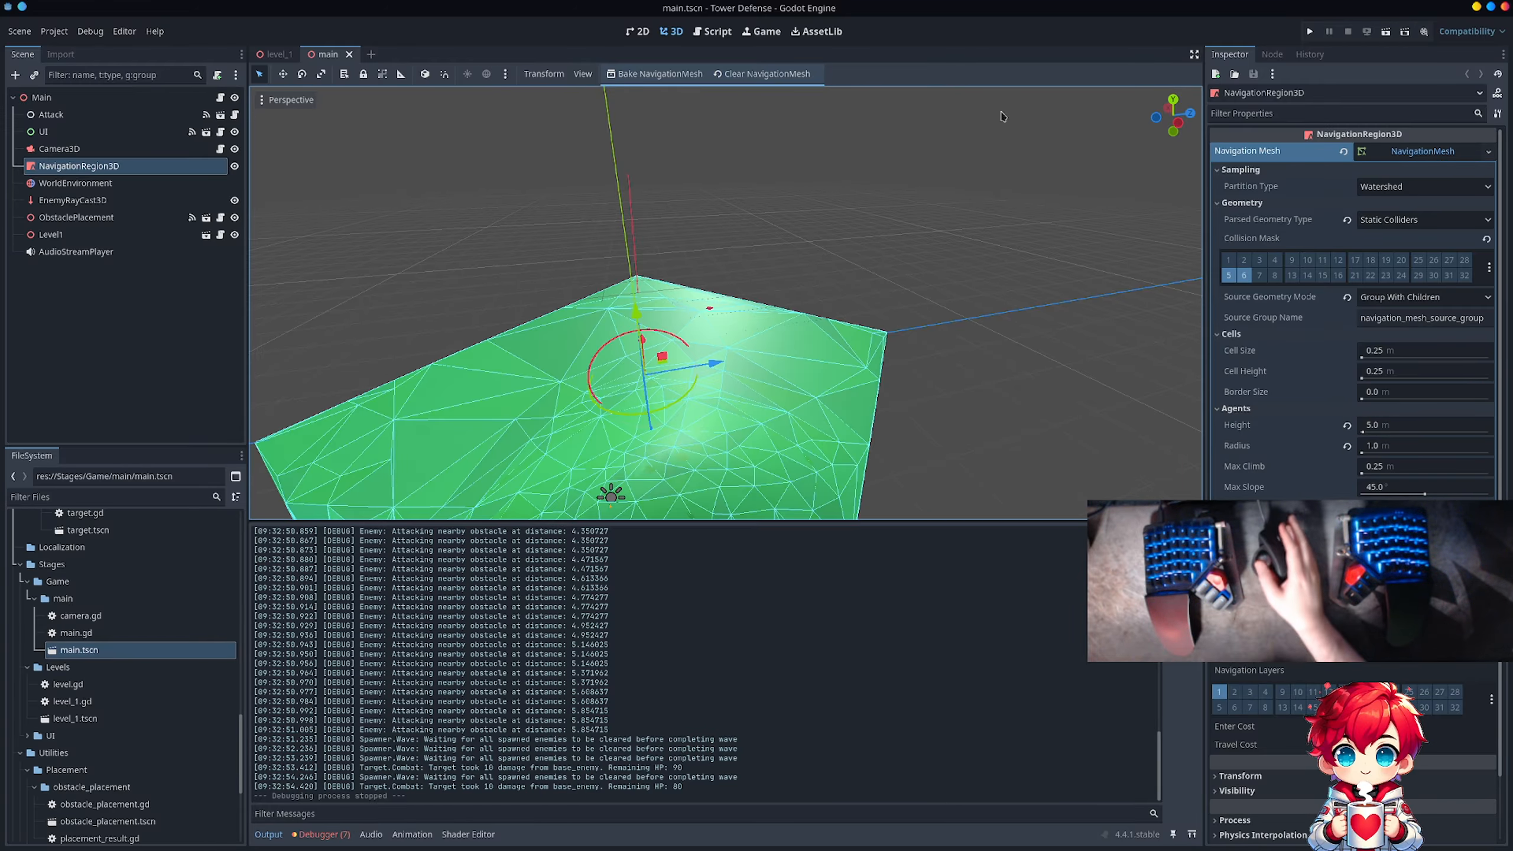
Step: Examine the level_1 scene's ground plane, checking its StaticBody3D collision settings, CollisionShape3D properties and the terrain surface
click(277, 53)
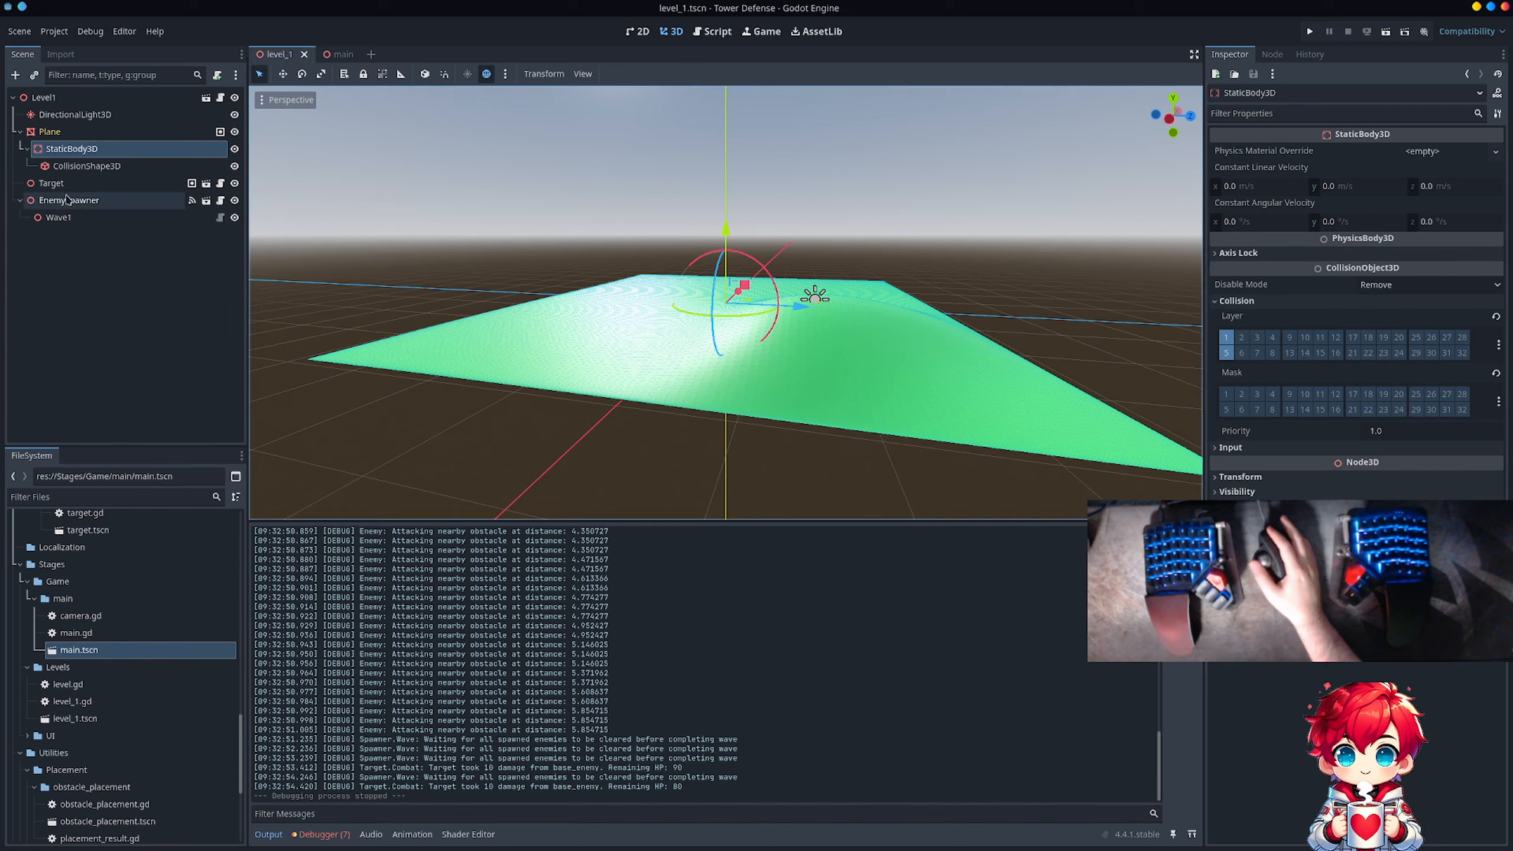
click(89, 150)
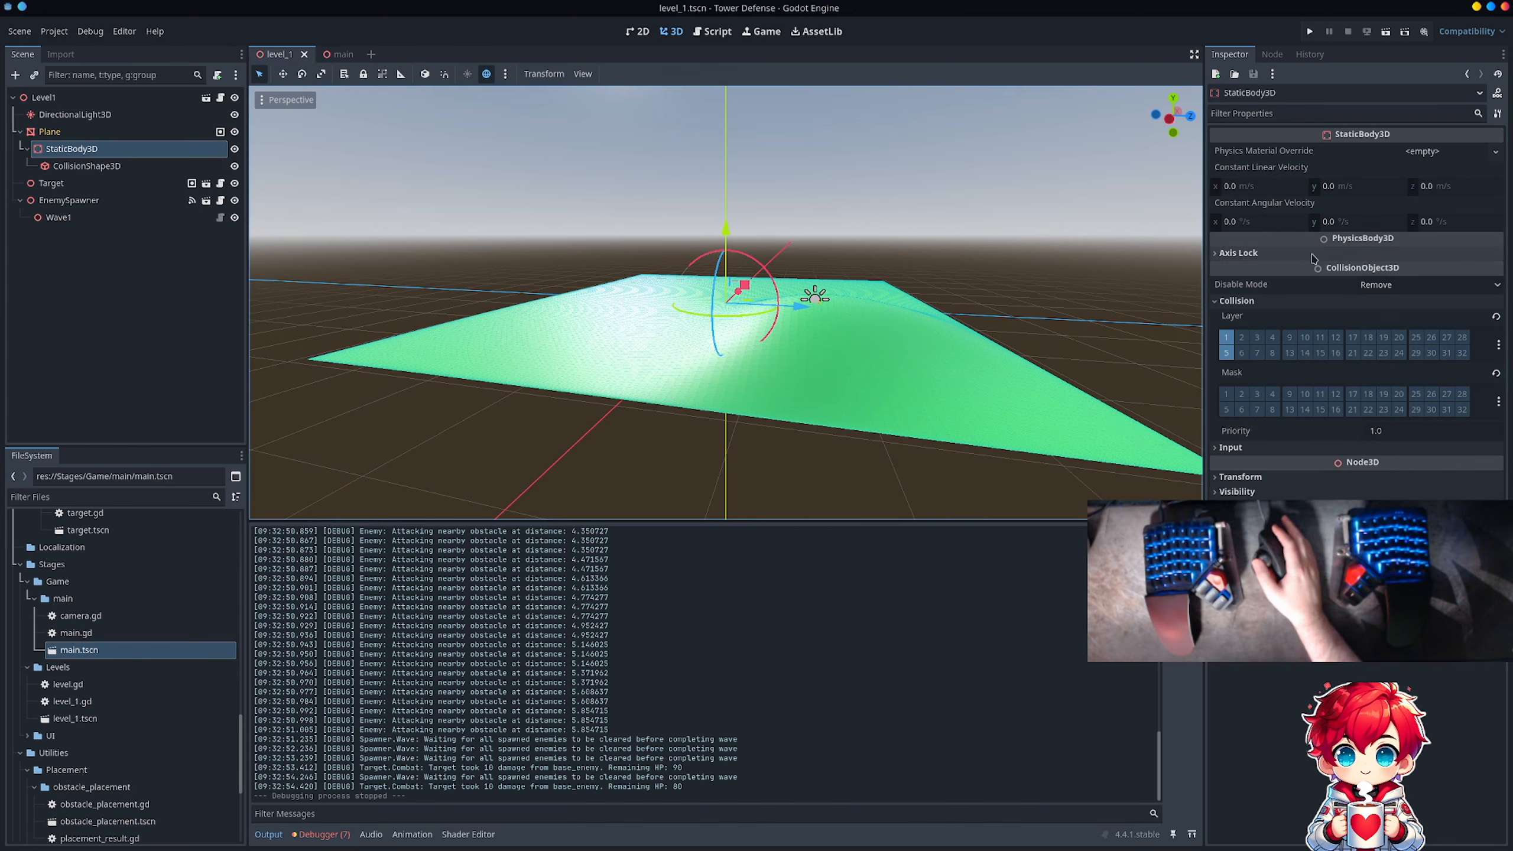
click(122, 166)
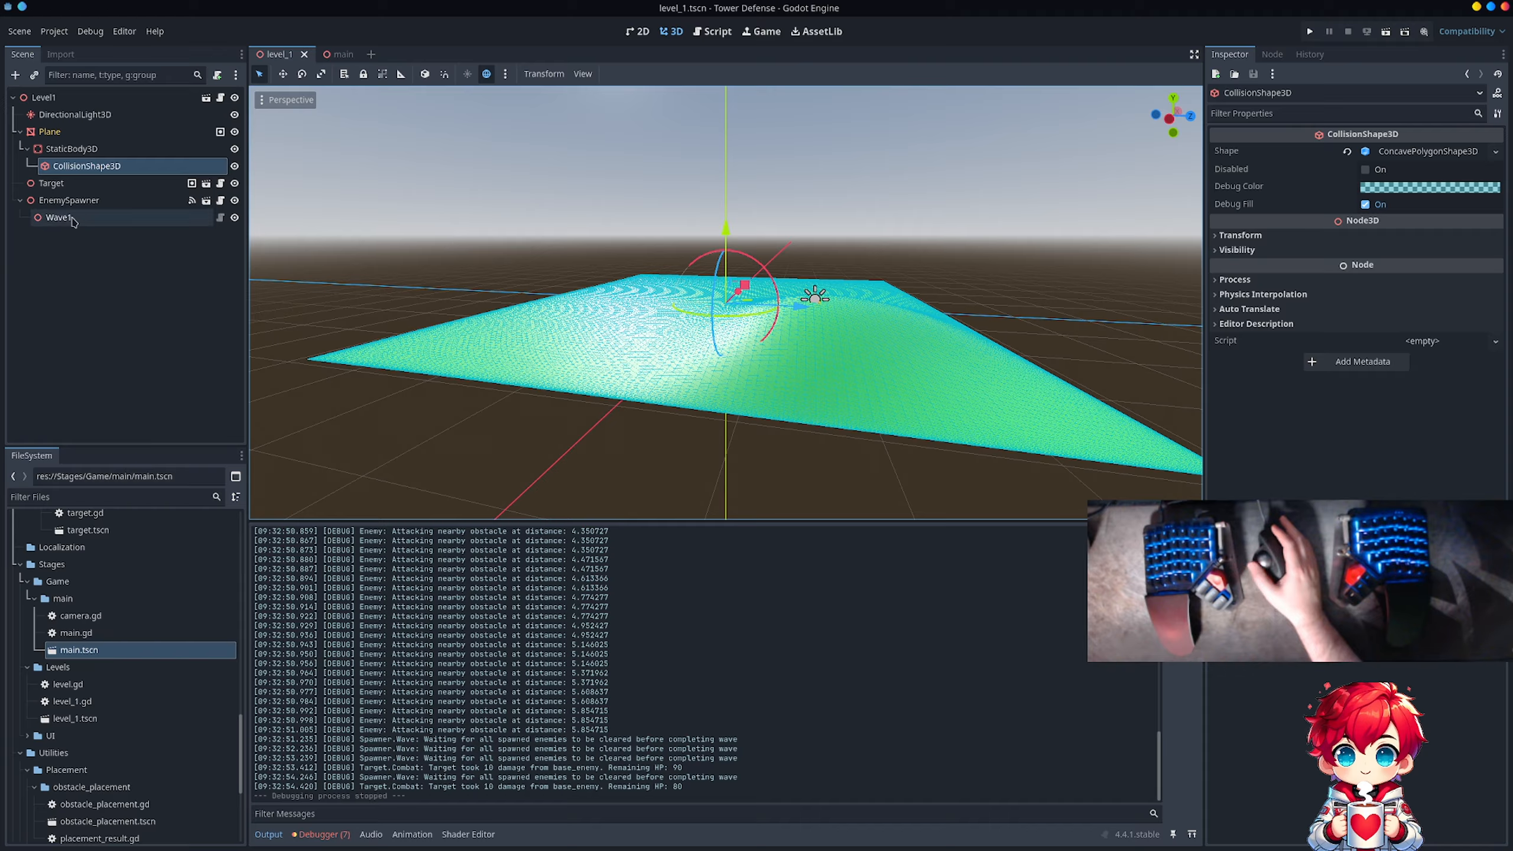
click(60, 150)
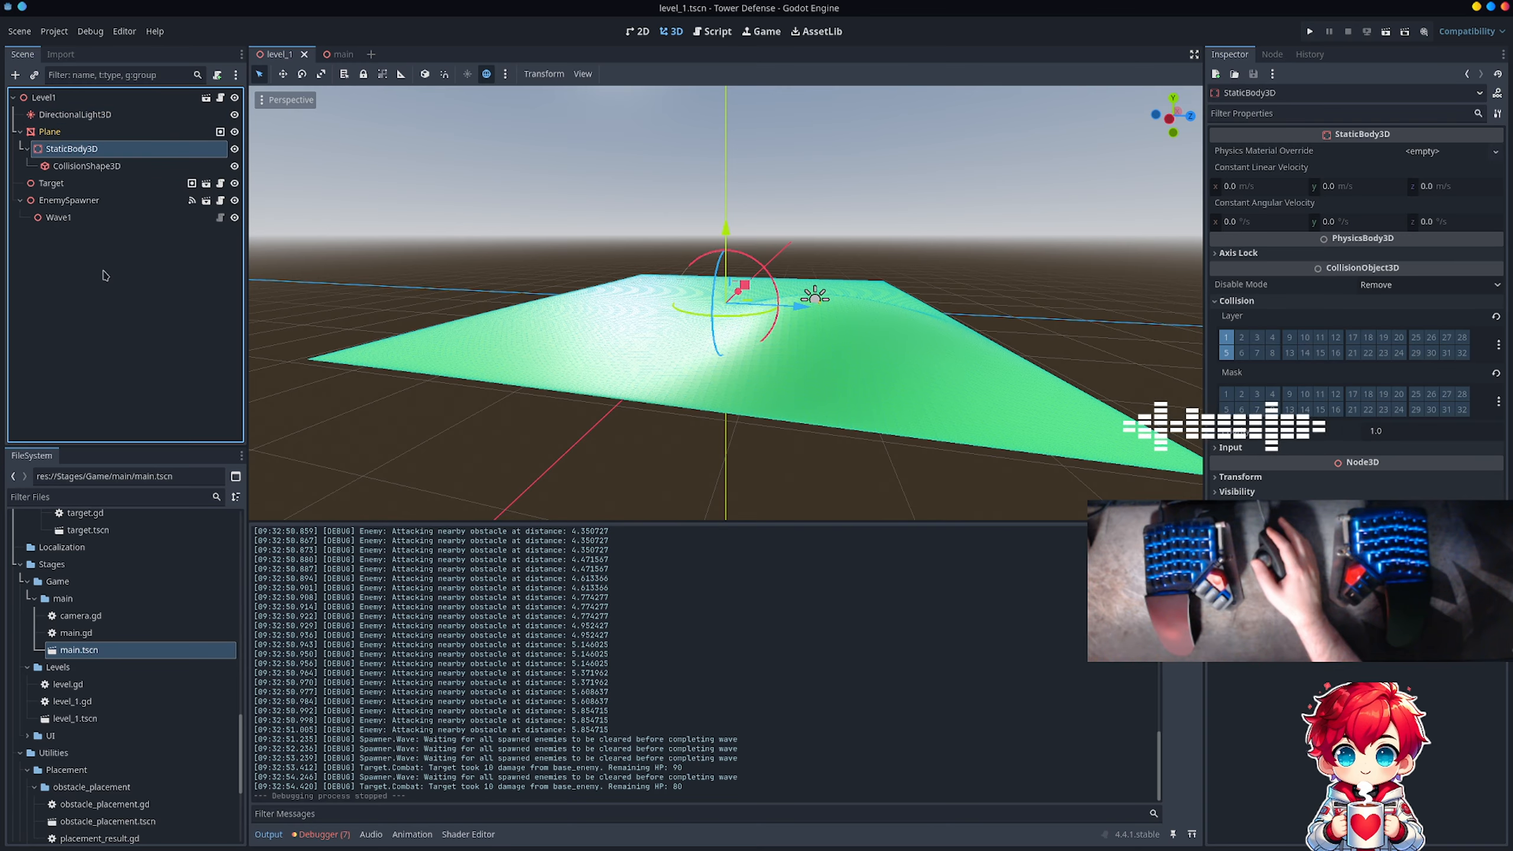
middle_drag(578, 264, 619, 350)
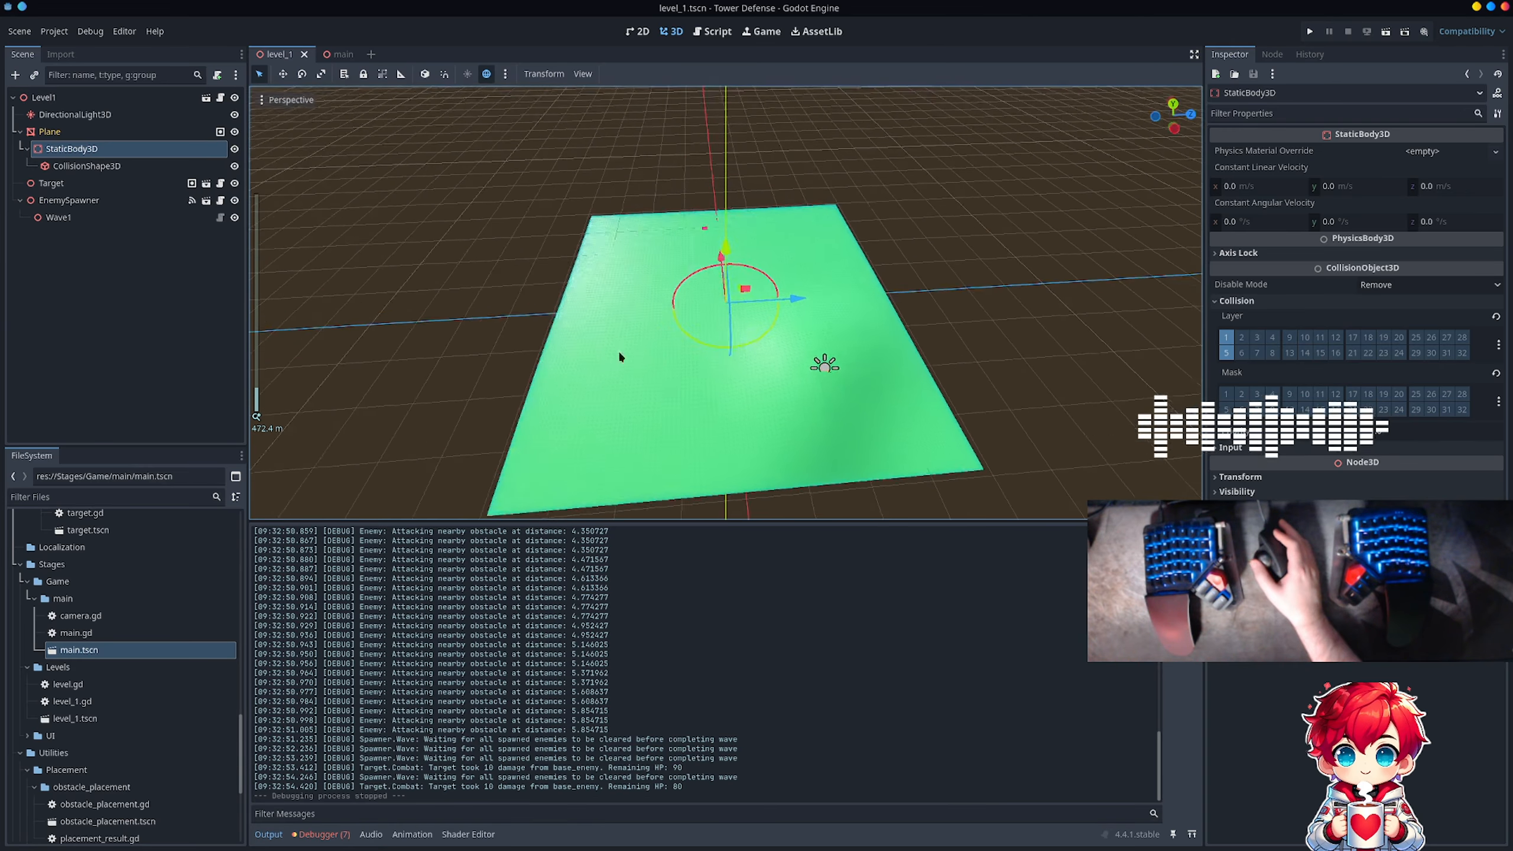
scroll(629, 377, up, 2)
scroll(721, 358, up, 6)
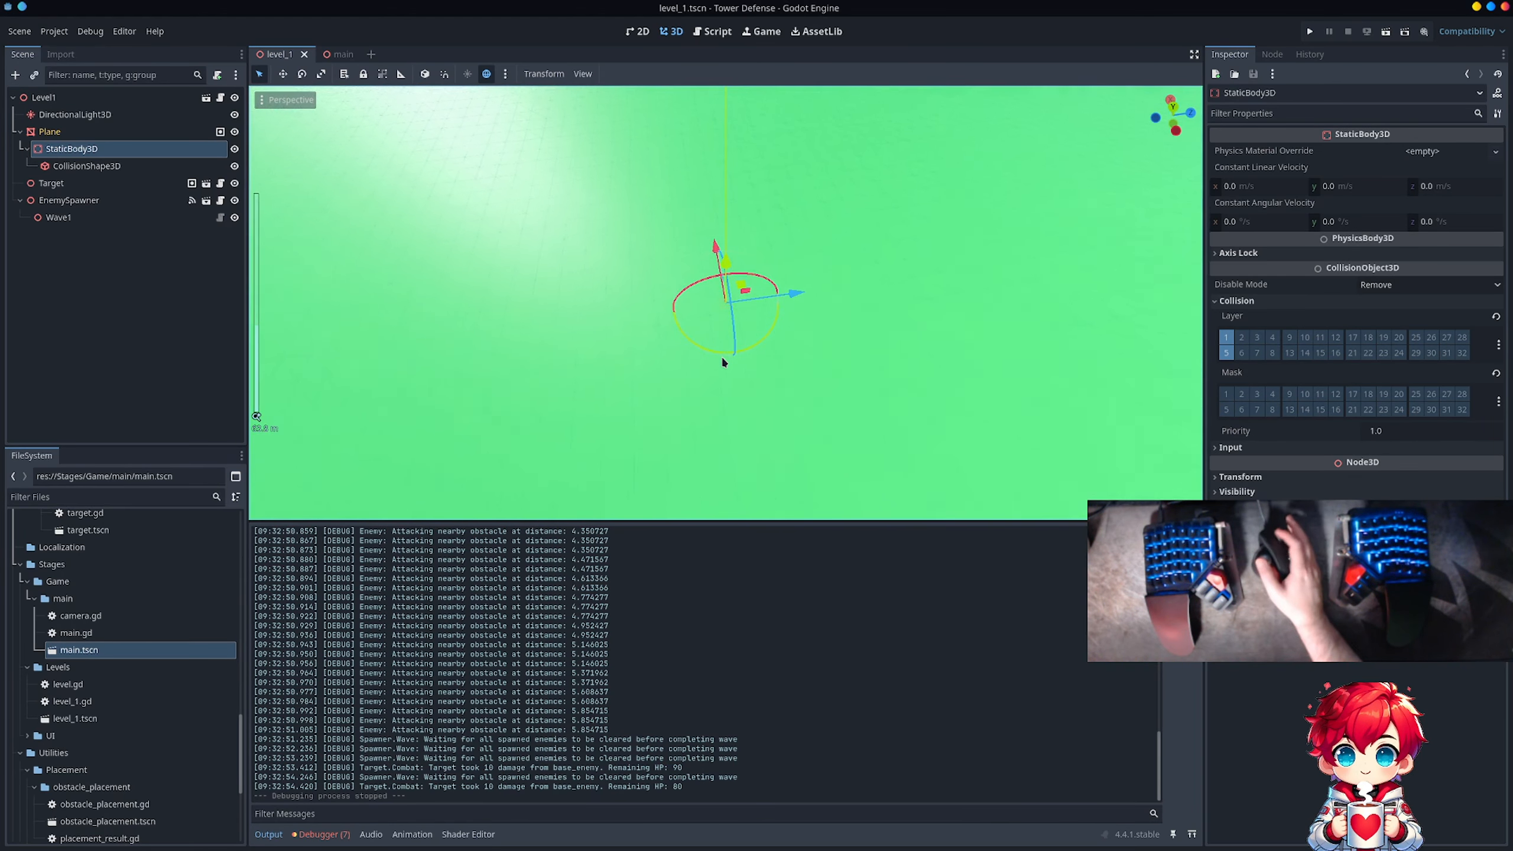
scroll(722, 356, down, 2)
scroll(723, 359, down, 6)
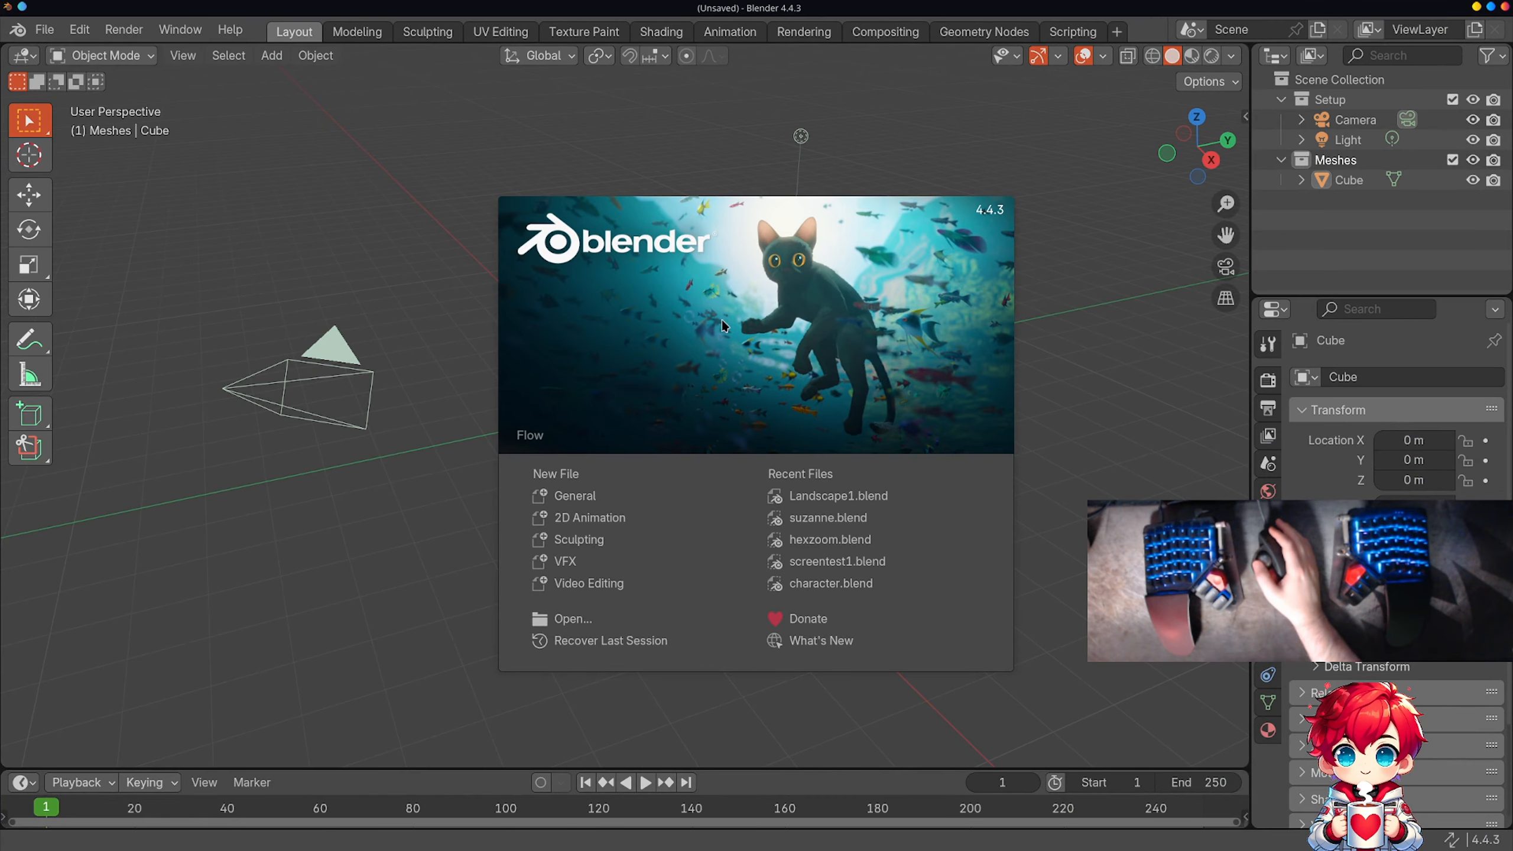
Step: Switch to Blender, open Landscape1.blend and delete the existing landscape plane
click(869, 495)
middle_drag(709, 476, 686, 520)
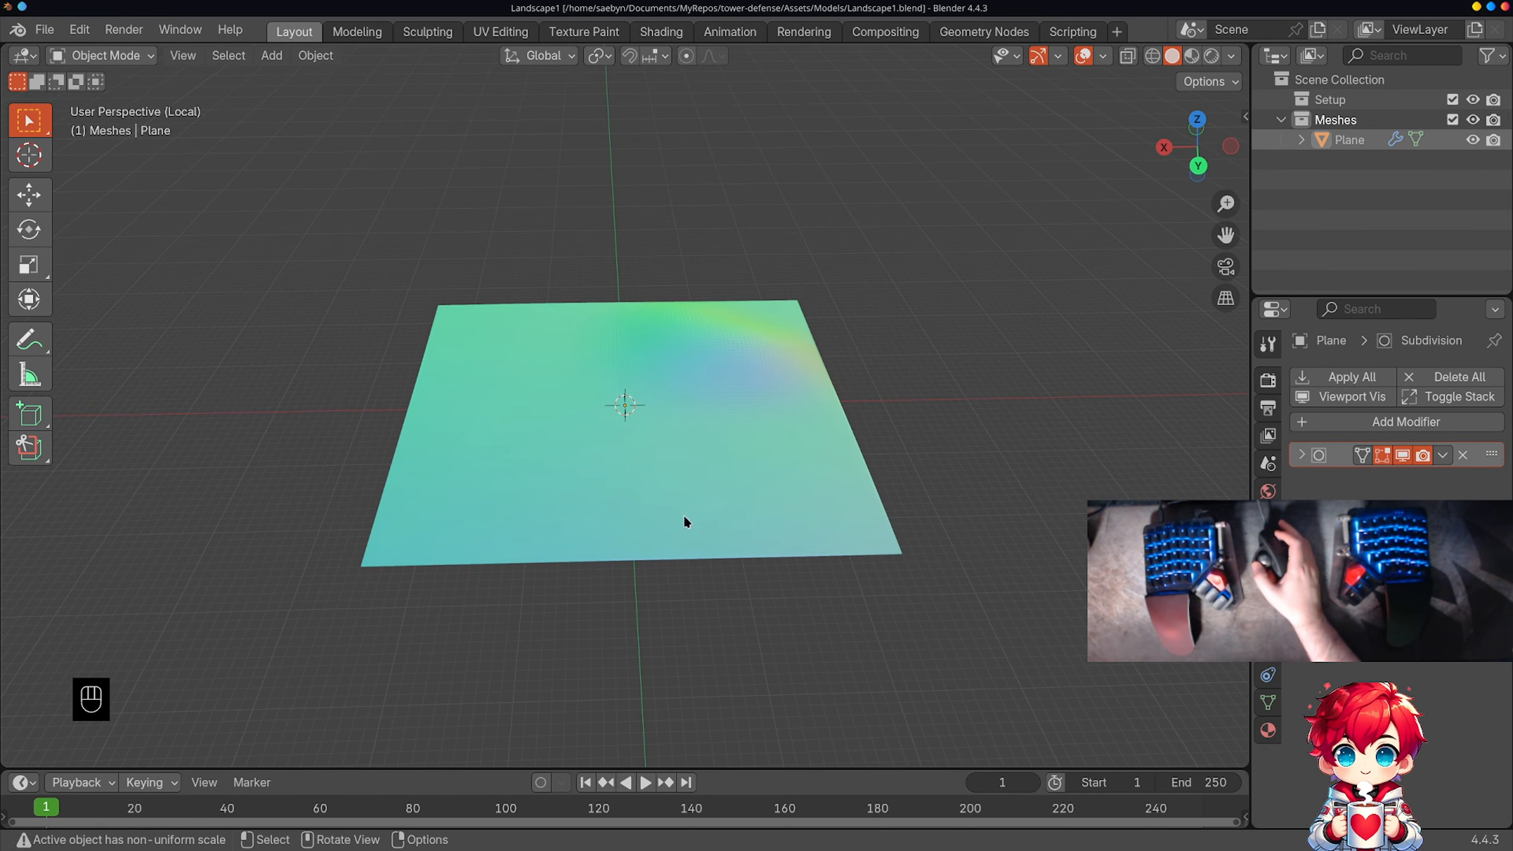
key(x)
click(690, 414)
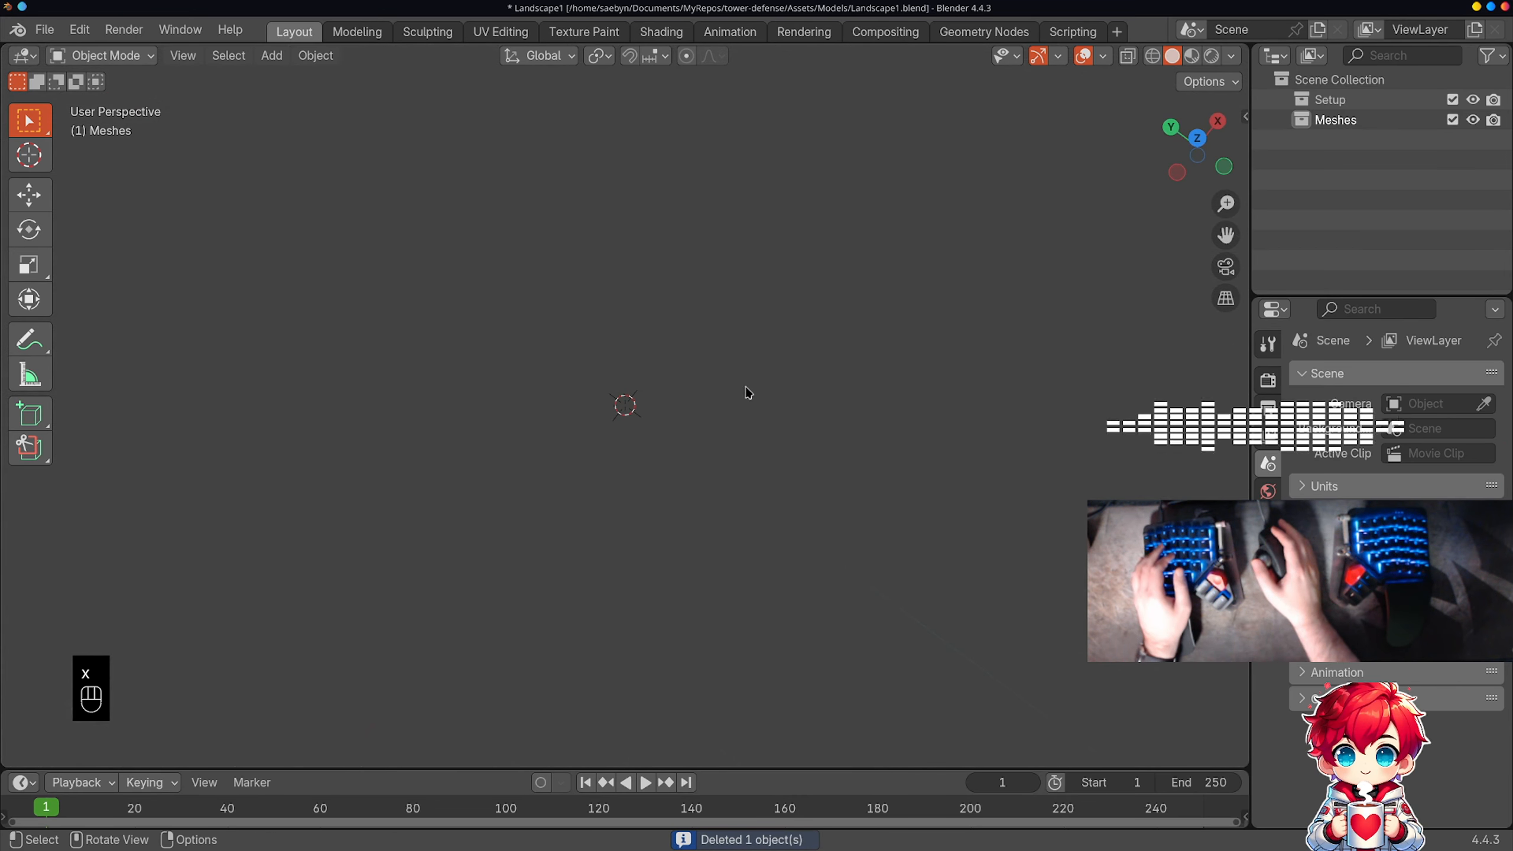
Step: Add a new plane mesh at the world origin in the top orthographic view
middle_drag(746, 379, 708, 328)
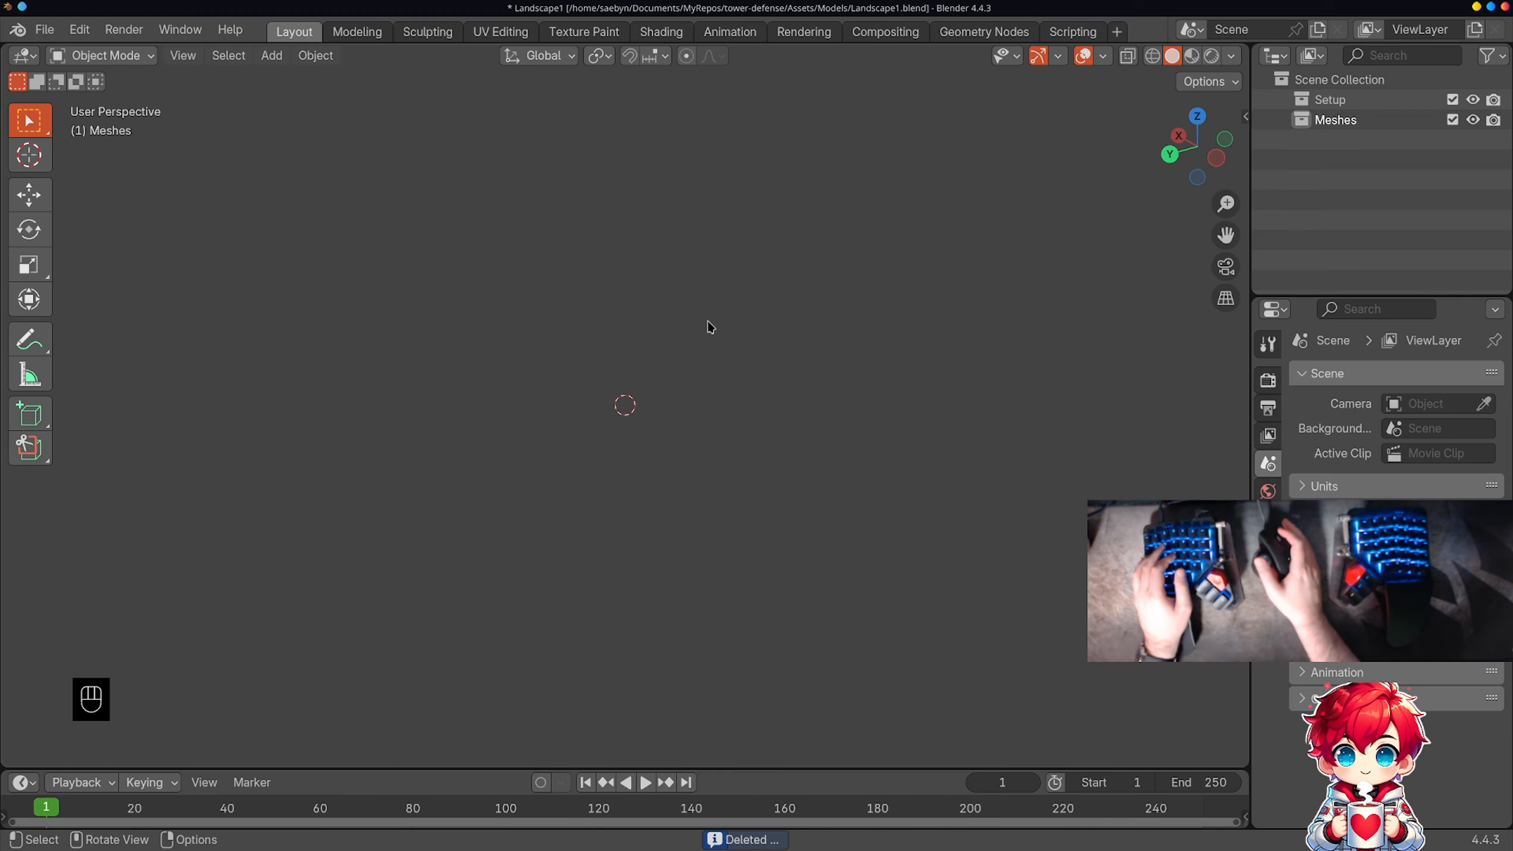
key(KP_7)
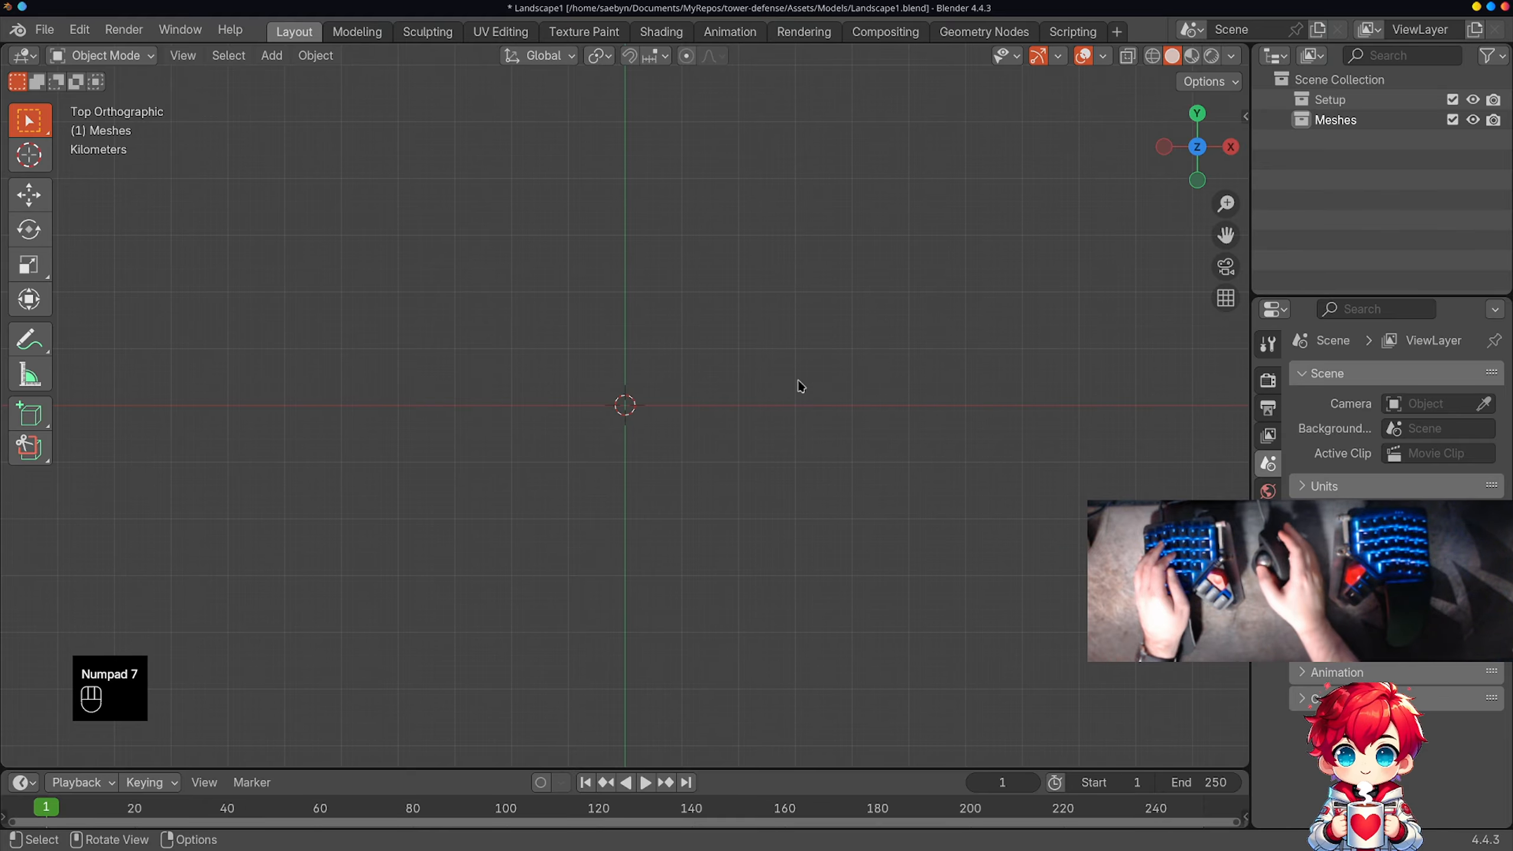
scroll(636, 437, up, 2)
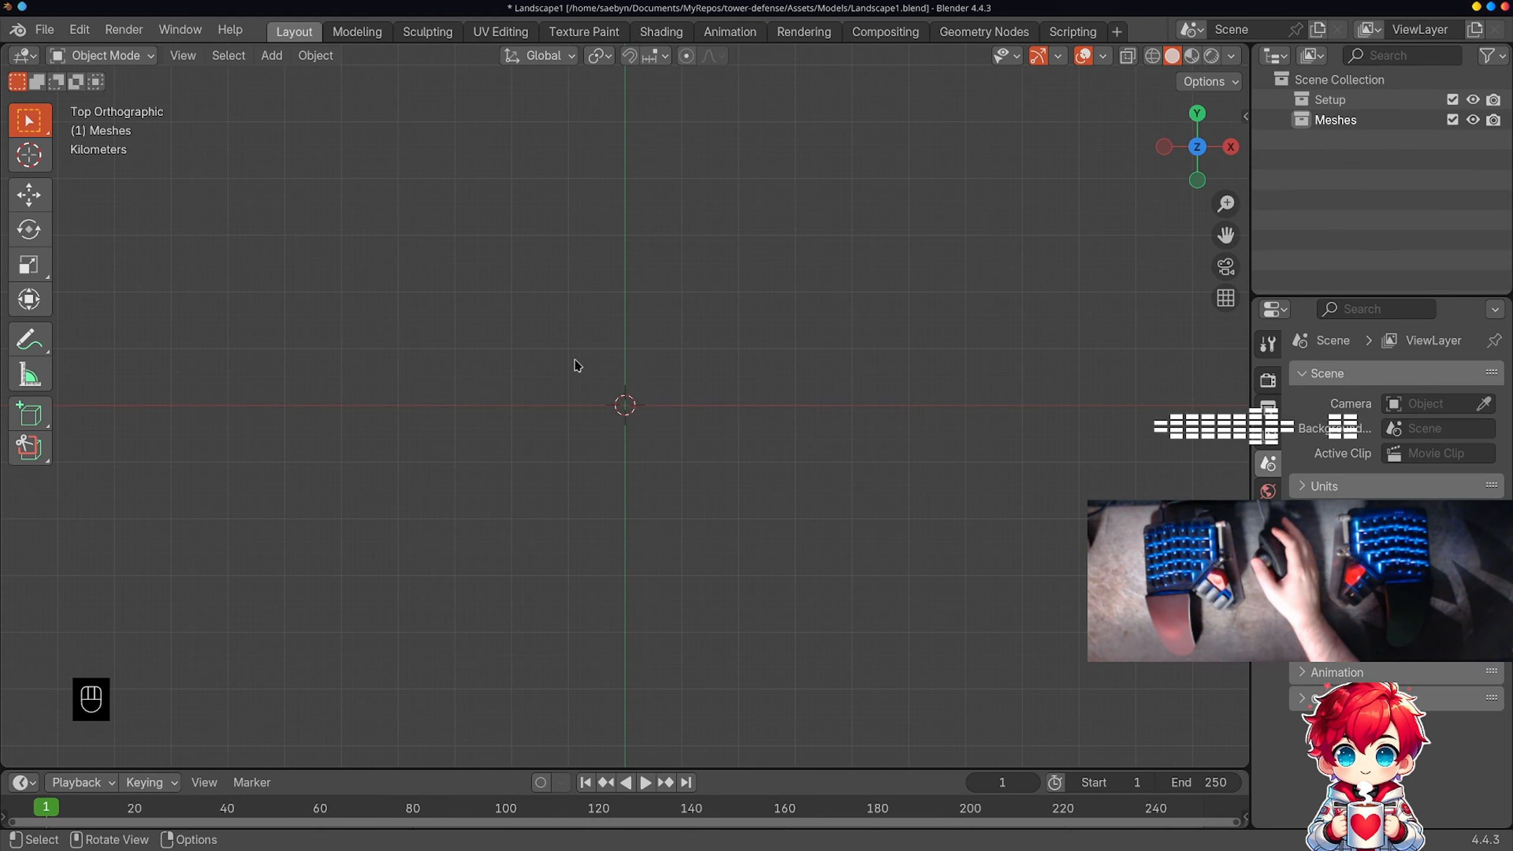
scroll(647, 430, up, 2)
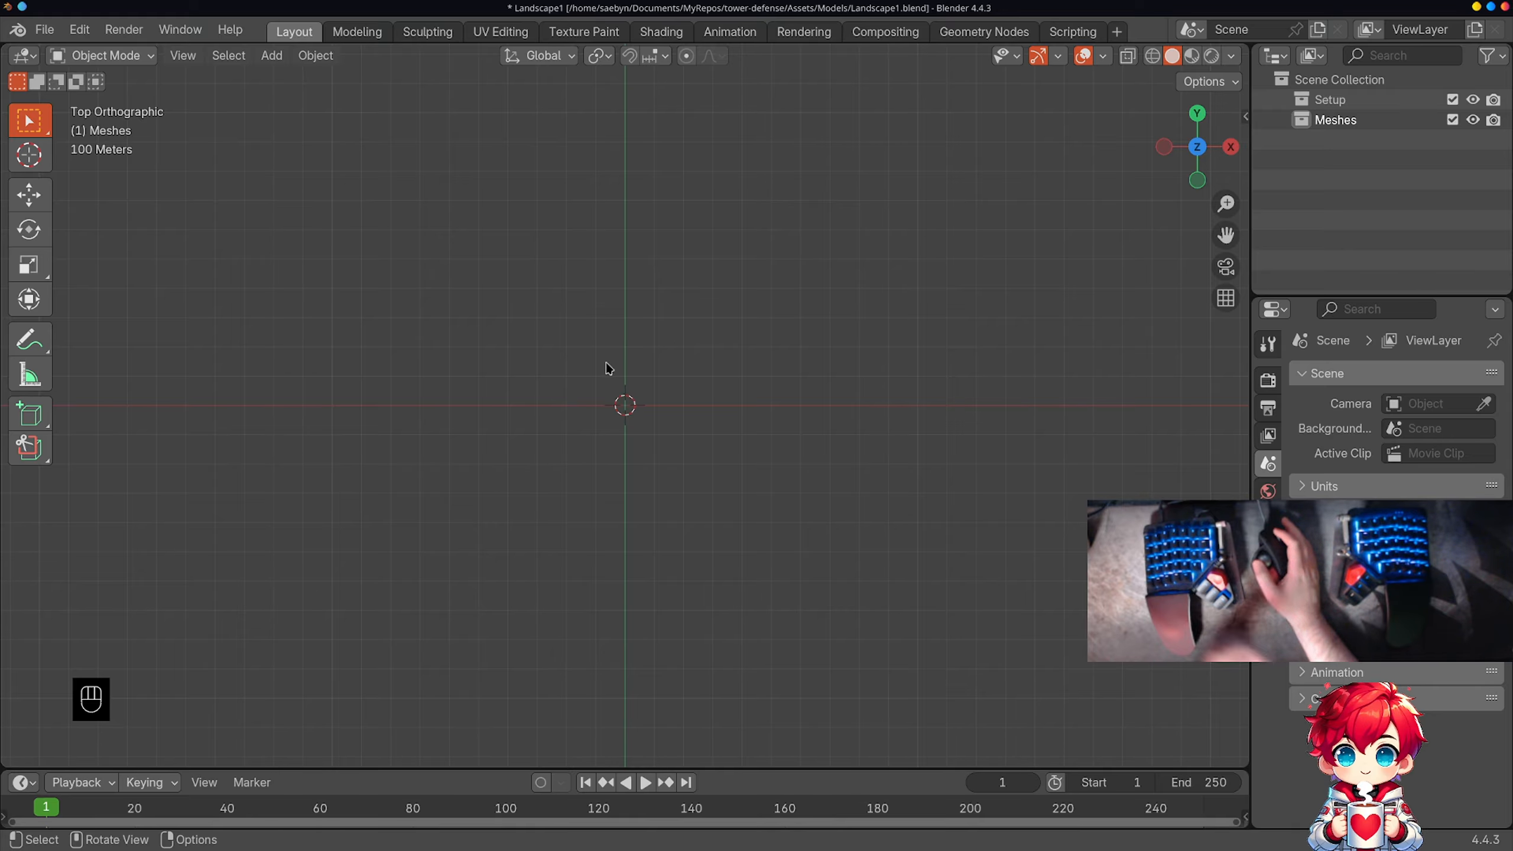
key(shift+a)
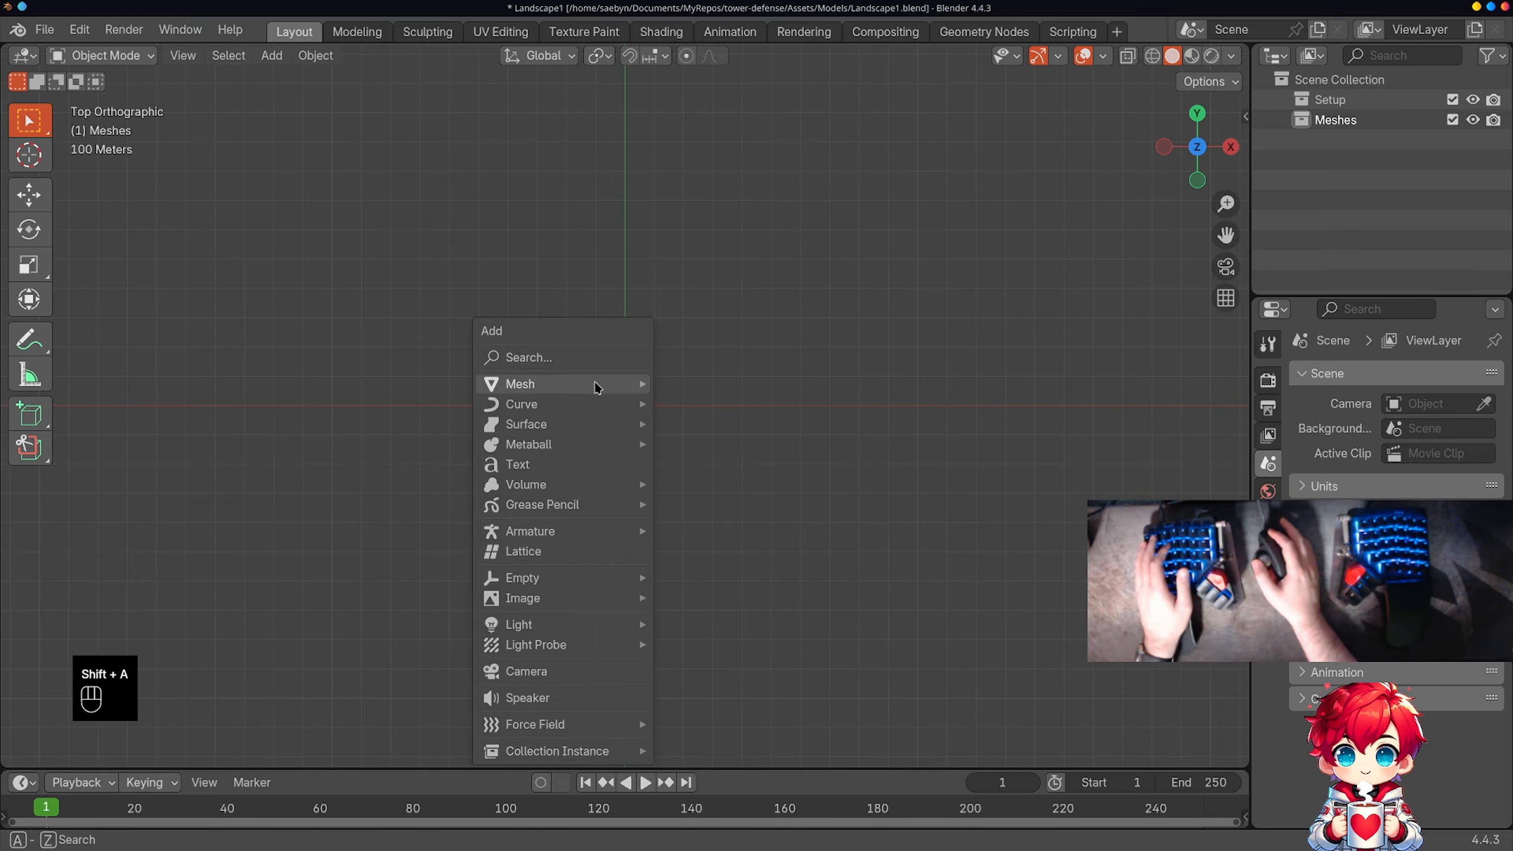
mouse_move(597, 384)
click(679, 384)
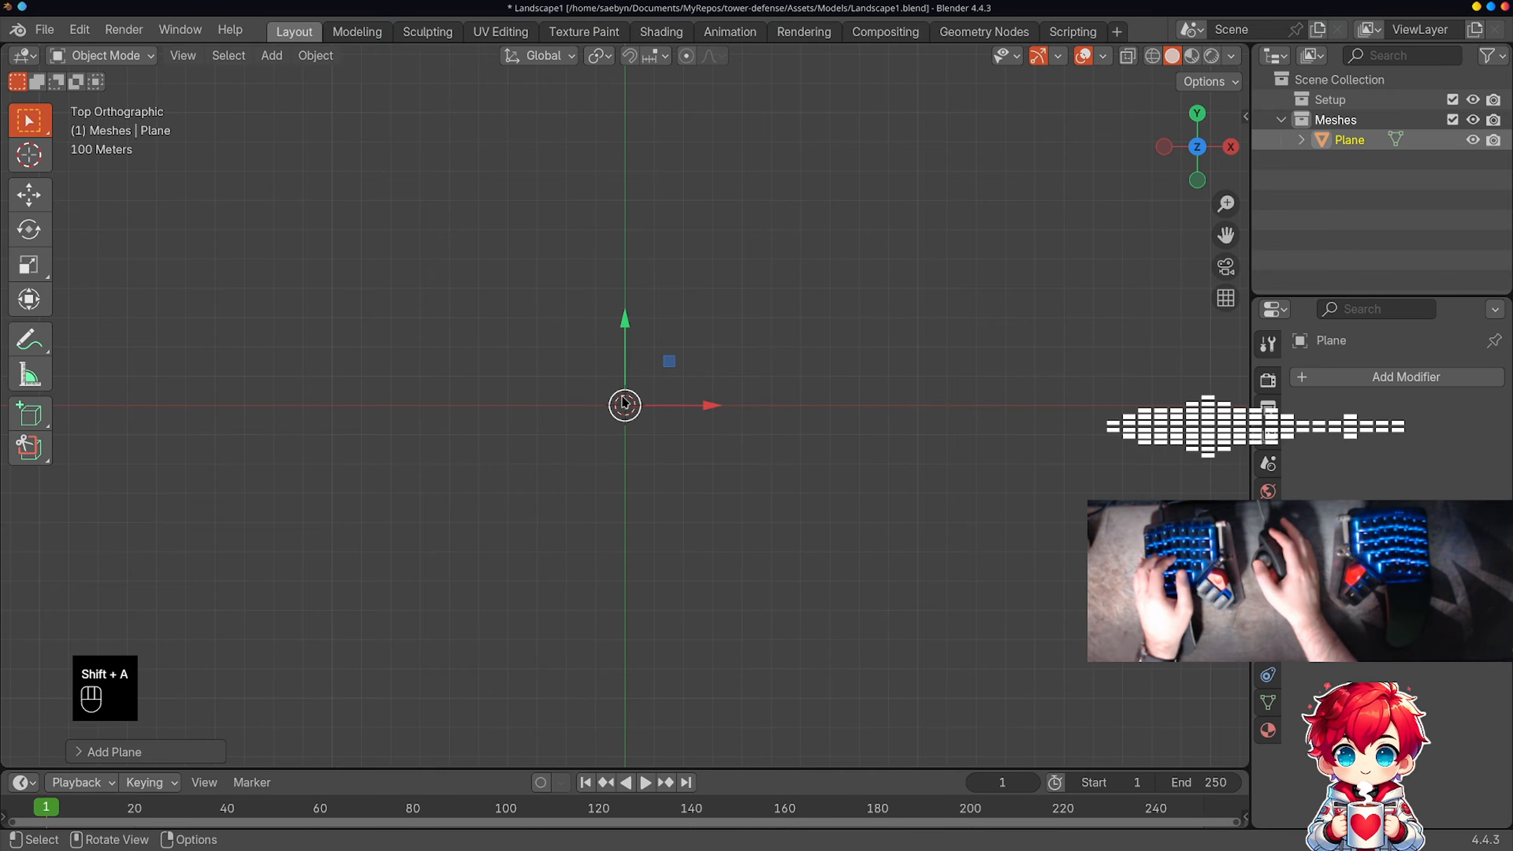
key(r)
click(648, 320)
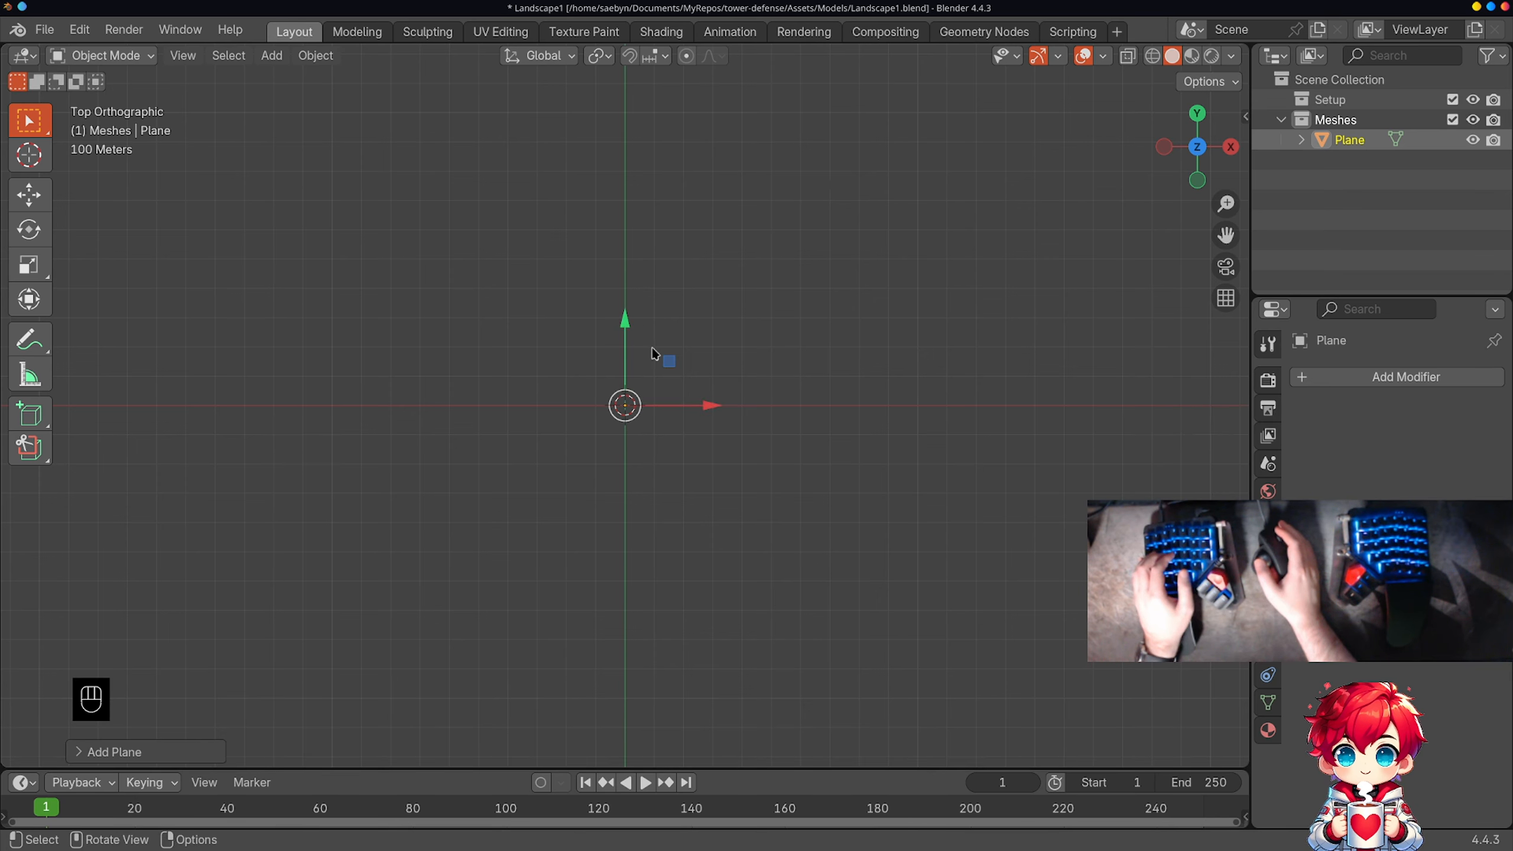
scroll(655, 381, up, 7)
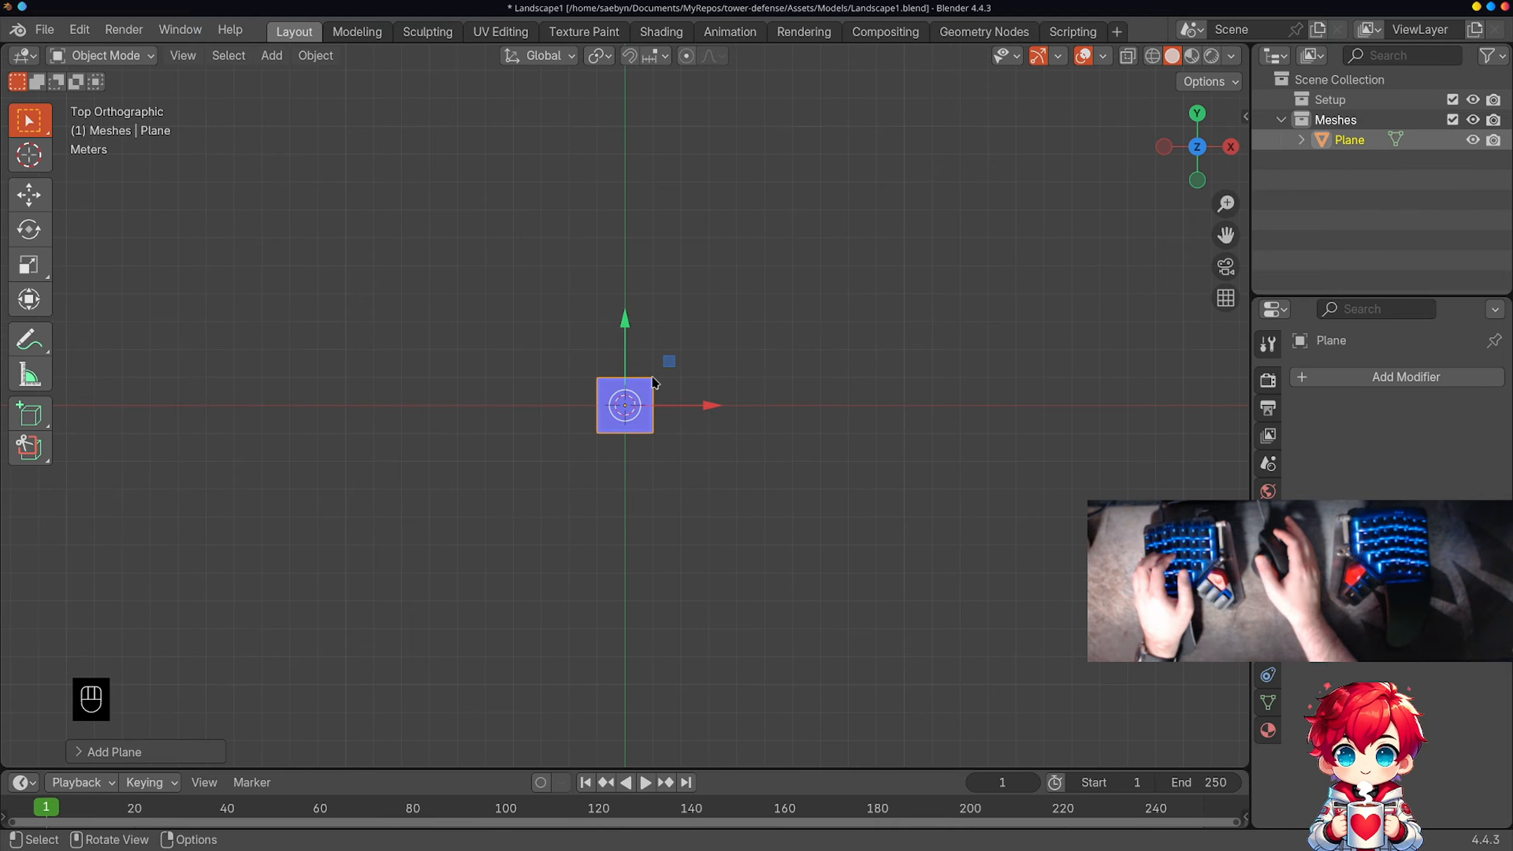
key(r)
right_click(667, 443)
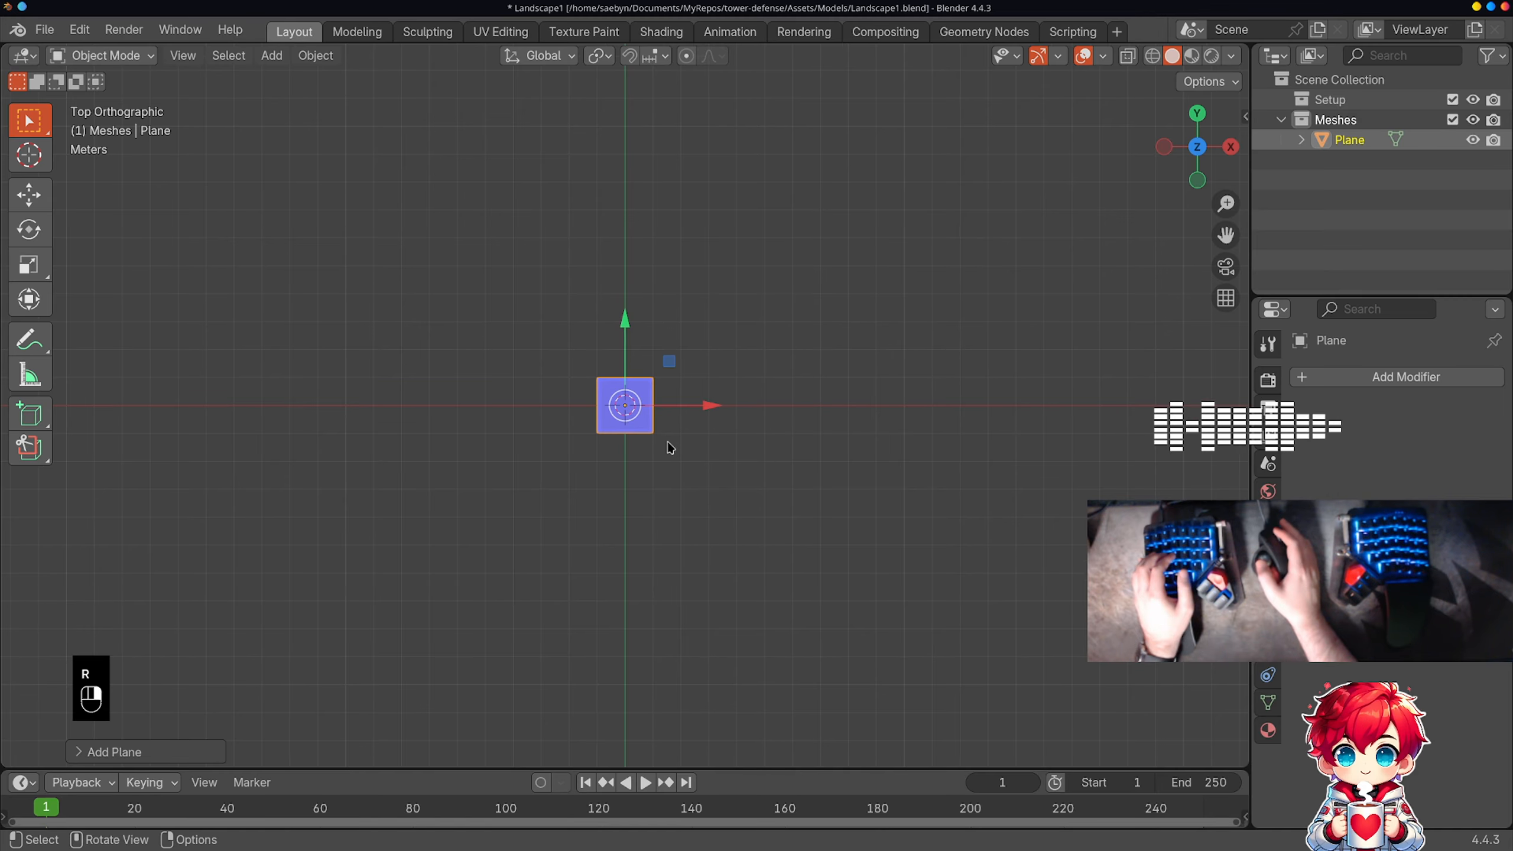
key(s)
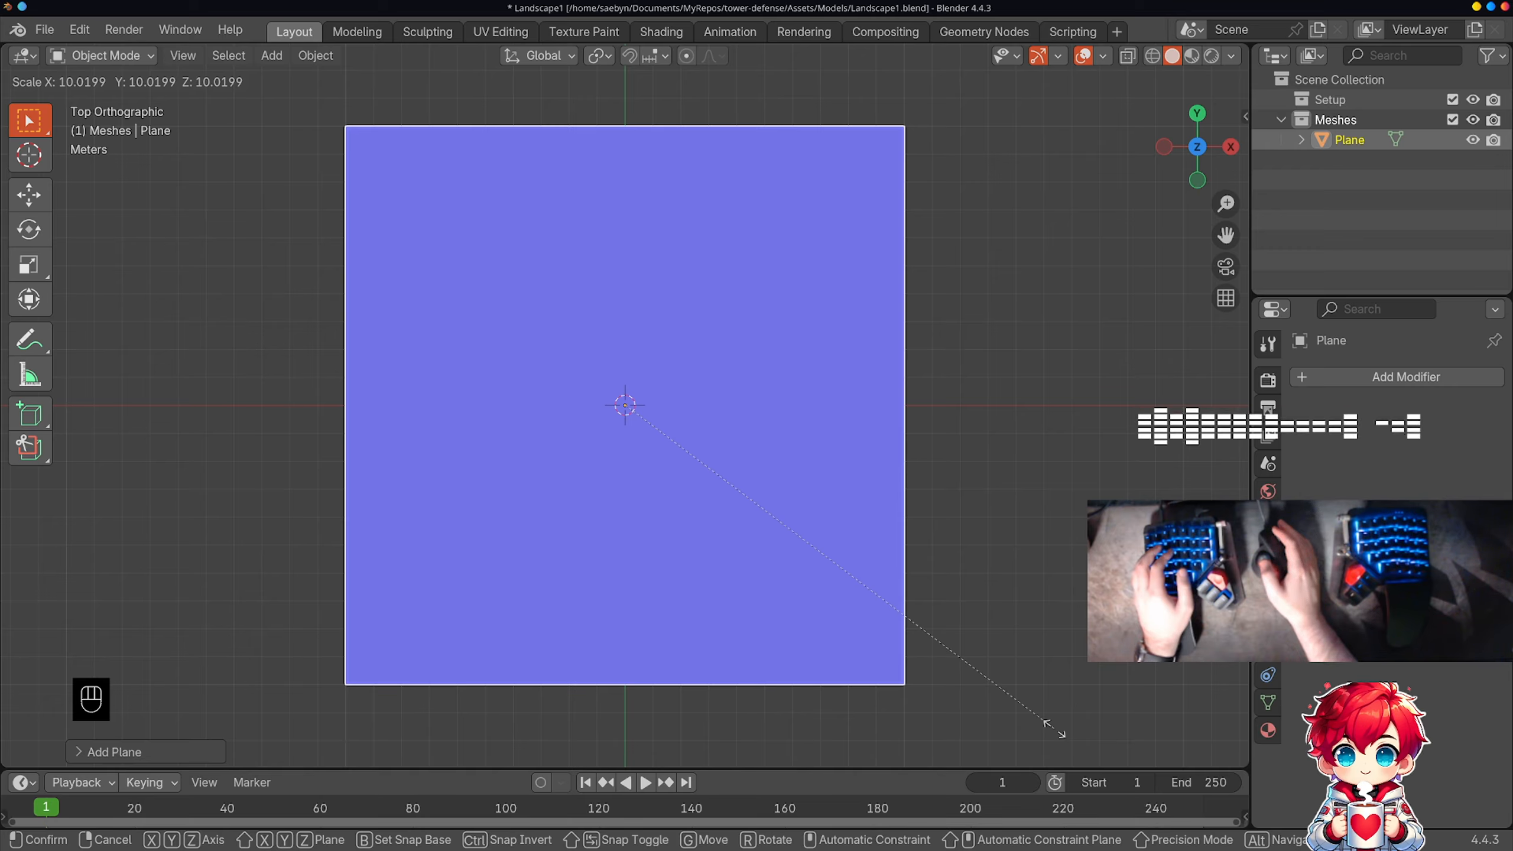
key(Escape)
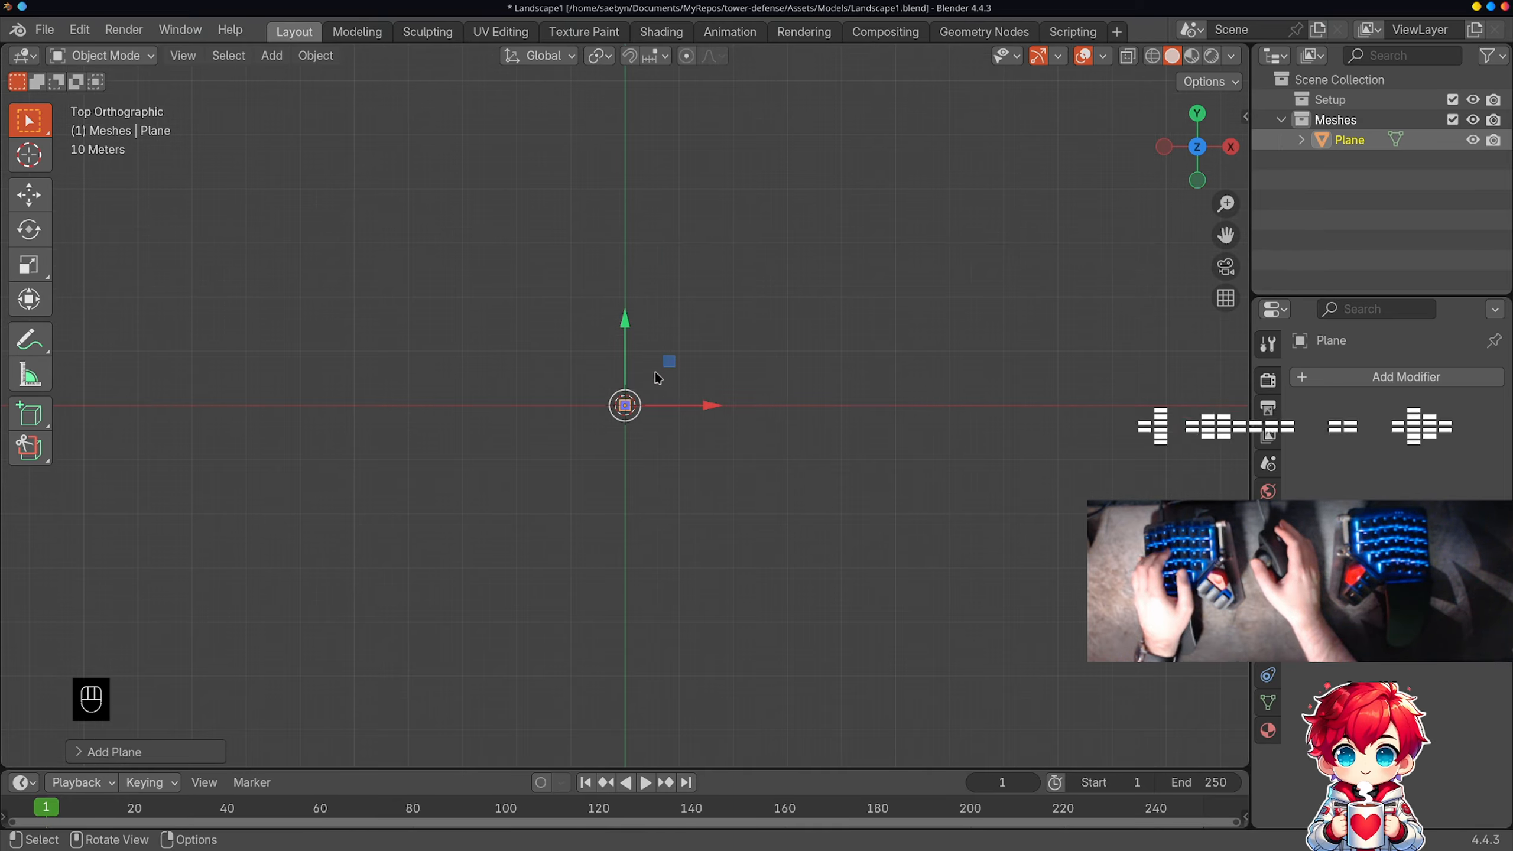
Step: Scale the new plane uniformly by a factor of 50
key(s)
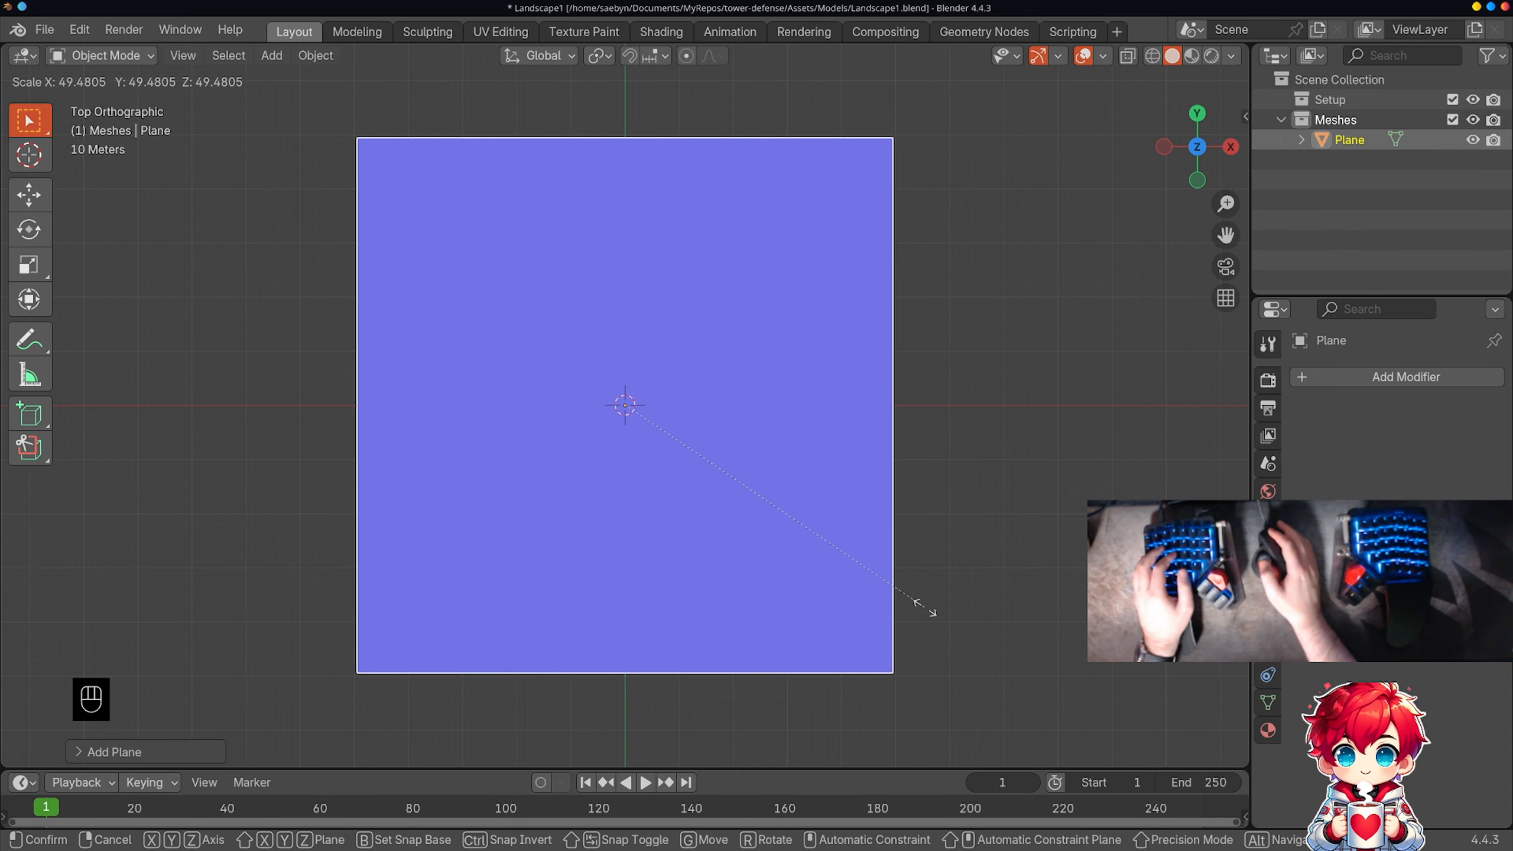
text(50)
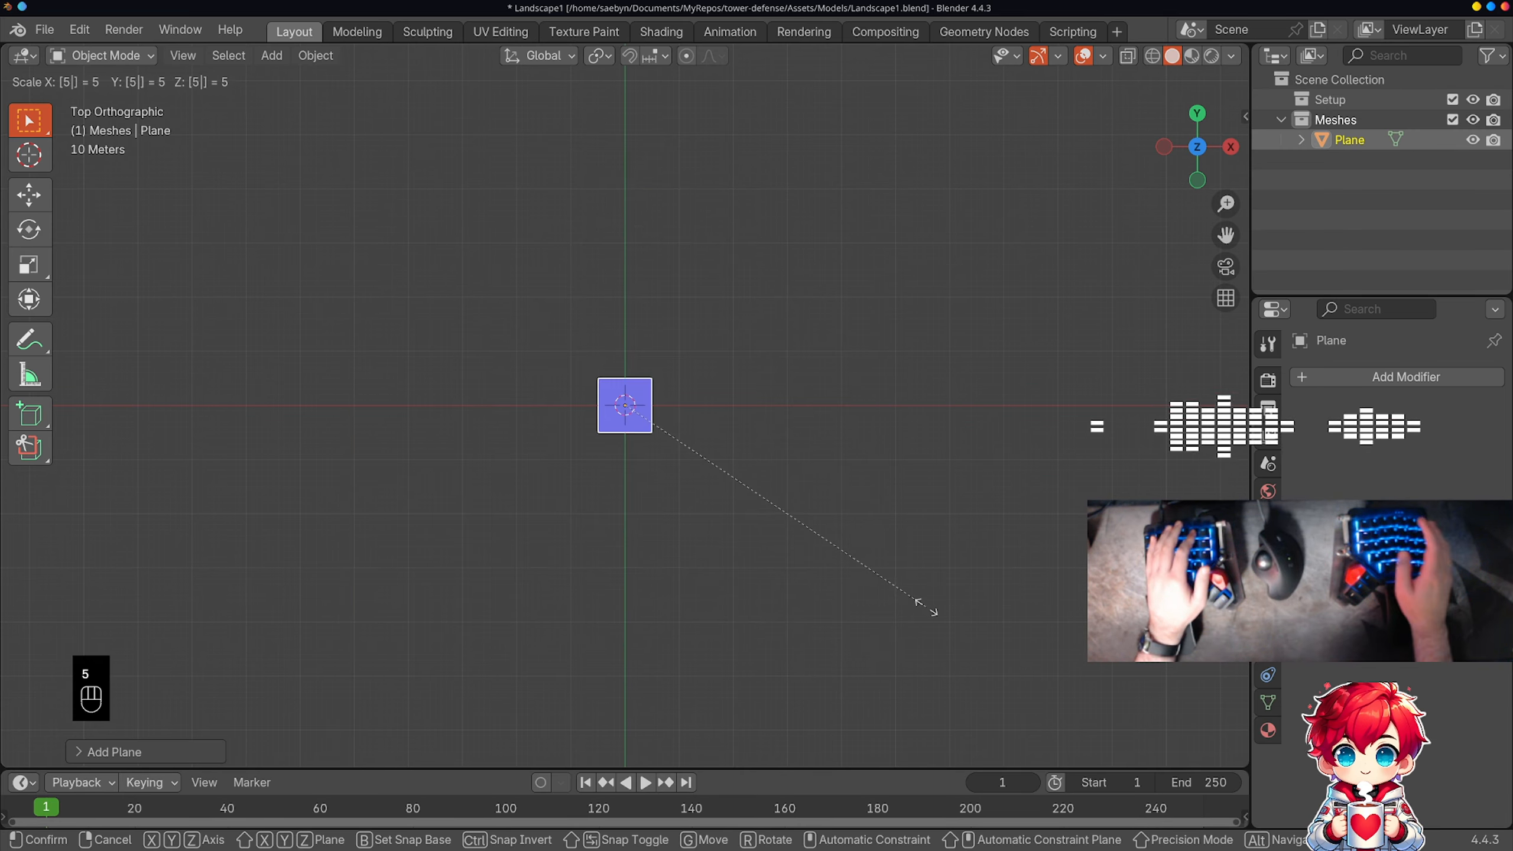
key(Return)
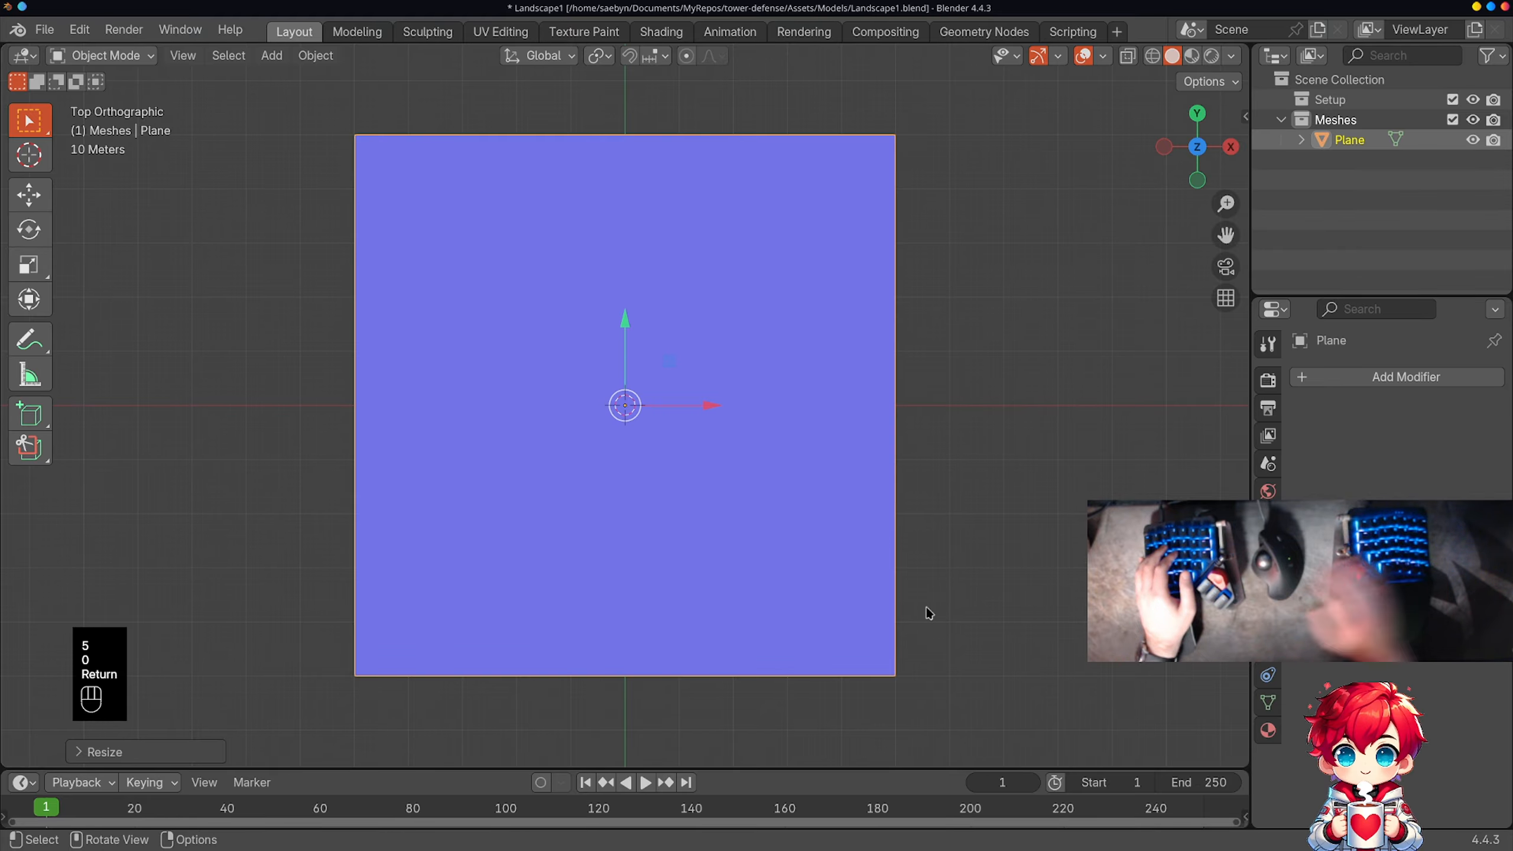
Step: Try a Subdivision Surface modifier on the plane and remove it again
mouse_move(929, 601)
middle_down()
mouse_move(879, 517)
mouse_move(930, 376)
mouse_move(915, 580)
middle_up()
key(KP_7)
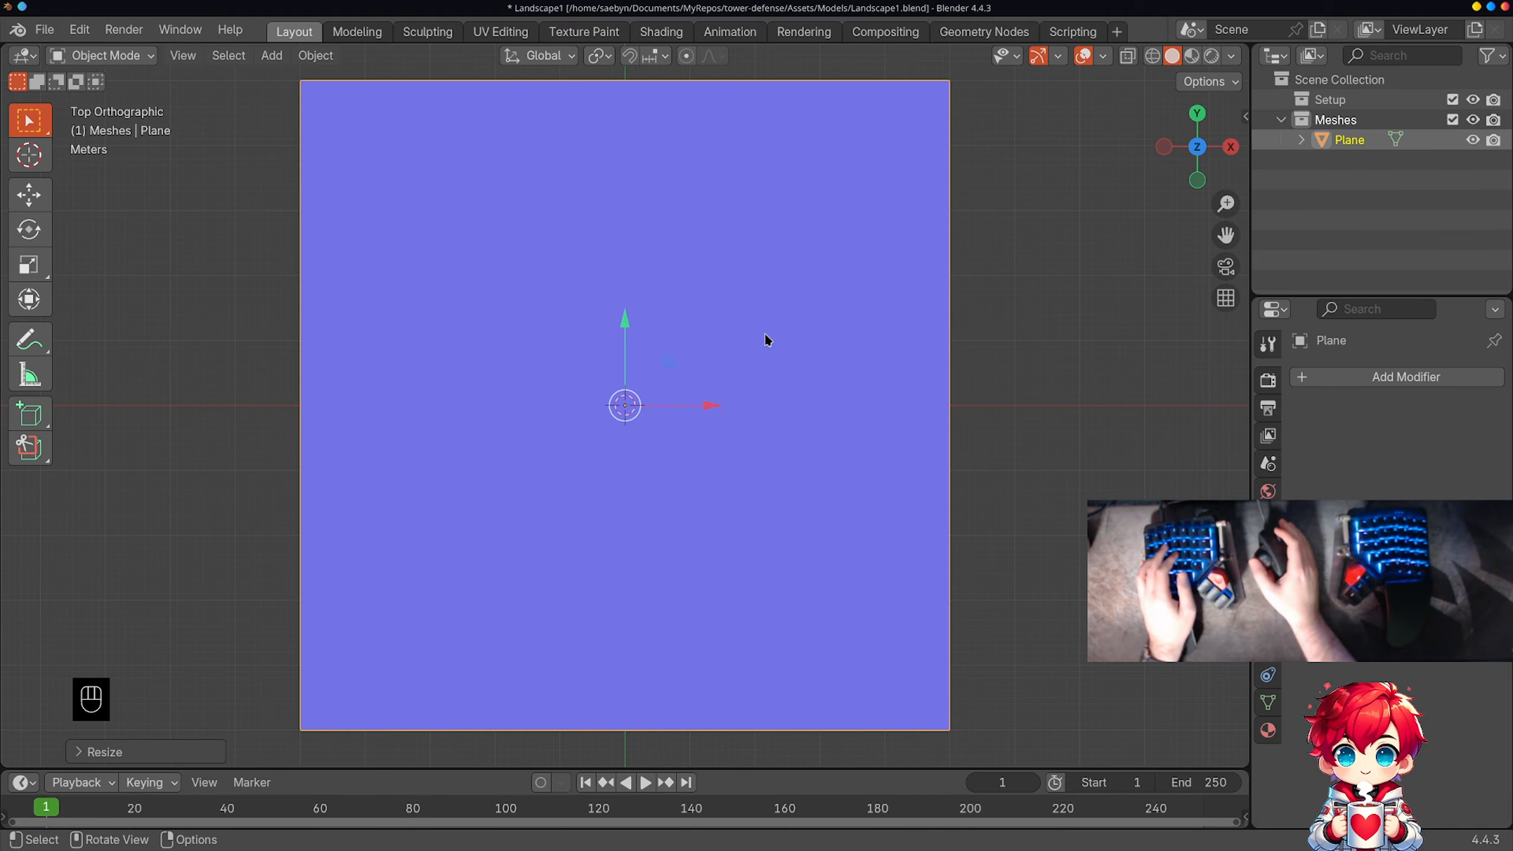
middle_drag(725, 380, 714, 301)
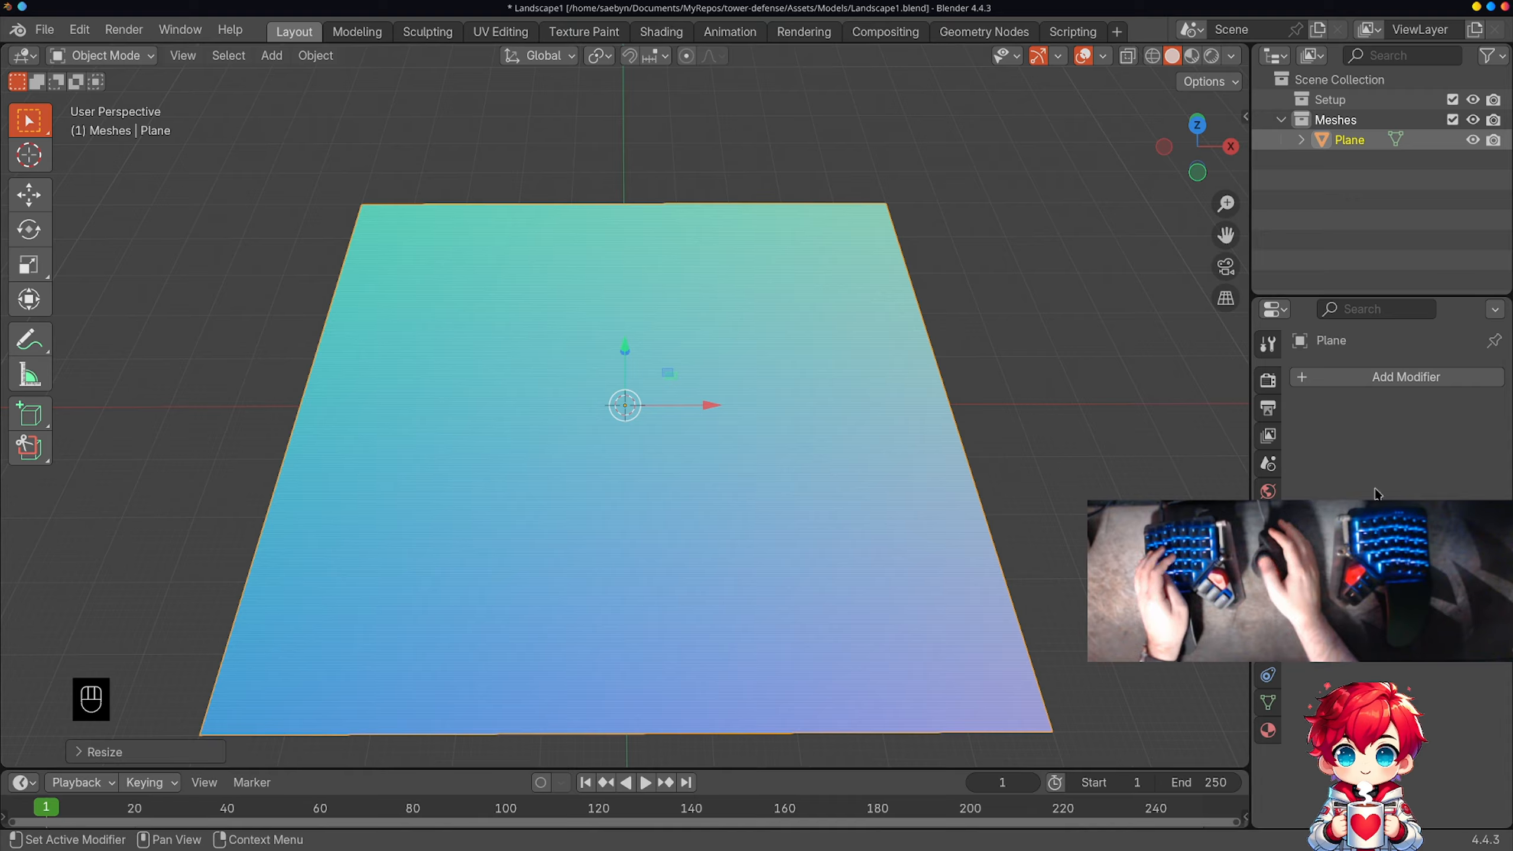
click(1362, 377)
mouse_move(1311, 451)
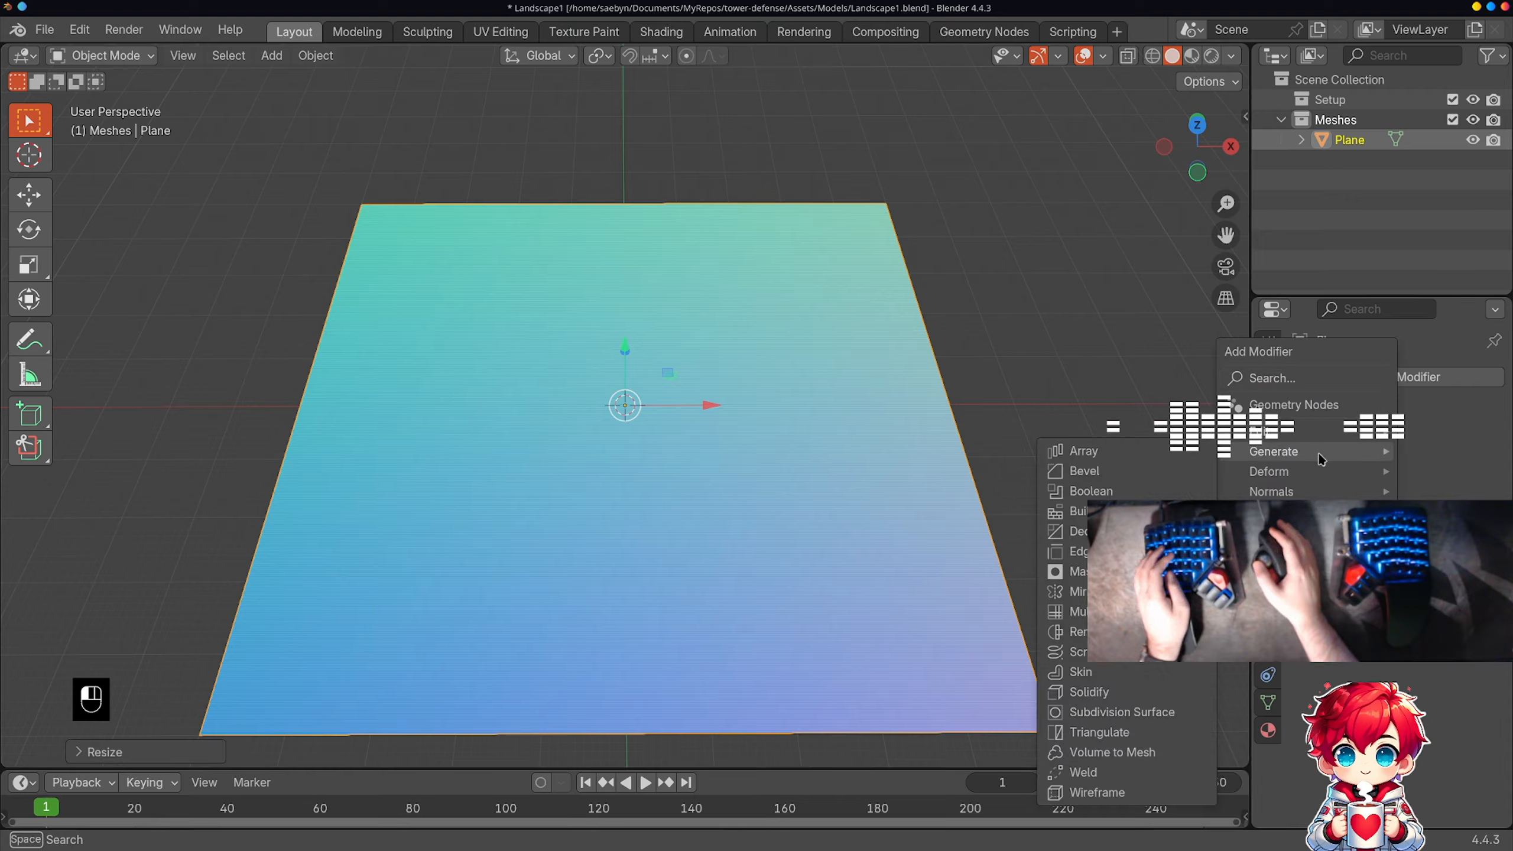
click(1103, 713)
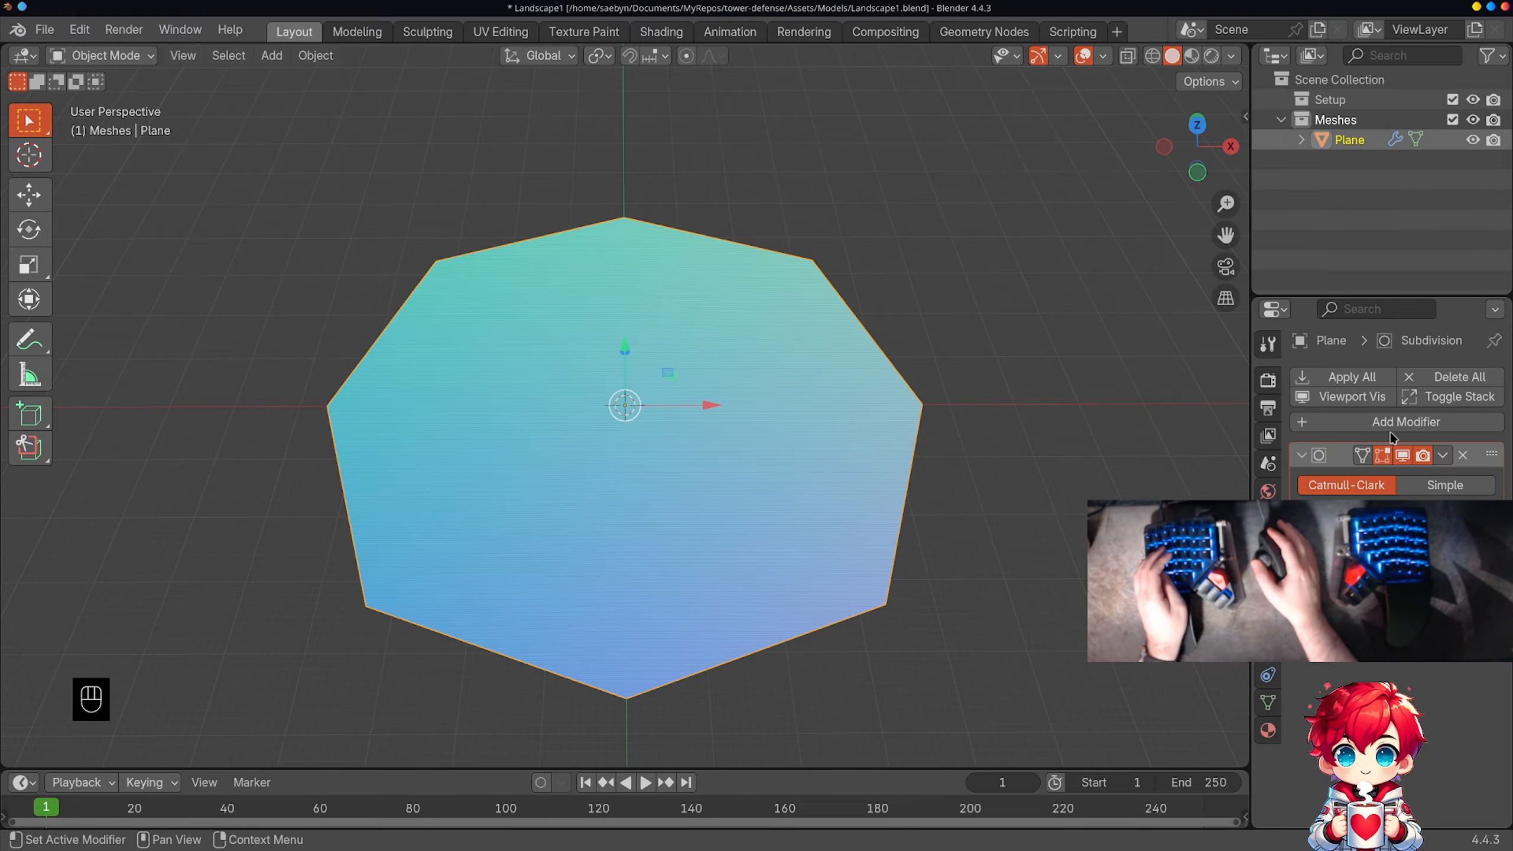
click(1463, 456)
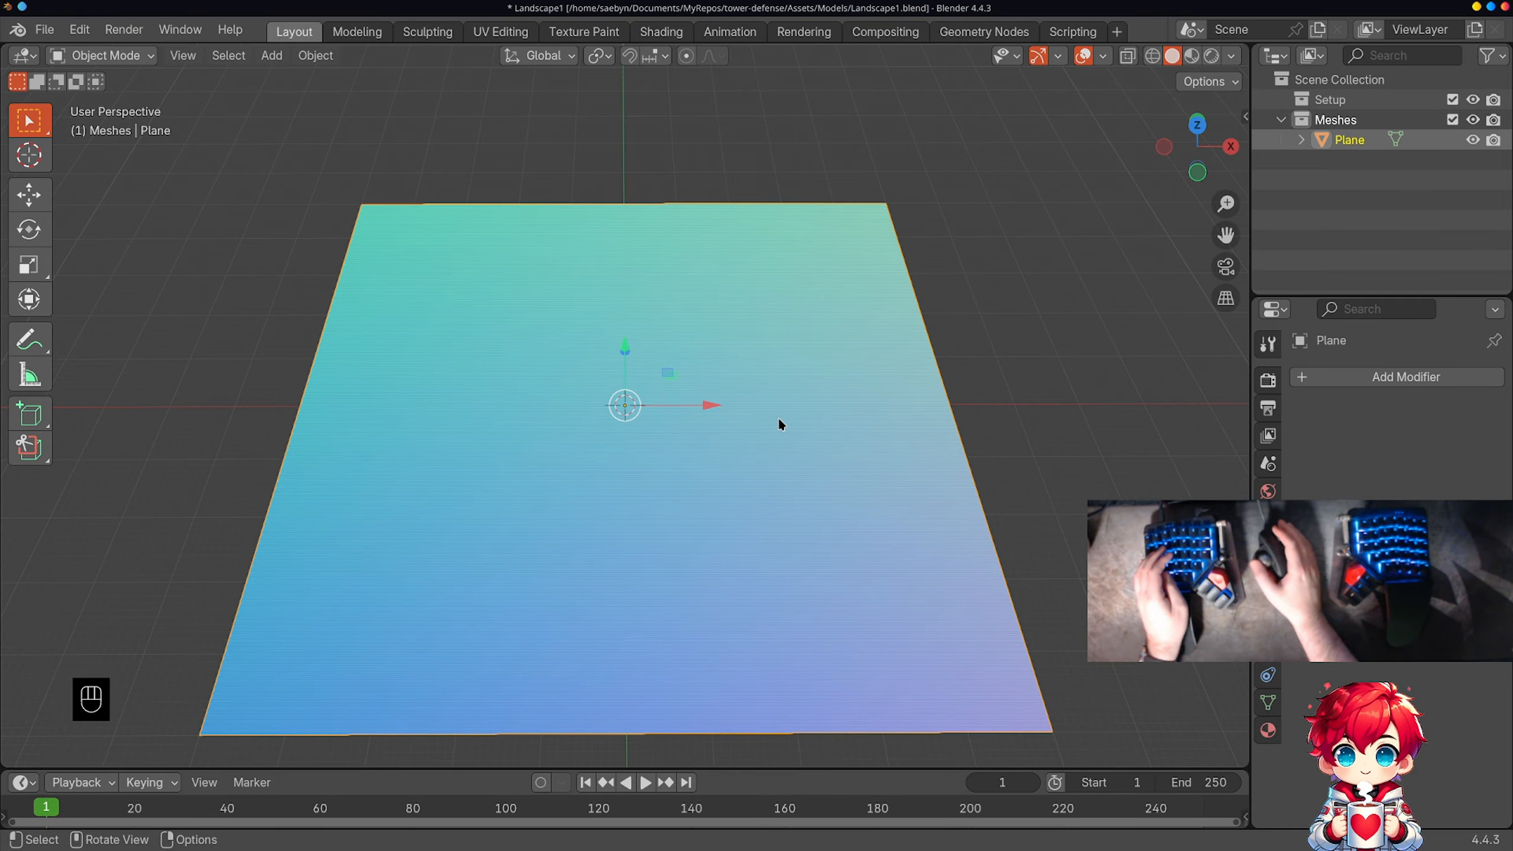
mouse_move(671, 445)
middle_down()
mouse_move(804, 365)
mouse_move(740, 415)
mouse_move(674, 415)
mouse_move(672, 463)
middle_up()
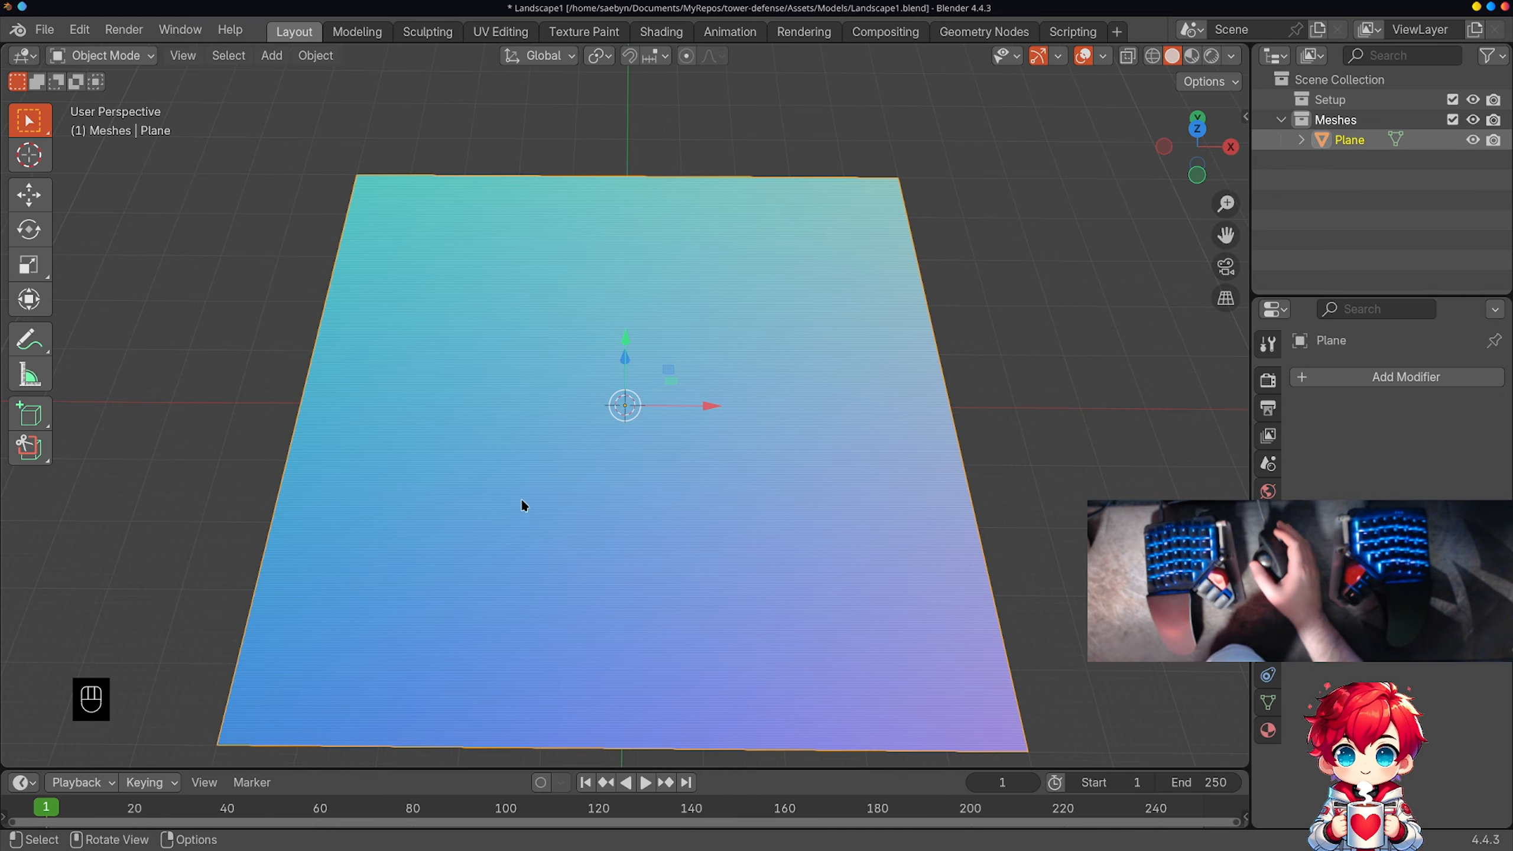
mouse_move(524, 507)
middle_down()
mouse_move(601, 450)
mouse_move(523, 436)
mouse_move(756, 433)
mouse_move(553, 422)
mouse_move(530, 477)
mouse_move(558, 480)
mouse_move(510, 476)
mouse_move(490, 496)
mouse_move(510, 510)
mouse_move(577, 492)
mouse_move(575, 474)
mouse_move(527, 470)
mouse_move(509, 478)
mouse_move(513, 504)
middle_up()
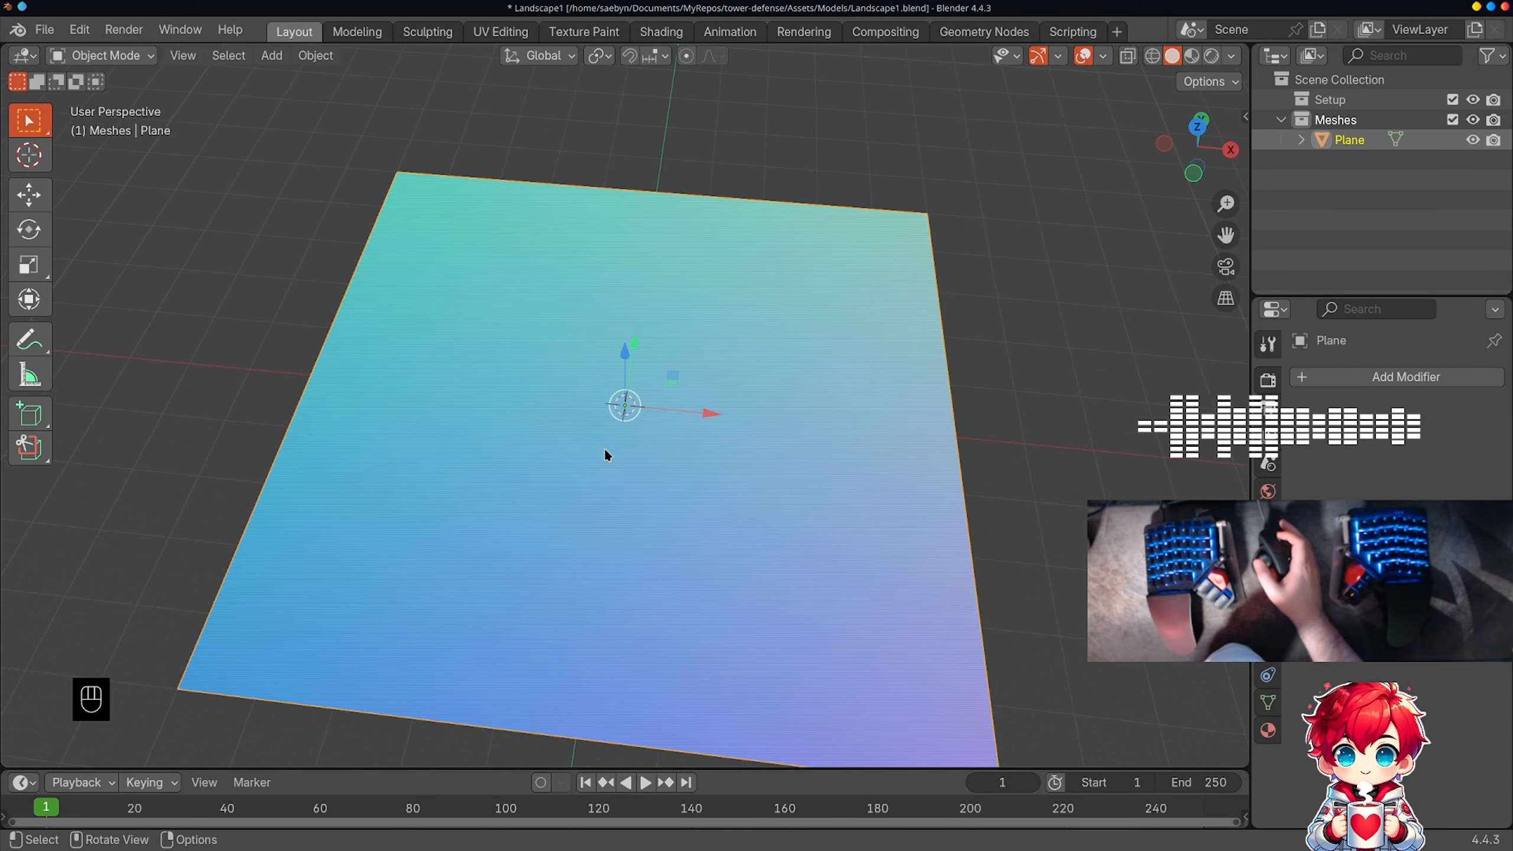
scroll(605, 447, up, 4)
scroll(597, 437, down, 4)
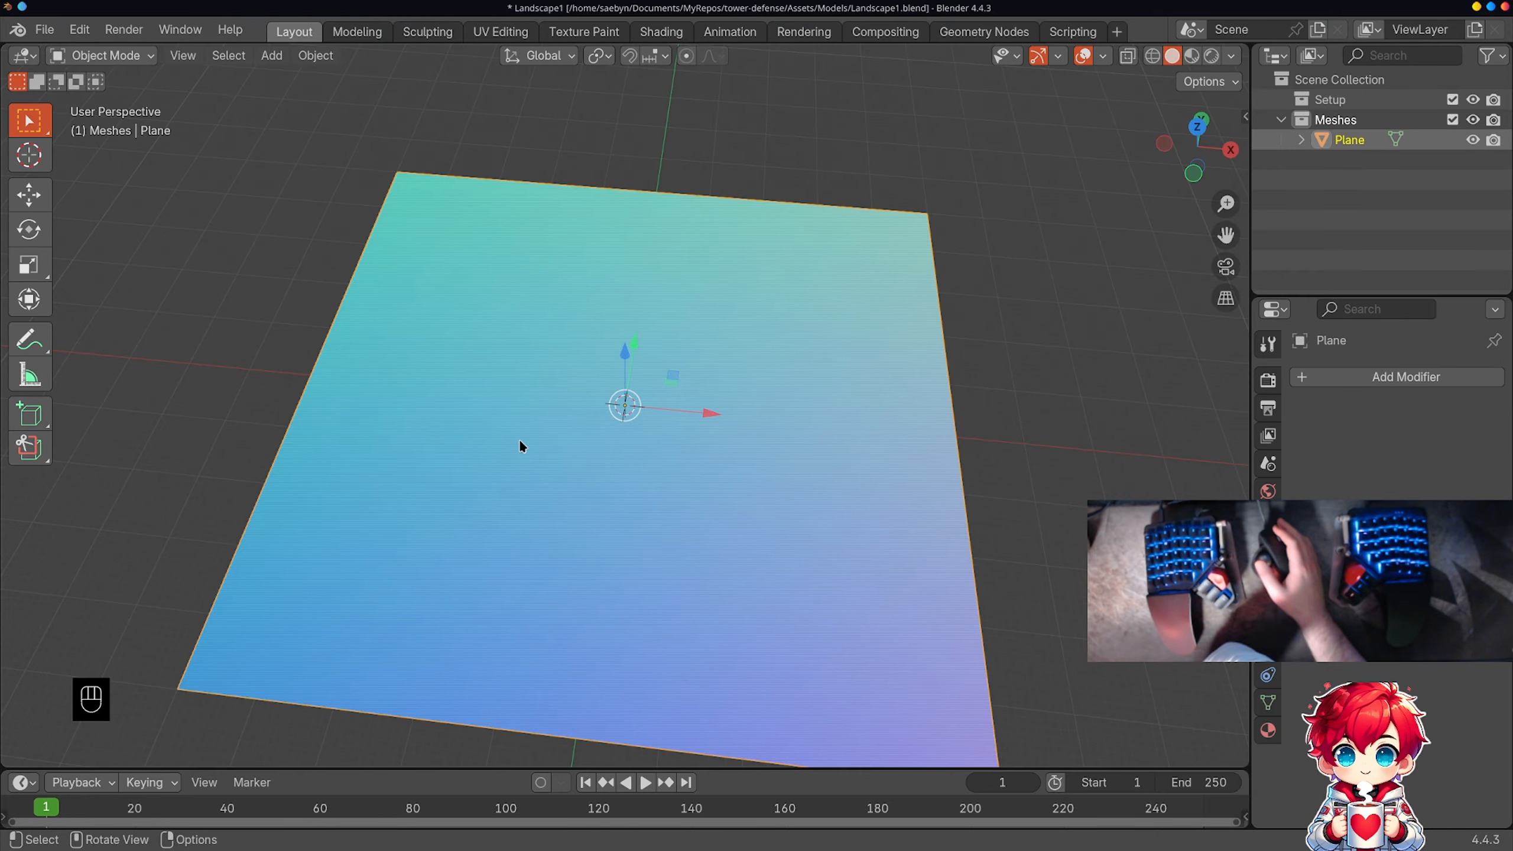
middle_drag(517, 524, 585, 490)
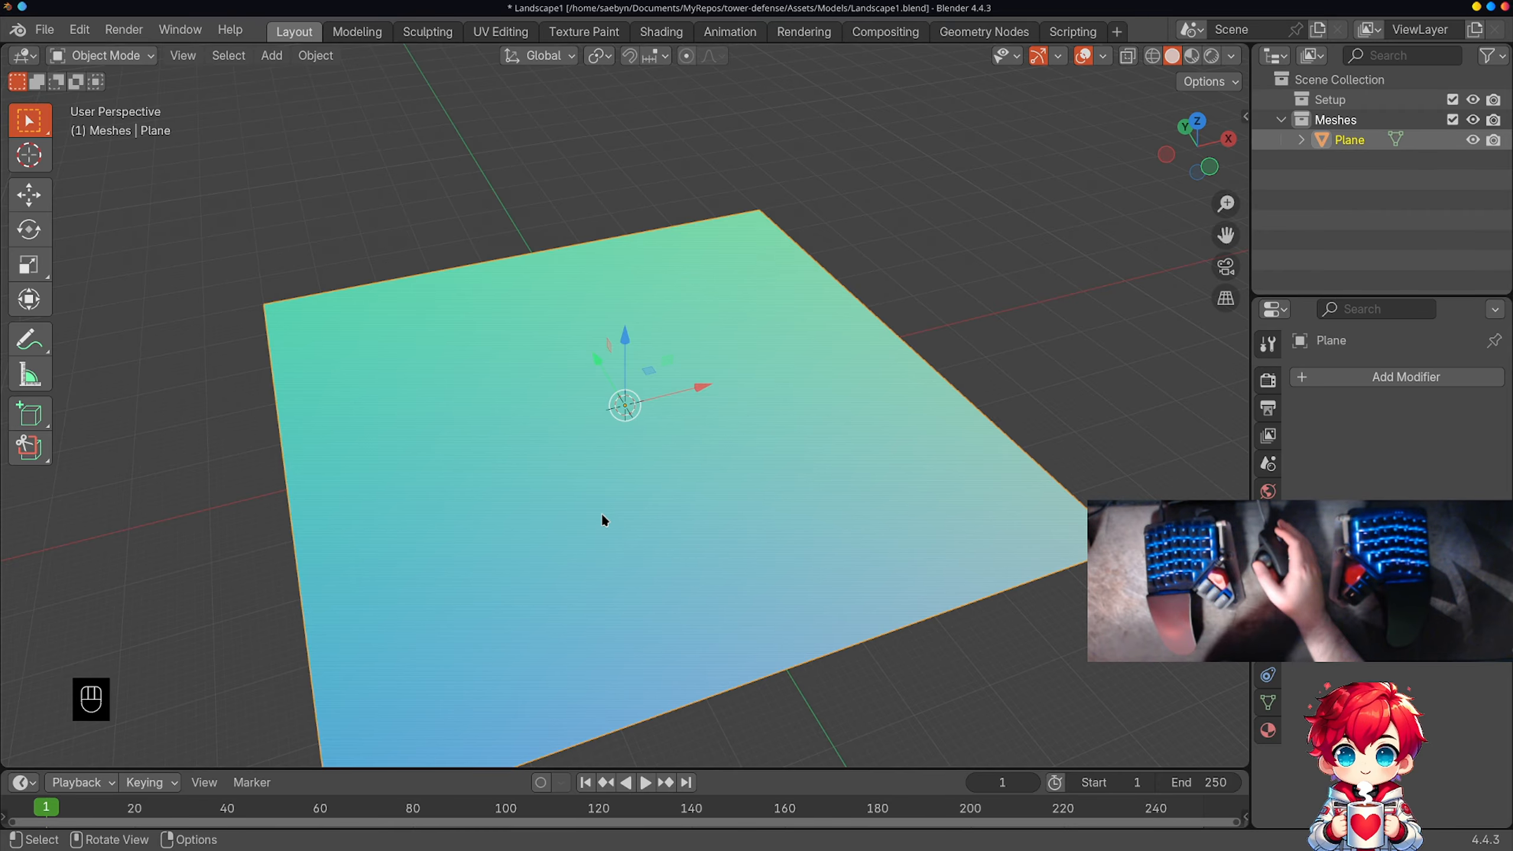
middle_drag(695, 519, 574, 533)
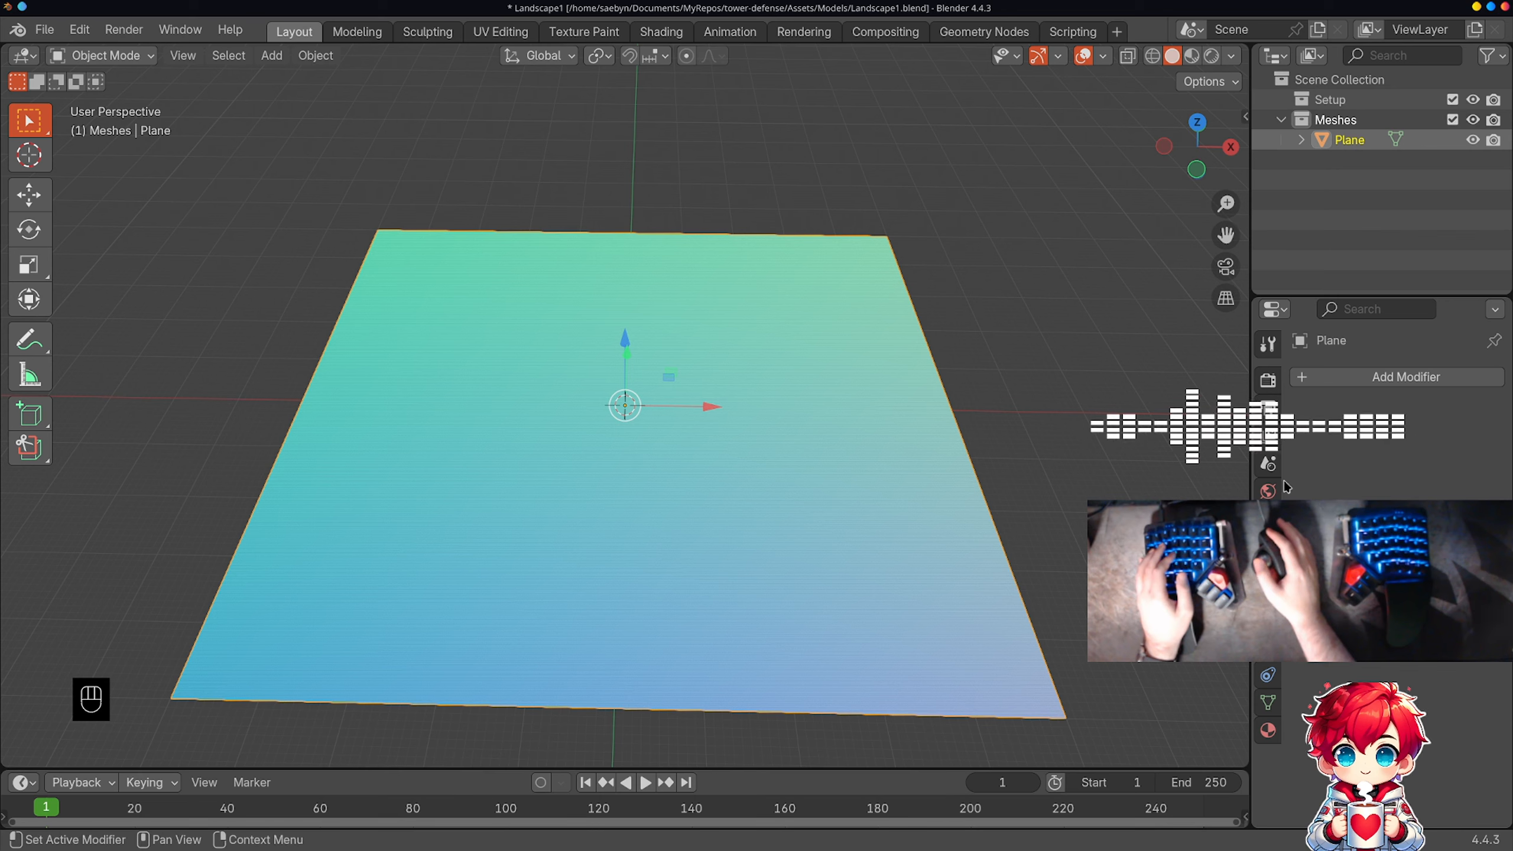
Step: Add a Multiresolution modifier to the scaled plane
click(1315, 378)
mouse_move(1315, 381)
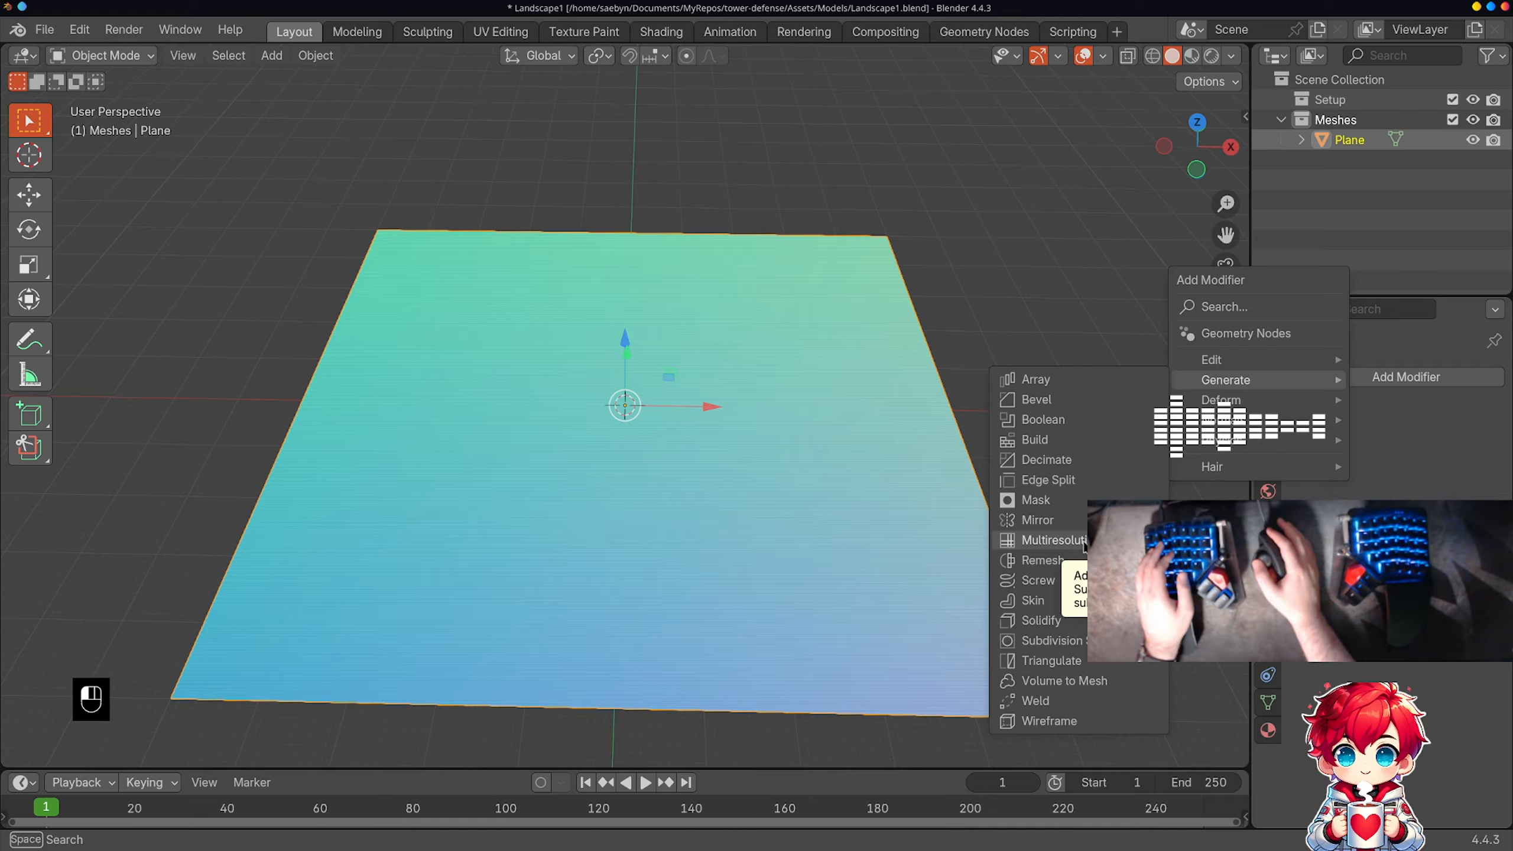
click(1052, 540)
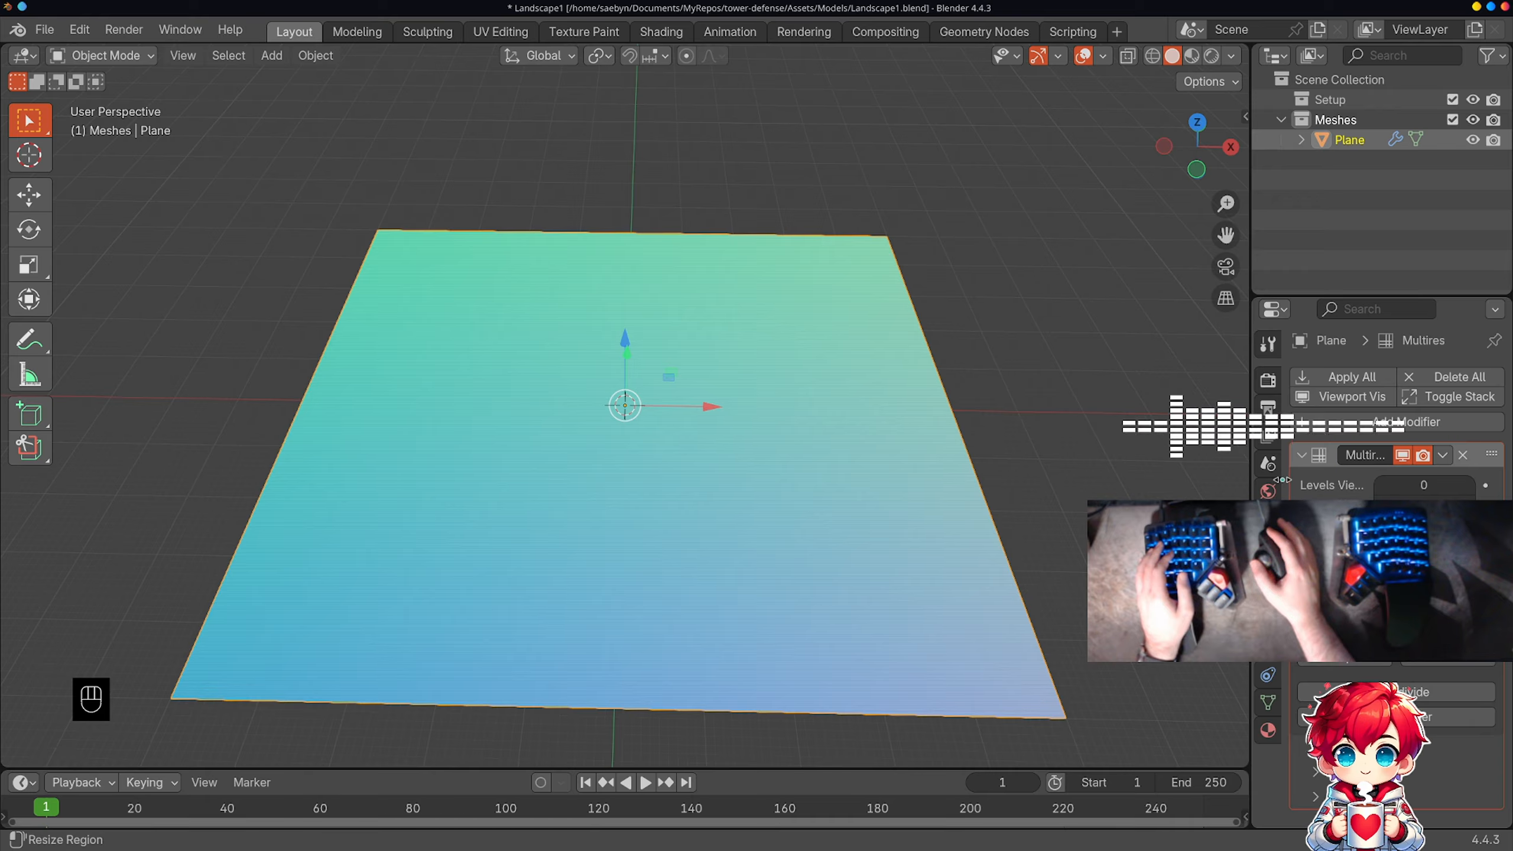
Step: Try a single Multiresolution subdivision on the plane, then undo it
drag(1289, 480, 1056, 475)
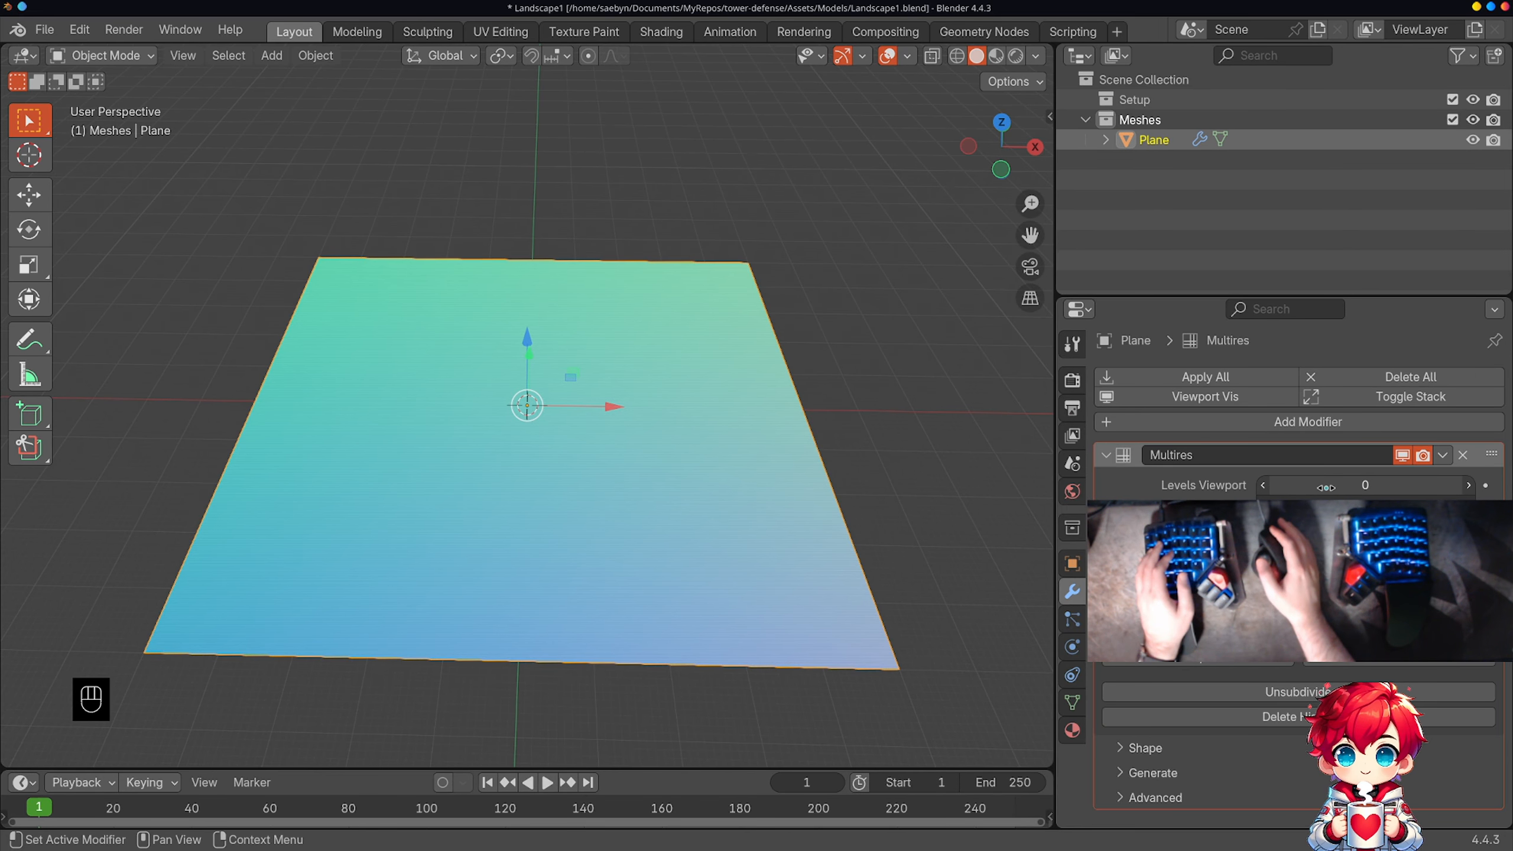
click(1466, 484)
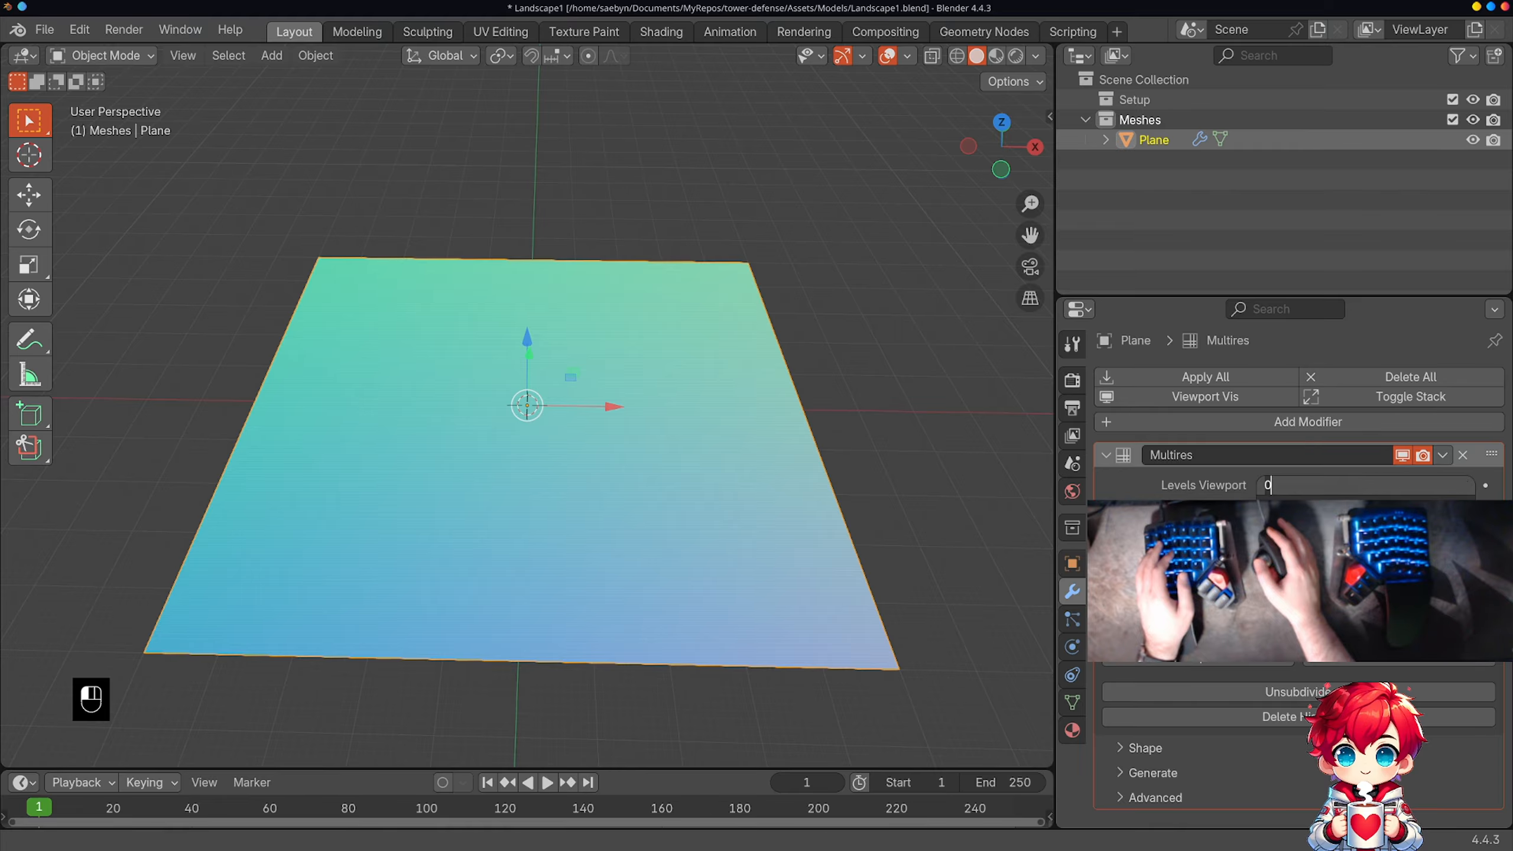
key(Return)
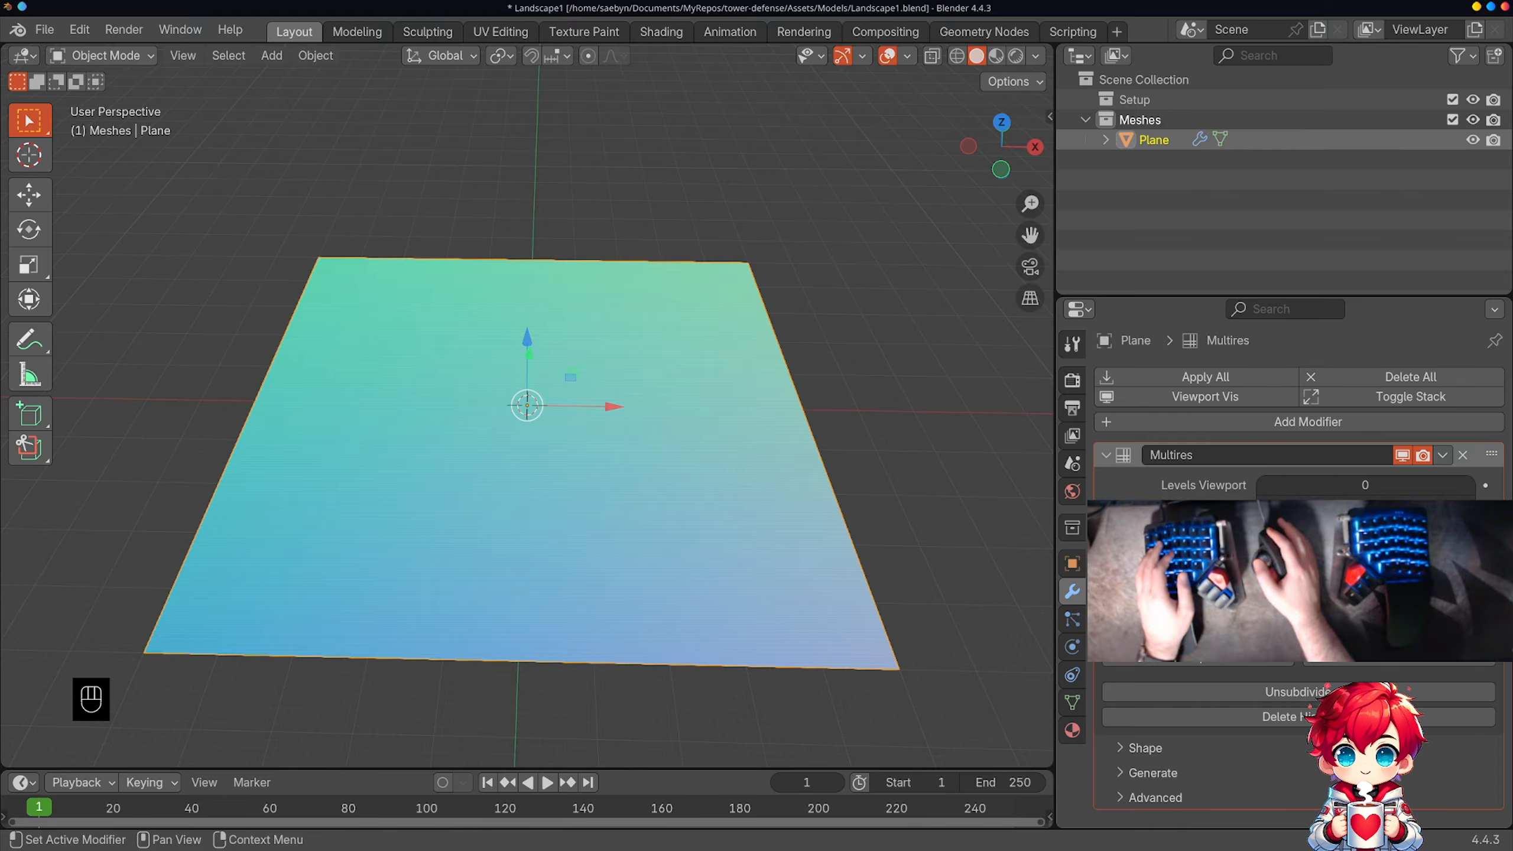
click(1316, 638)
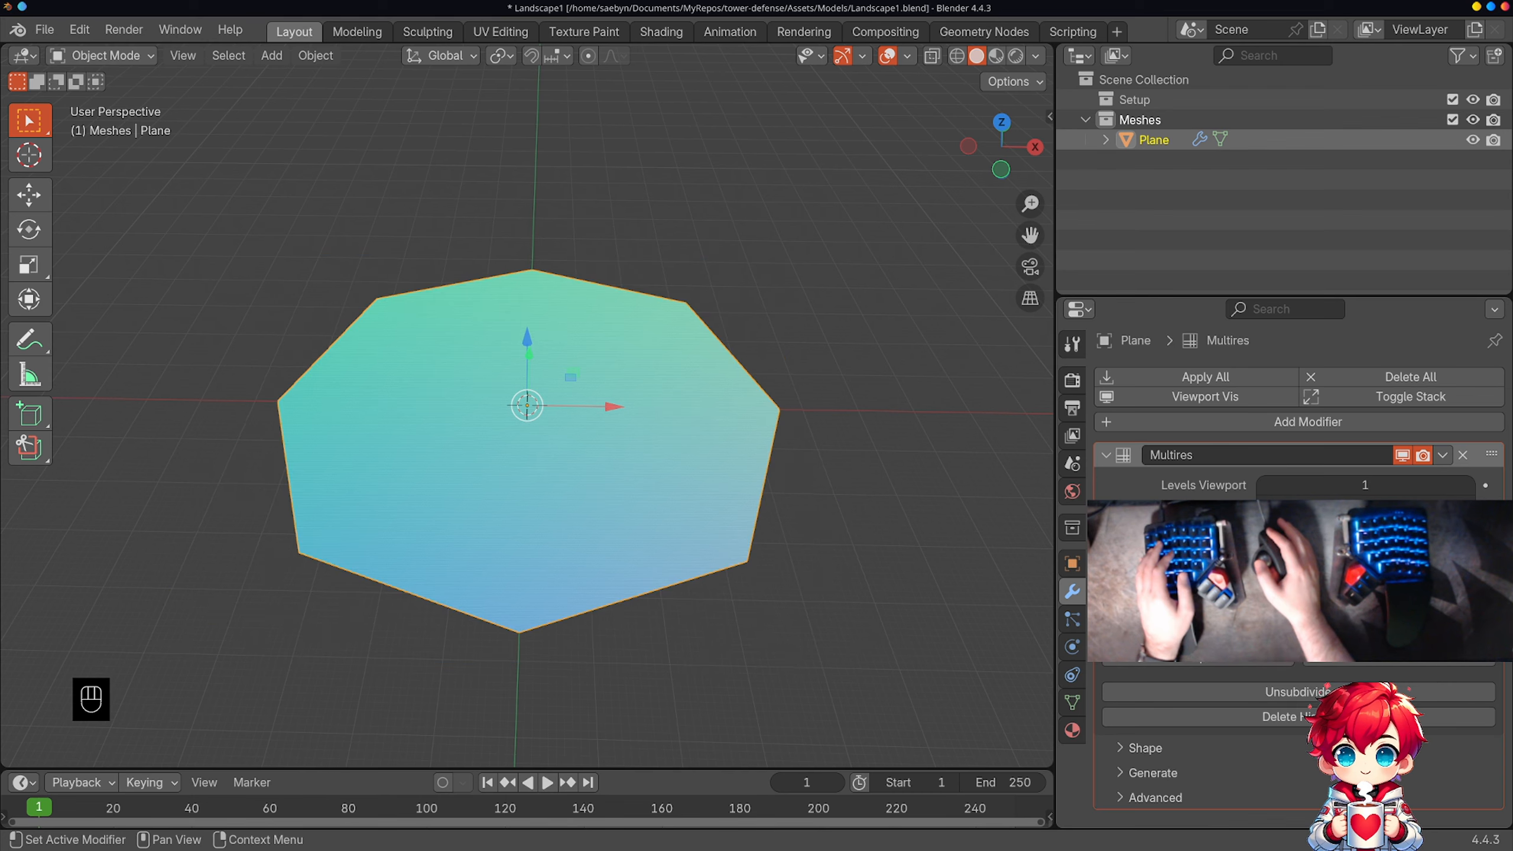
key(ctrl+z)
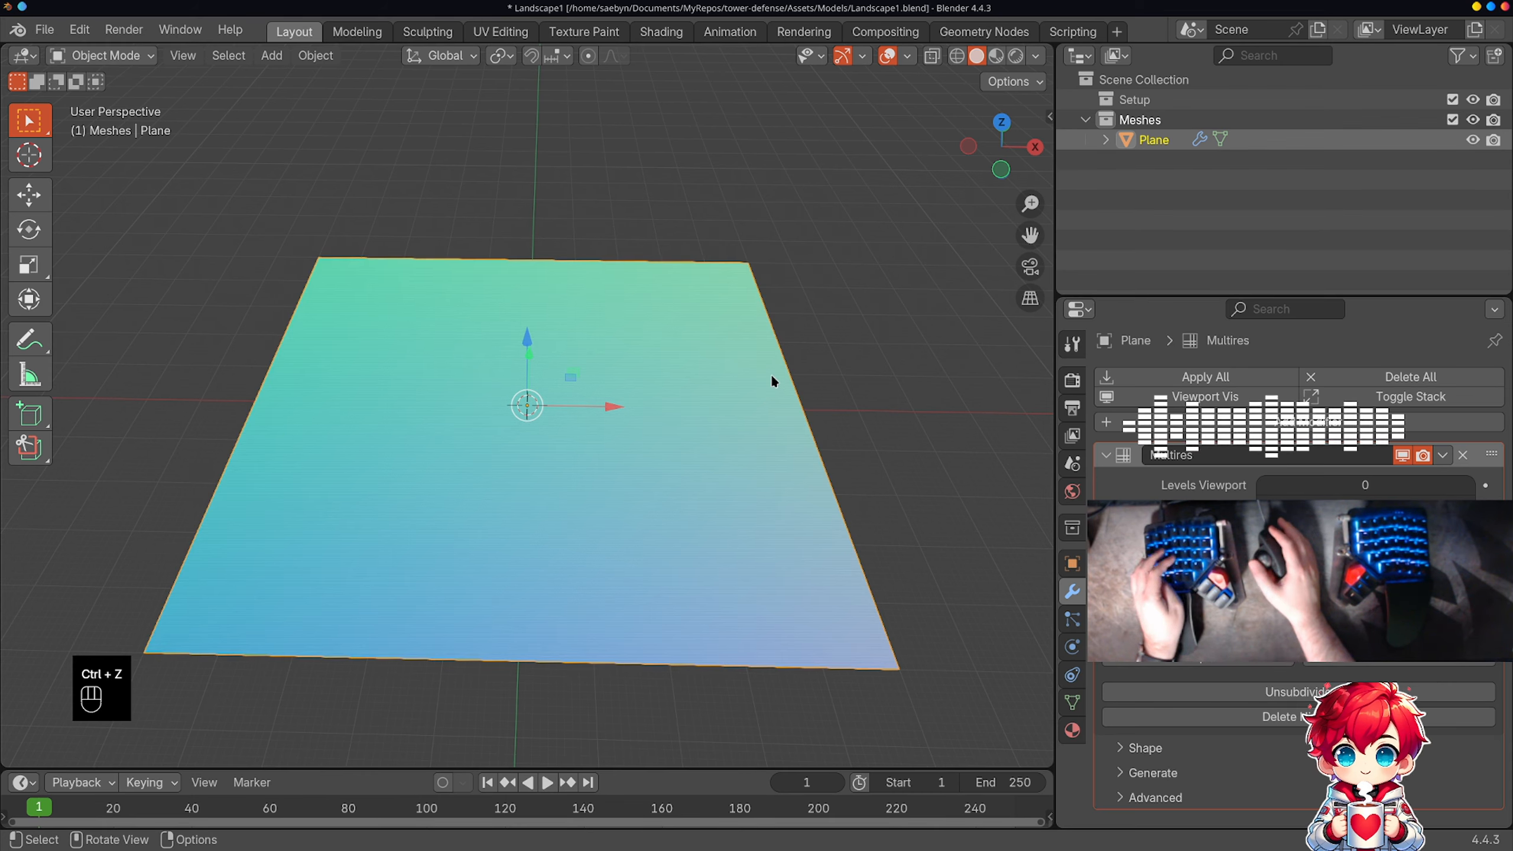
Step: In Edit Mode, add two loop cuts running along Y and slide them tight against the plane's +X and -X edges
key(ctrl+r)
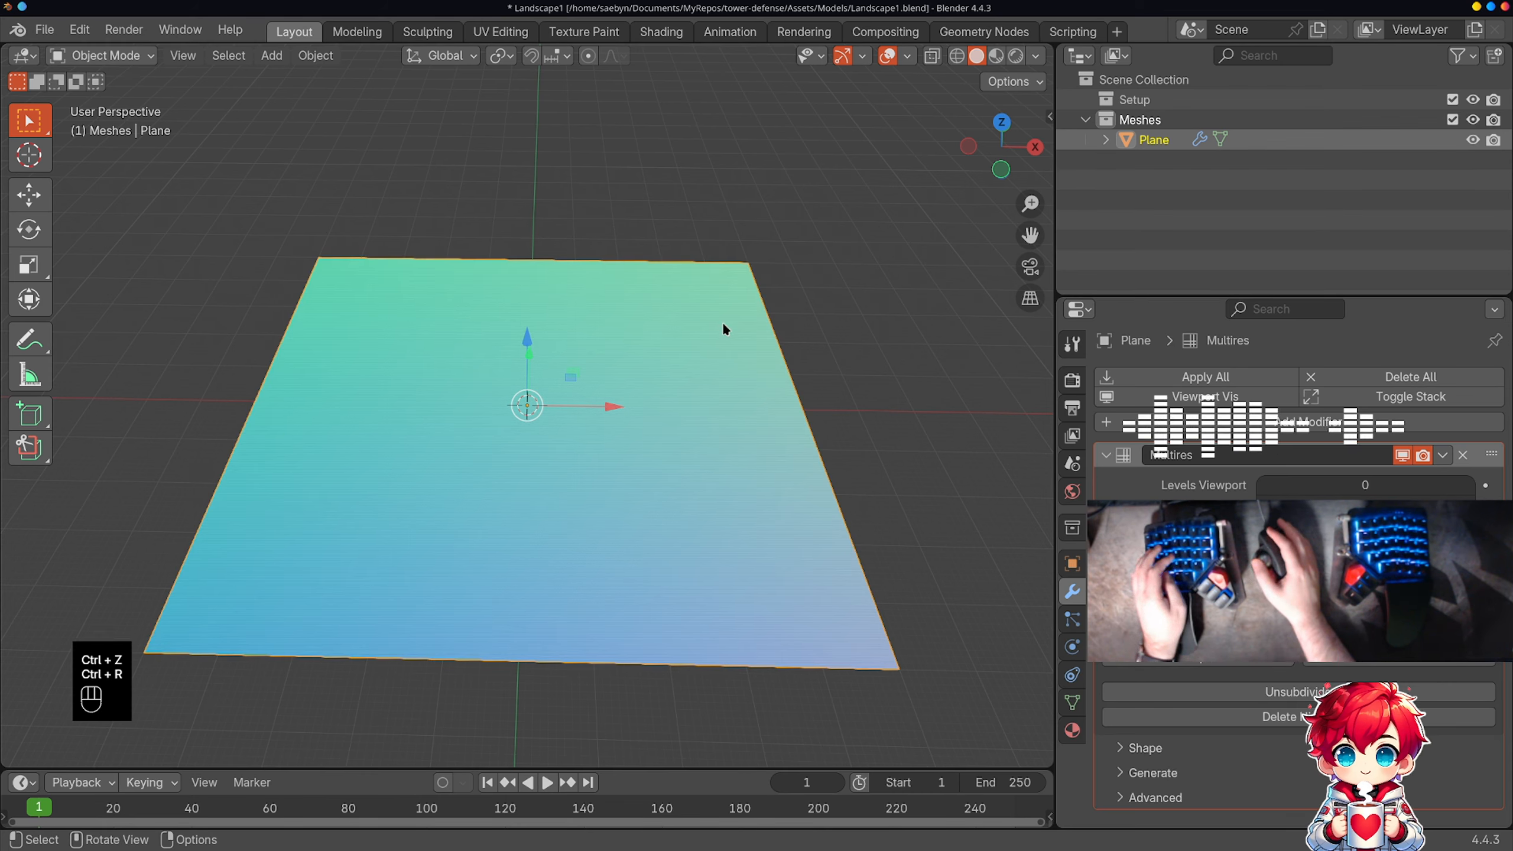
key(Tab)
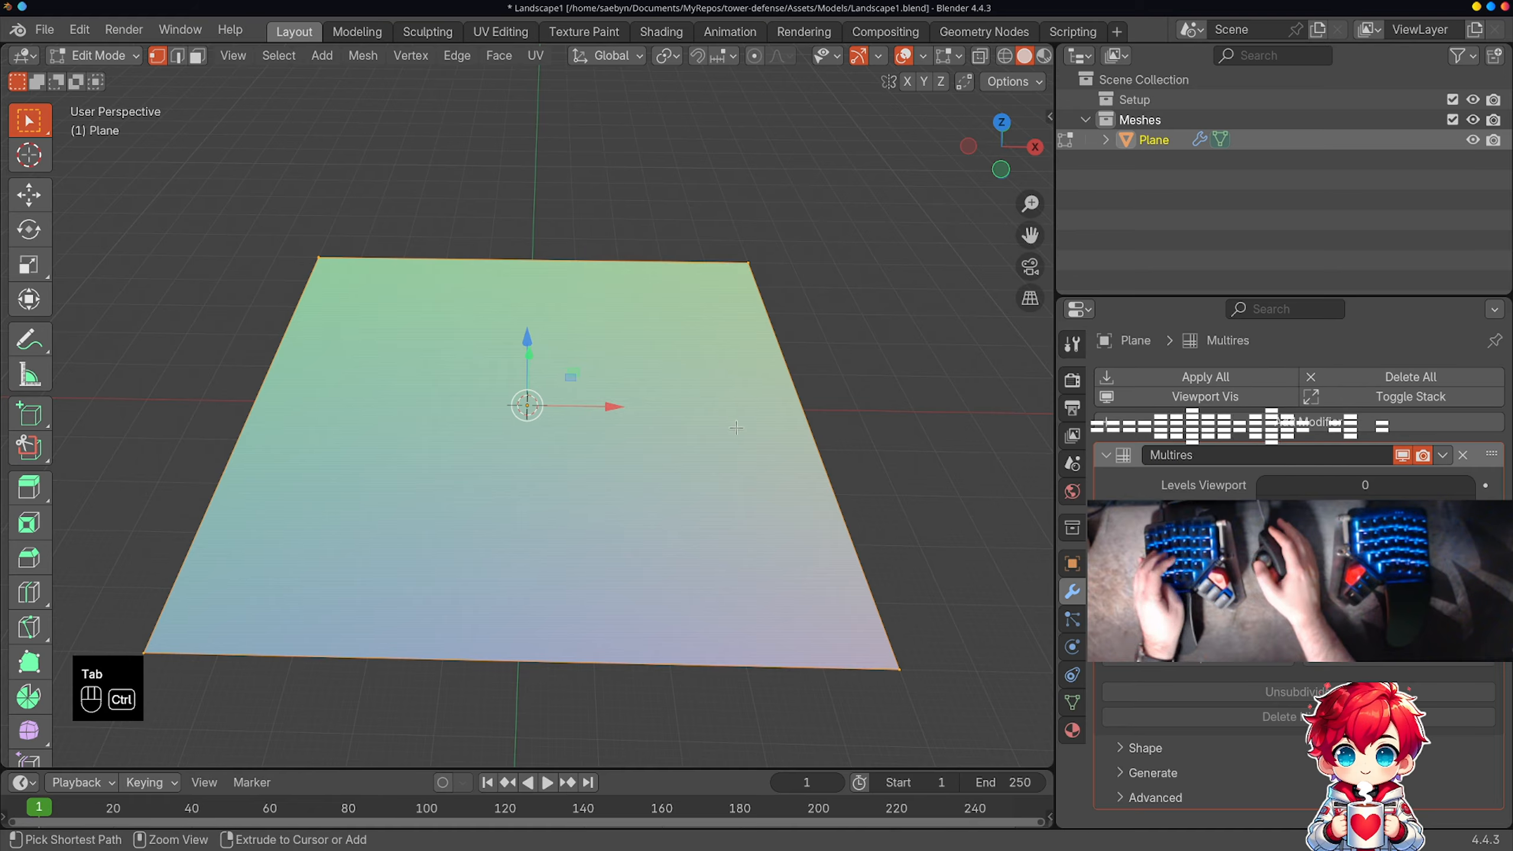
key(ctrl+r)
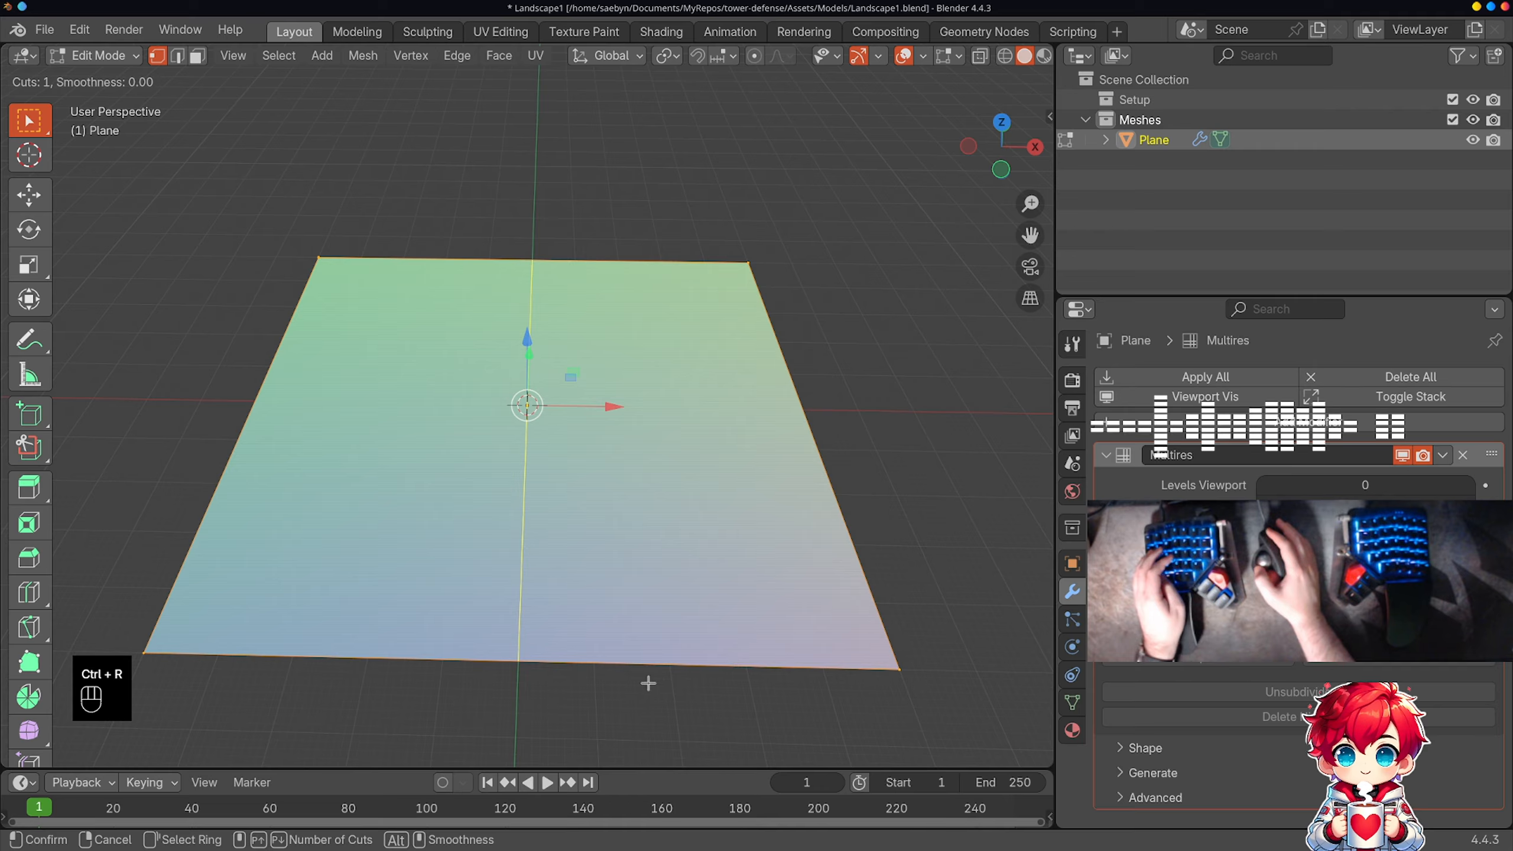
click(649, 683)
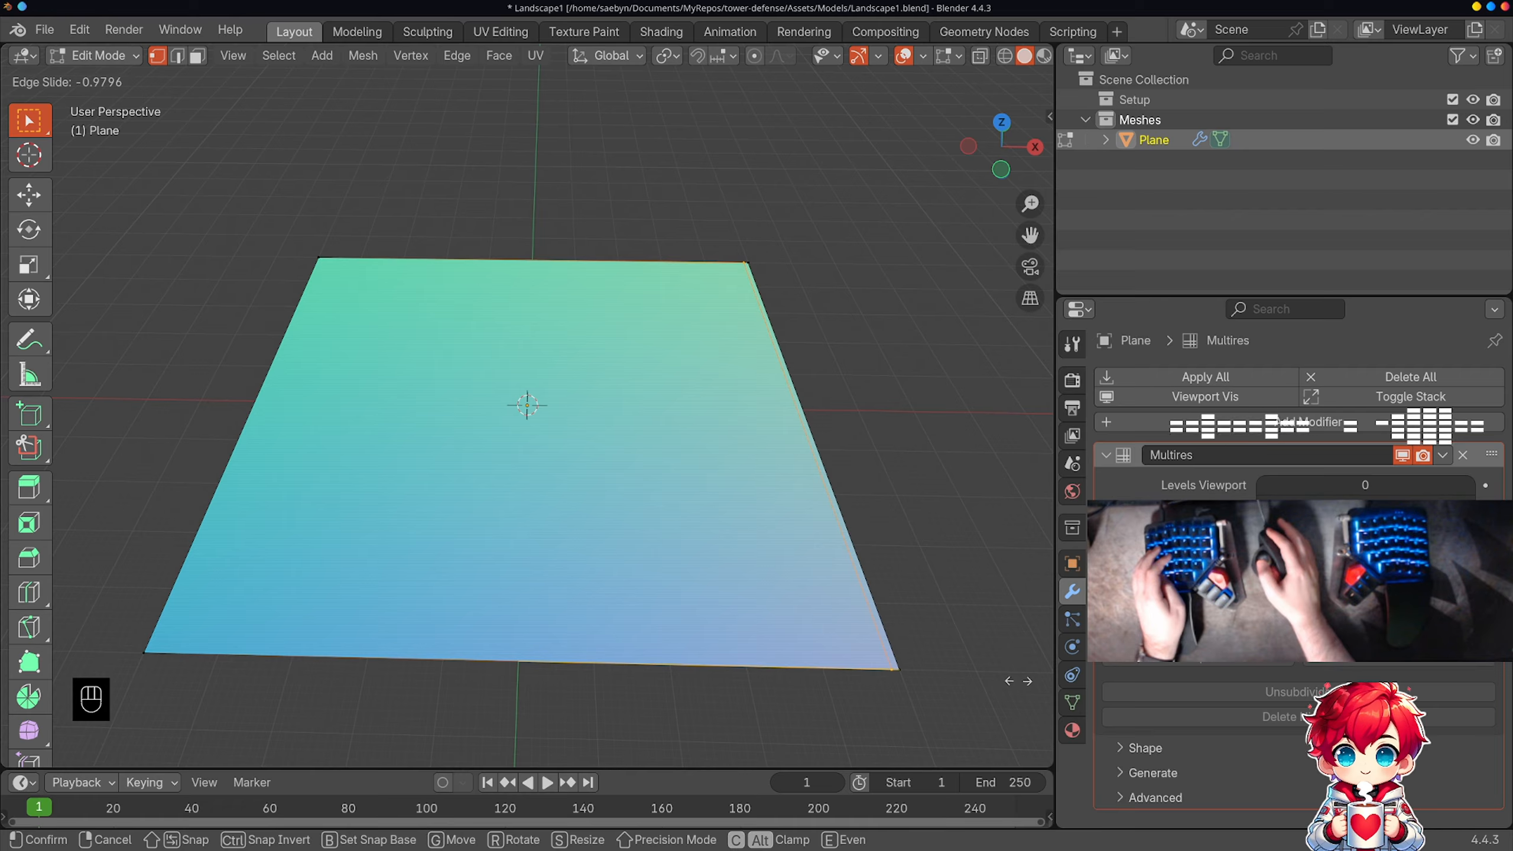
click(711, 584)
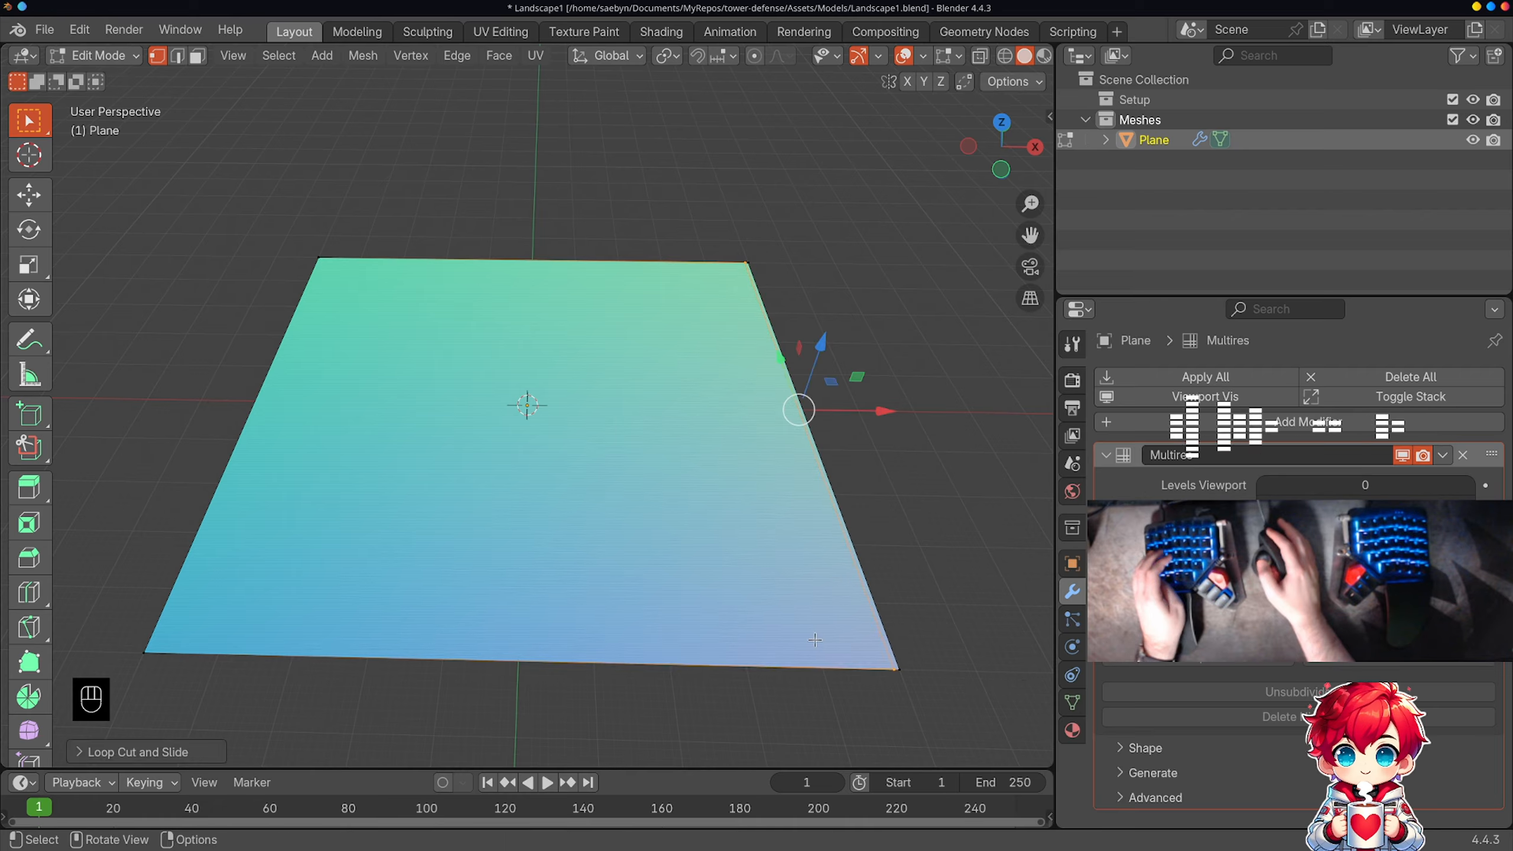
key(ctrl+r)
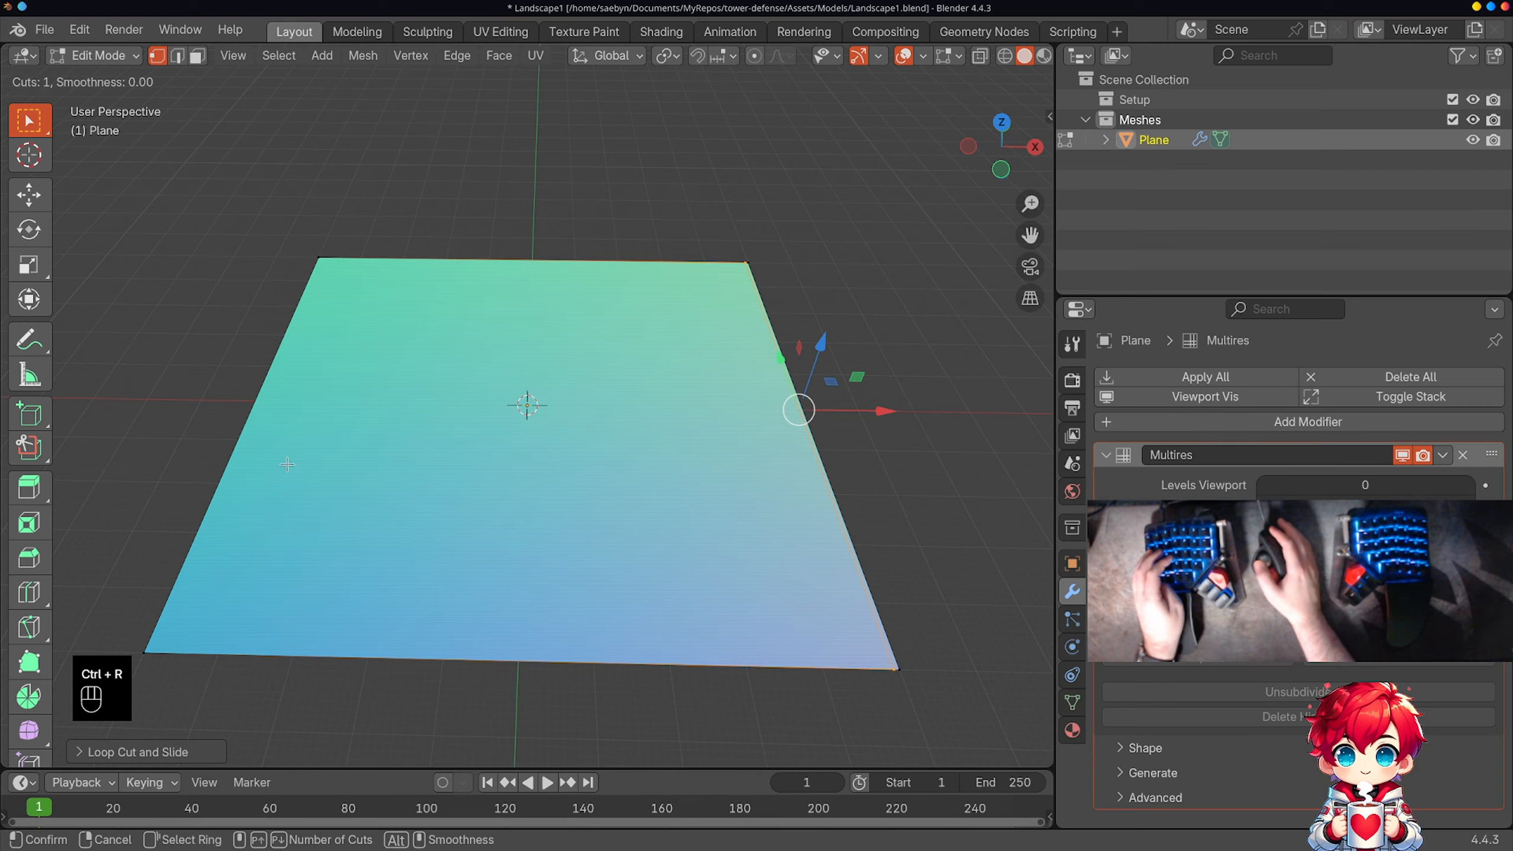
click(503, 656)
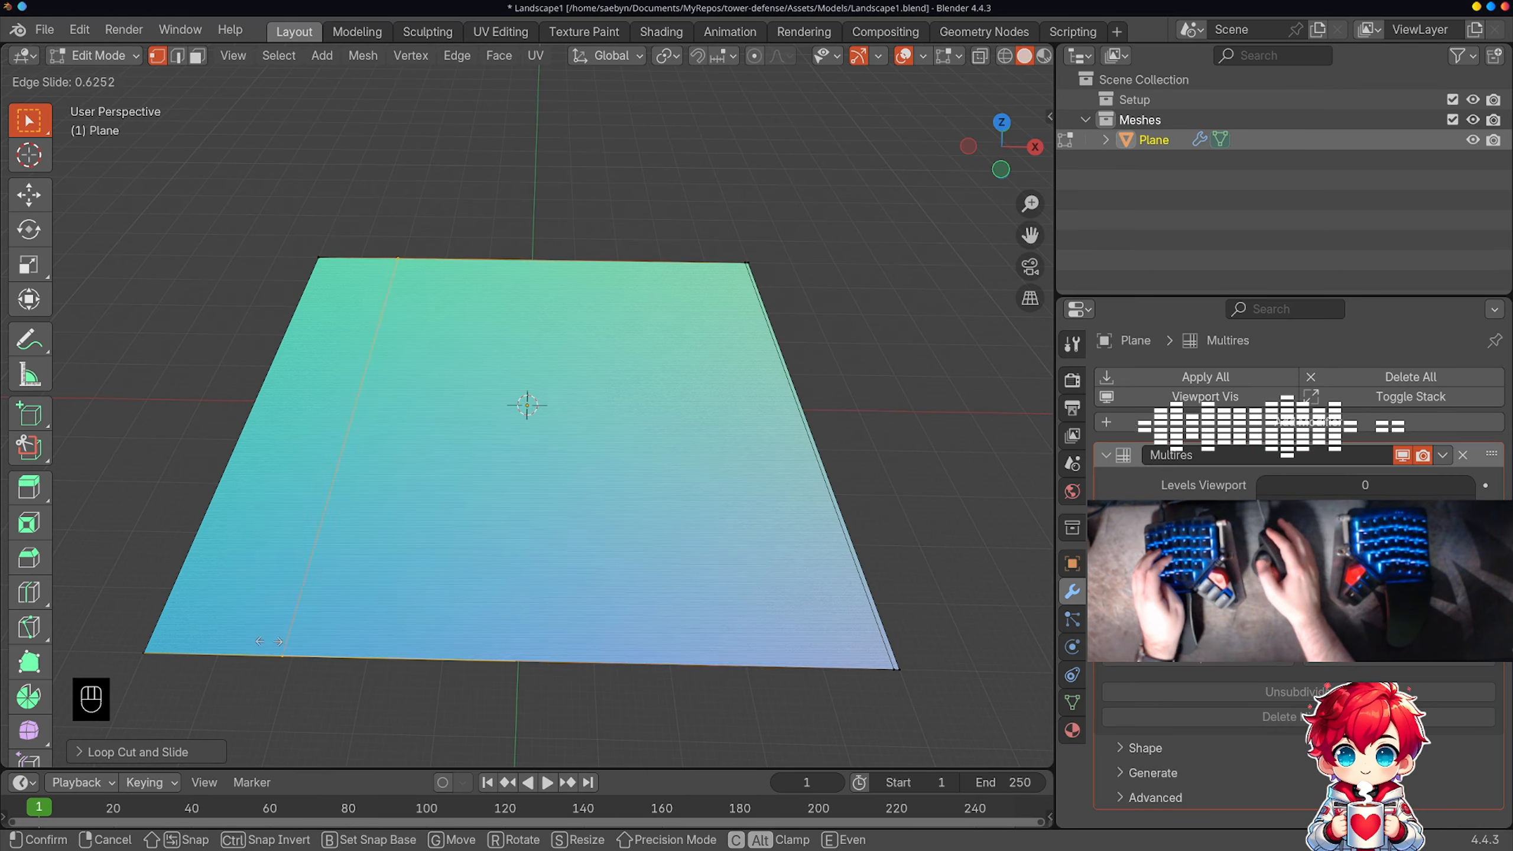
click(143, 652)
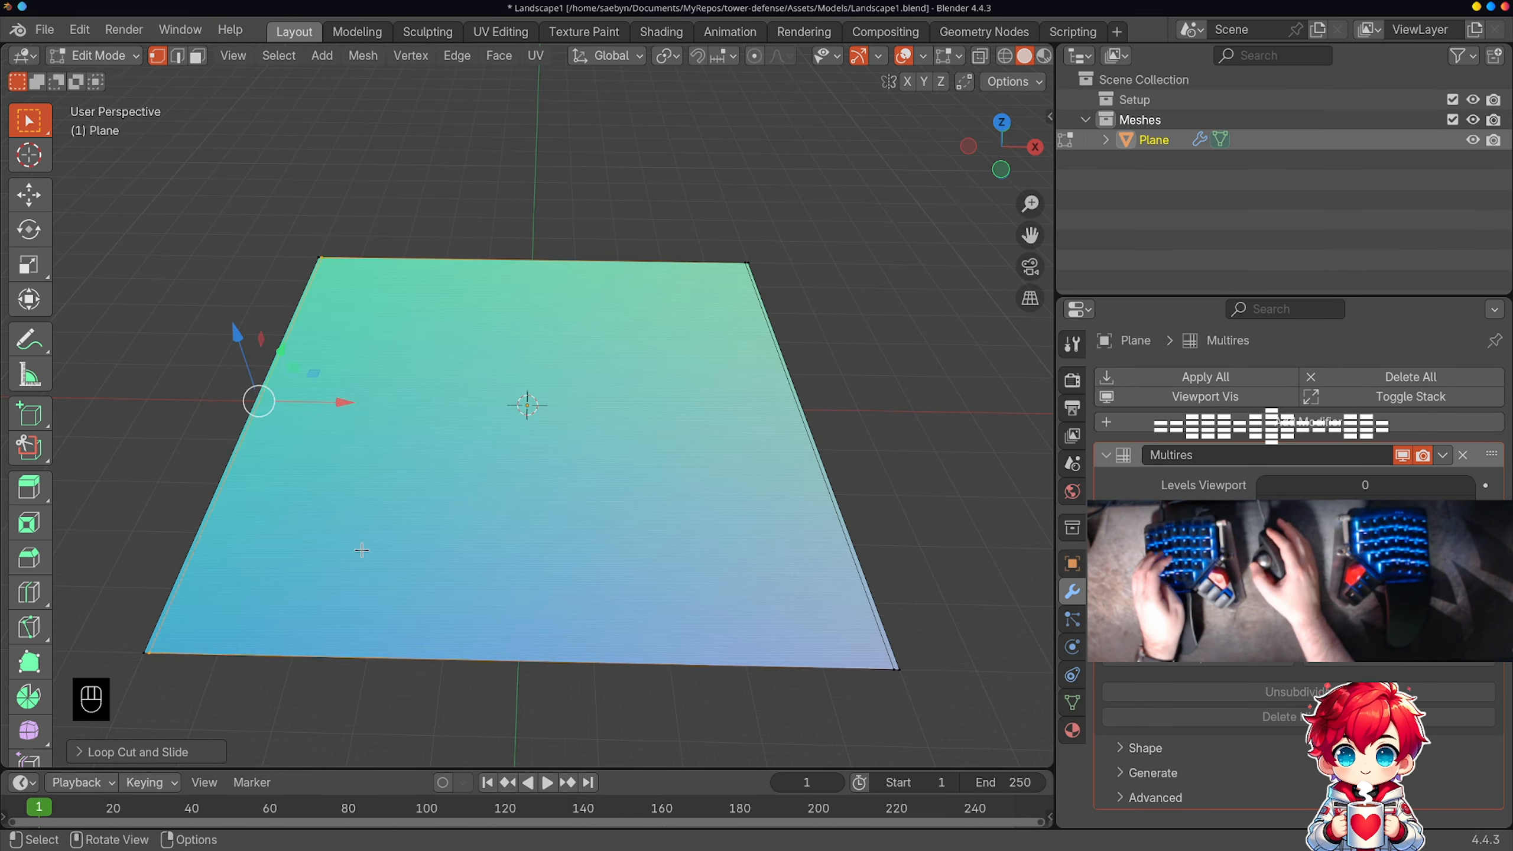
Step: Add two loop cuts running along X and slide them tight against the plane's -Y and +Y edges
key(ctrl+r)
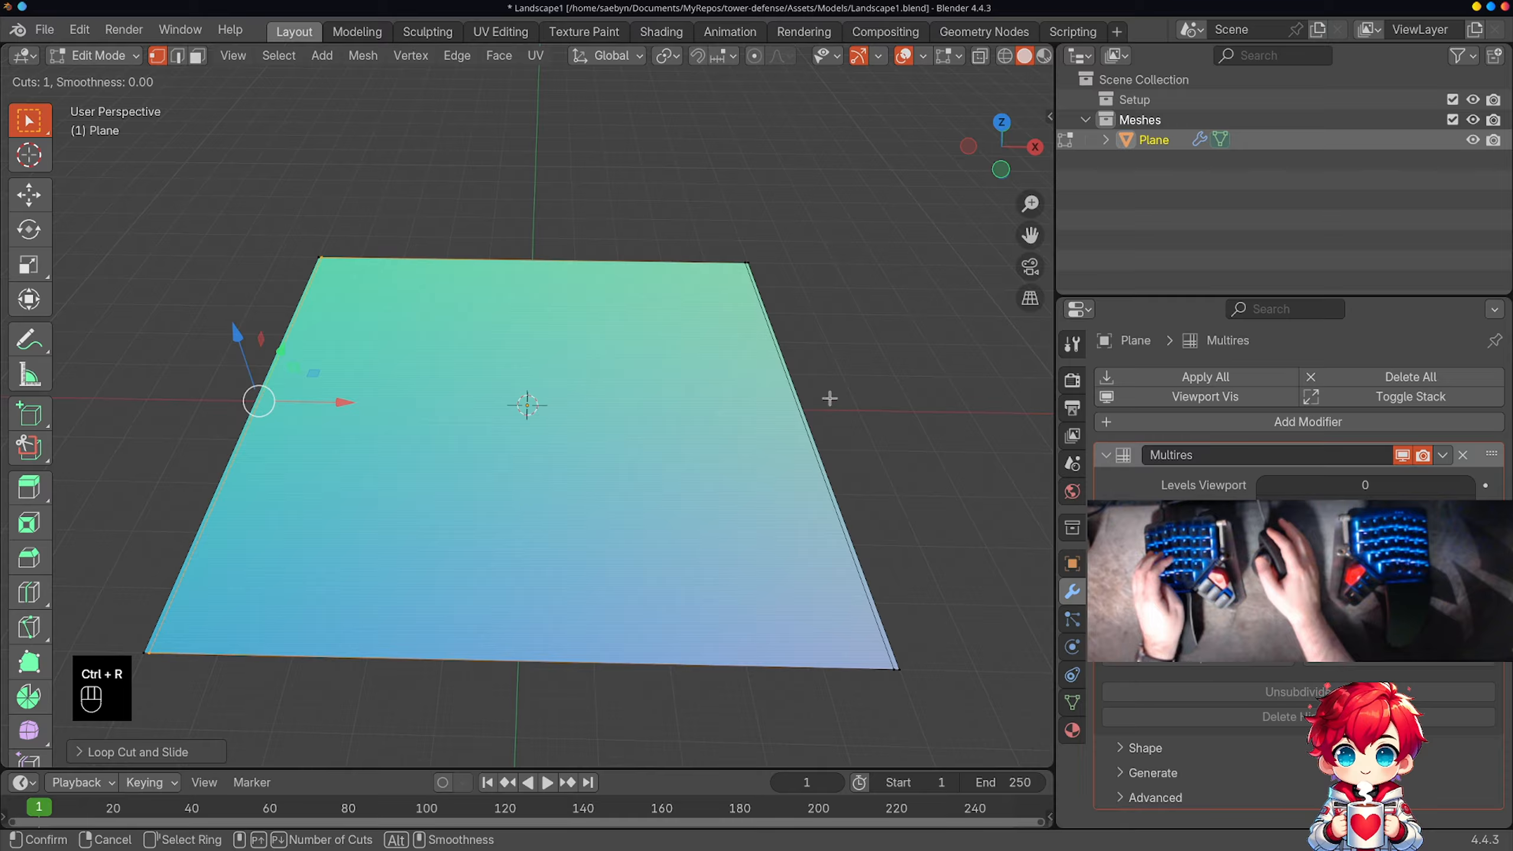
click(791, 410)
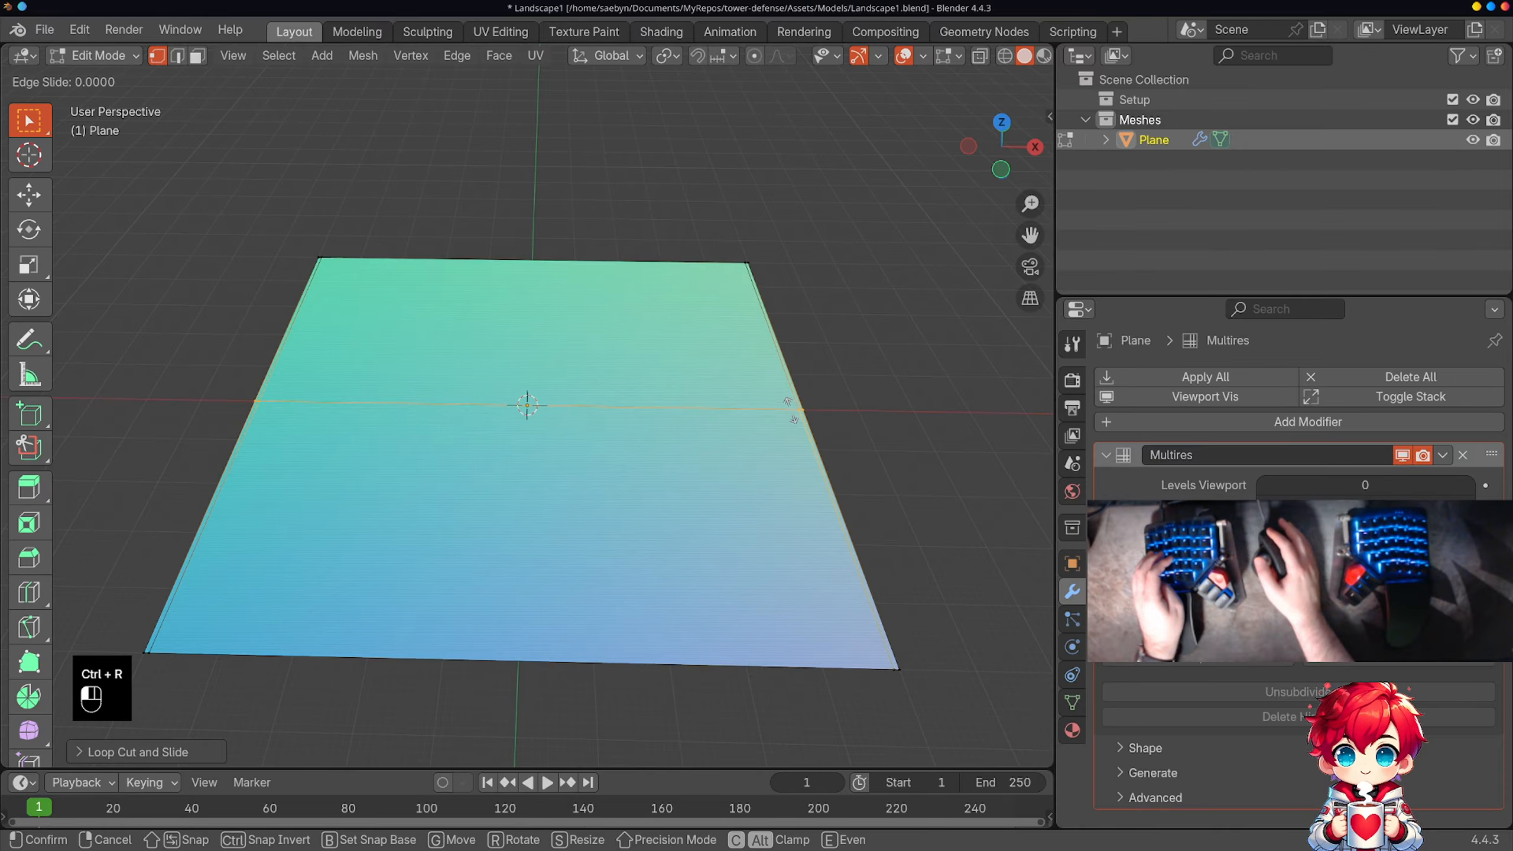
click(814, 629)
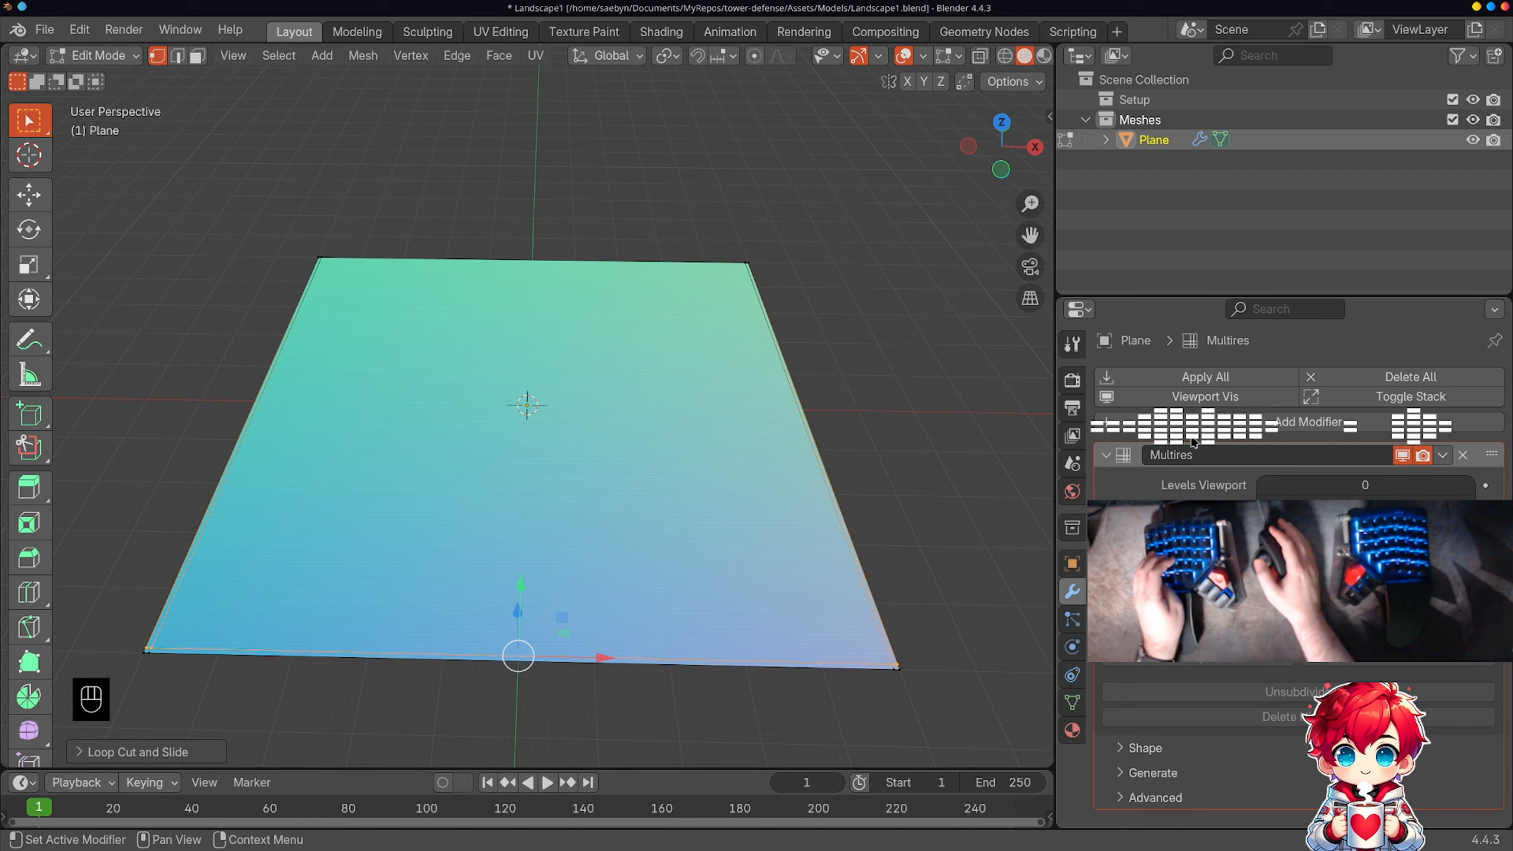
key(ctrl+r)
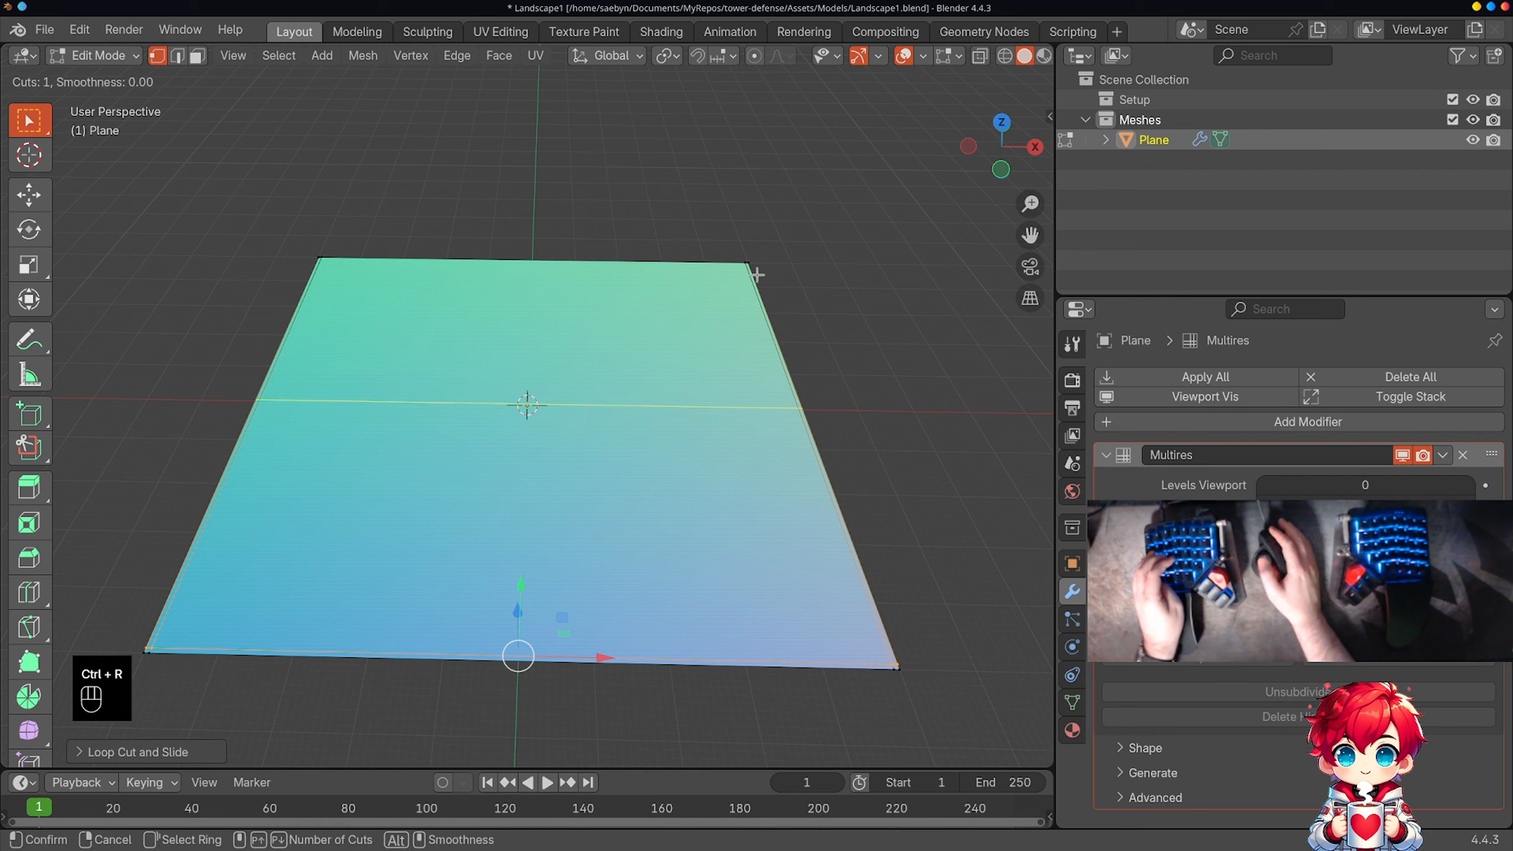
click(745, 402)
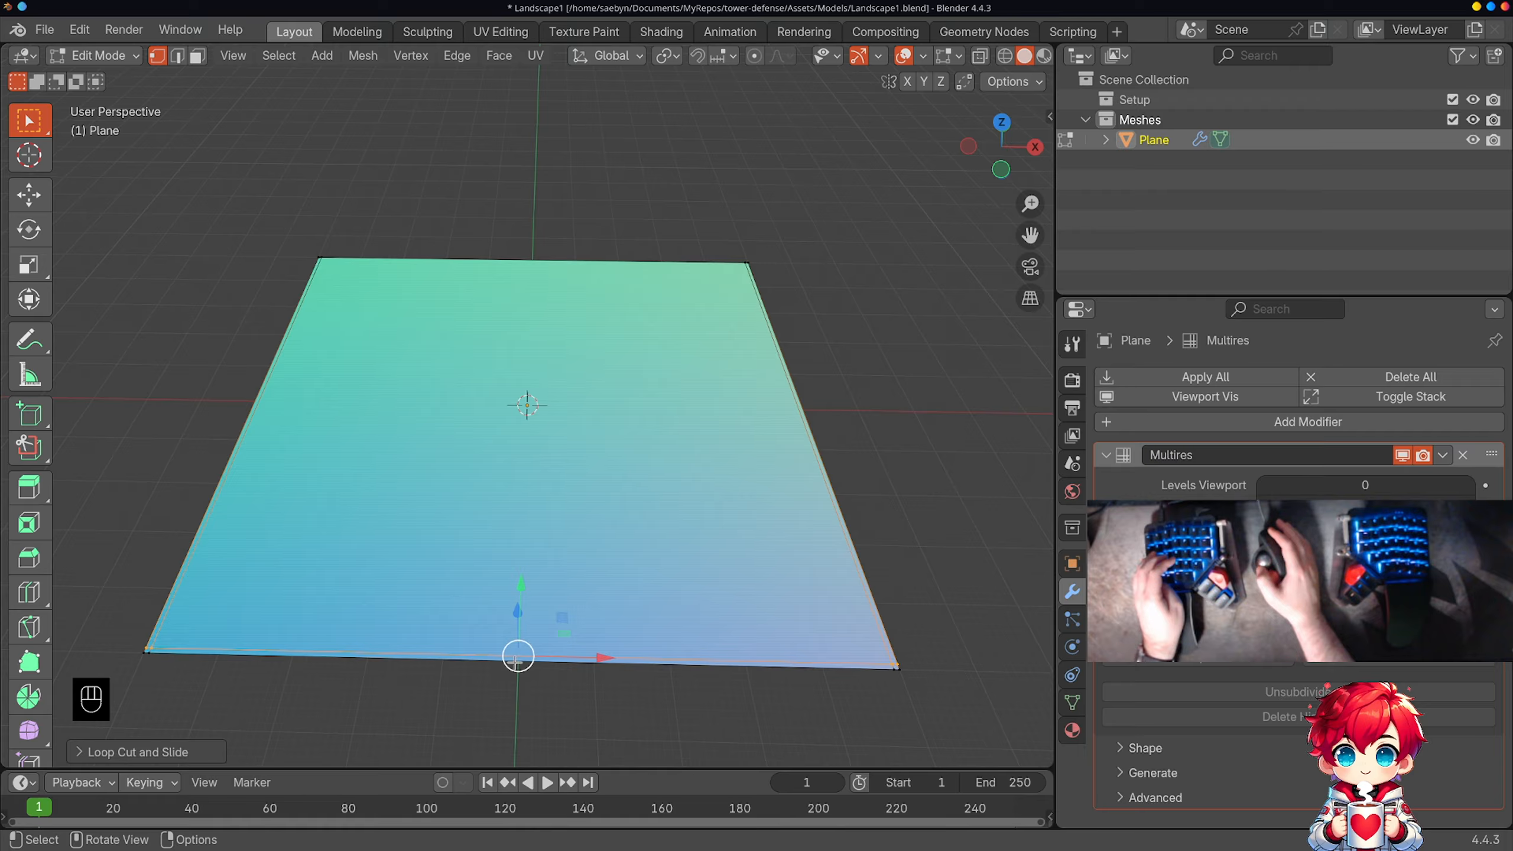
key(ctrl+r)
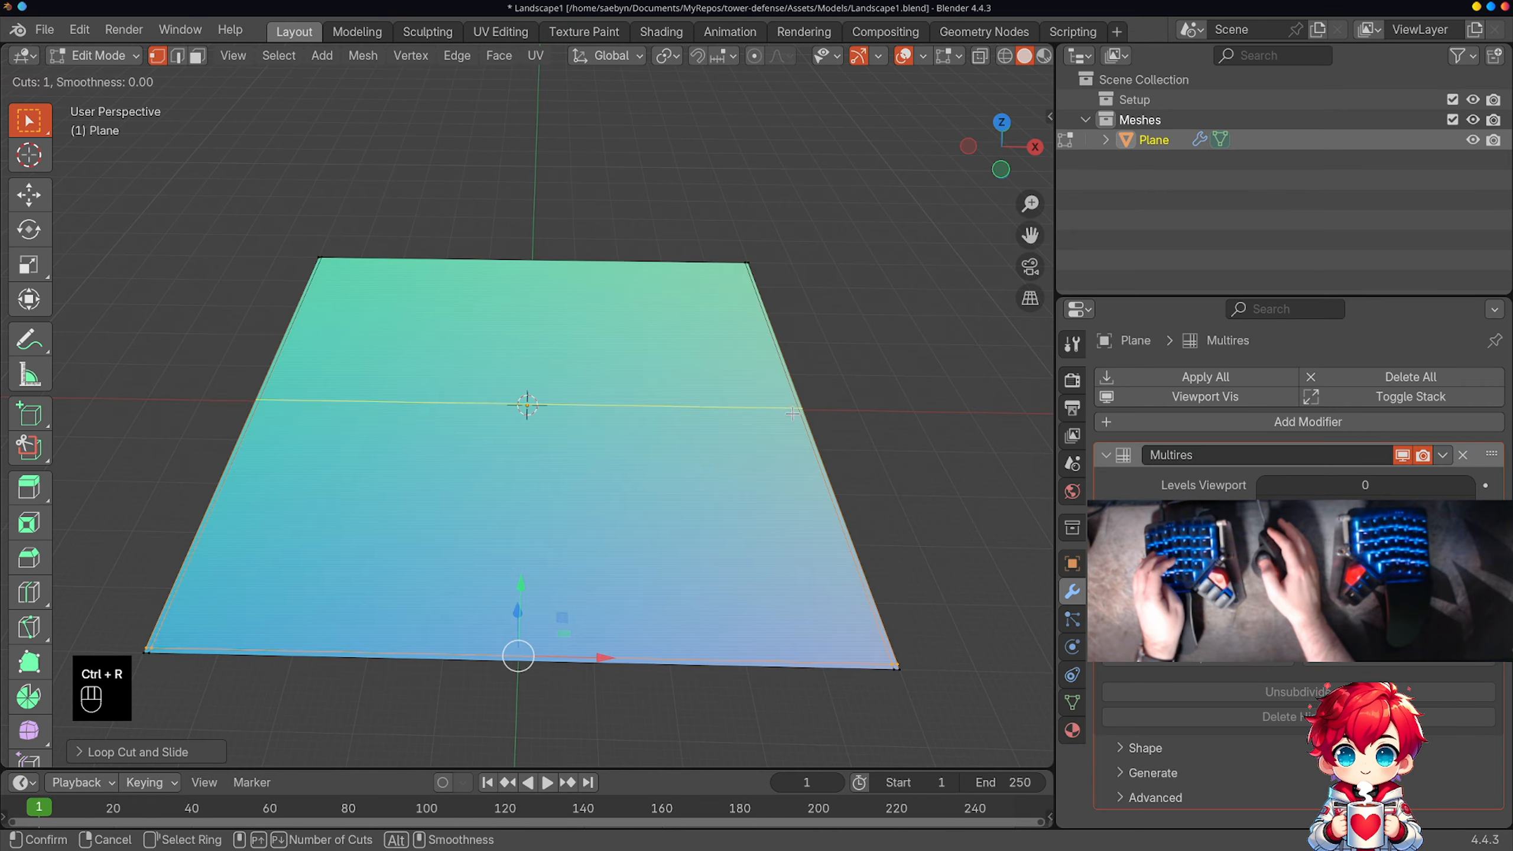
click(792, 413)
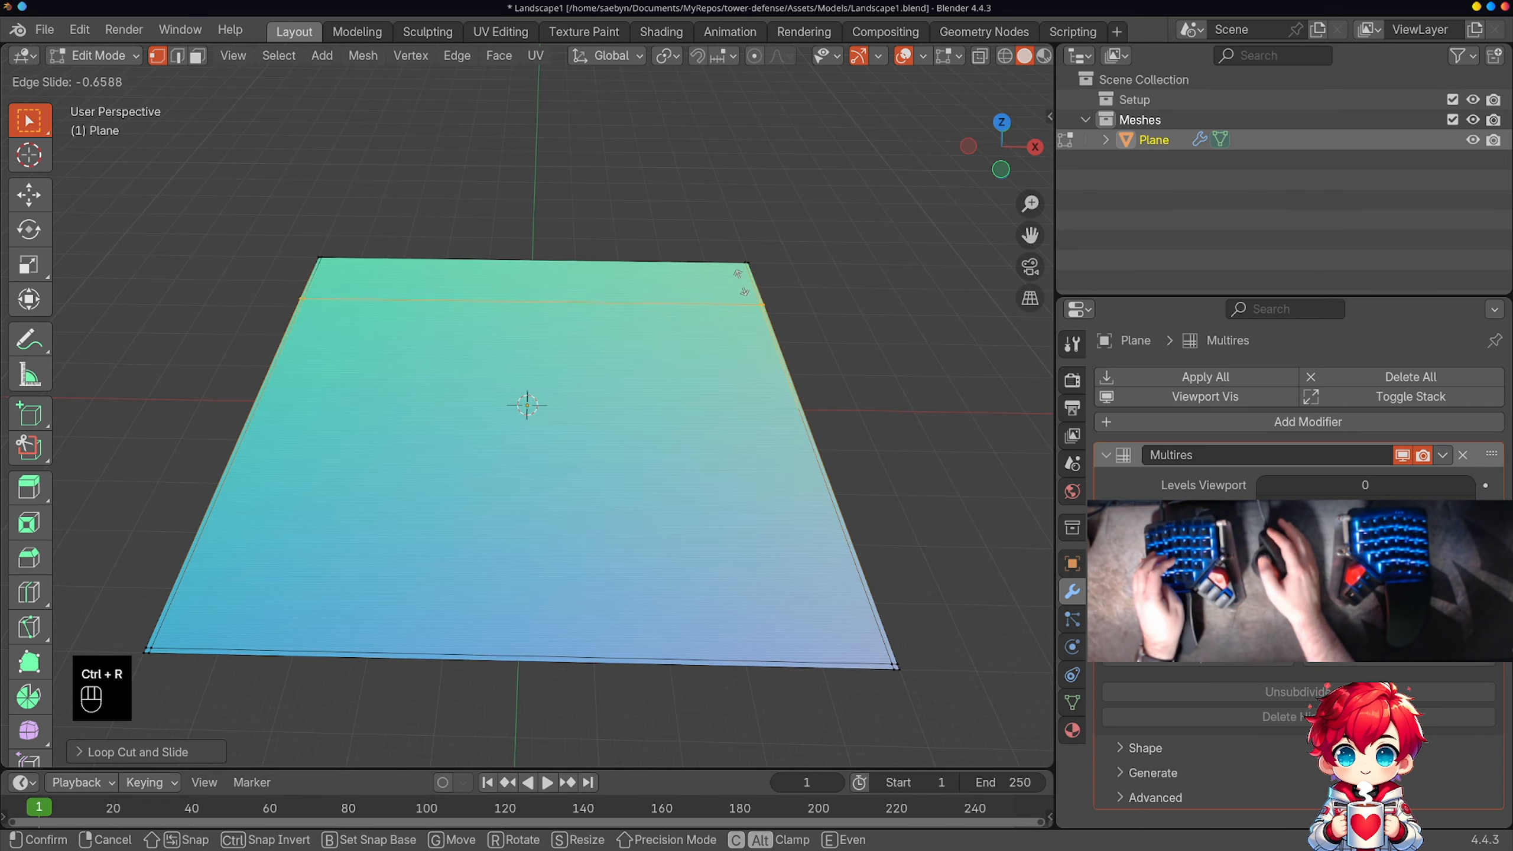
click(724, 216)
Step: Return to Object Mode and subdivide the plane with the Multiresolution modifier up to level 3
key(Tab)
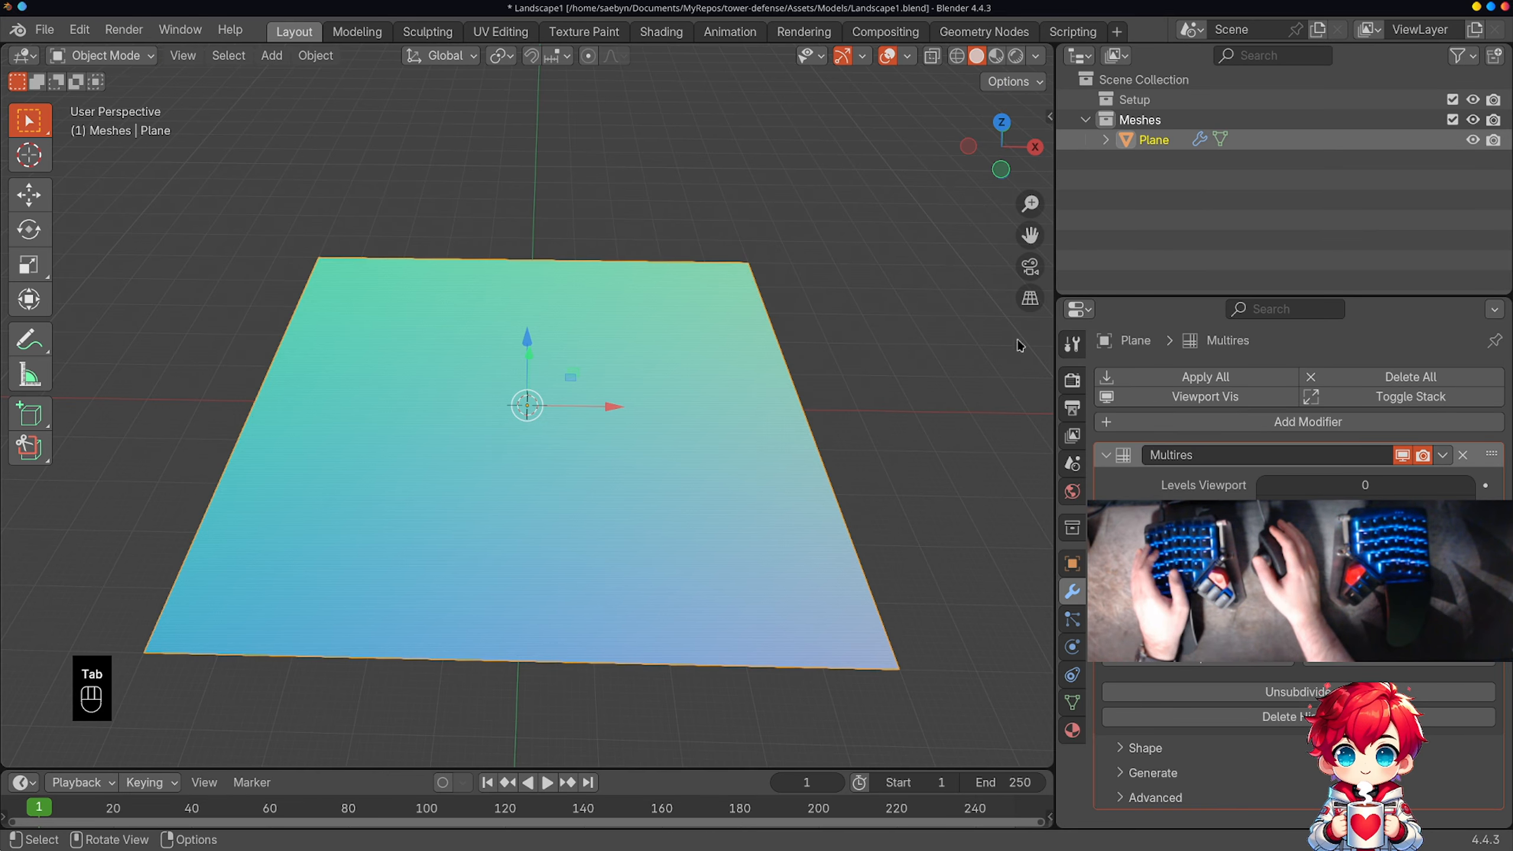
key(ctrl+1)
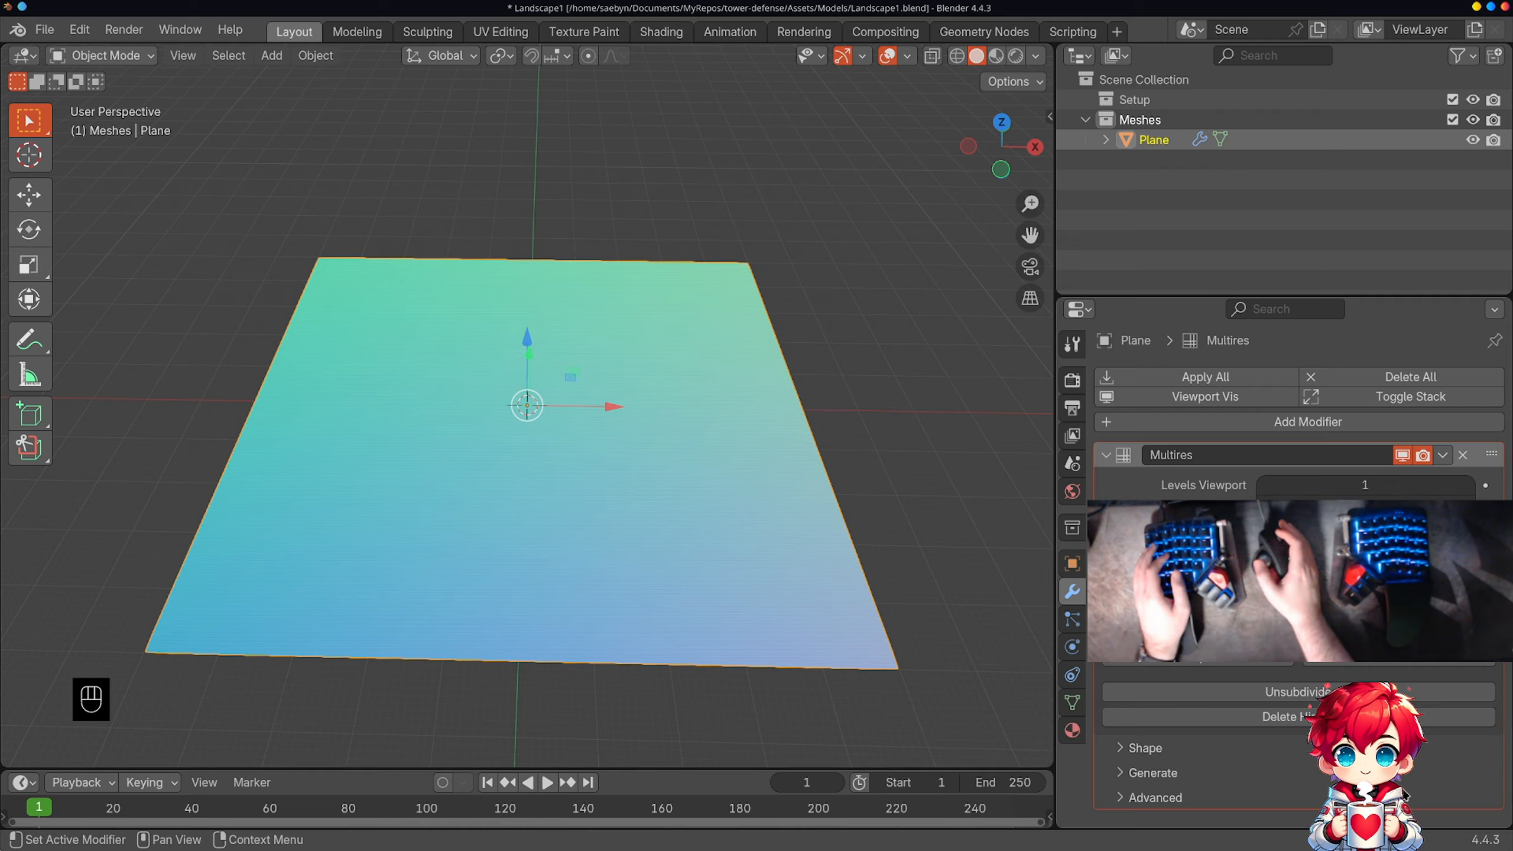
key(ctrl+2)
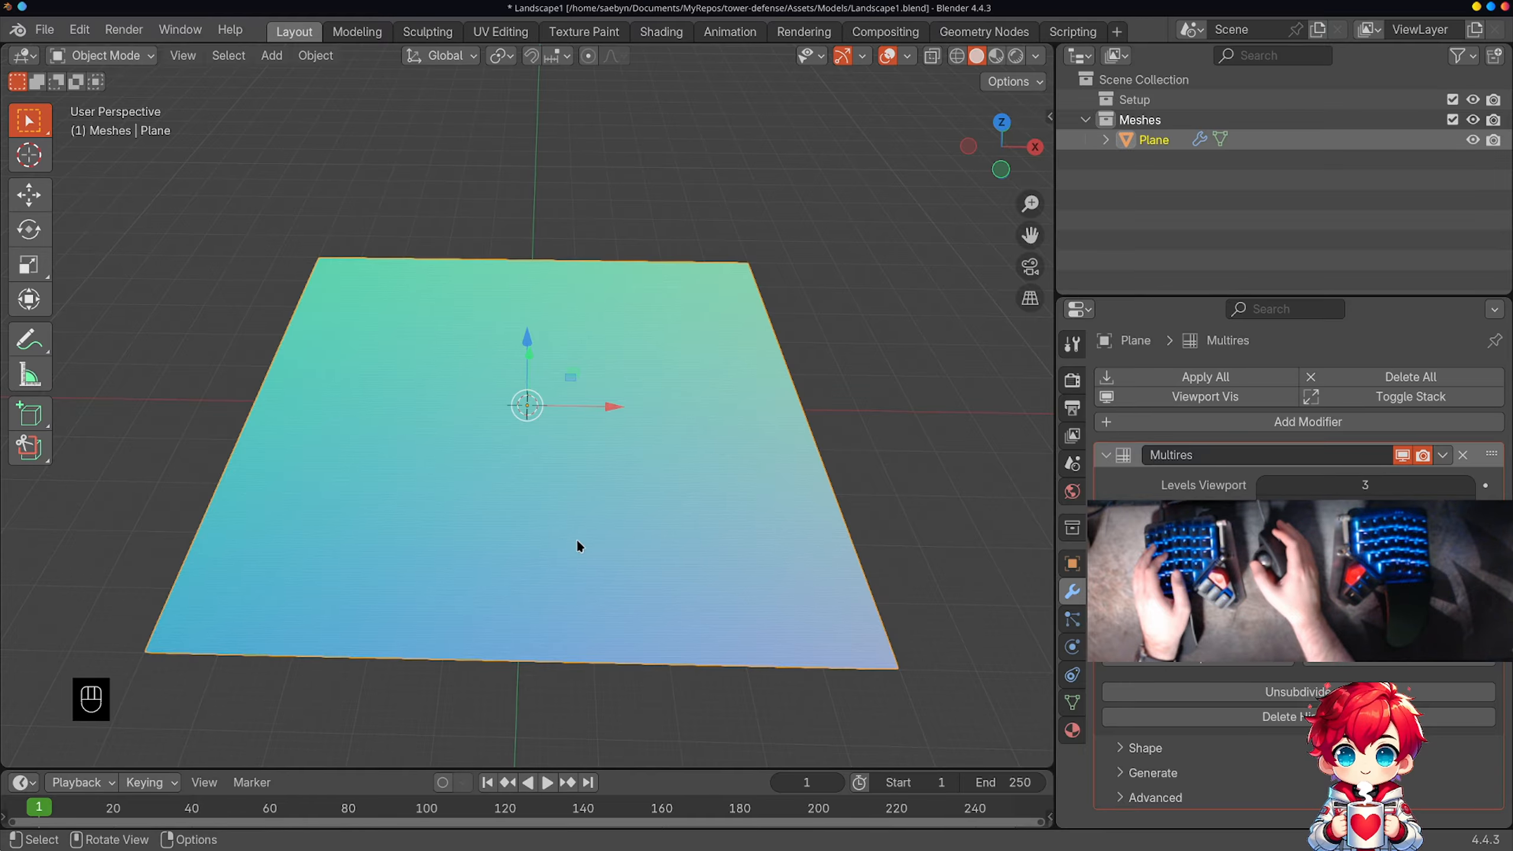
Step: Switch the plane to Sculpt Mode and choose the Draw Sharp brush
mouse_move(577, 544)
middle_down()
mouse_move(620, 540)
mouse_move(596, 561)
mouse_move(567, 551)
middle_up()
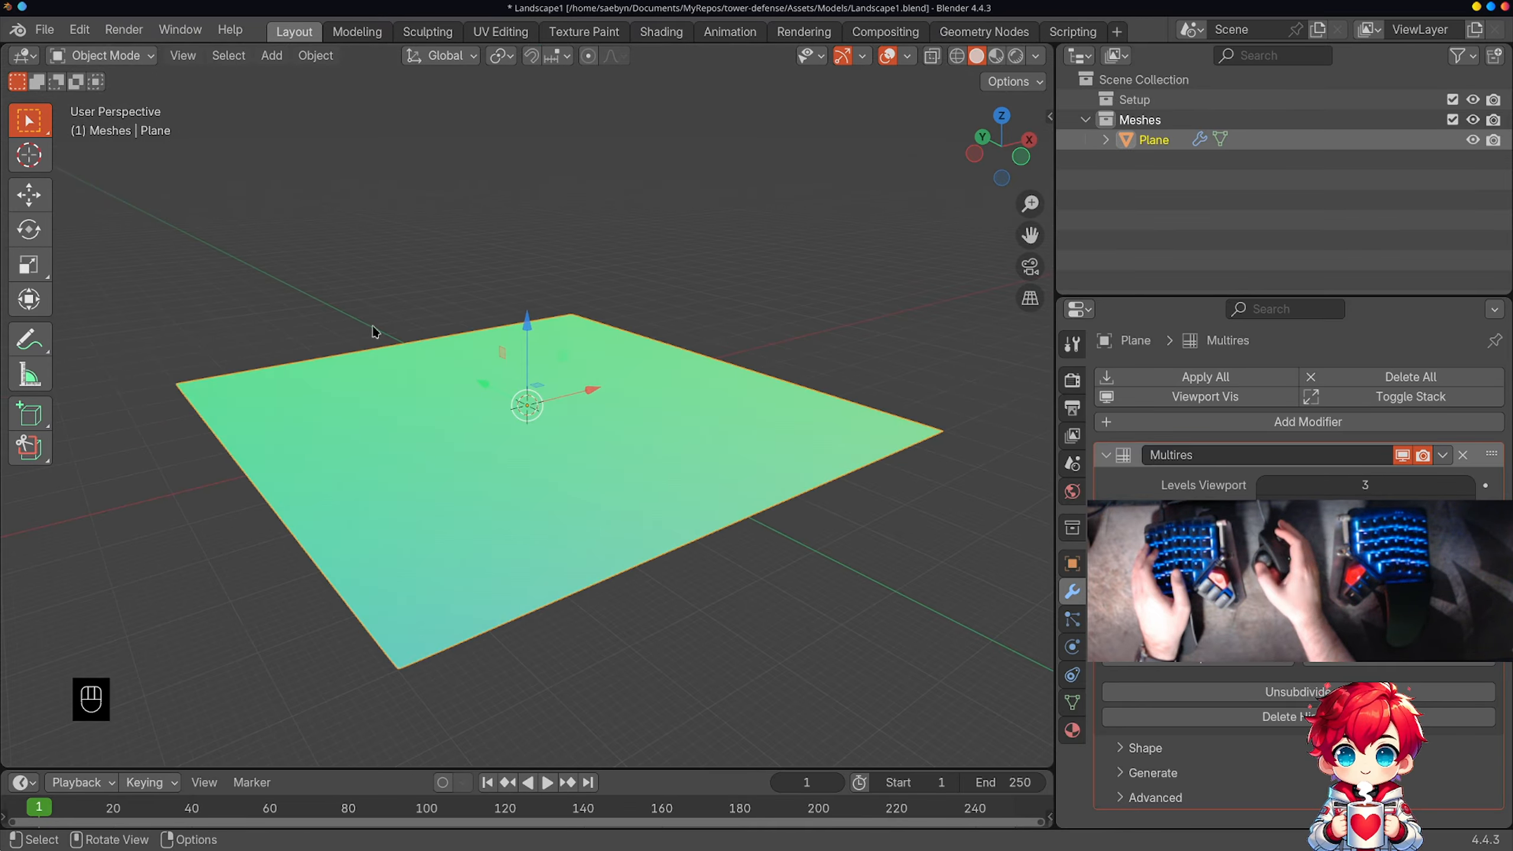
click(130, 55)
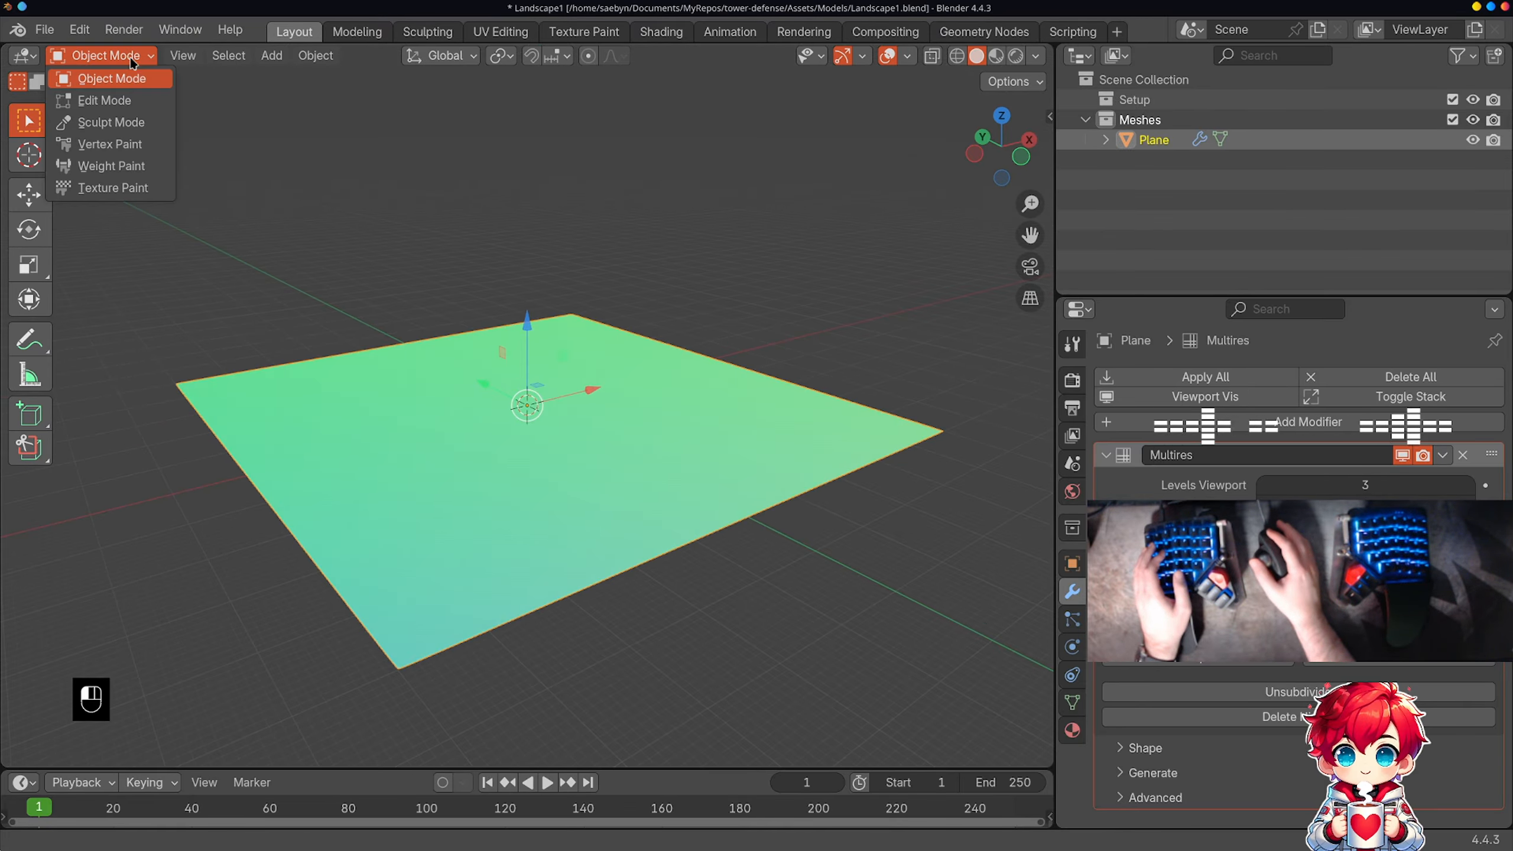
click(130, 123)
mouse_move(409, 229)
middle_down()
mouse_move(477, 322)
mouse_move(439, 271)
mouse_move(405, 372)
mouse_move(573, 324)
middle_up()
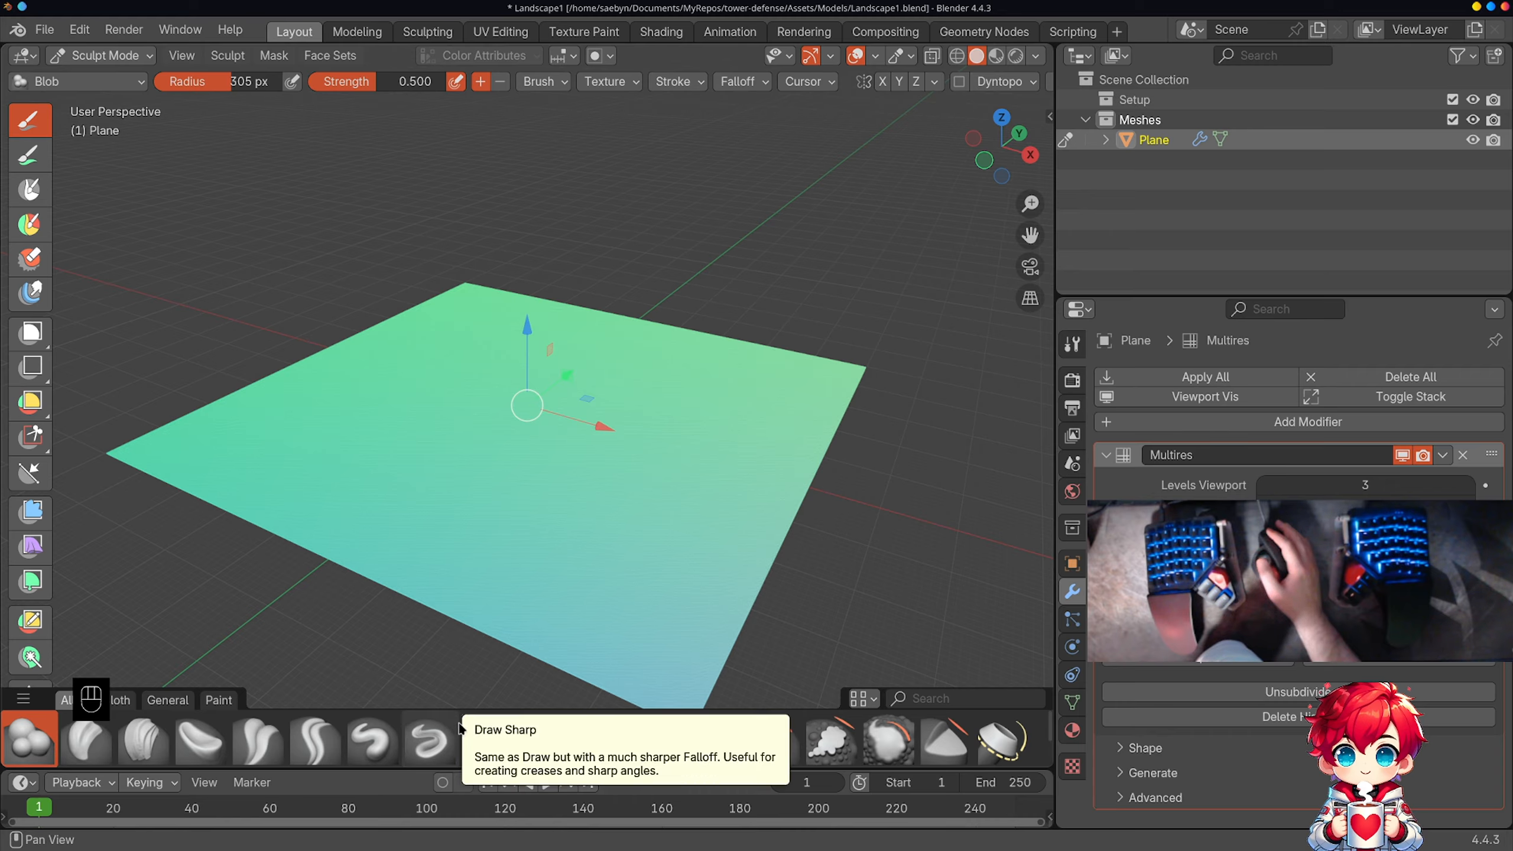
click(434, 741)
Step: Carve a wide trench across the plane roughly along the X axis with Draw Sharp strokes at 0.500 strength
drag(434, 414, 580, 553)
drag(406, 400, 371, 355)
middle_drag(358, 360, 596, 340)
drag(572, 493, 577, 479)
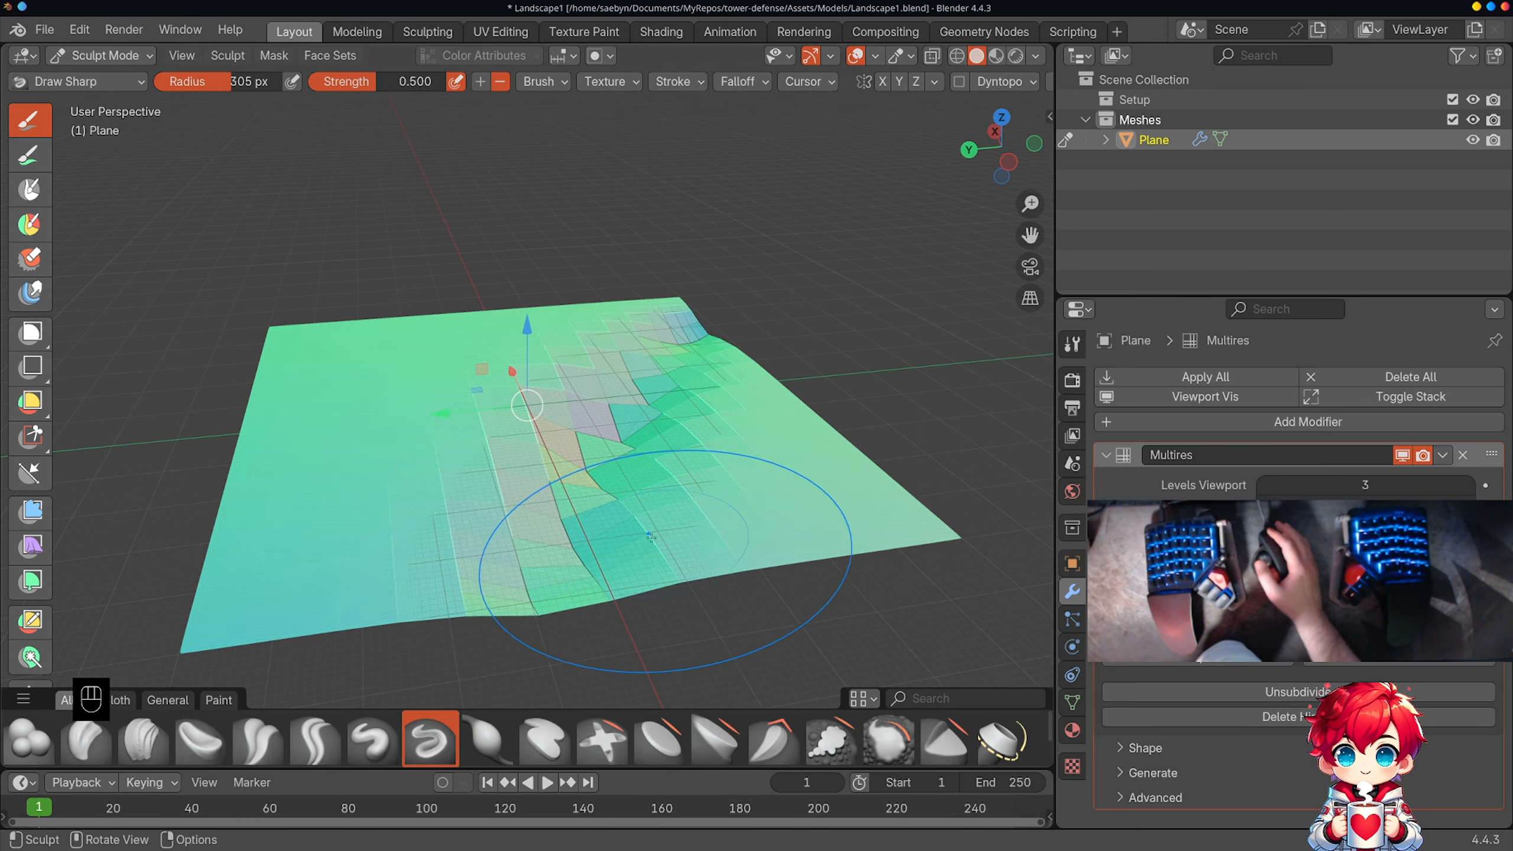
mouse_move(709, 341)
middle_down()
mouse_move(466, 497)
mouse_move(671, 425)
mouse_move(585, 547)
mouse_move(341, 561)
mouse_move(361, 615)
mouse_move(439, 568)
mouse_move(379, 561)
mouse_move(656, 608)
middle_up()
mouse_move(658, 467)
middle_down()
mouse_move(741, 439)
mouse_move(575, 494)
mouse_move(609, 427)
mouse_move(685, 415)
mouse_move(557, 423)
mouse_move(673, 409)
mouse_move(968, 497)
middle_up()
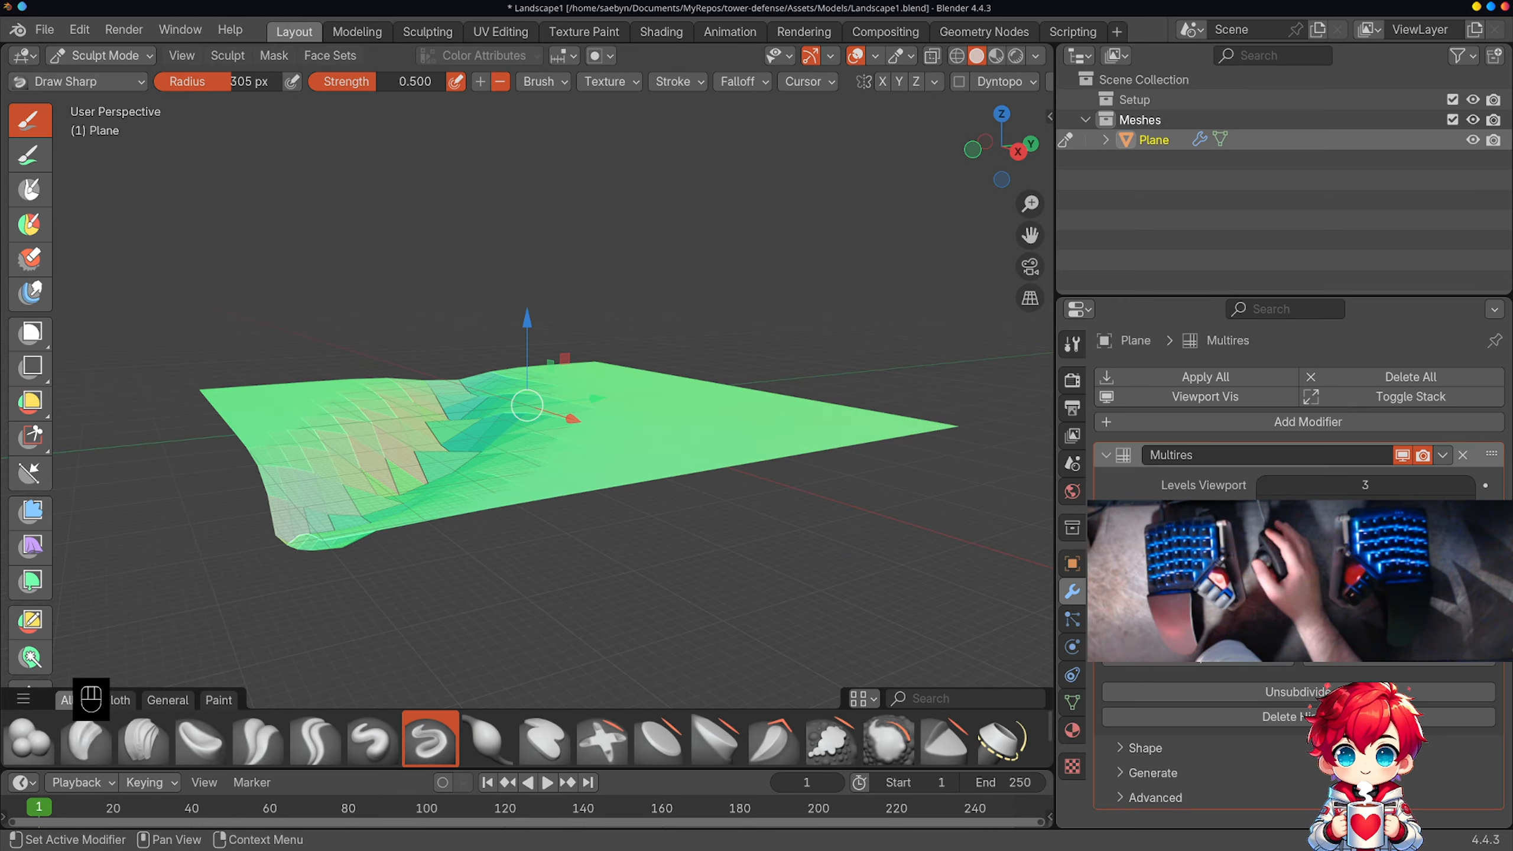
Step: Lower the Multiresolution viewport level to 1, restore it to 3, and briefly check the base mesh in Edit Mode
click(1263, 486)
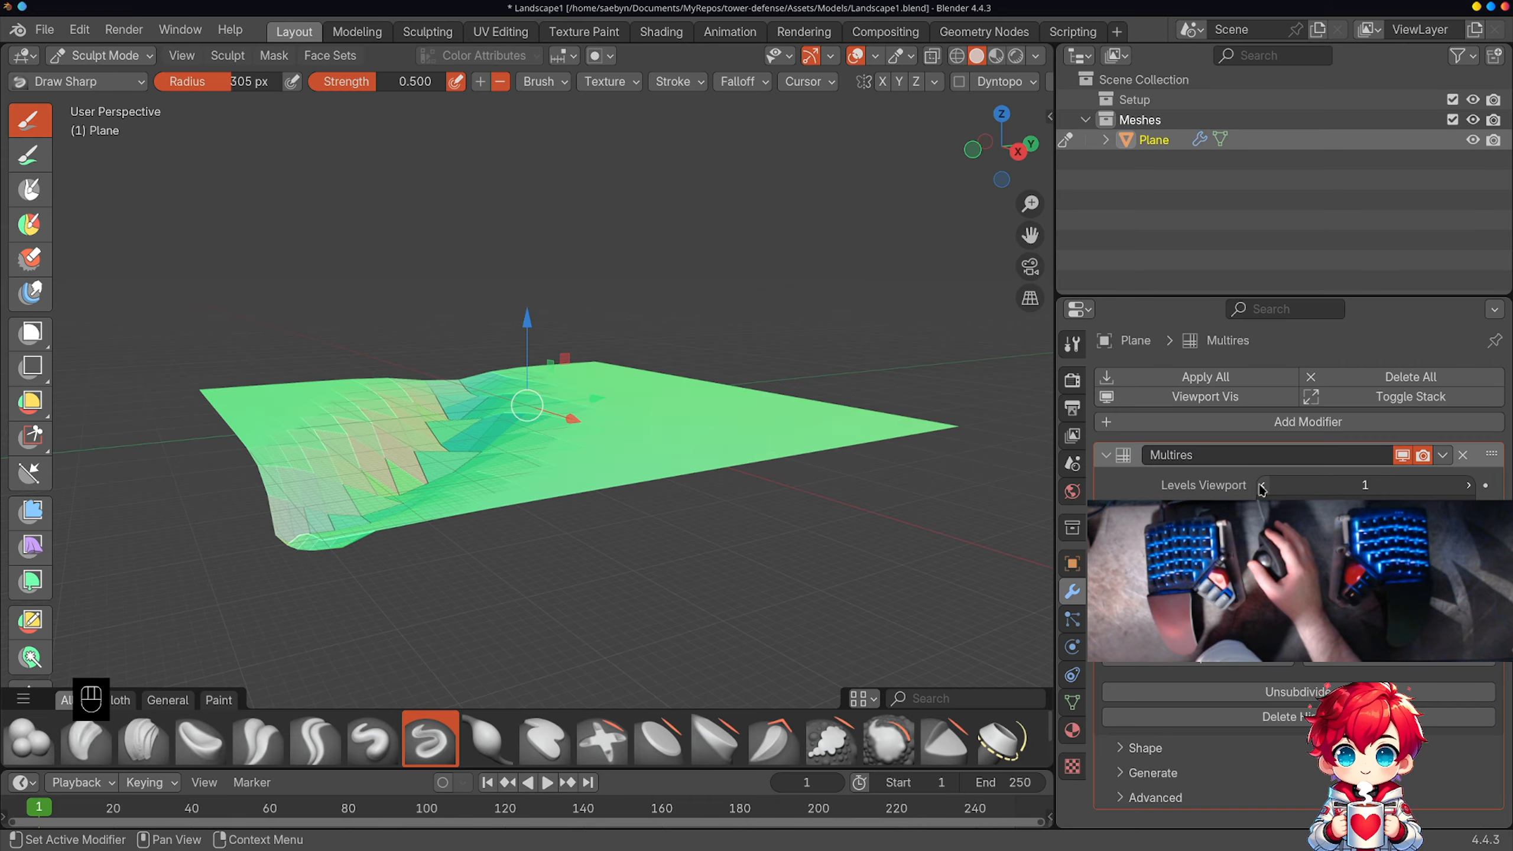
click(1470, 487)
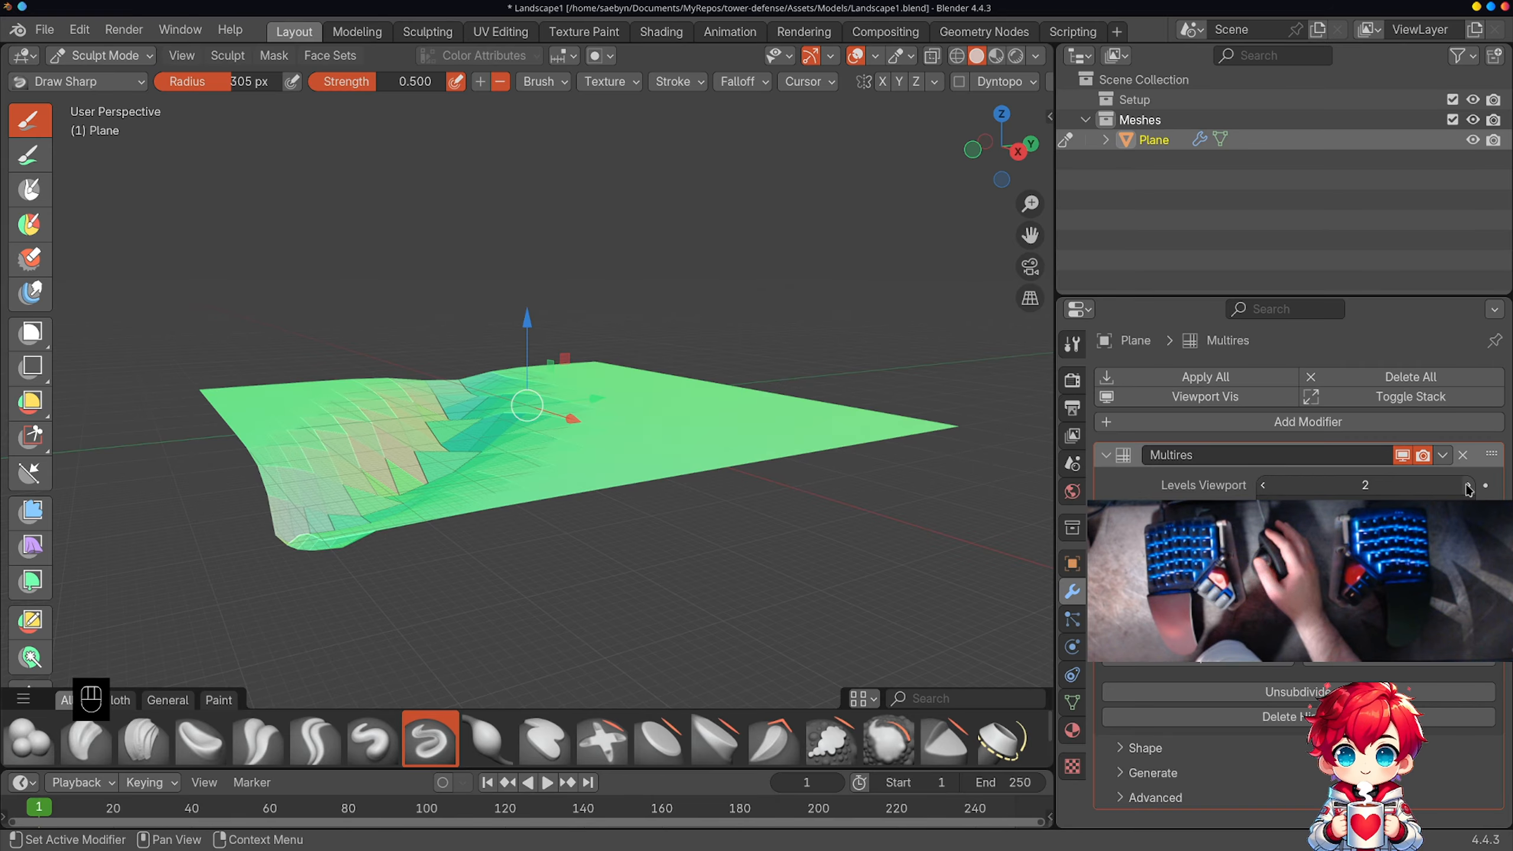
click(1470, 486)
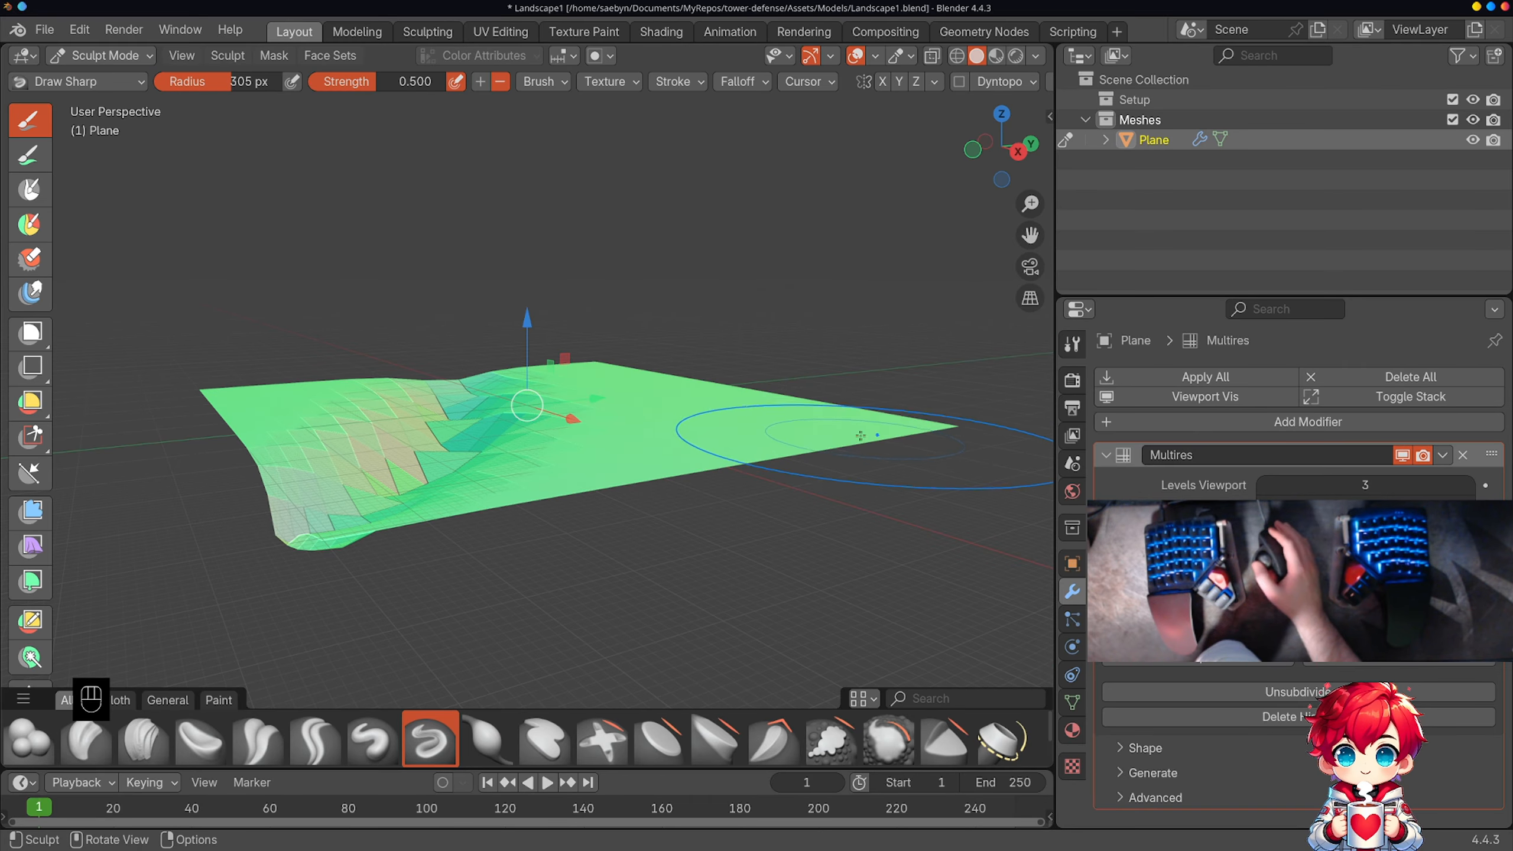
key(Tab)
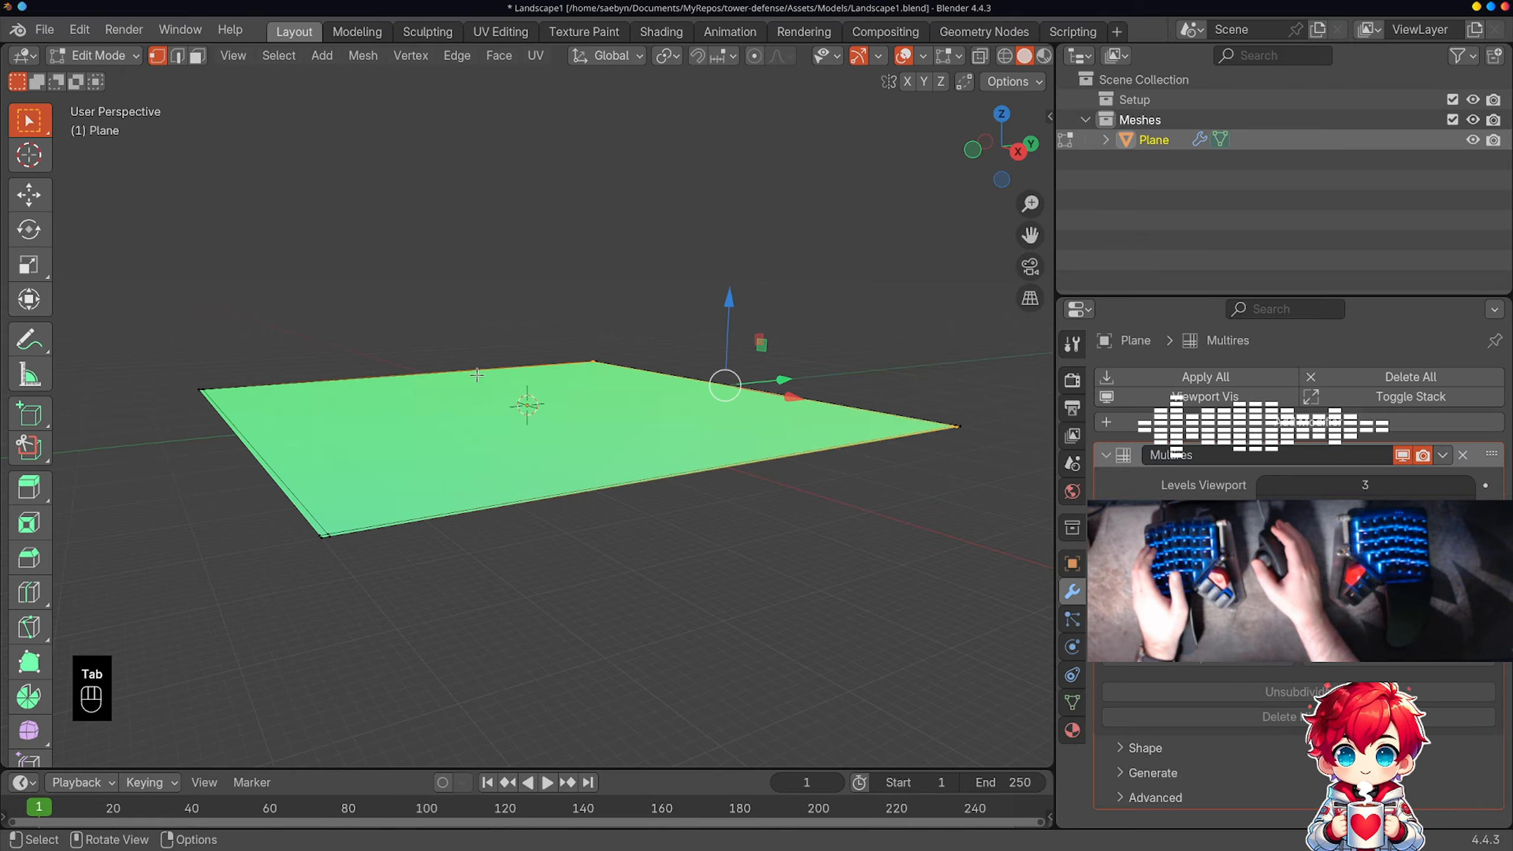
key(Tab)
Step: Return the sculpted plane to Object Mode and set its Multiresolution viewport level to 1
click(119, 56)
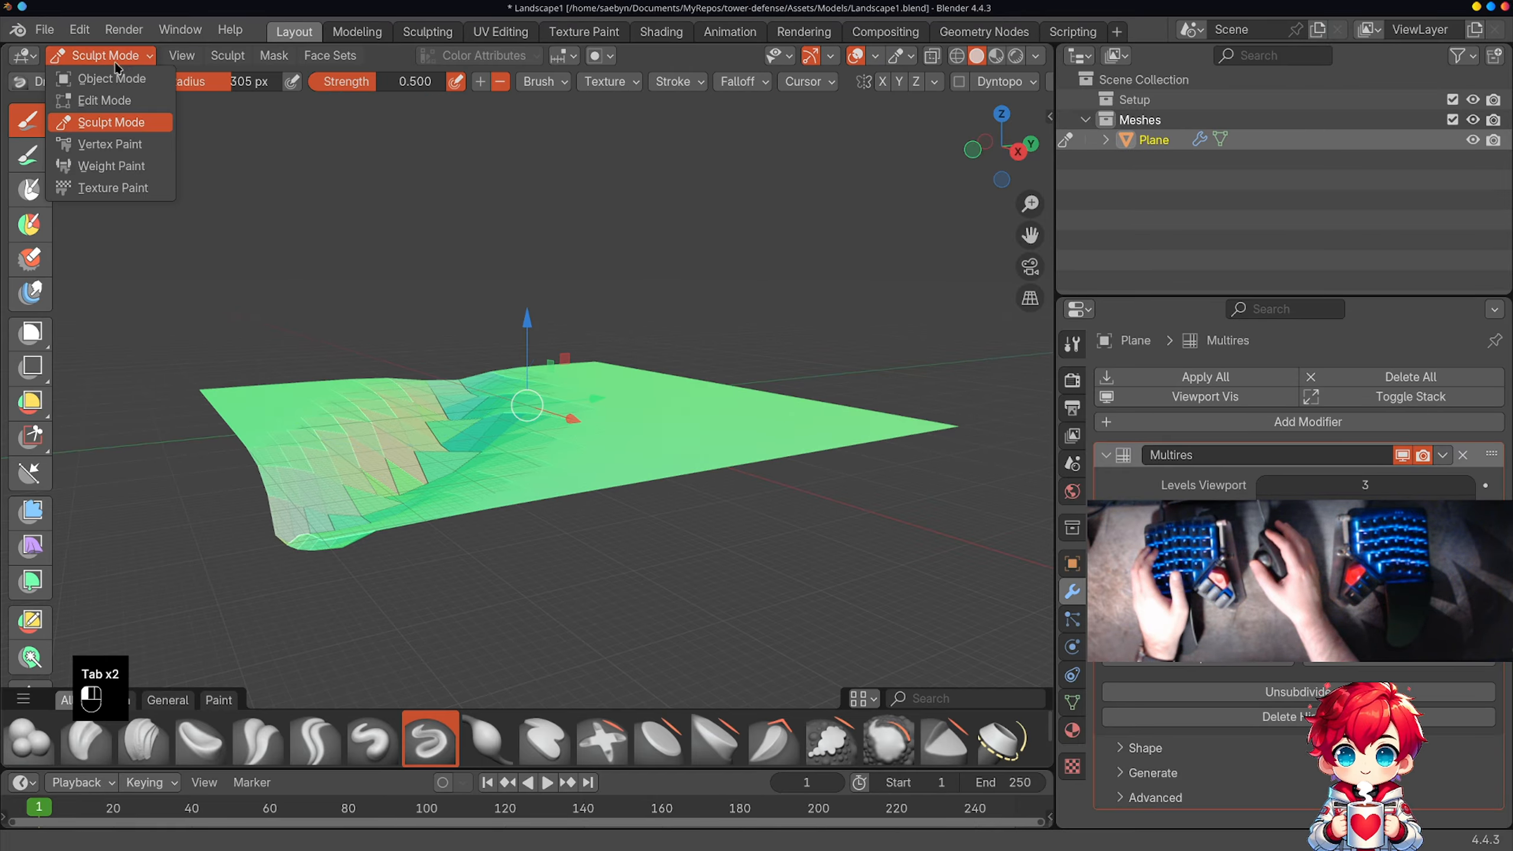
click(118, 78)
middle_drag(351, 311, 543, 375)
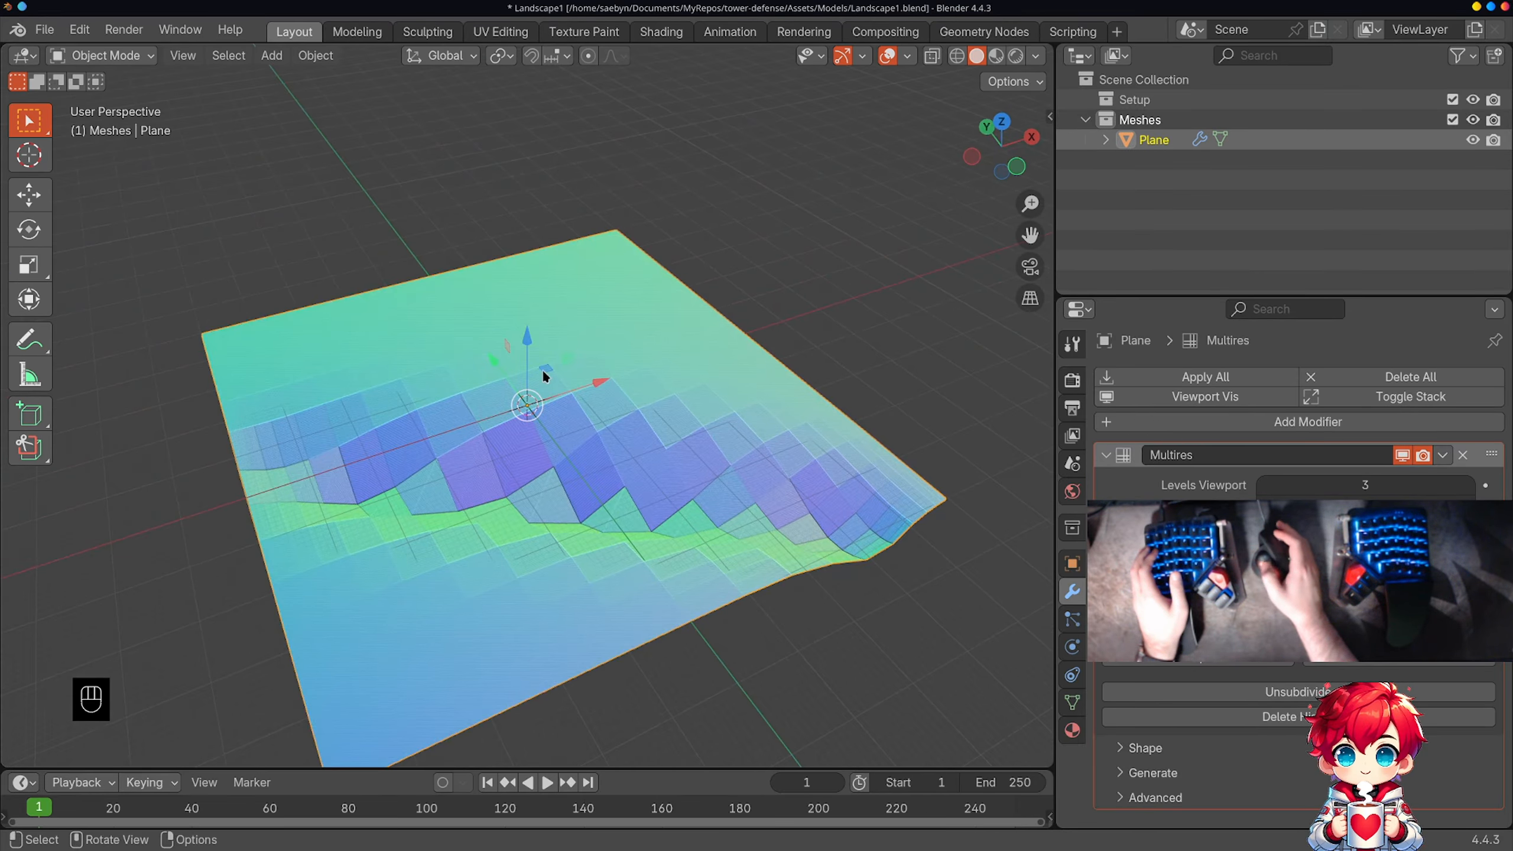
click(1264, 486)
click(1264, 486)
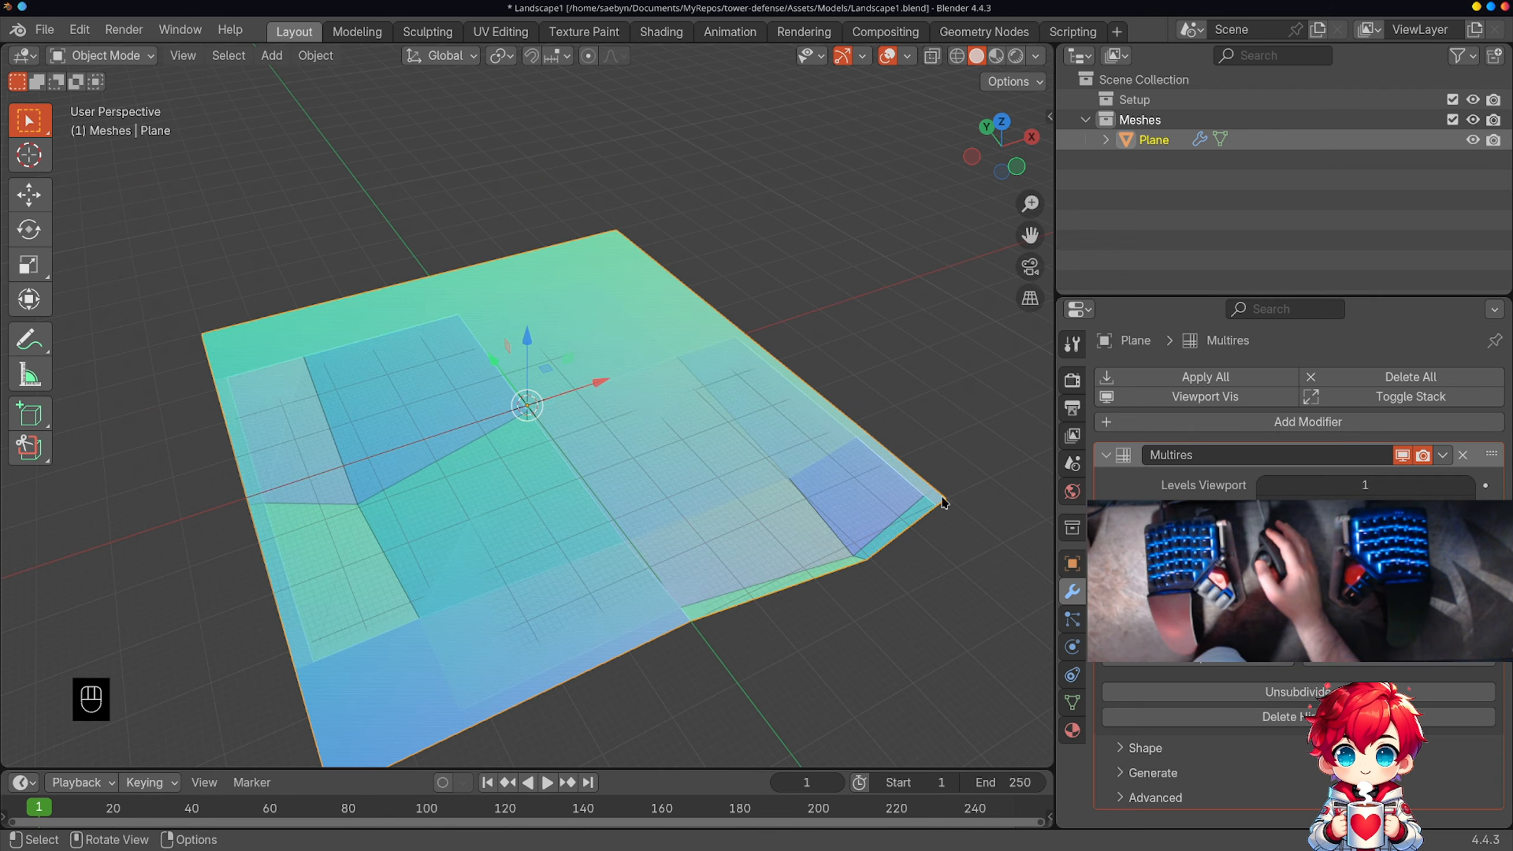
Step: Raise the sculpted plane's Multiresolution viewport level back to 3 and subdivide it further to level 5
middle_drag(740, 502, 875, 493)
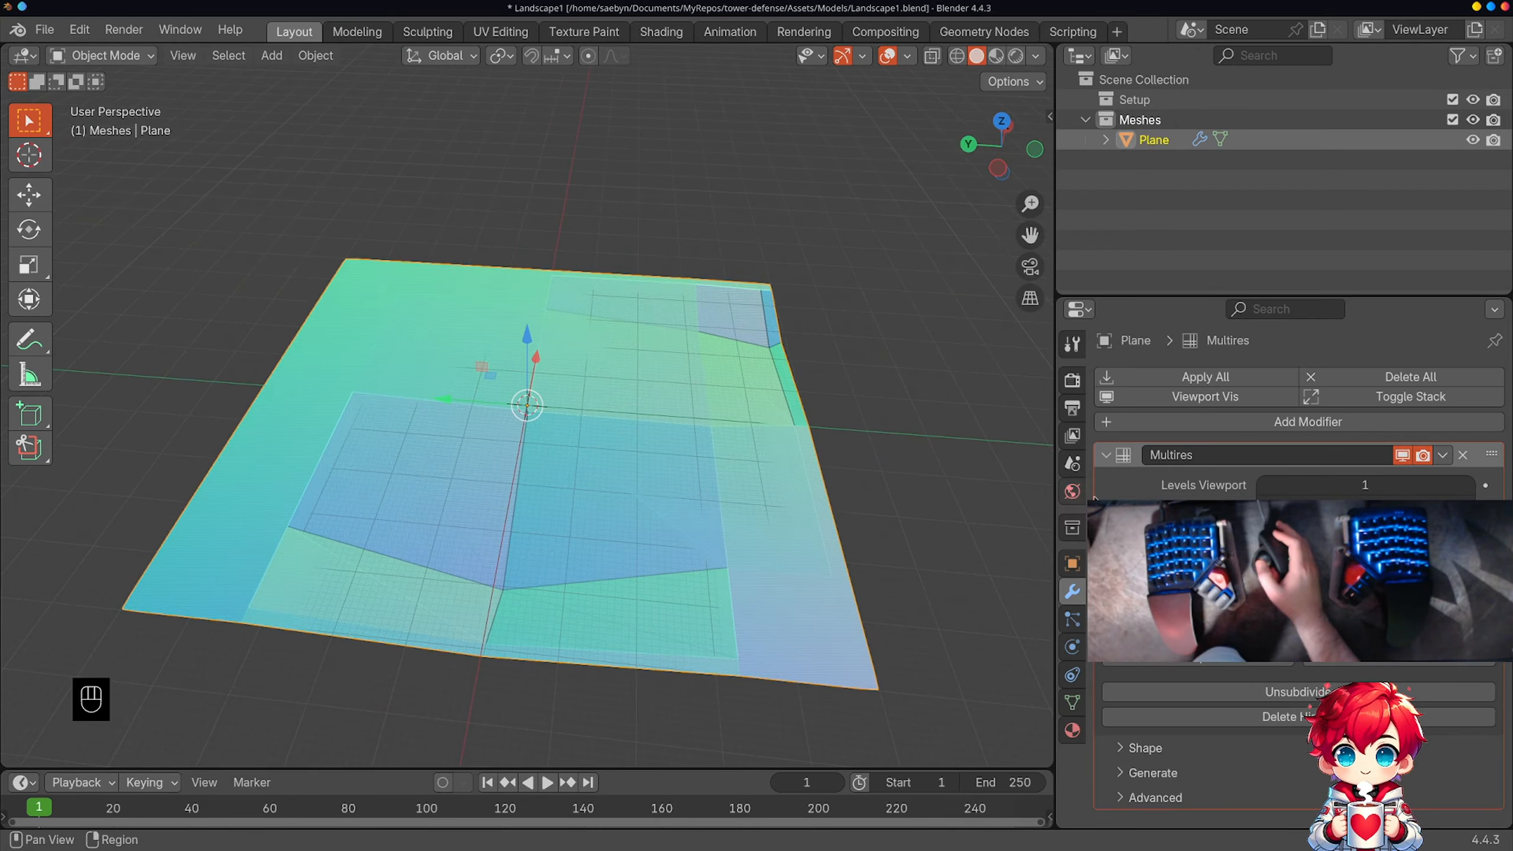
click(1469, 485)
click(1469, 485)
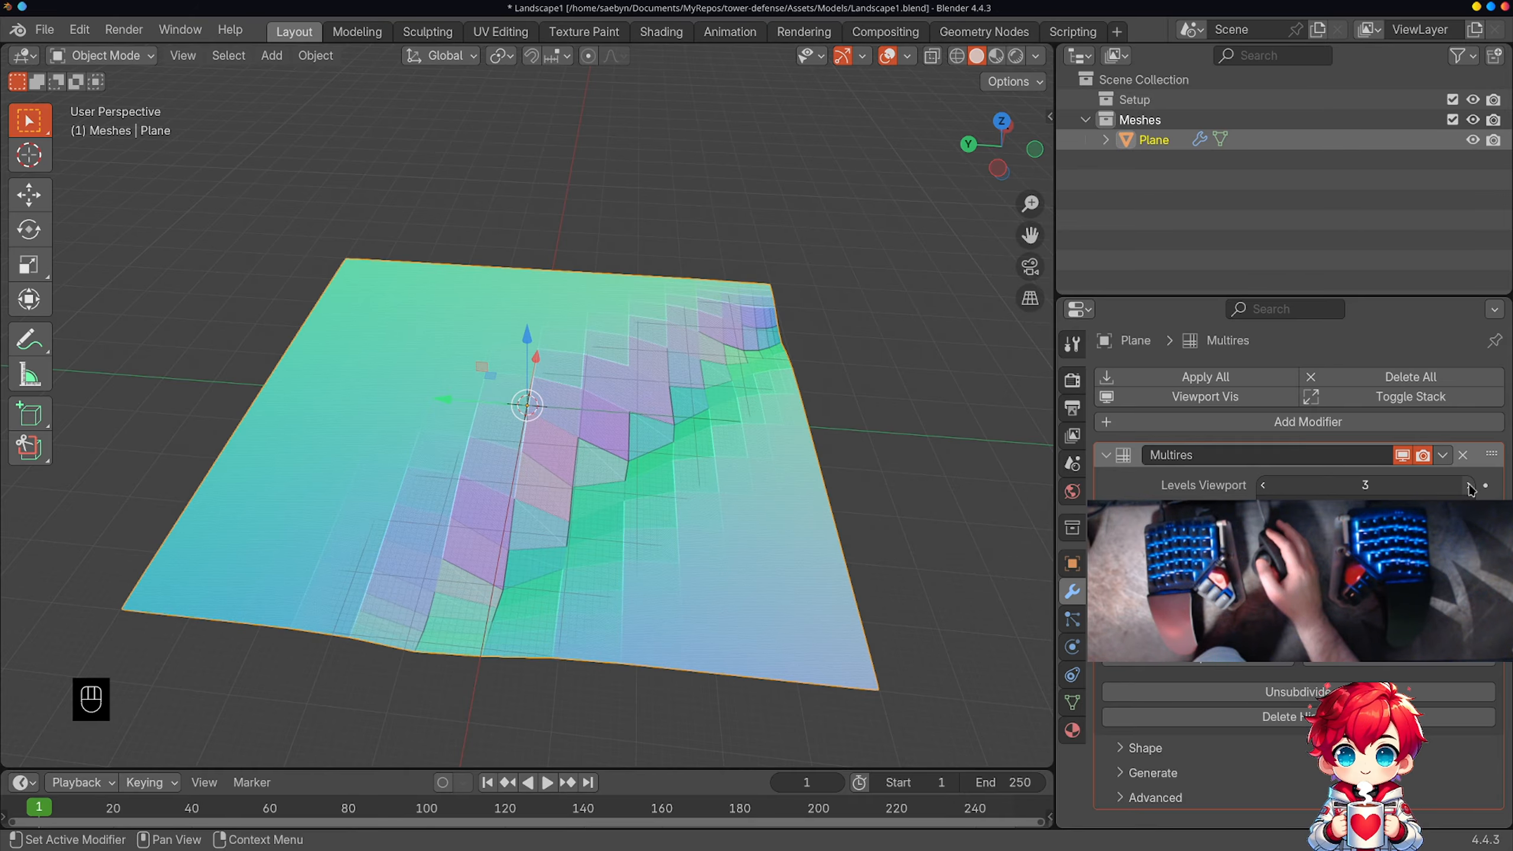
middle_drag(707, 492, 903, 490)
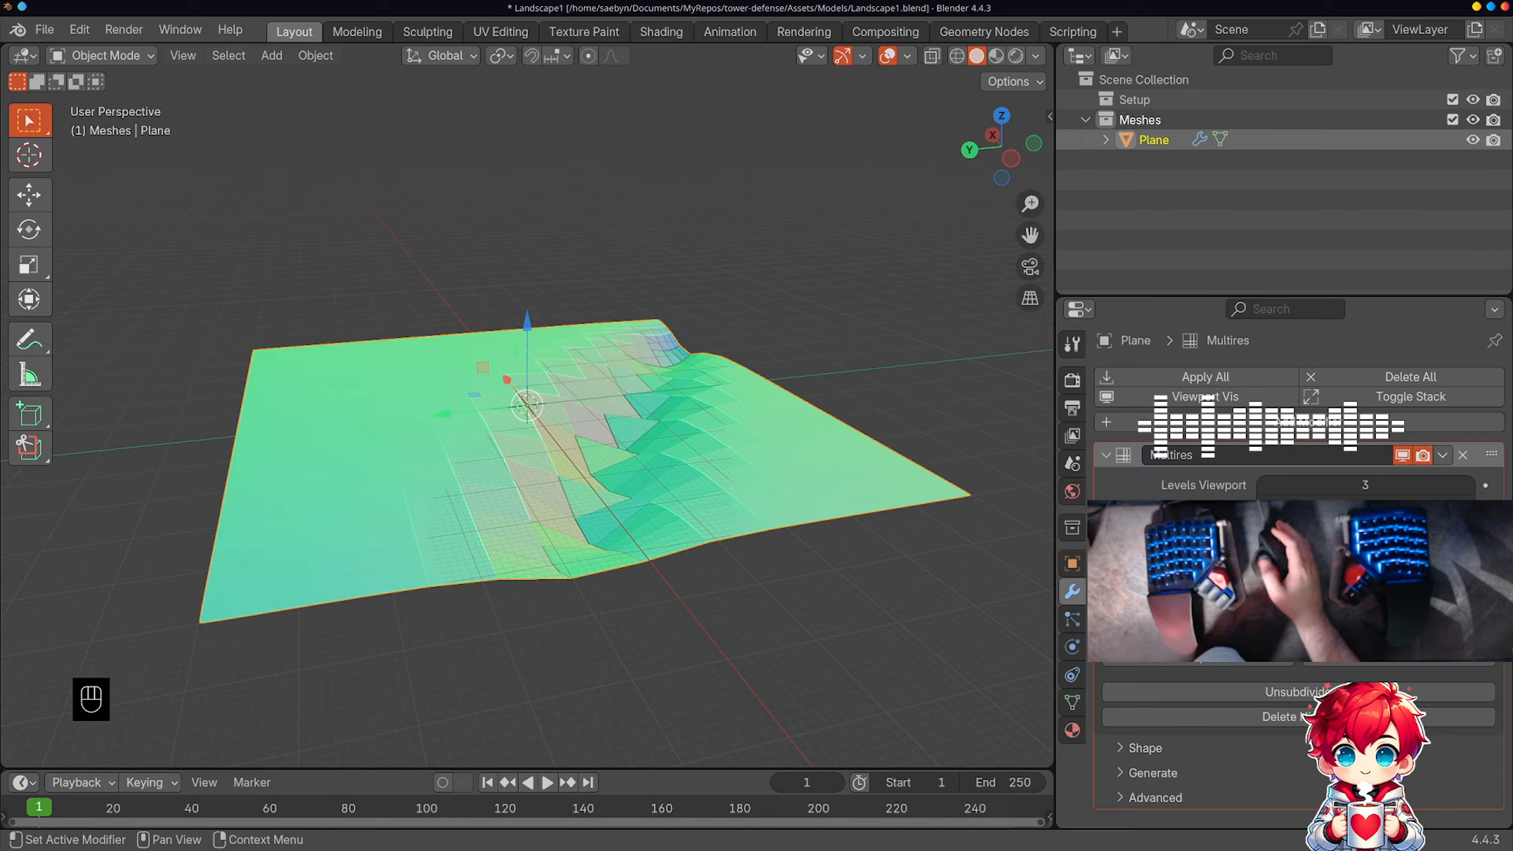
click(1305, 653)
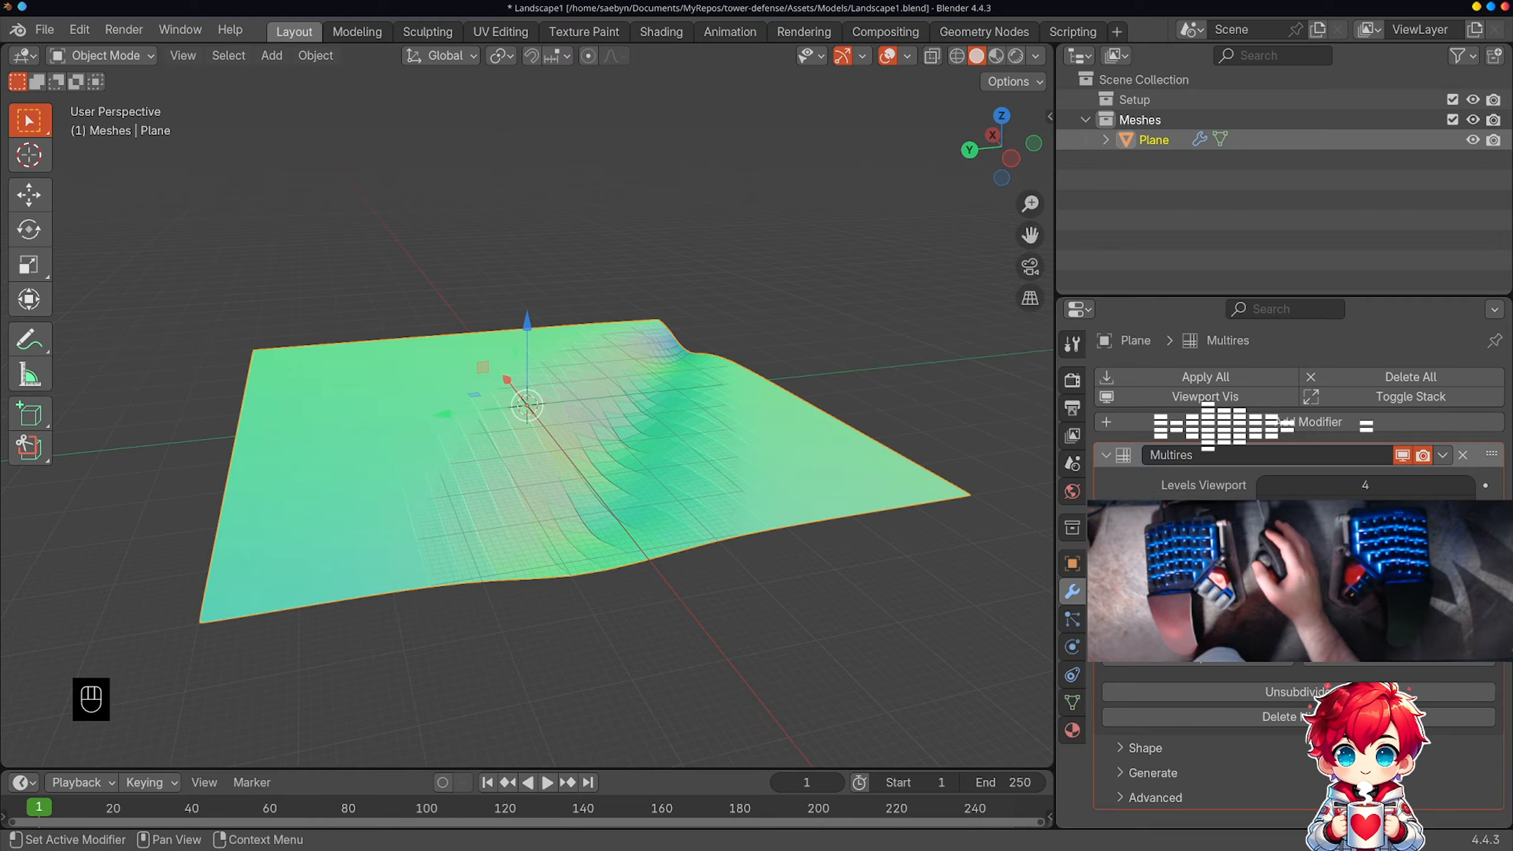
mouse_move(840, 504)
middle_down()
mouse_move(713, 463)
mouse_move(699, 500)
mouse_move(838, 514)
middle_up()
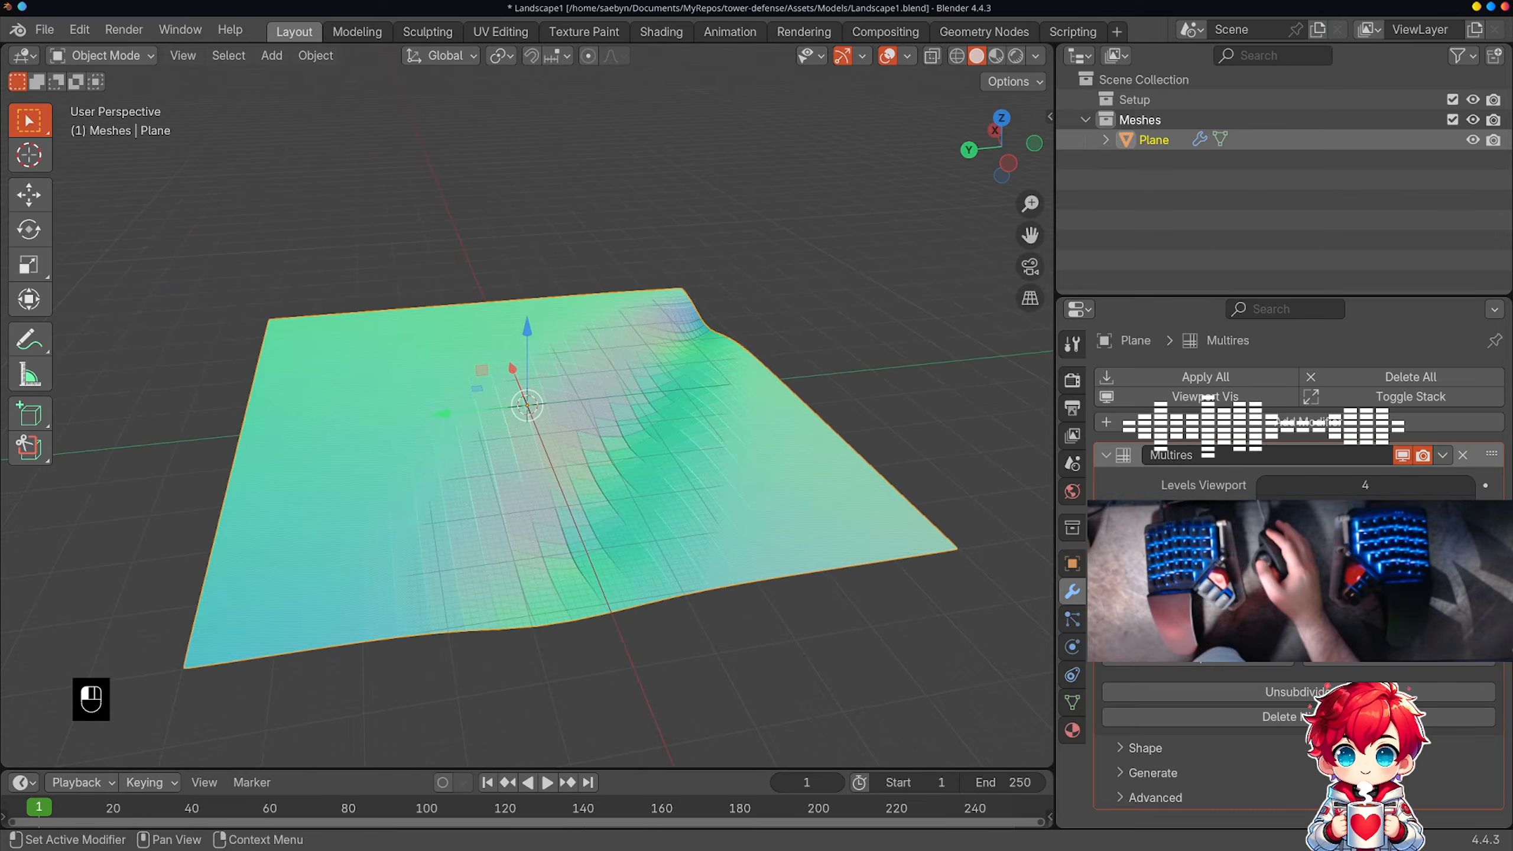
click(1299, 636)
middle_drag(638, 481, 355, 422)
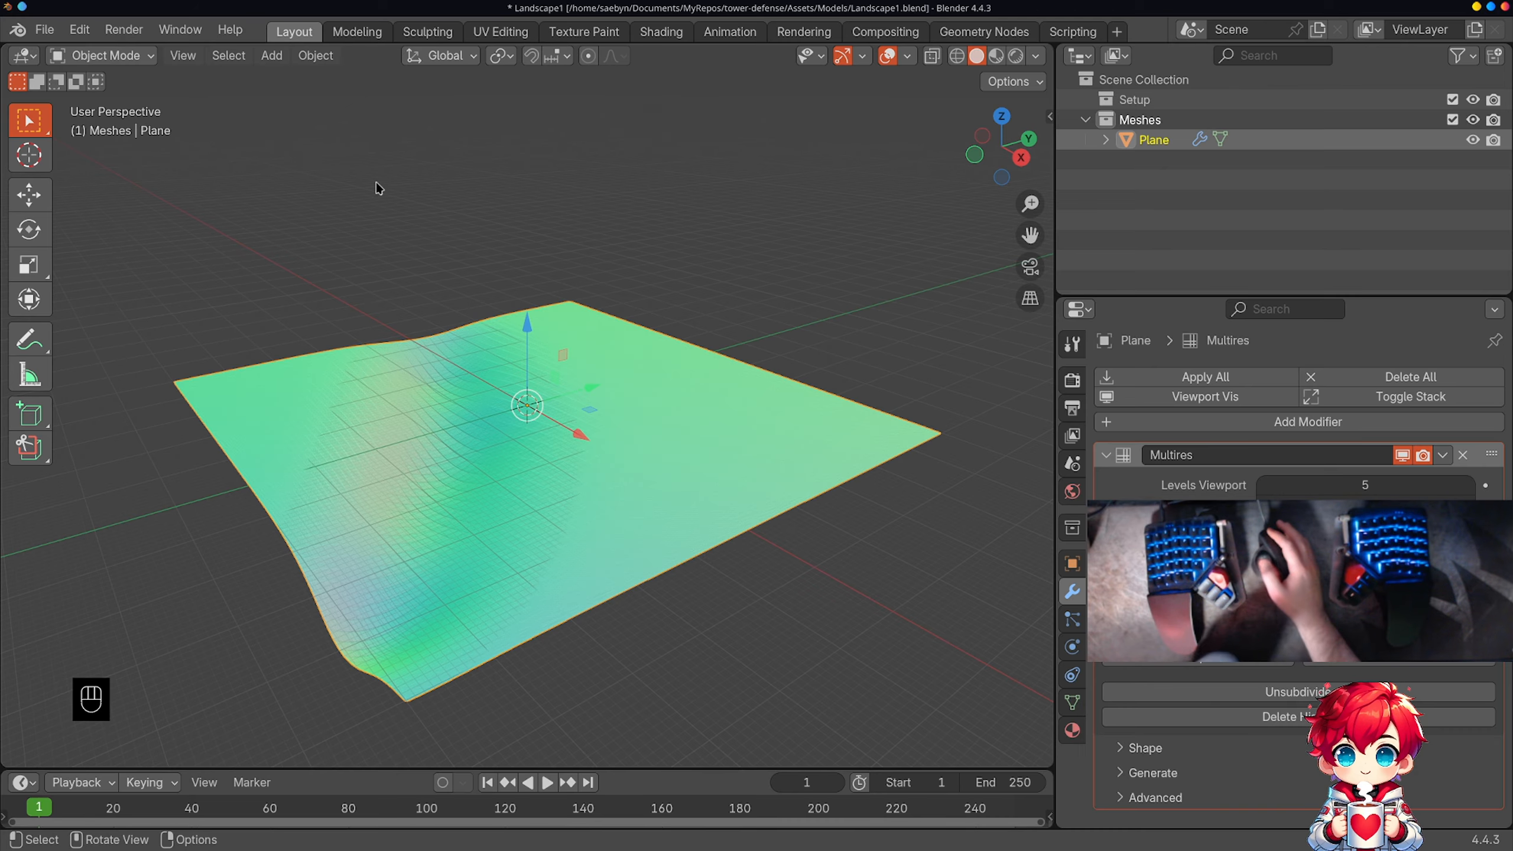
Step: Switch the plane to Sculpt Mode and choose the Clay brush
key(Tab)
click(136, 55)
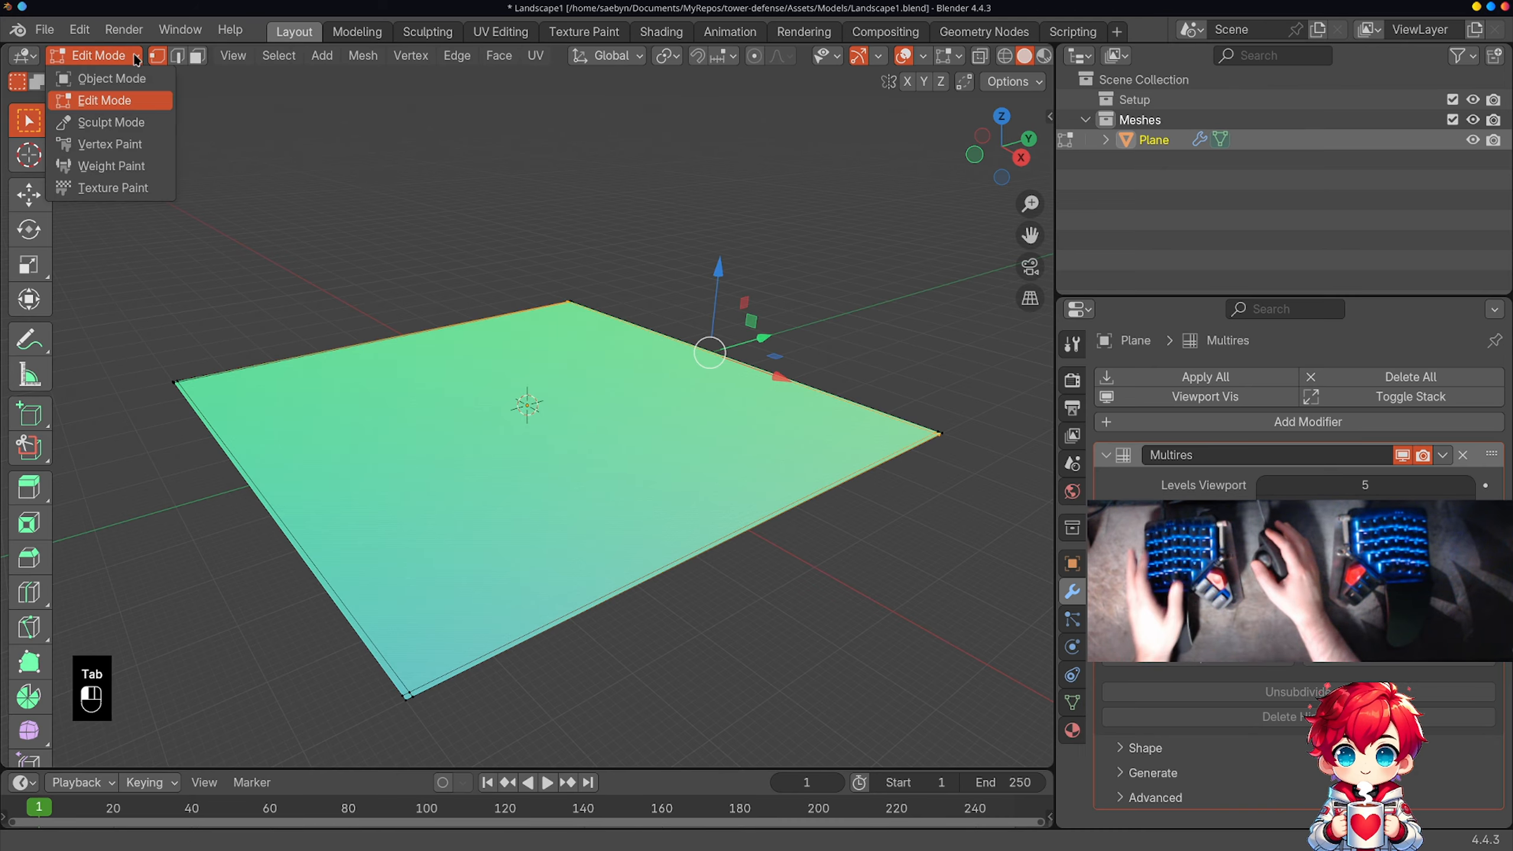
click(112, 122)
mouse_move(524, 400)
middle_down()
mouse_move(532, 450)
mouse_move(540, 408)
mouse_move(696, 426)
mouse_move(758, 451)
mouse_move(686, 487)
mouse_move(589, 463)
middle_up()
mouse_move(674, 422)
middle_down()
mouse_move(665, 406)
mouse_move(639, 422)
middle_up()
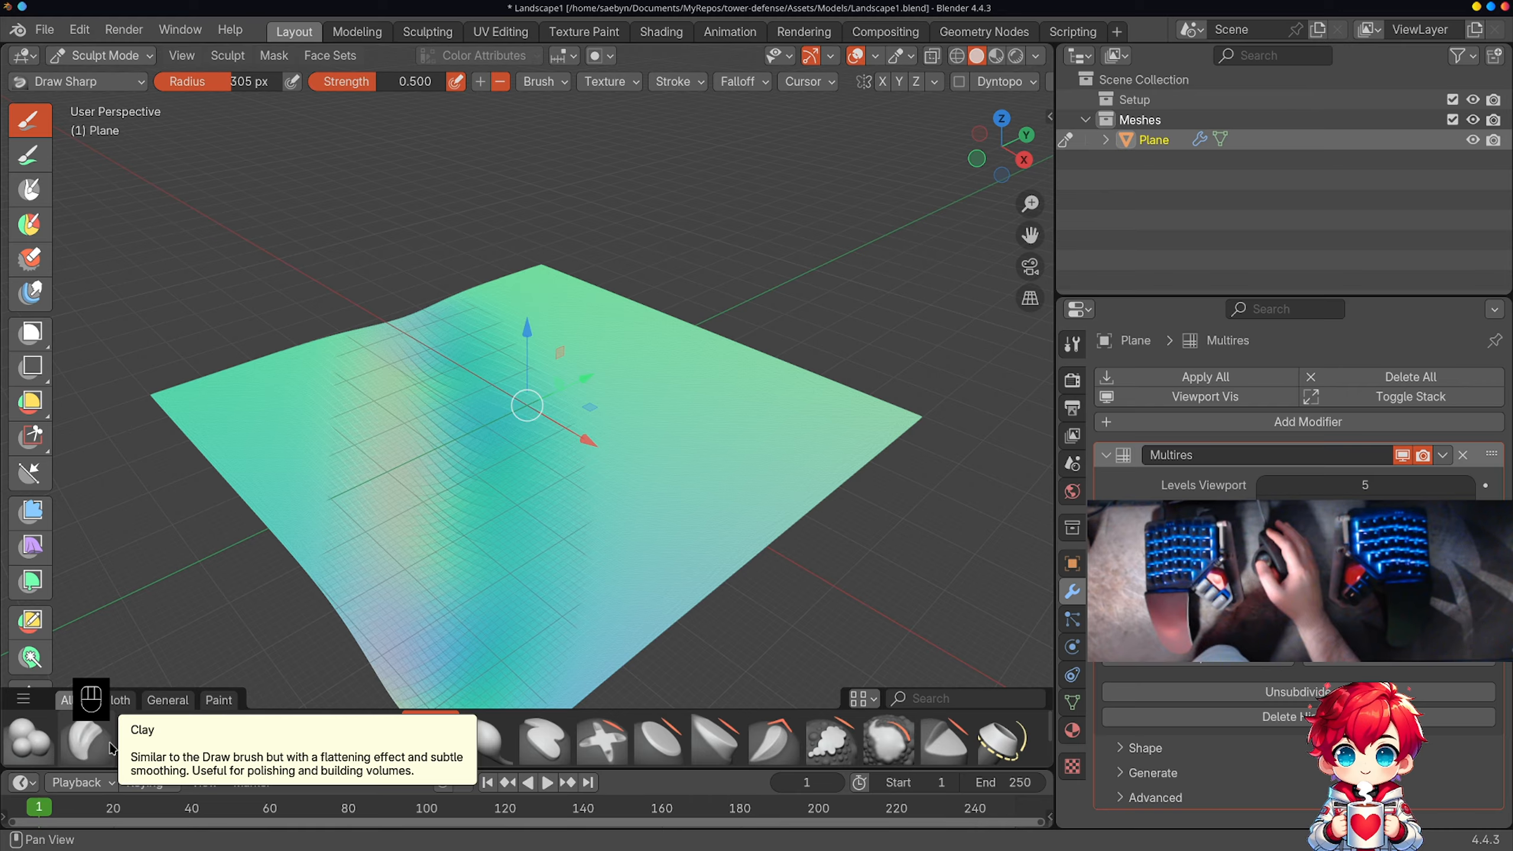
click(110, 748)
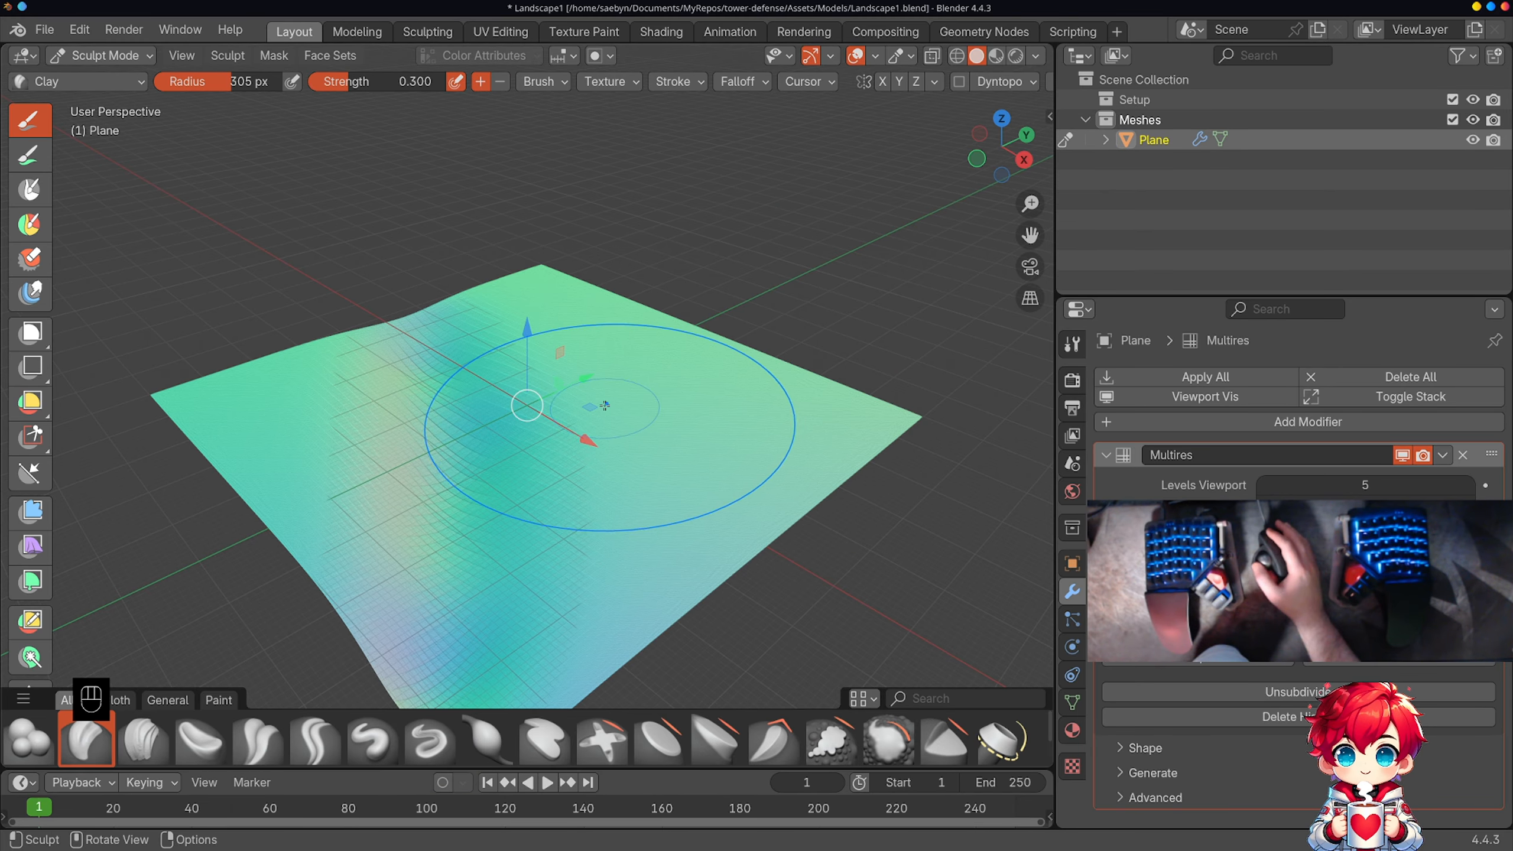
Step: Sculpt the trench slopes and adjoining ground with Clay strokes at 0.300 strength and a 305 px radius
drag(566, 406, 561, 405)
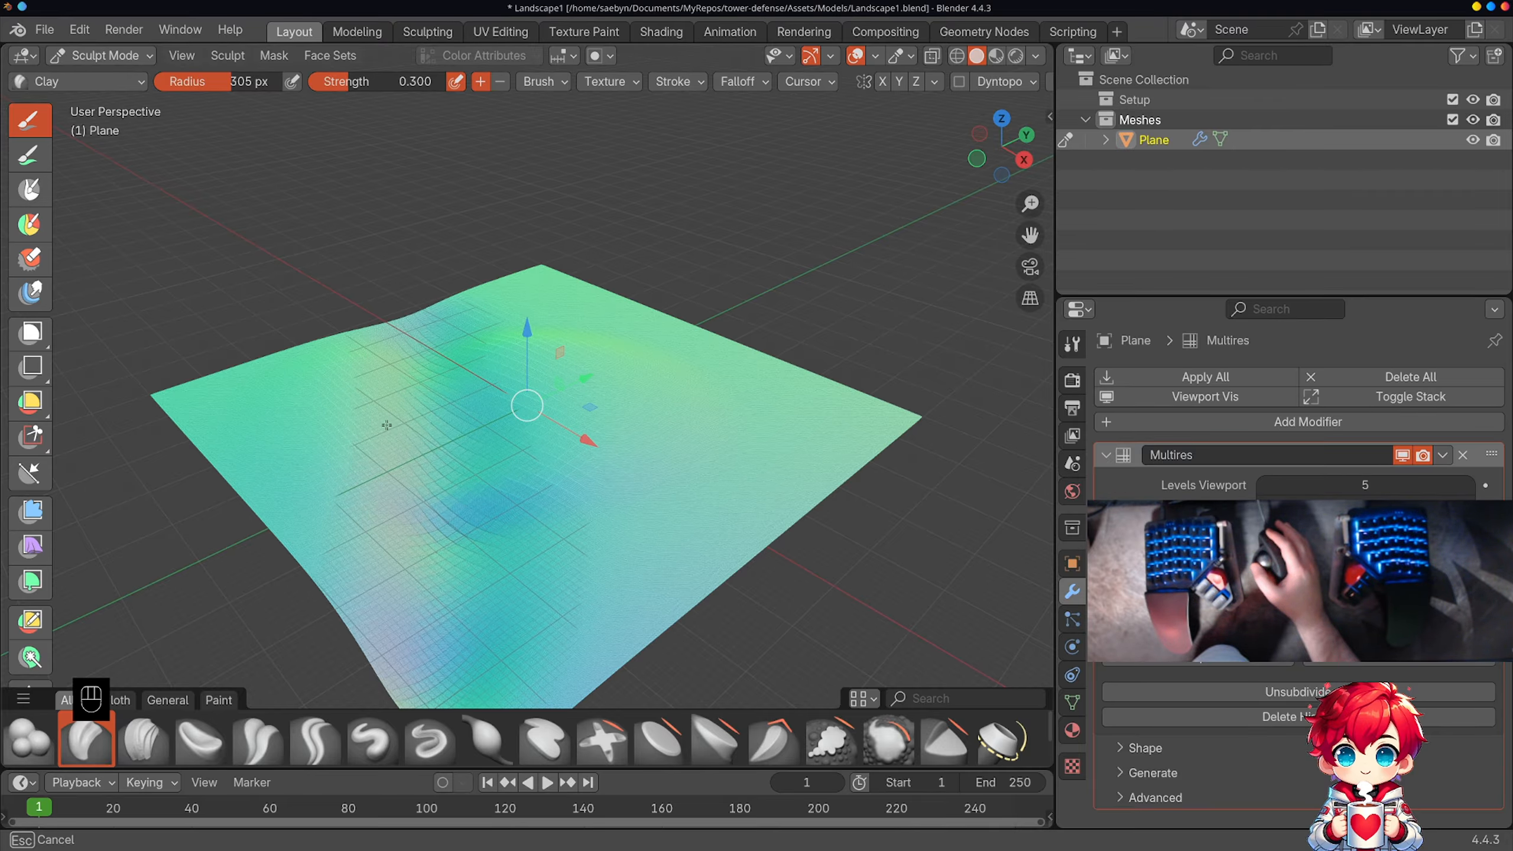
mouse_move(472, 444)
middle_down()
mouse_move(517, 378)
mouse_move(624, 360)
mouse_move(554, 369)
mouse_move(531, 412)
middle_up()
mouse_move(439, 429)
middle_down()
mouse_move(424, 437)
mouse_move(591, 393)
mouse_move(635, 352)
middle_up()
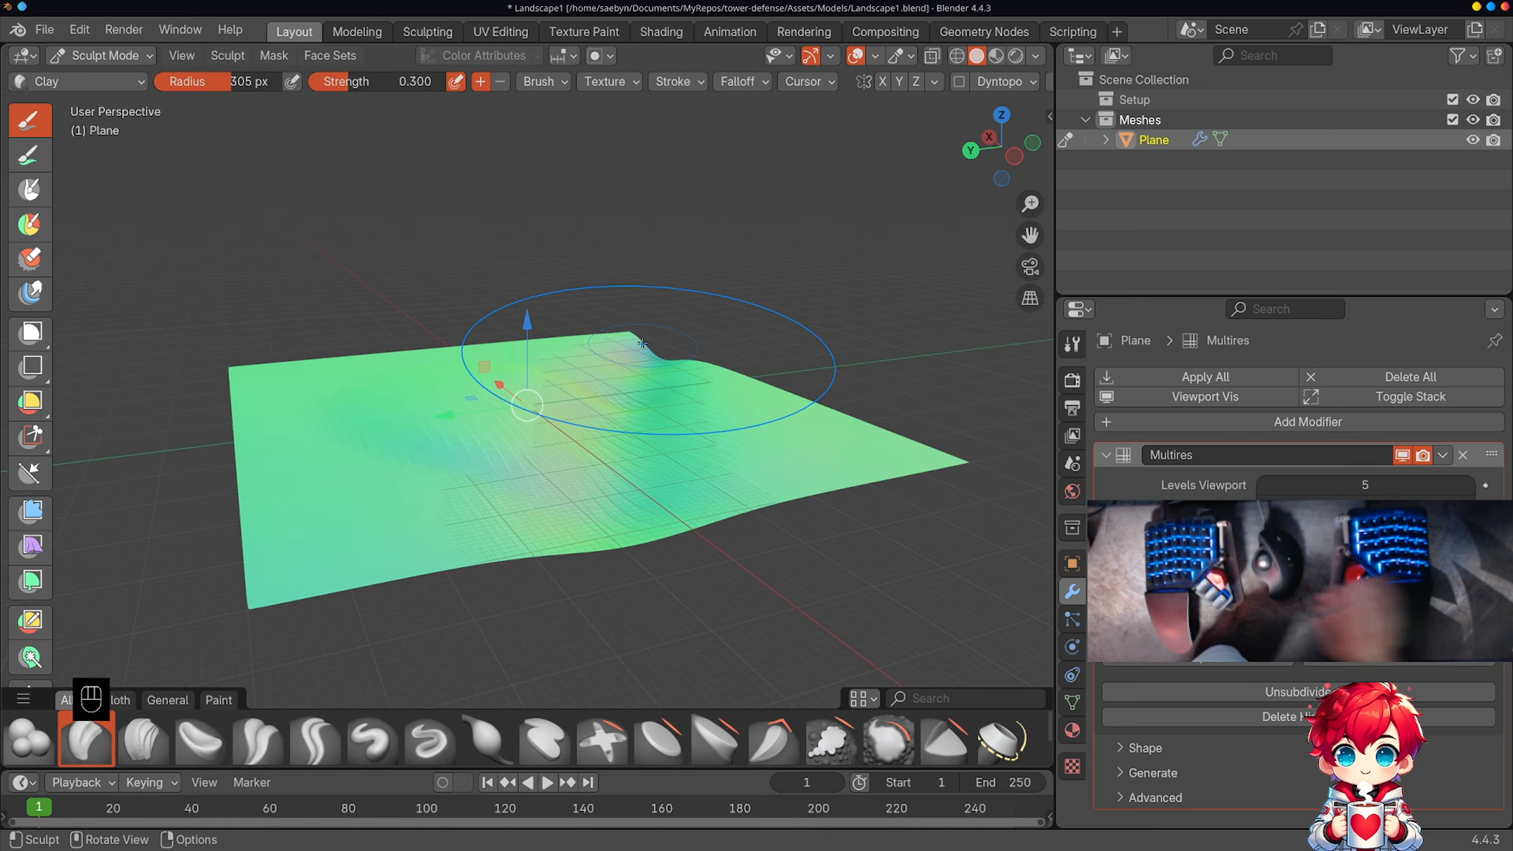
Step: Examine the sculpted landscape's relief from the front and from several tilted and rotated orthographic angles
key(KP_7)
key(KP_1)
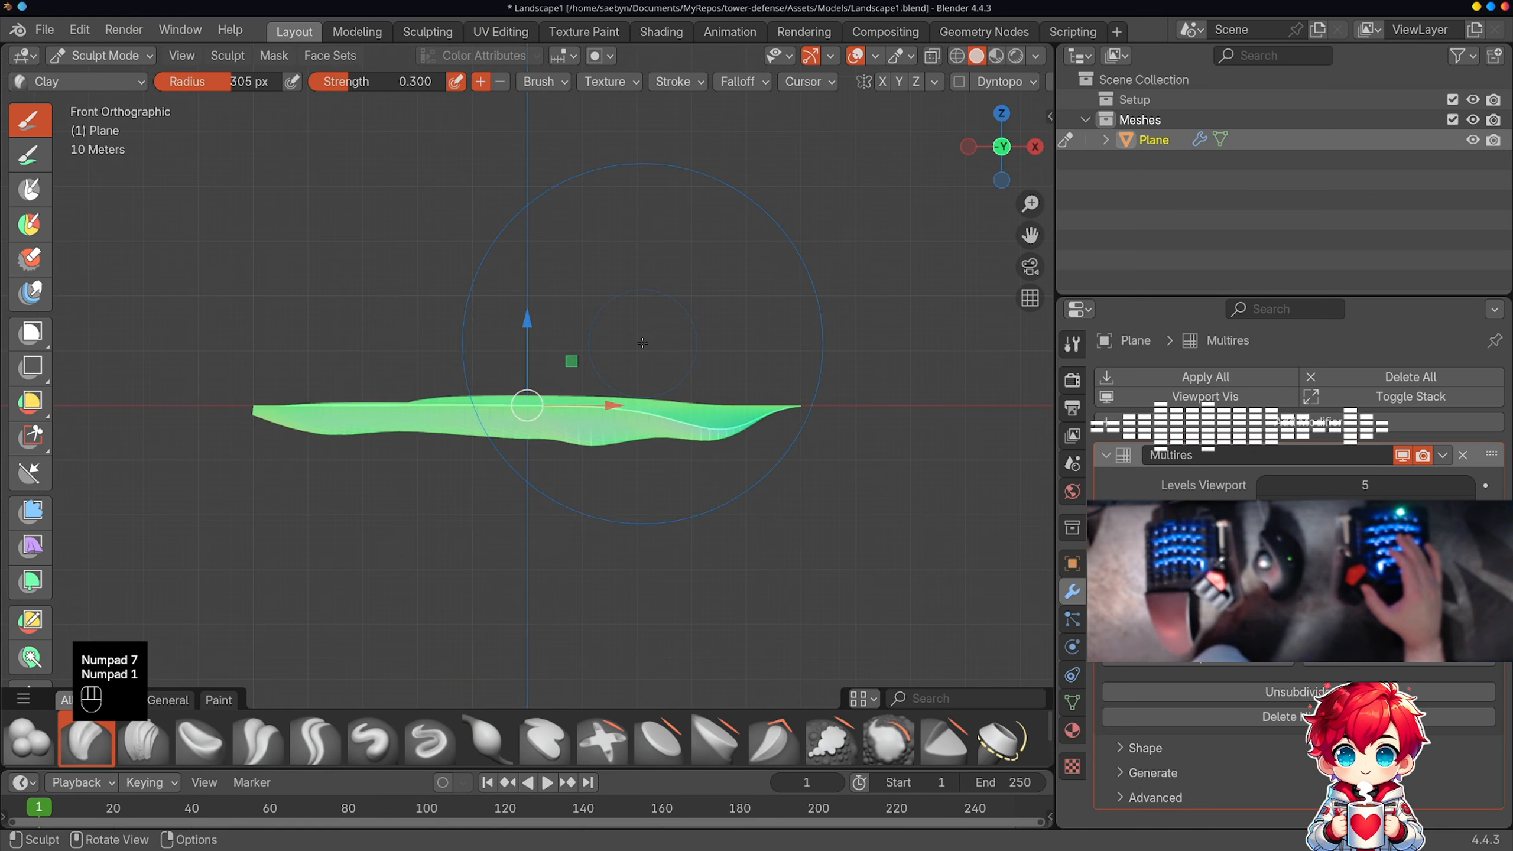
key(KP_4)
key(KP_6)
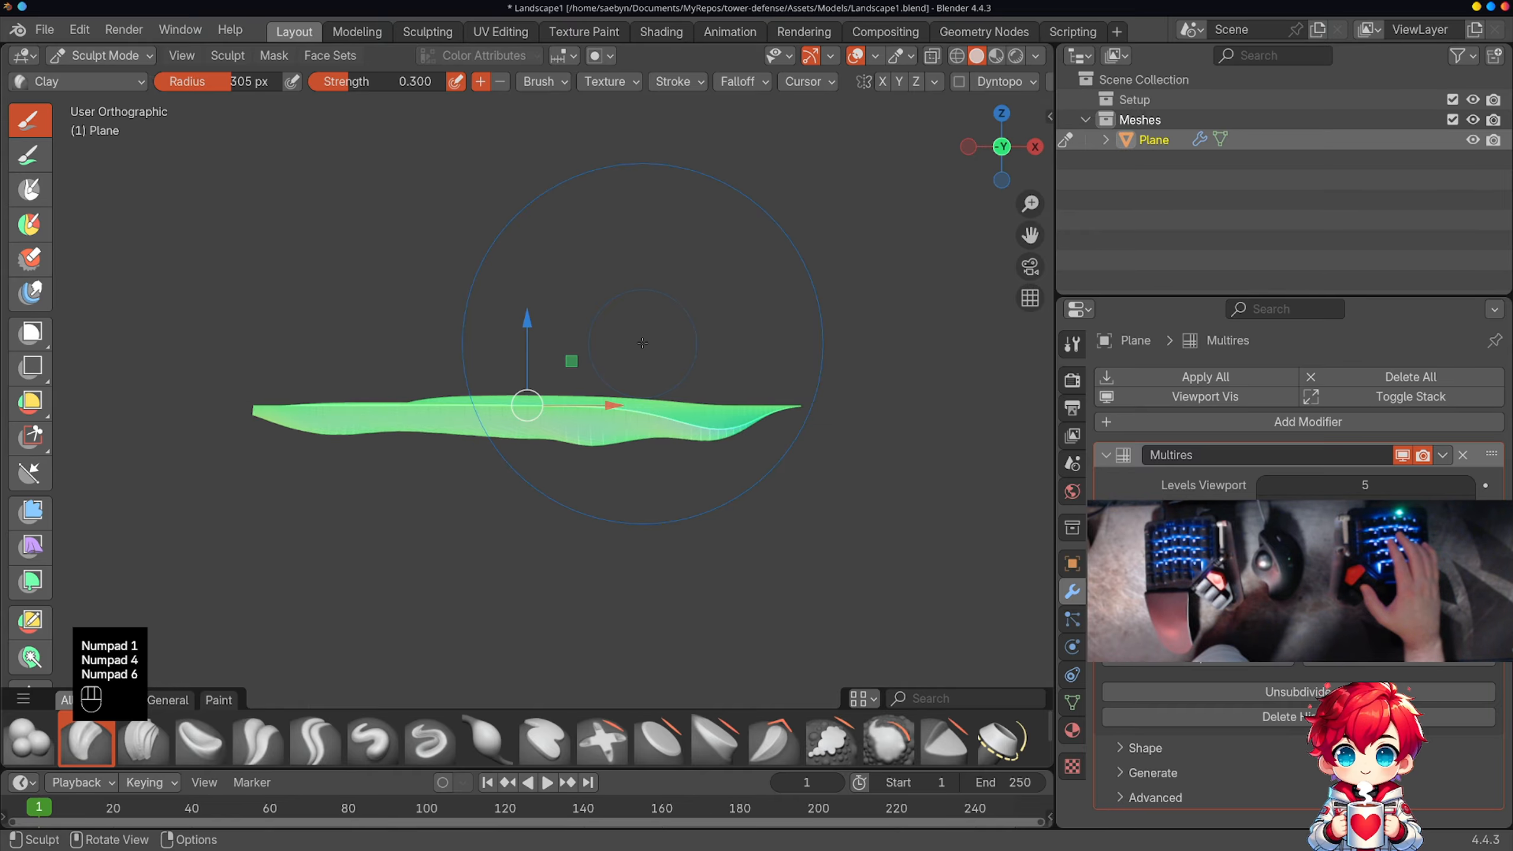
key(KP_8)
key(KP_8)
key(KP_4)
key(KP_4)
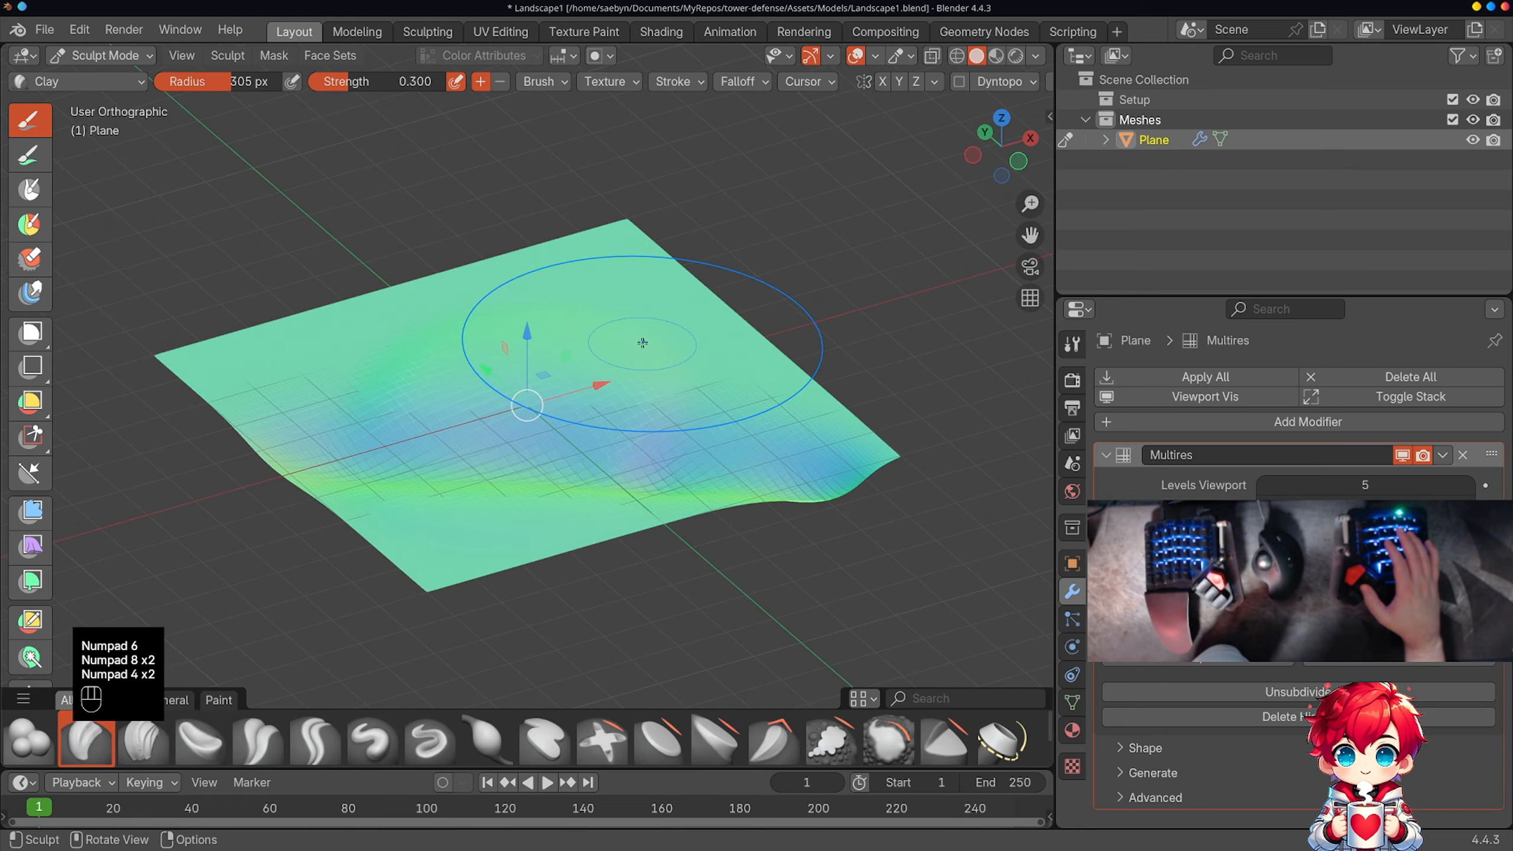
key(KP_4)
key(KP_6)
key(KP_6)
key(KP_6)
key(KP_6)
key(KP_6)
key(KP_6)
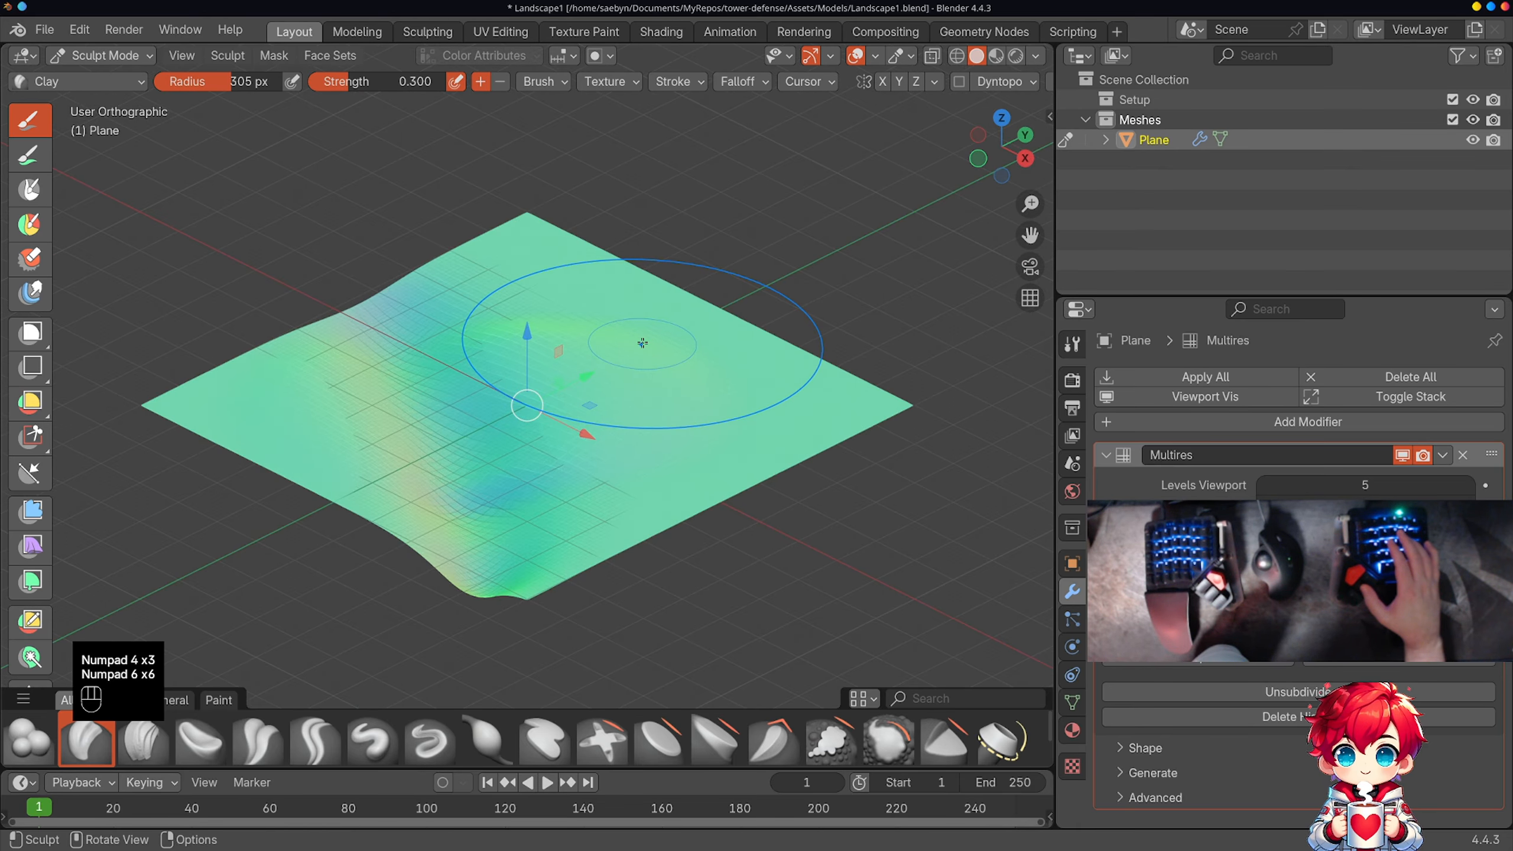
key(KP_2)
key(KP_8)
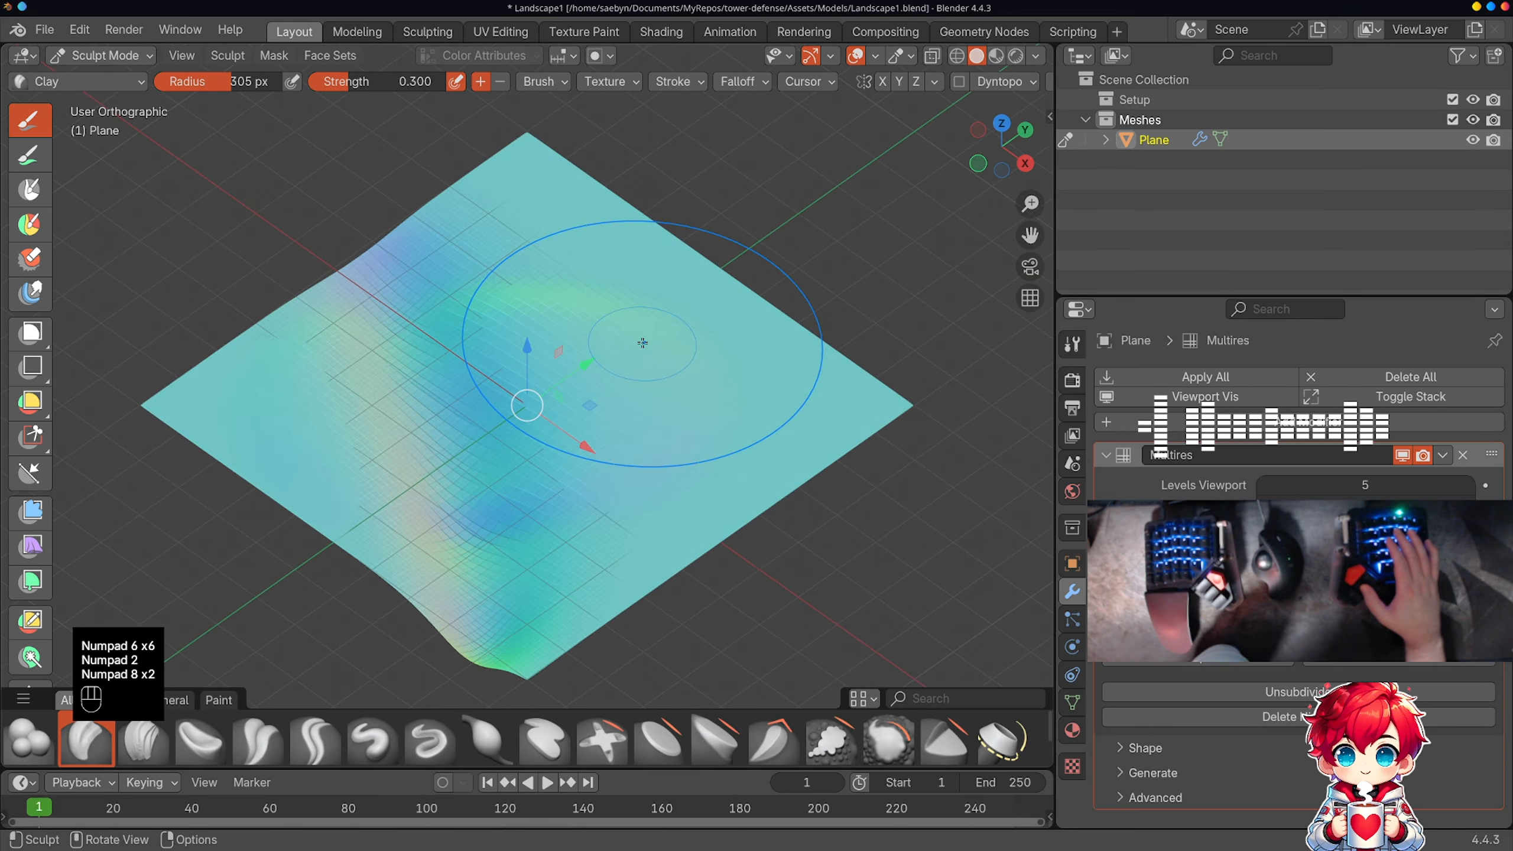
key(KP_2)
key(KP_6)
key(KP_6)
key(KP_6)
key(KP_6)
key(KP_6)
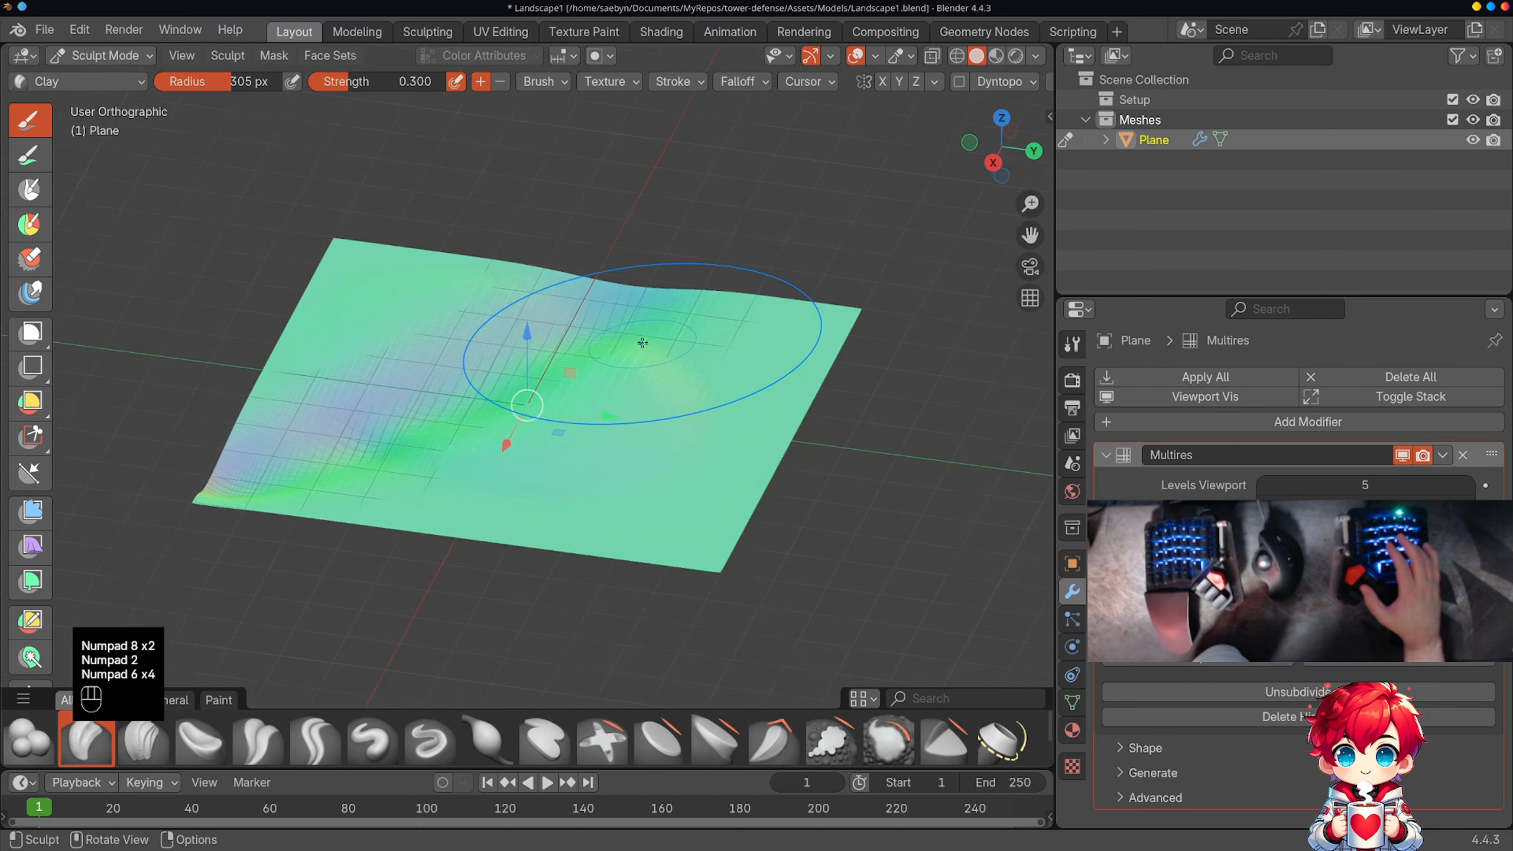
key(KP_4)
key(KP_4)
key(KP_4)
key(KP_4)
key(KP_4)
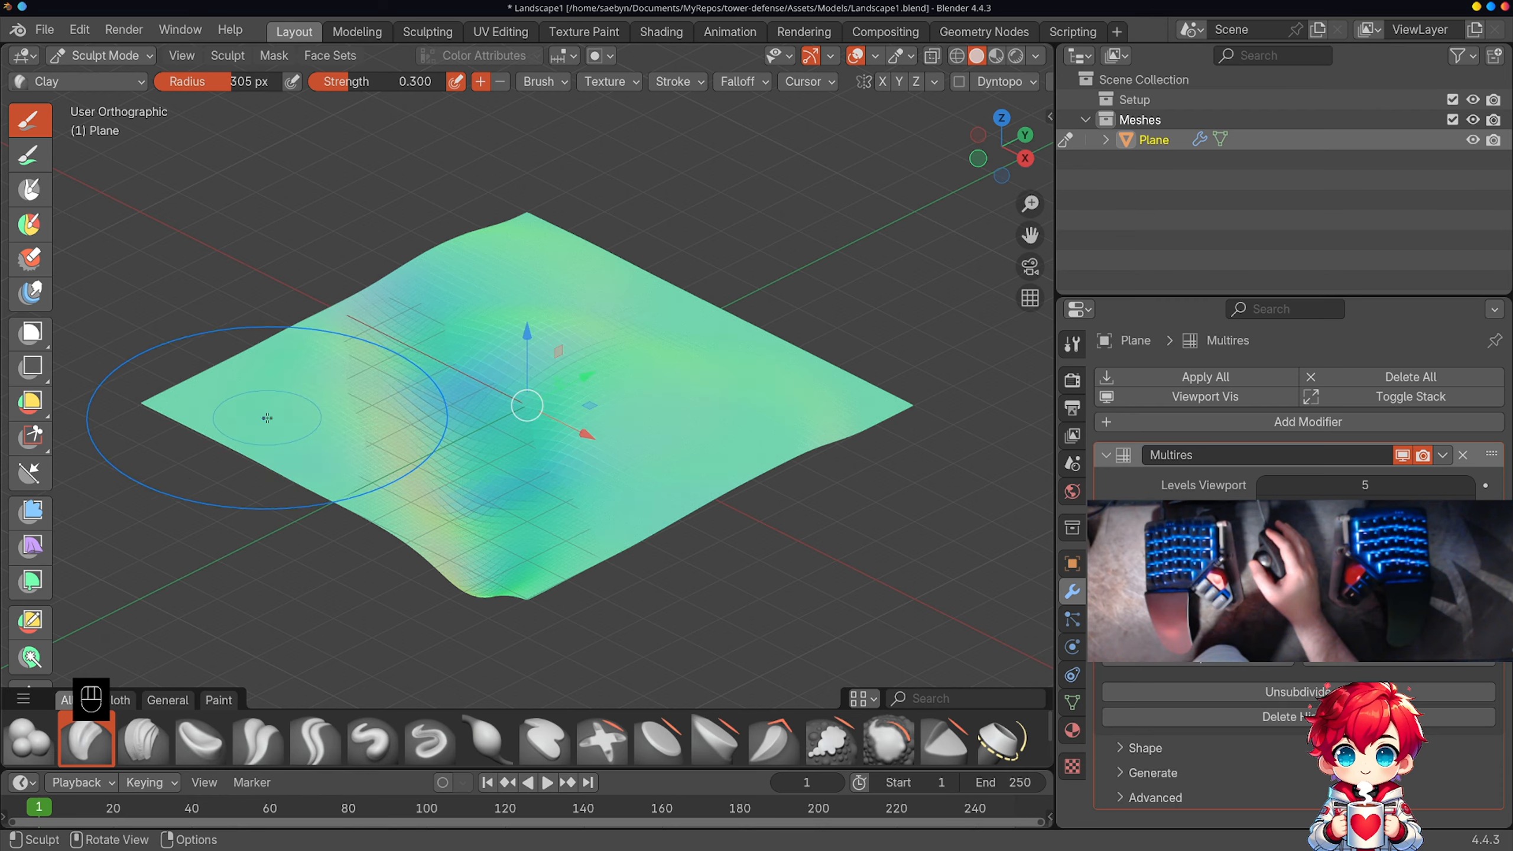
Step: Shape the ground beside the trench with further Clay strokes and return the plane to Object Mode
middle_drag(337, 436, 439, 386)
middle_drag(561, 406, 618, 404)
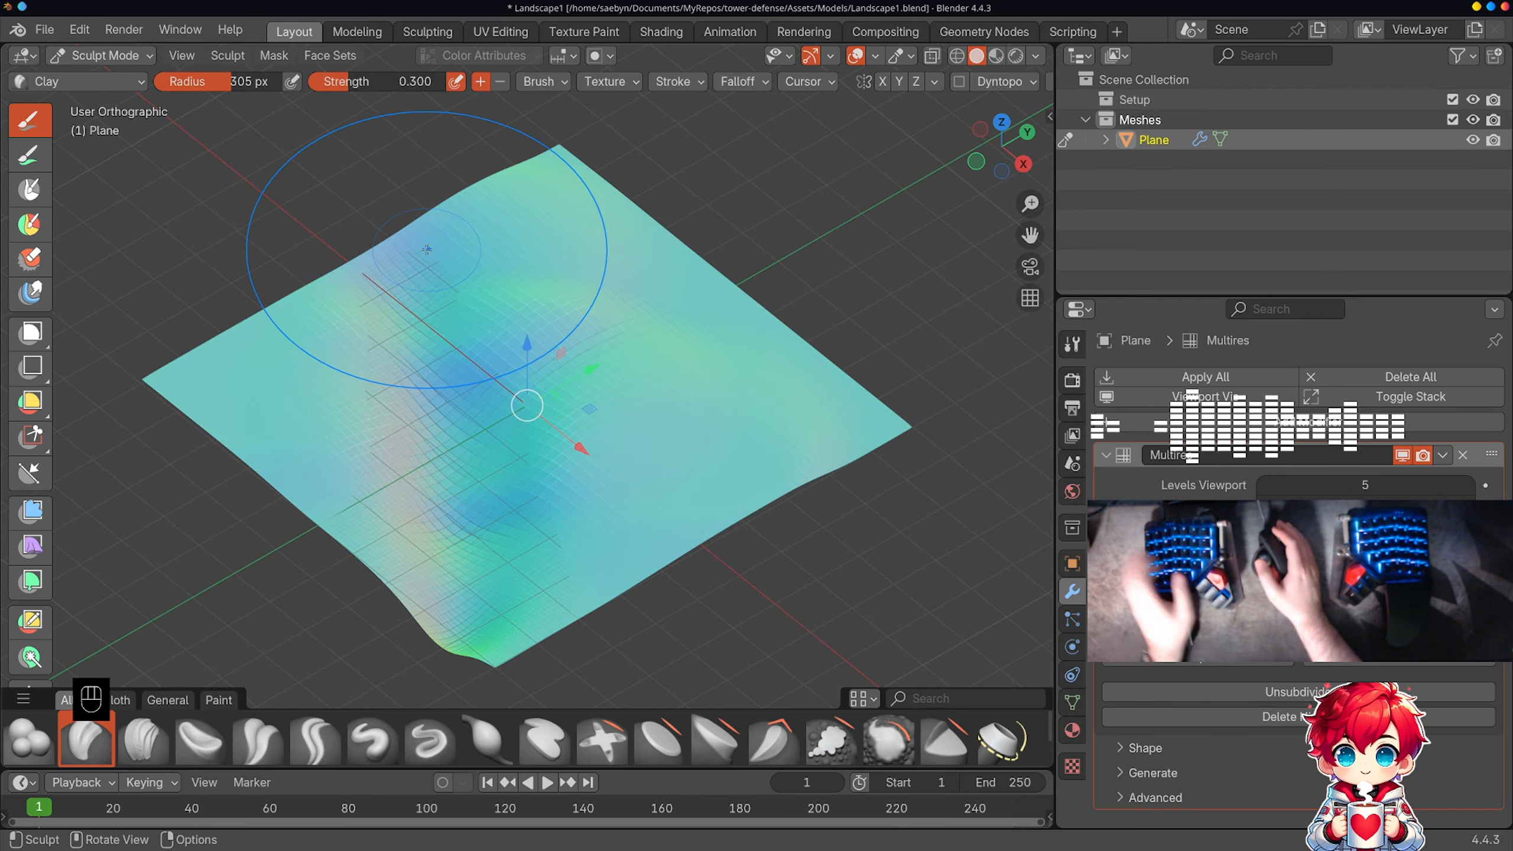
key(Tab)
click(96, 55)
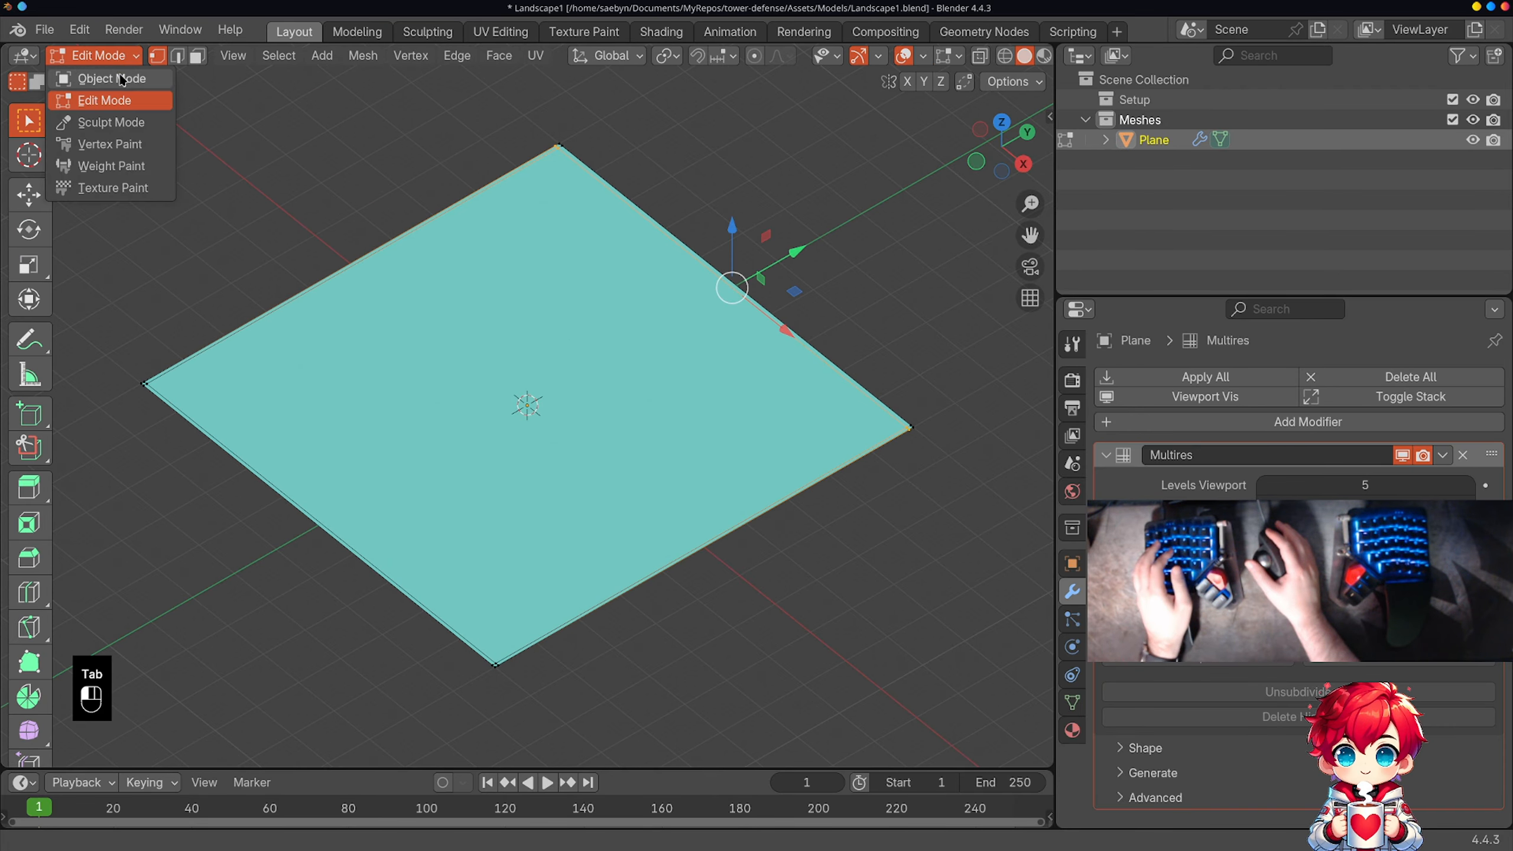
click(111, 79)
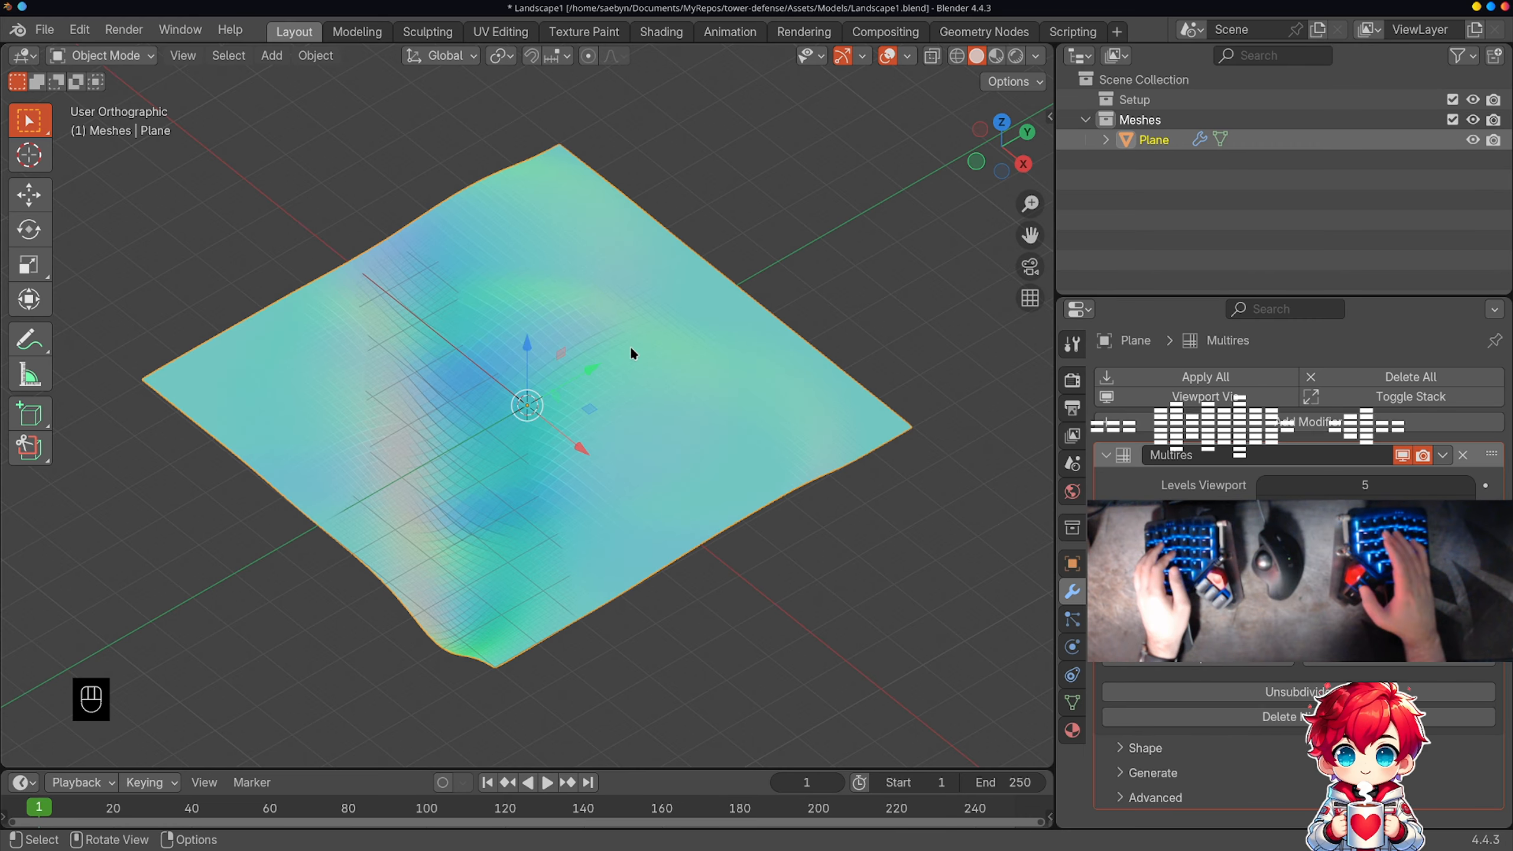
Step: Add a second mesh plane at the landscape's centre and scale it by 50 to cover the sculpted terrain
key(KP_7)
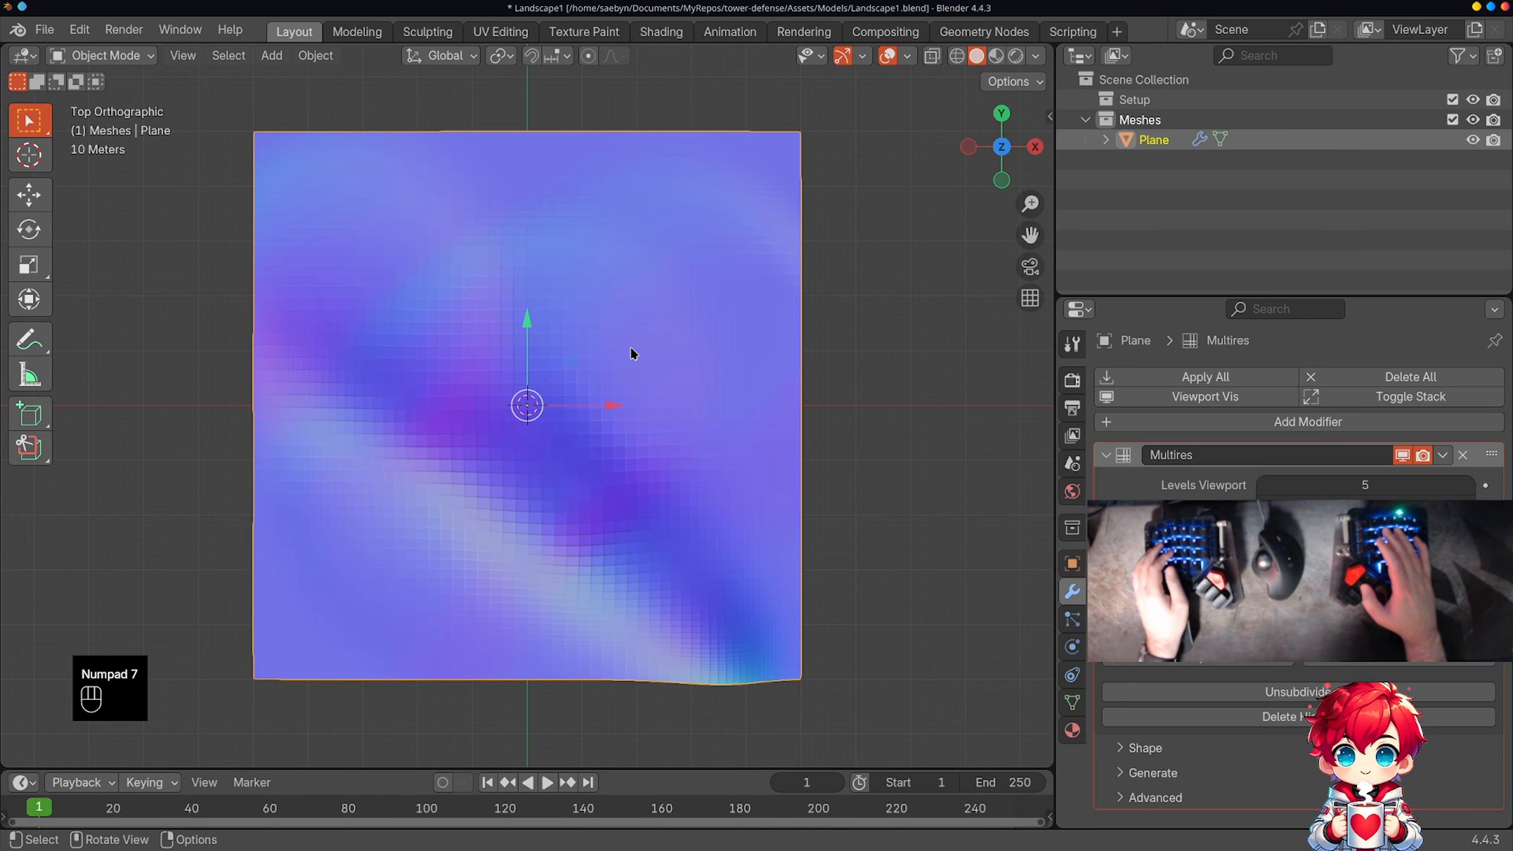
key(shift+a)
mouse_move(630, 349)
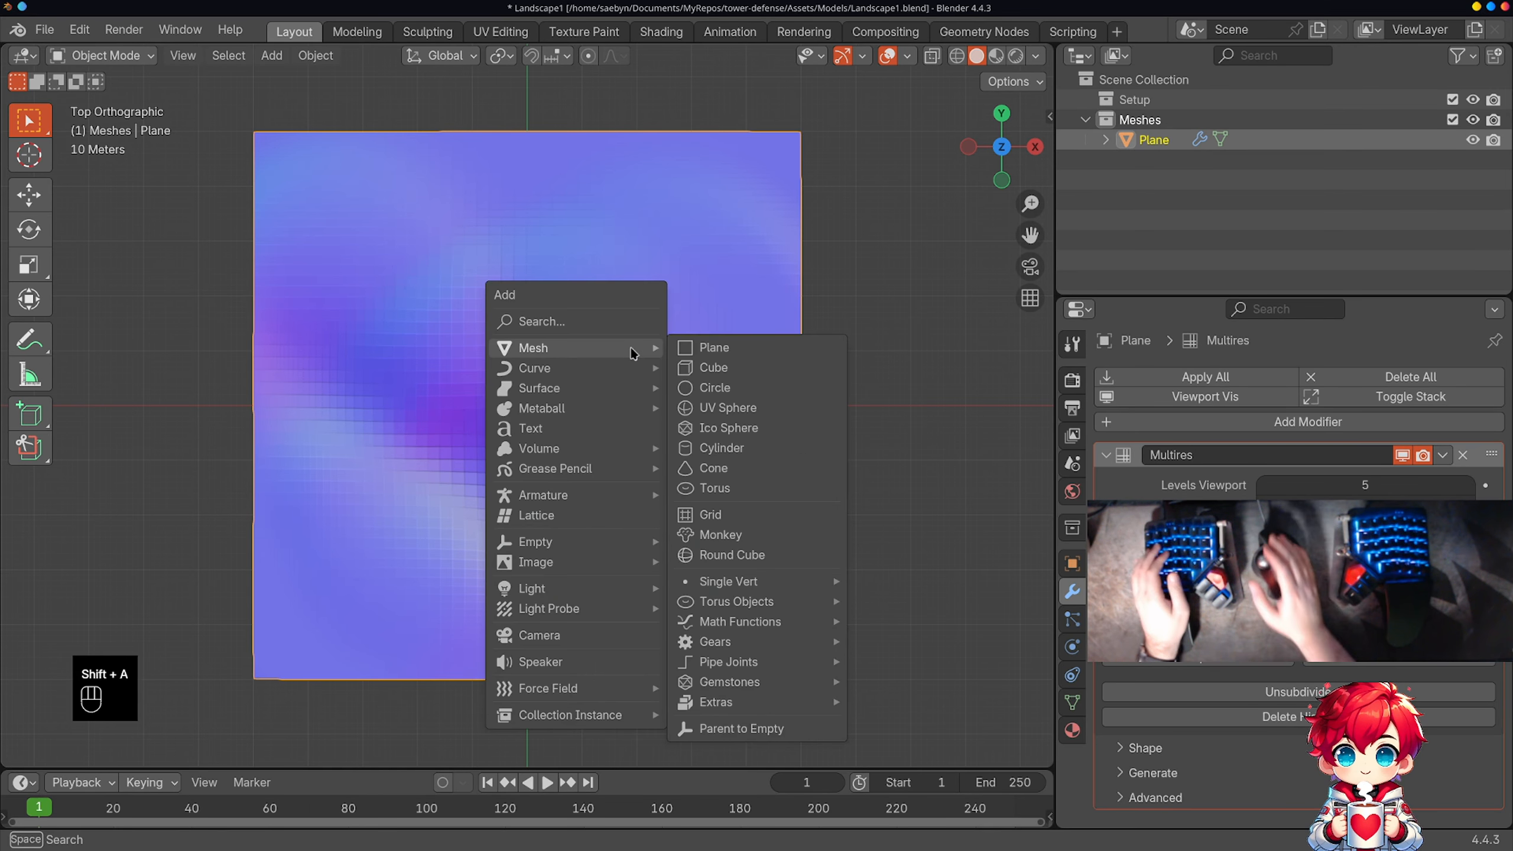
click(714, 351)
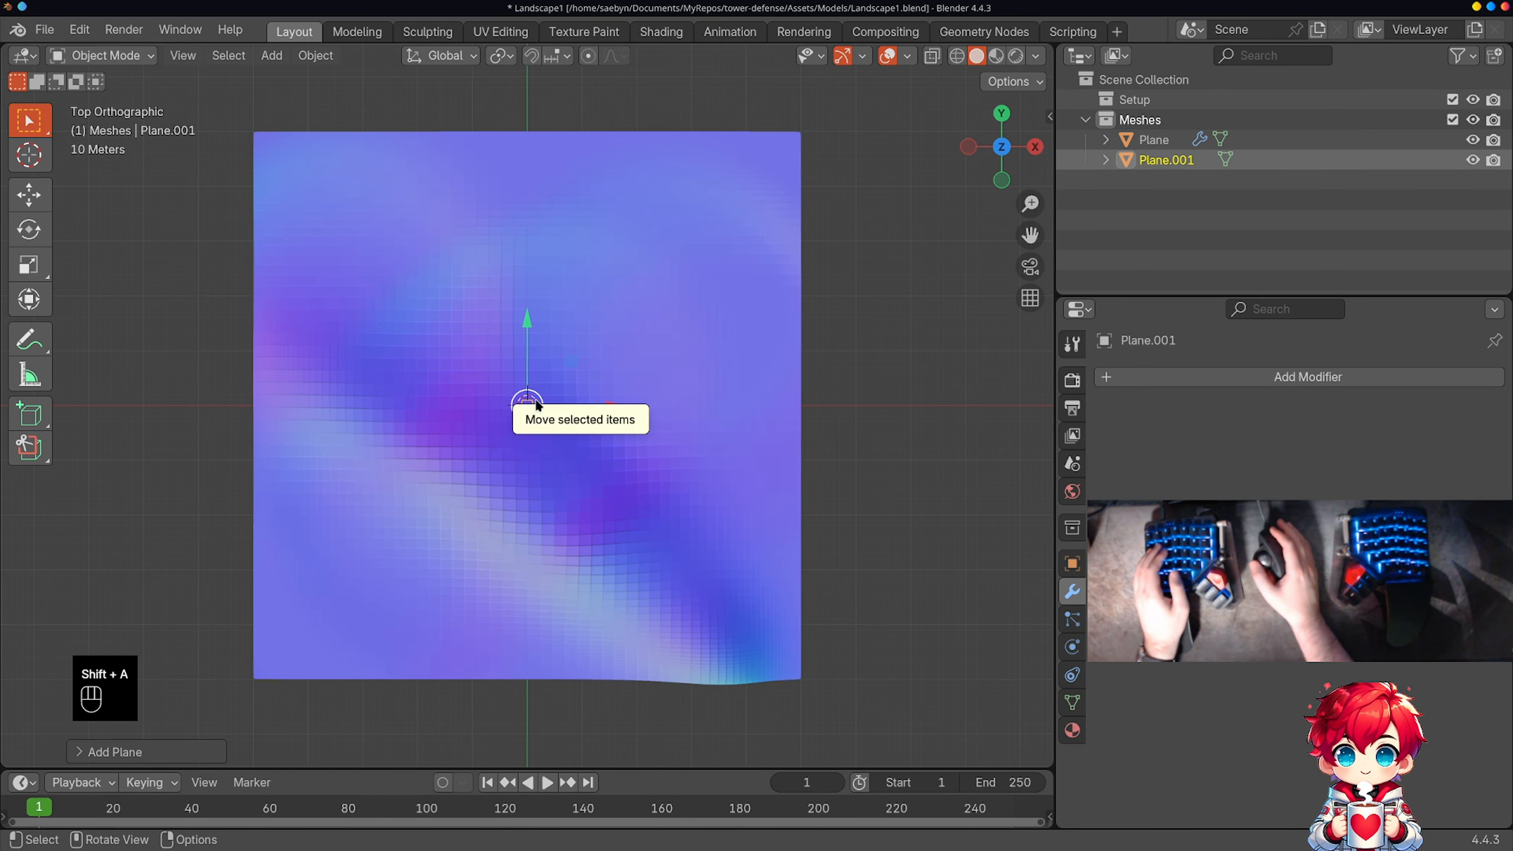
text(s50)
key(Return)
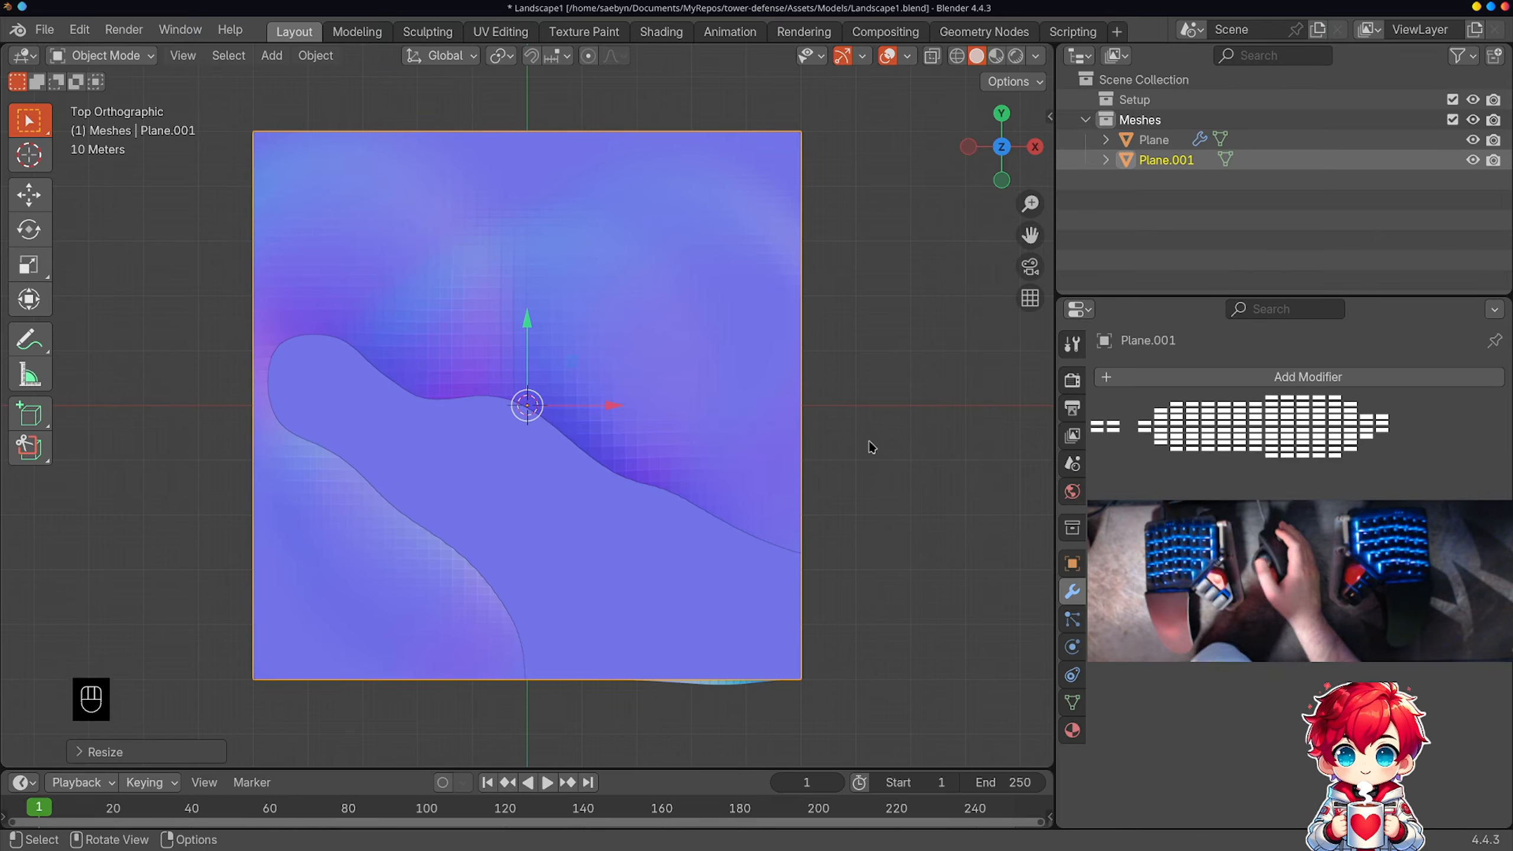
Step: Give the sculpted plane a new material named Ground and rename the object Ground
click(1261, 140)
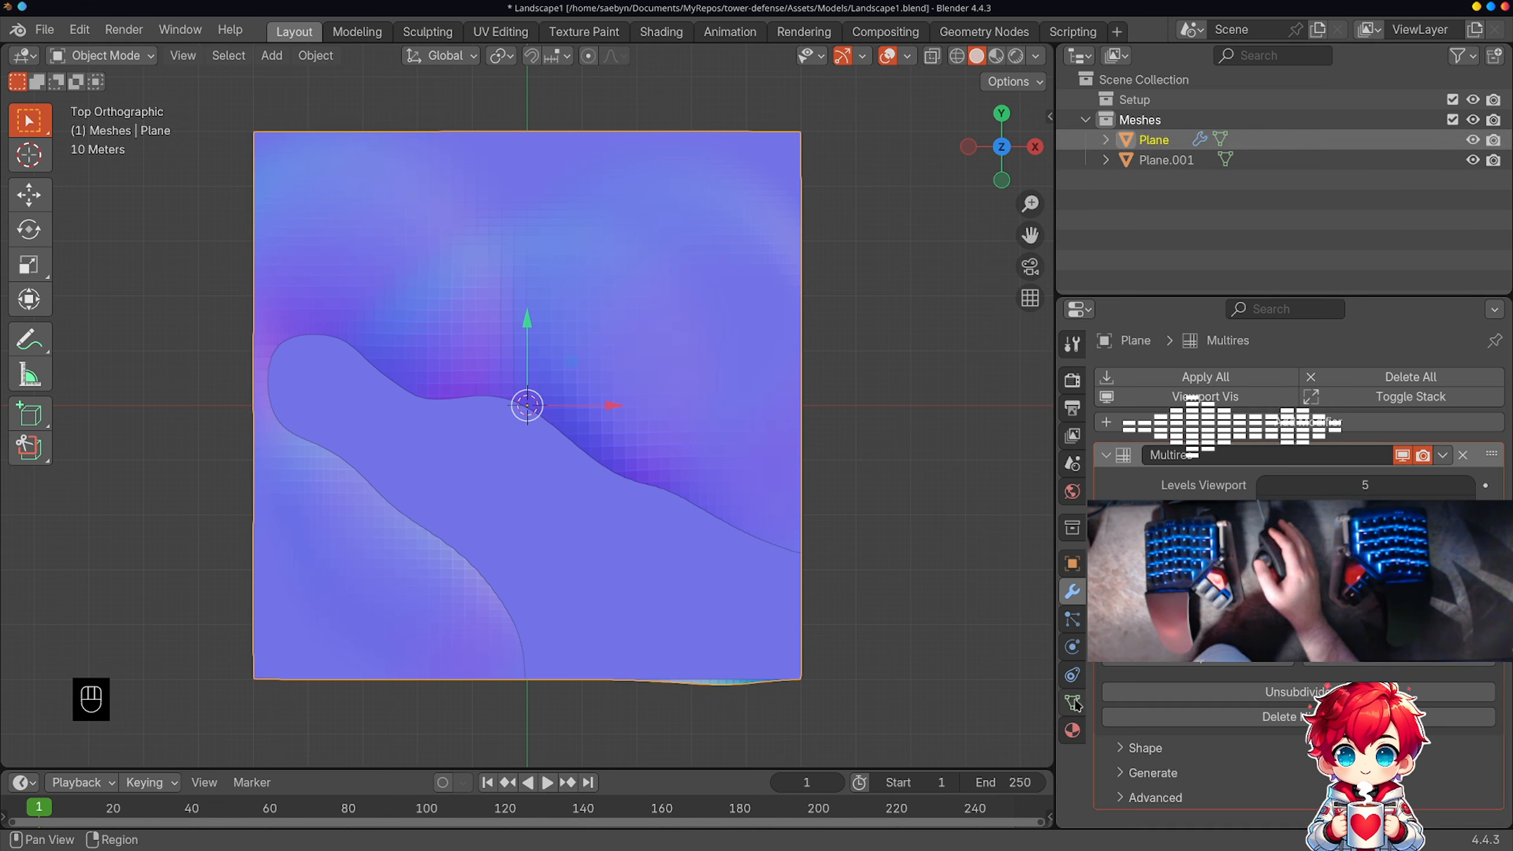
click(1073, 730)
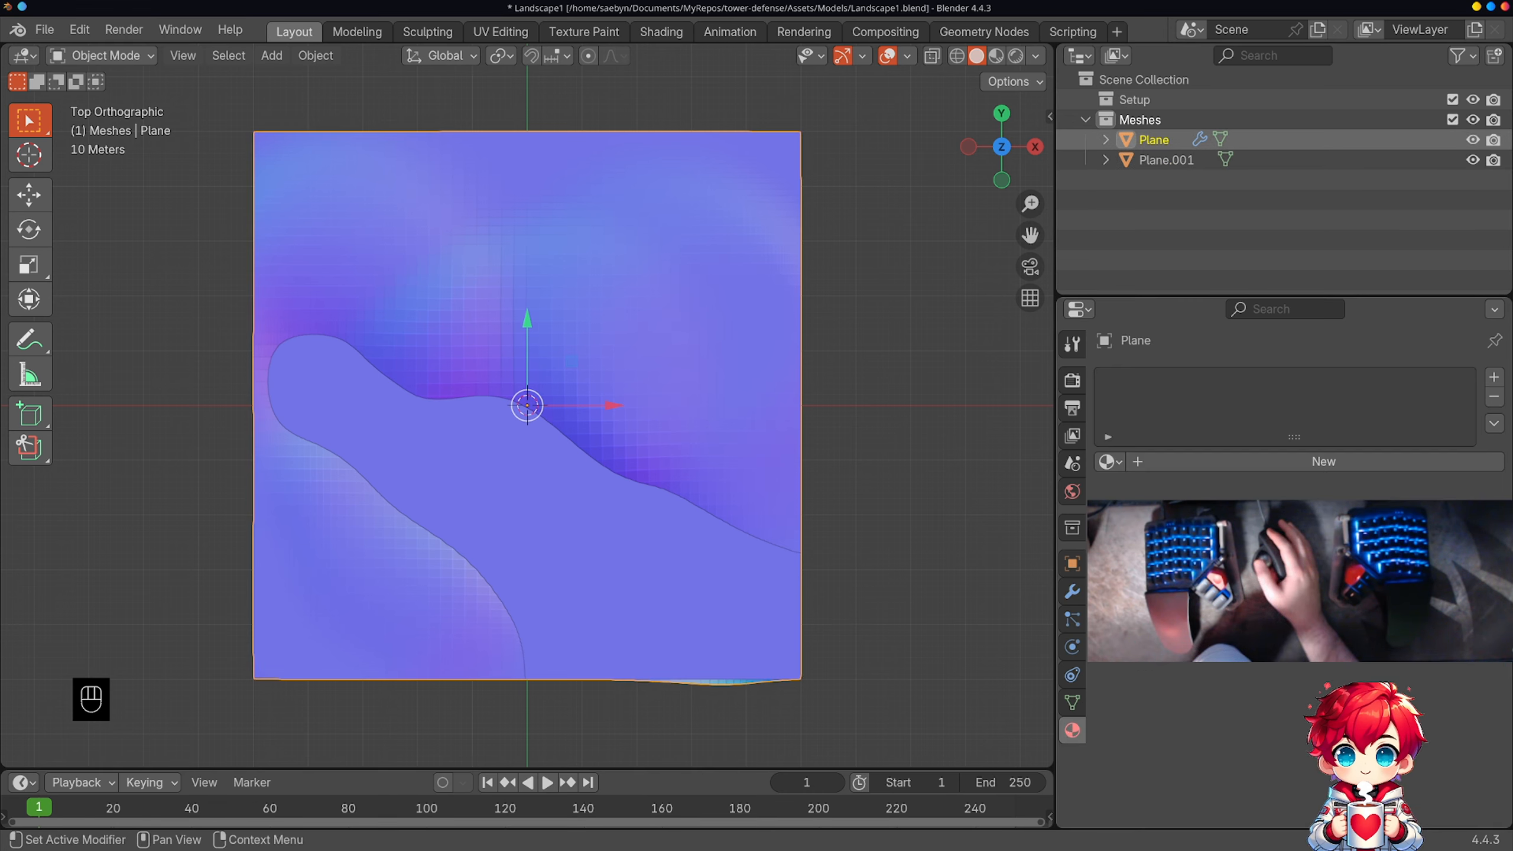
click(1209, 462)
double_click(1202, 391)
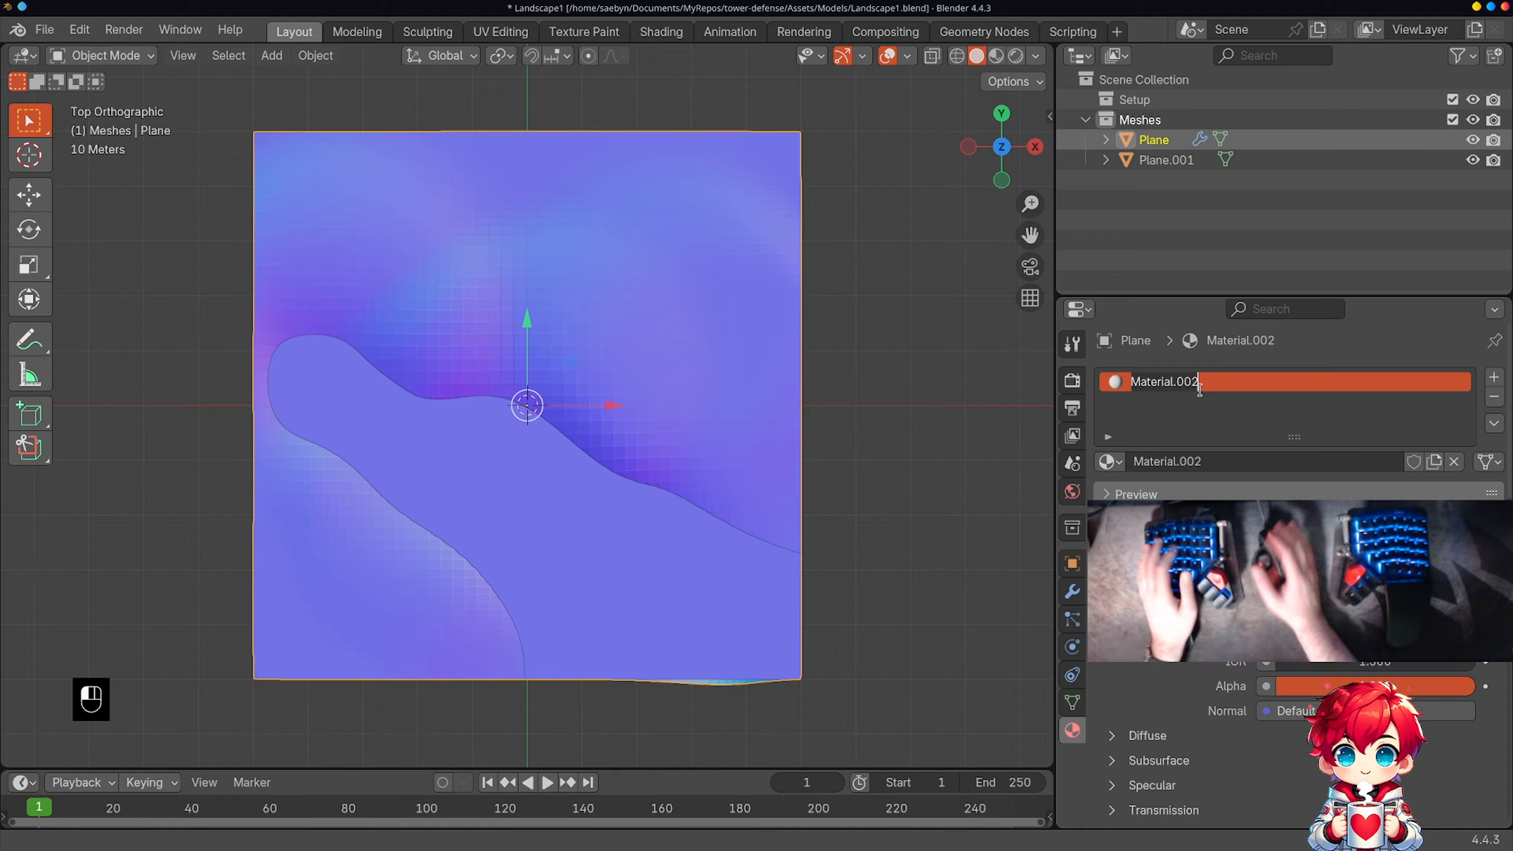
text(Ground)
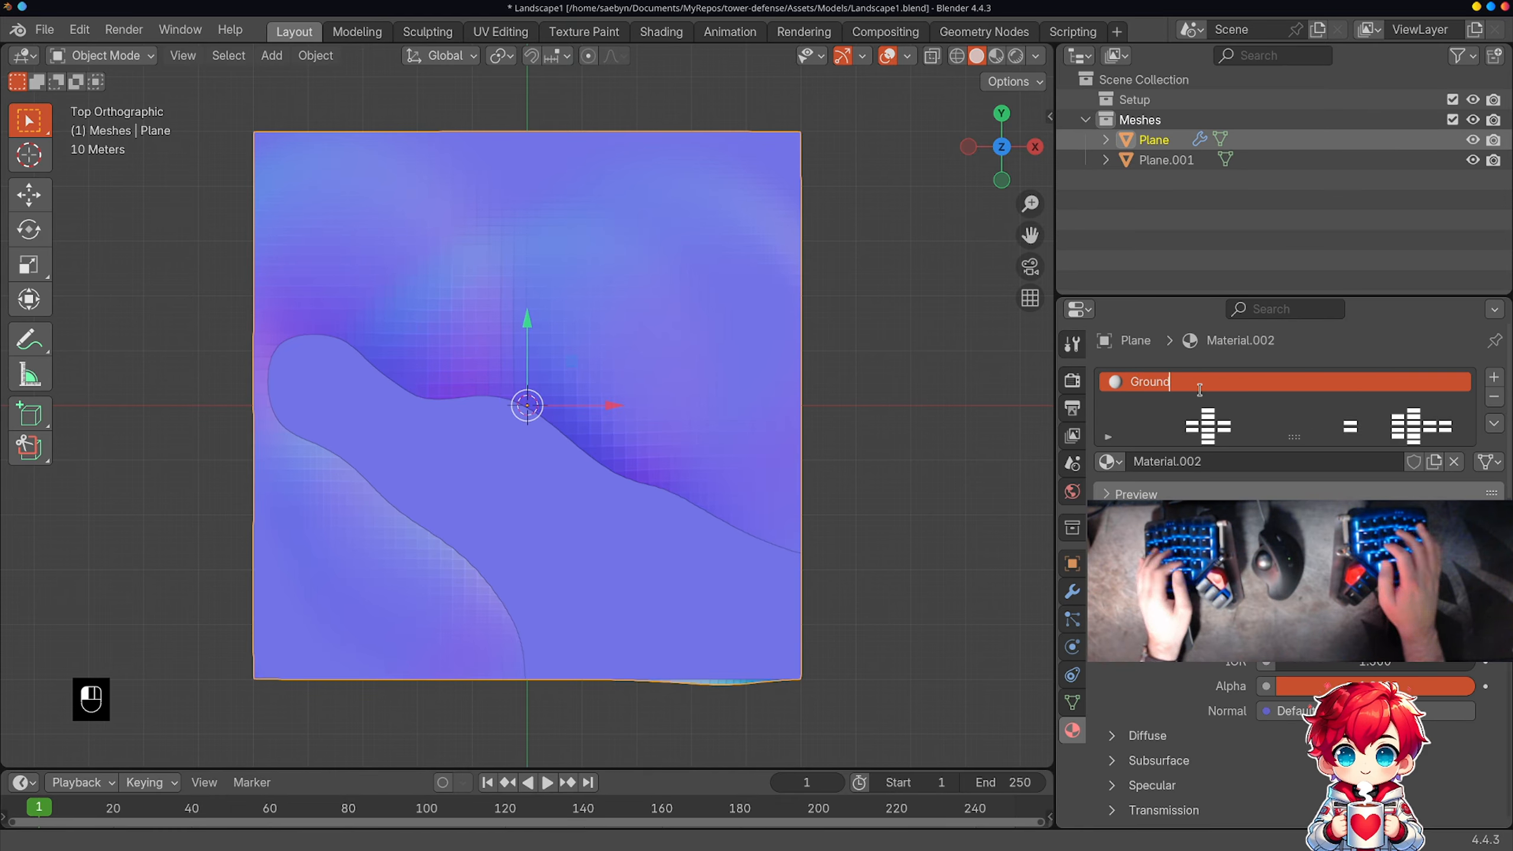
key(Return)
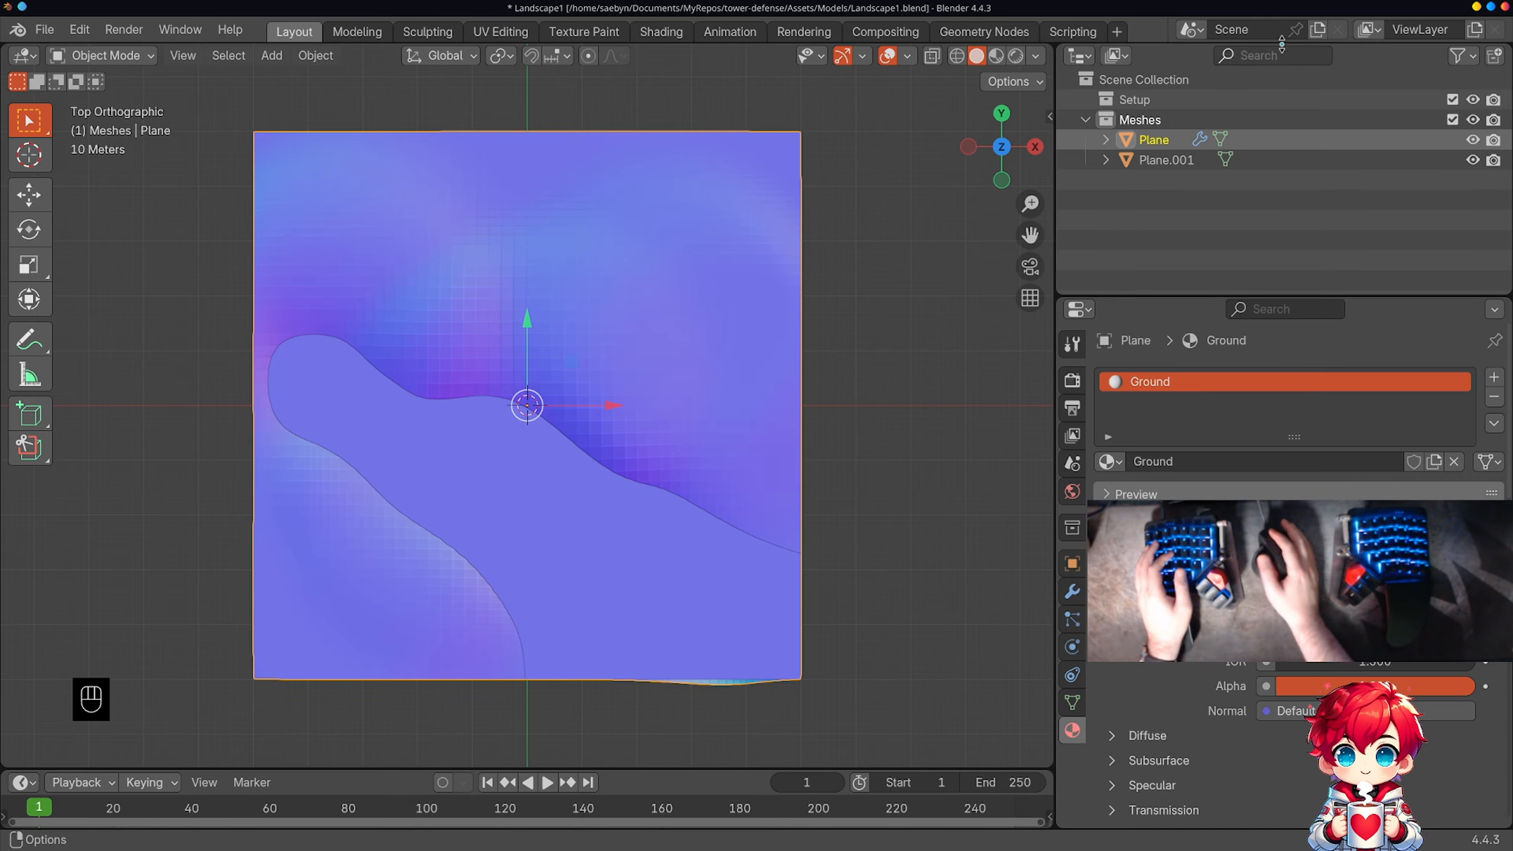
double_click(1171, 139)
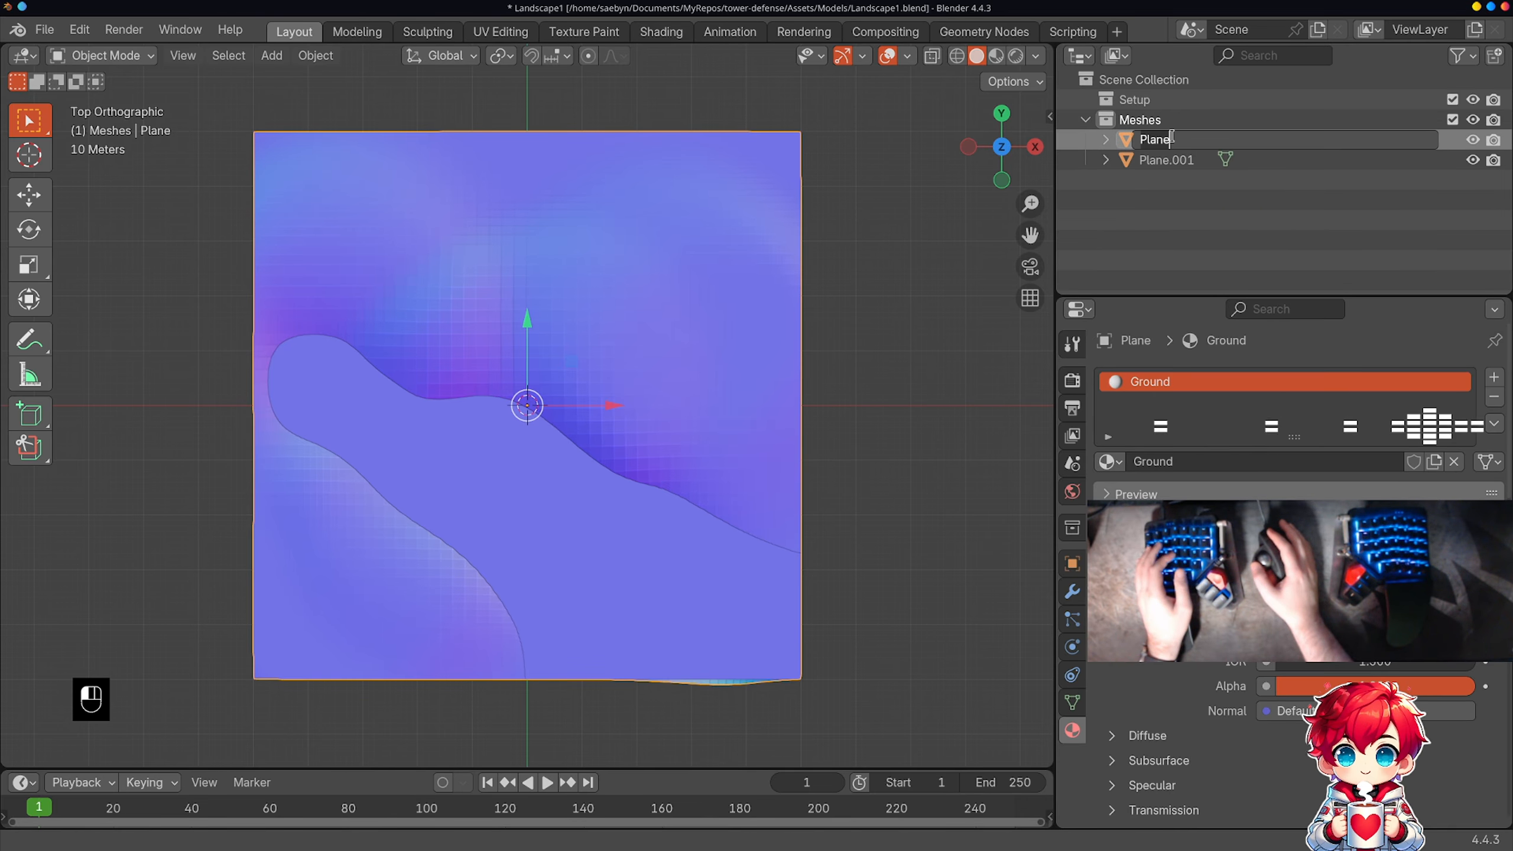
text(Ground)
key(Return)
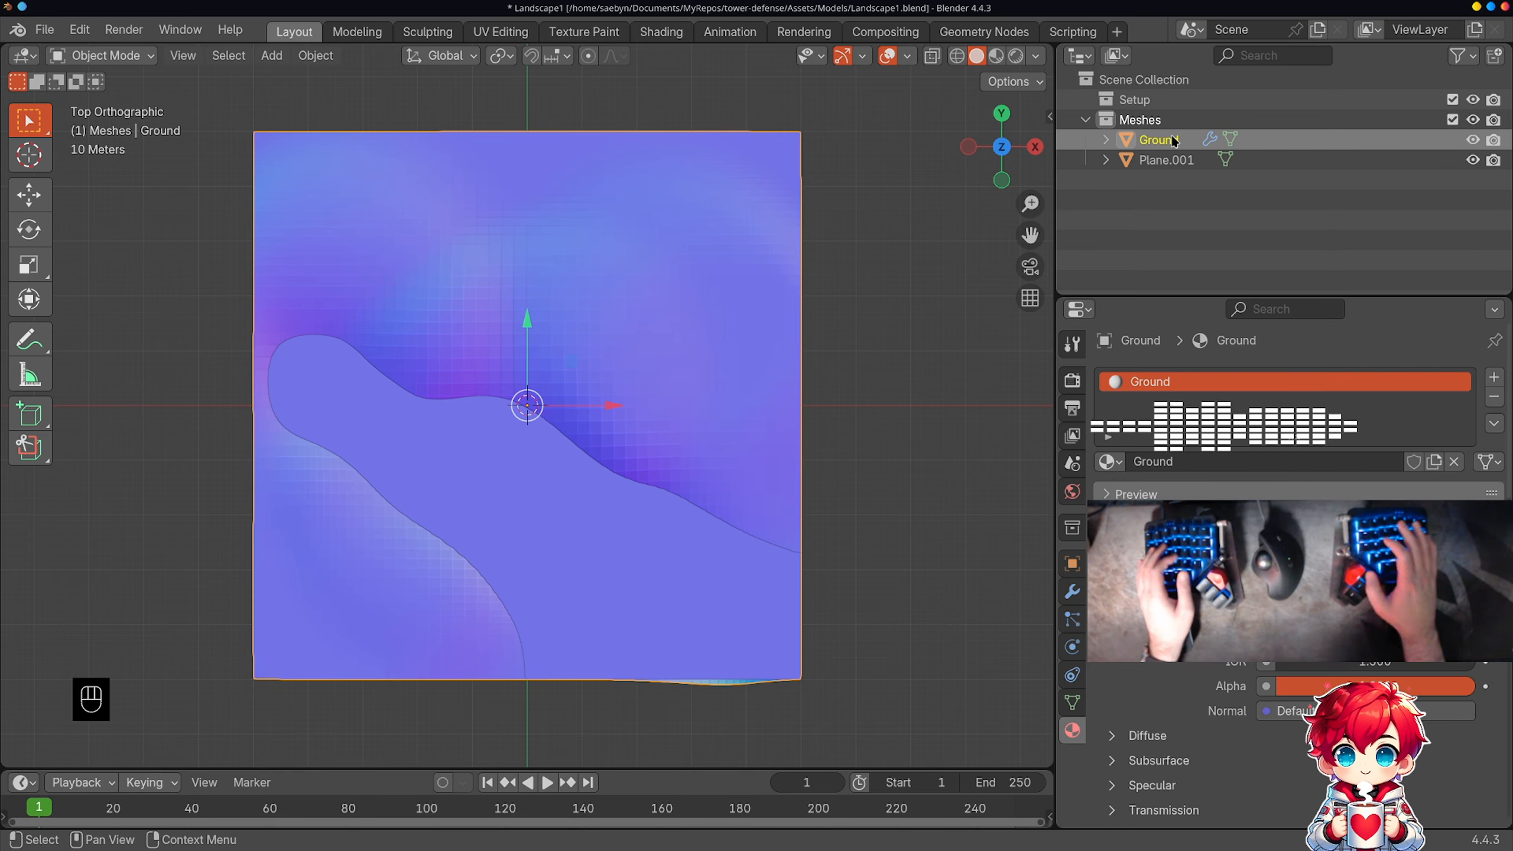
Step: Rename the second plane Water and give it a new material also named Water
click(1186, 160)
double_click(1187, 160)
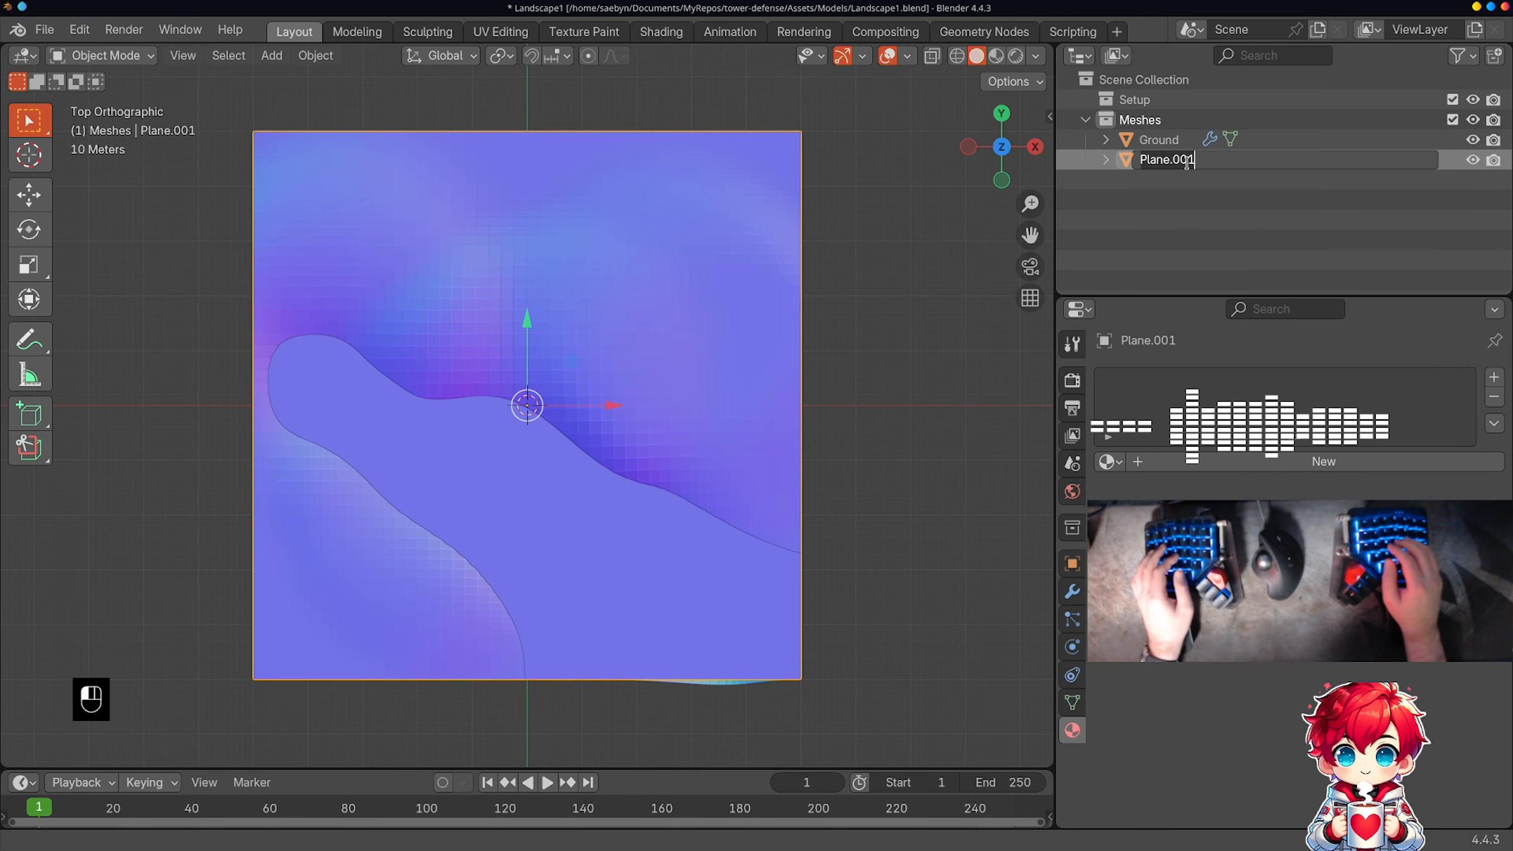
text(Water)
key(Return)
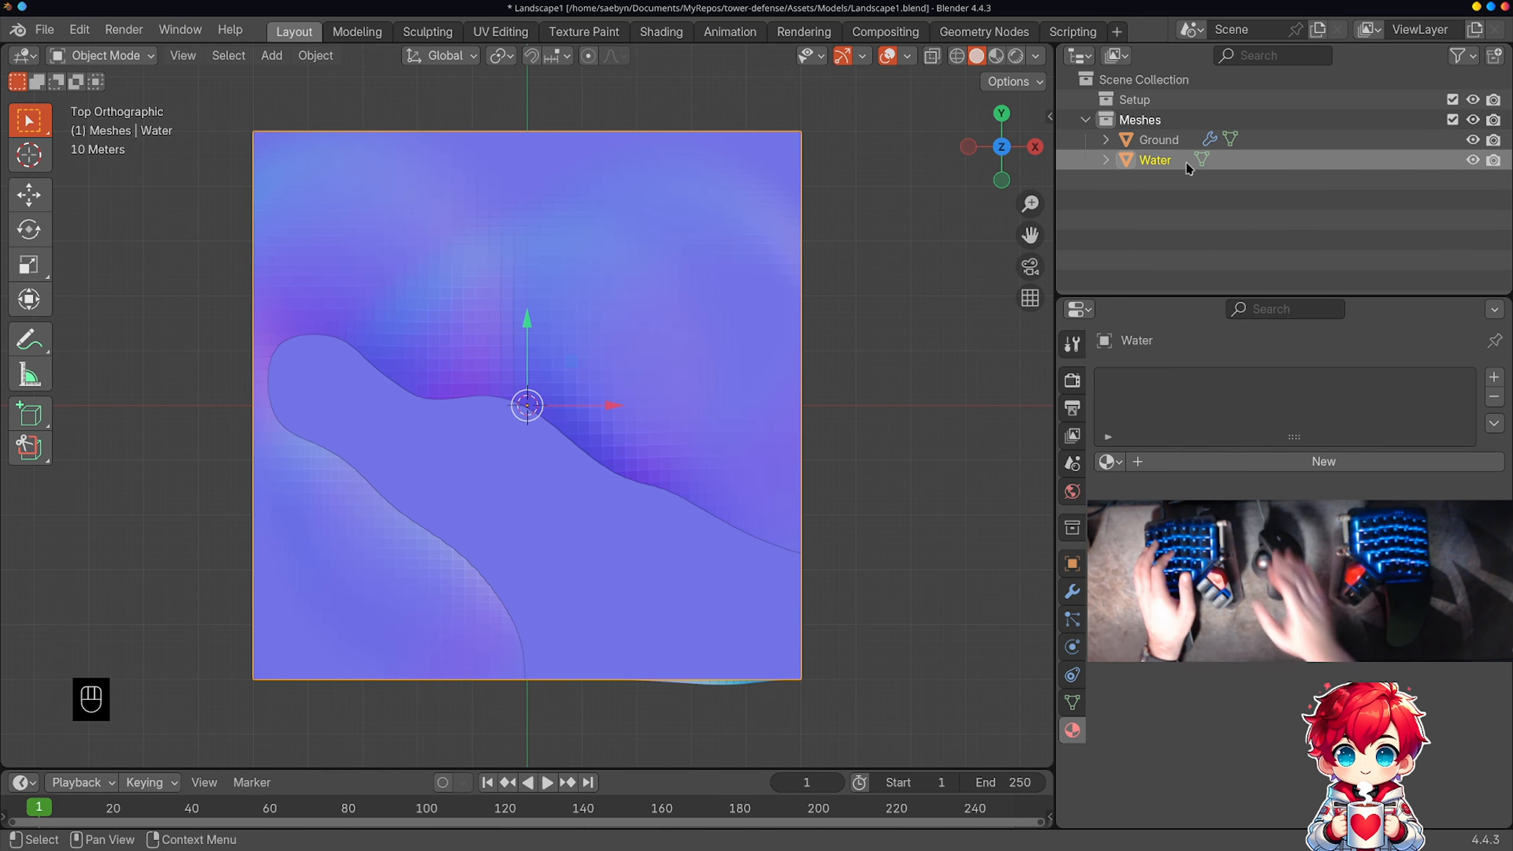
click(1283, 463)
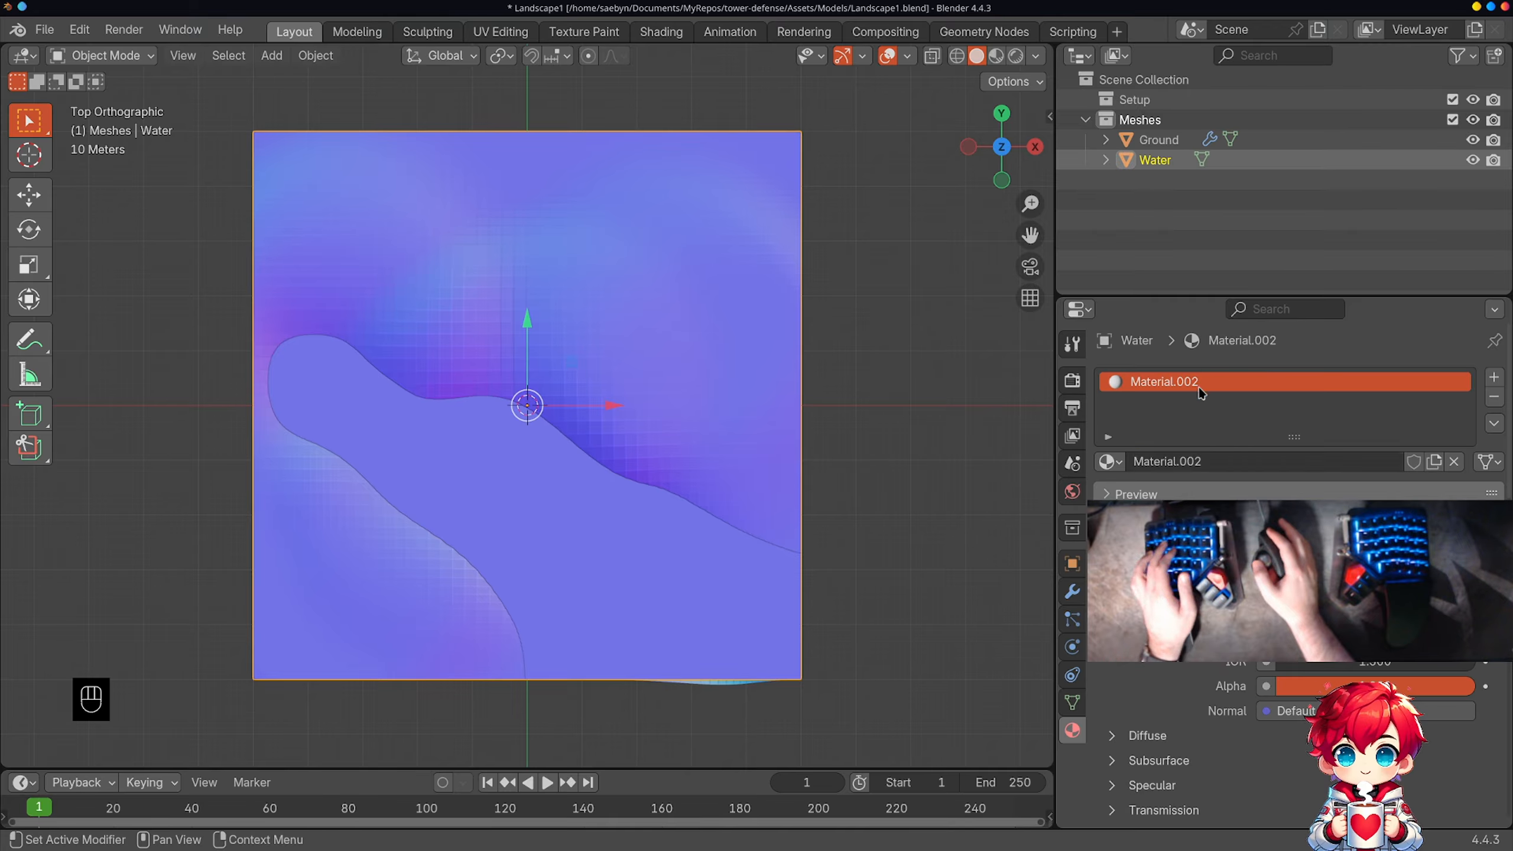
text(Water)
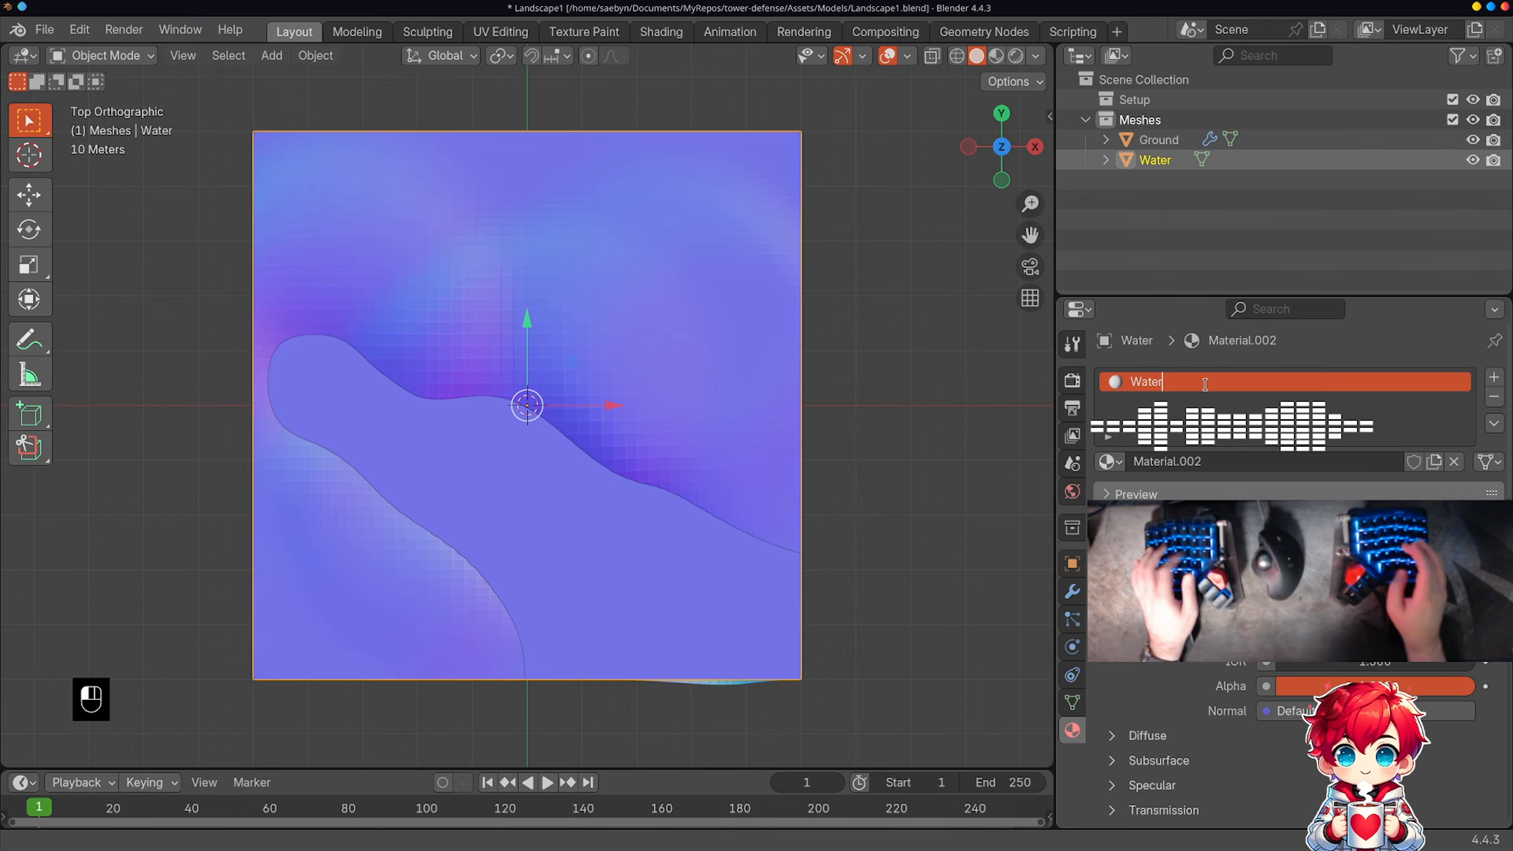
key(Return)
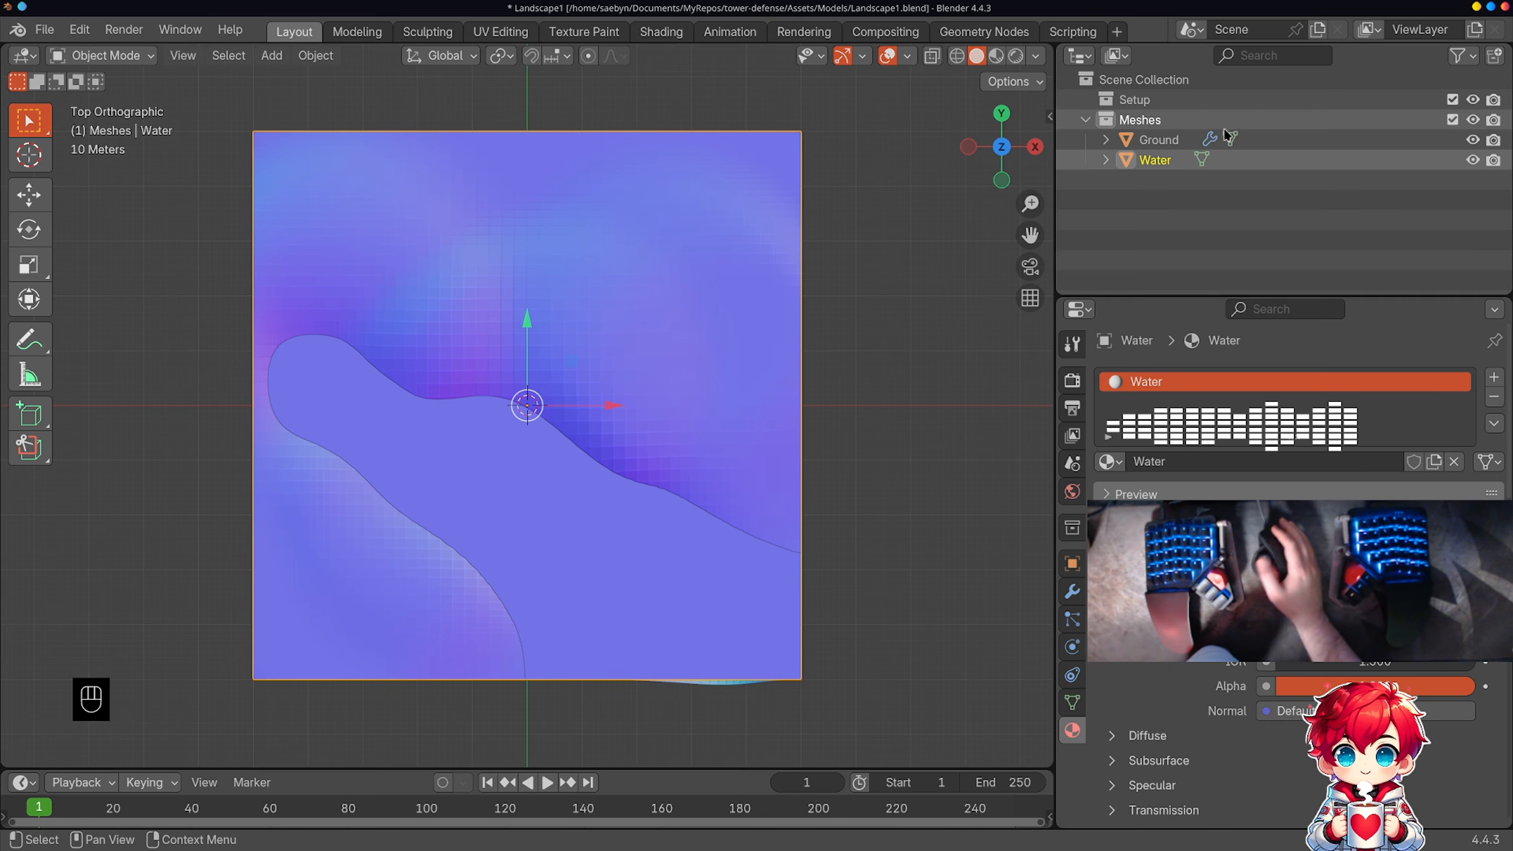
Step: Sculpt the Ground with the Crease Polish brush to carry the river trench out to its western edge, undoing the excess stroke
click(1150, 138)
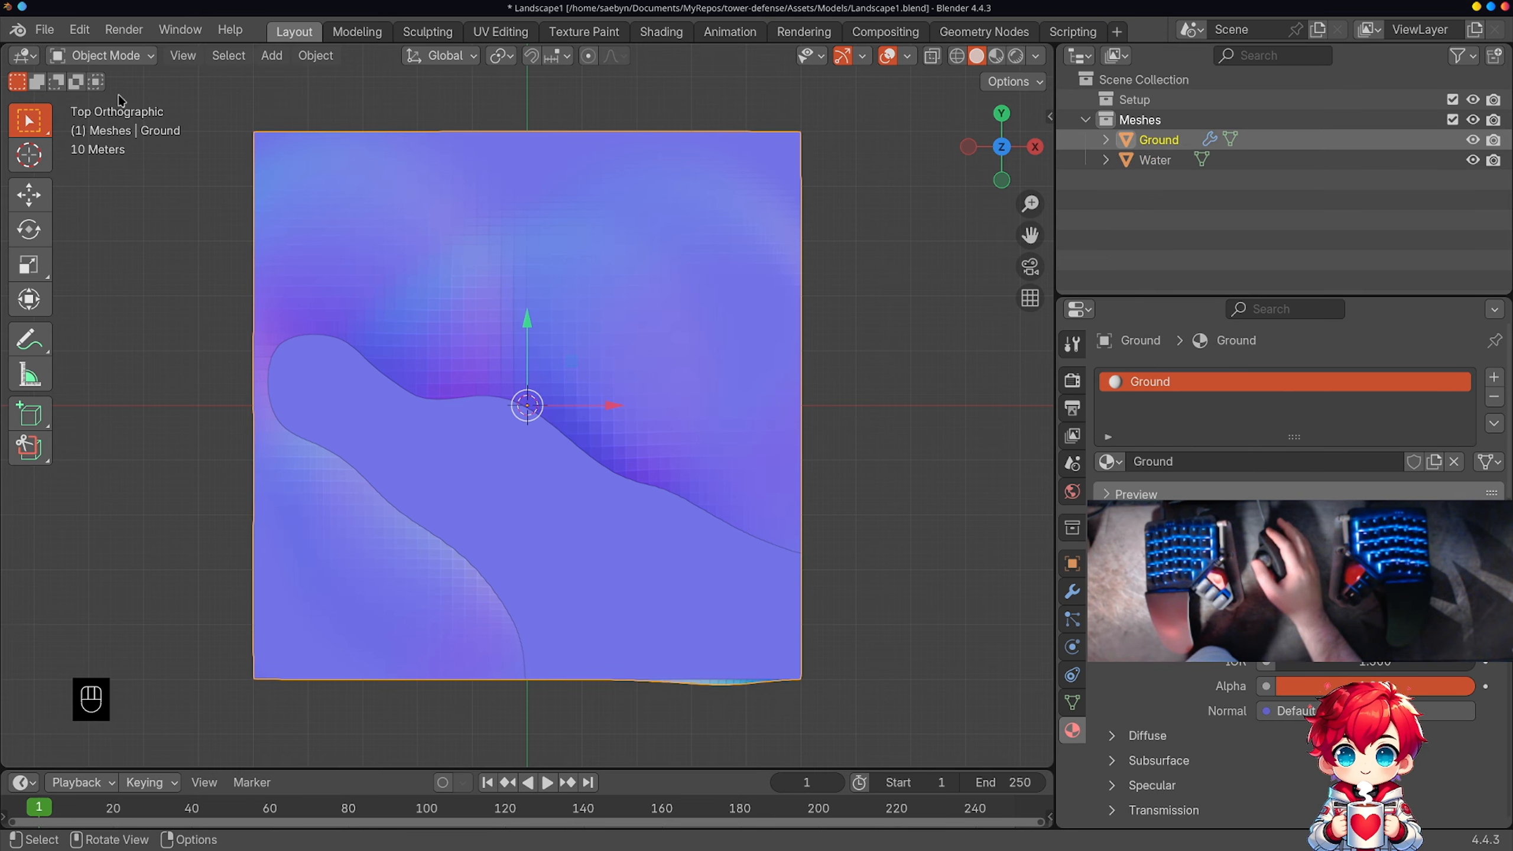
click(101, 55)
click(107, 123)
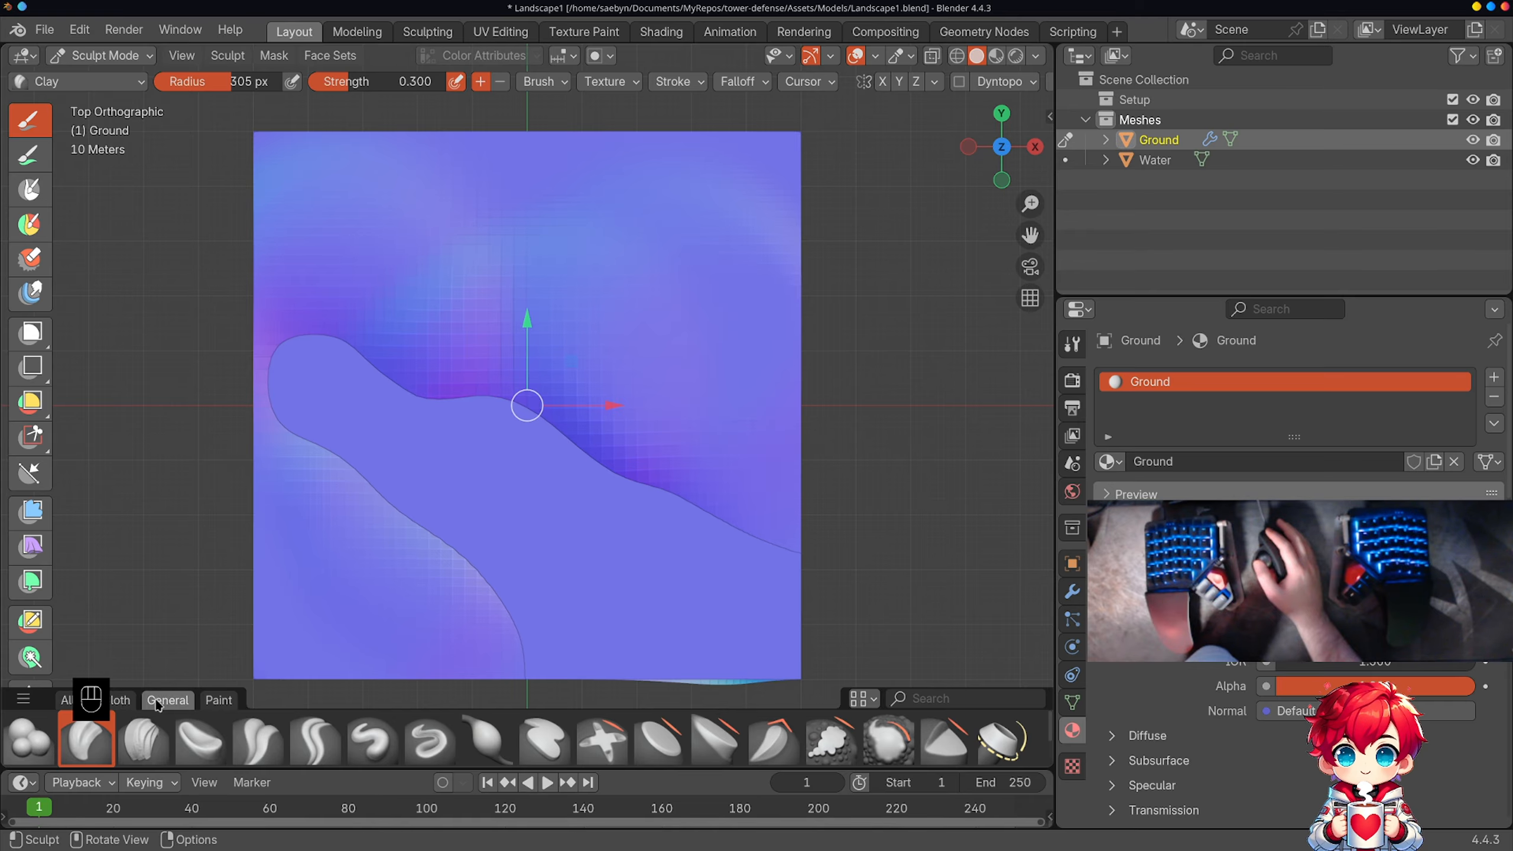
click(242, 741)
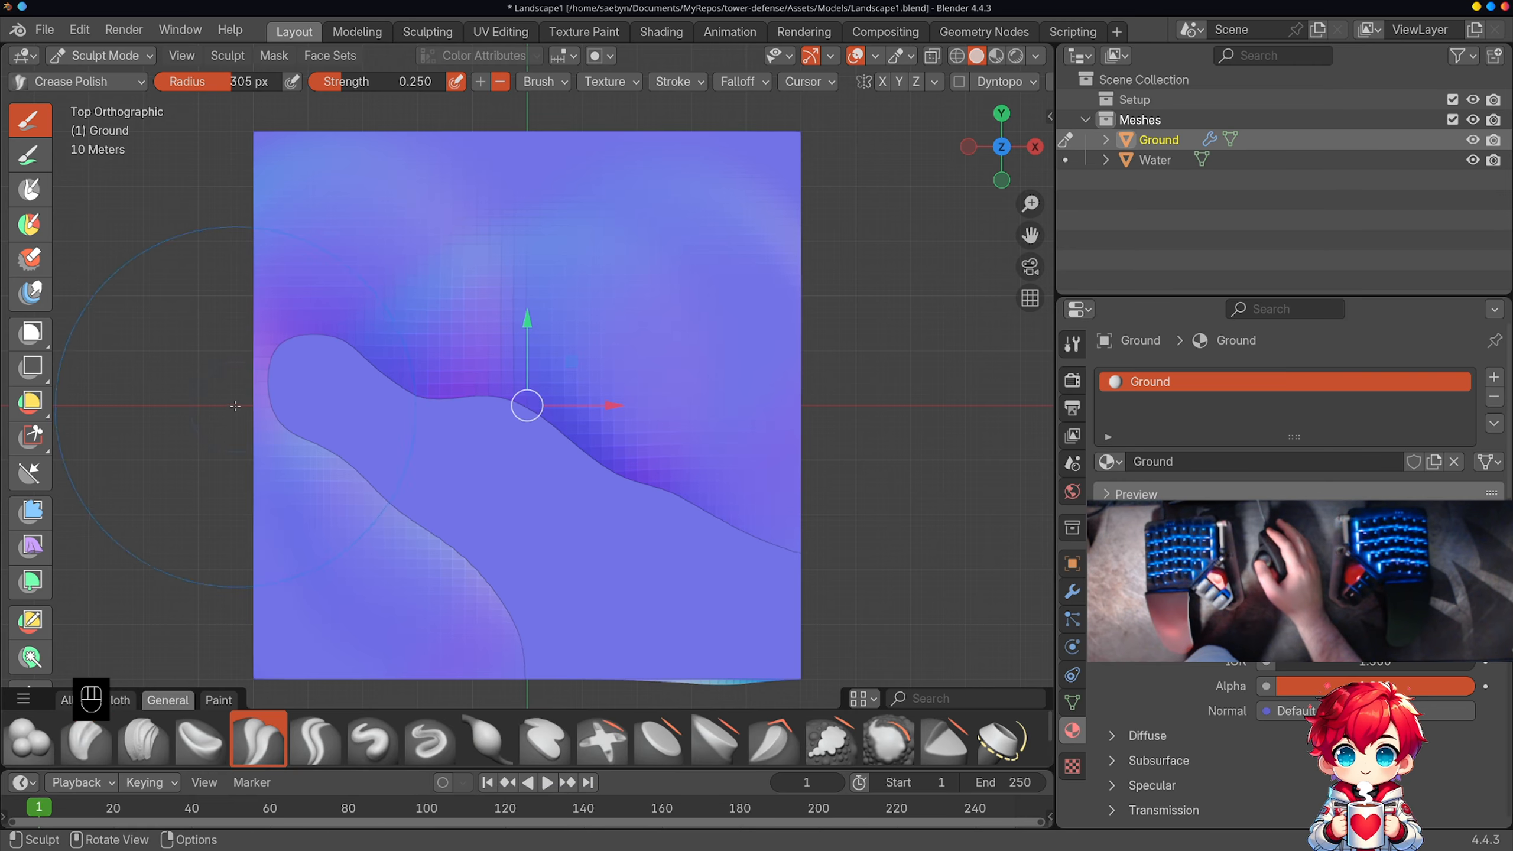
mouse_move(235, 406)
mouse_down()
mouse_move(304, 353)
mouse_move(246, 342)
mouse_up()
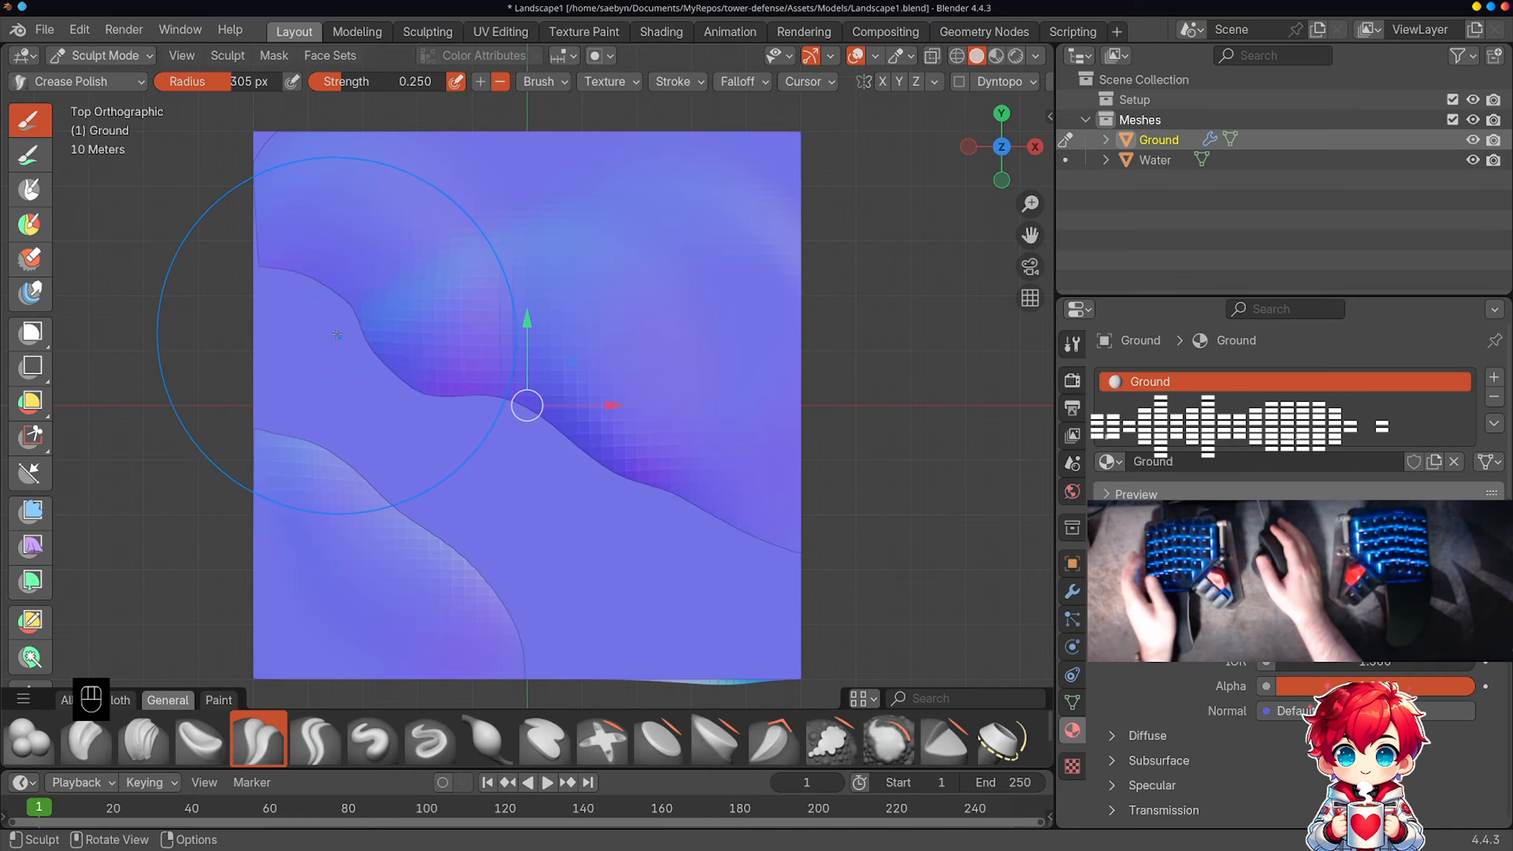
key(ctrl+z)
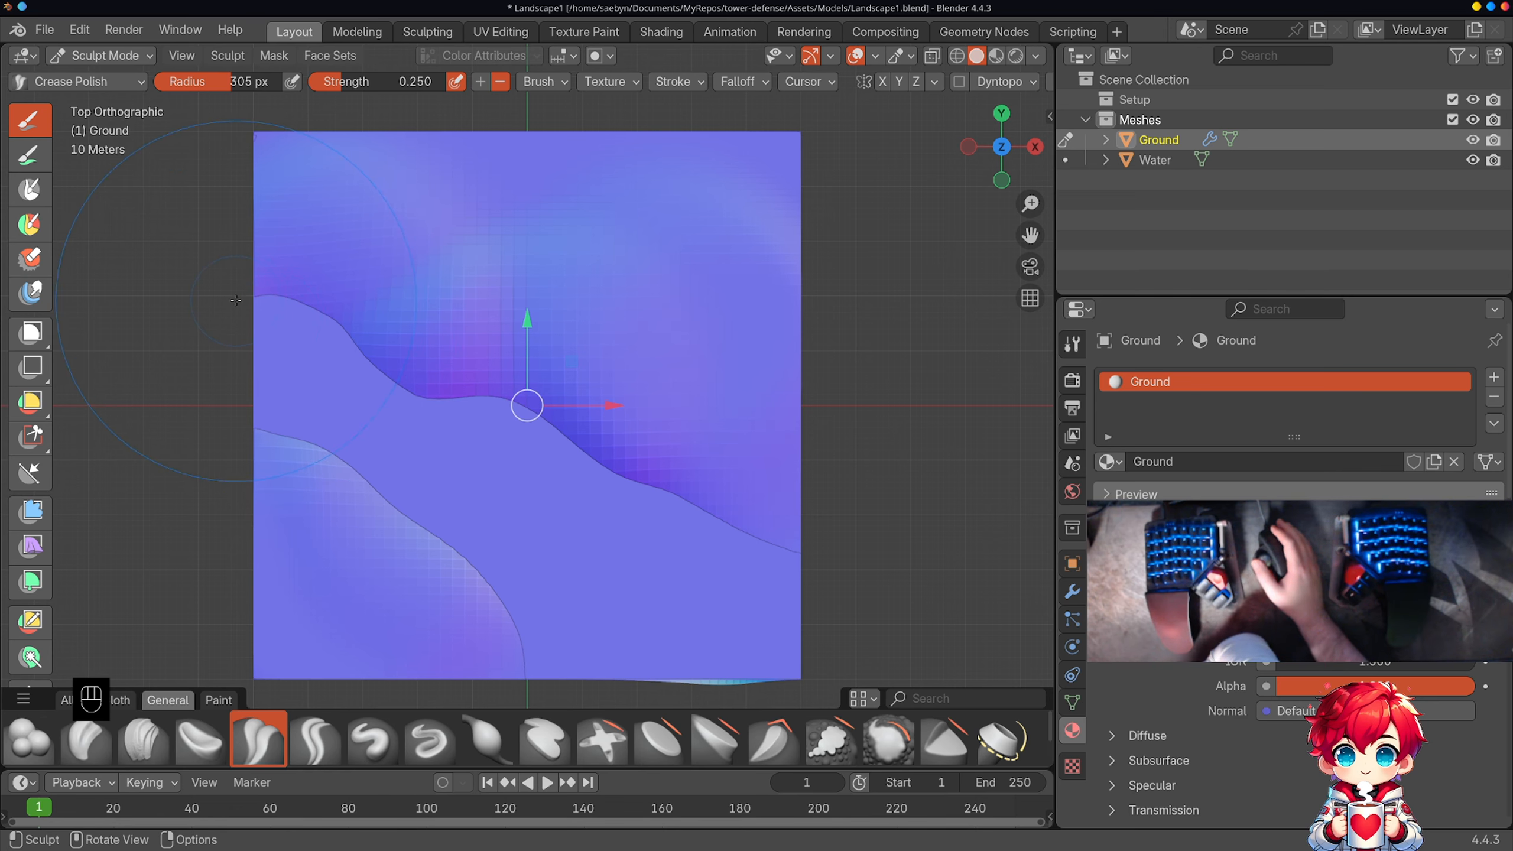
Step: Return to Object Mode and scale the Water plane to about 0.98 so it sits just inside the Ground's edges
key(Tab)
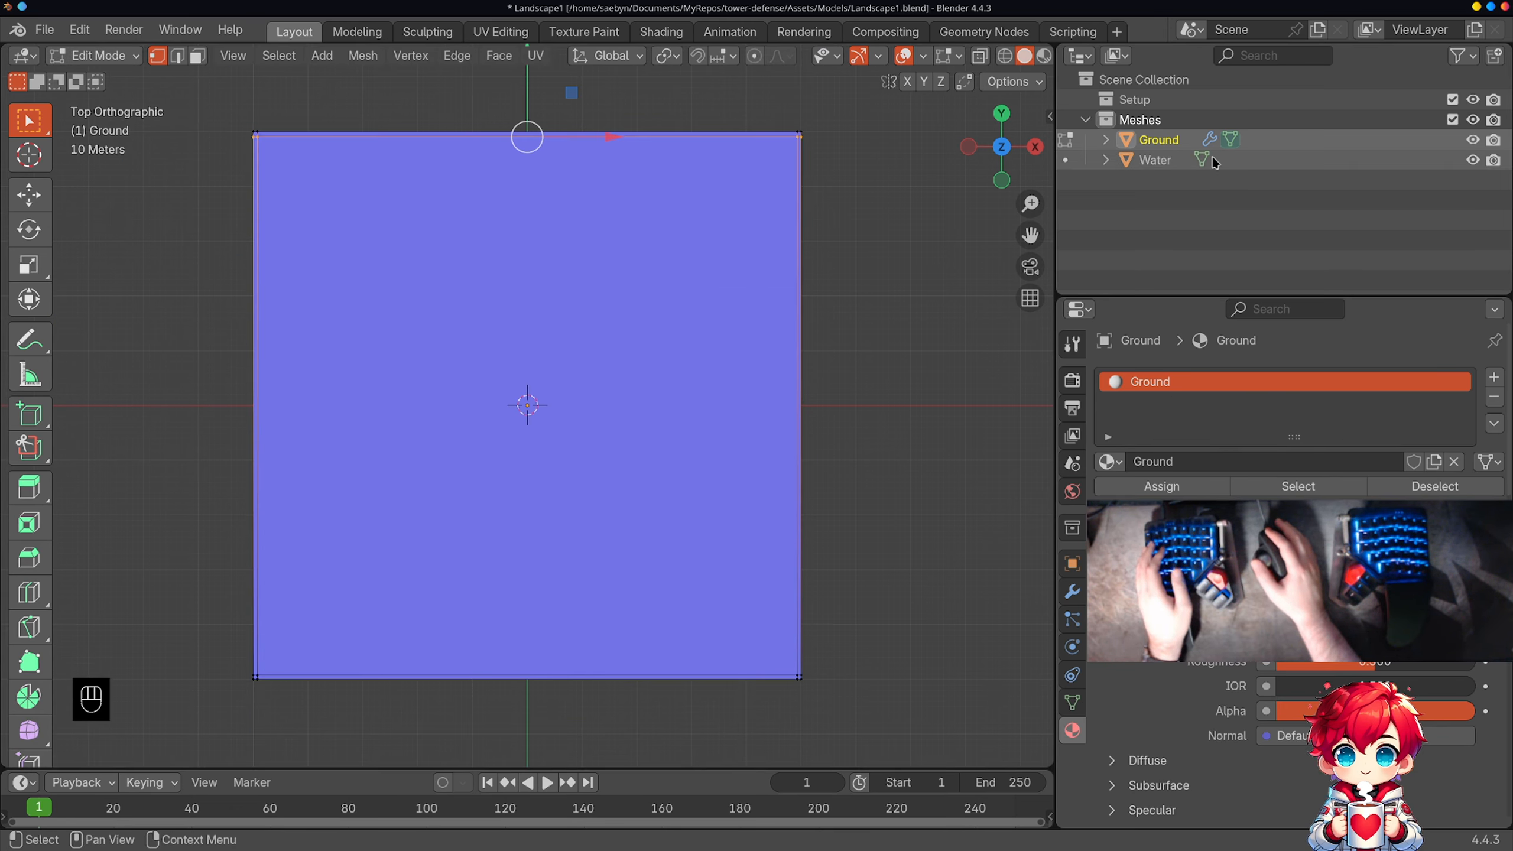
click(1161, 160)
key(r)
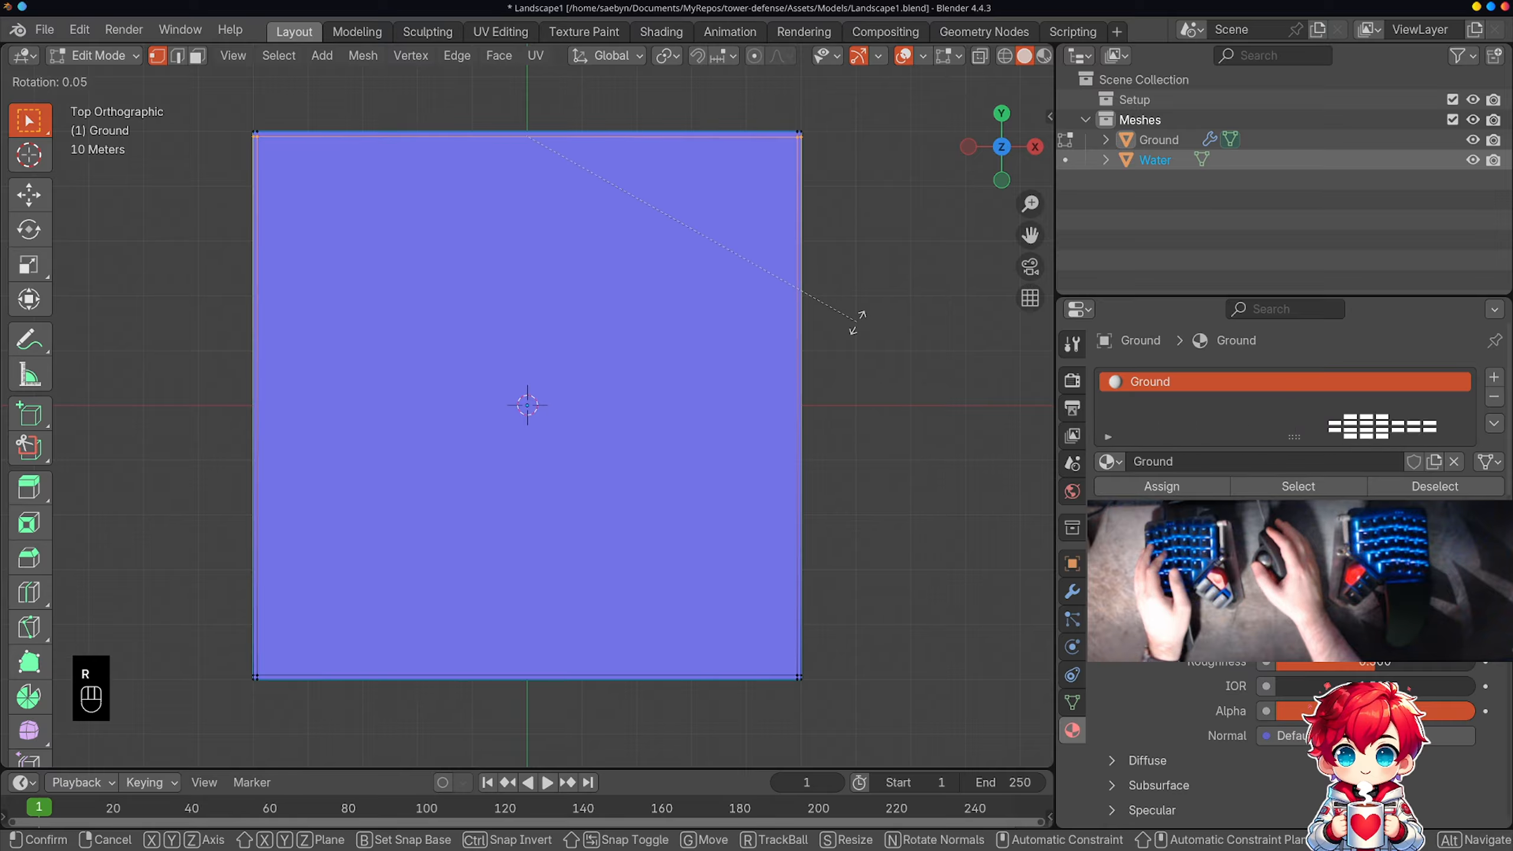
right_click(887, 356)
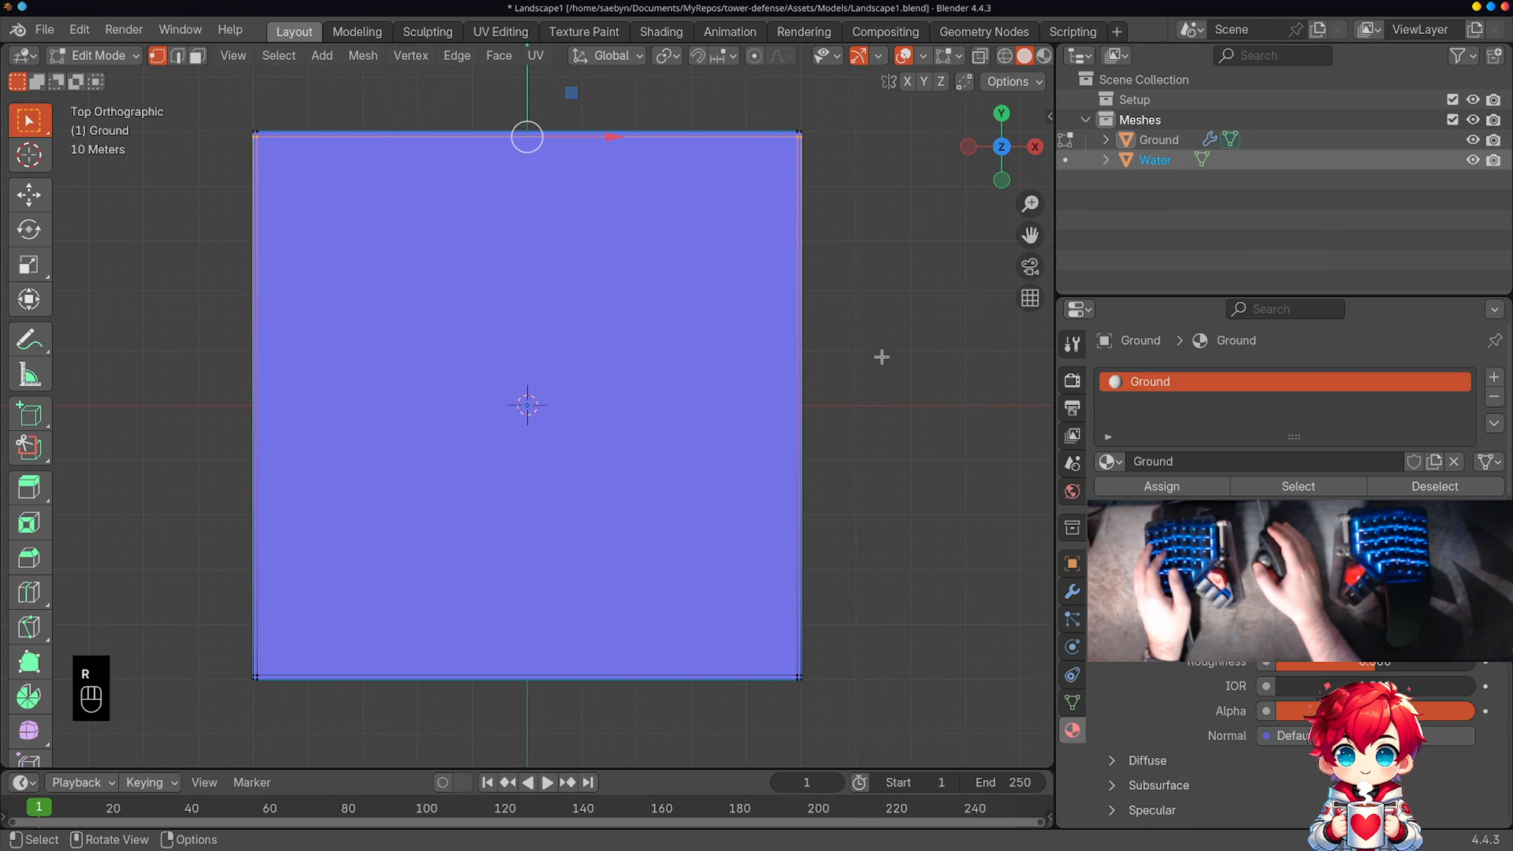
click(98, 55)
click(107, 76)
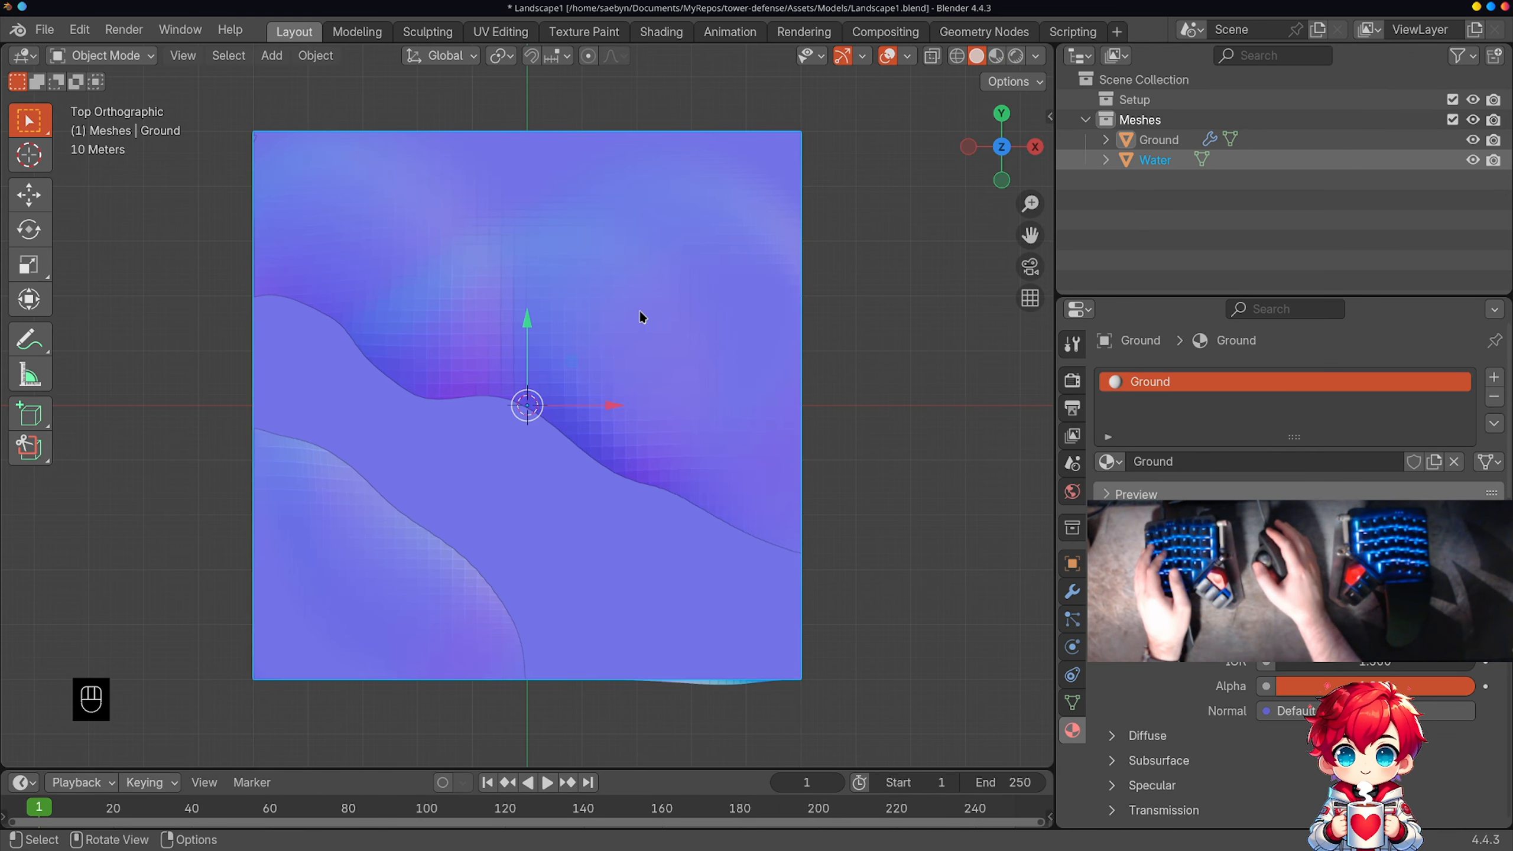
key(s)
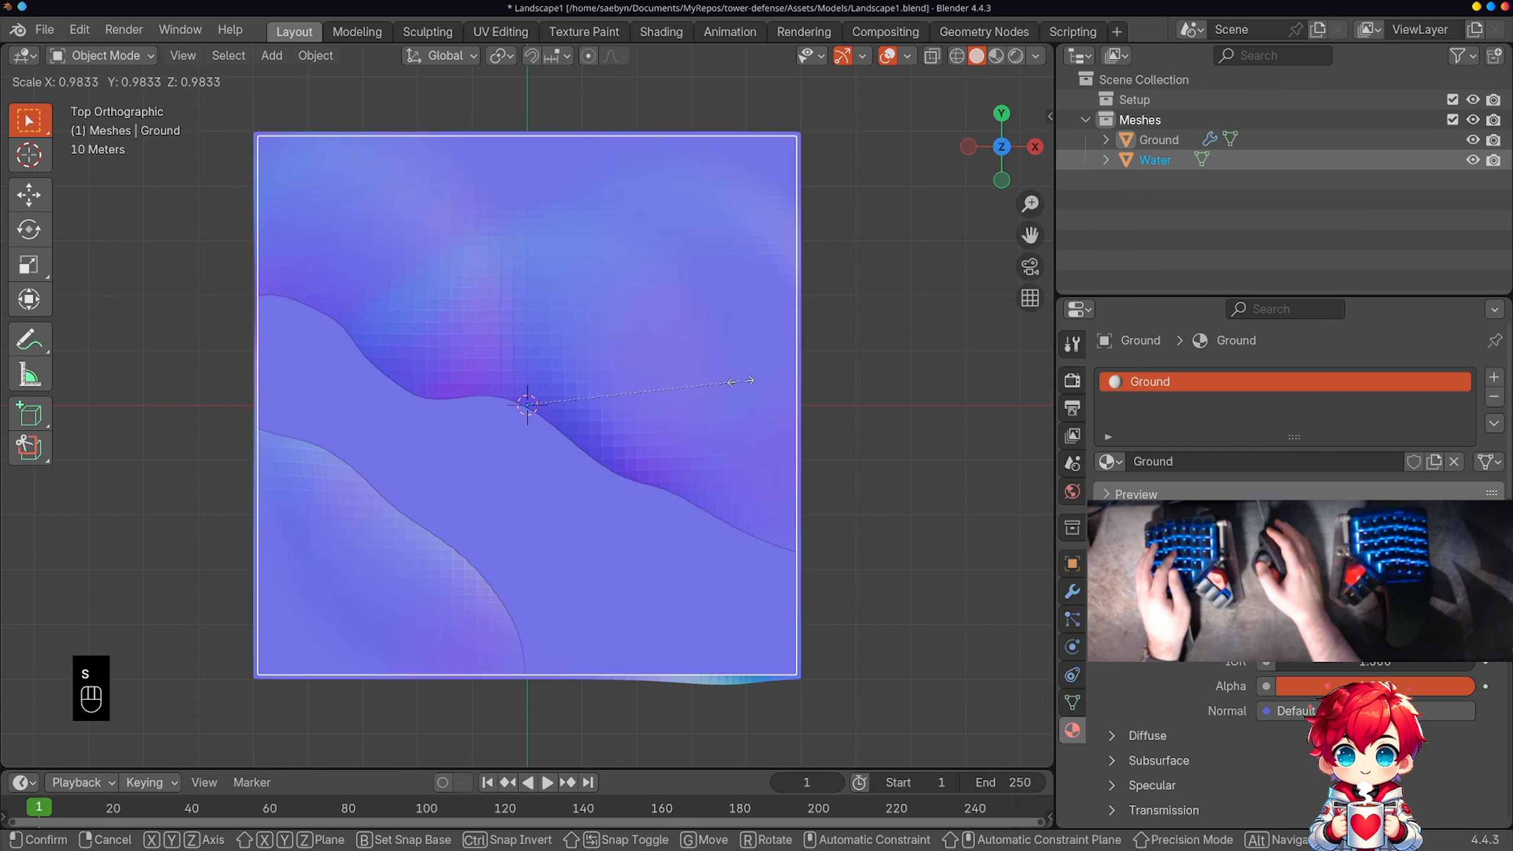
right_click(741, 381)
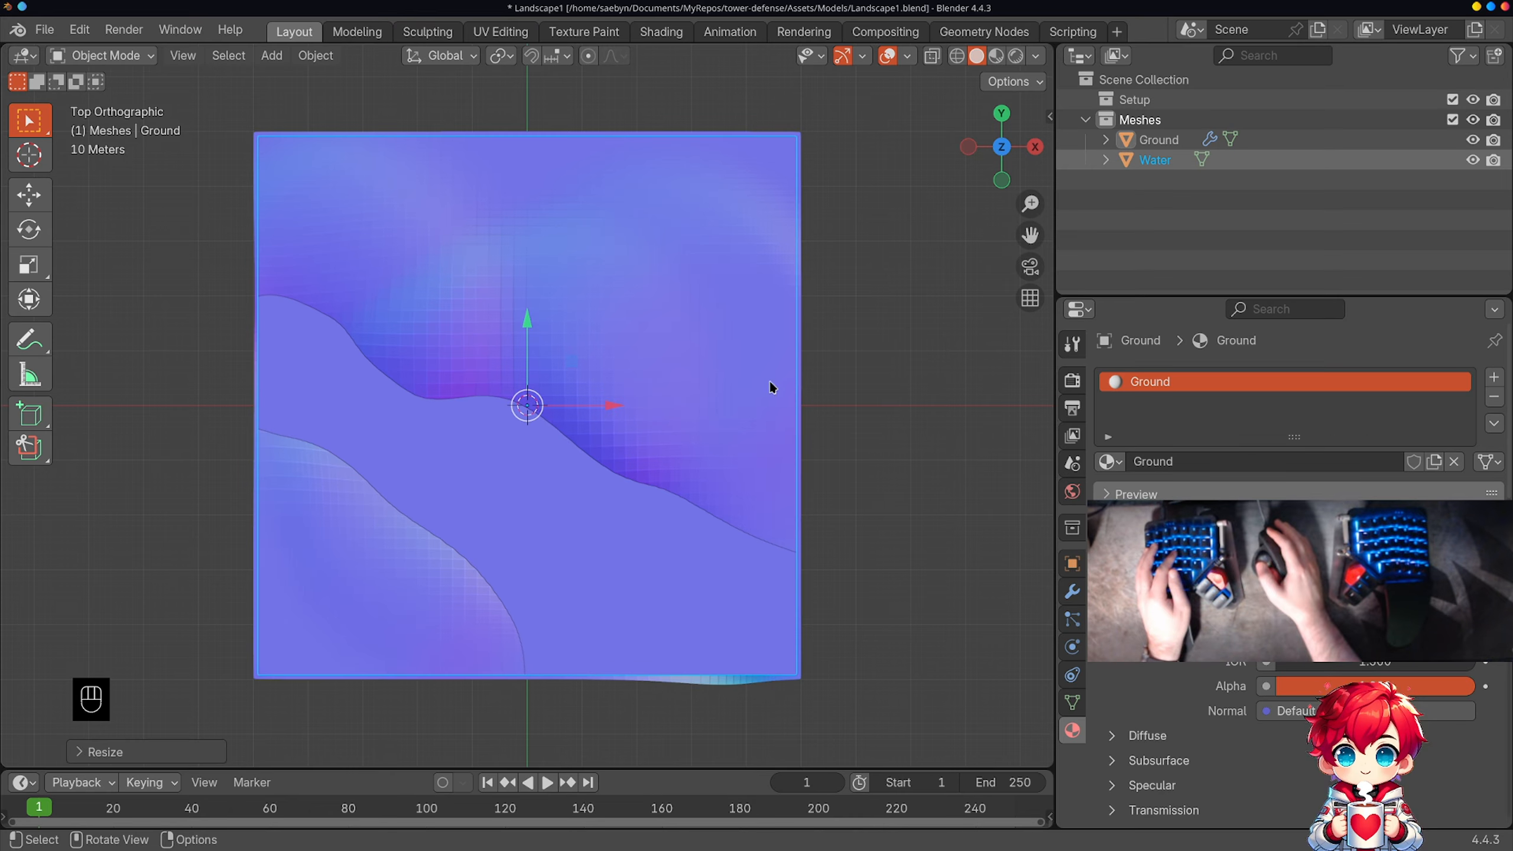
click(904, 397)
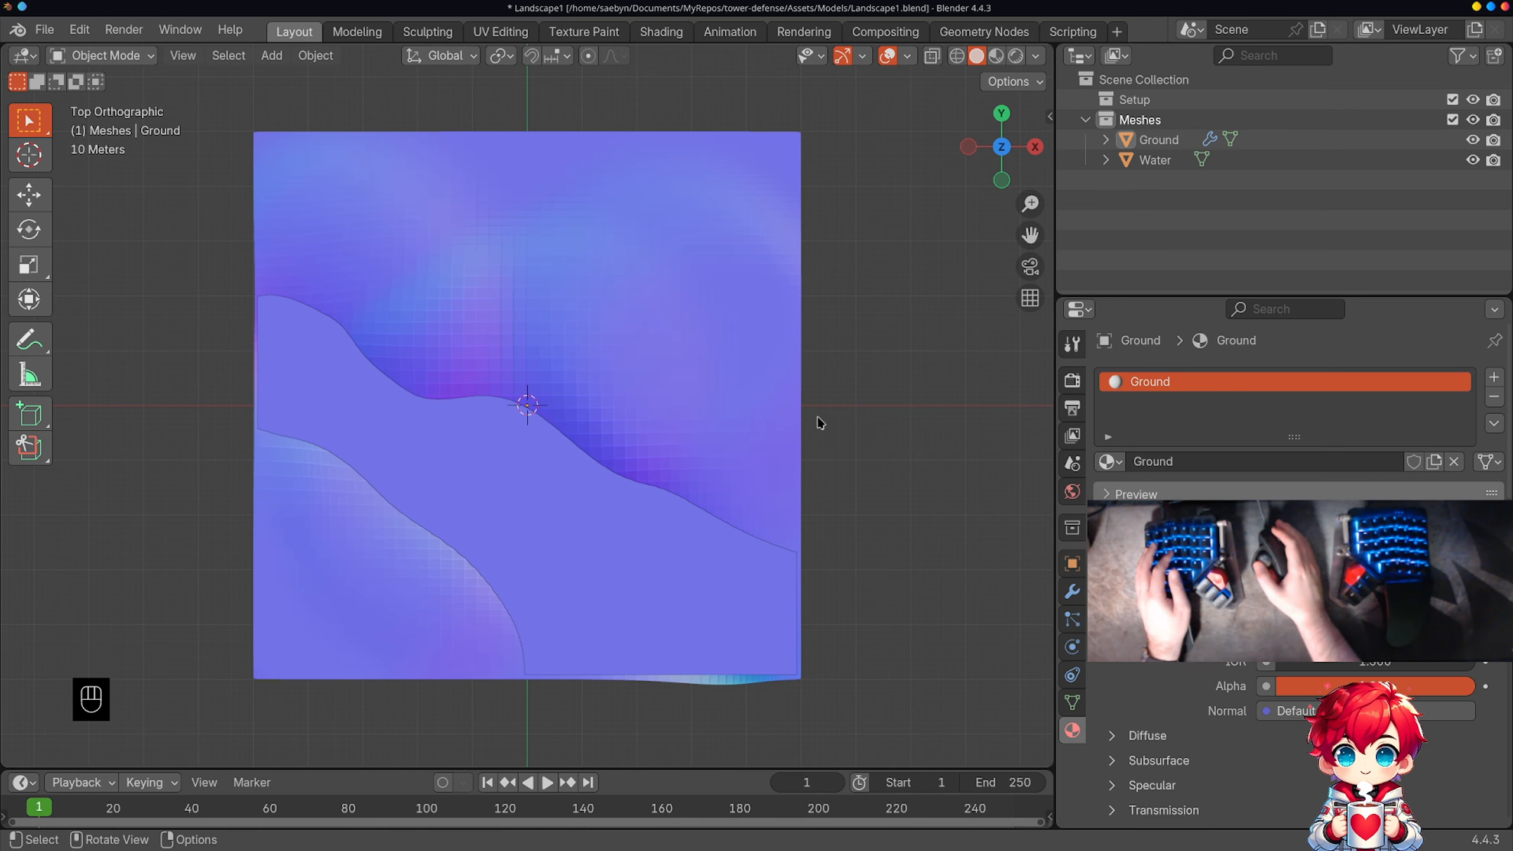
Step: Color the Ground material green and the Water material blue, and display the landscape in Material Preview shading
middle_drag(820, 422, 835, 345)
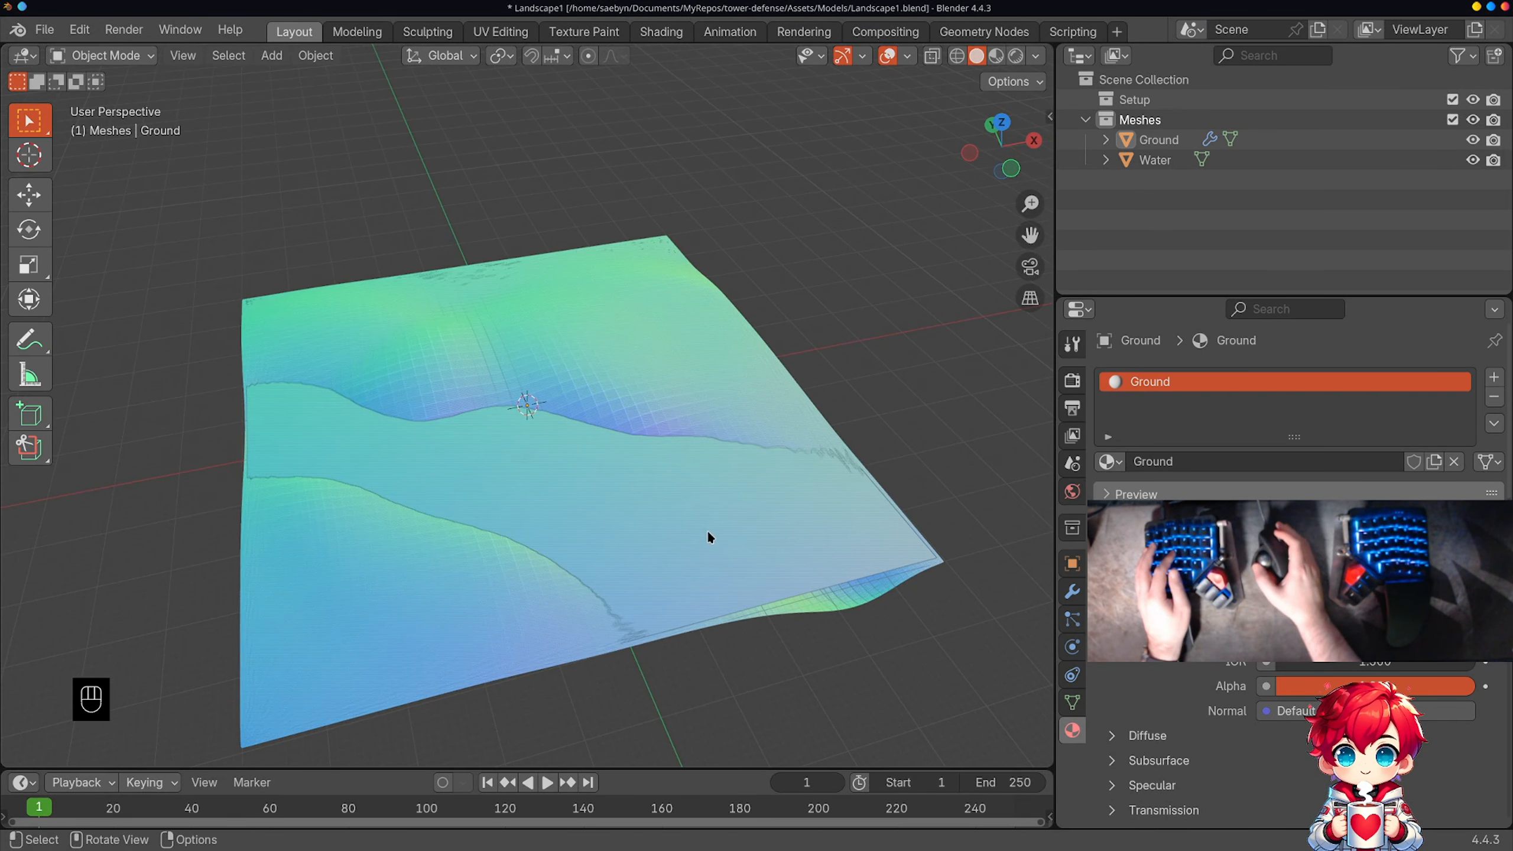
middle_drag(709, 536, 666, 584)
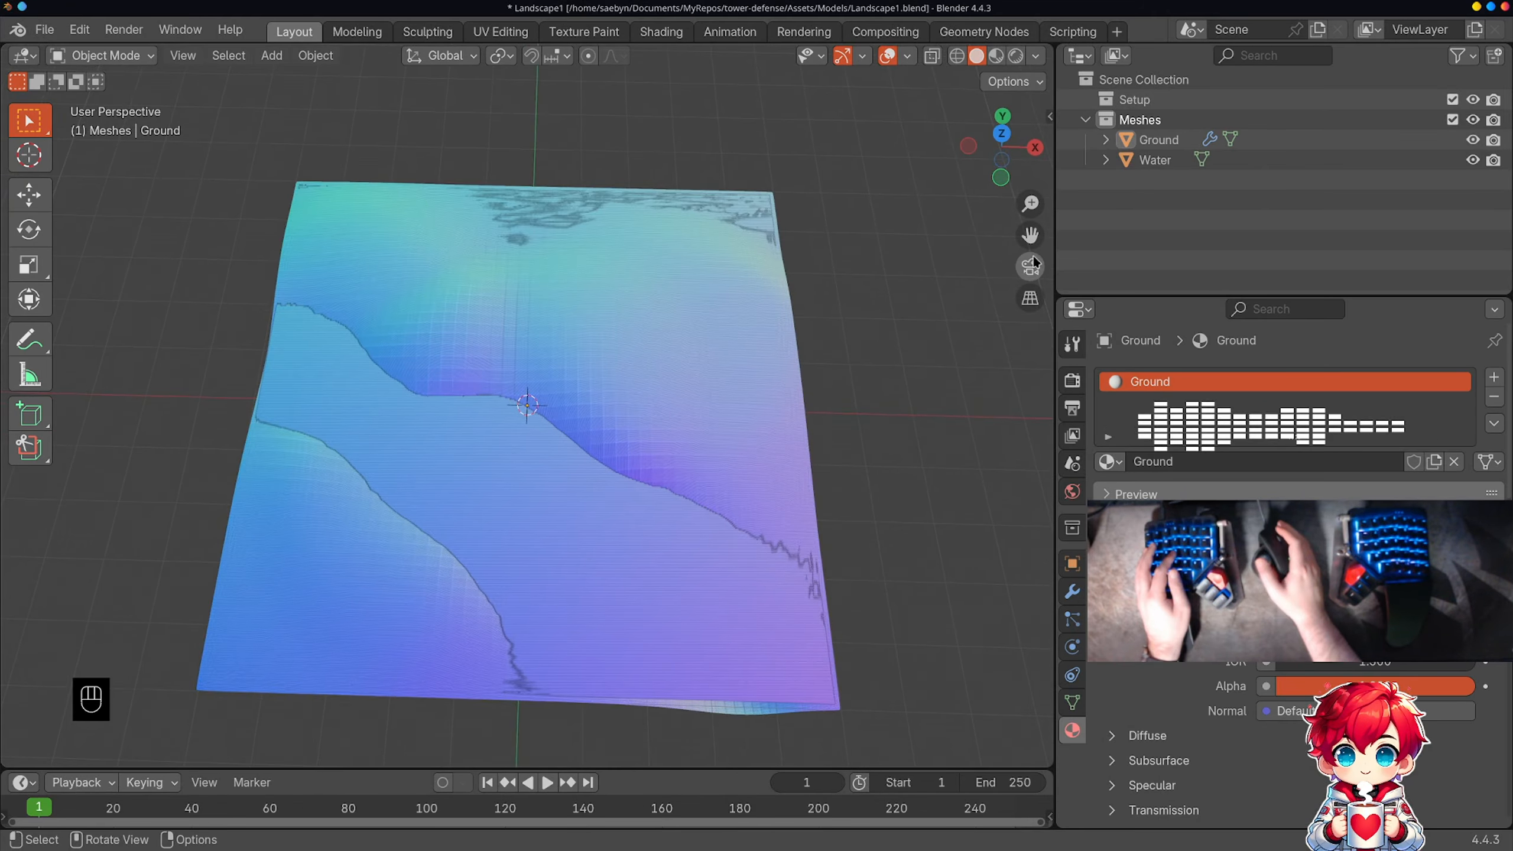
key(KP_7)
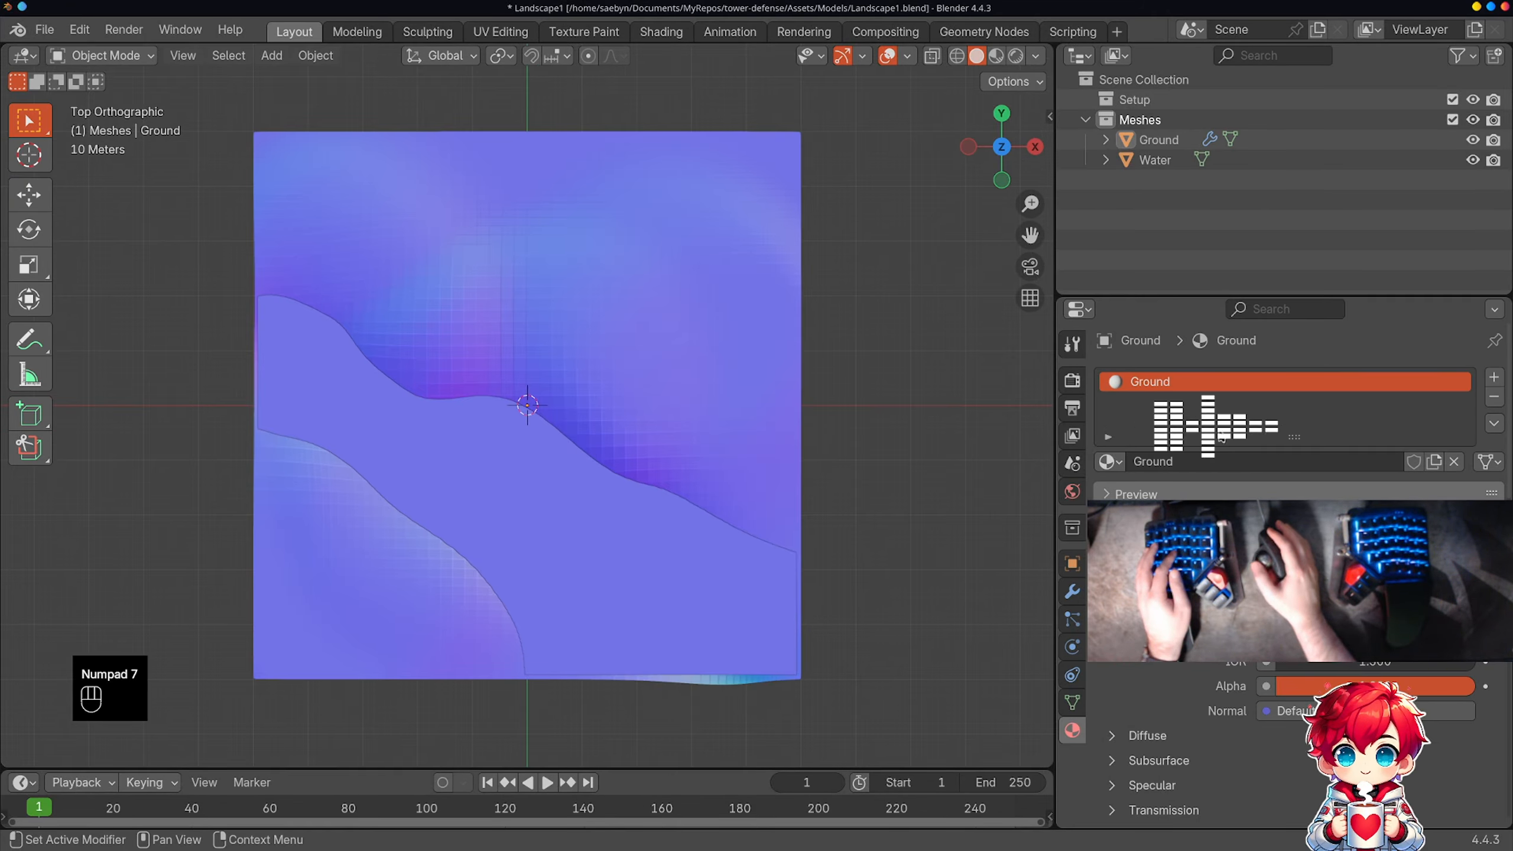
click(1370, 586)
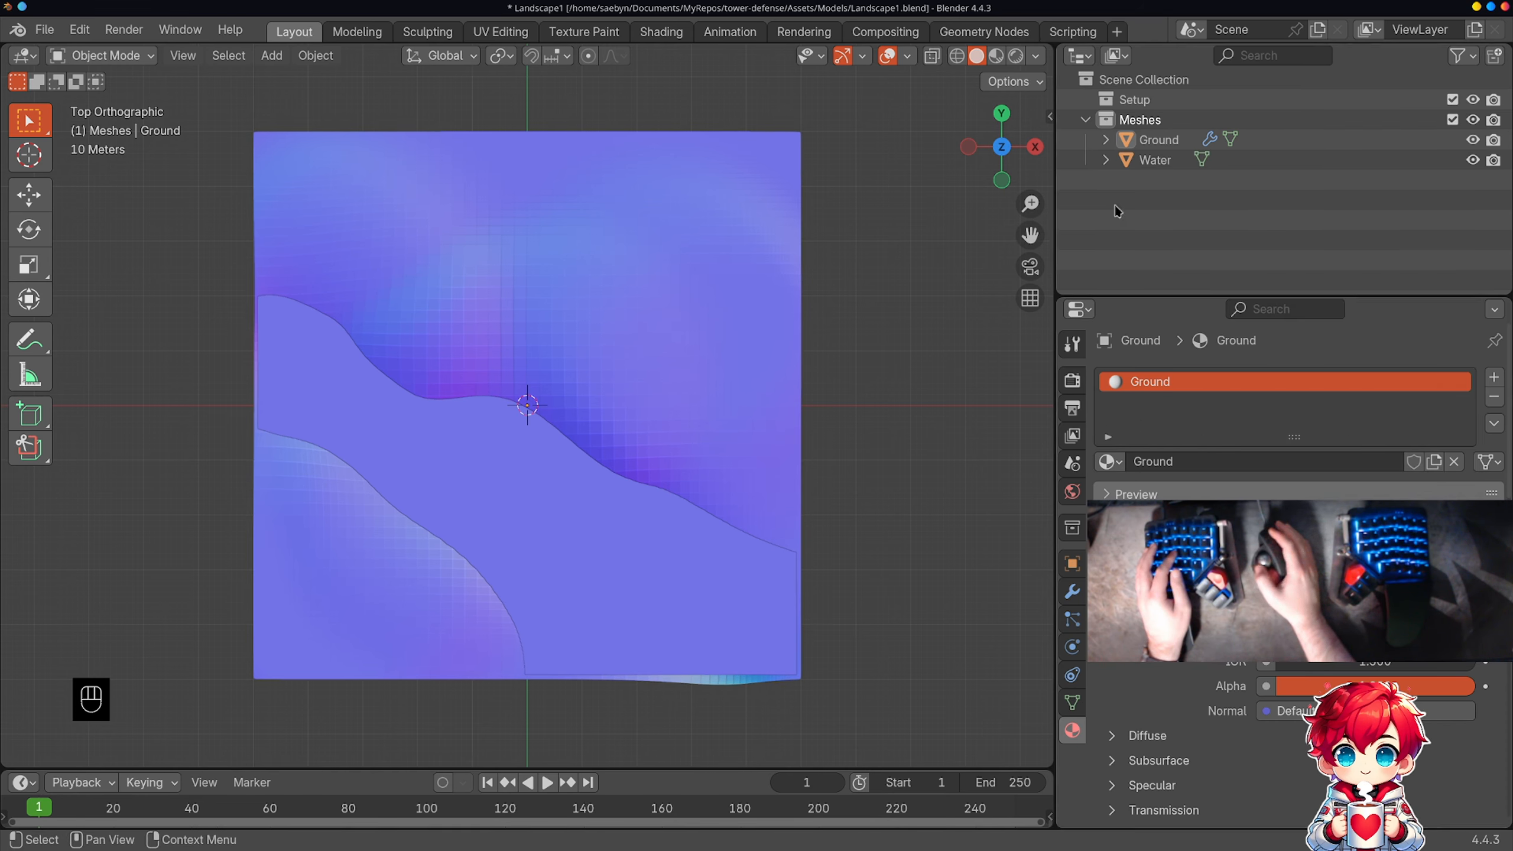
click(1225, 161)
click(1347, 586)
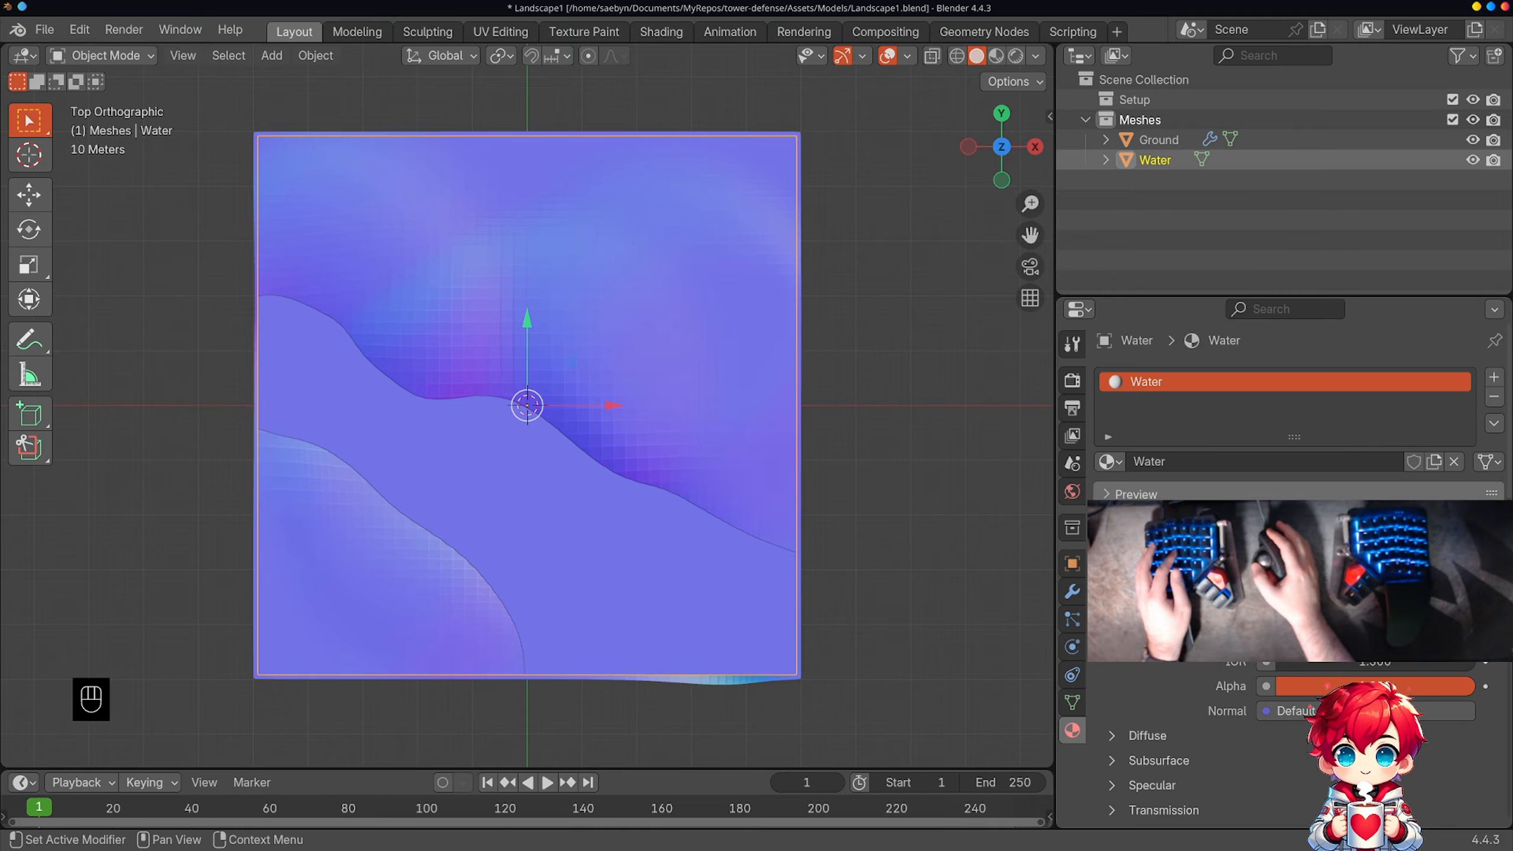
click(996, 56)
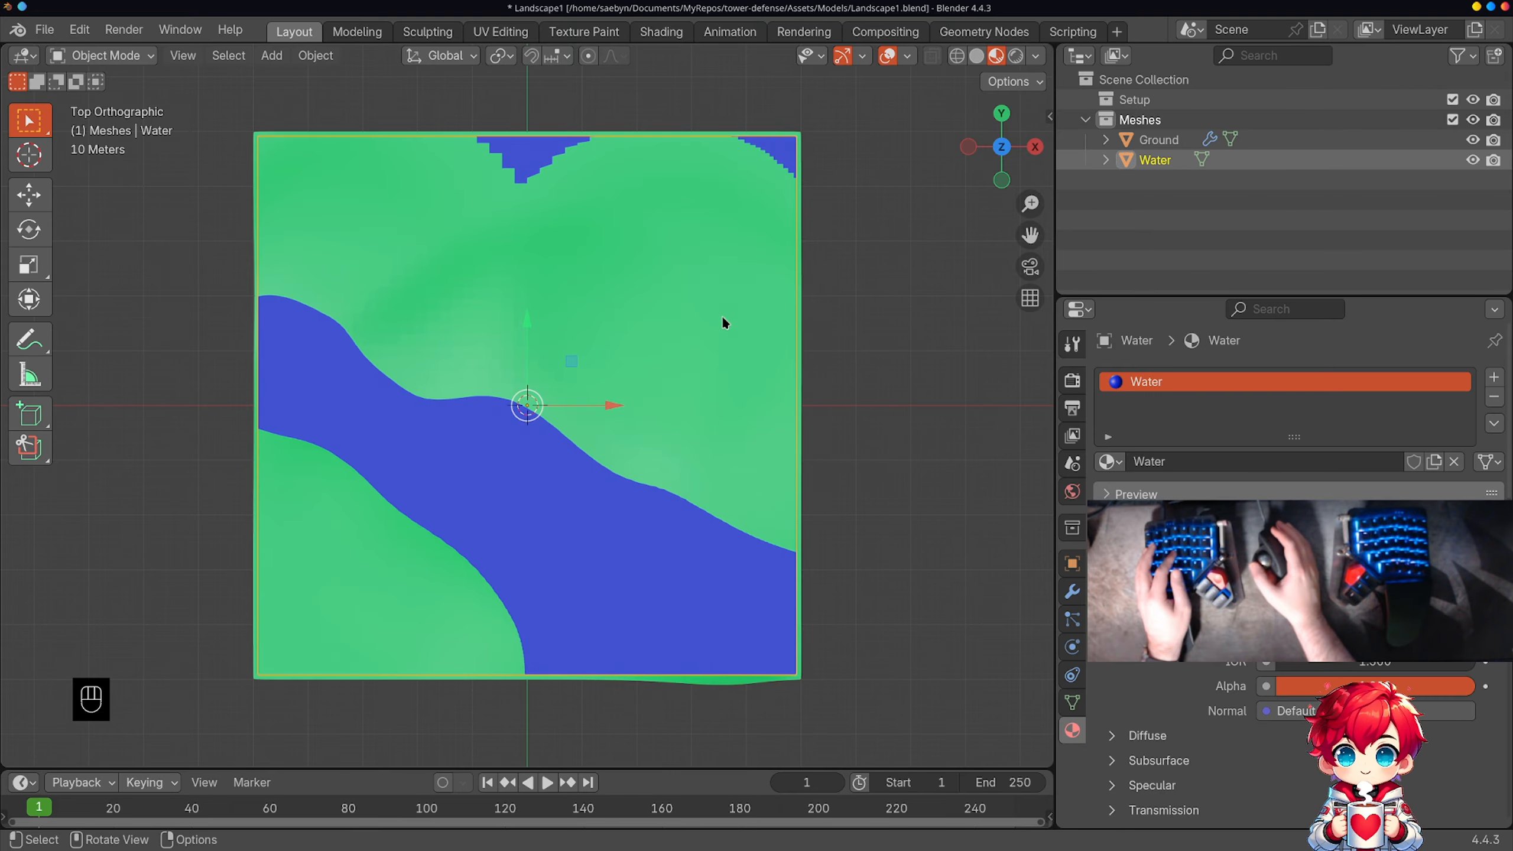
Step: Sculpt the Ground with the Blob brush to raise the low spots along its northern edge above the water
click(1266, 139)
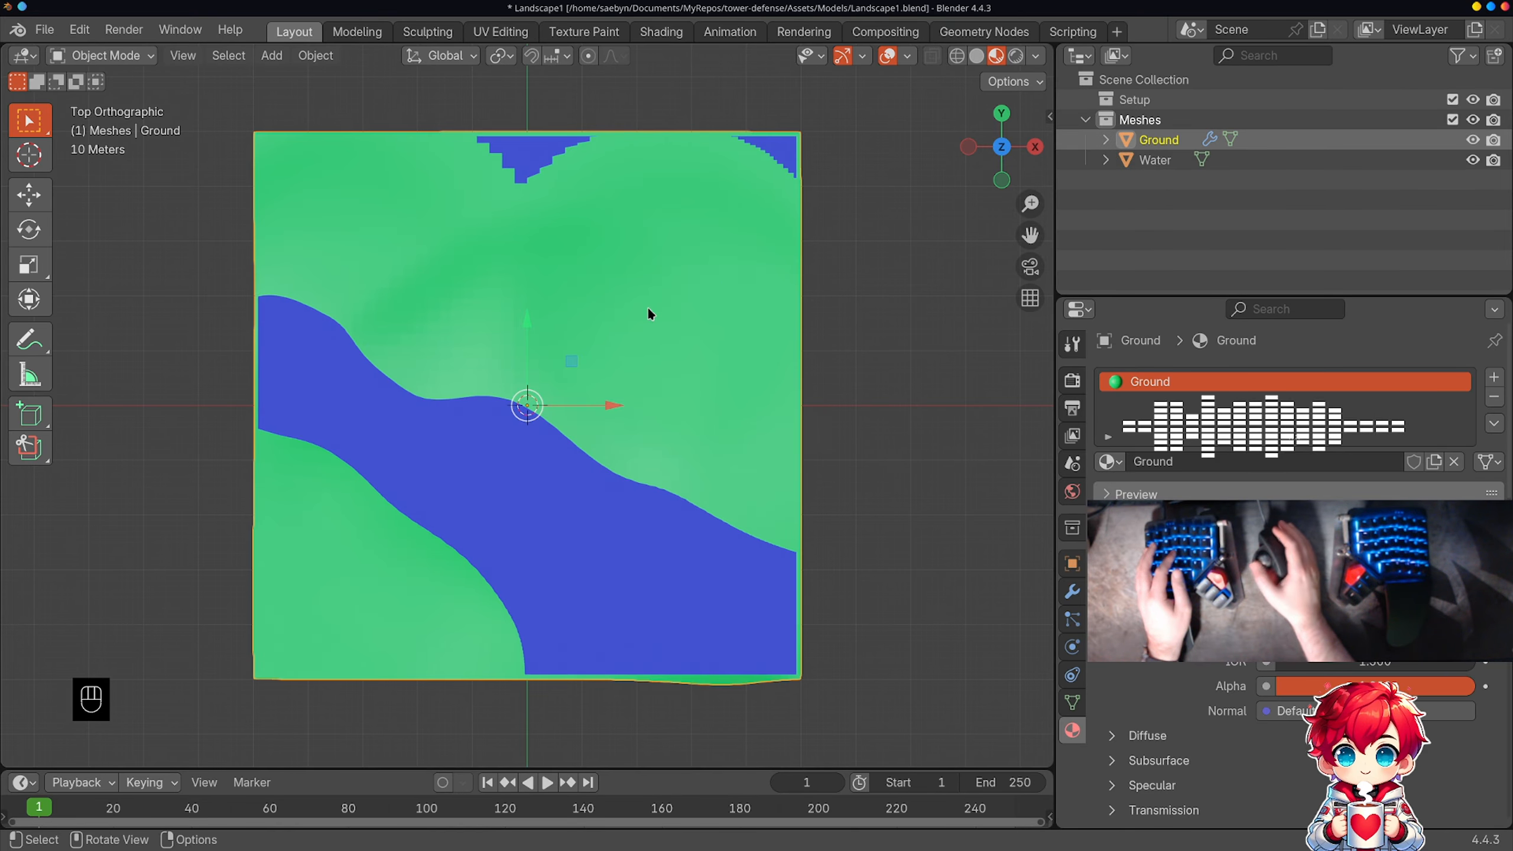
click(95, 57)
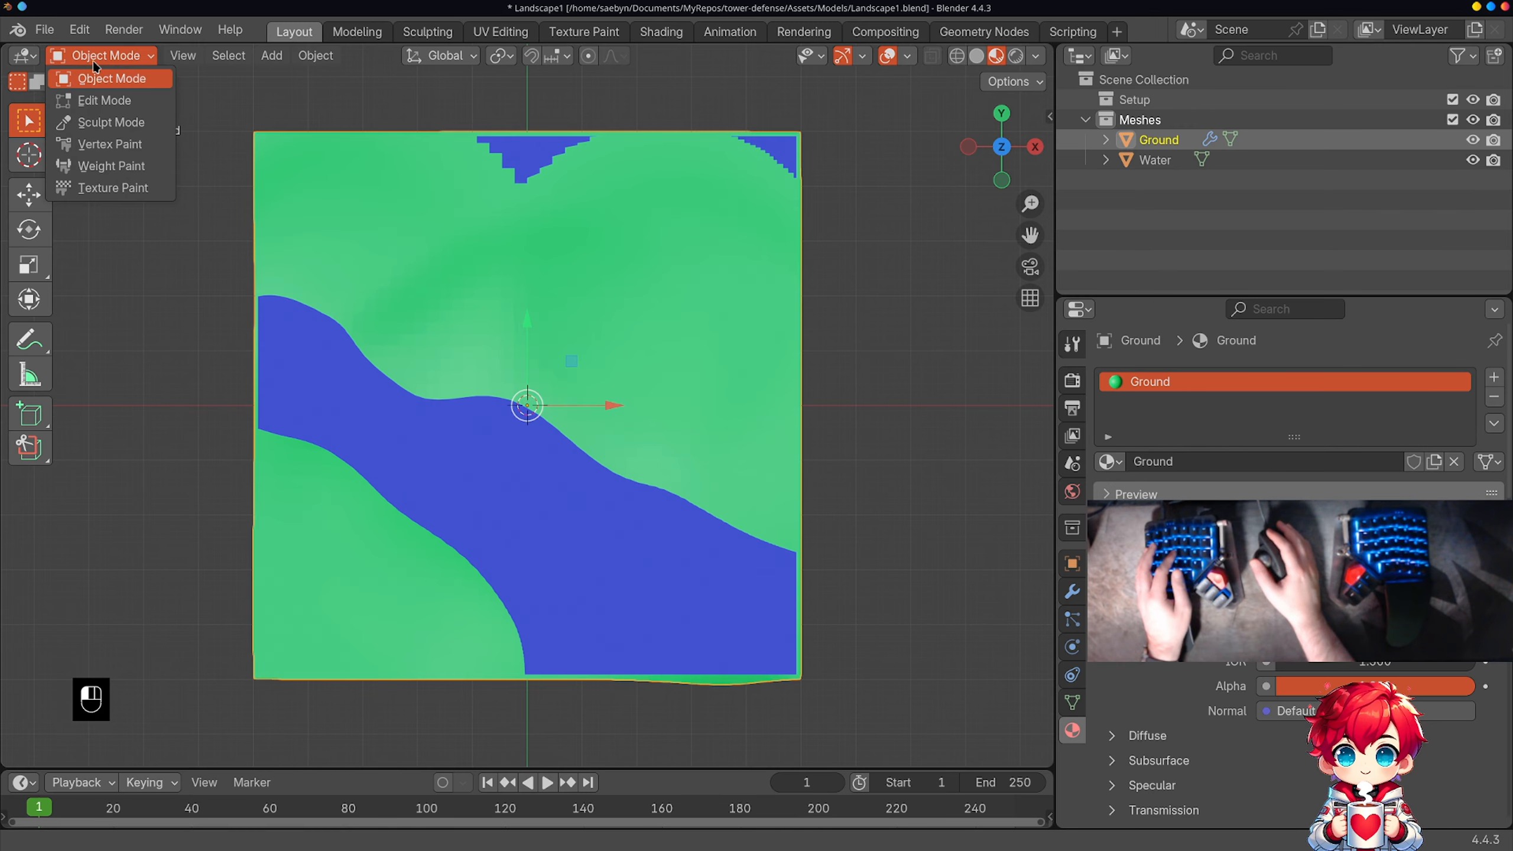
click(109, 123)
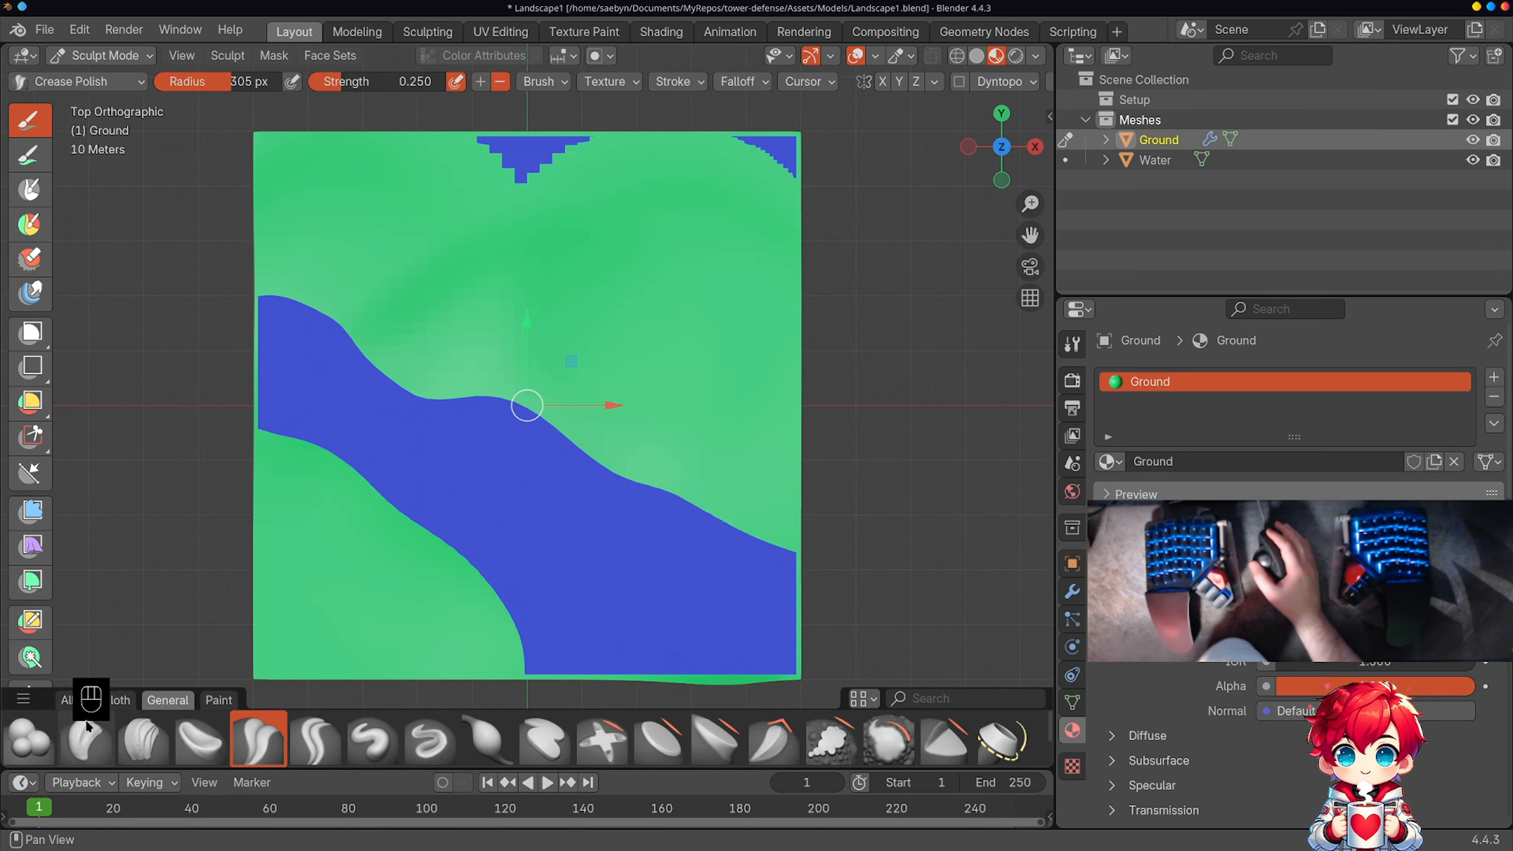
click(515, 155)
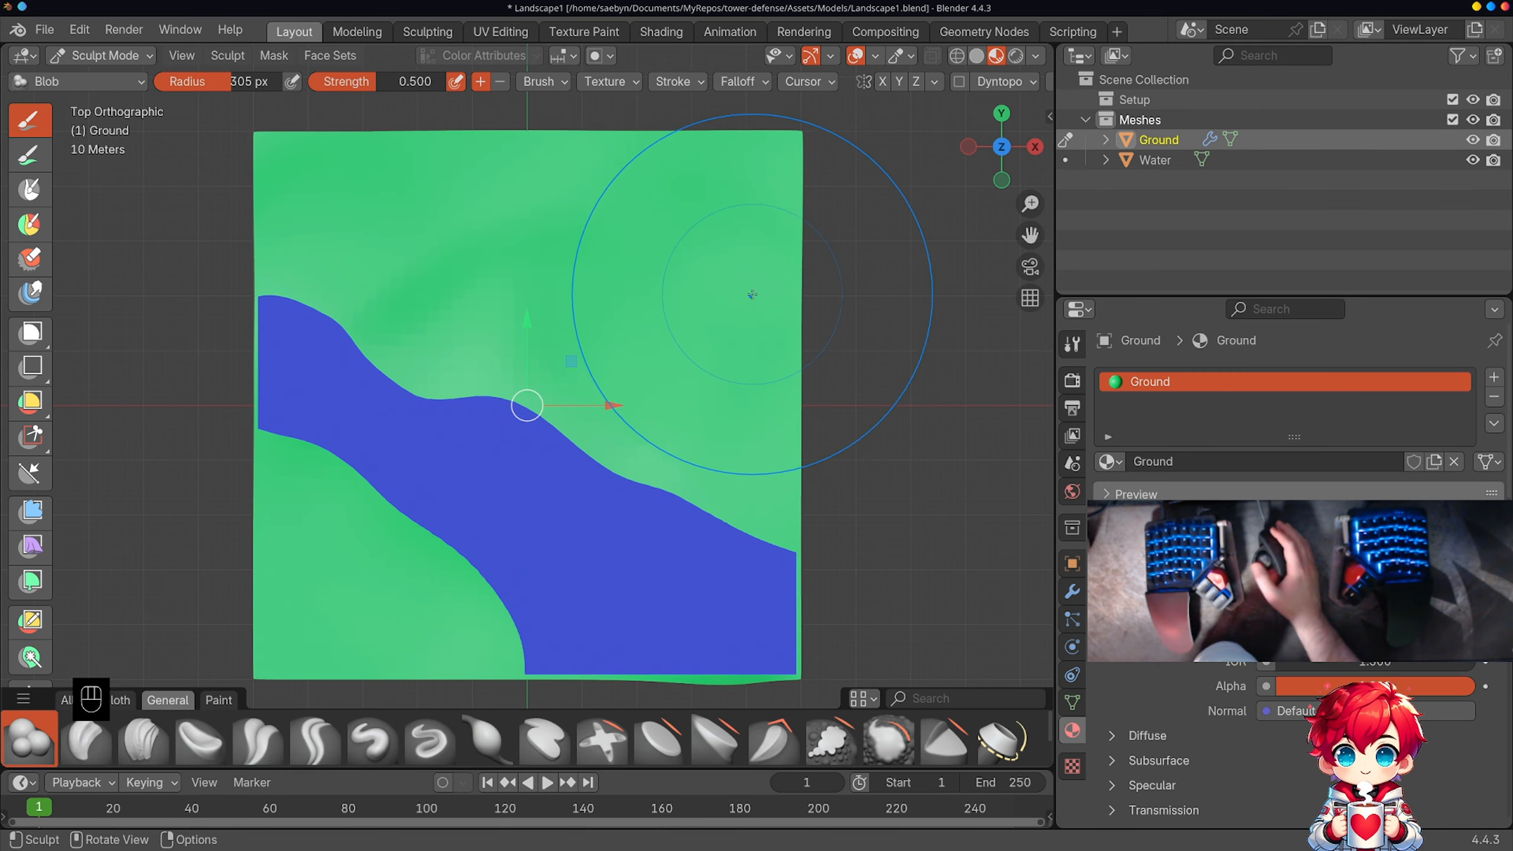
mouse_move(748, 289)
middle_down()
mouse_move(831, 328)
mouse_move(858, 227)
mouse_move(858, 311)
mouse_move(770, 327)
middle_up()
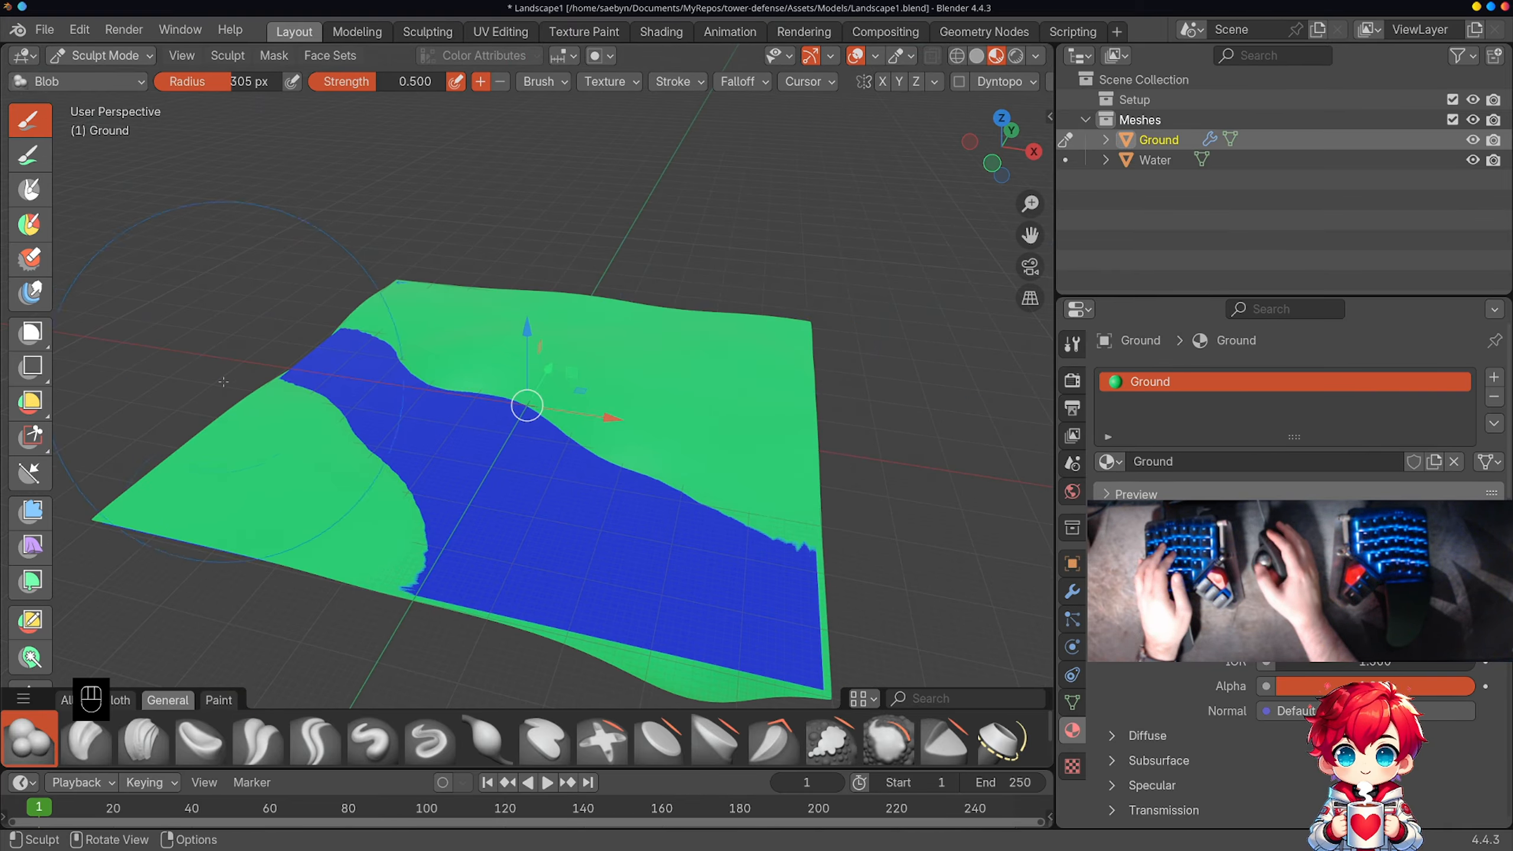
Step: Return to Object Mode, lower the Water plane slightly along Z, and check the shoreline from several angles
key(Tab)
click(108, 56)
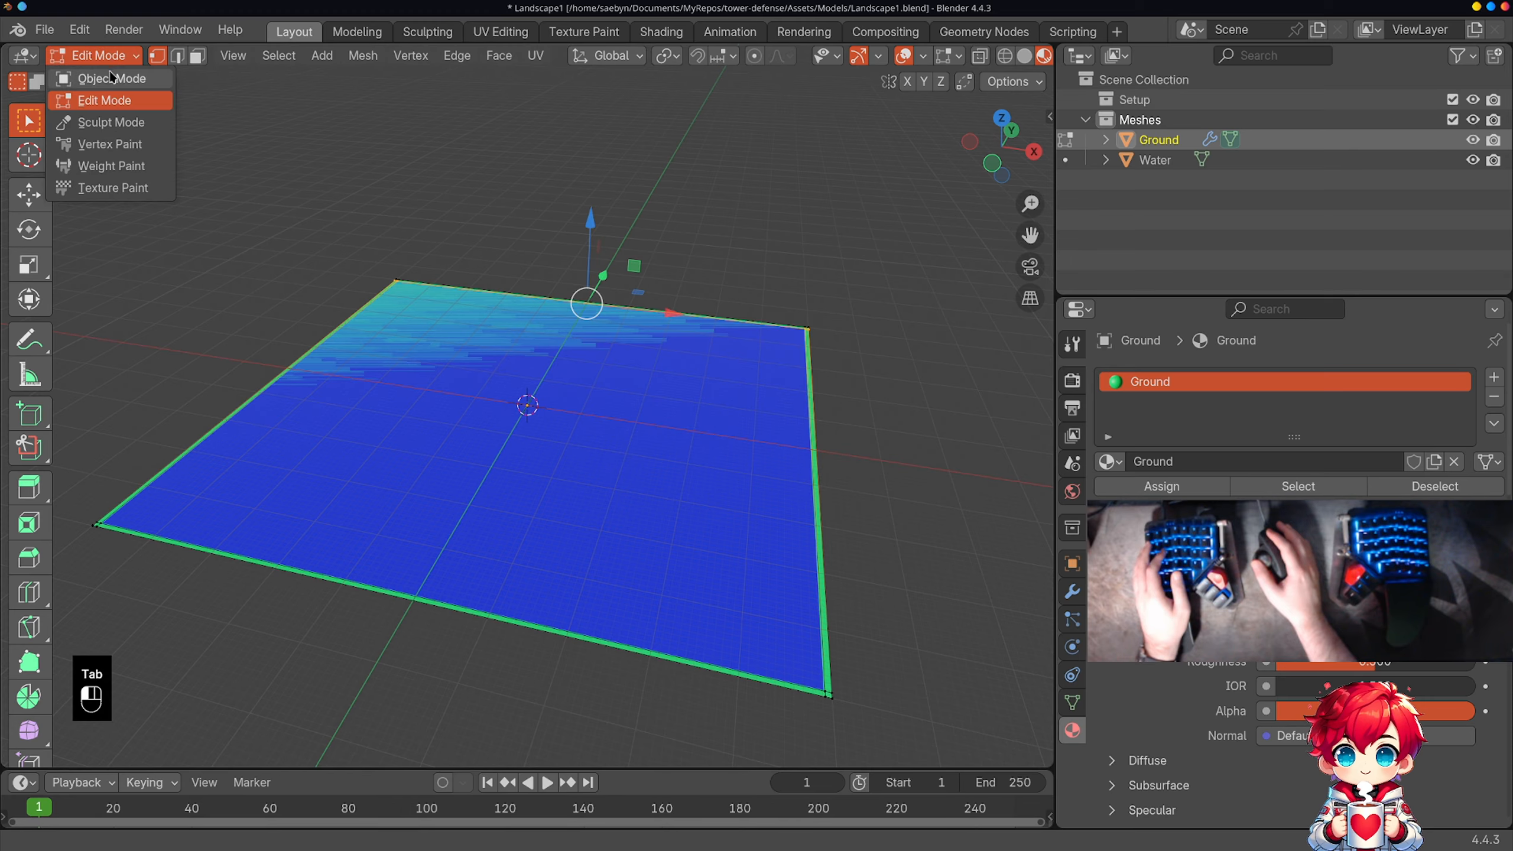
click(112, 78)
middle_drag(353, 210, 537, 191)
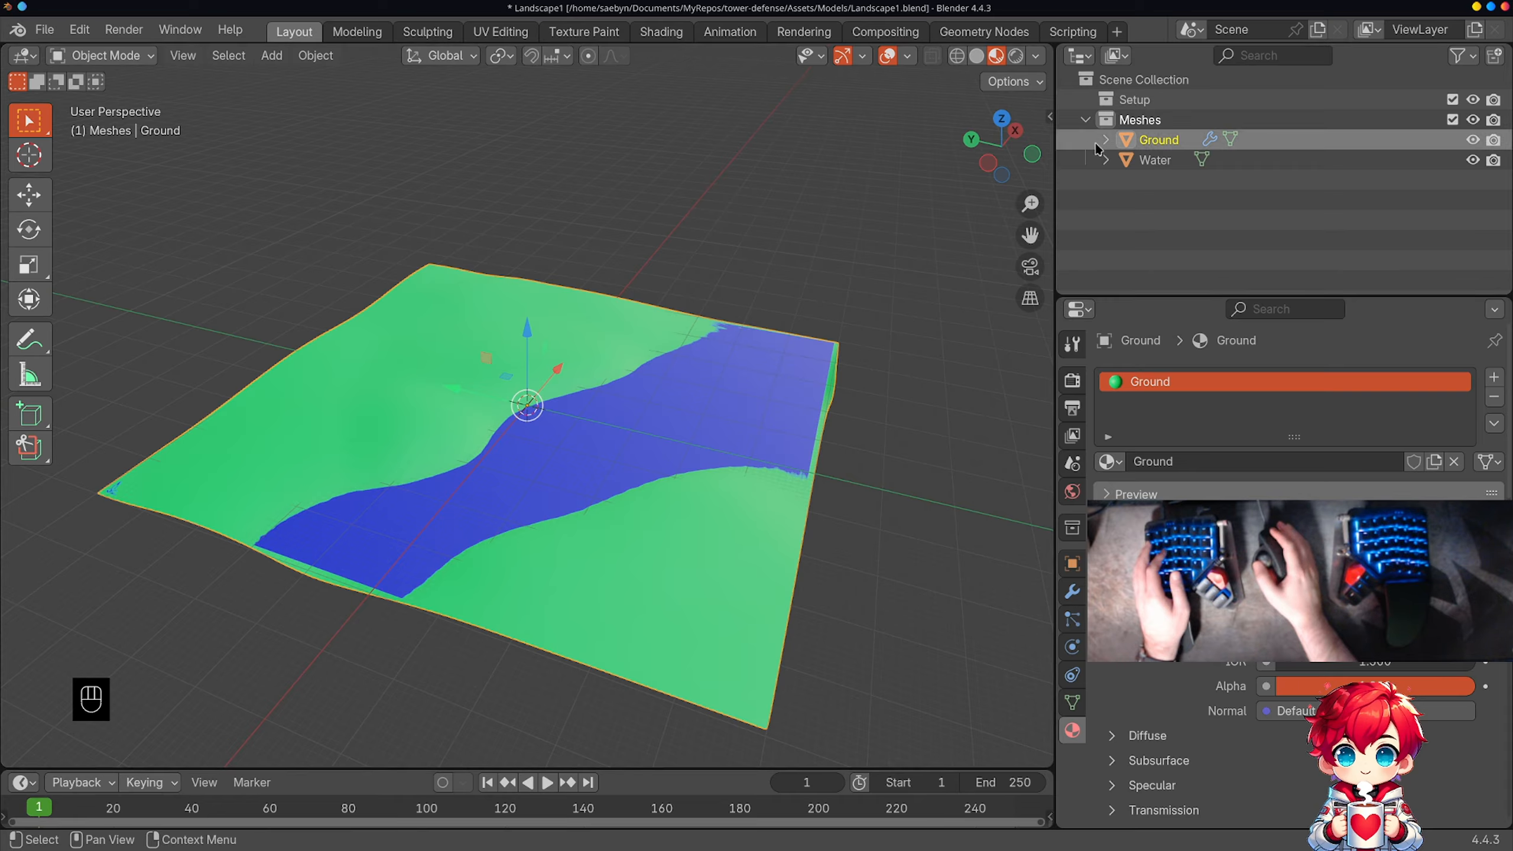
click(1210, 164)
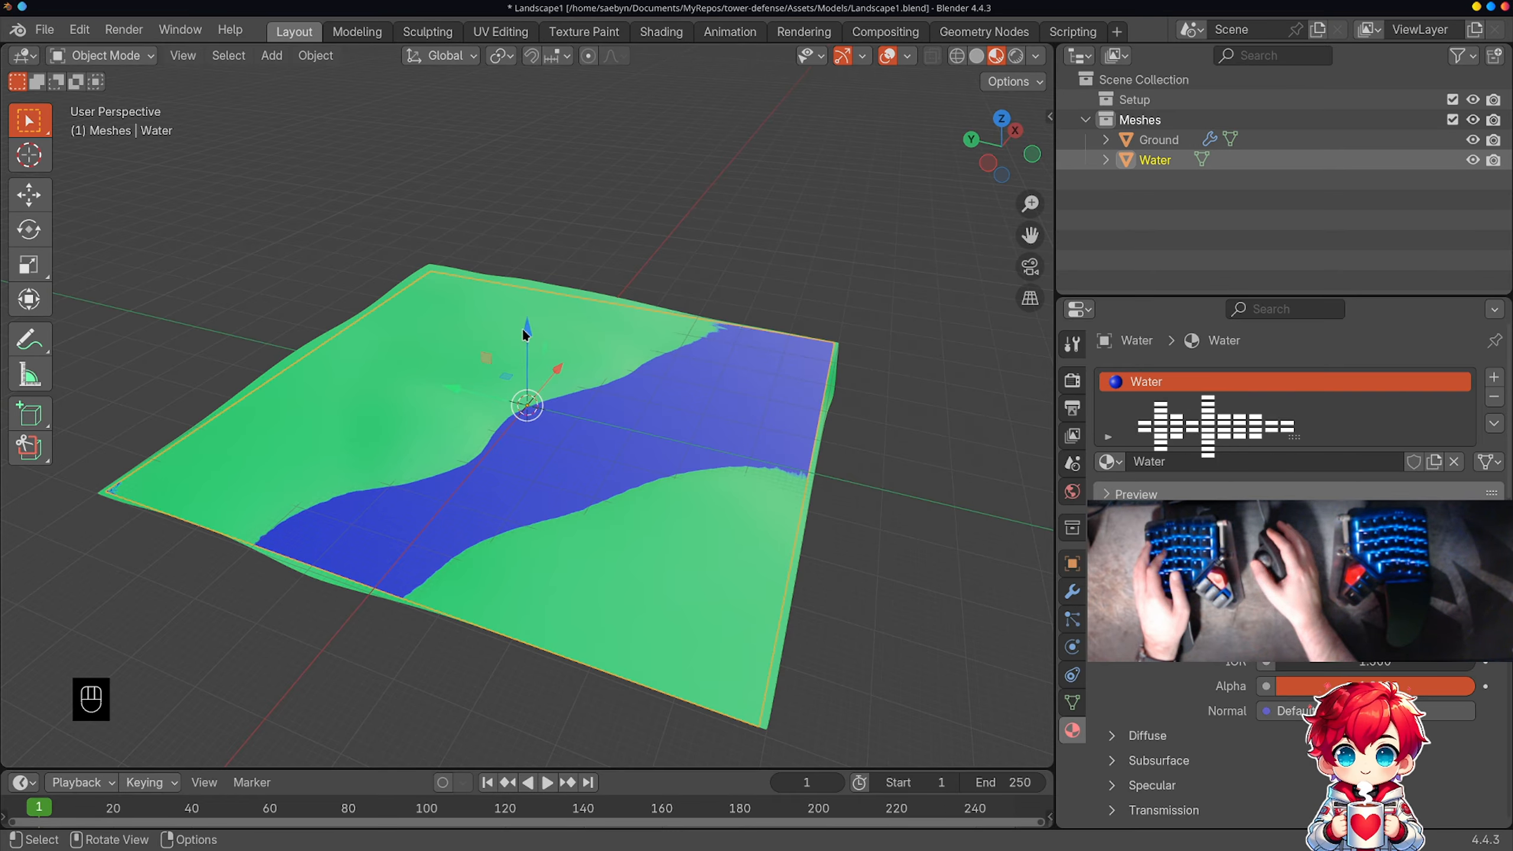
drag(526, 329, 533, 334)
middle_drag(708, 324, 620, 361)
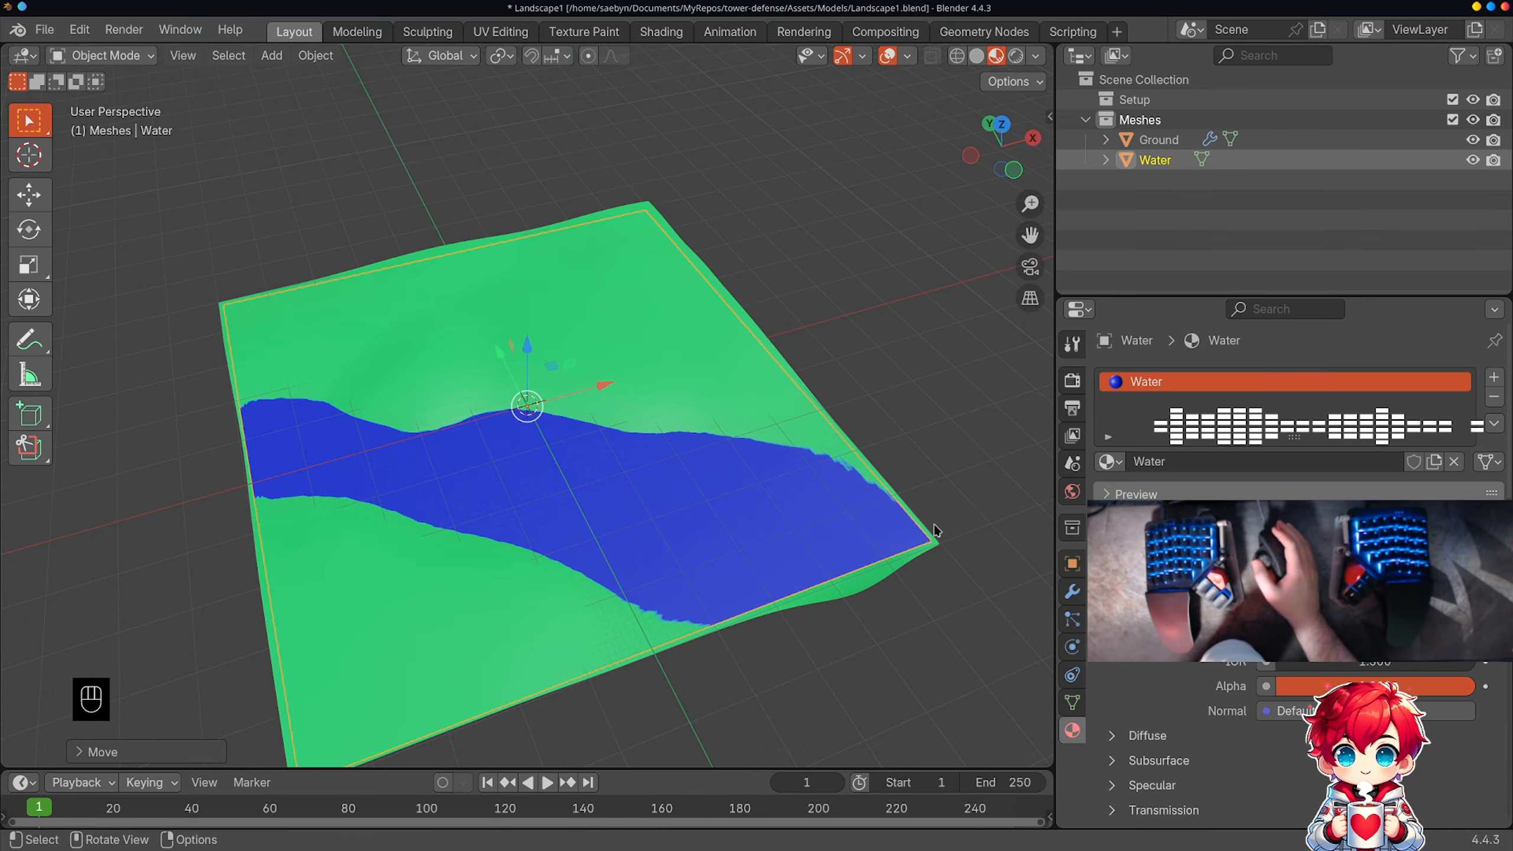
middle_drag(666, 500, 556, 456)
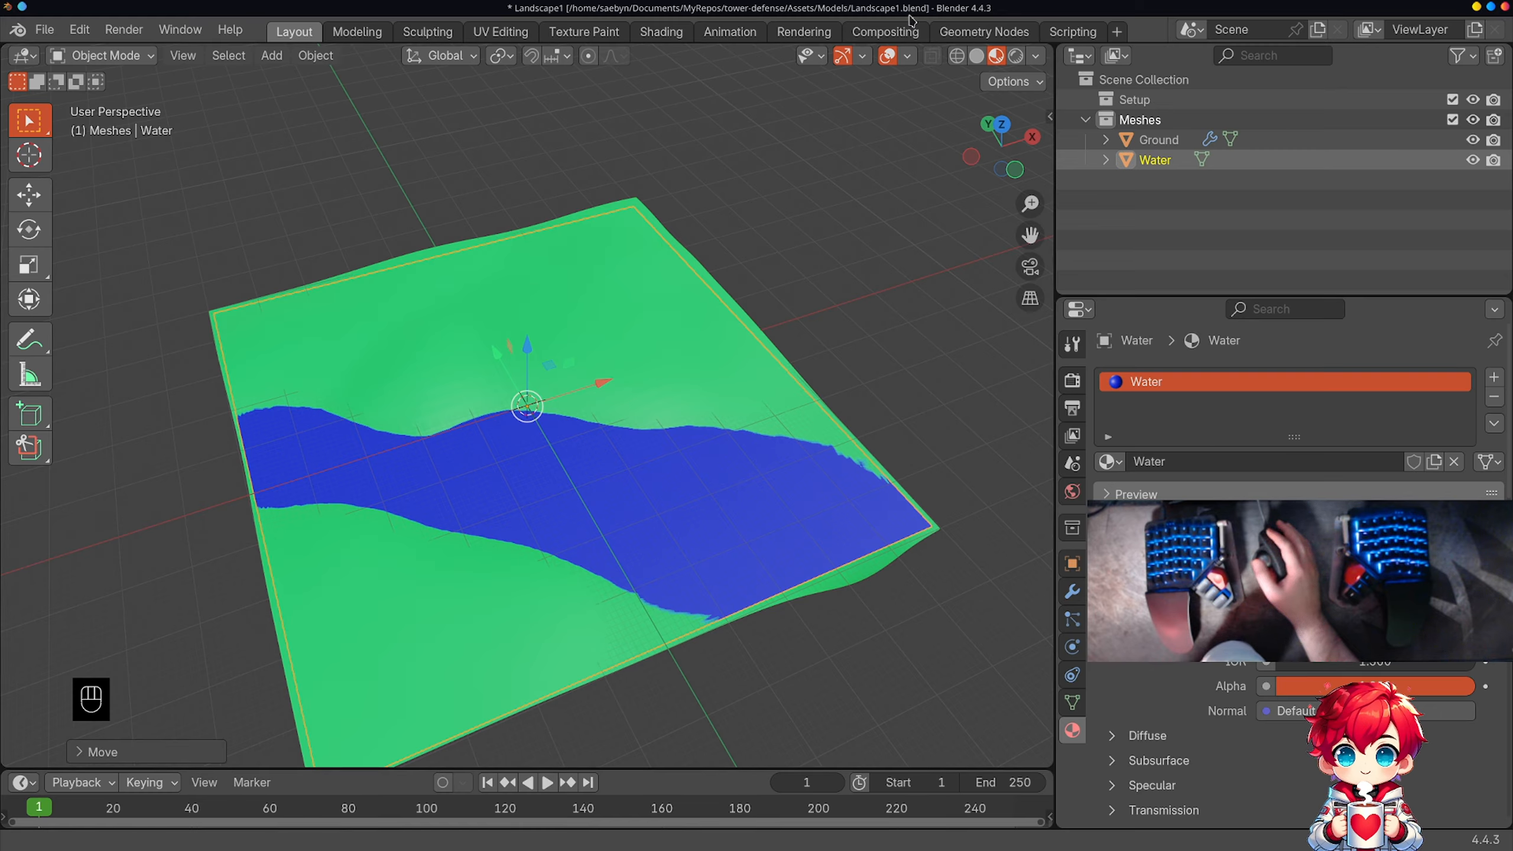
click(655, 32)
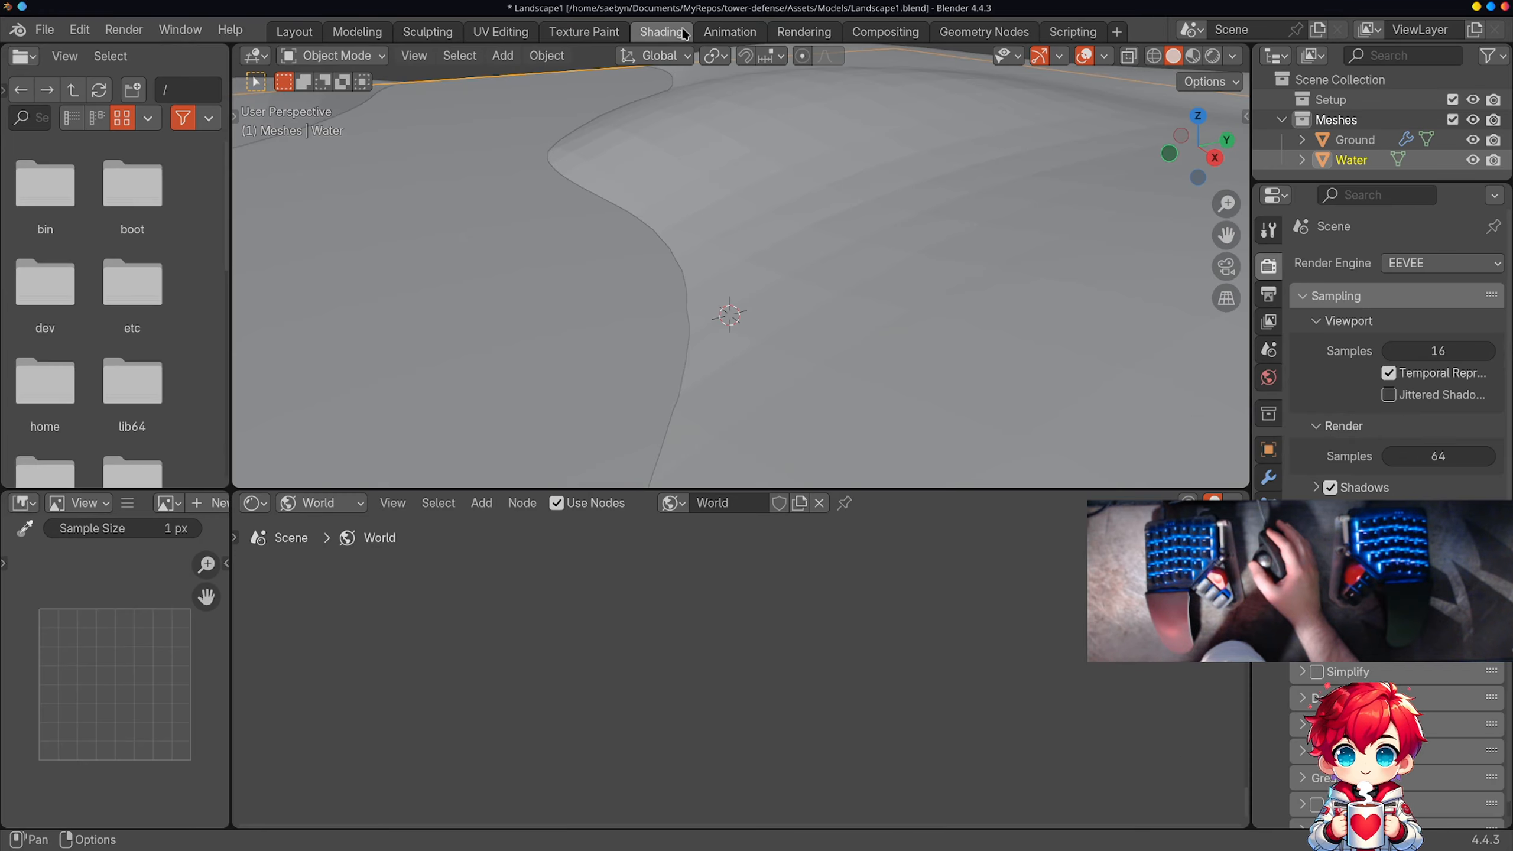
click(885, 31)
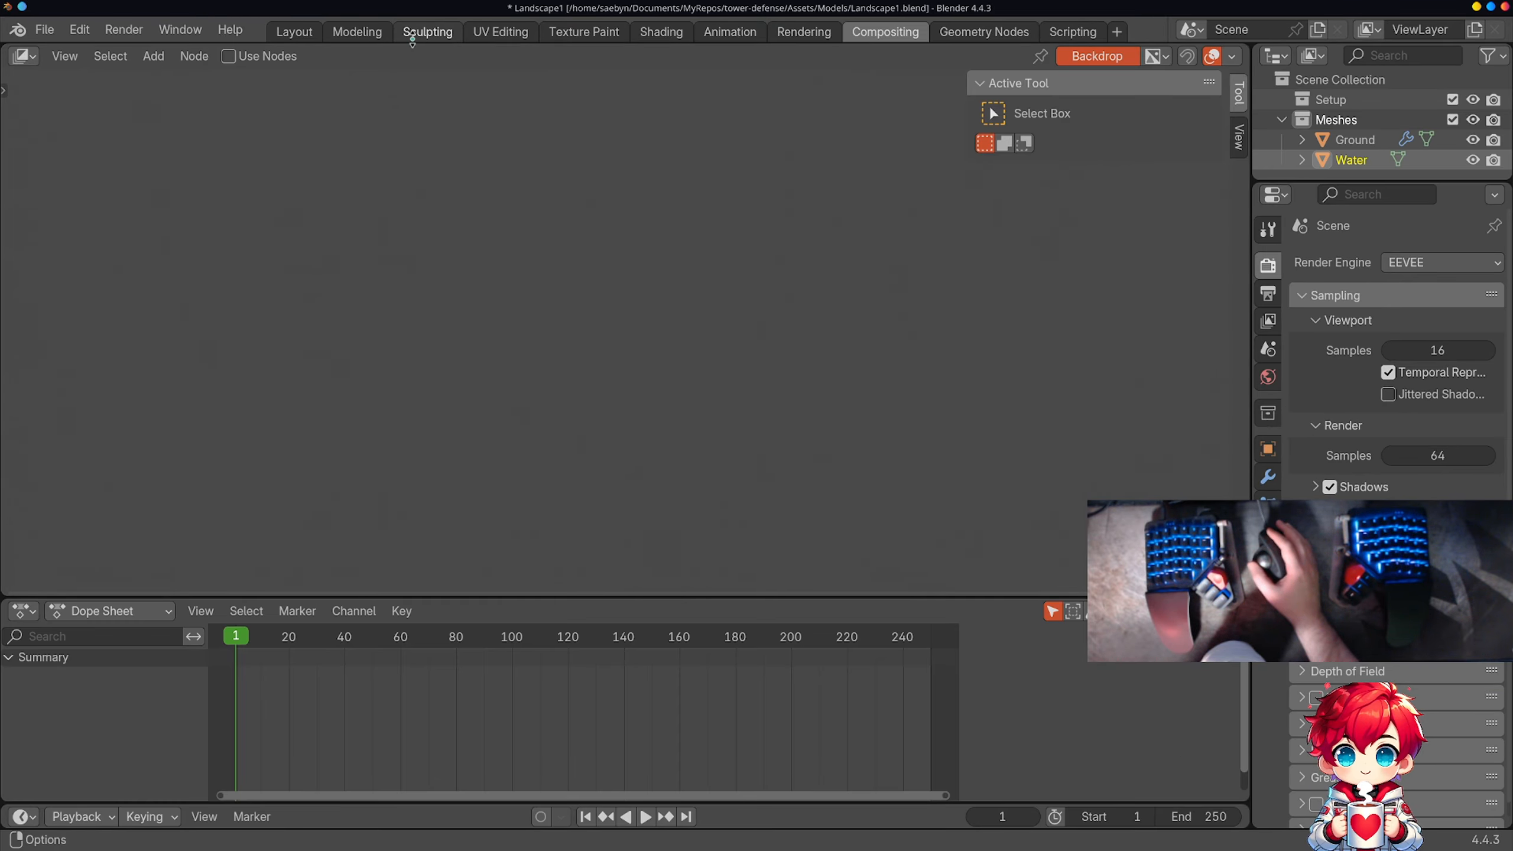
click(662, 31)
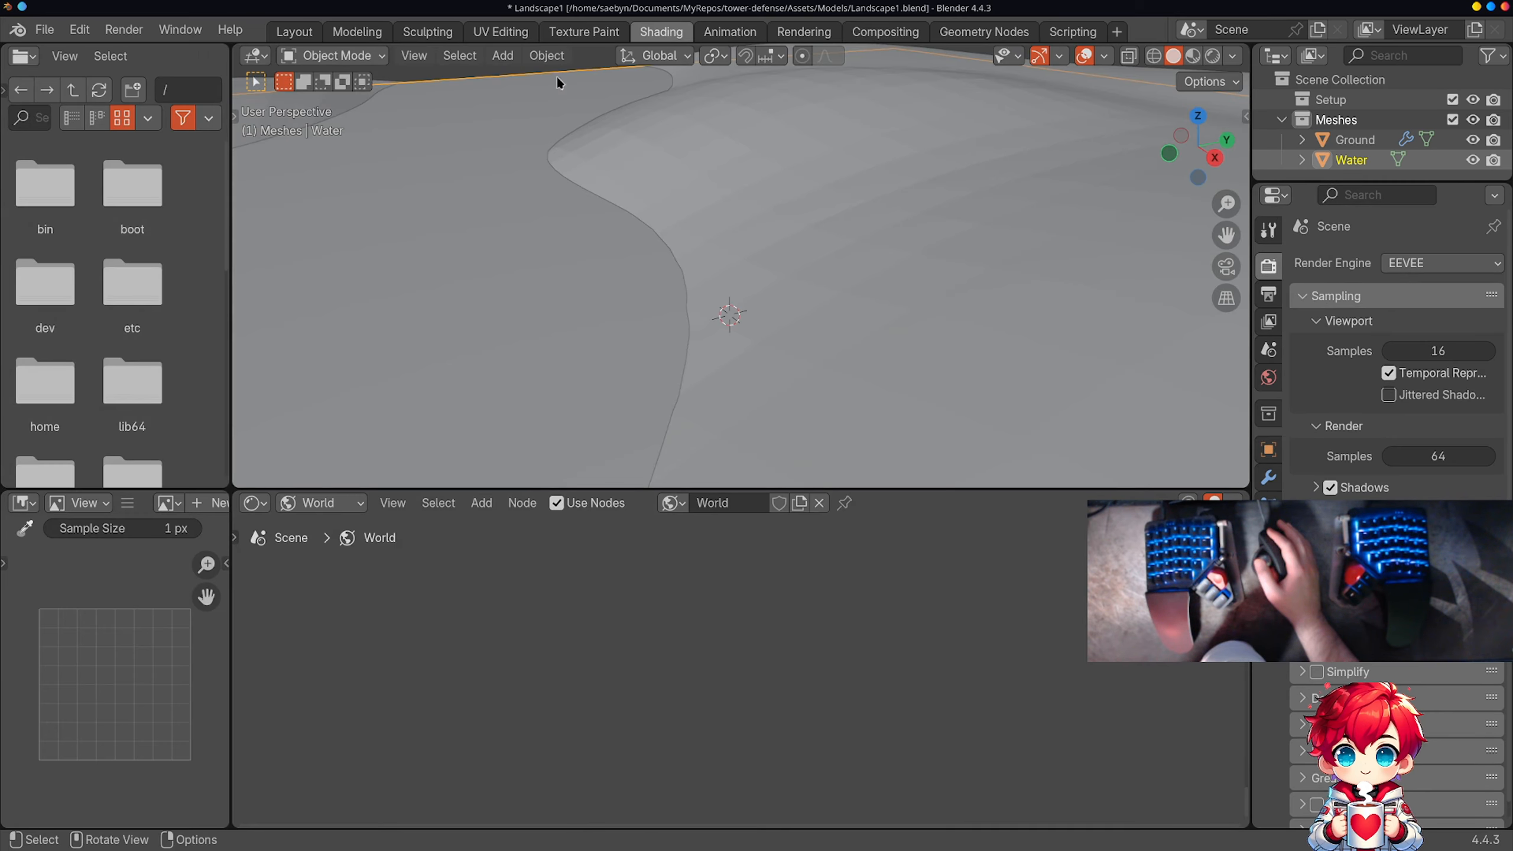
scroll(515, 119, down, 2)
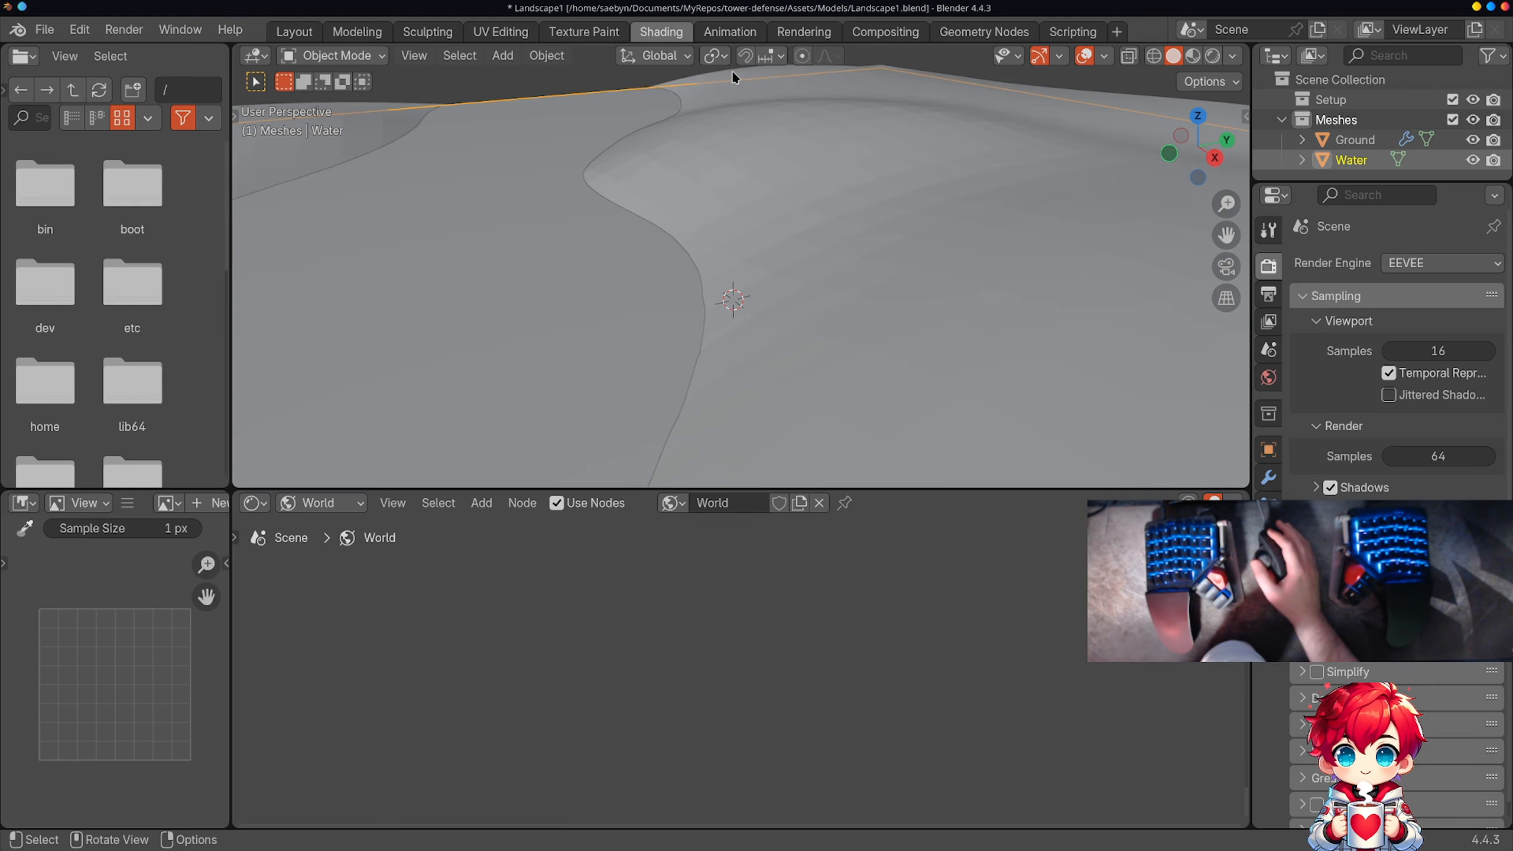
click(365, 33)
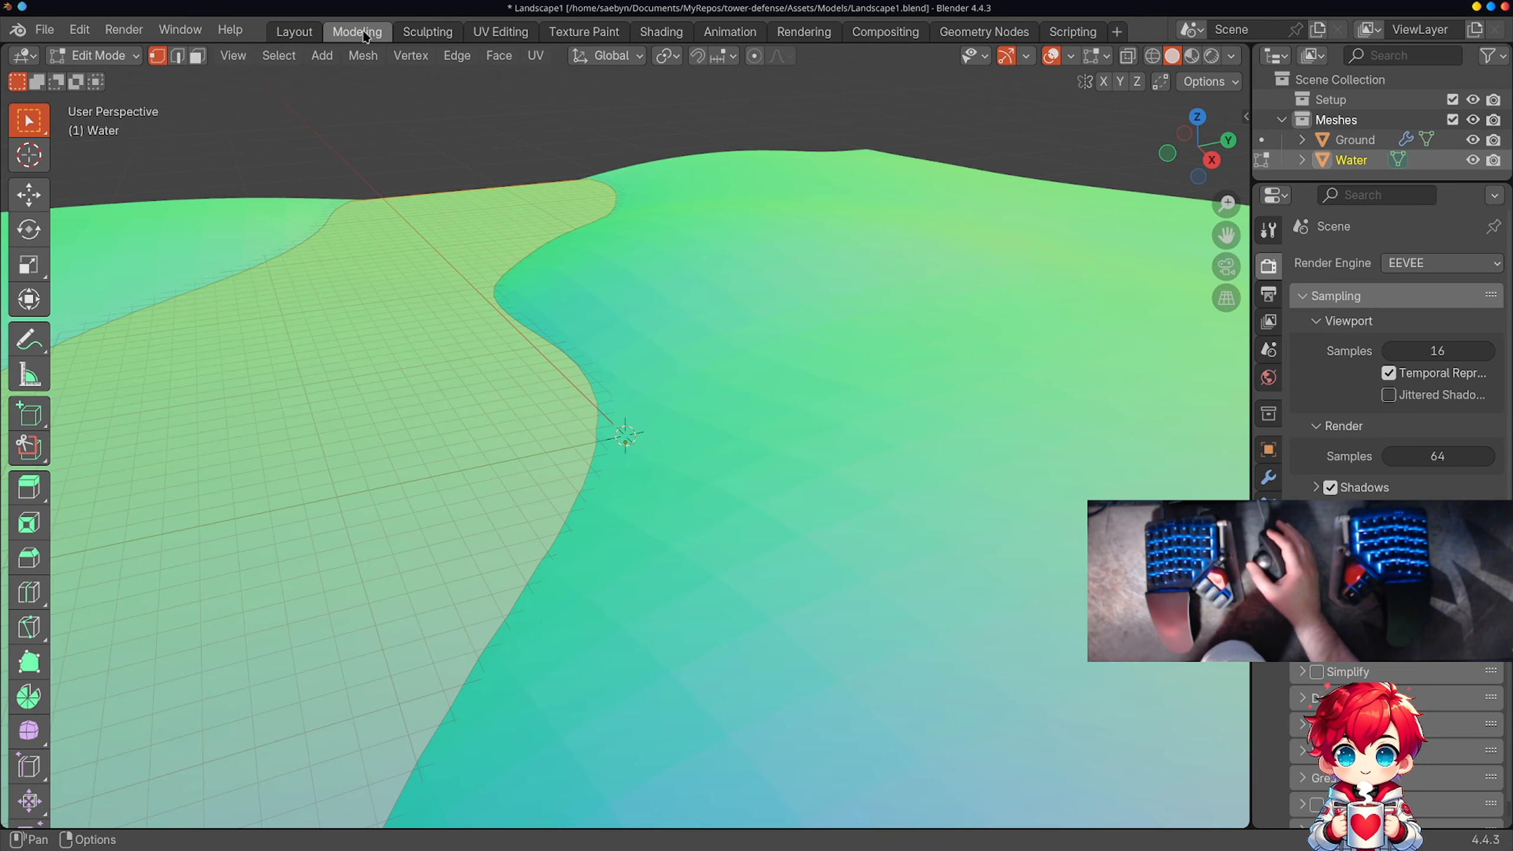
scroll(684, 413, down, 4)
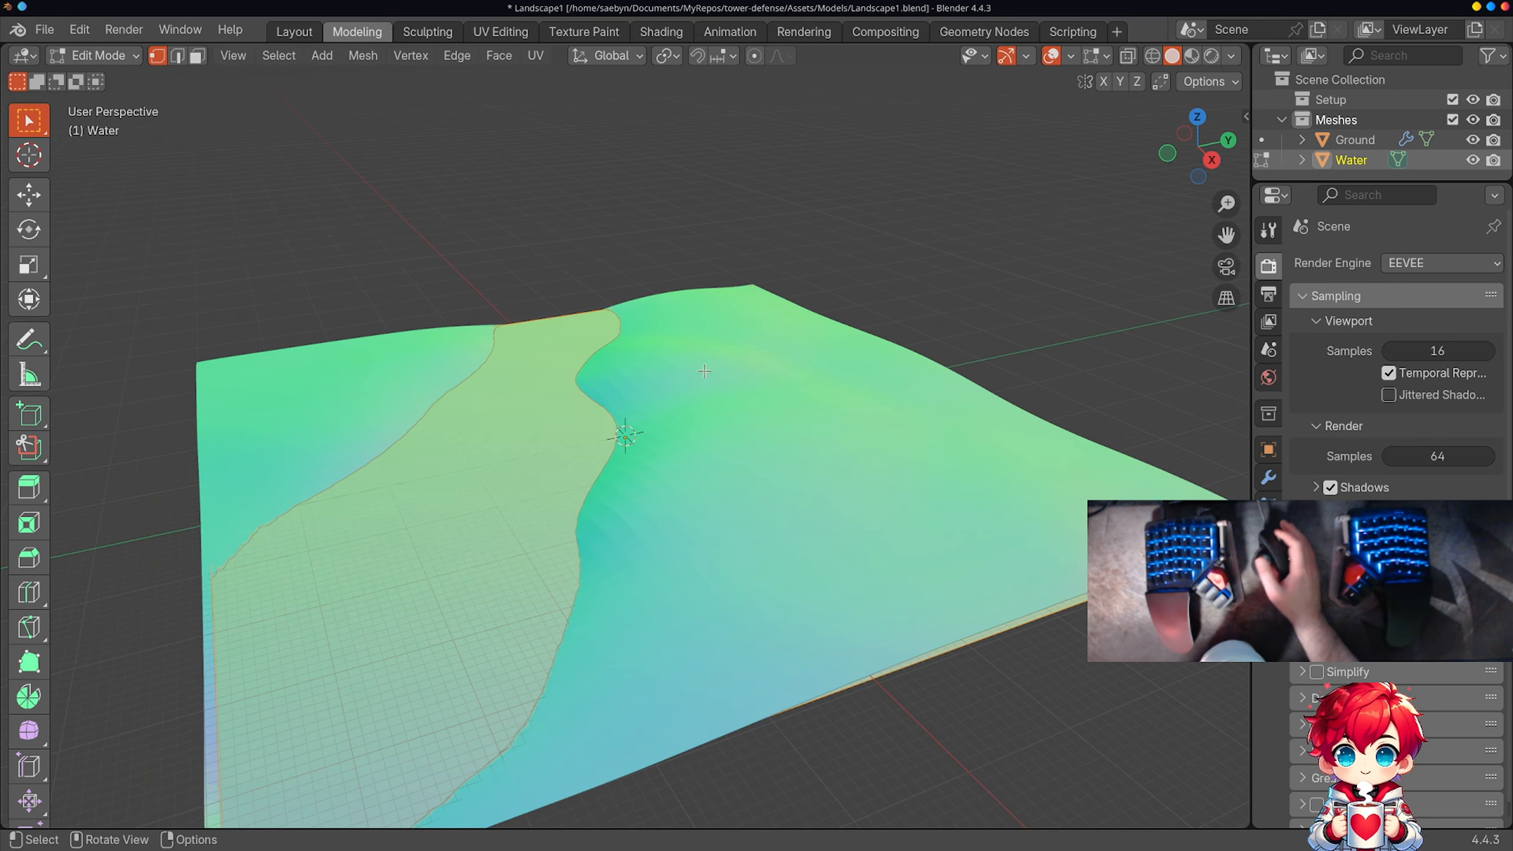
middle_drag(671, 417, 792, 324)
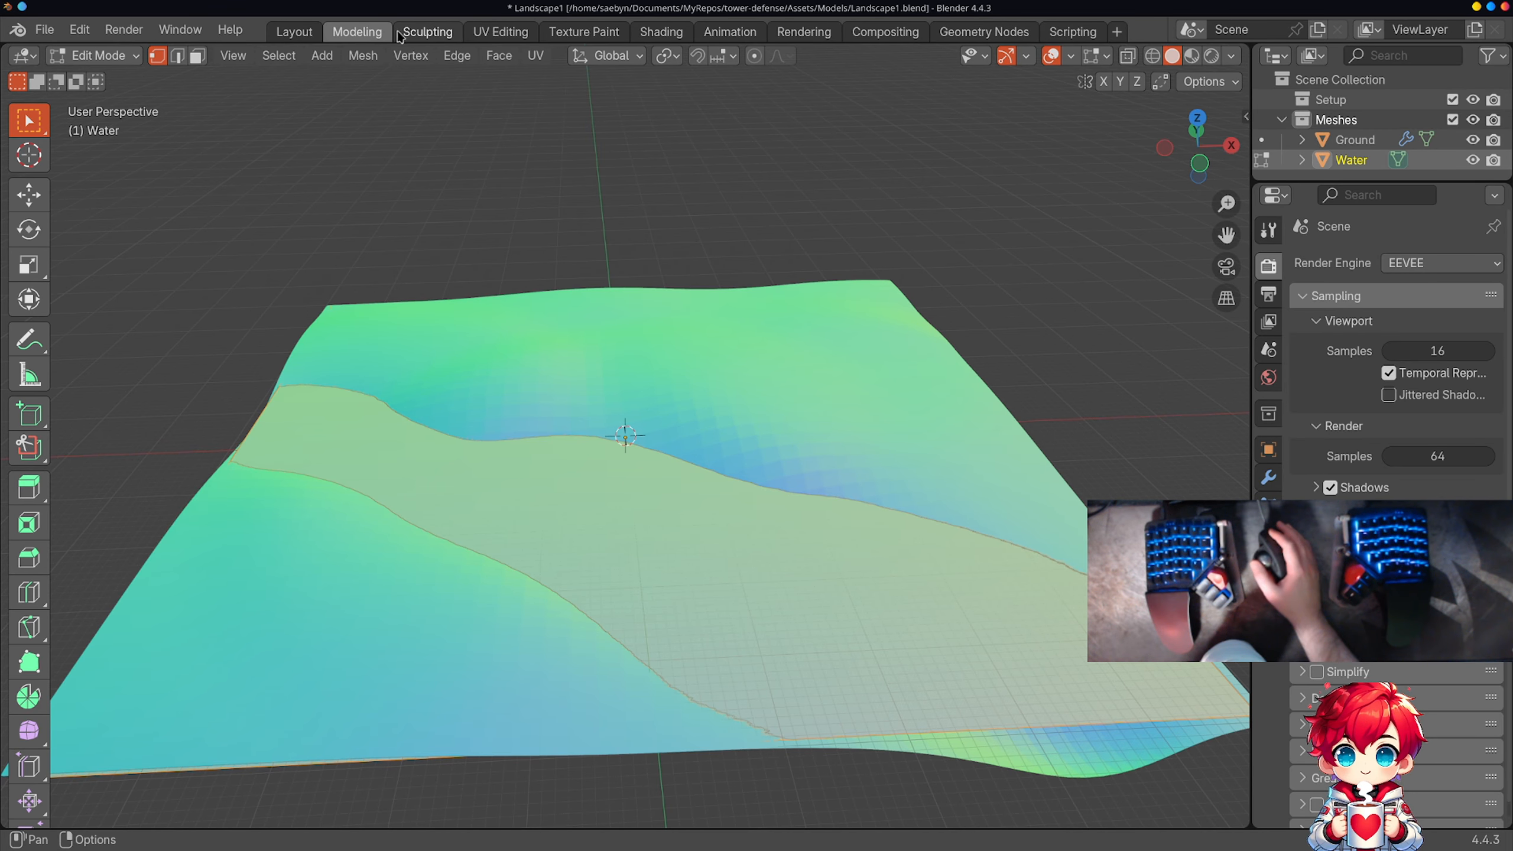
click(311, 36)
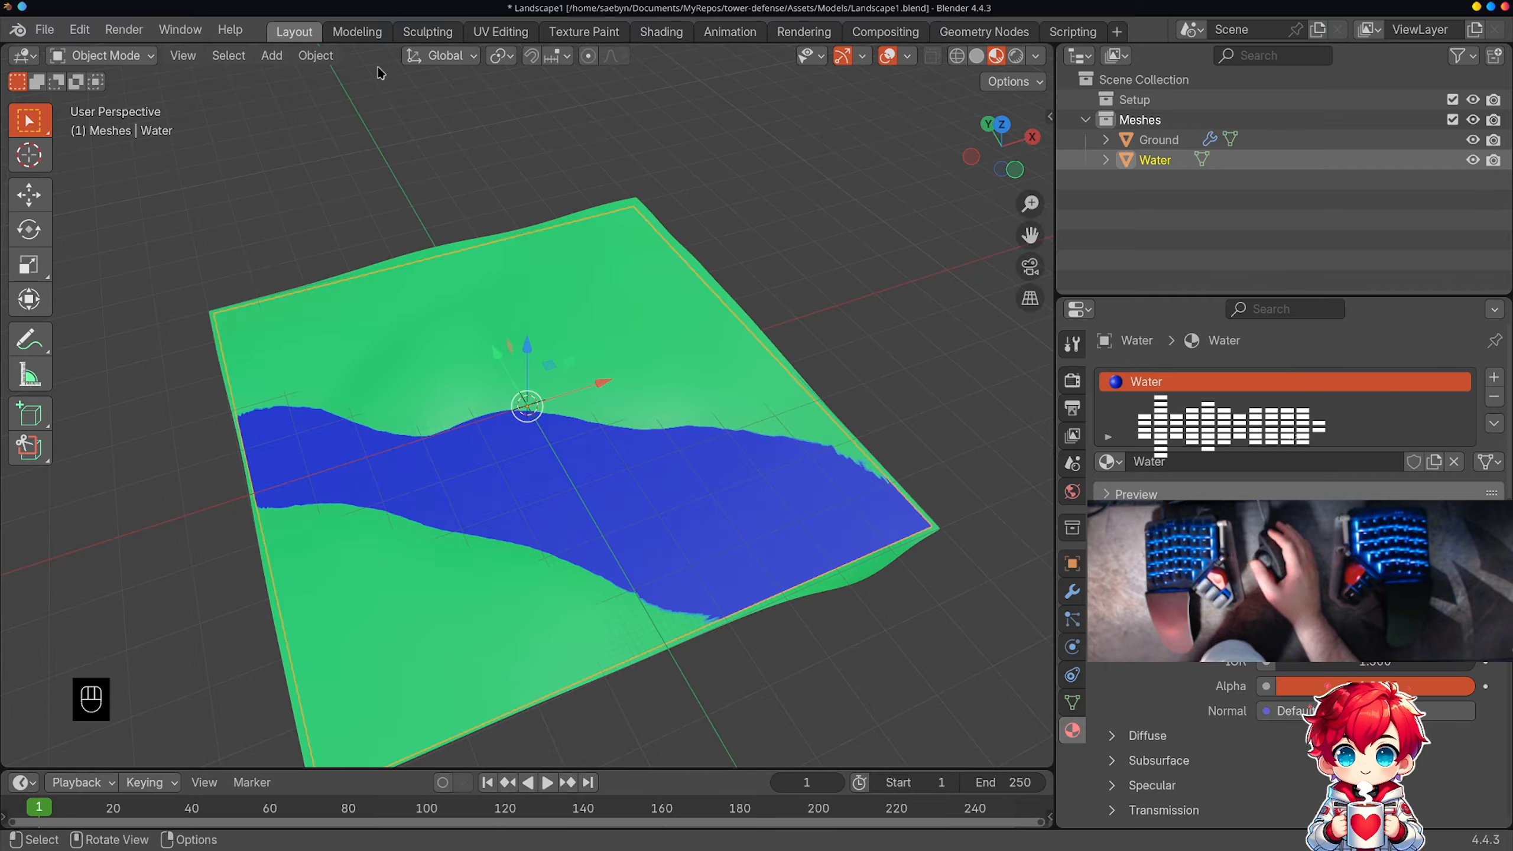
Step: Replace the Layout workspace's 3D viewport with the Shader Editor to view the Water material's nodes
click(100, 56)
click(22, 56)
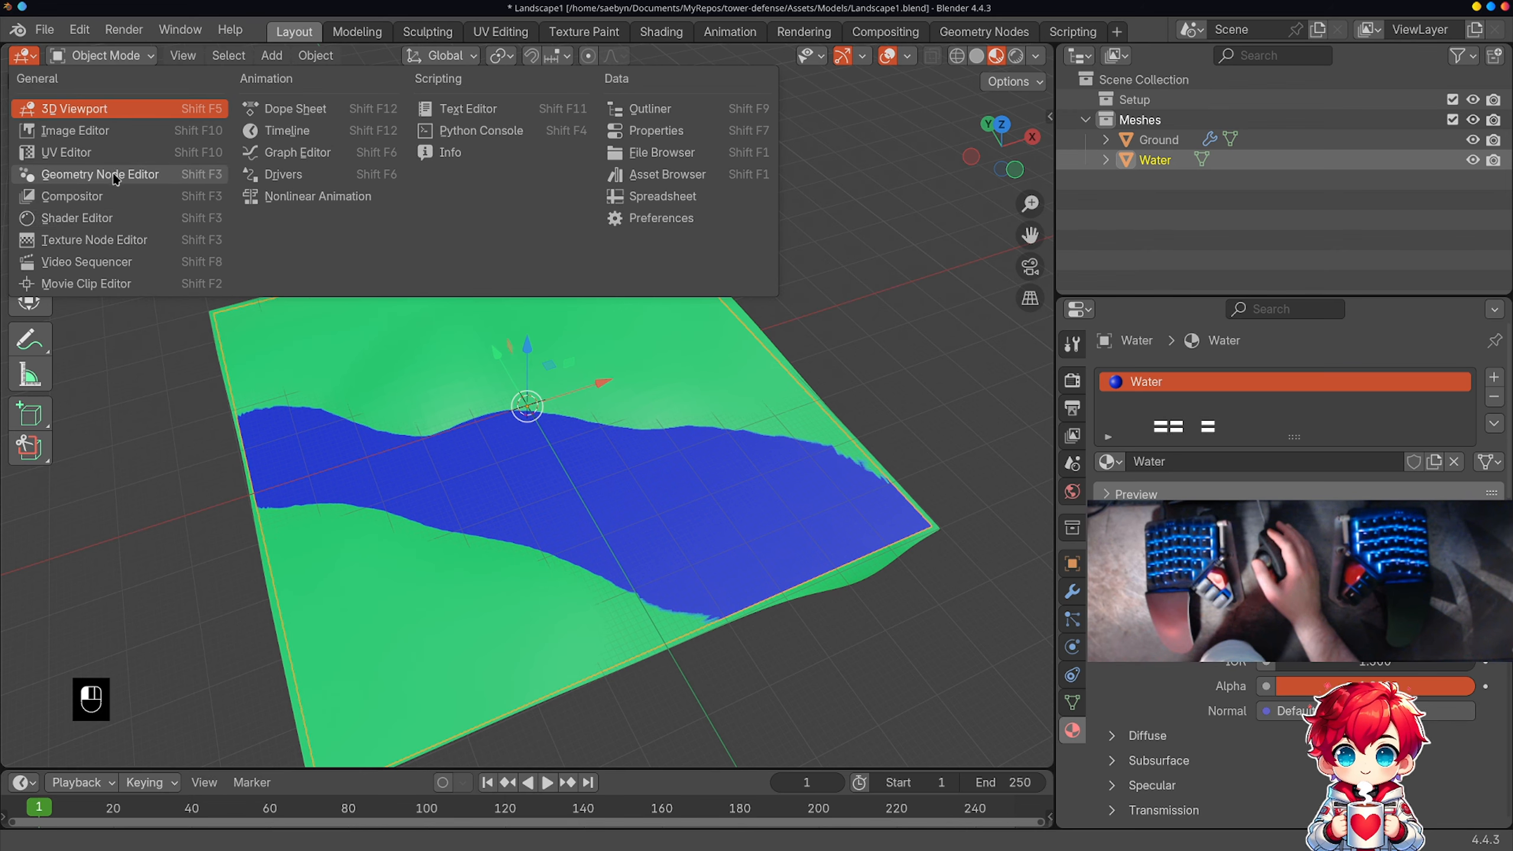
click(115, 219)
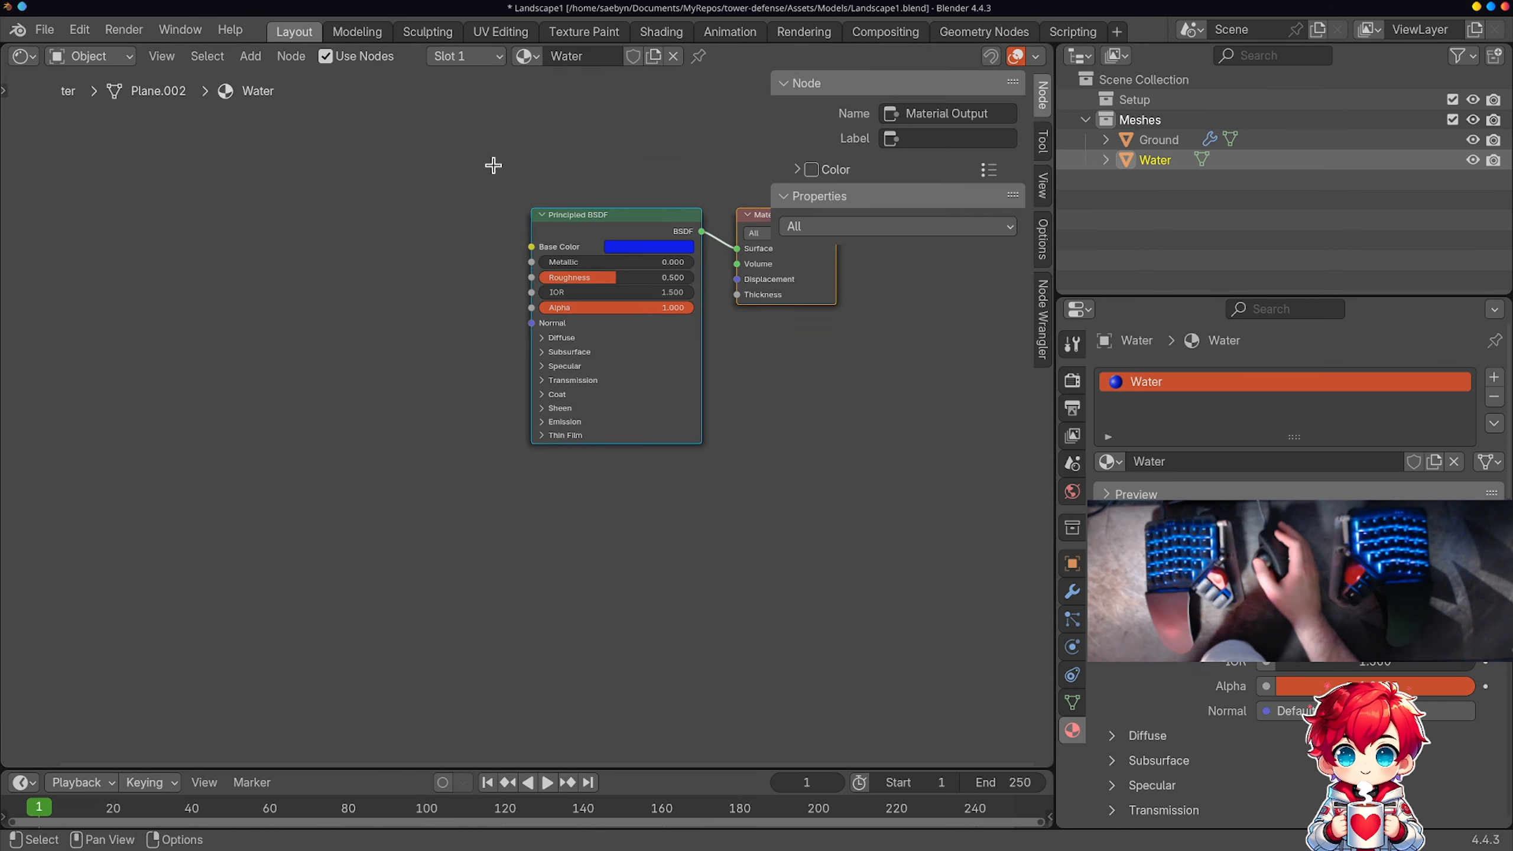
middle_drag(494, 159, 395, 204)
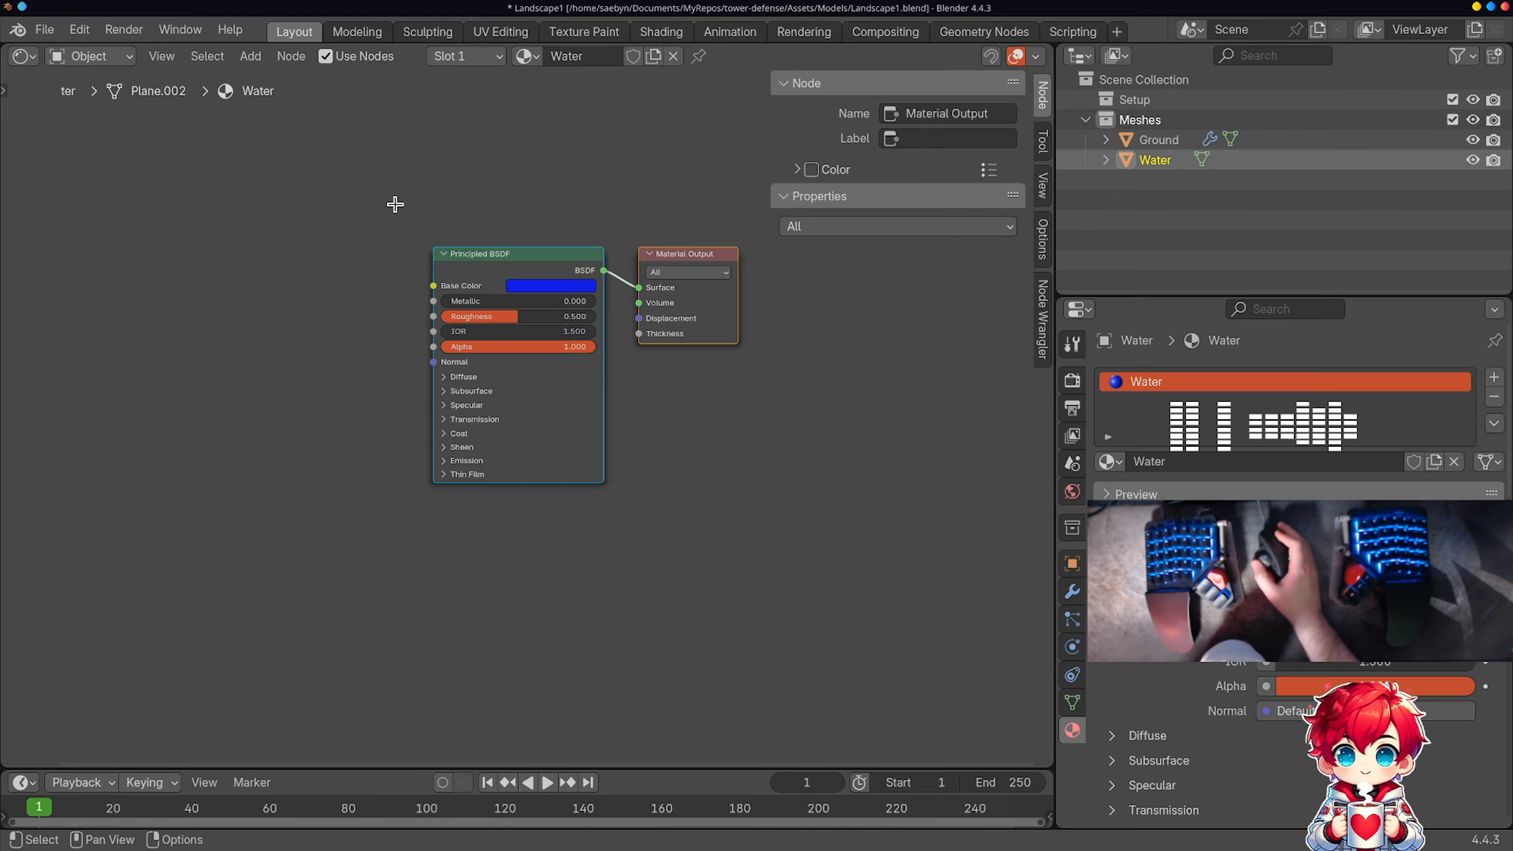
Step: In the Shading workspace, show the Water object's material nodes, then pin the node tree and enlarge the node editor
click(669, 36)
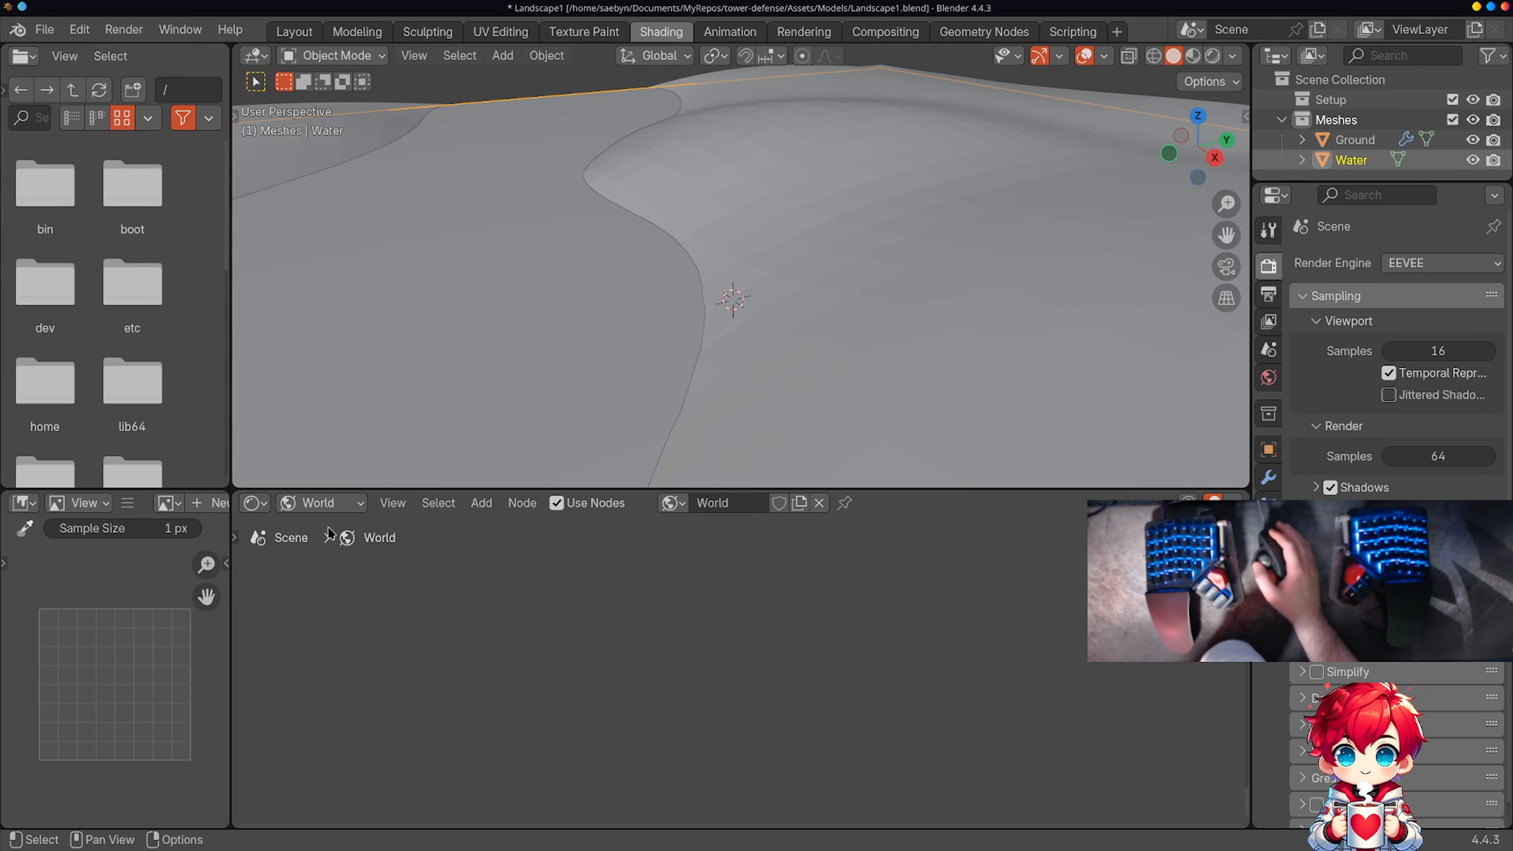
click(321, 503)
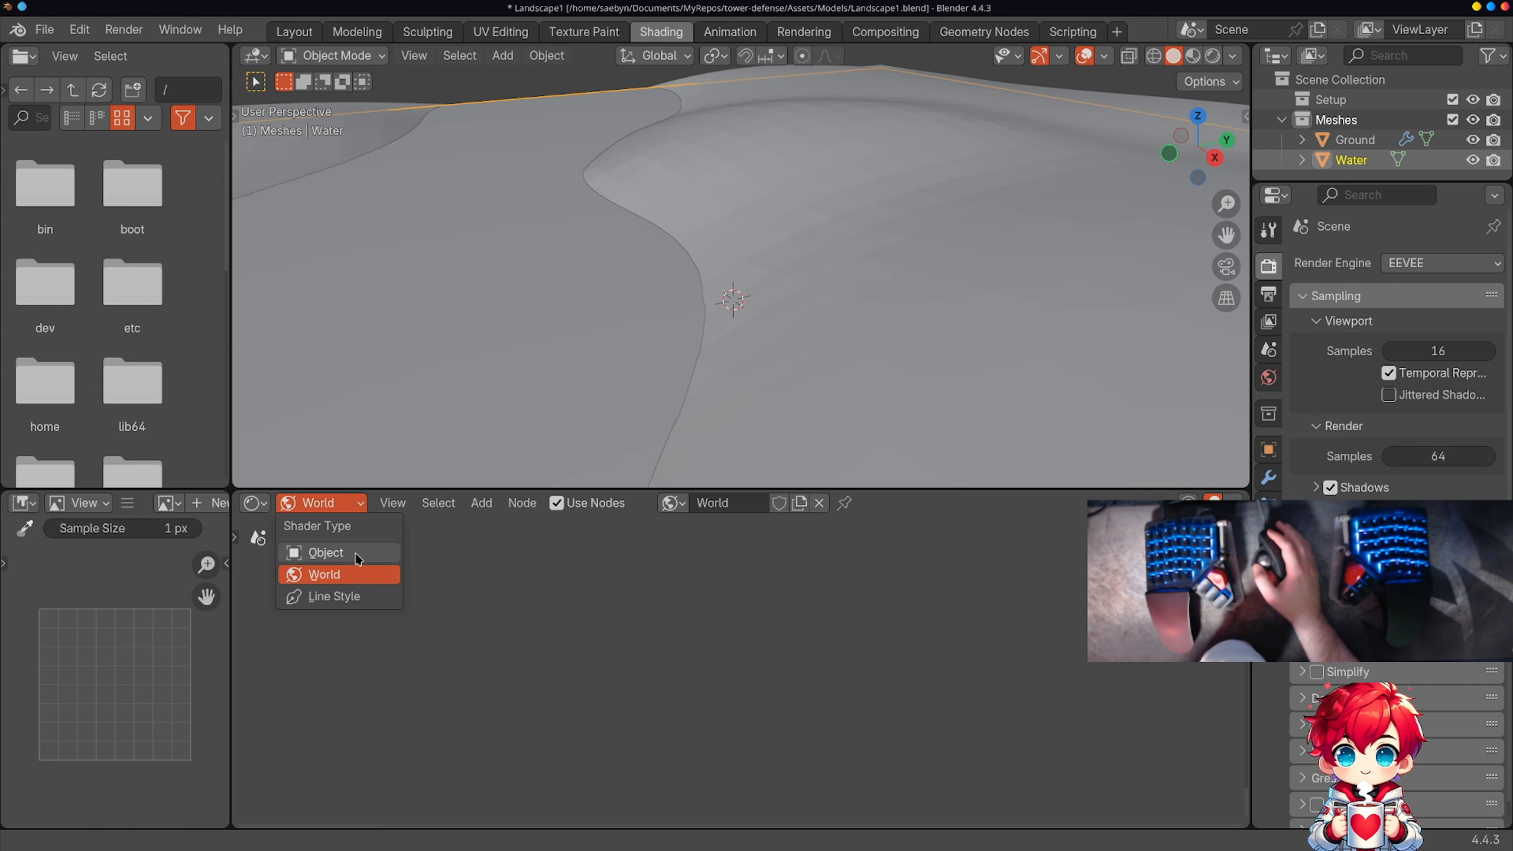
click(358, 555)
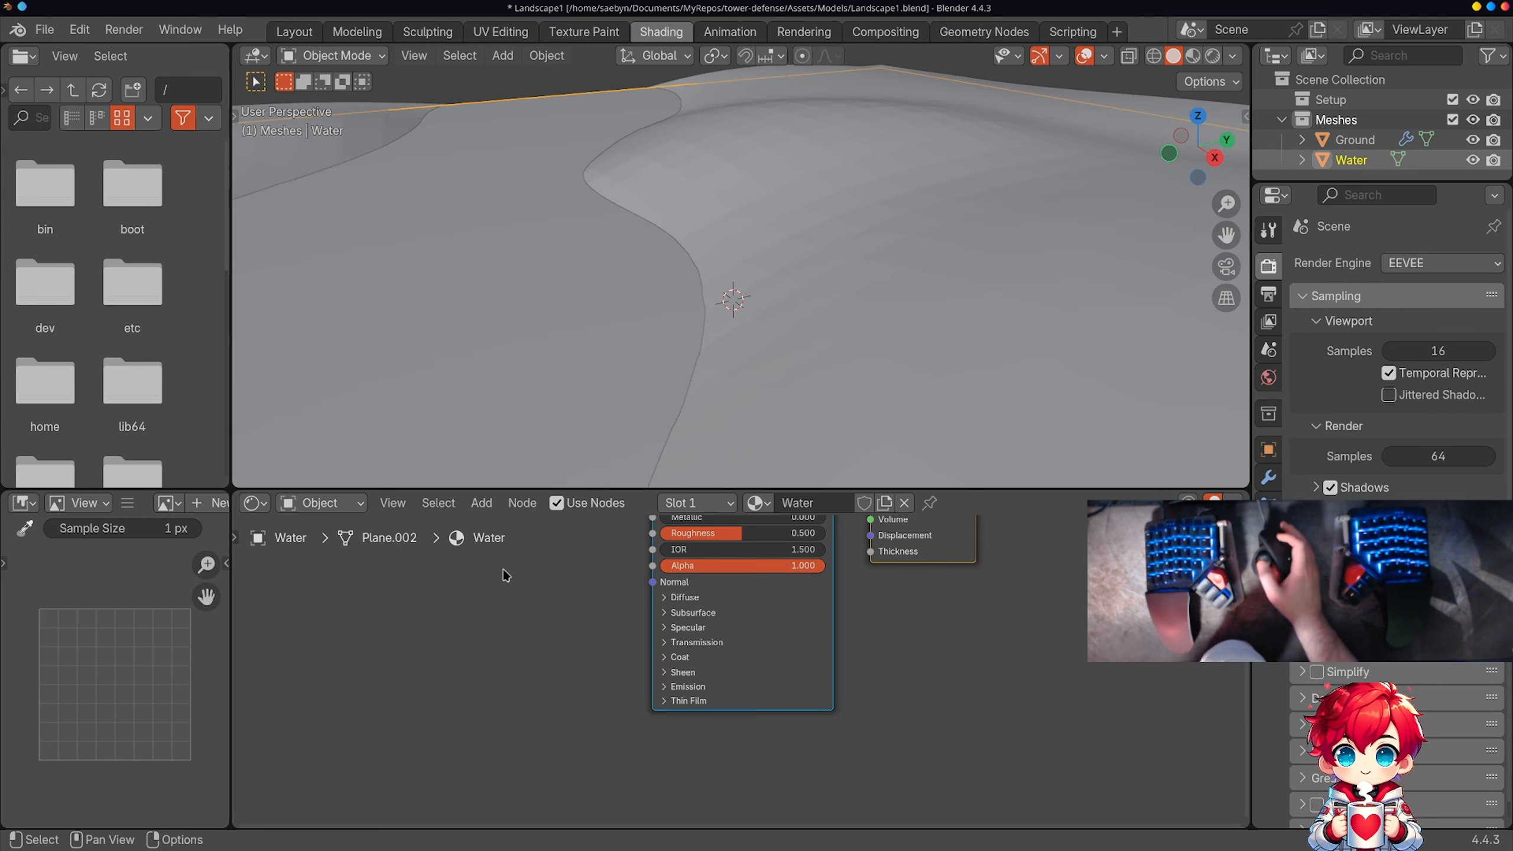
key(Home)
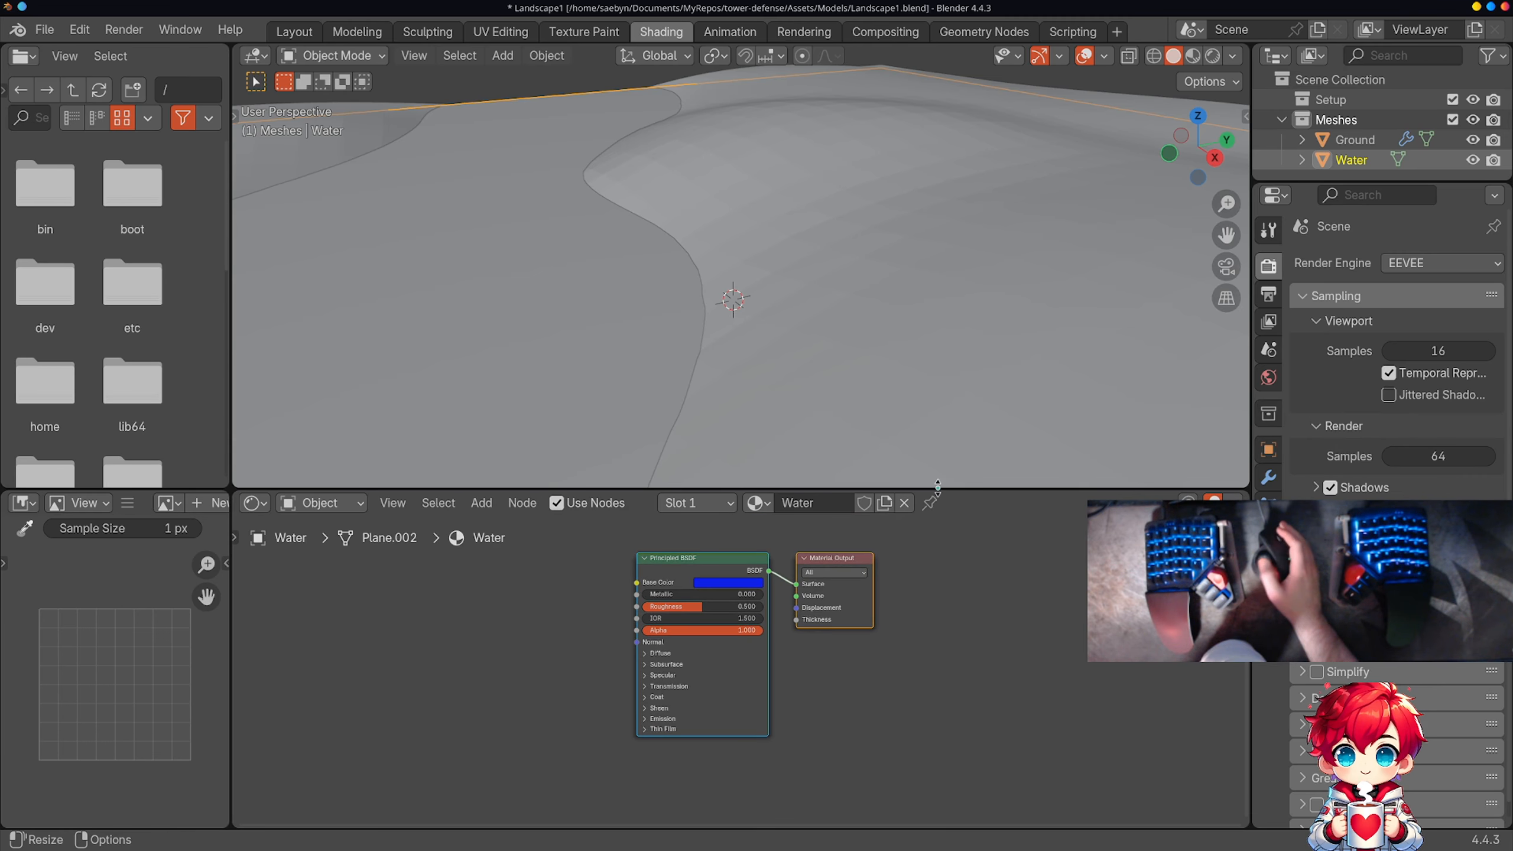
click(929, 502)
drag(938, 489, 973, 393)
Step: Display the landscape in Rendered viewport shading and frame the whole terrain
scroll(928, 201, down, 6)
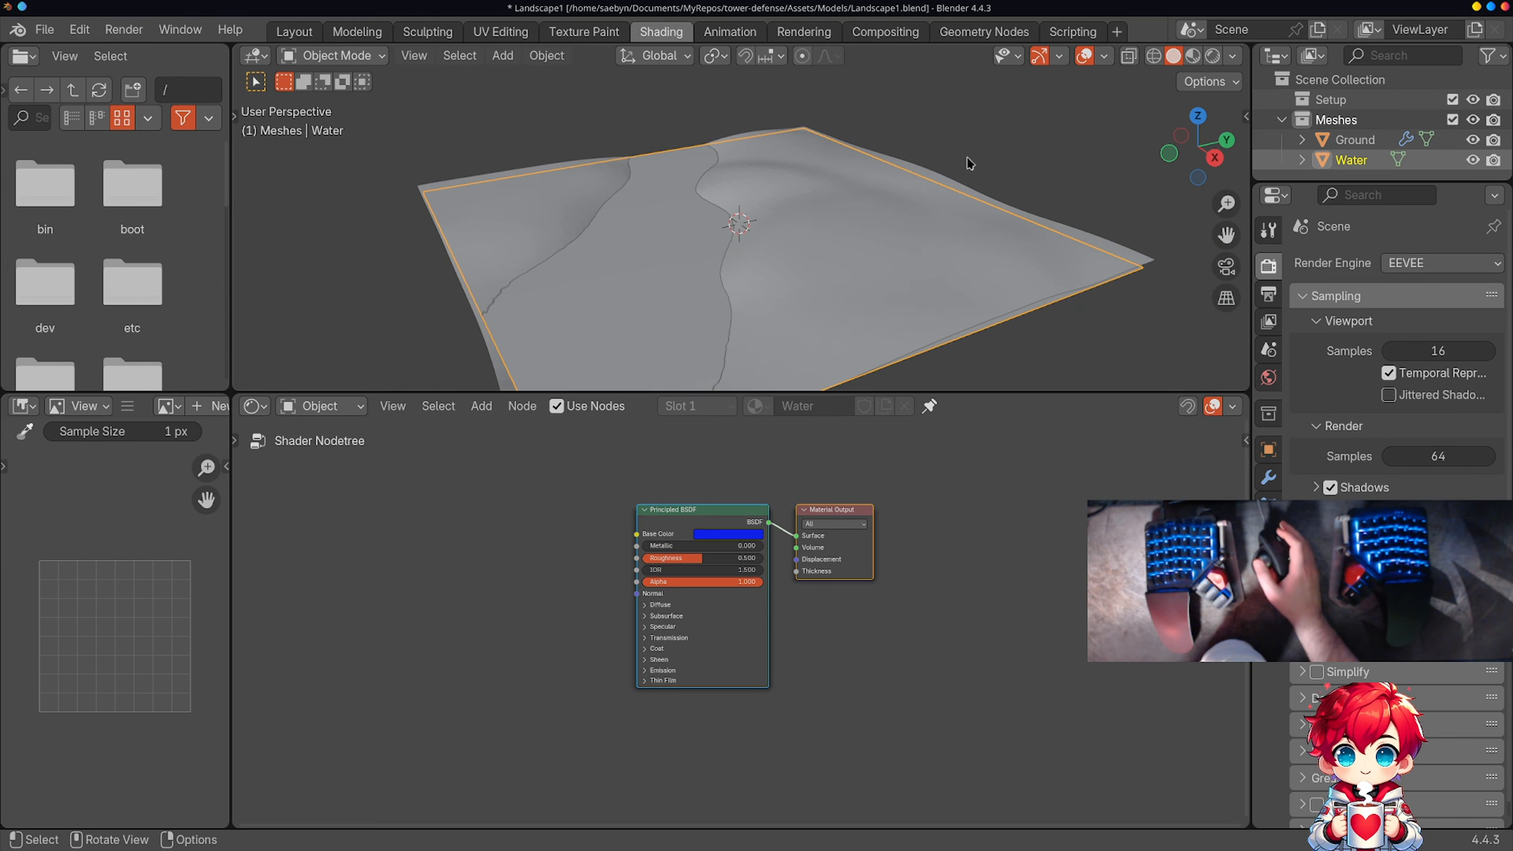
click(1229, 57)
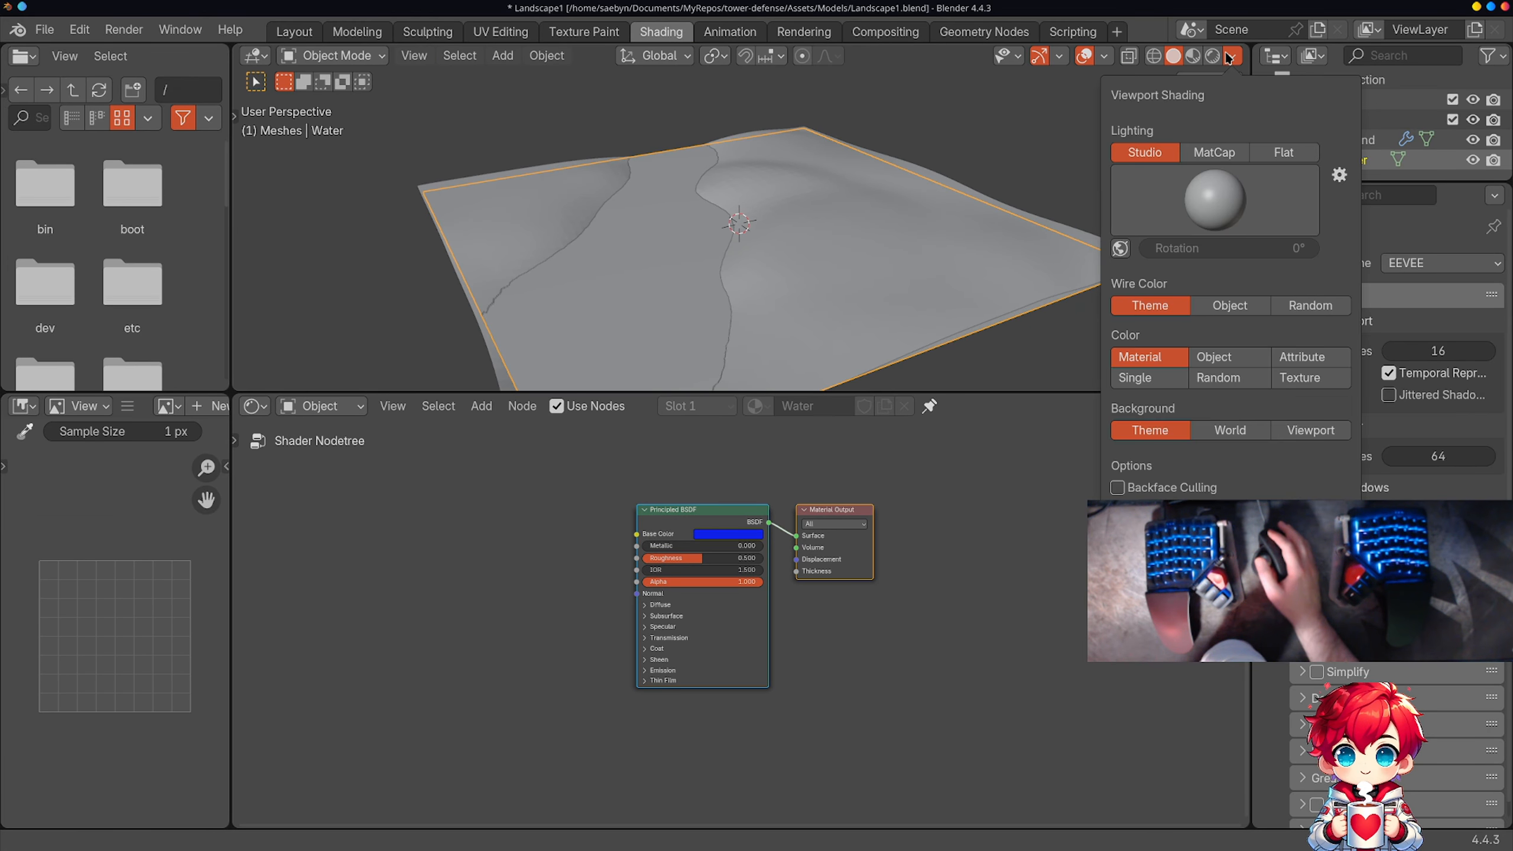
click(1228, 57)
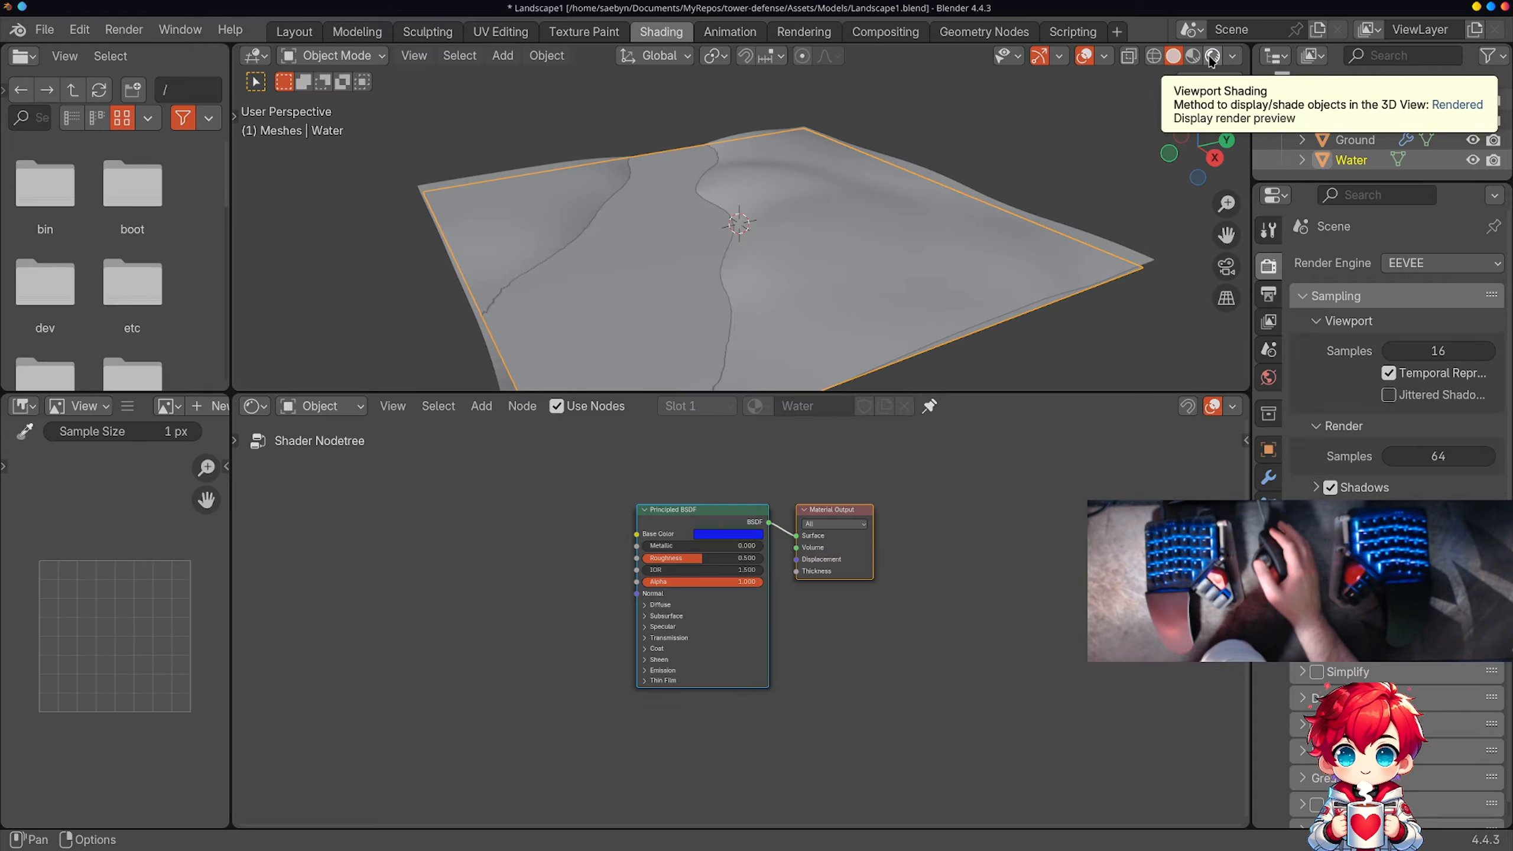
click(1212, 57)
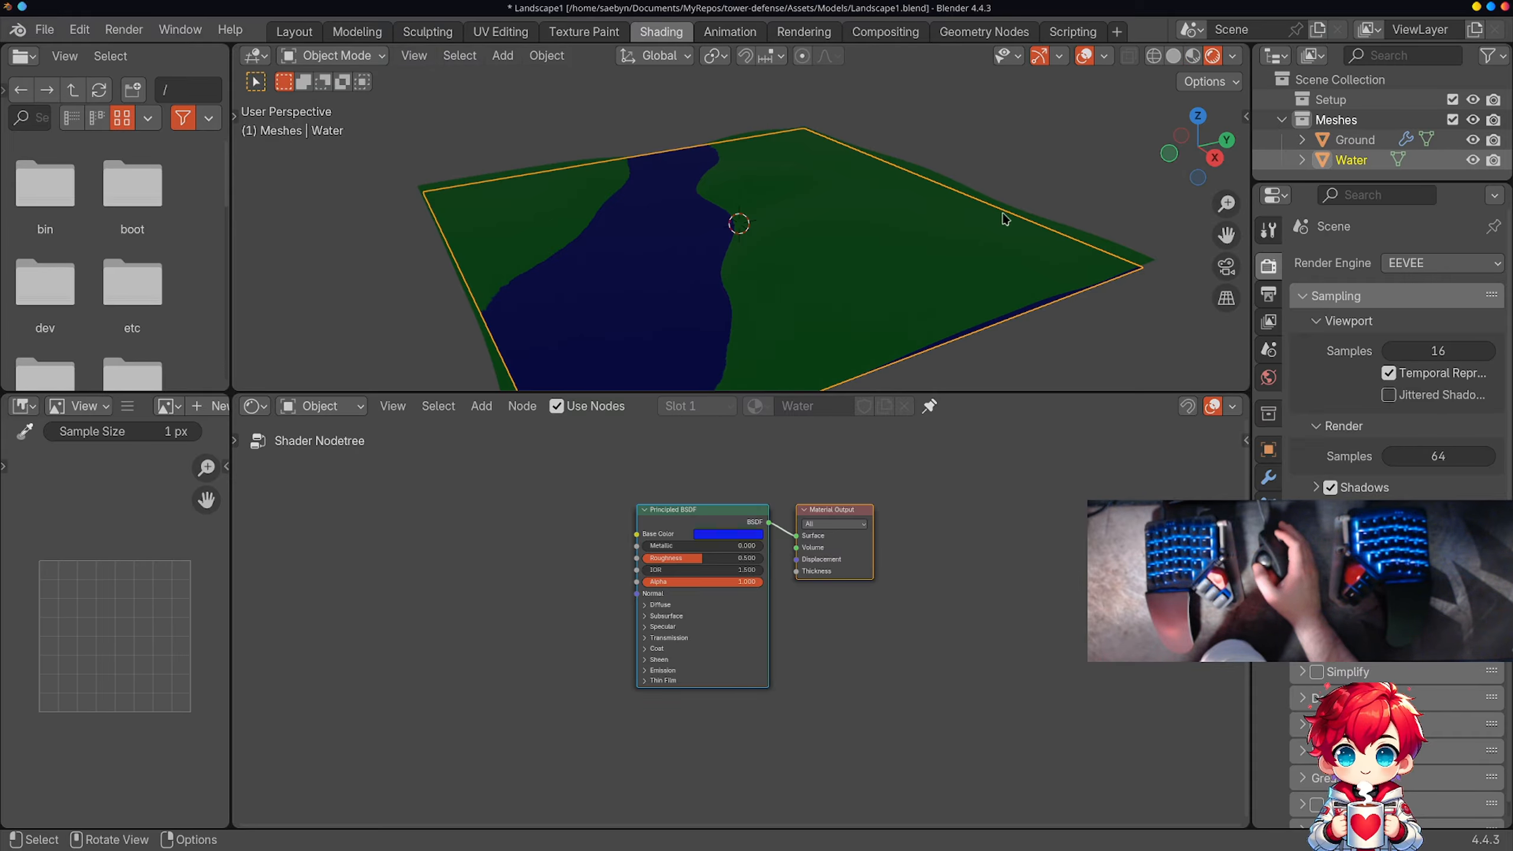
mouse_move(1005, 220)
middle_down()
mouse_move(929, 264)
mouse_move(990, 203)
mouse_move(1037, 186)
mouse_move(1011, 206)
middle_up()
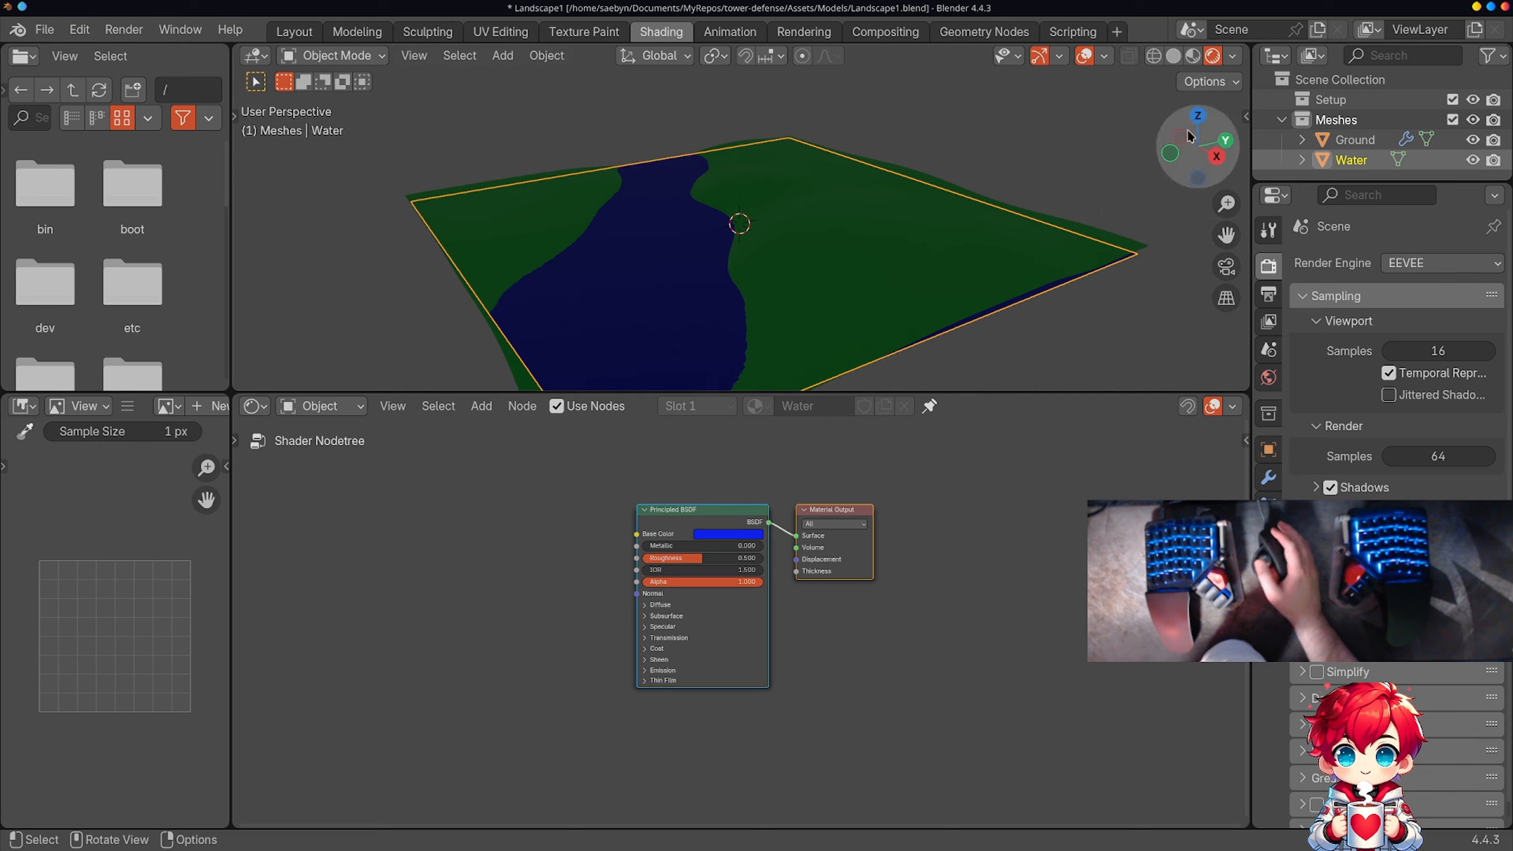
scroll(953, 139, down, 3)
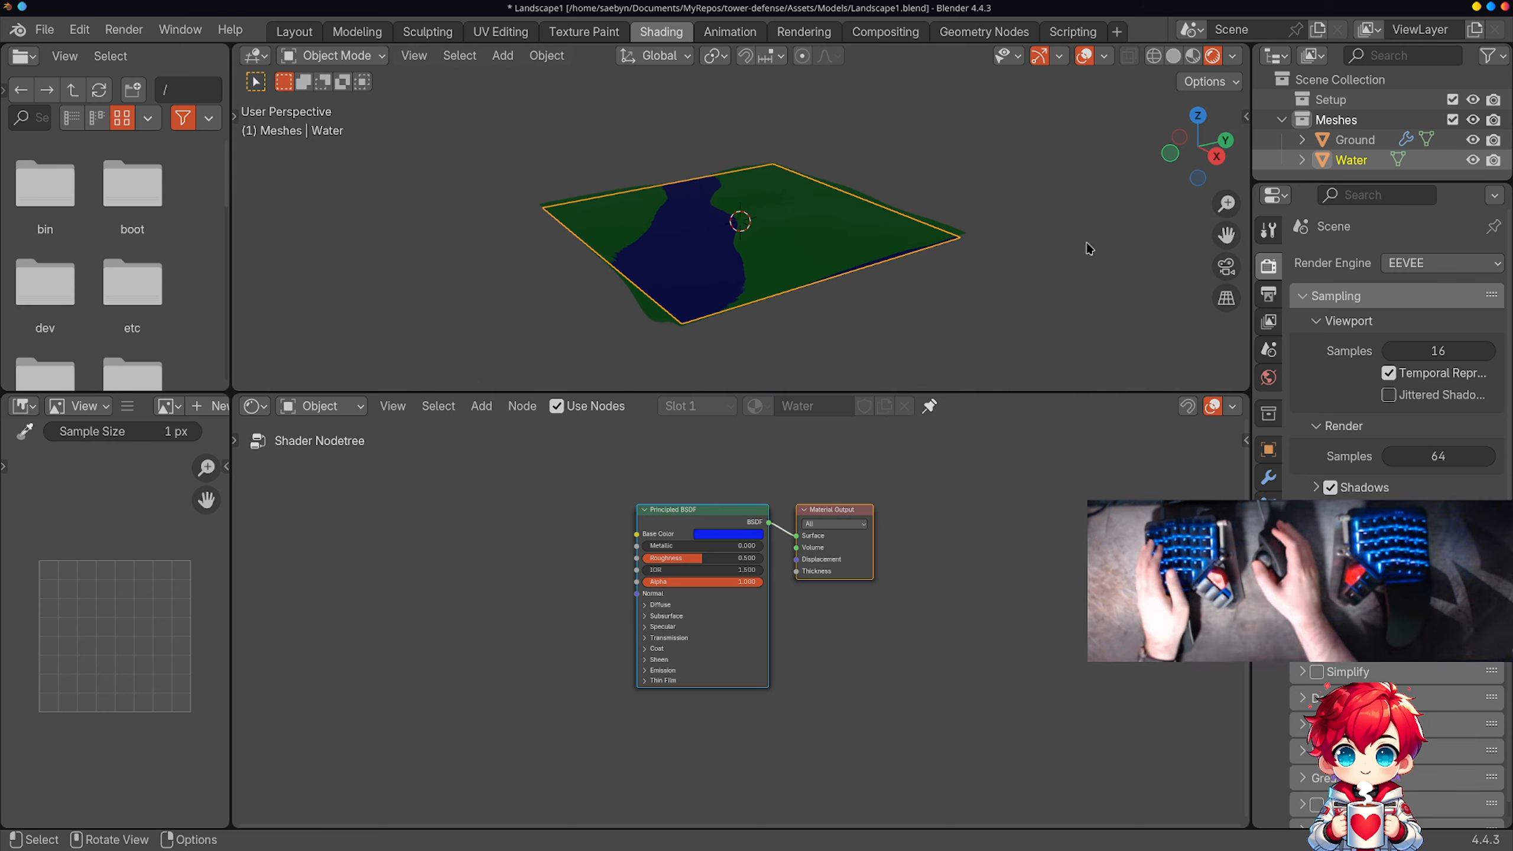
Step: Examine the Subsurface, Diffuse, Specular, Transmission and Coat settings of the Water material's Principled BSDF, and view the rendered landscape from above
scroll(845, 573, up, 3)
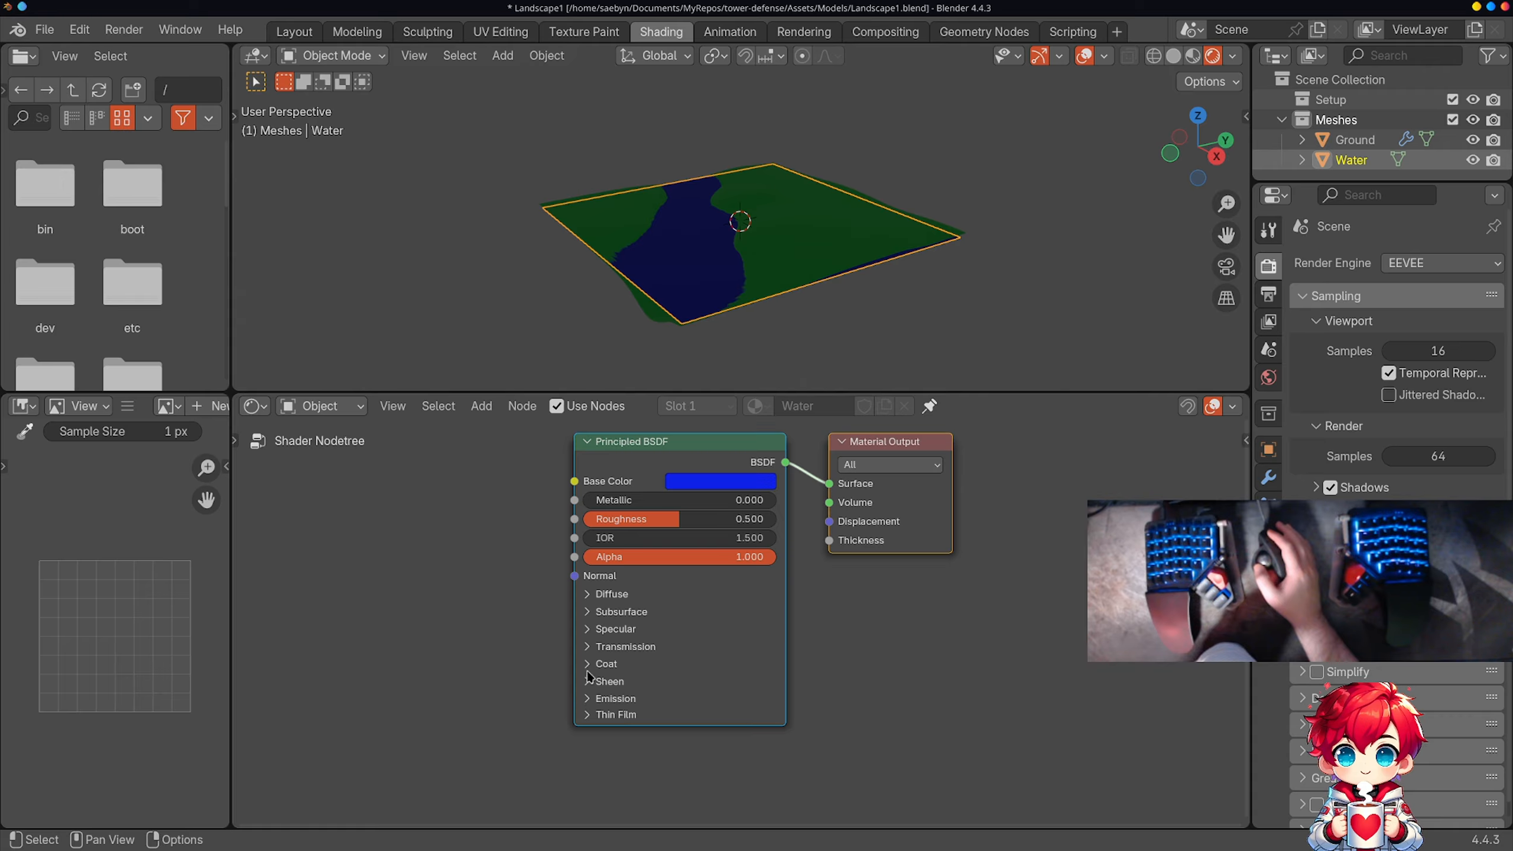
click(589, 615)
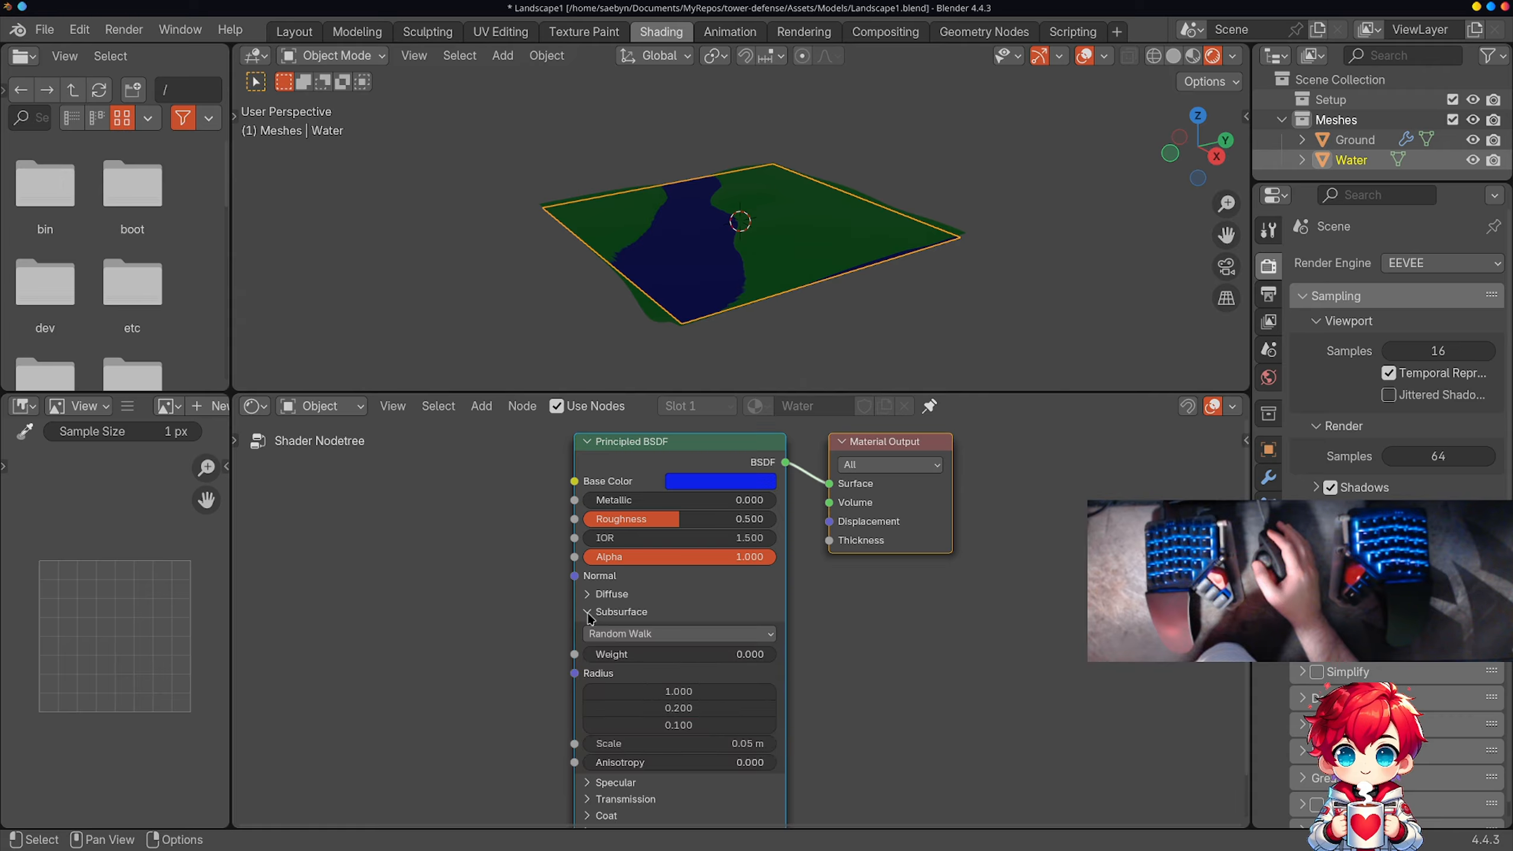
click(589, 614)
click(587, 632)
click(587, 633)
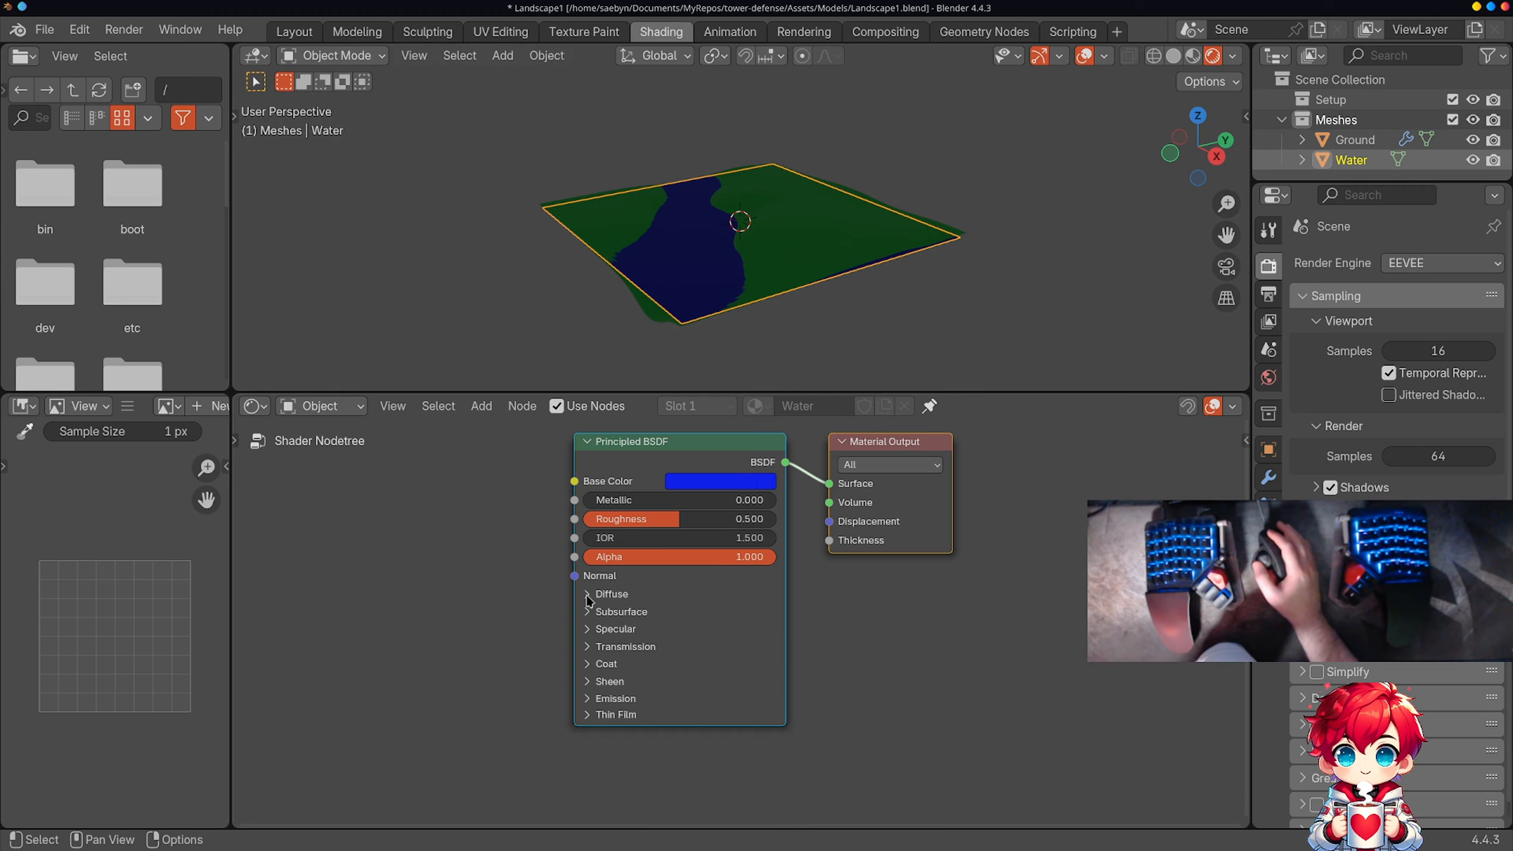
click(590, 598)
click(590, 596)
click(587, 633)
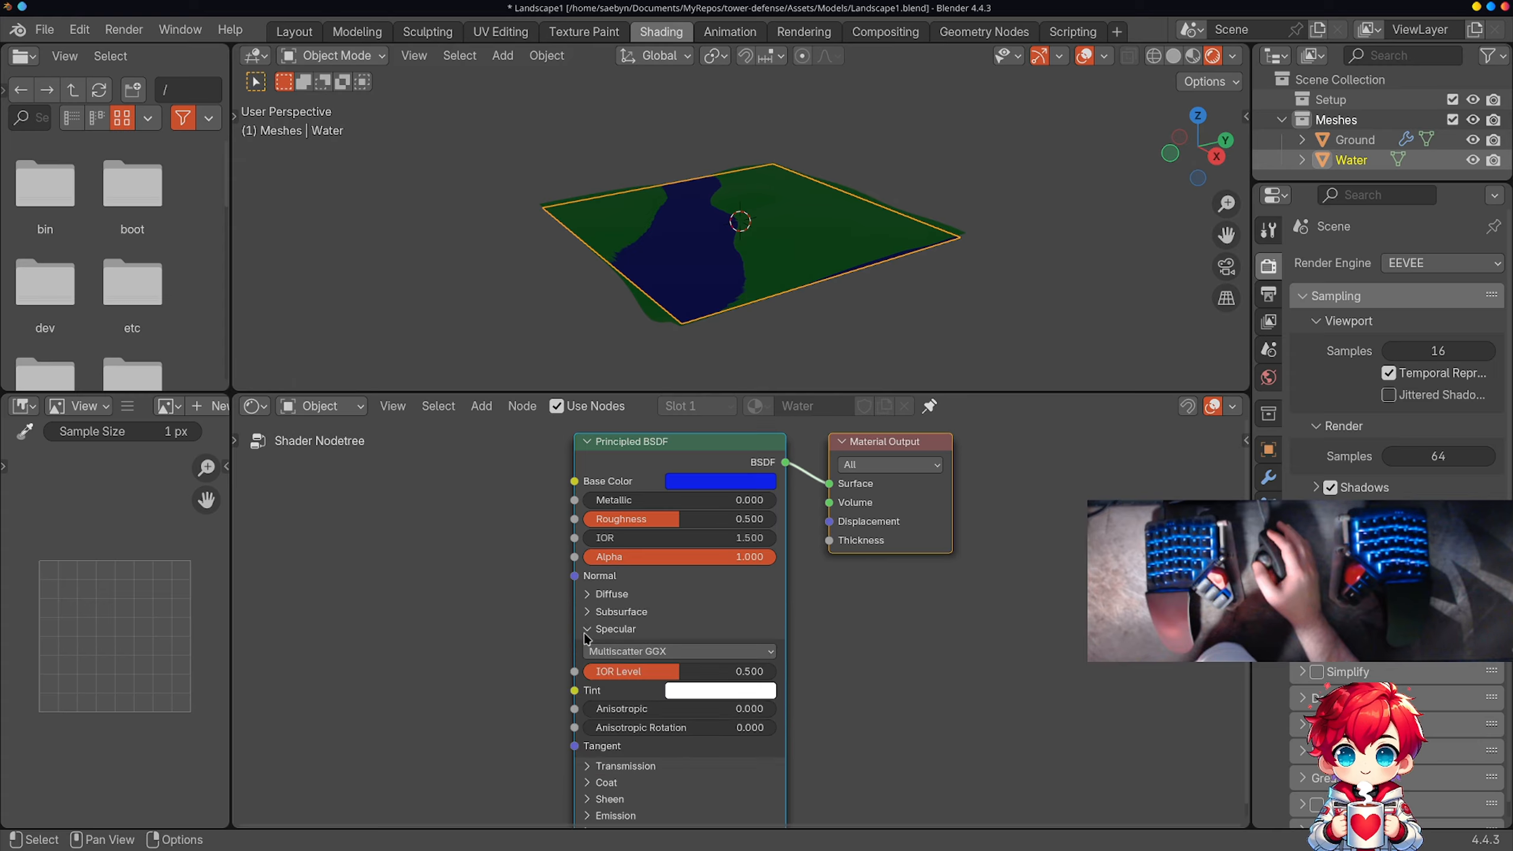
click(589, 636)
click(590, 647)
click(589, 647)
click(592, 662)
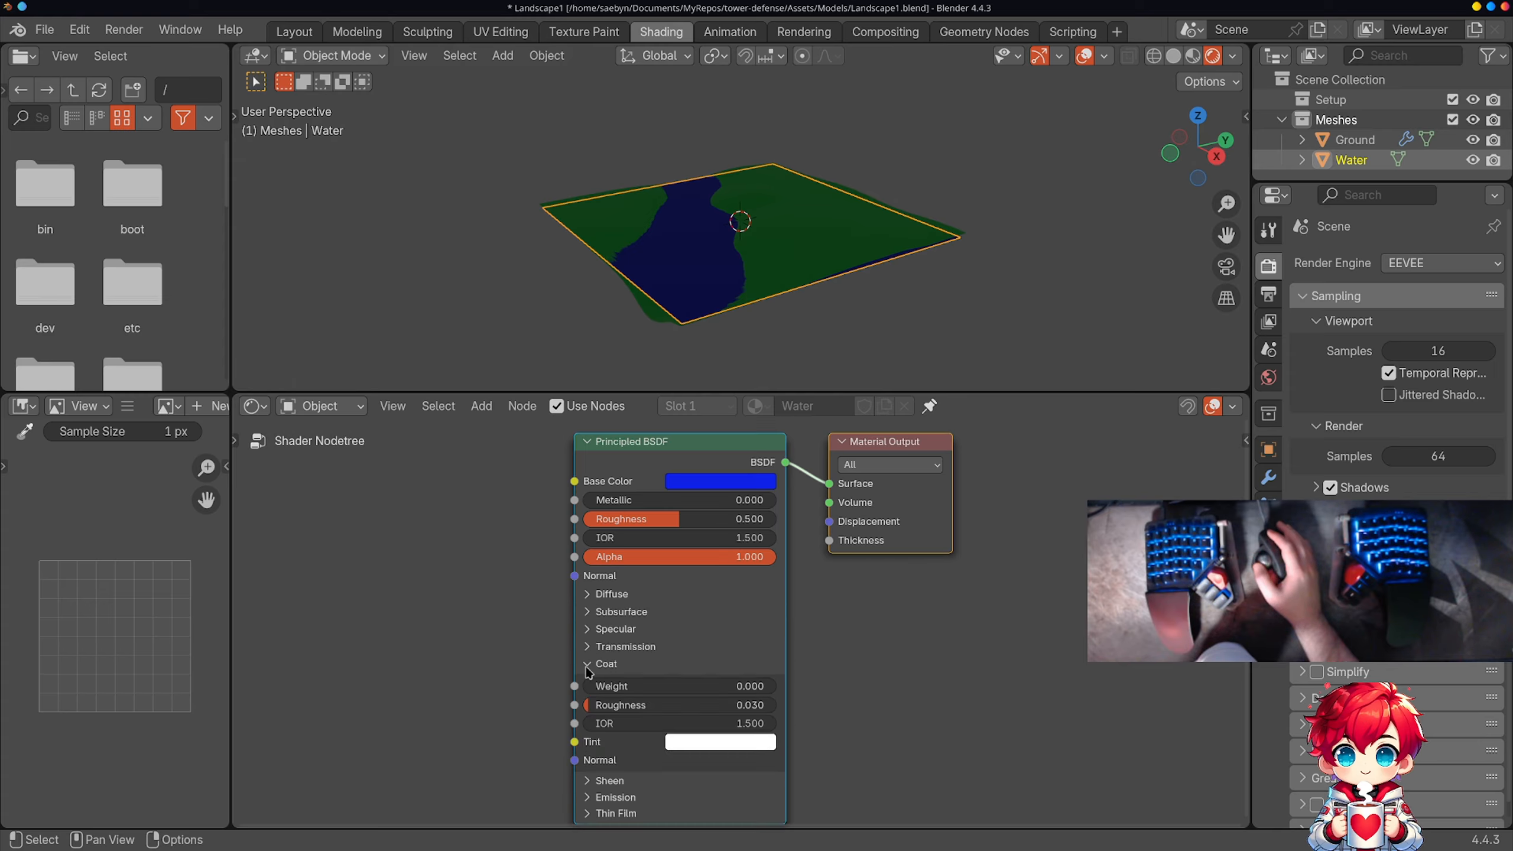
click(592, 661)
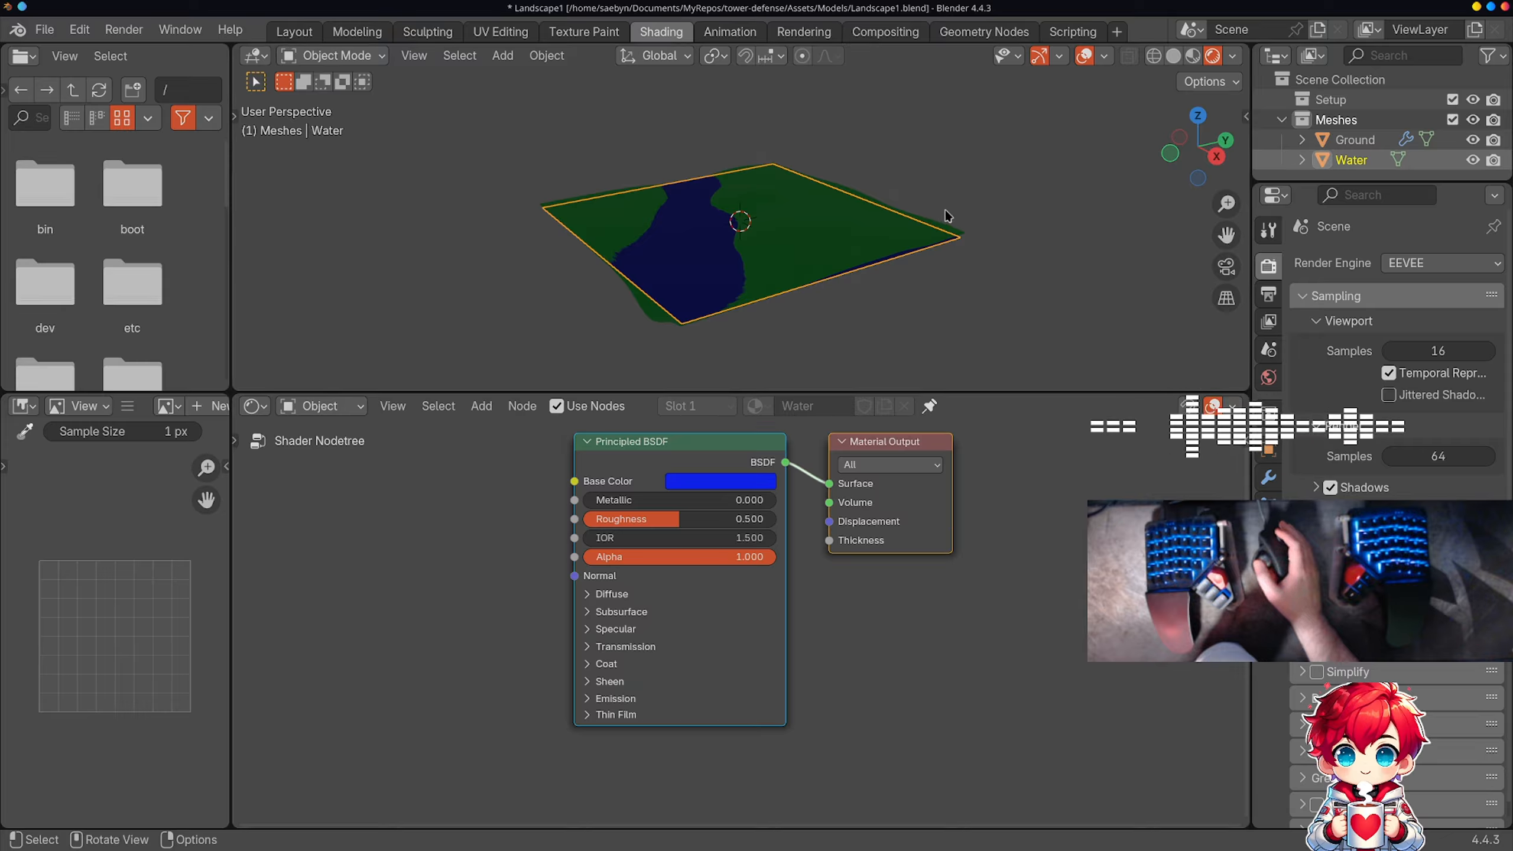
middle_drag(948, 216, 838, 280)
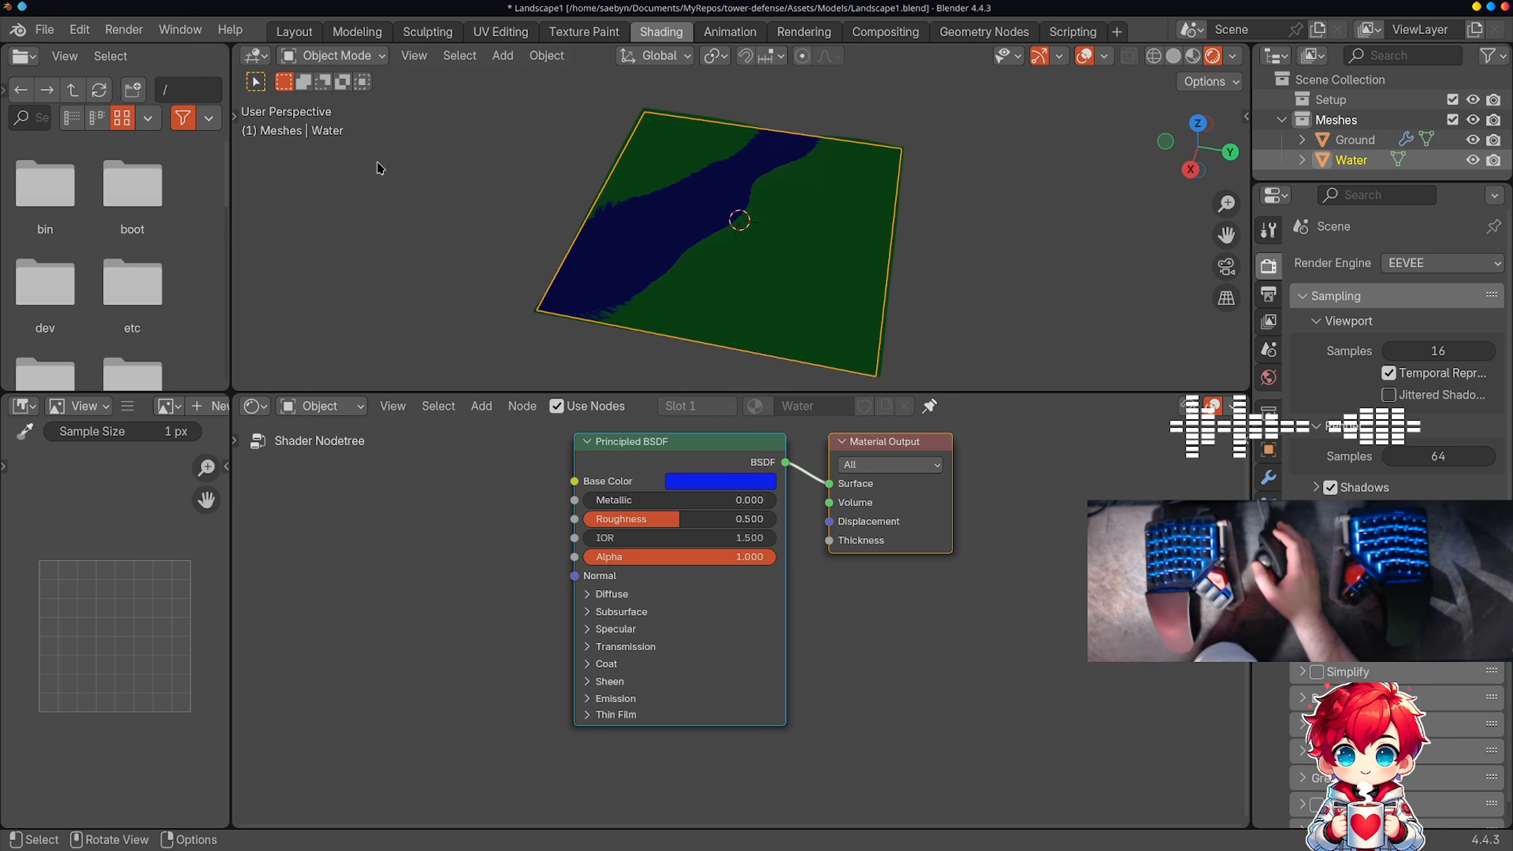
Step: Return to the Layout workspace, save Landscape1.blend, and restore the main editor area to the 3D Viewport
click(298, 38)
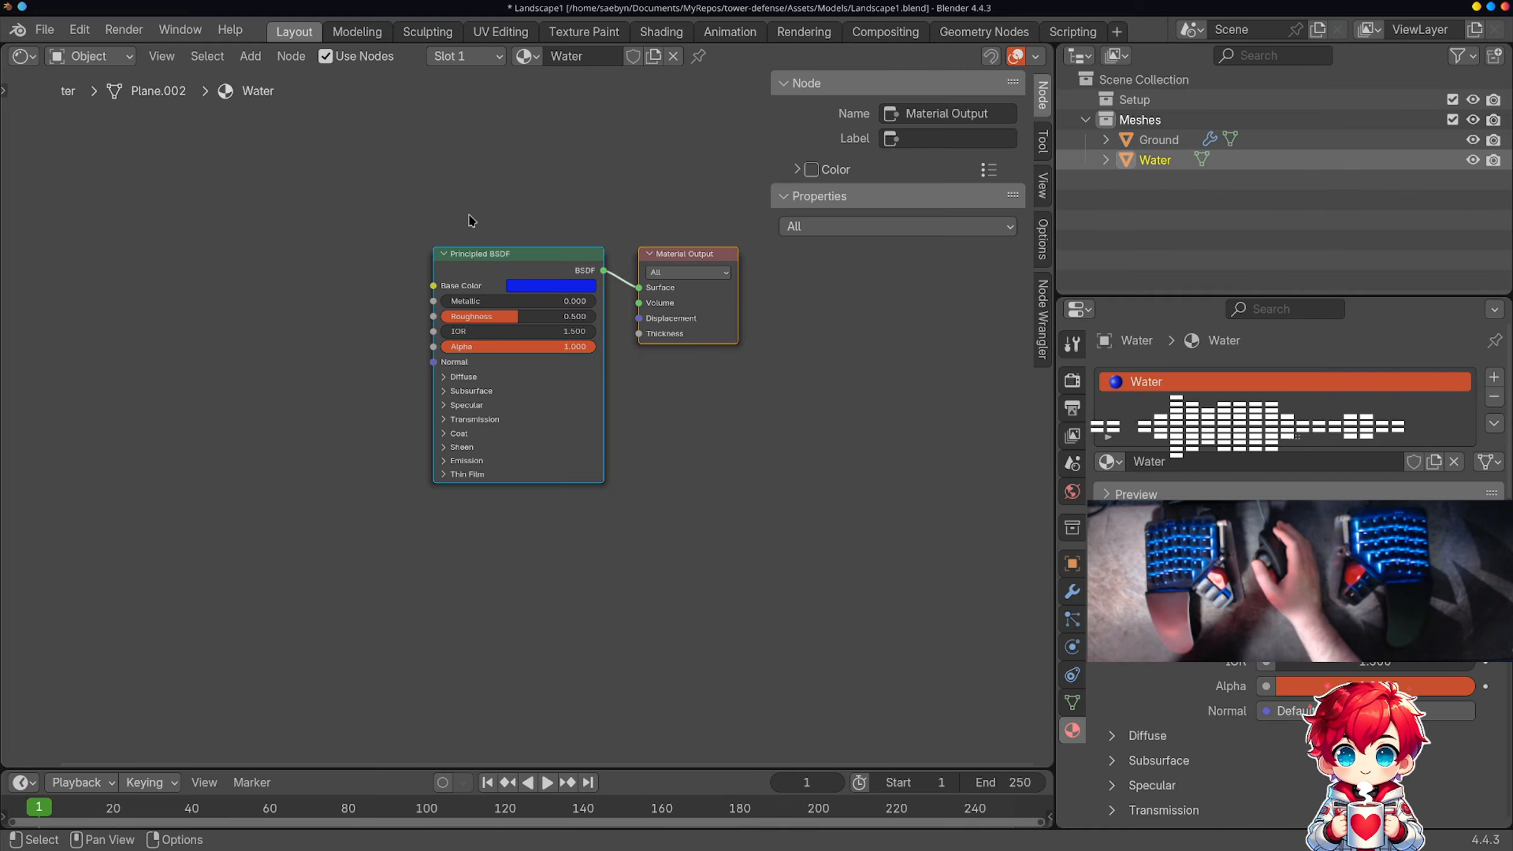
key(ctrl+s)
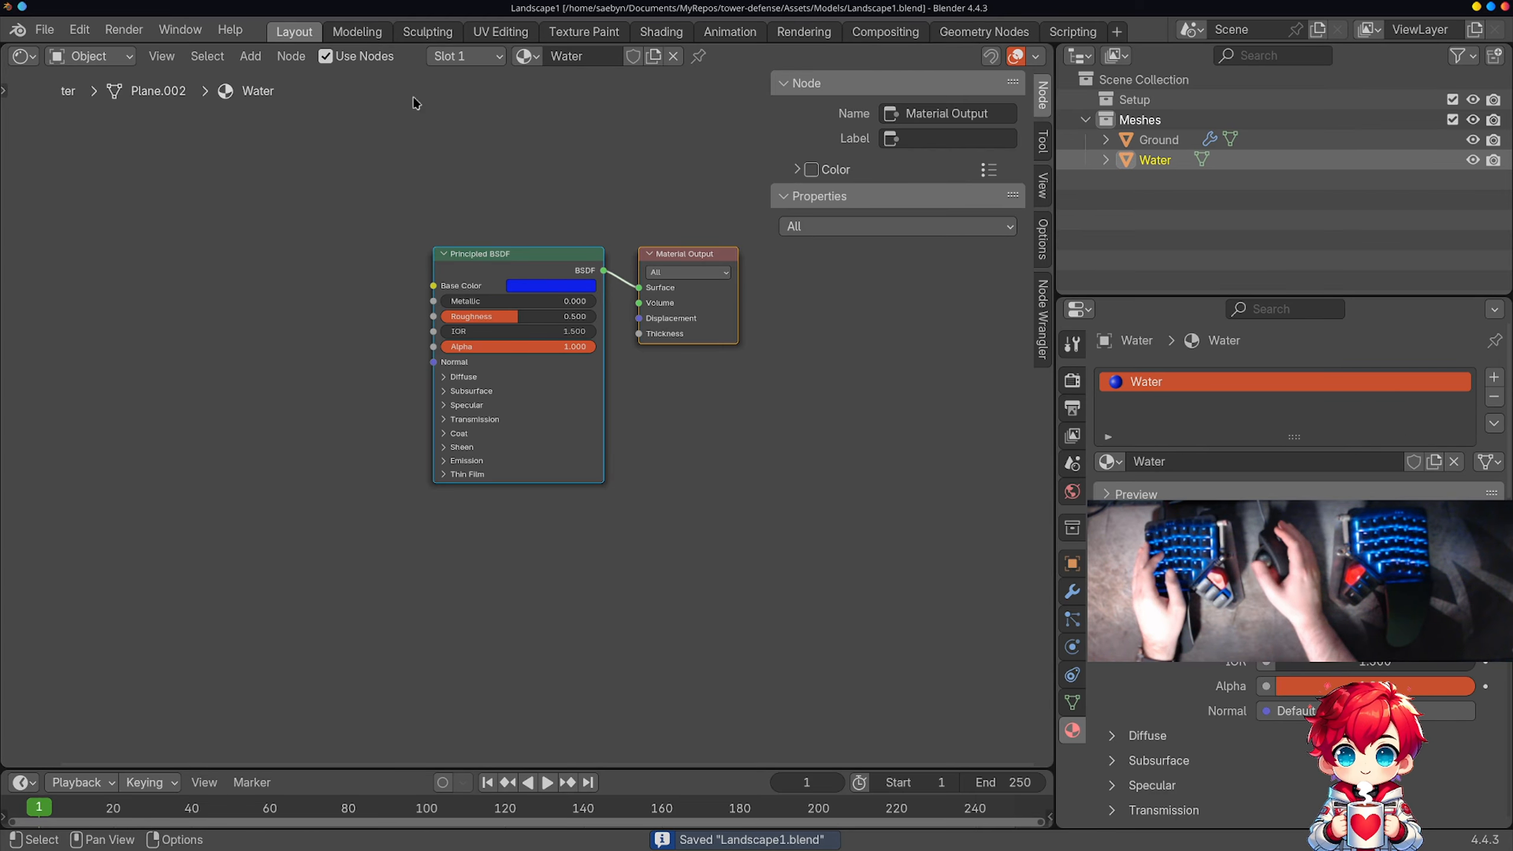
click(104, 60)
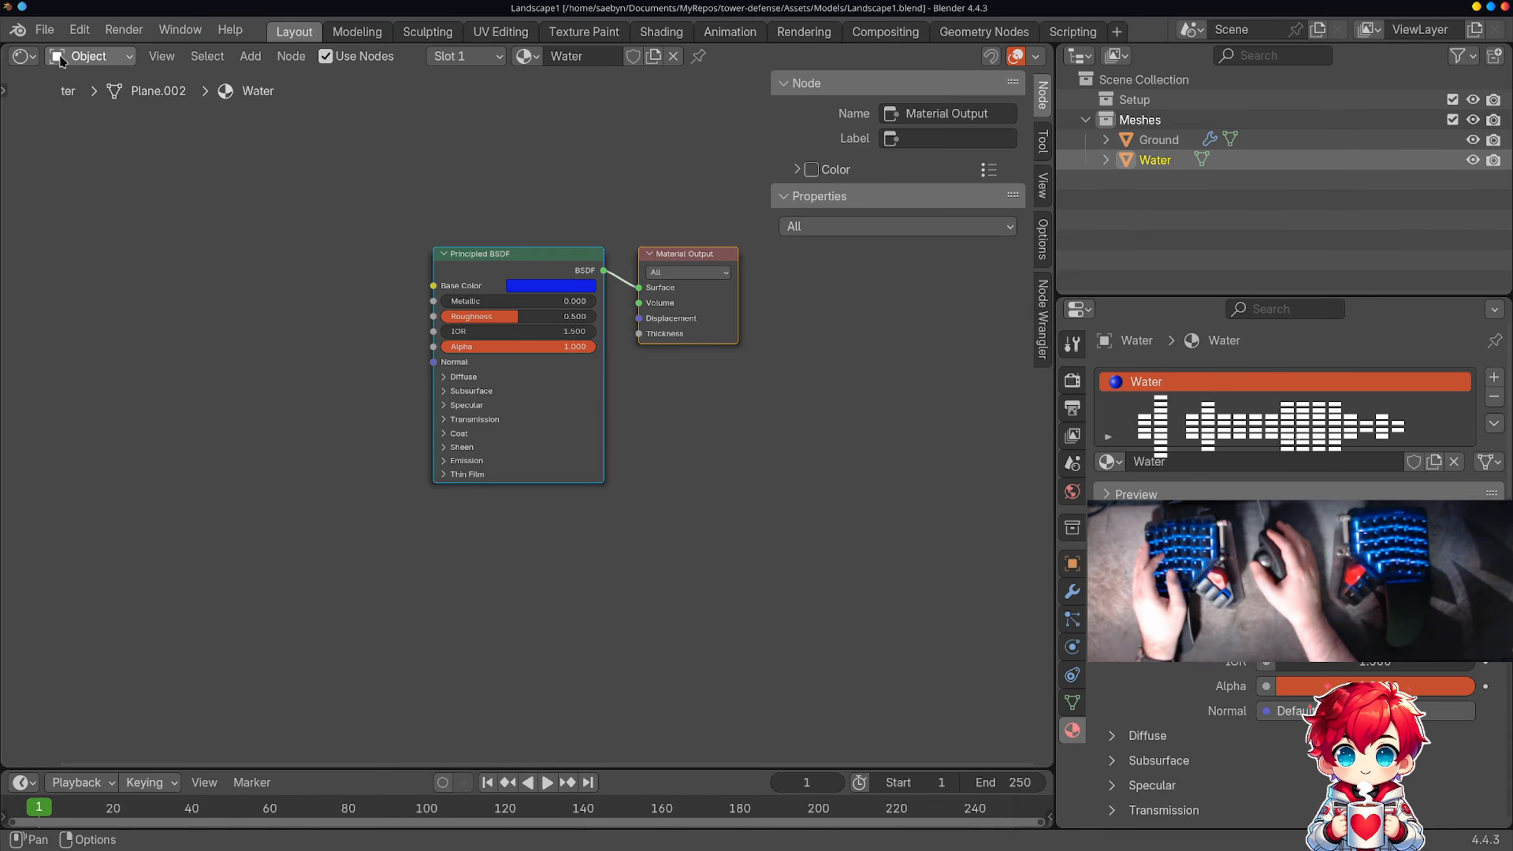
click(23, 57)
click(57, 108)
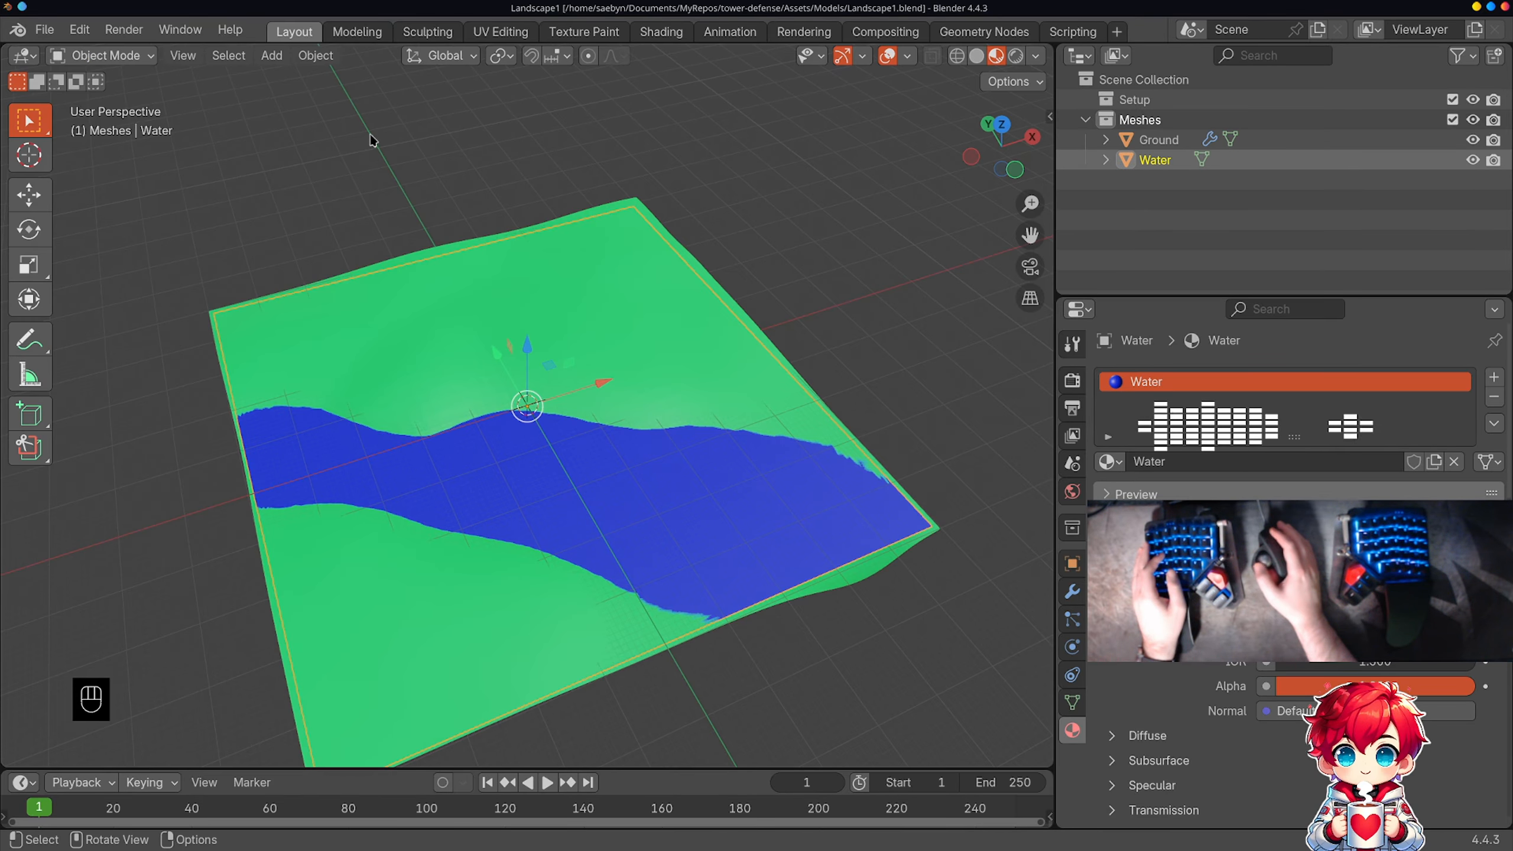
Step: Switch to Godot to reimport the landscape and inspect the Ground and Water meshes in the level_1 scene up close
key(alt+Tab)
key(alt+Tab)
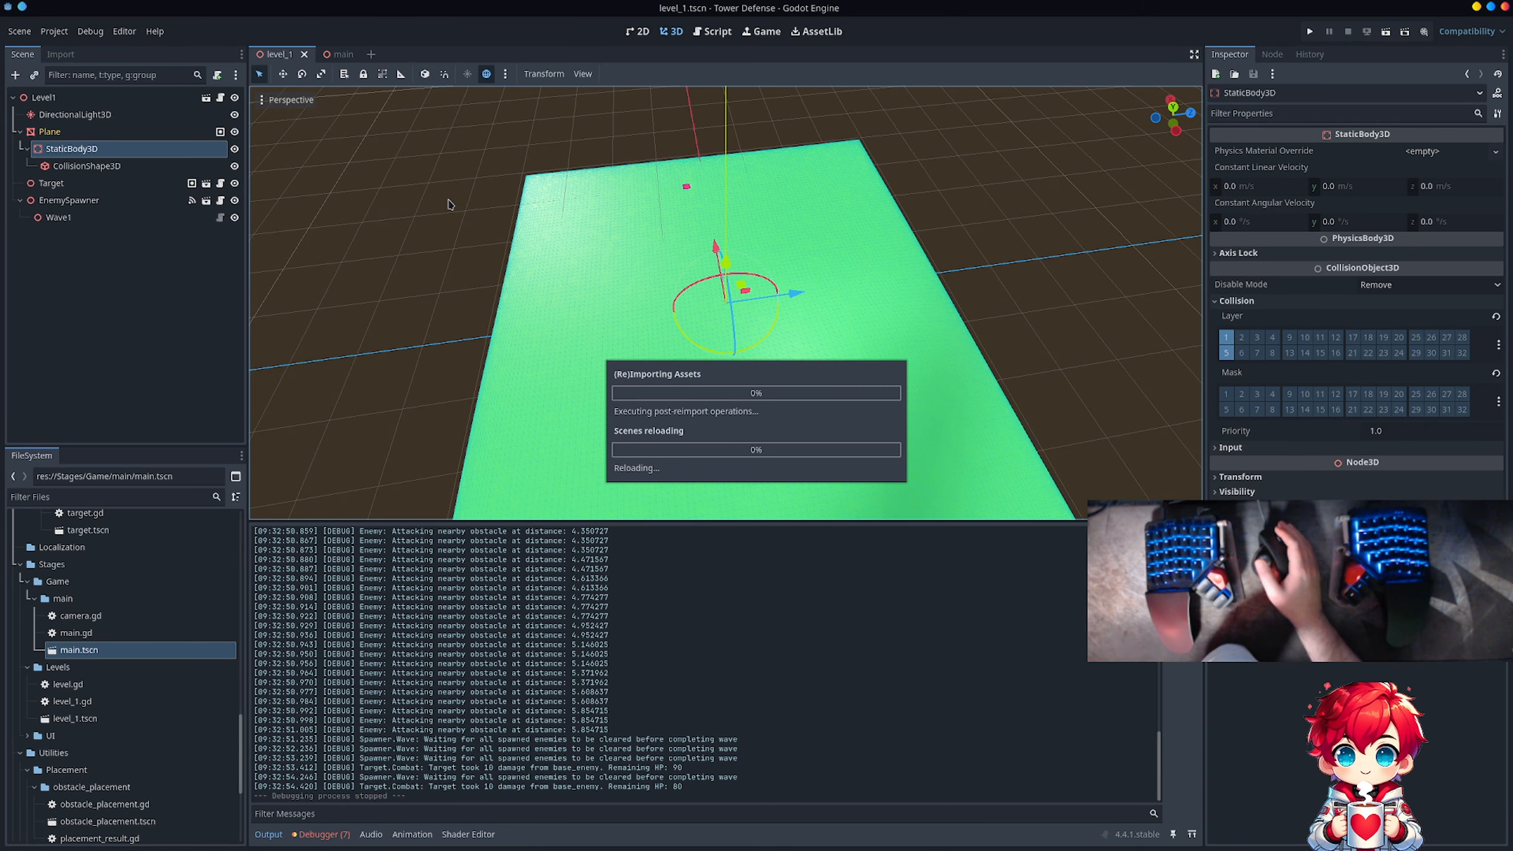
scroll(815, 299, up, 2)
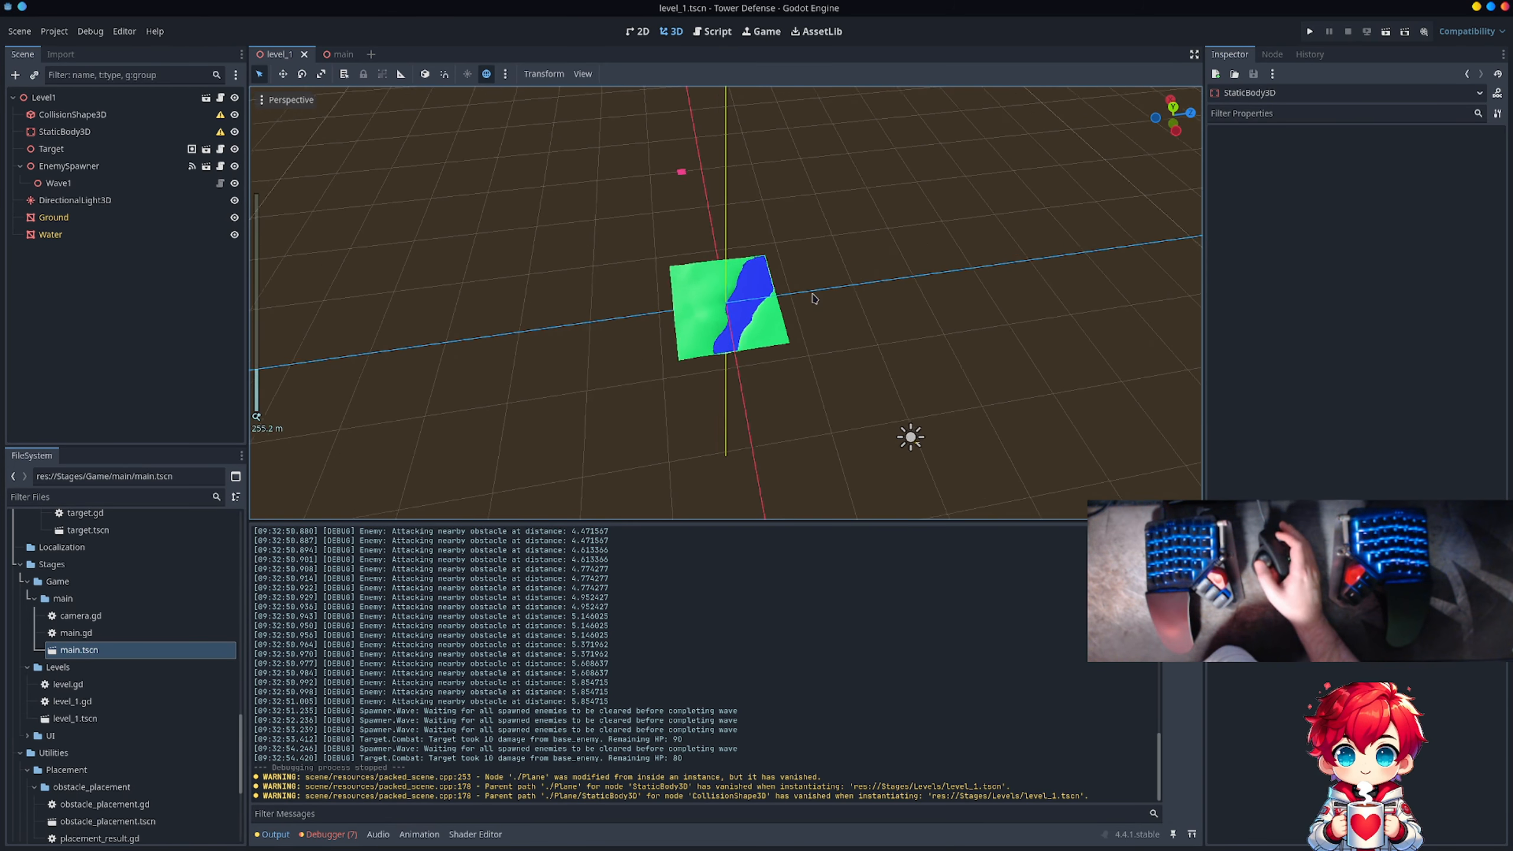
scroll(815, 299, up, 10)
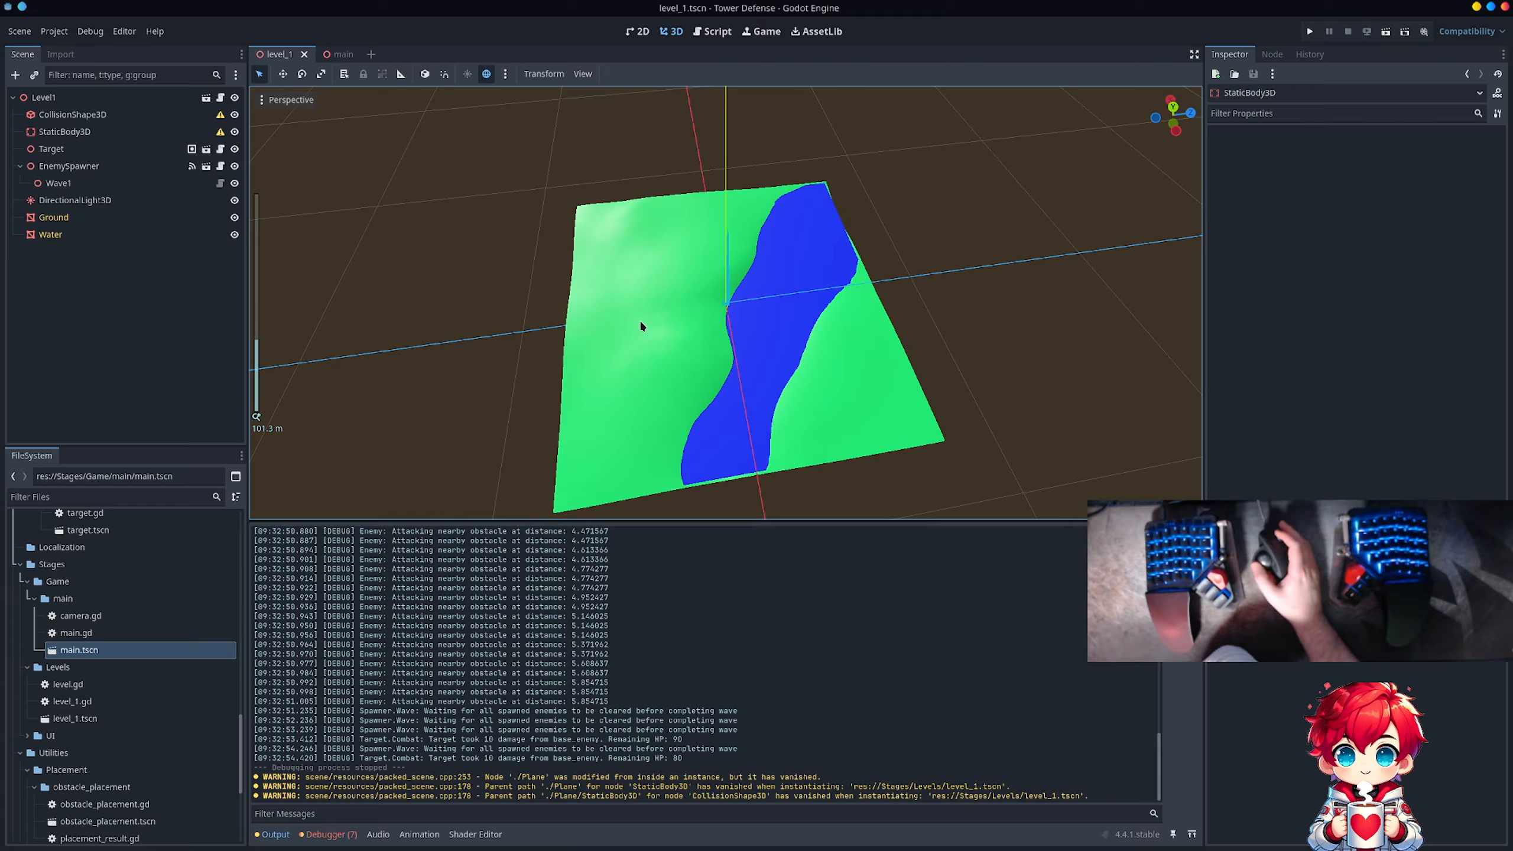
Step: Delete the orphaned CollisionShape3D and StaticBody3D nodes directly under Level1
middle_drag(666, 323, 822, 216)
scroll(821, 217, down, 20)
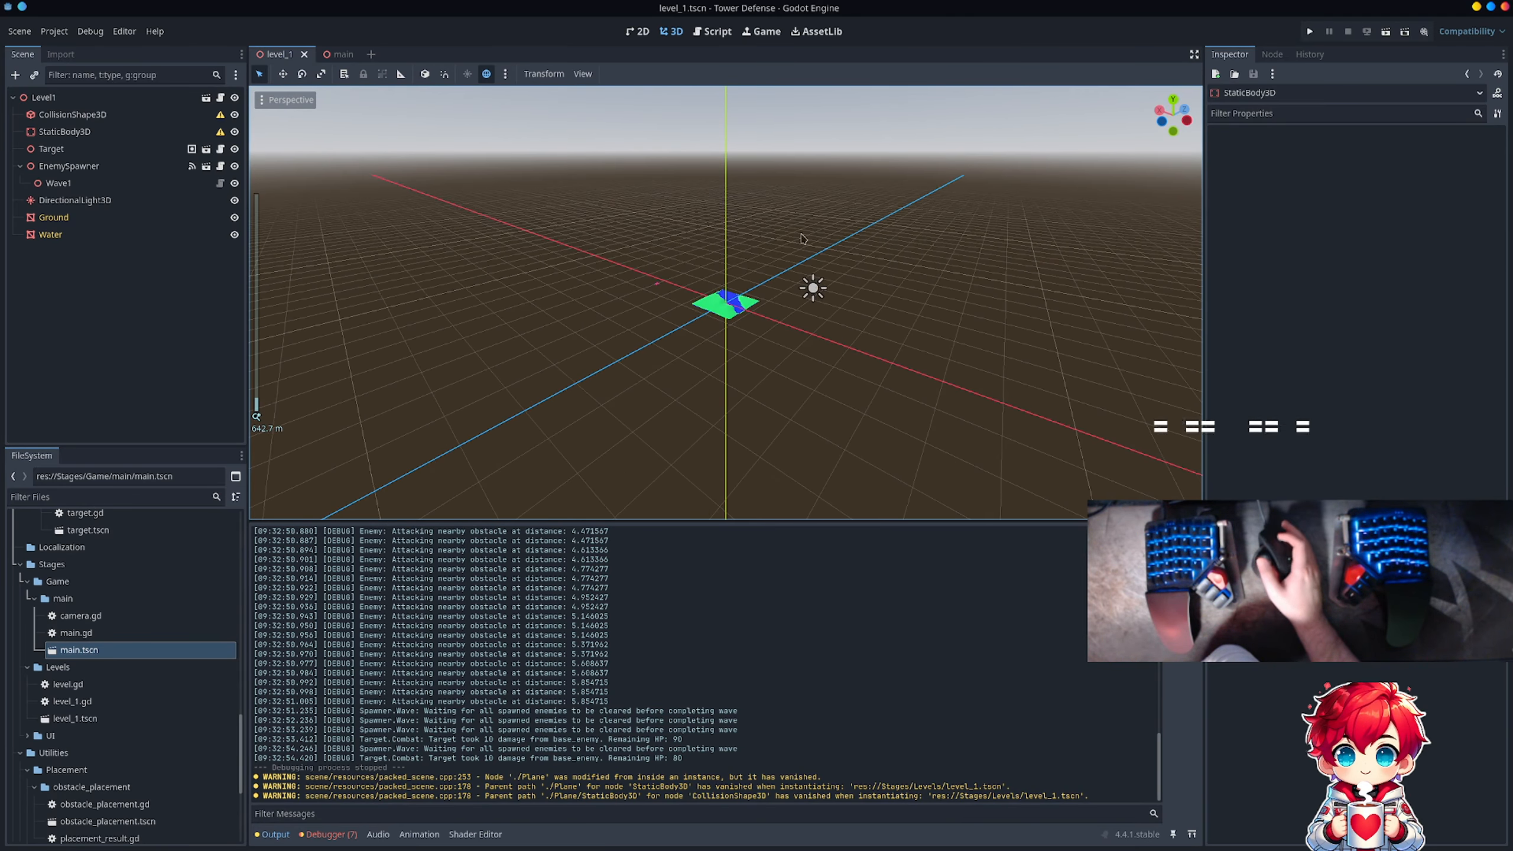
middle_drag(665, 305, 720, 346)
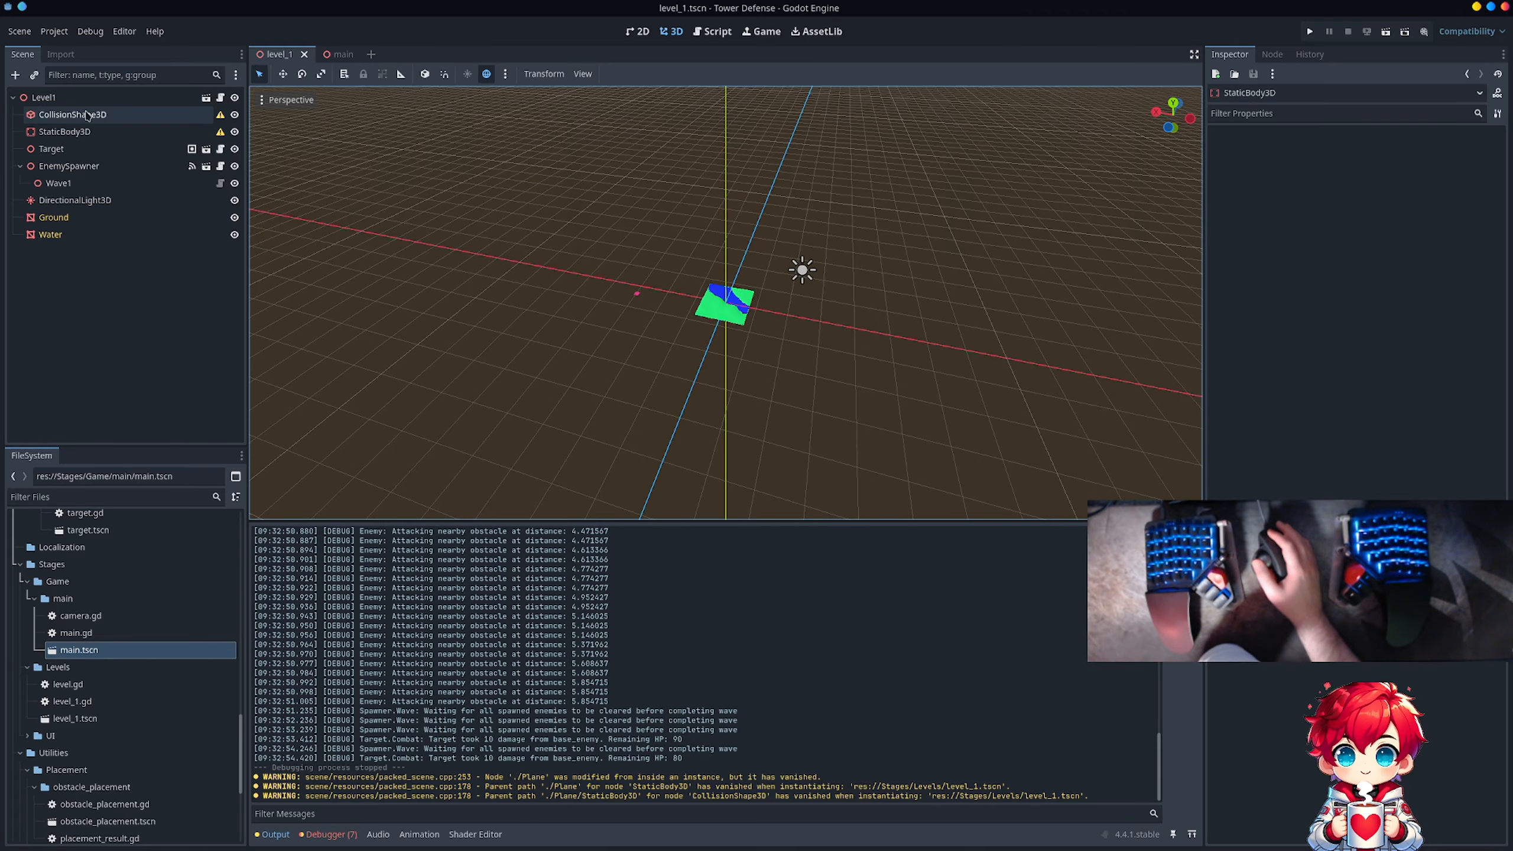
click(84, 119)
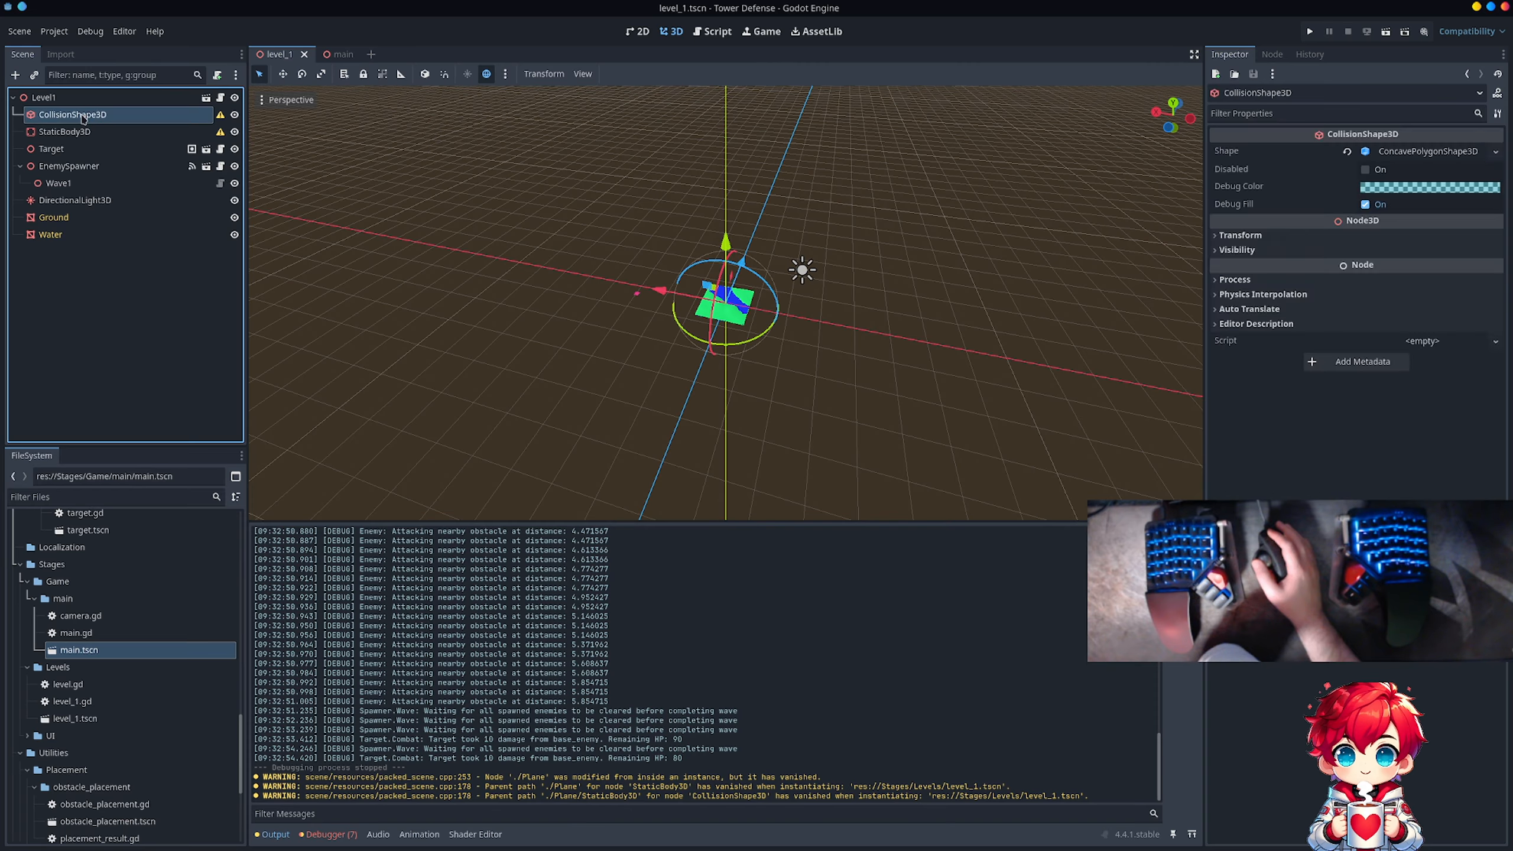
right_click(84, 118)
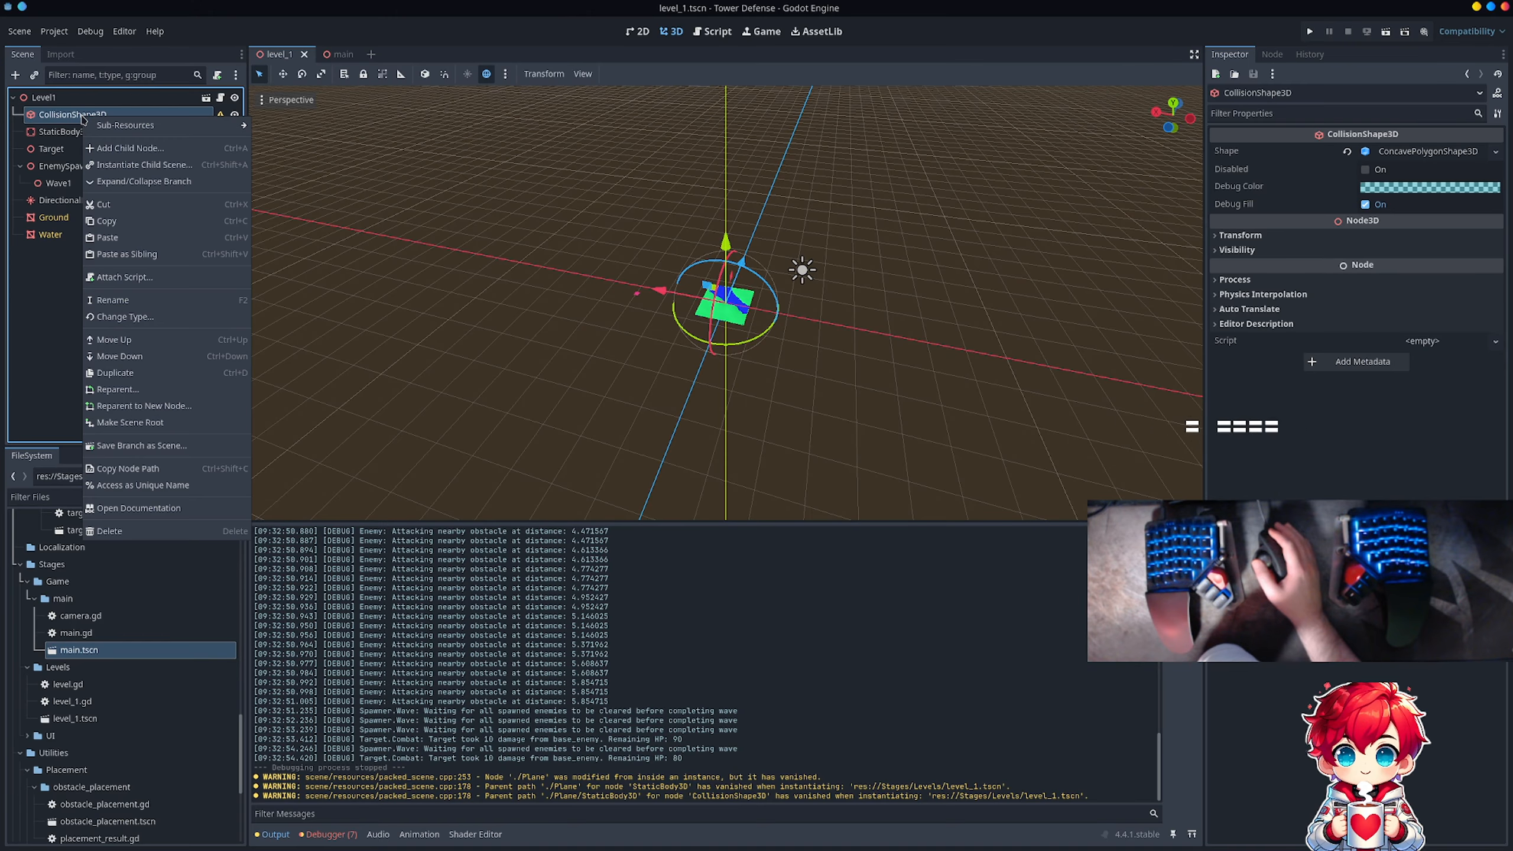
click(153, 537)
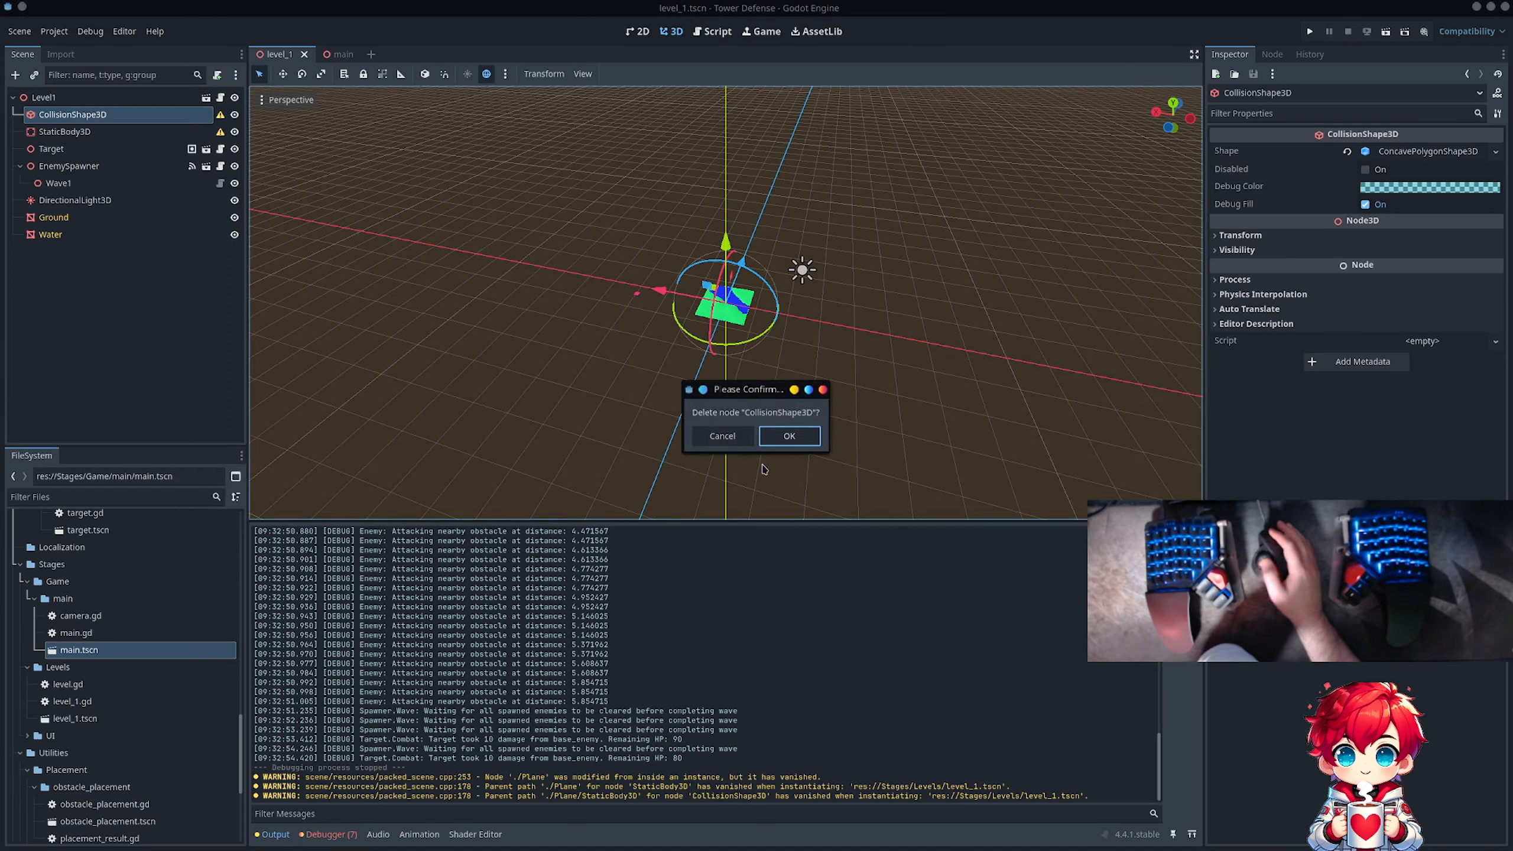
click(782, 434)
click(152, 116)
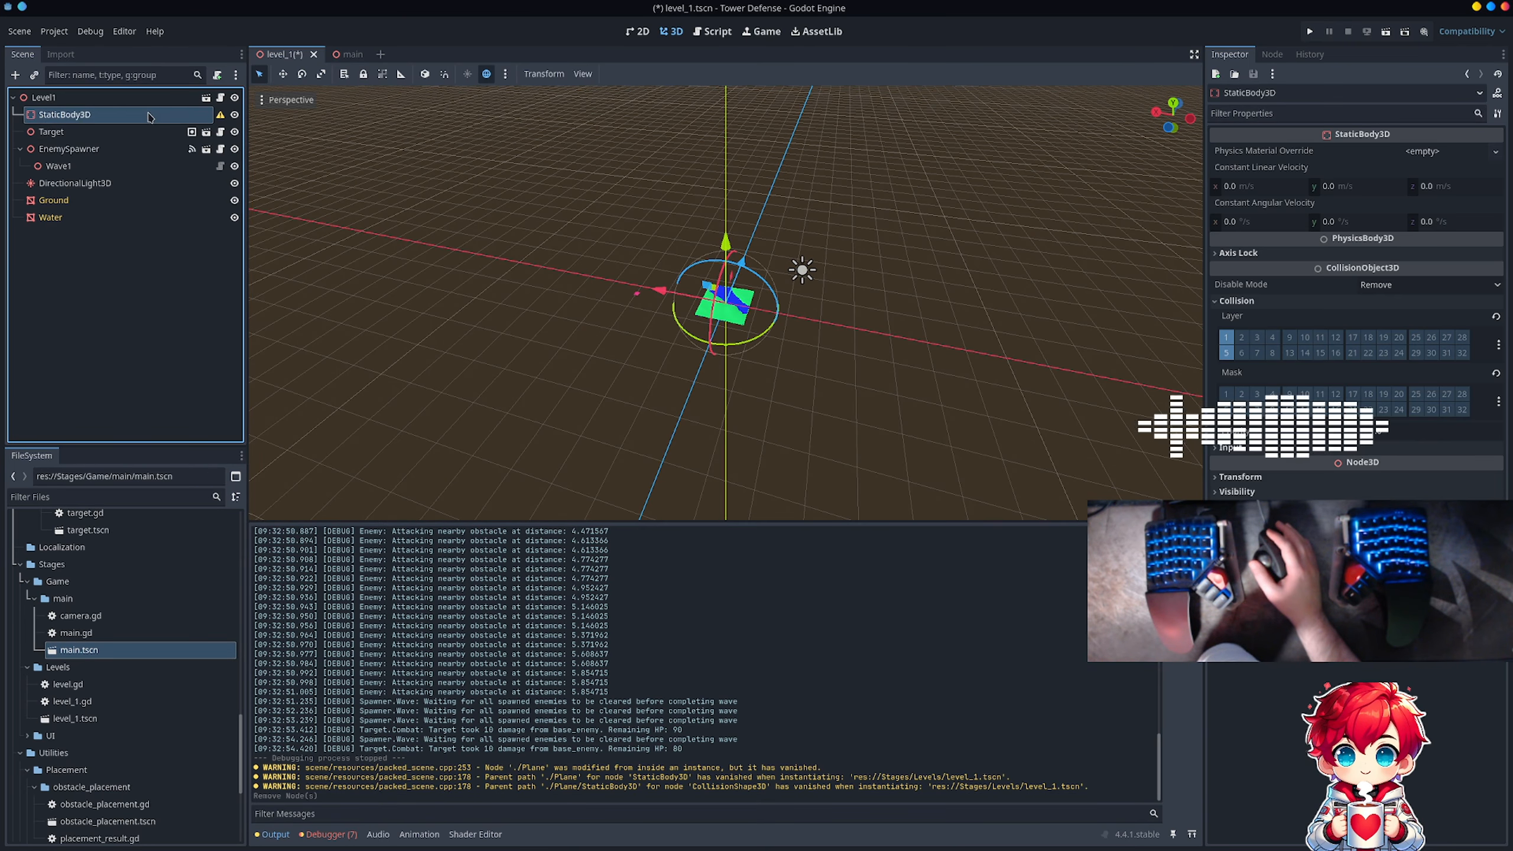
right_click(151, 116)
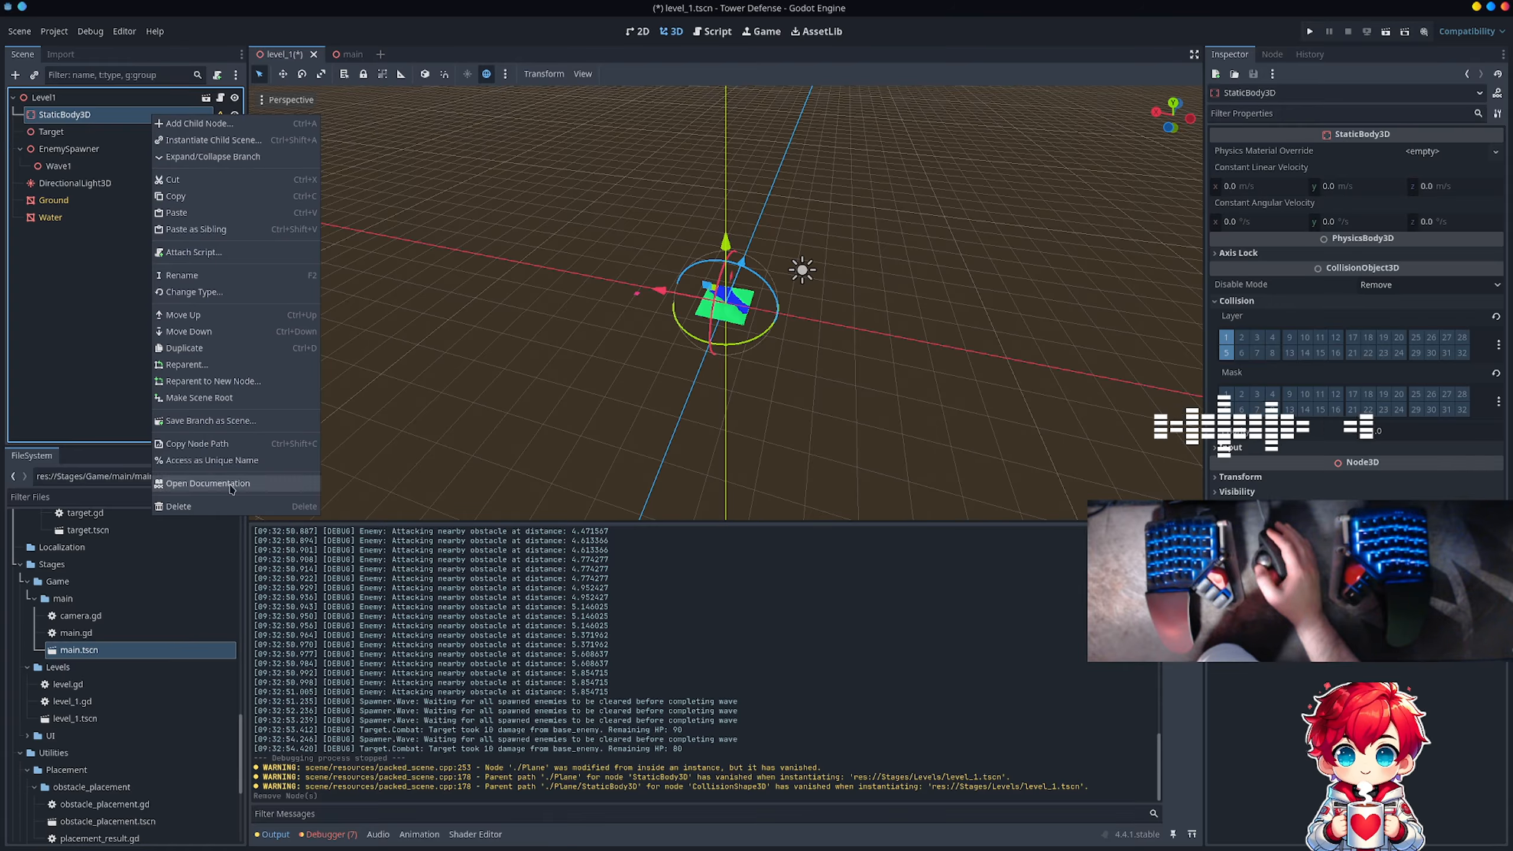
click(231, 505)
key(Return)
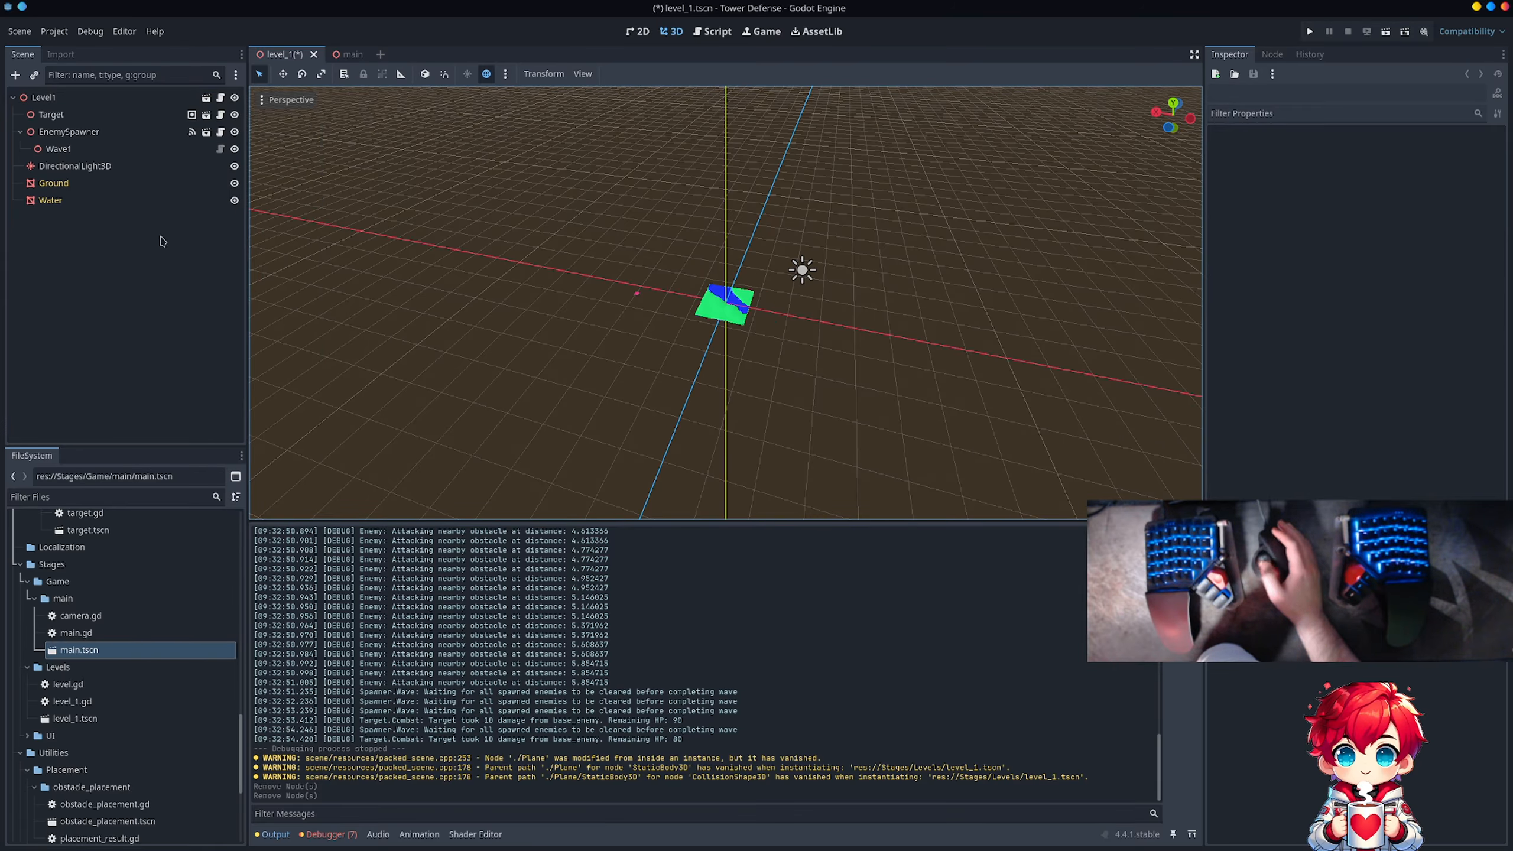
Step: Add a StaticBody3D node as a child of the Ground mesh
click(91, 183)
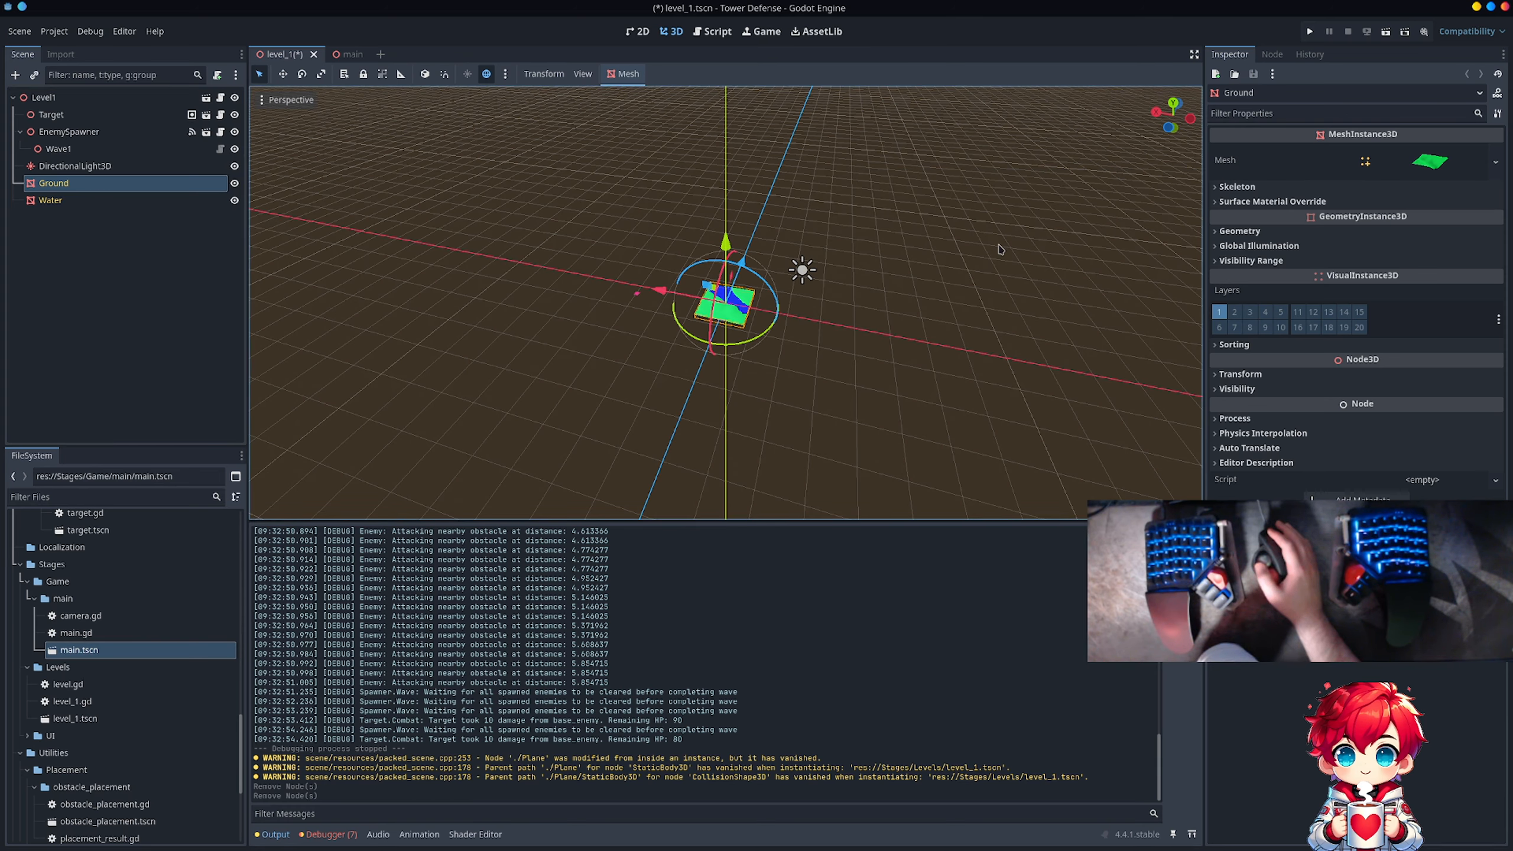
right_click(118, 185)
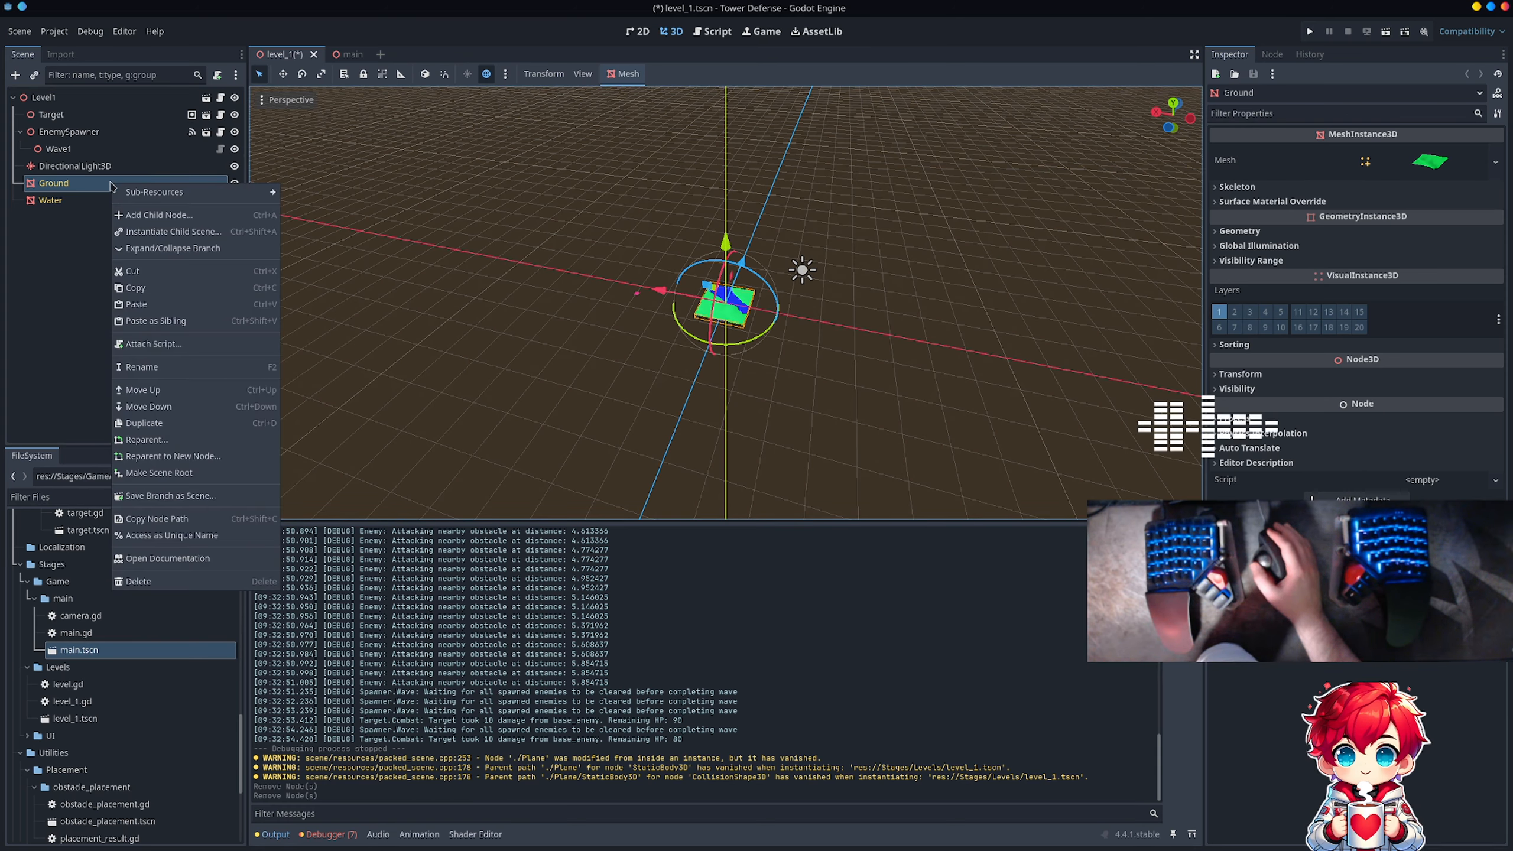
click(210, 221)
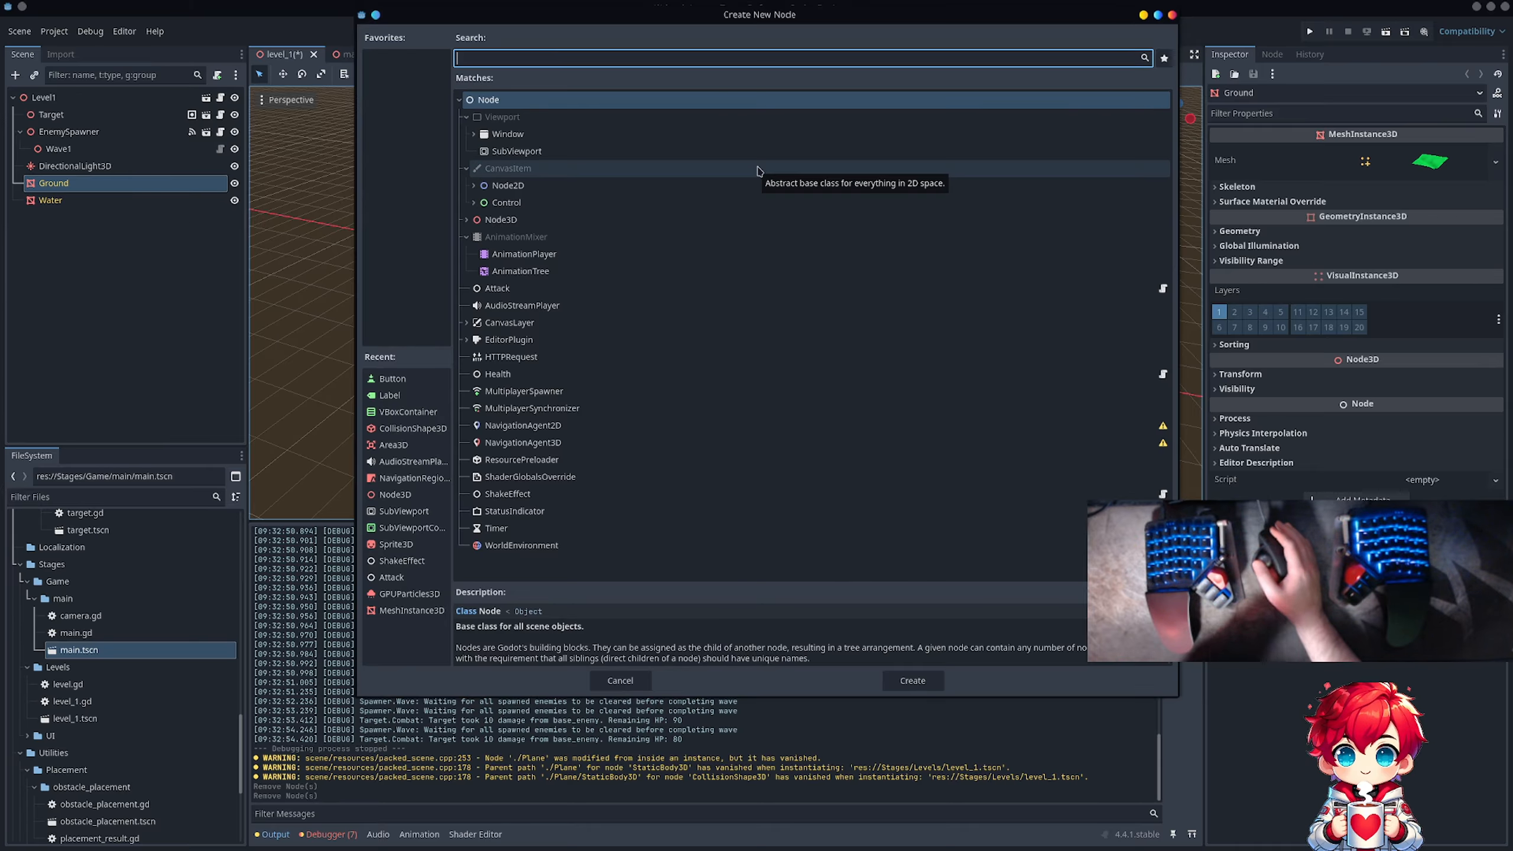
text(static)
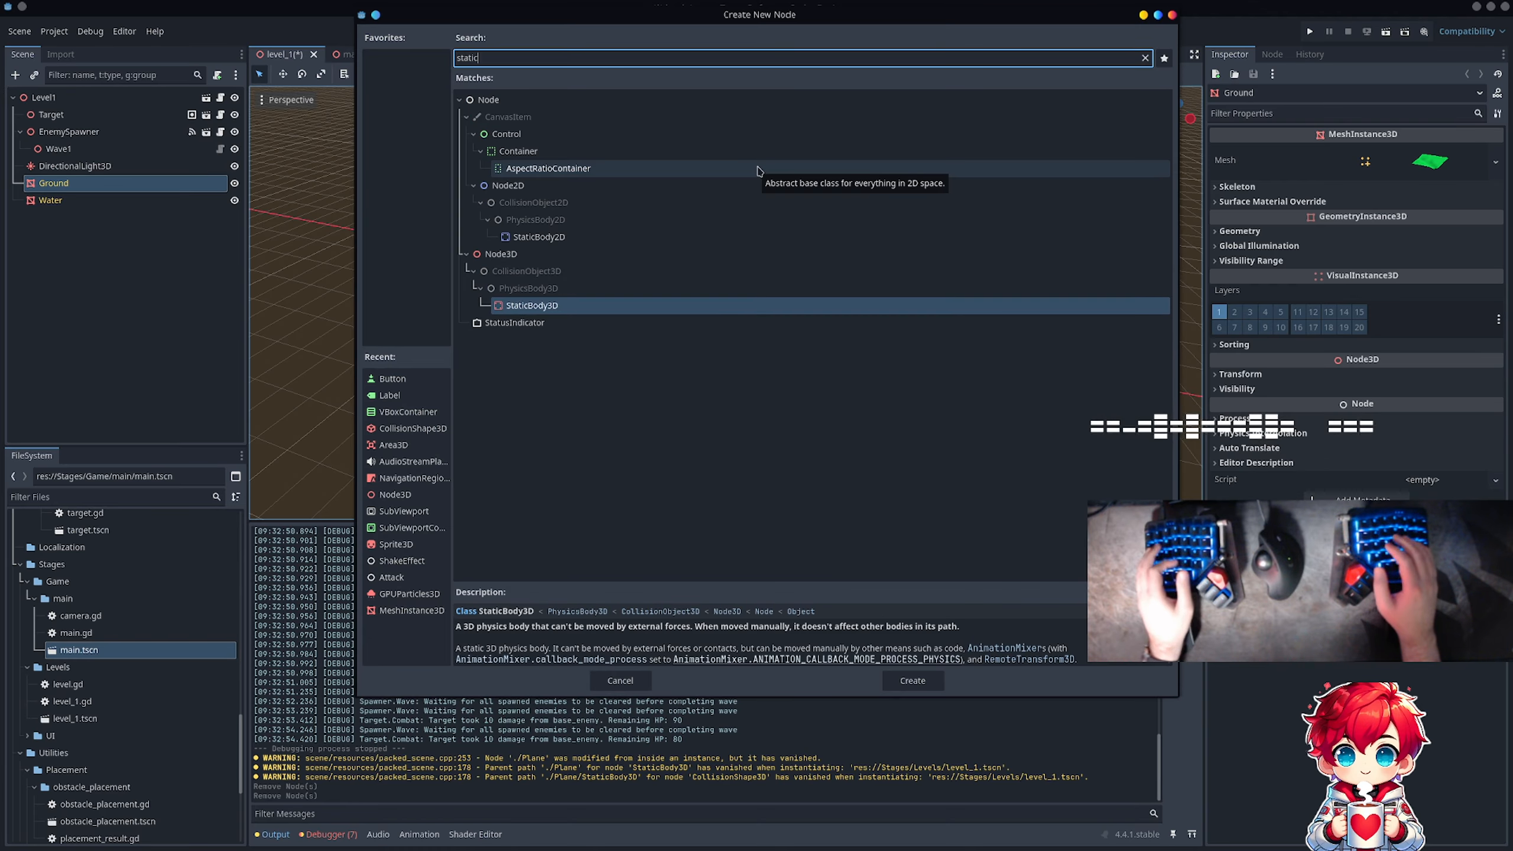
double_click(539, 306)
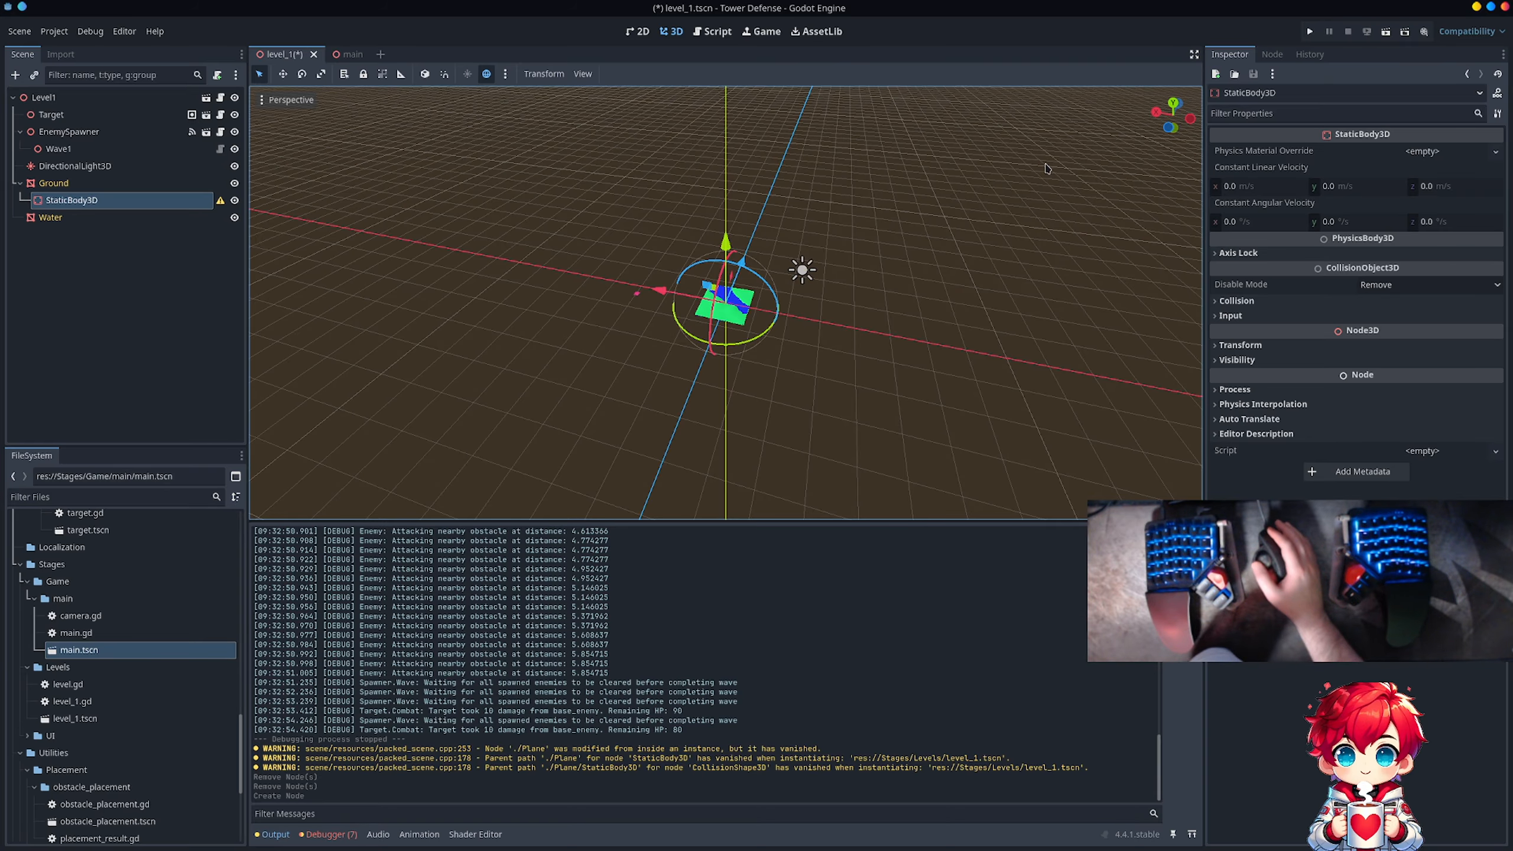
Step: Add the Ground node to the global group navigation_mesh_source_group and return to its properties
click(143, 183)
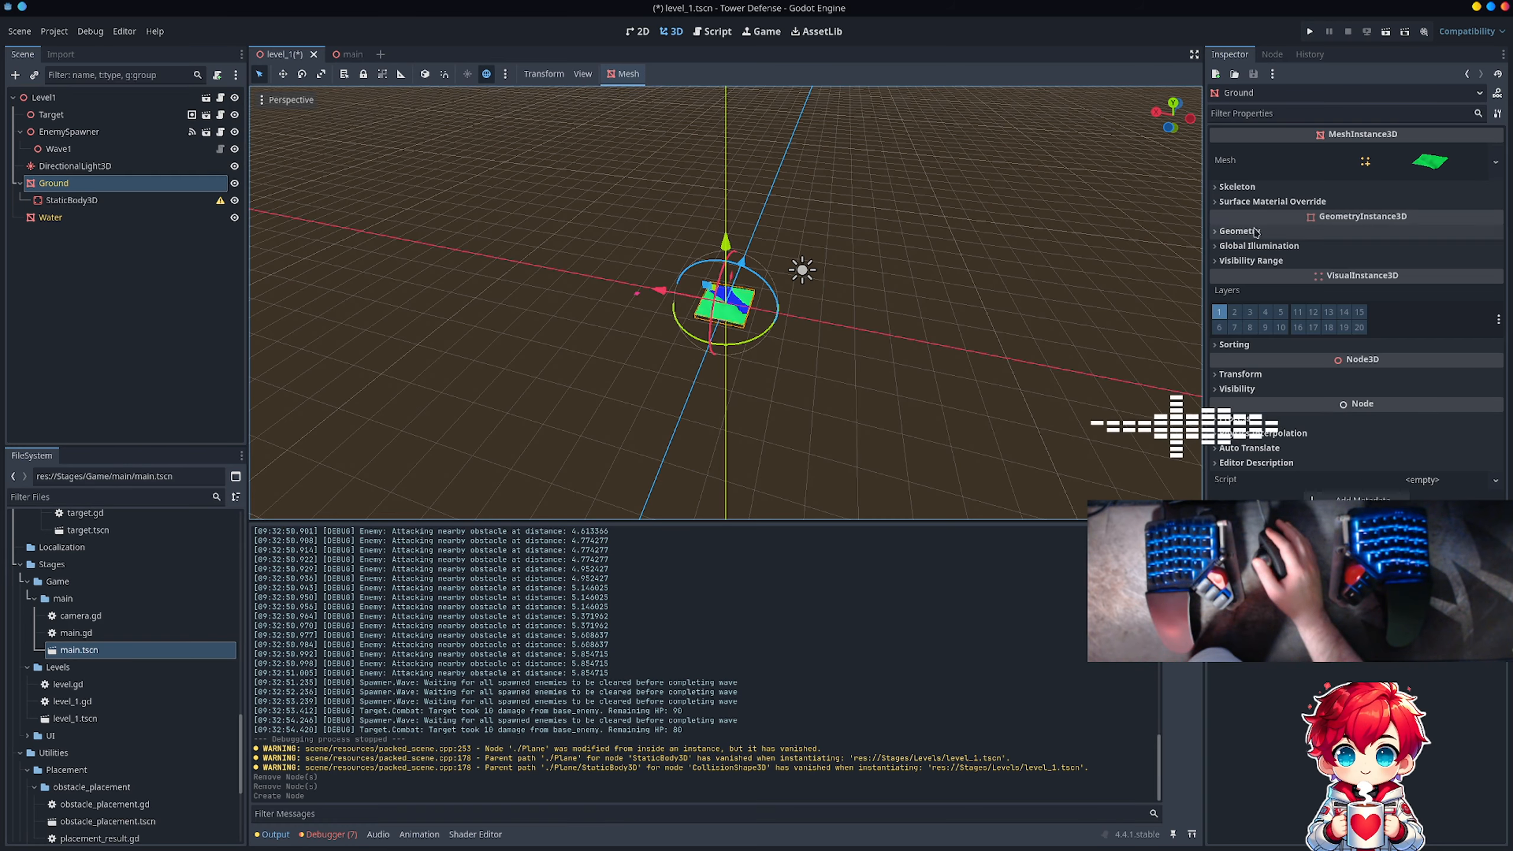
click(1272, 55)
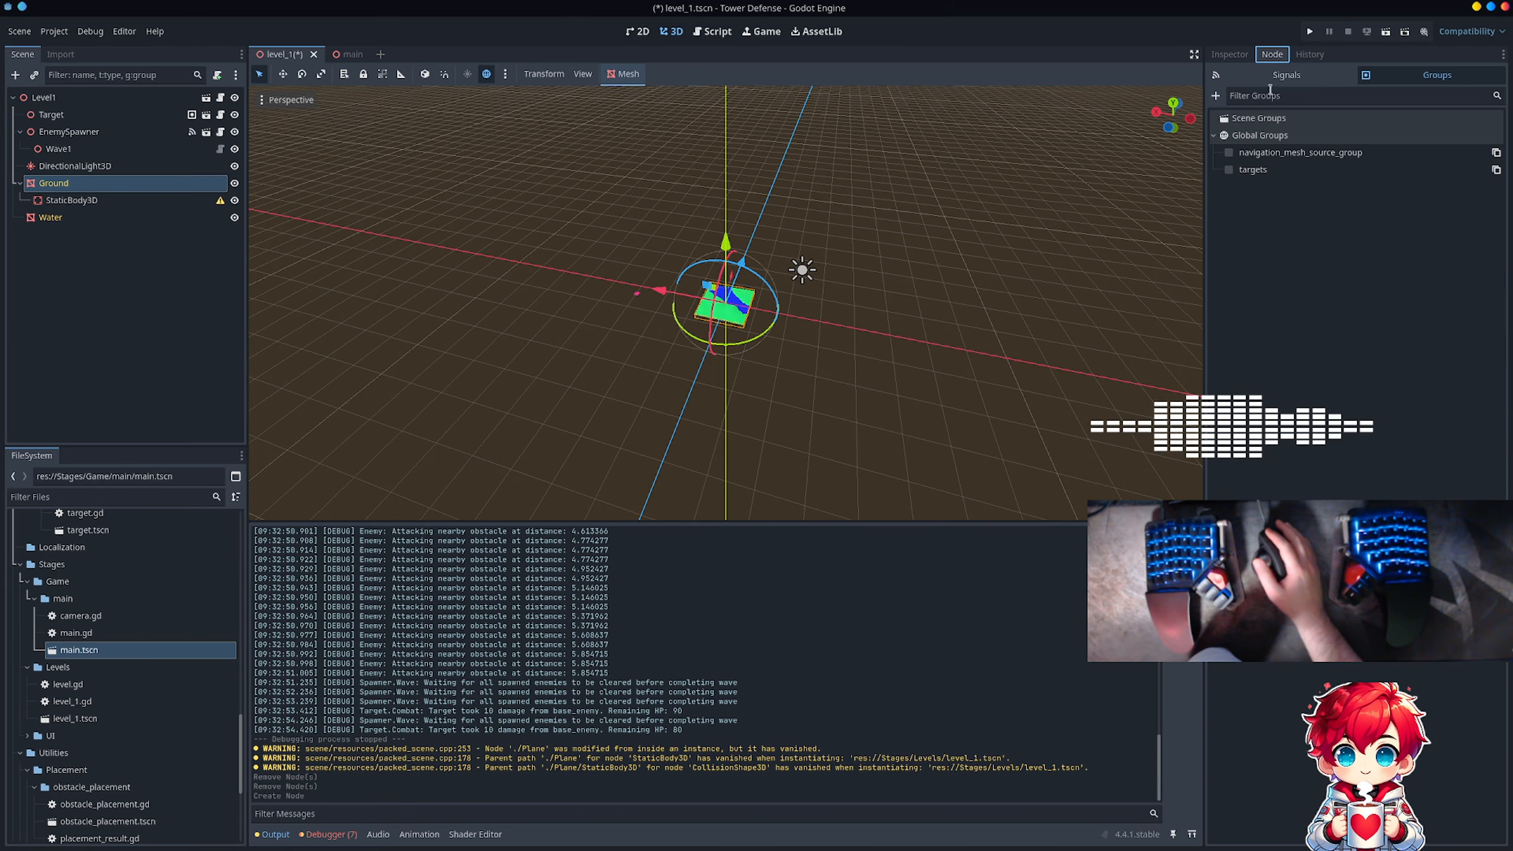
click(1229, 152)
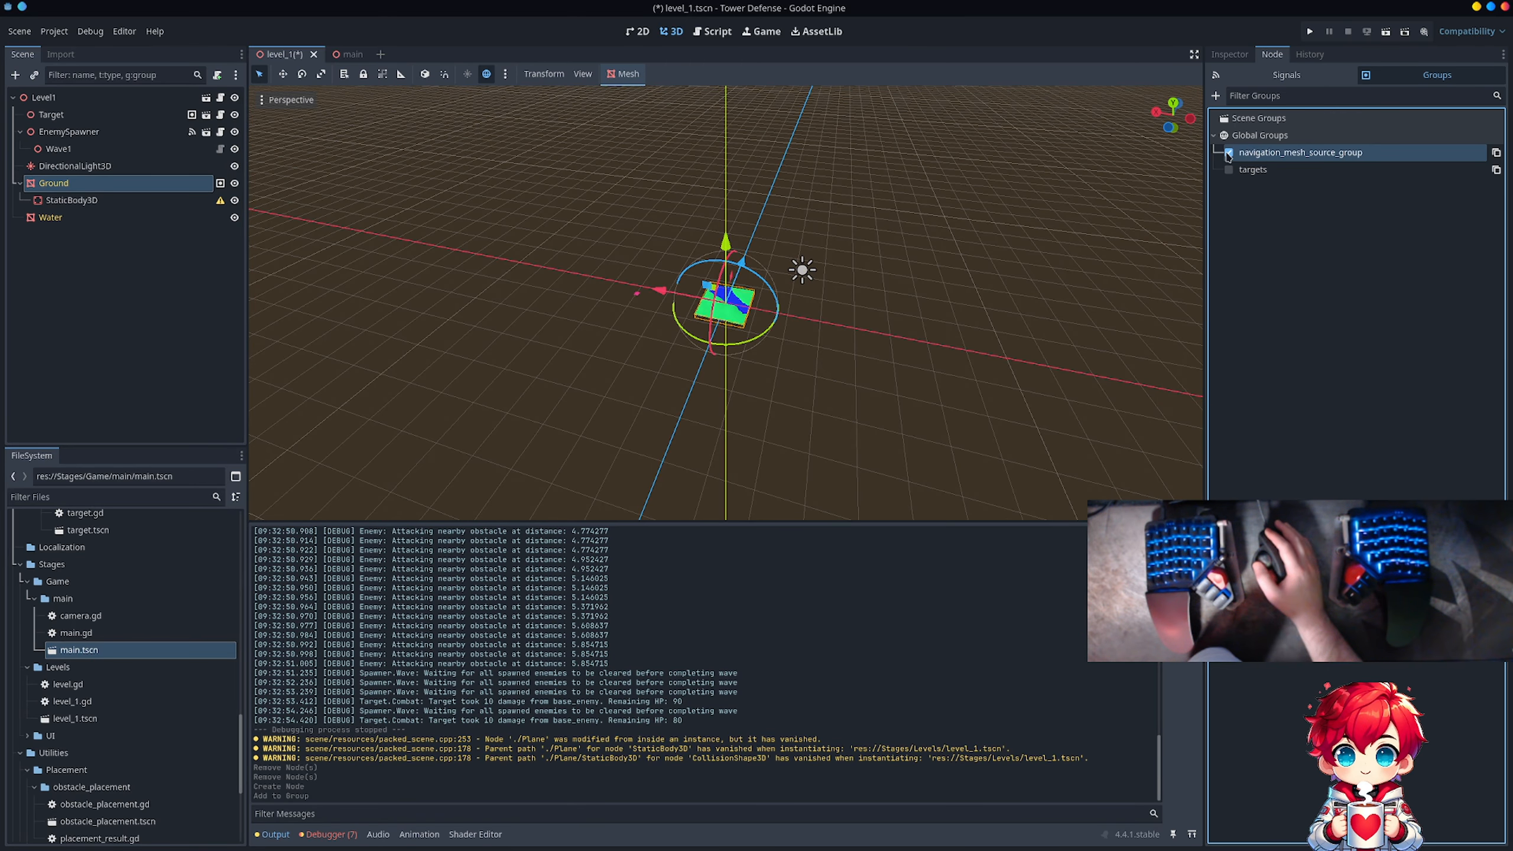
click(1227, 57)
scroll(728, 328, up, 10)
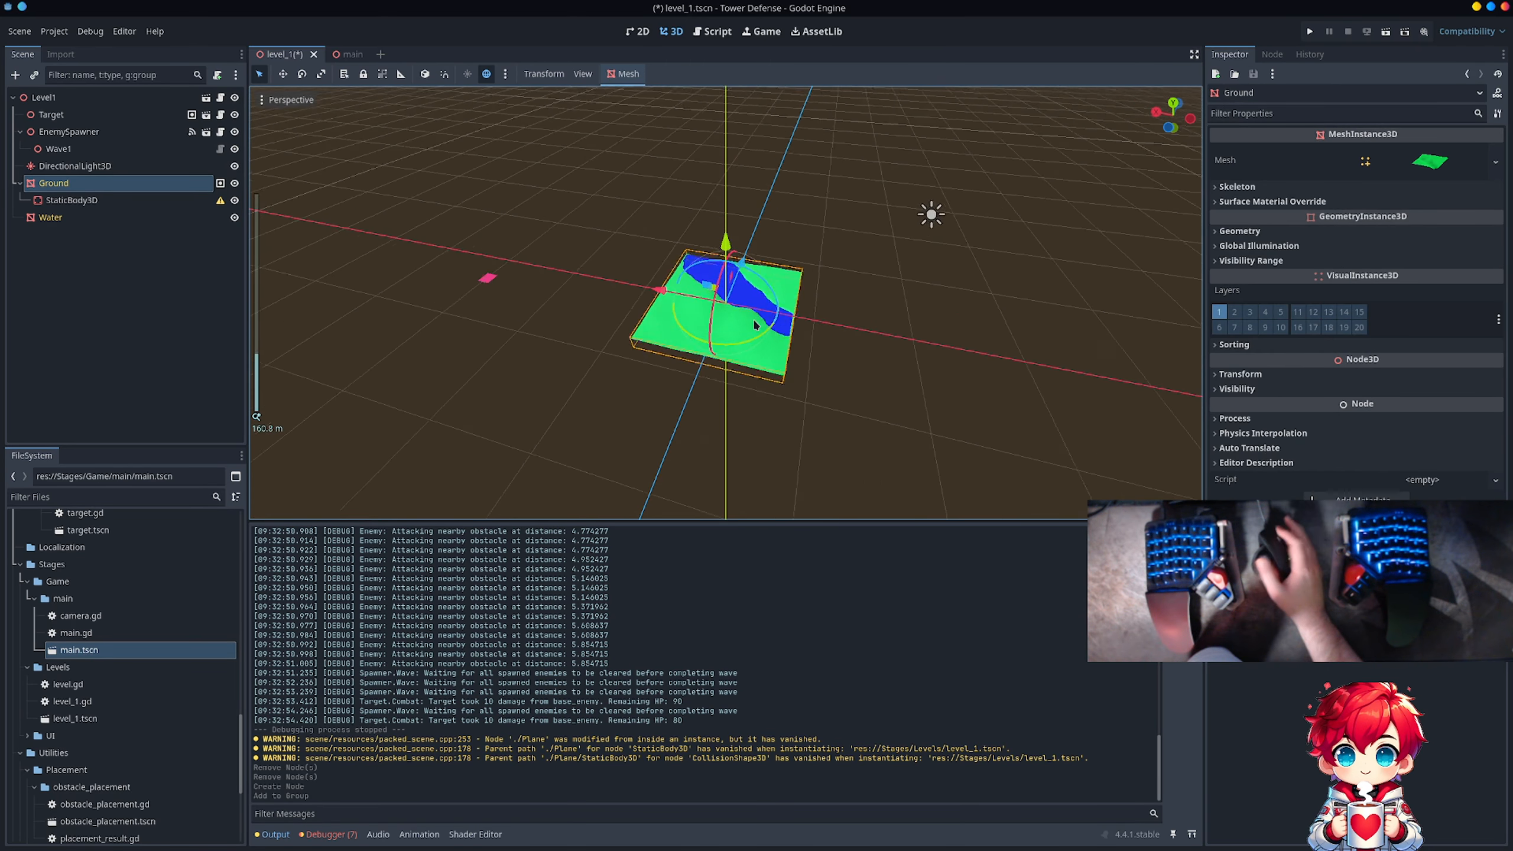
middle_drag(733, 335, 512, 278)
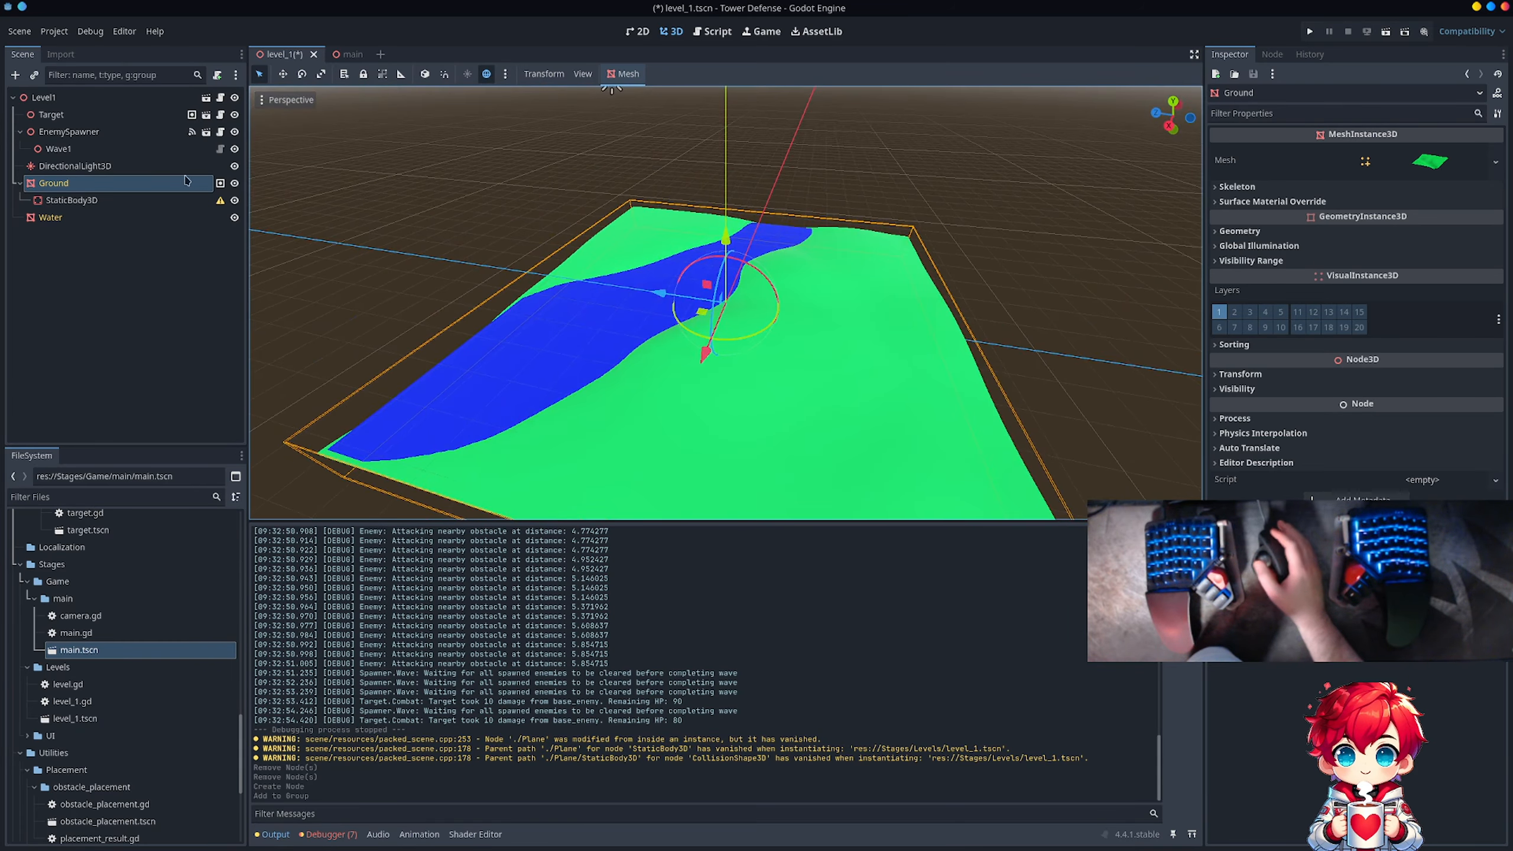
Step: Add a CollisionShape3D under Ground's StaticBody3D and assign it a new ConcavePolygonShape3D
click(178, 200)
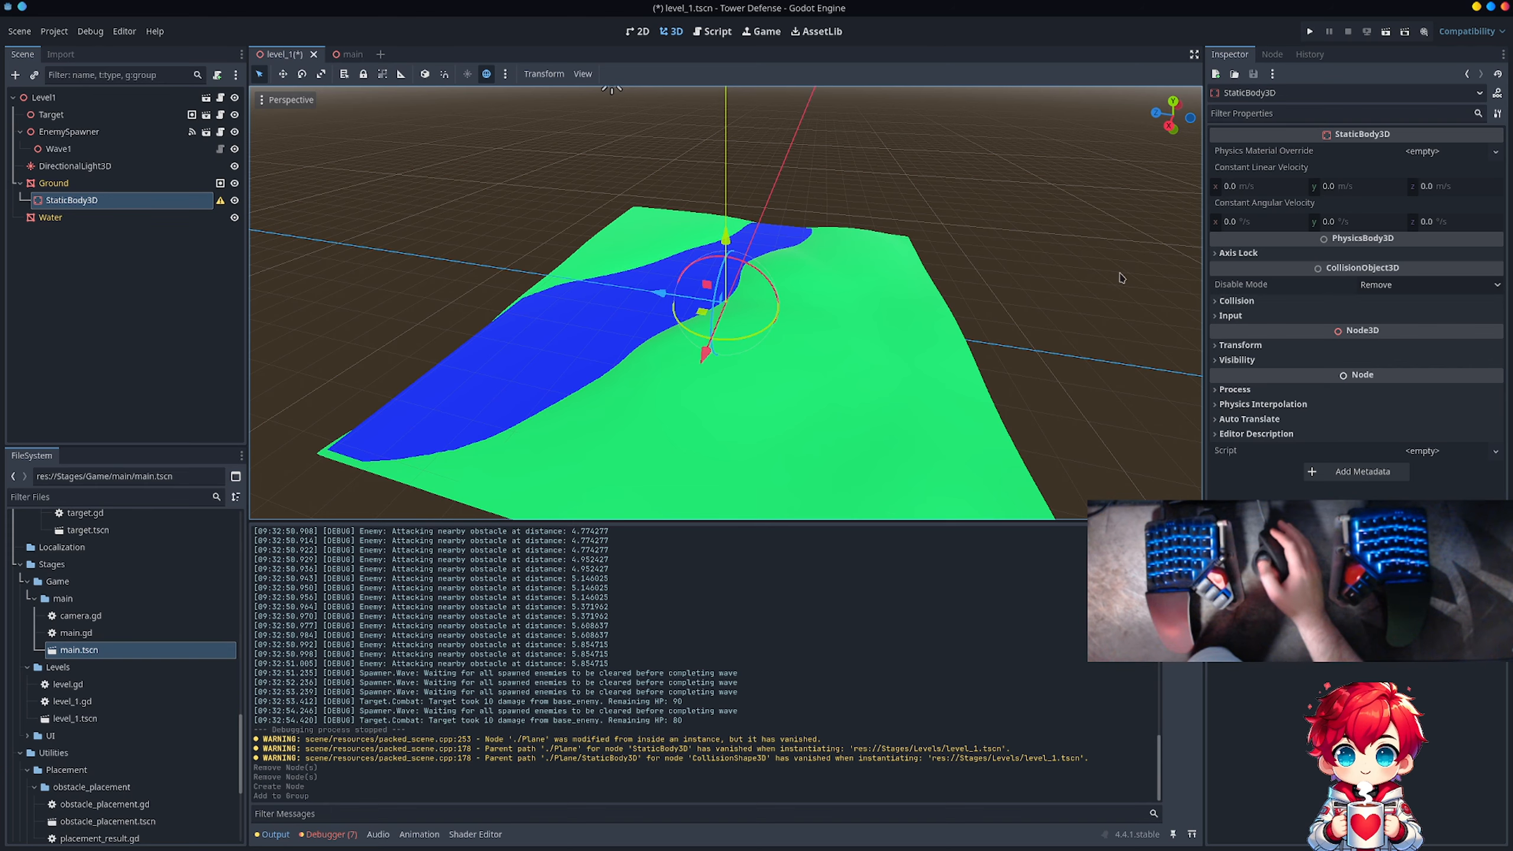
right_click(125, 201)
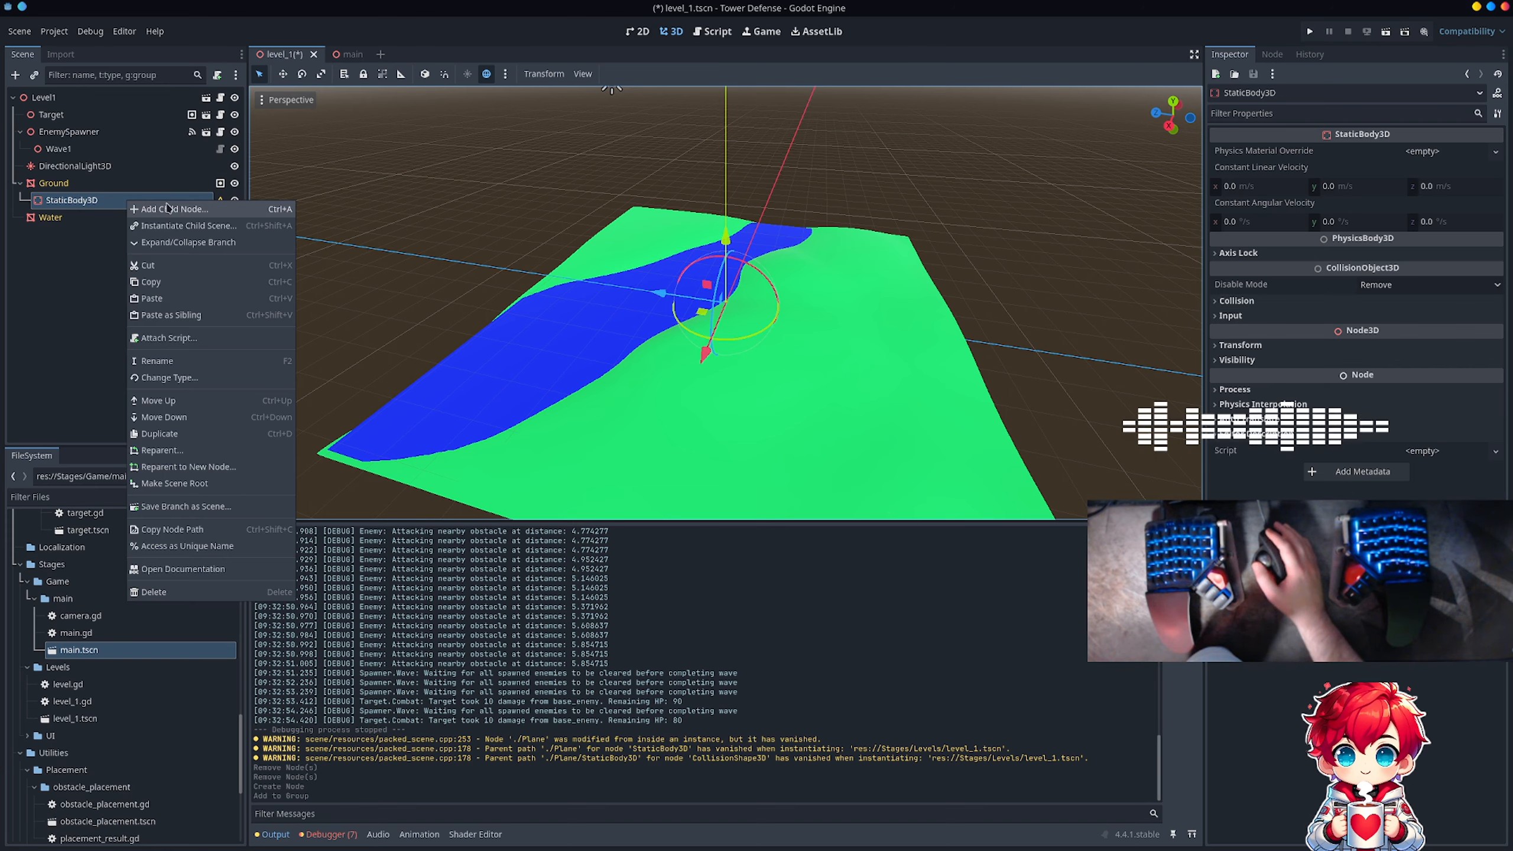
click(152, 208)
double_click(414, 444)
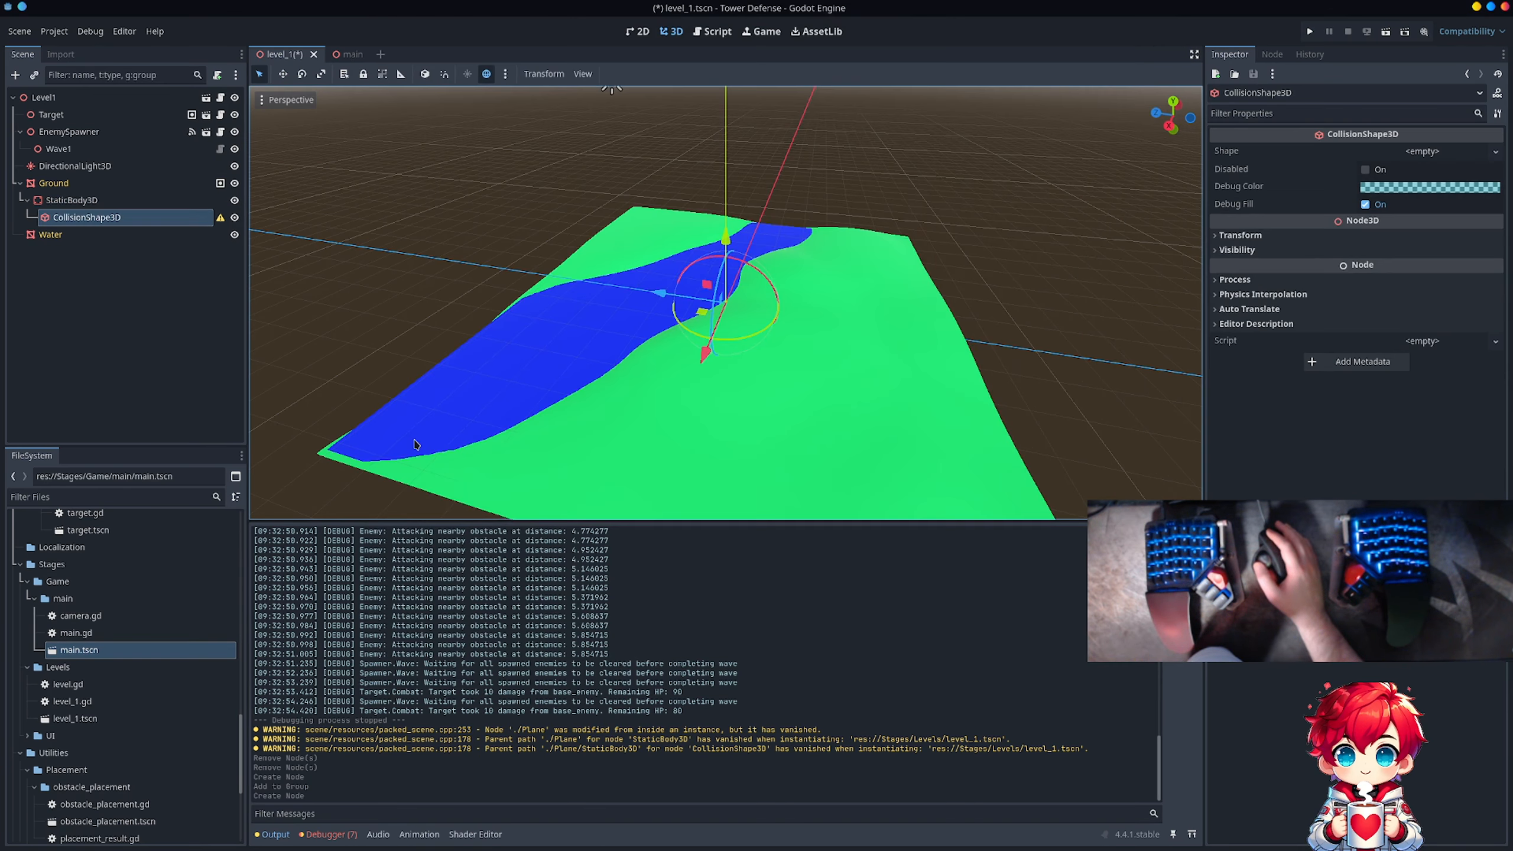
click(1448, 153)
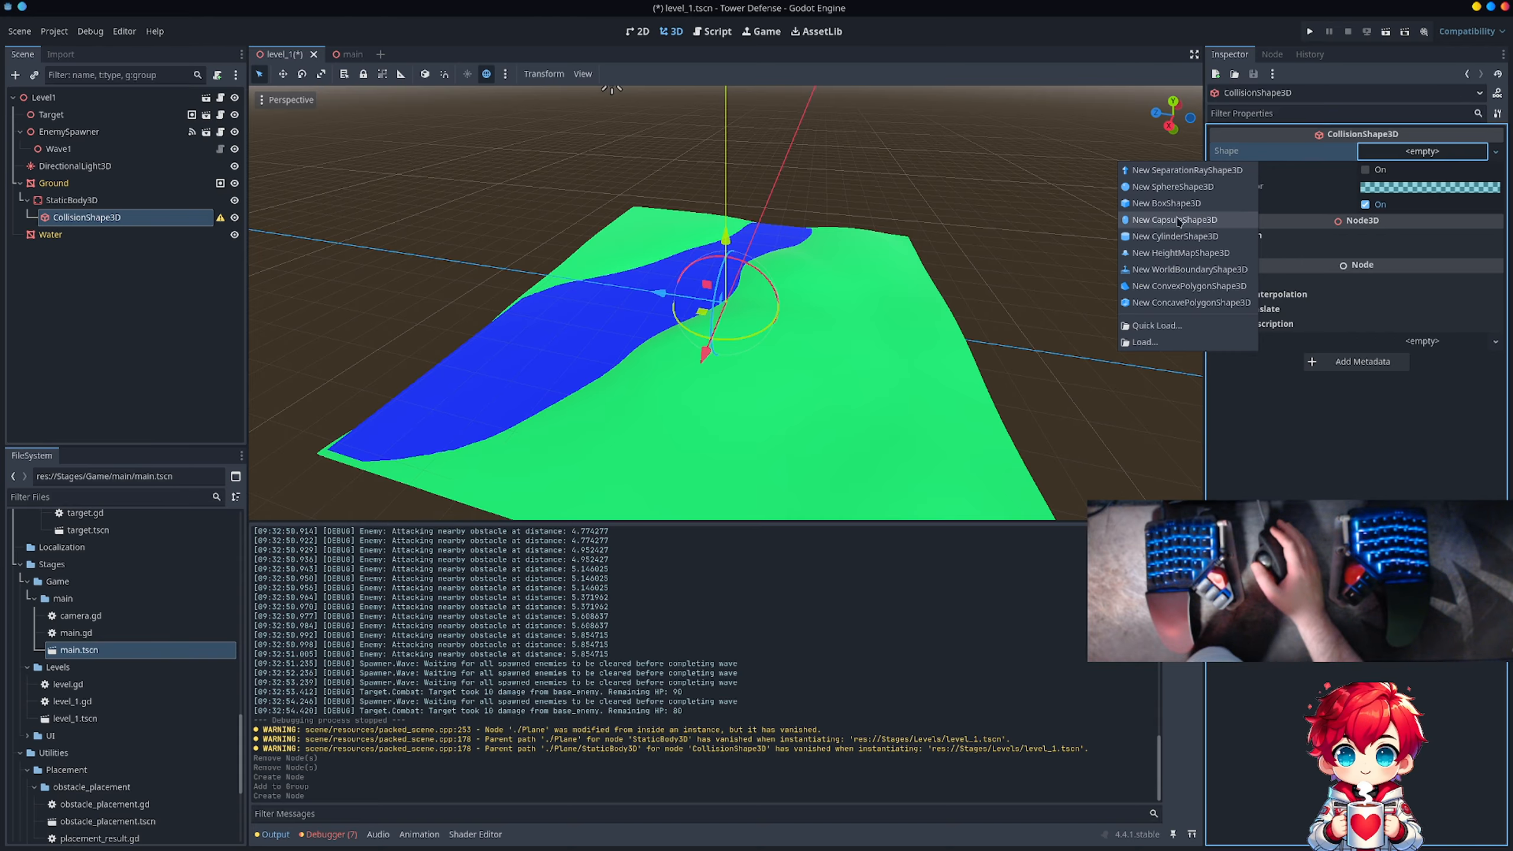
click(1194, 303)
click(1448, 153)
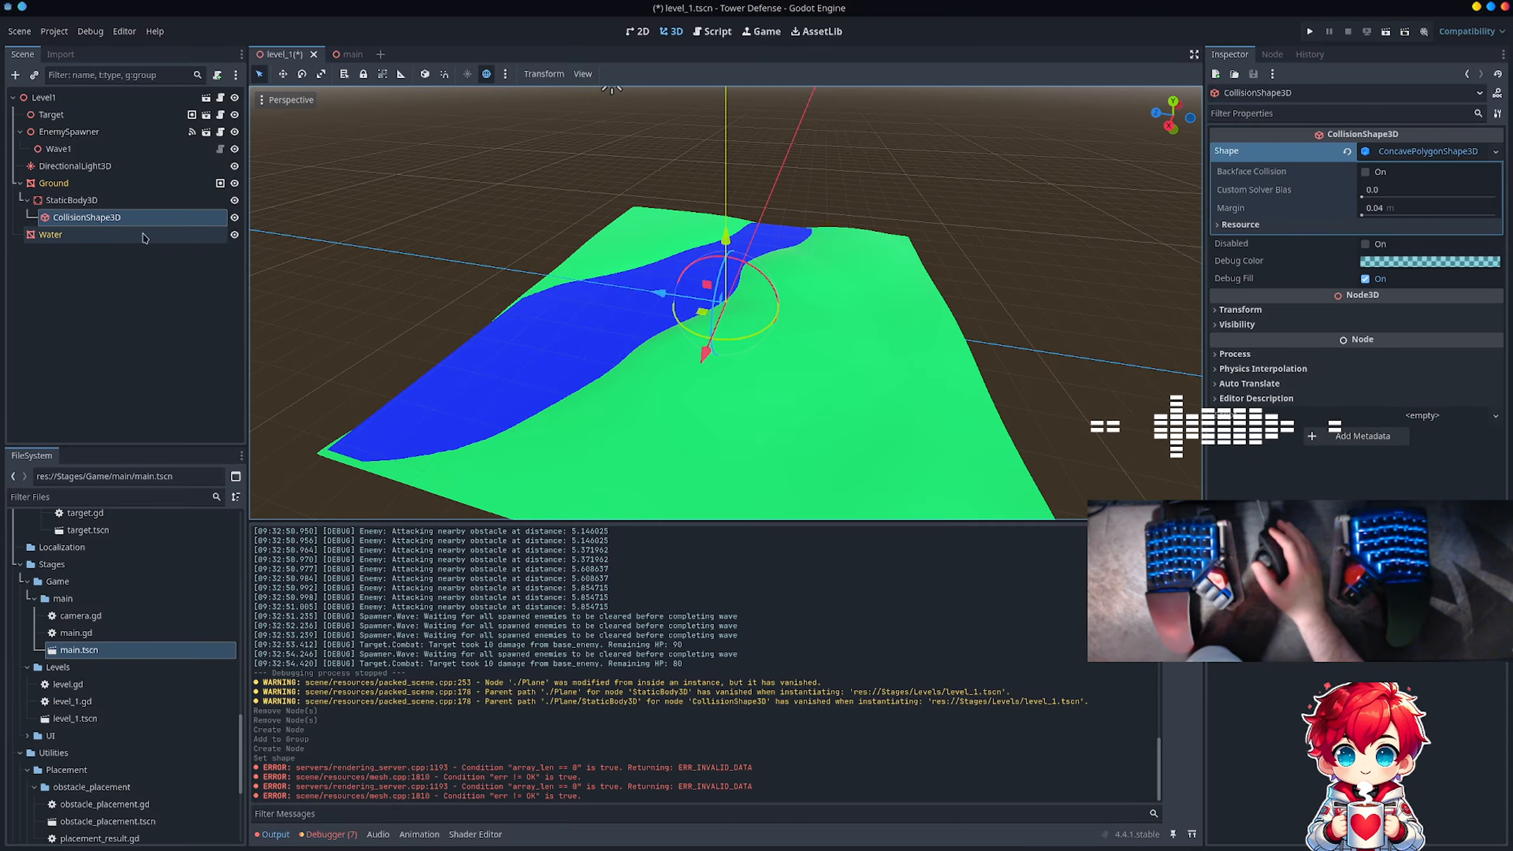
Step: Delete the manually added CollisionShape3D from Ground's StaticBody3D
click(124, 219)
right_click(124, 219)
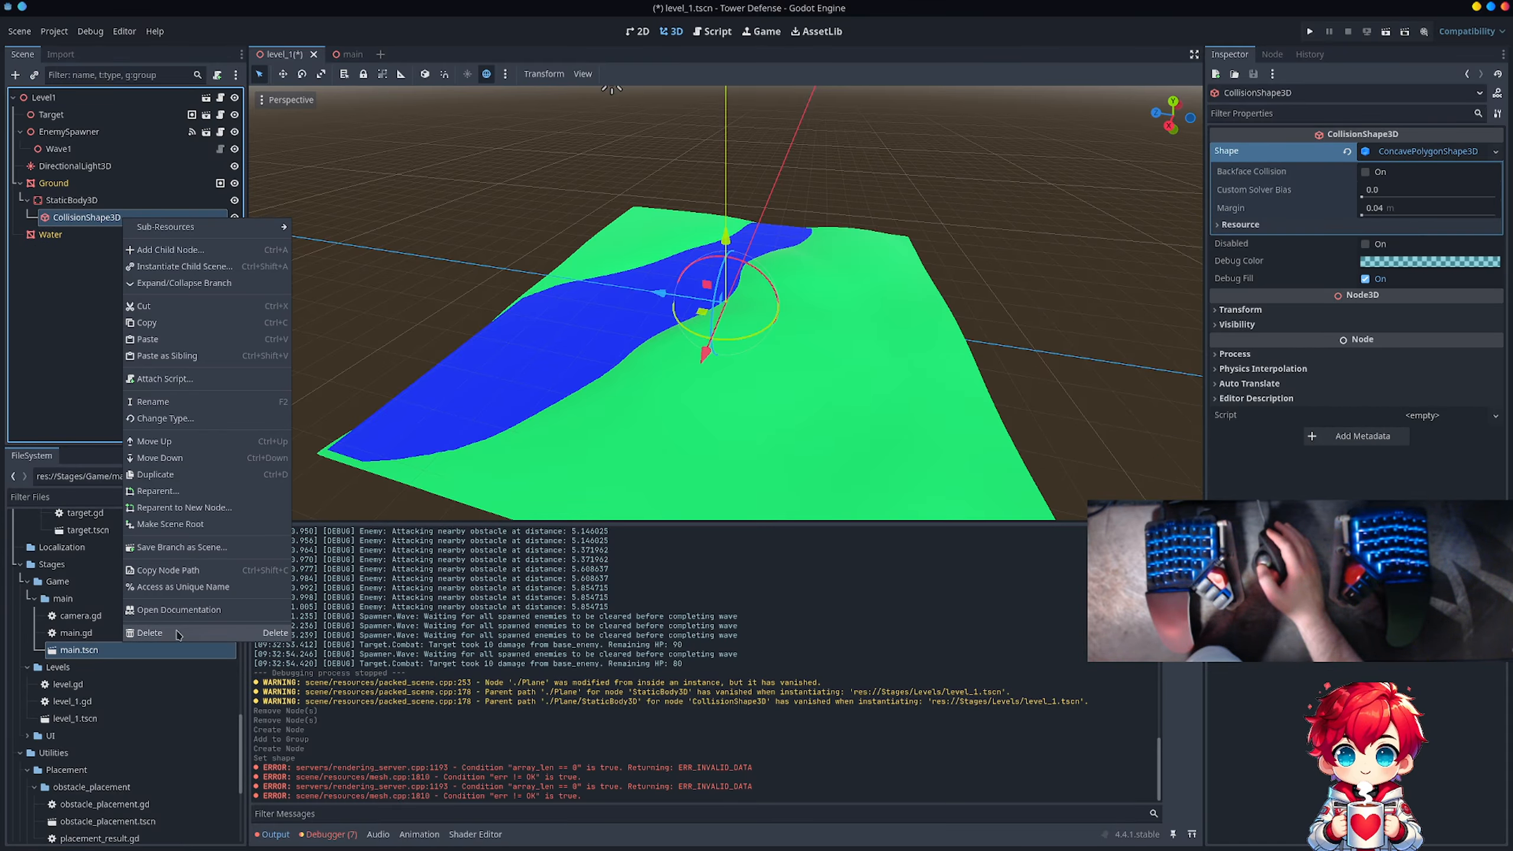
click(149, 634)
click(785, 436)
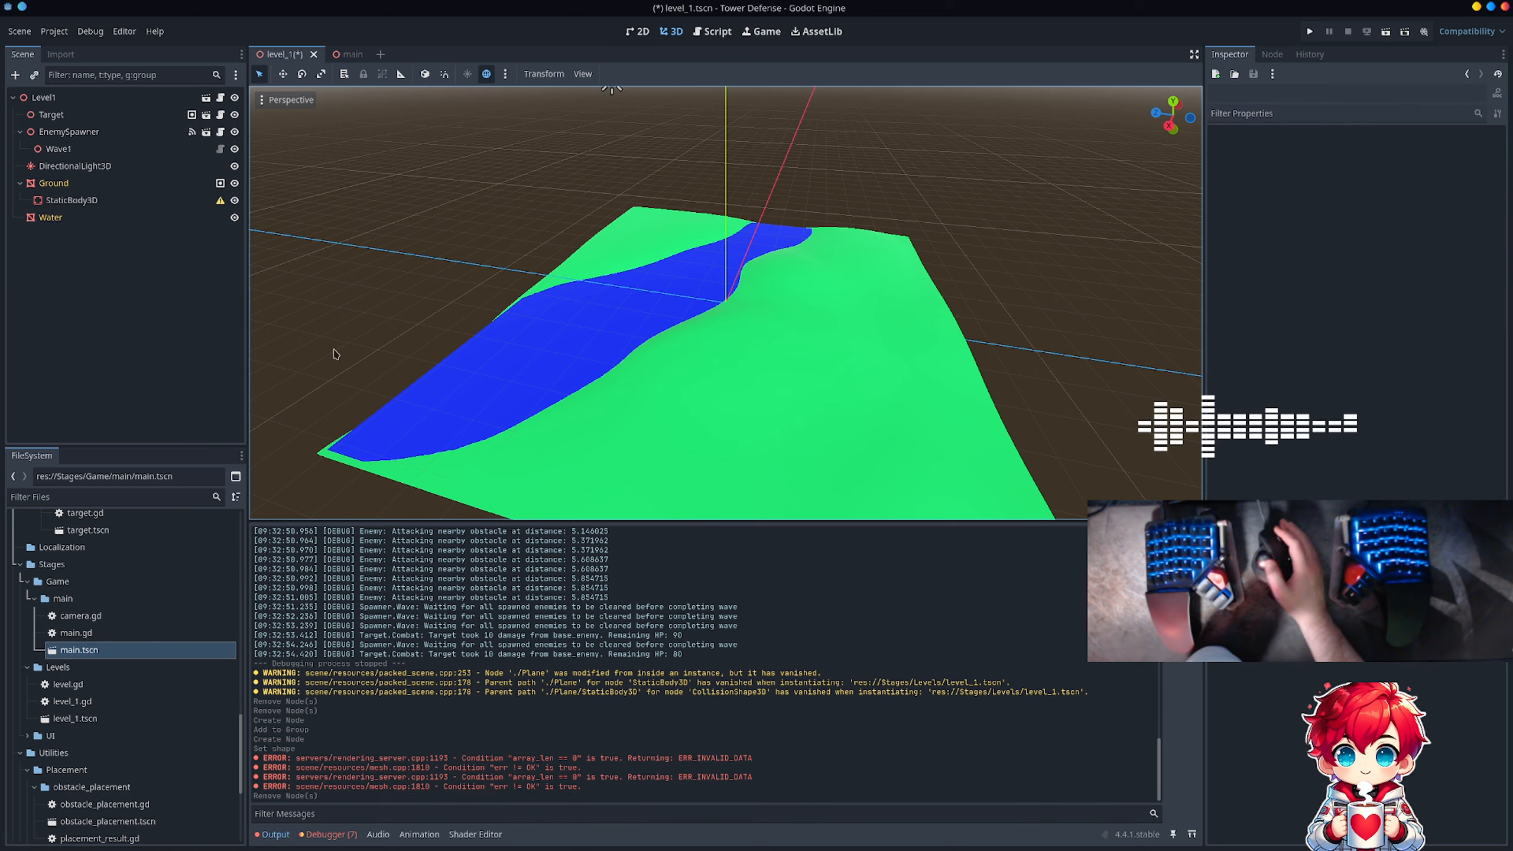
Step: Create a Trimesh collision shape for the Ground mesh, placed as a Static Body Child
click(127, 184)
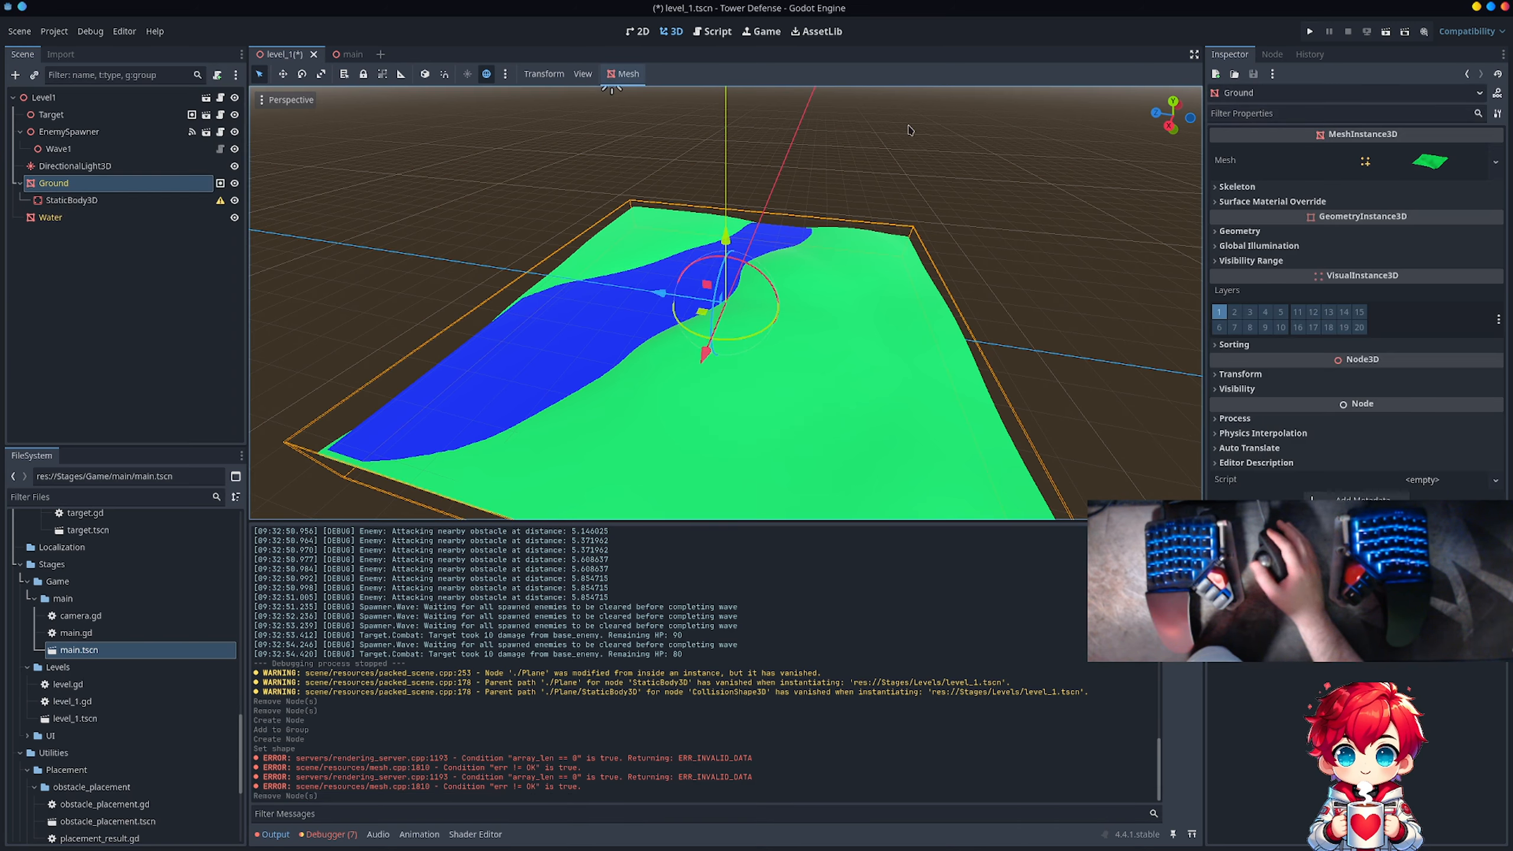
click(626, 73)
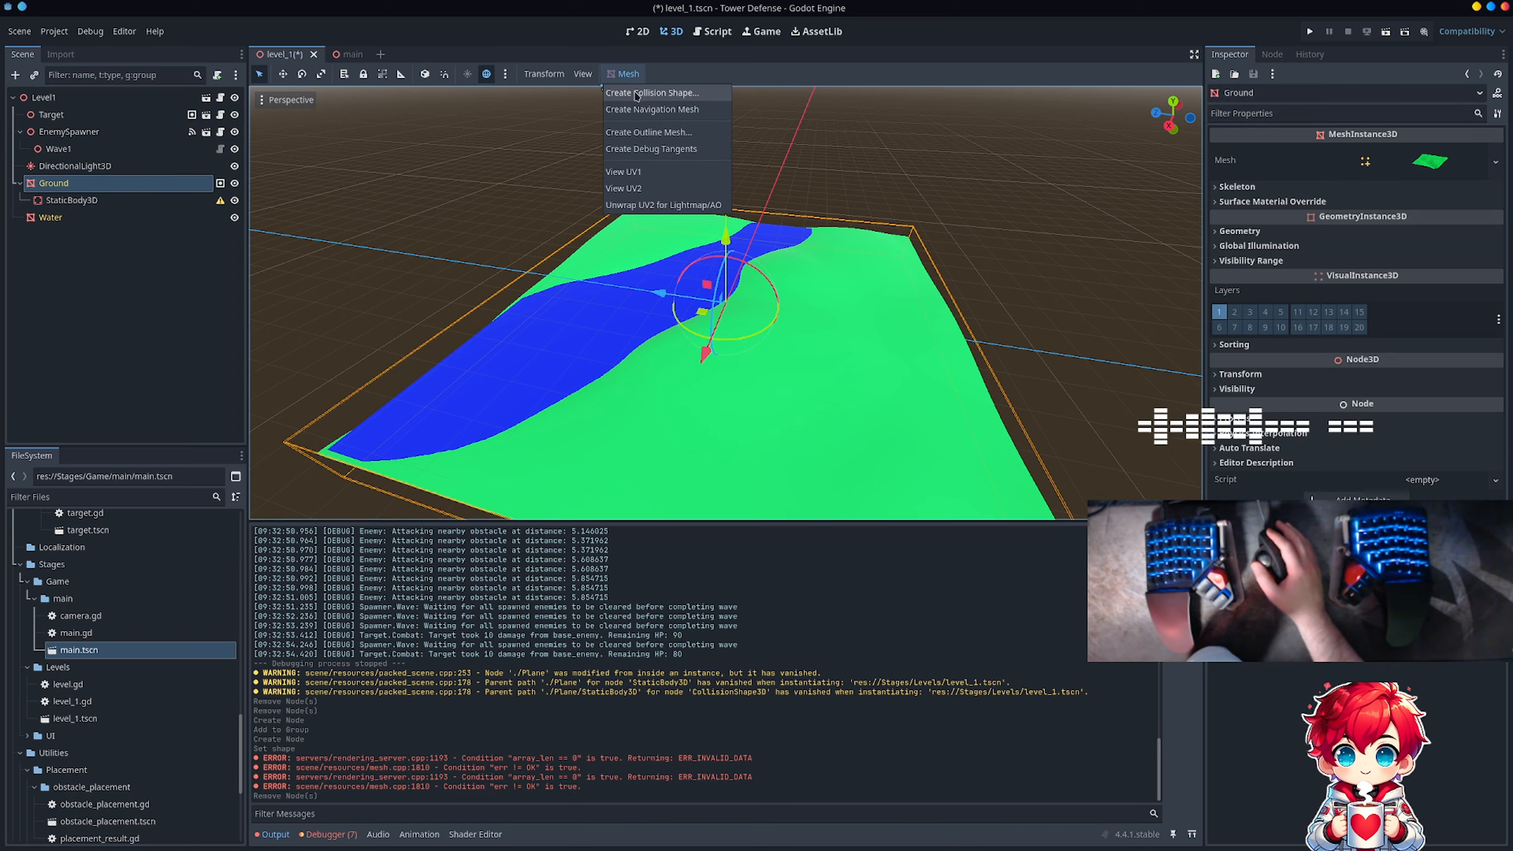
click(636, 93)
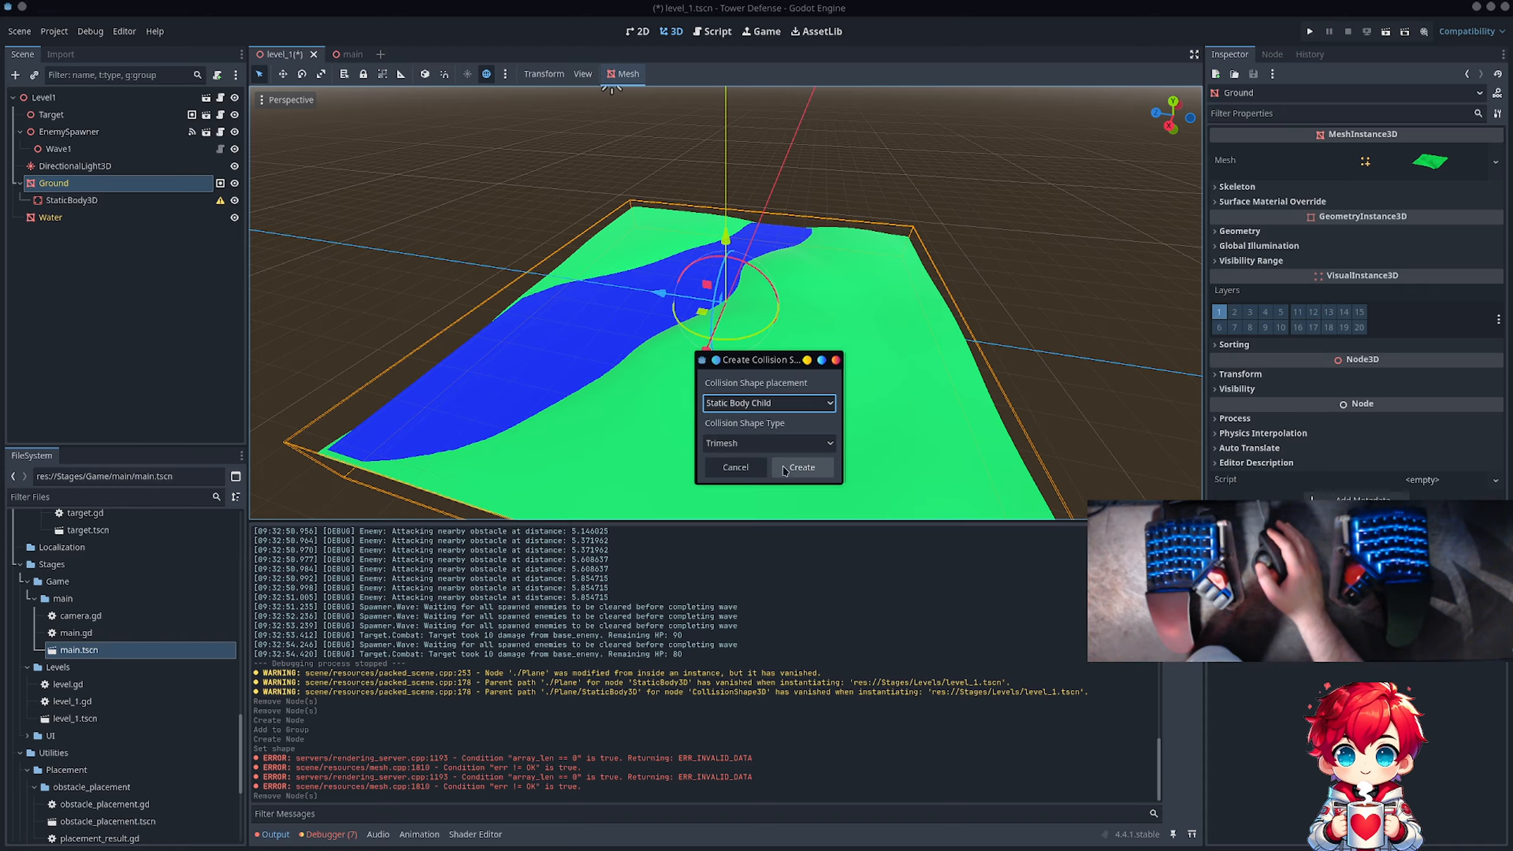
click(801, 467)
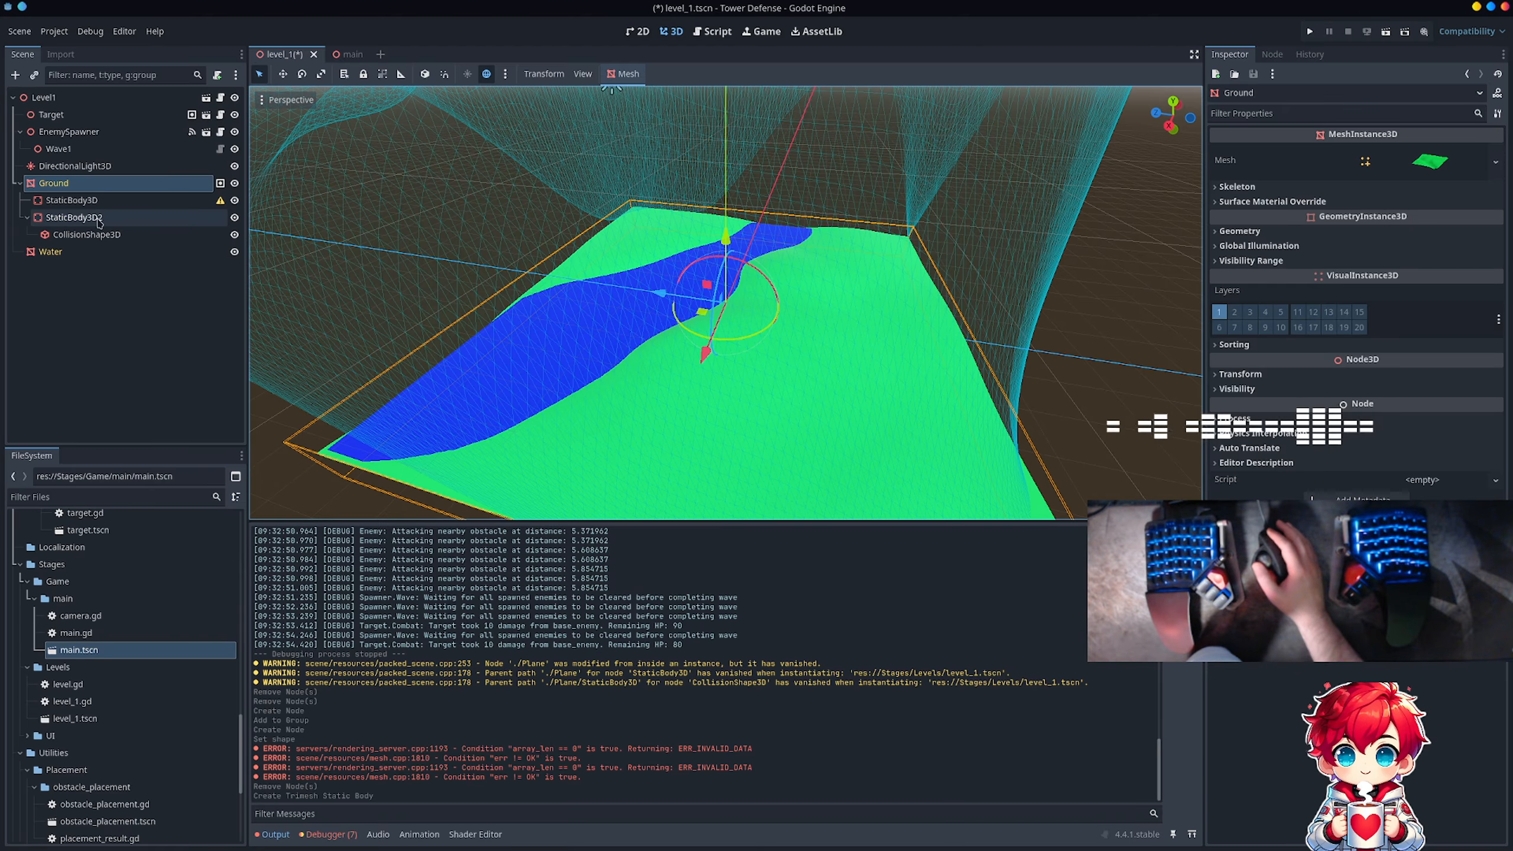
Step: Delete the empty StaticBody3D under Ground and rename StaticBody3D2 to StaticBody3D
click(98, 218)
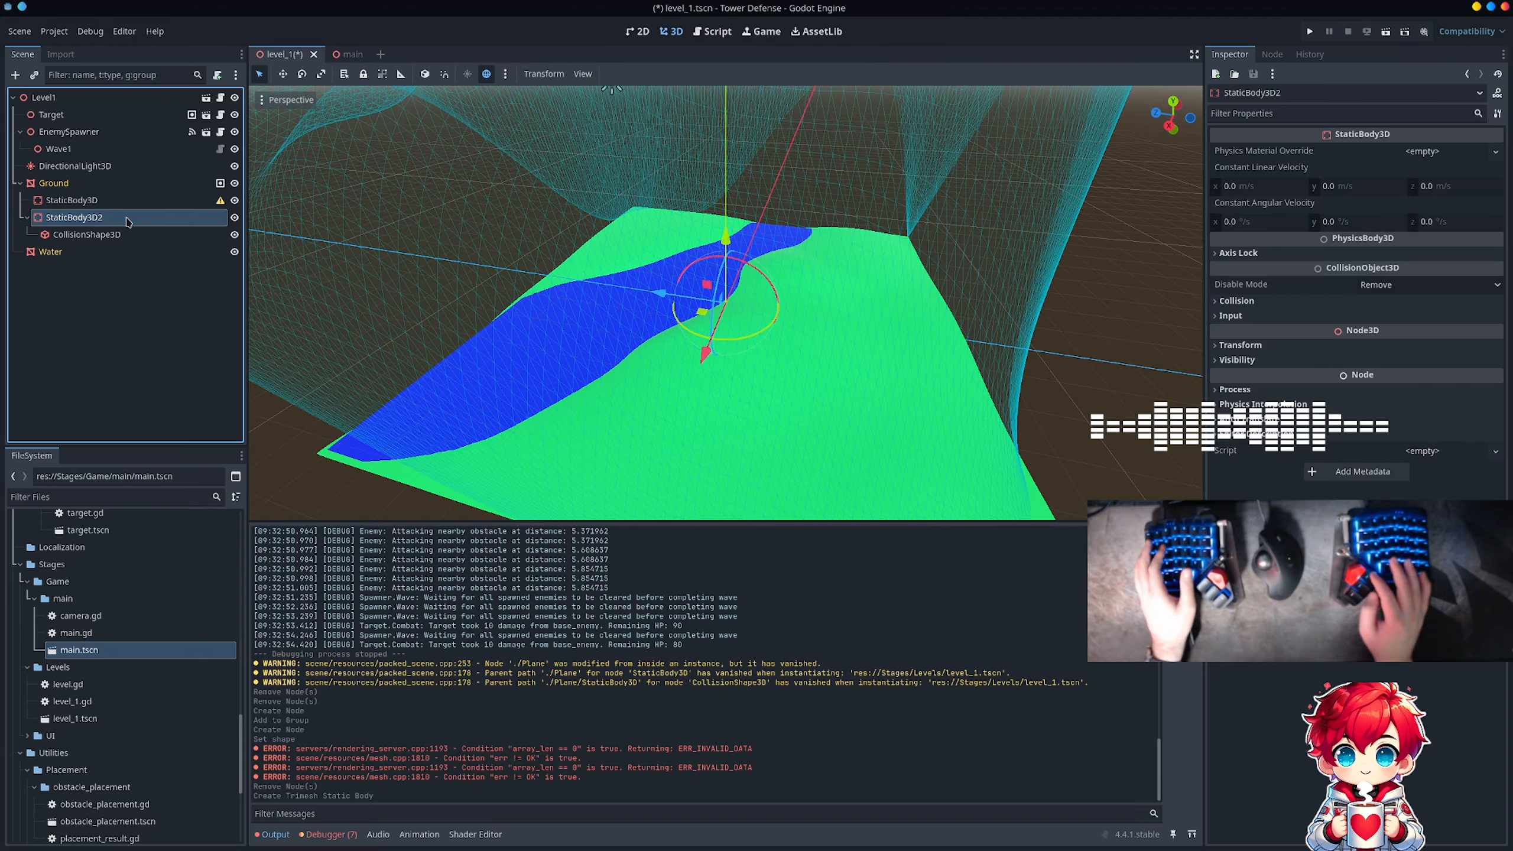
click(159, 201)
key(Delete)
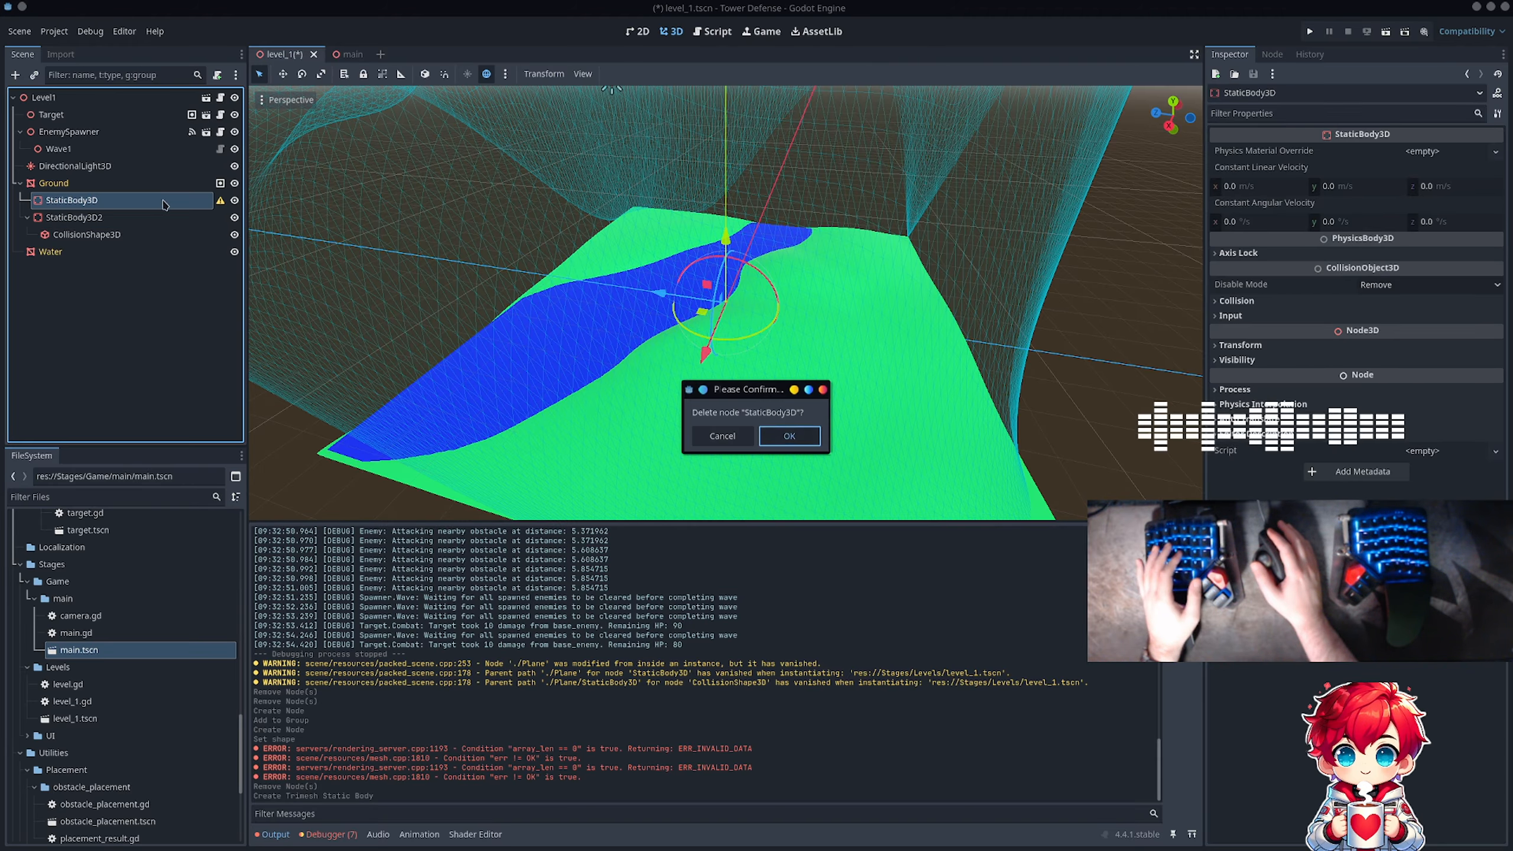
key(Return)
double_click(120, 205)
click(120, 205)
key(BackSpace)
key(Return)
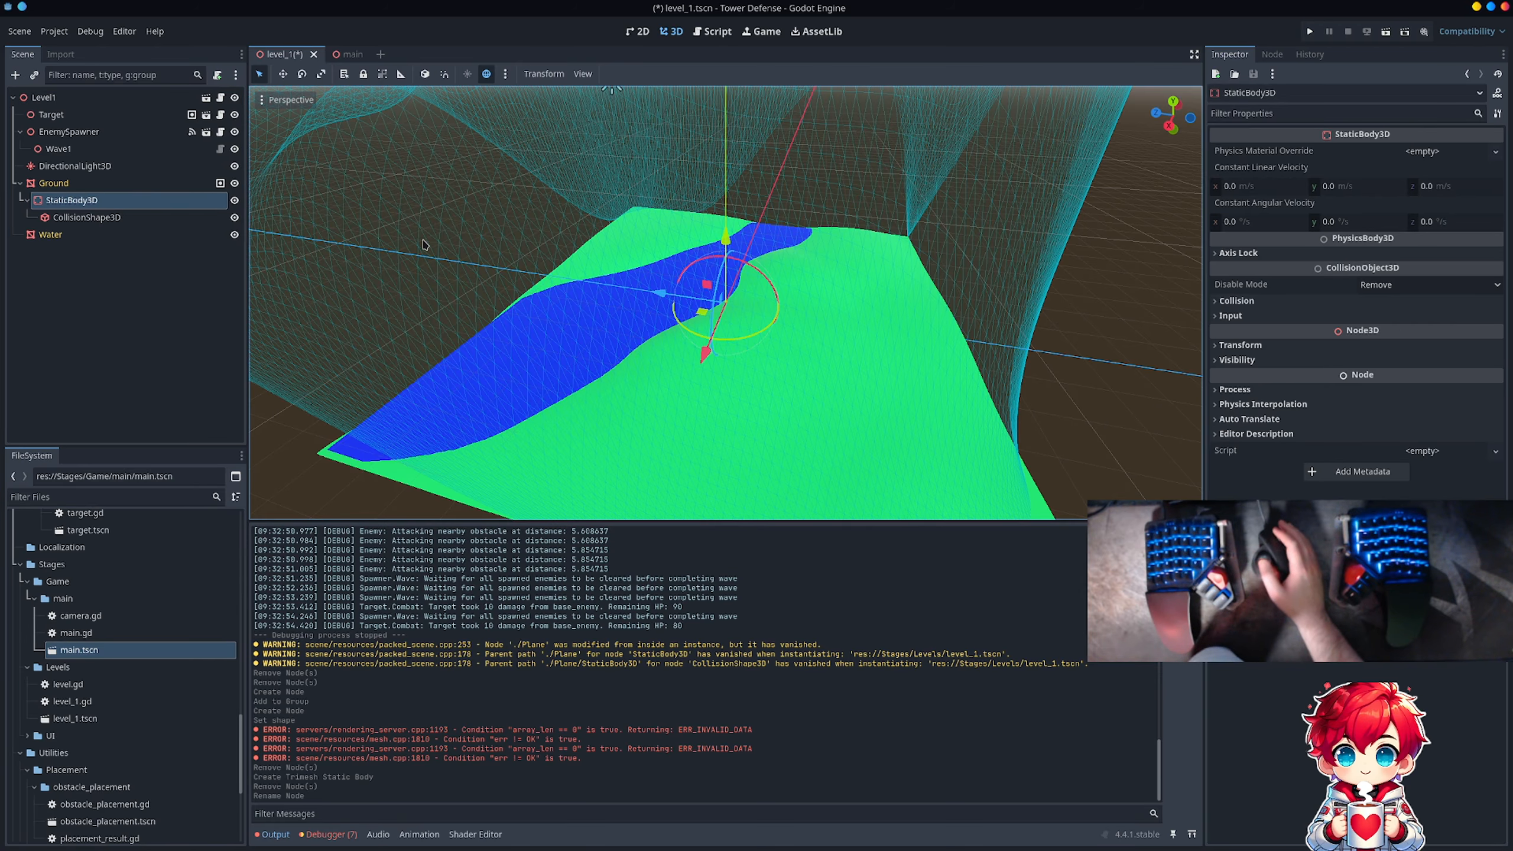
Step: Examine the full height and extent of the Ground's trimesh collision shape from the side and from far away
scroll(423, 244, down, 3)
middle_drag(423, 245, 751, 222)
scroll(751, 222, down, 3)
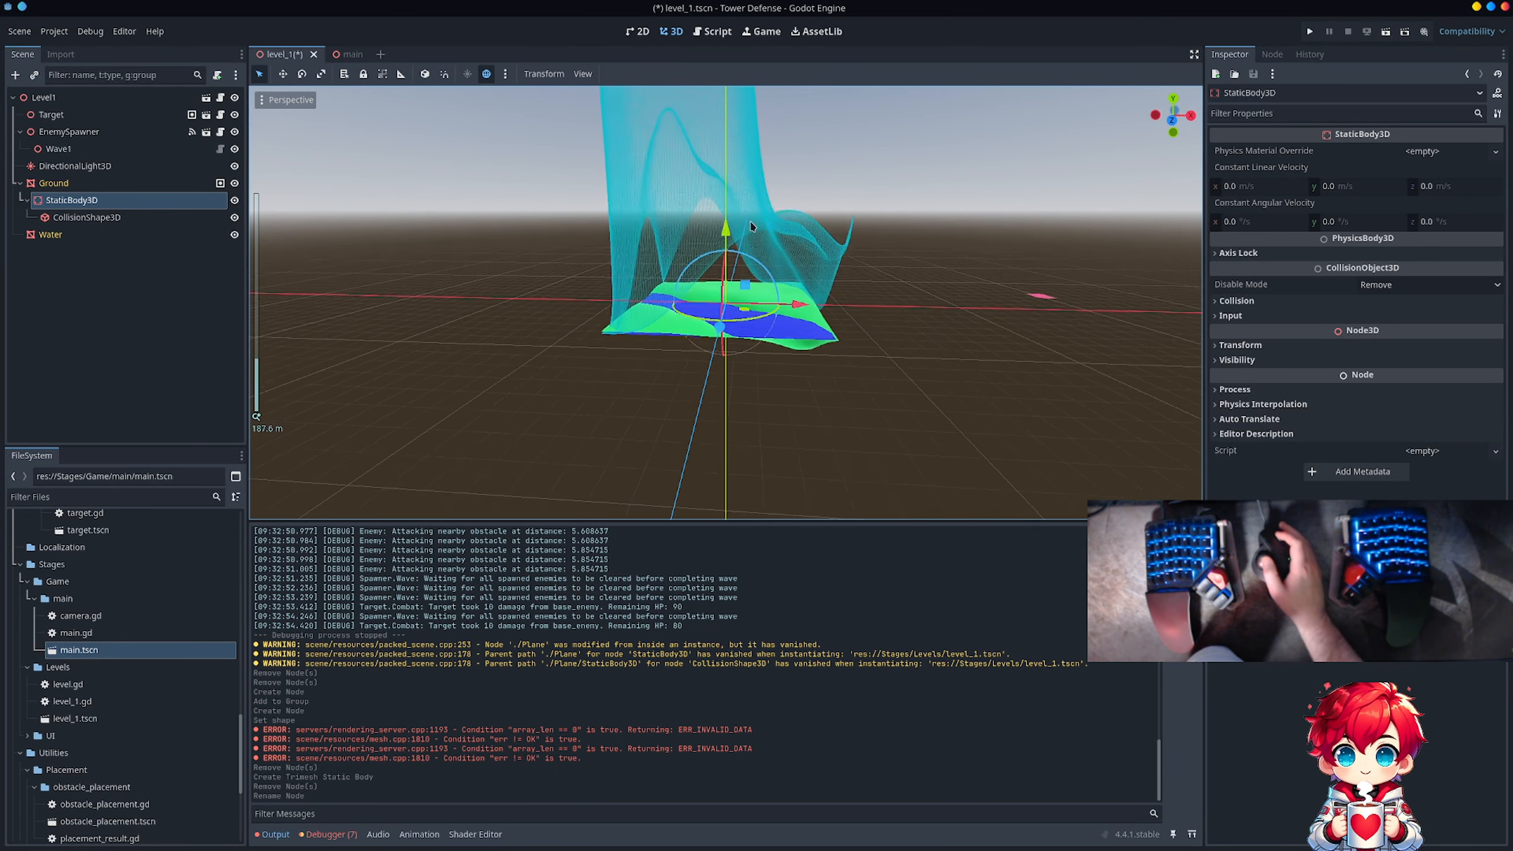
scroll(751, 225, down, 10)
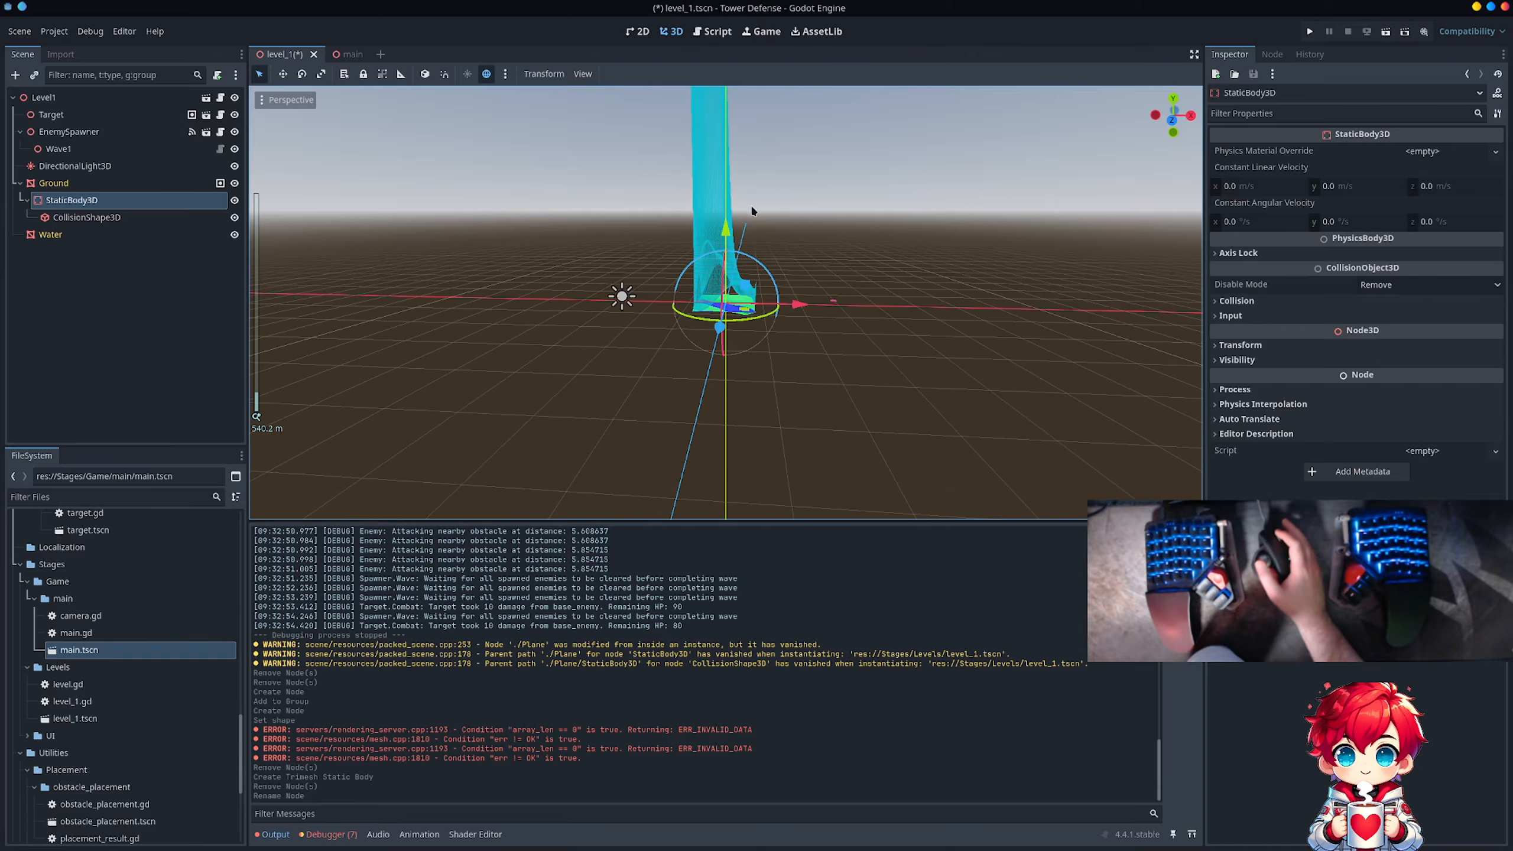
shift+middle_drag(785, 172, 757, 357)
scroll(784, 304, down, 2)
scroll(879, 149, up, 2)
scroll(756, 356, down, 2)
shift+middle_drag(886, 329, 1006, 303)
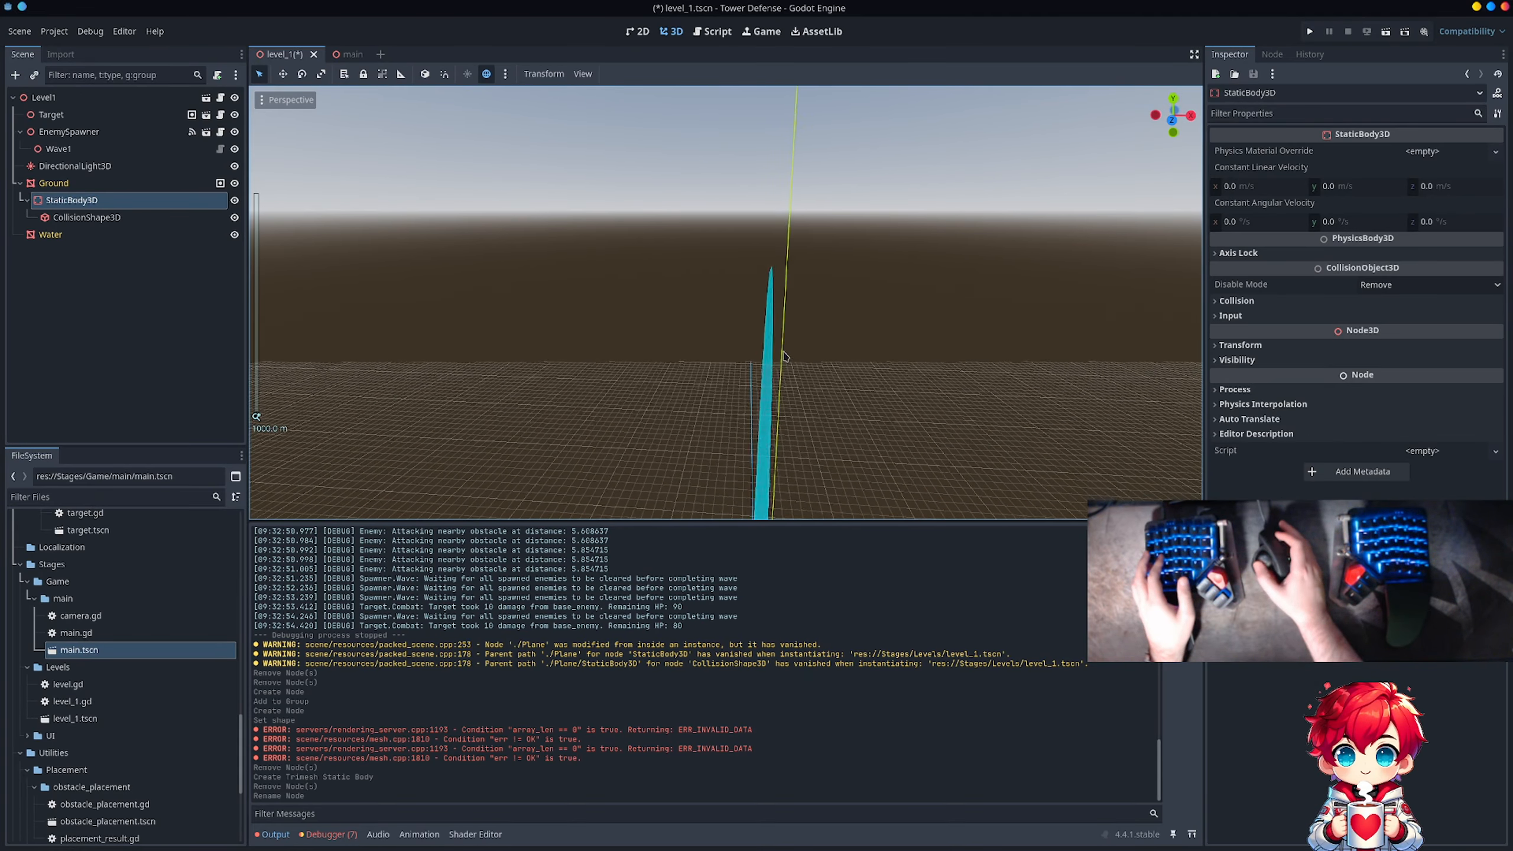
Step: Examine how the Ground's trimesh collision shape relates to the terrain and open the Transform properties of its CollisionShape3D
shift+middle_drag(784, 357, 676, 297)
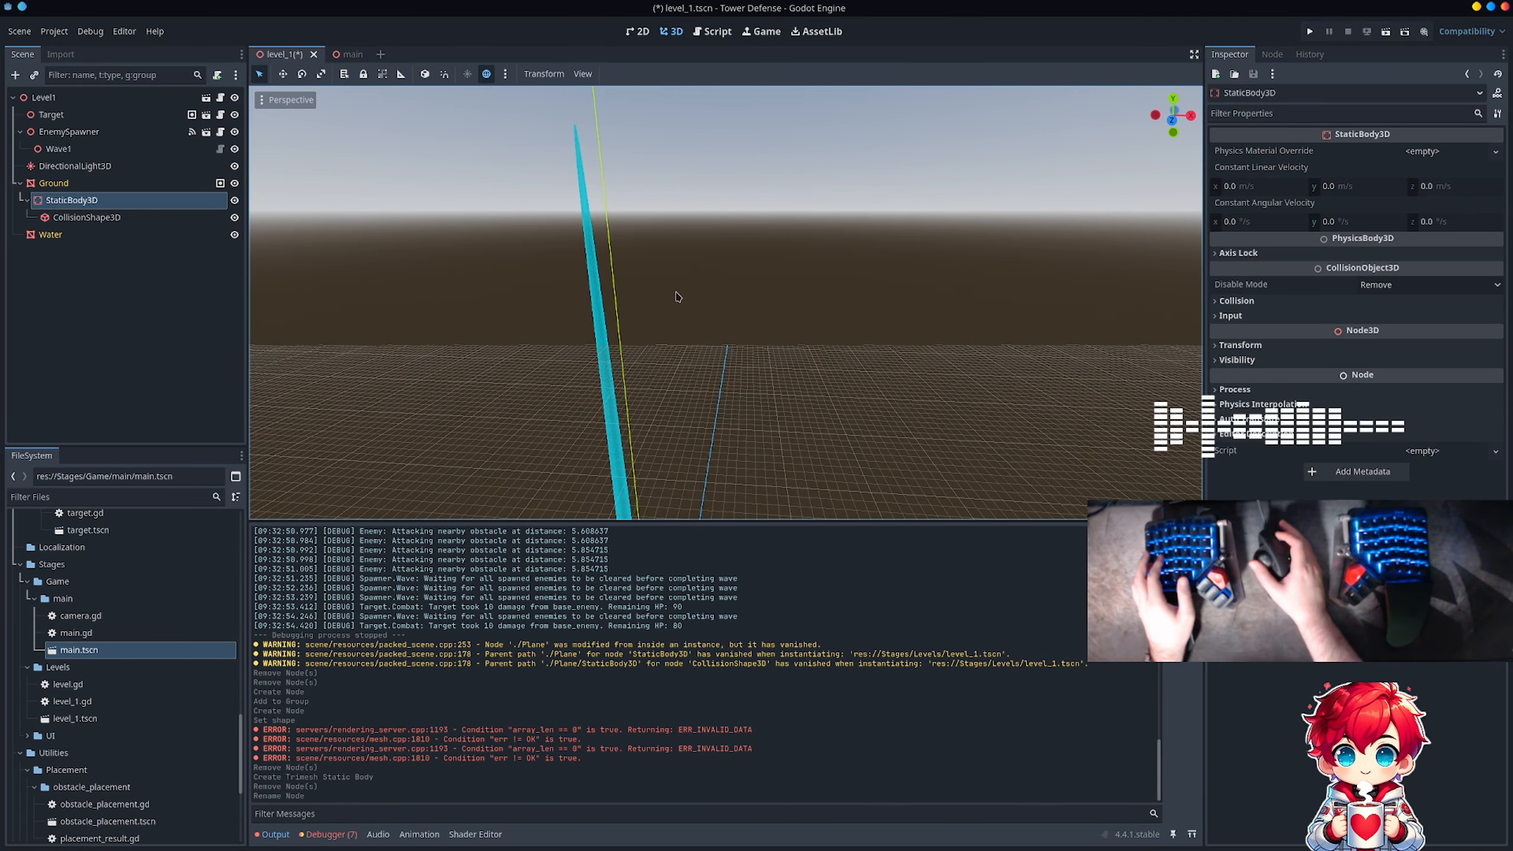
mouse_move(694, 360)
middle_down()
mouse_move(669, 281)
mouse_move(716, 194)
mouse_move(720, 344)
middle_up()
scroll(720, 344, down, 2)
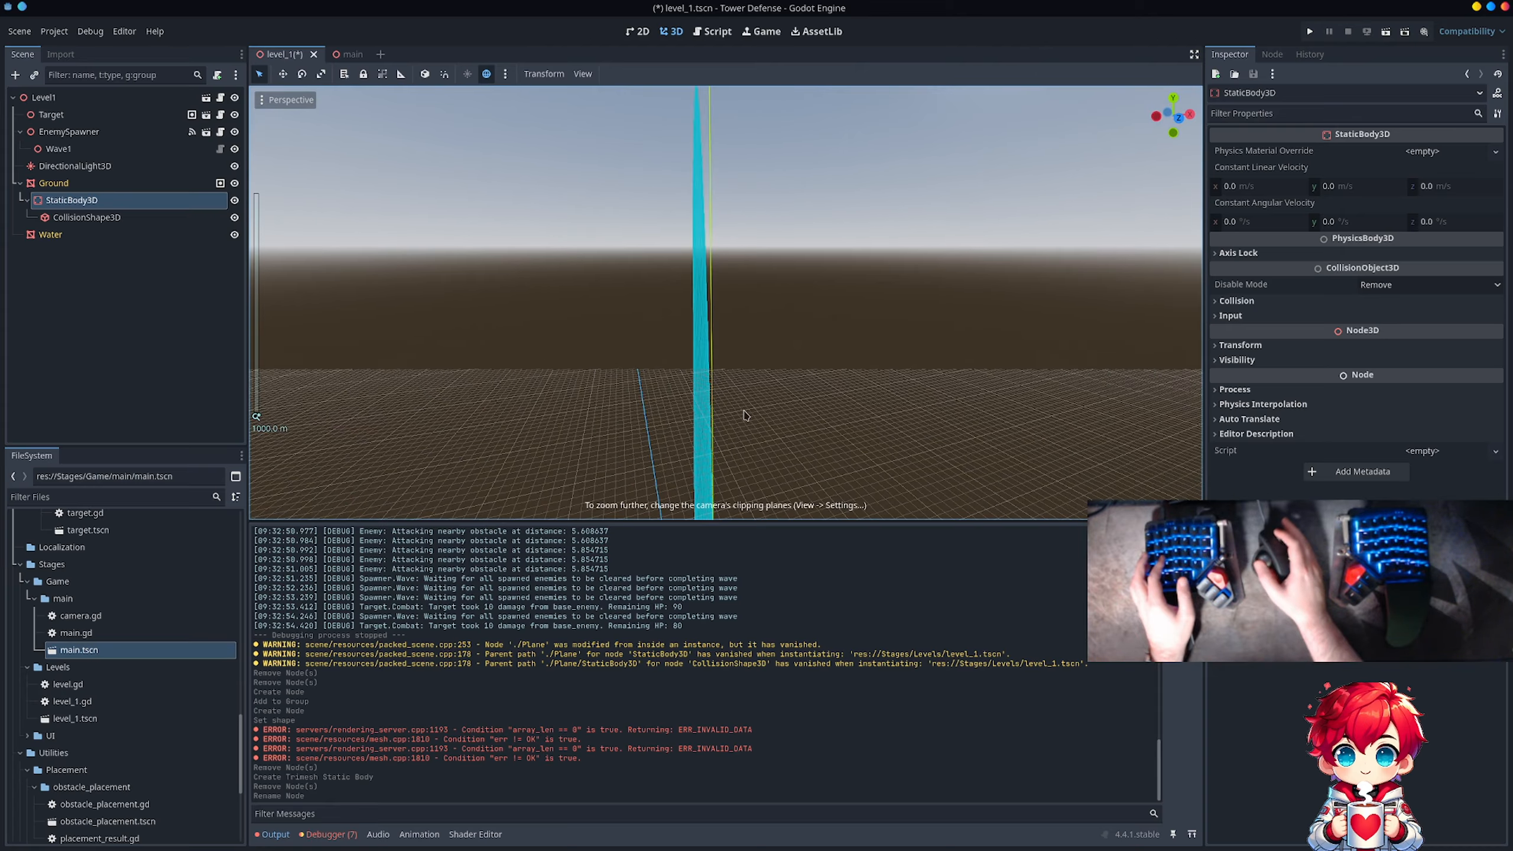
shift+middle_drag(744, 411, 834, 214)
shift+middle_drag(867, 409, 751, 316)
scroll(898, 309, up, 3)
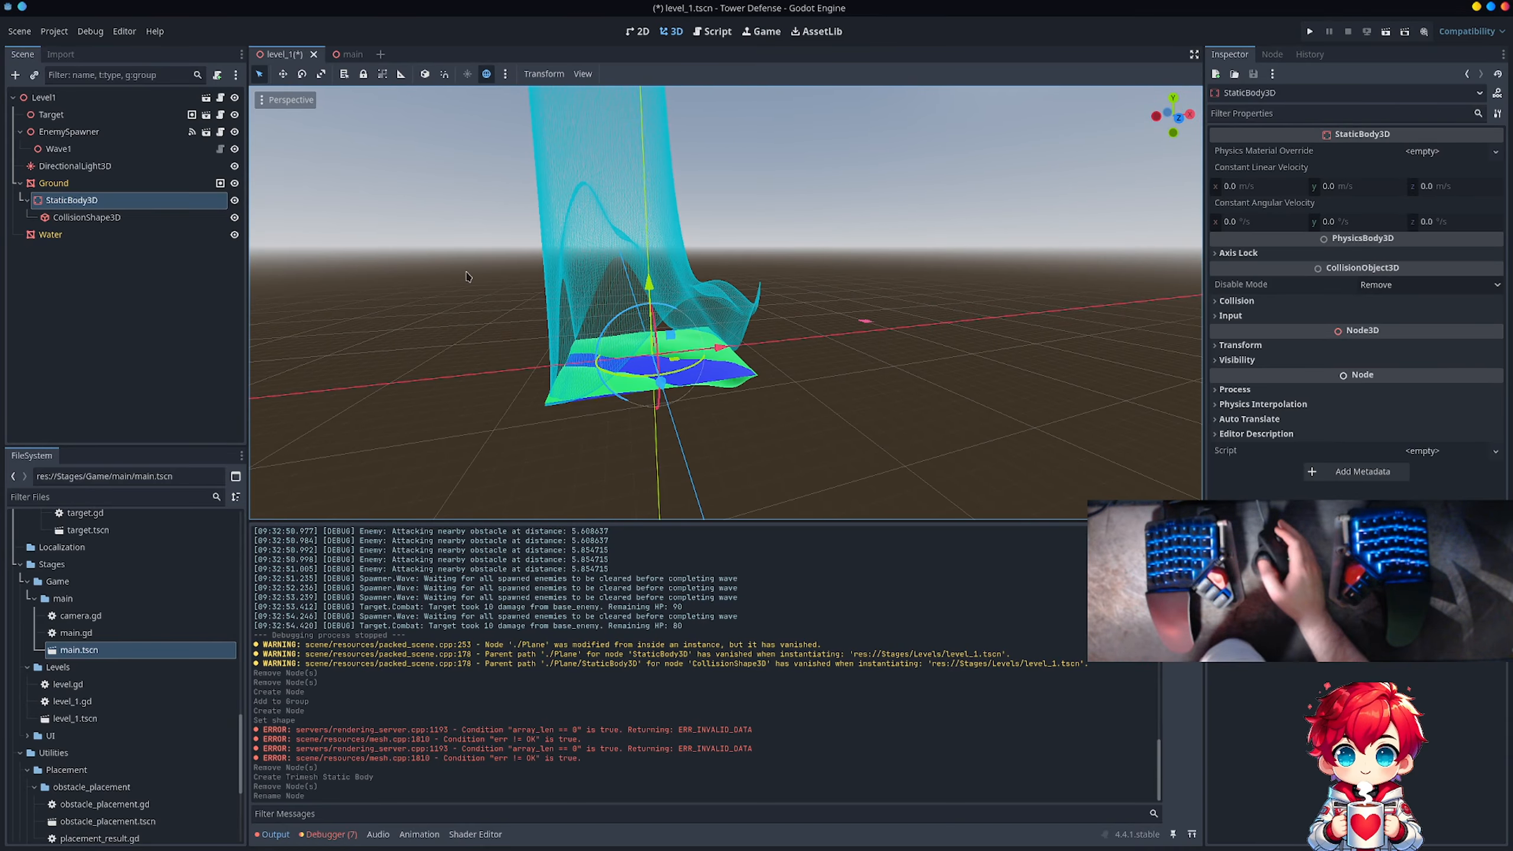
click(163, 216)
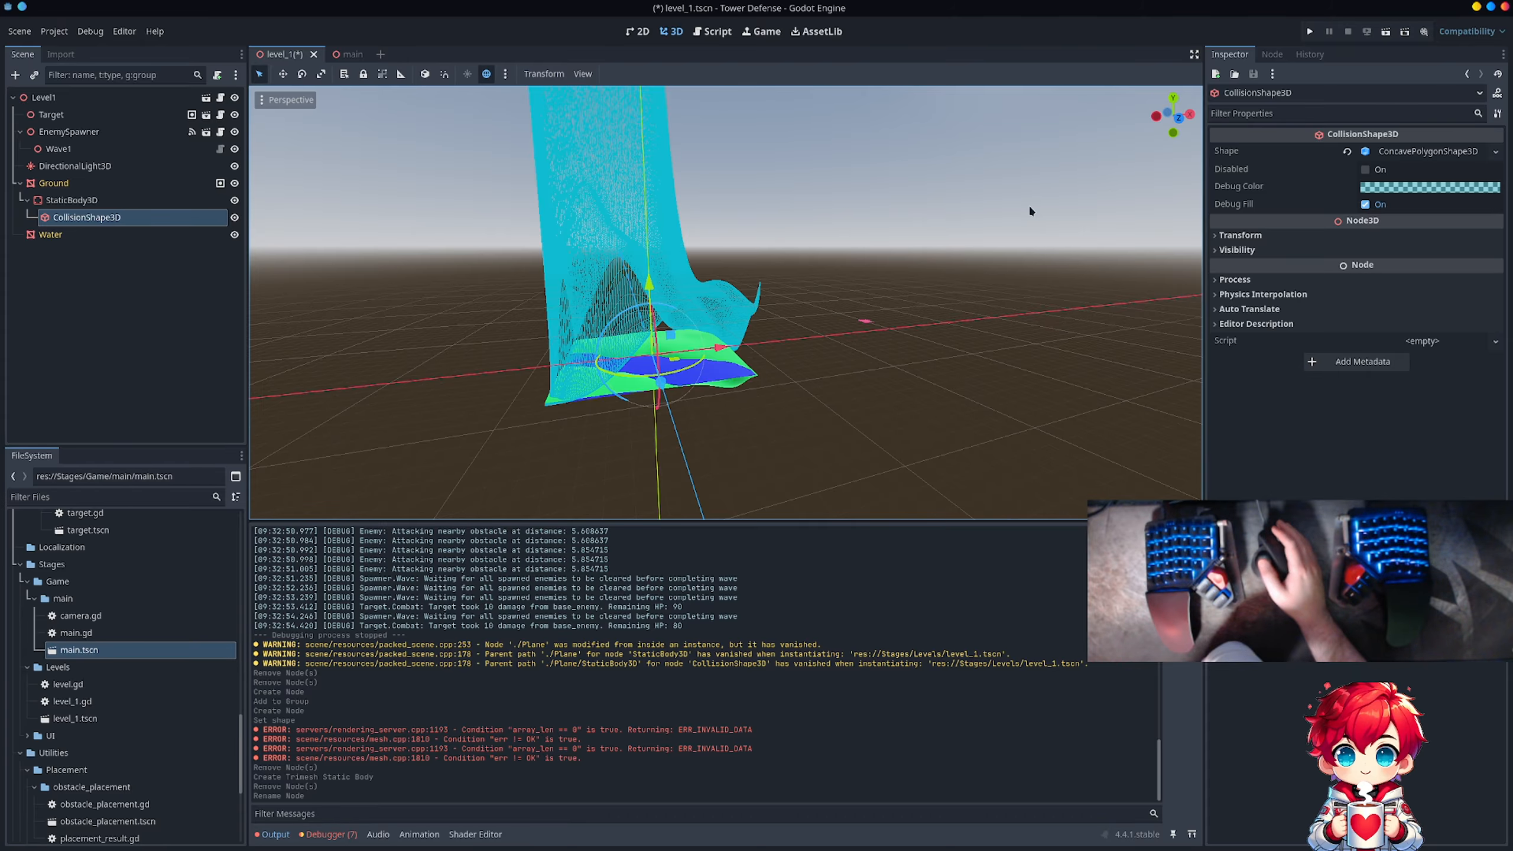
scroll(772, 287, up, 4)
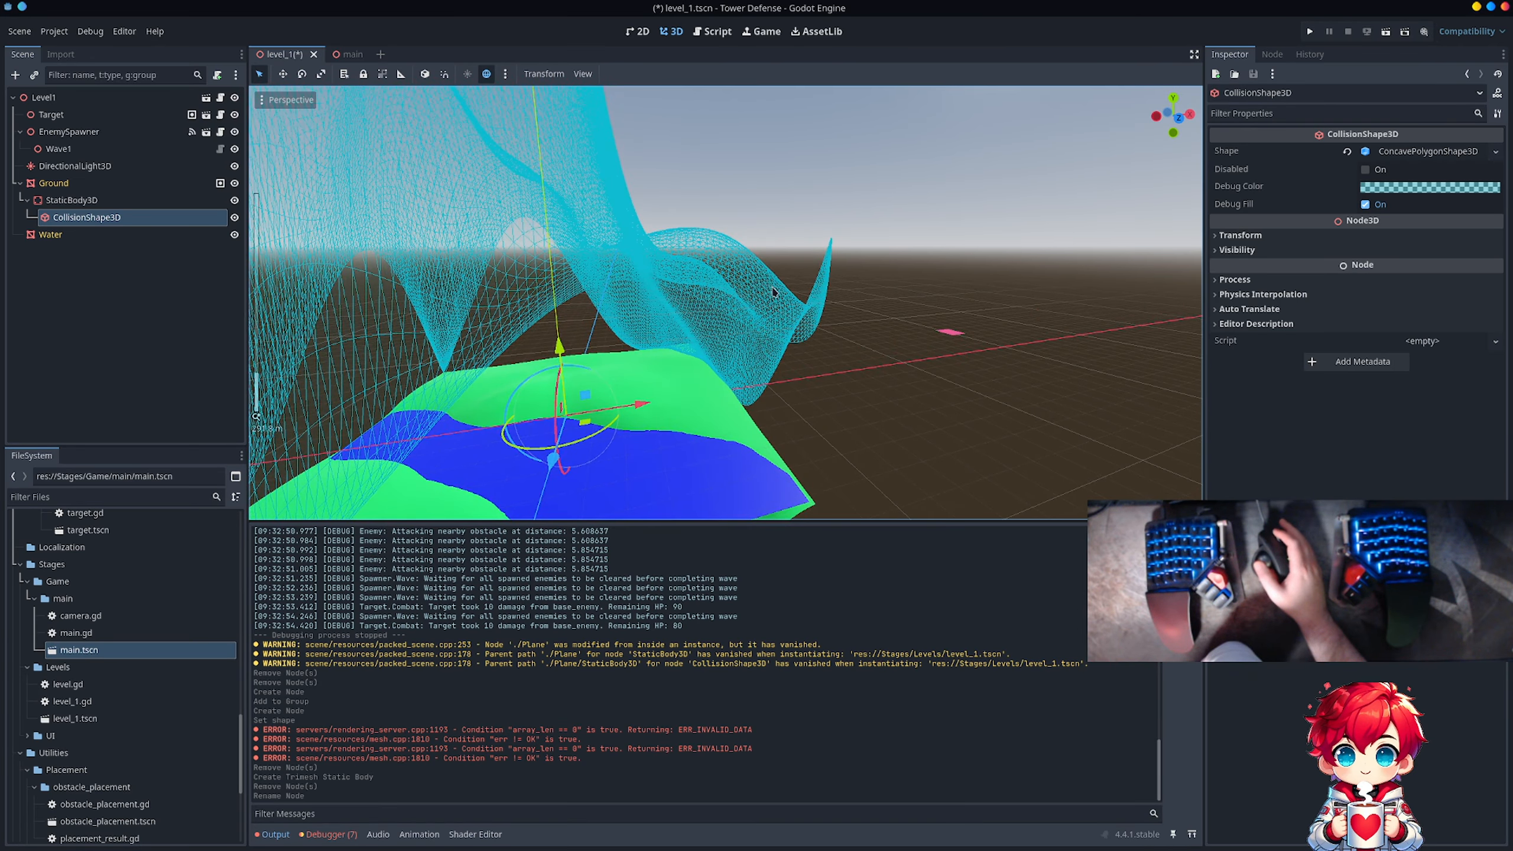
mouse_move(712, 325)
middle_down()
mouse_move(681, 315)
mouse_move(676, 290)
mouse_move(672, 314)
mouse_move(581, 327)
mouse_move(752, 312)
mouse_move(694, 327)
middle_up()
scroll(691, 327, down, 2)
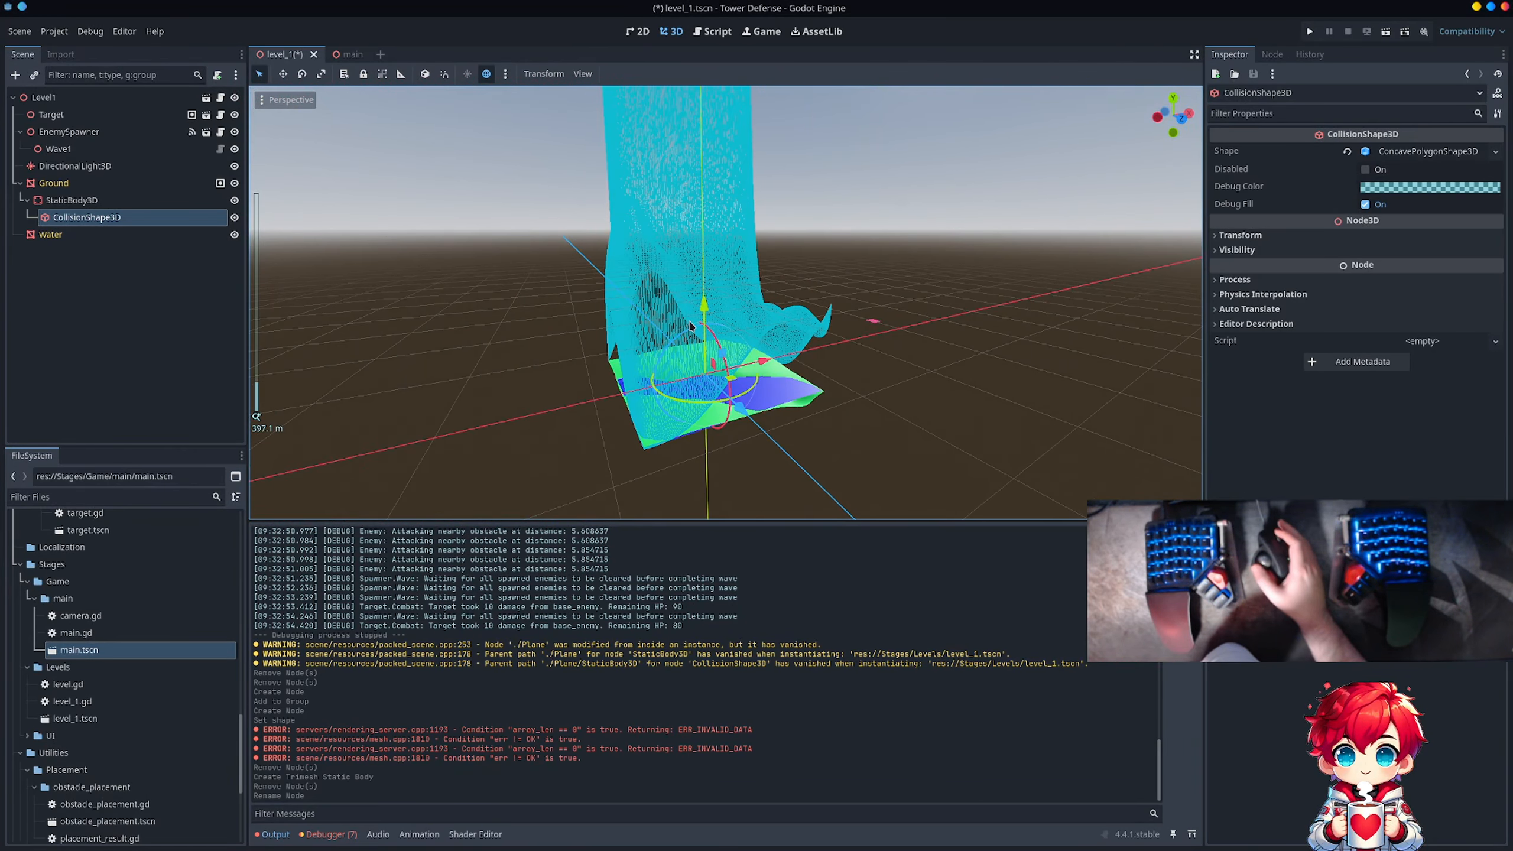
click(1242, 235)
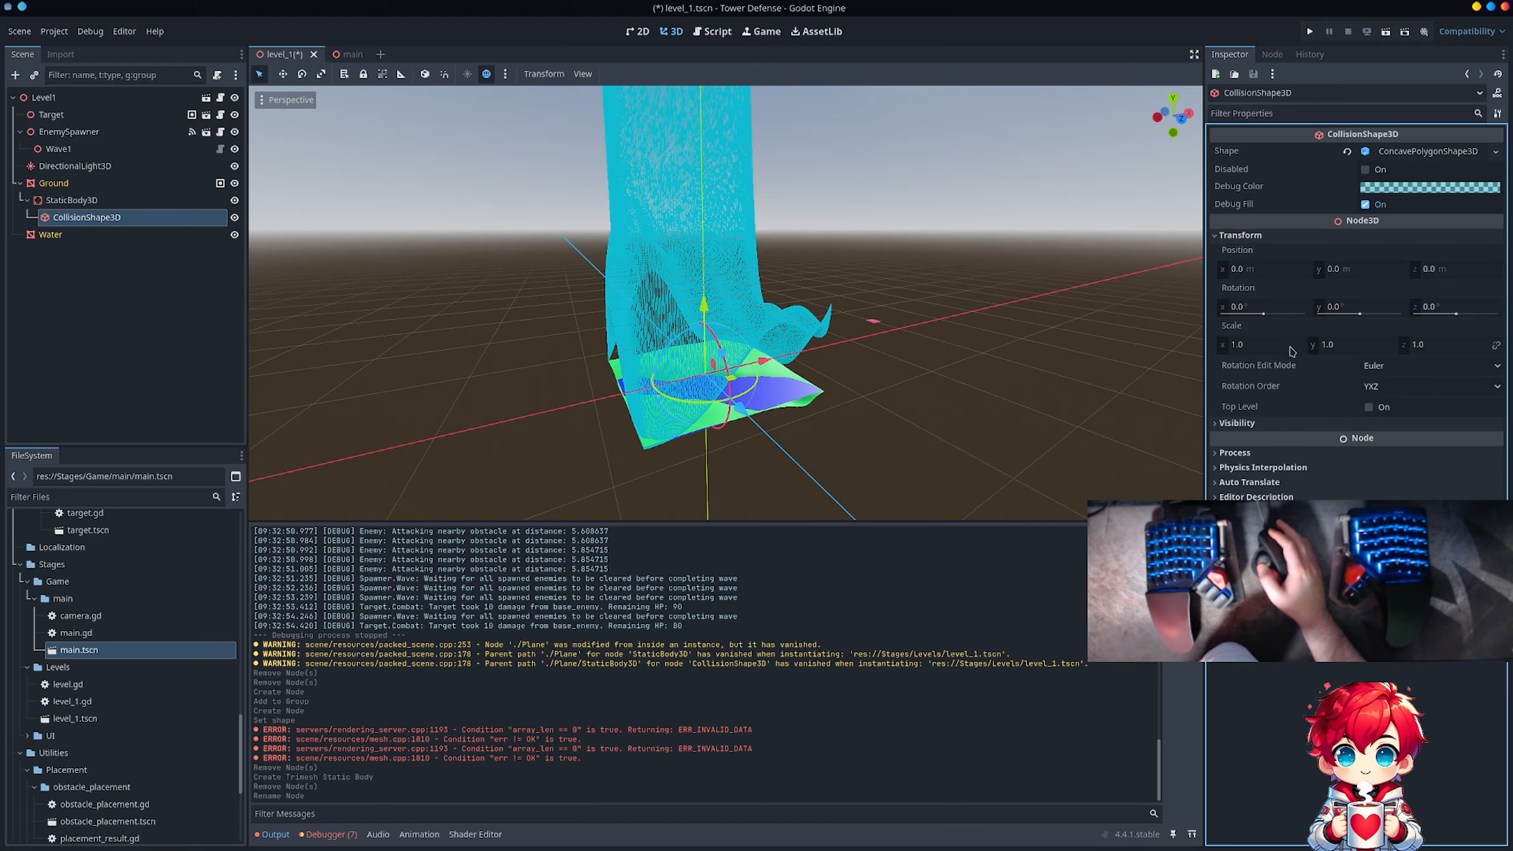
Step: Delete Ground's StaticBody3D together with its trimesh CollisionShape3D child
click(144, 206)
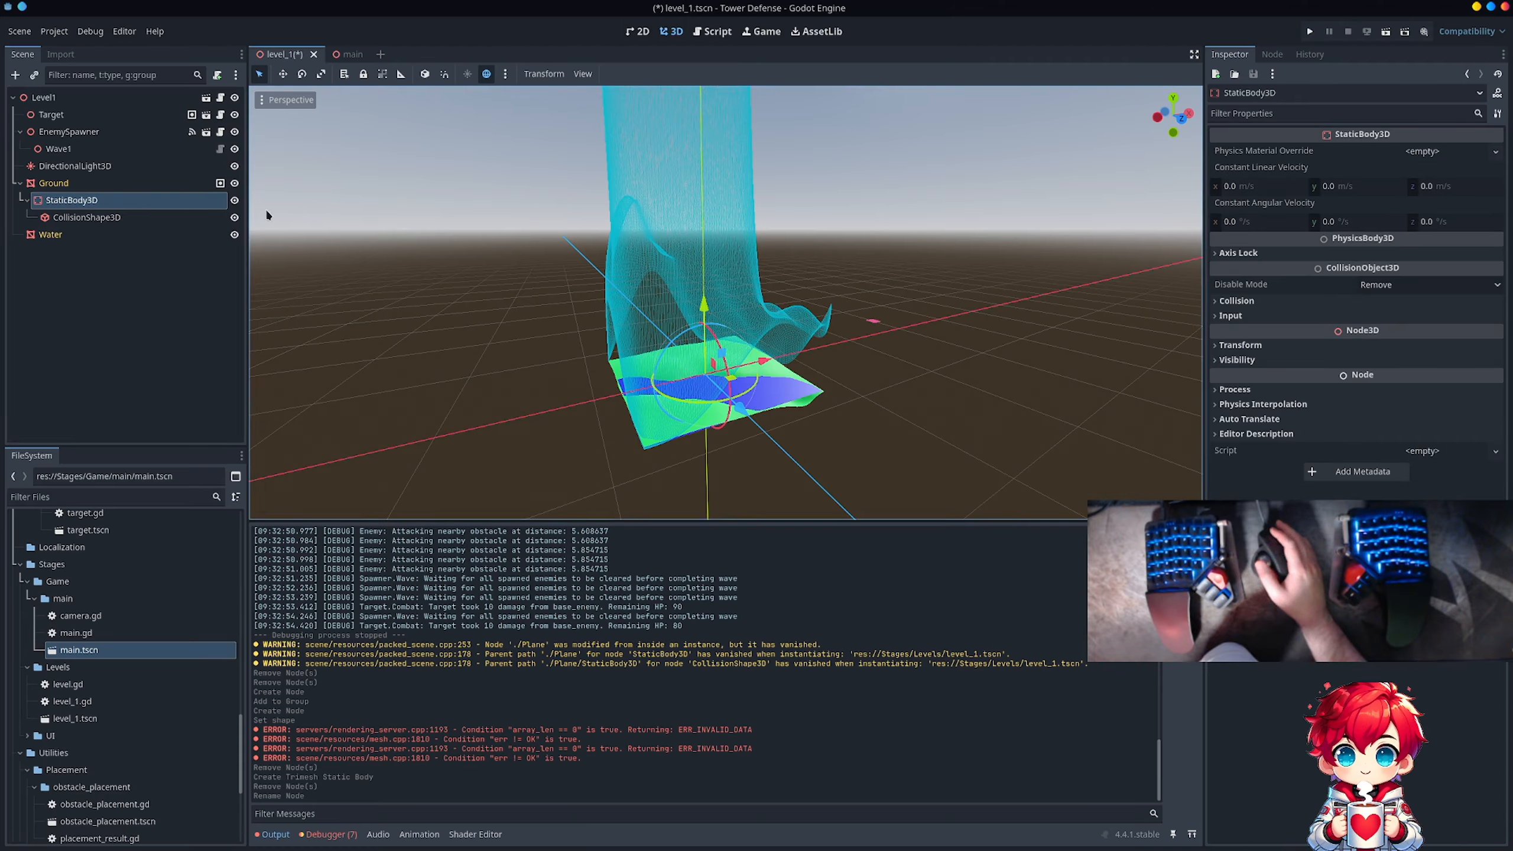
right_click(93, 201)
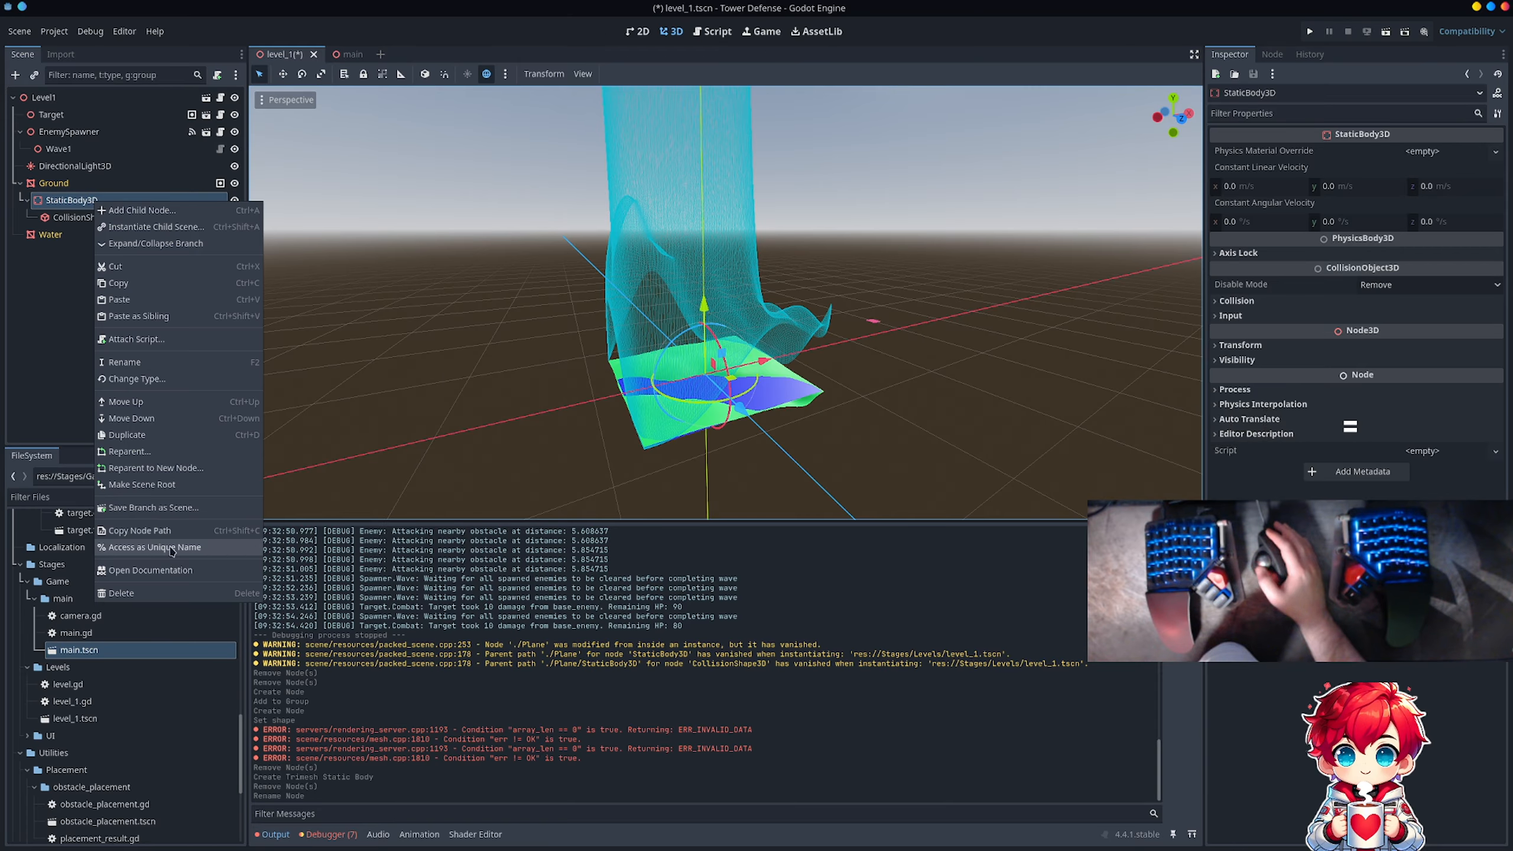
click(159, 596)
right_click(142, 188)
right_click(116, 201)
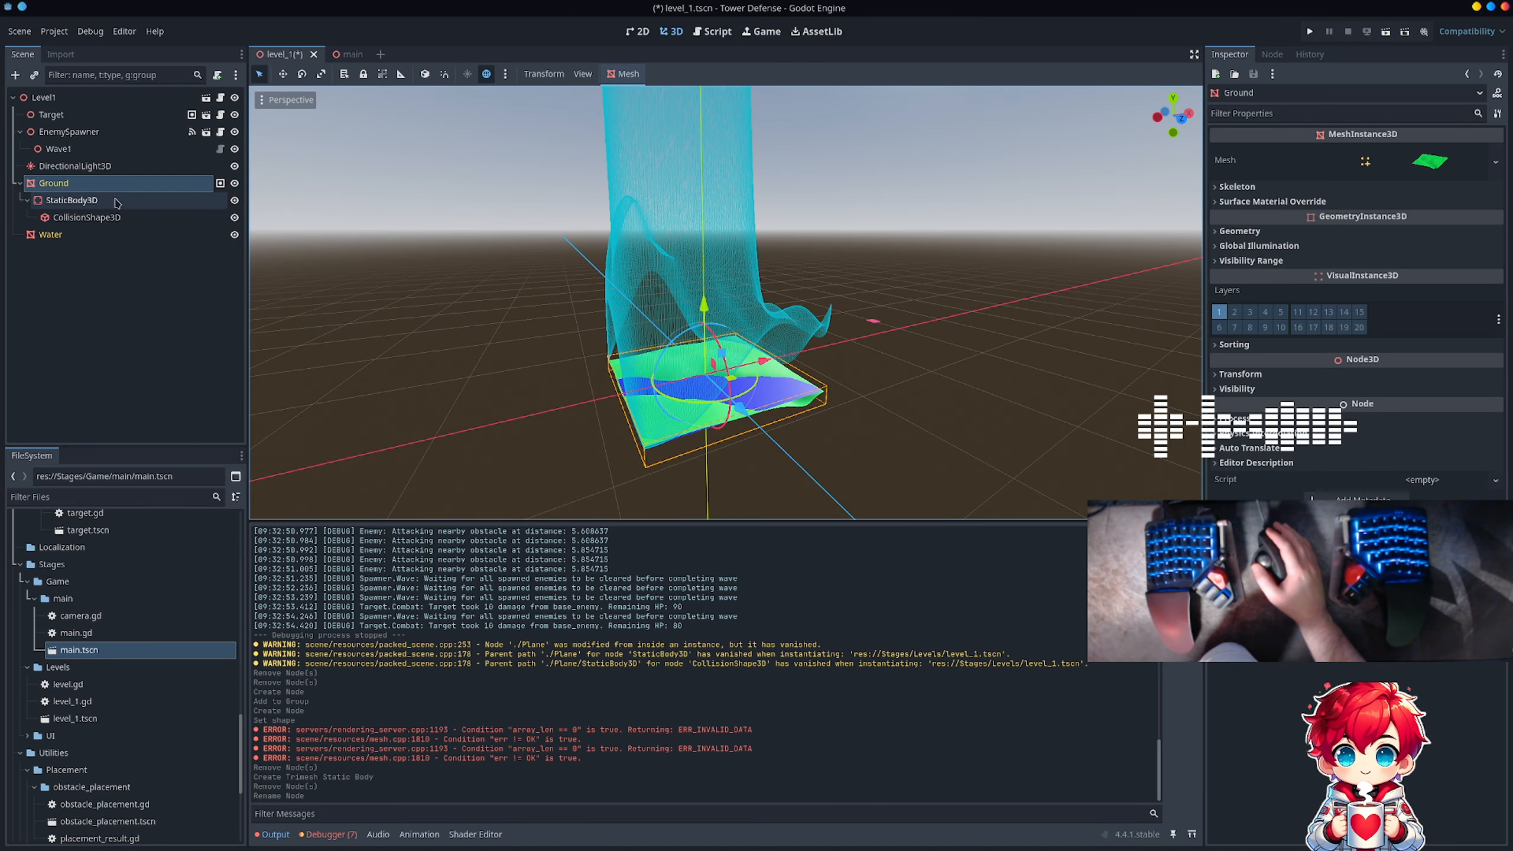
right_click(116, 201)
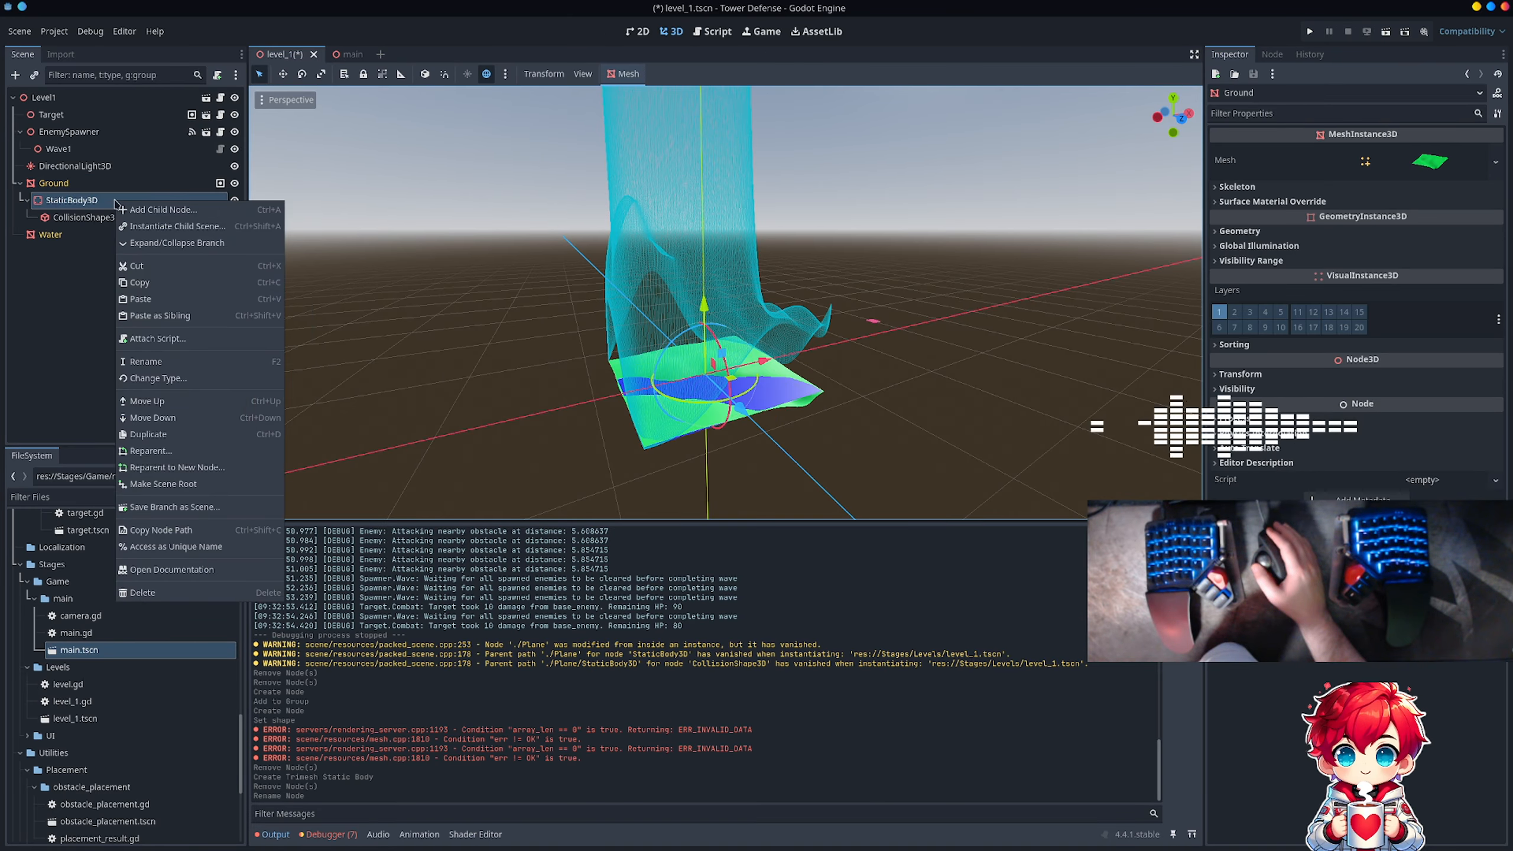
click(156, 593)
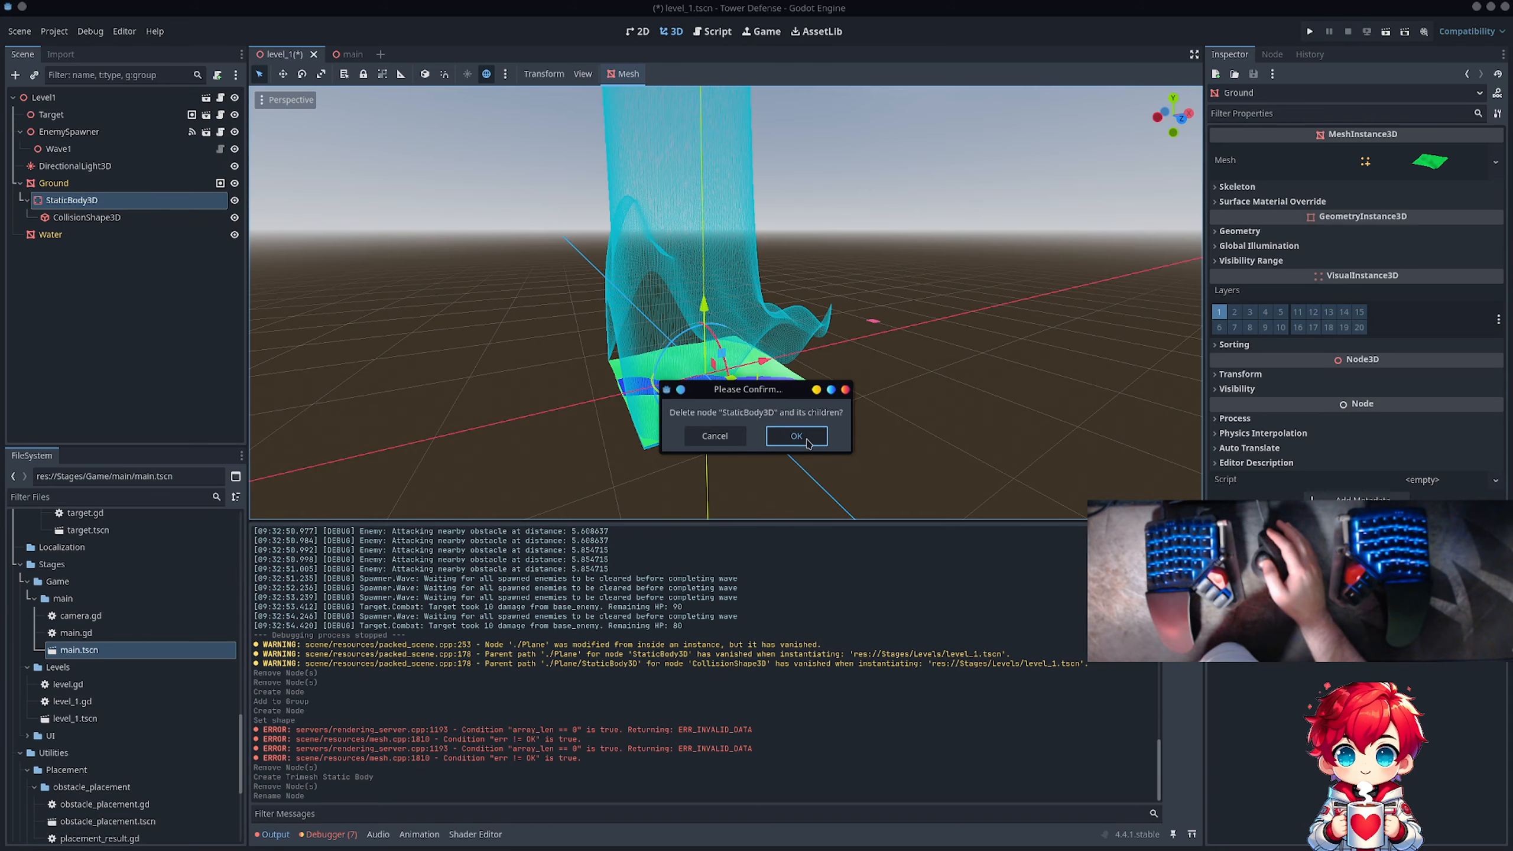
click(797, 437)
Step: Create a Single Convex collision shape for the Ground mesh, placed as a Static Body Child
click(64, 189)
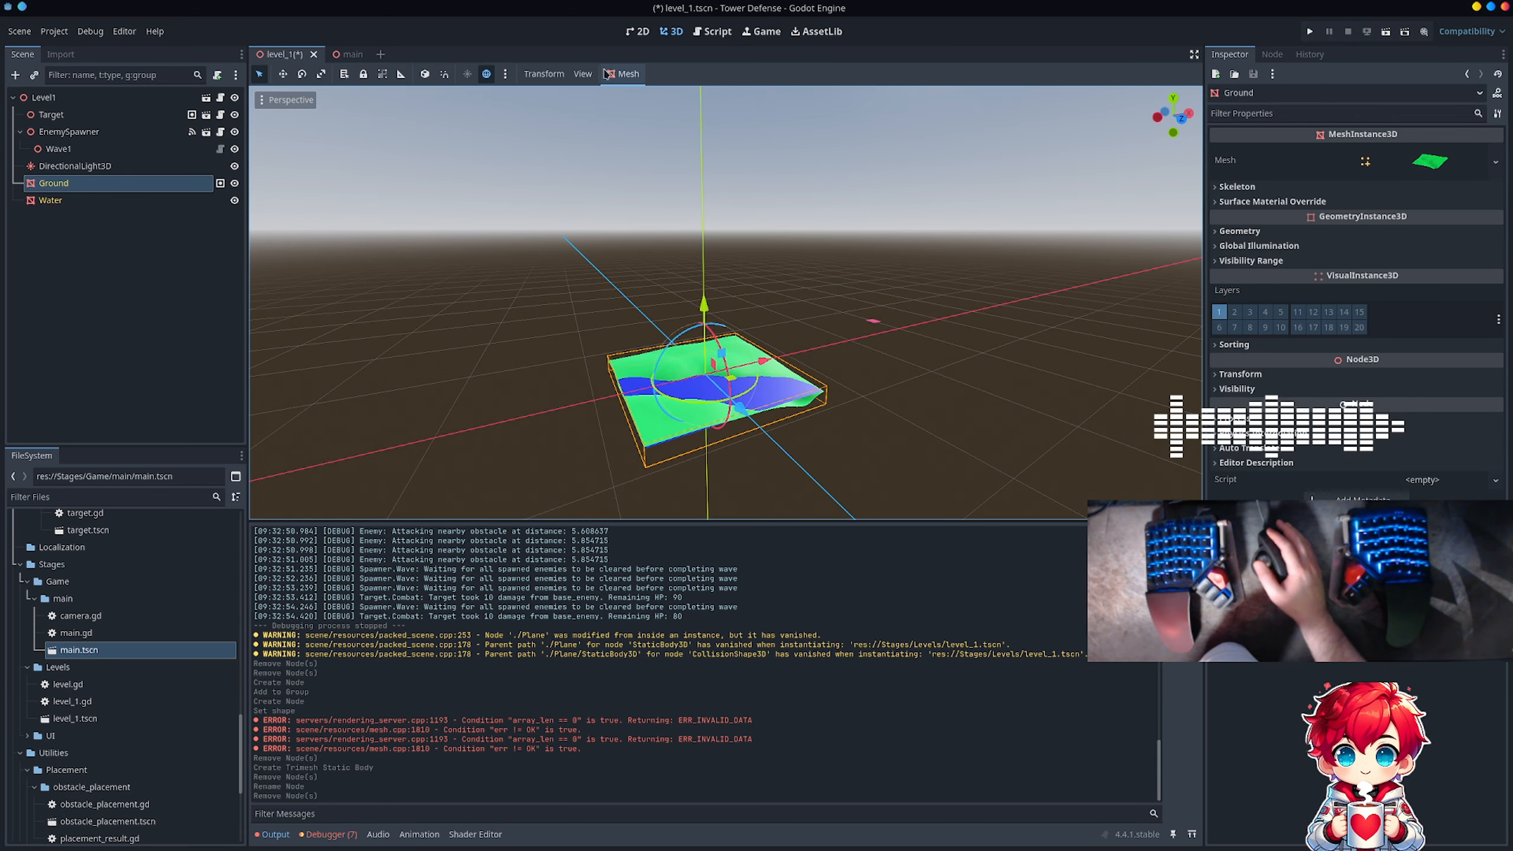
click(624, 74)
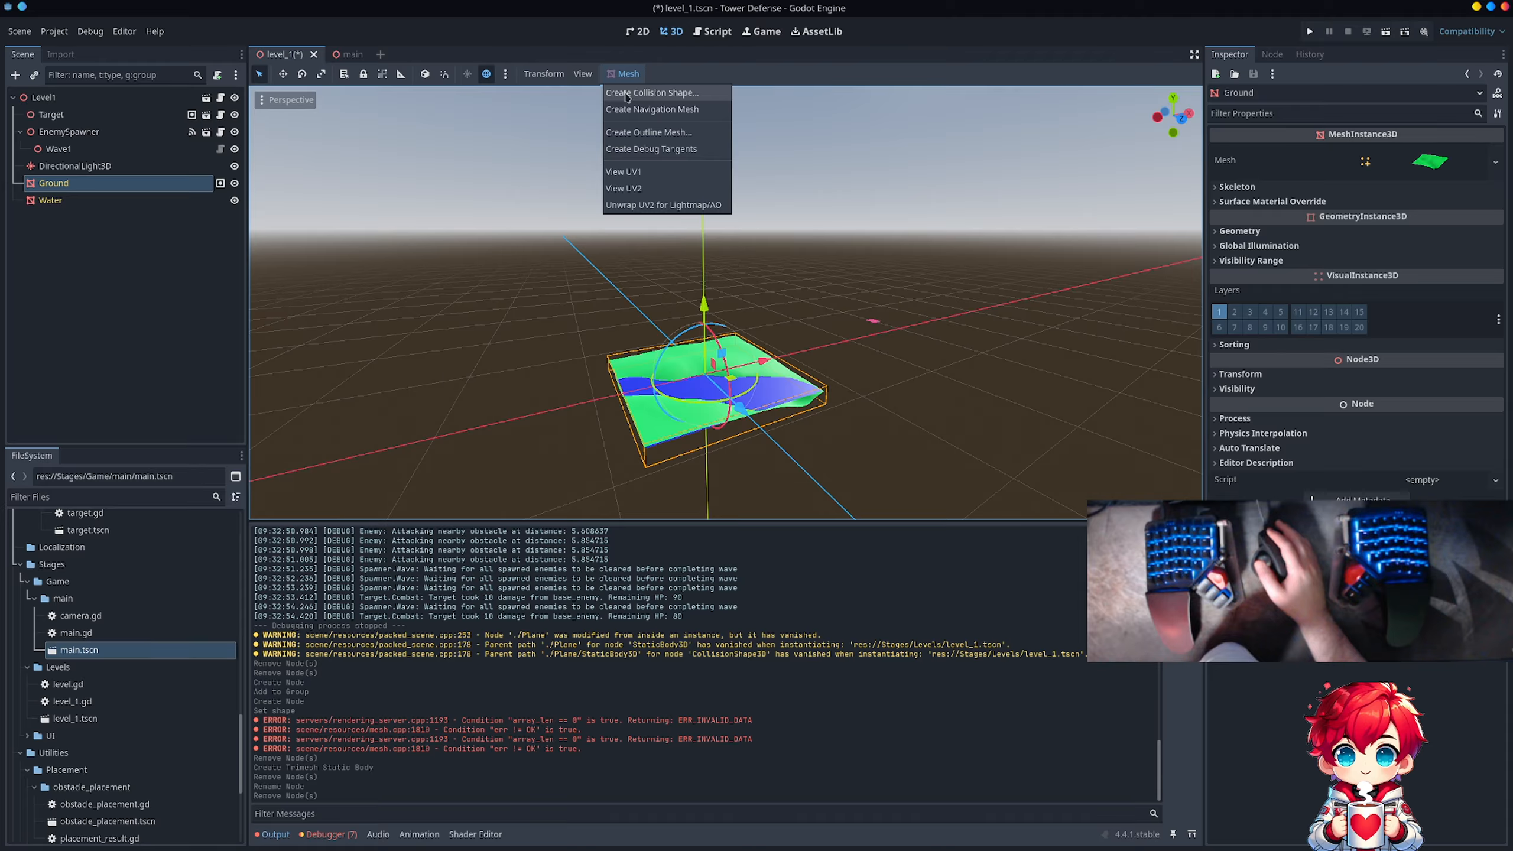
click(626, 94)
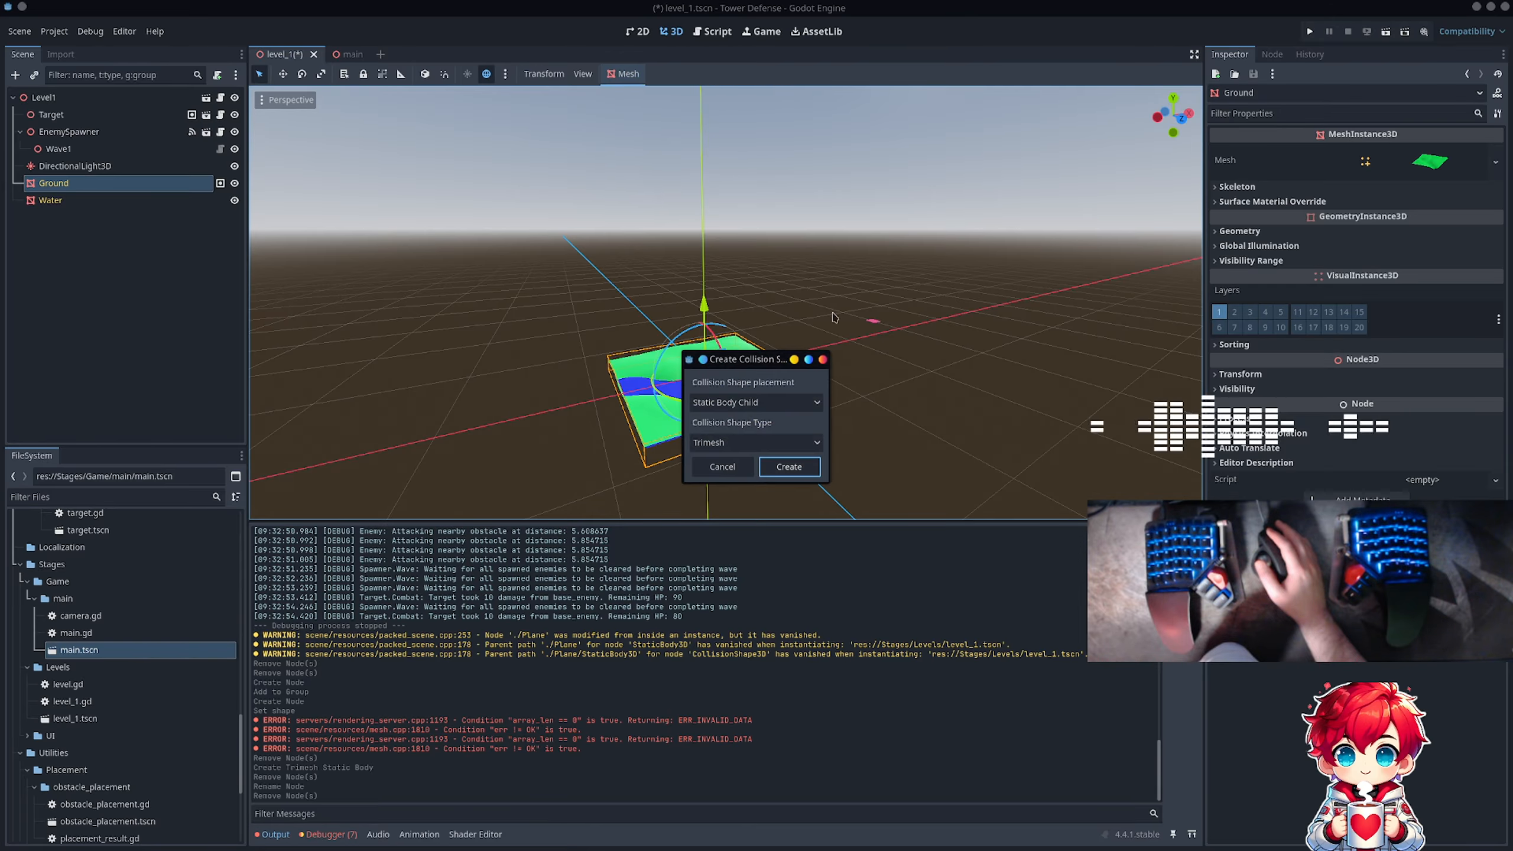
click(777, 404)
click(755, 441)
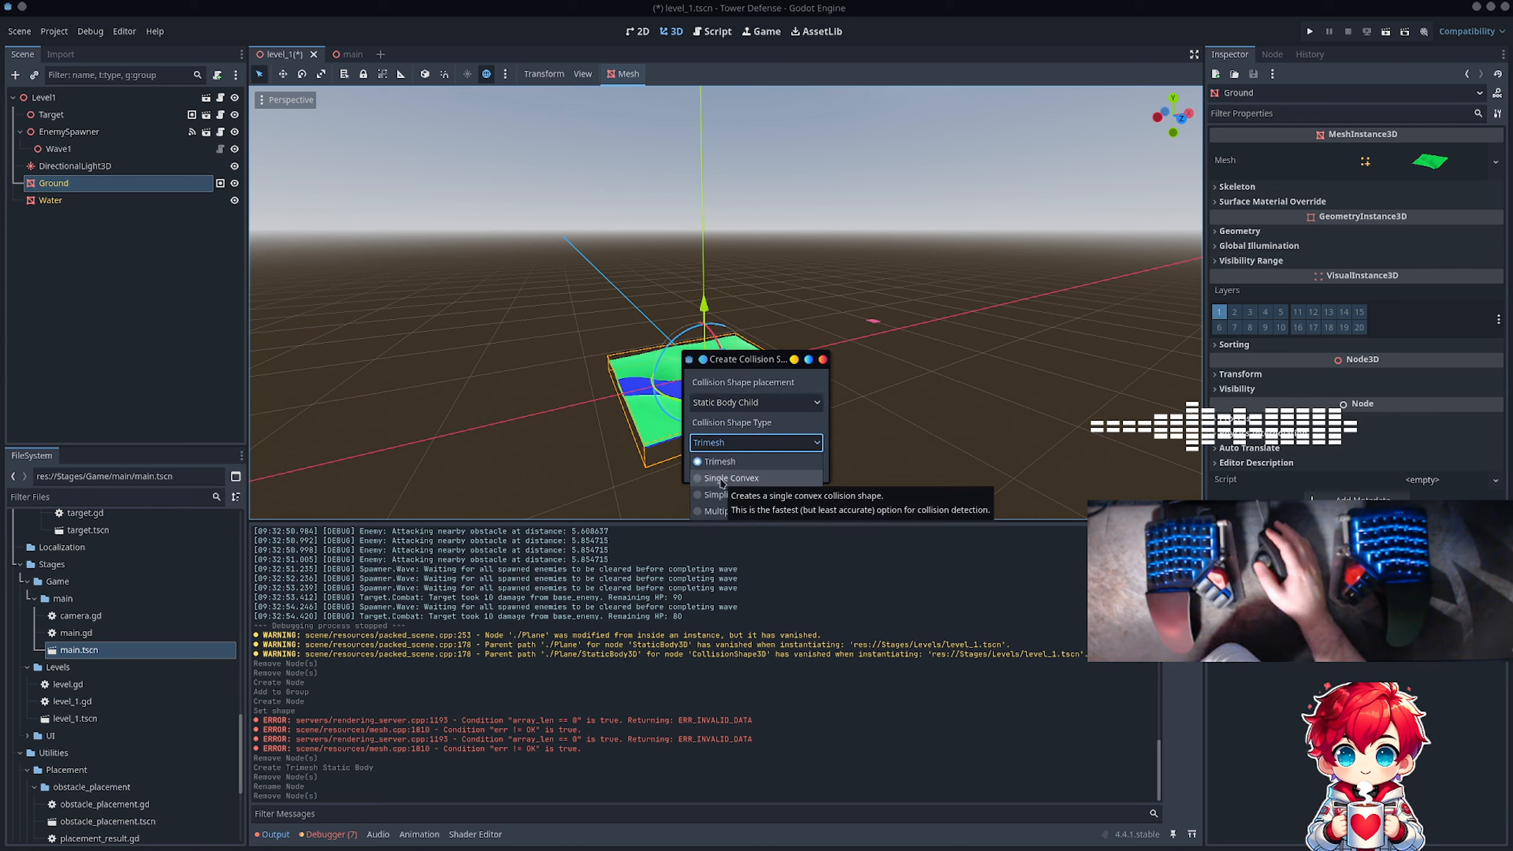
click(758, 482)
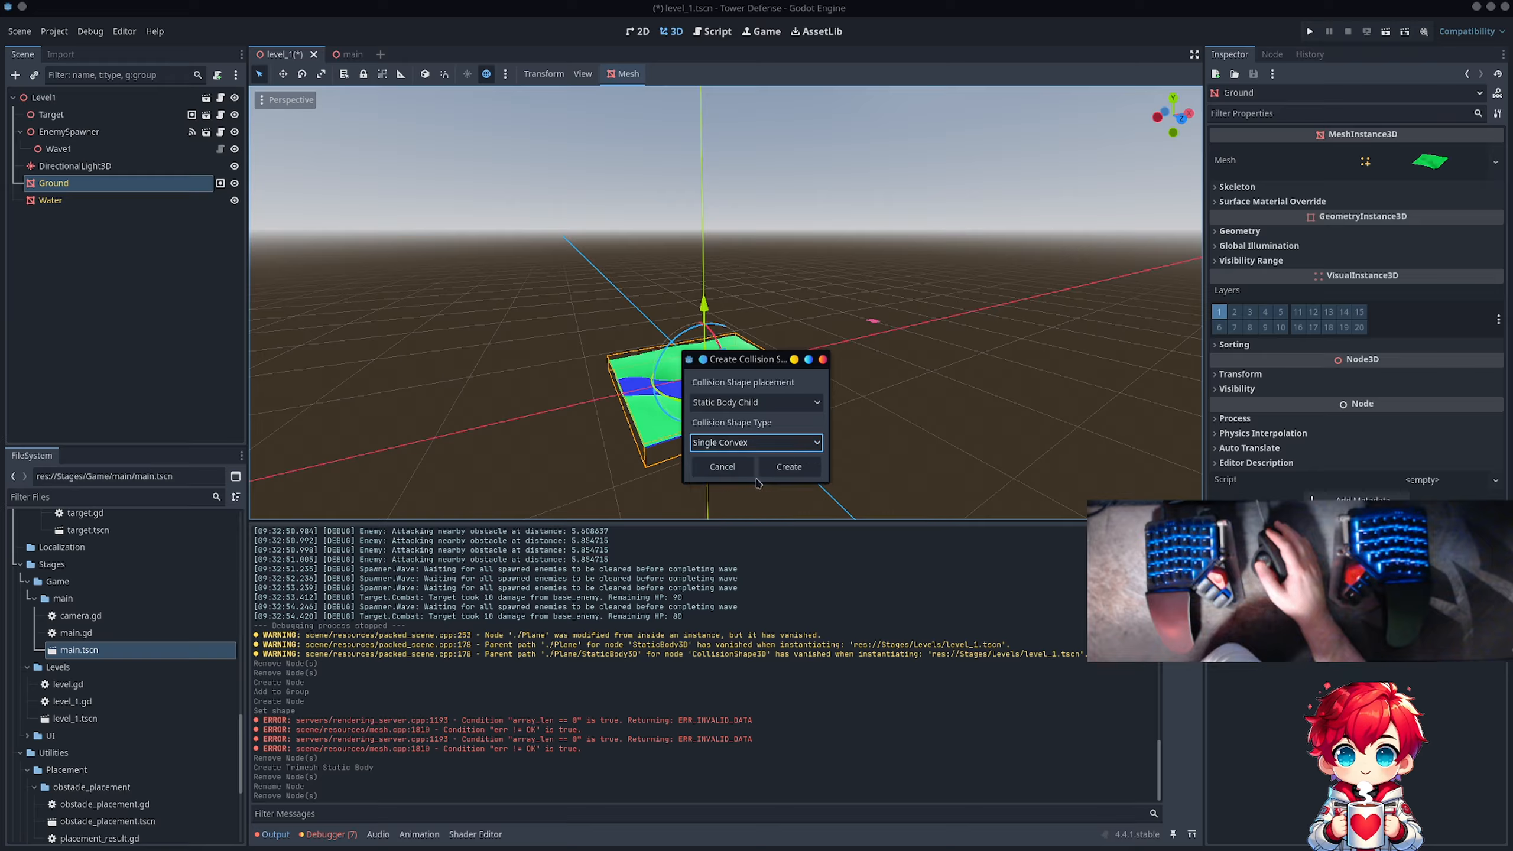
click(783, 470)
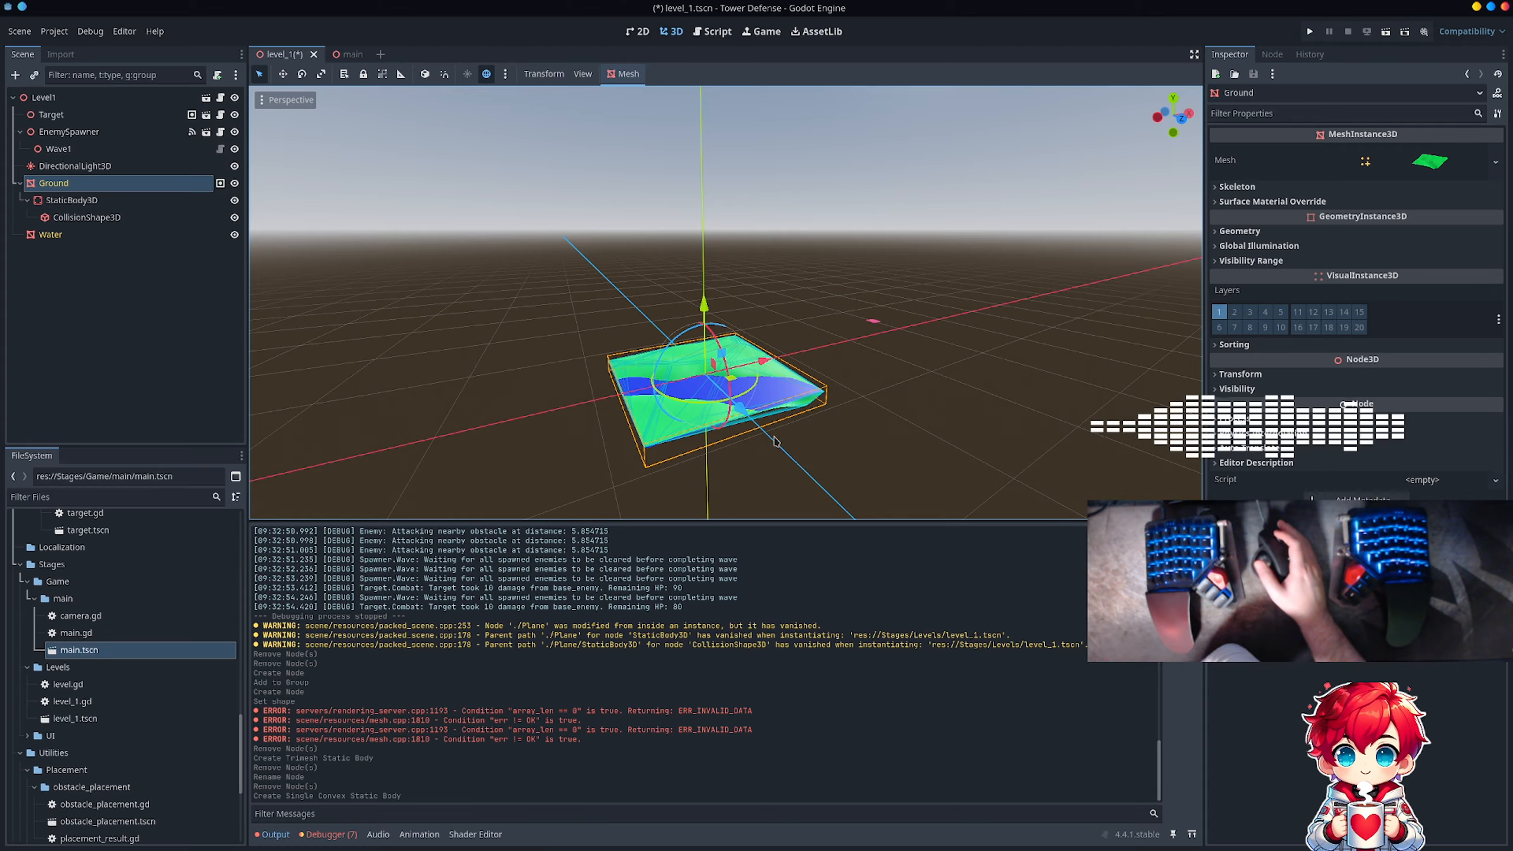
Step: Hide the Water mesh to expose the Ground's single convex collision shape
middle_drag(743, 454, 731, 365)
scroll(777, 391, up, 2)
scroll(784, 420, up, 6)
scroll(792, 415, down, 3)
scroll(808, 374, down, 1)
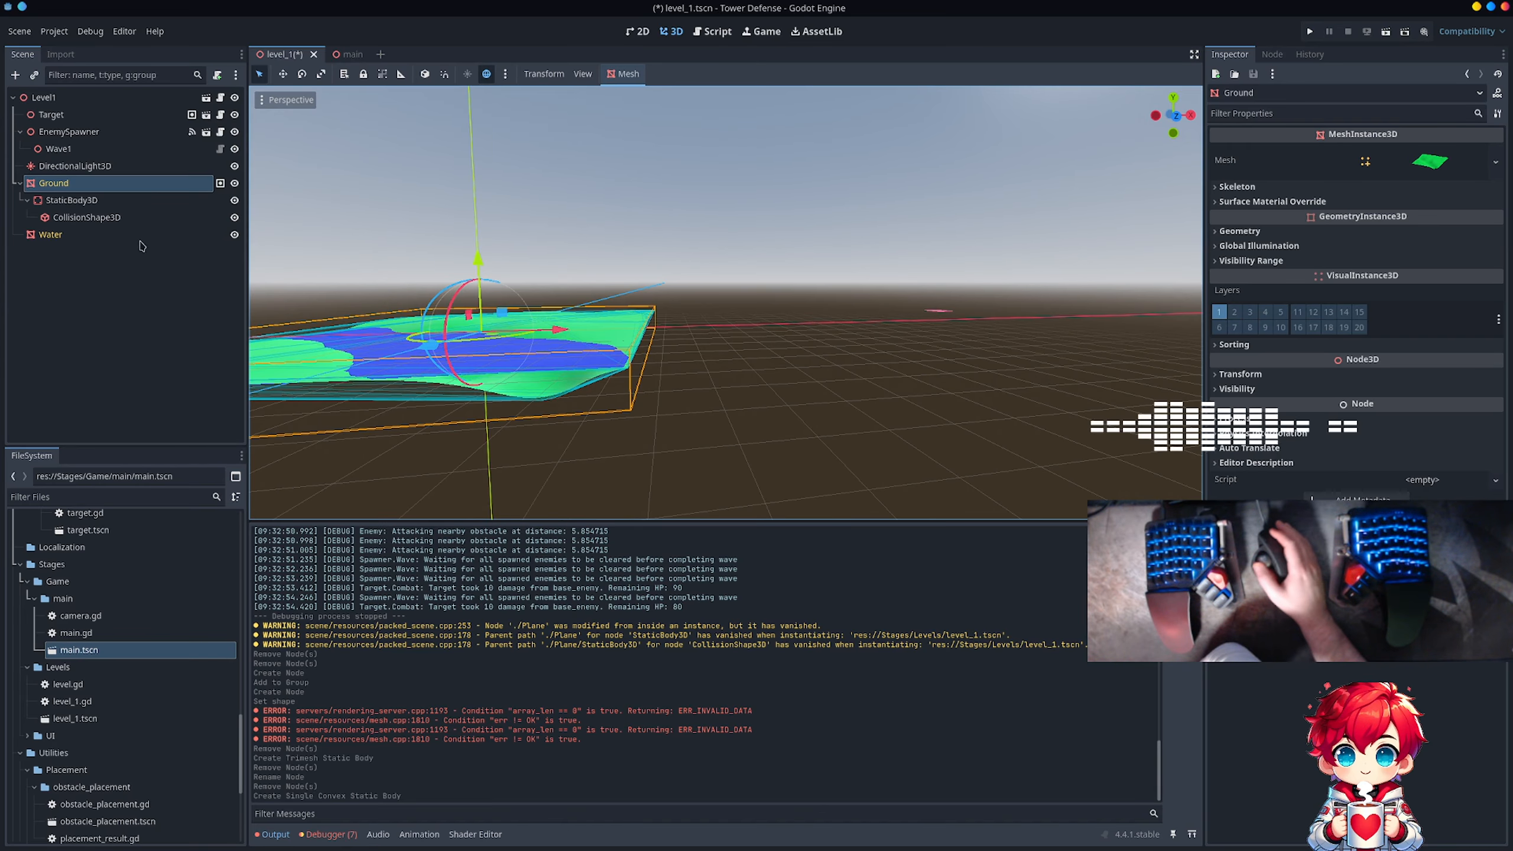
click(235, 235)
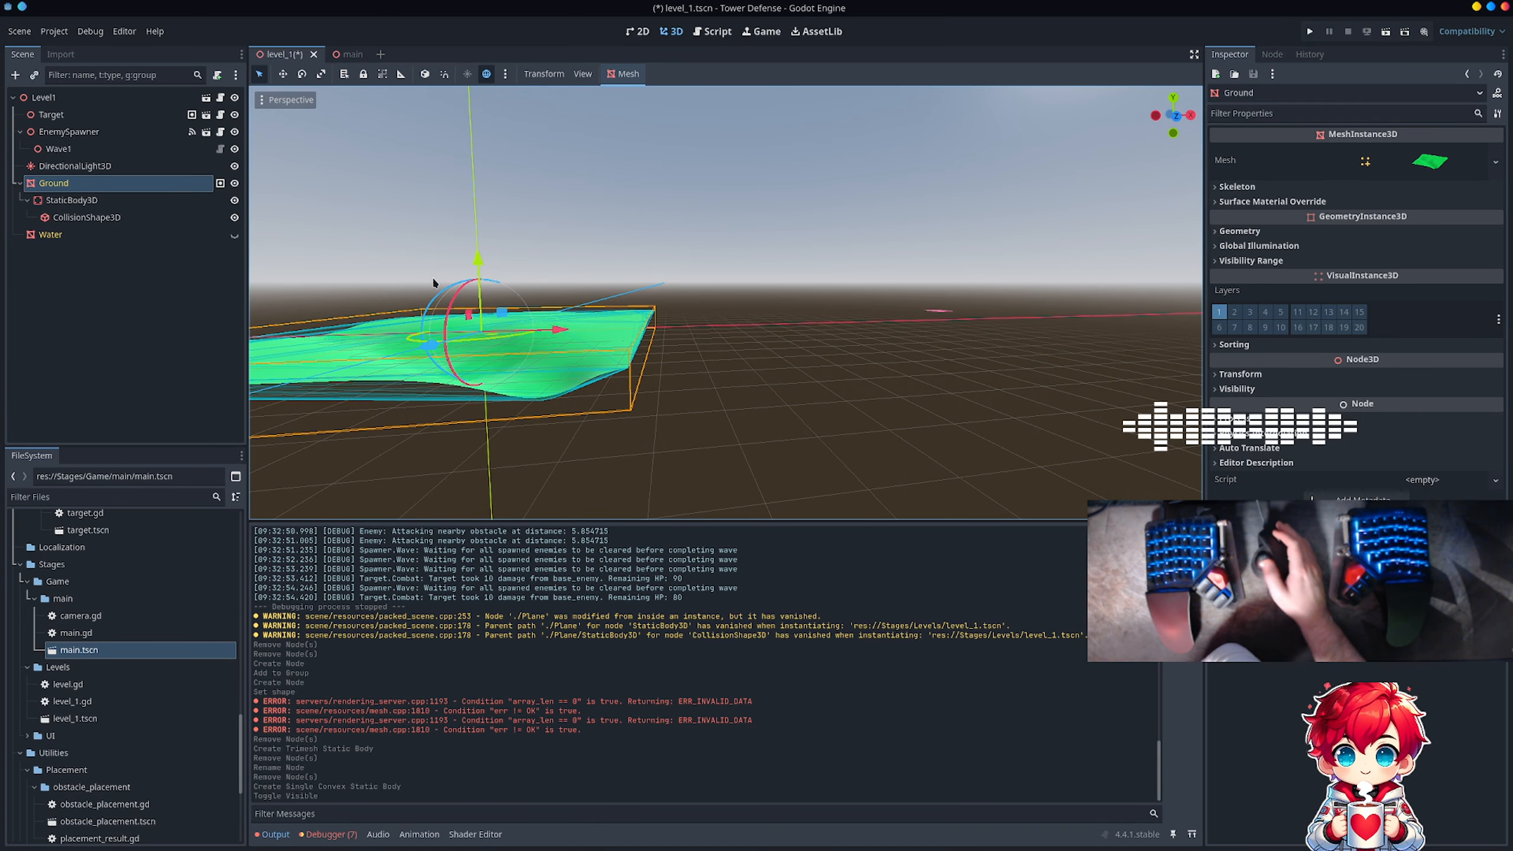
Step: Compare the Ground mesh with its convex collision shape from several angles, toggling the visibility of Ground and CollisionShape3D off and on
click(235, 183)
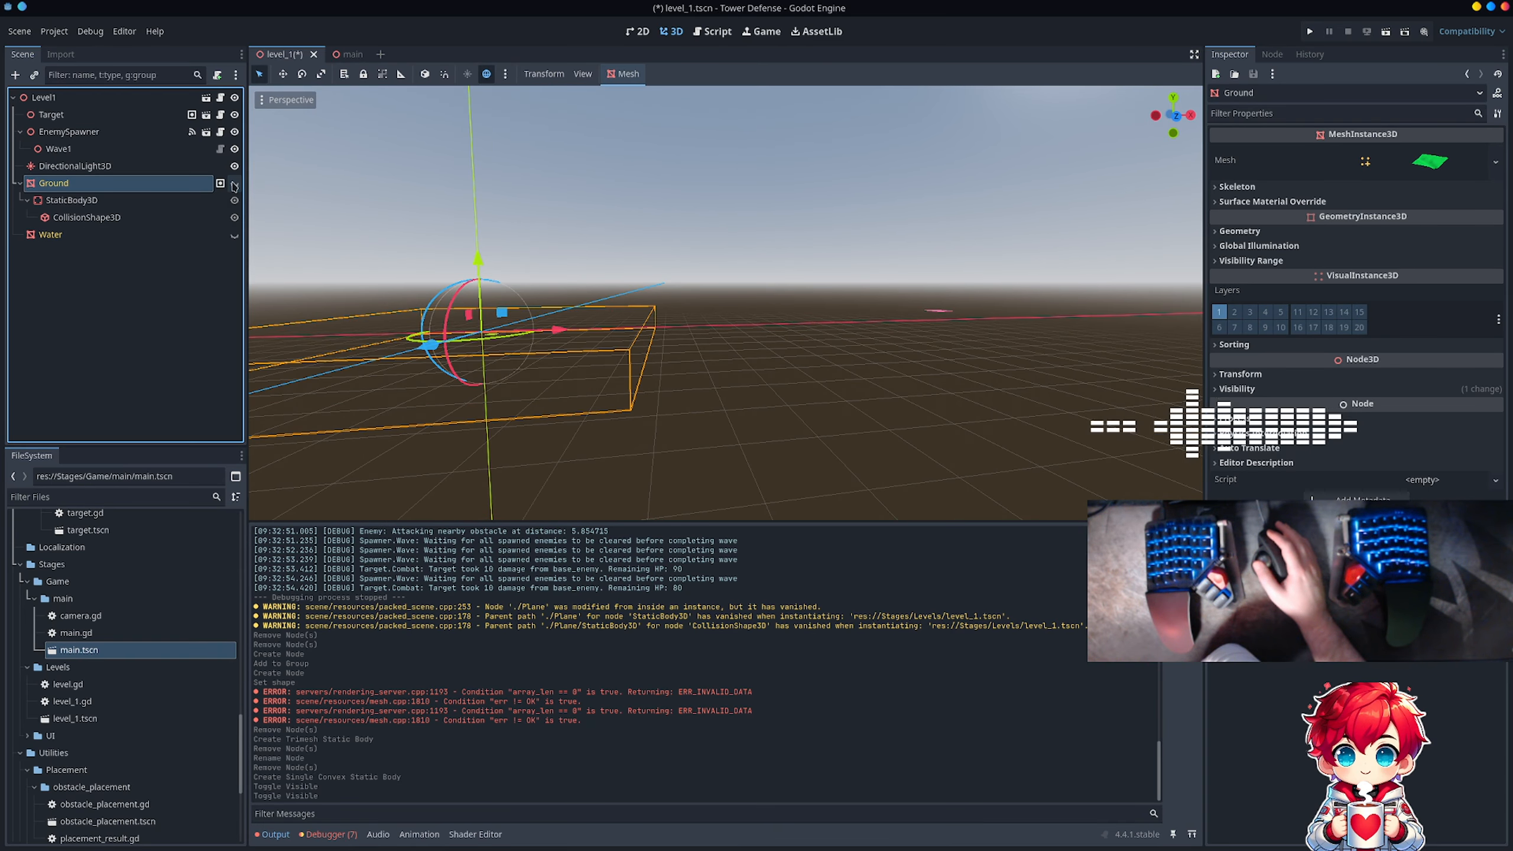
click(235, 183)
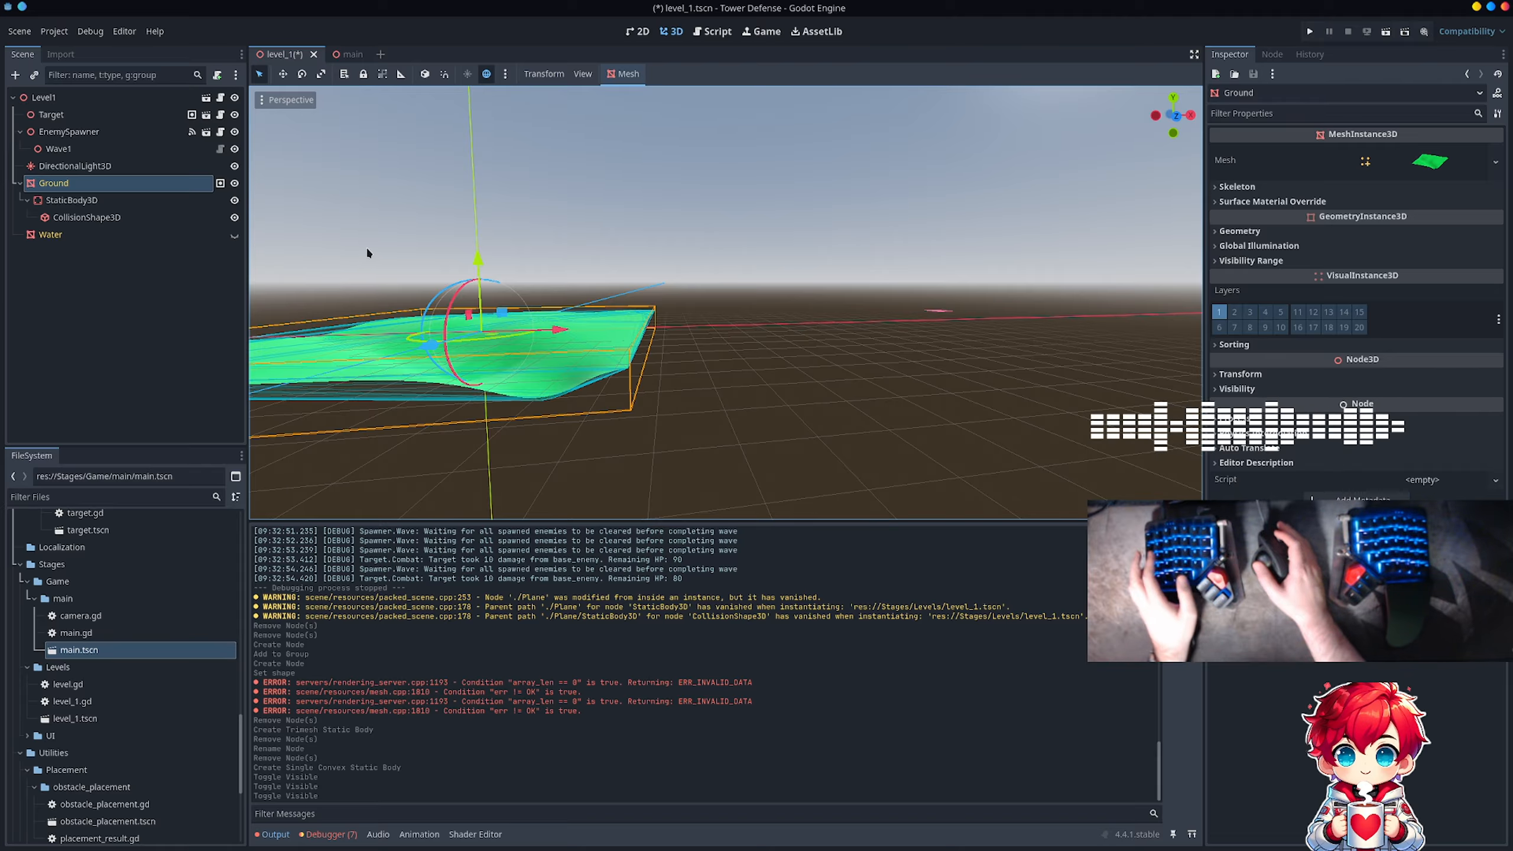
middle_drag(366, 246, 435, 258)
middle_drag(660, 262, 616, 301)
scroll(616, 301, up, 9)
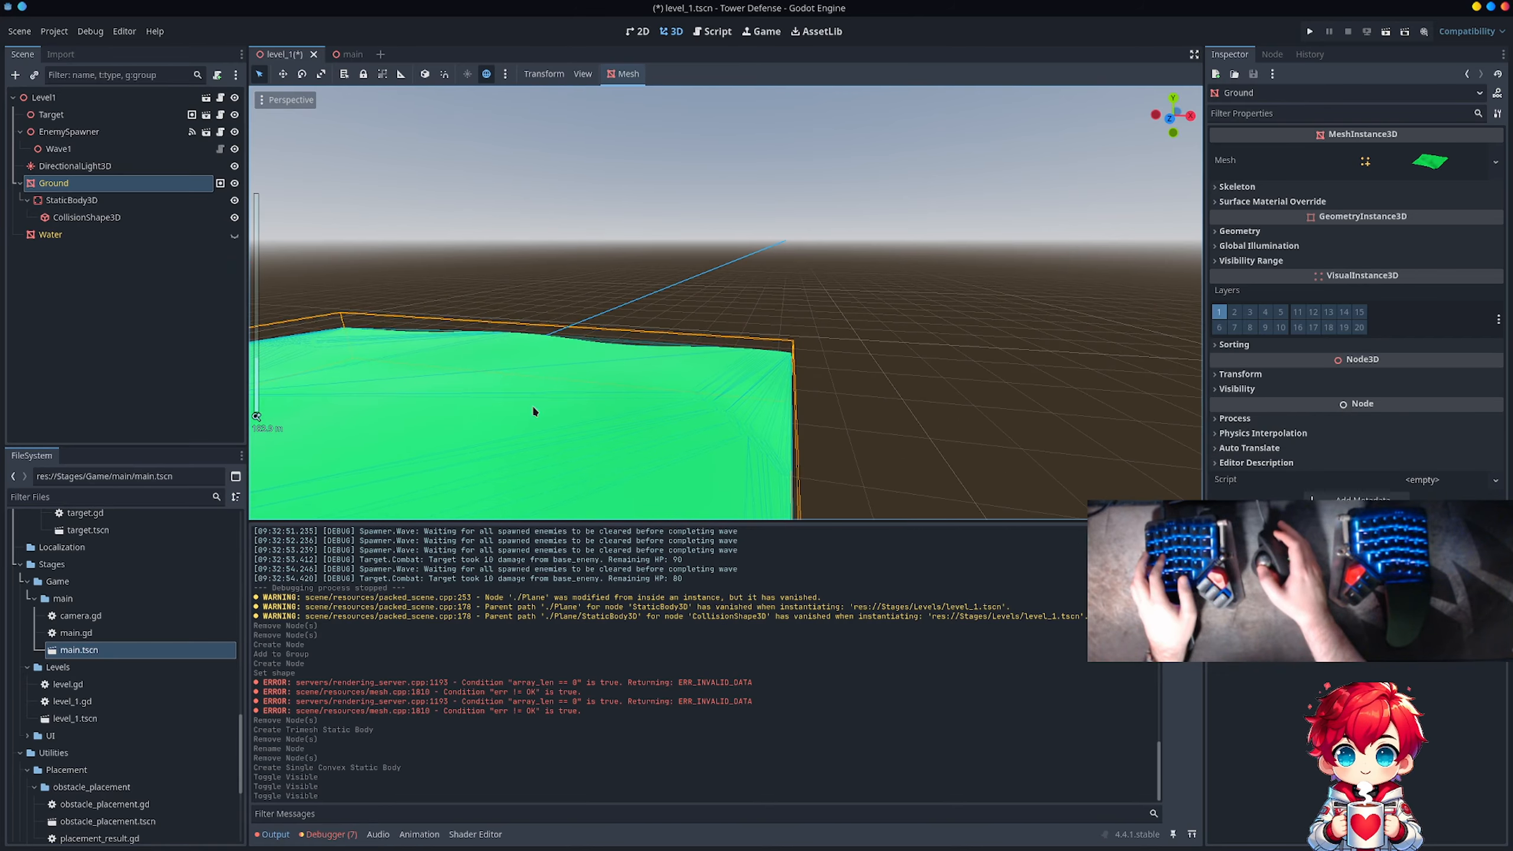
shift+middle_drag(532, 405, 633, 392)
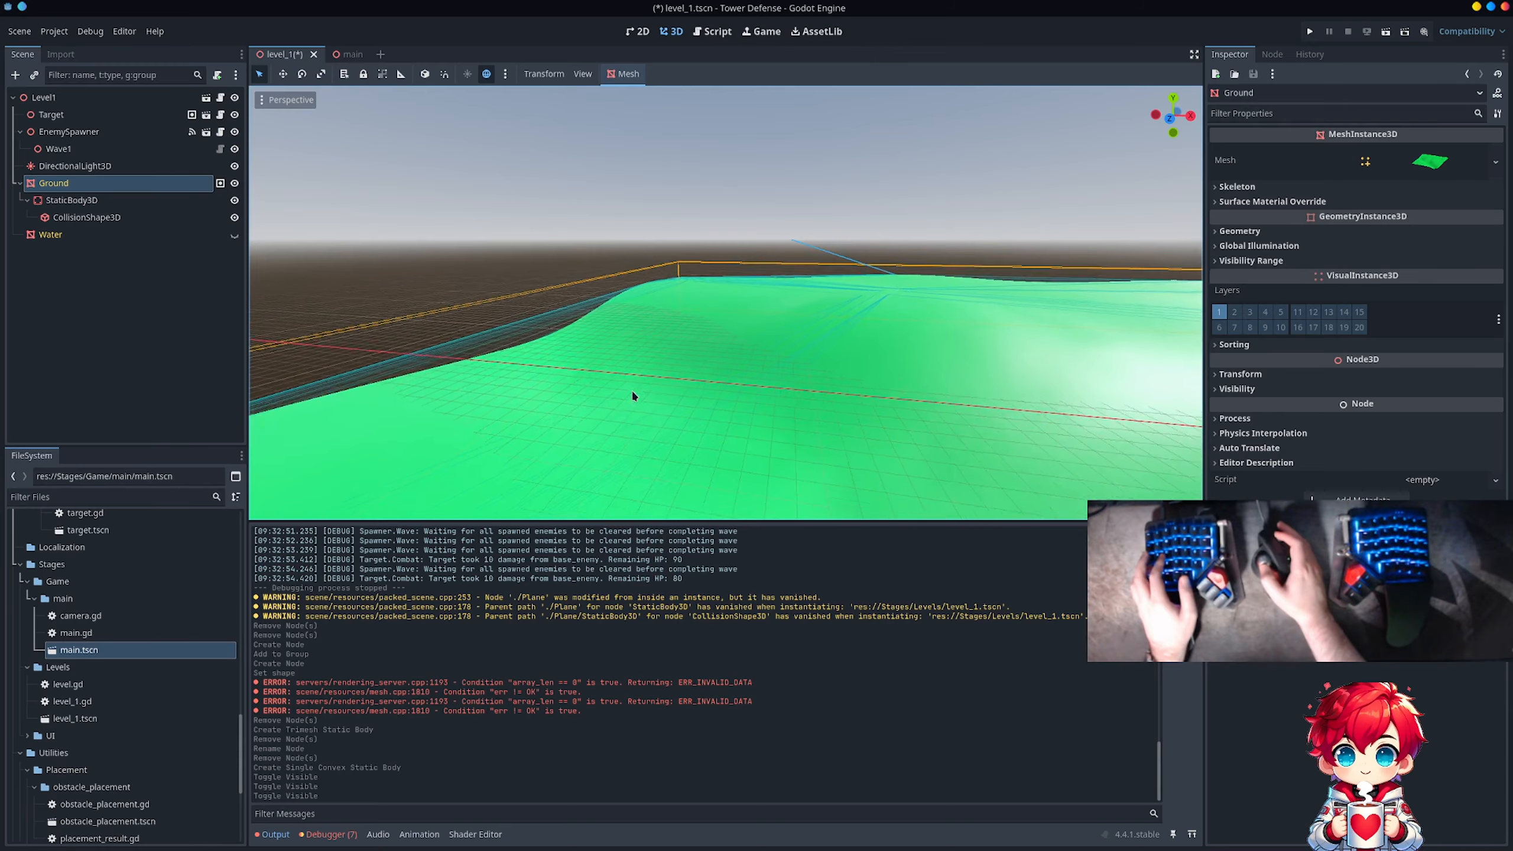
scroll(761, 346, down, 5)
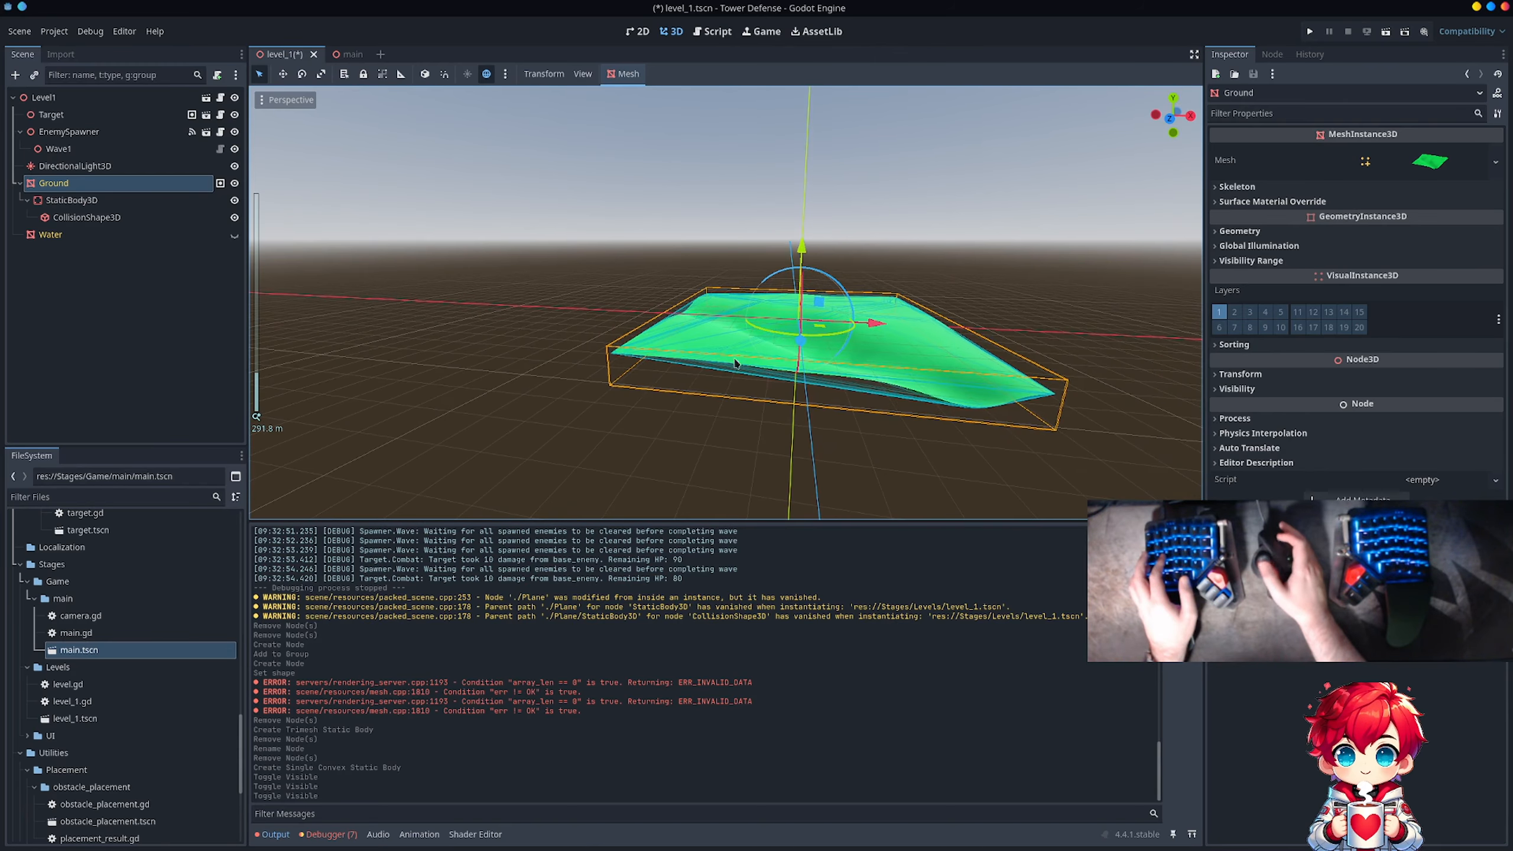
middle_drag(912, 270, 753, 329)
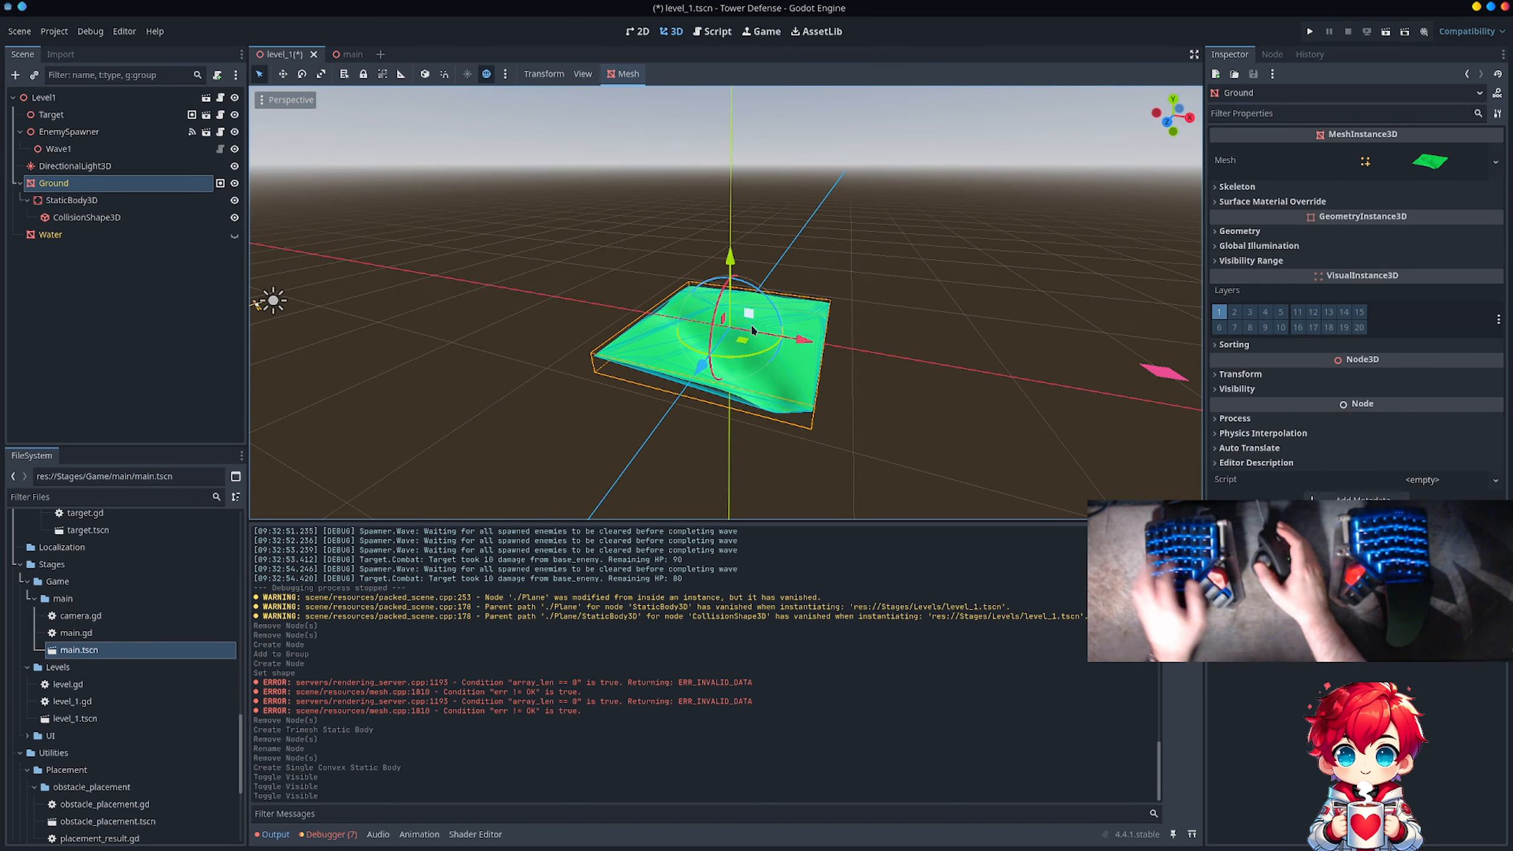
click(238, 218)
click(238, 218)
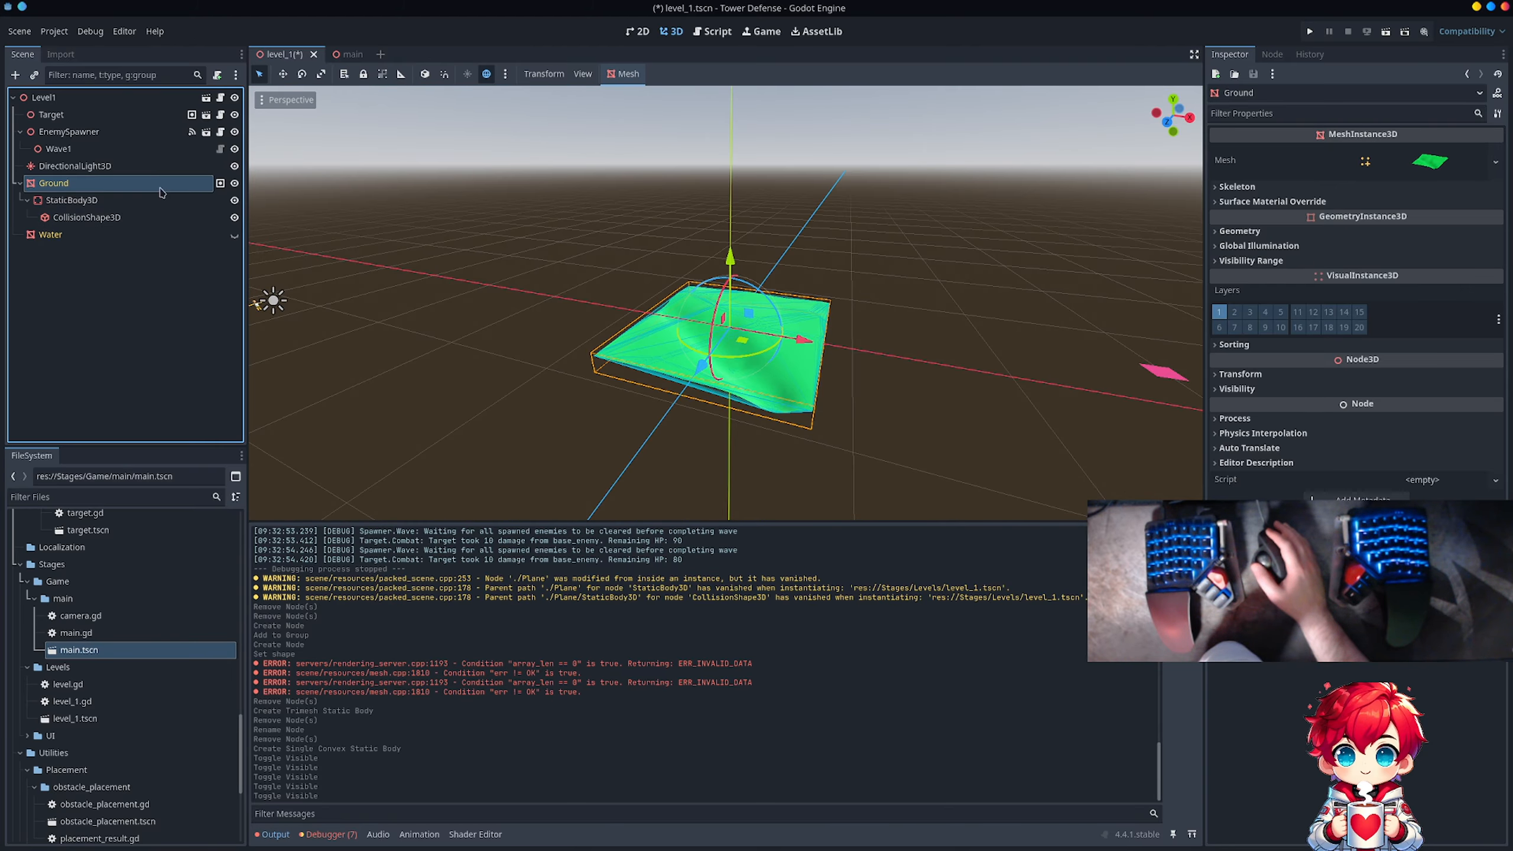
Step: Delete Ground's StaticBody3D along with its single convex collision shape
click(623, 74)
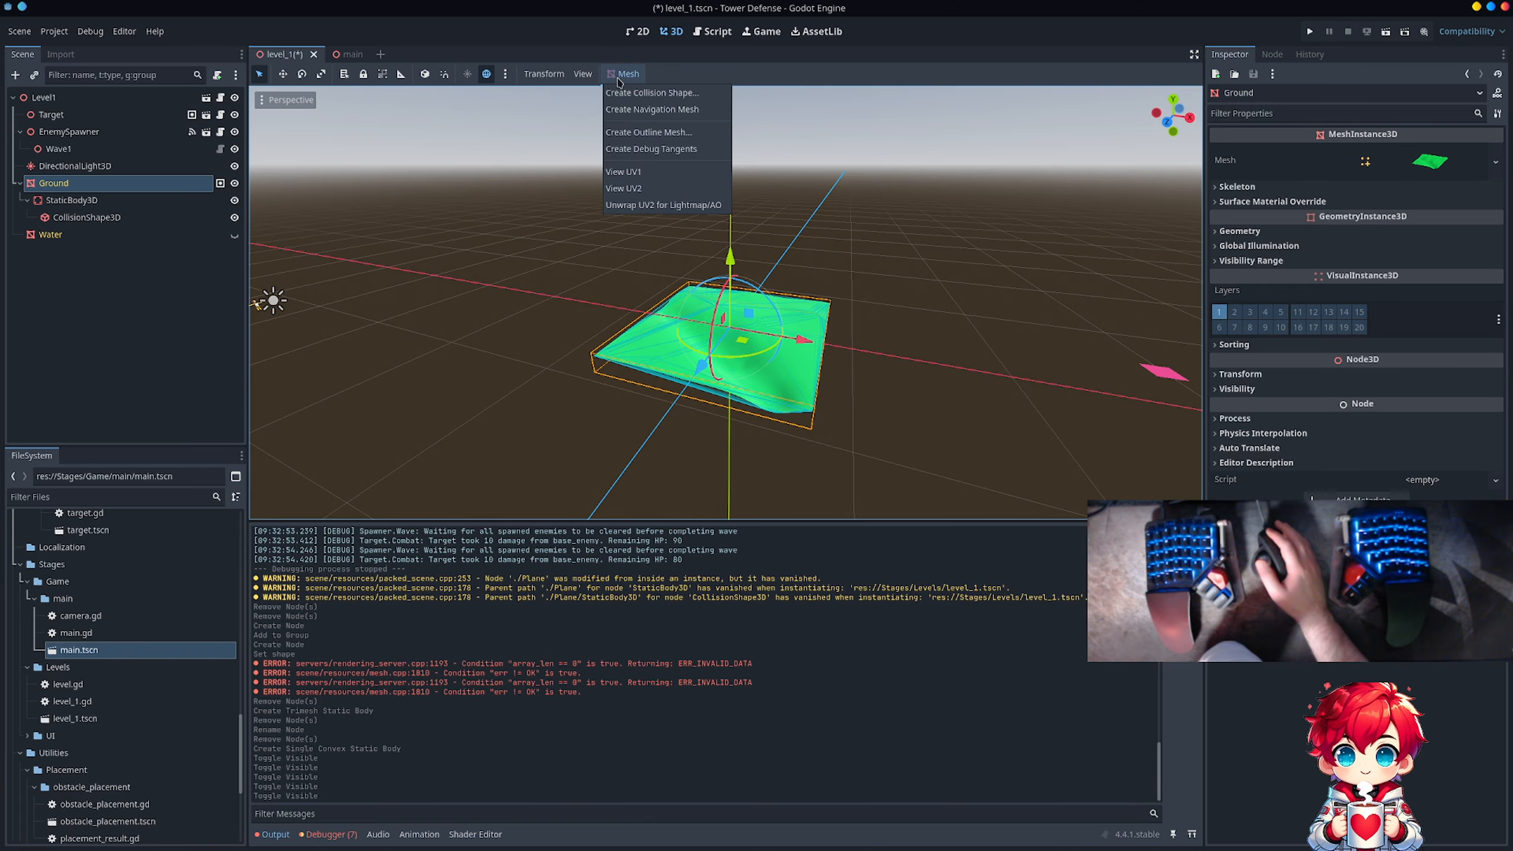
click(624, 73)
click(136, 203)
key(Delete)
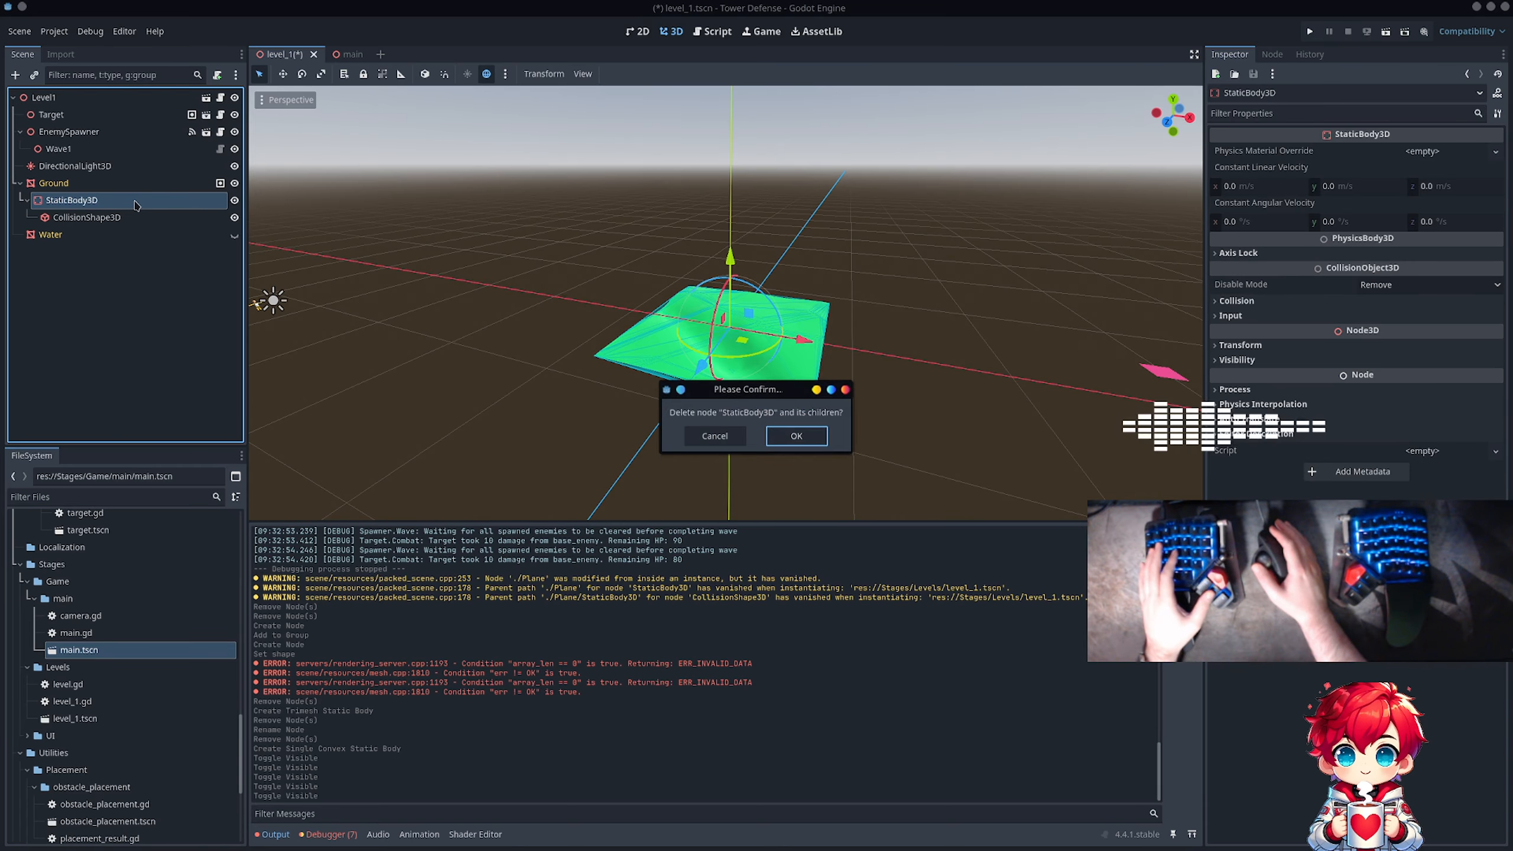
key(Return)
Step: Create a Multiple Convex collision shape for the Ground mesh, placed as a Static Body Child
click(65, 183)
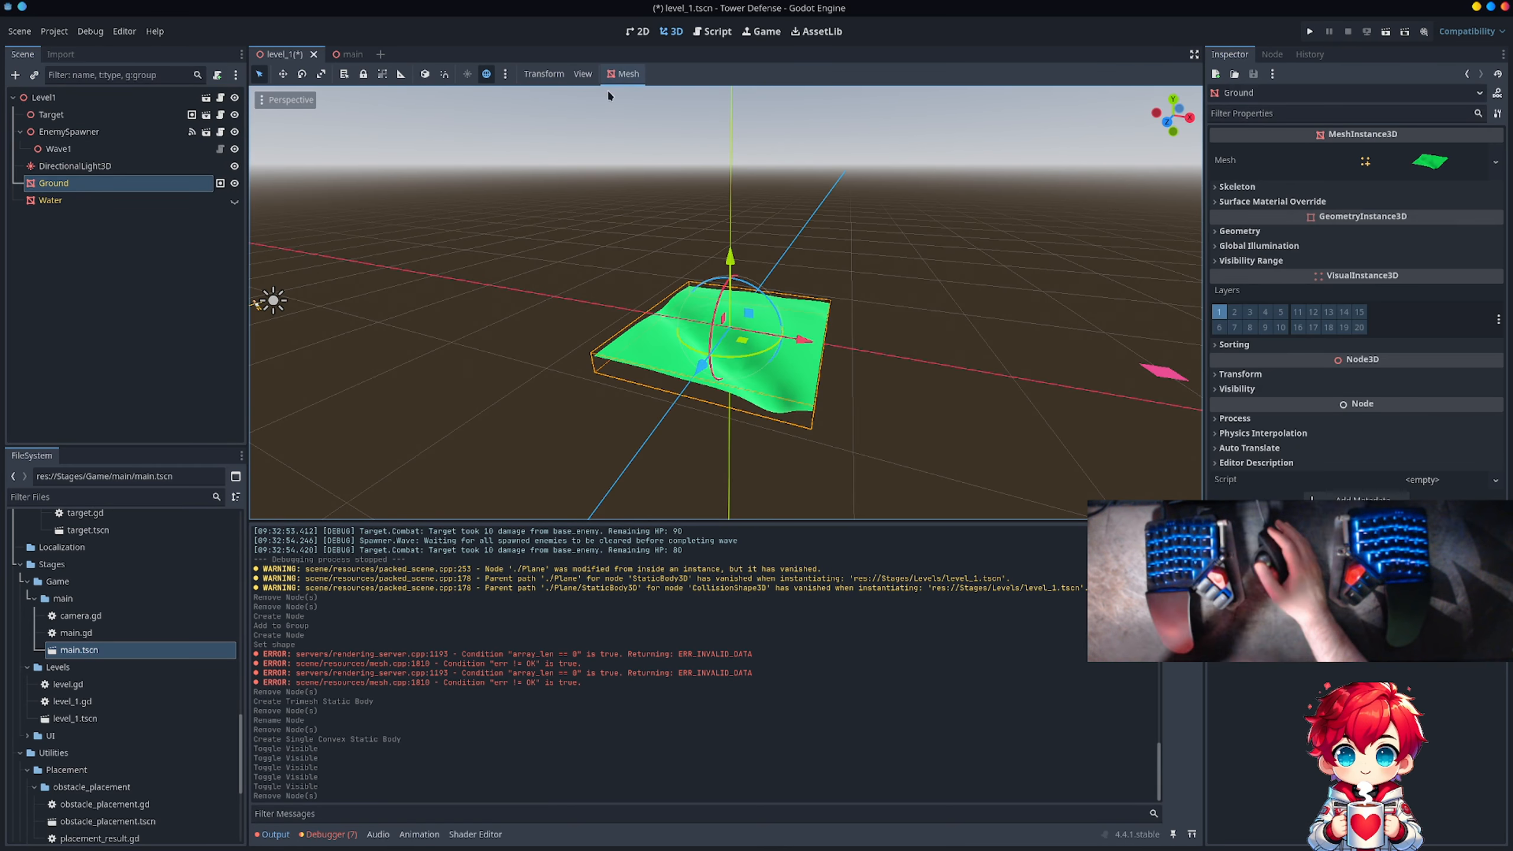
click(628, 75)
click(631, 92)
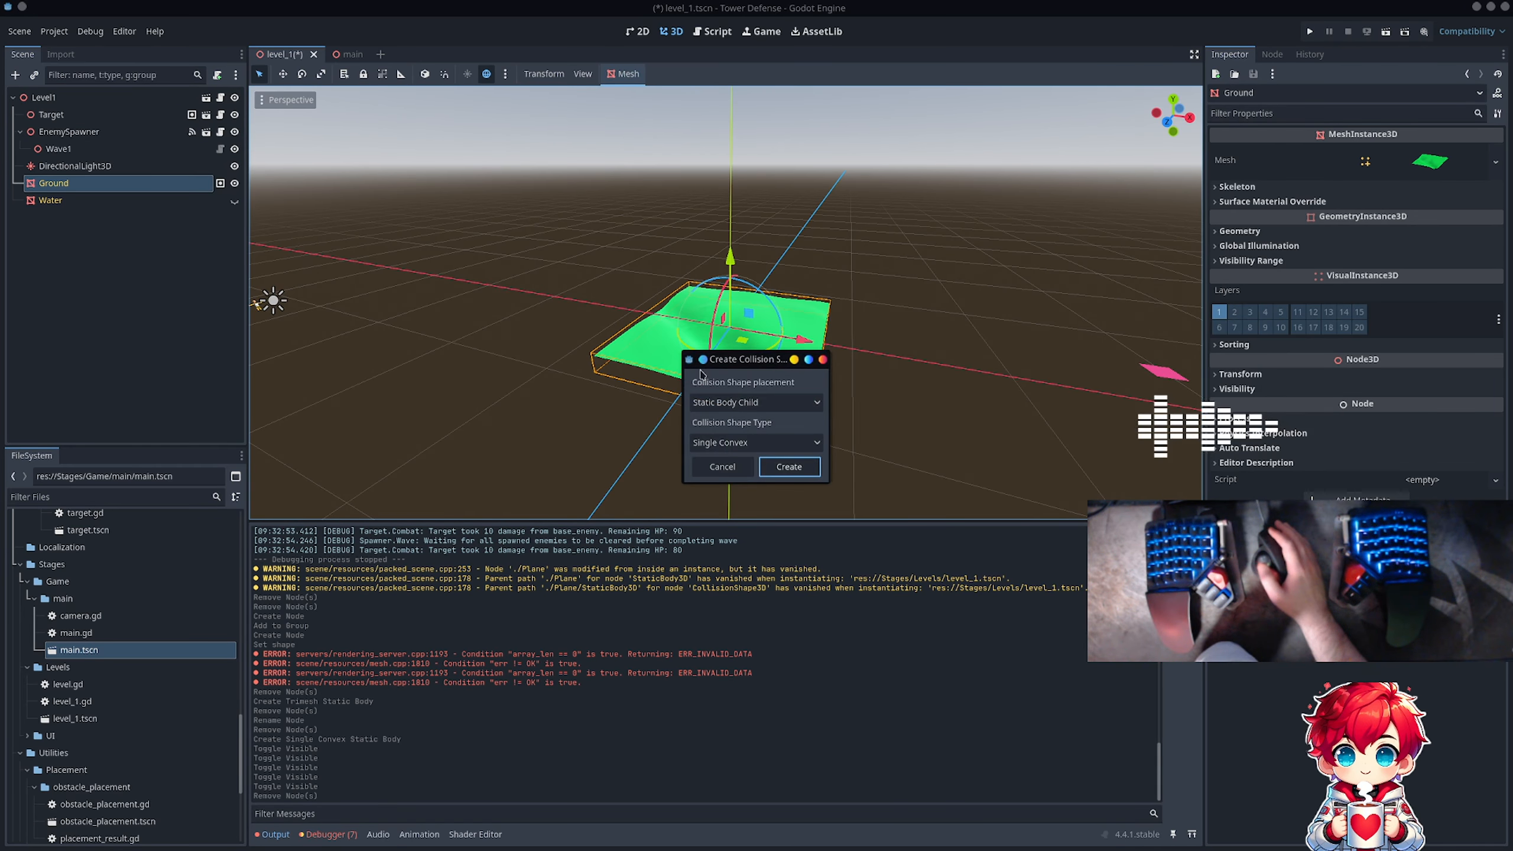
click(739, 441)
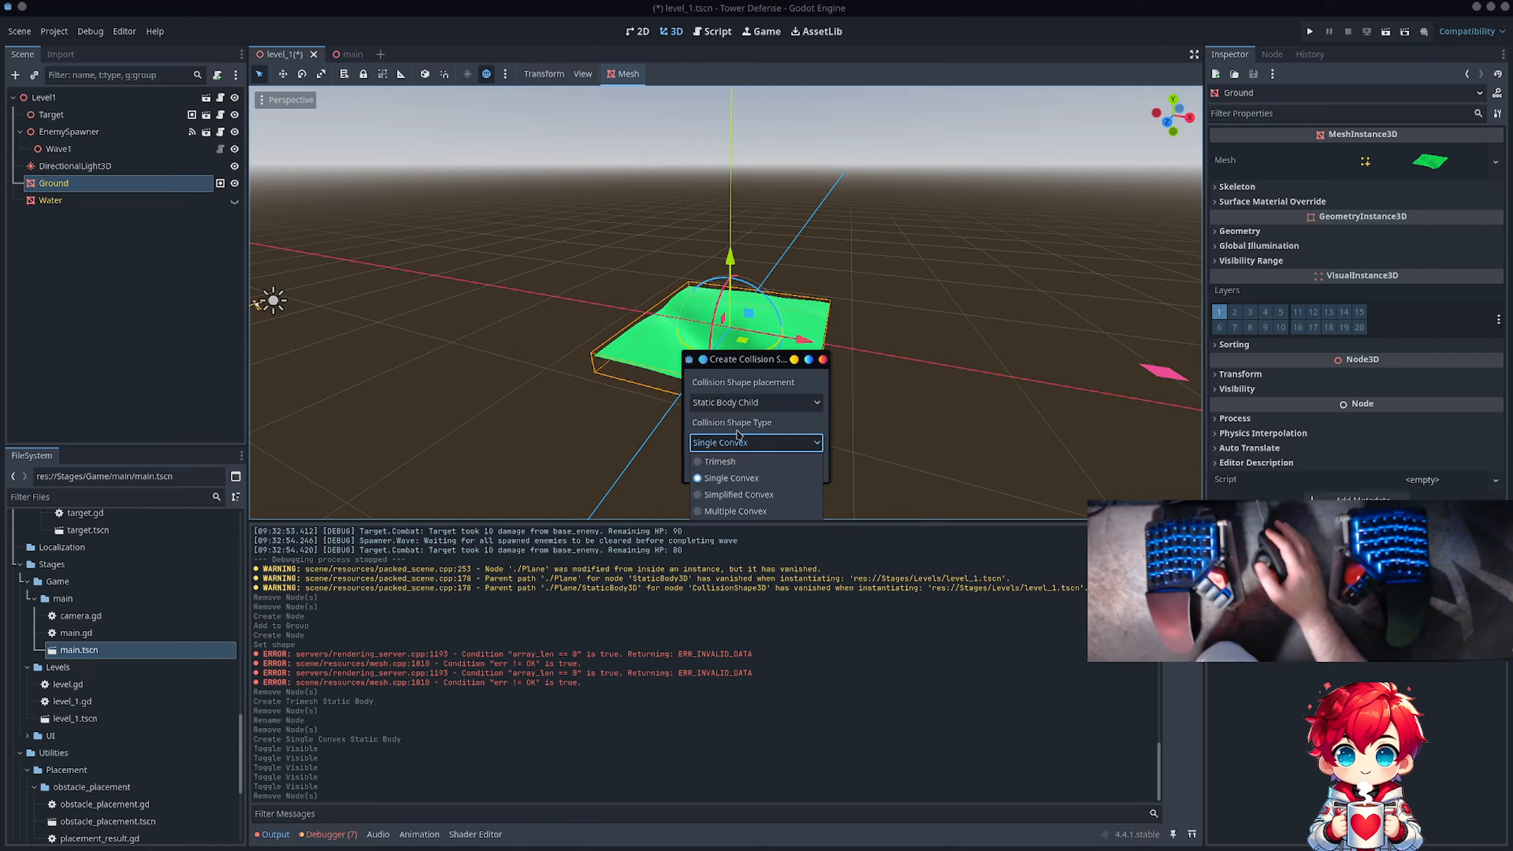
click(741, 511)
click(789, 468)
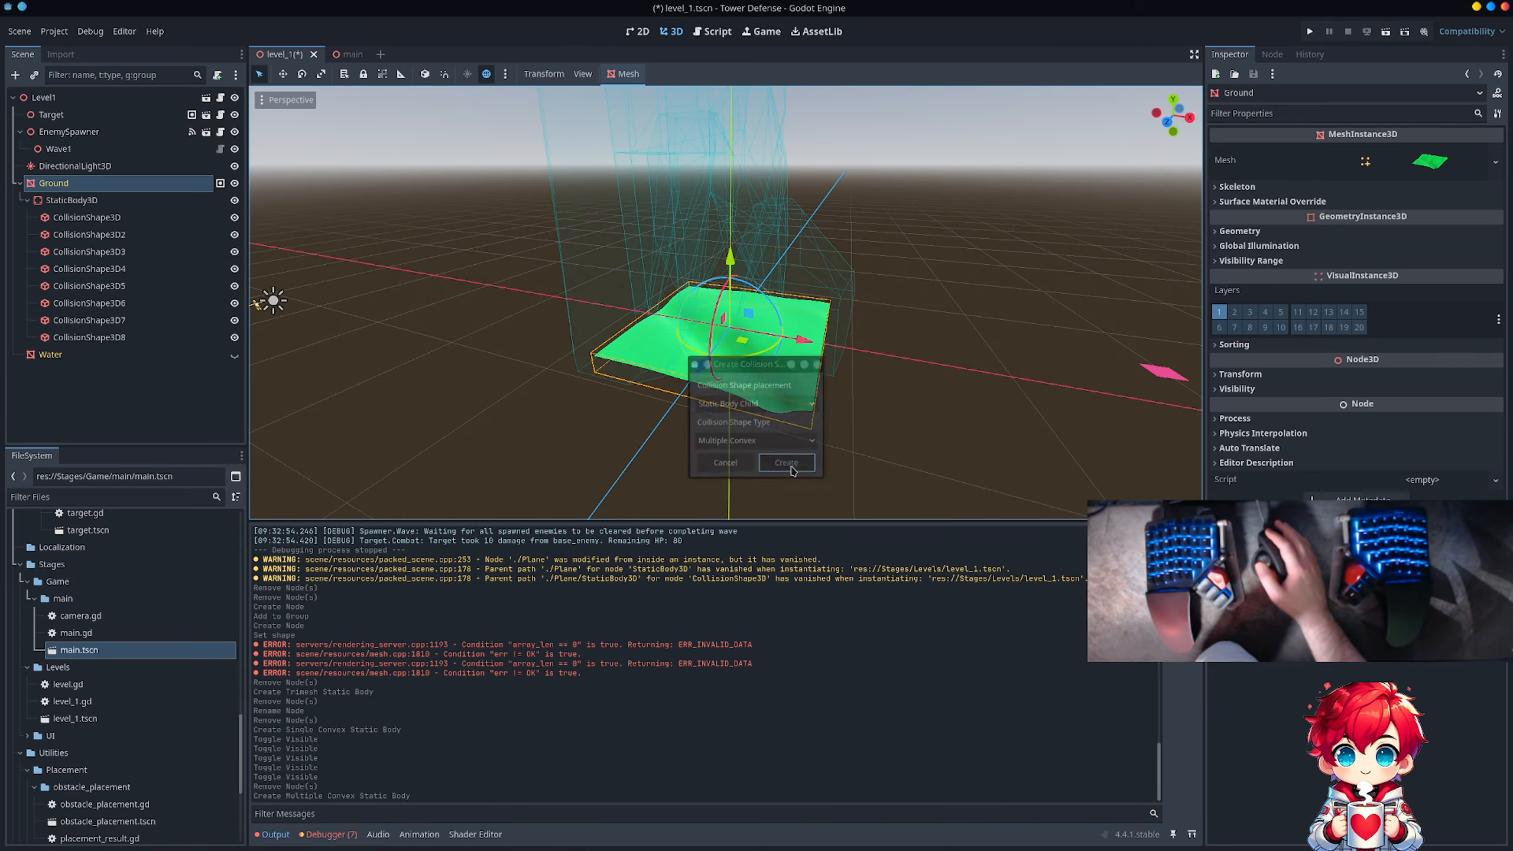
Step: Delete Ground's StaticBody3D along with its multiple convex collision shapes, save the scene, and make the Water mesh visible again
scroll(820, 331, down, 14)
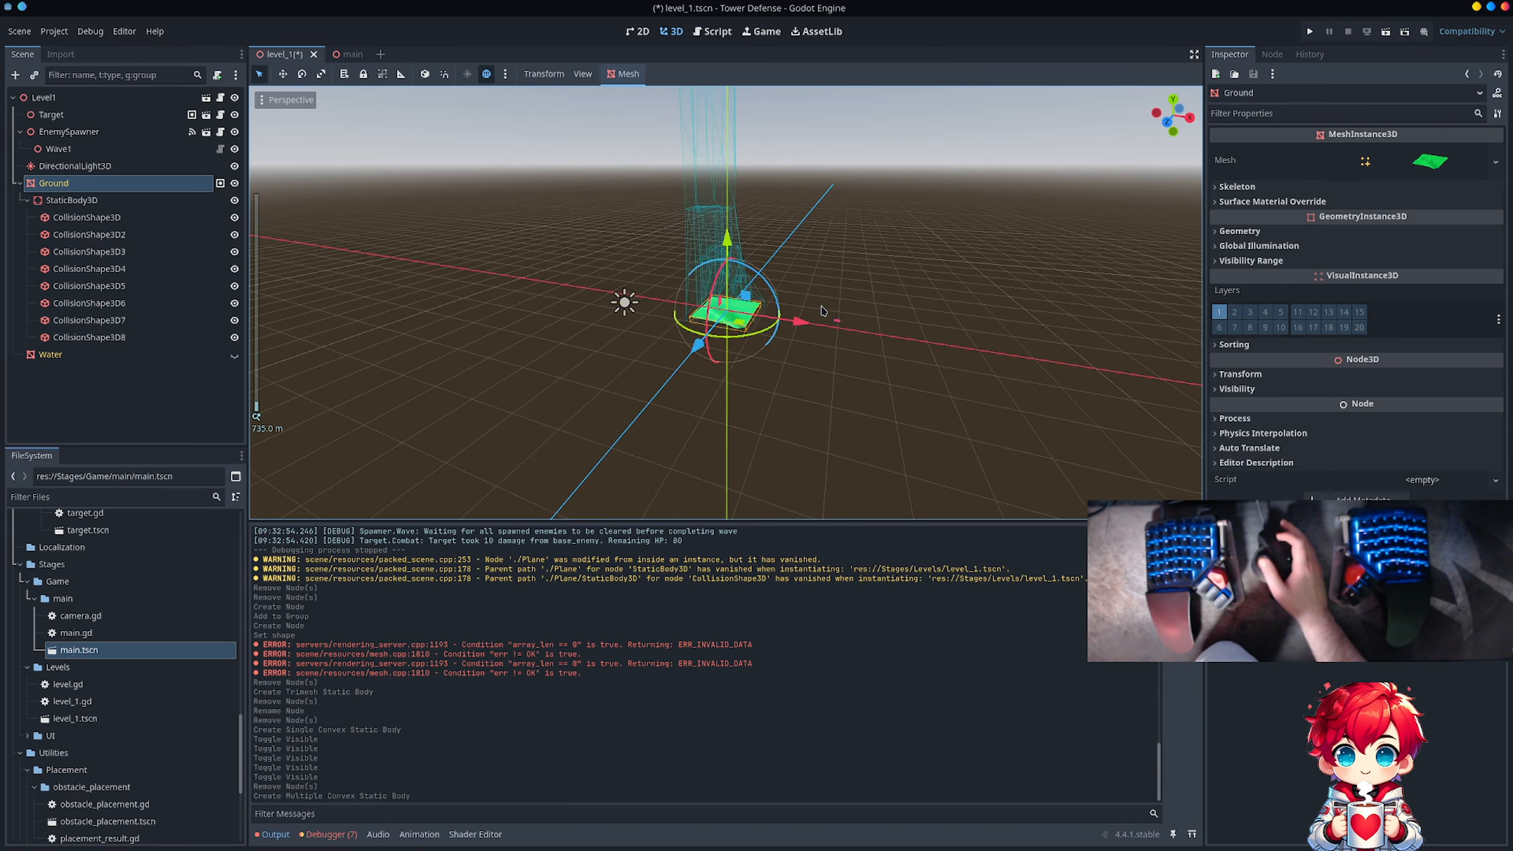
scroll(821, 312, up, 5)
middle_drag(838, 226, 776, 251)
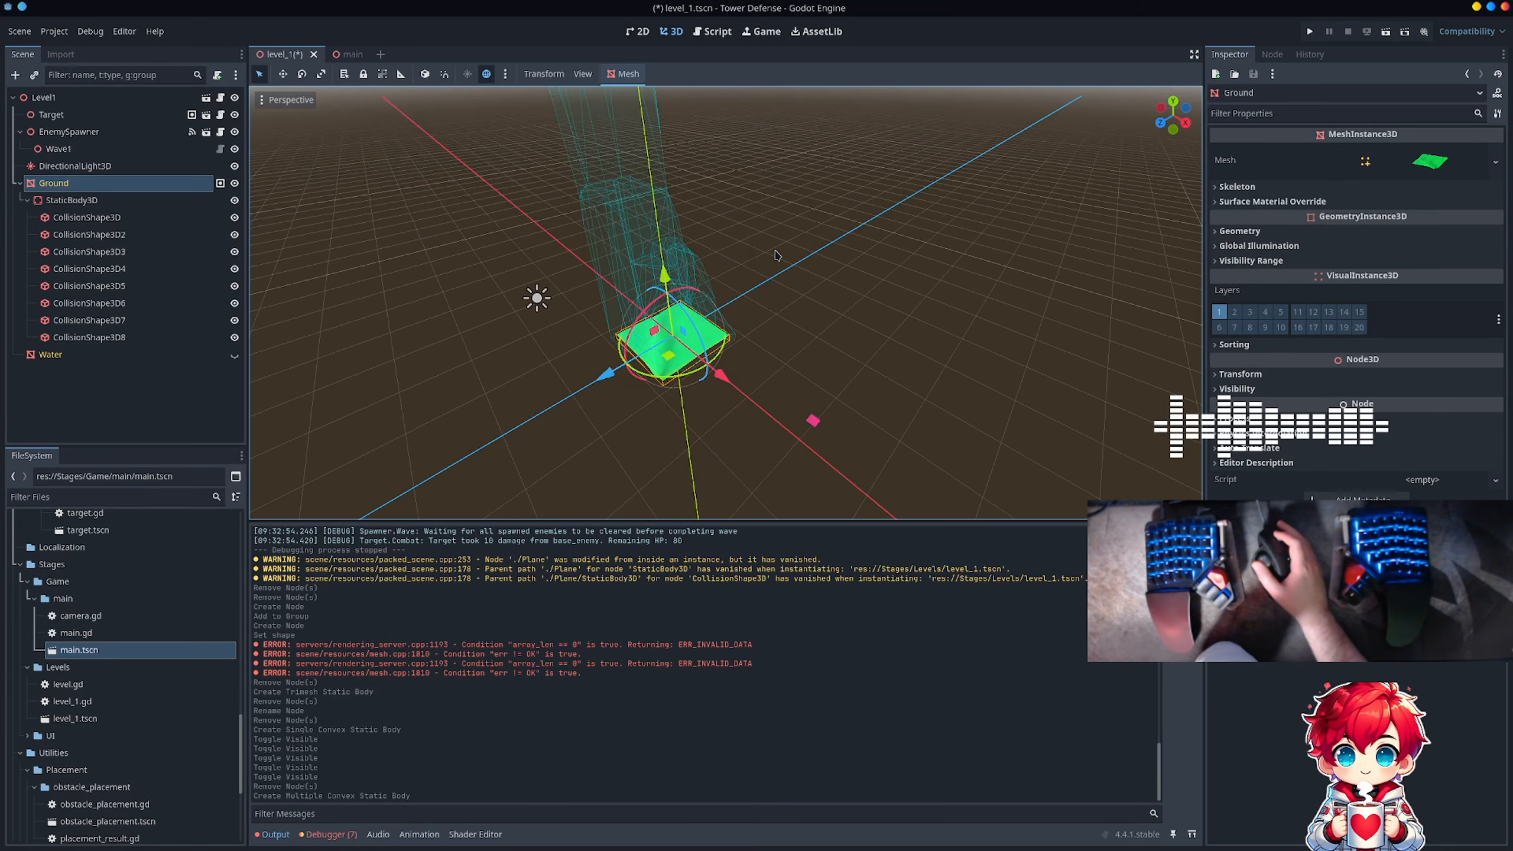
click(72, 200)
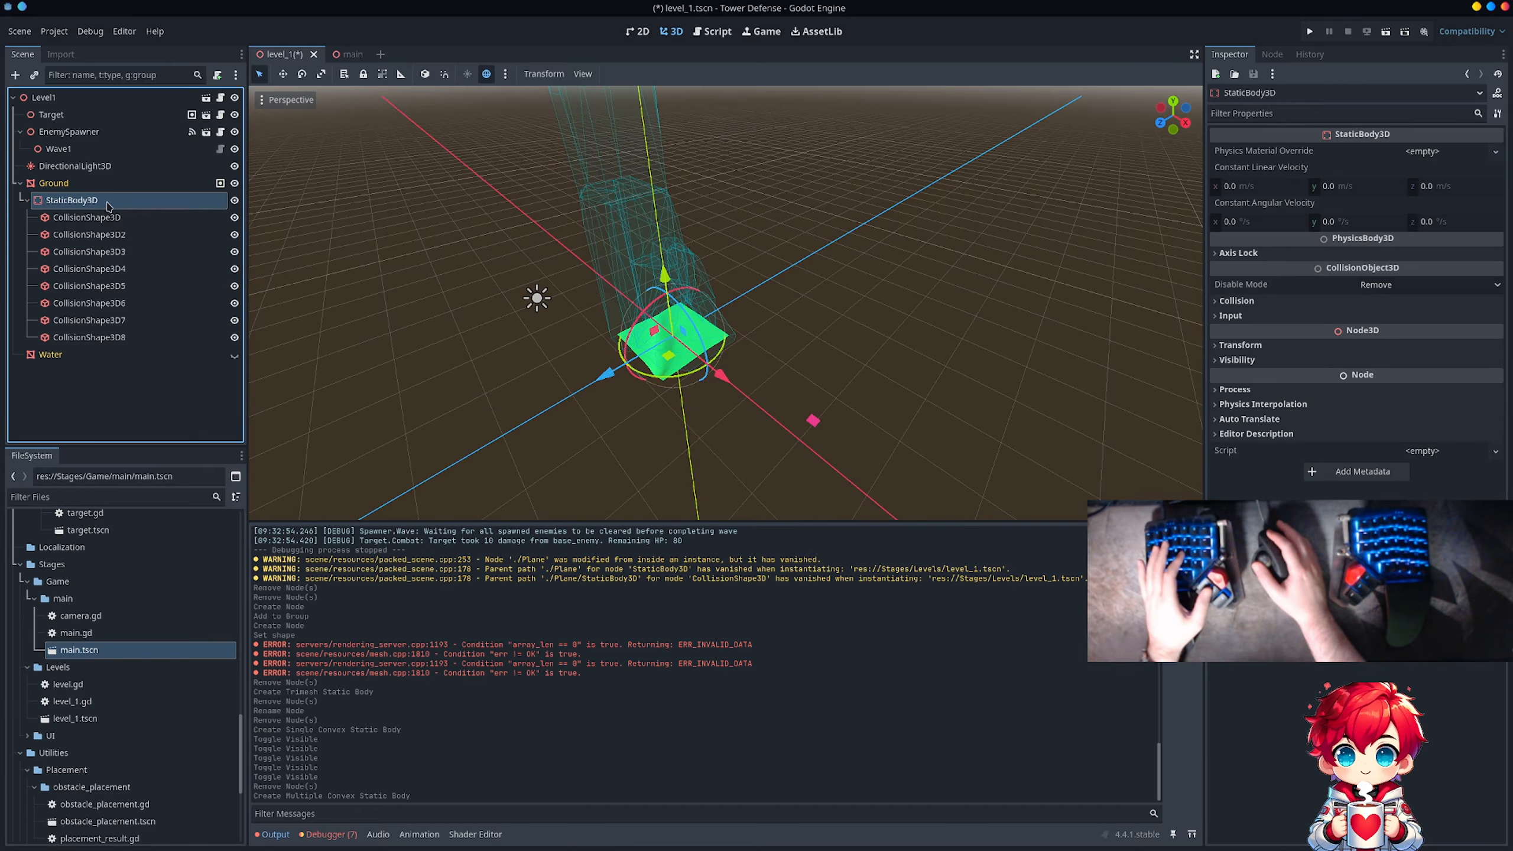
key(Delete)
key(Return)
key(ctrl+s)
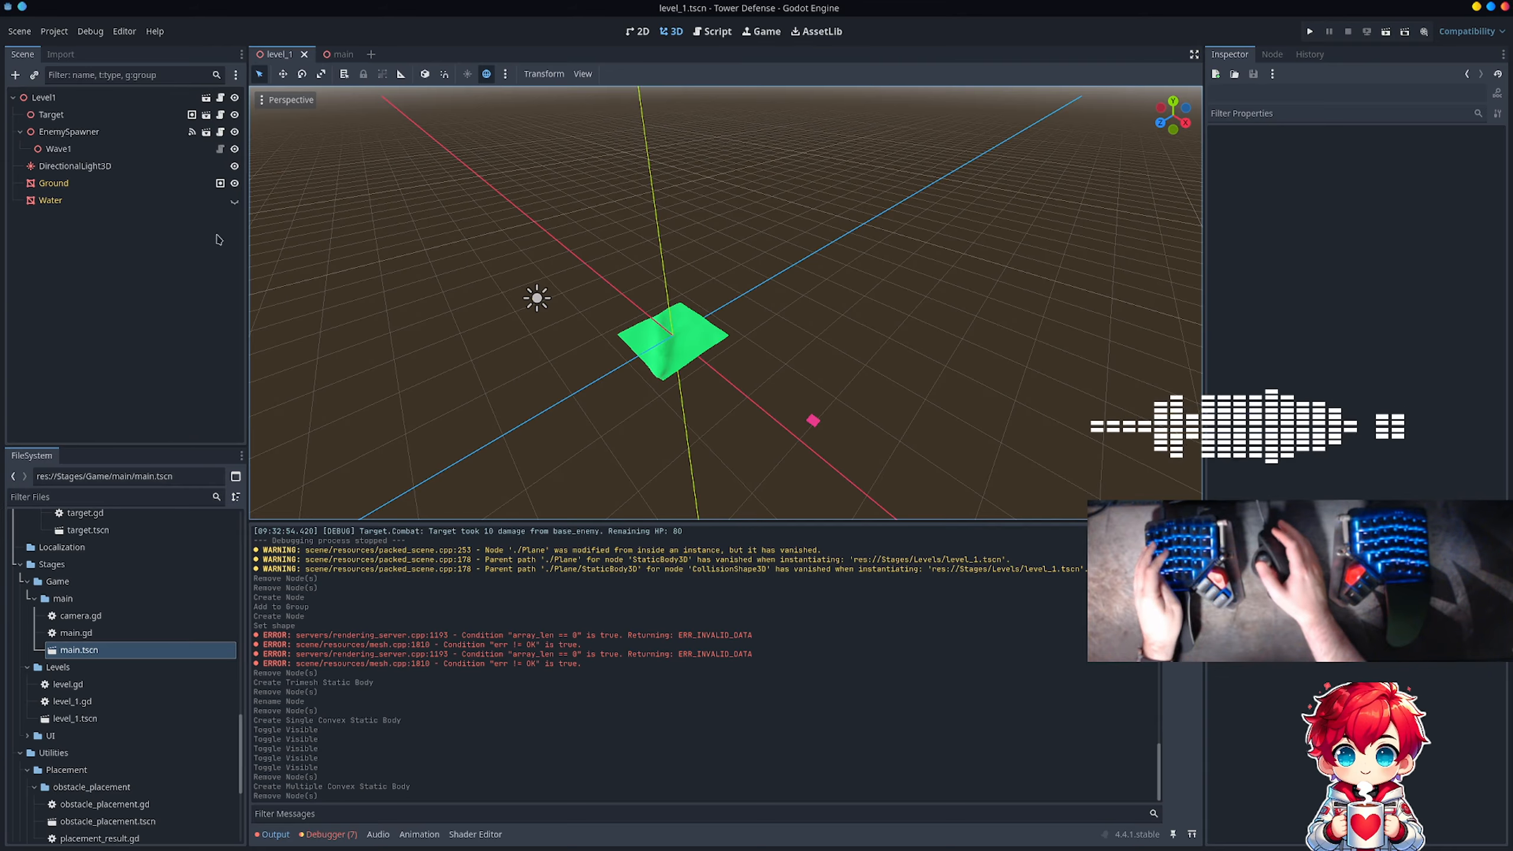
click(235, 201)
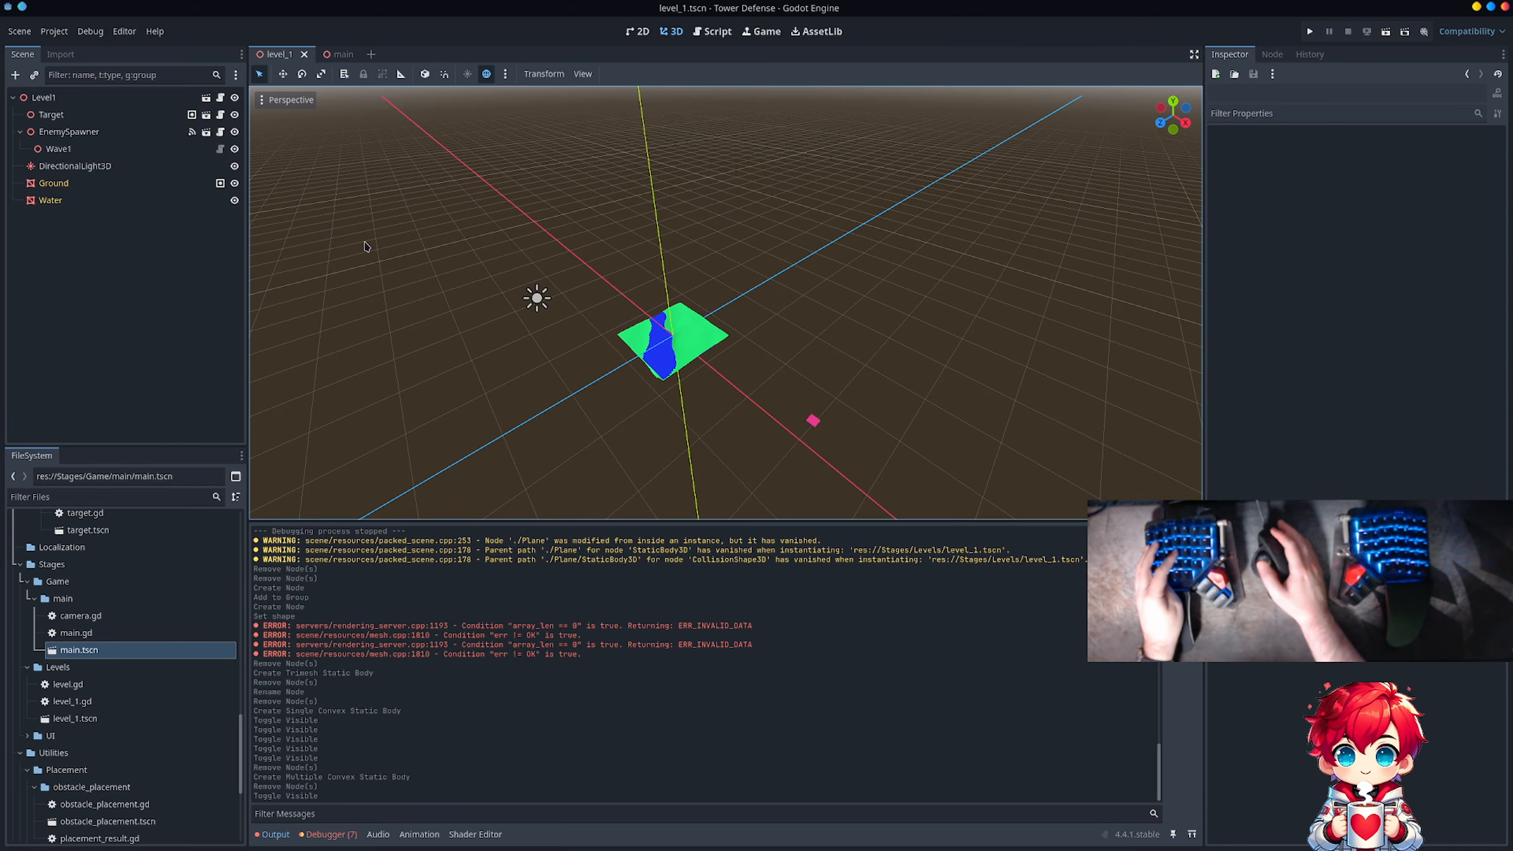
Step: Switch to Blender, hide the Water object in the Meshes collection and select the Ground object
key(alt+Tab)
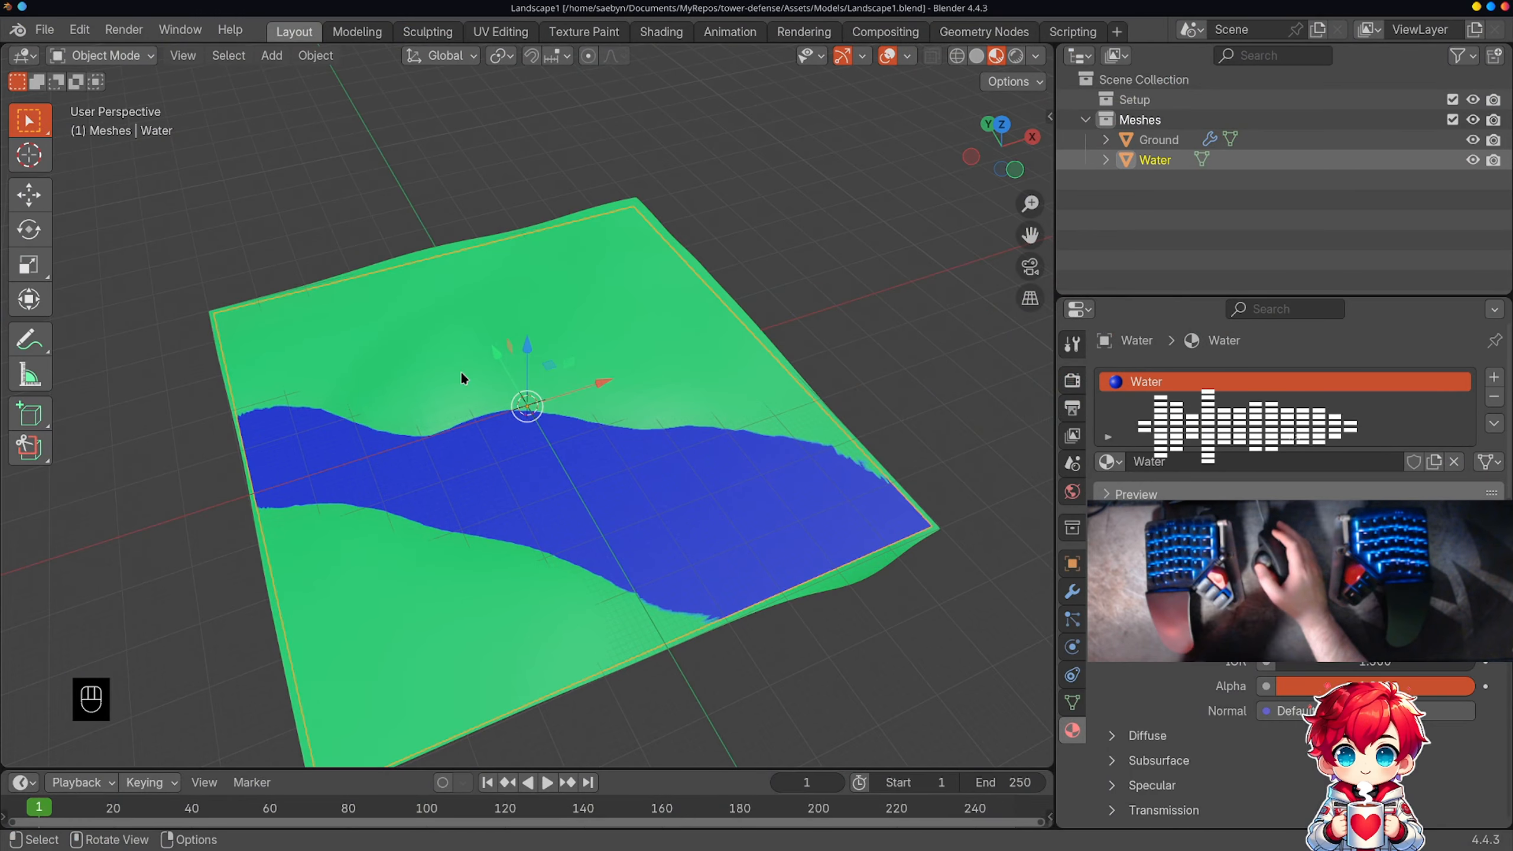
middle_drag(462, 371, 574, 266)
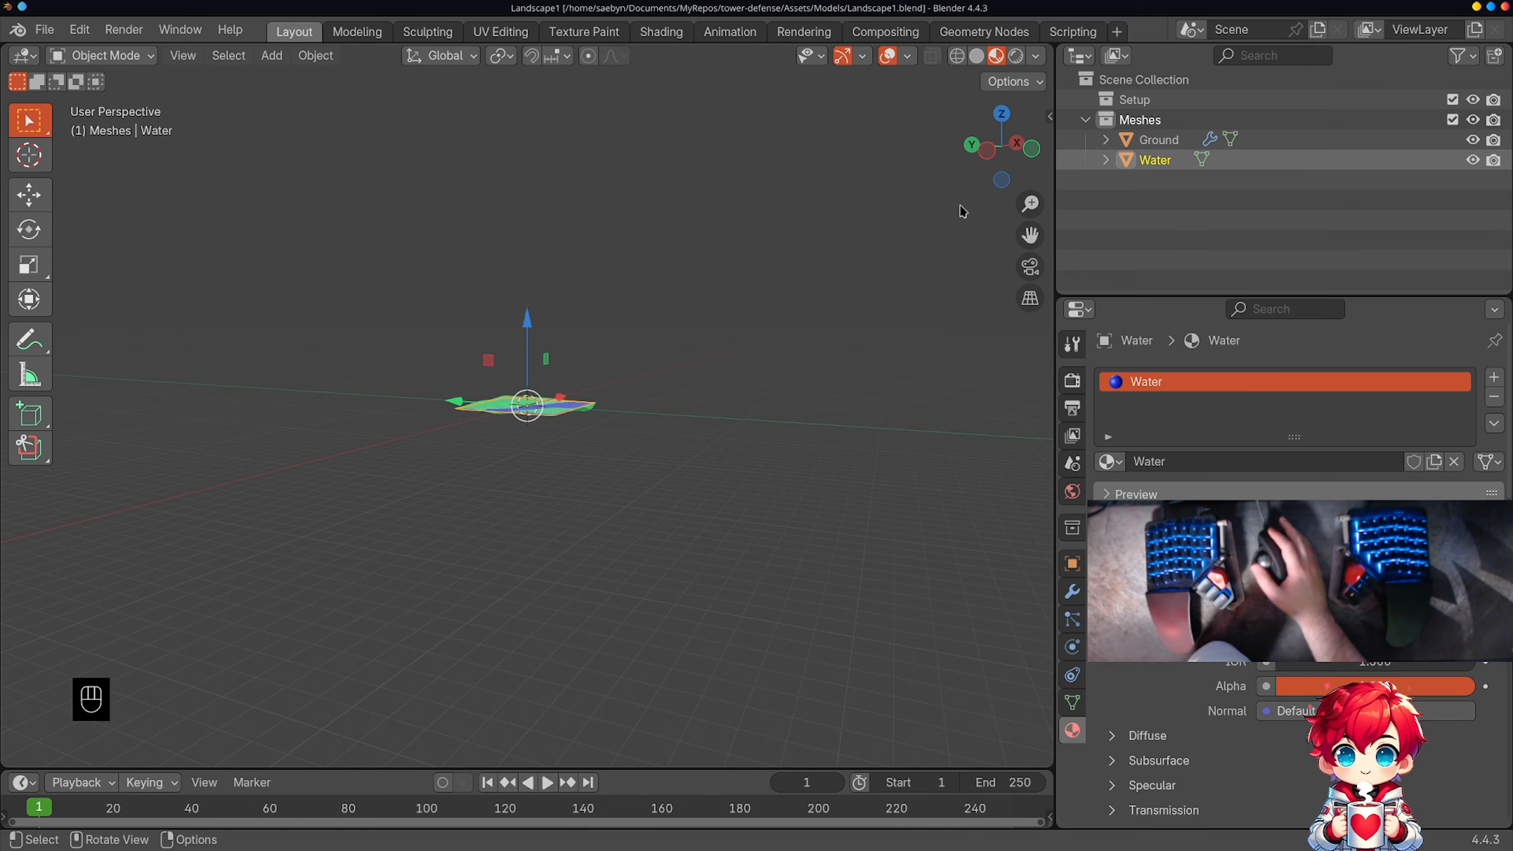
click(1473, 159)
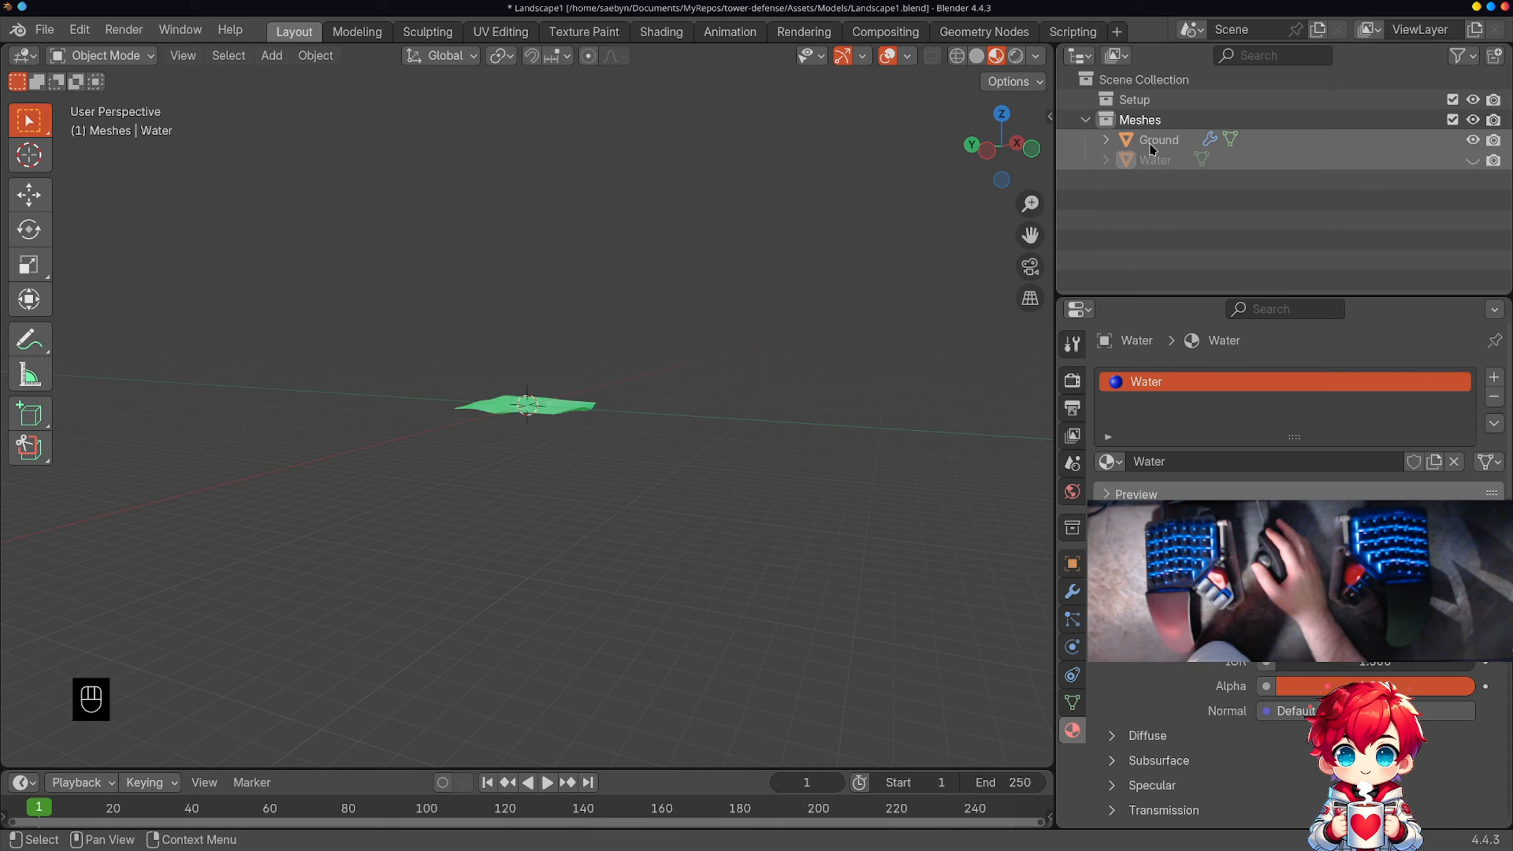
click(1106, 139)
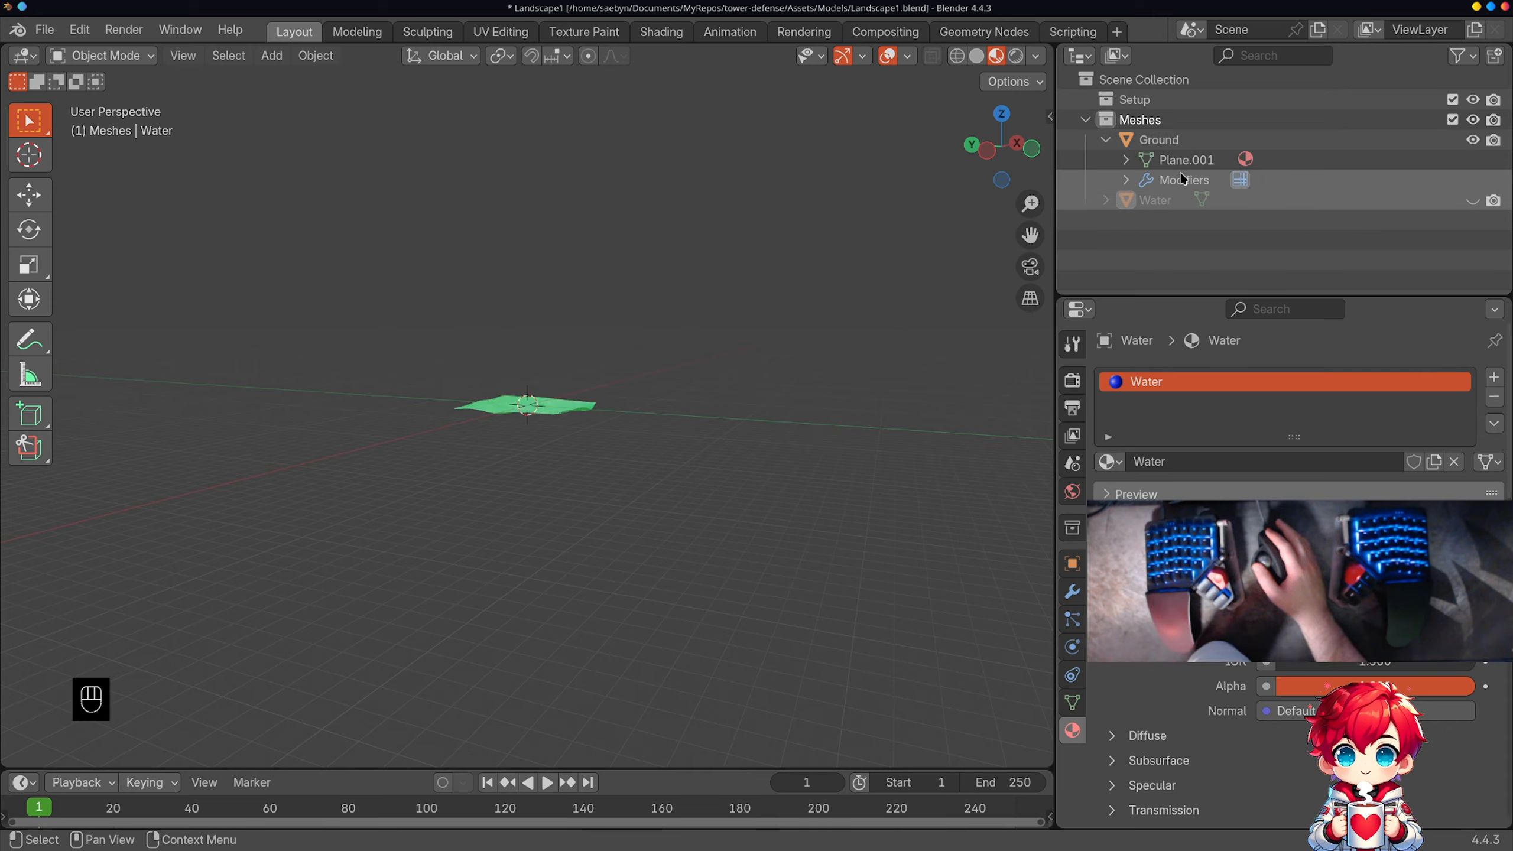
click(1191, 147)
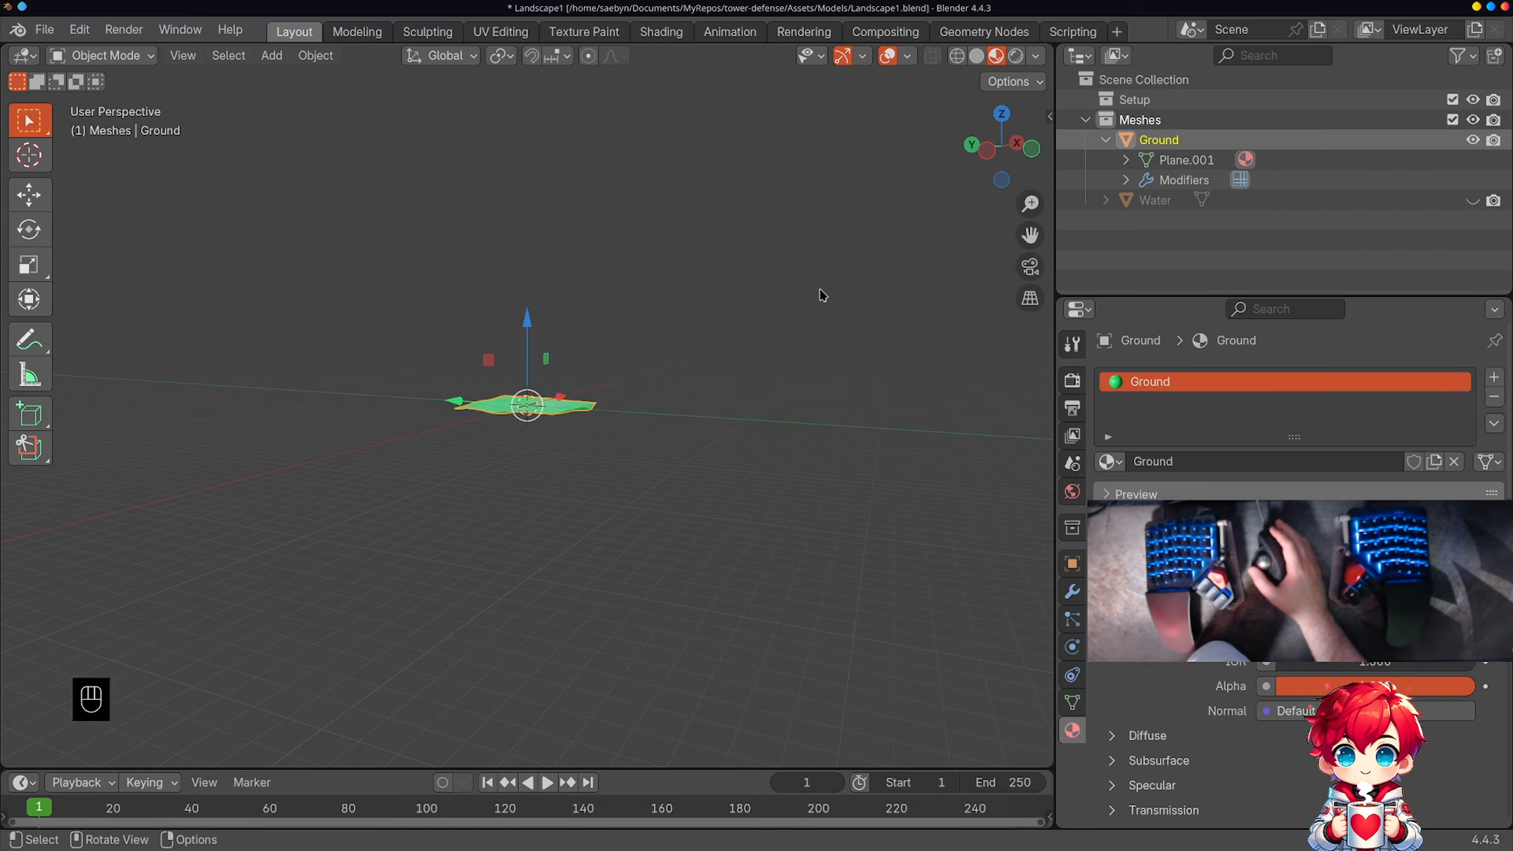
Step: Examine Ground's sculpted surface up close and the Shape, Generate and Advanced settings of its Multires modifier
middle_drag(594, 403, 703, 406)
scroll(704, 406, up, 9)
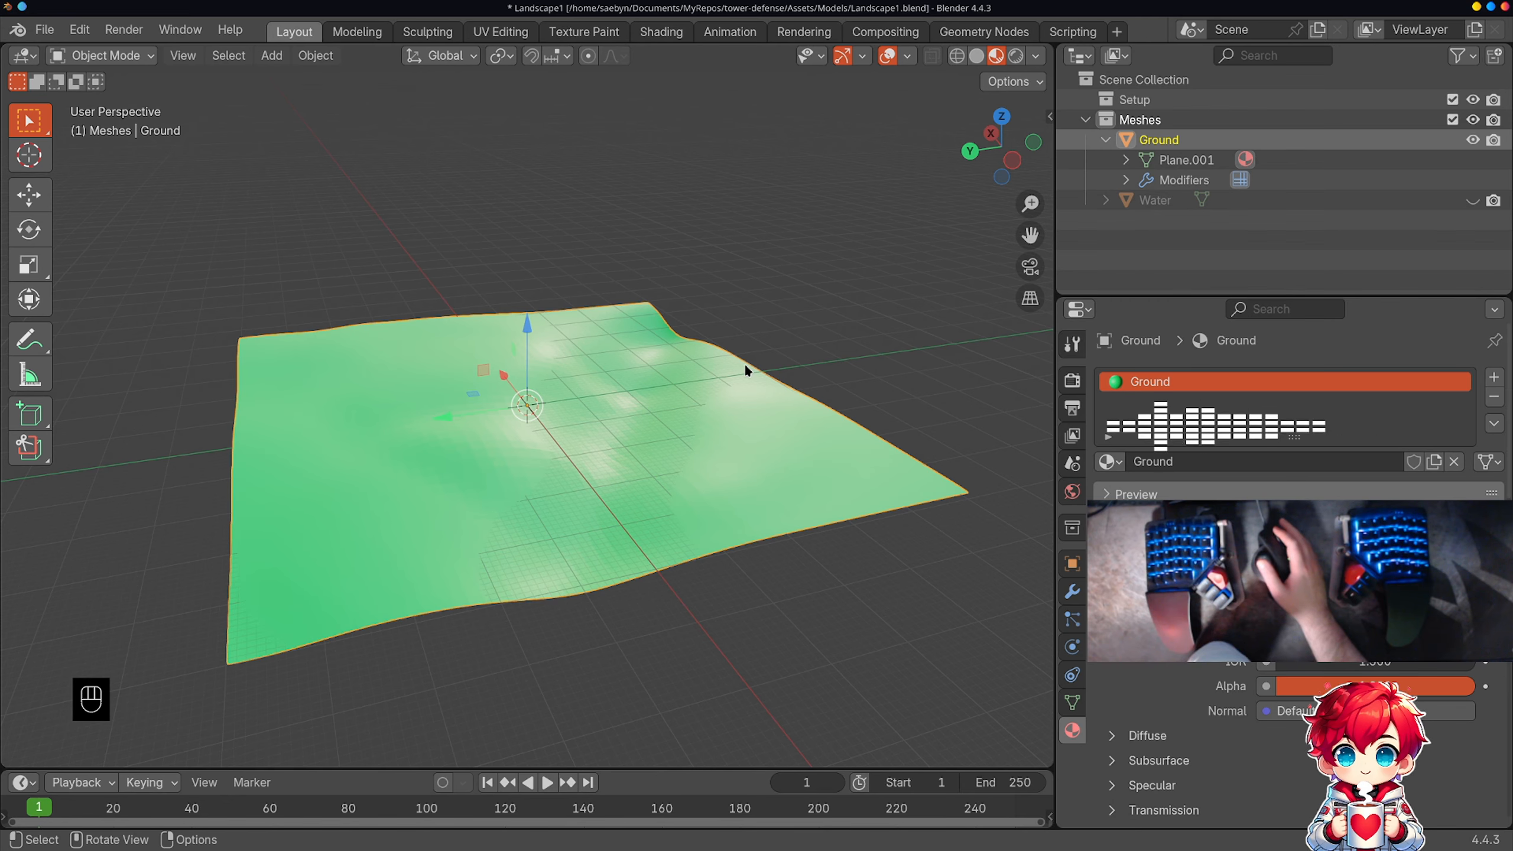
scroll(697, 394, down, 3)
scroll(697, 391, up, 4)
middle_drag(702, 391, 739, 430)
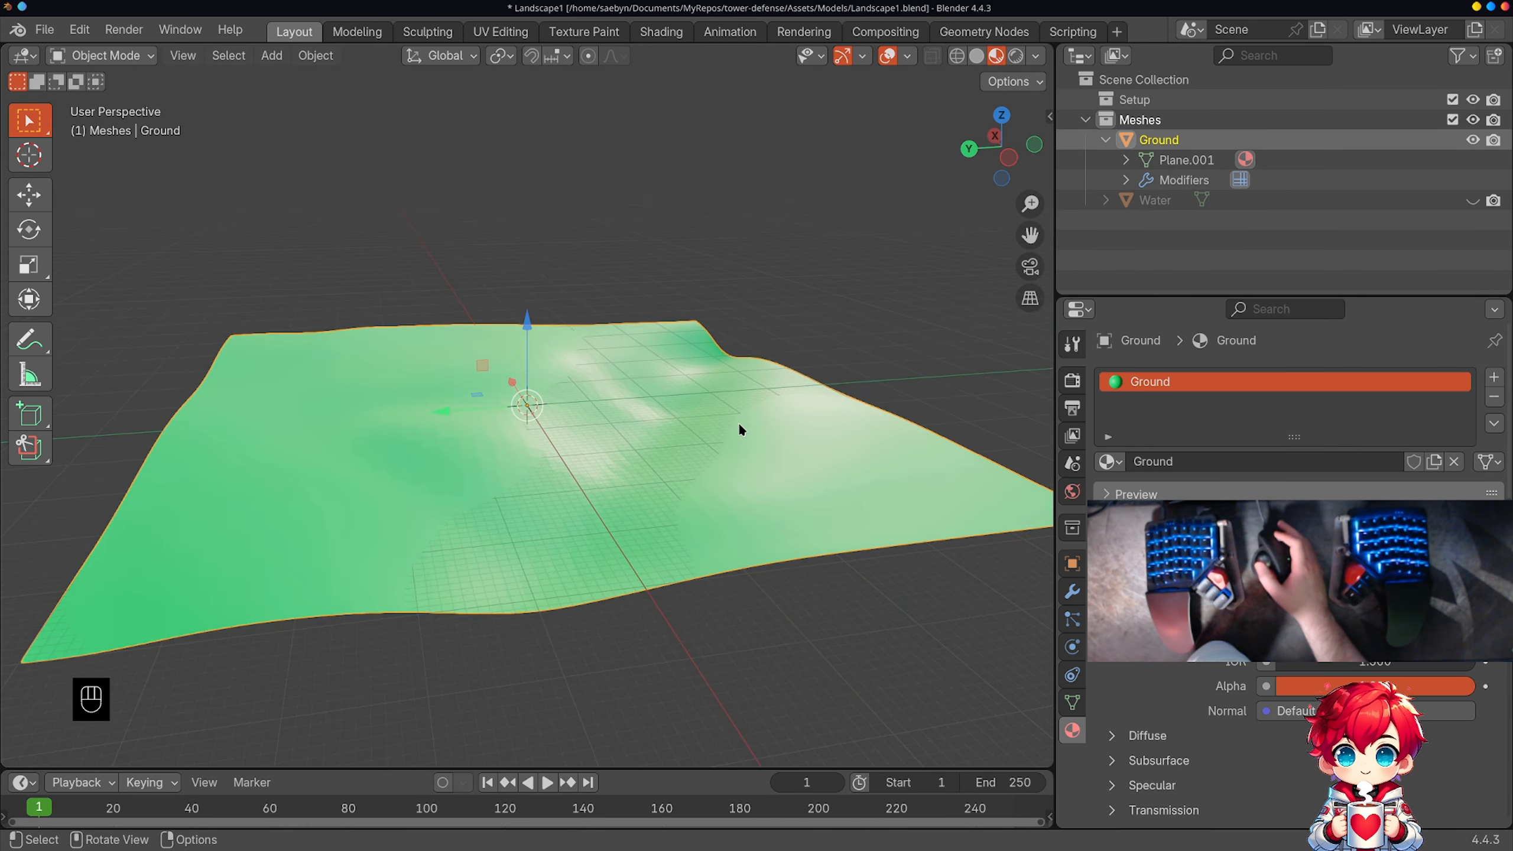
click(1077, 589)
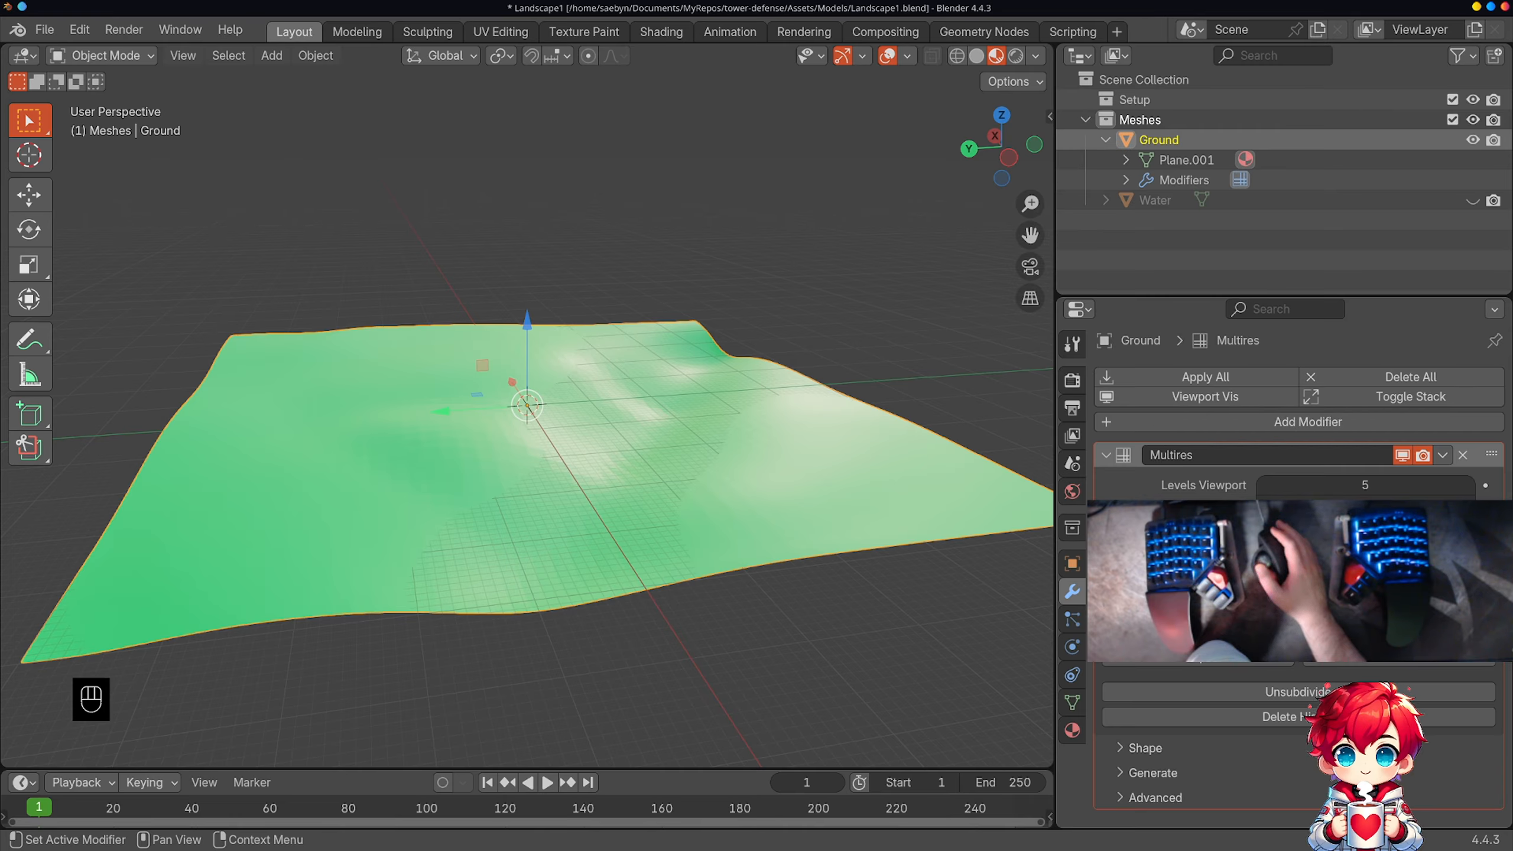
click(1160, 750)
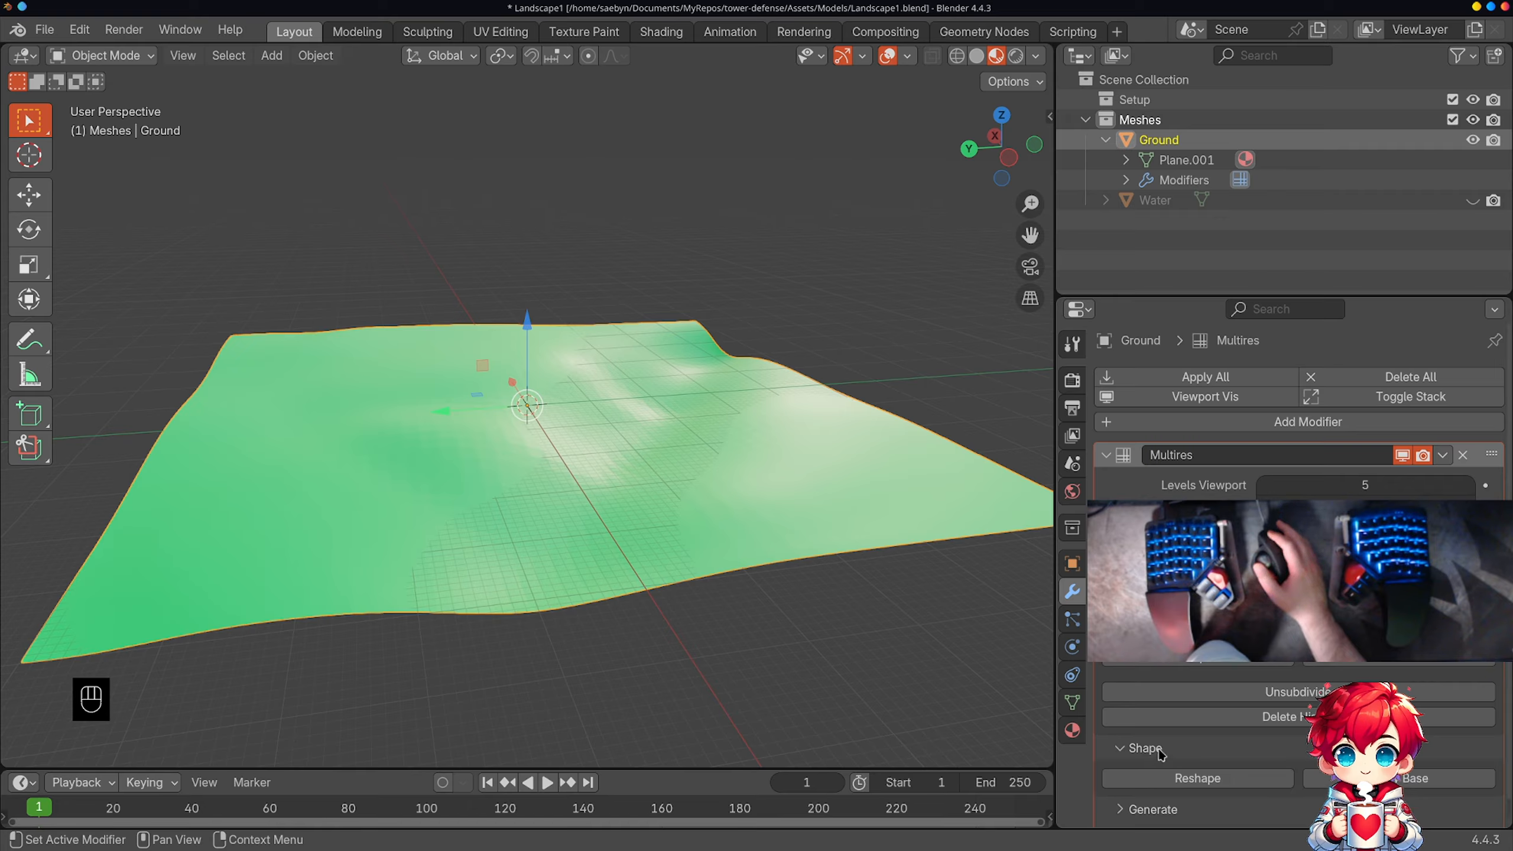
middle_drag(1161, 753, 1211, 708)
click(1161, 790)
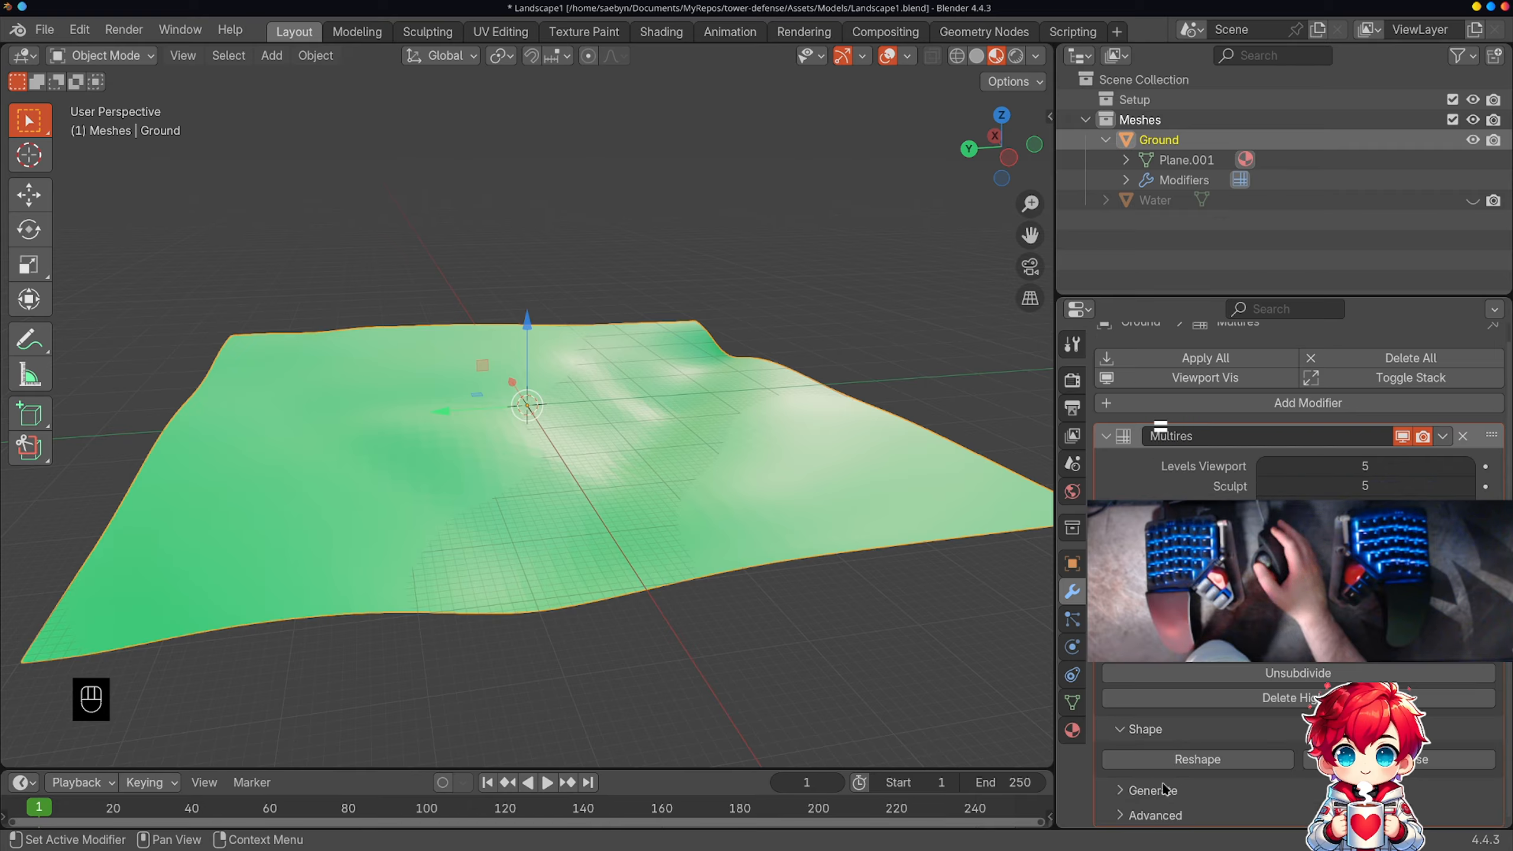
scroll(1161, 792, down, 2)
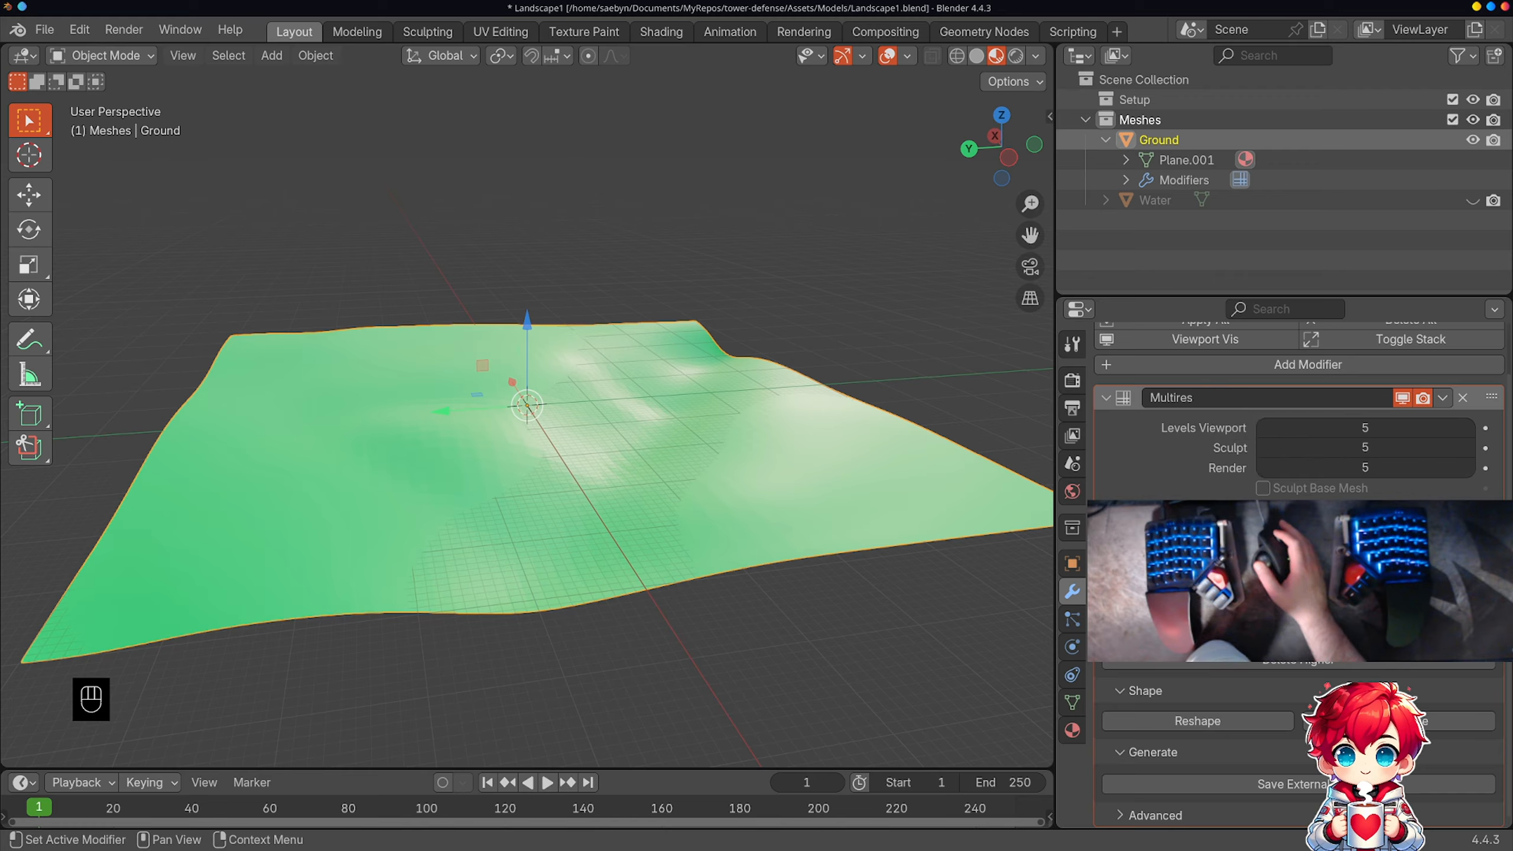
scroll(1168, 808, down, 5)
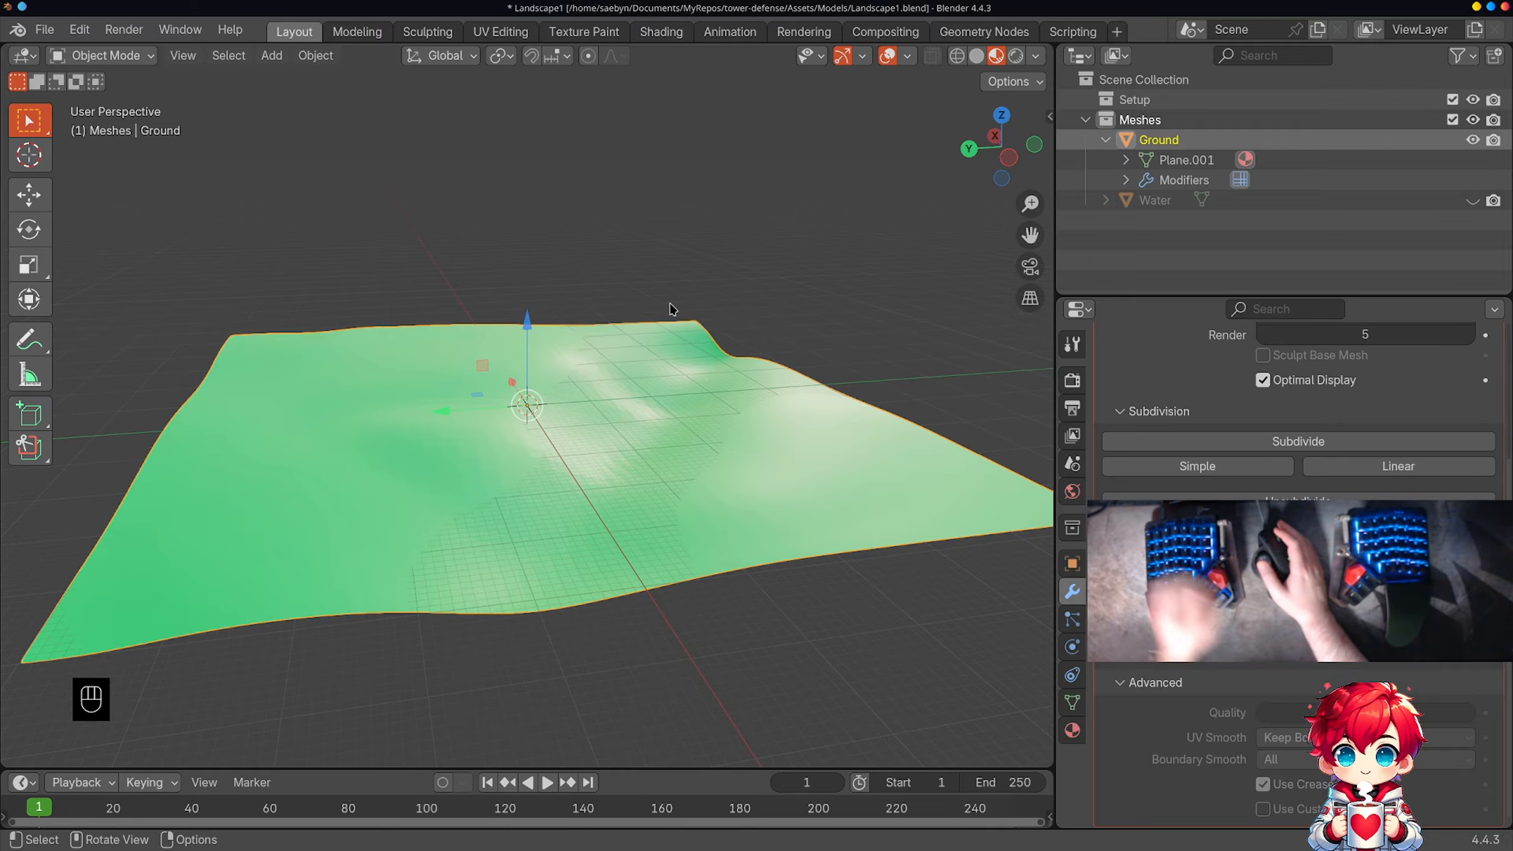
Step: Save the Blender file, switch back to Godot and open the import settings of Landscape1.blend with more room to read them
key(ctrl+s)
key(alt+Tab)
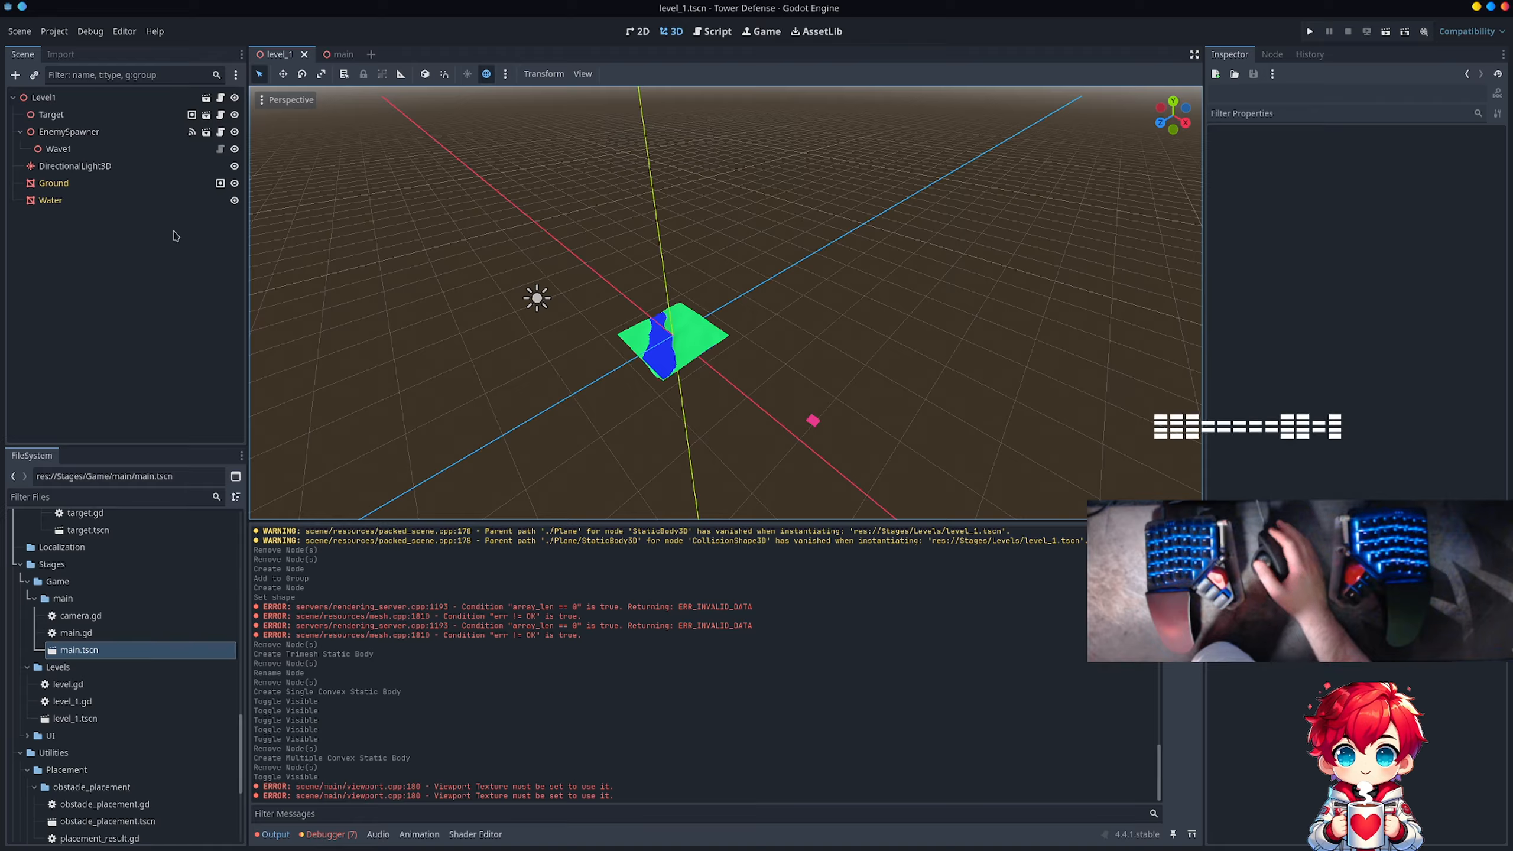
click(119, 183)
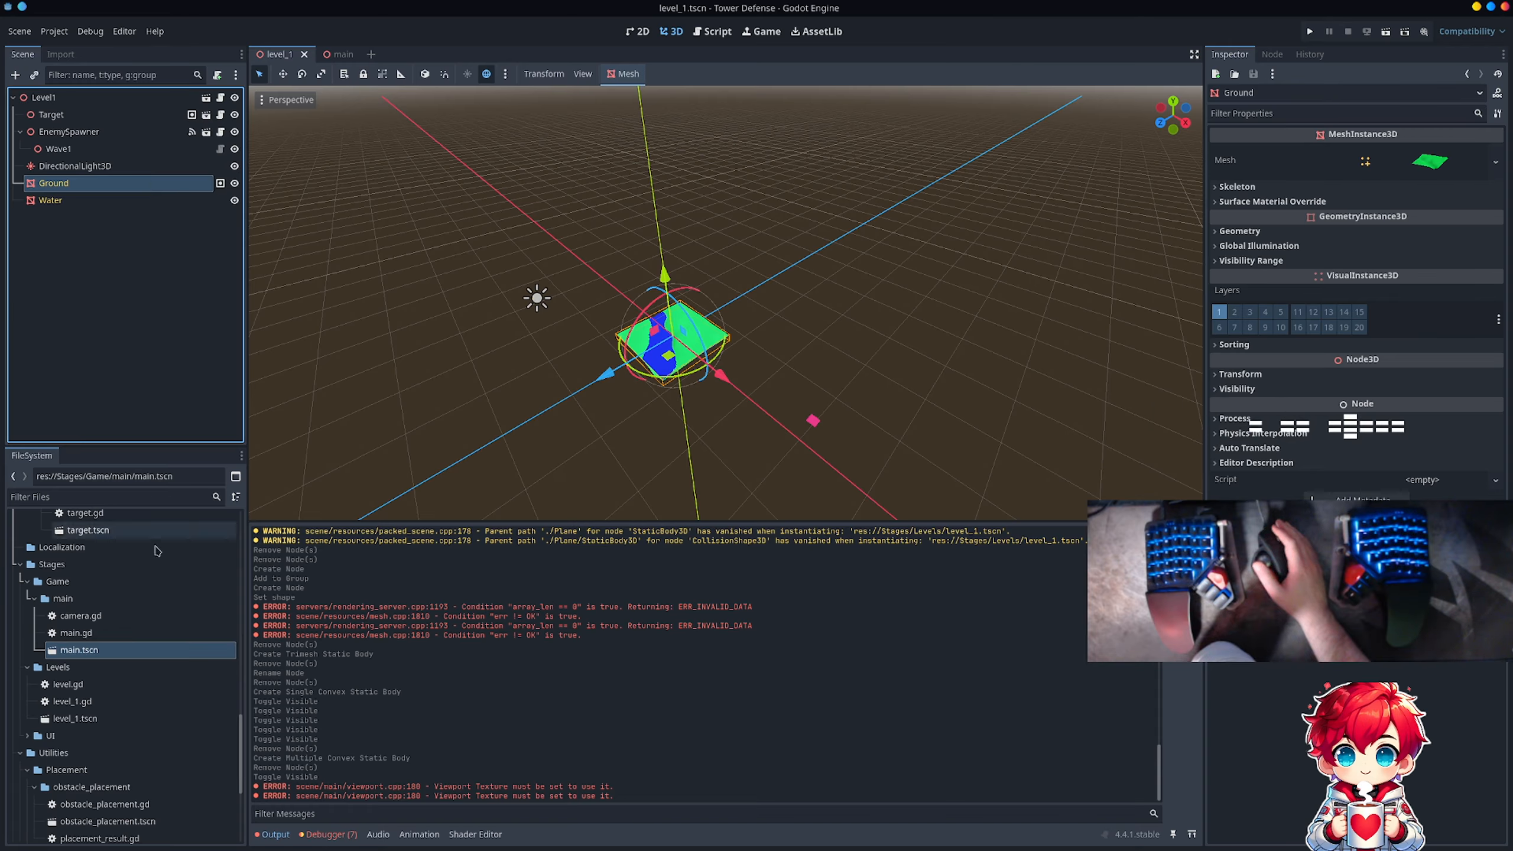
scroll(152, 590, up, 15)
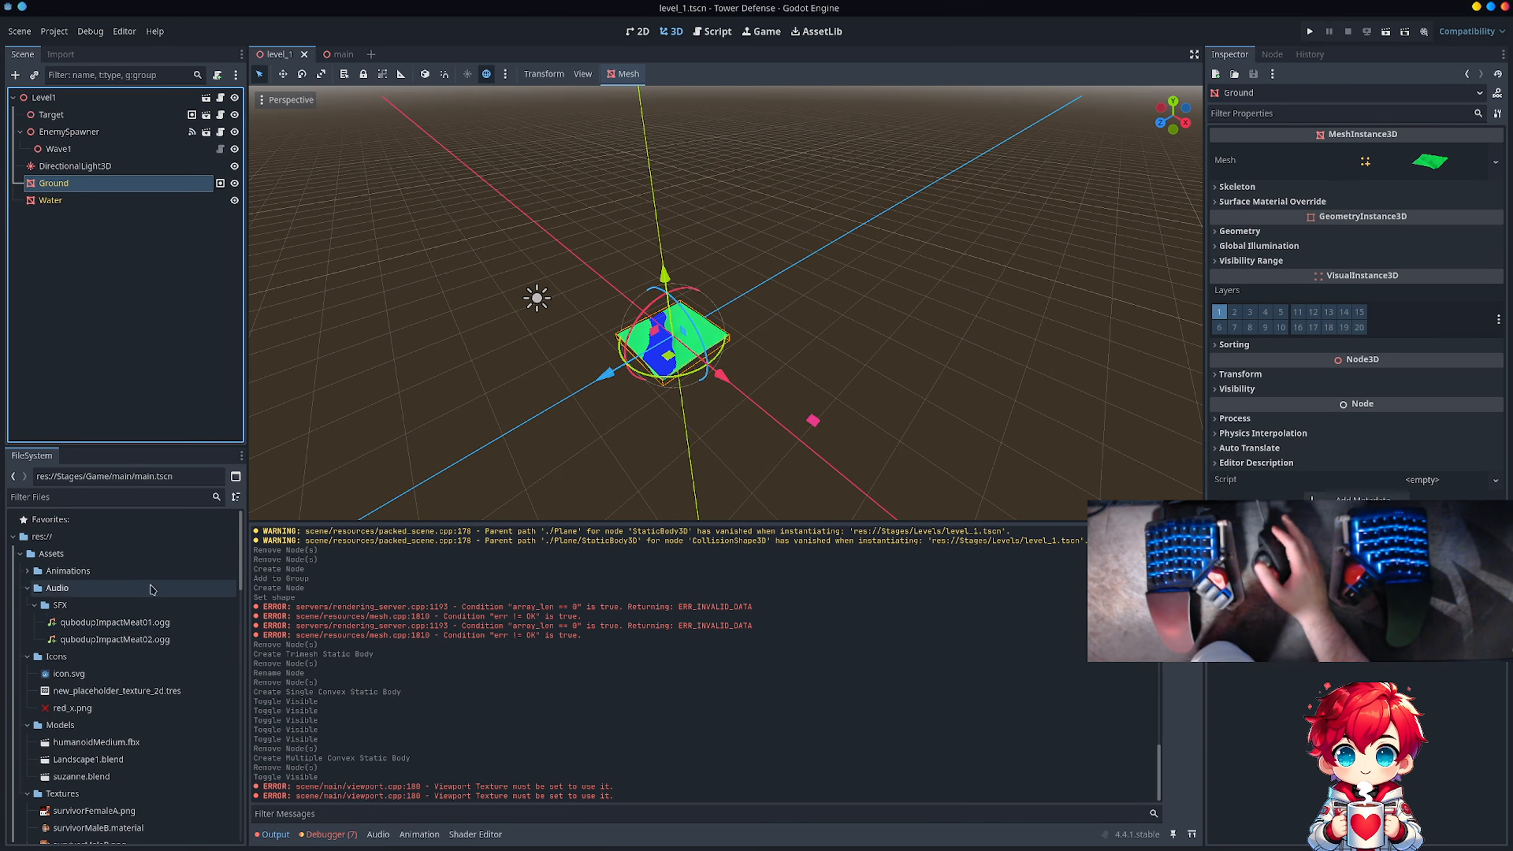
click(63, 54)
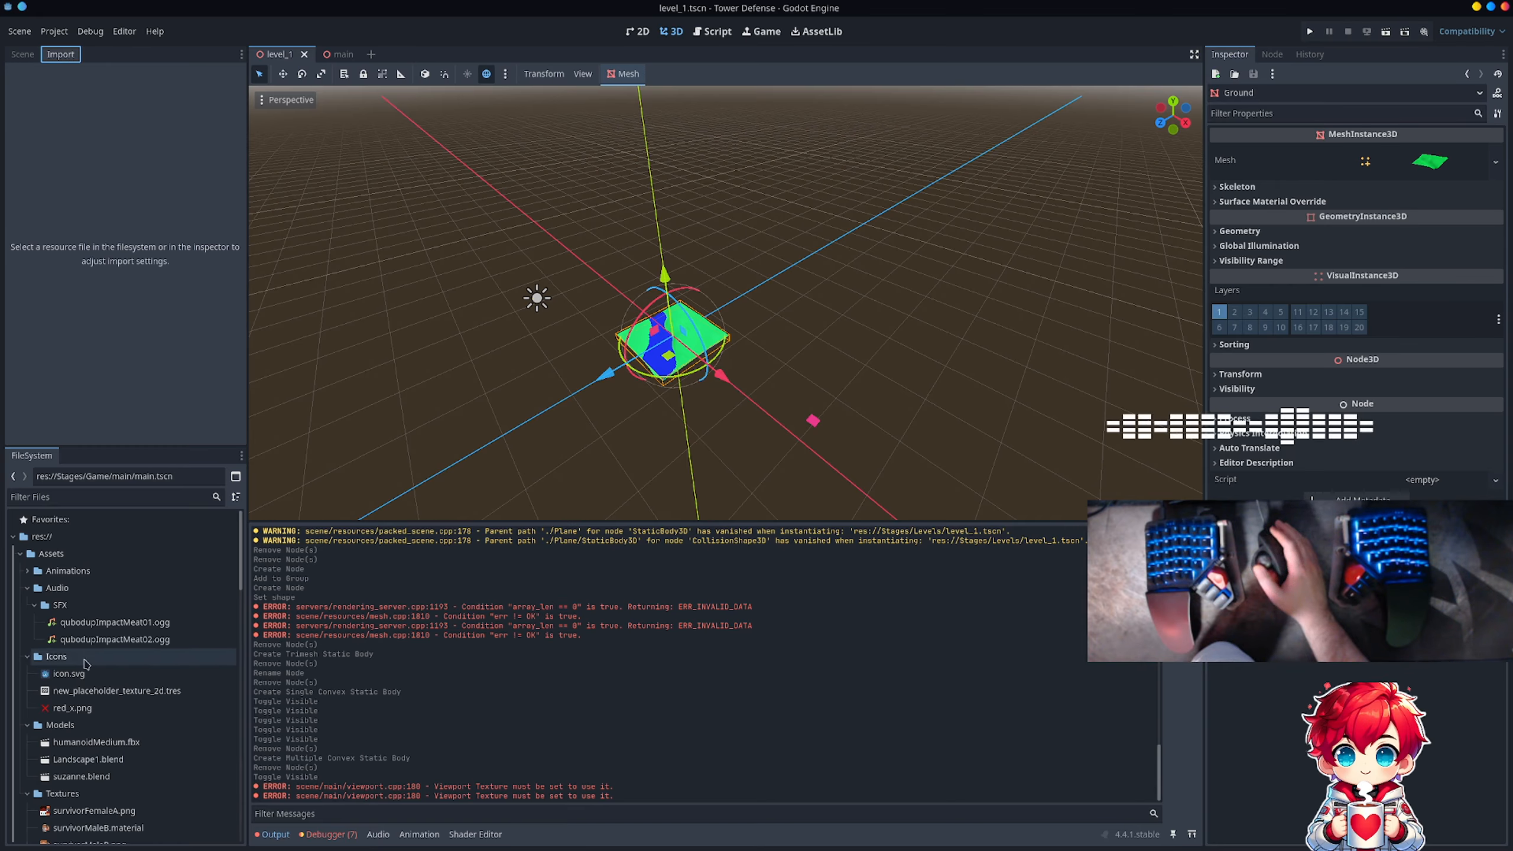
scroll(98, 686, down, 2)
click(98, 719)
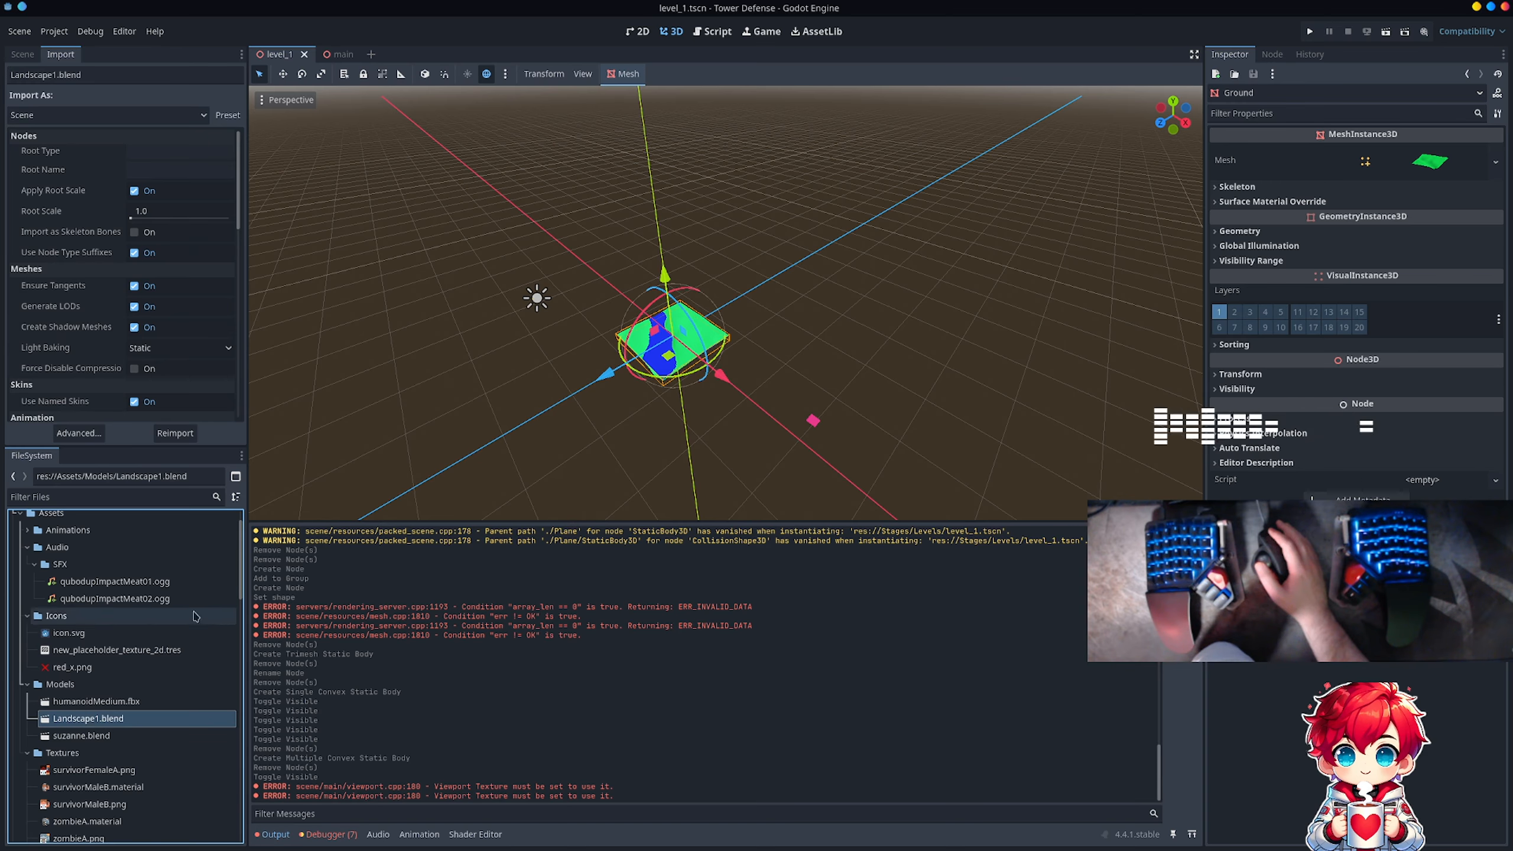
drag(238, 453, 200, 678)
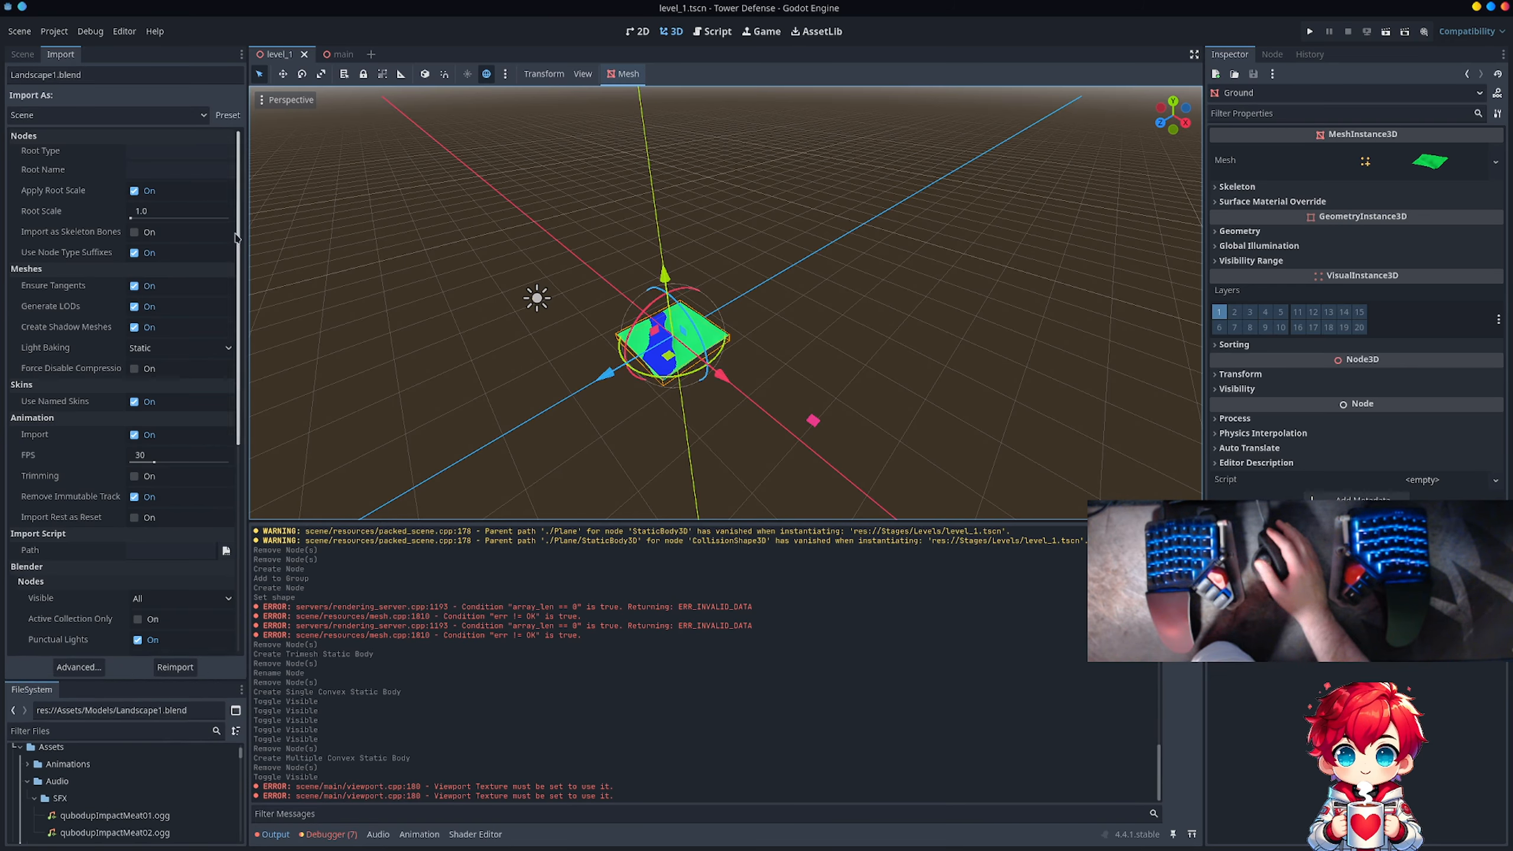
Step: Review the Import As types and the node, mesh, animation and Blender import settings of Landscape1.blend
click(192, 116)
click(192, 117)
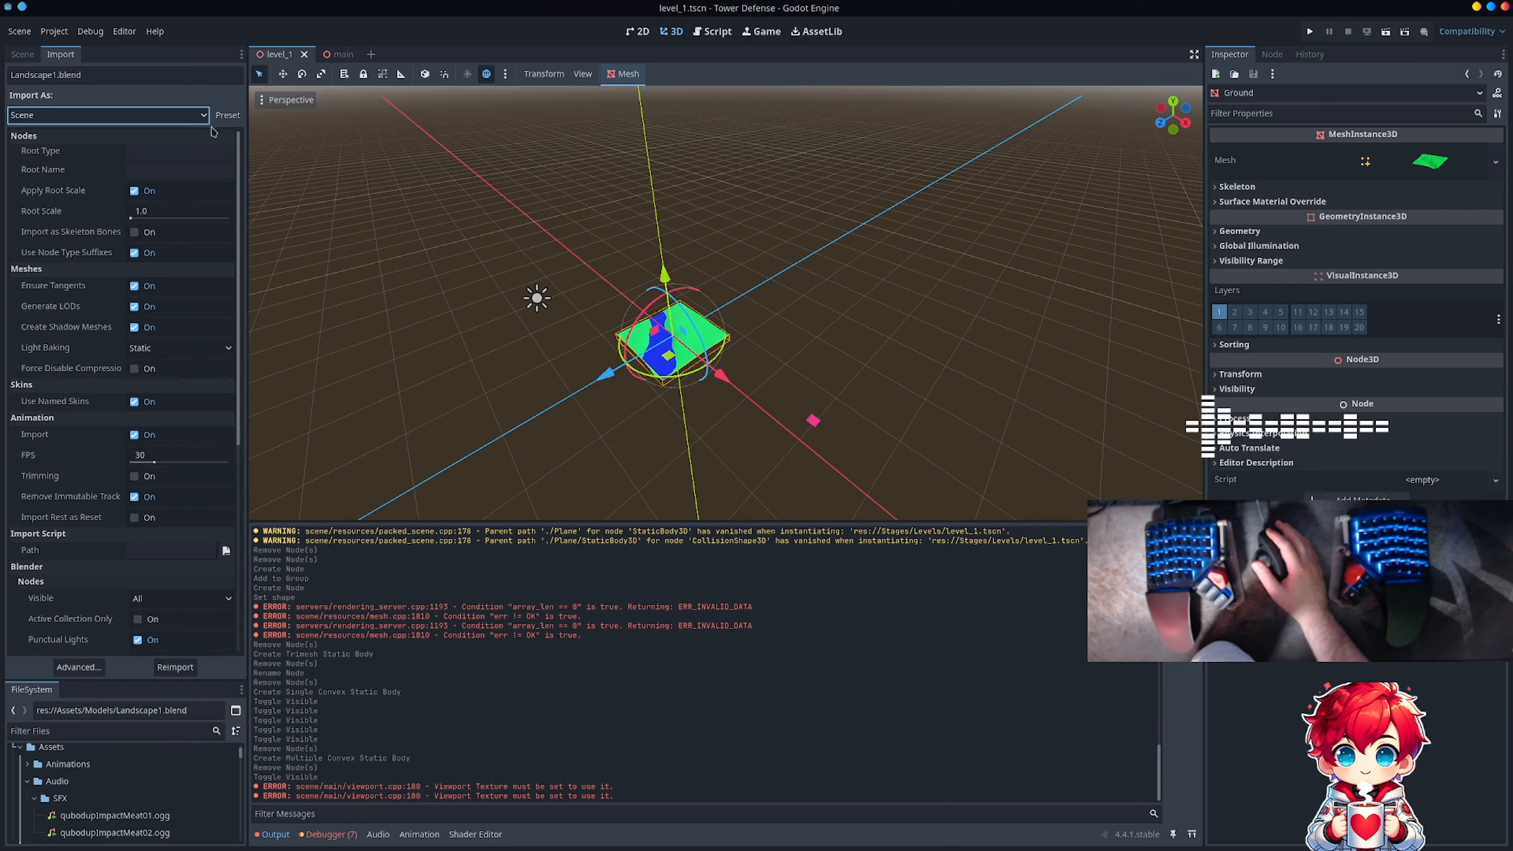
click(203, 117)
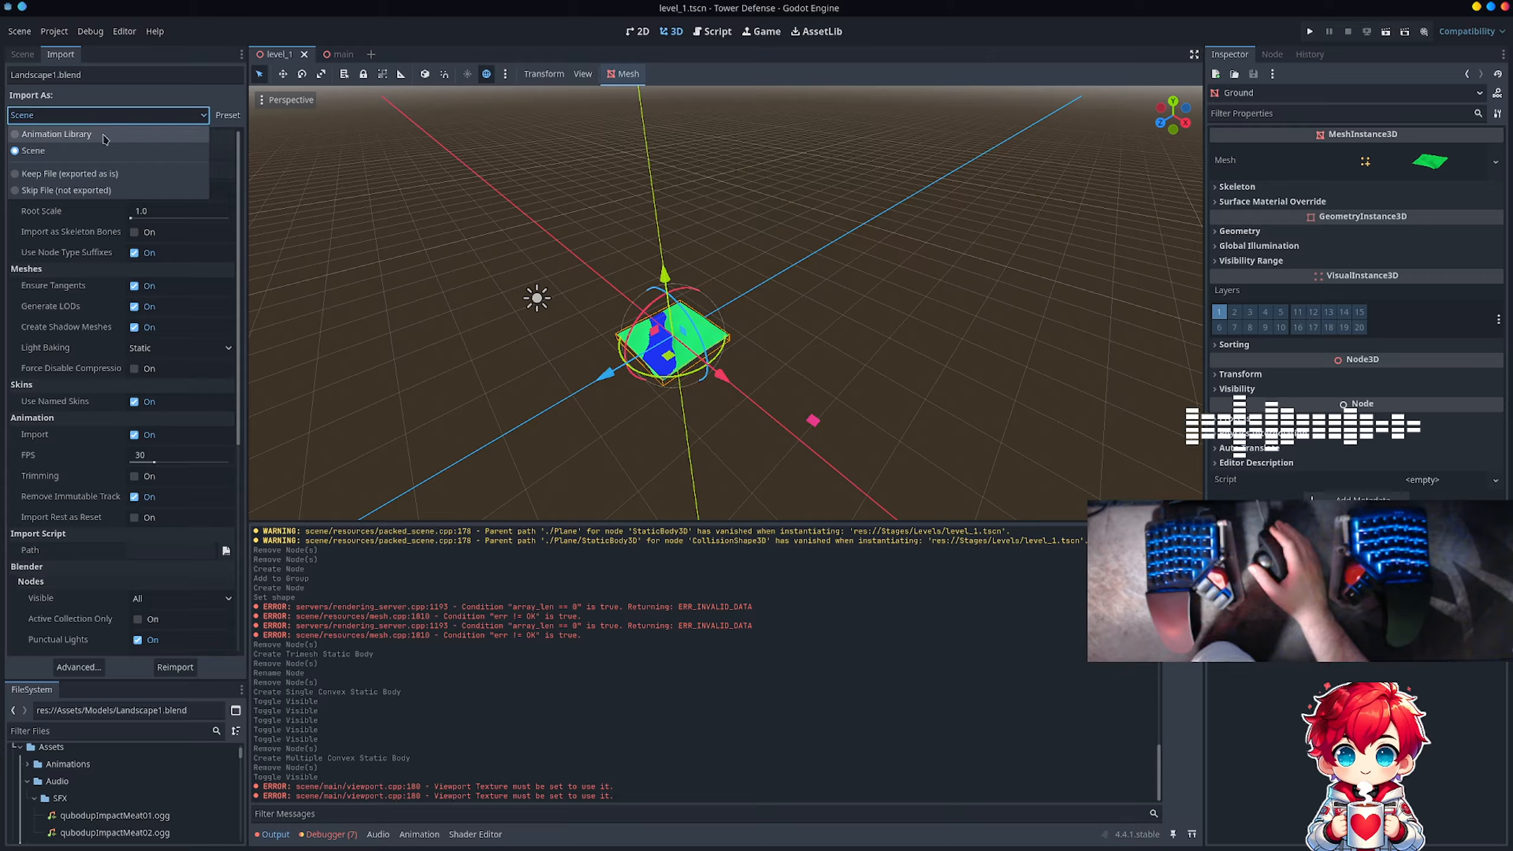
click(147, 114)
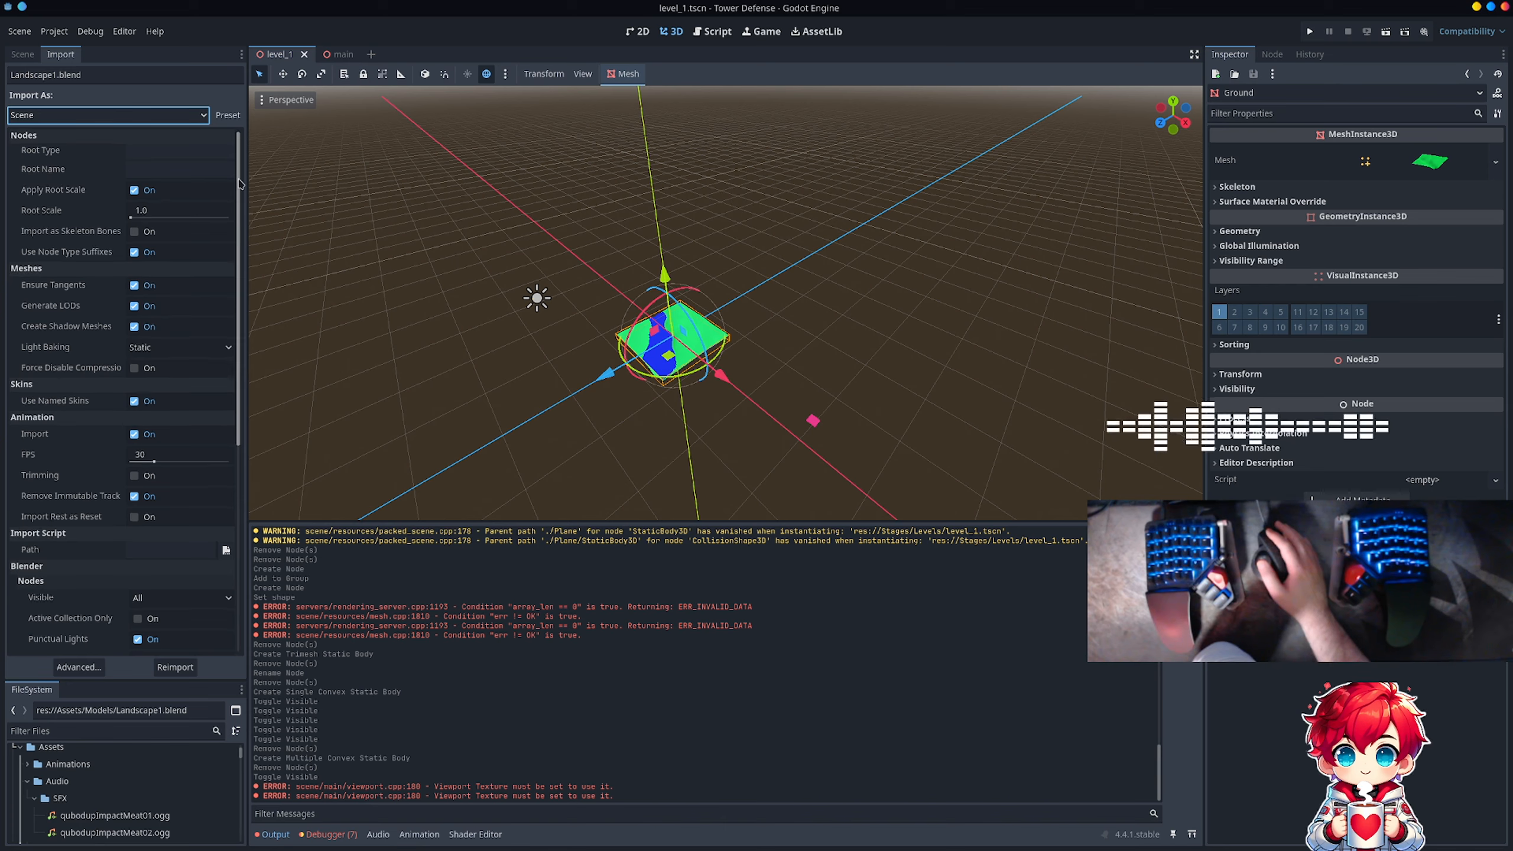
drag(240, 184, 244, 250)
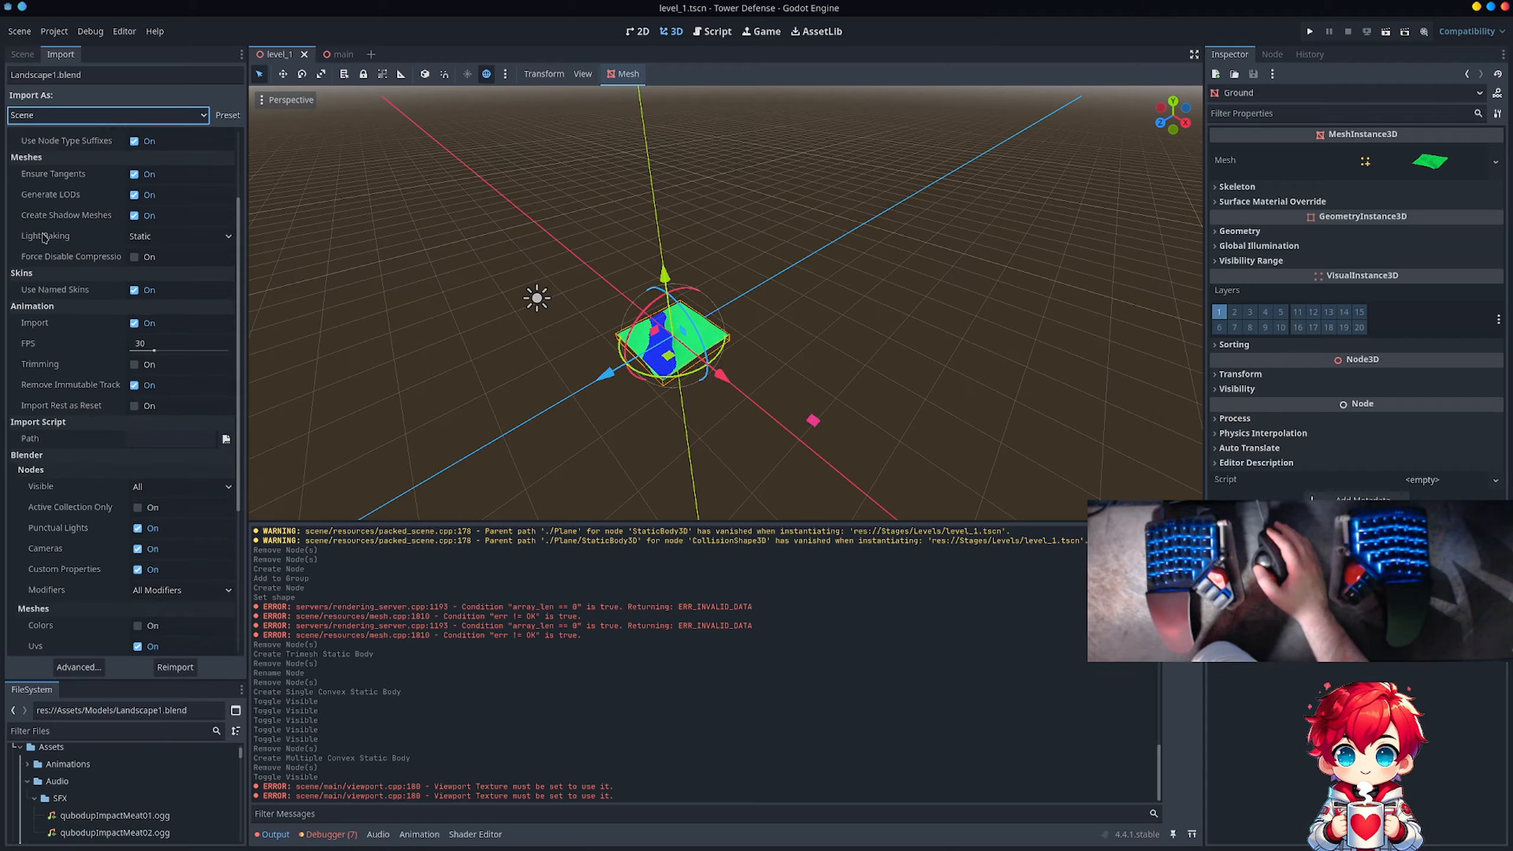
mouse_move(43, 237)
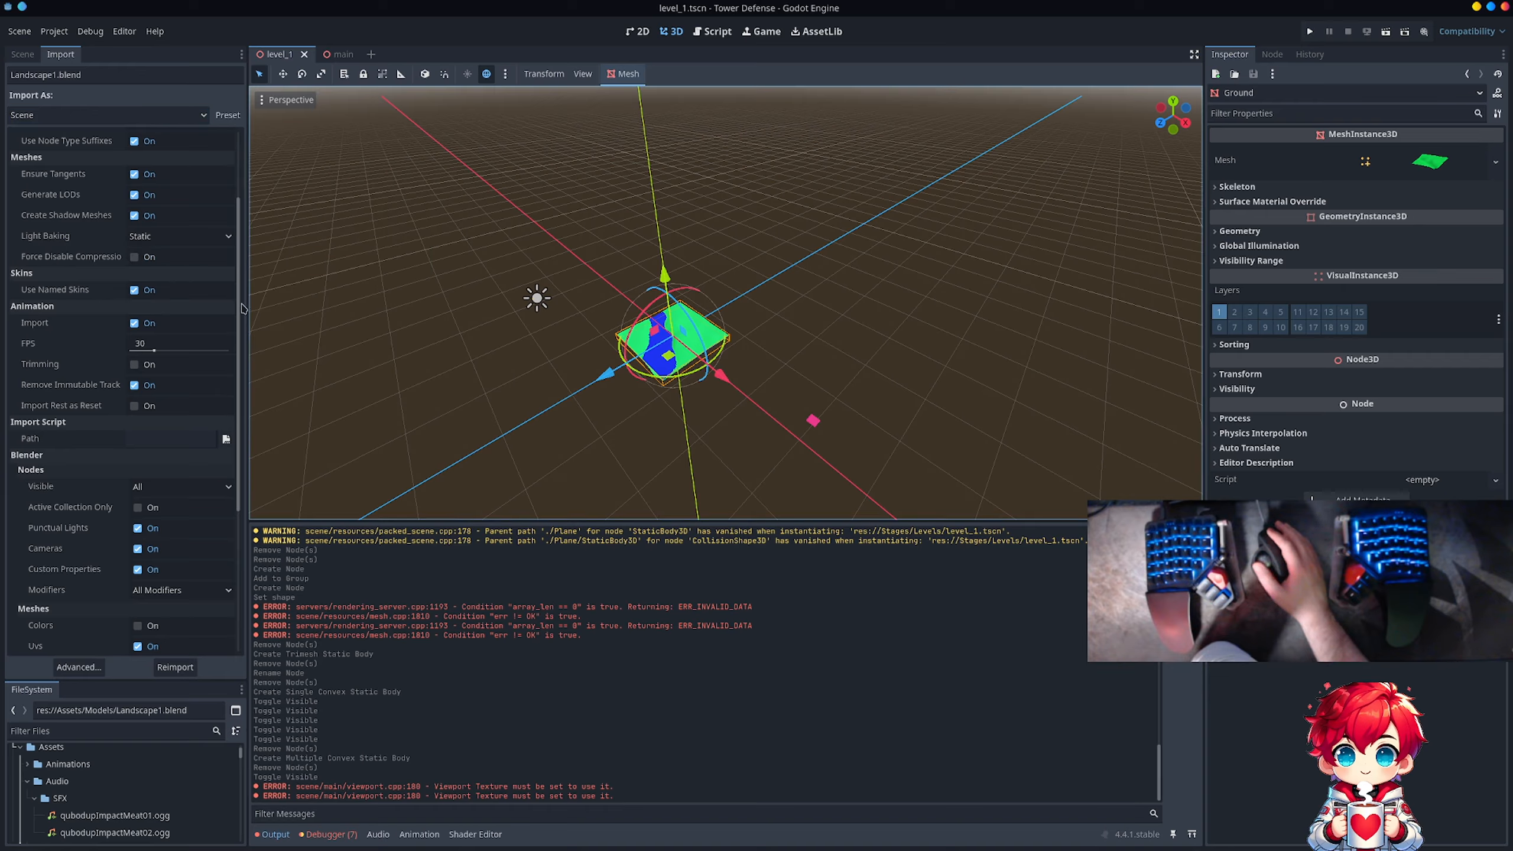
drag(241, 304, 243, 475)
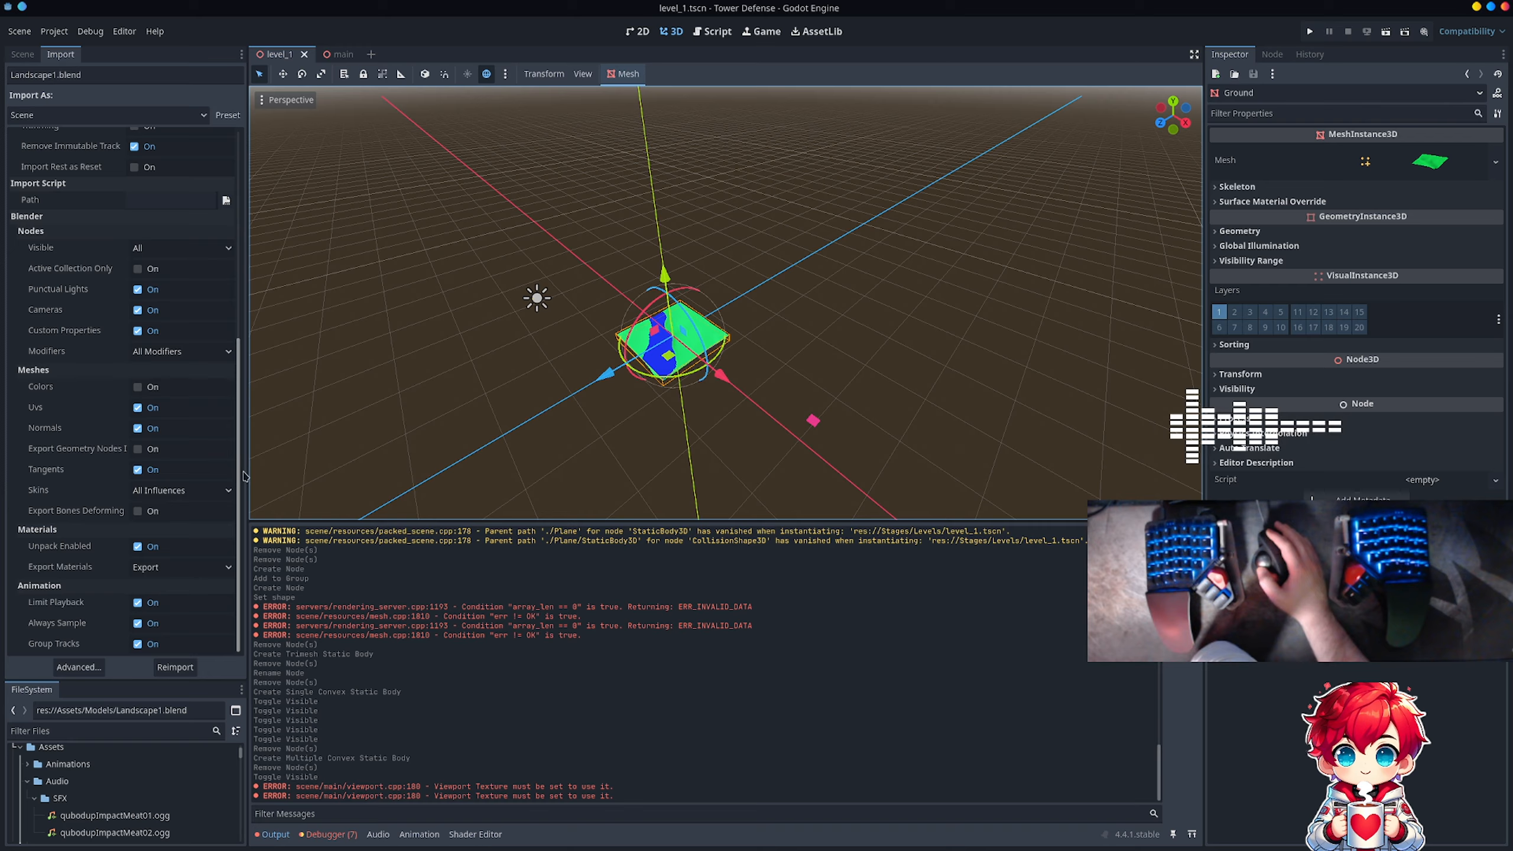
Step: Set Landscape1.blend's Blender node visibility import option to Visible Only and turn off Punctual Lights and Cameras
click(177, 246)
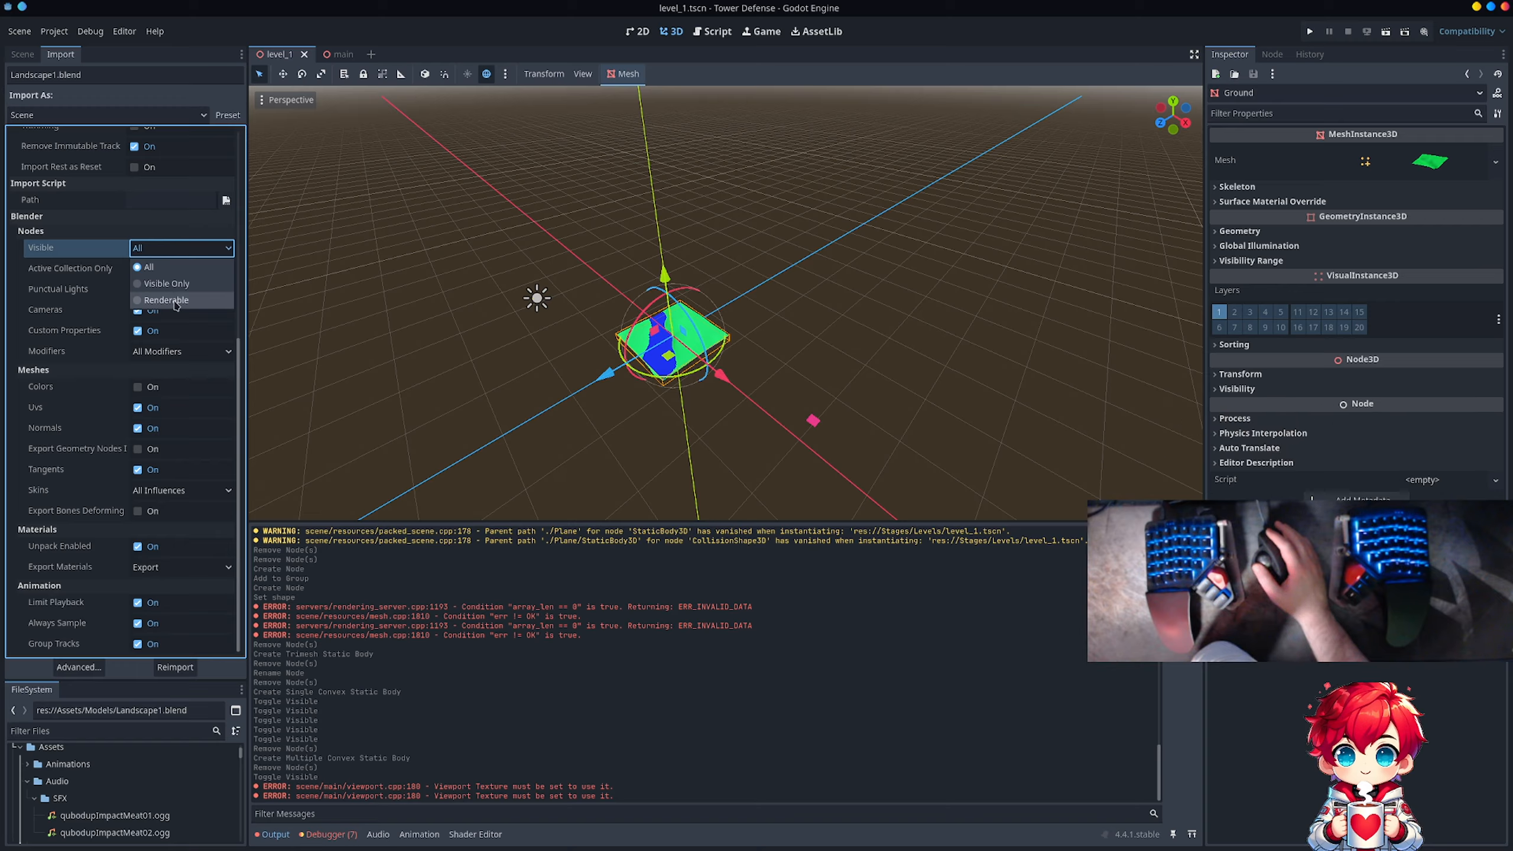
click(189, 286)
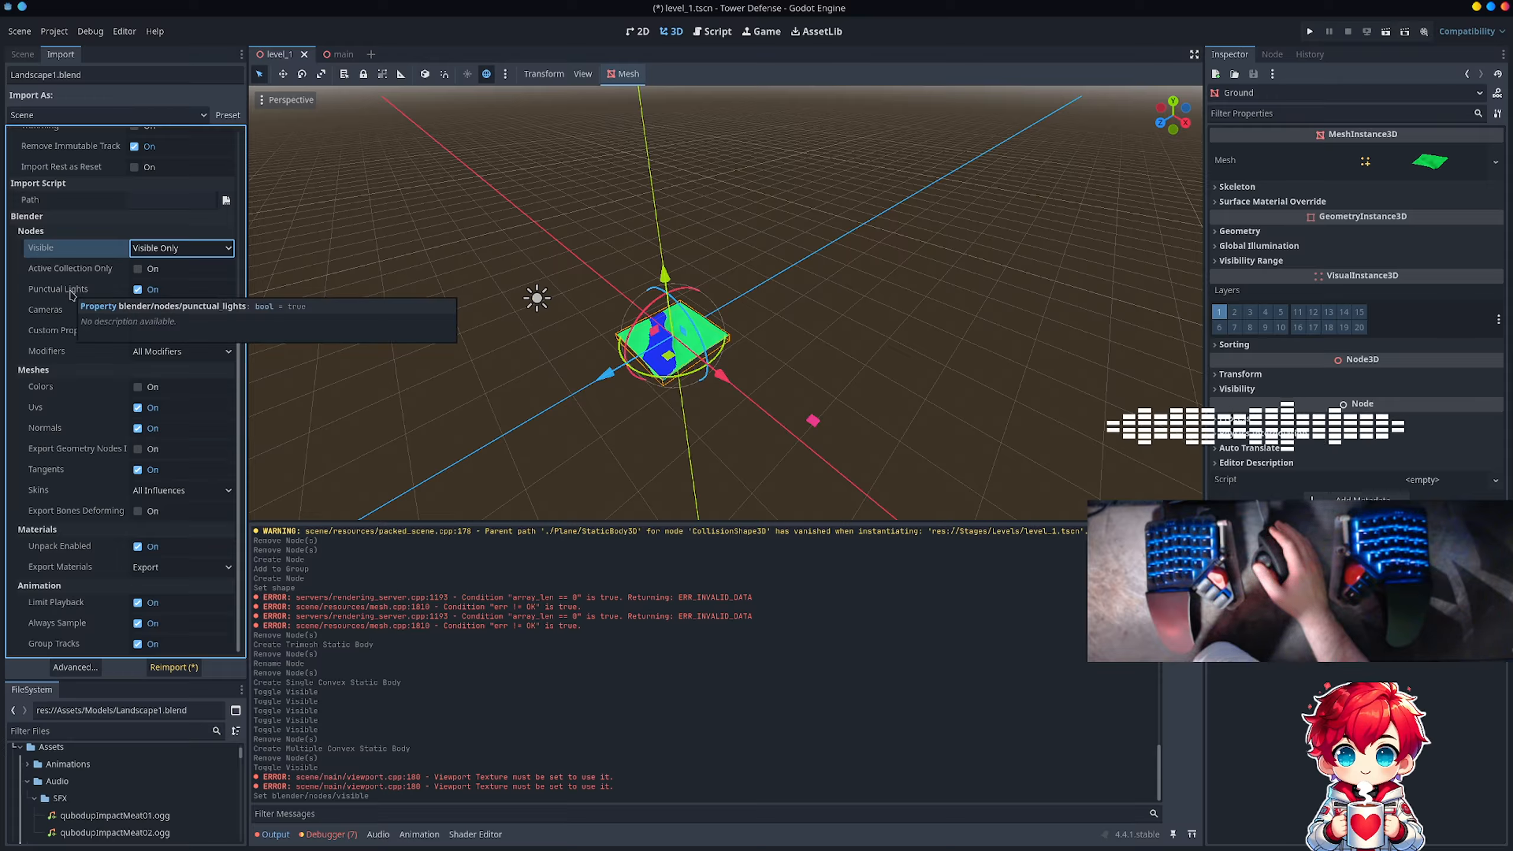
click(137, 290)
click(137, 310)
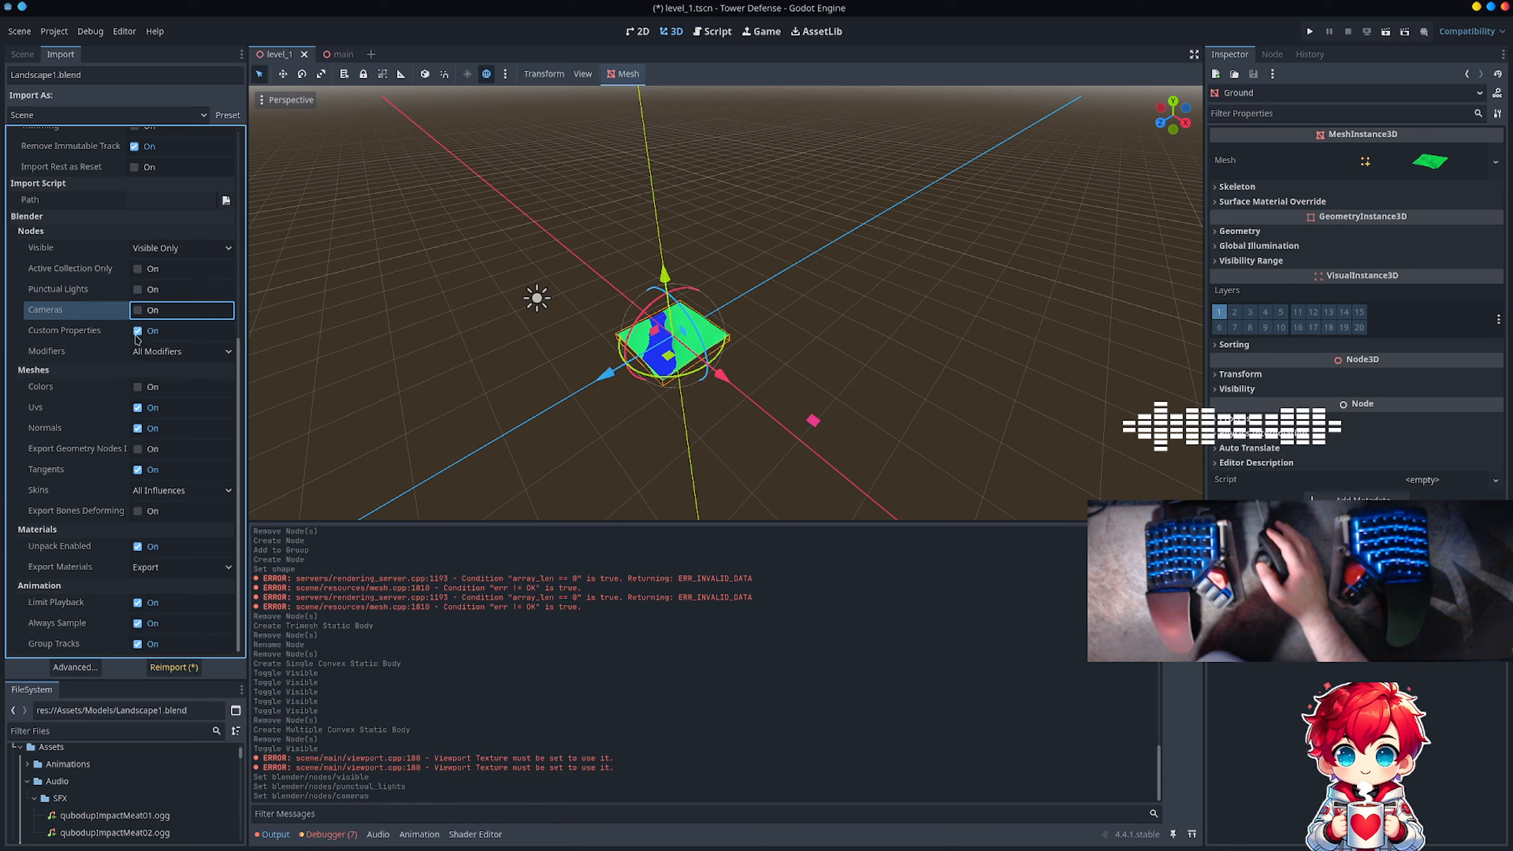
key(ctrl+s)
click(176, 350)
click(176, 349)
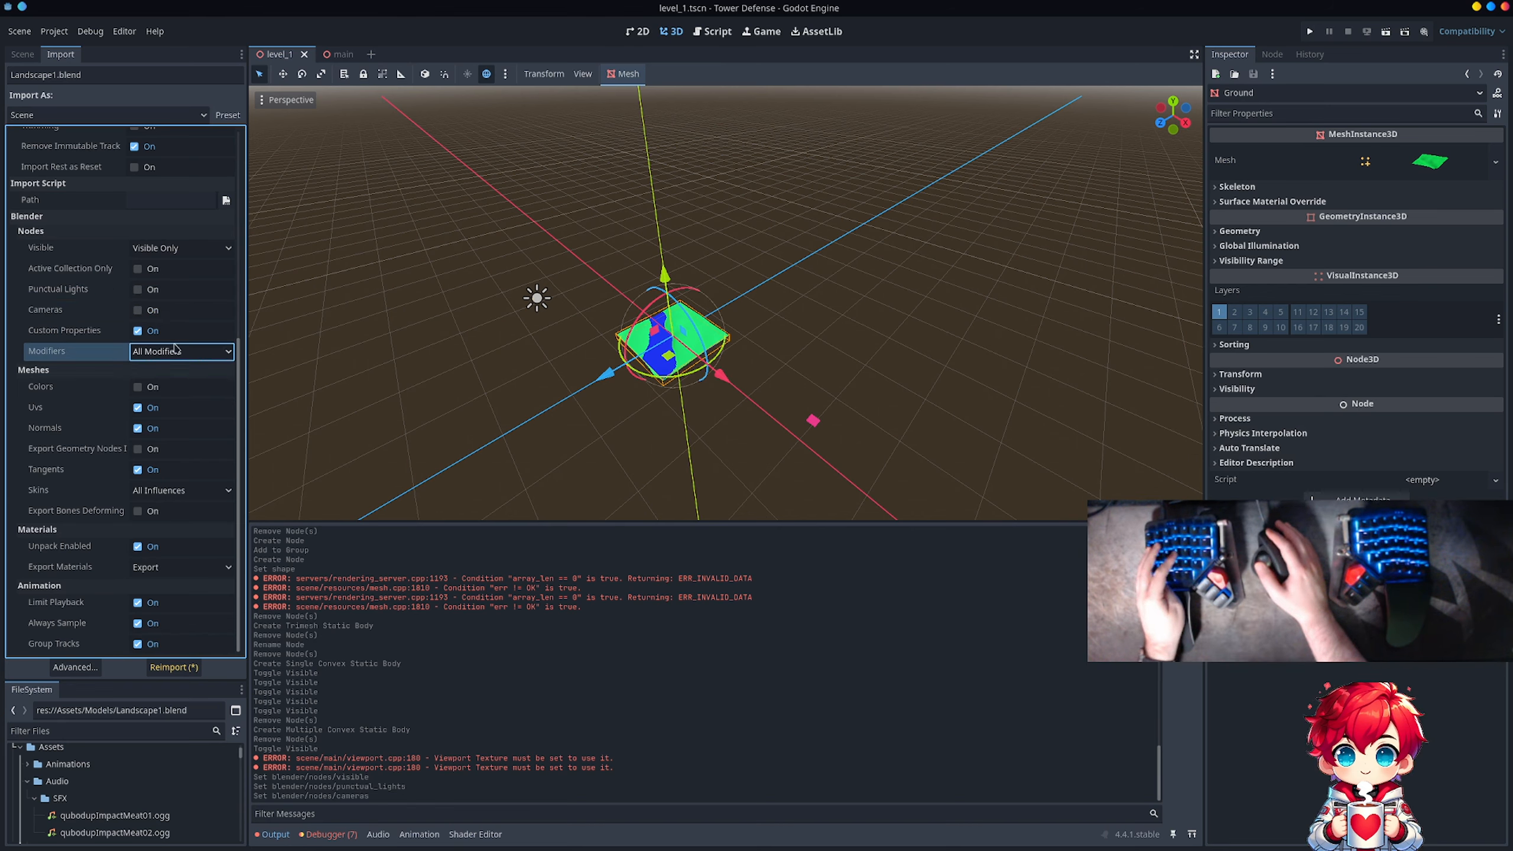
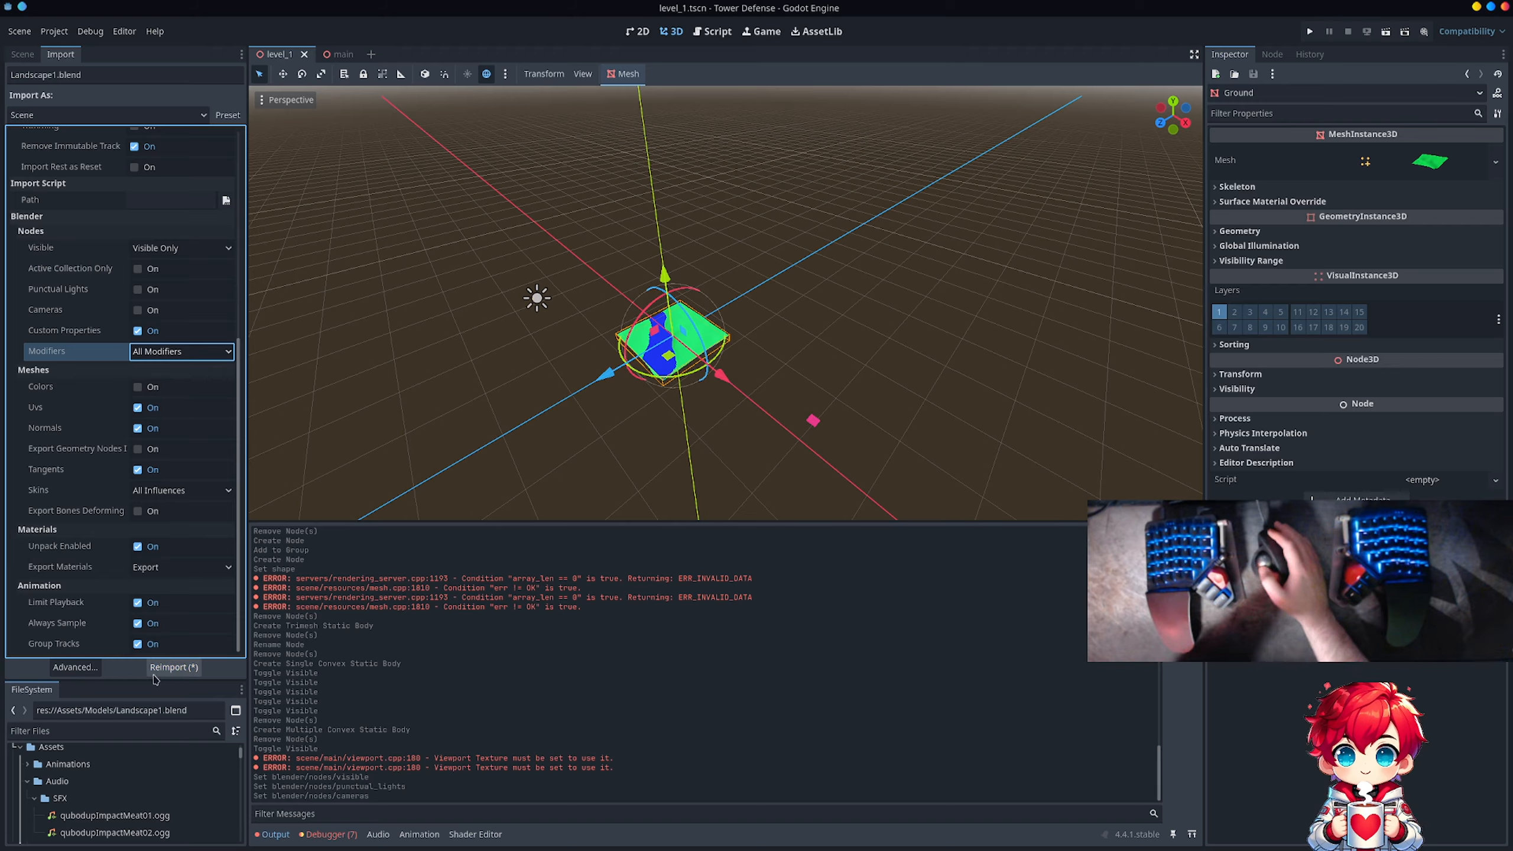
Step: Reimport Landscape1.blend, show the Water object again in the Blender file, save it and switch back to Godot
click(173, 667)
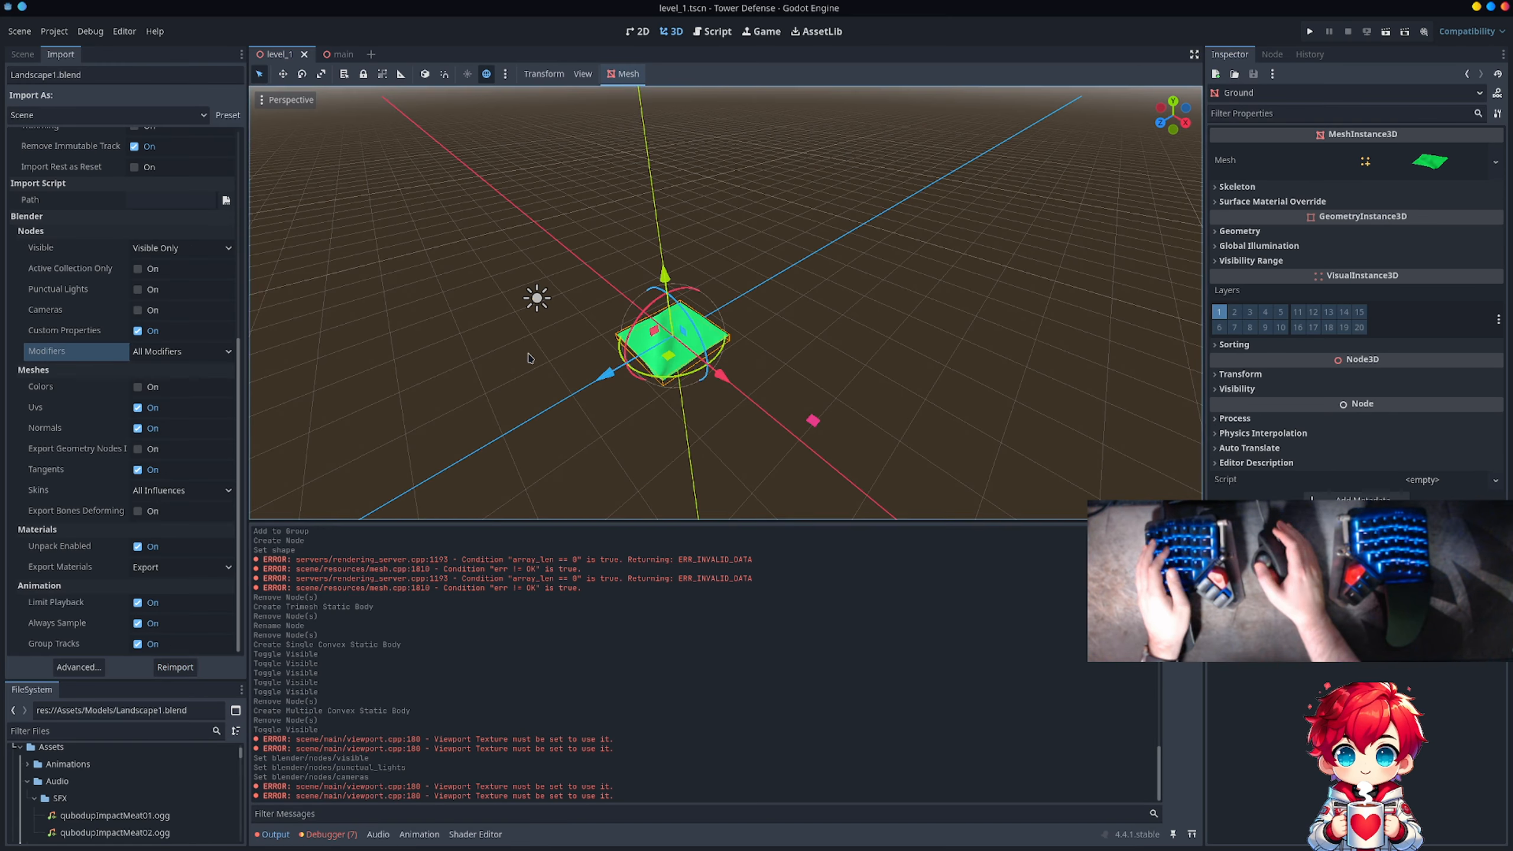
key(alt+Tab)
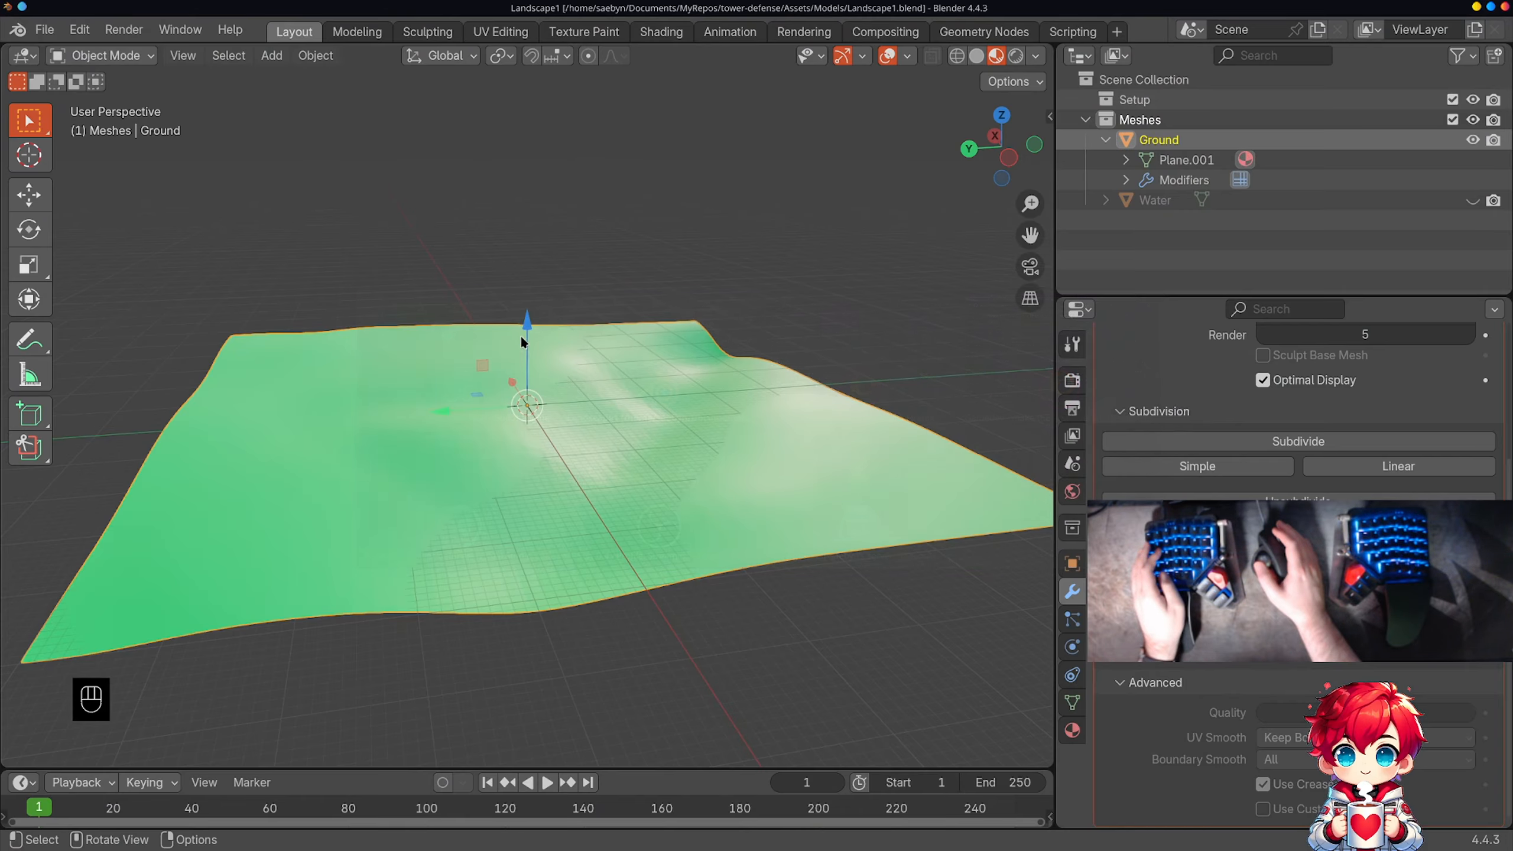
click(1473, 201)
key(ctrl+s)
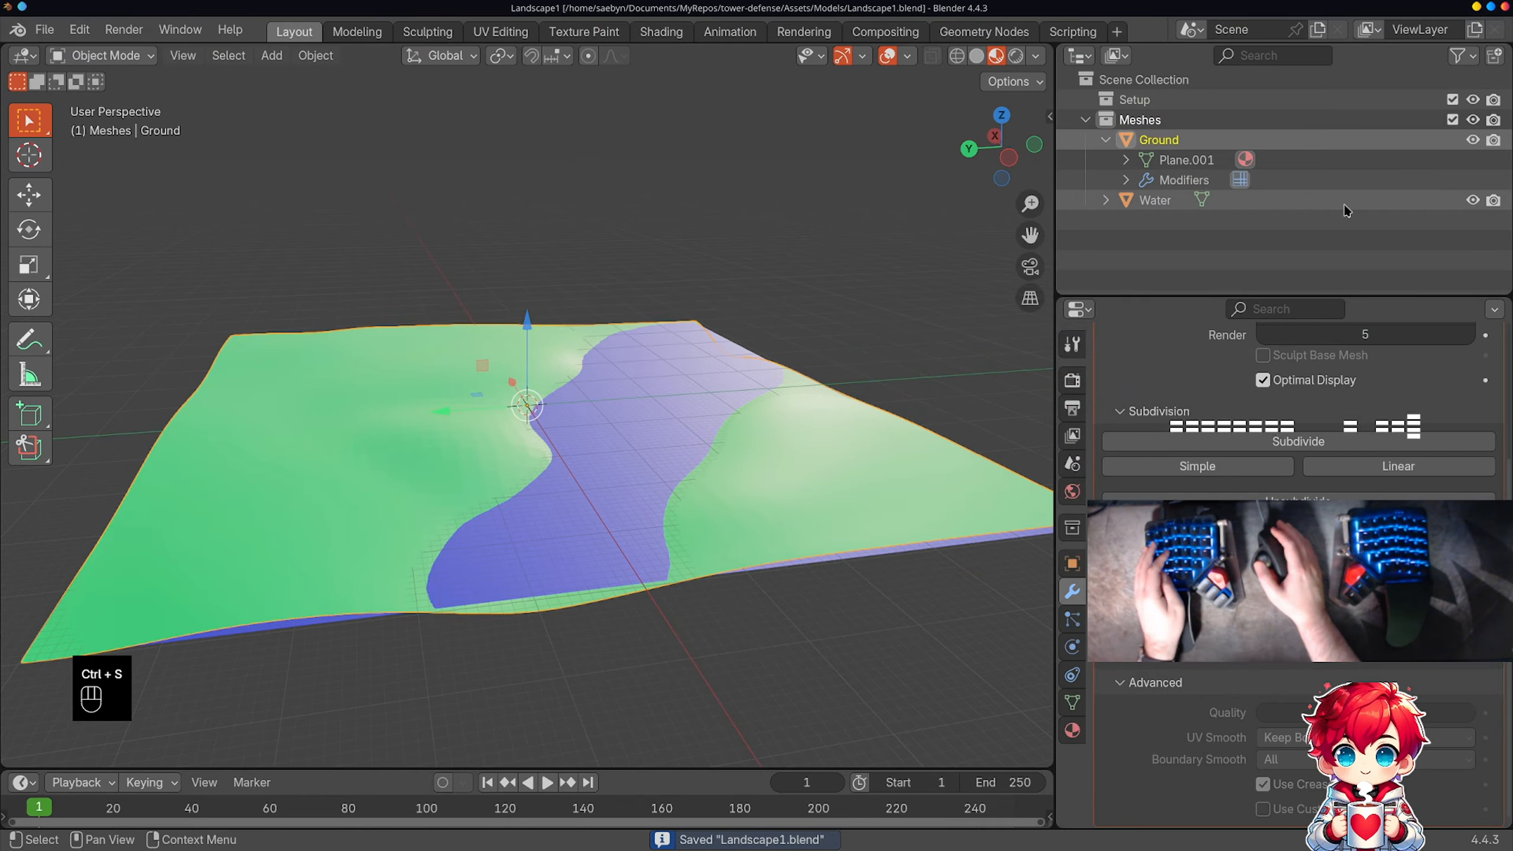
key(alt+Tab)
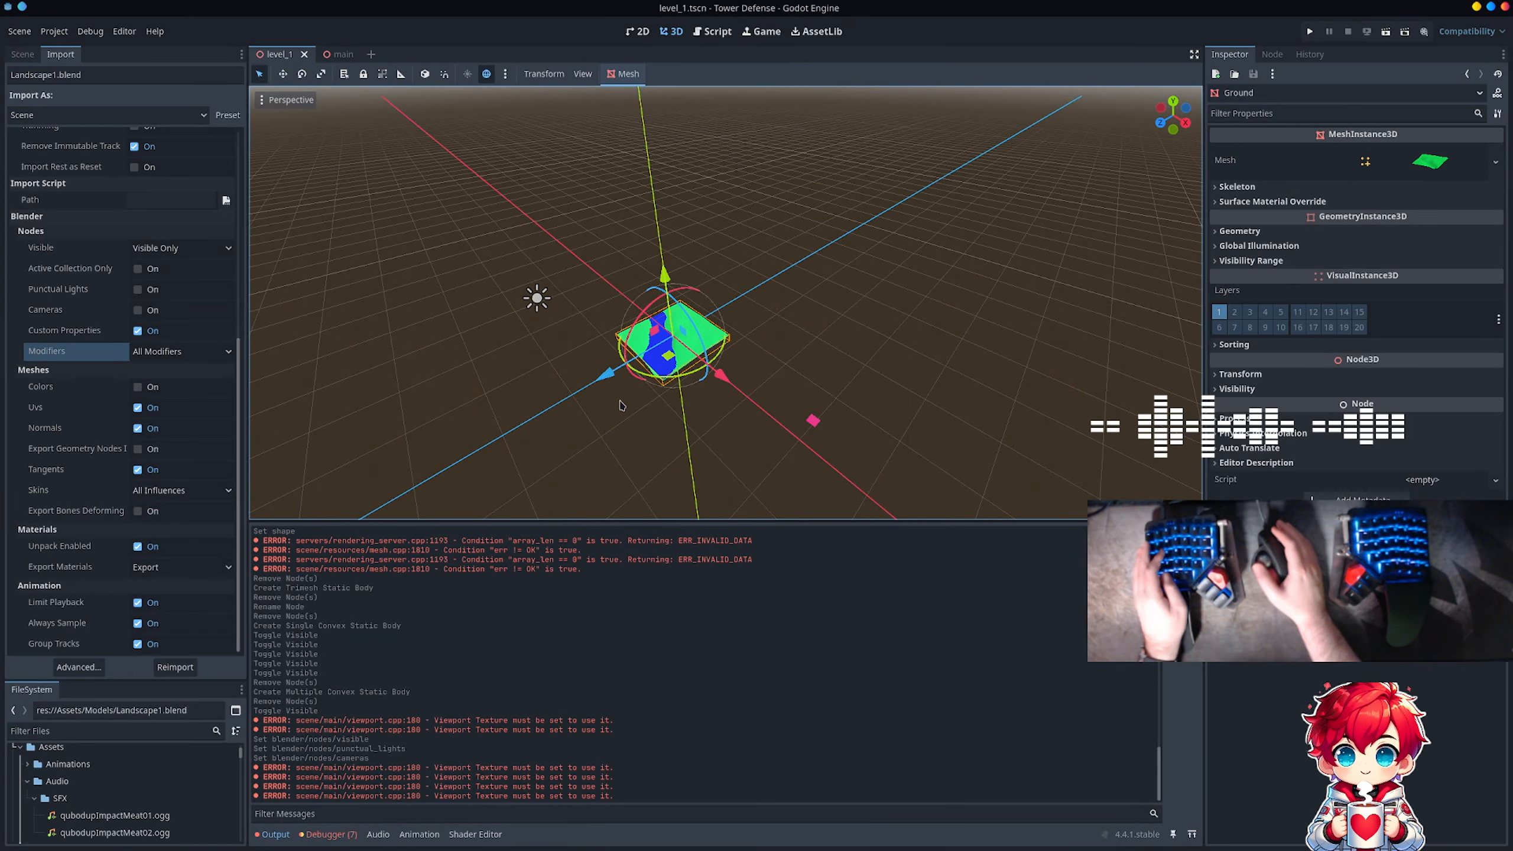
Step: Create a Trimesh collision shape for Ground, placed as a Static Body Child
click(20, 57)
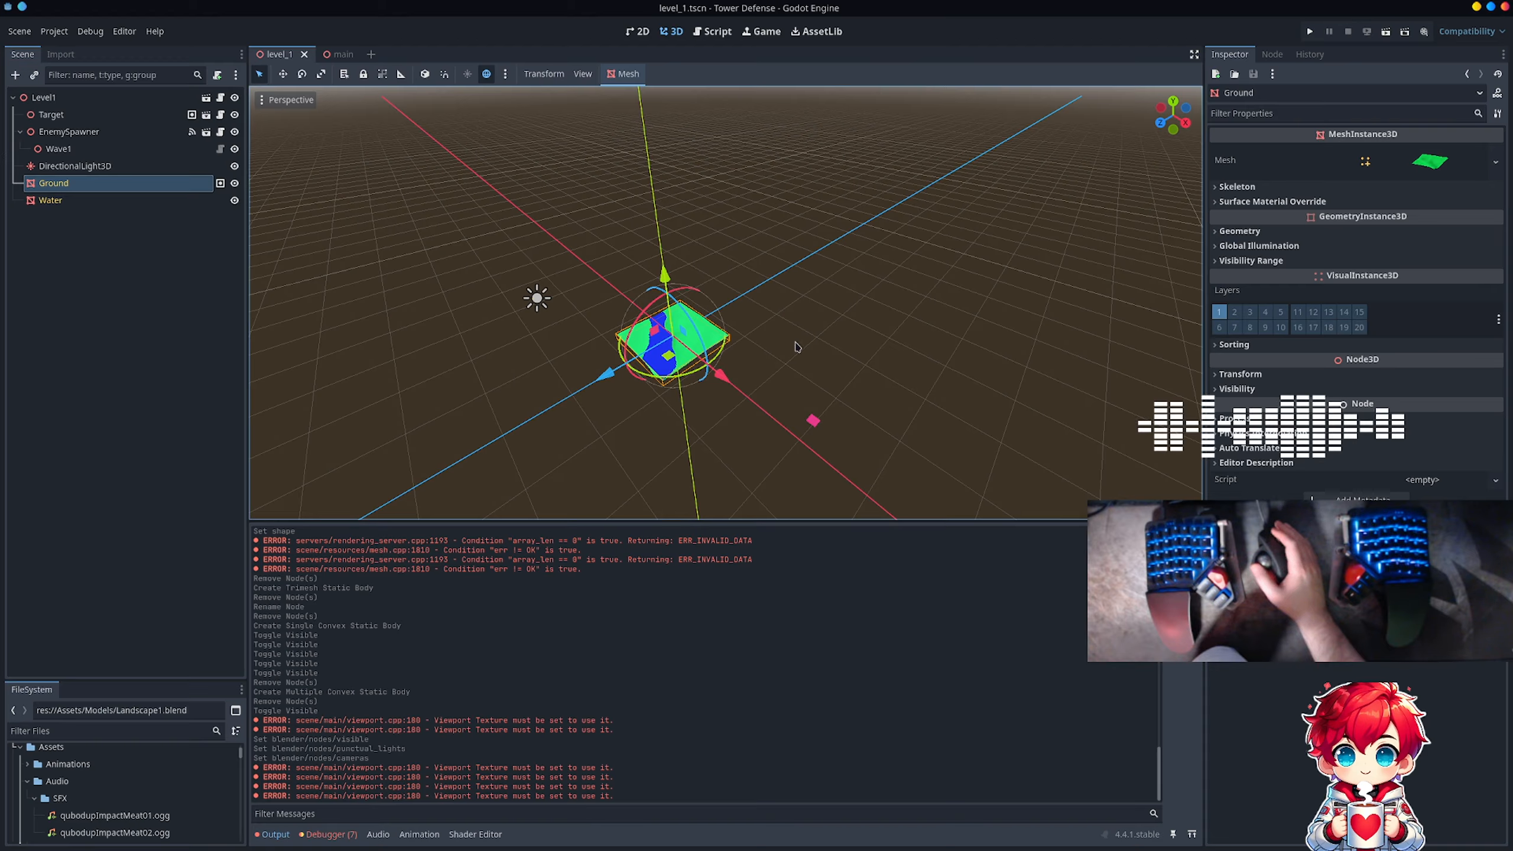
click(626, 75)
click(639, 93)
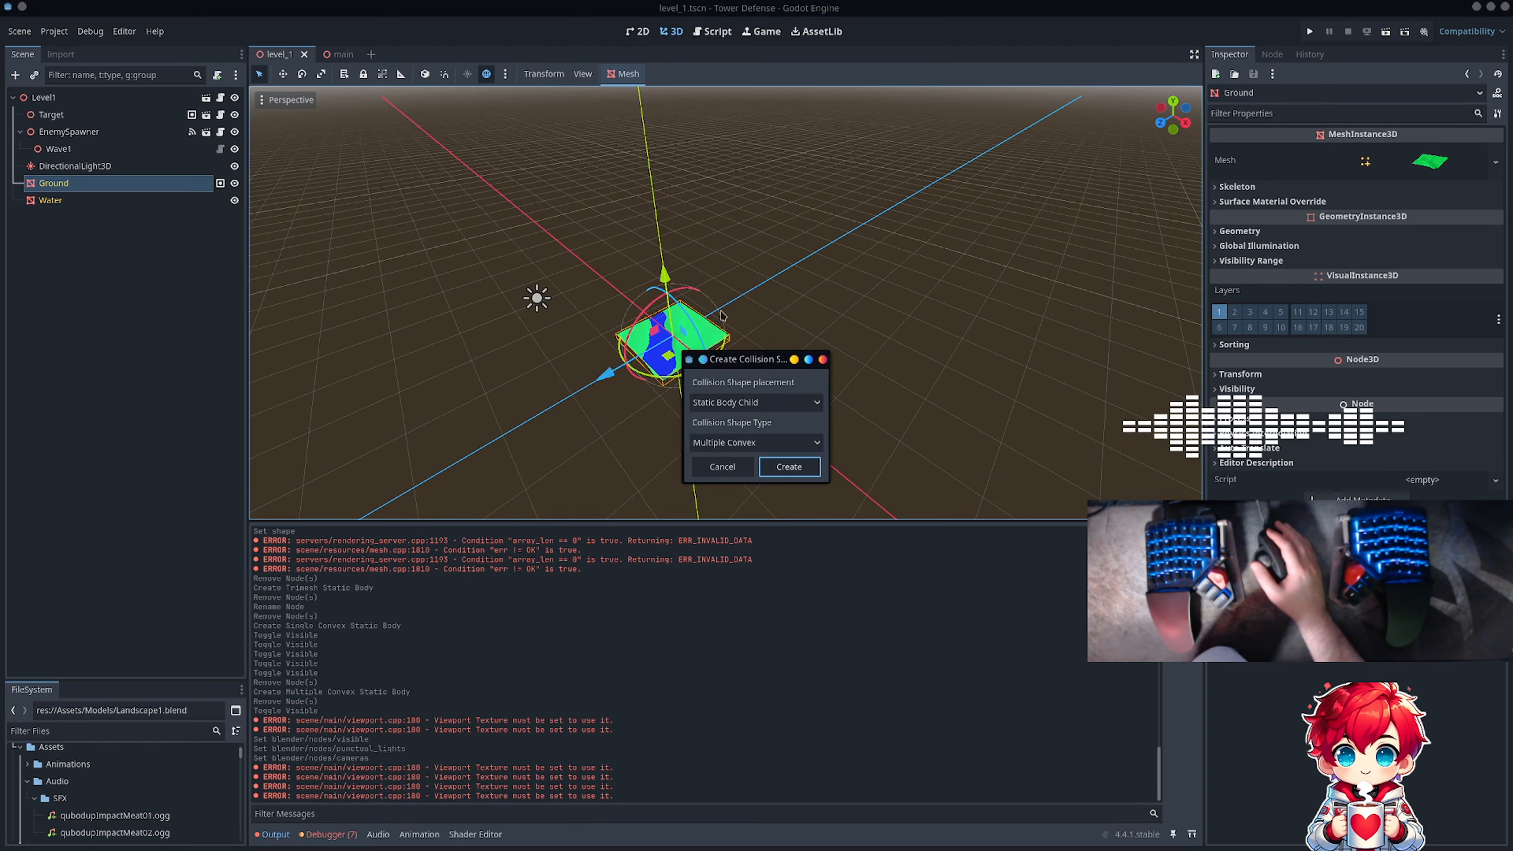
click(739, 443)
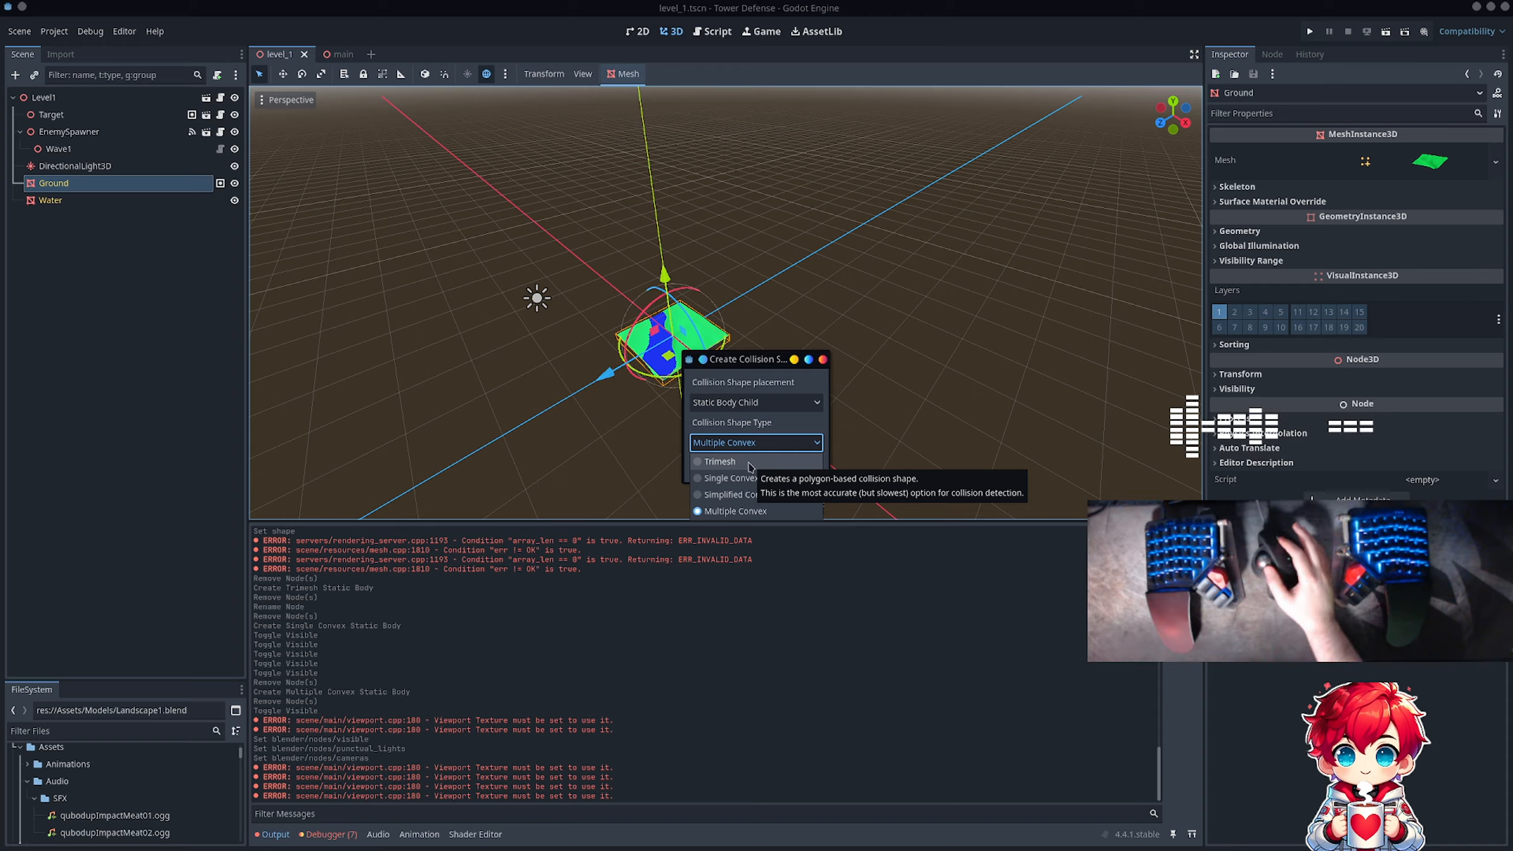
click(749, 463)
click(774, 469)
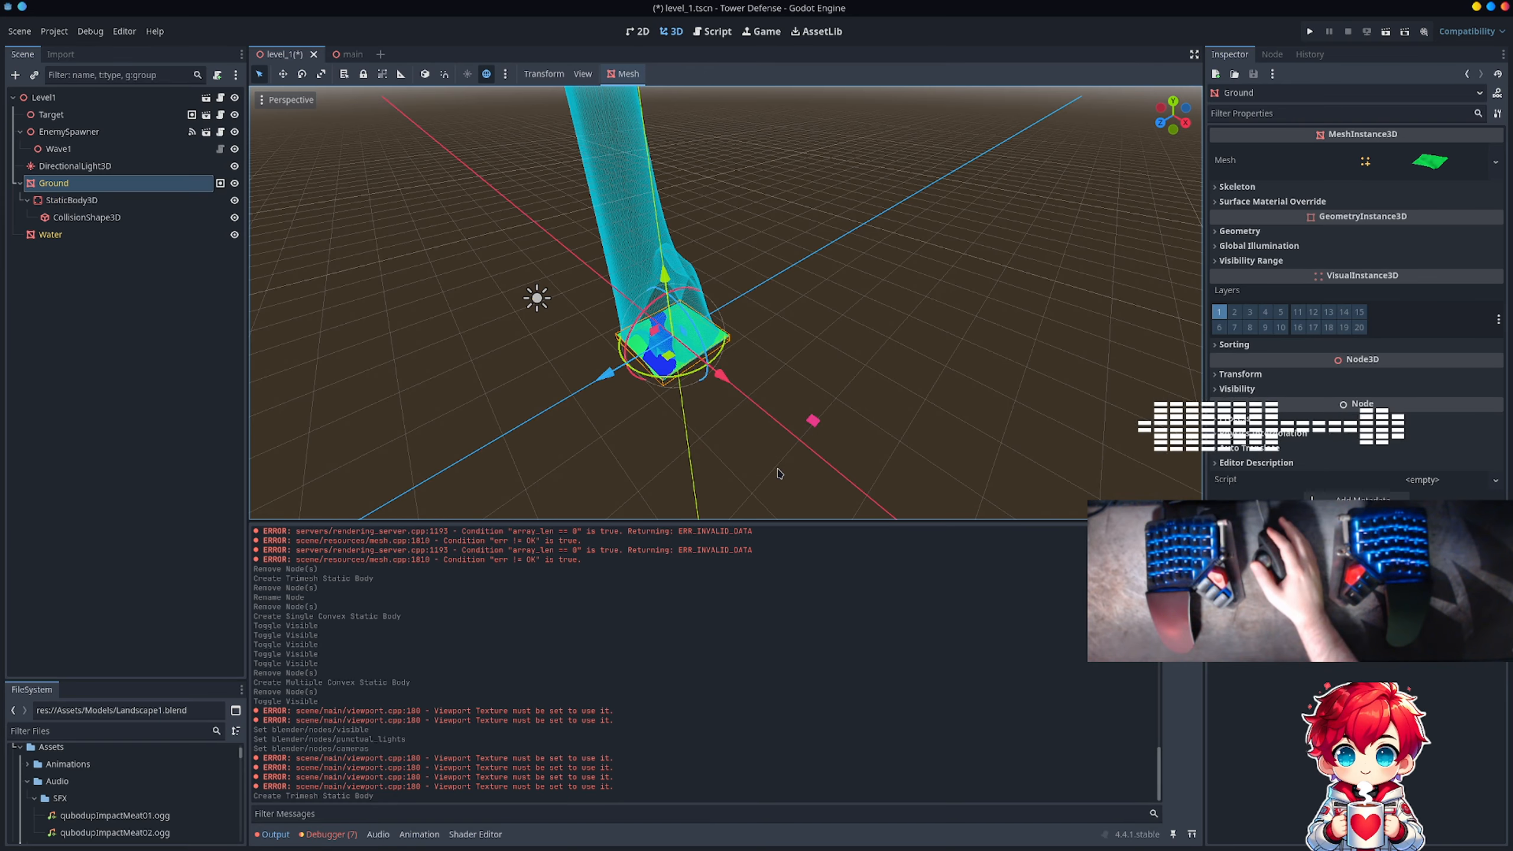
Step: Examine the shape and height of Ground's new Trimesh collision from several angles and distances
mouse_move(757, 325)
middle_down()
mouse_move(792, 320)
mouse_move(702, 359)
mouse_move(773, 317)
middle_up()
scroll(772, 310, down, 5)
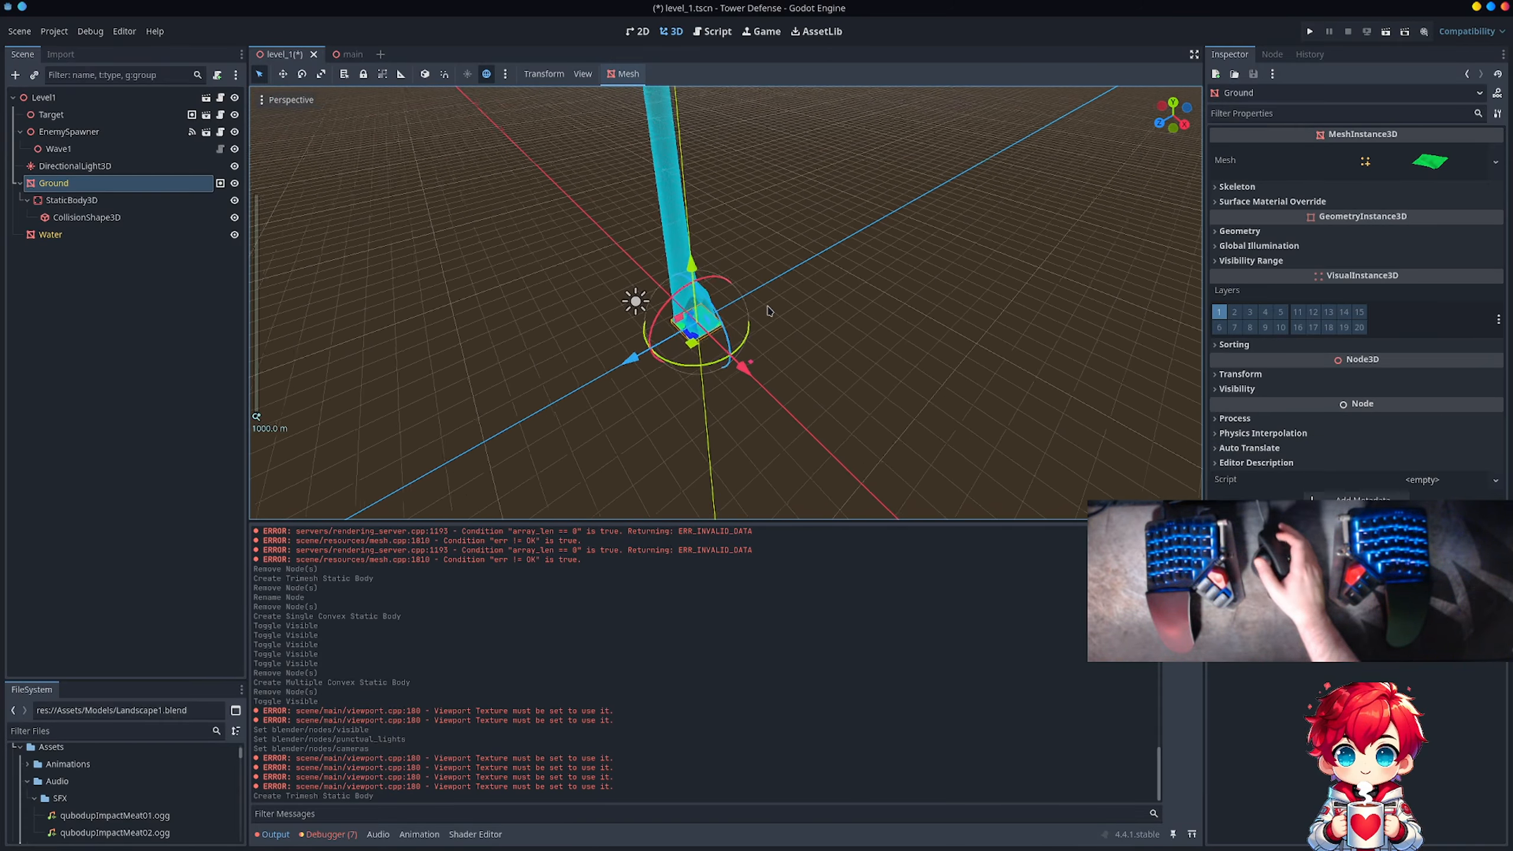
shift+middle_drag(763, 169, 819, 411)
shift+middle_drag(848, 182, 1074, 259)
scroll(804, 233, down, 2)
scroll(812, 187, up, 5)
scroll(820, 132, down, 8)
middle_drag(902, 316, 1007, 254)
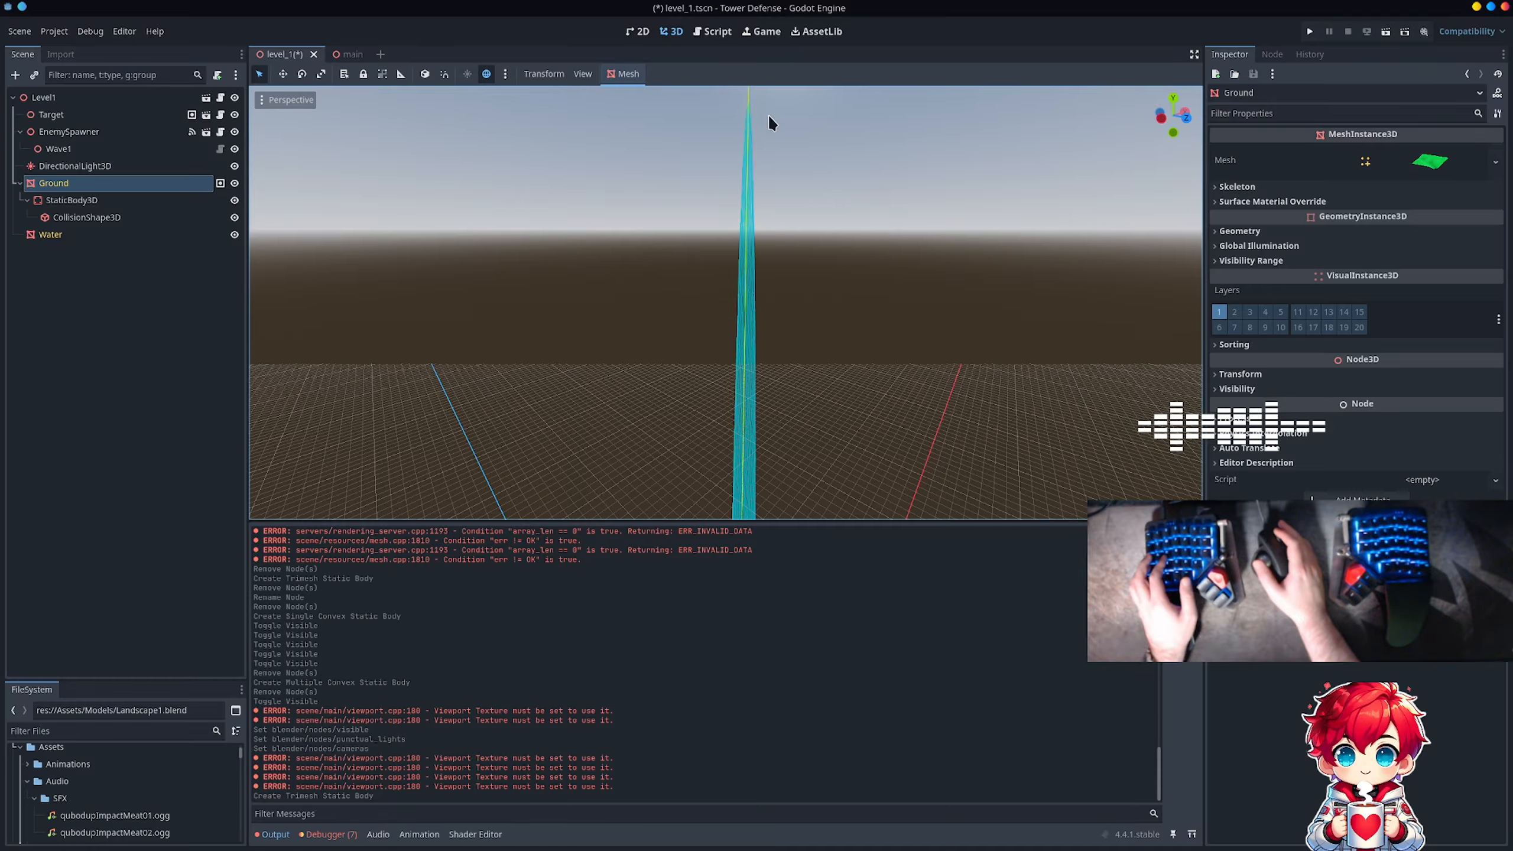
scroll(839, 201, down, 3)
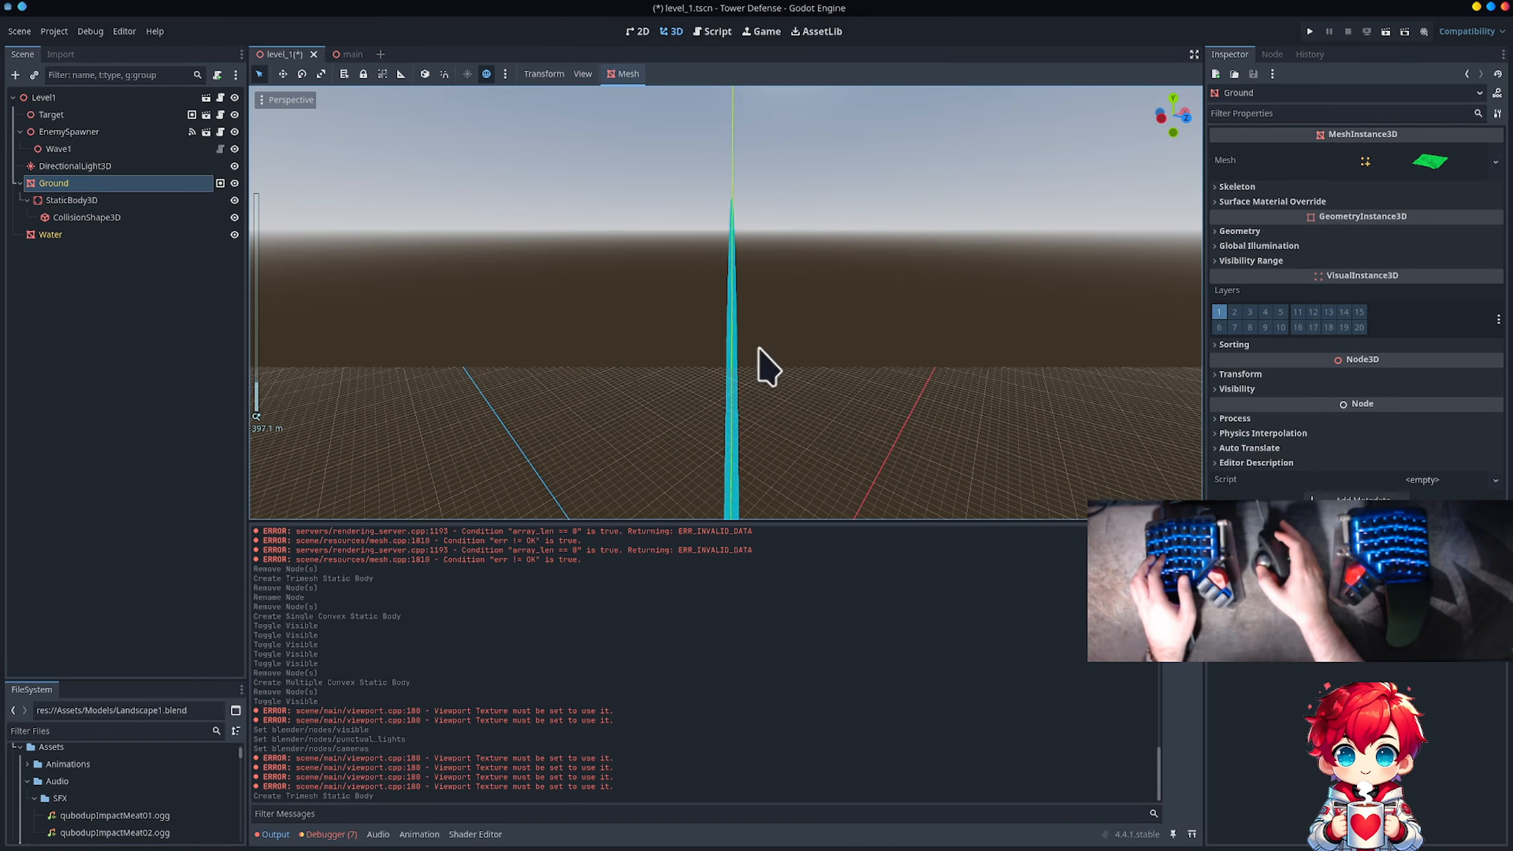
shift+middle_drag(766, 438, 788, 328)
shift+middle_drag(808, 412, 833, 335)
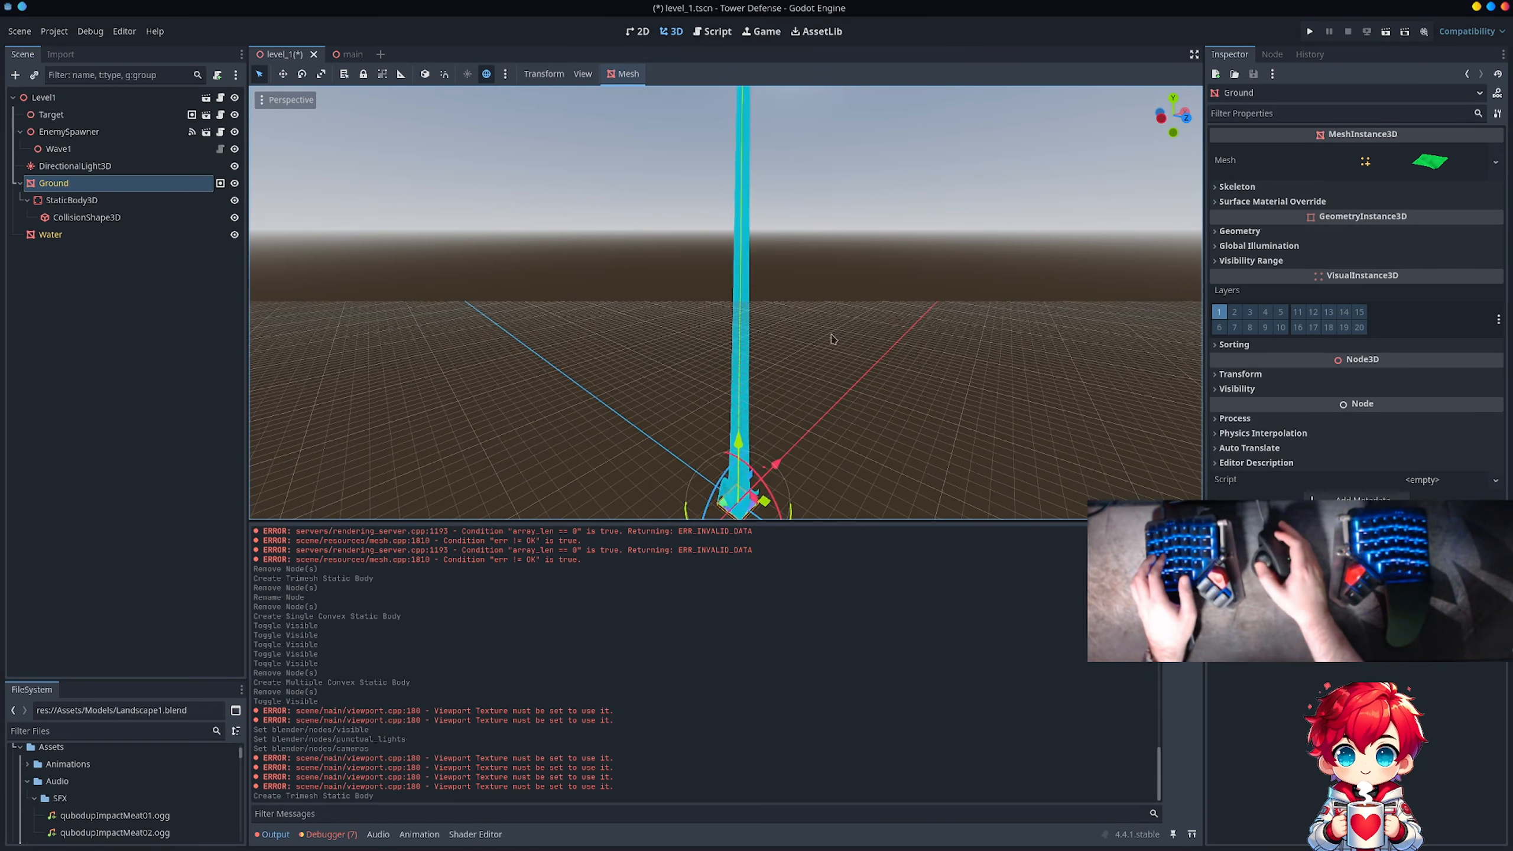
scroll(832, 338, up, 5)
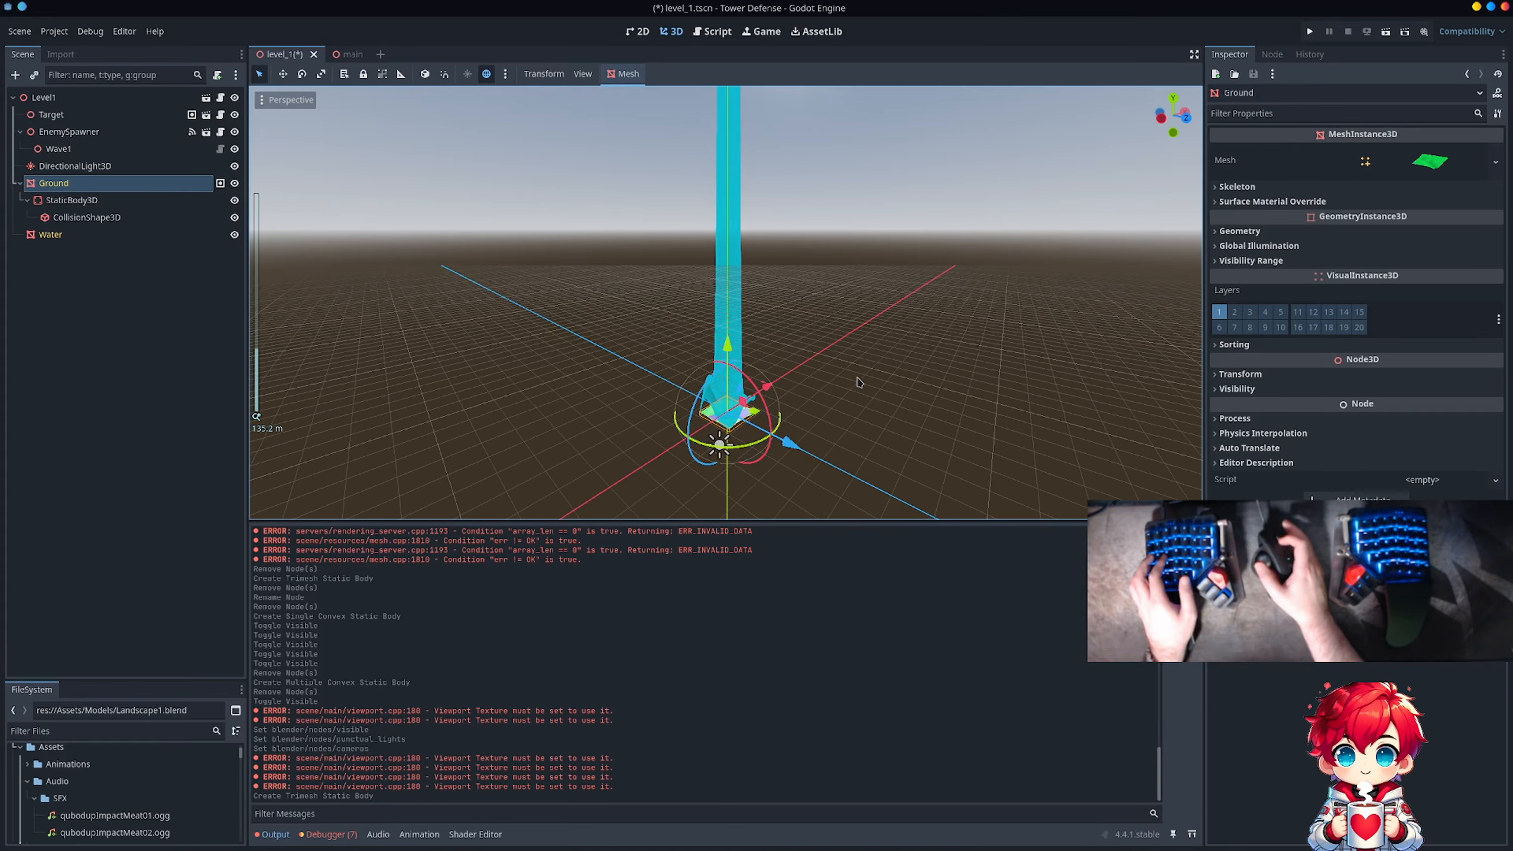
scroll(875, 376, down, 5)
scroll(838, 357, up, 10)
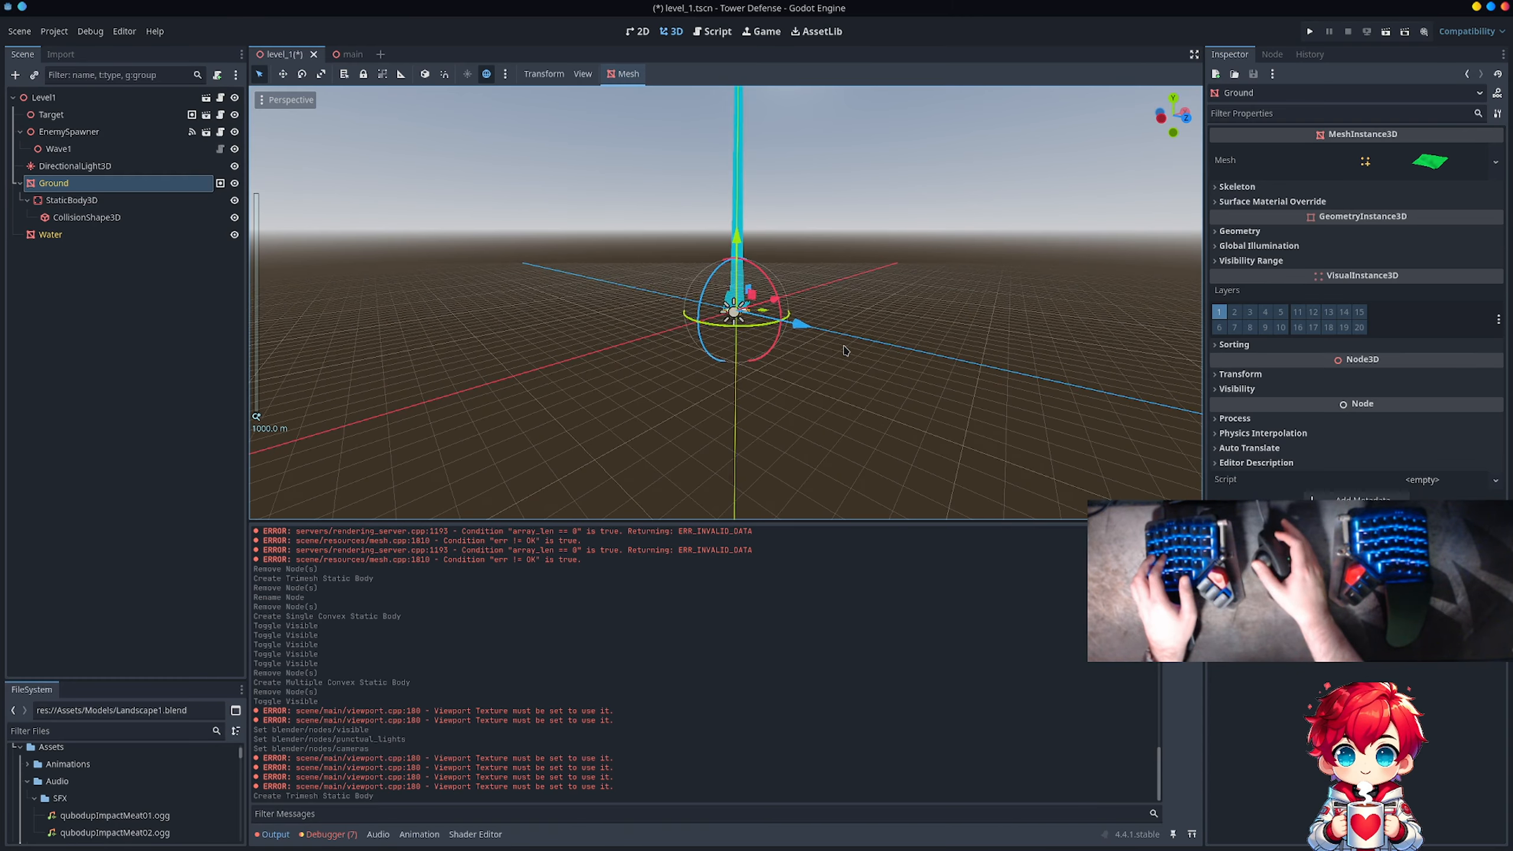
middle_drag(697, 356, 747, 351)
scroll(767, 342, up, 20)
scroll(767, 342, up, 10)
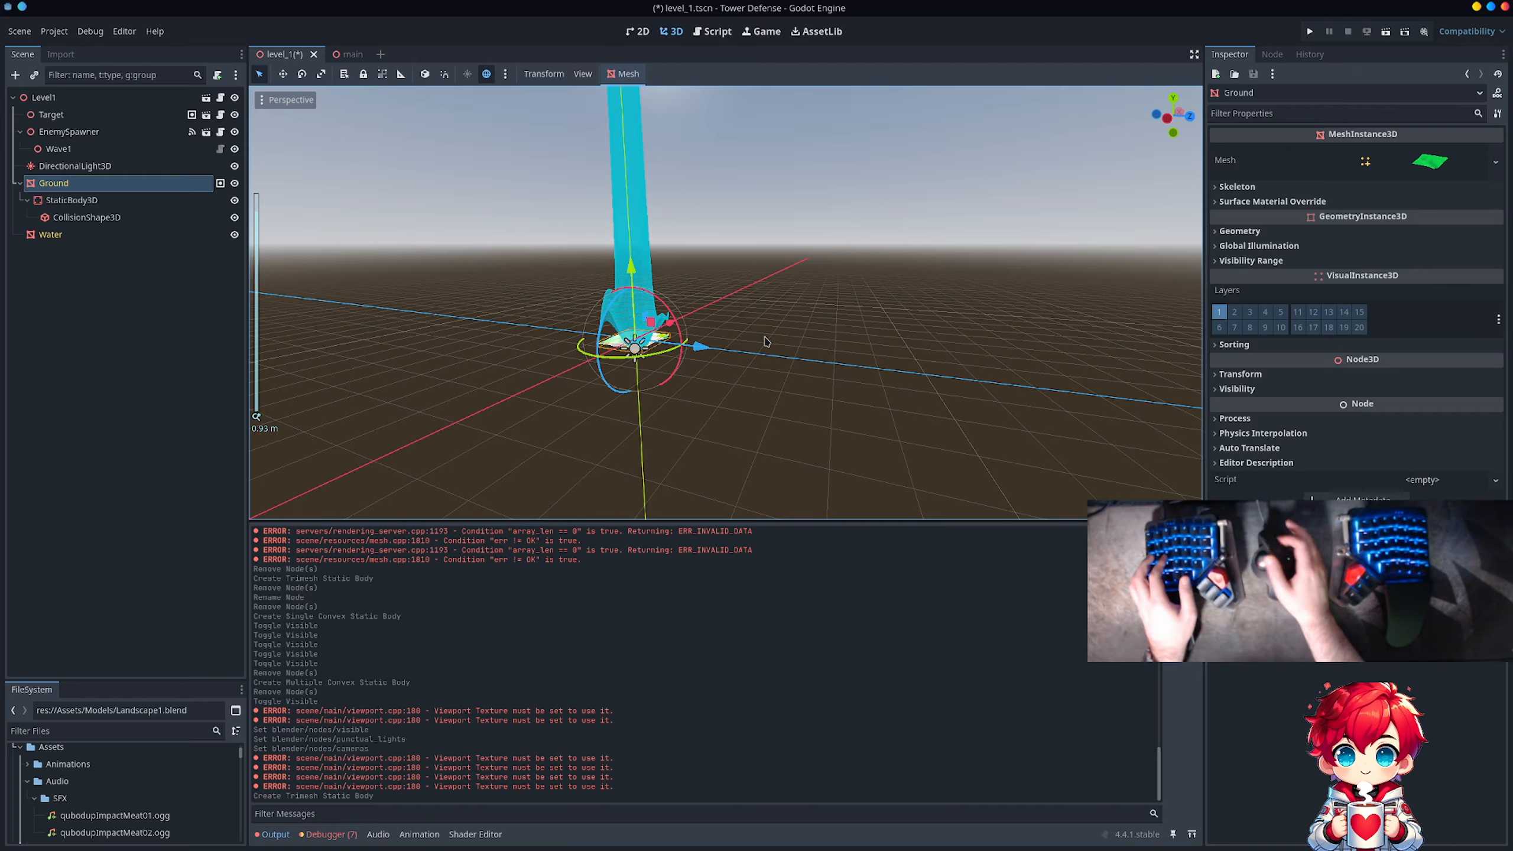
scroll(767, 341, down, 20)
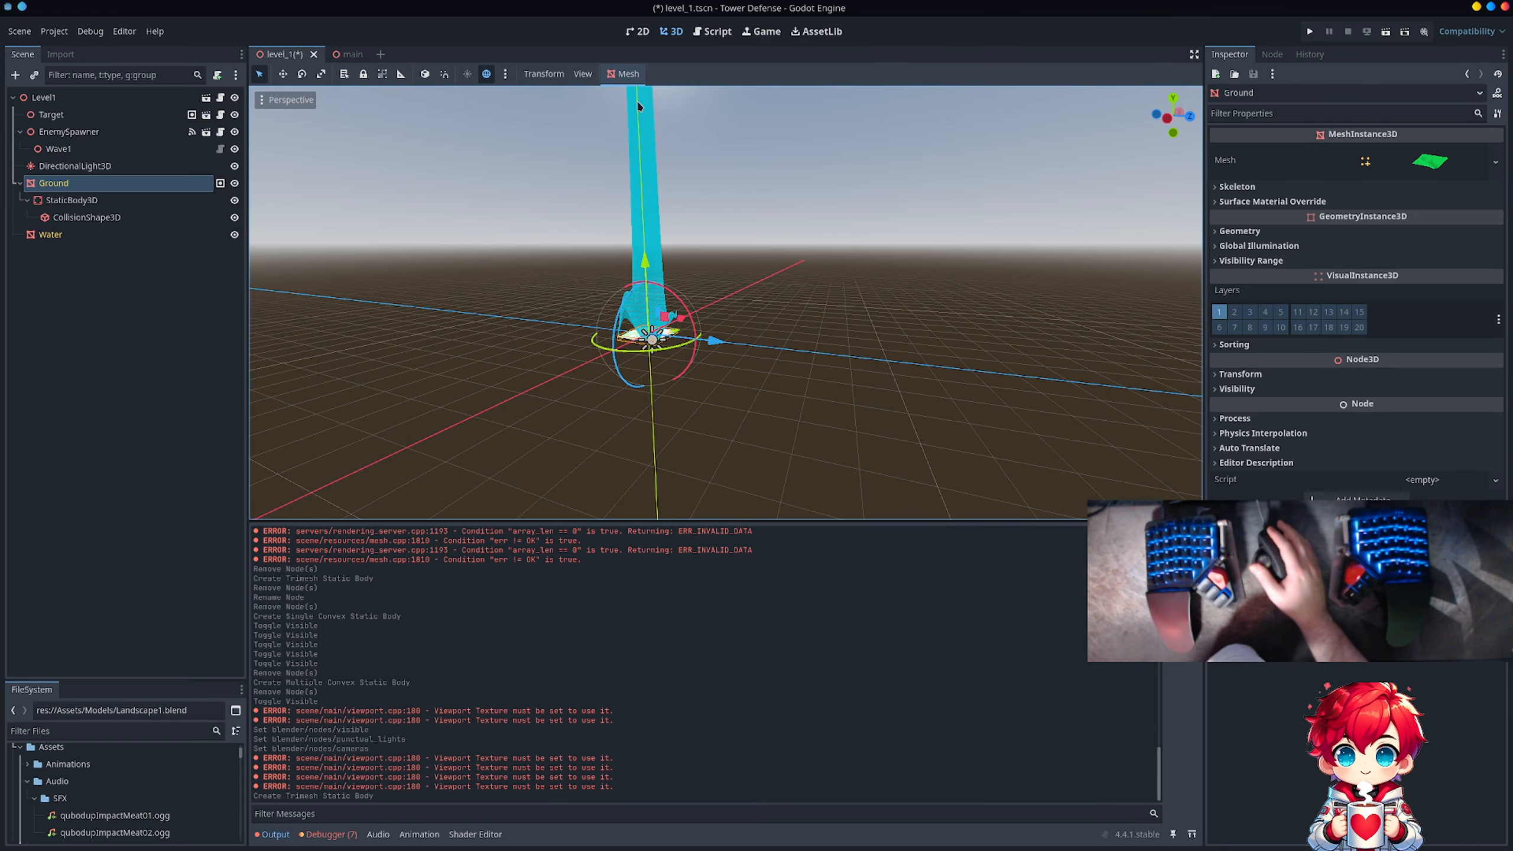
Step: Review the Transform and Visibility properties of Ground's CollisionShape3D
click(635, 77)
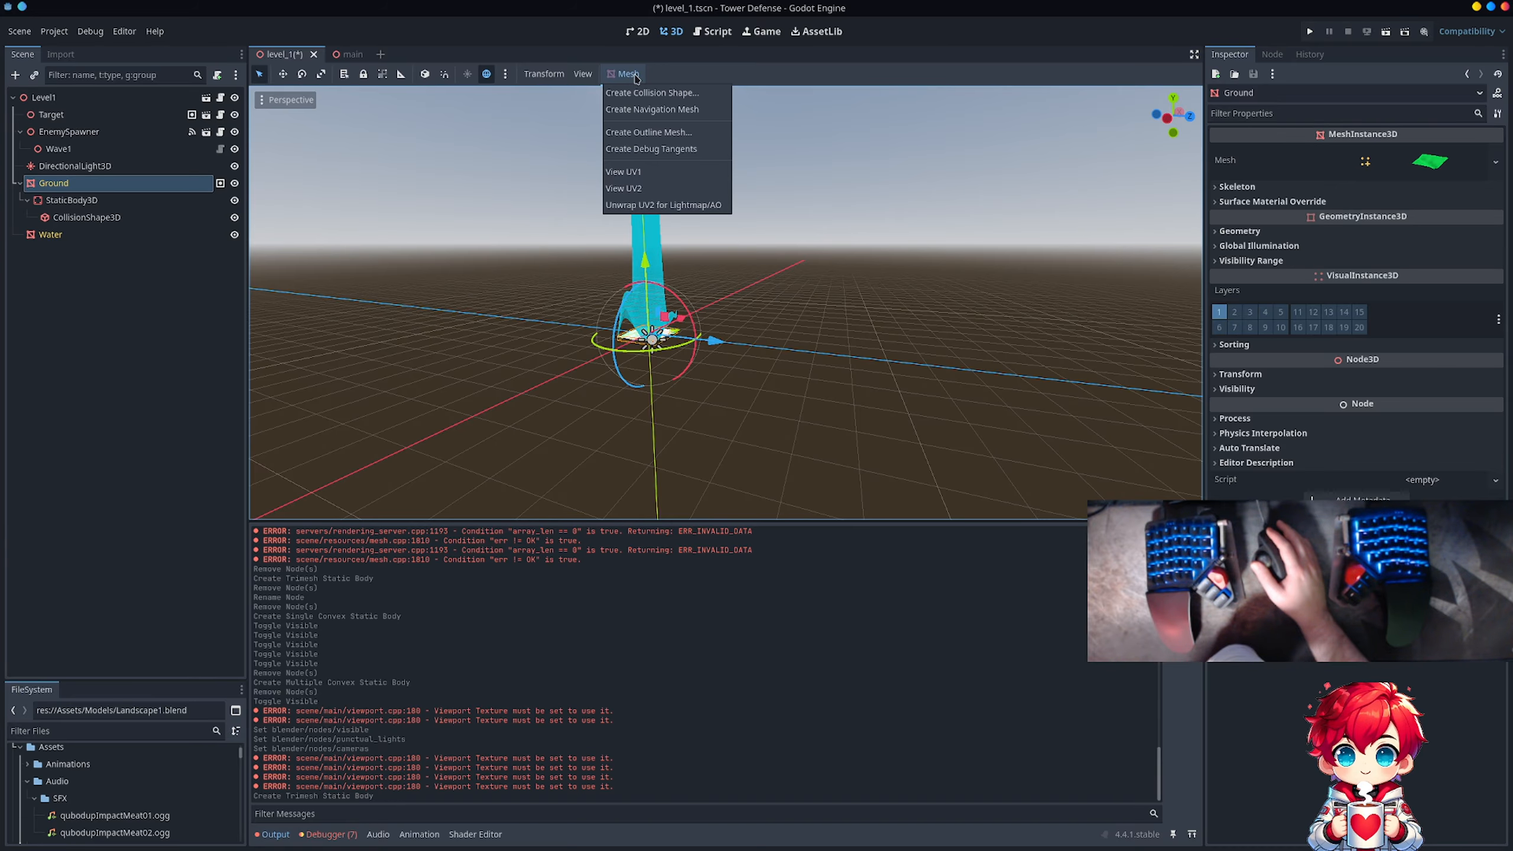
click(635, 76)
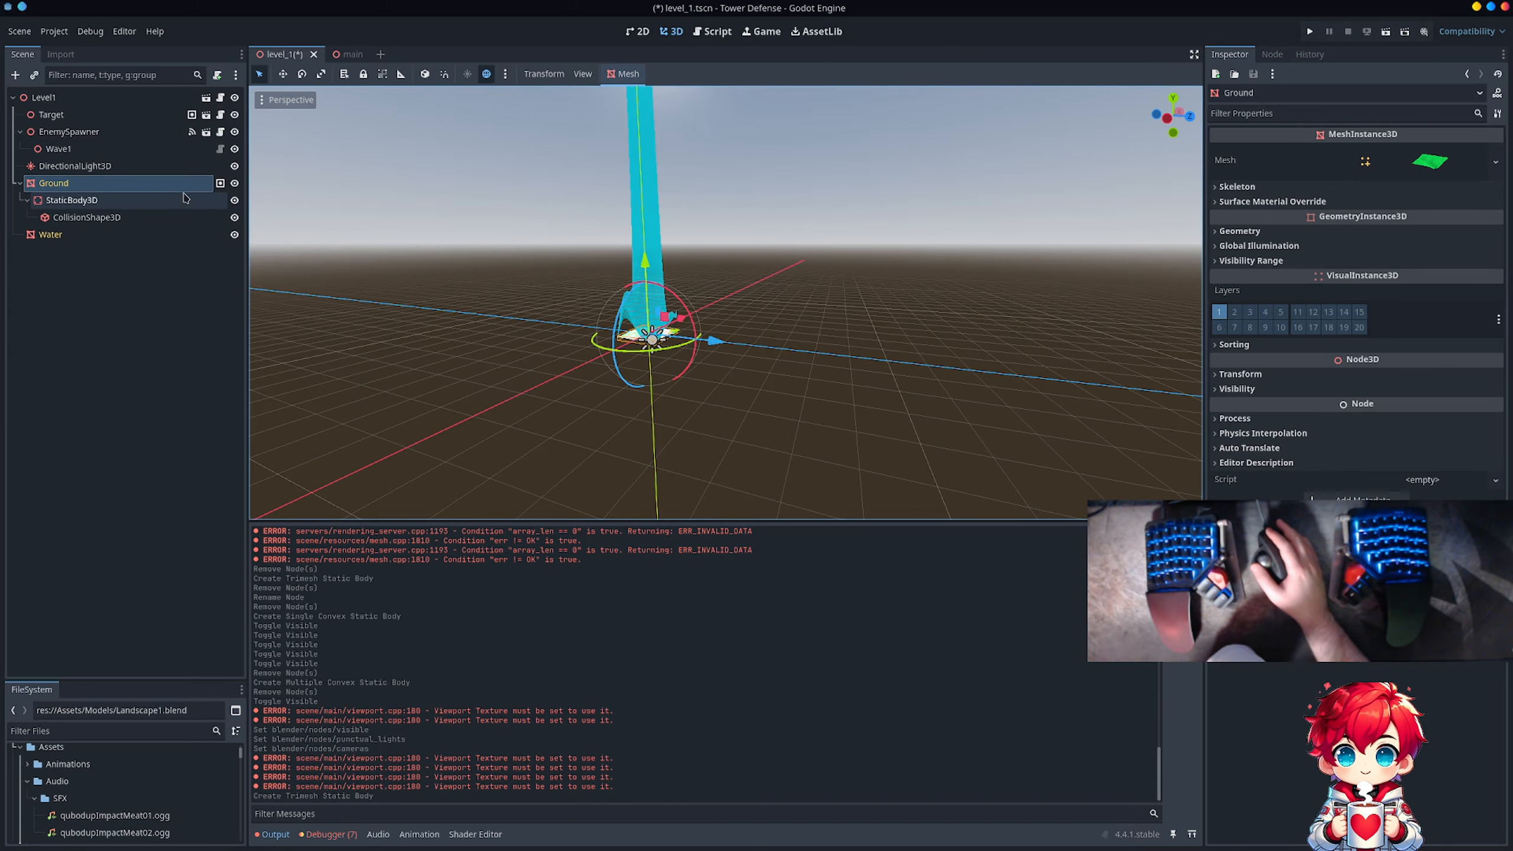
click(167, 218)
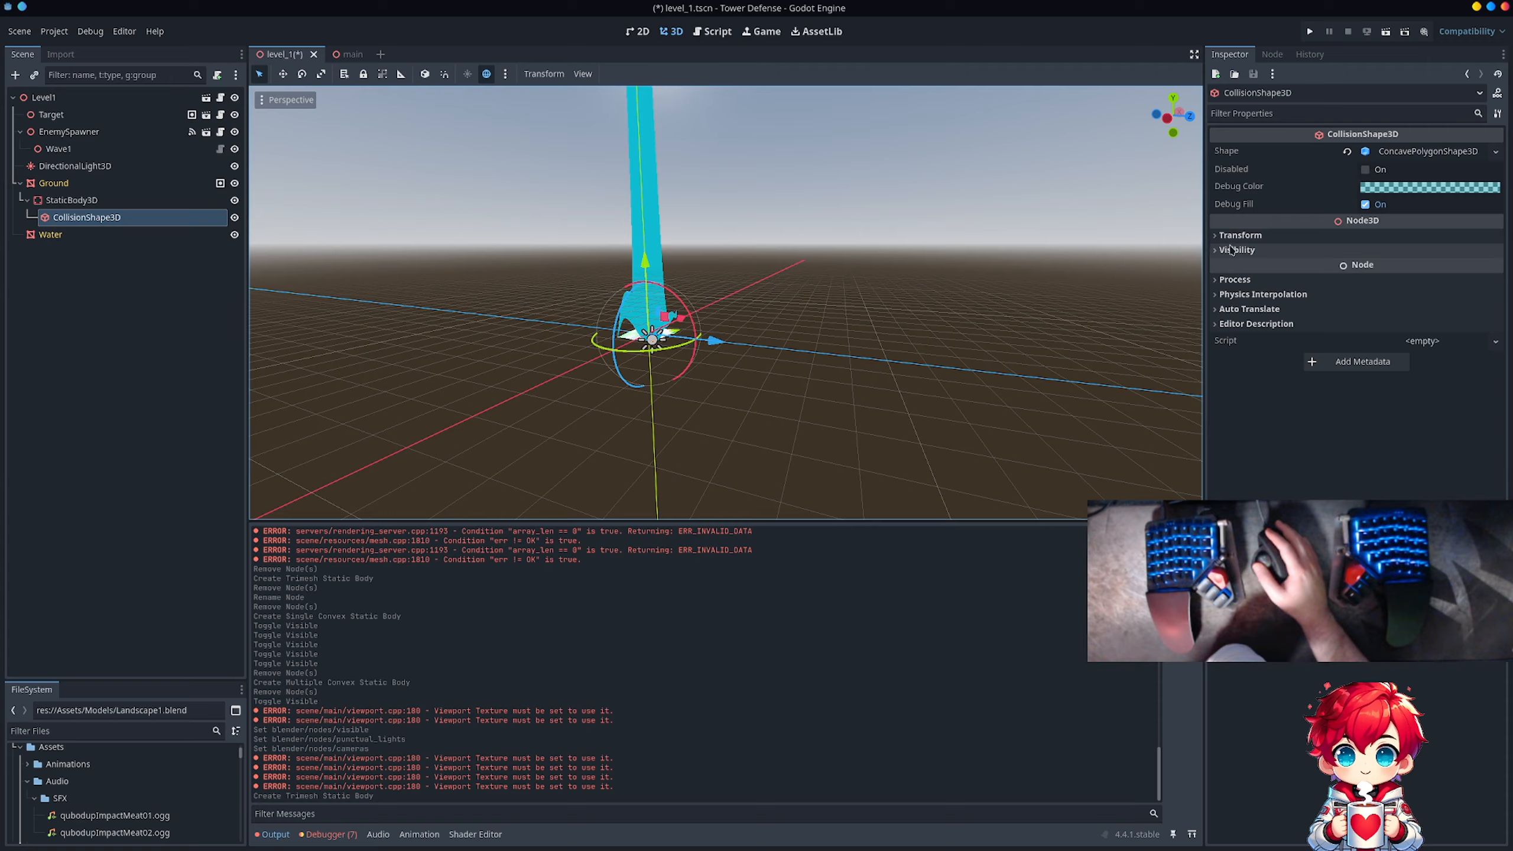
click(1252, 236)
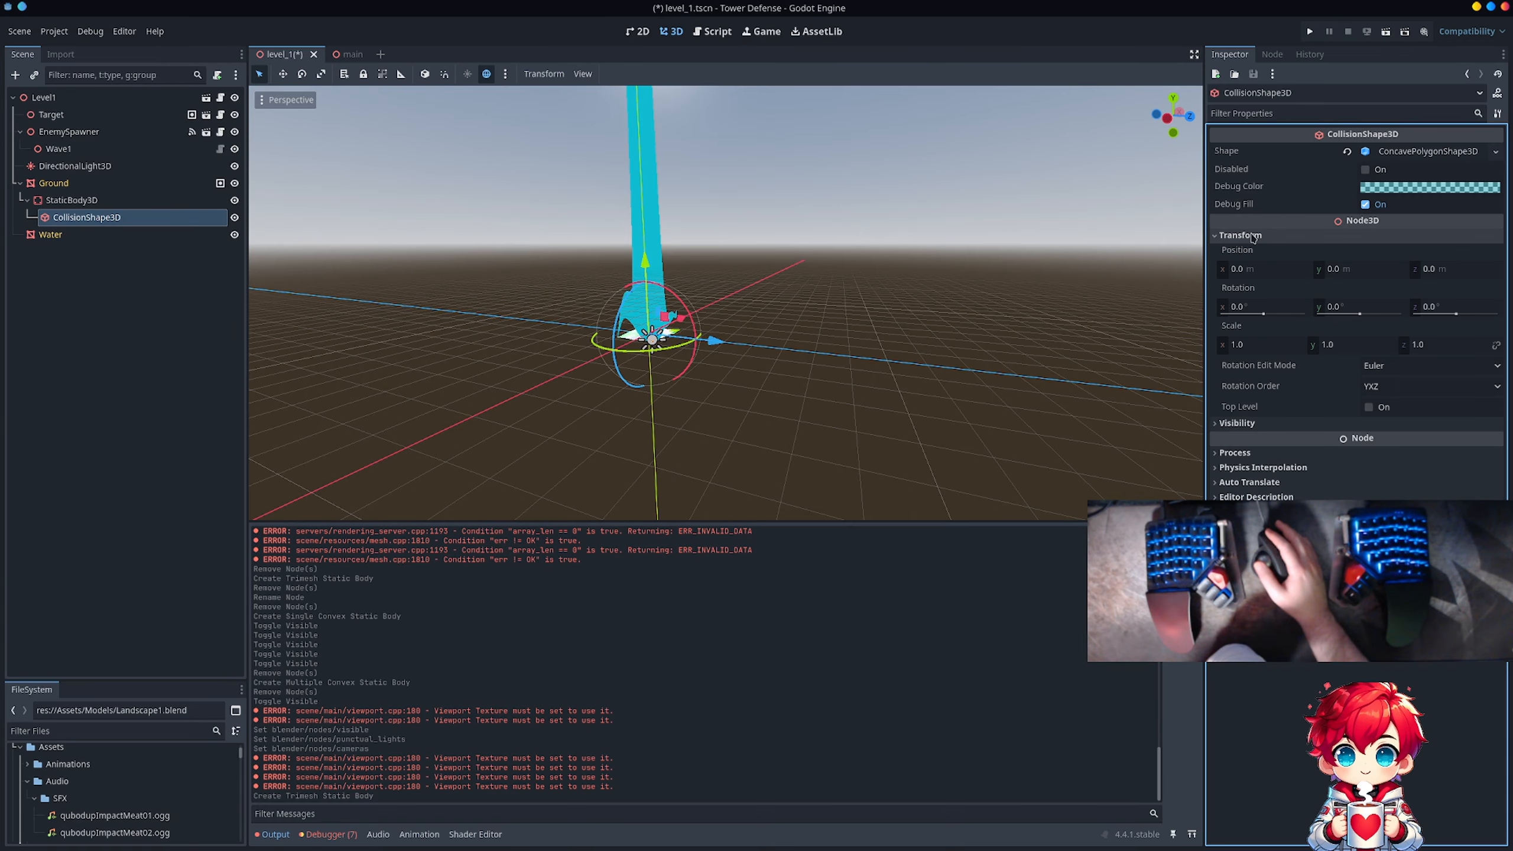
click(1253, 236)
click(1240, 250)
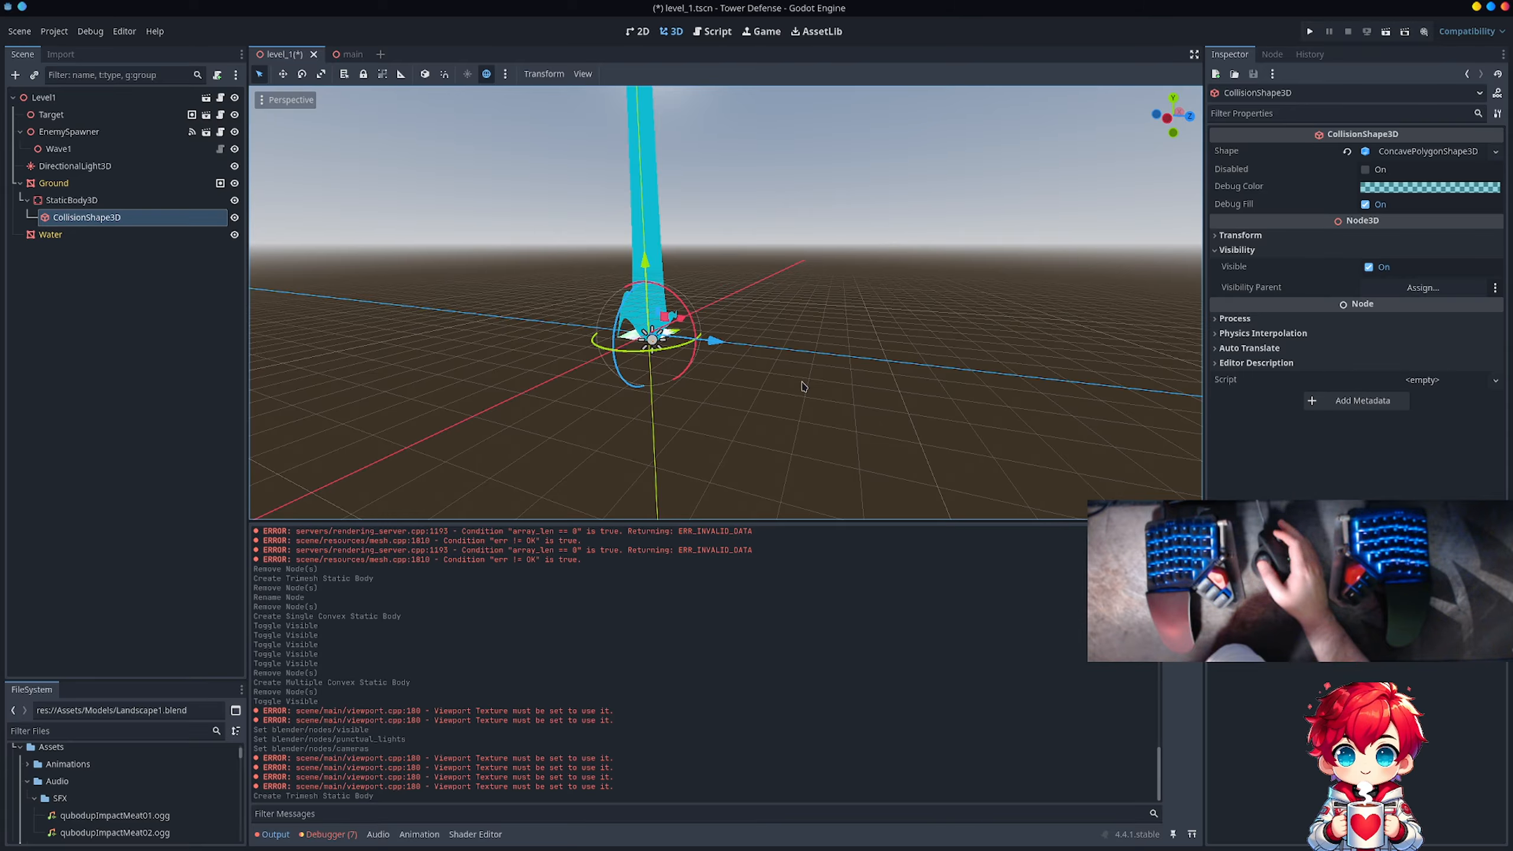
Step: Delete the StaticBody3D under Ground together with its collision shape
click(141, 201)
key(Delete)
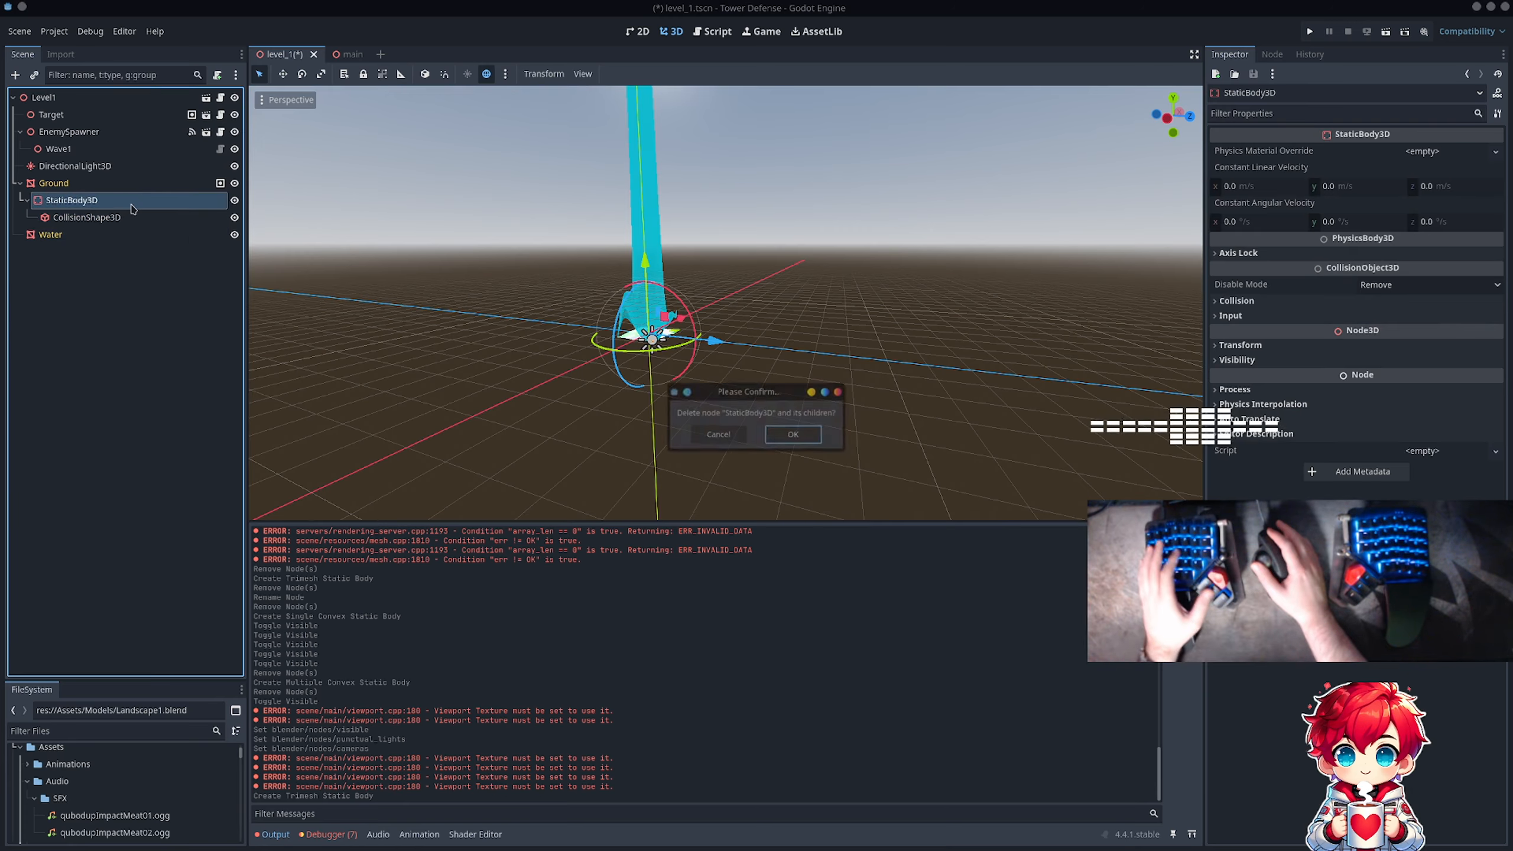
key(Return)
Step: Hide the Ground node and examine the Water mesh from above at several distances
click(141, 185)
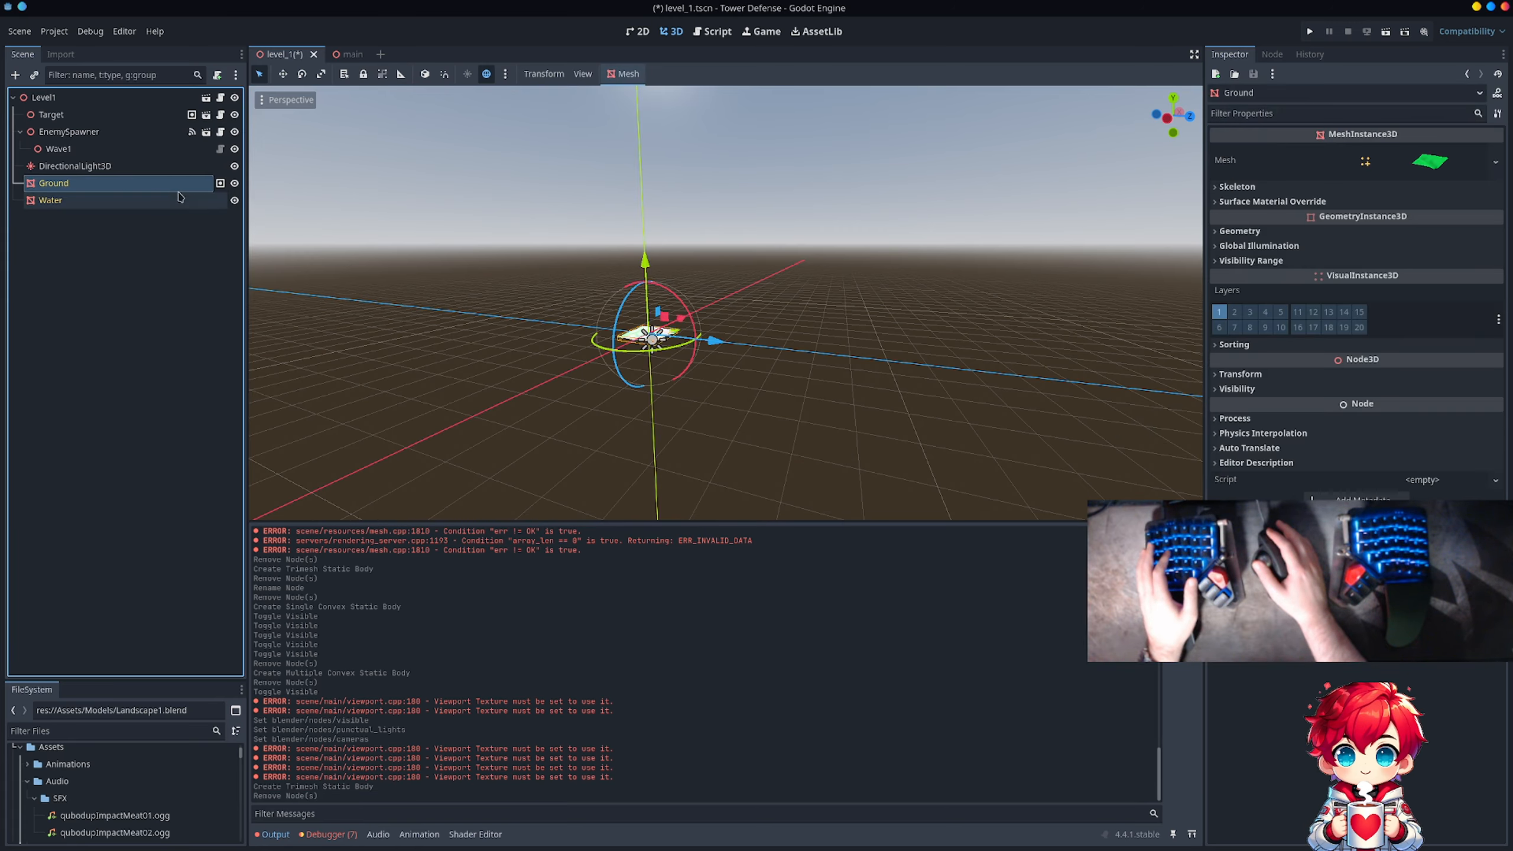
click(235, 183)
scroll(679, 284, up, 2)
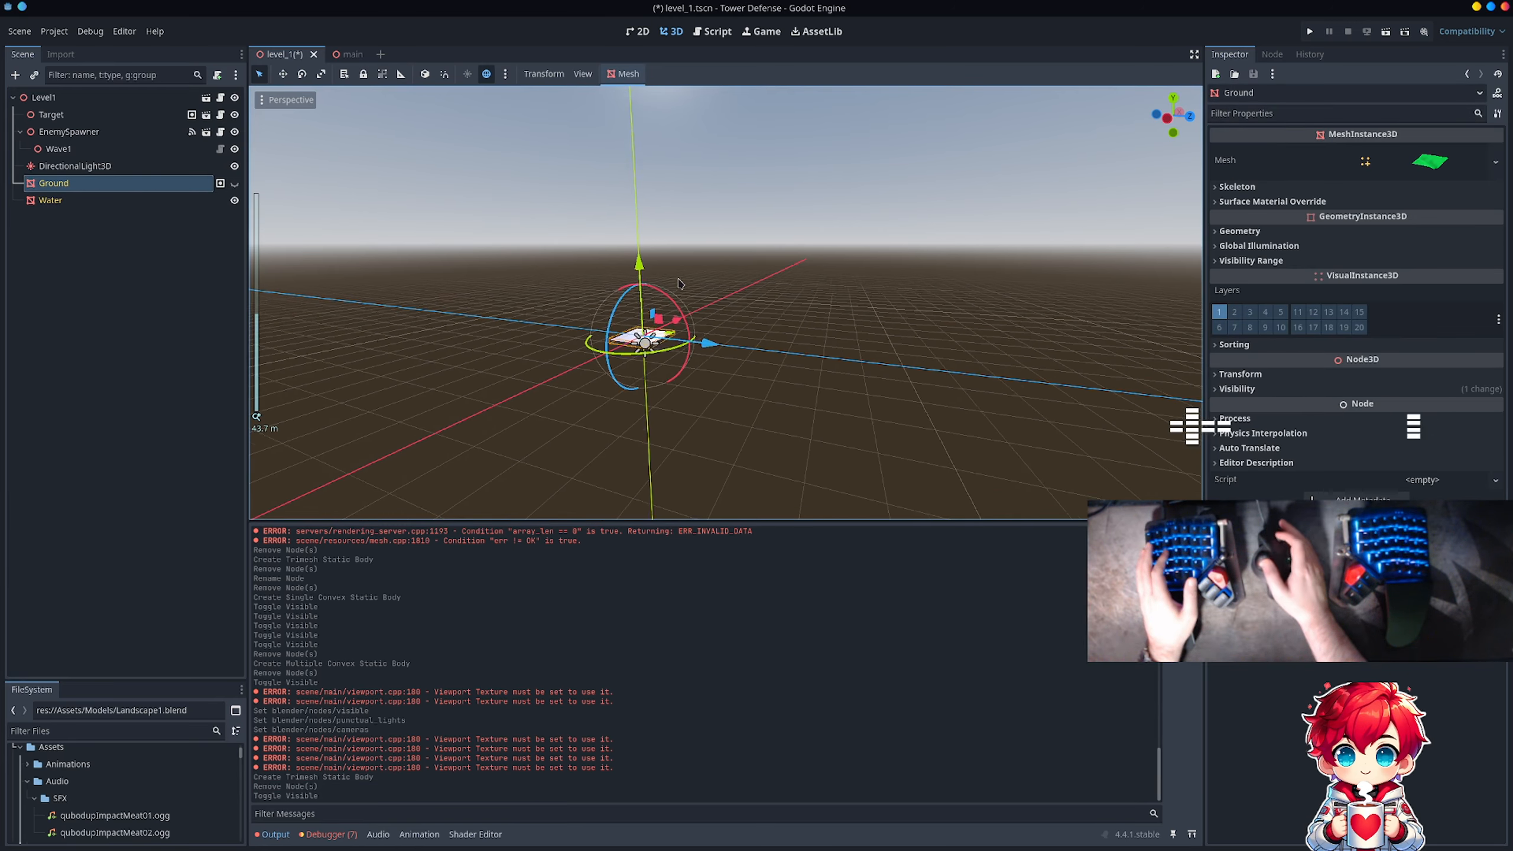
right_drag(679, 280, 638, 152)
right_drag(485, 158, 586, 235)
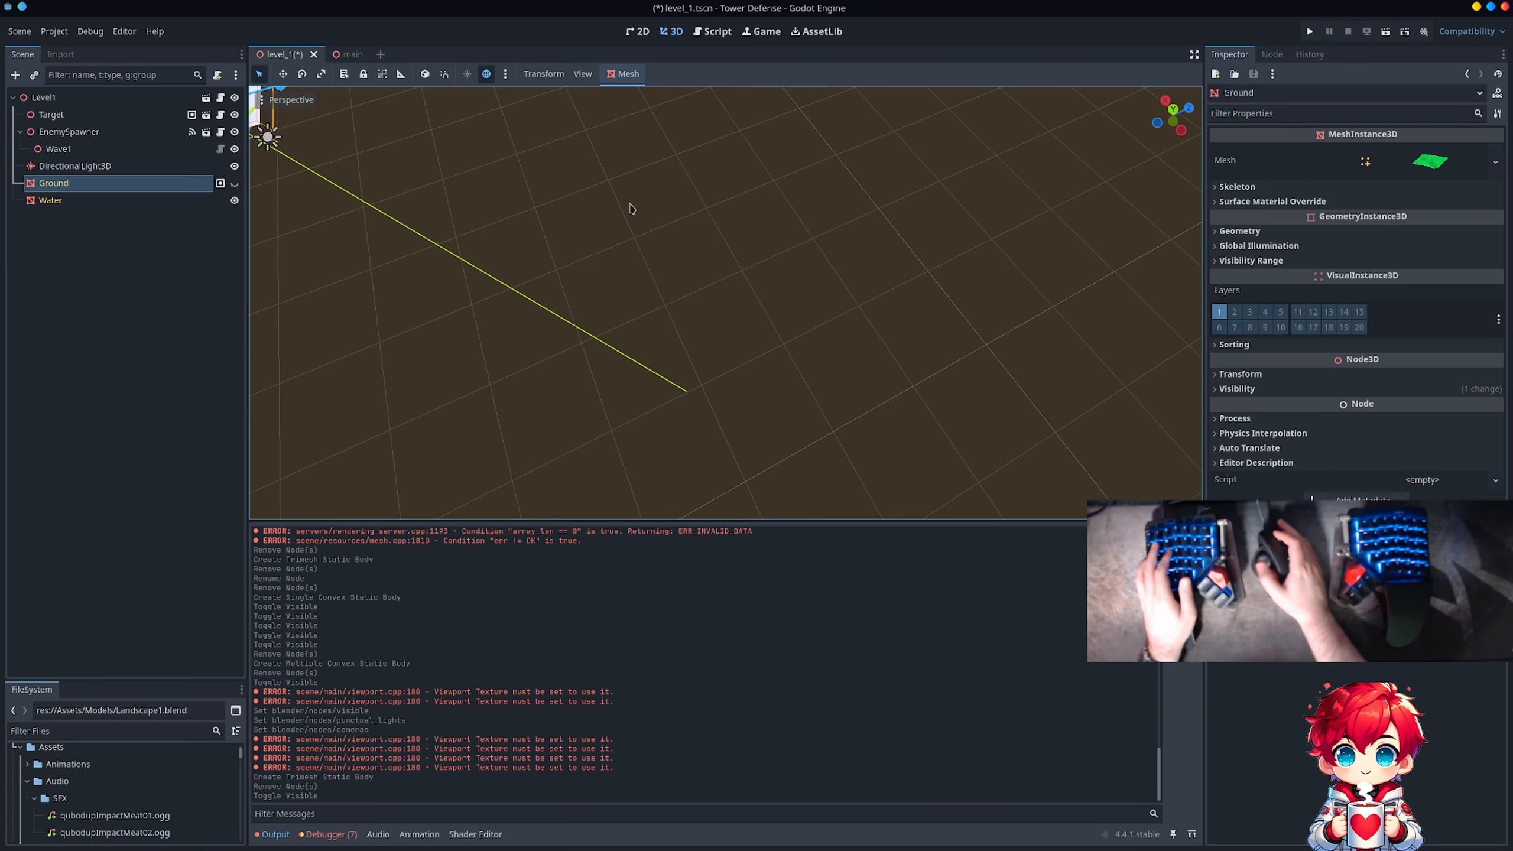
scroll(837, 194, down, 8)
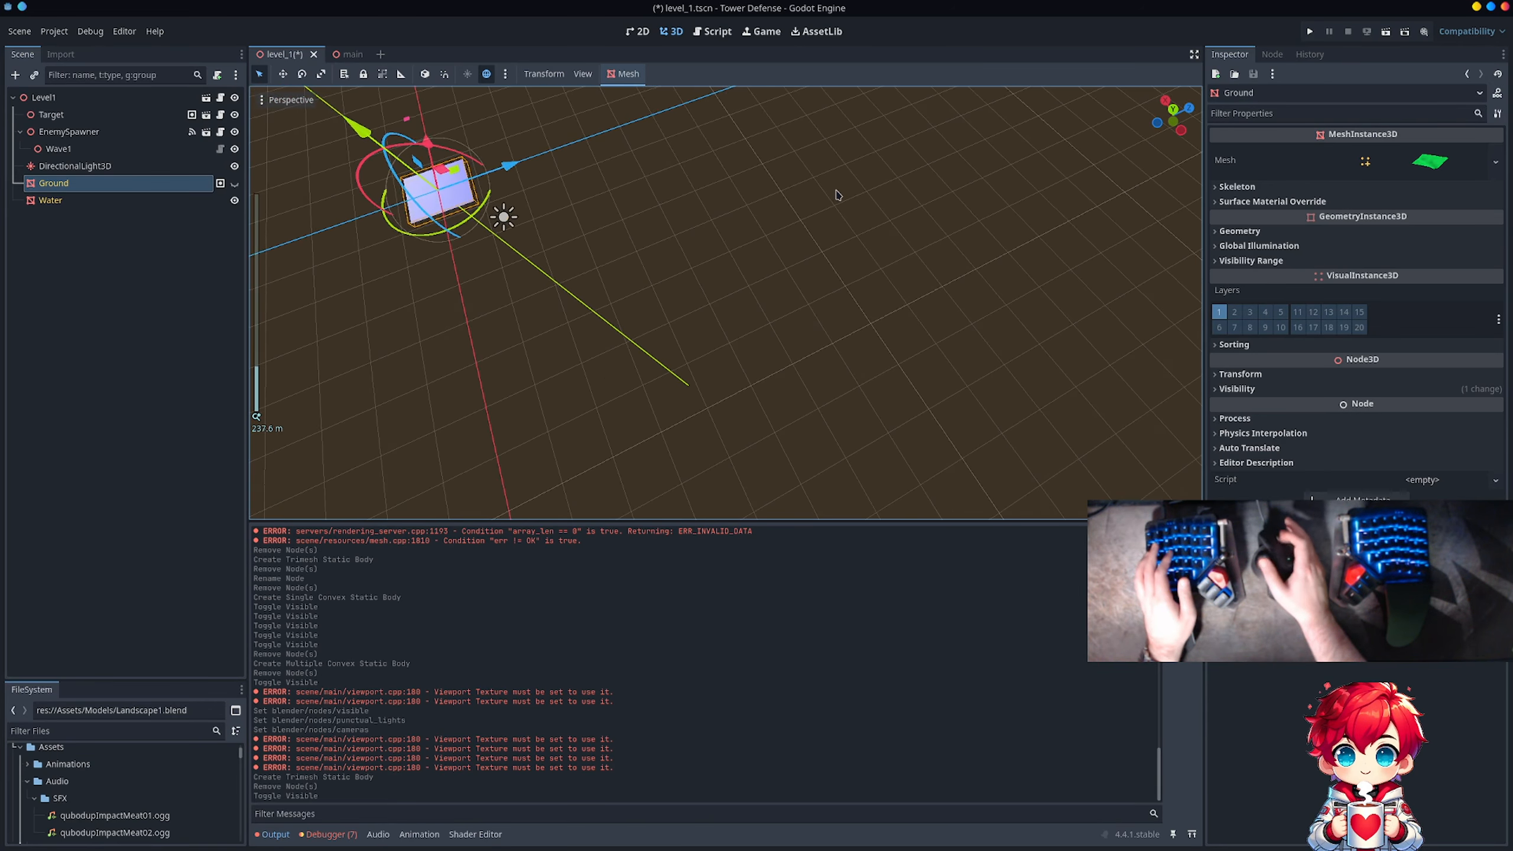
scroll(837, 194, down, 2)
shift+middle_drag(758, 323, 901, 328)
shift+middle_drag(655, 295, 679, 296)
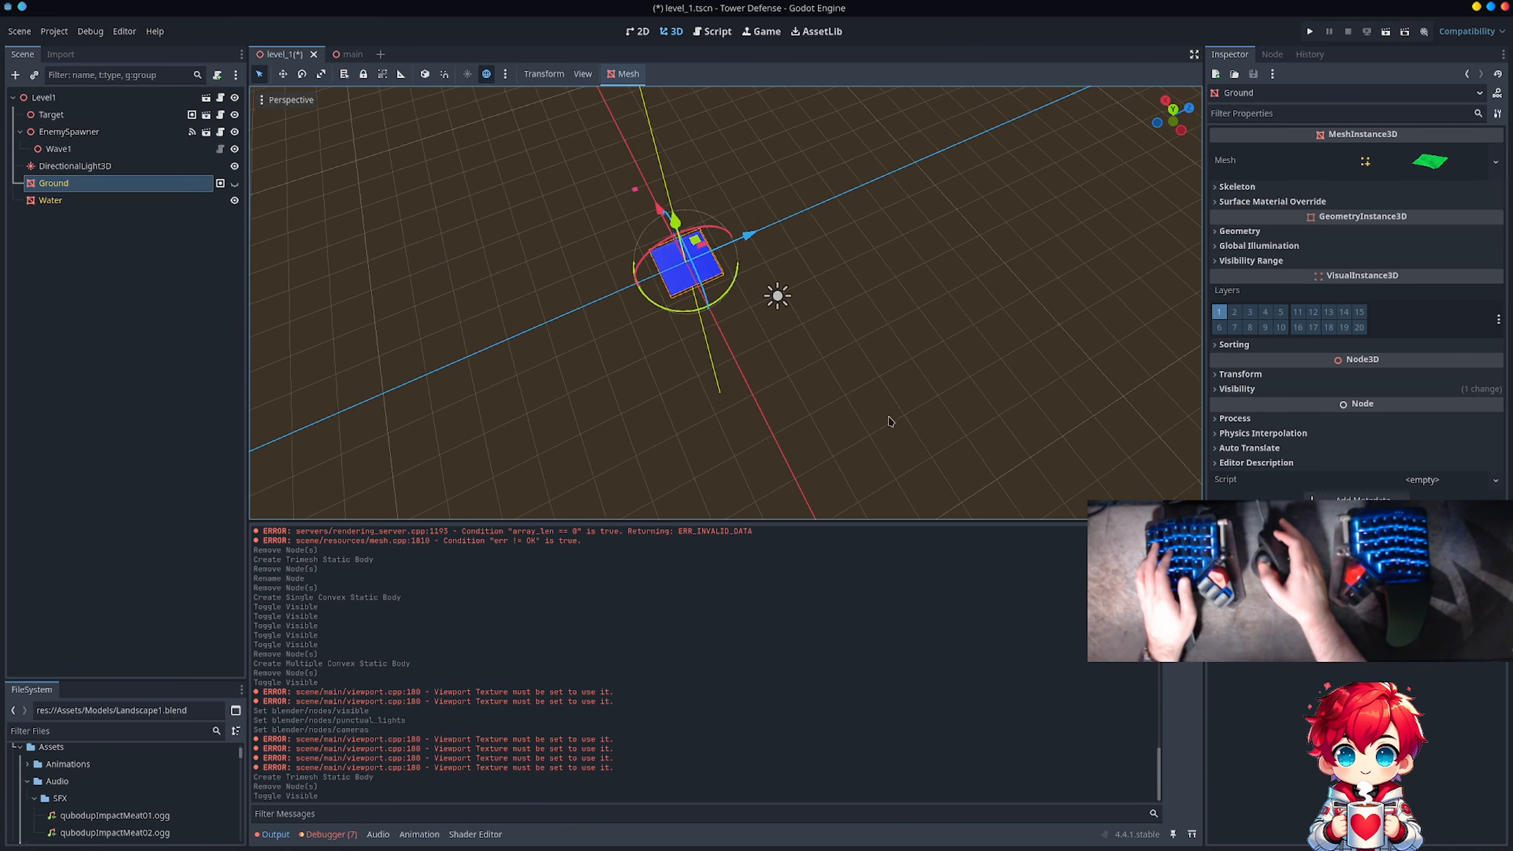
scroll(738, 307, up, 5)
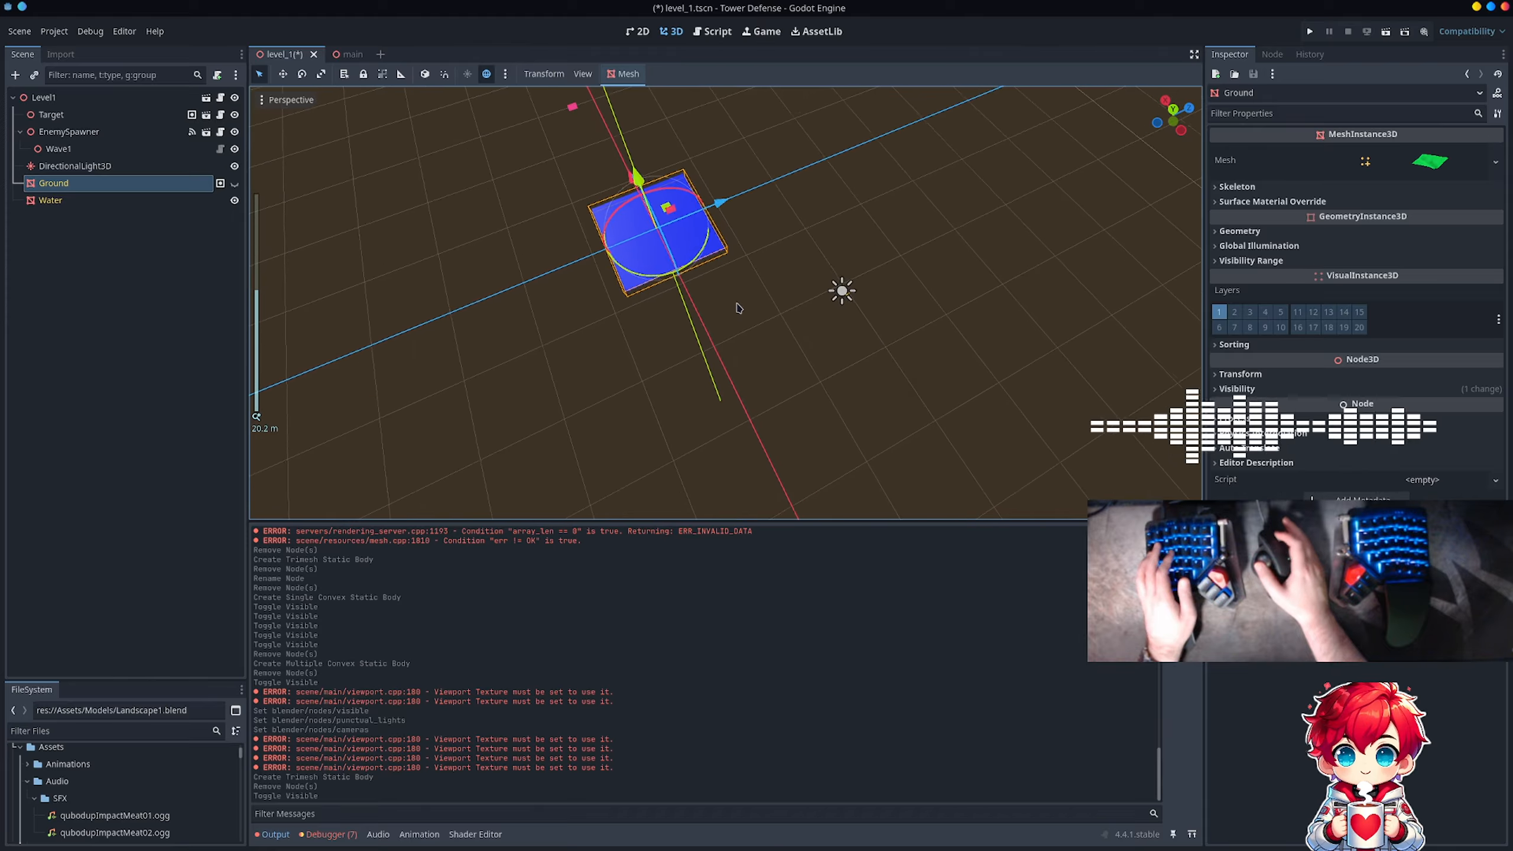
scroll(737, 308, down, 15)
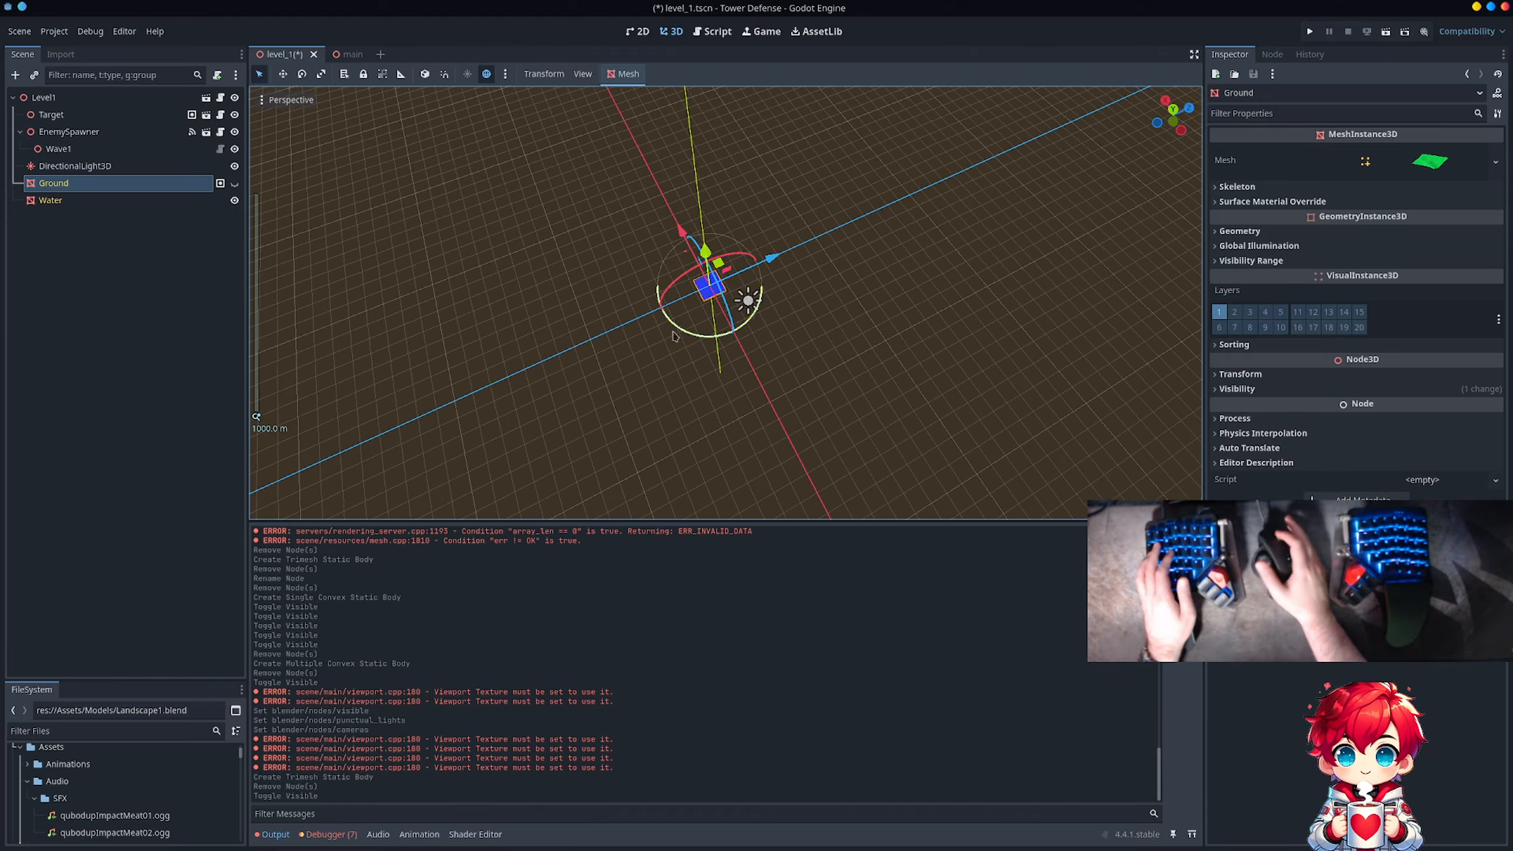
scroll(631, 325, up, 14)
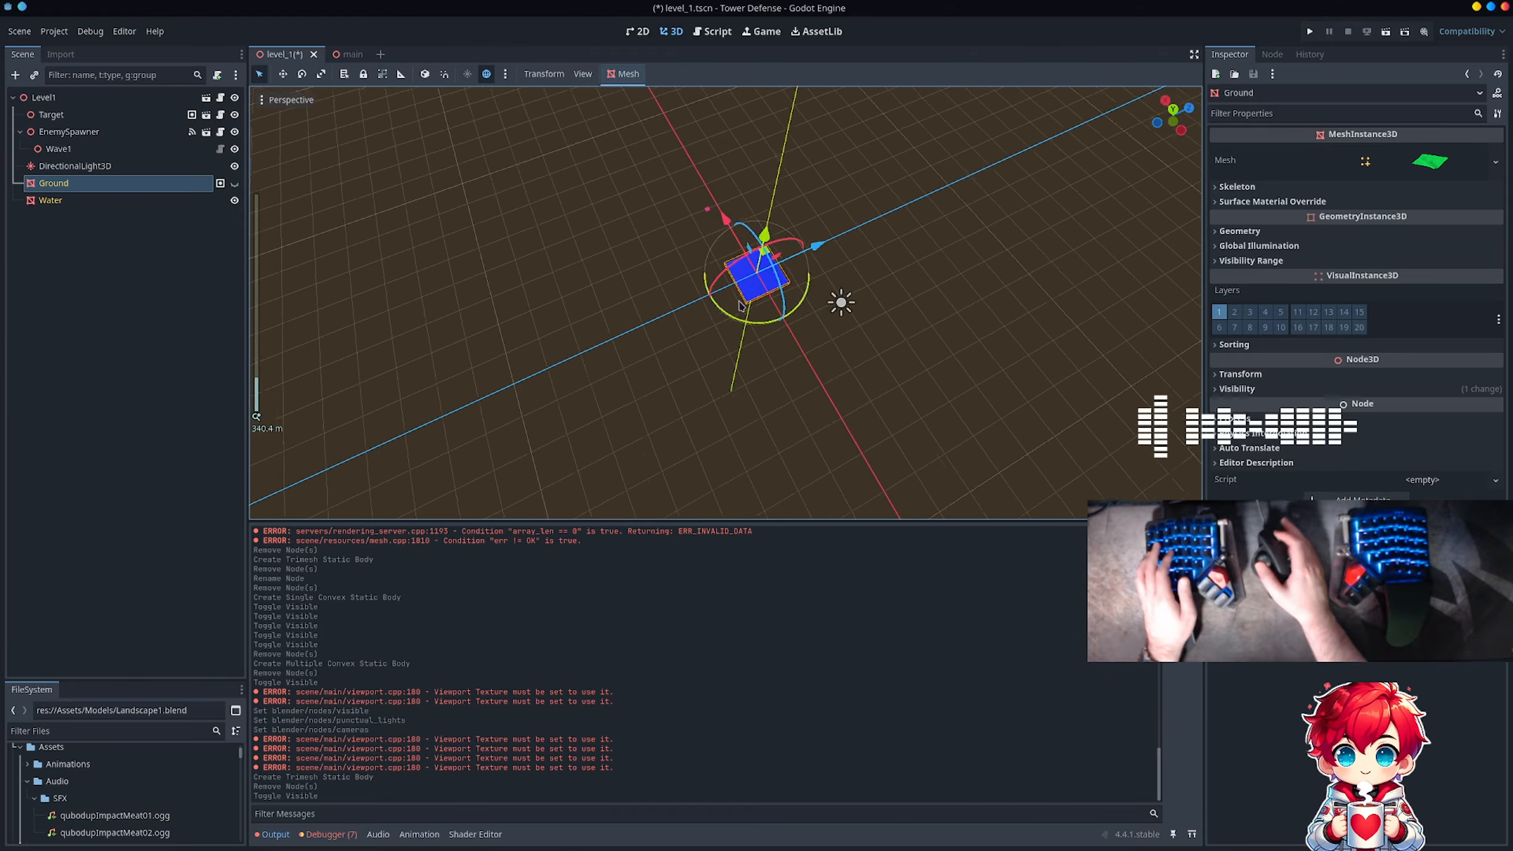
shift+middle_drag(874, 261, 817, 281)
scroll(856, 298, up, 1)
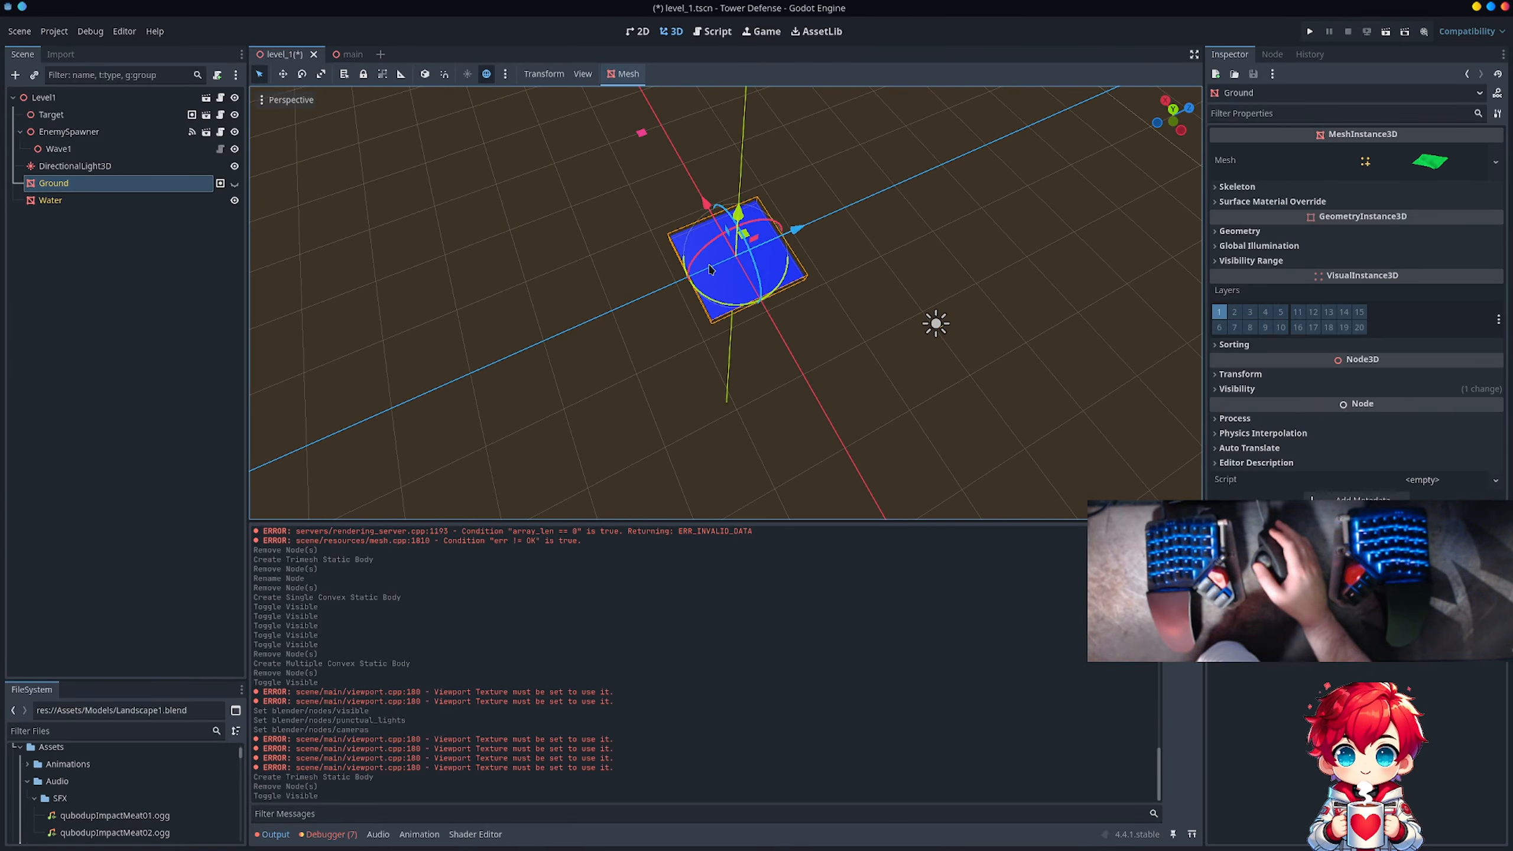
Step: Create a Trimesh collision shape for Water as a static body child
click(162, 201)
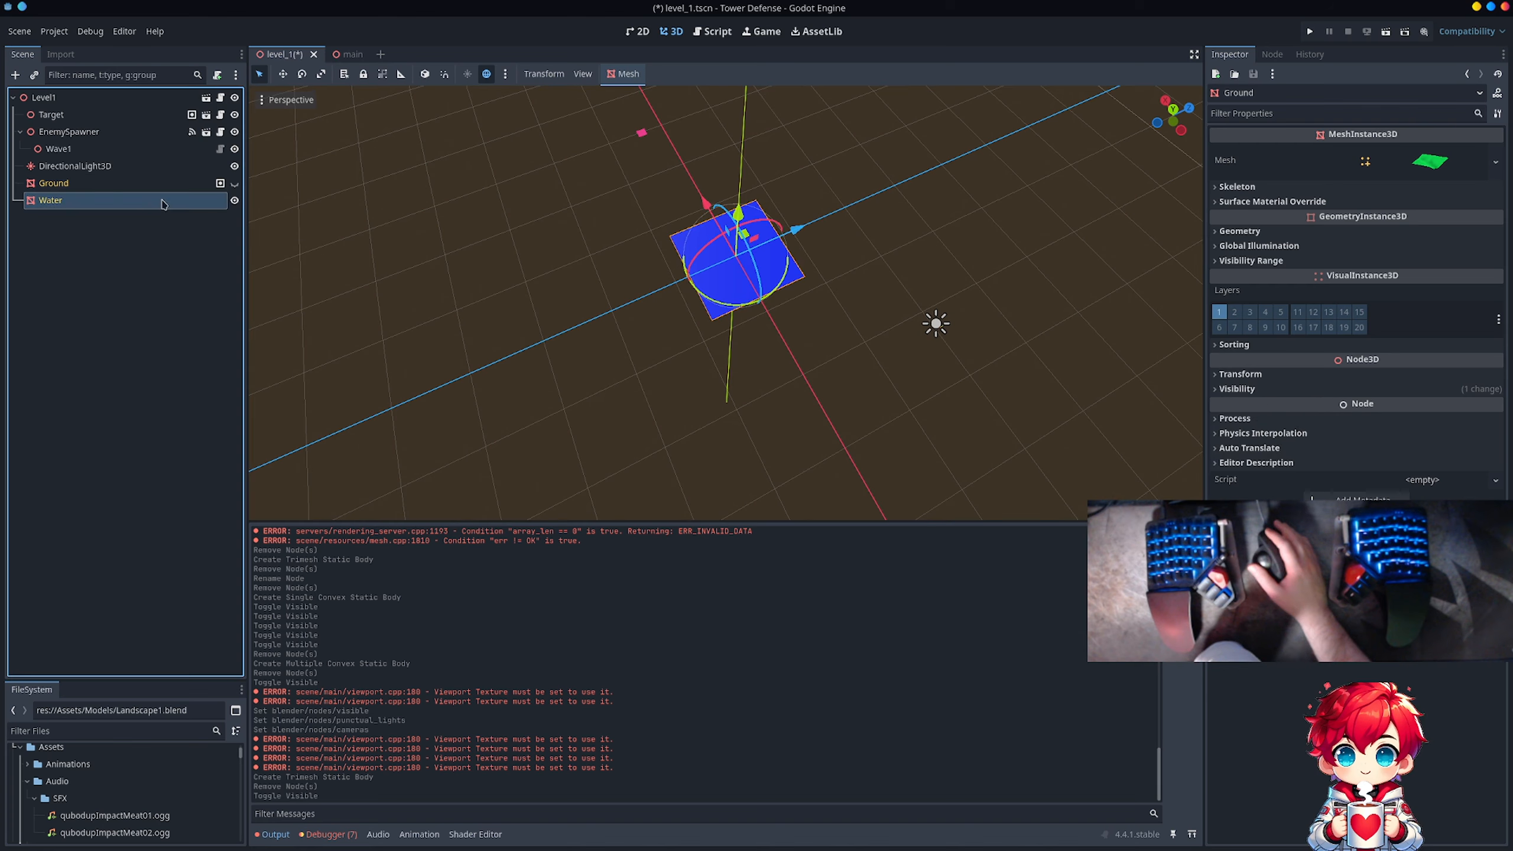
right_click(161, 205)
mouse_move(201, 213)
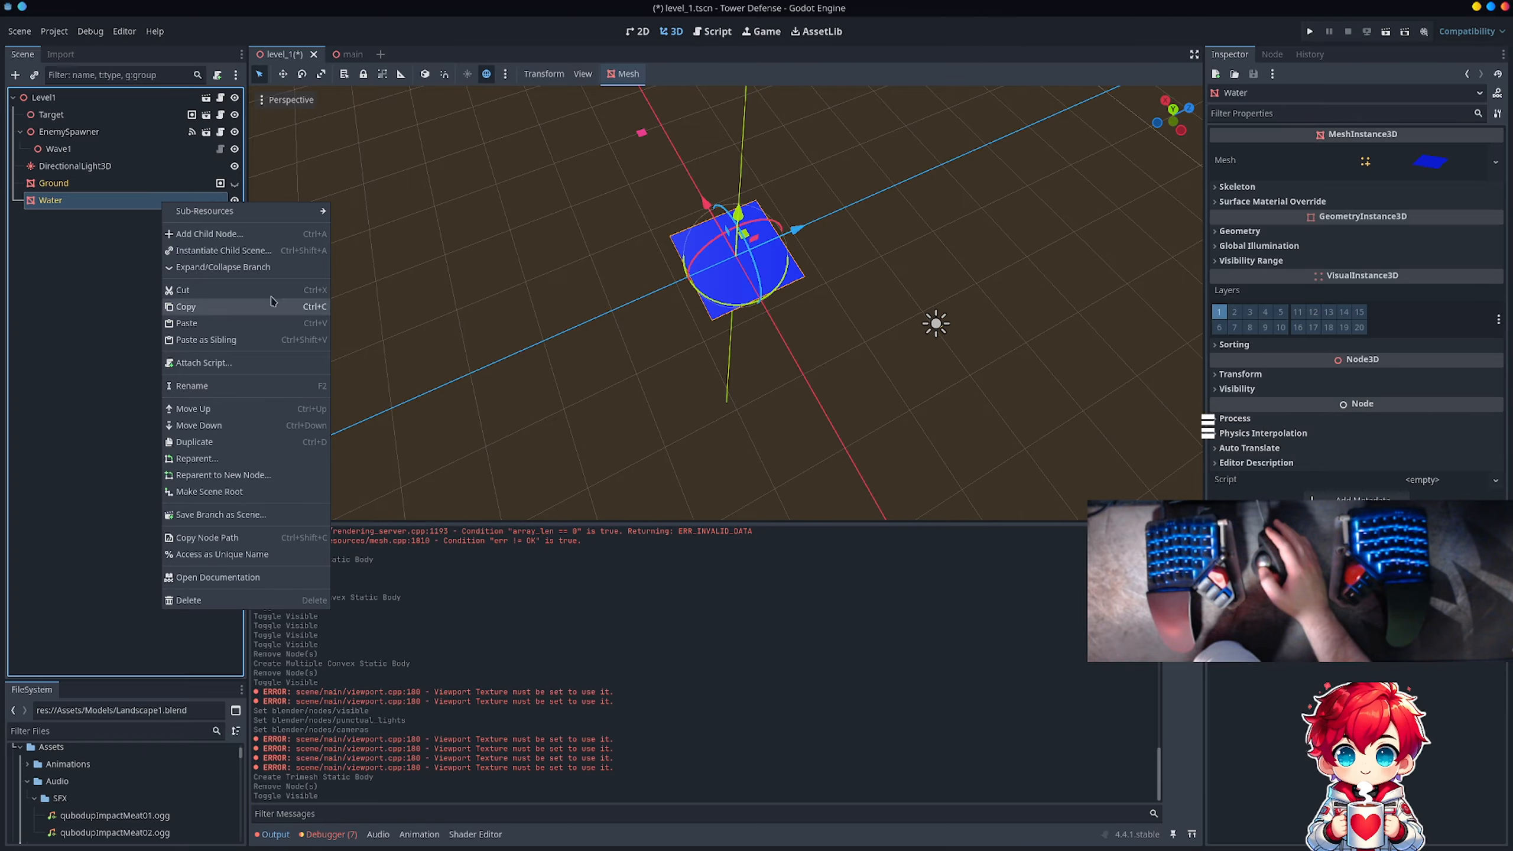
click(626, 74)
click(626, 74)
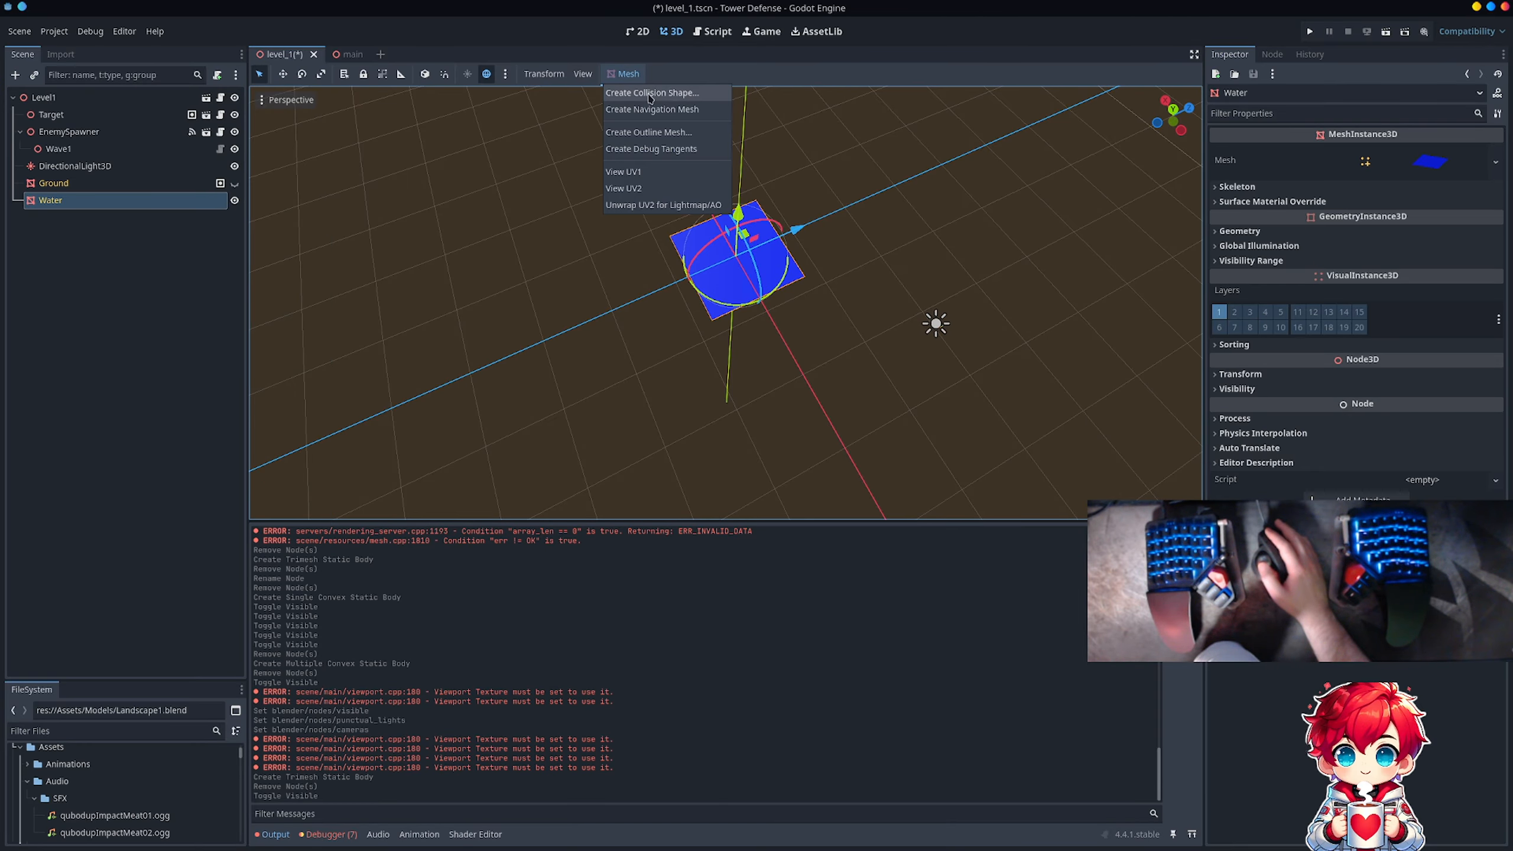
click(649, 92)
click(781, 468)
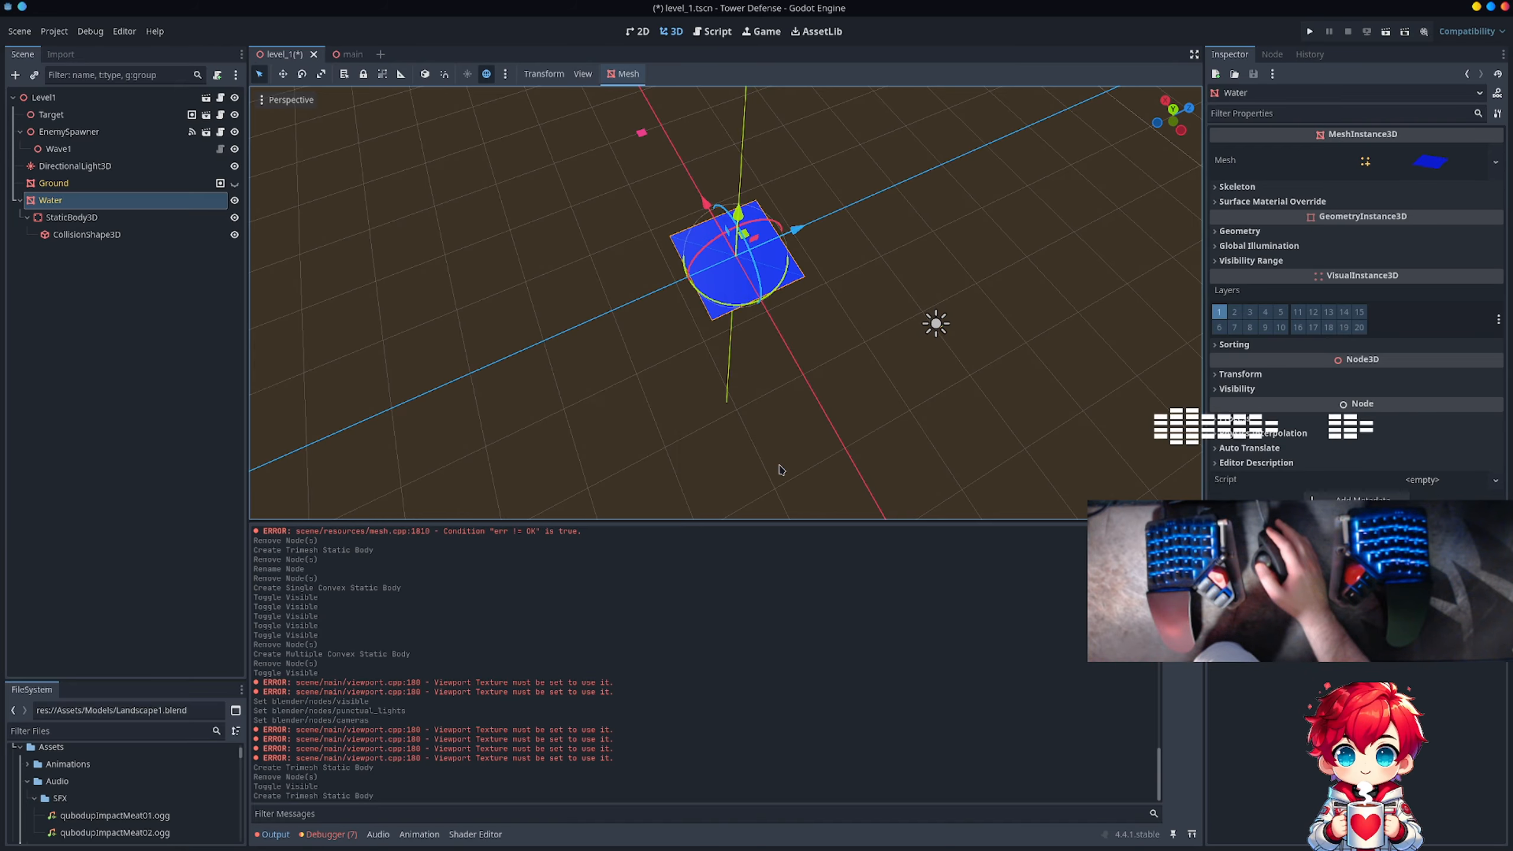
Step: Delete the StaticBody3D under Water together with its collision shape, and make the Ground node visible again
middle_drag(844, 366, 723, 431)
scroll(768, 375, down, 8)
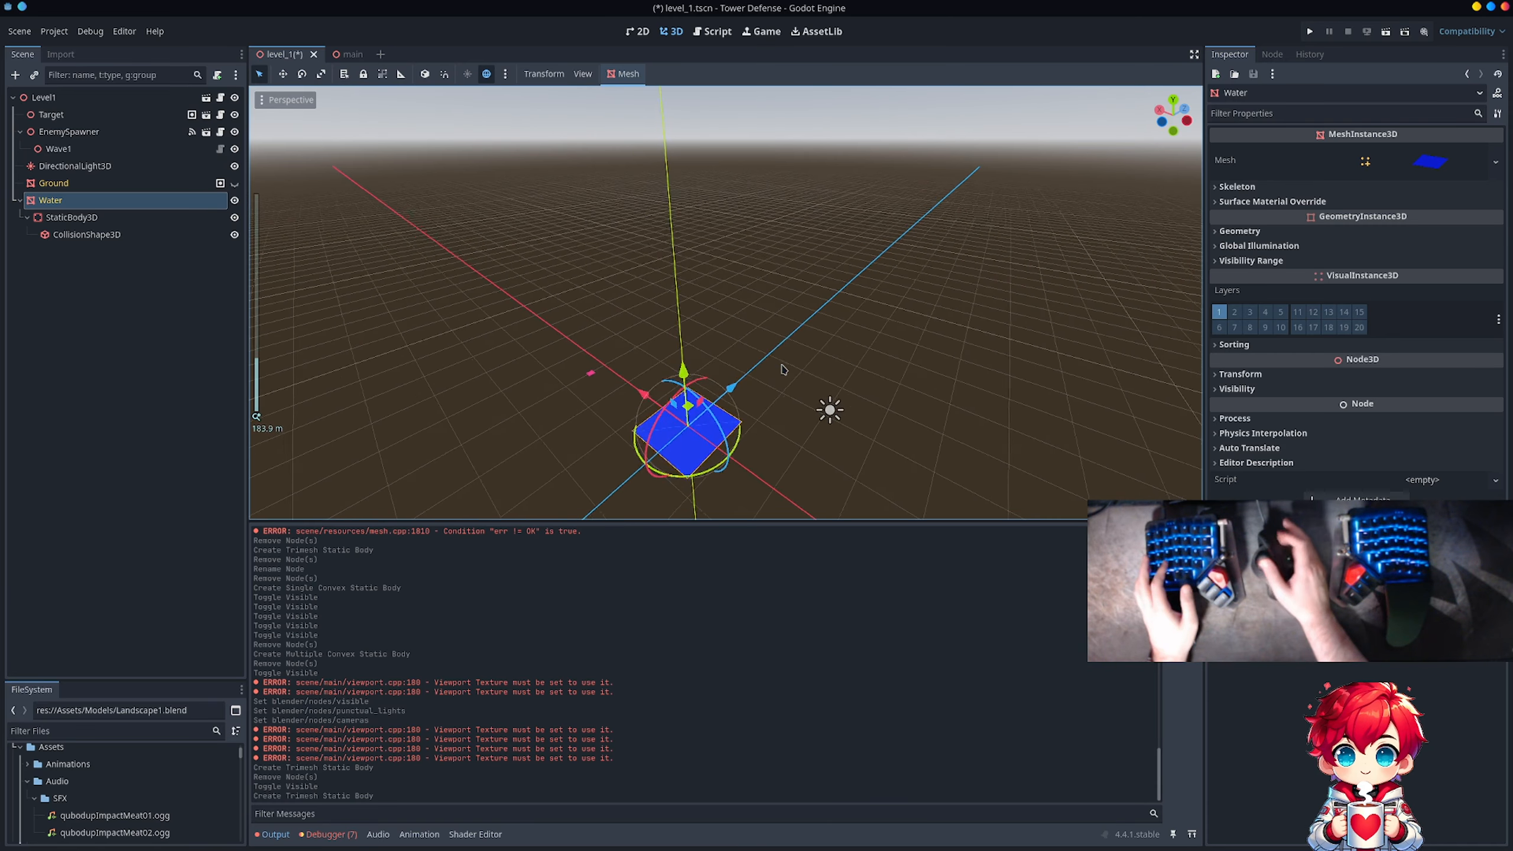
scroll(702, 278, up, 10)
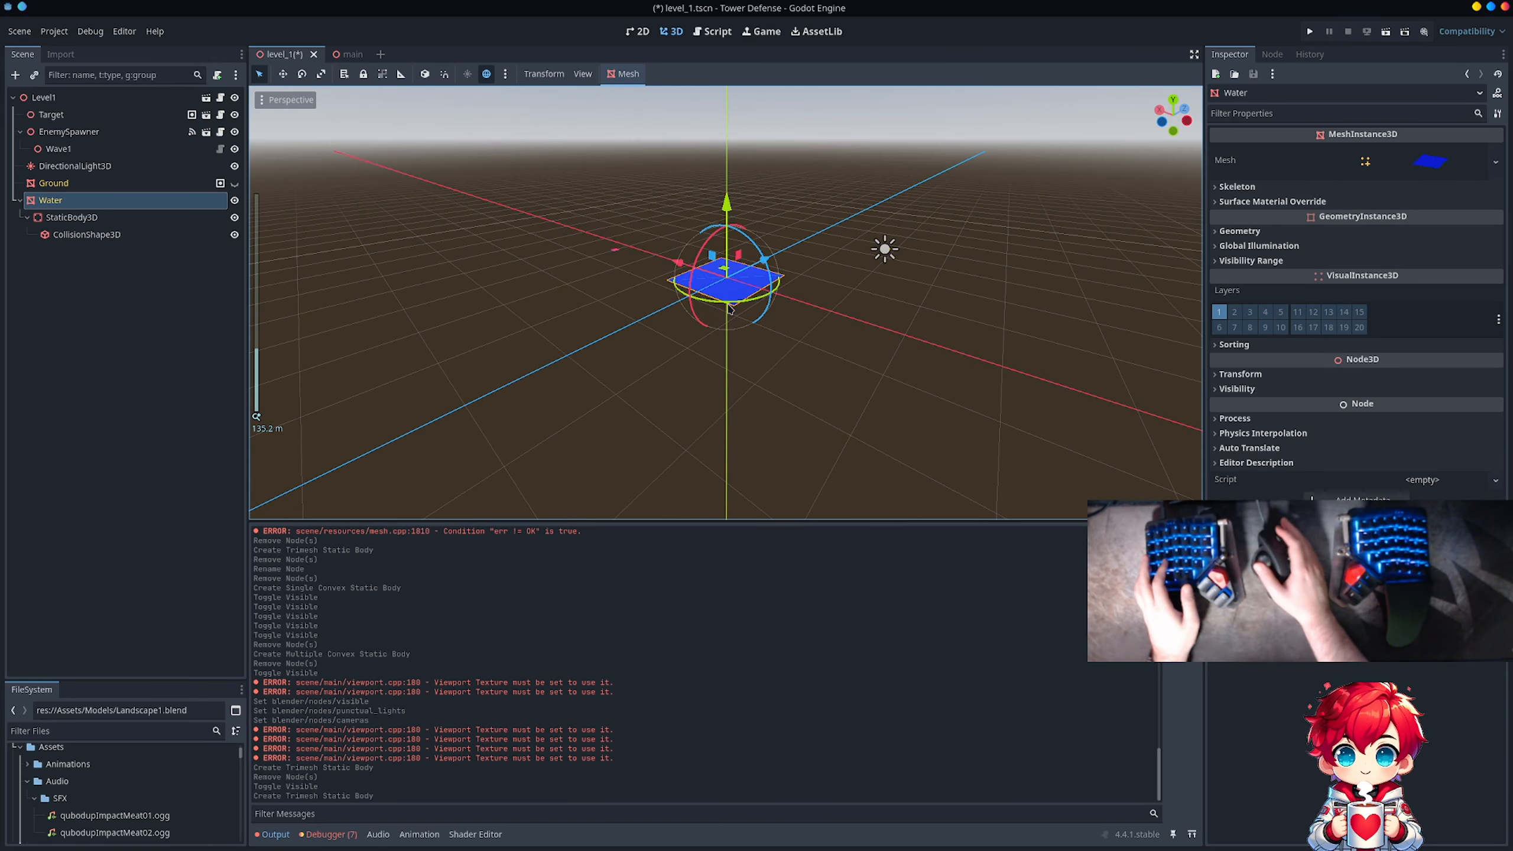
scroll(745, 255, down, 4)
scroll(727, 292, up, 18)
mouse_move(711, 312)
middle_down()
mouse_move(740, 266)
mouse_move(708, 332)
mouse_move(737, 317)
middle_up()
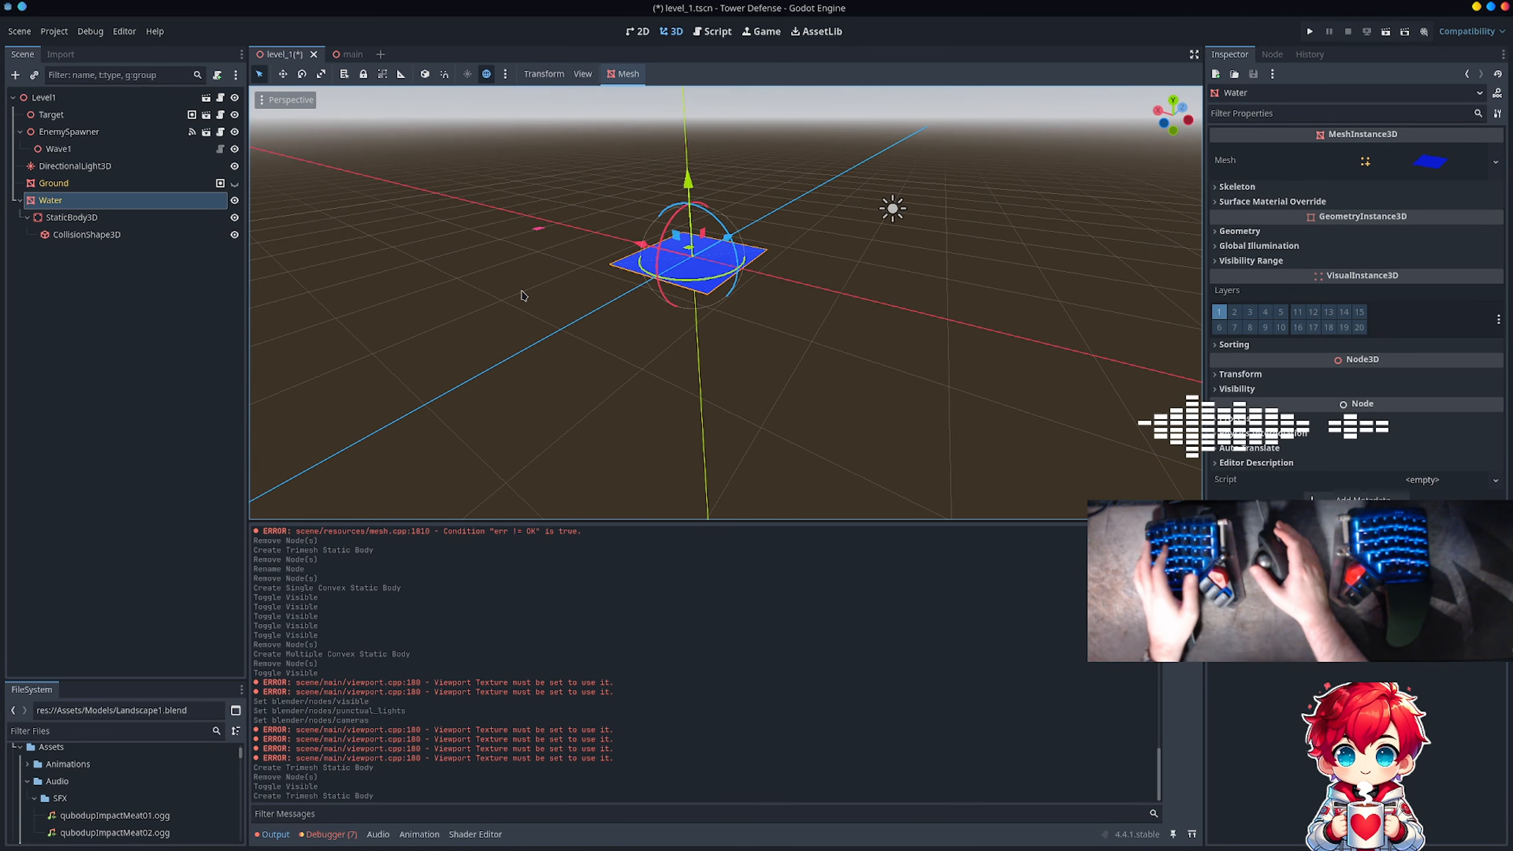
click(173, 221)
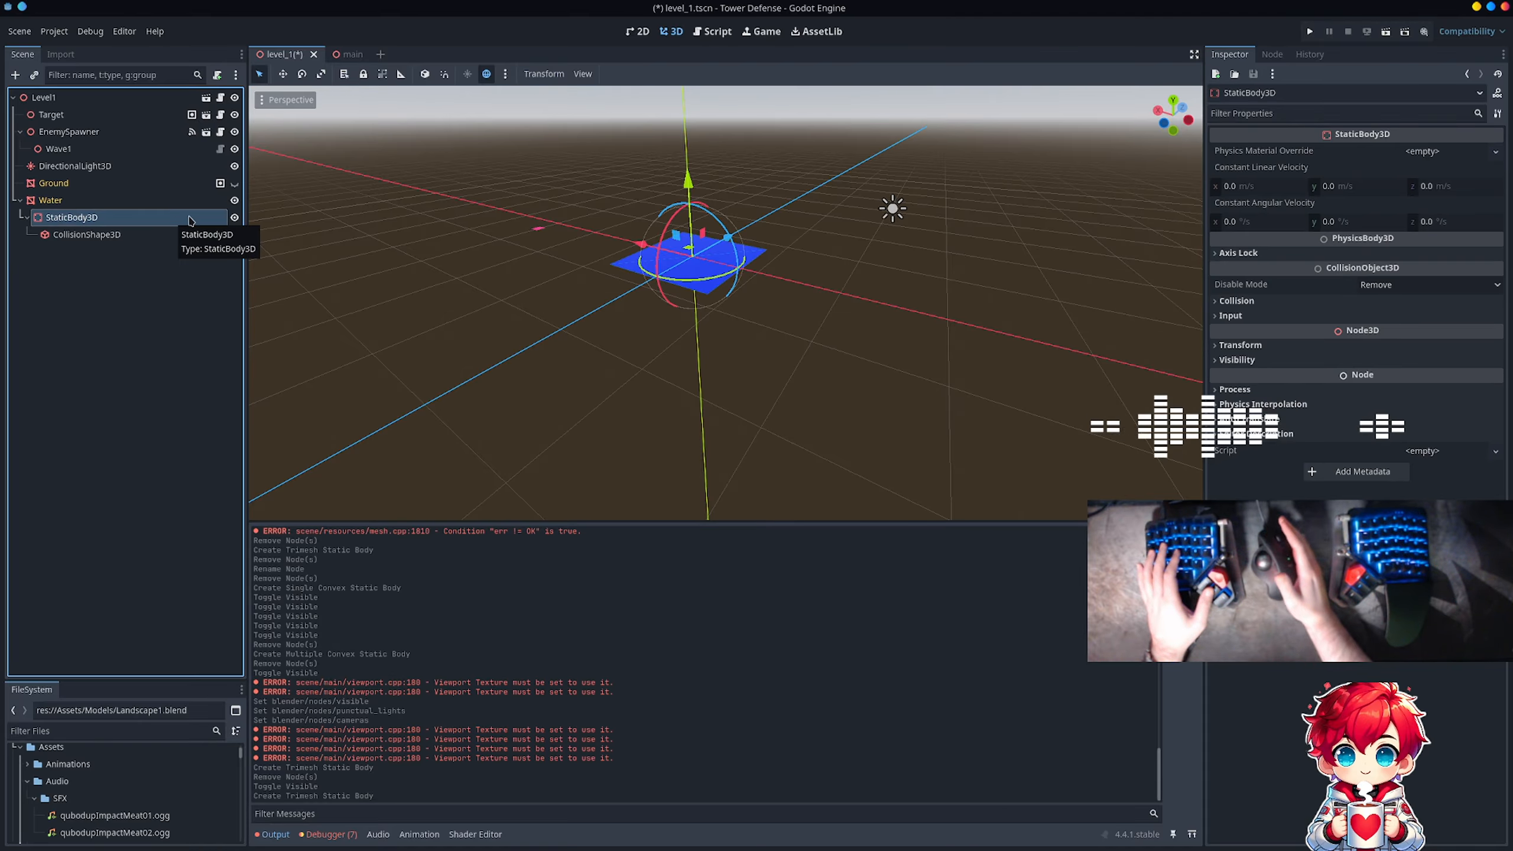
key(Delete)
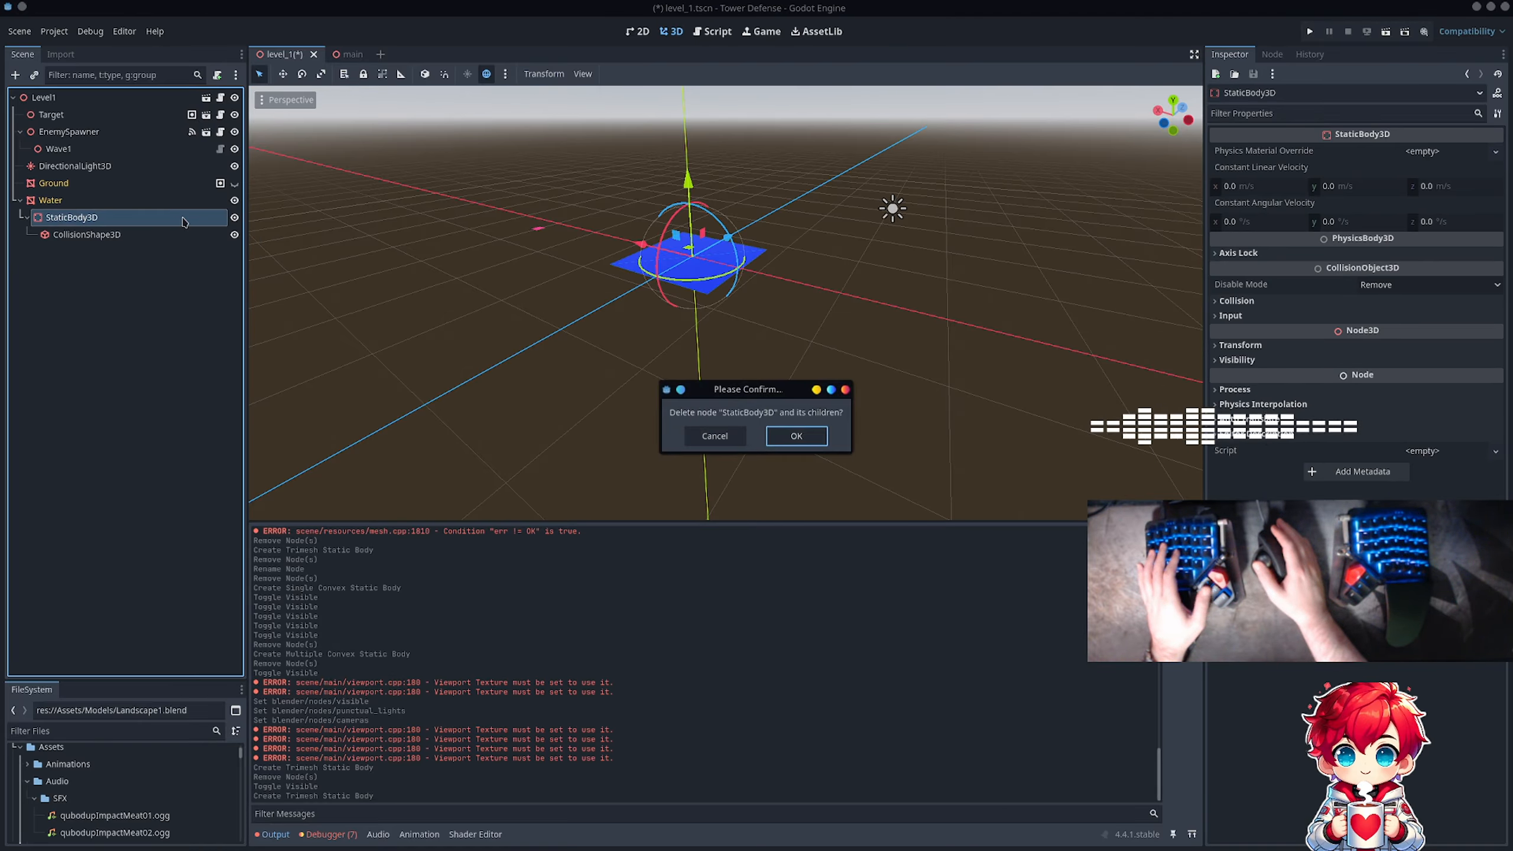
key(Return)
click(235, 183)
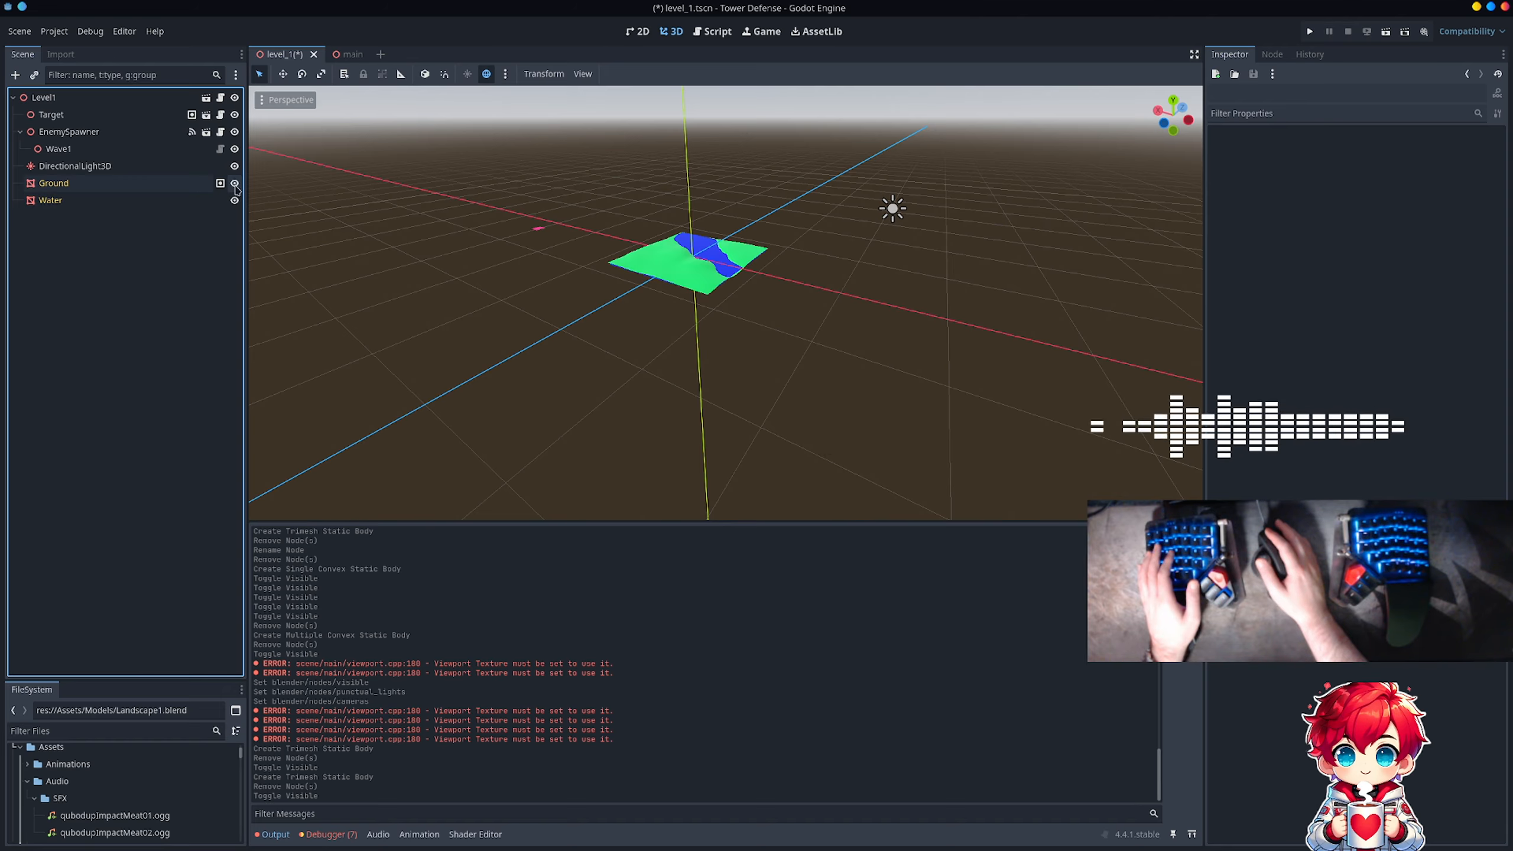
click(133, 185)
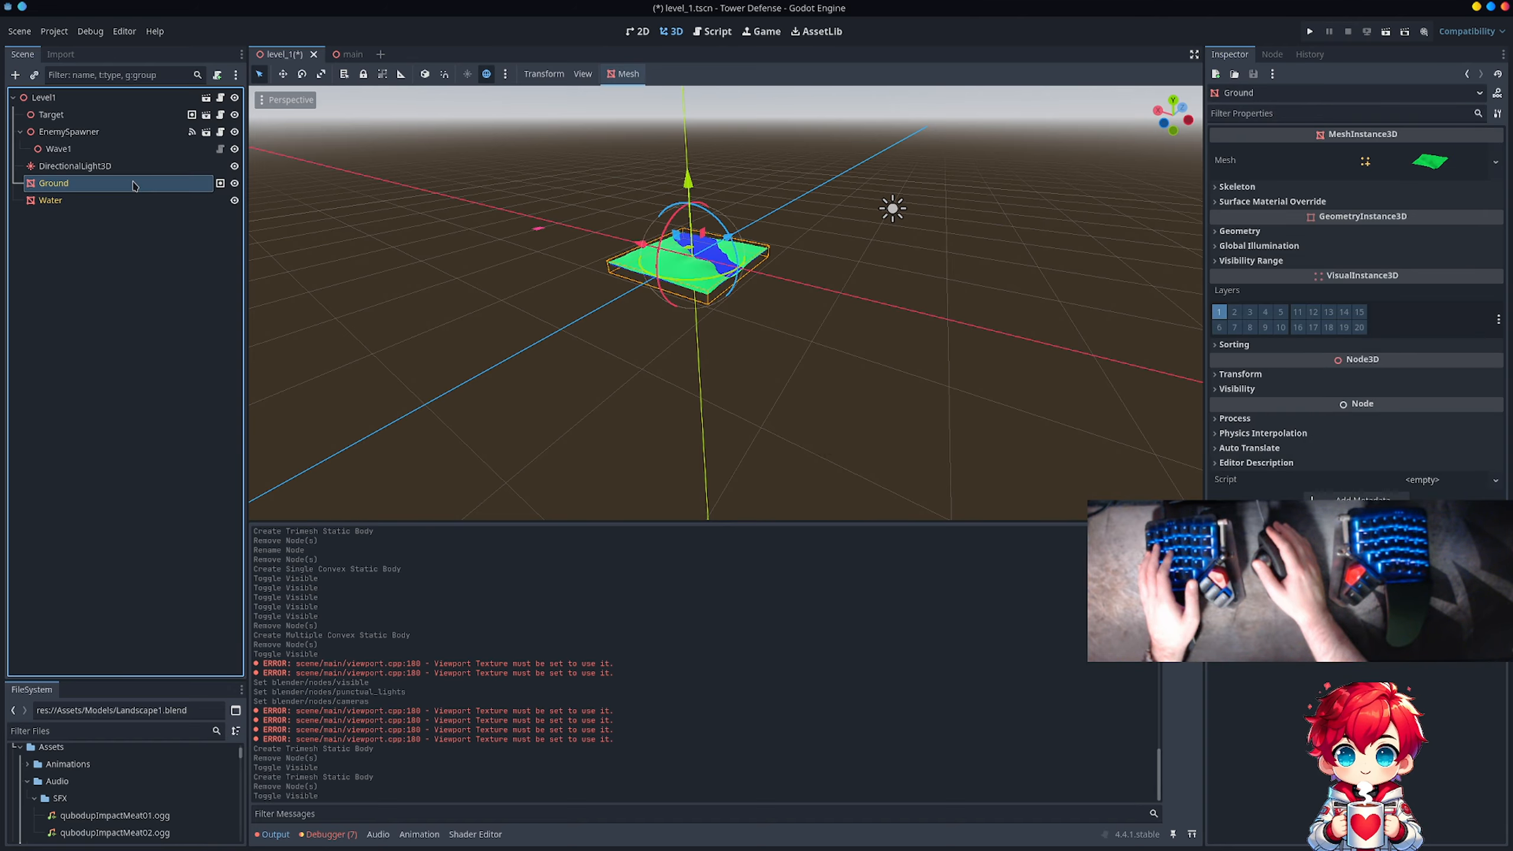
Step: Switch to Blender, apply all modifiers on the Ground object and save Landscape1.blend
key(alt+Tab)
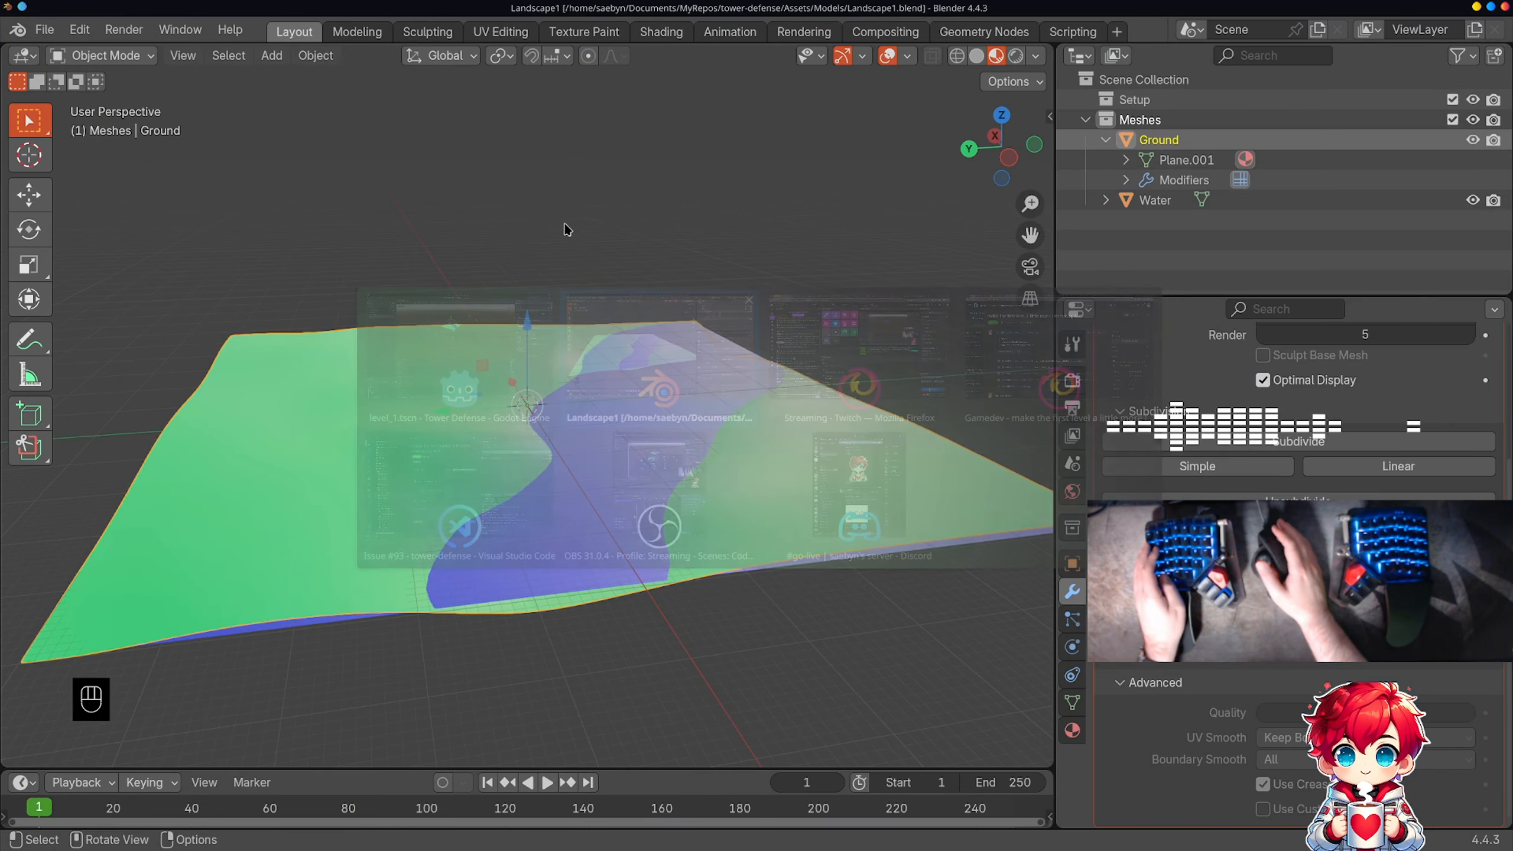
scroll(1222, 381, up, 5)
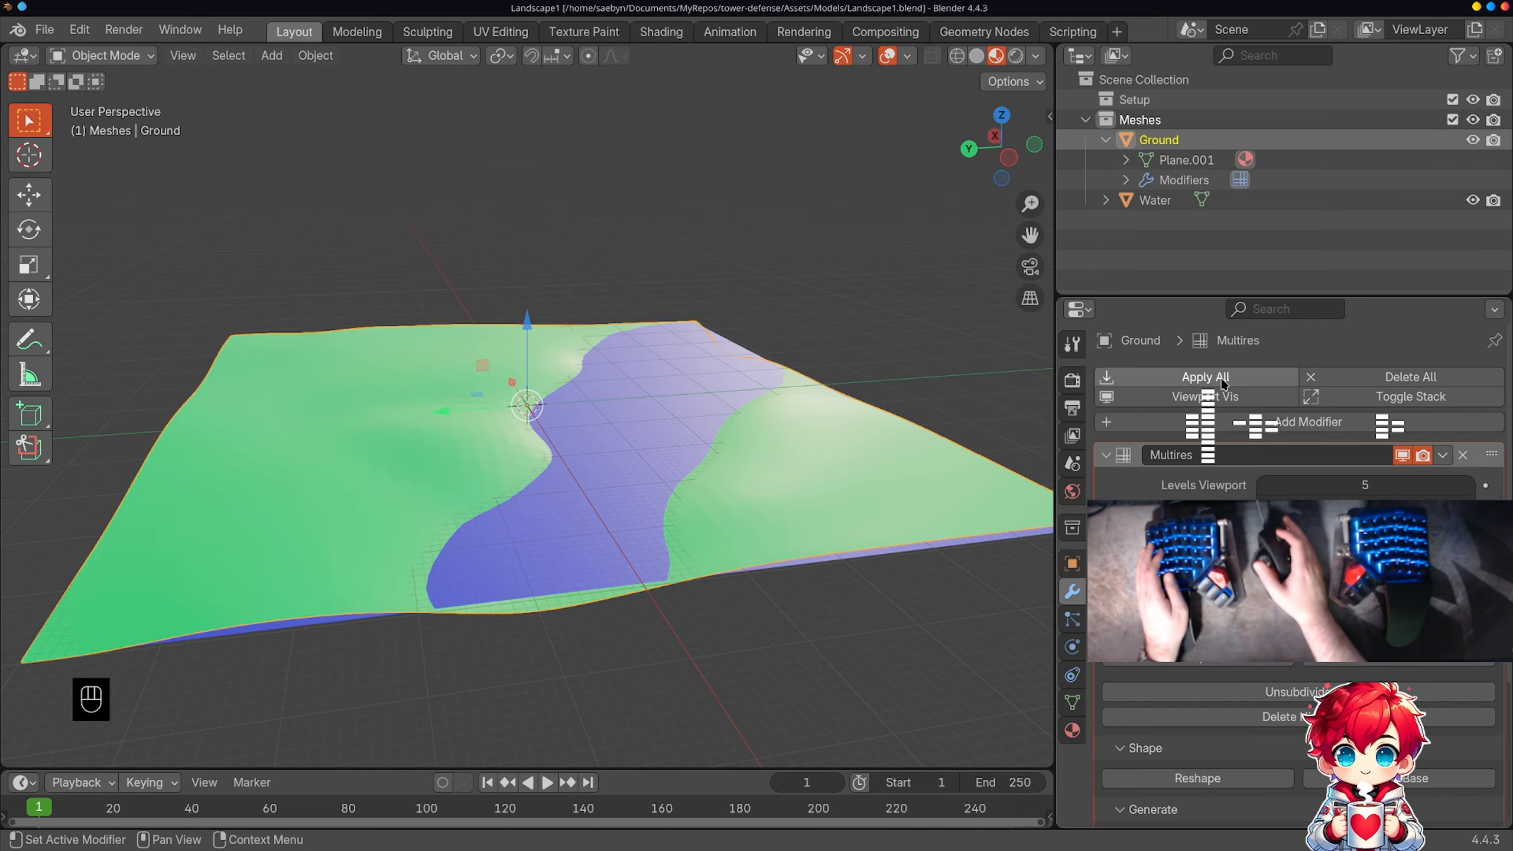
click(1213, 374)
key(ctrl+s)
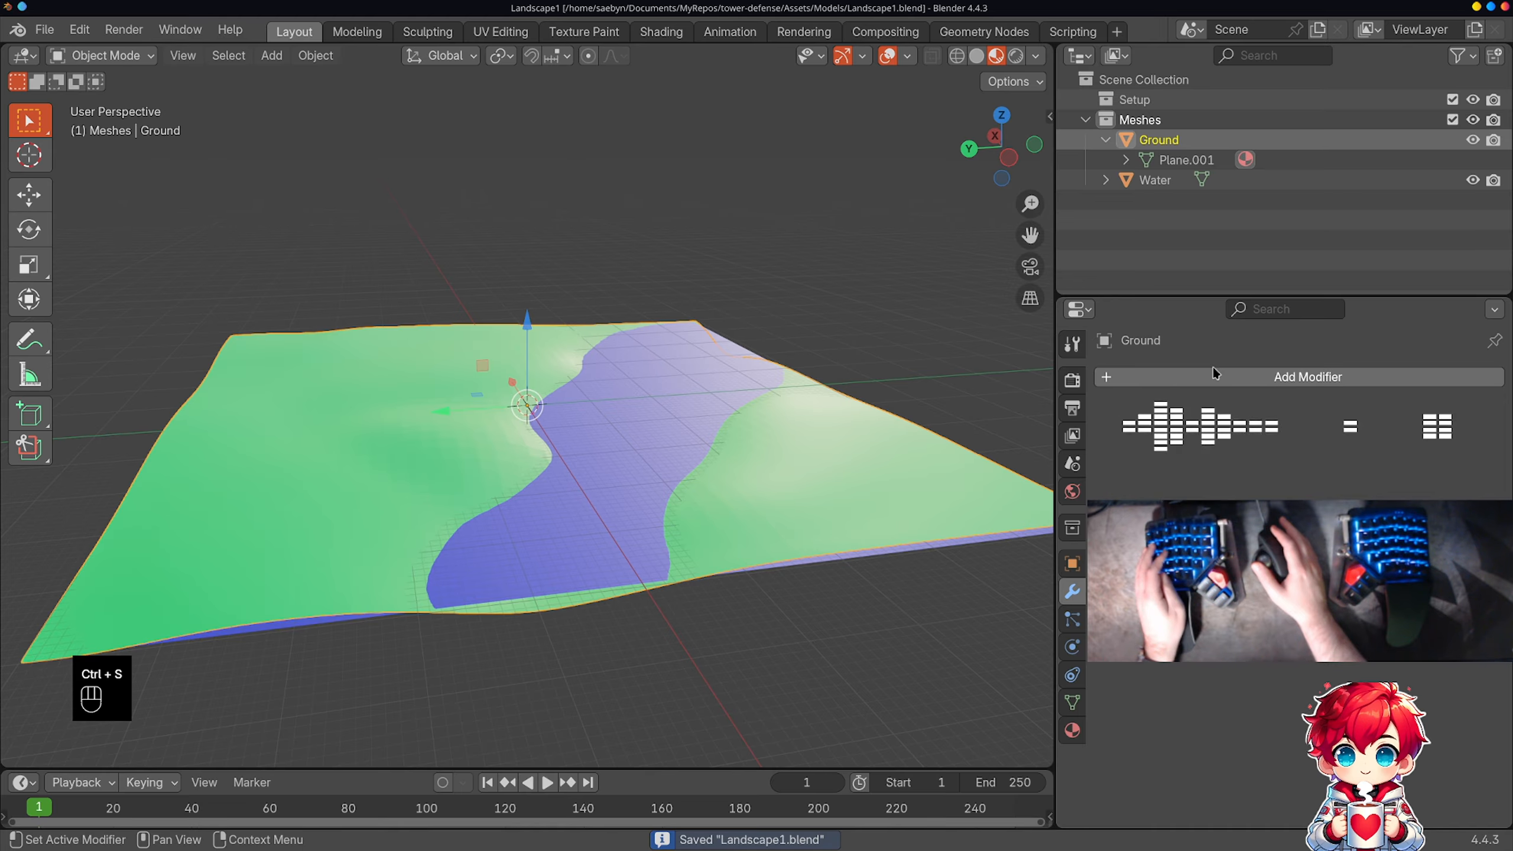
Step: Switch back to Godot and create a Trimesh collision shape for Ground as a static body child
key(alt+Tab)
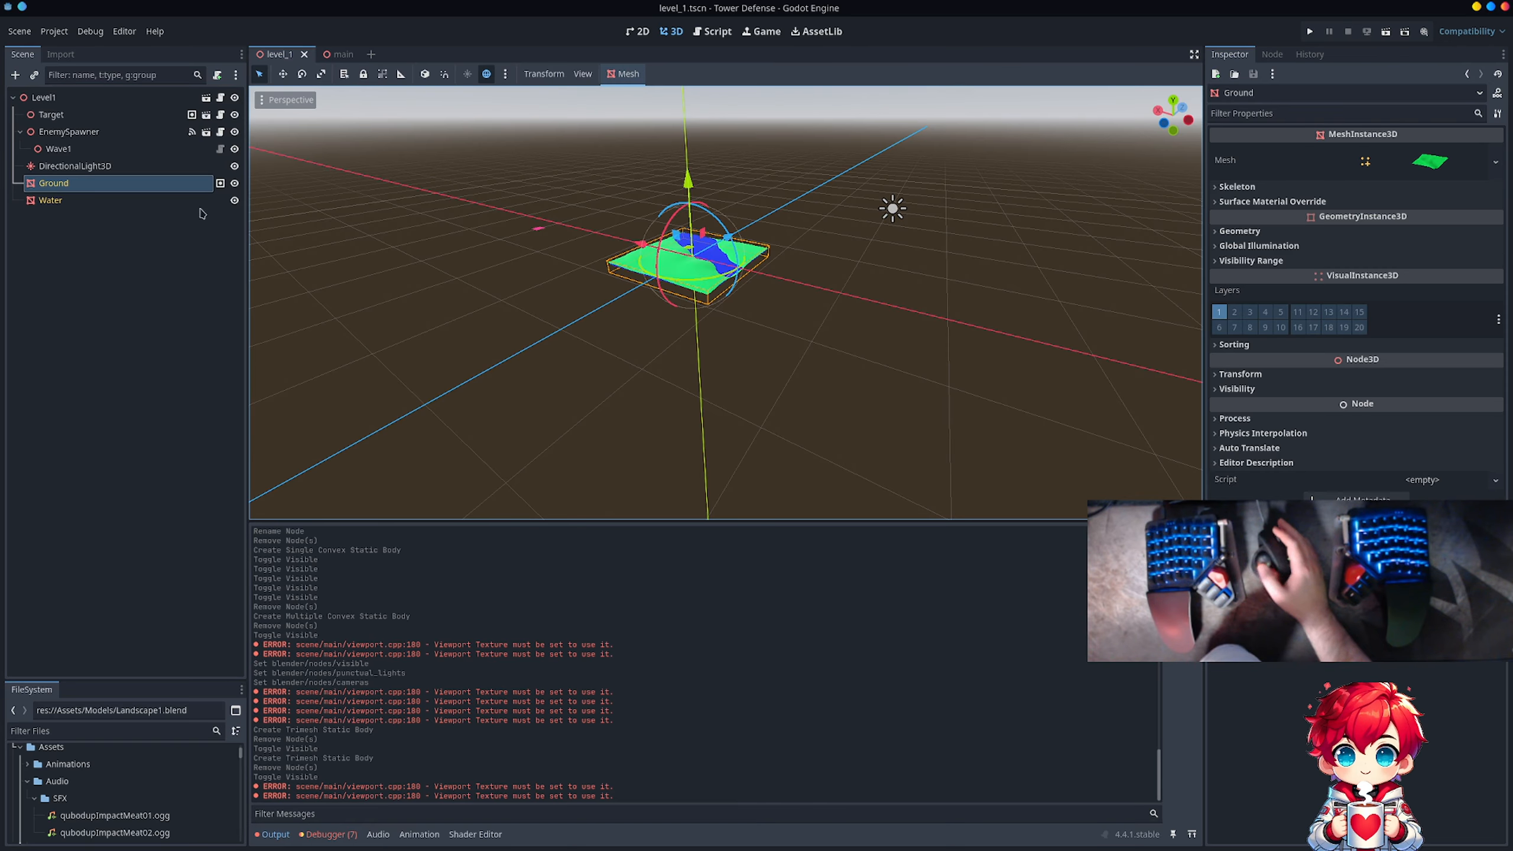
right_click(138, 190)
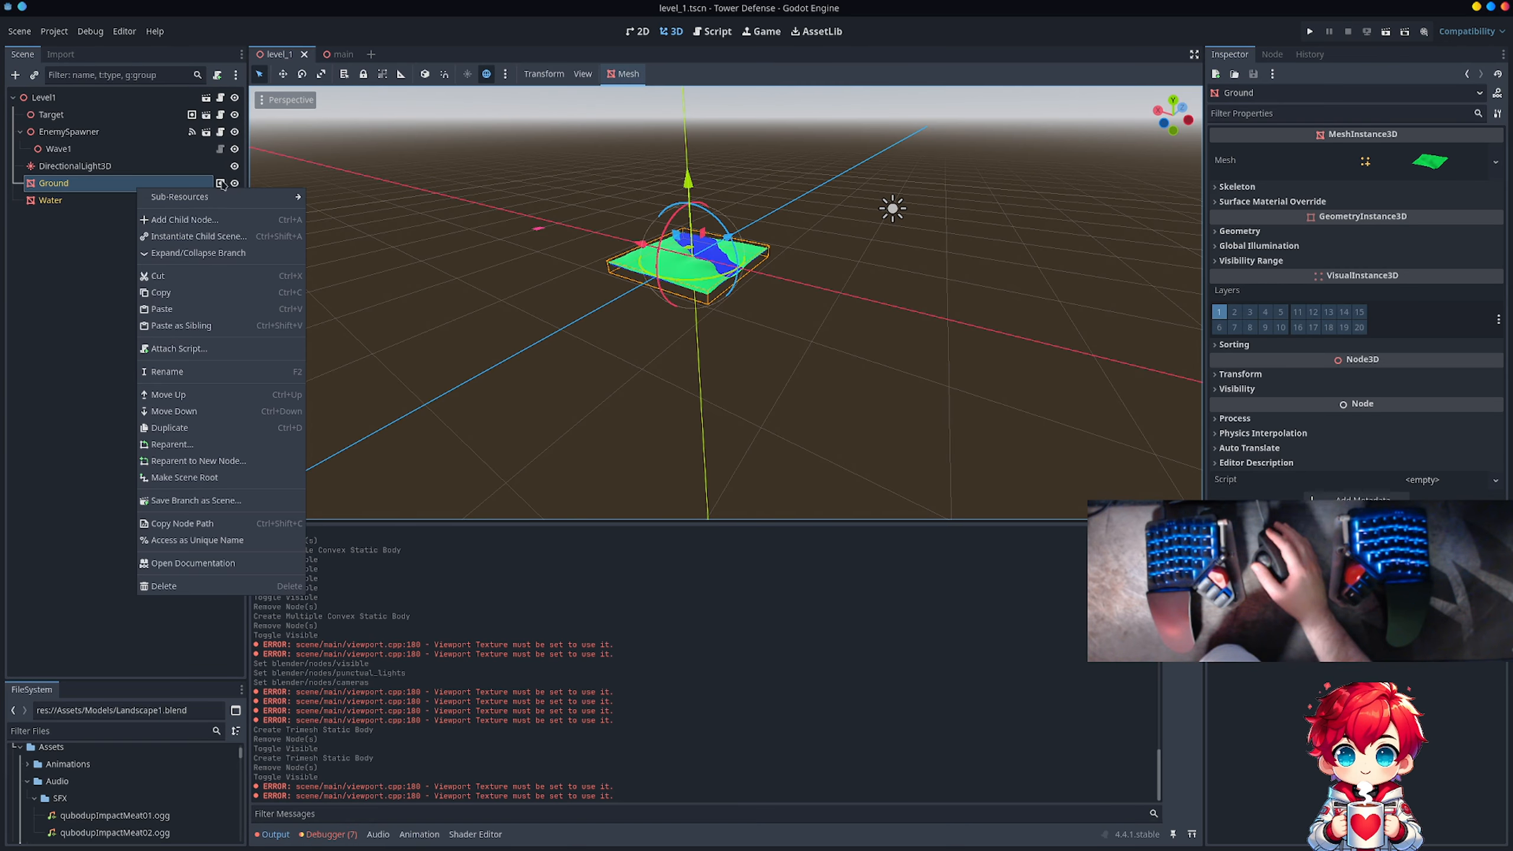
click(623, 74)
click(635, 94)
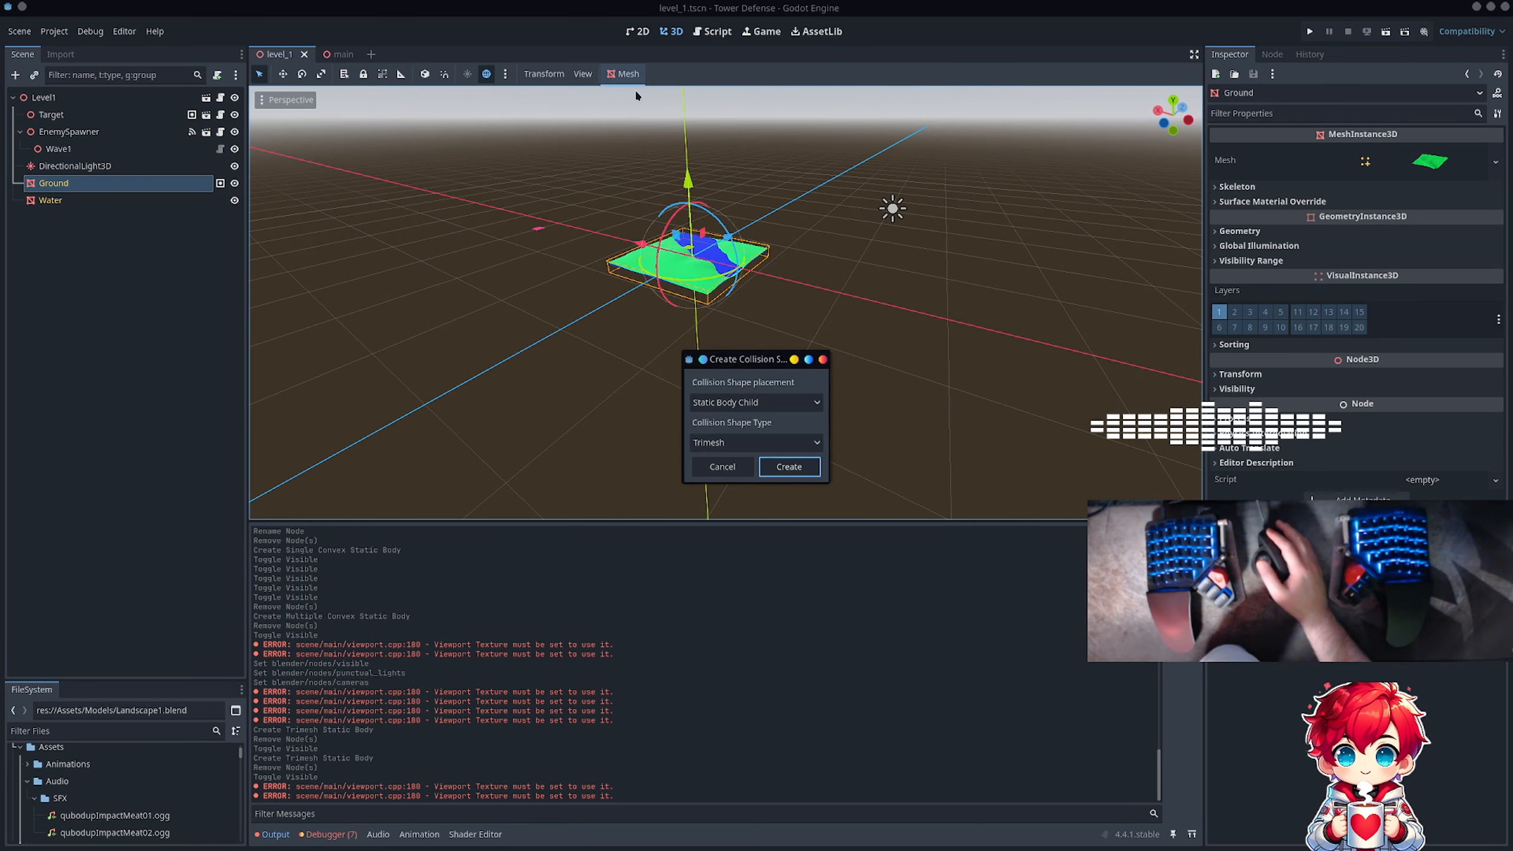
click(789, 467)
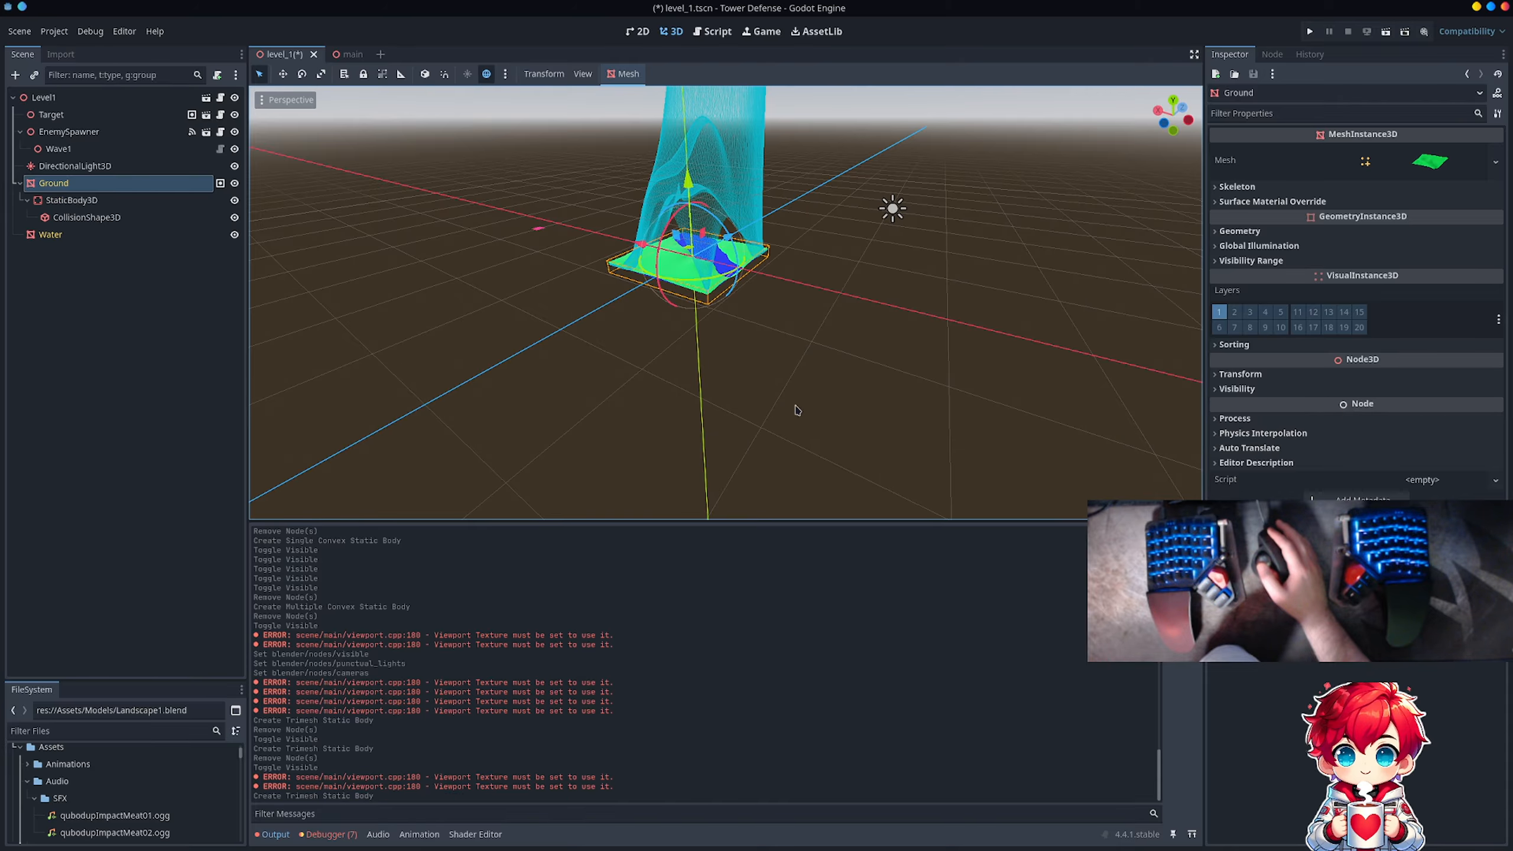
Step: Delete the CollisionShape3D from Ground's StaticBody3D, keeping the static body itself
scroll(797, 324, down, 3)
scroll(756, 322, up, 2)
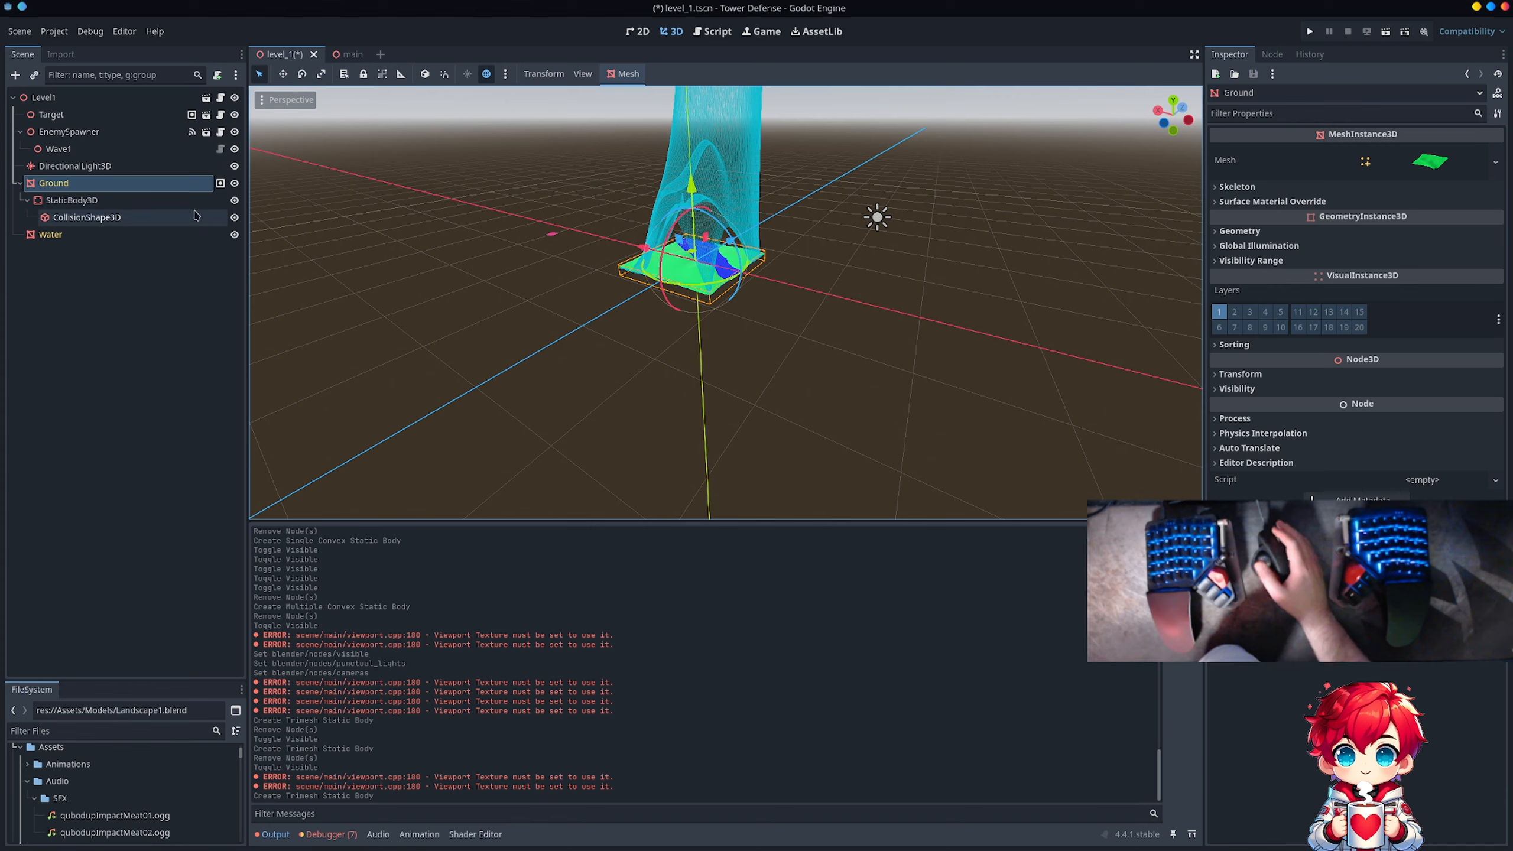
click(178, 201)
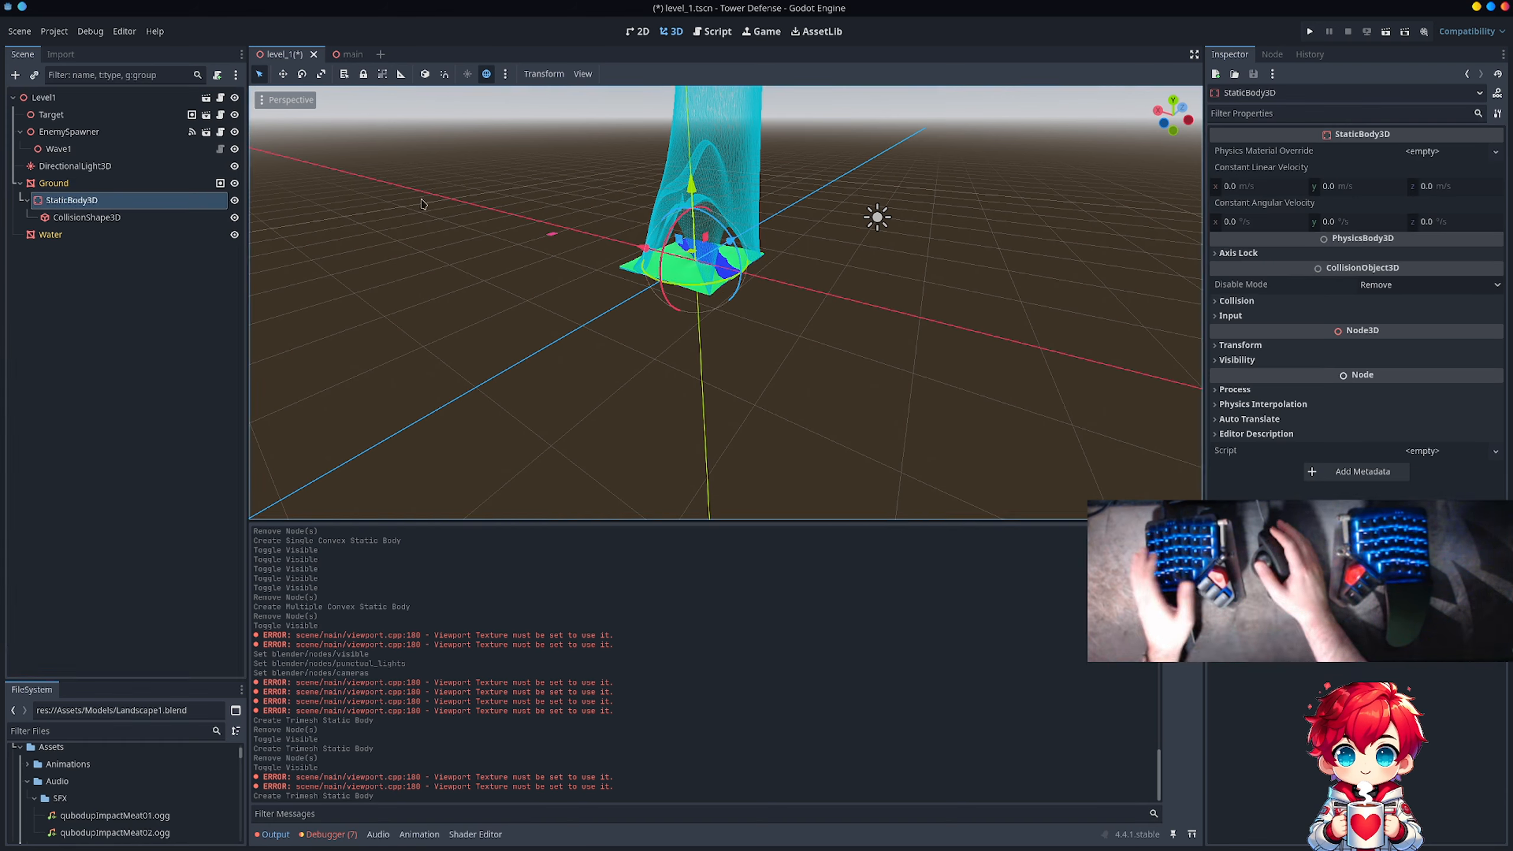
key(Down)
key(Delete)
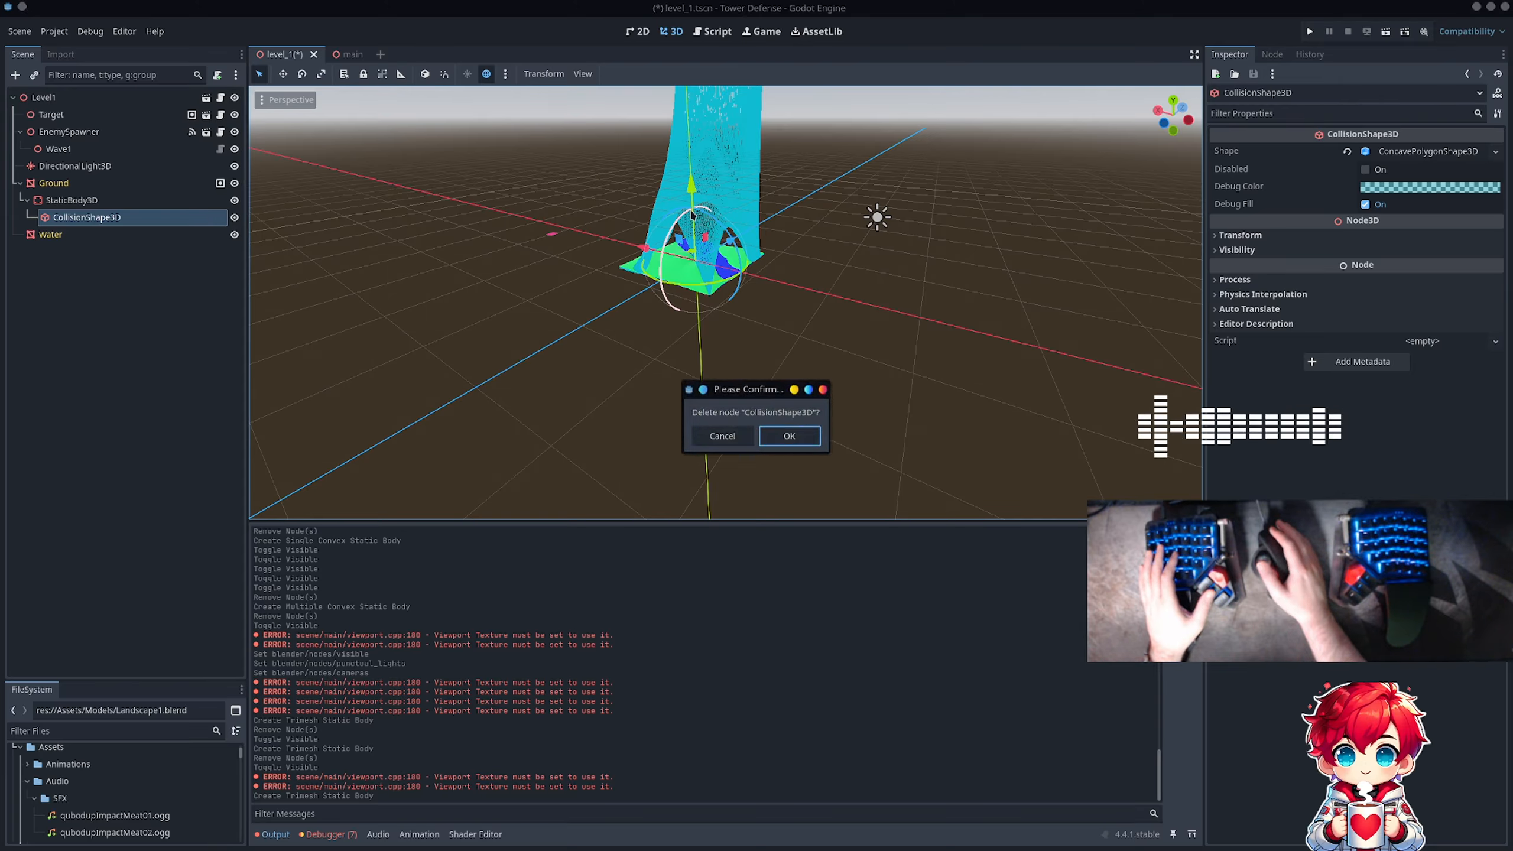
key(Return)
Step: Add a new CollisionShape3D node as a child of Ground's StaticBody3D
click(156, 201)
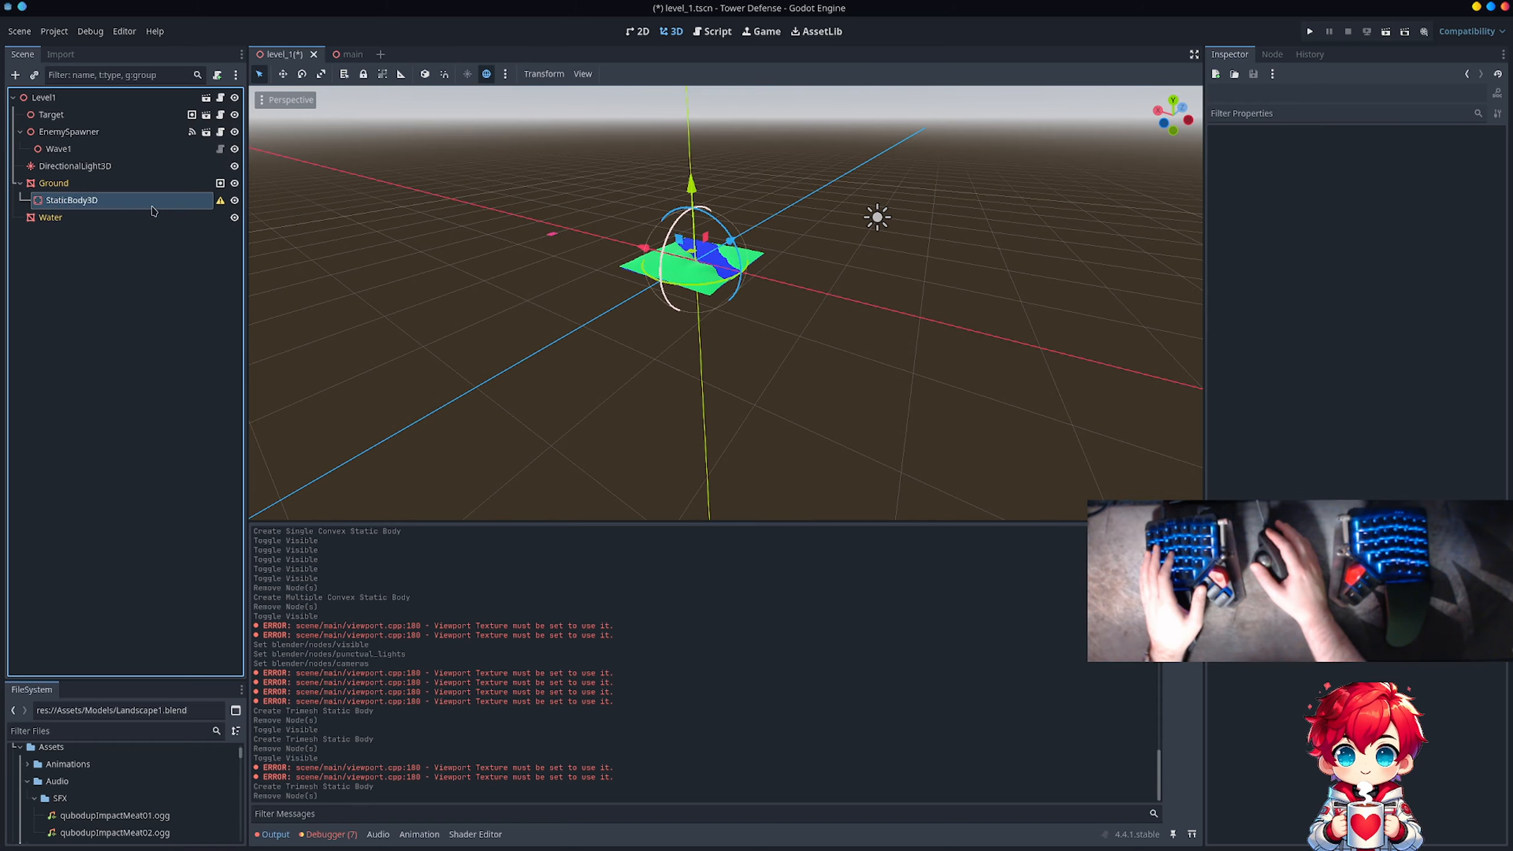
right_click(154, 204)
click(200, 217)
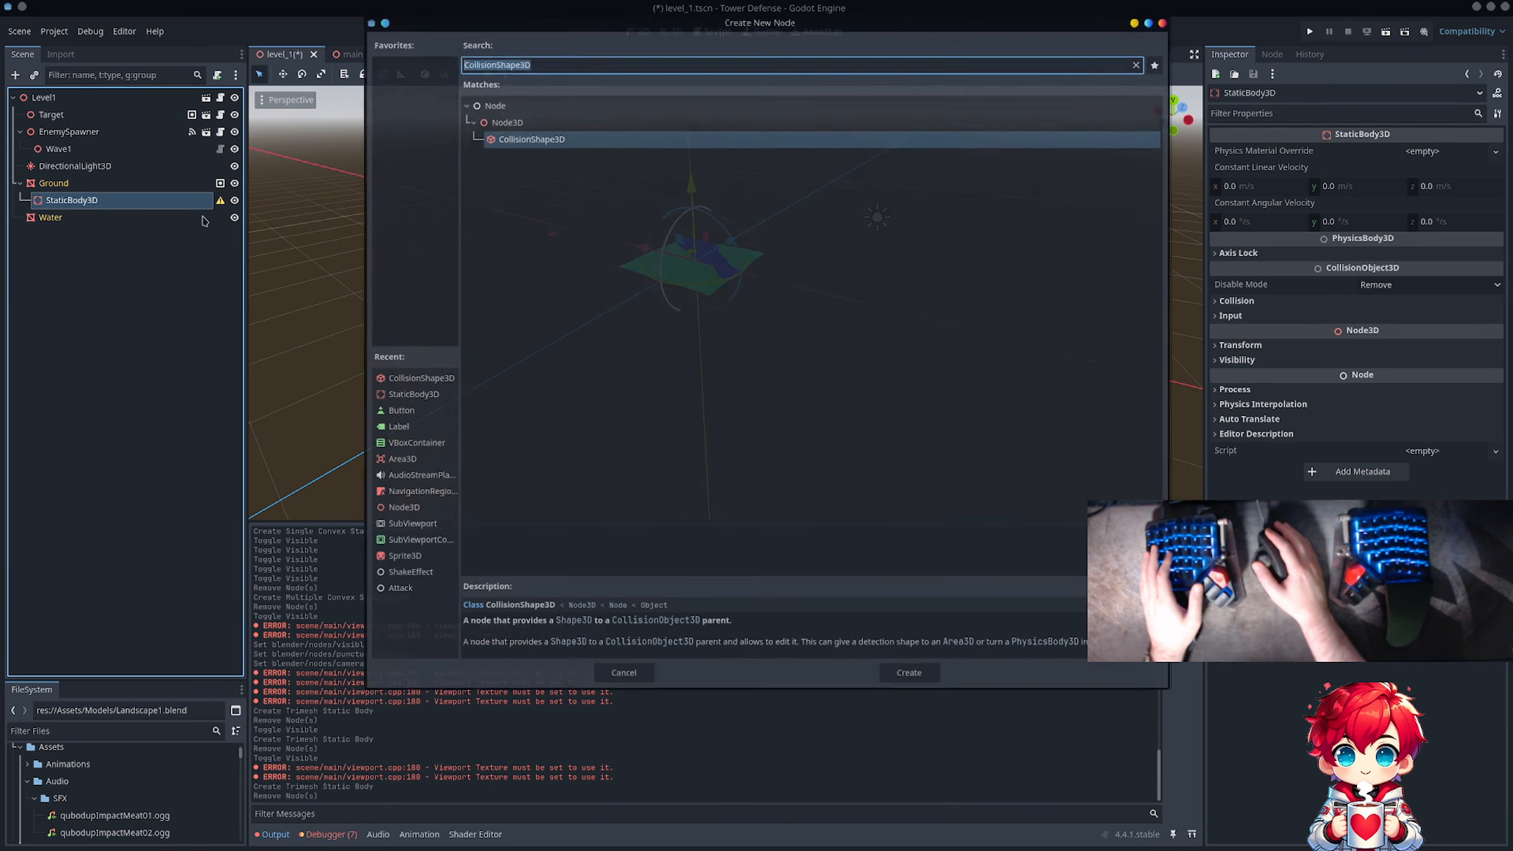
click(566, 134)
double_click(566, 134)
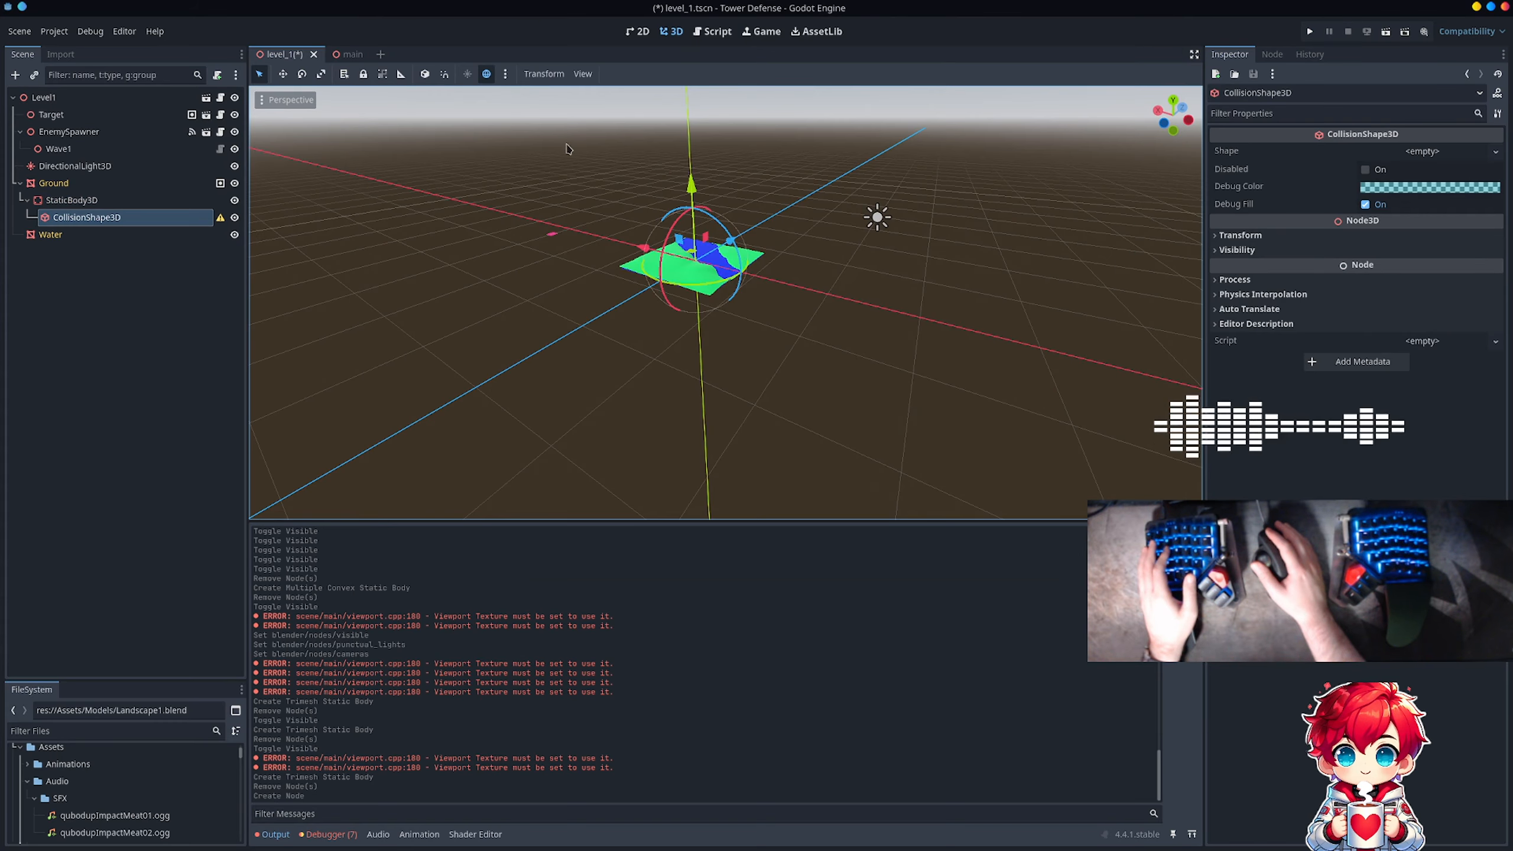
Step: Assign a new ConcavePolygonShape3D to Ground's CollisionShape3D and expand the shape's properties
click(1440, 151)
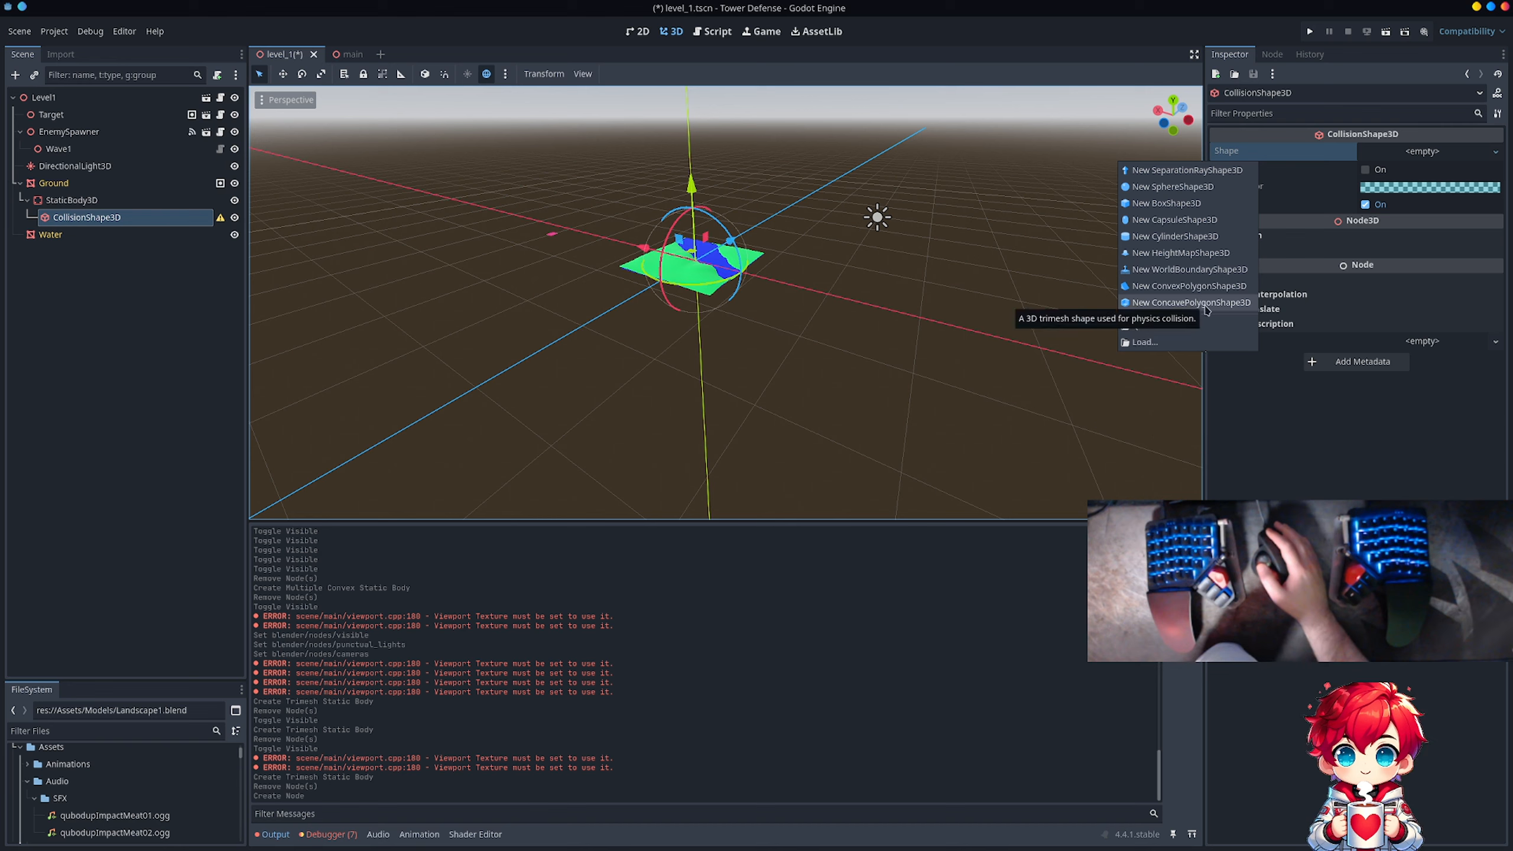
click(1205, 305)
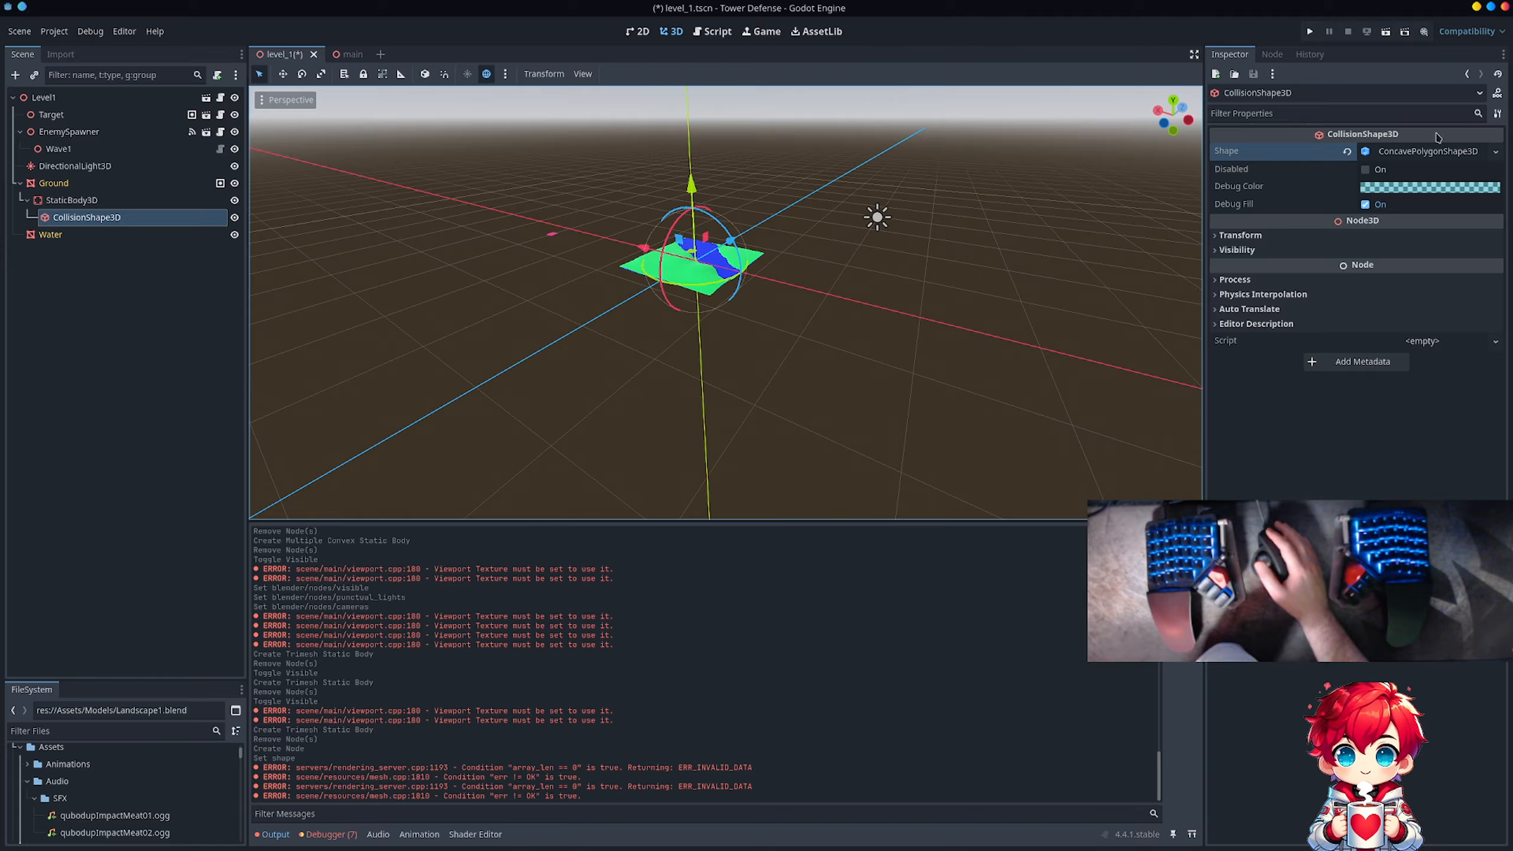
click(1429, 156)
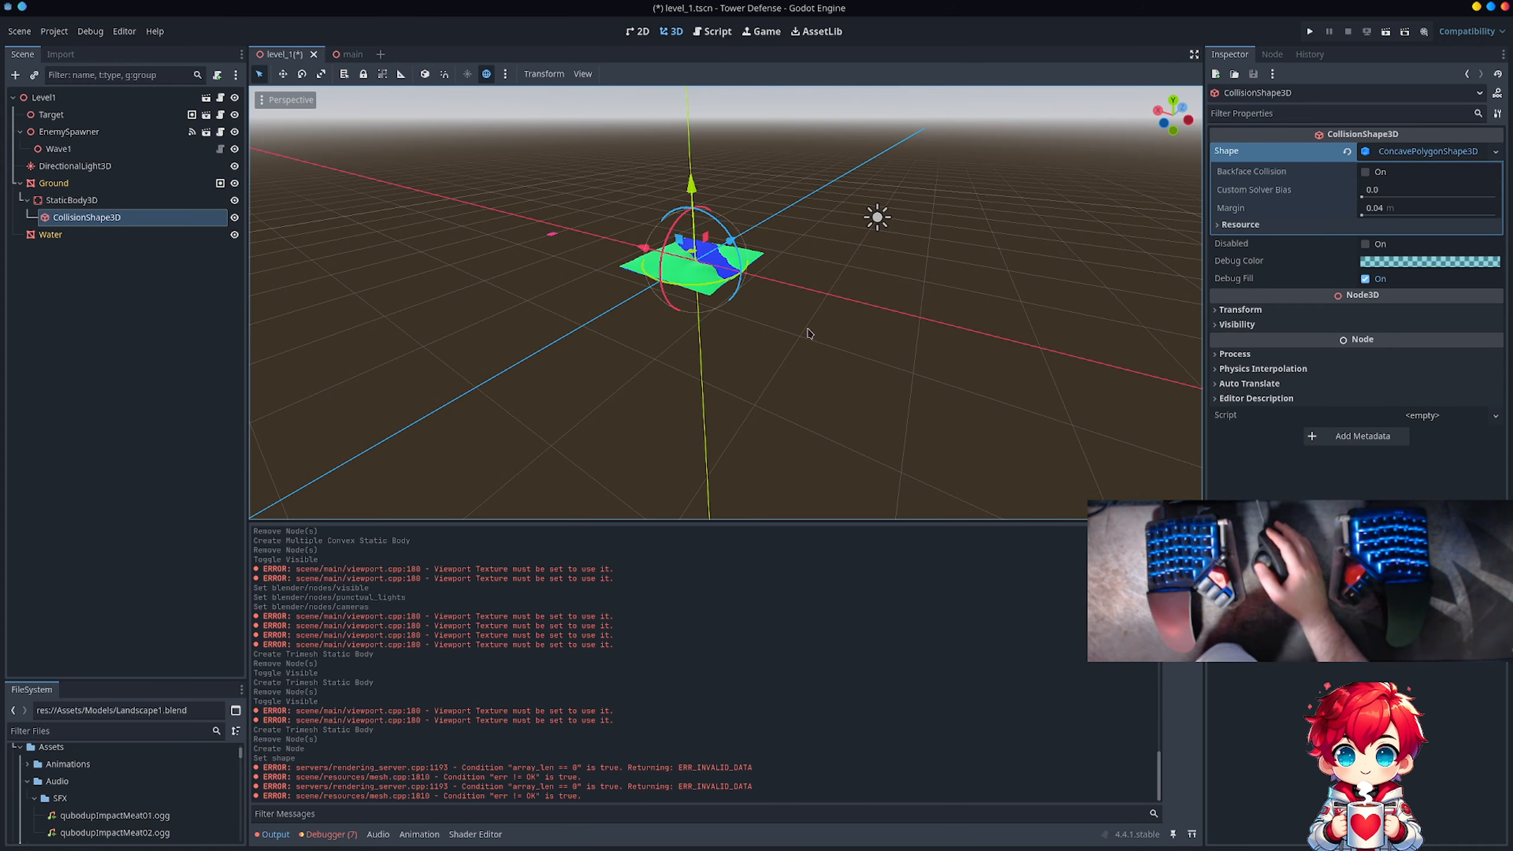
scroll(801, 331, up, 4)
mouse_move(656, 317)
middle_down()
mouse_move(725, 306)
mouse_move(671, 319)
middle_up()
Step: Open the ConcavePolygonShape3D resource for editing, and clear the shape from Ground's CollisionShape3D
click(1441, 153)
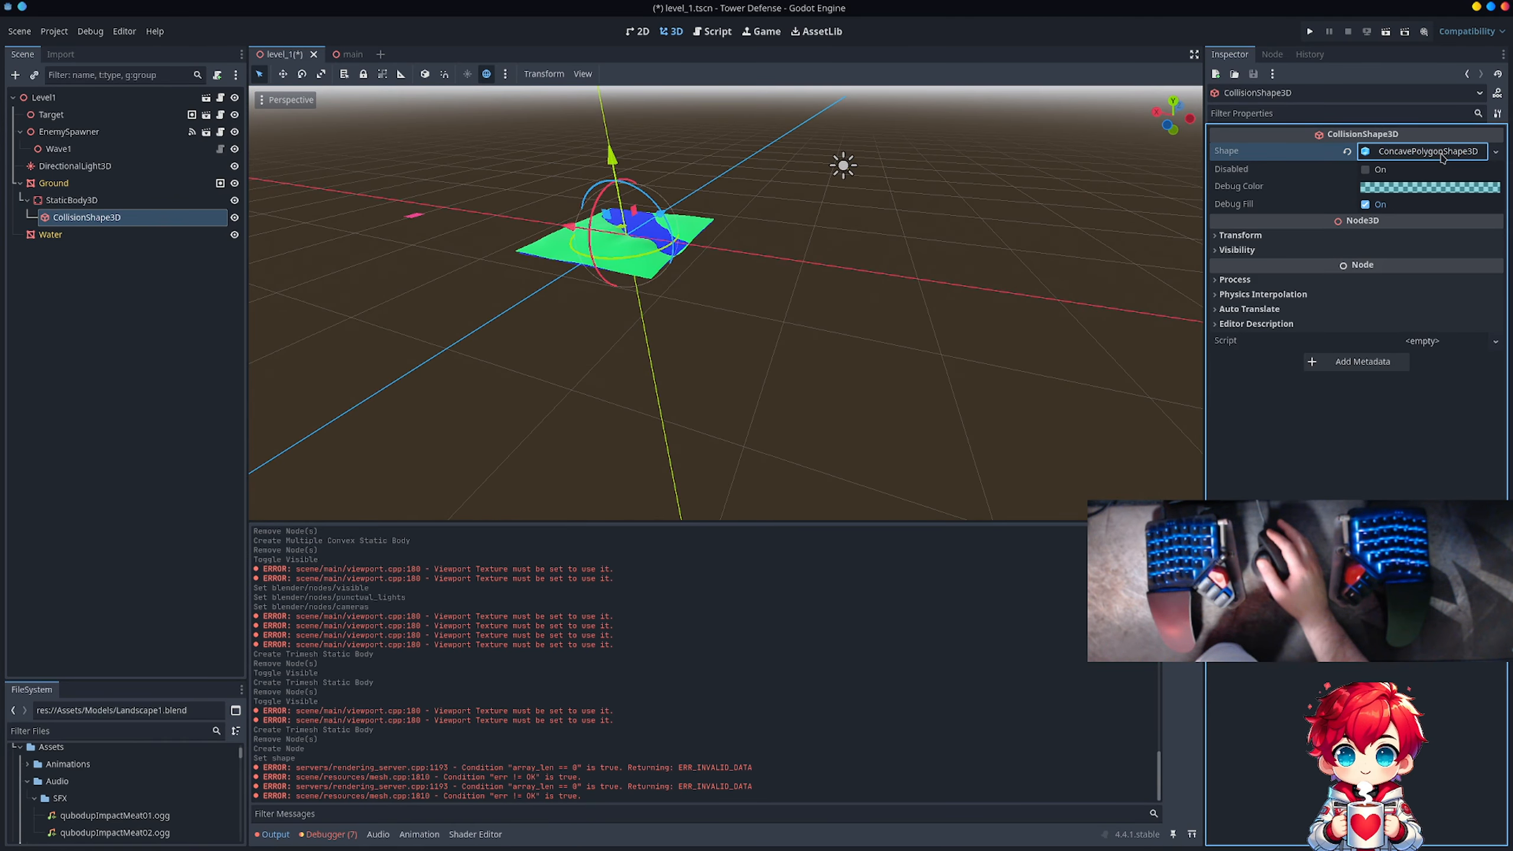
click(1440, 153)
right_click(1441, 153)
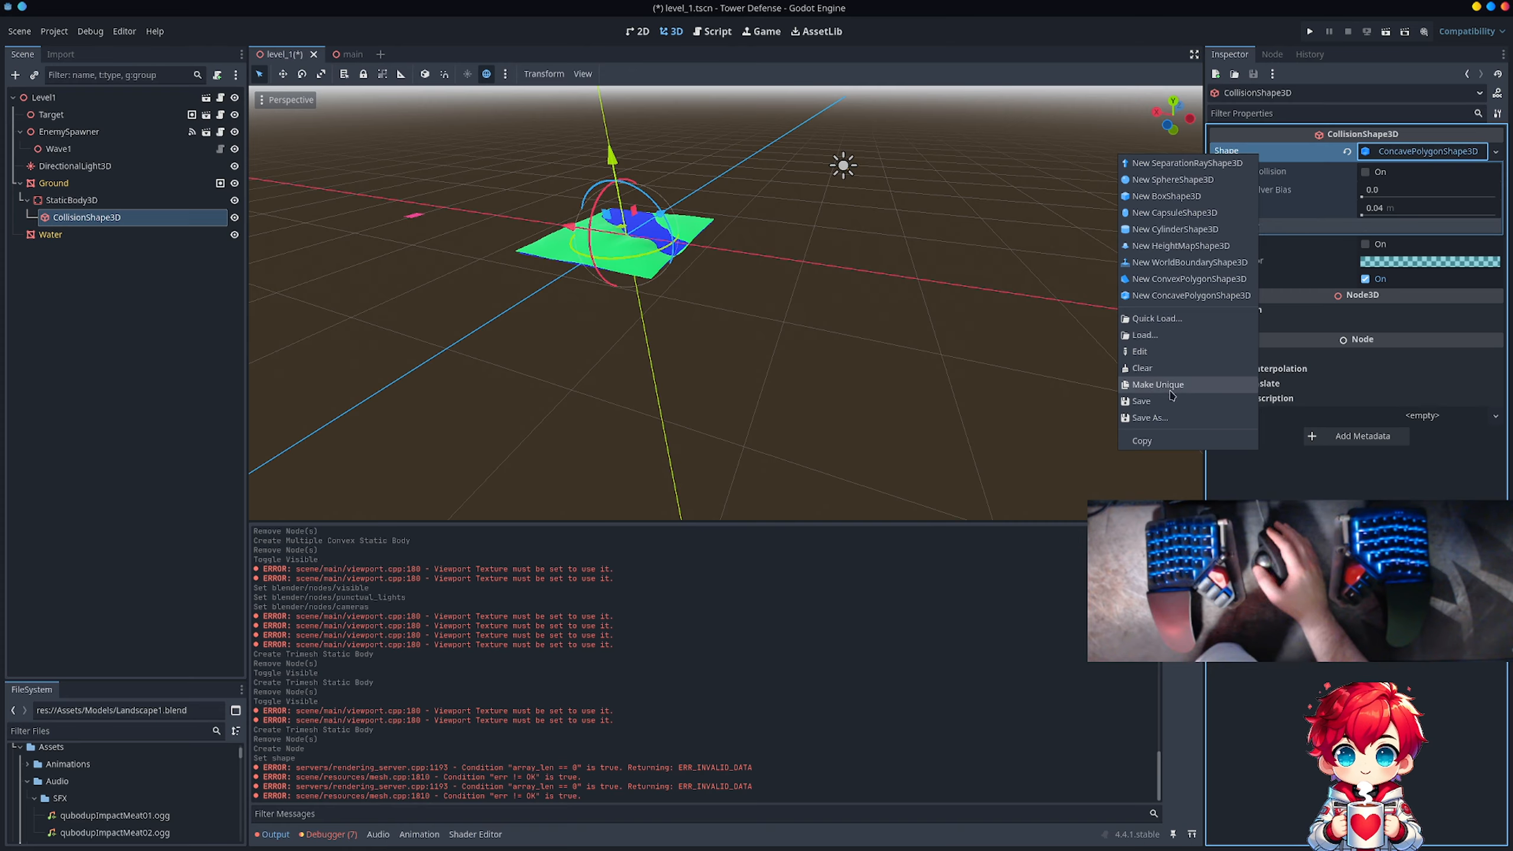
click(1161, 351)
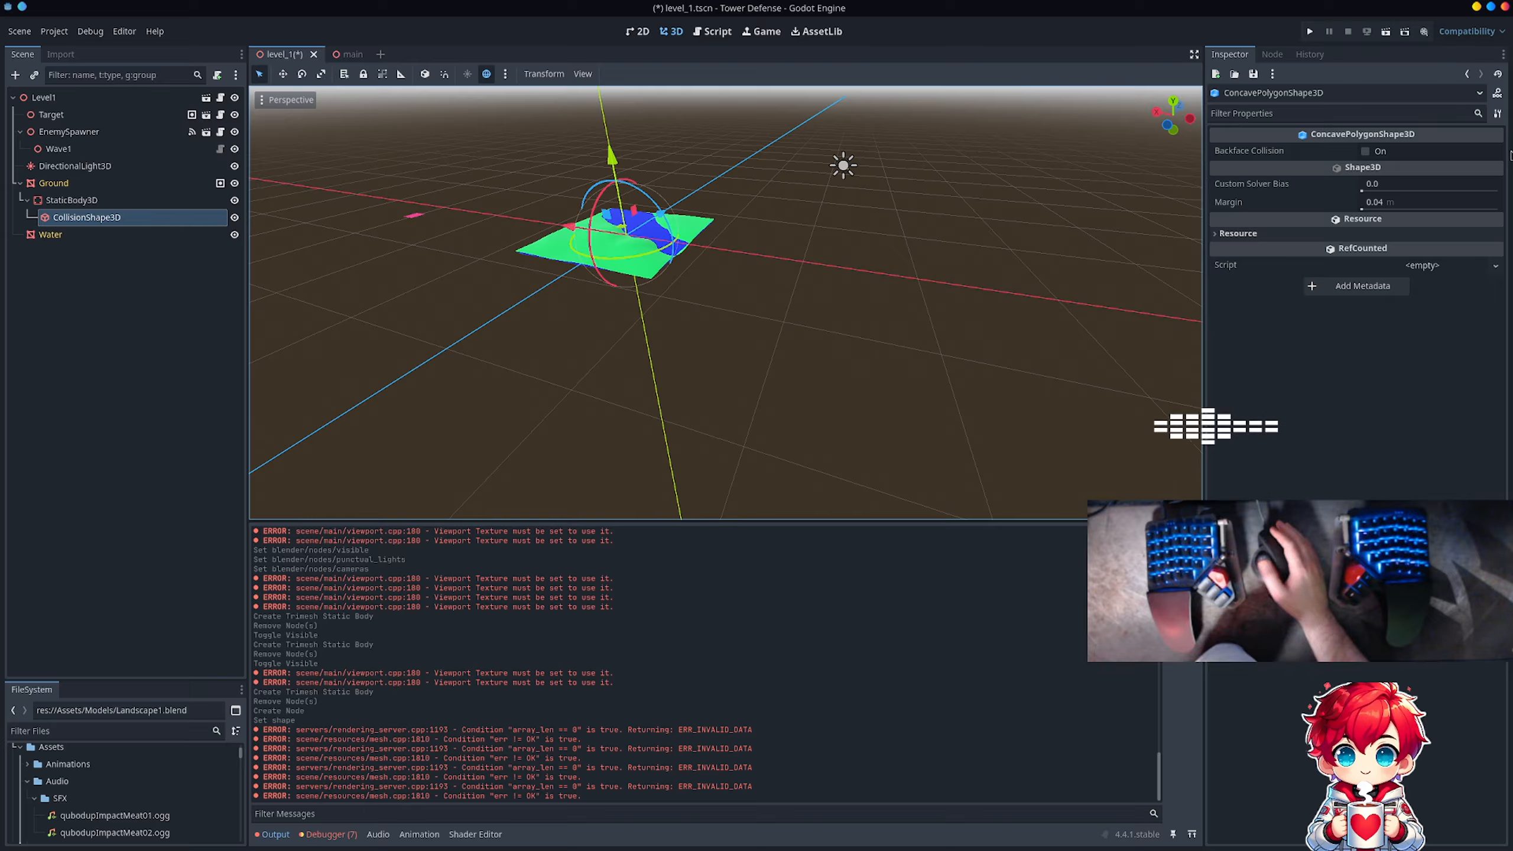
click(80, 218)
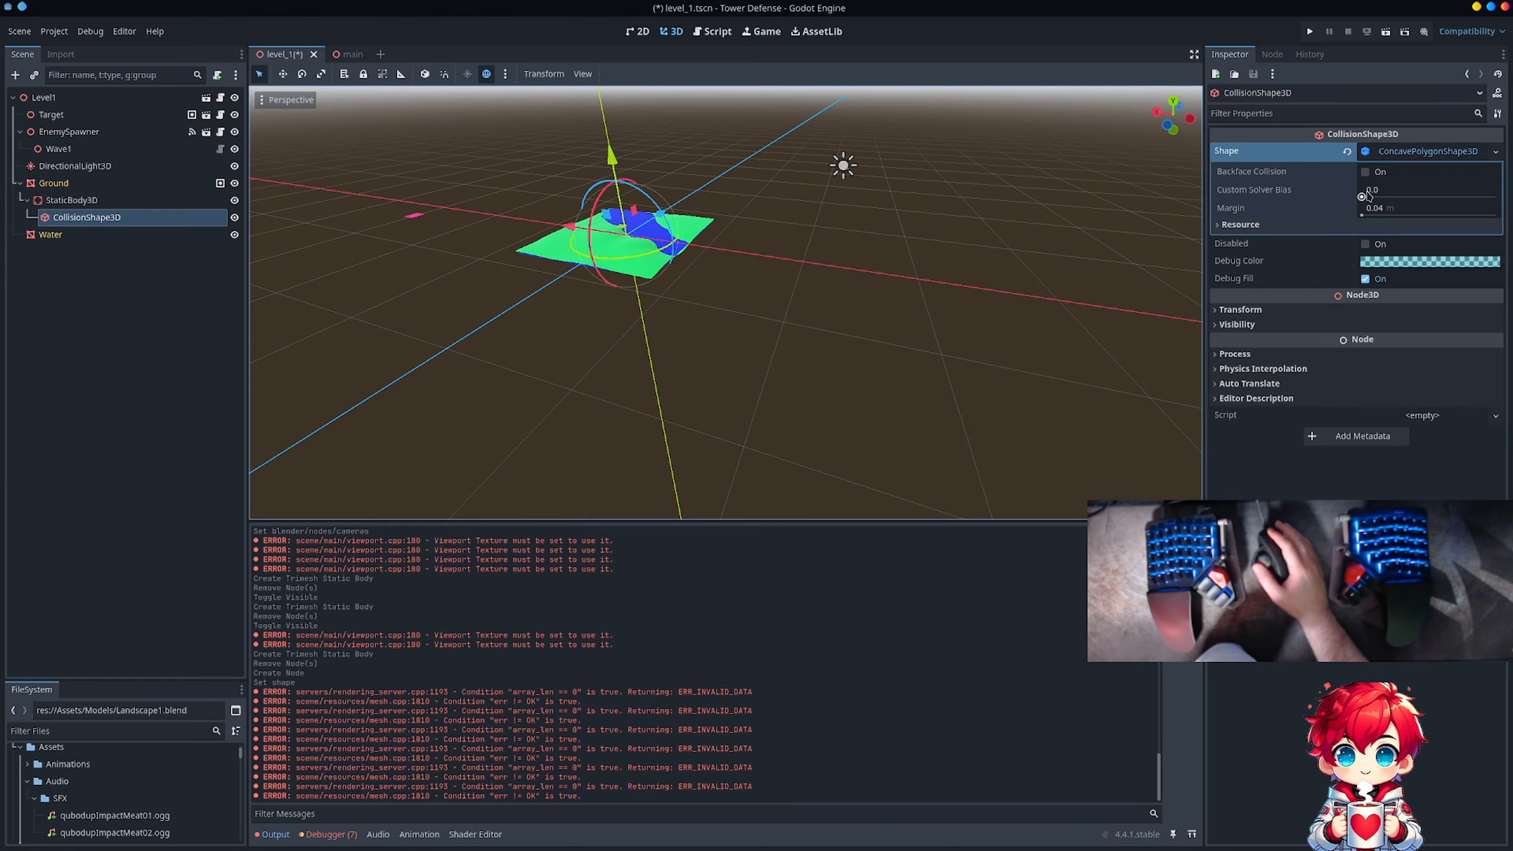
click(1348, 151)
Step: Check the project for existing Shape3D files to load into the collision shape, and save the scene
click(1357, 153)
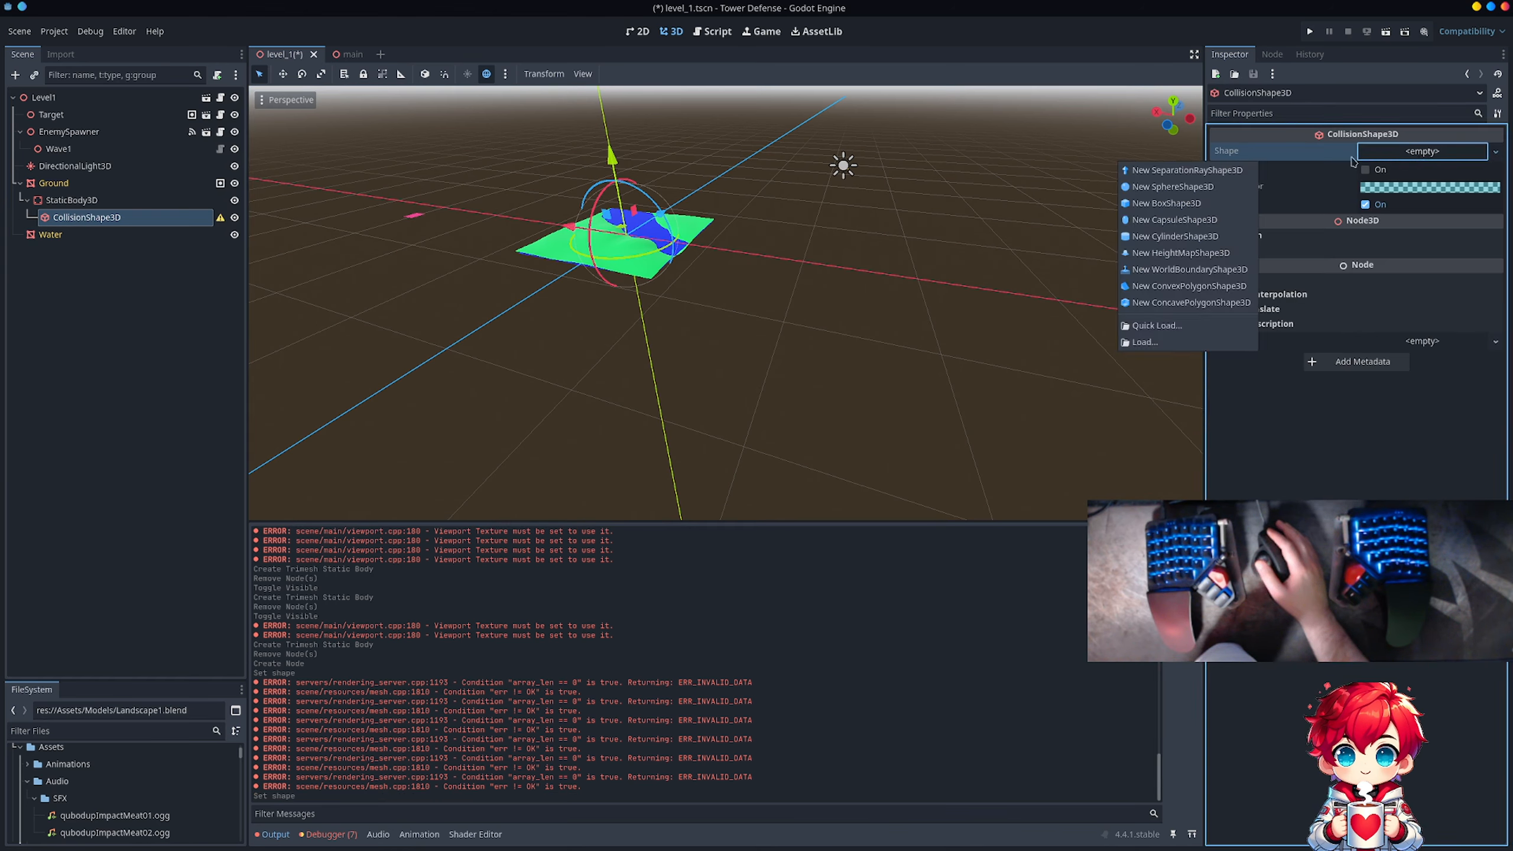
click(1200, 326)
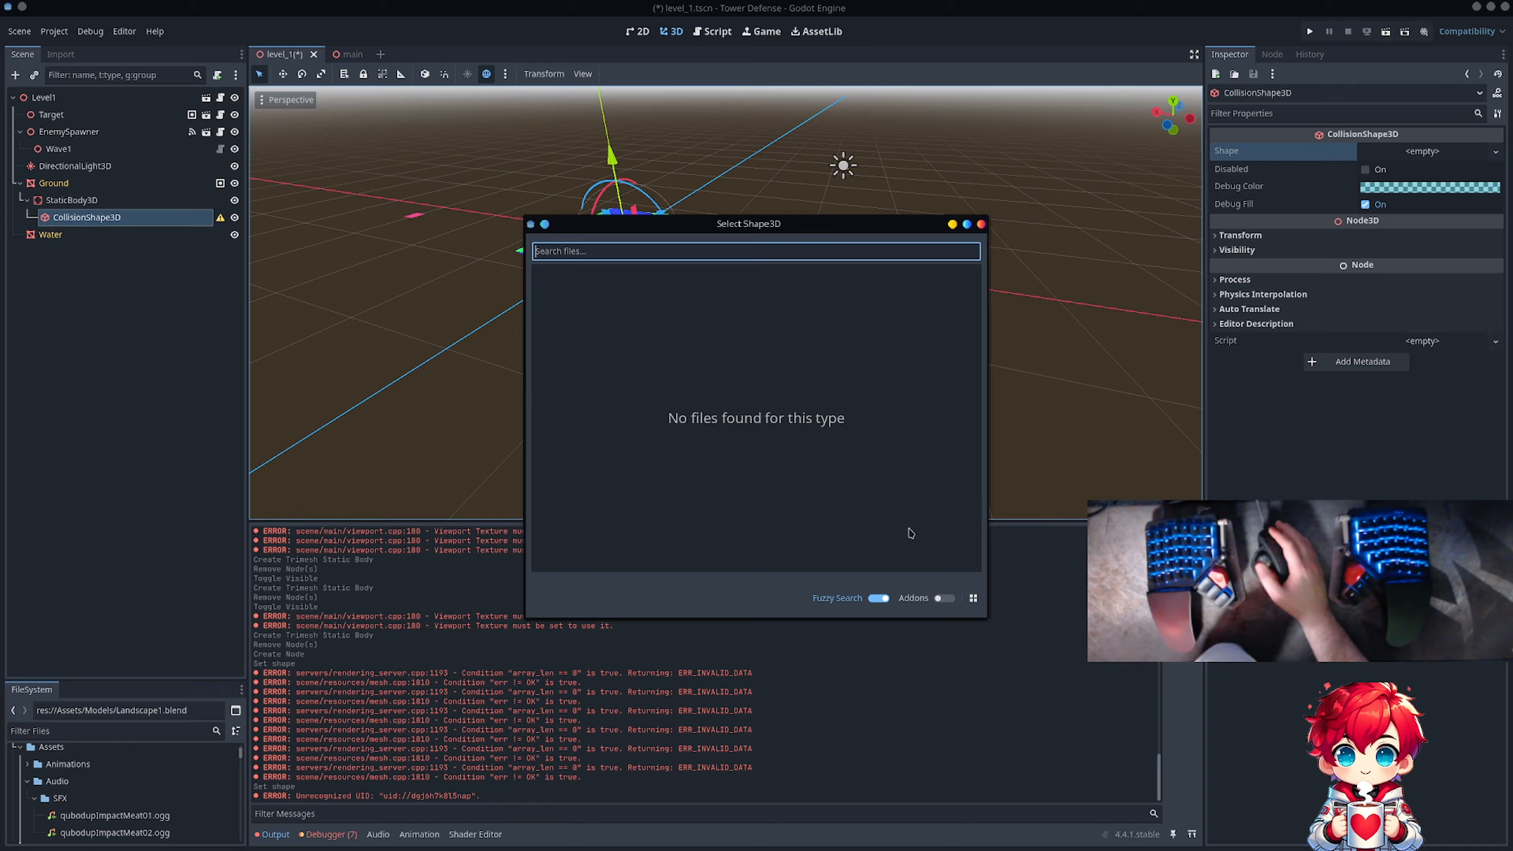
click(981, 225)
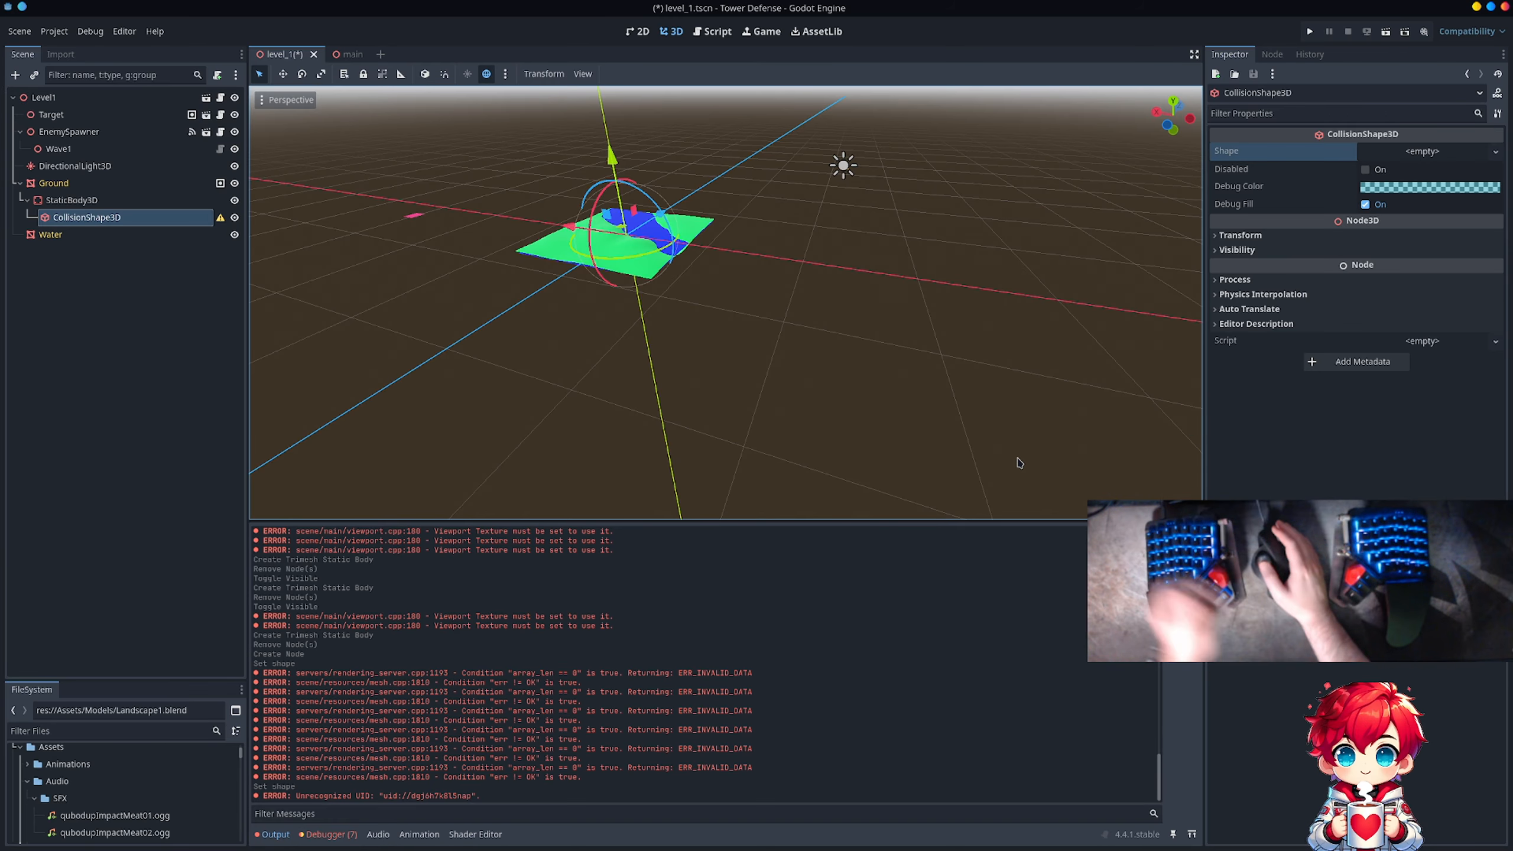
key(ctrl+s)
Step: Switch to the Firefox browser and search Google for "godot collision shape 3d" in a new tab
key(alt+Tab)
key(alt+Tab)
key(alt+Tab)
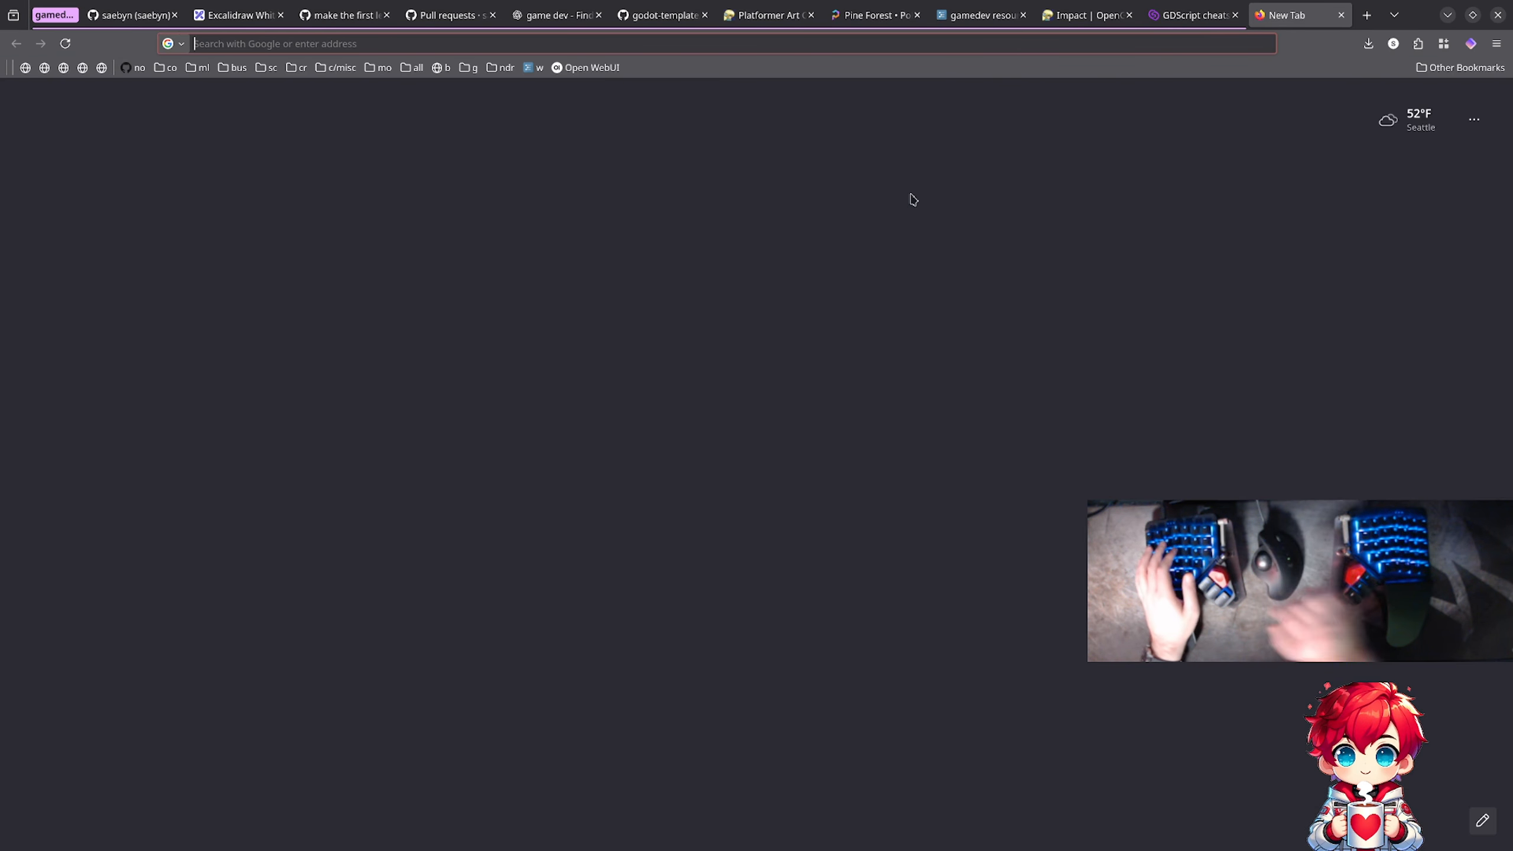
text(godot col)
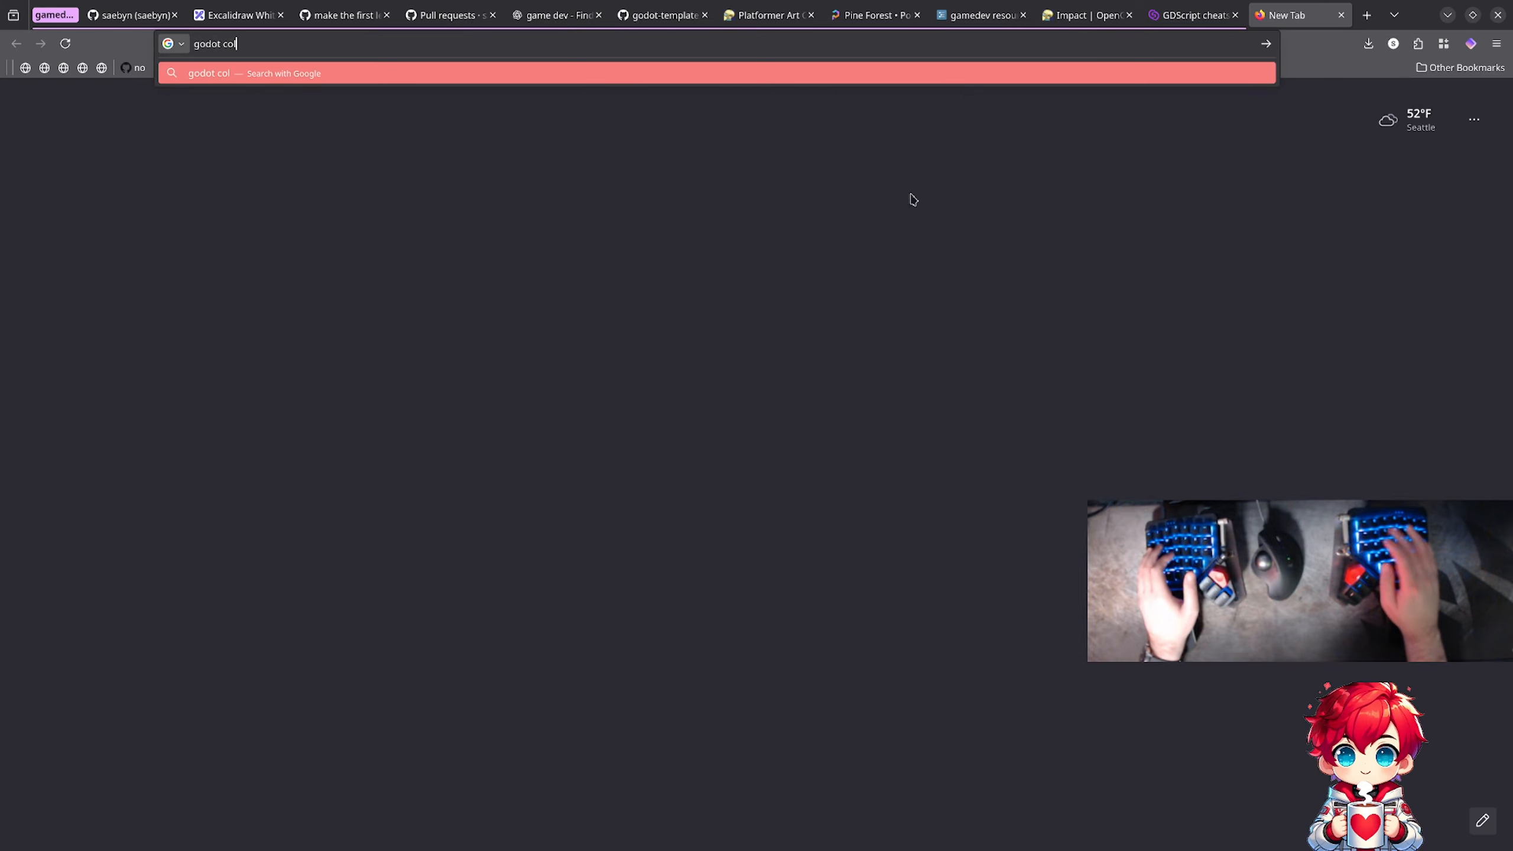
text(ision sp)
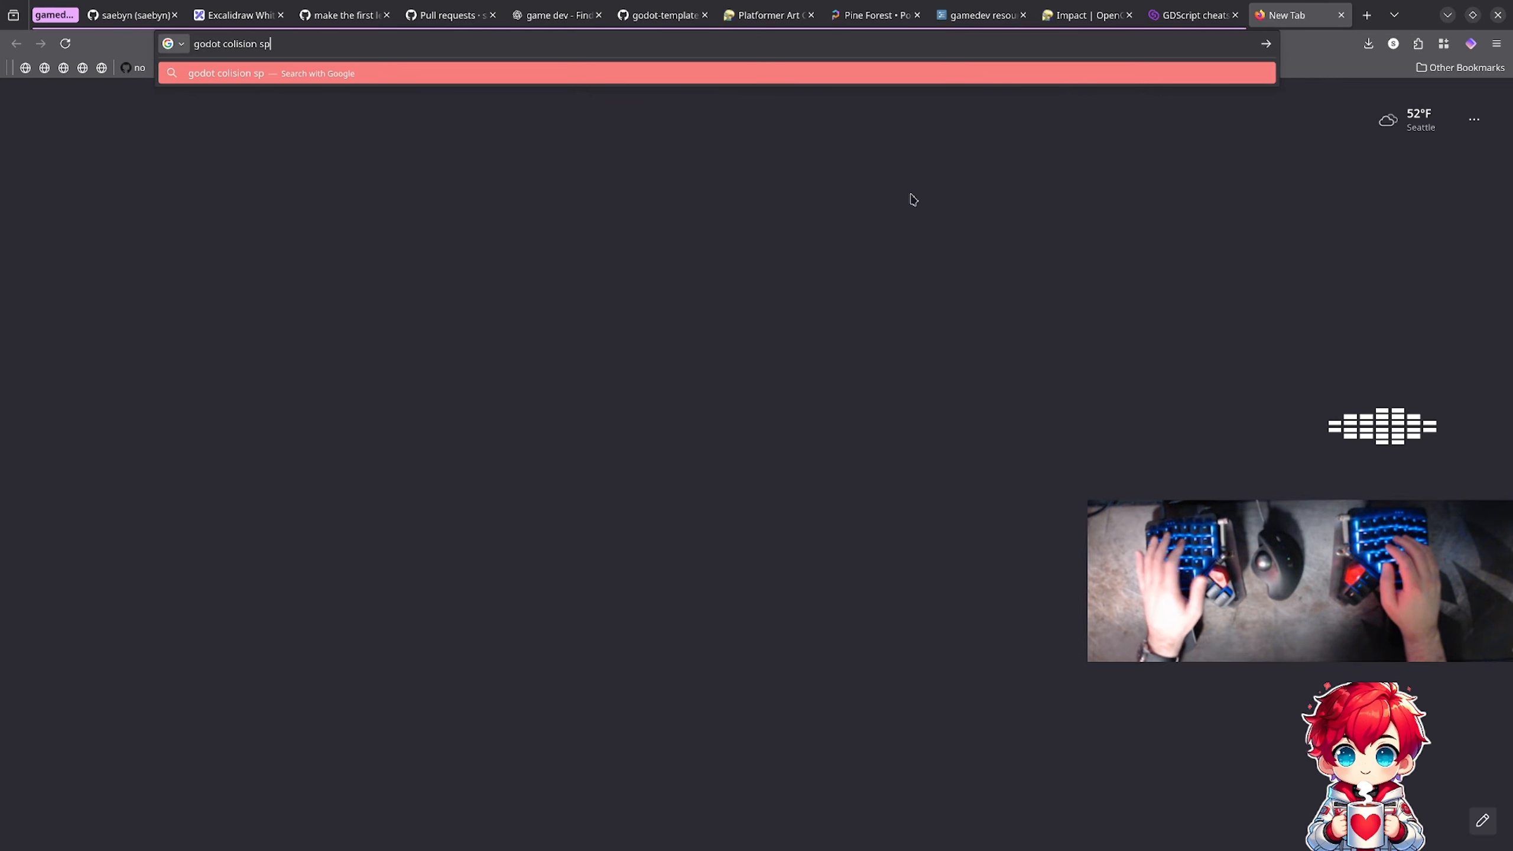
key(BackSpace)
text(ha)
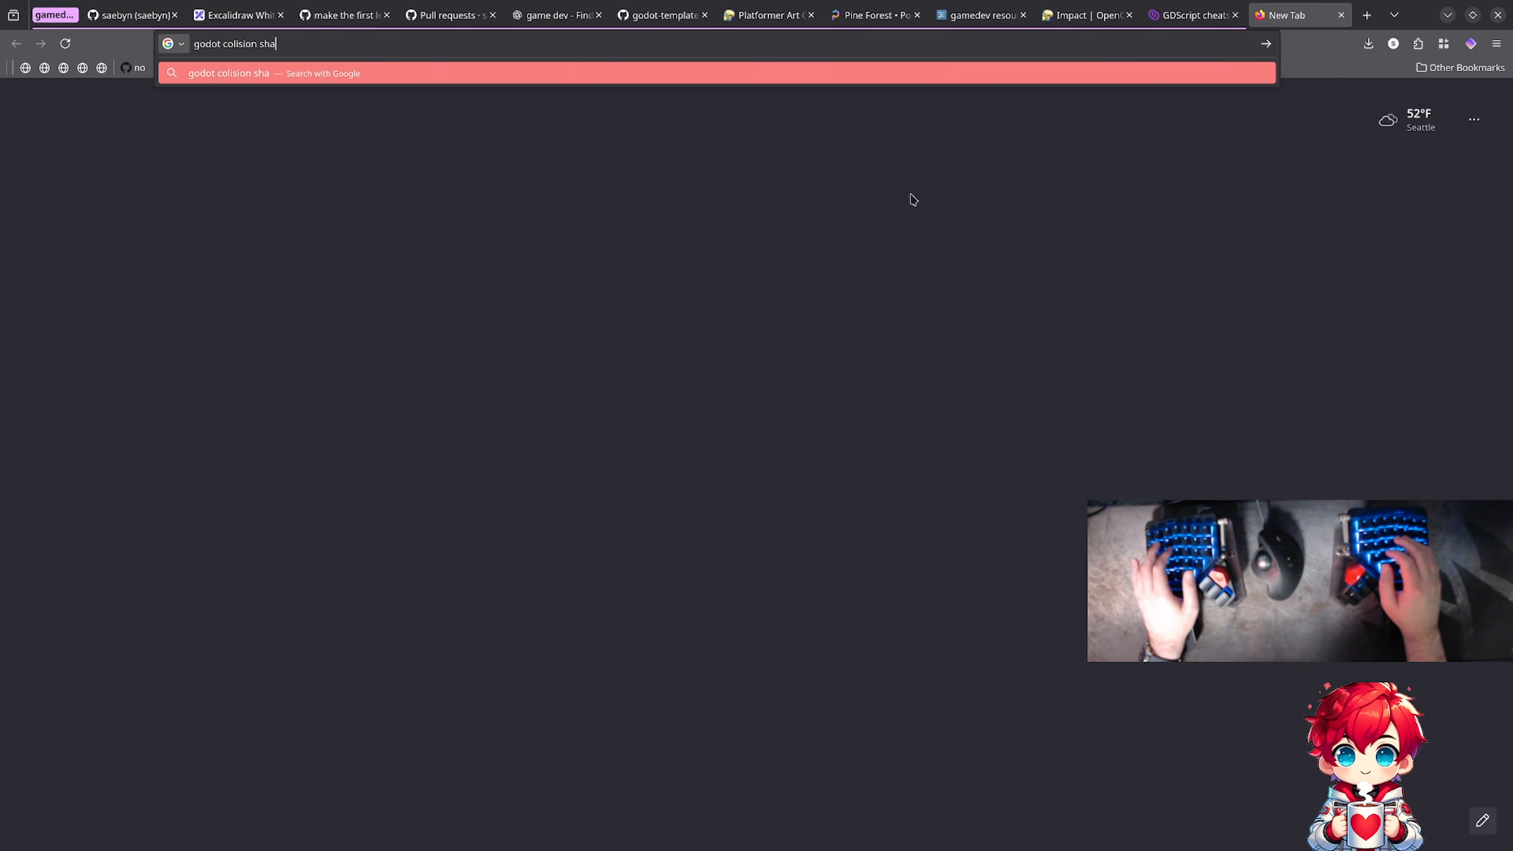
text(pe)
key(Down)
key(Down)
key(Down)
key(Return)
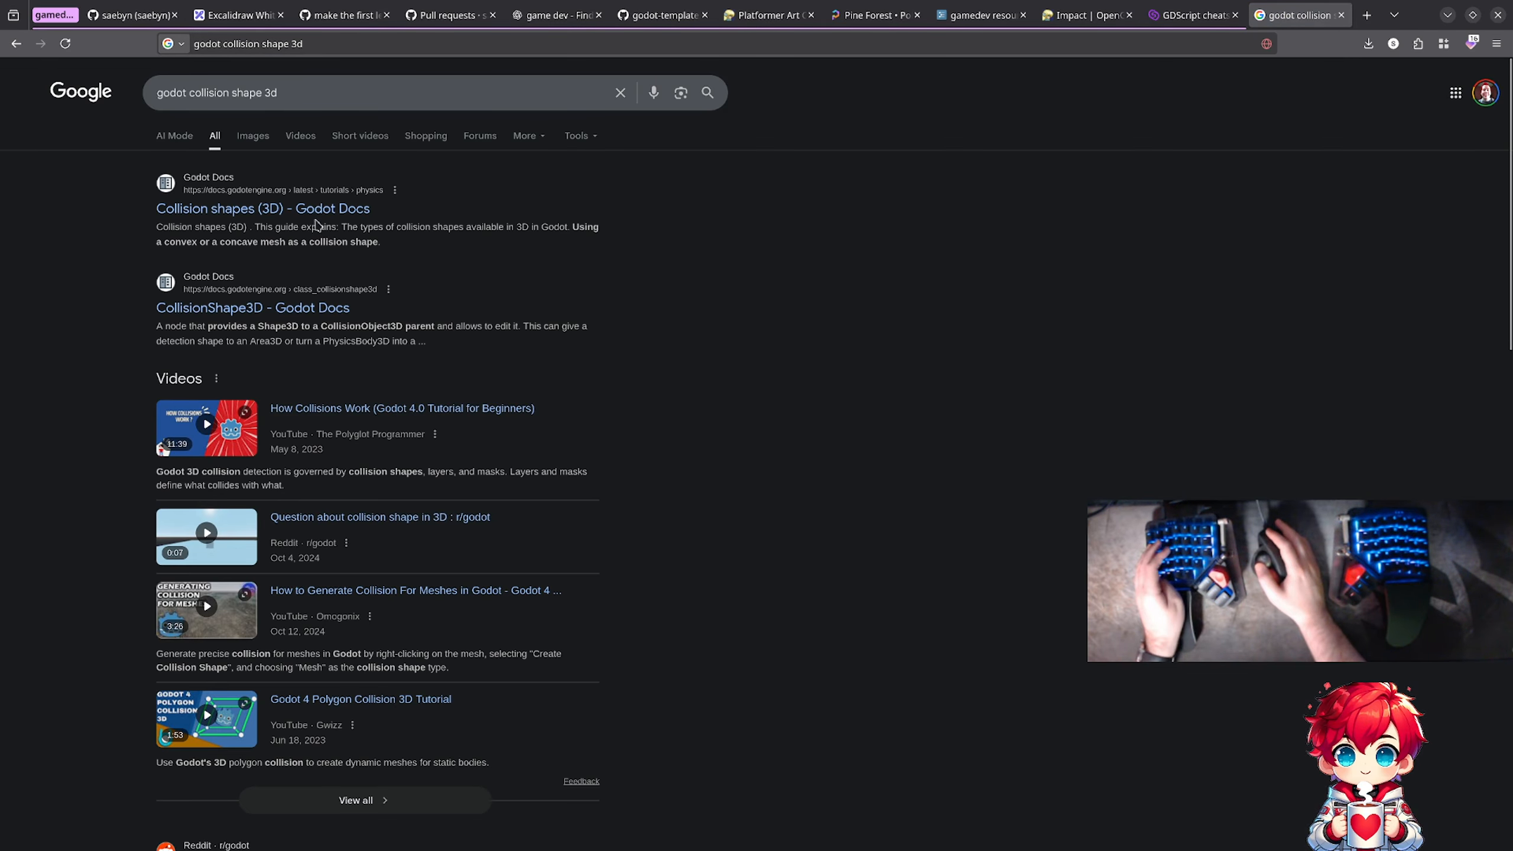
Step: Open the Godot Docs result "Collision shapes (3D)" in a separate tab while keeping the search results open
middle_click(313, 210)
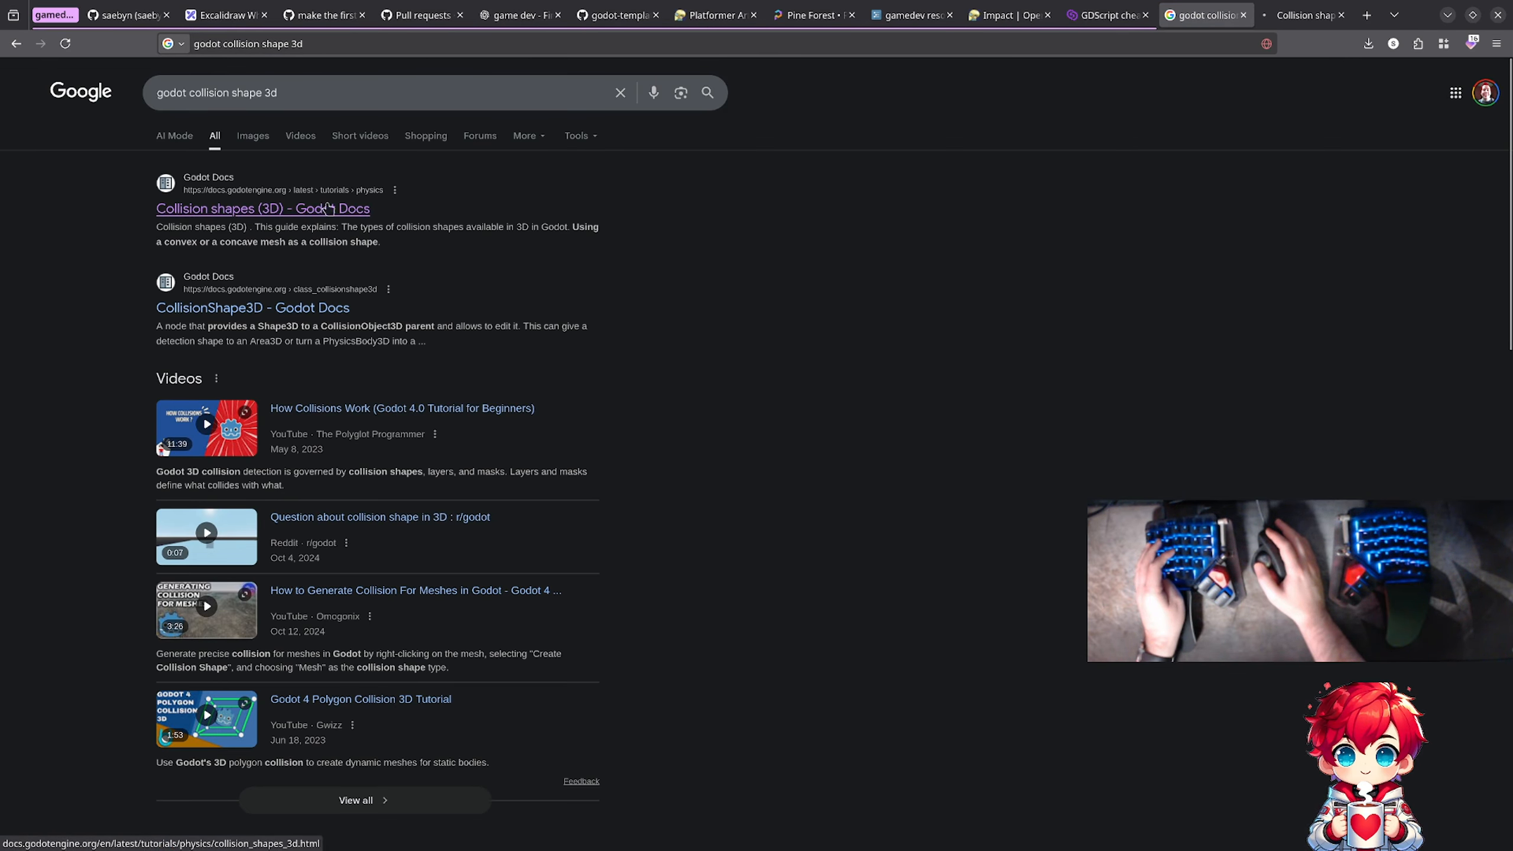
click(361, 97)
key(ctrl+a)
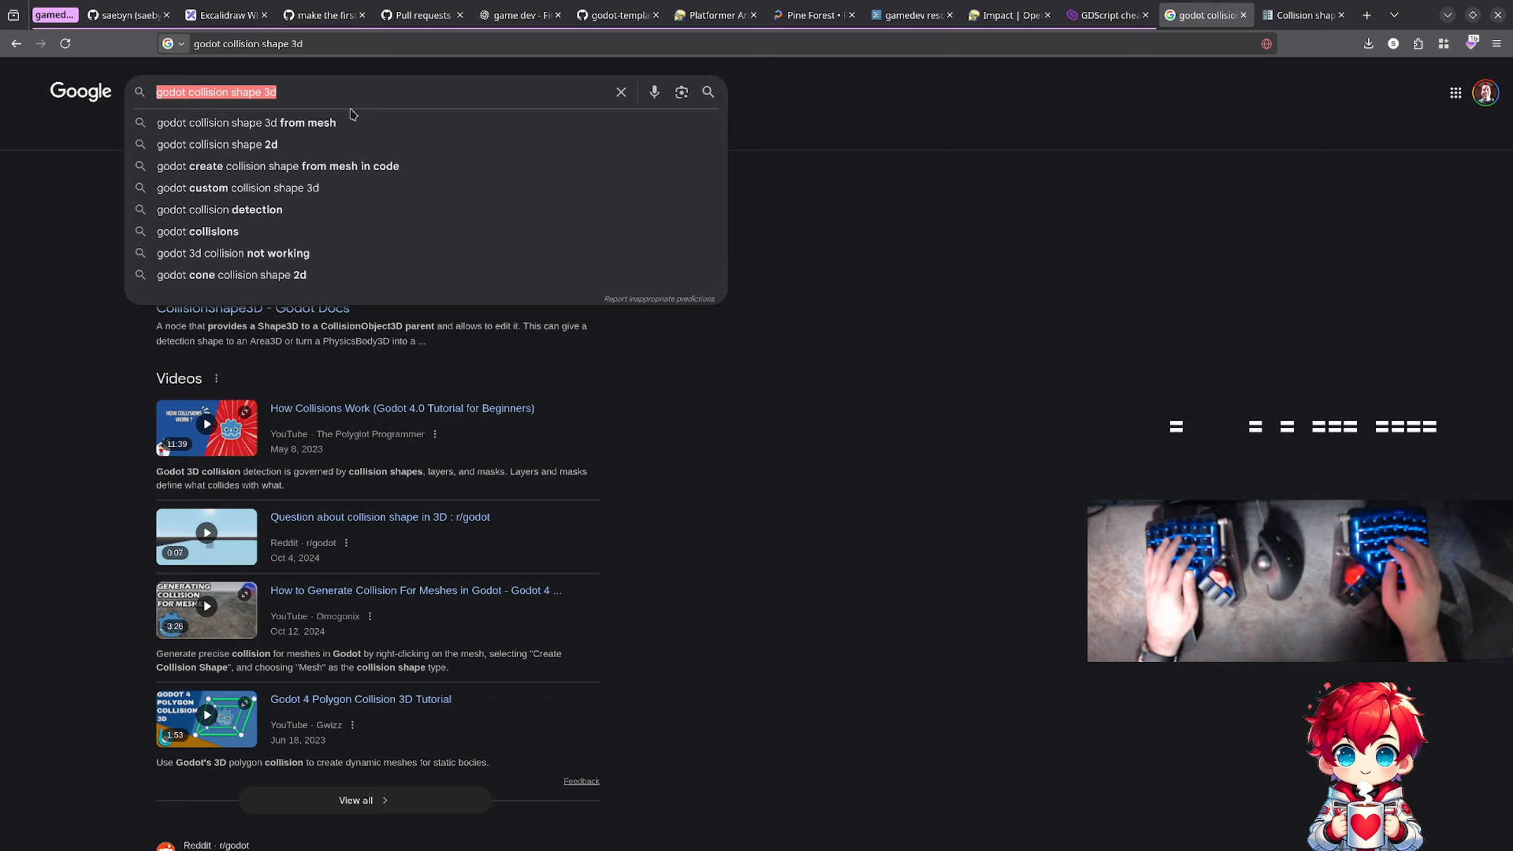
Step: Switch to Blender, undo the last change in Landscape1.blend, and save the file
key(alt+Tab)
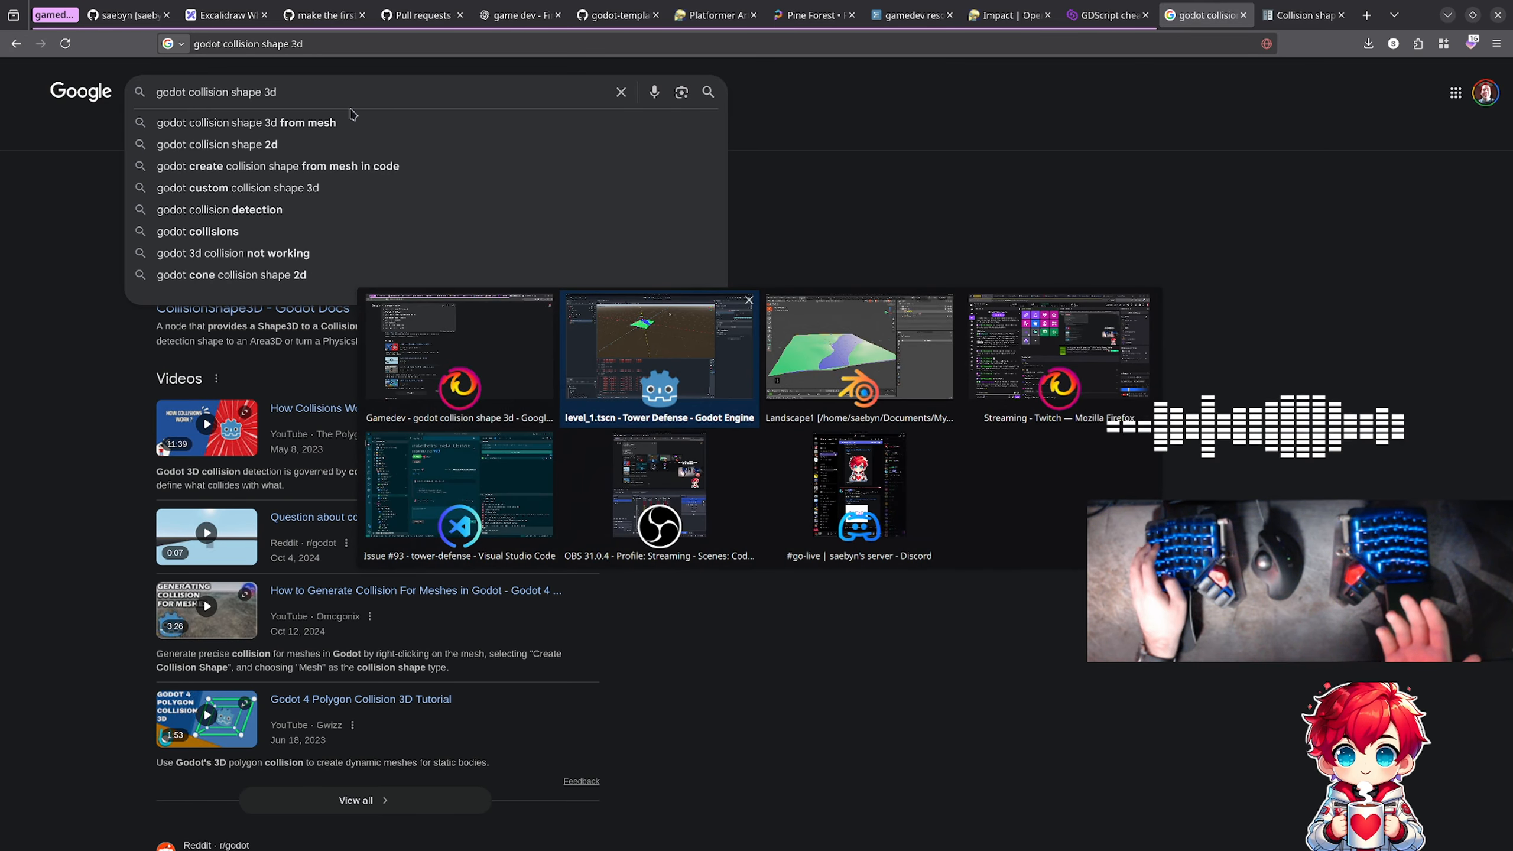
key(alt+Tab)
key(ctrl+z)
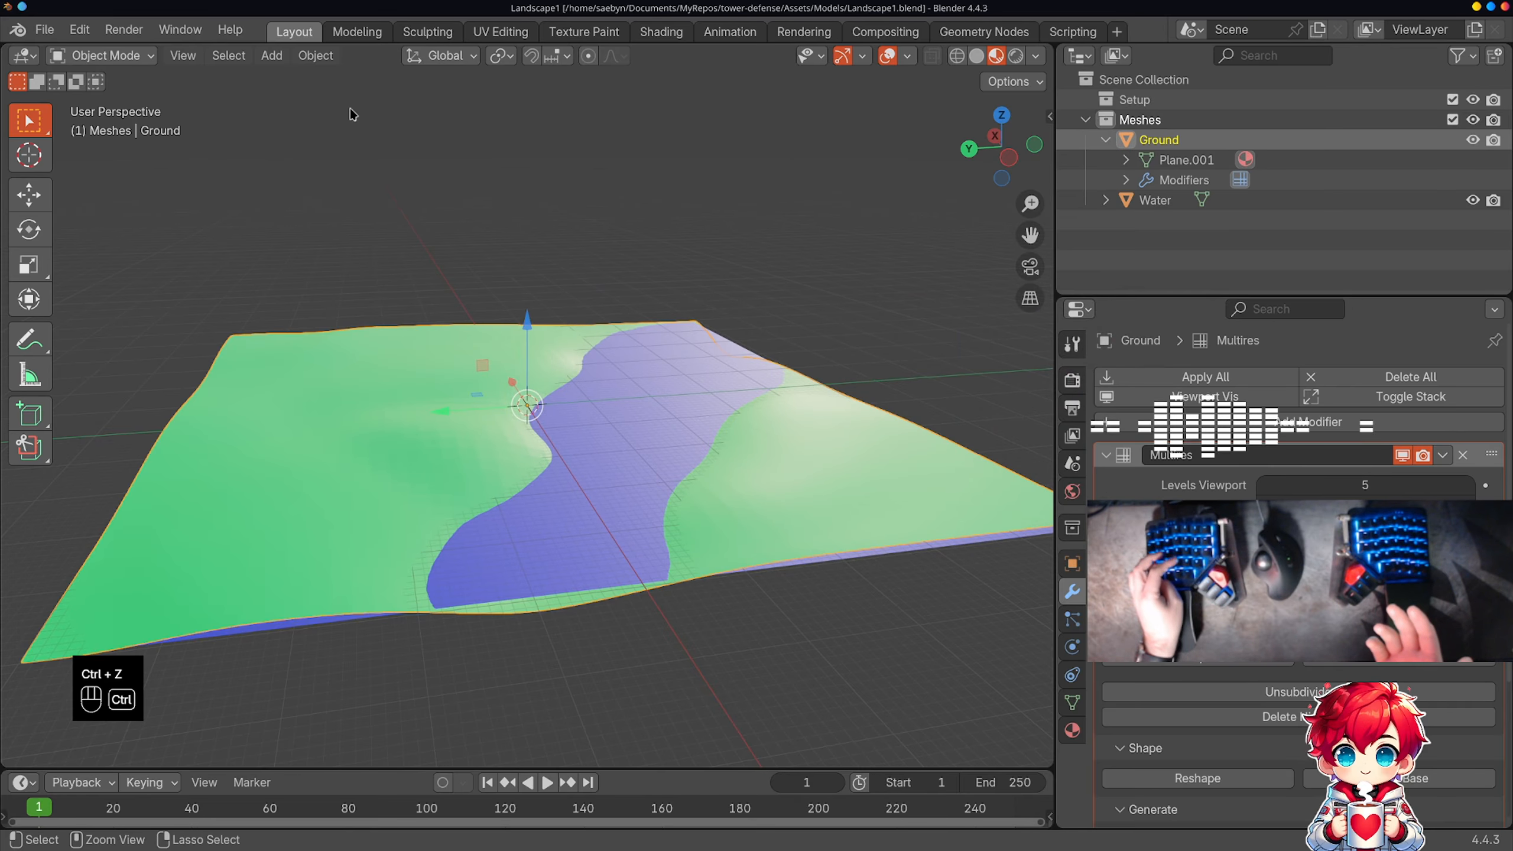
key(ctrl+s)
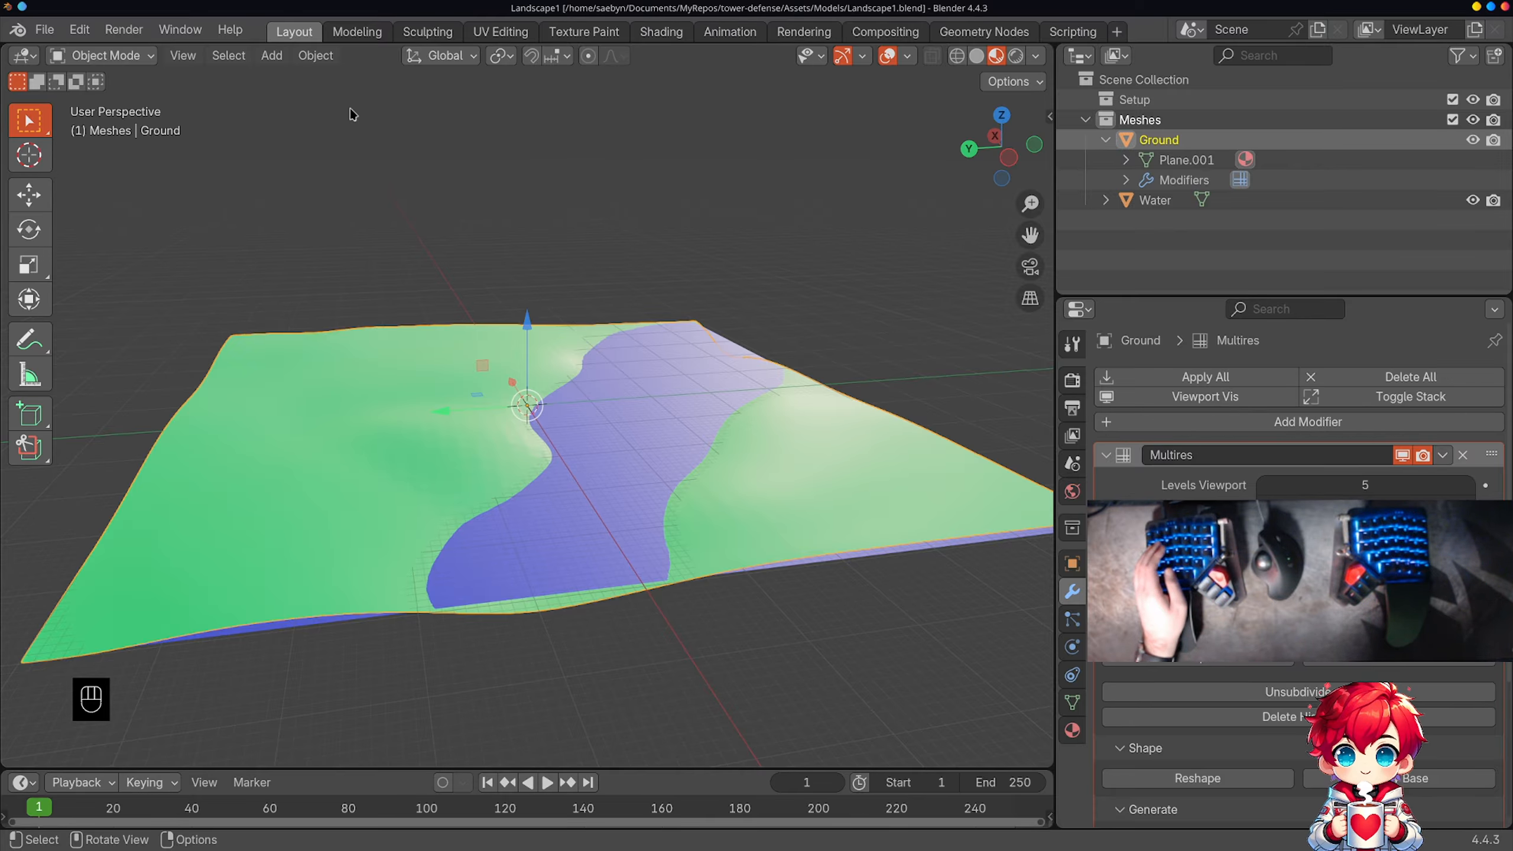
Step: Return to Firefox, show the Collision shapes (3D) documentation in its 4.4 version, and dismiss the old-version notice
key(alt+Tab)
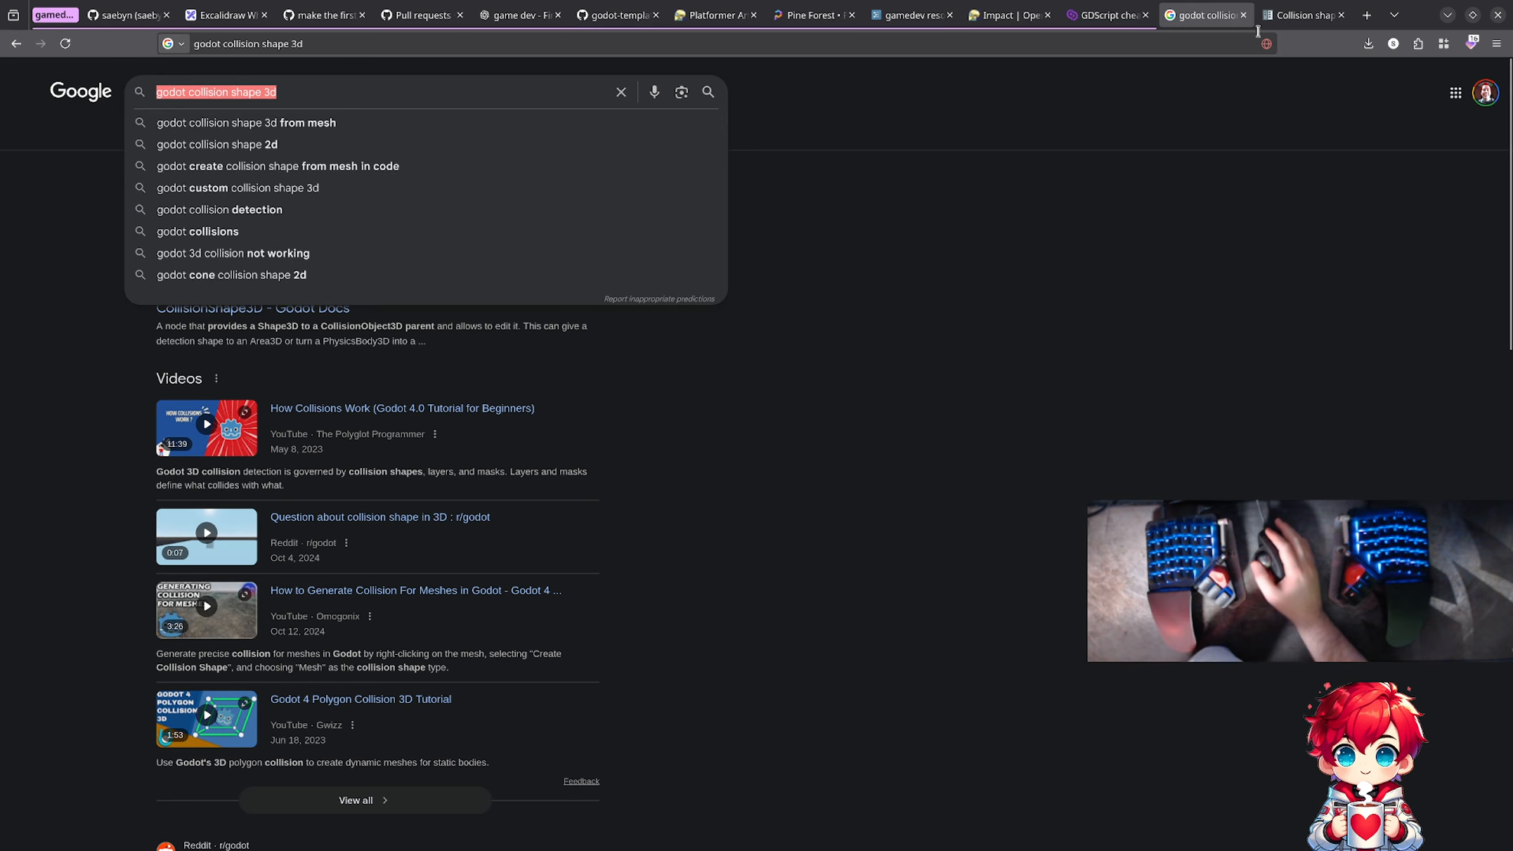
key(ctrl+Tab)
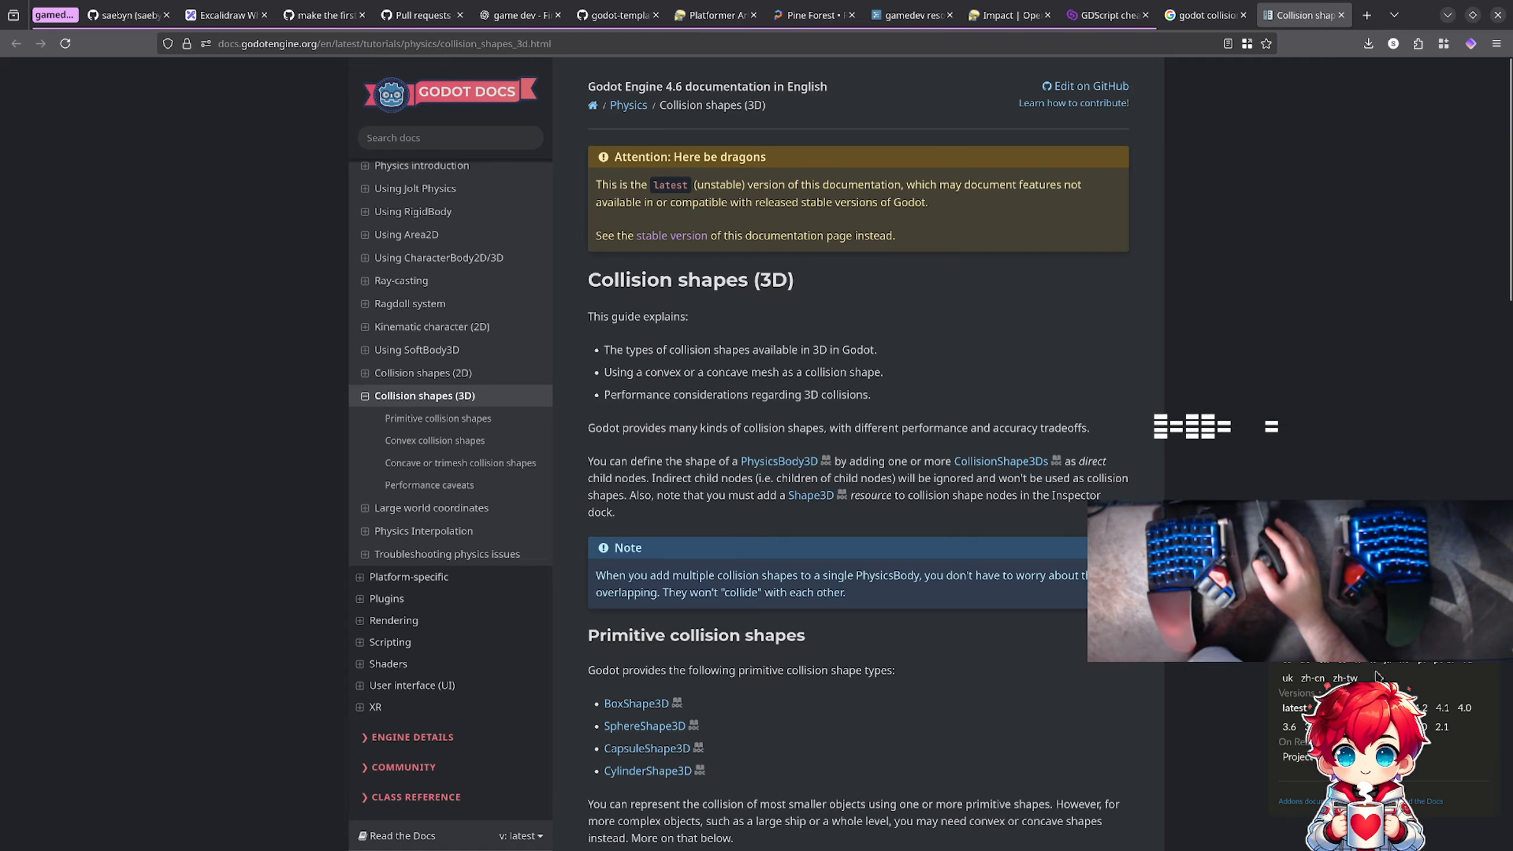
click(1462, 804)
click(1430, 623)
click(1459, 810)
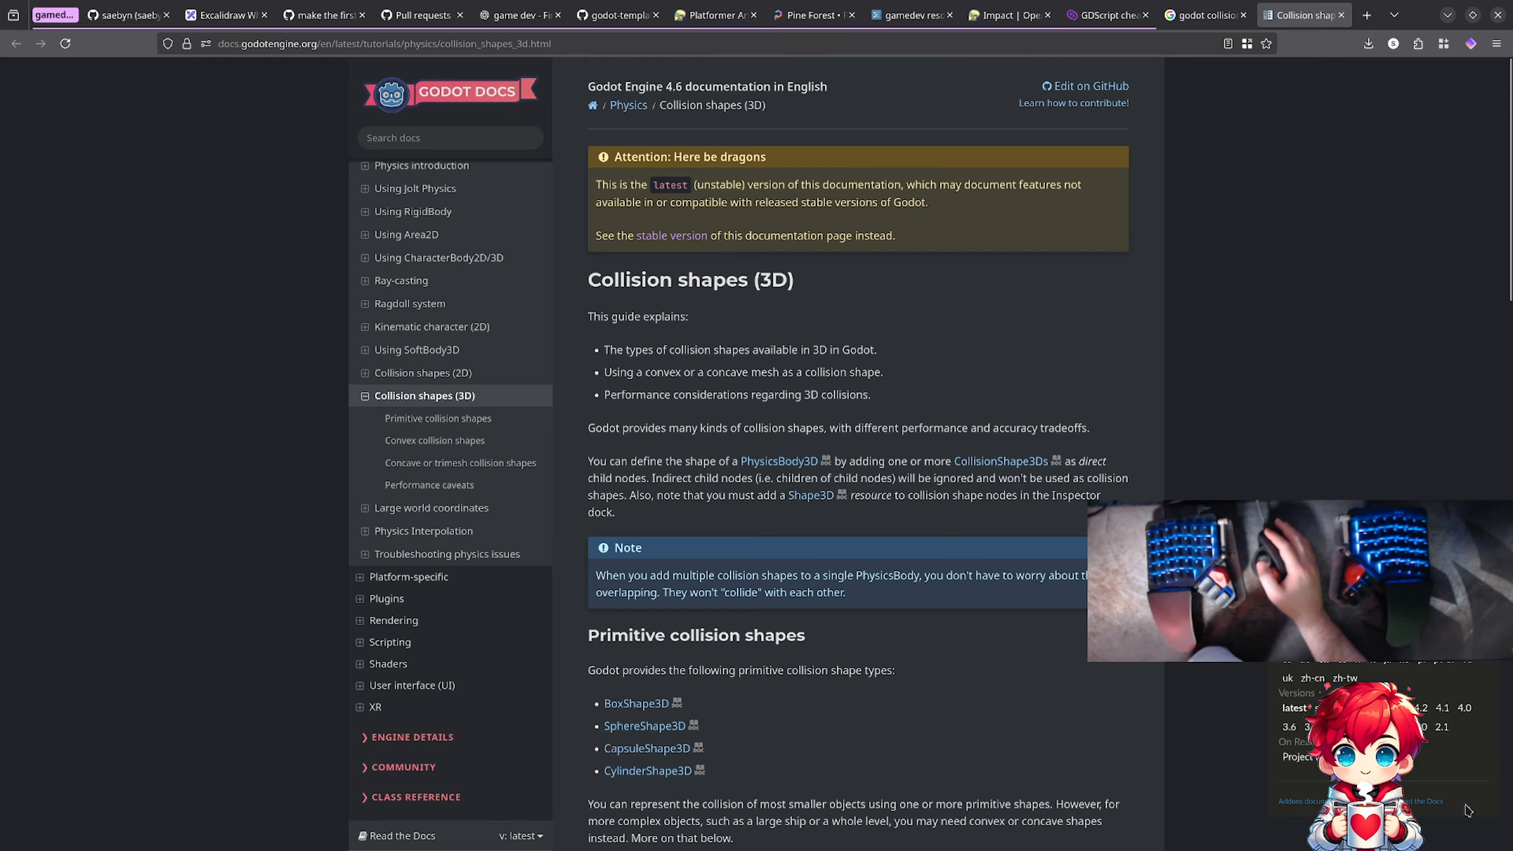
click(1377, 708)
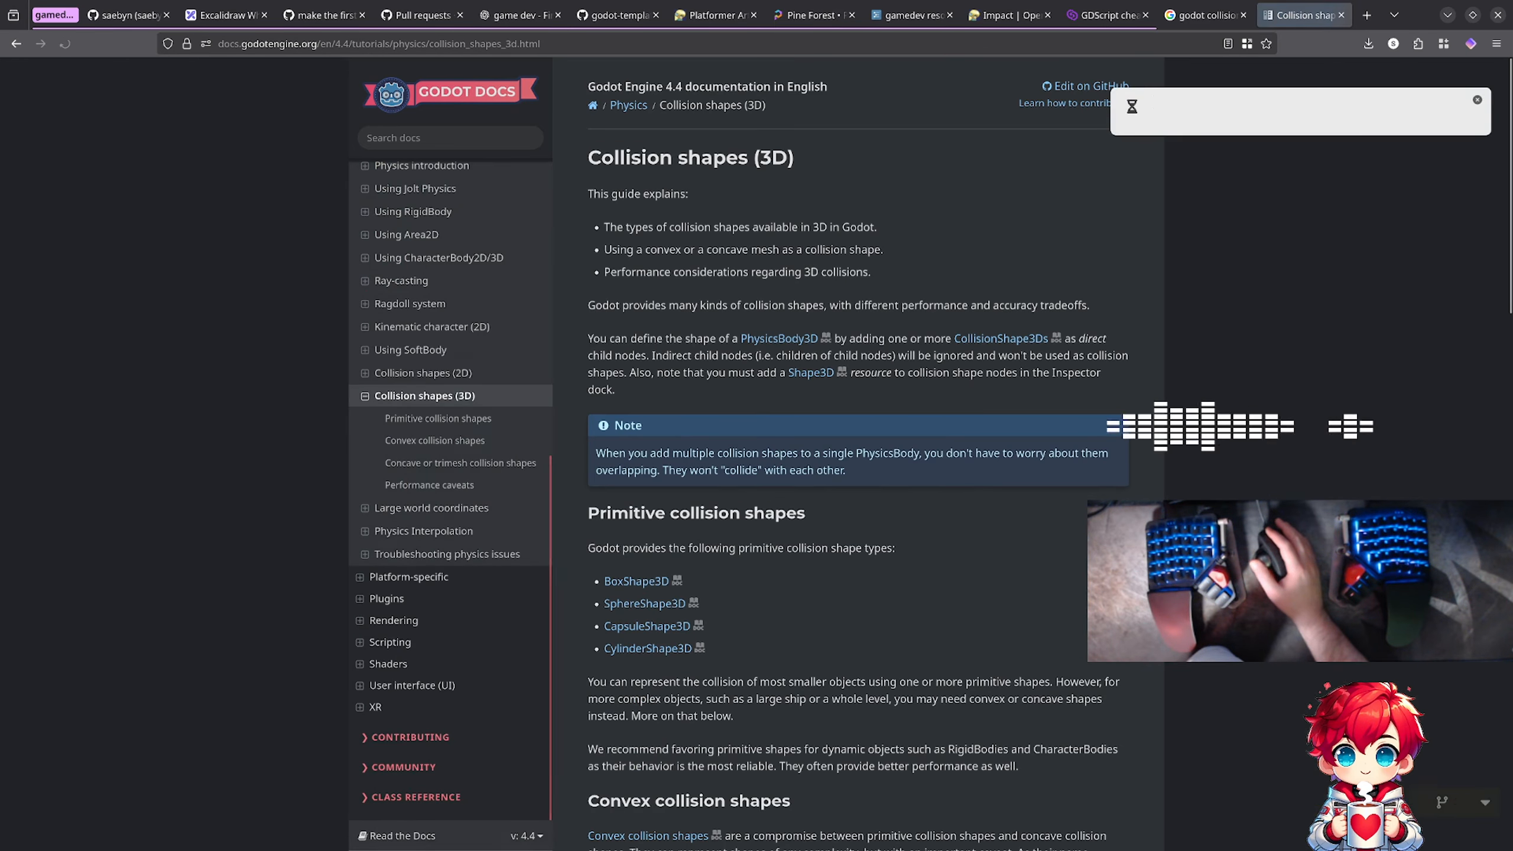
click(1478, 100)
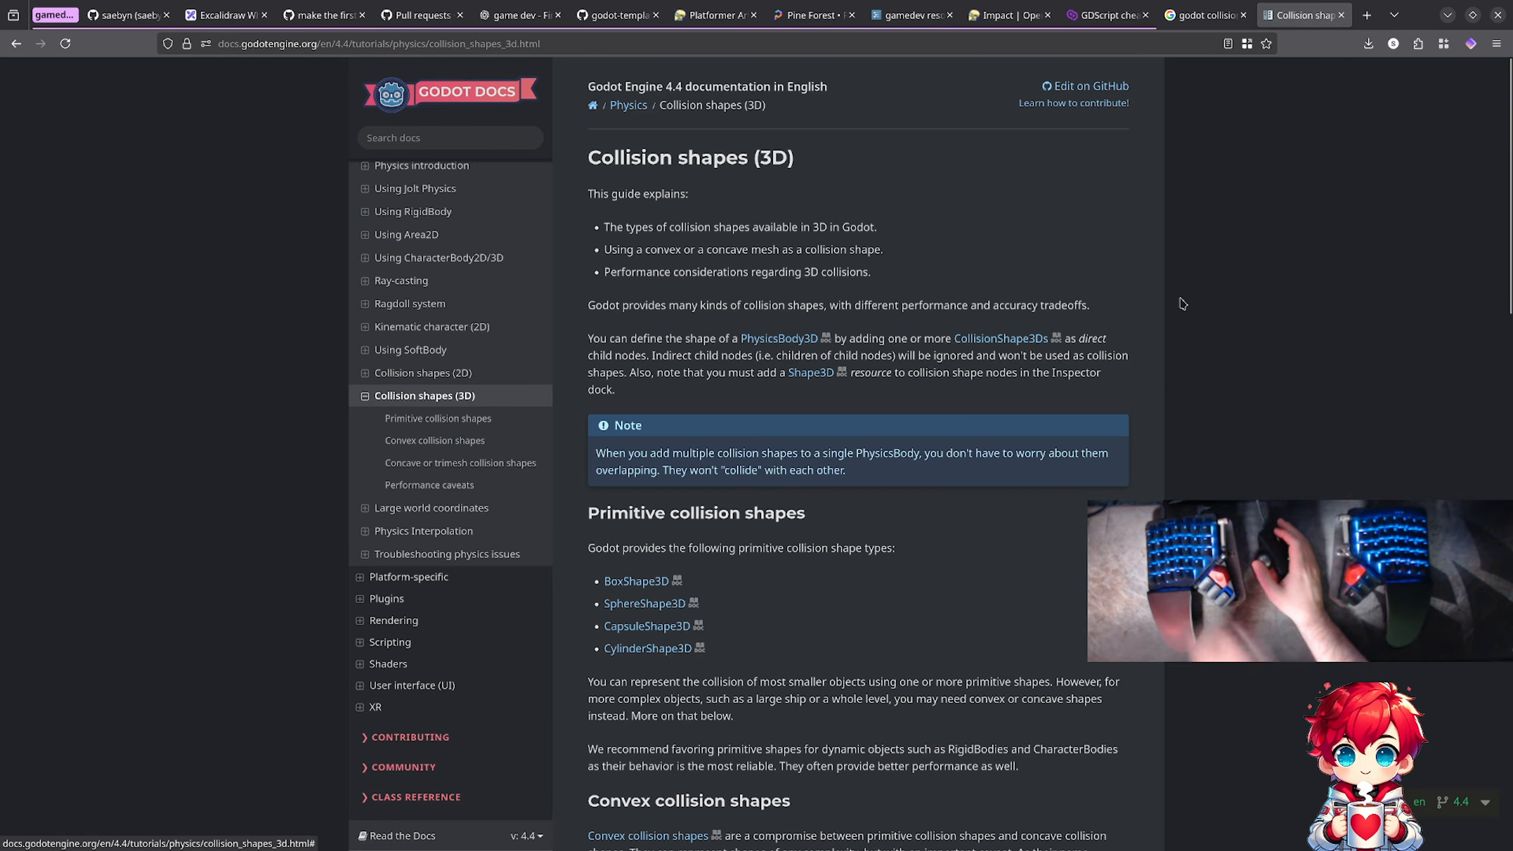
Step: Enlarge the page to 130% and read how primitive and convex collision shapes are chosen and generated from a MeshInstance3D
ctrl+scroll(1184, 301, up, 3)
scroll(1183, 302, down, 2)
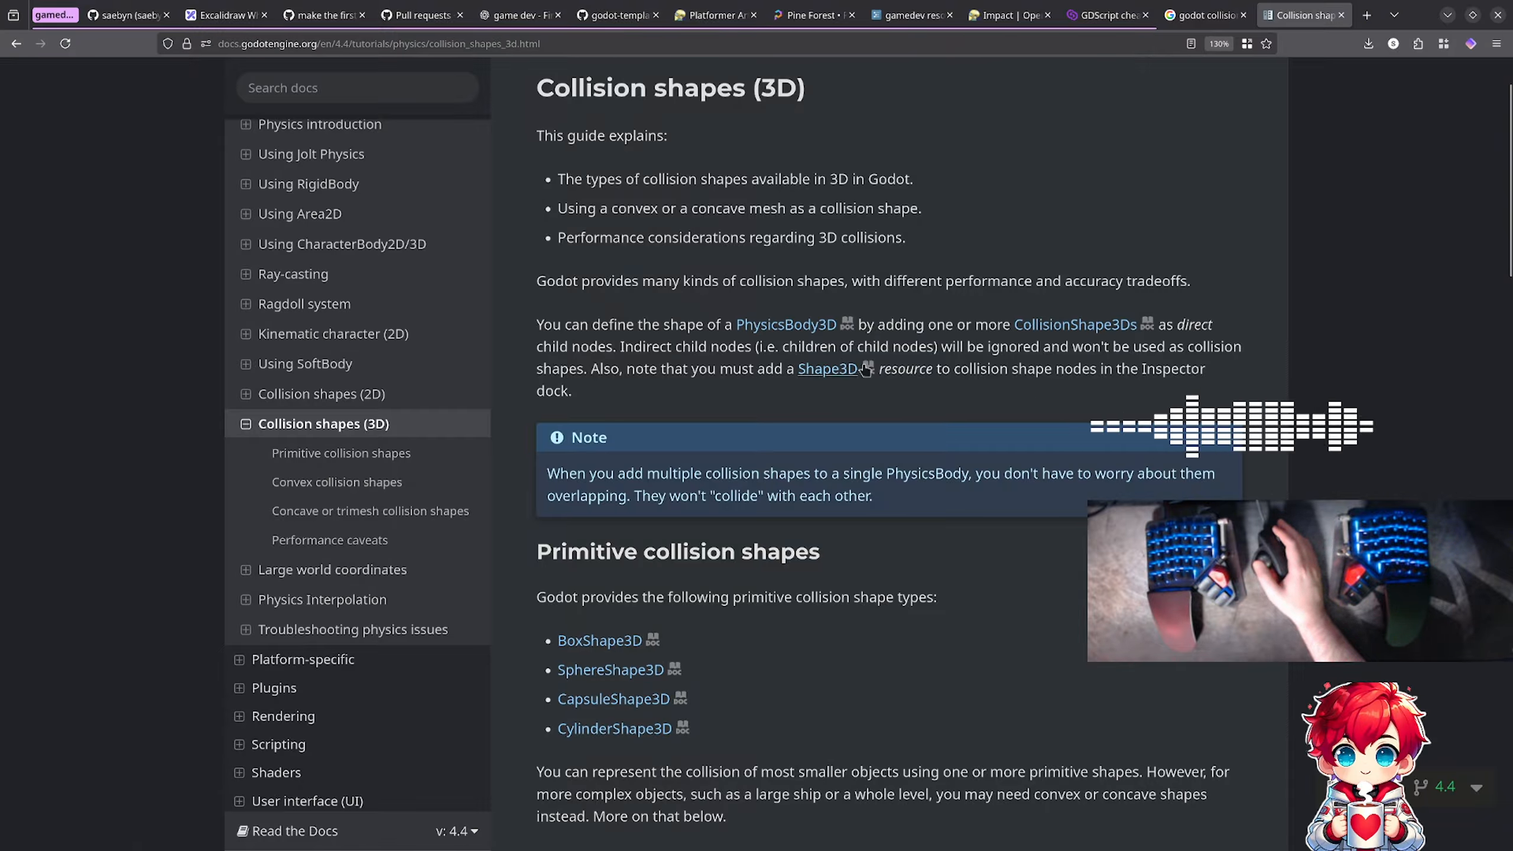
scroll(1056, 368, down, 5)
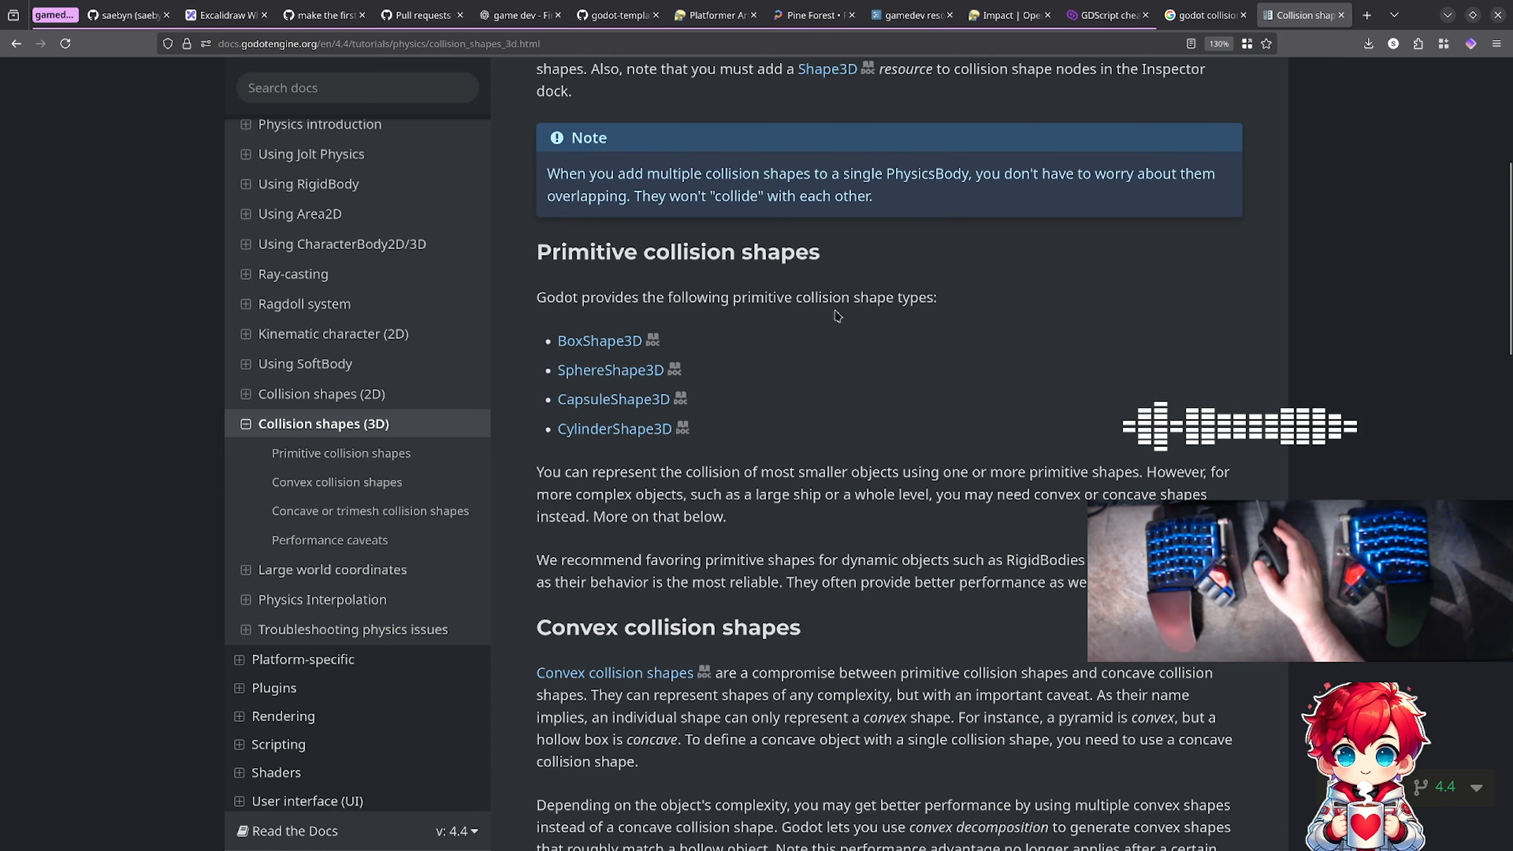
scroll(836, 312, down, 6)
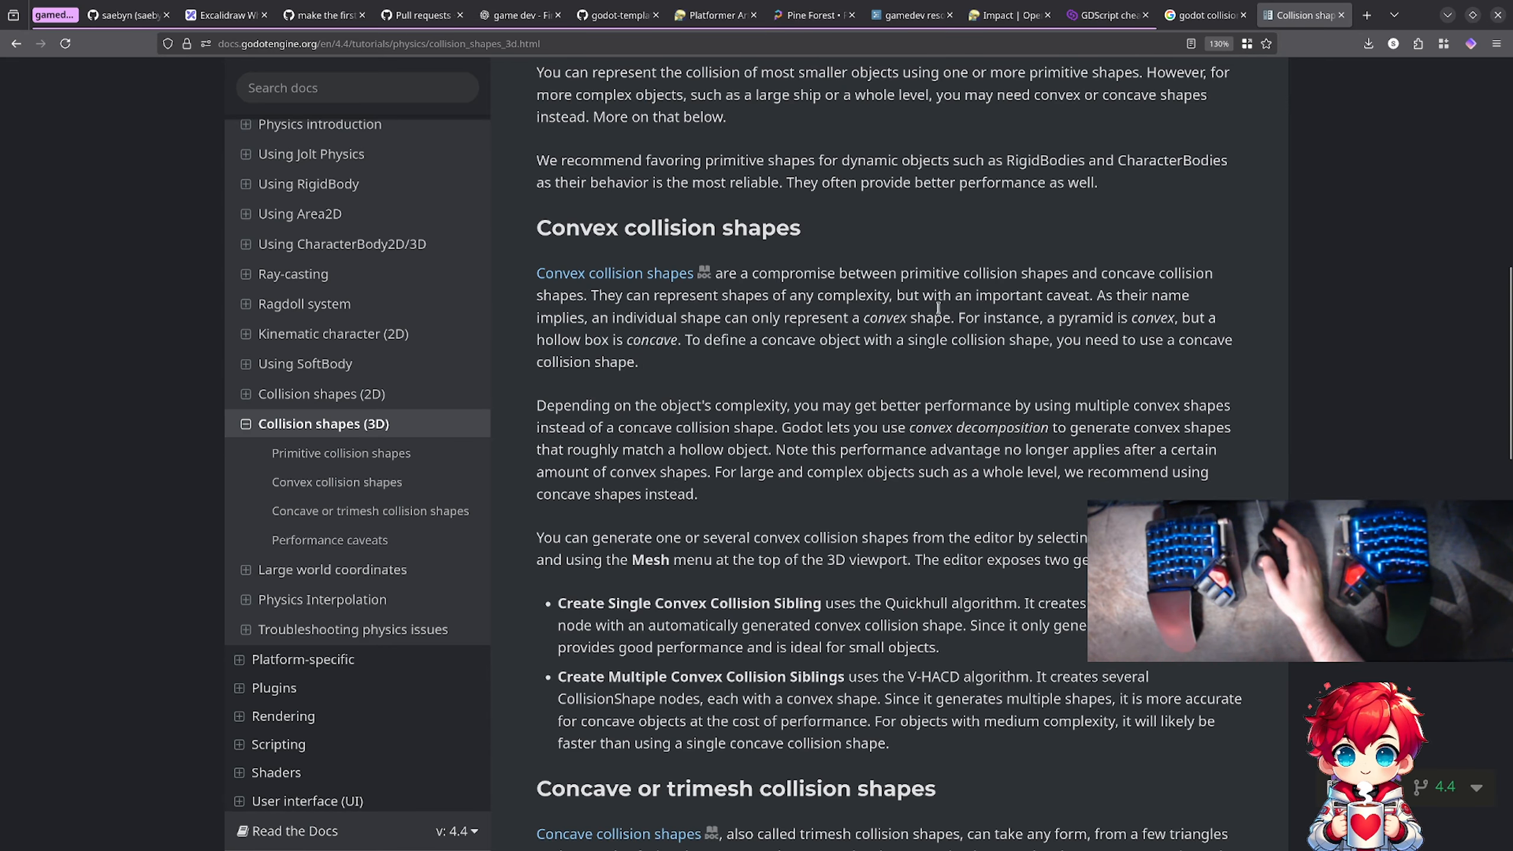
scroll(938, 308, down, 3)
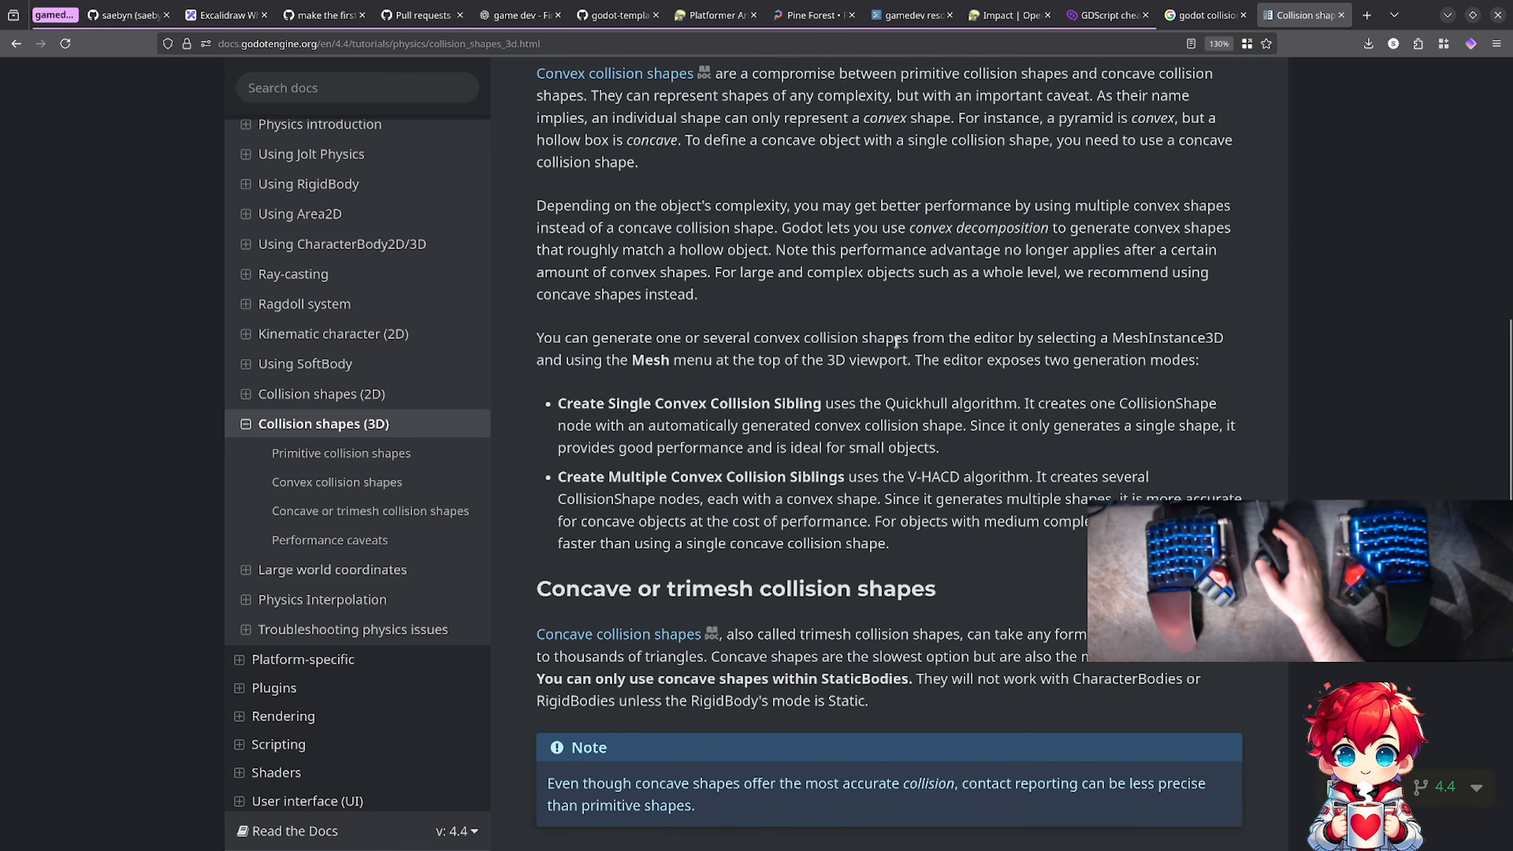
scroll(818, 390, down, 2)
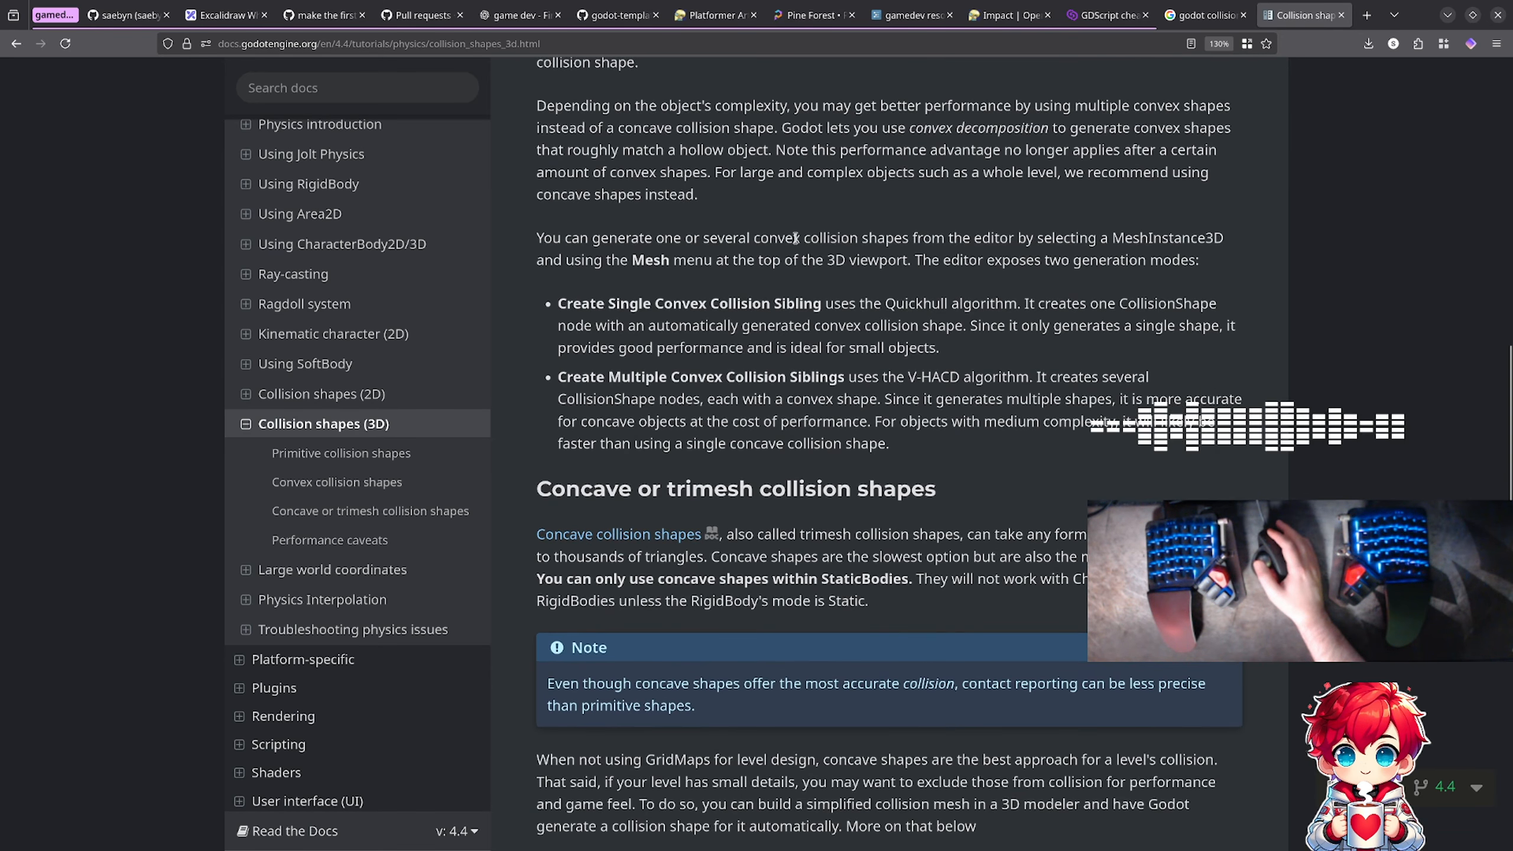
drag(793, 238, 877, 259)
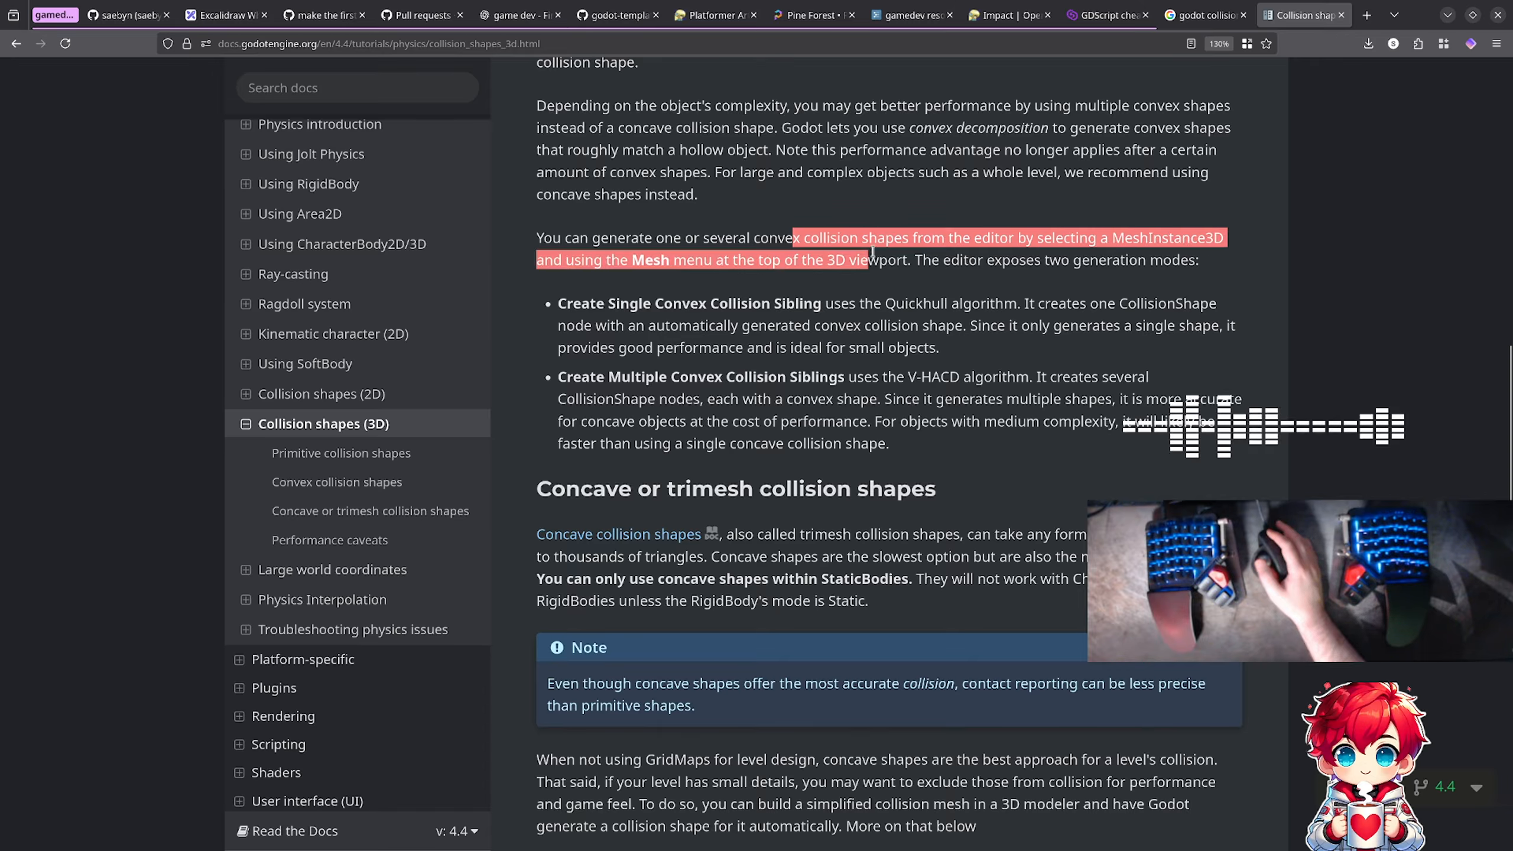
click(875, 265)
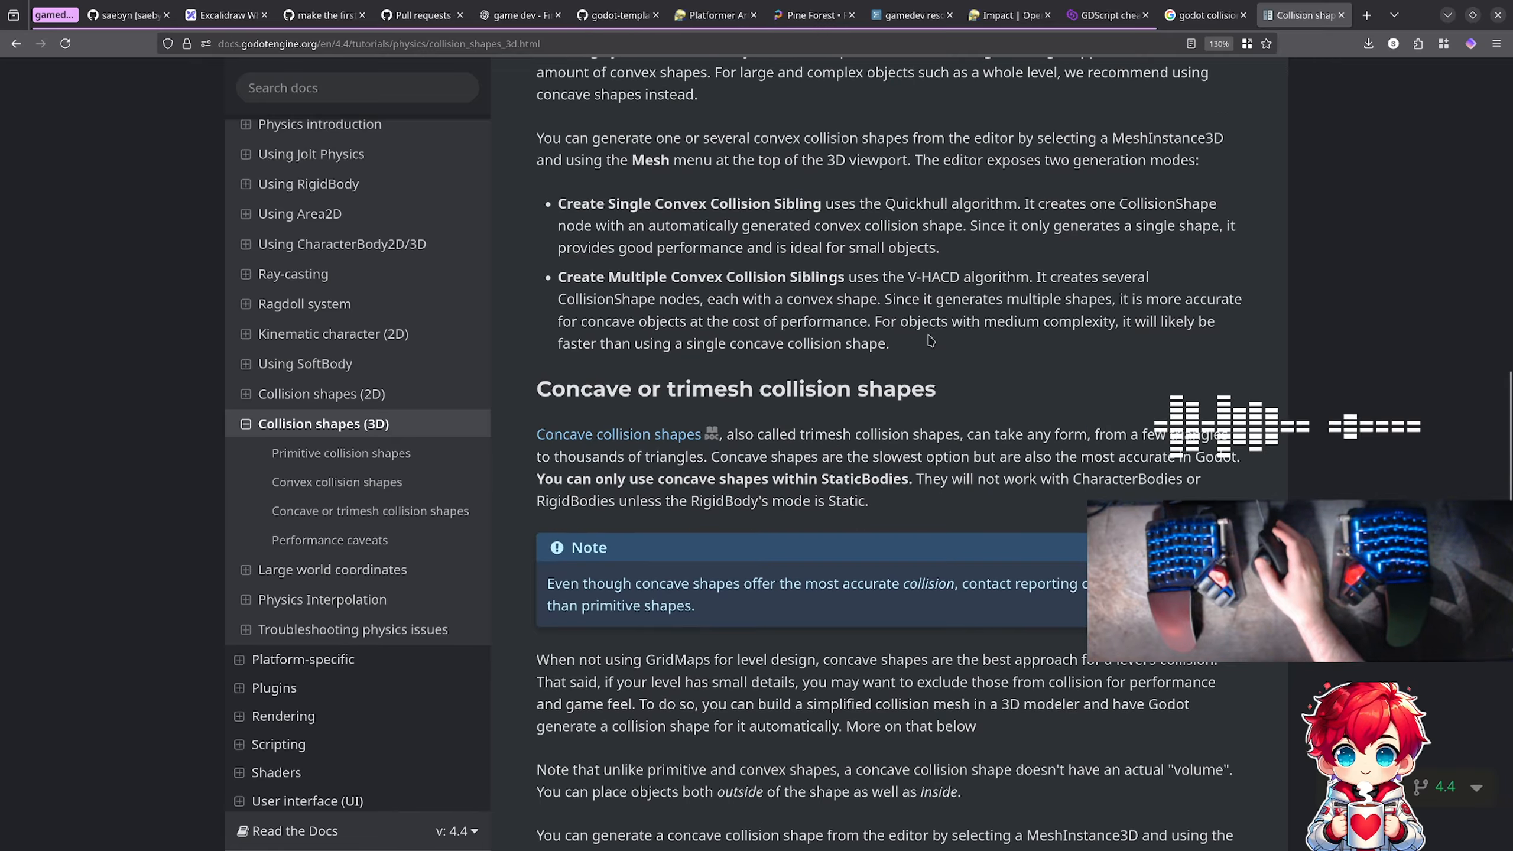
Step: Read the section on concave or trimesh collision shapes, including the options for generating them from a mesh
scroll(928, 340, down, 3)
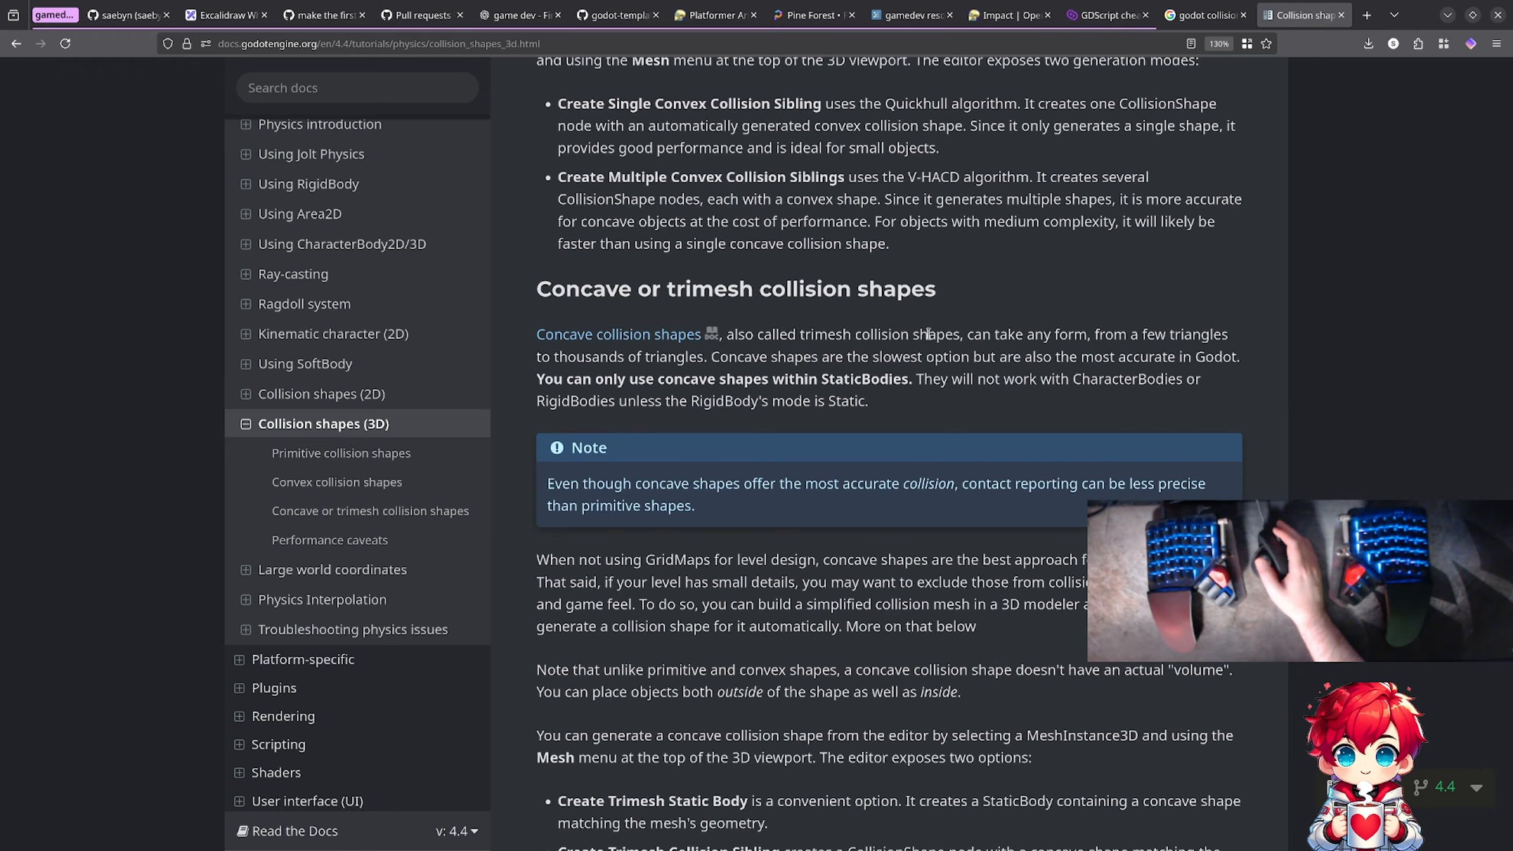
scroll(928, 334, down, 1)
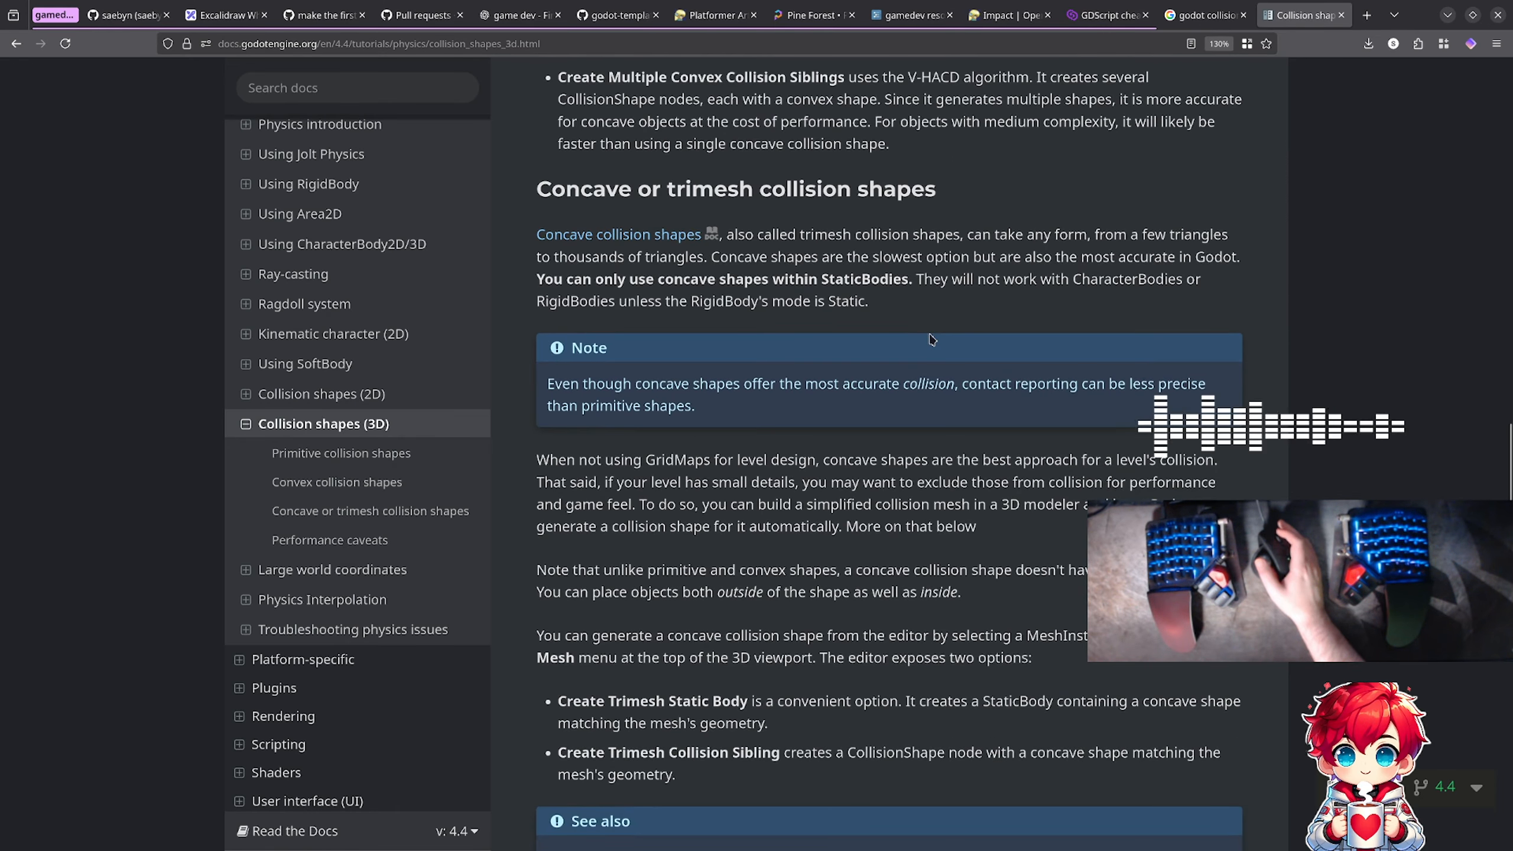
scroll(932, 338, up, 2)
scroll(933, 338, down, 2)
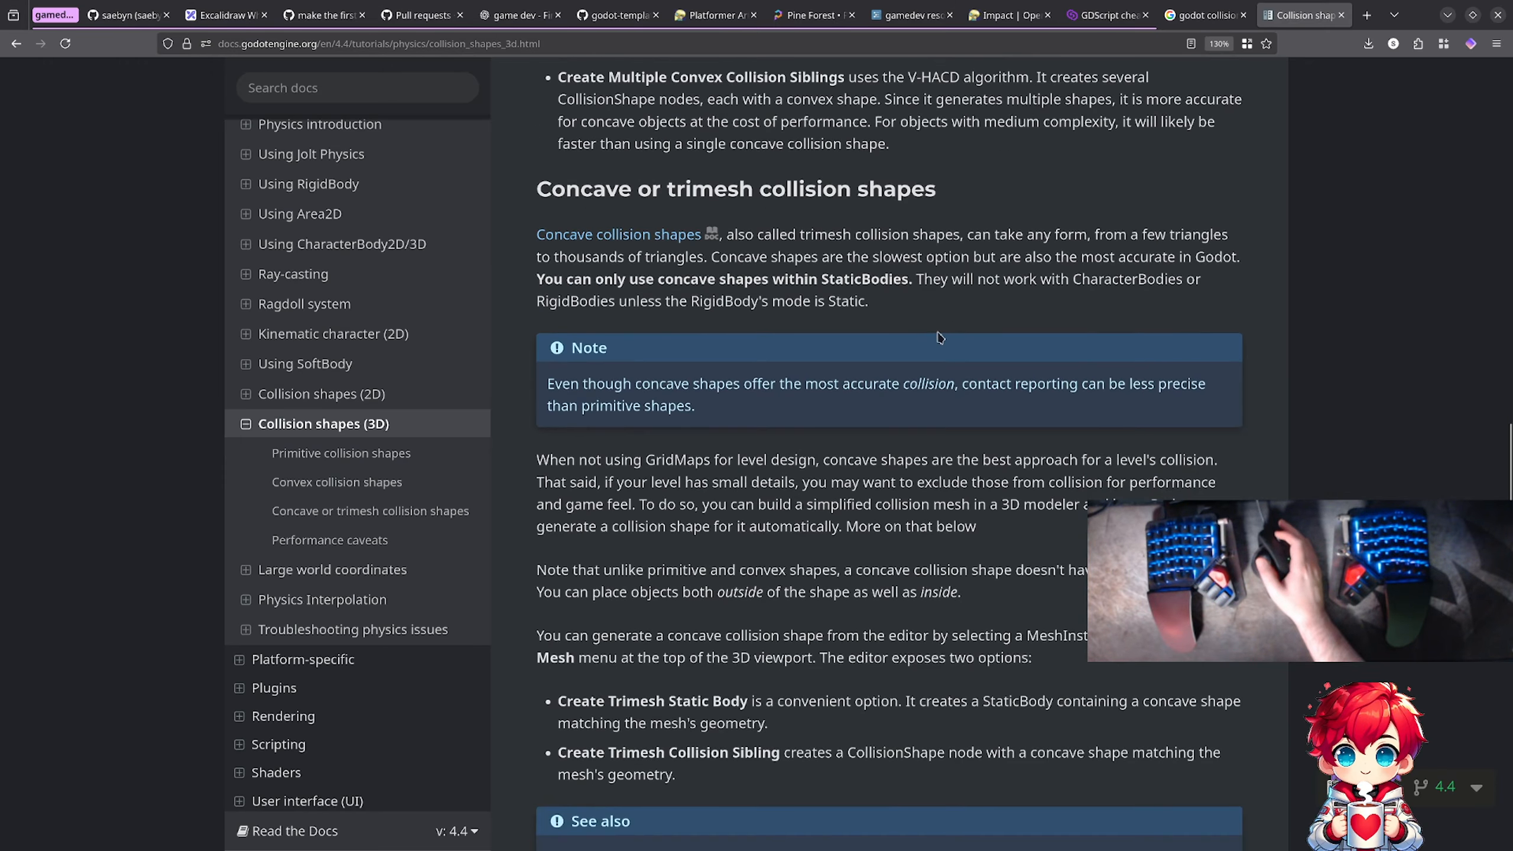
scroll(935, 337, down, 2)
scroll(933, 330, down, 2)
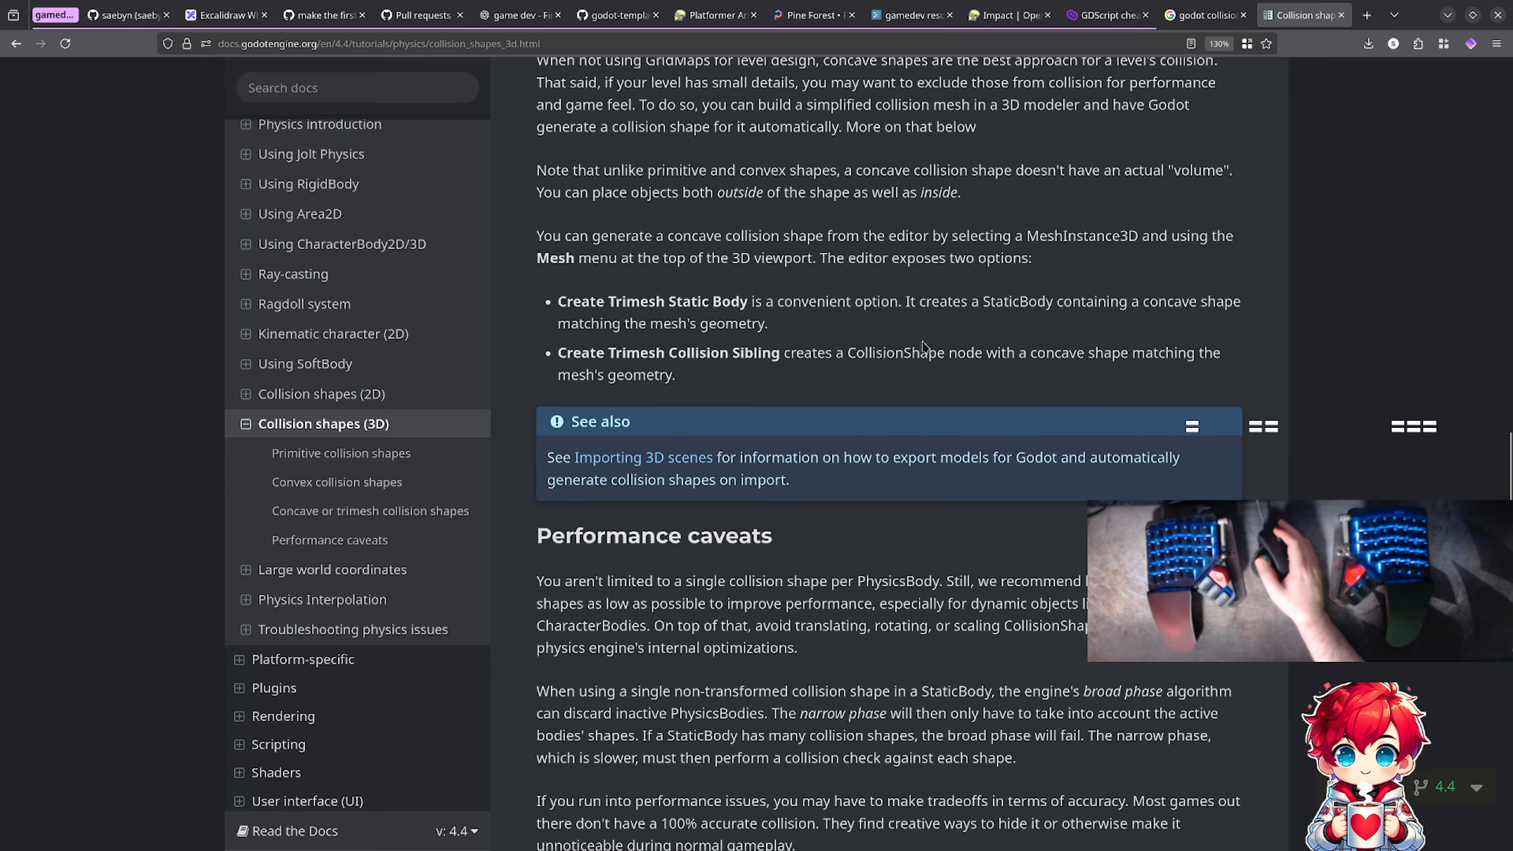
Step: Open the Import configuration page under Importing 3D scenes and examine the Import dock options for collision generation
click(677, 463)
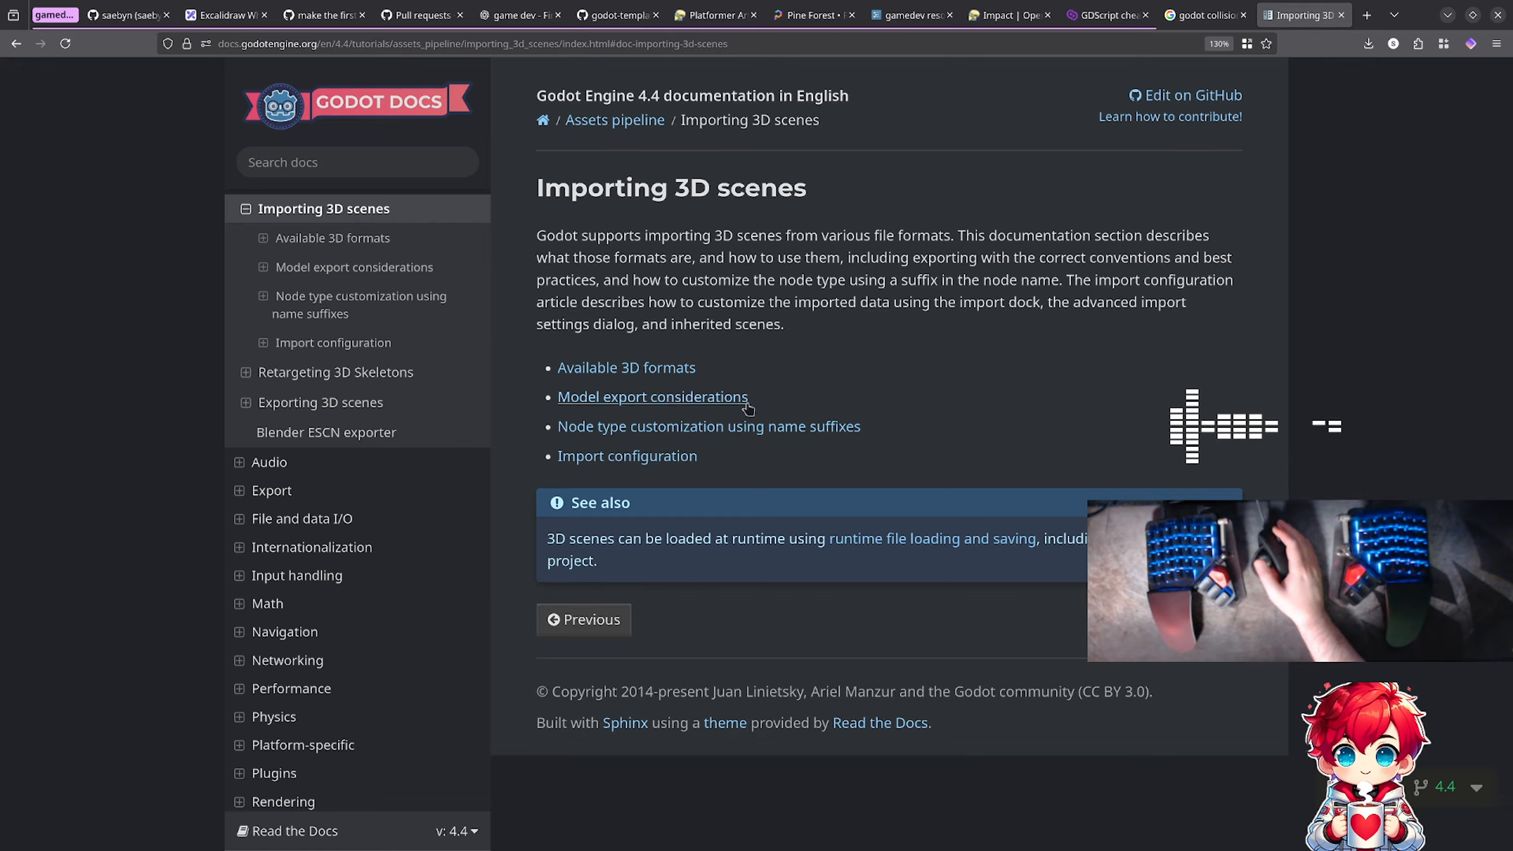
click(344, 355)
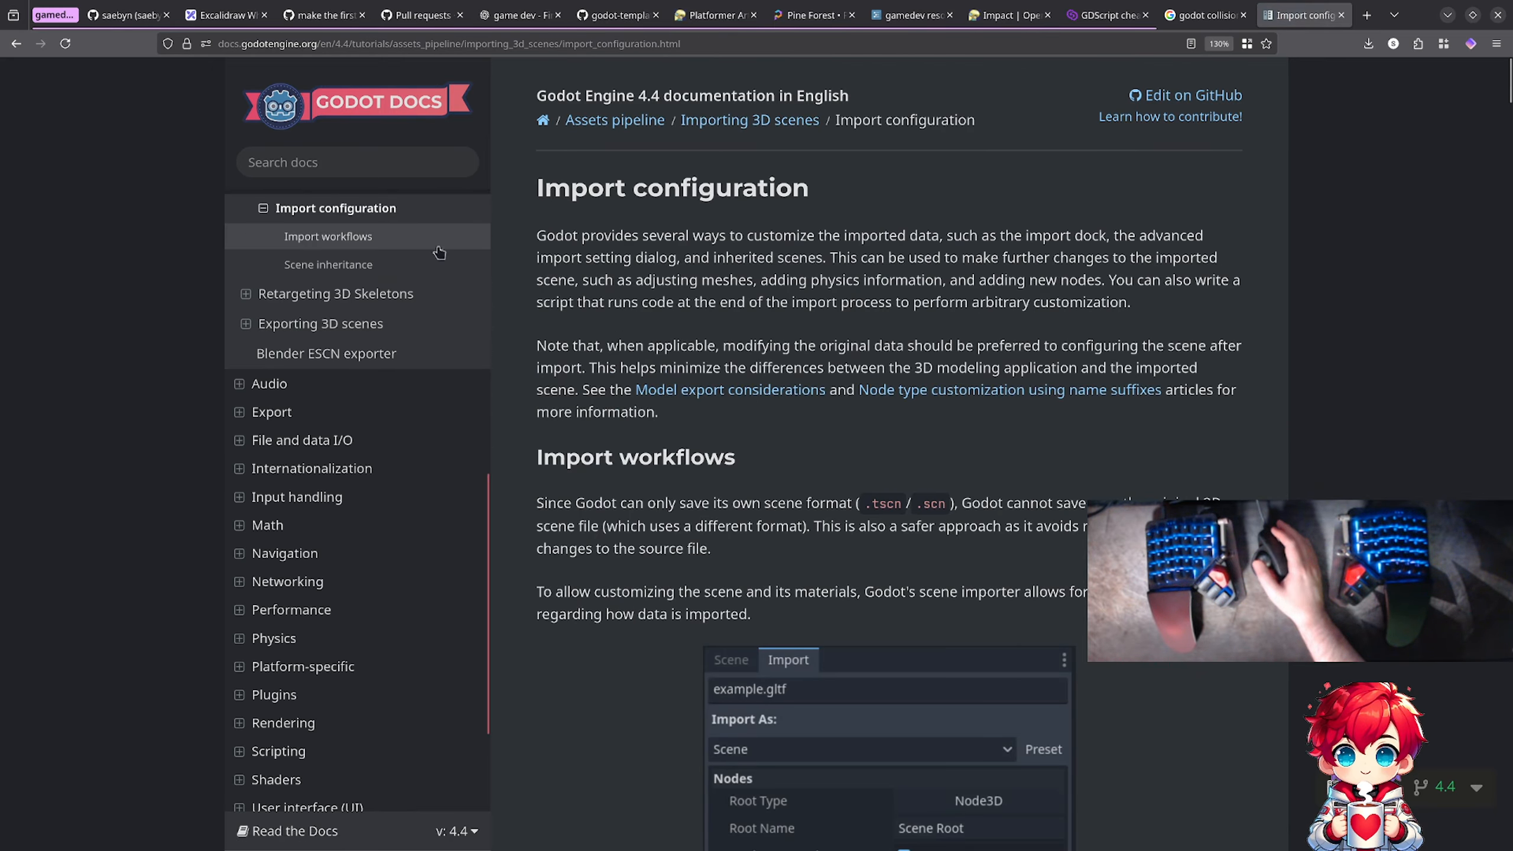
scroll(667, 339, down, 8)
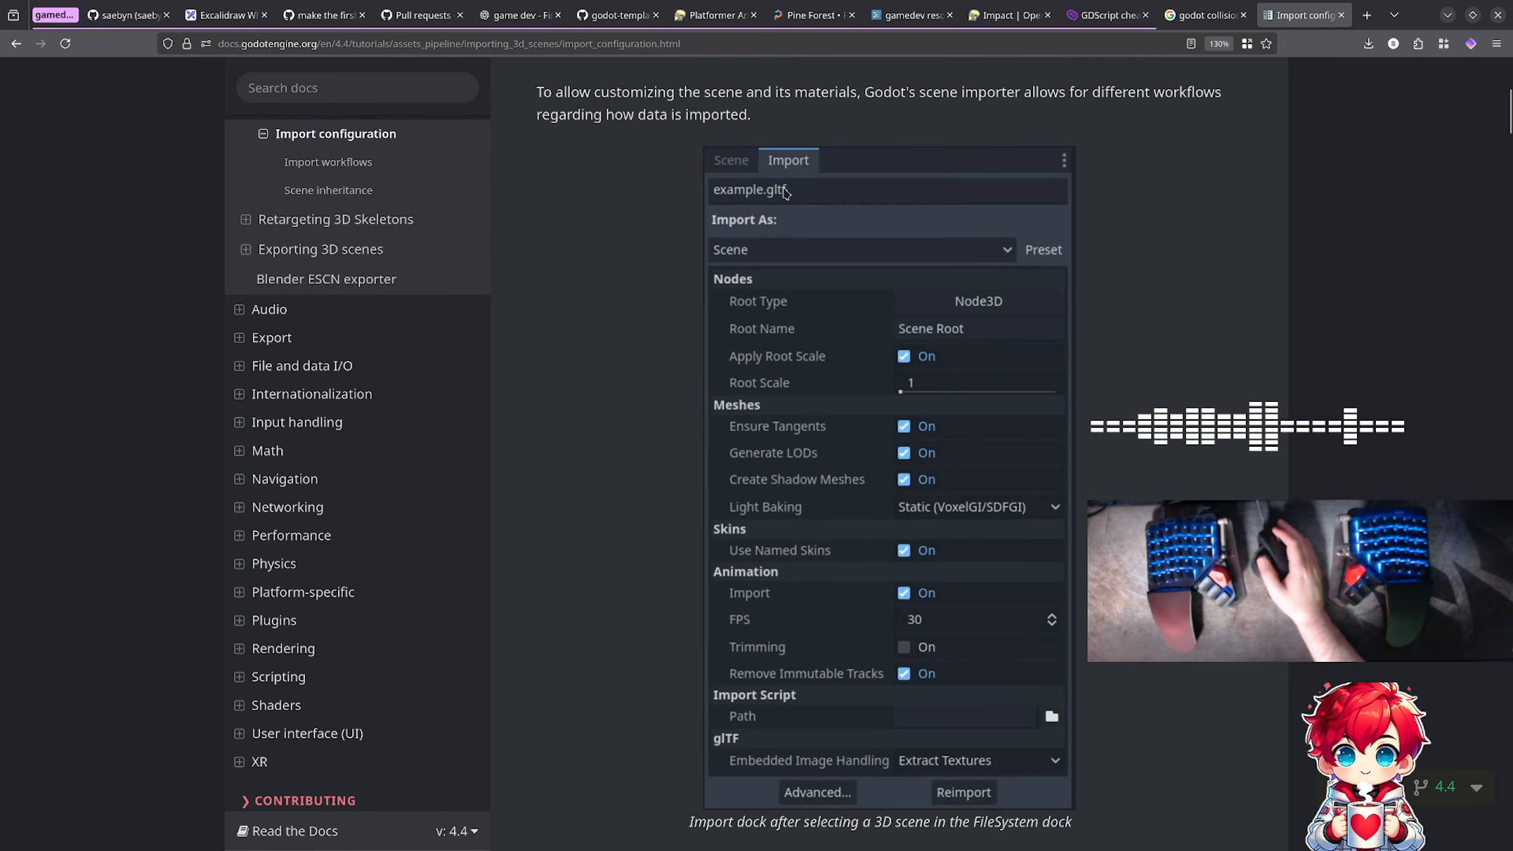
scroll(620, 266, down, 6)
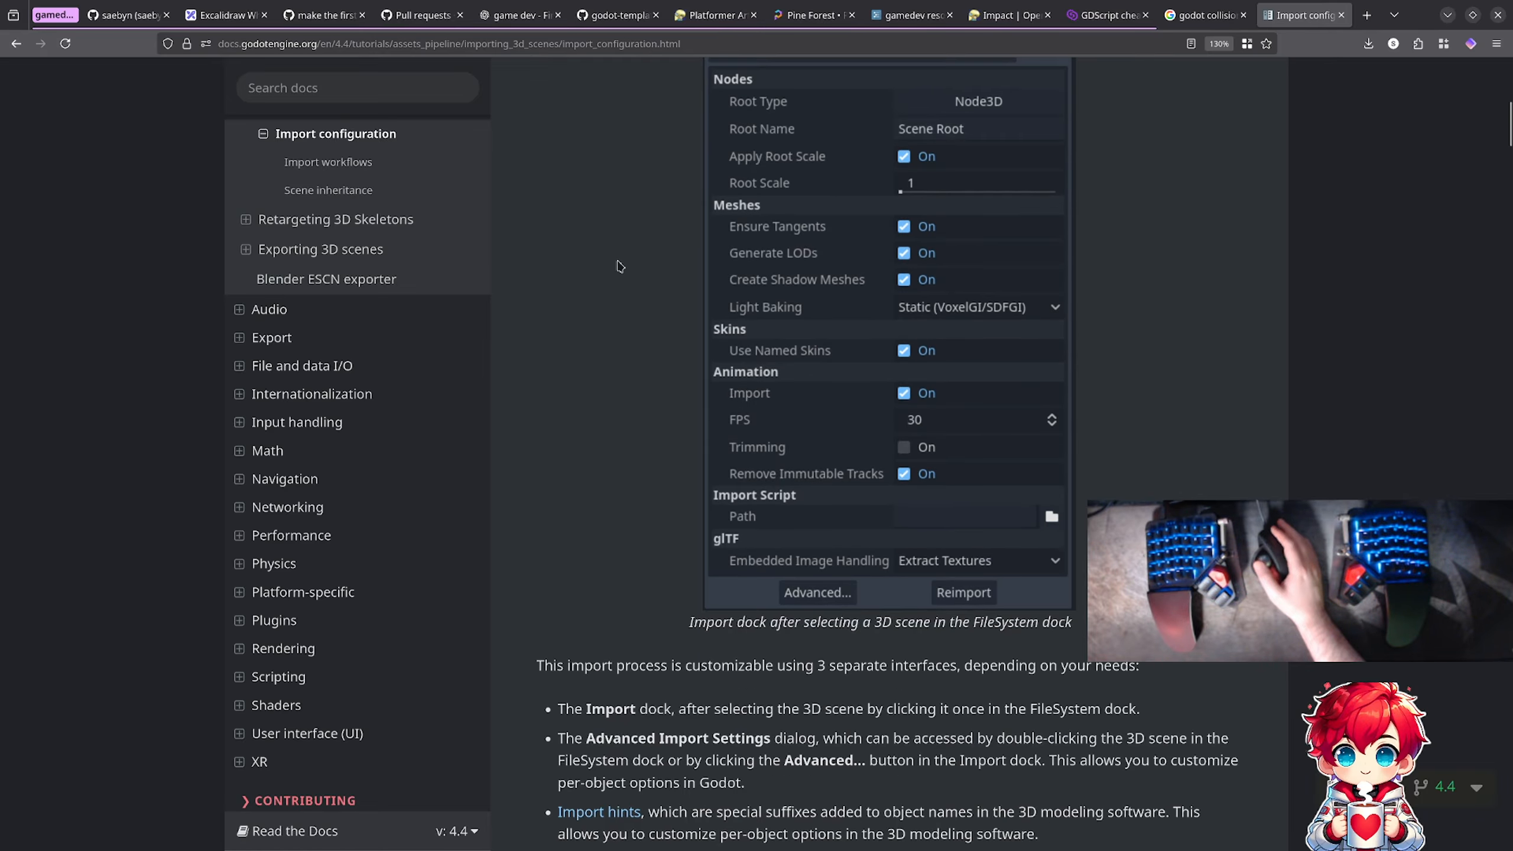
scroll(619, 267, down, 12)
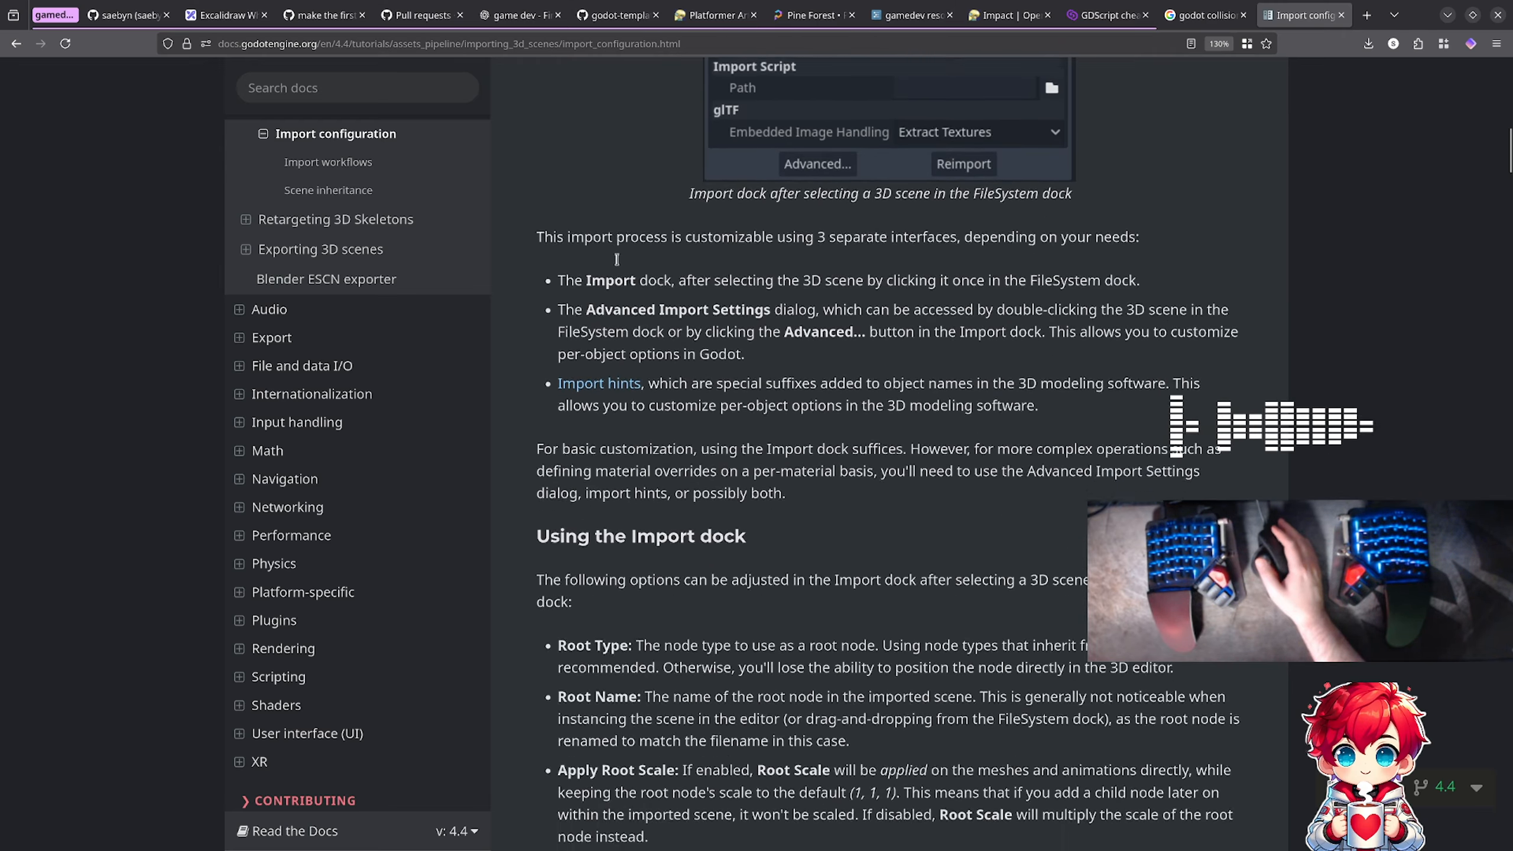
scroll(617, 259, down, 5)
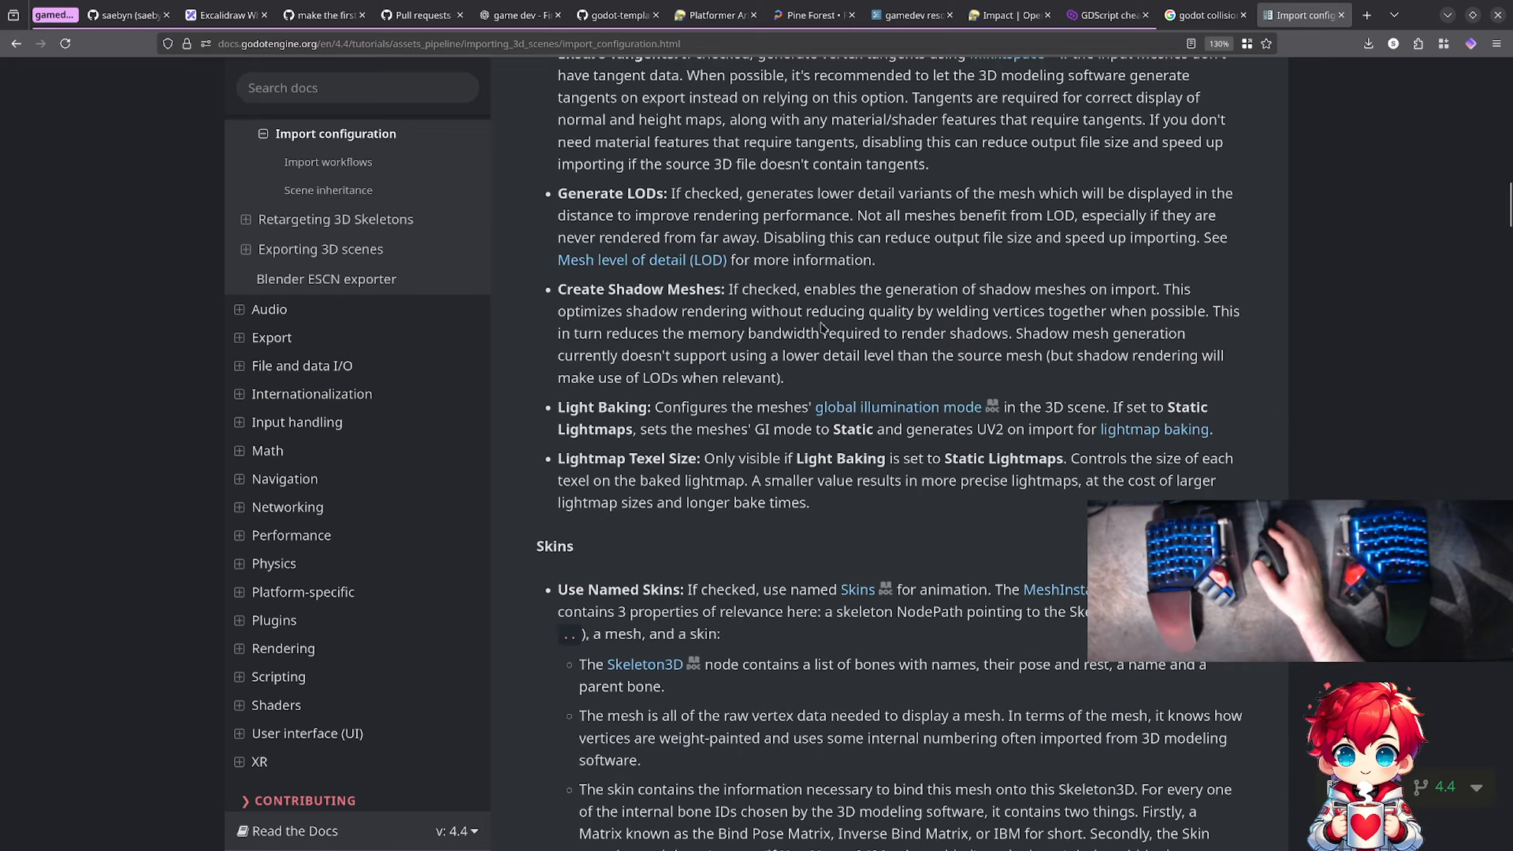
scroll(714, 343, down, 7)
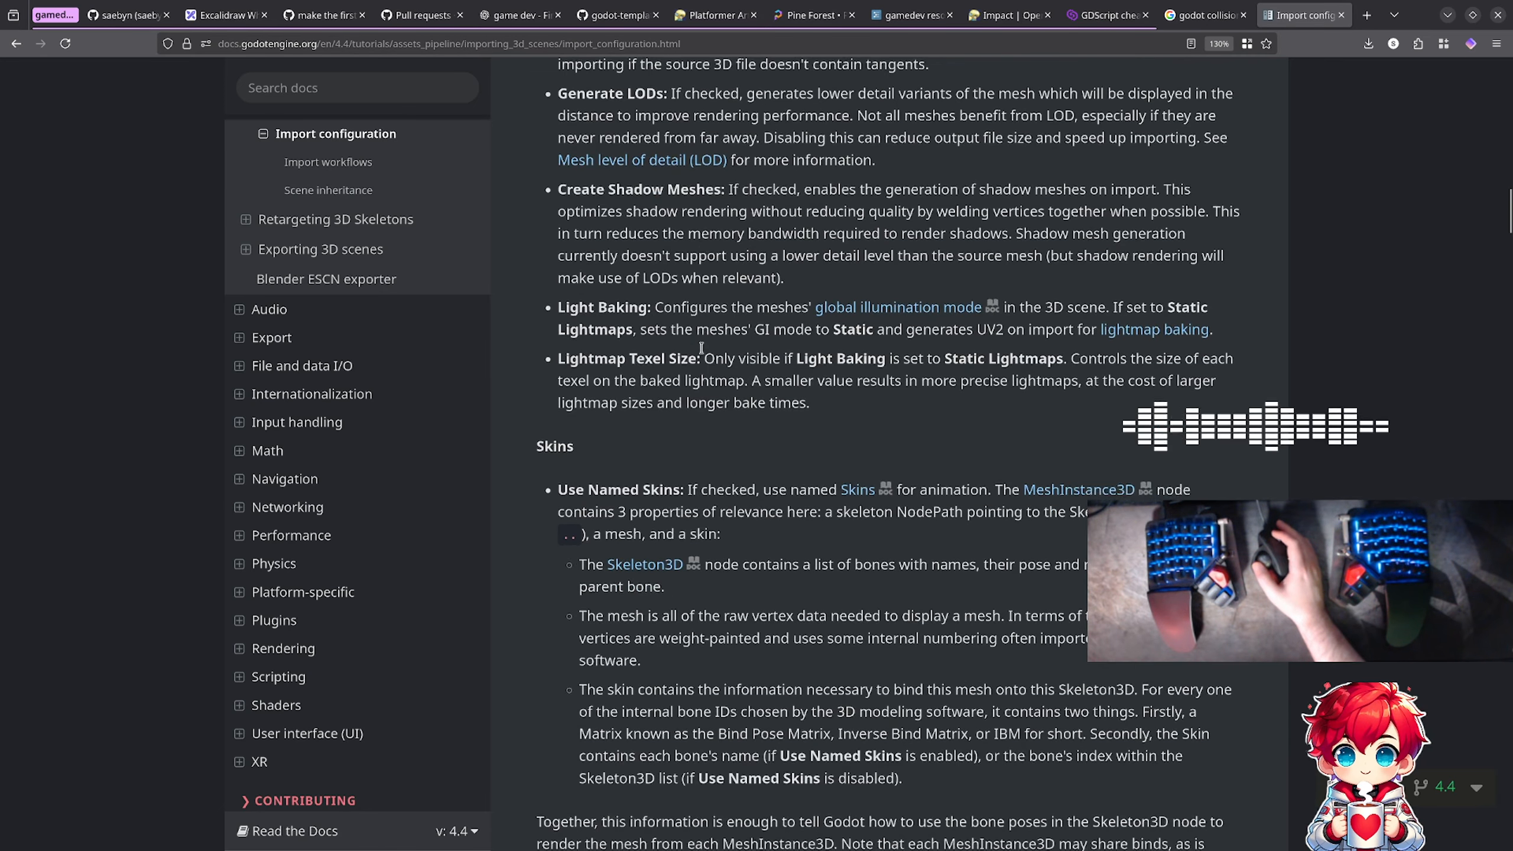
scroll(744, 332, up, 2)
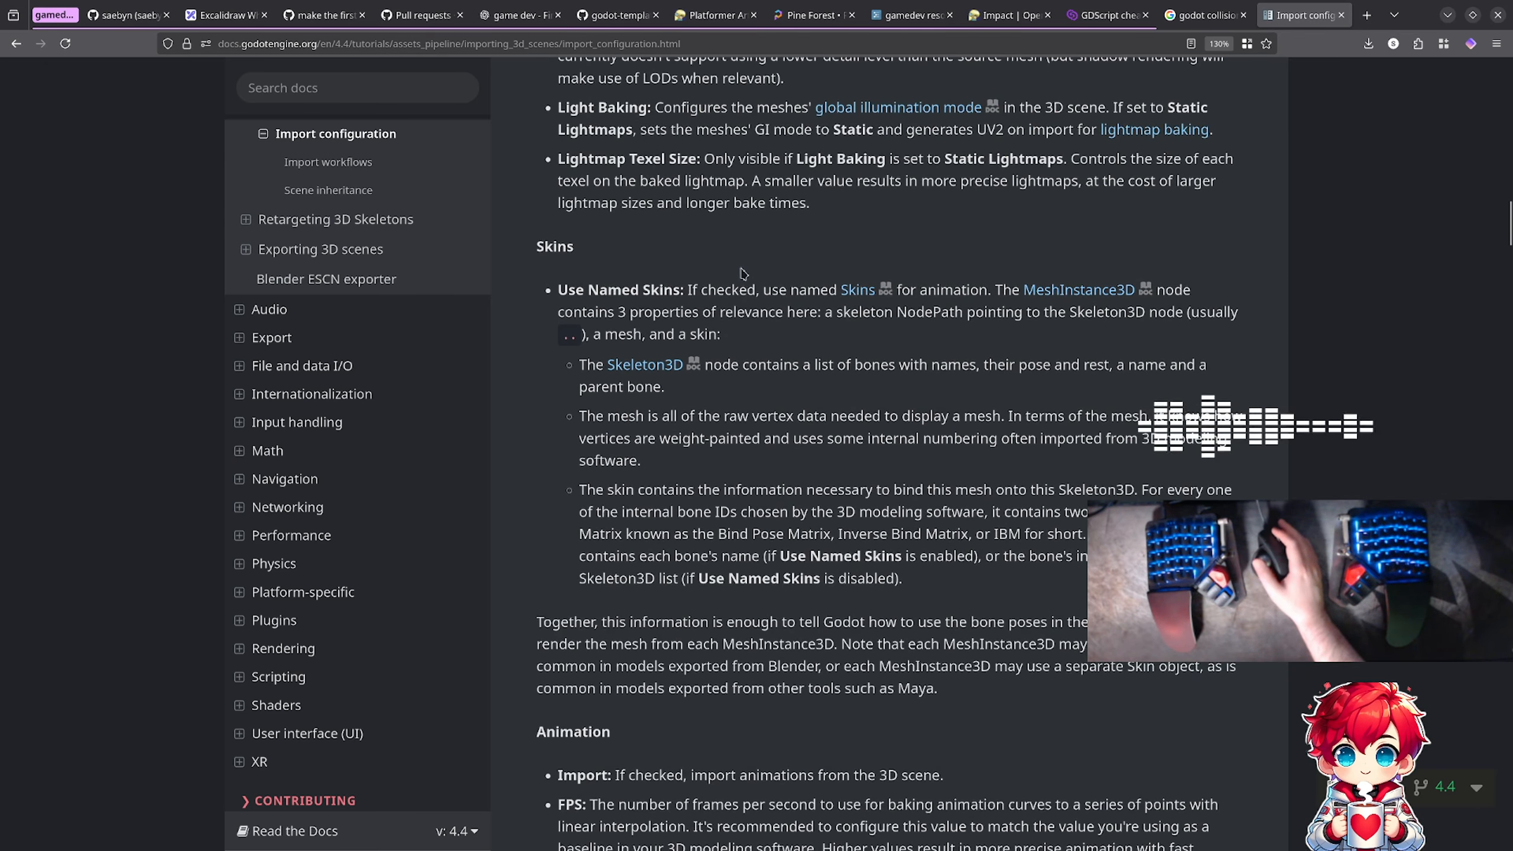
scroll(809, 388, down, 10)
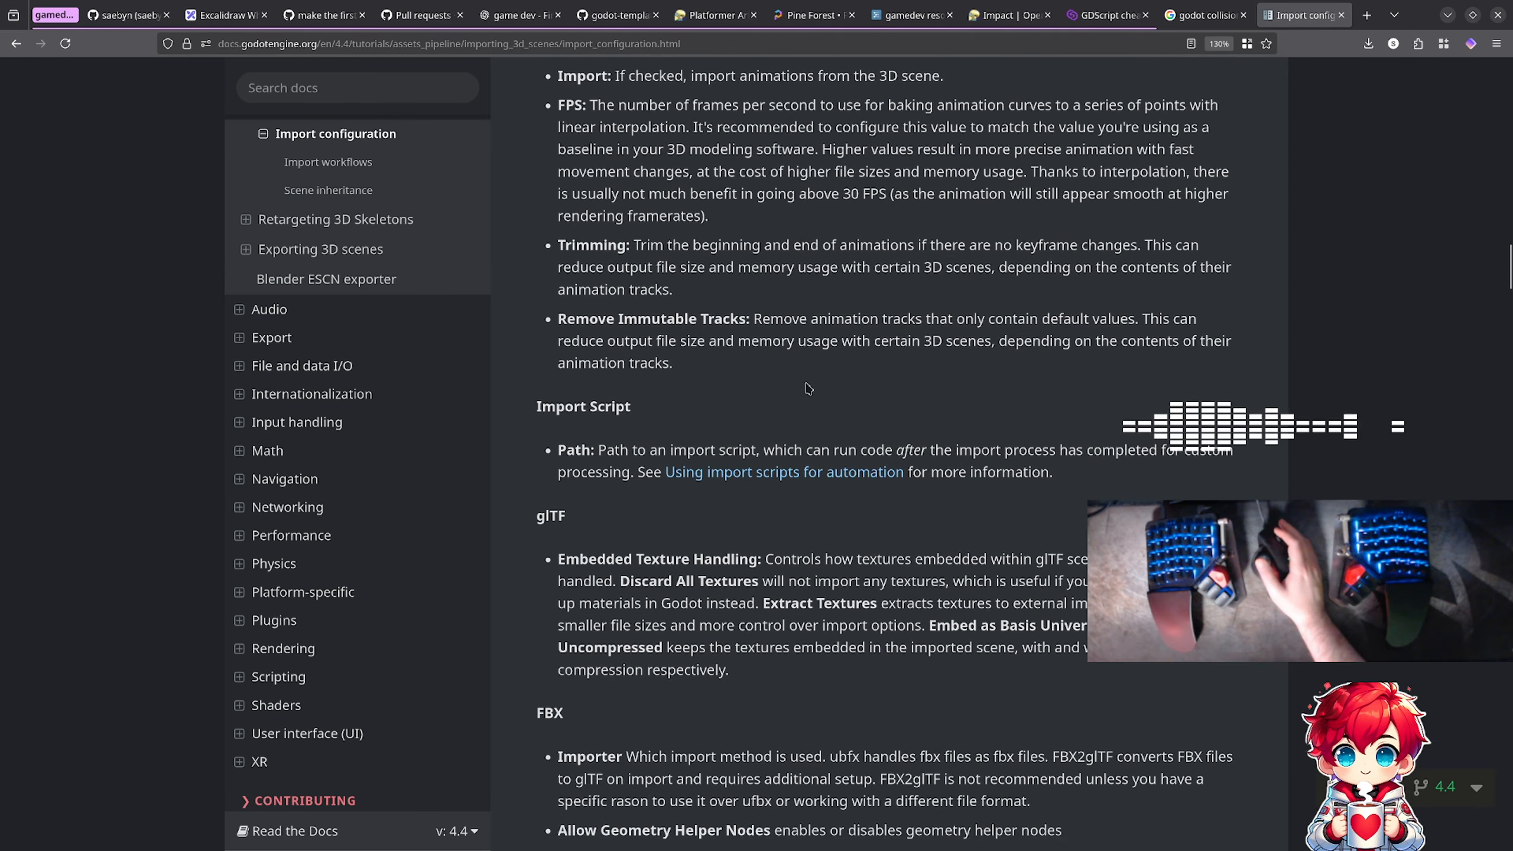
scroll(809, 387, down, 5)
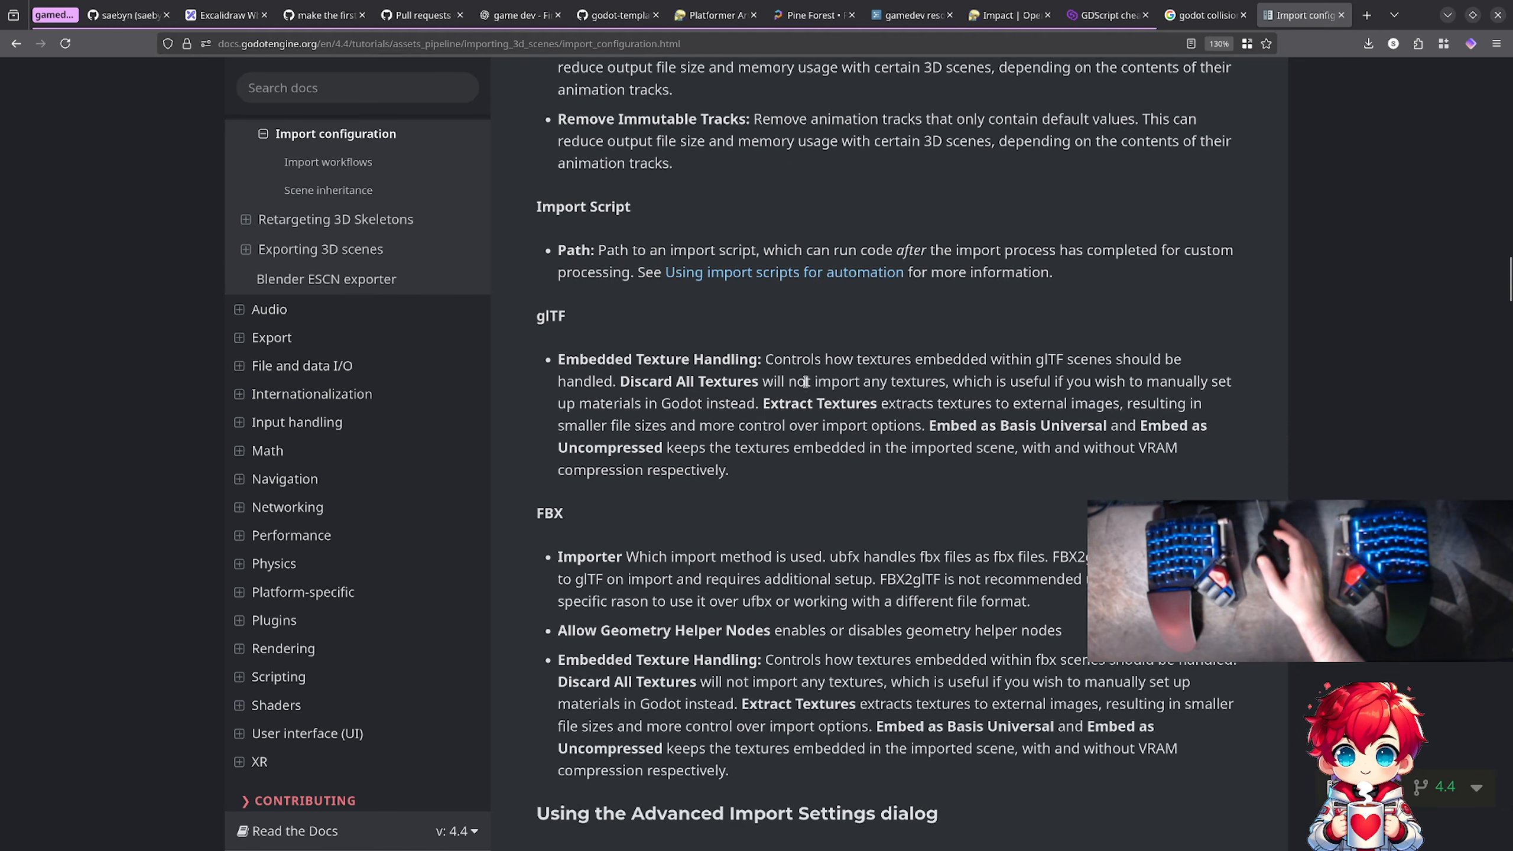
Step: Examine the Advanced Import Settings dialog section for the per-node import options, including physics generation
scroll(807, 386, down, 4)
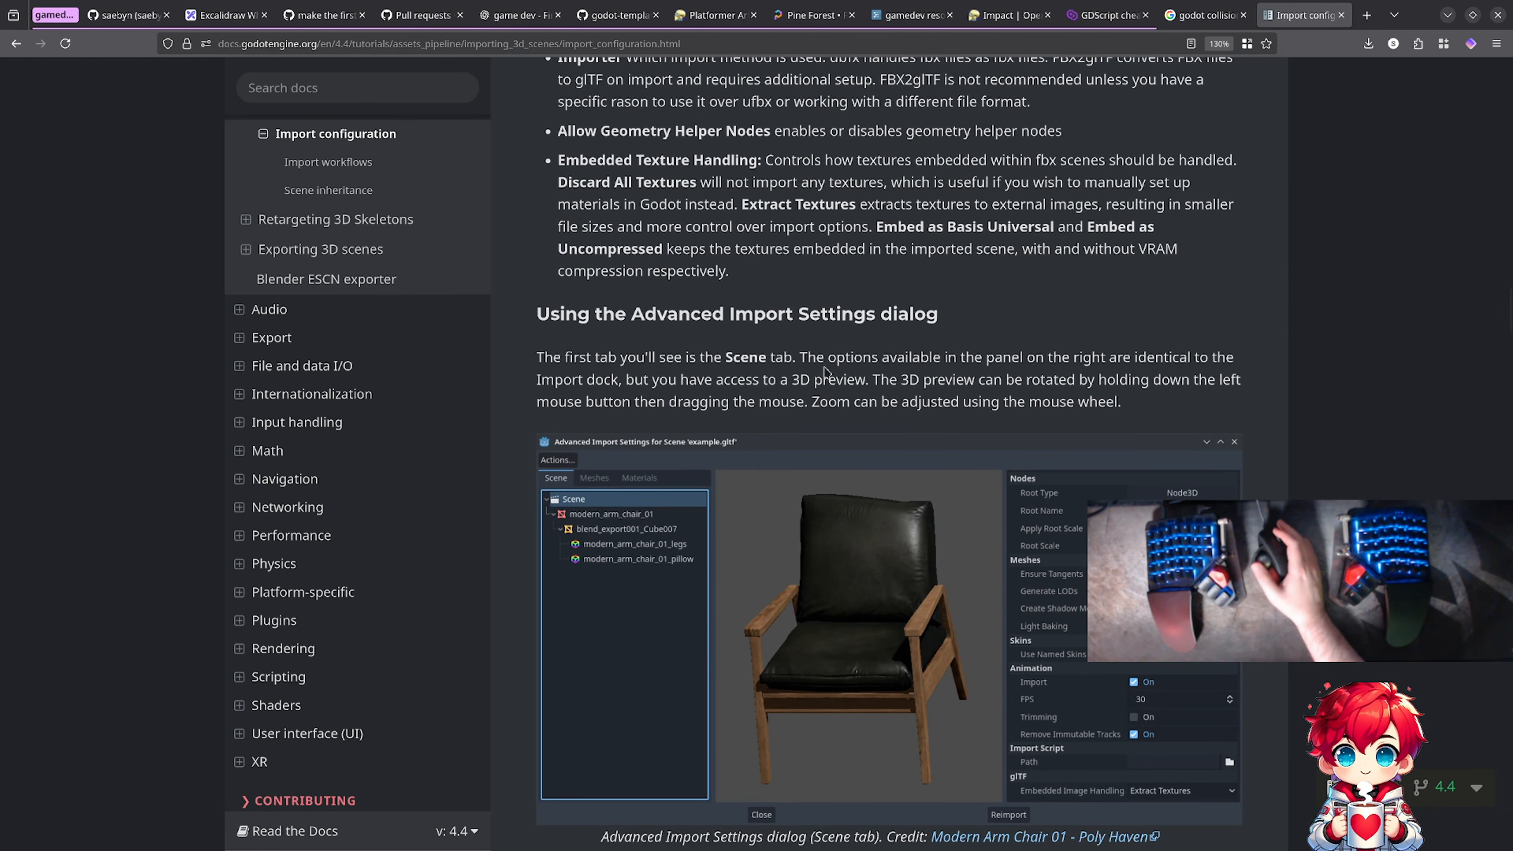
scroll(922, 316, down, 1)
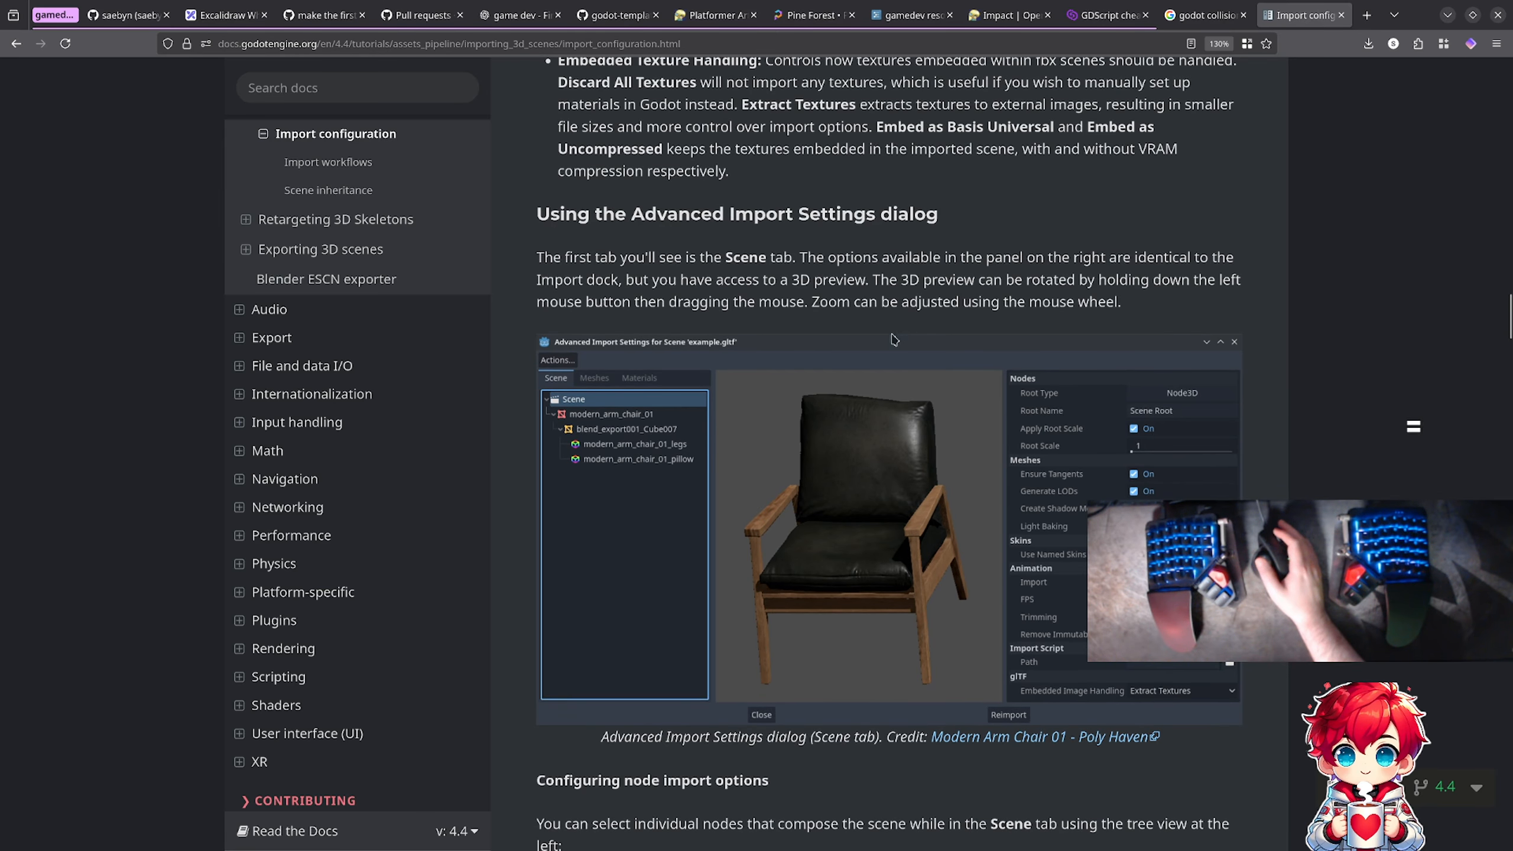
scroll(763, 366, down, 6)
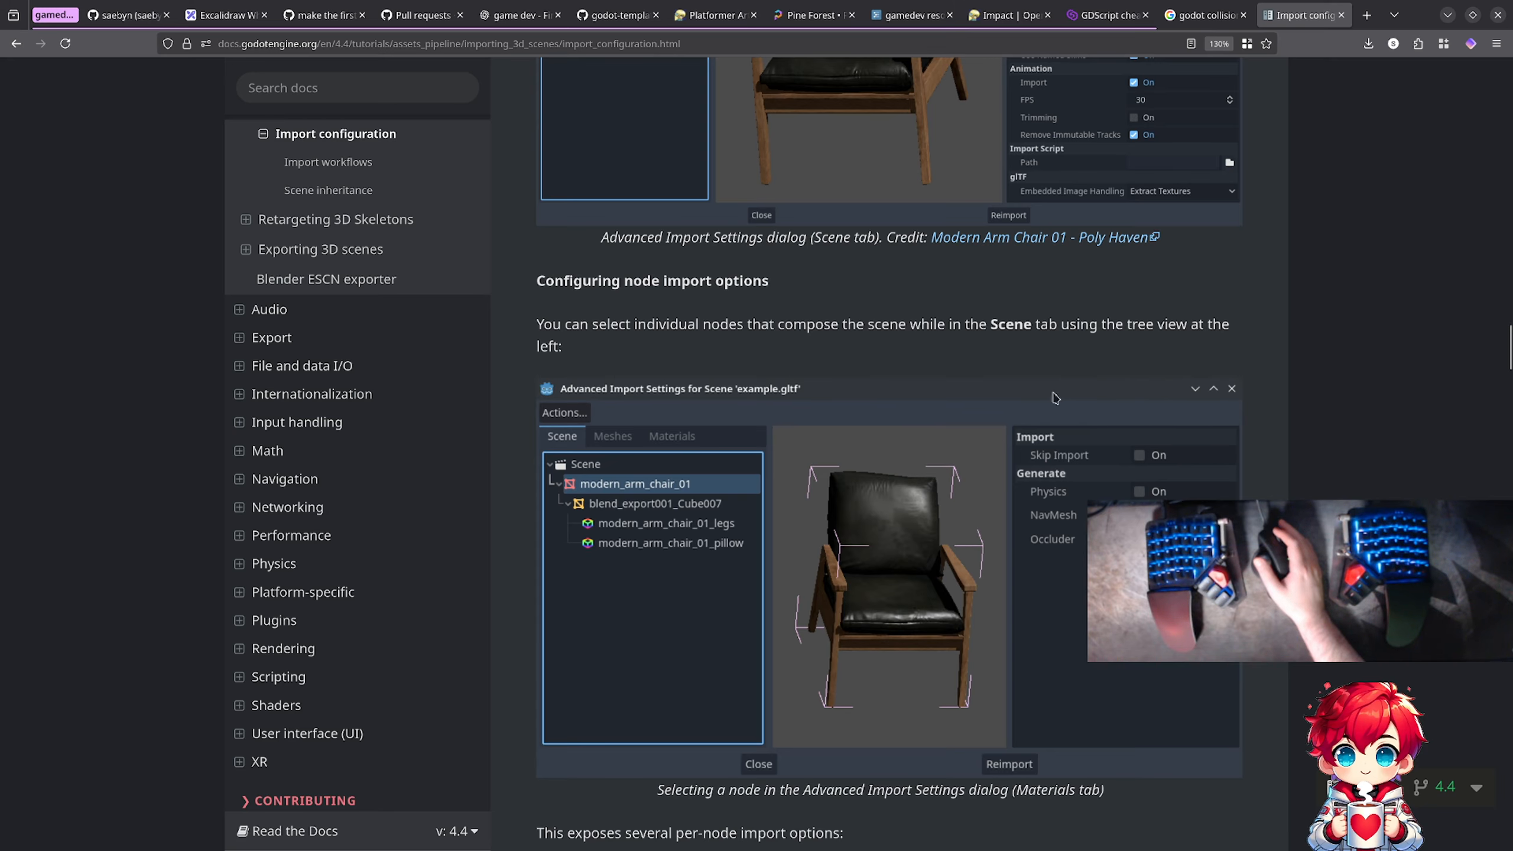
scroll(1055, 398, down, 2)
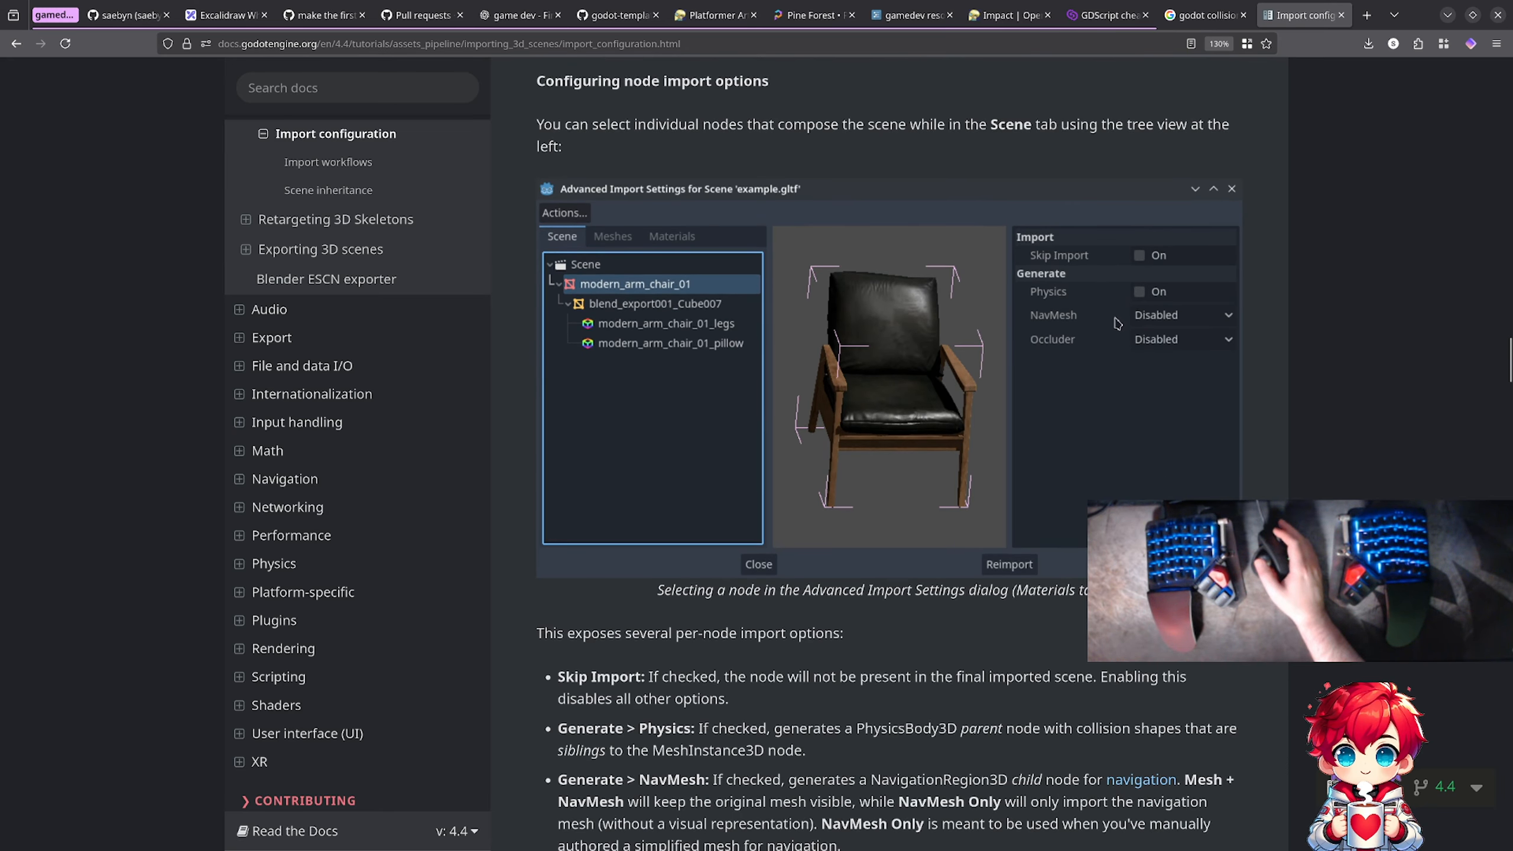
Step: Read the per-node import options, including the physics body type, collision shape type and convex decomposition settings
scroll(1081, 458, down, 2)
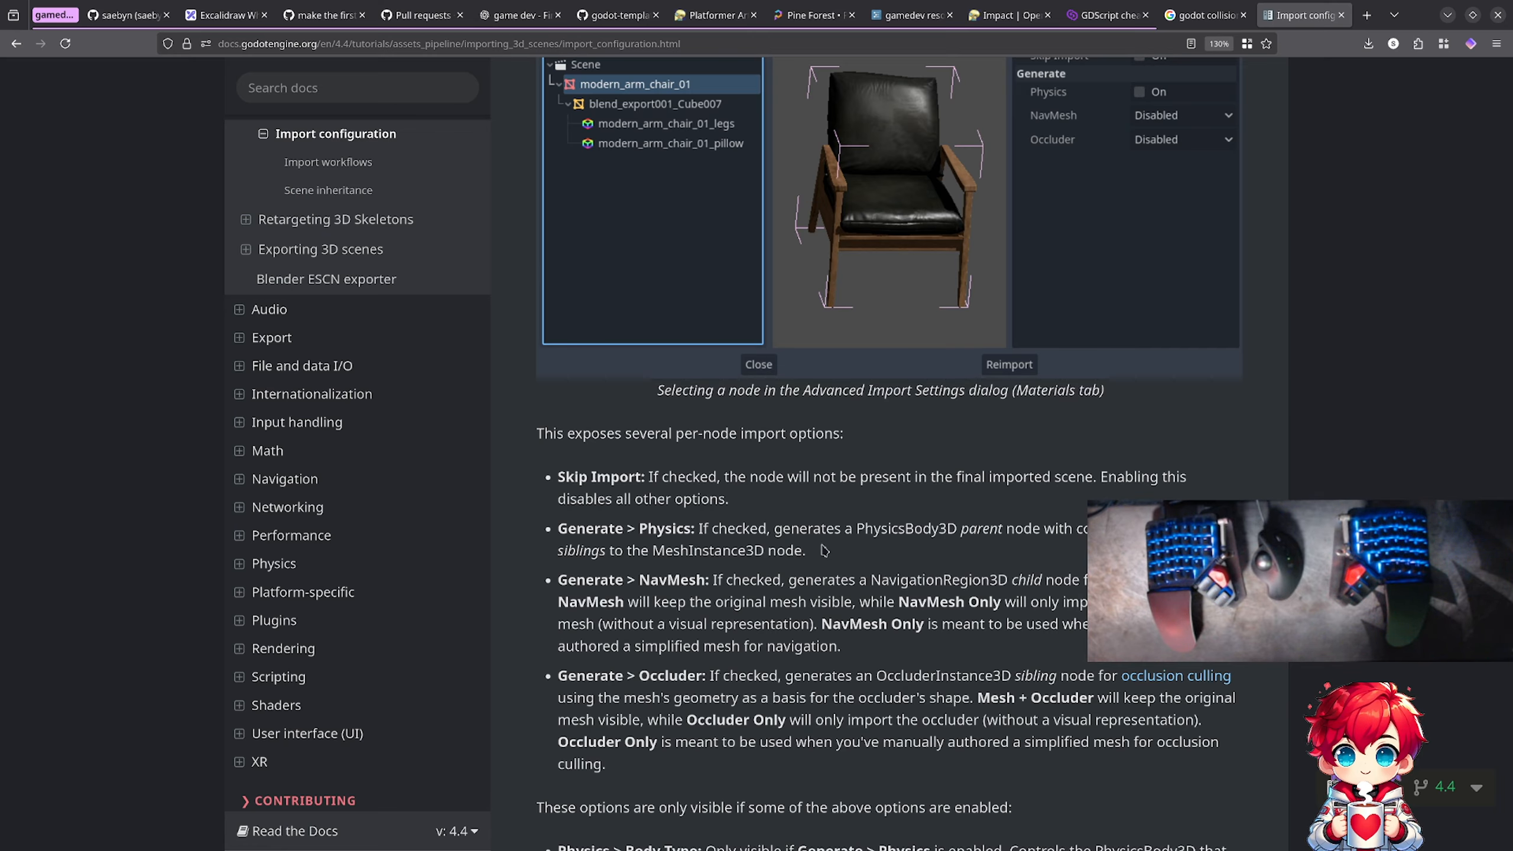
scroll(824, 549, down, 5)
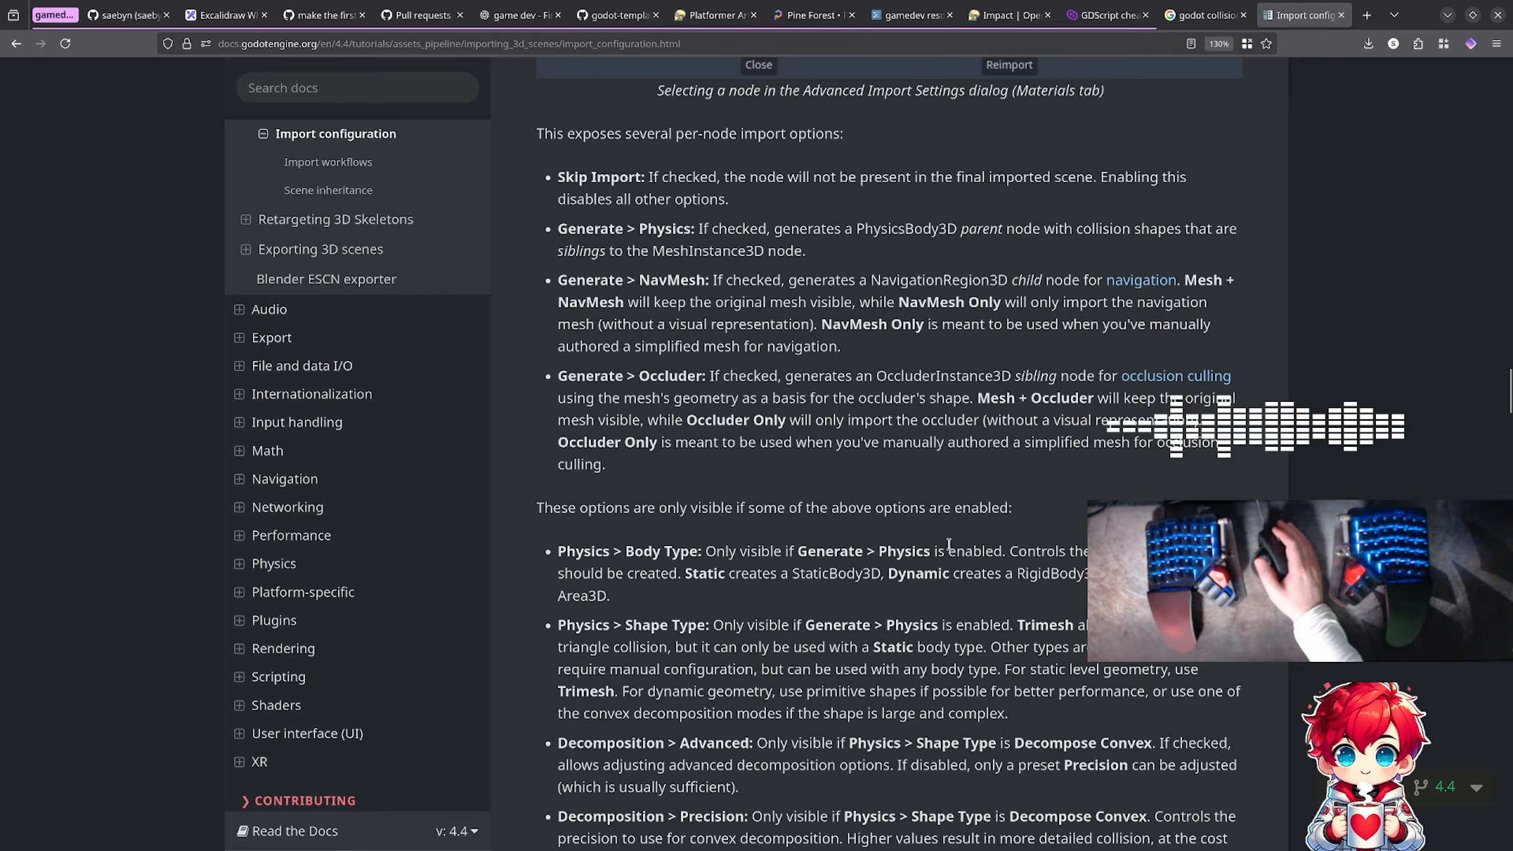
scroll(949, 544, down, 3)
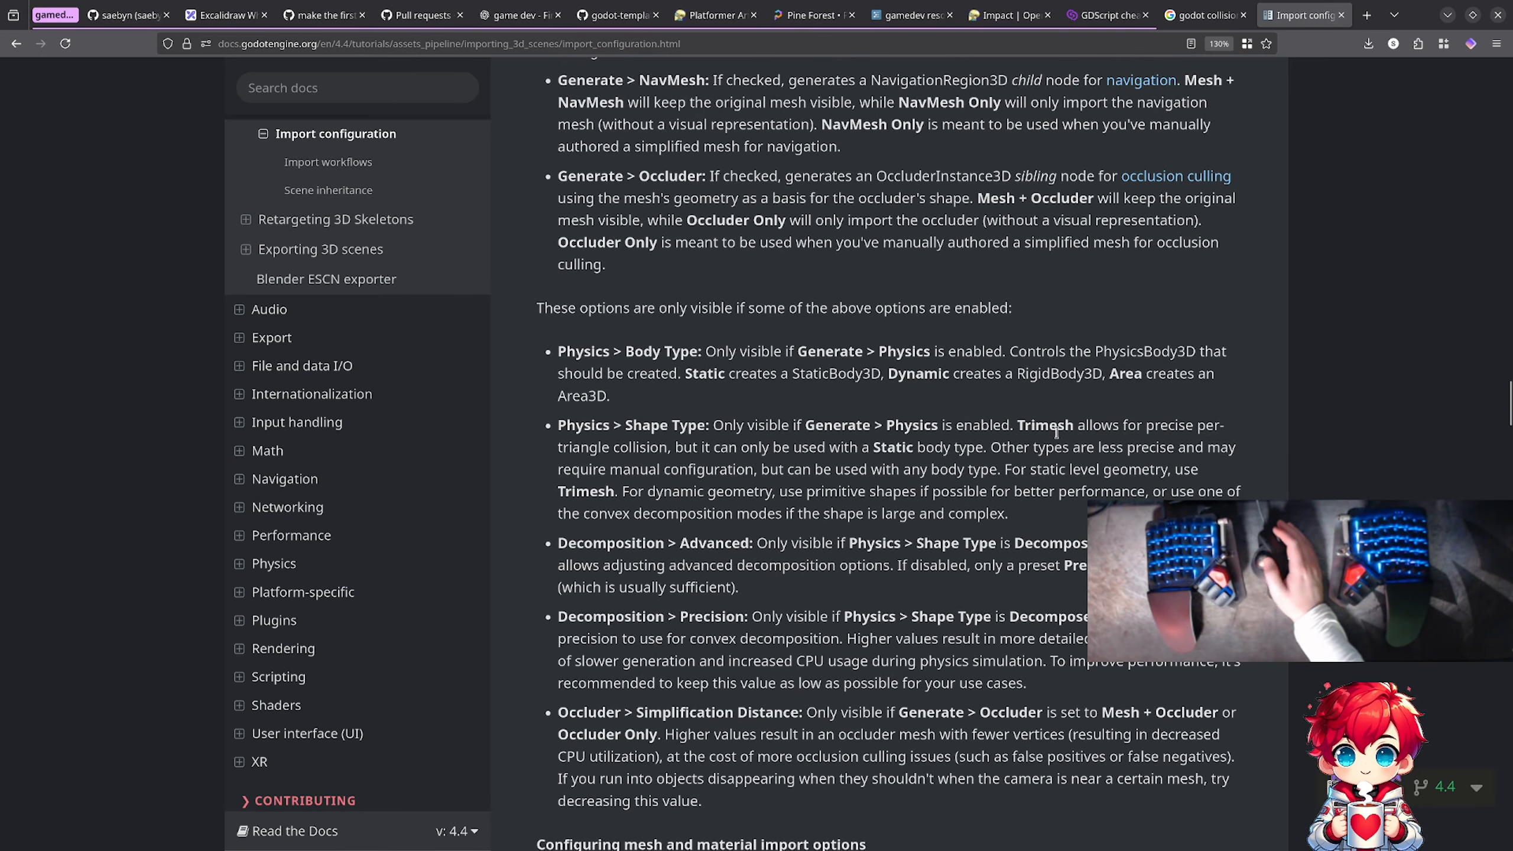
scroll(832, 459, down, 2)
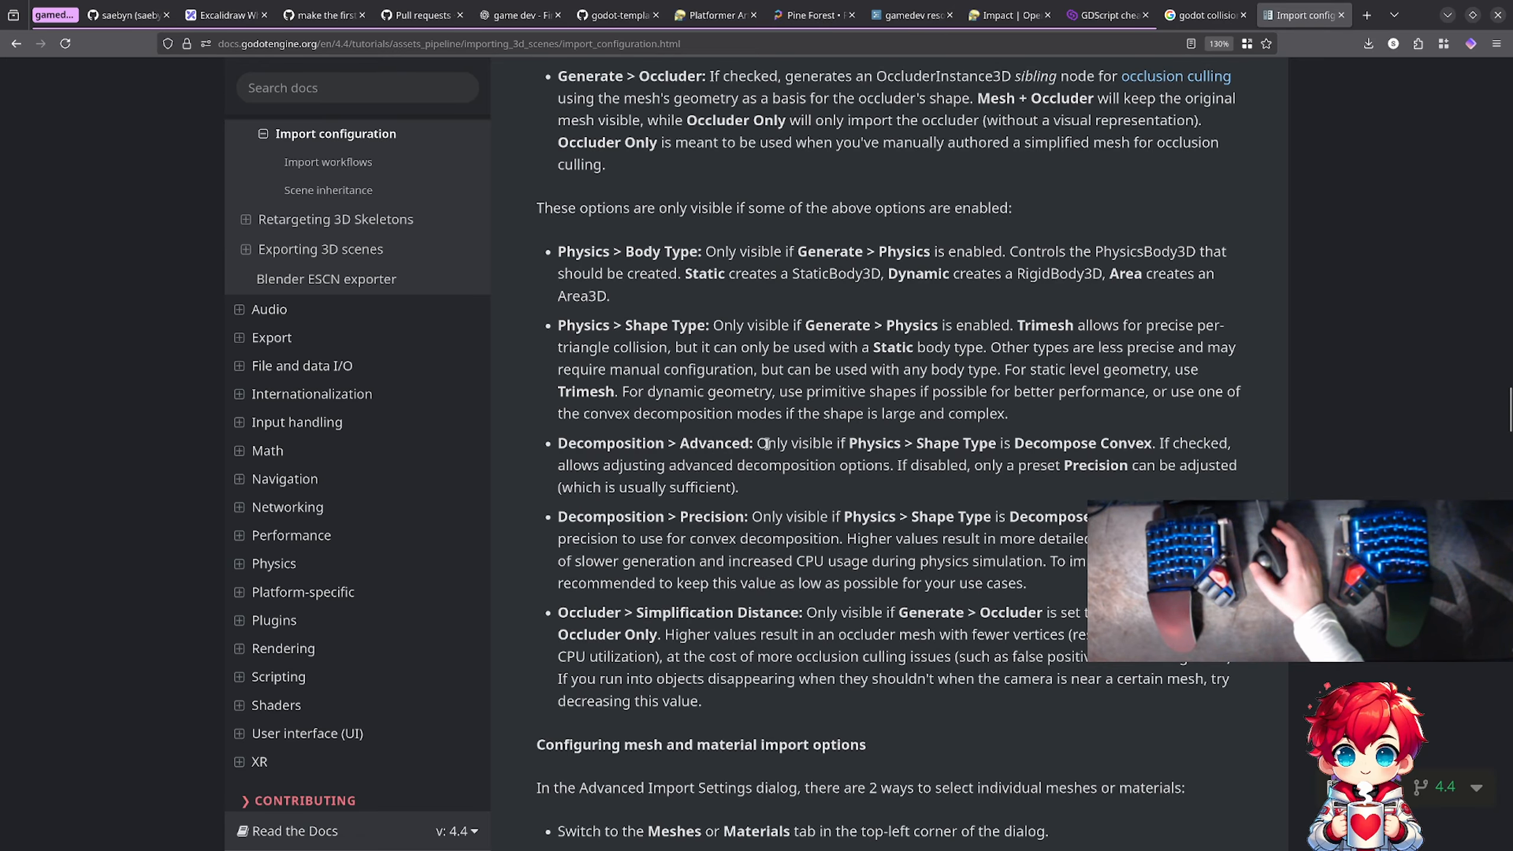
scroll(765, 444, down, 7)
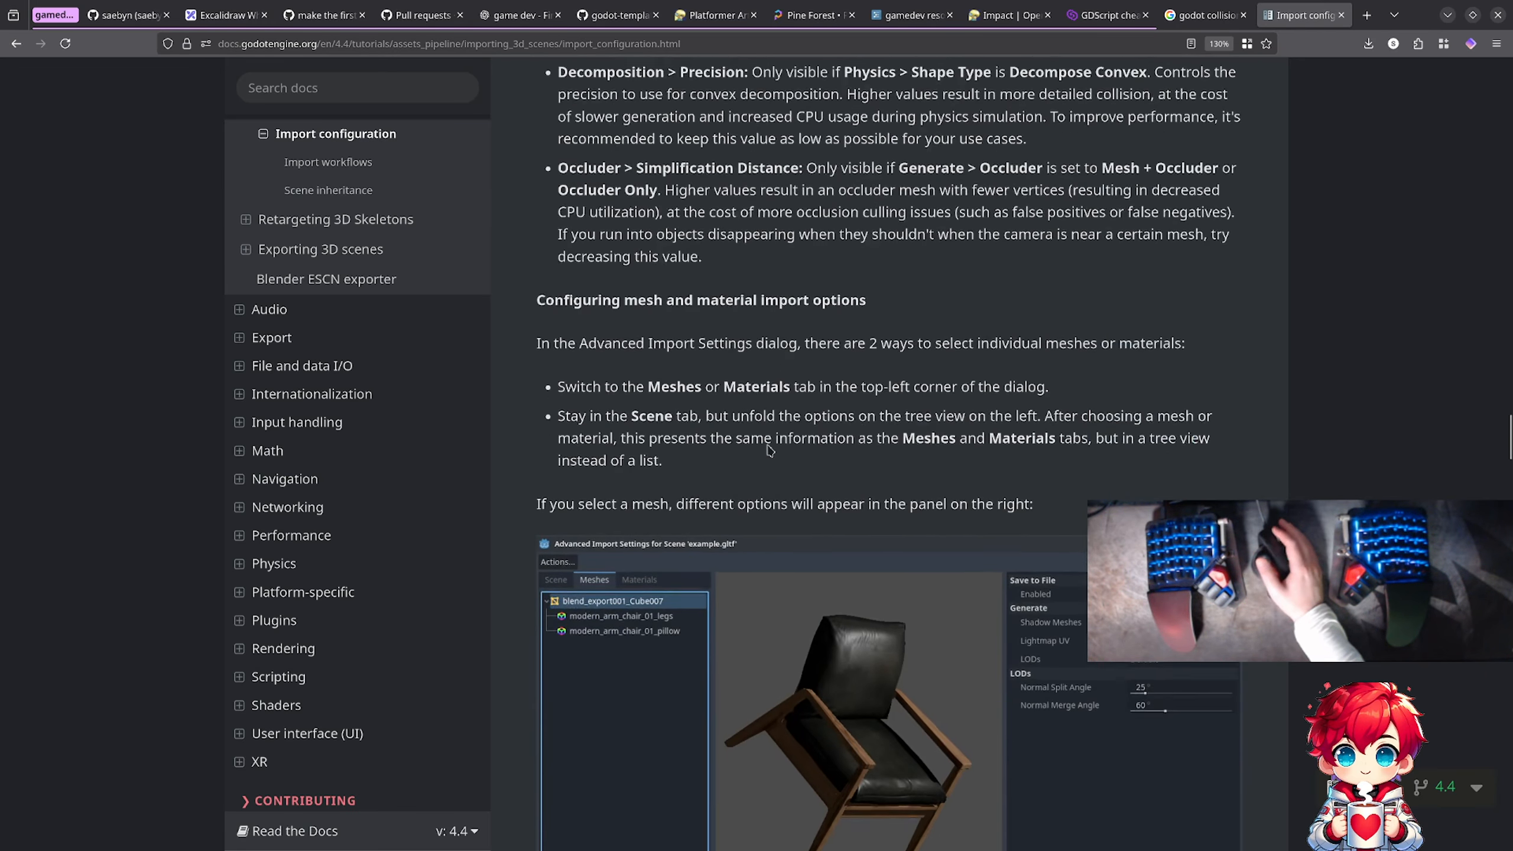
Step: Skim the sections on mesh and material import options, extracting materials to separate files, and import scripts for automation
scroll(769, 451, down, 9)
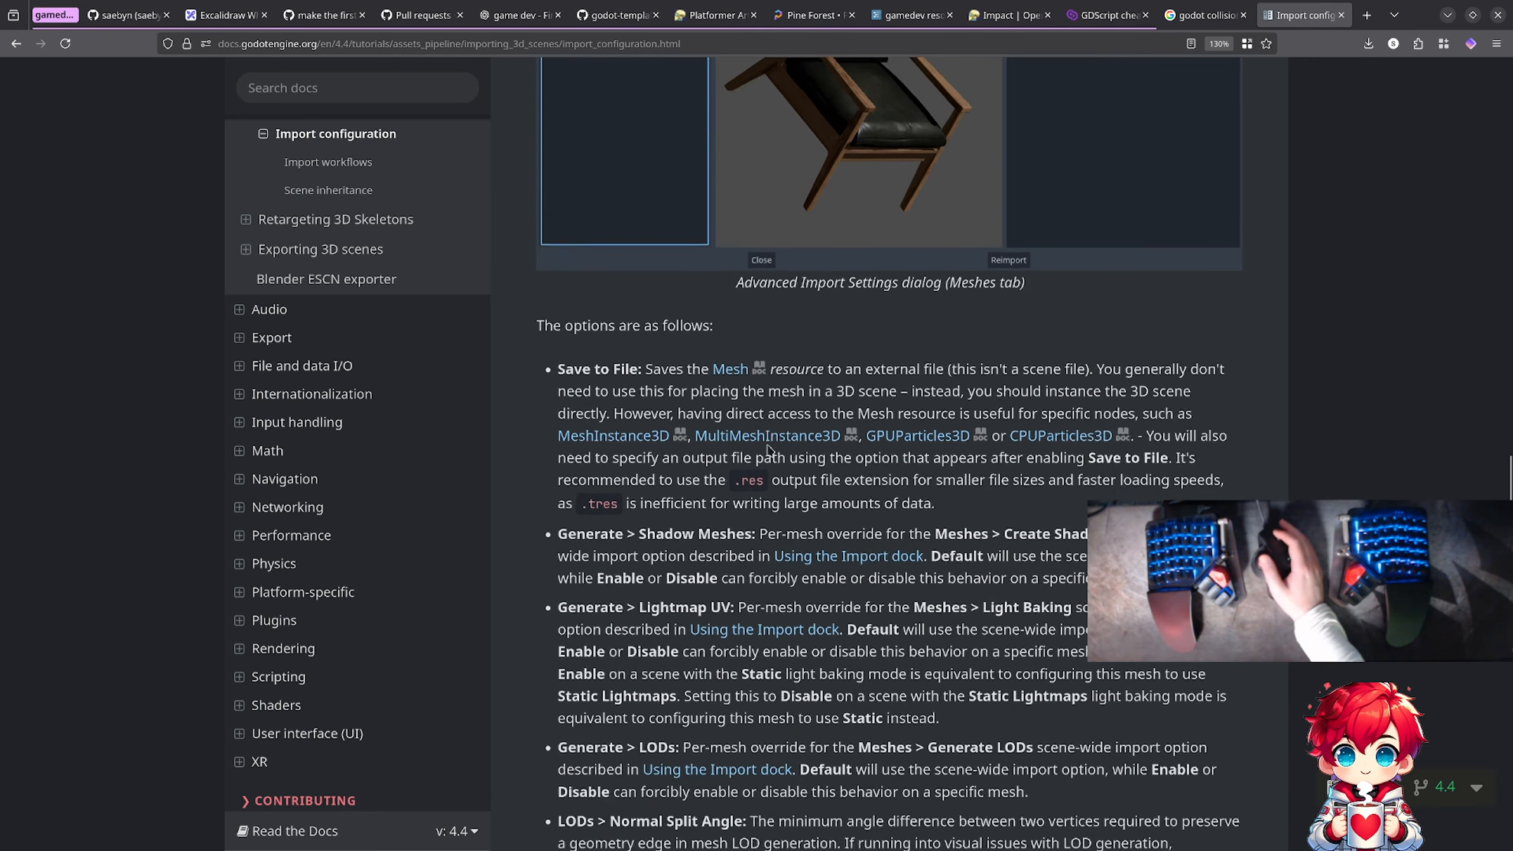
scroll(768, 451, down, 6)
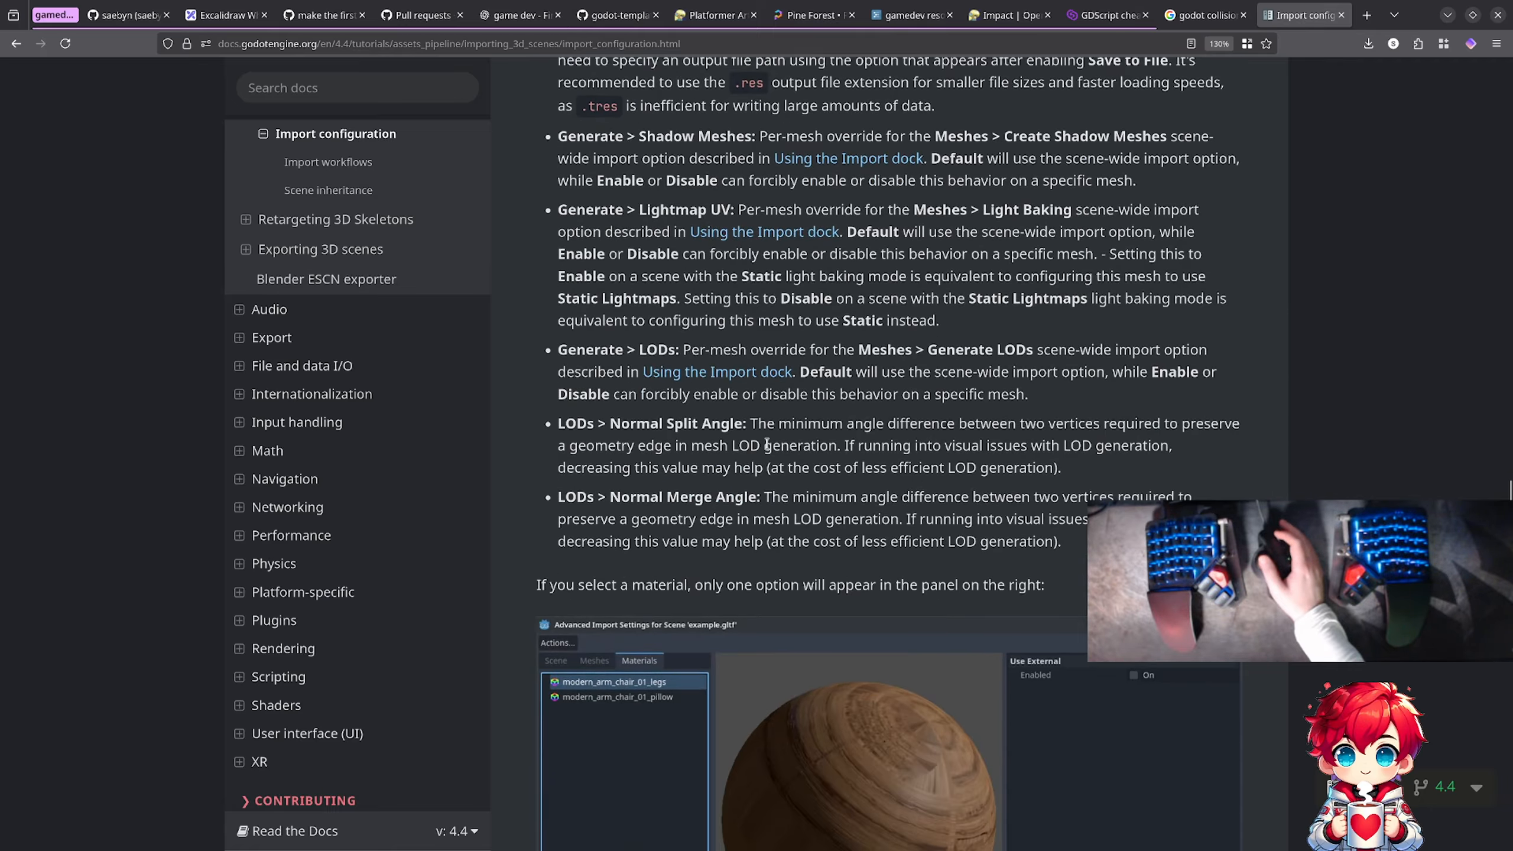
scroll(767, 444, down, 13)
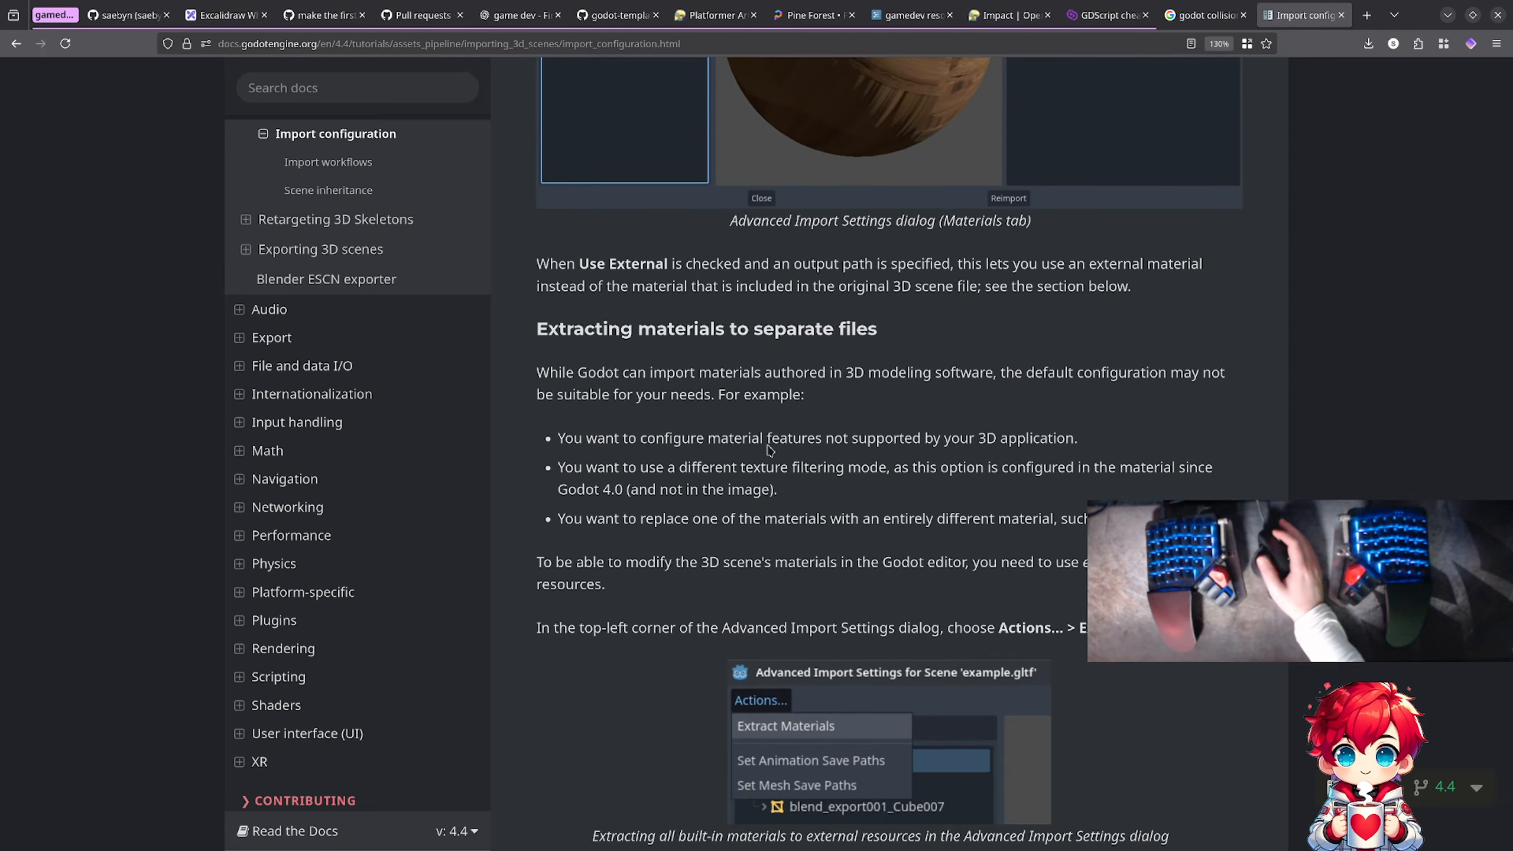
scroll(768, 451, down, 3)
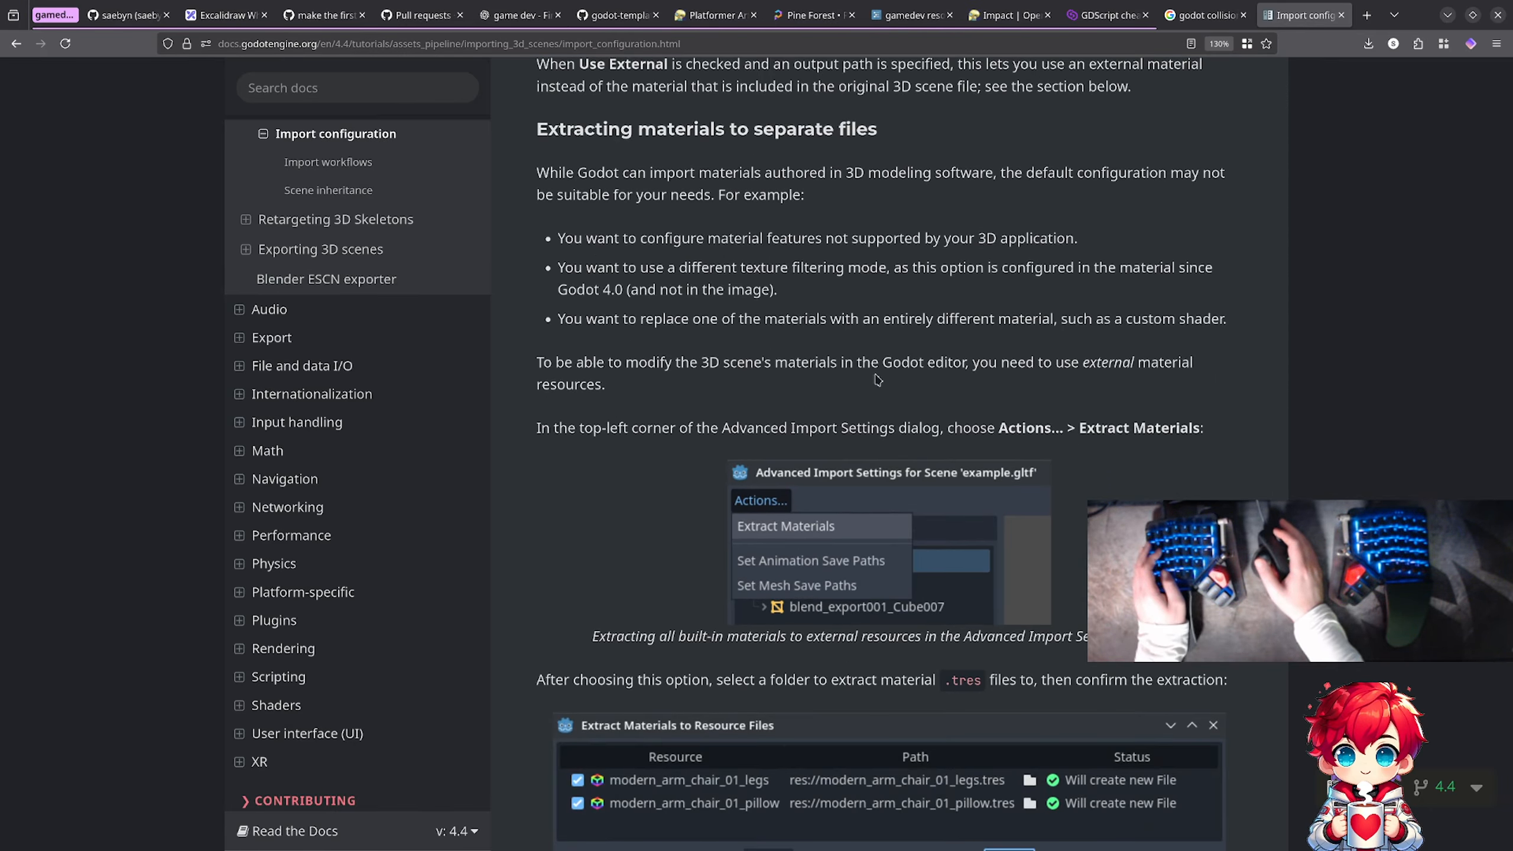
scroll(877, 380, down, 18)
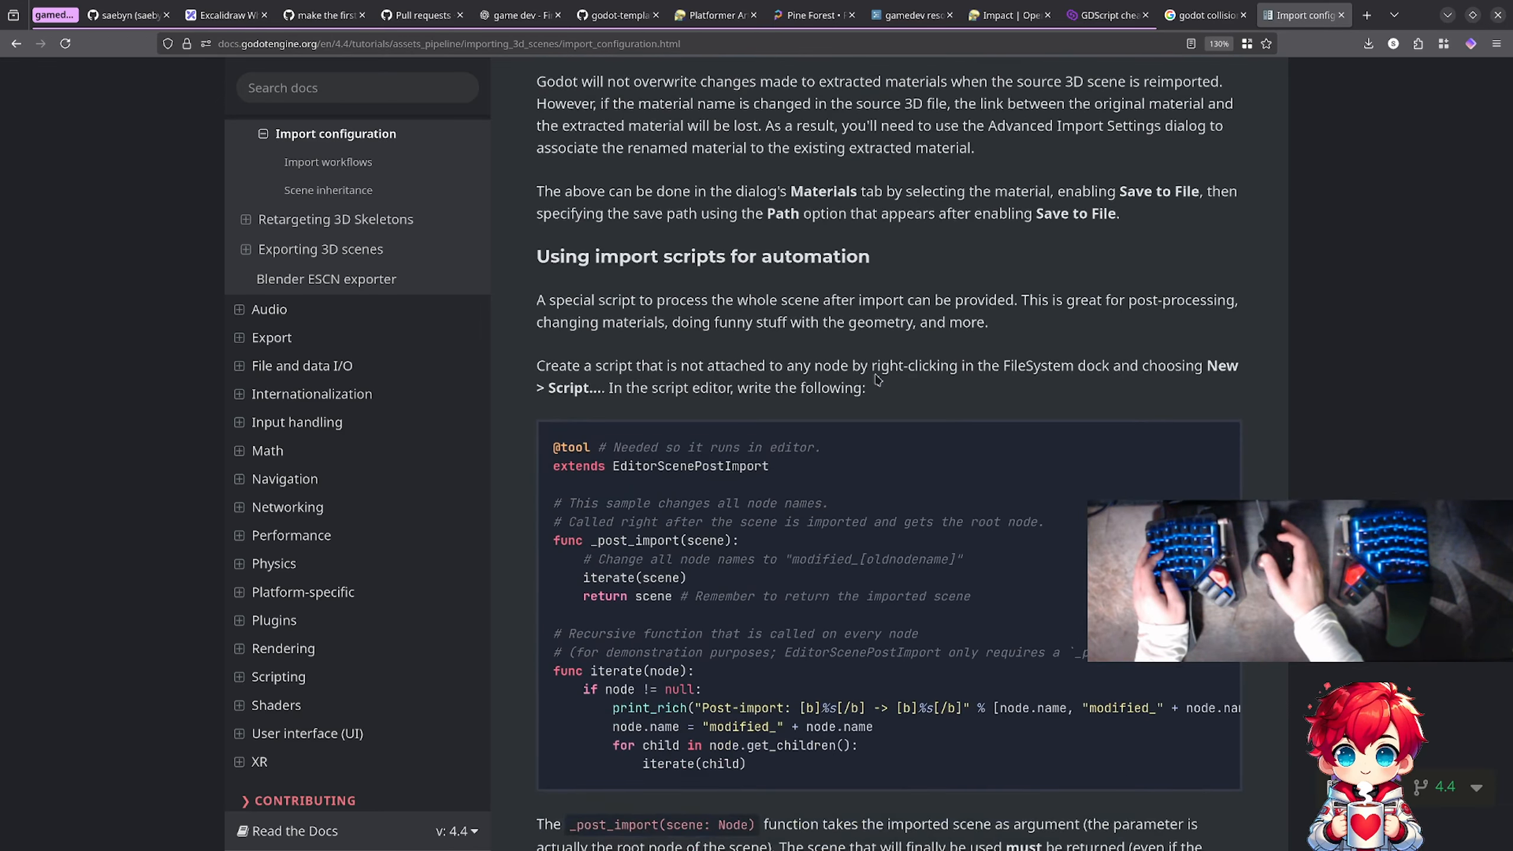
scroll(877, 380, down, 5)
Step: Switch to Godot, delete the StaticBody3D node under Ground together with its children, and reload the current project
key(alt+Tab)
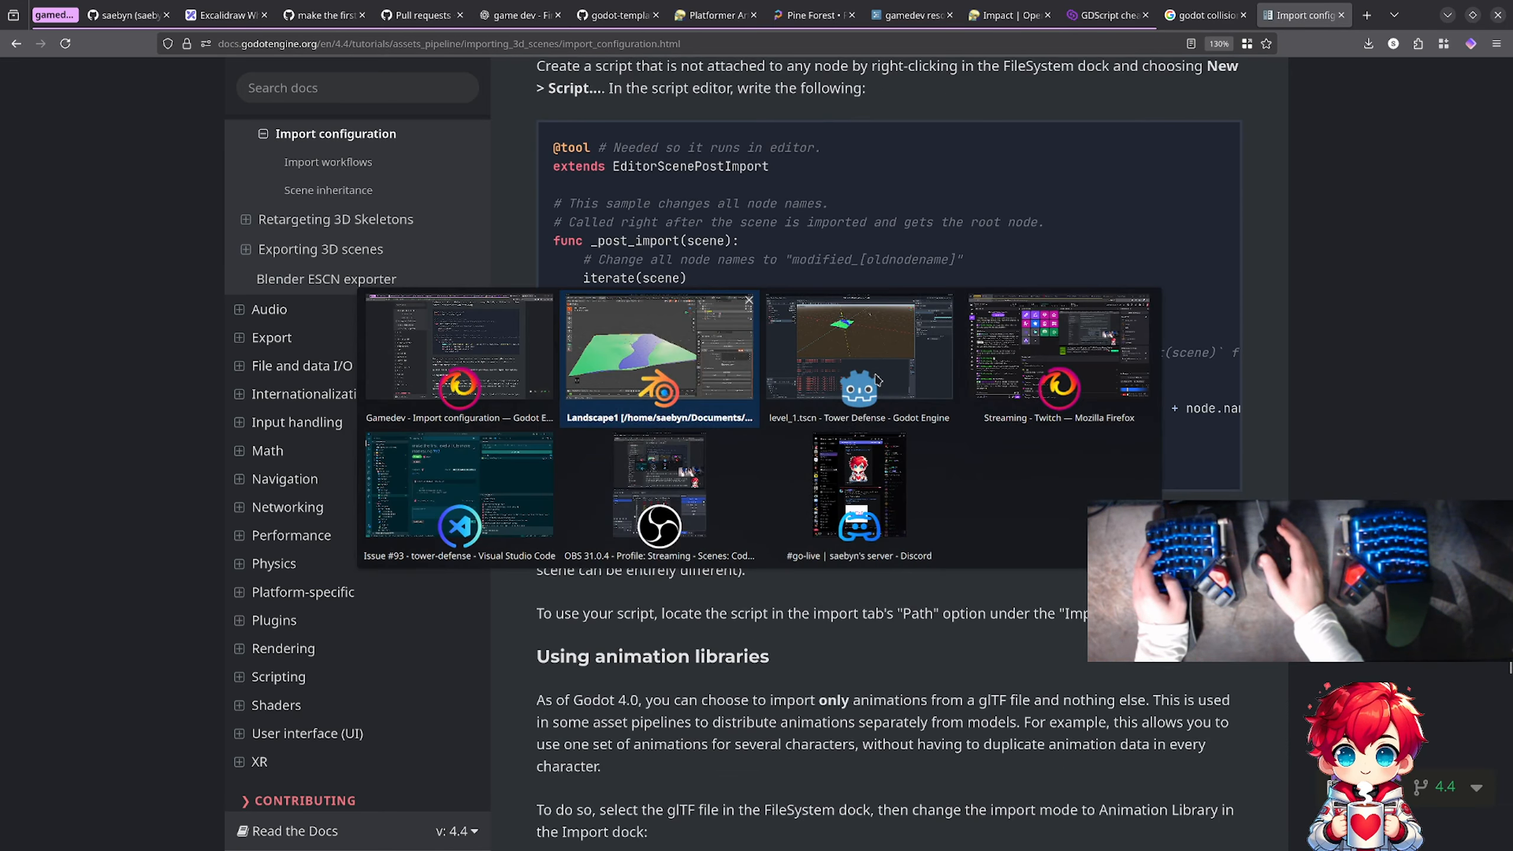
key(alt+Tab)
key(alt+Tab)
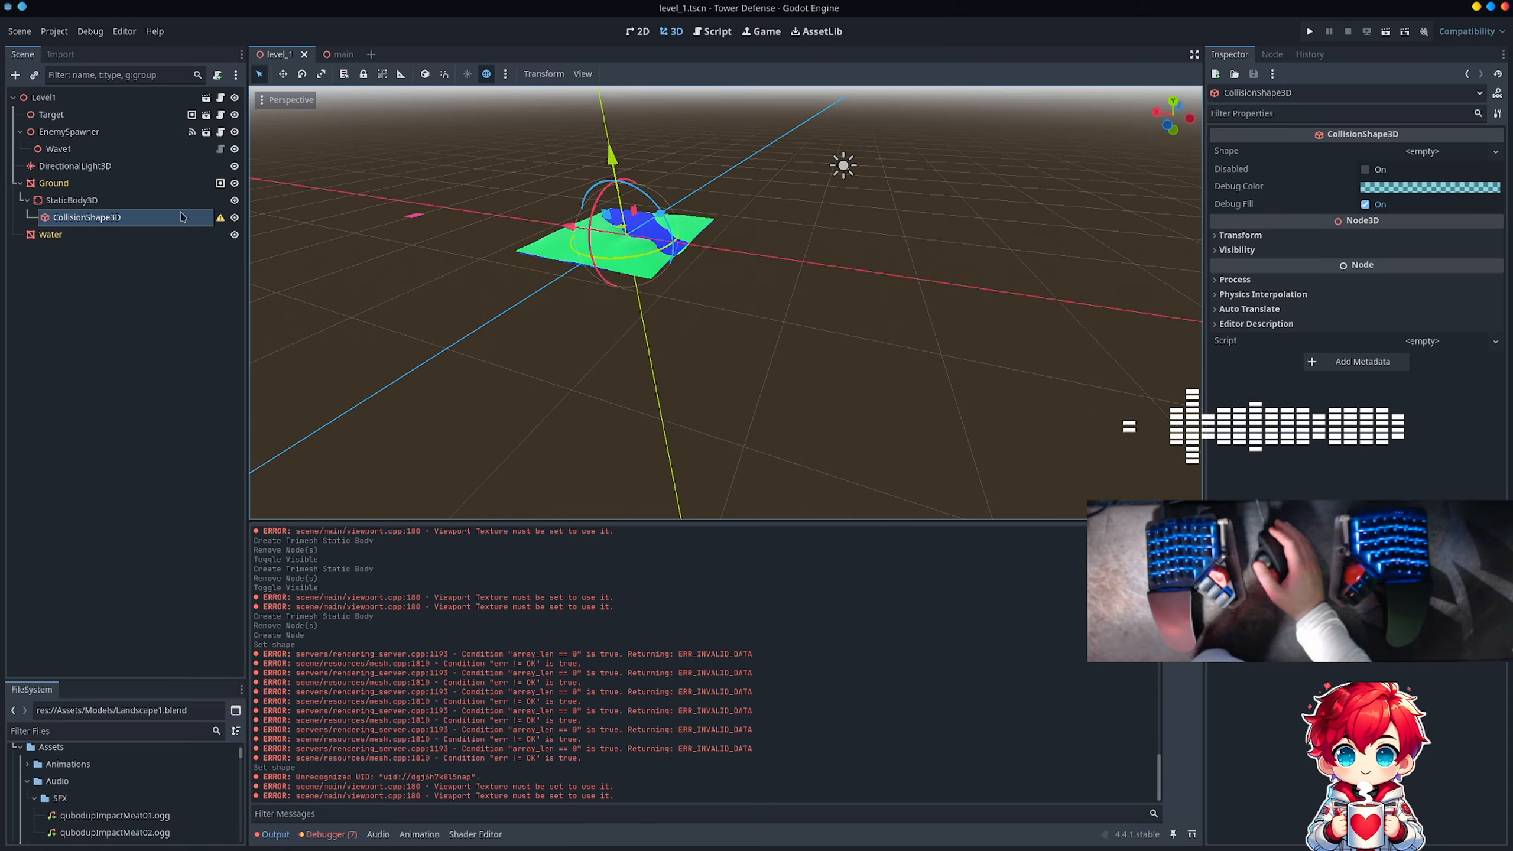
right_click(158, 202)
click(241, 595)
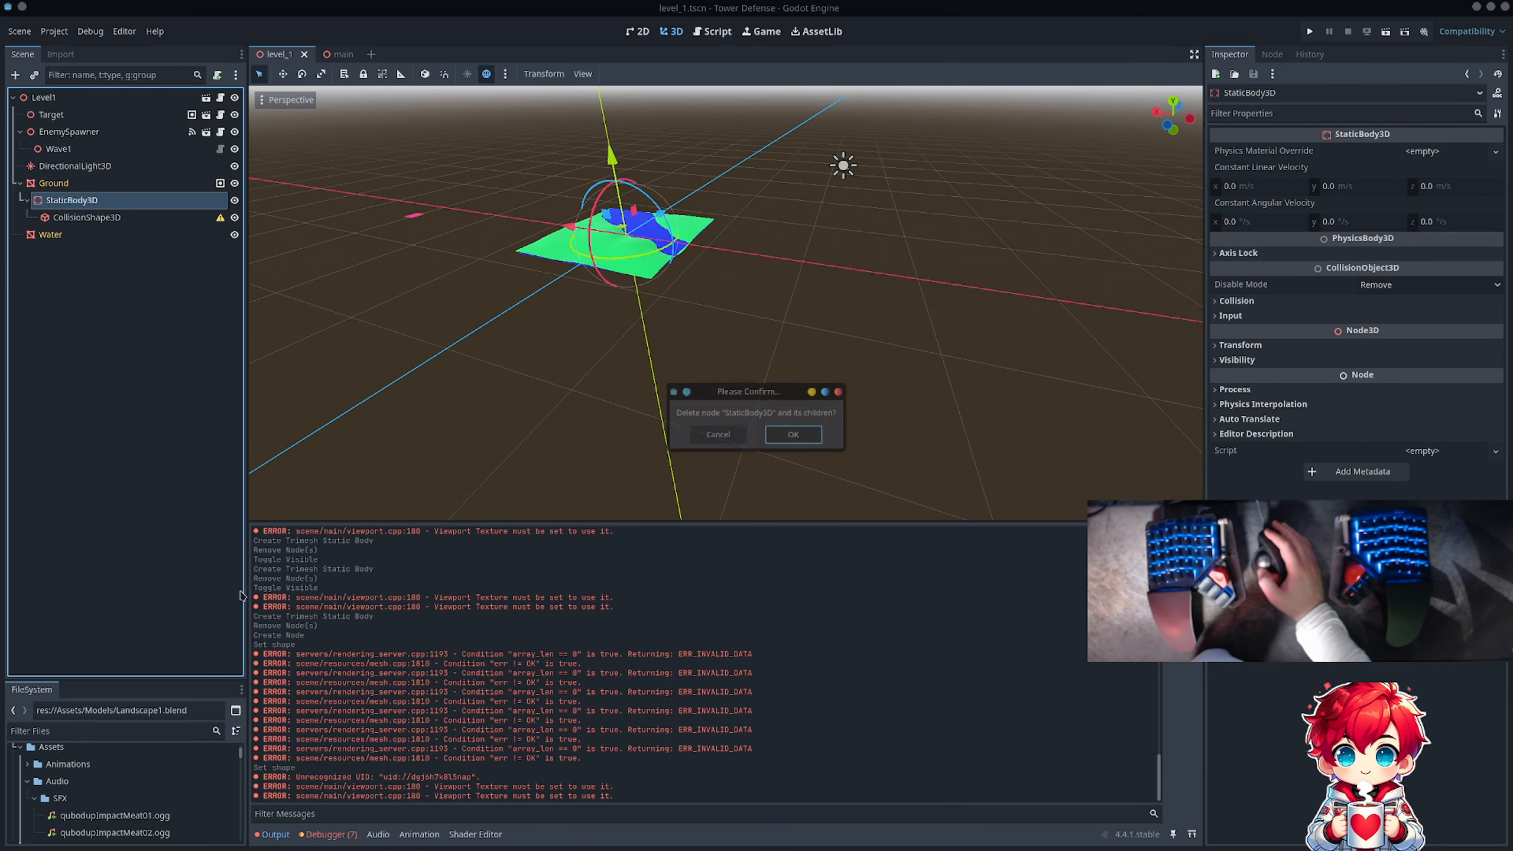
click(818, 432)
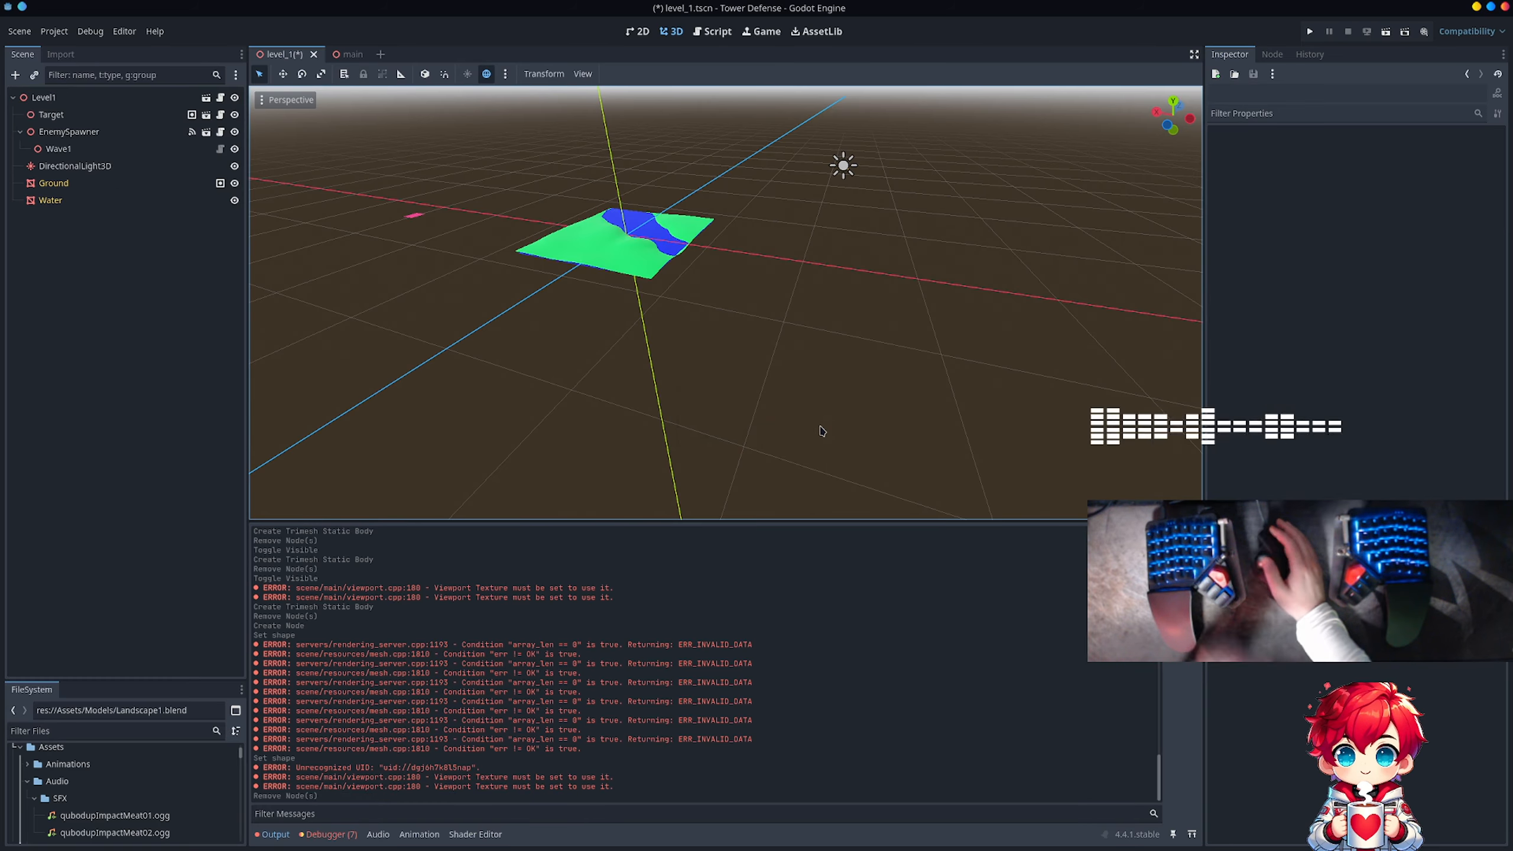
click(54, 31)
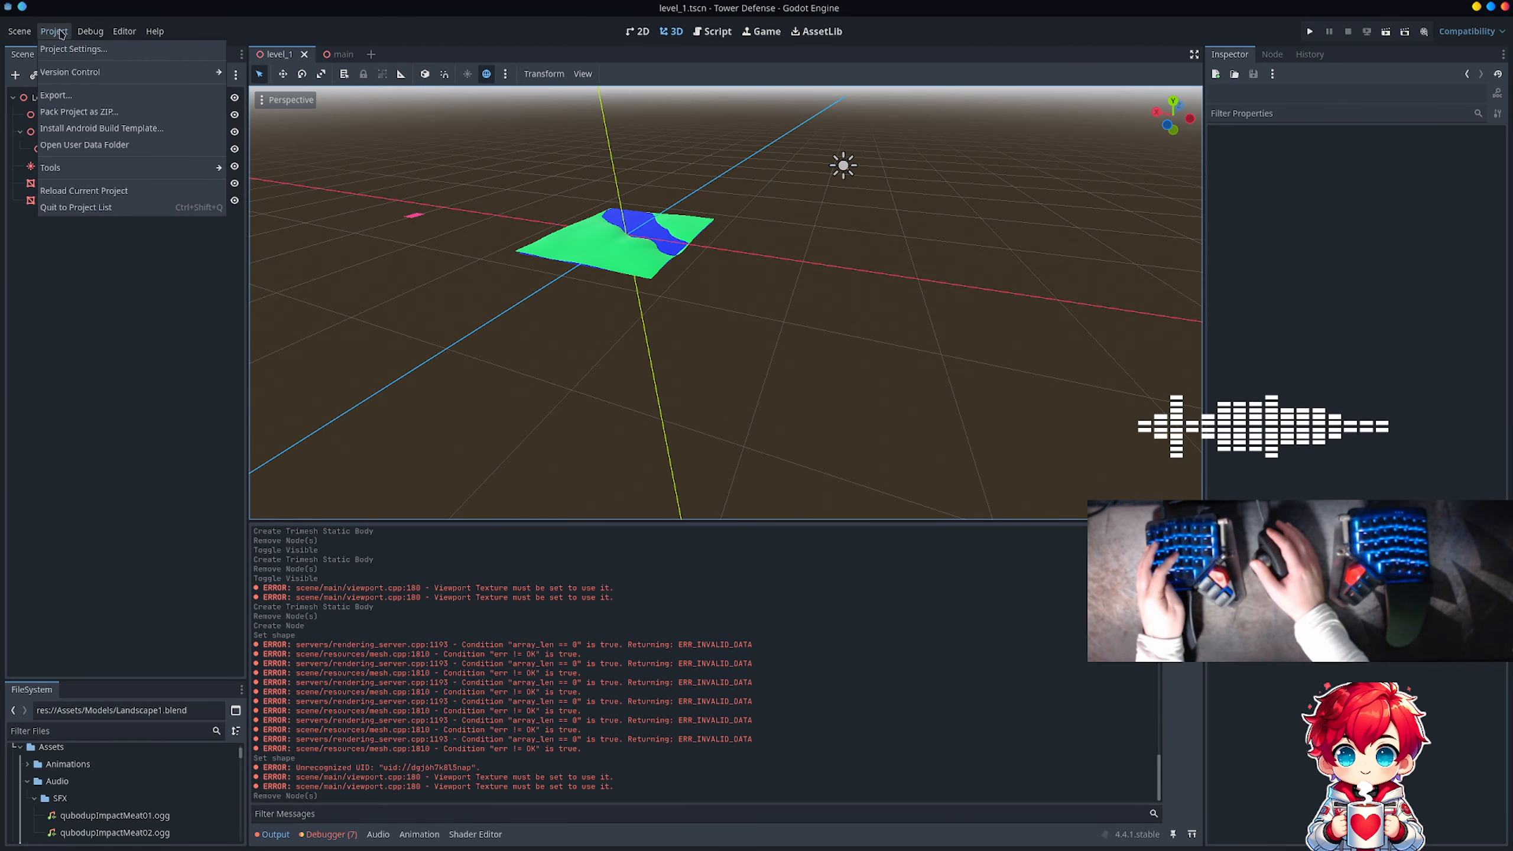
click(102, 193)
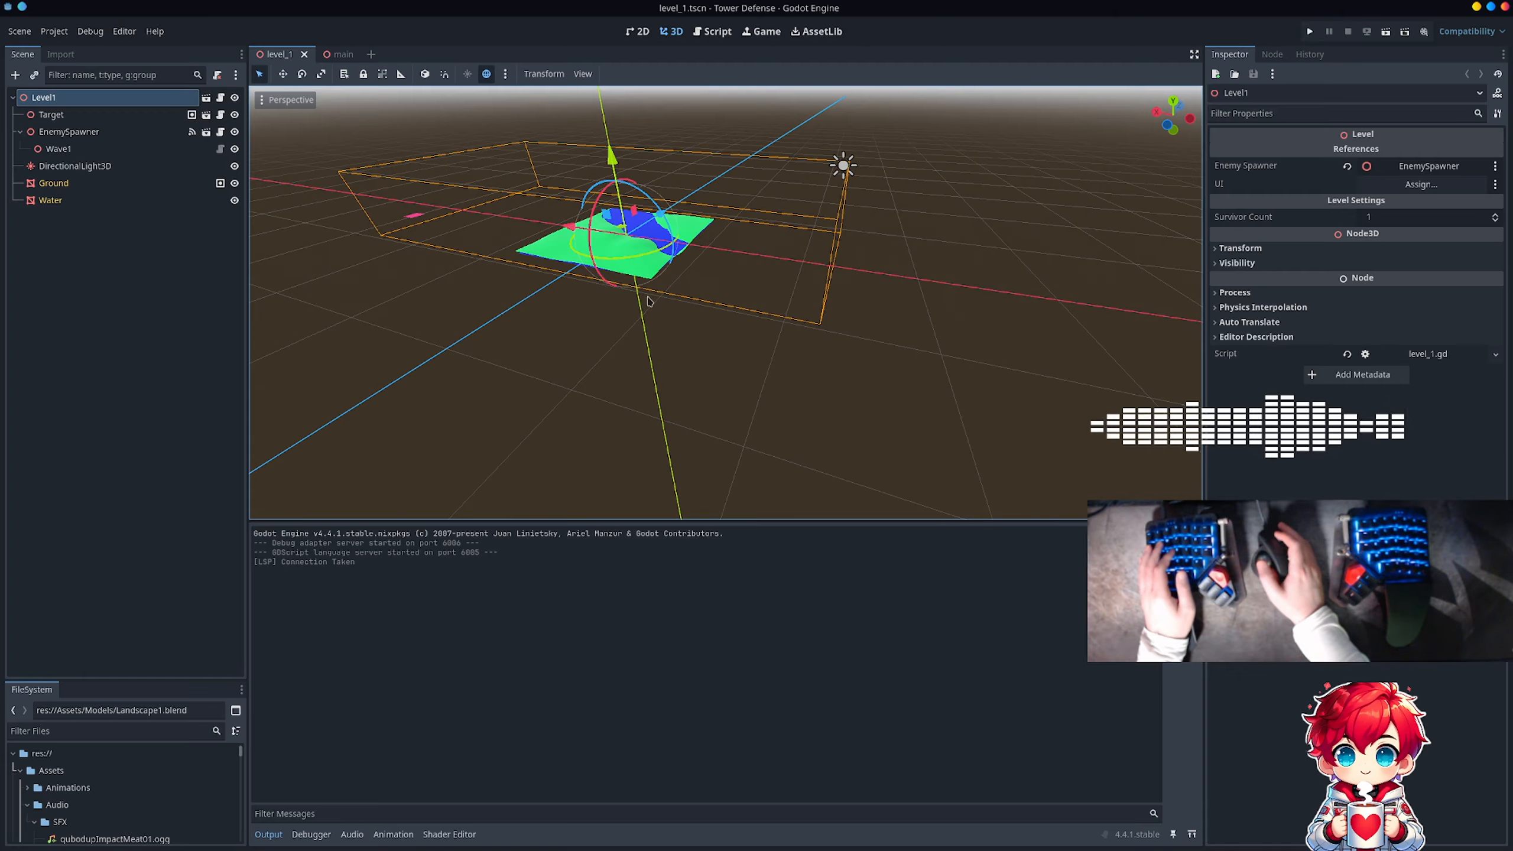
Step: Move EnemySpawner onto the green ground beyond the river, near the landscape's far corner, and adjust its height to the terrain
click(535, 315)
right_drag(532, 306, 769, 326)
scroll(663, 311, down, 10)
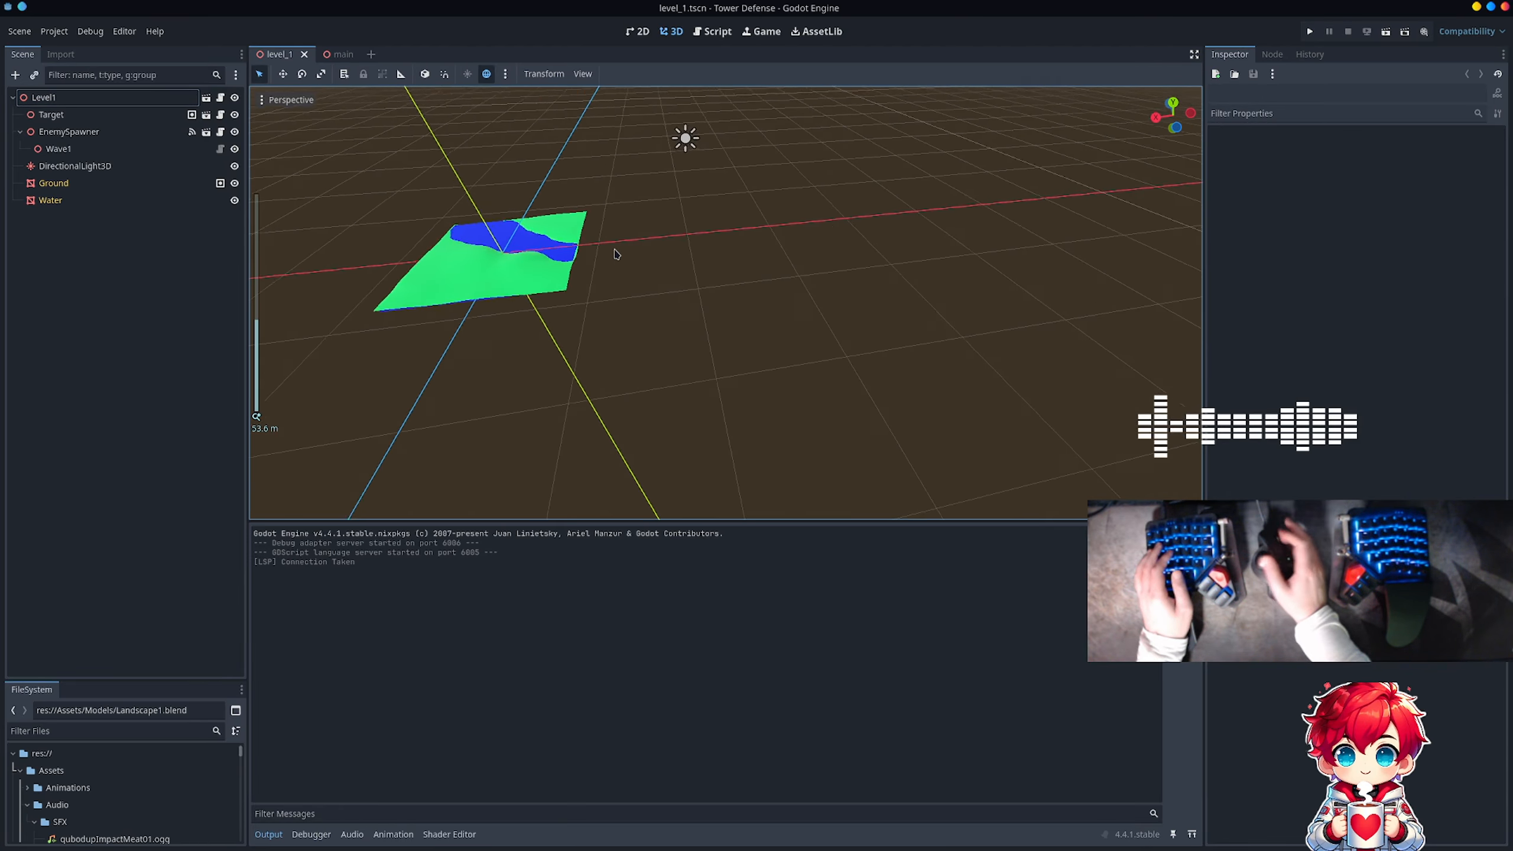
shift+middle_drag(457, 322, 747, 416)
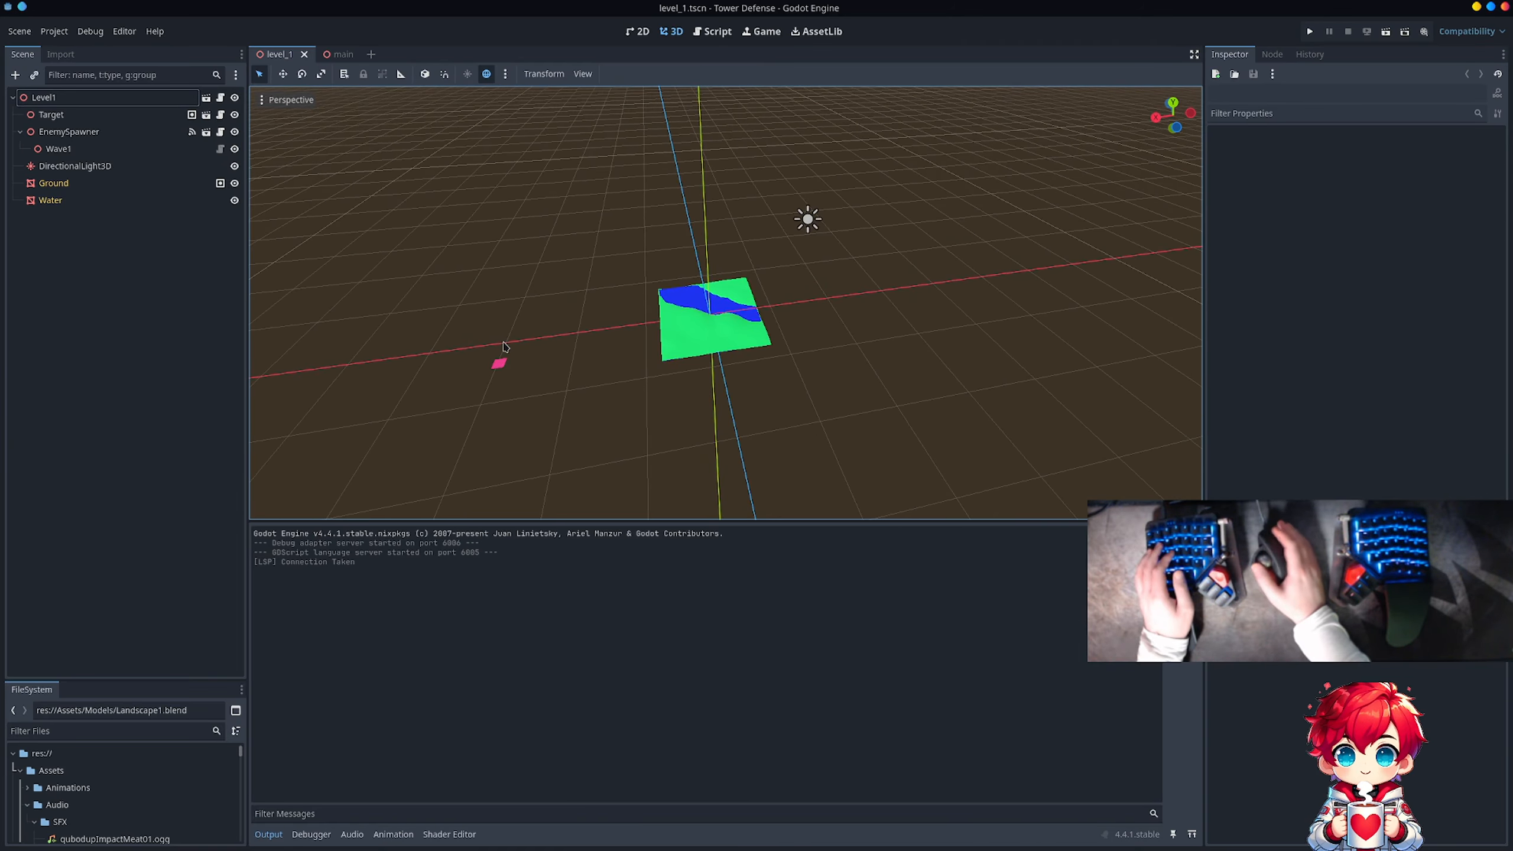
click(158, 132)
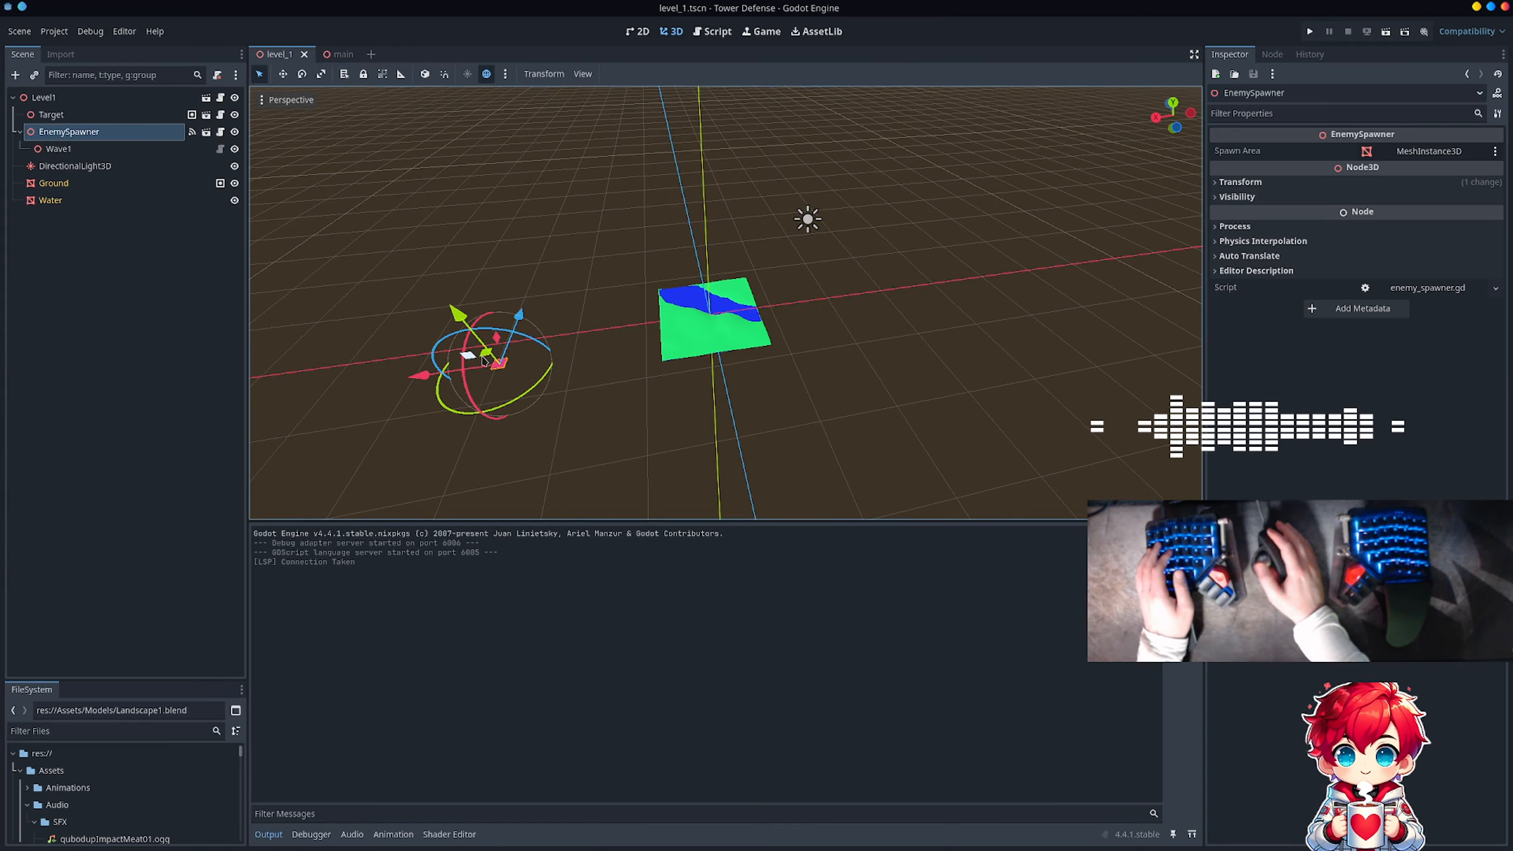
drag(422, 377, 692, 389)
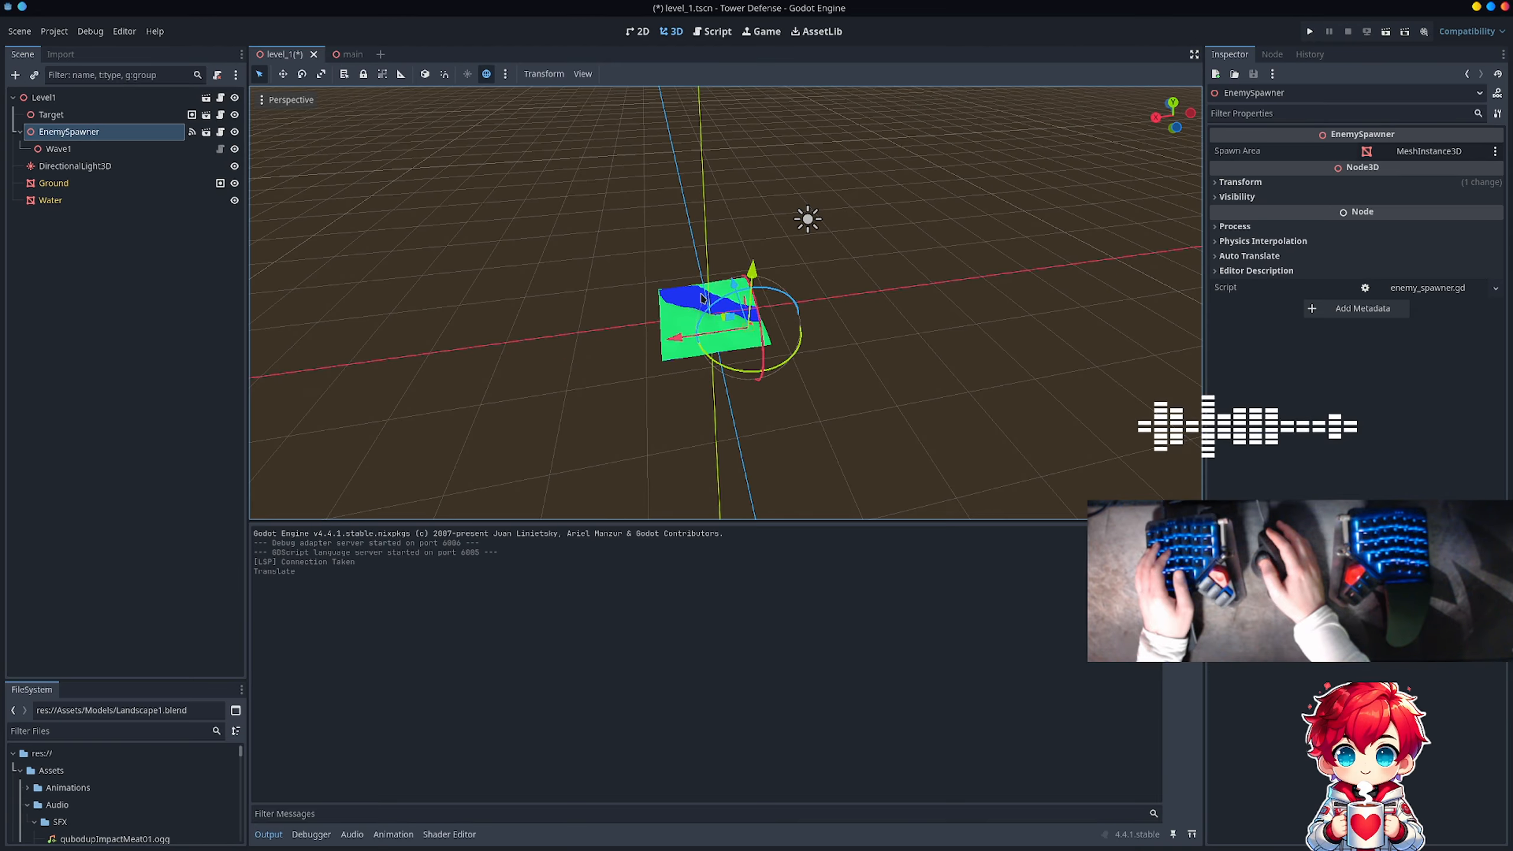
drag(738, 294, 746, 278)
scroll(746, 278, up, 1)
scroll(746, 278, up, 4)
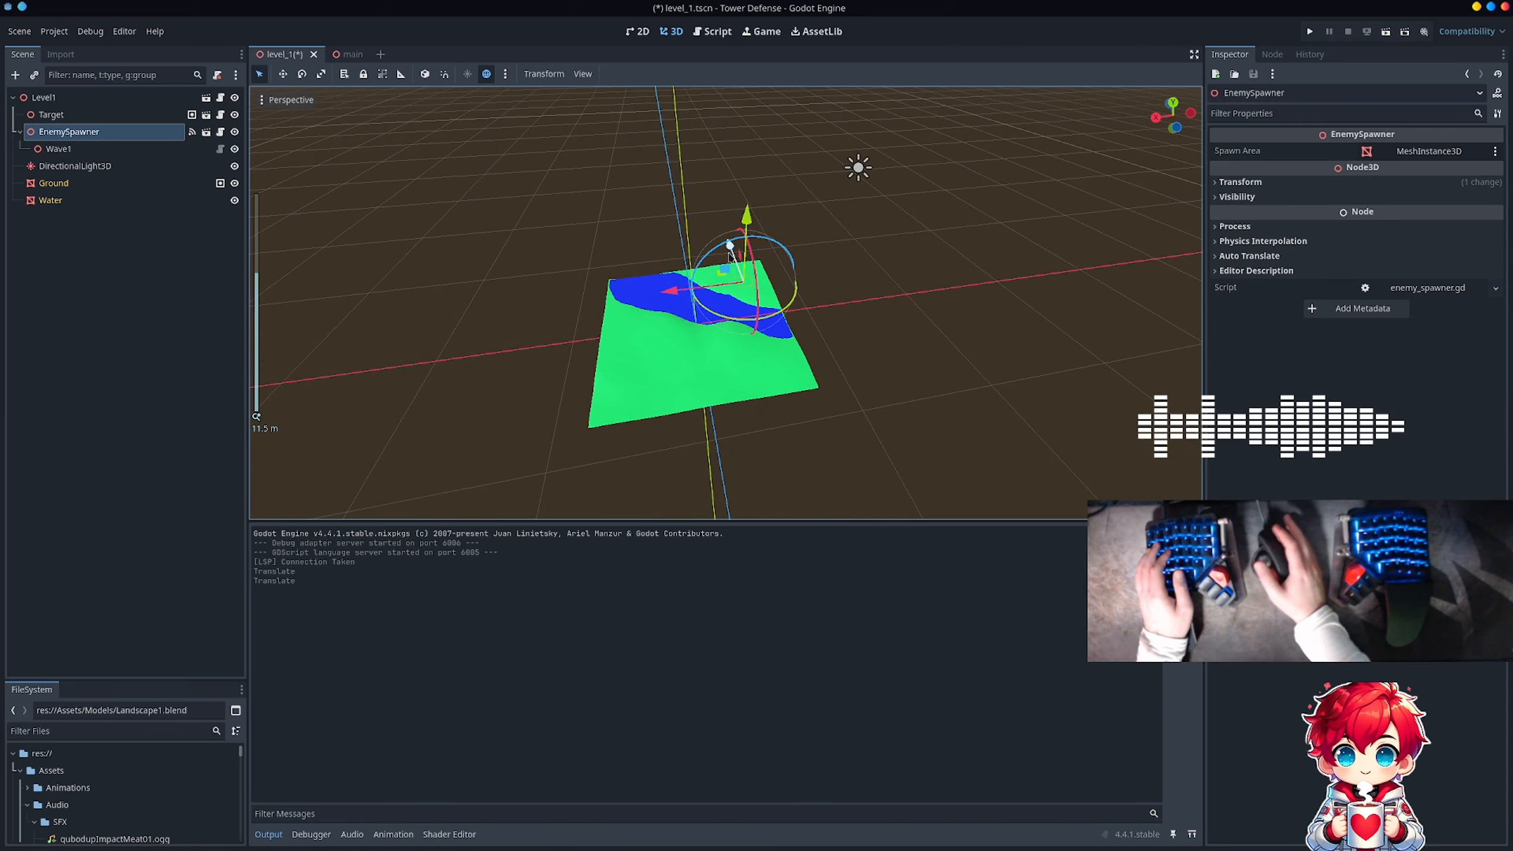
drag(748, 225, 767, 218)
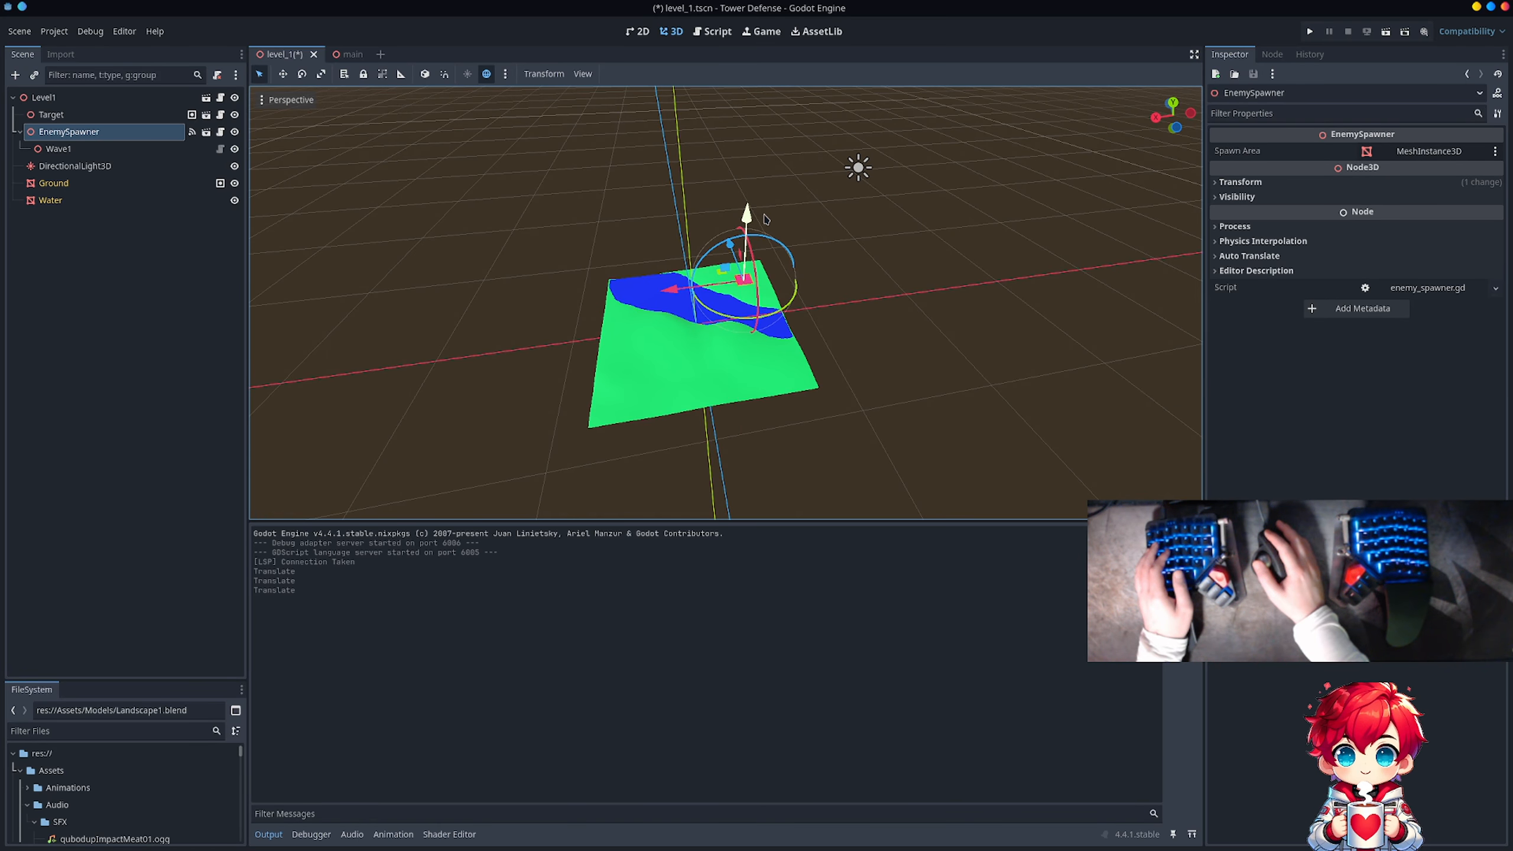
click(844, 278)
scroll(822, 274, down, 1)
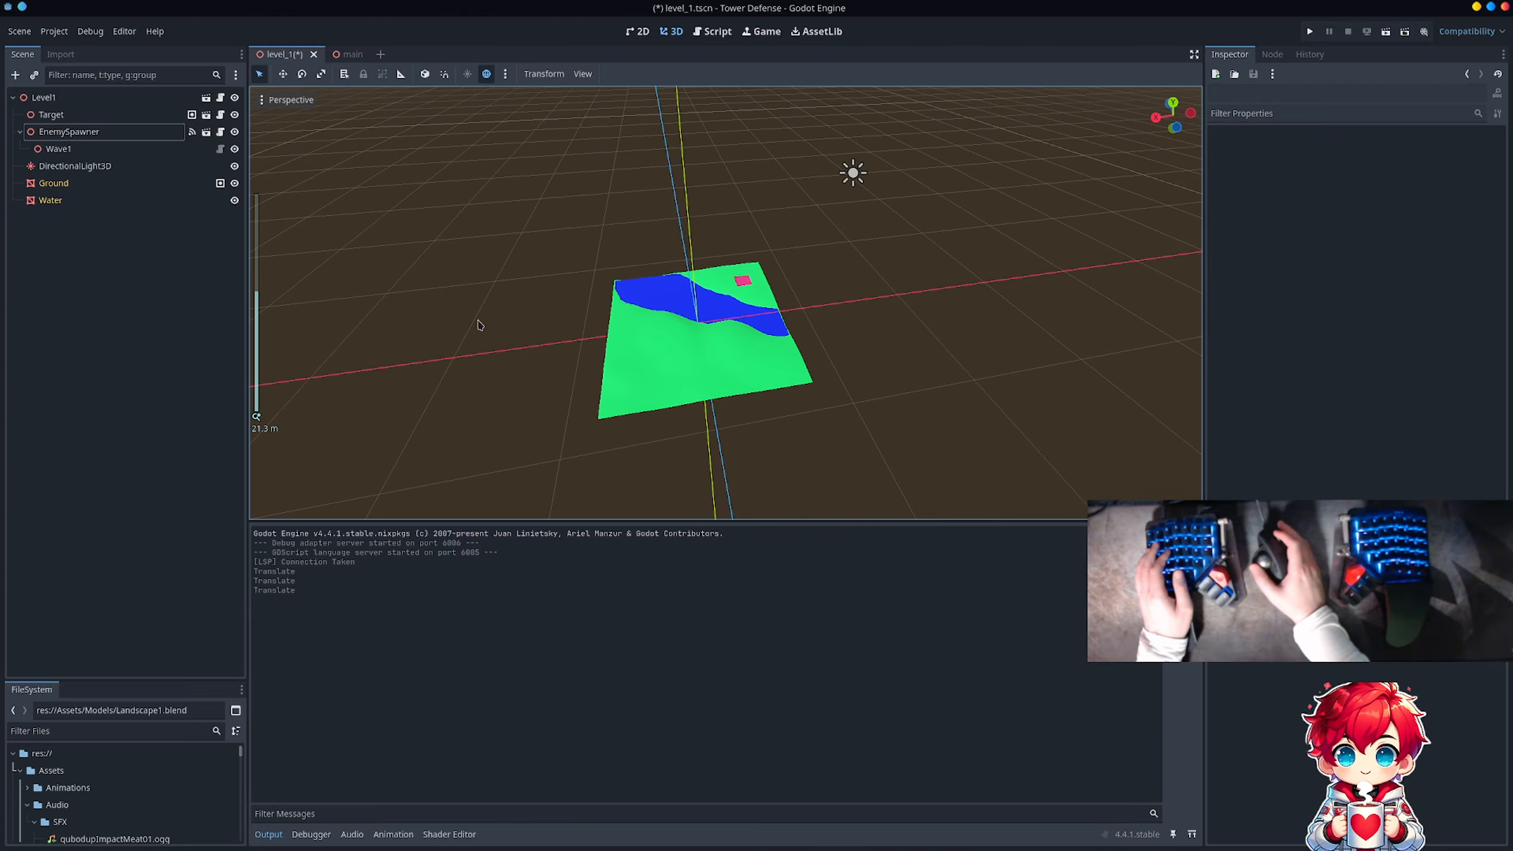
Step: Select the Target node in level_1 and look through its node and transform commands
right_drag(480, 324, 720, 264)
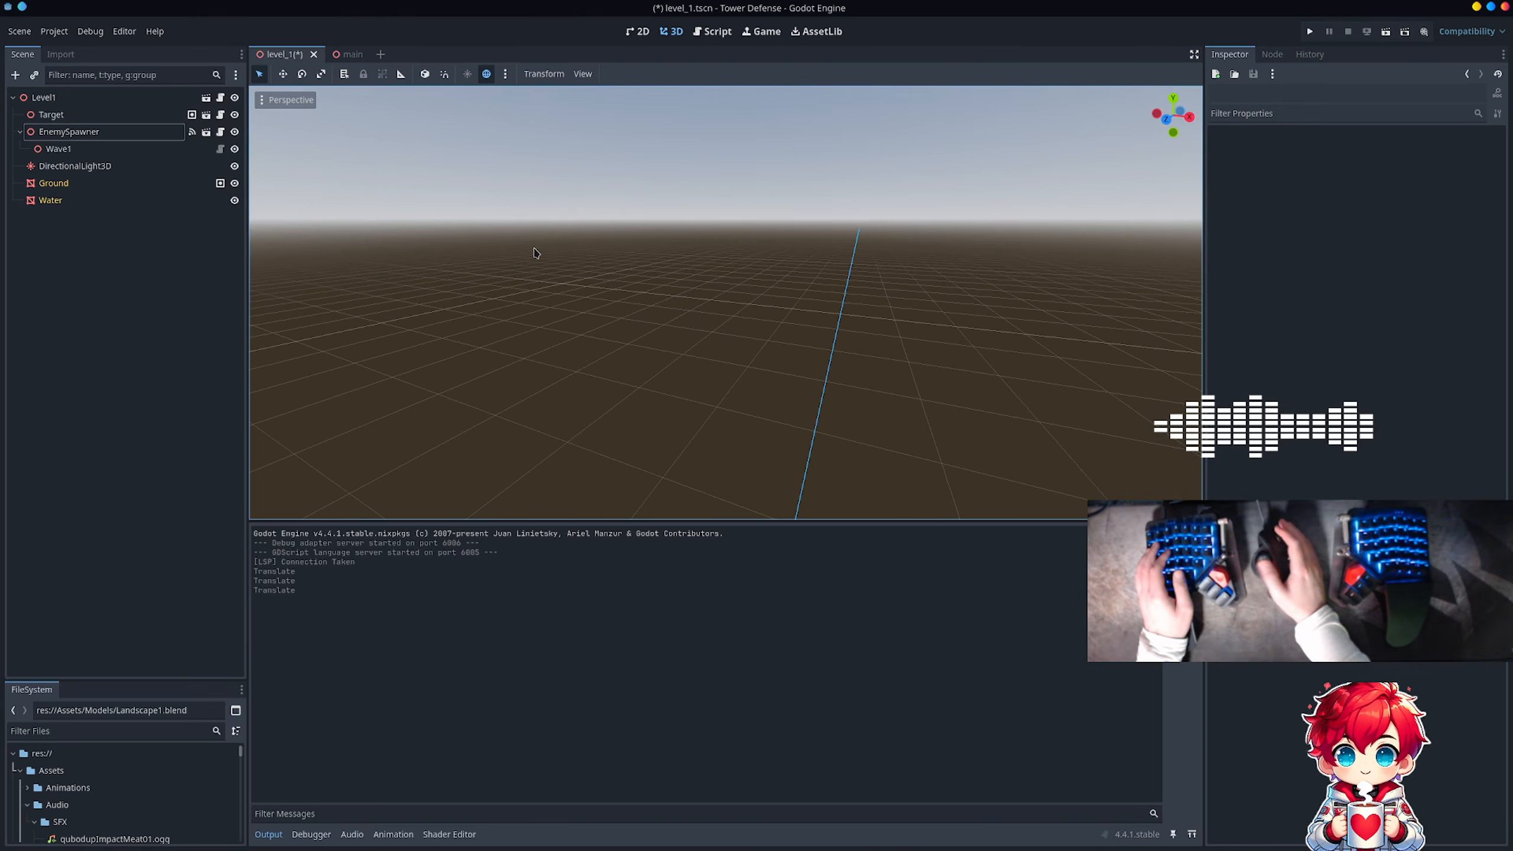
click(67, 117)
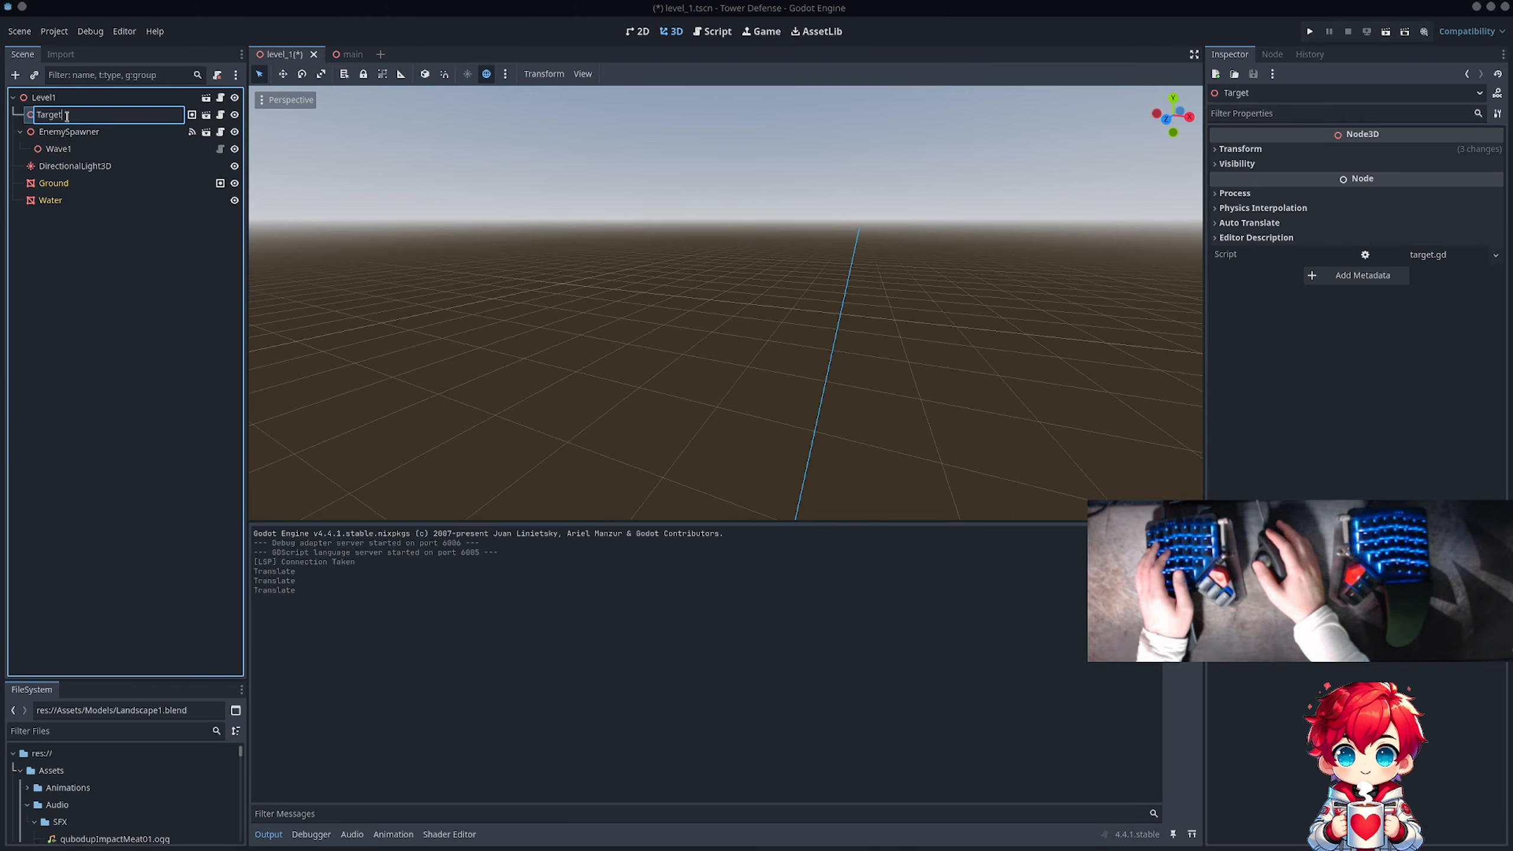
right_click(76, 123)
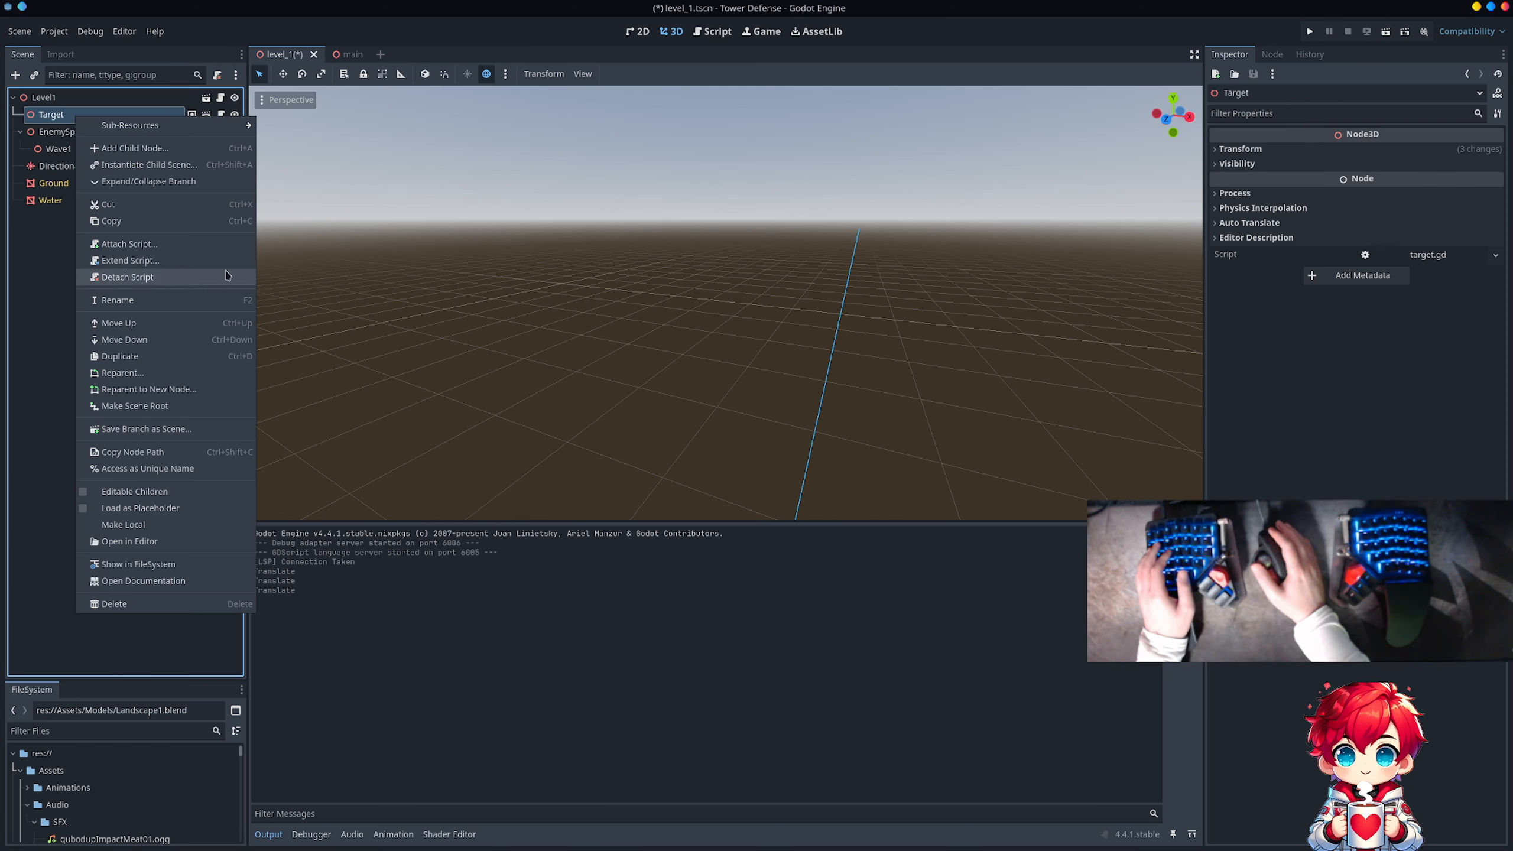
click(324, 272)
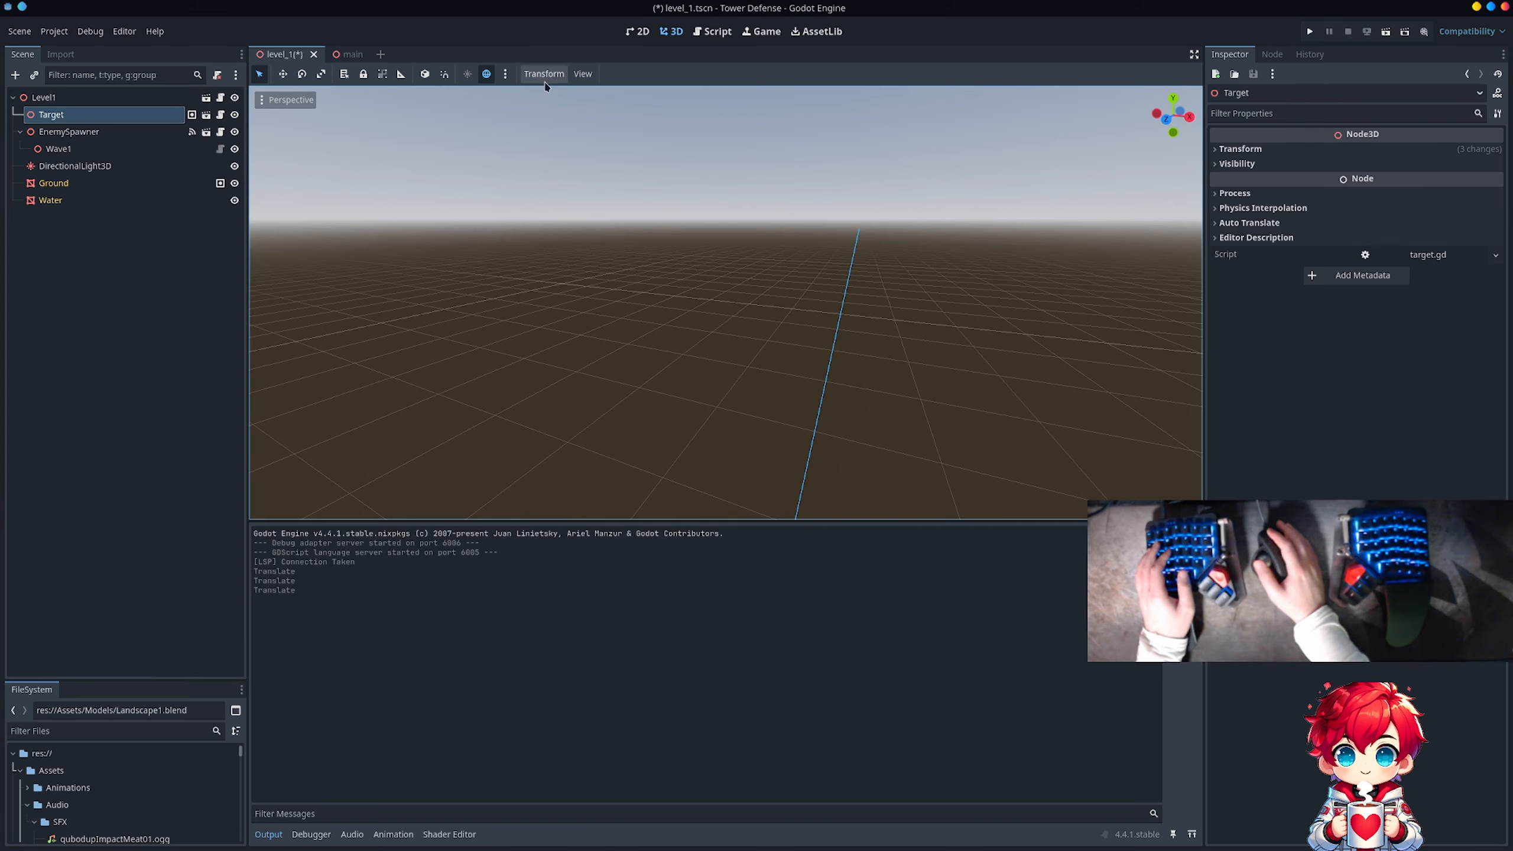
click(578, 76)
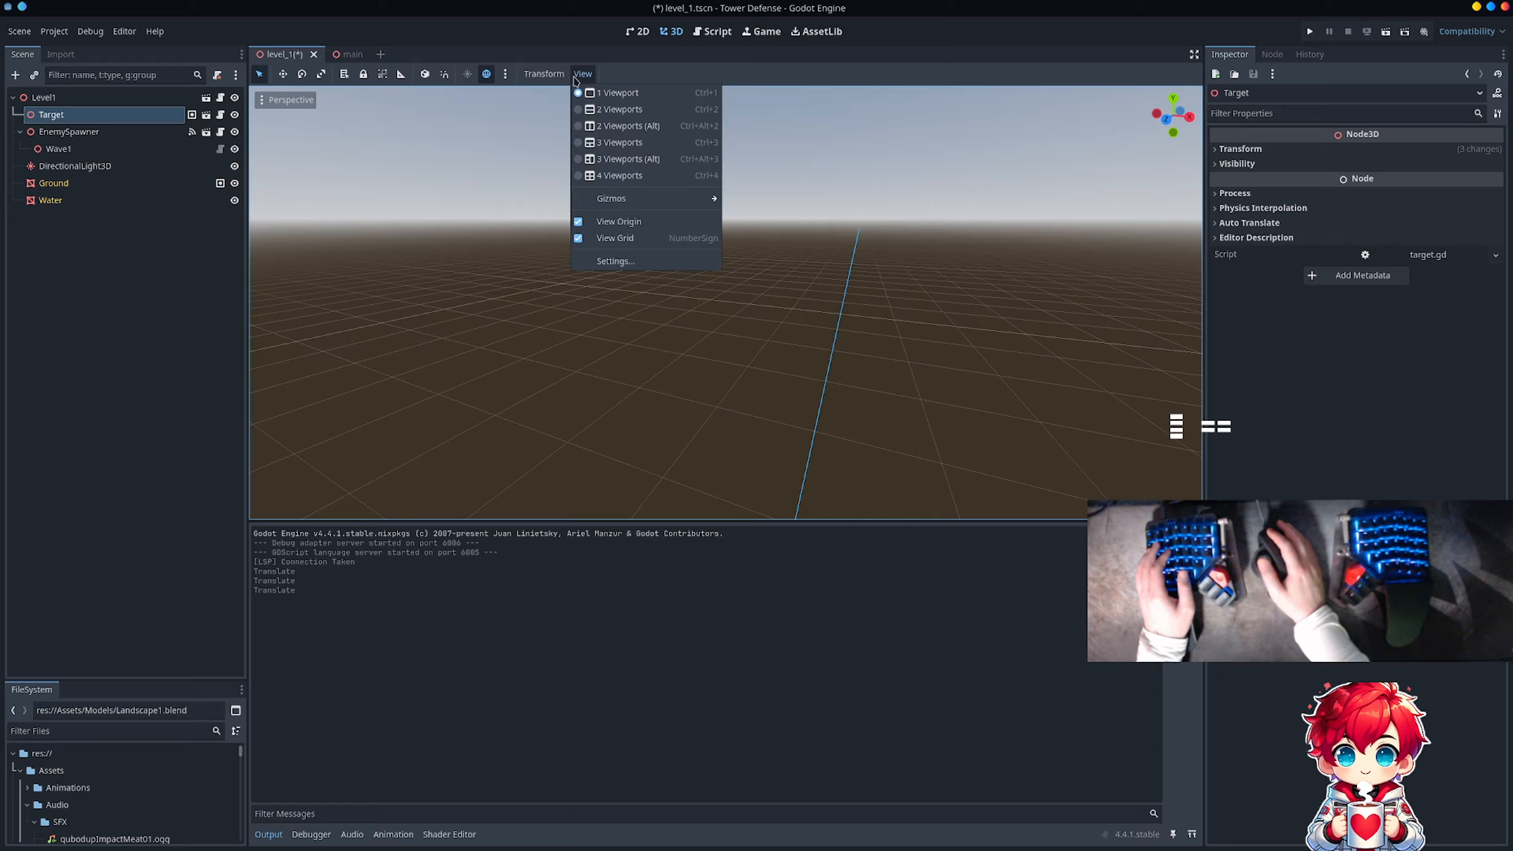
Step: Set the preview environment's sky color to a saturated blue, leaving the ground color as it is
click(506, 74)
click(506, 74)
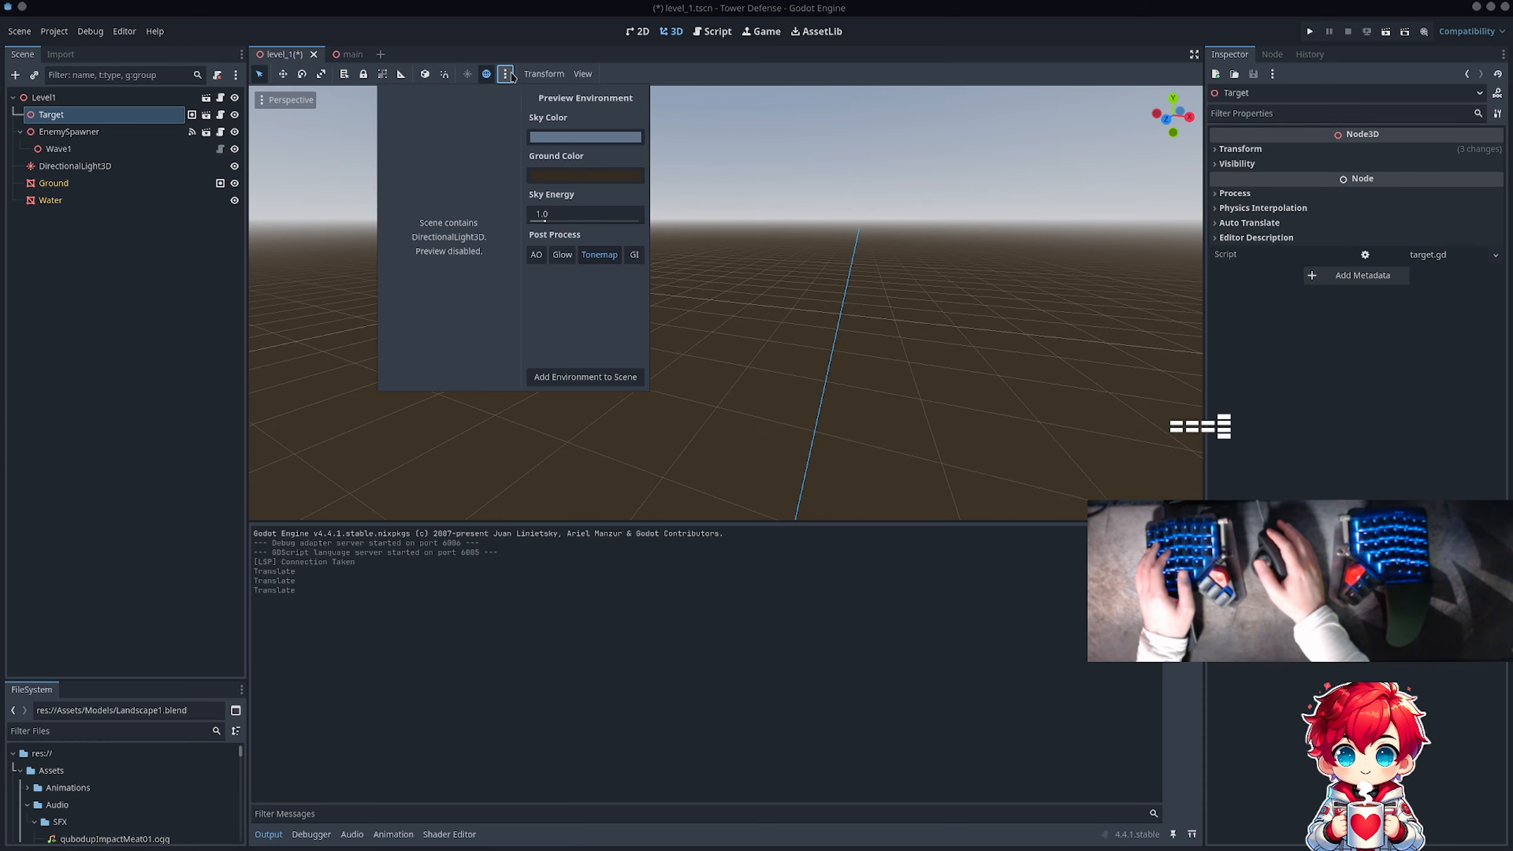
click(583, 134)
mouse_move(572, 190)
mouse_down()
mouse_move(588, 132)
mouse_move(560, 162)
mouse_up()
click(446, 170)
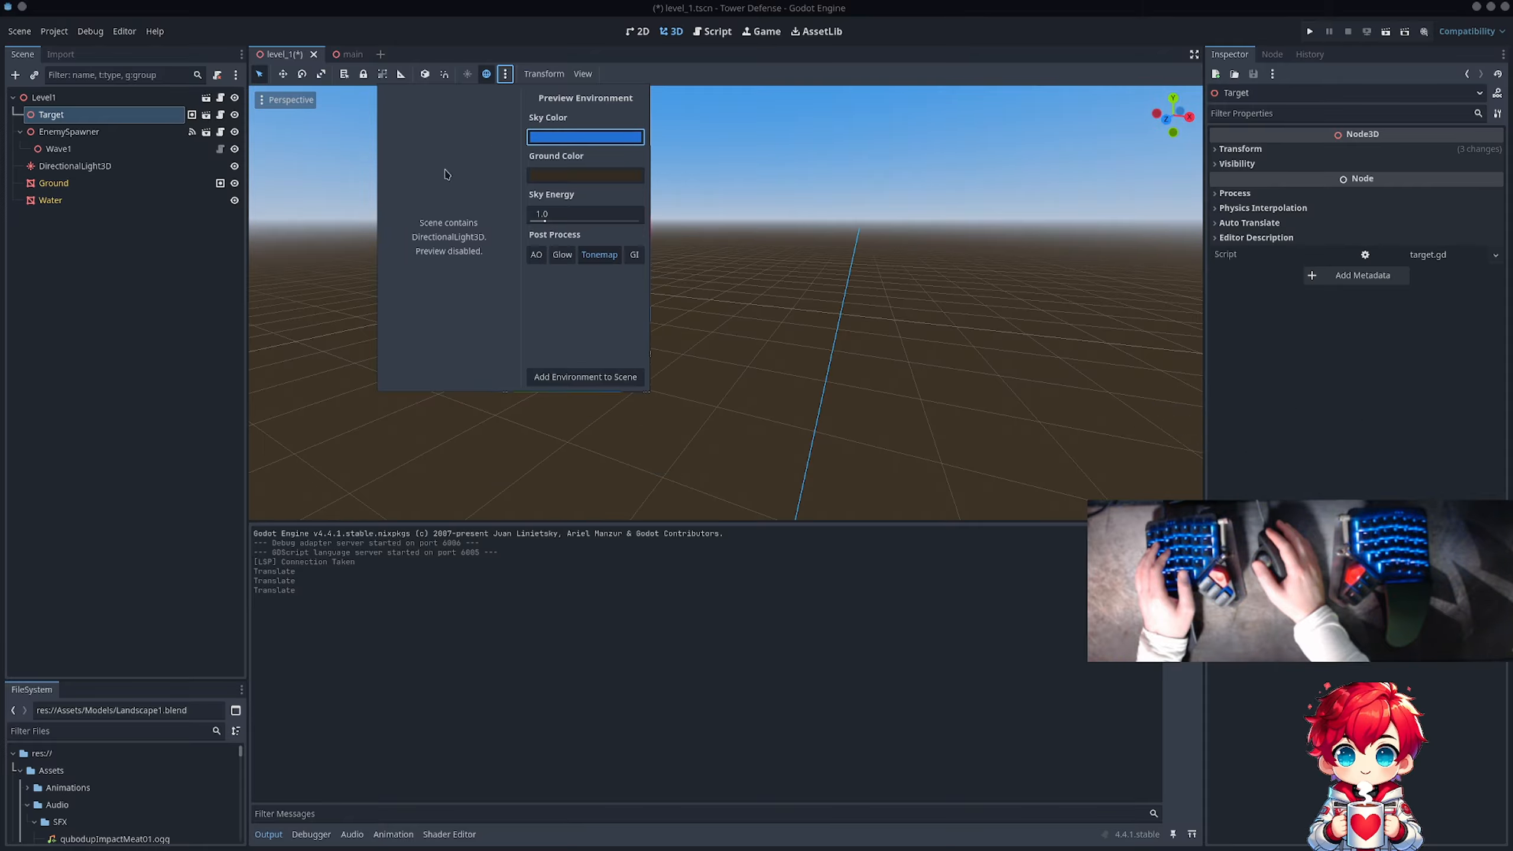
click(561, 177)
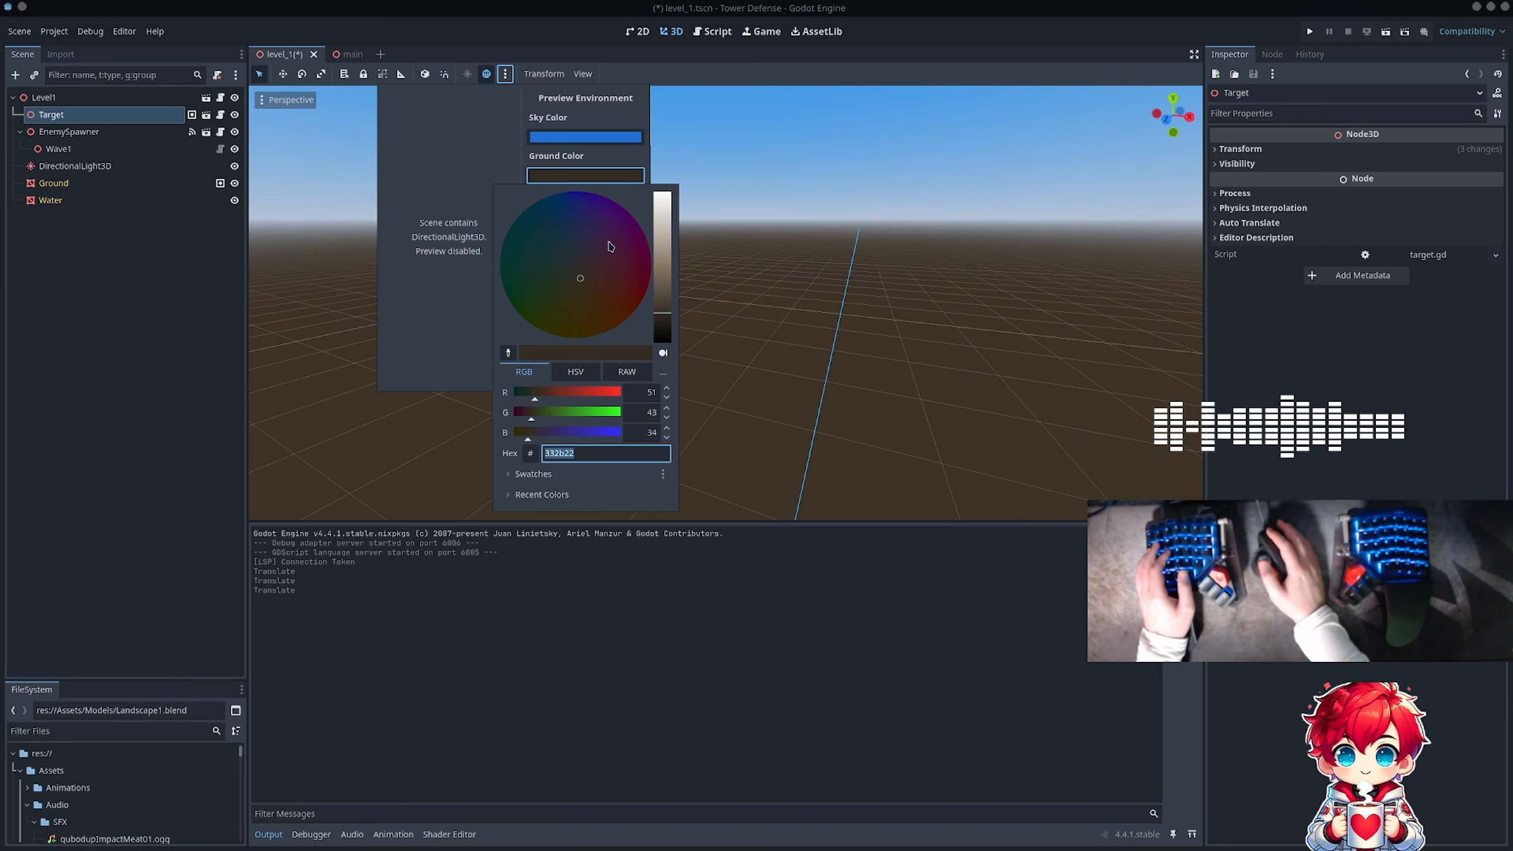
click(438, 183)
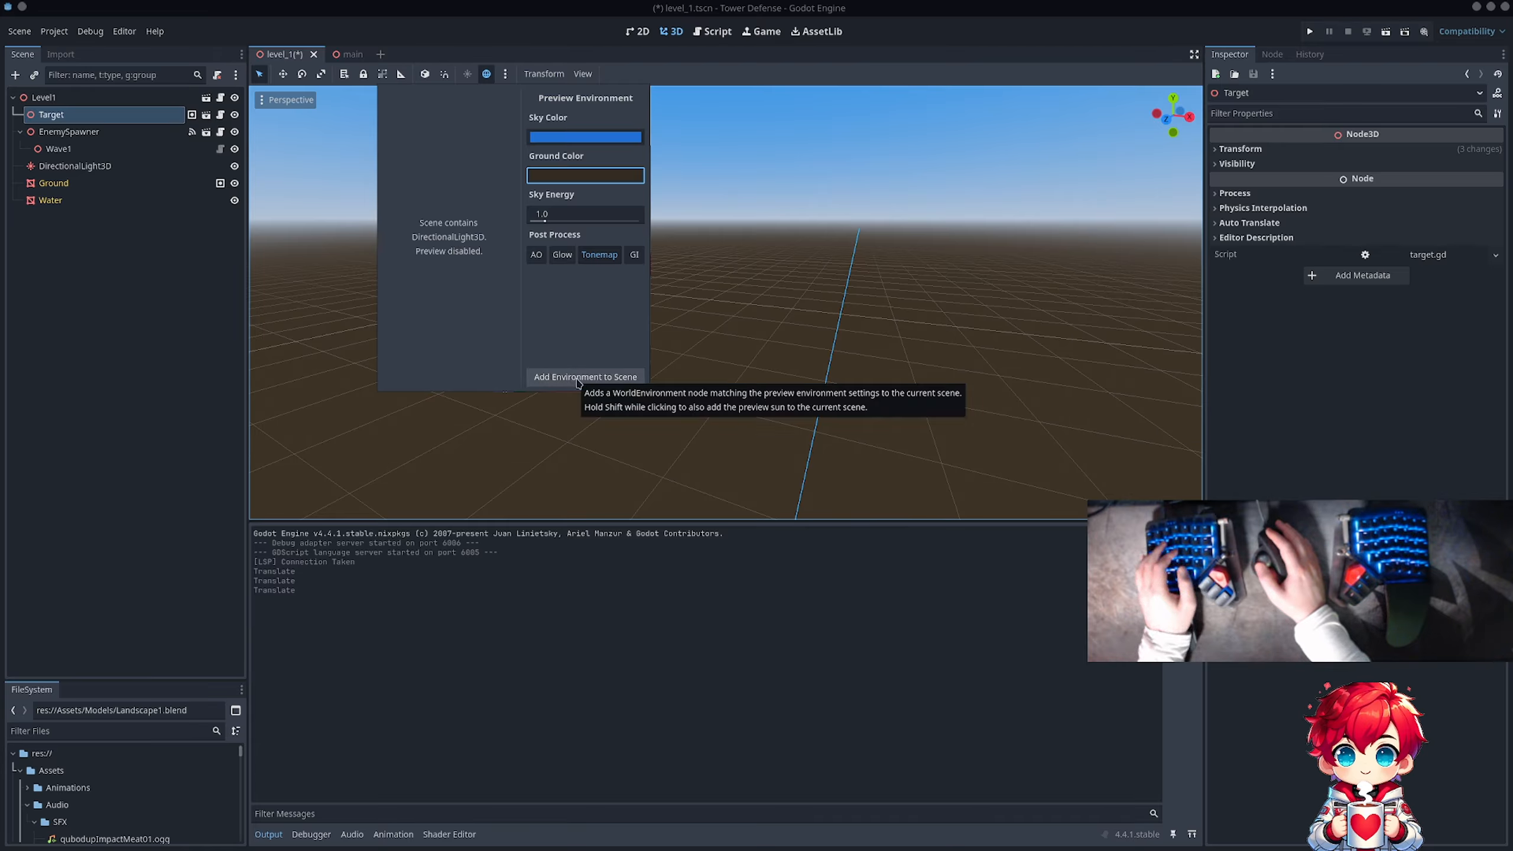
key(Escape)
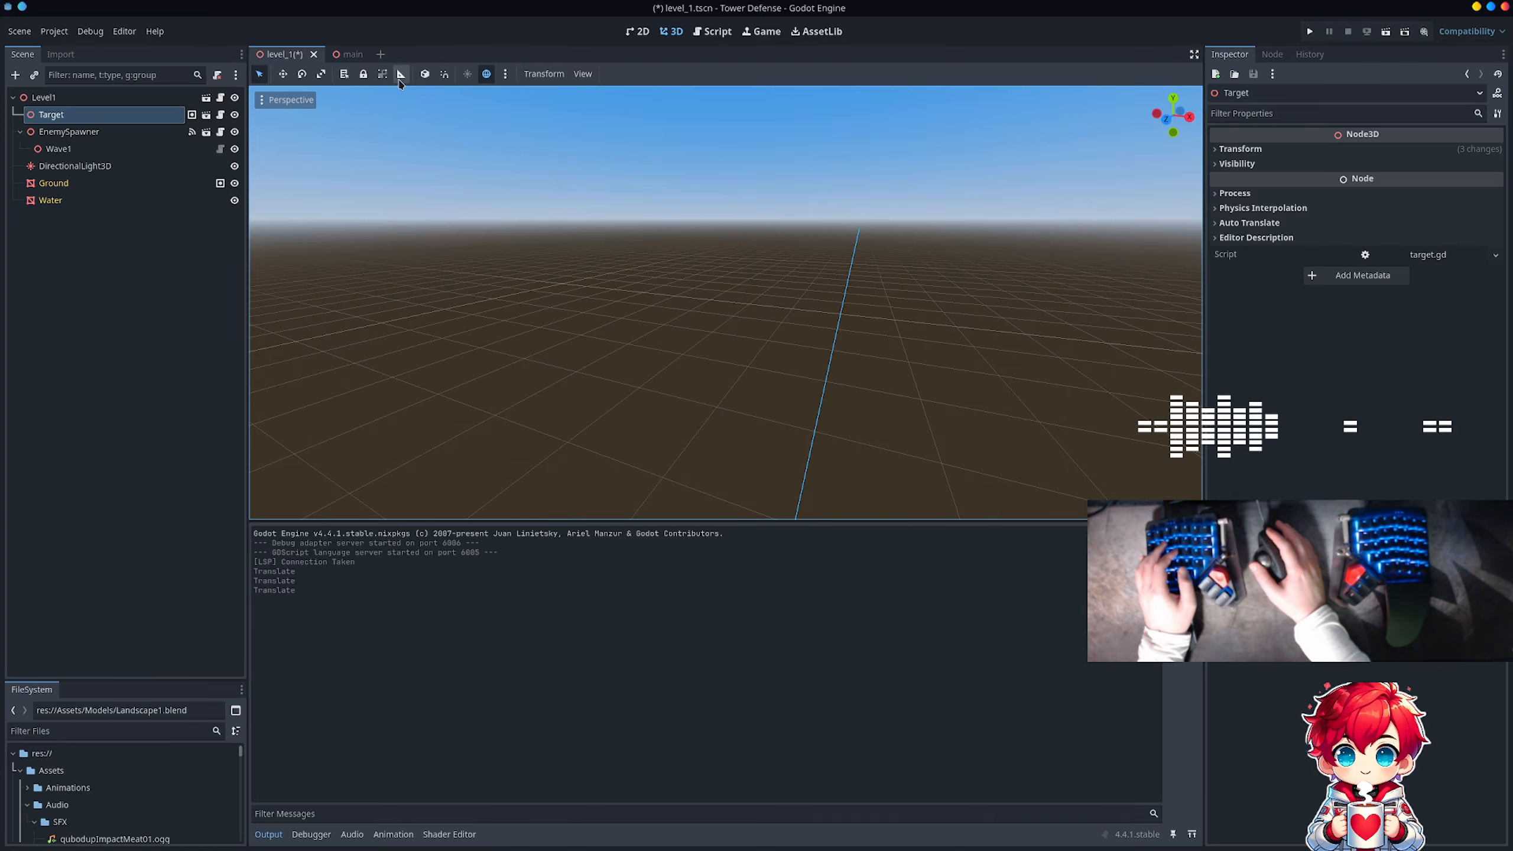
right_click(126, 116)
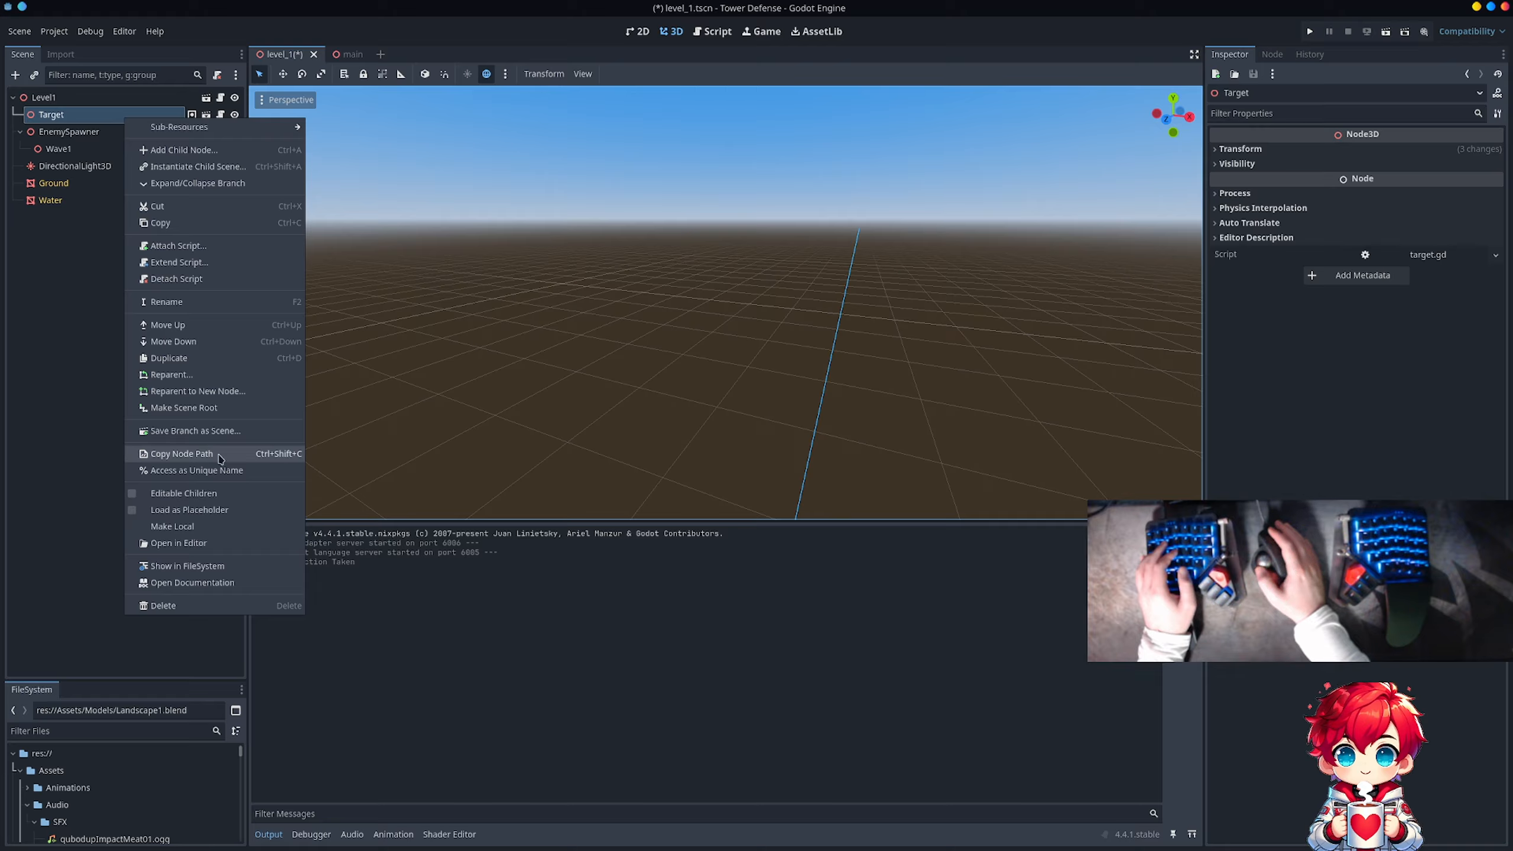
click(394, 192)
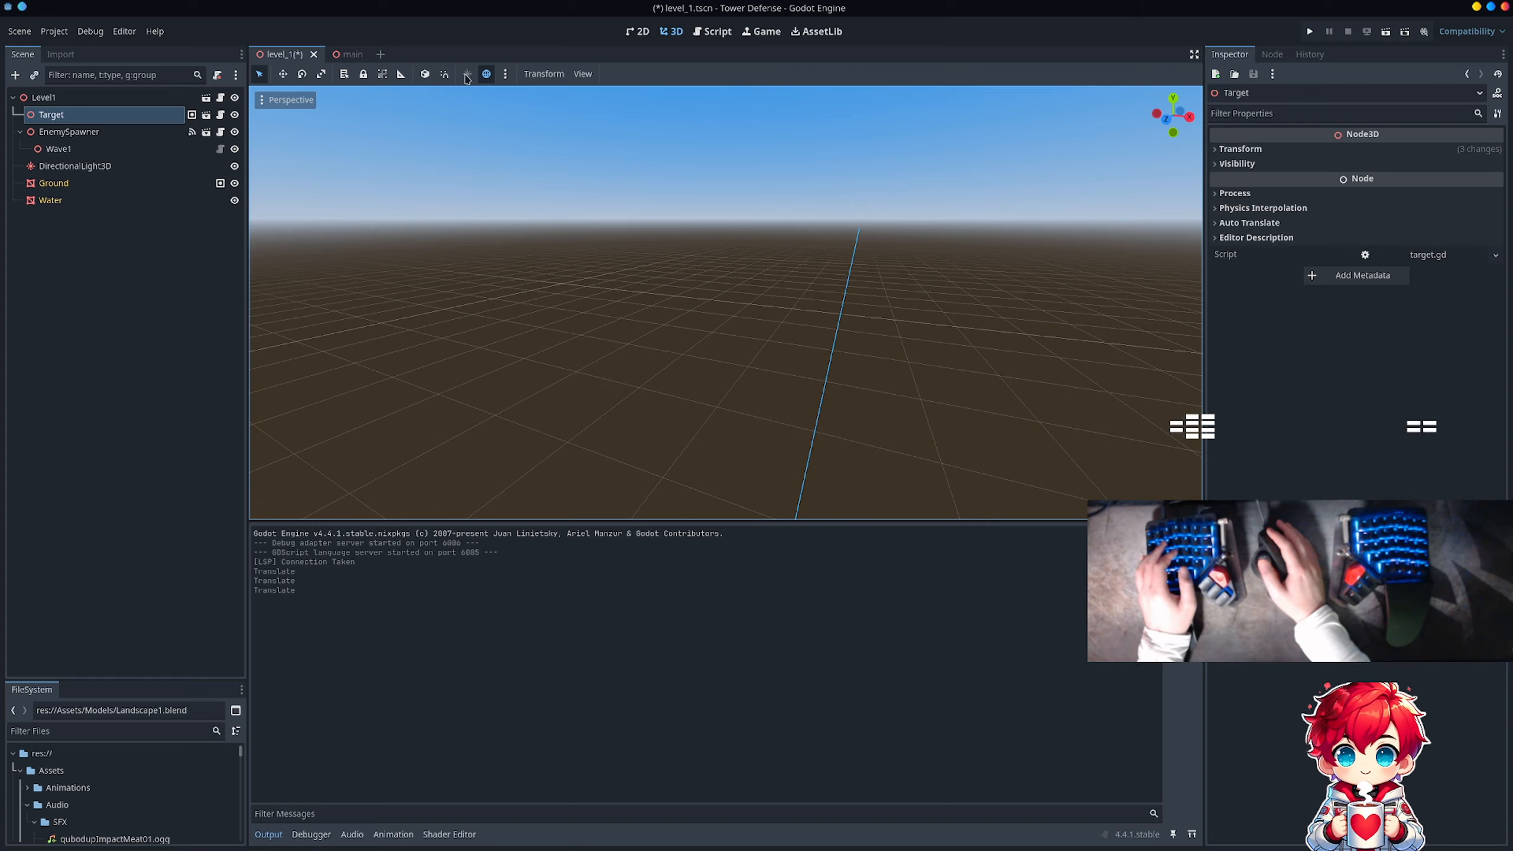
click(584, 74)
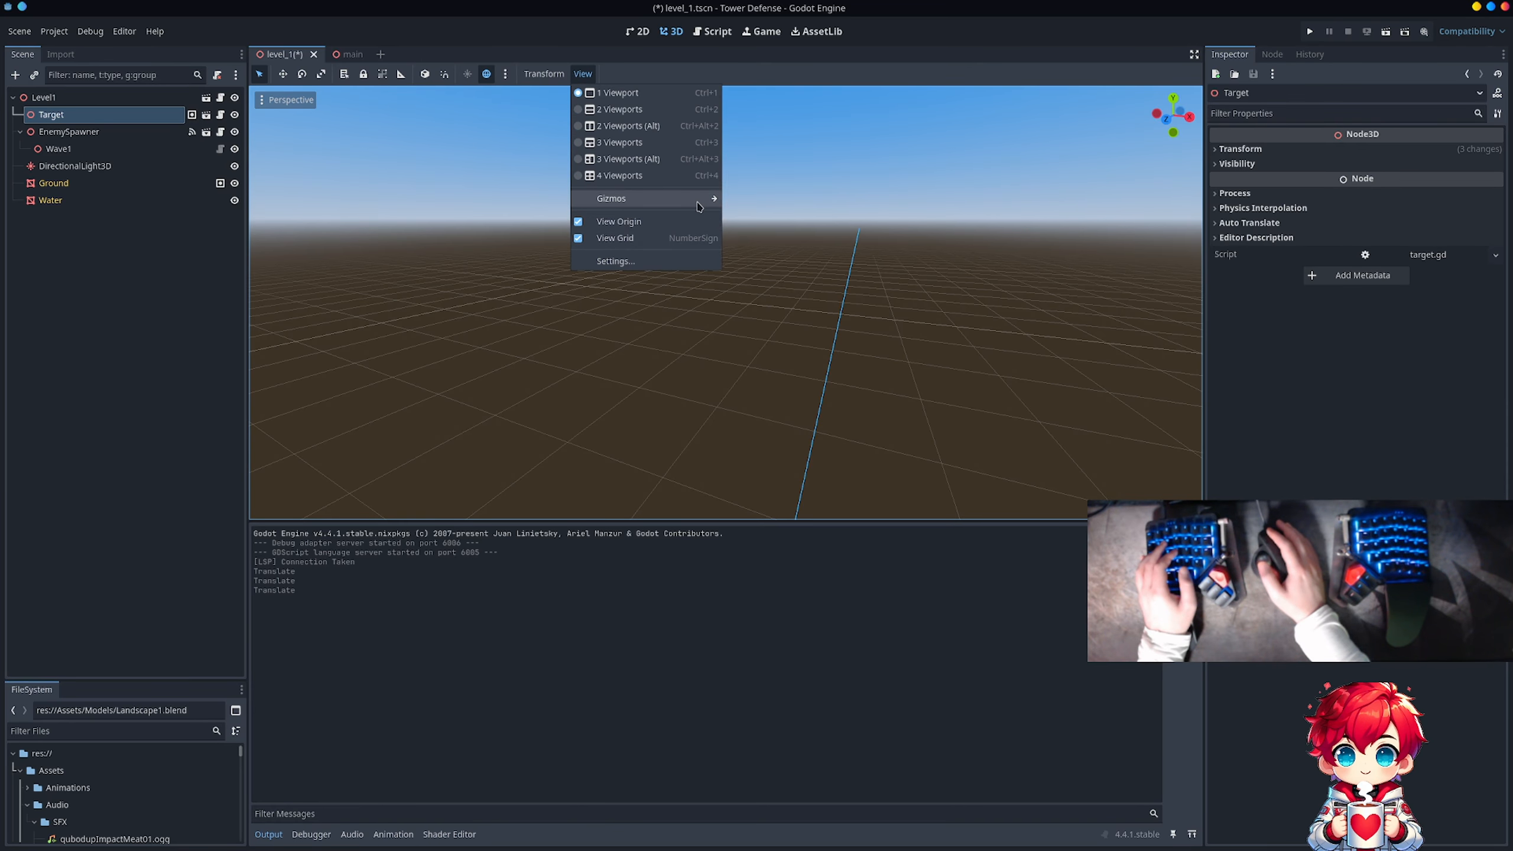
mouse_move(700, 207)
click(469, 162)
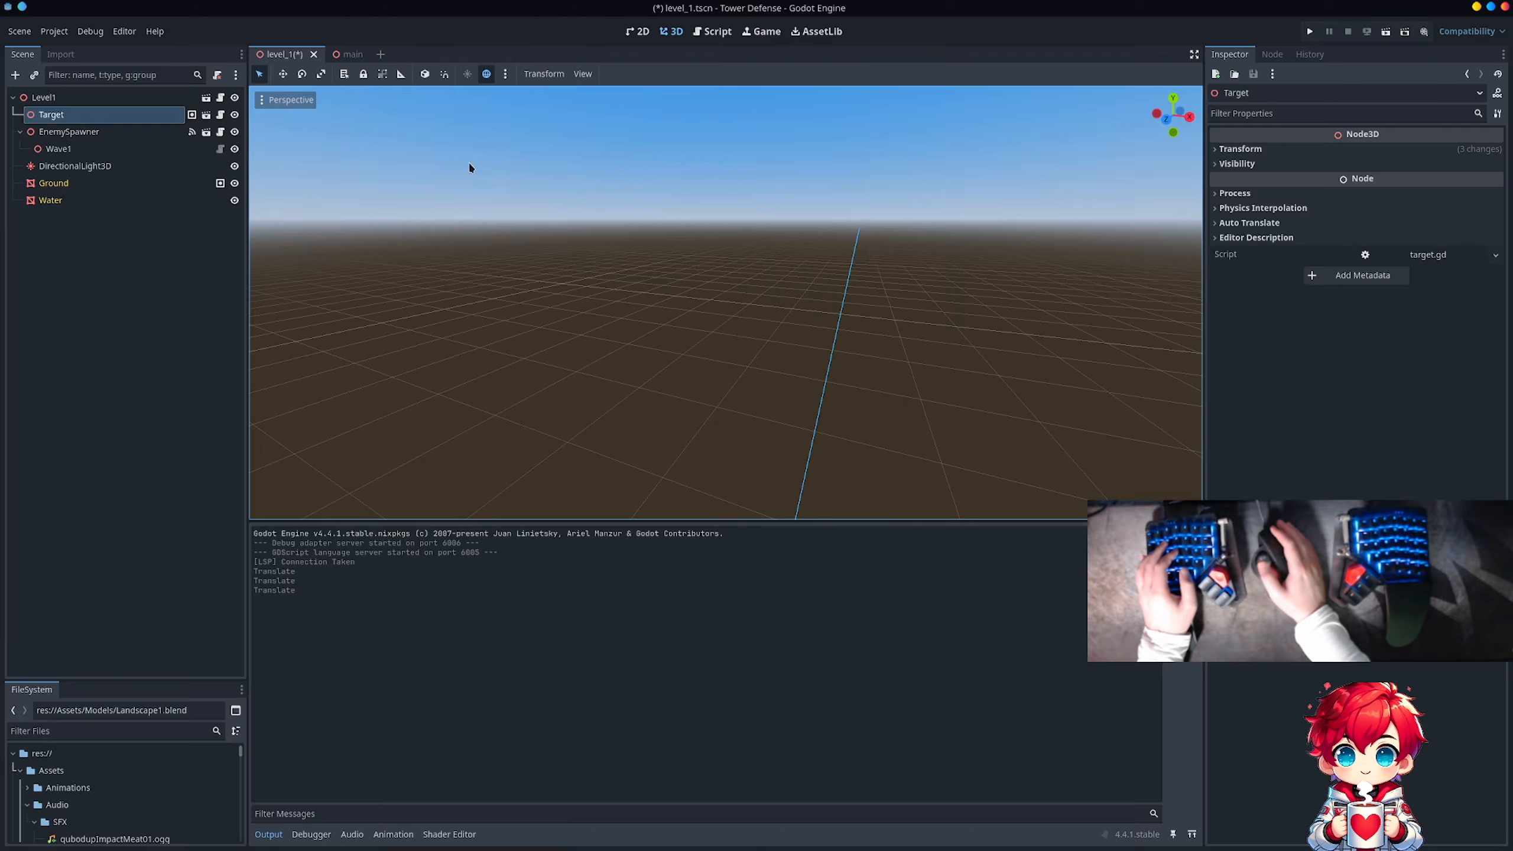
Step: Locate the Target node in the viewport and move it across to the landscape, keeping it above the terrain
scroll(476, 142, down, 10)
key(f)
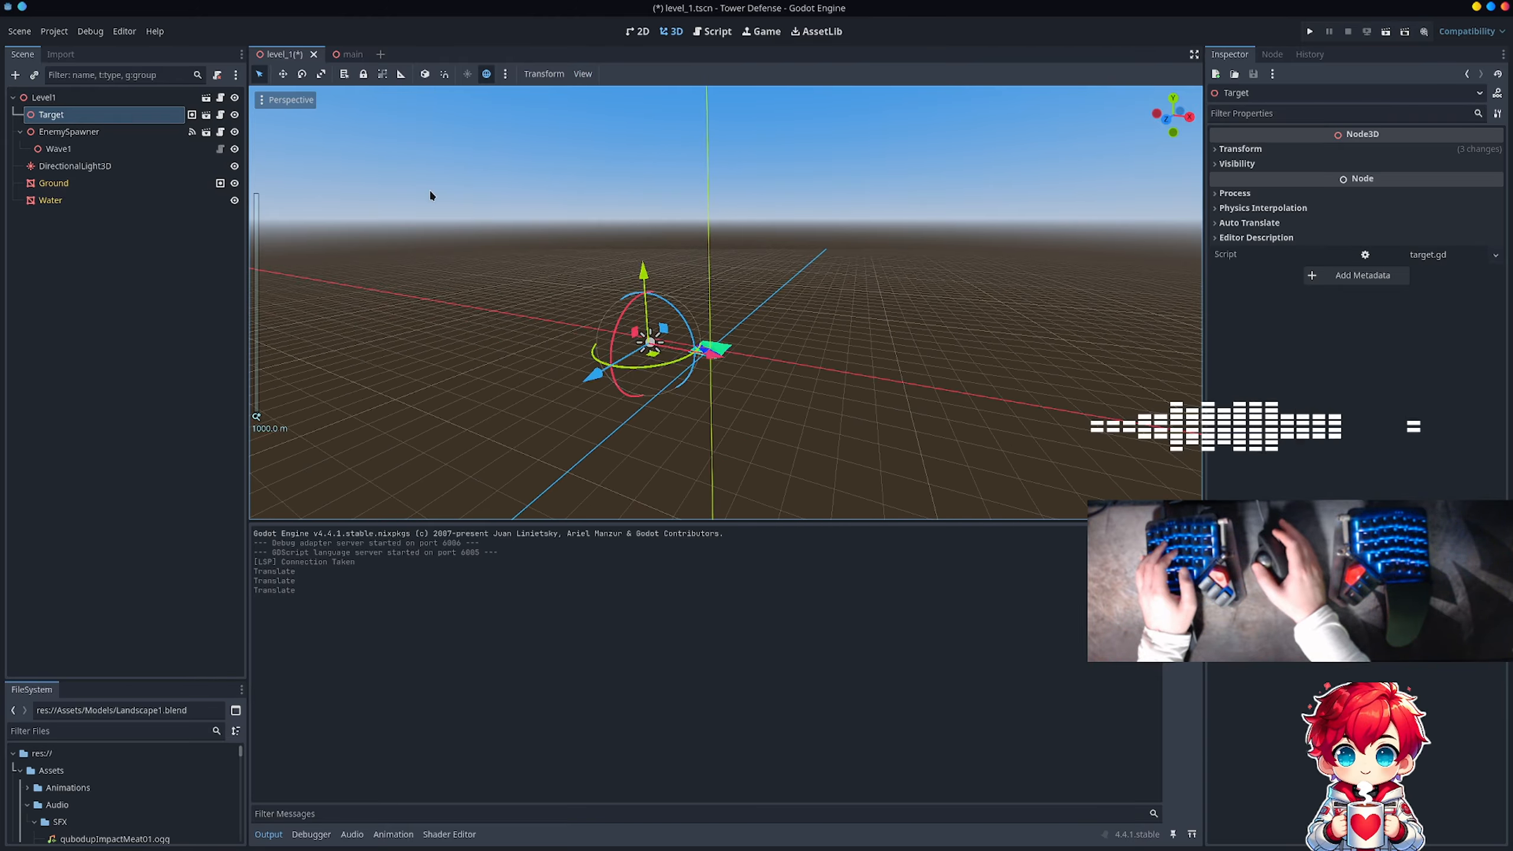
middle_drag(433, 193, 539, 298)
scroll(596, 352, up, 5)
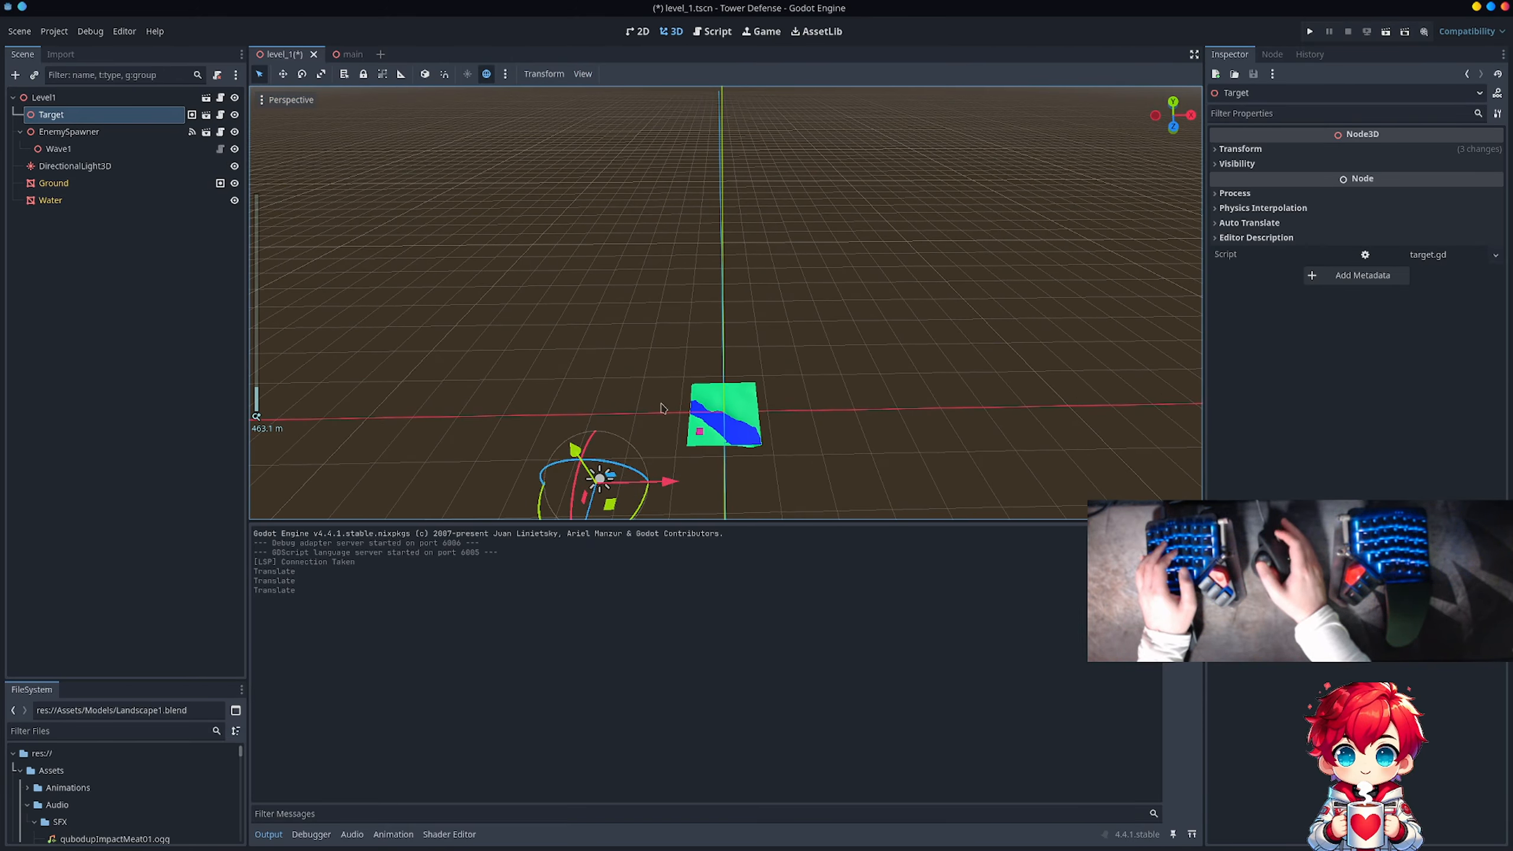
drag(666, 493, 755, 429)
scroll(778, 452, down, 5)
middle_drag(774, 426, 645, 303)
scroll(679, 400, up, 13)
scroll(720, 296, up, 12)
scroll(721, 296, down, 4)
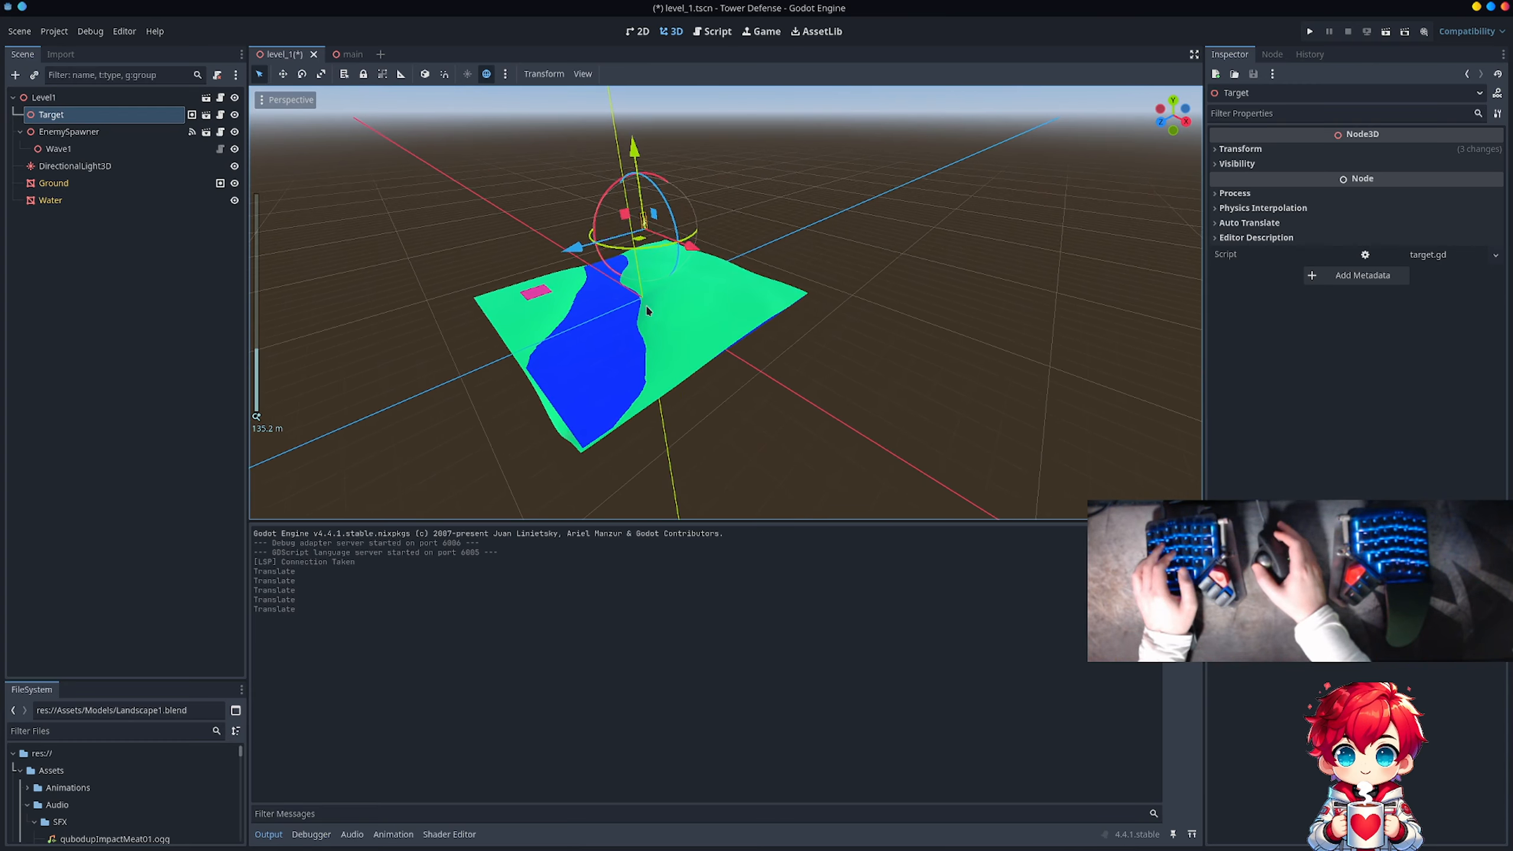
Step: Lower Target along the vertical axis and fine-tune it to roughly the landscape's height
key(g)
key(y)
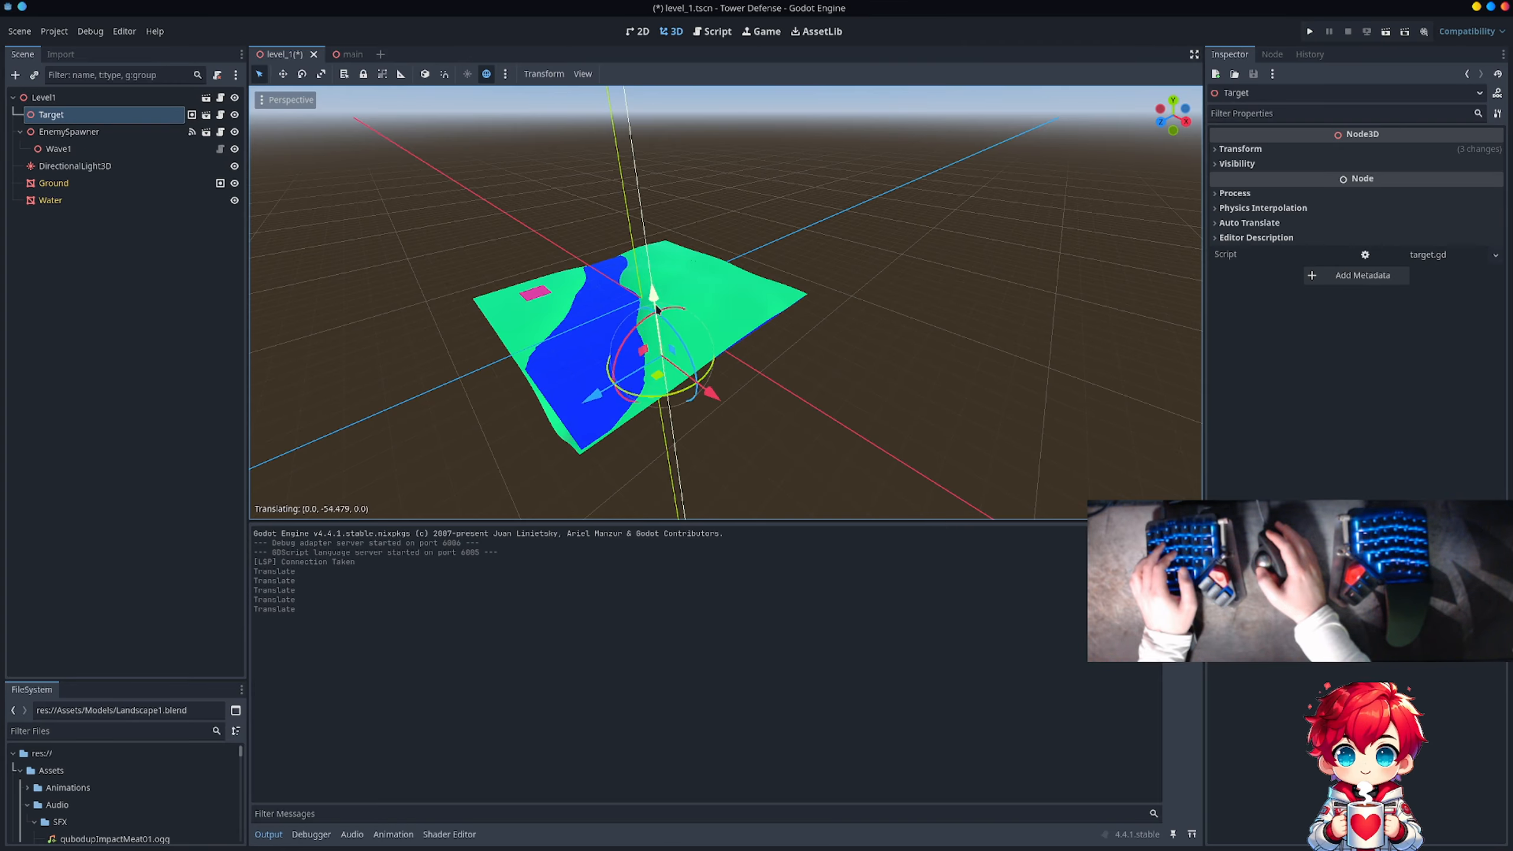
click(708, 328)
middle_drag(707, 324, 695, 241)
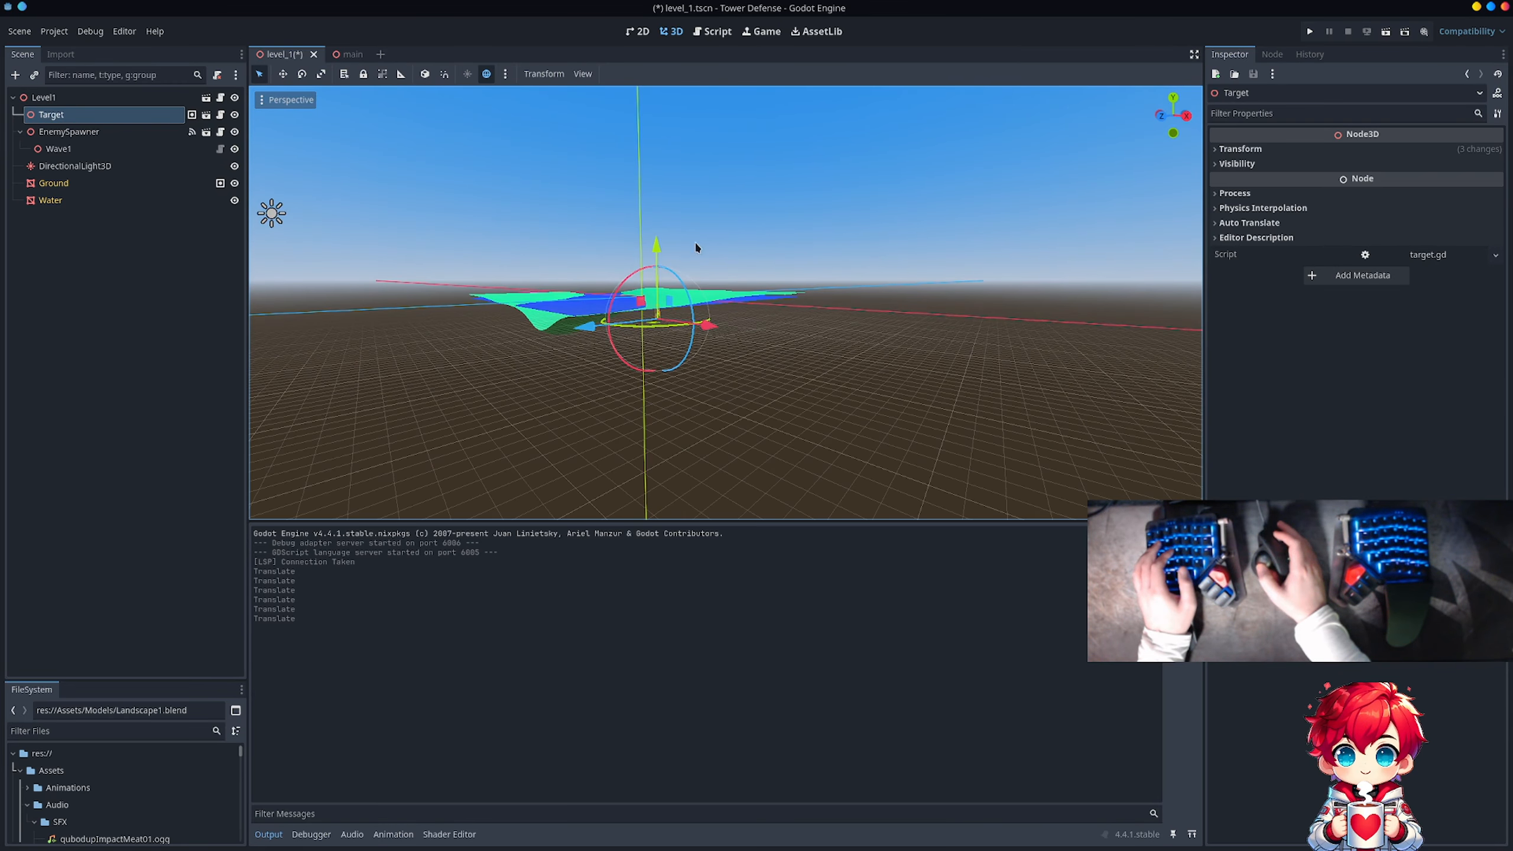
scroll(677, 247, up, 2)
key(g)
key(y)
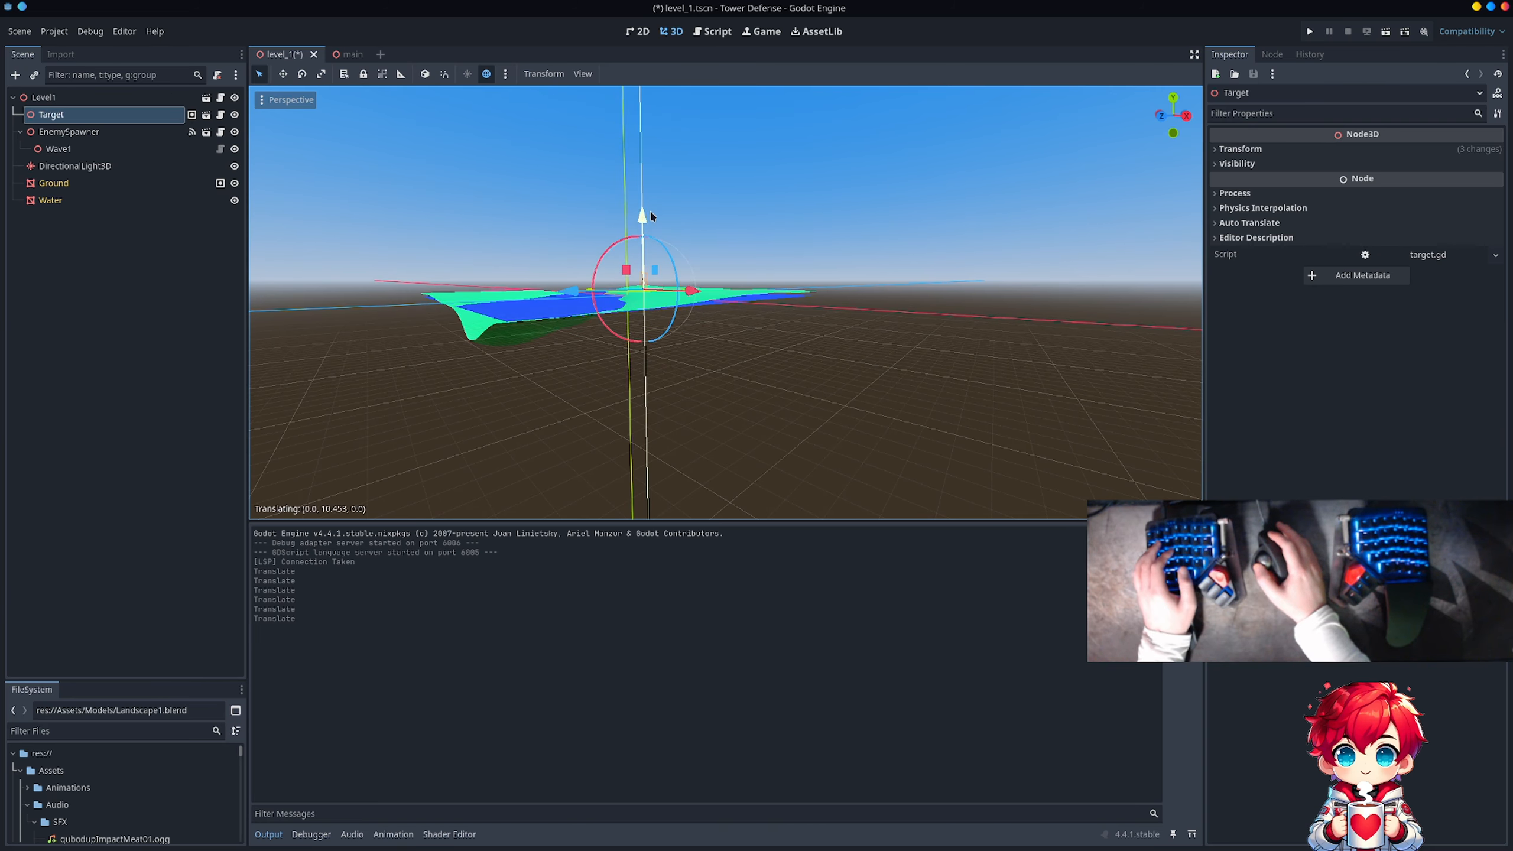
click(651, 209)
Step: Move Target onto the green hillside across the river from the pink spawner, and settle its feet on the terrain
middle_drag(538, 222, 690, 311)
scroll(690, 312, up, 9)
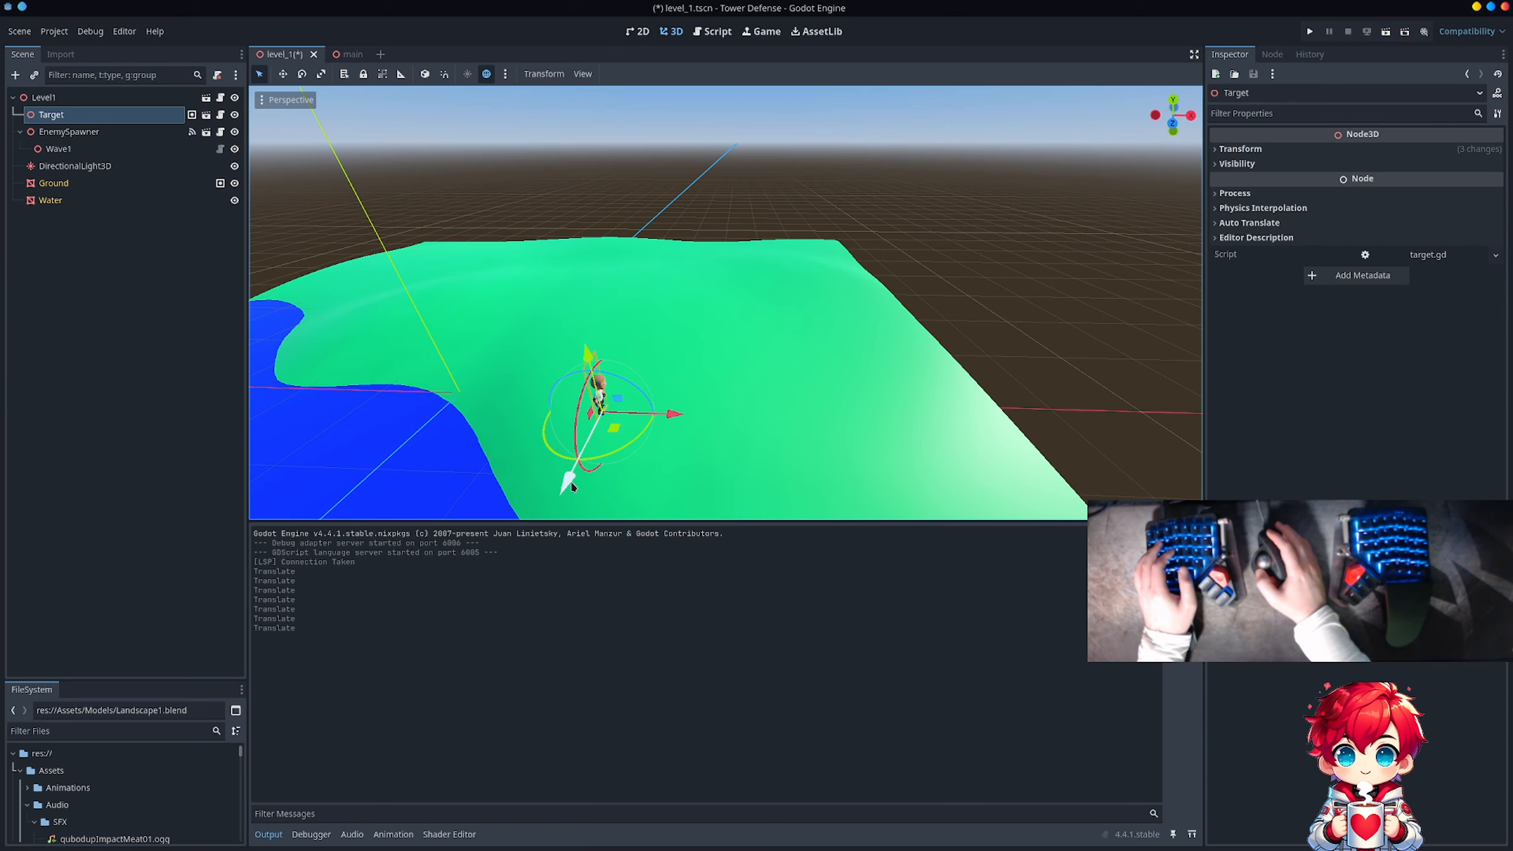
key(g)
click(660, 239)
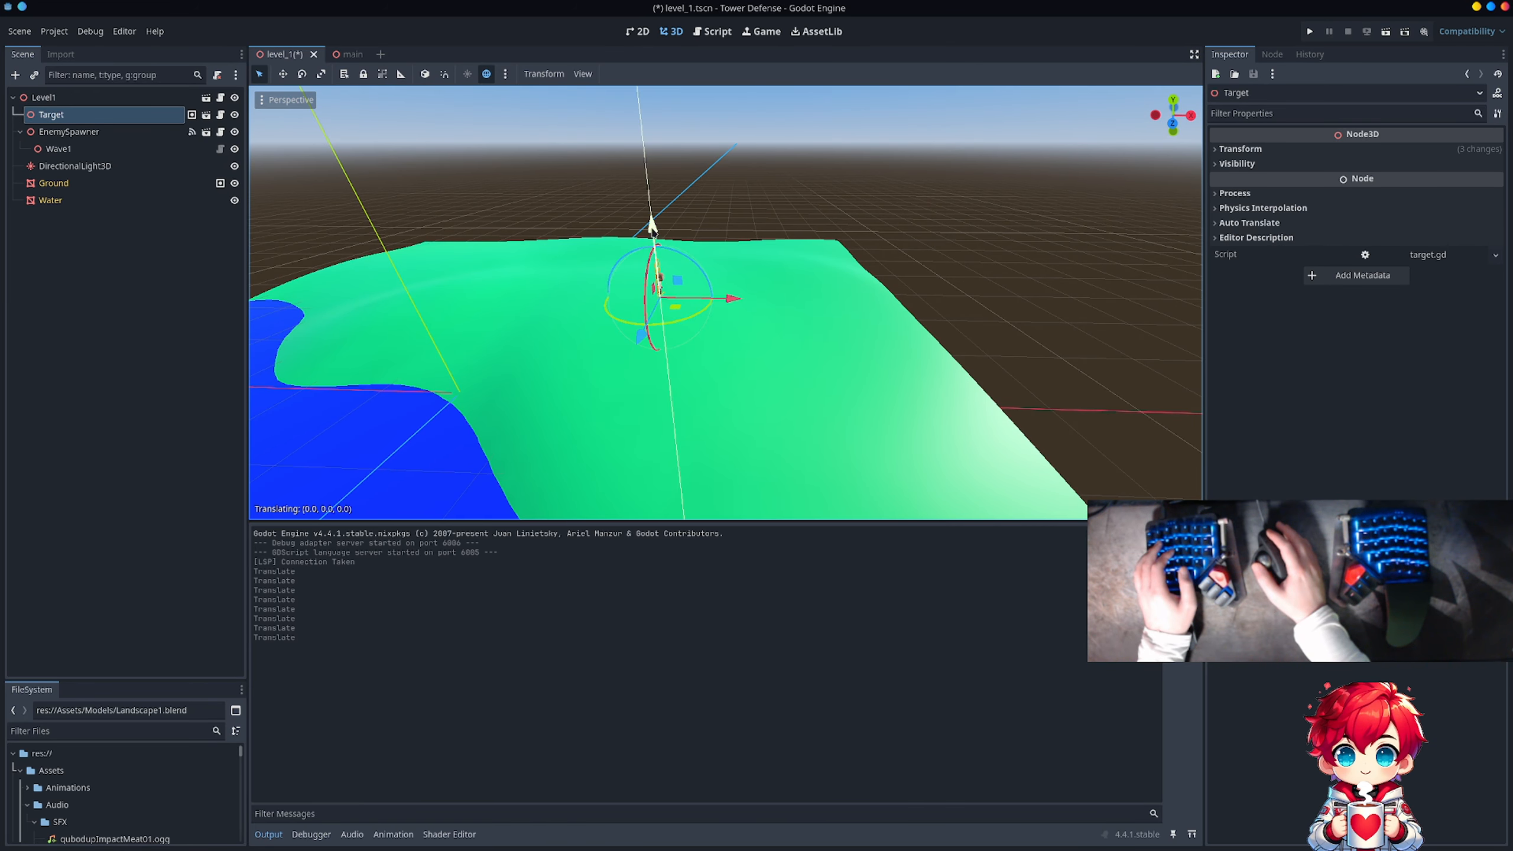
scroll(675, 305, up, 5)
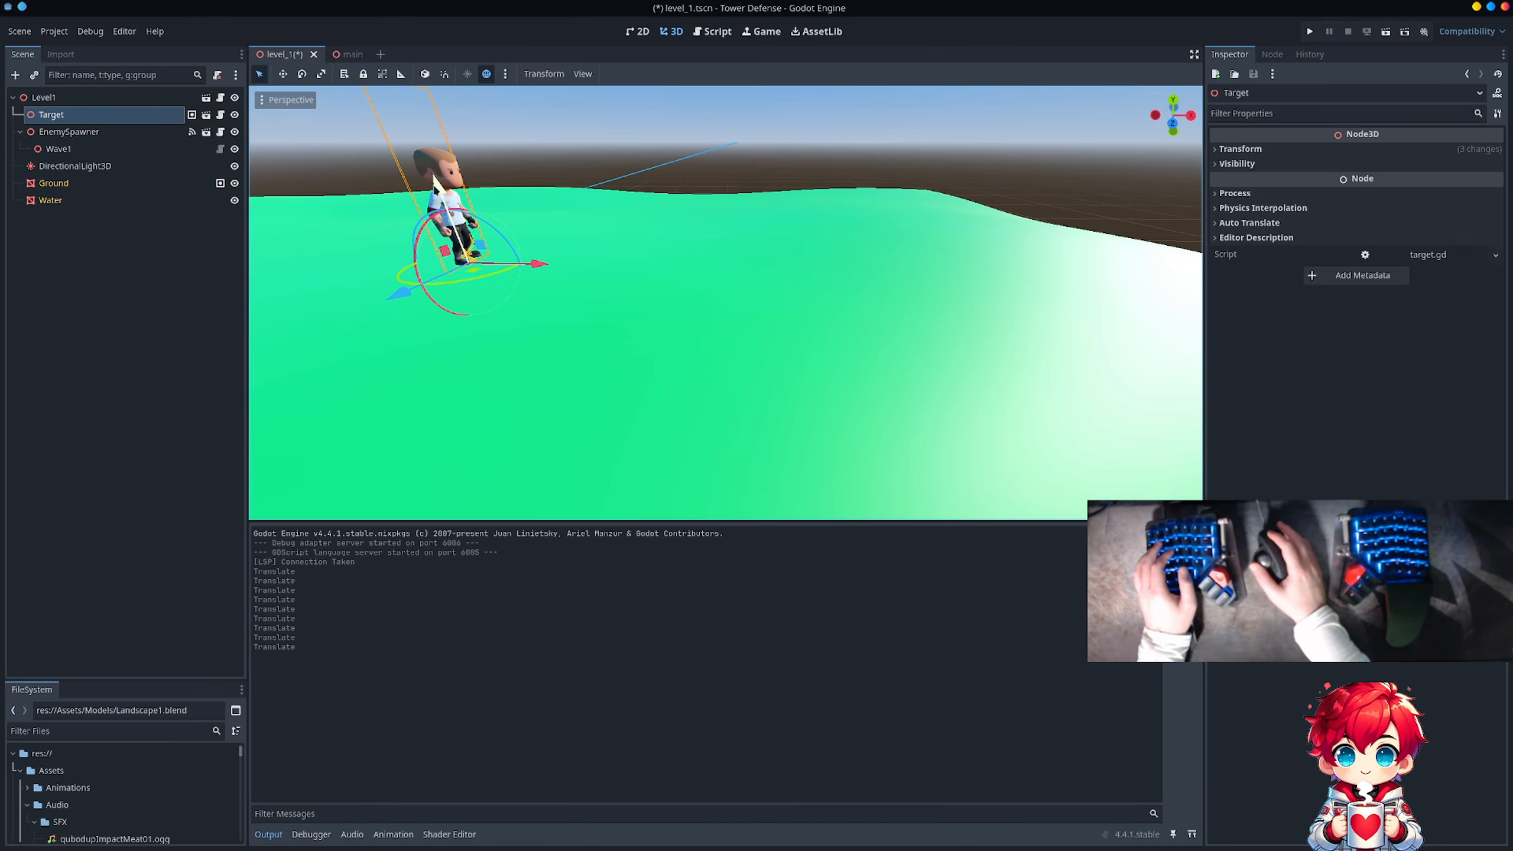
key(g)
key(y)
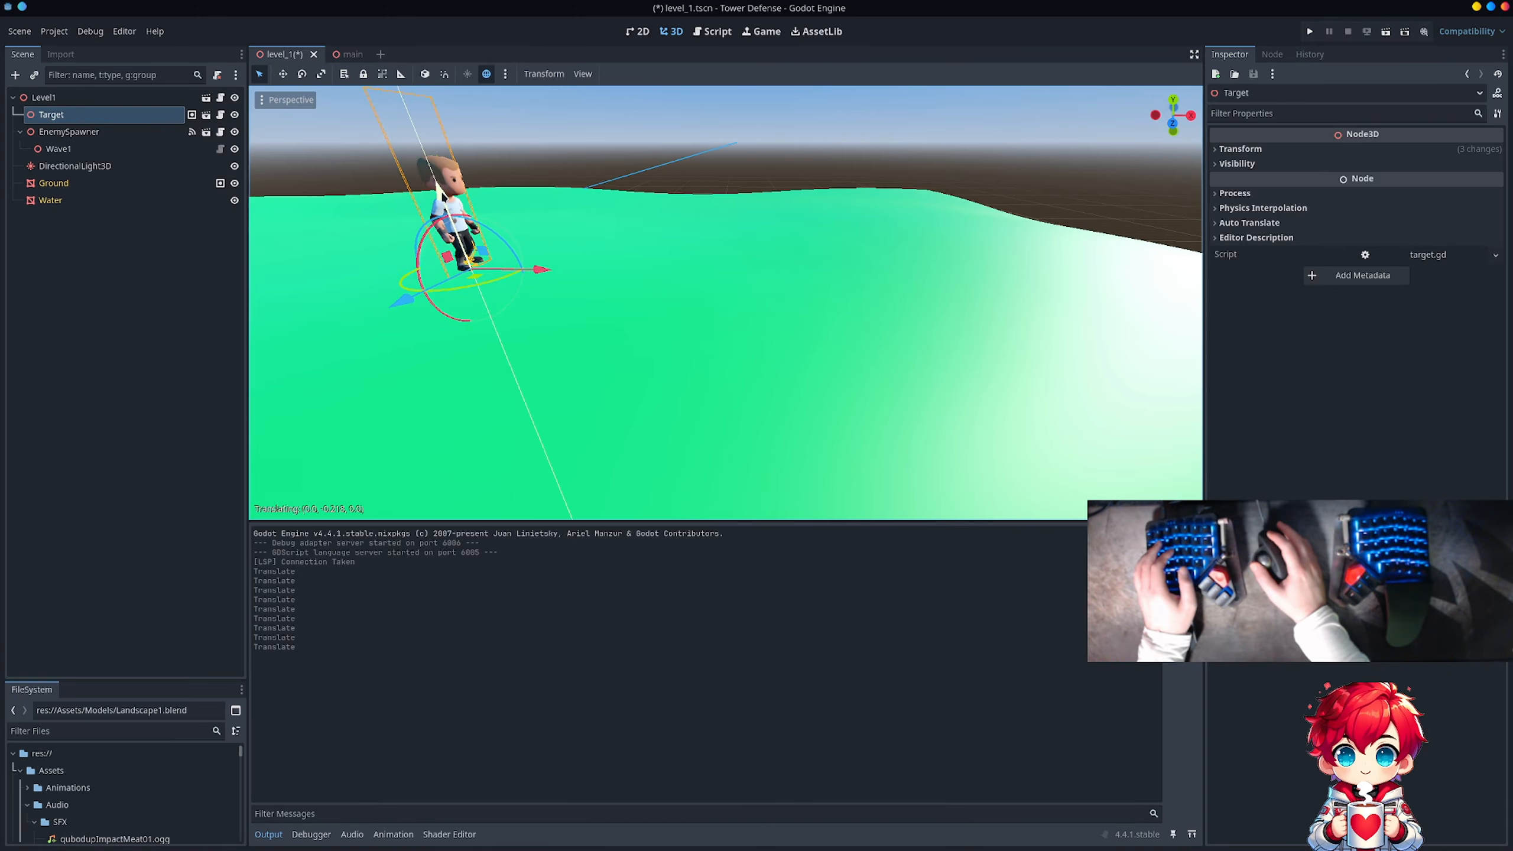
click(440, 236)
Step: Rotate Target about its vertical axis, deselect it, and save the level_1 scene
key(r)
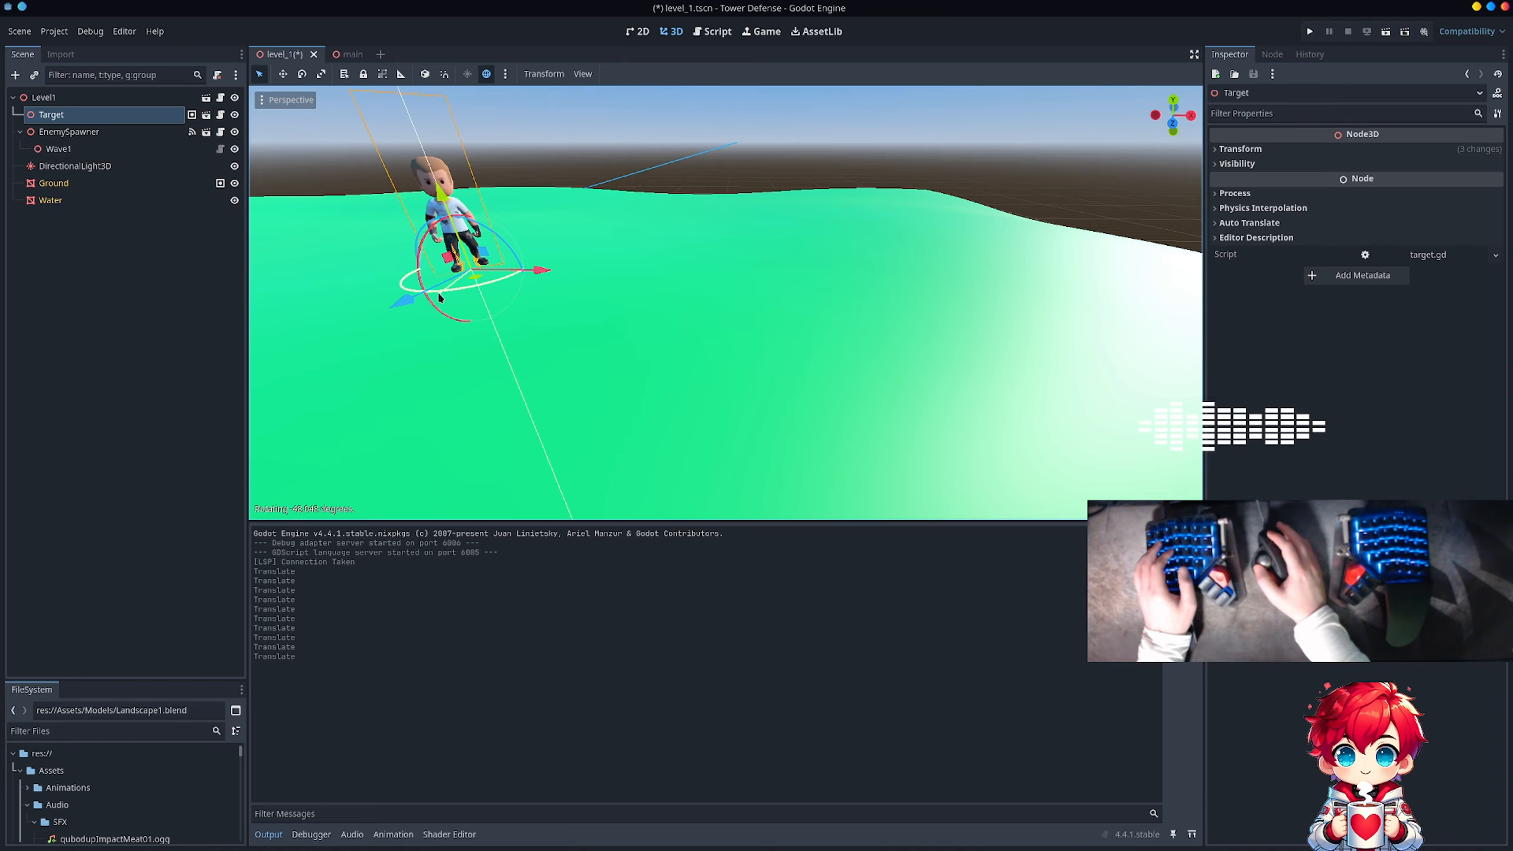
click(351, 250)
scroll(498, 271, down, 15)
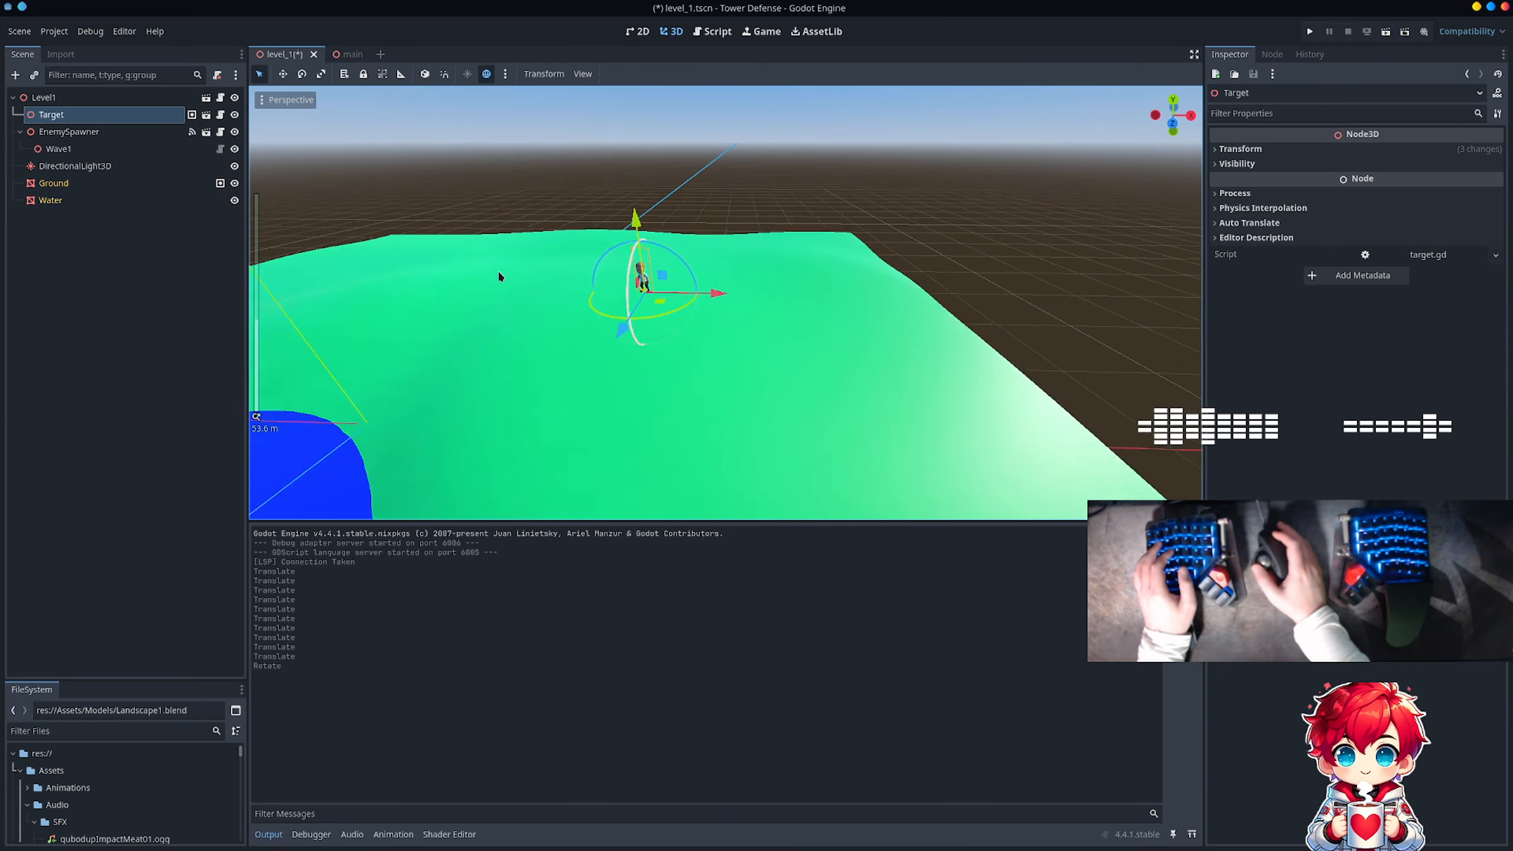
click(555, 217)
scroll(641, 253, down, 10)
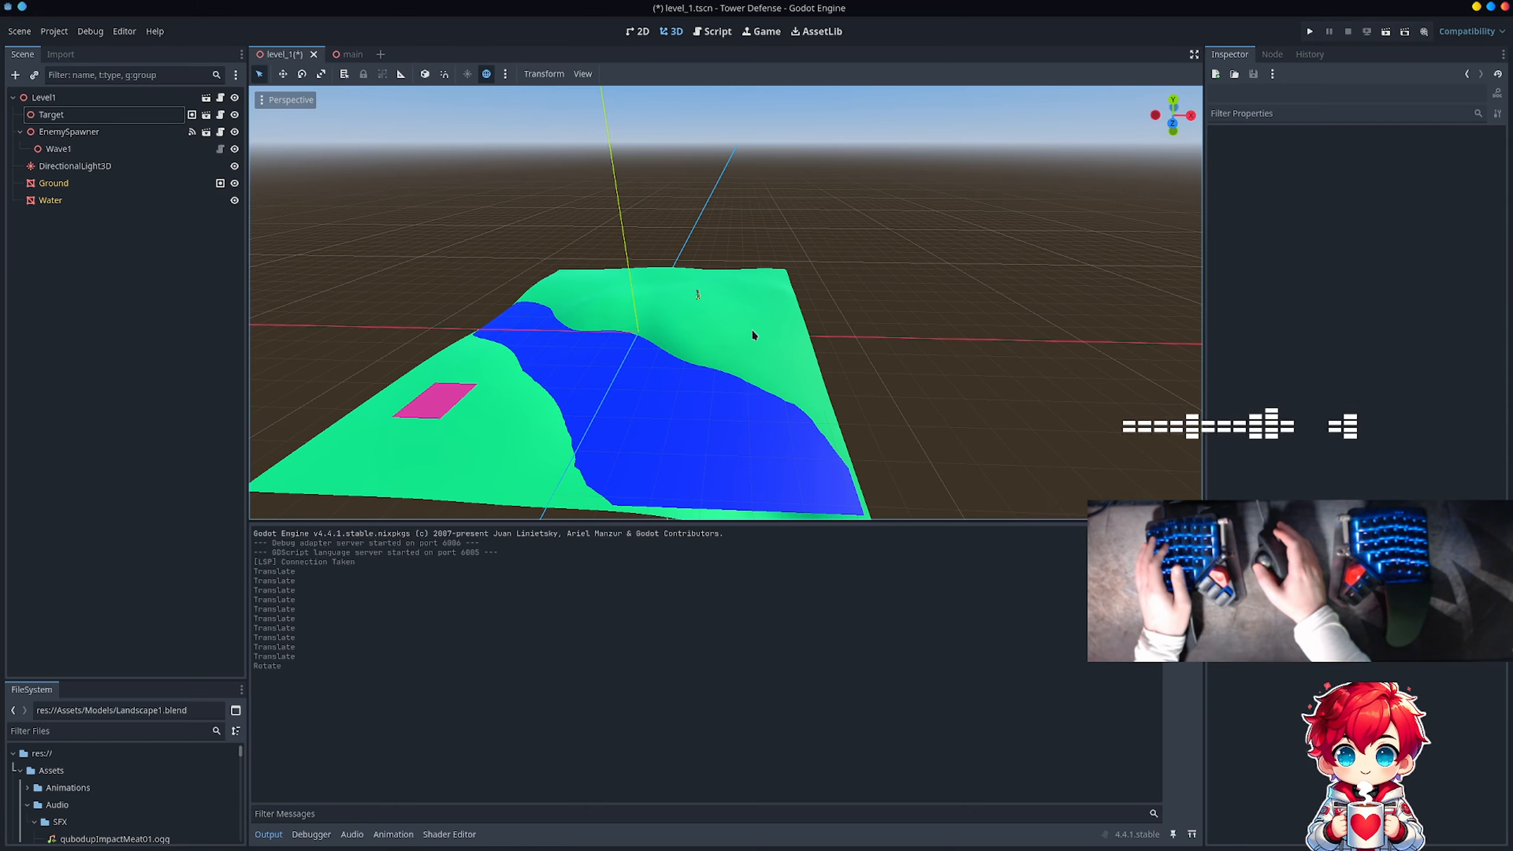
middle_drag(783, 327, 723, 383)
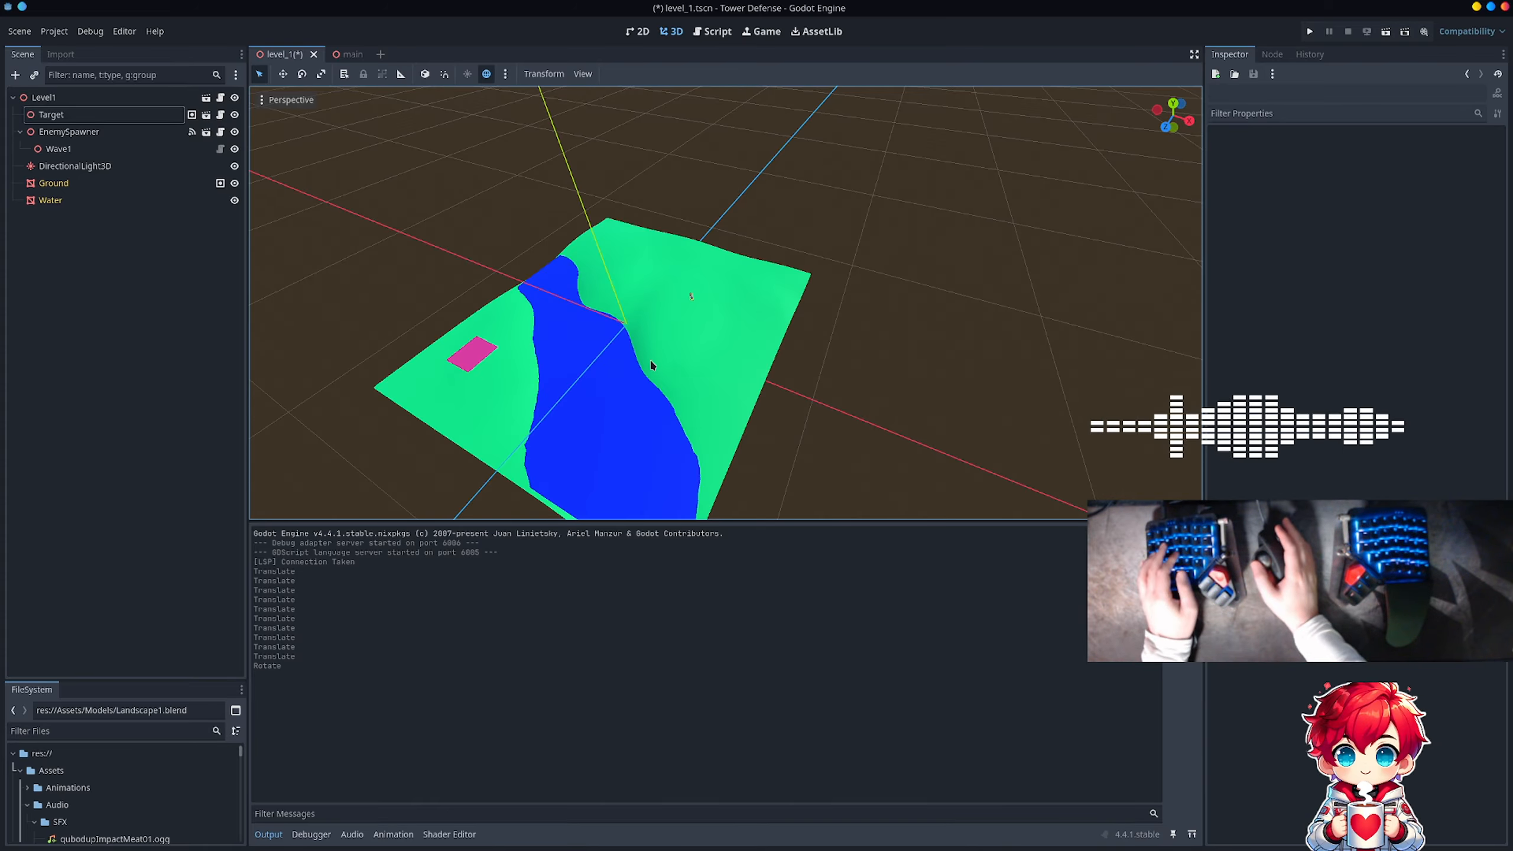
key(ctrl+s)
Step: Remove the Ground node from the global group navigation_mesh_source_group
click(138, 186)
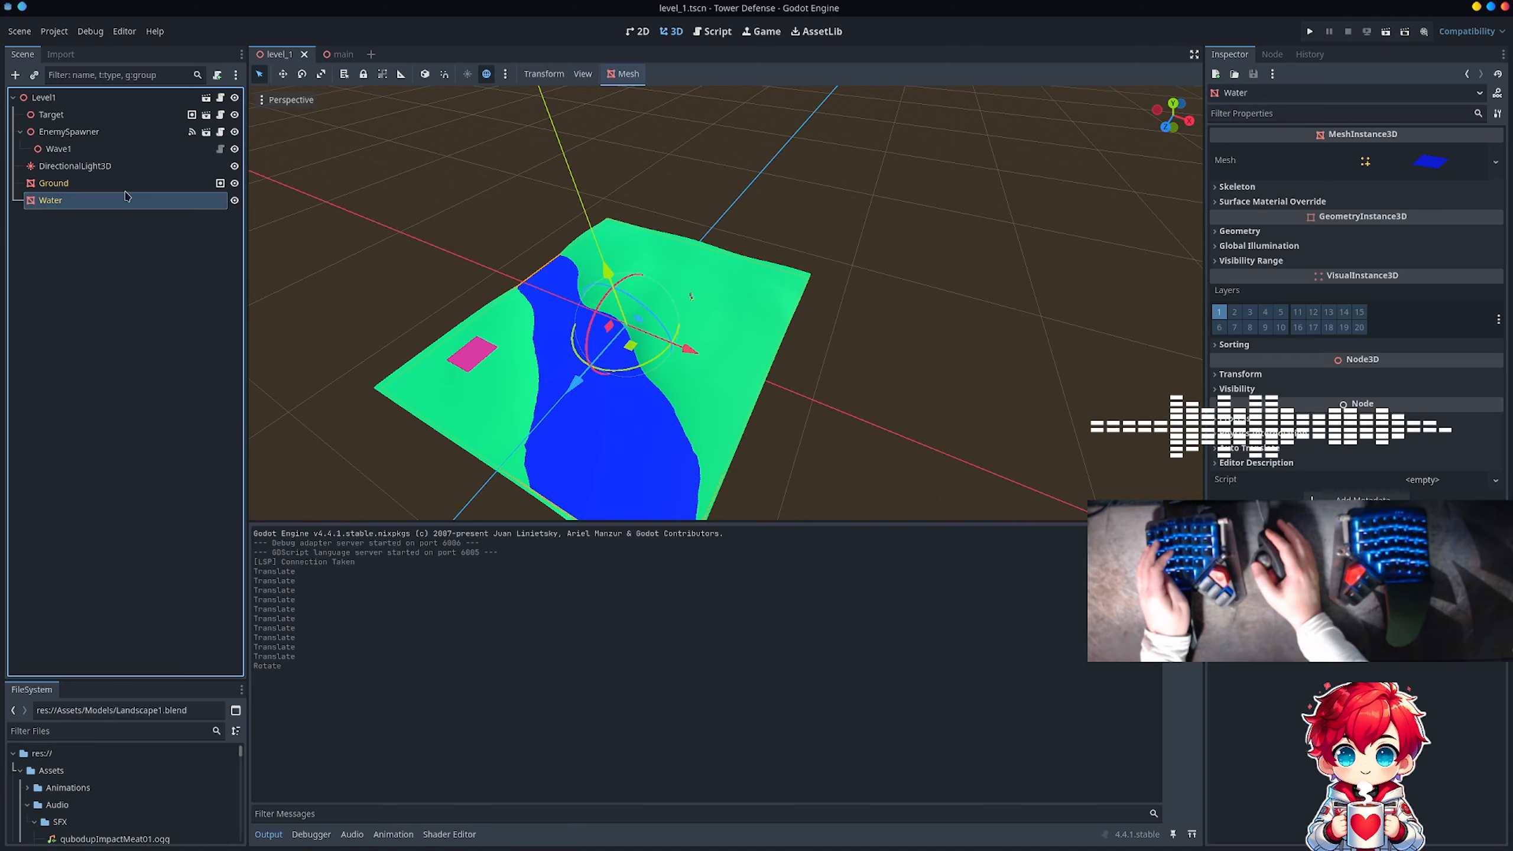
right_click(138, 186)
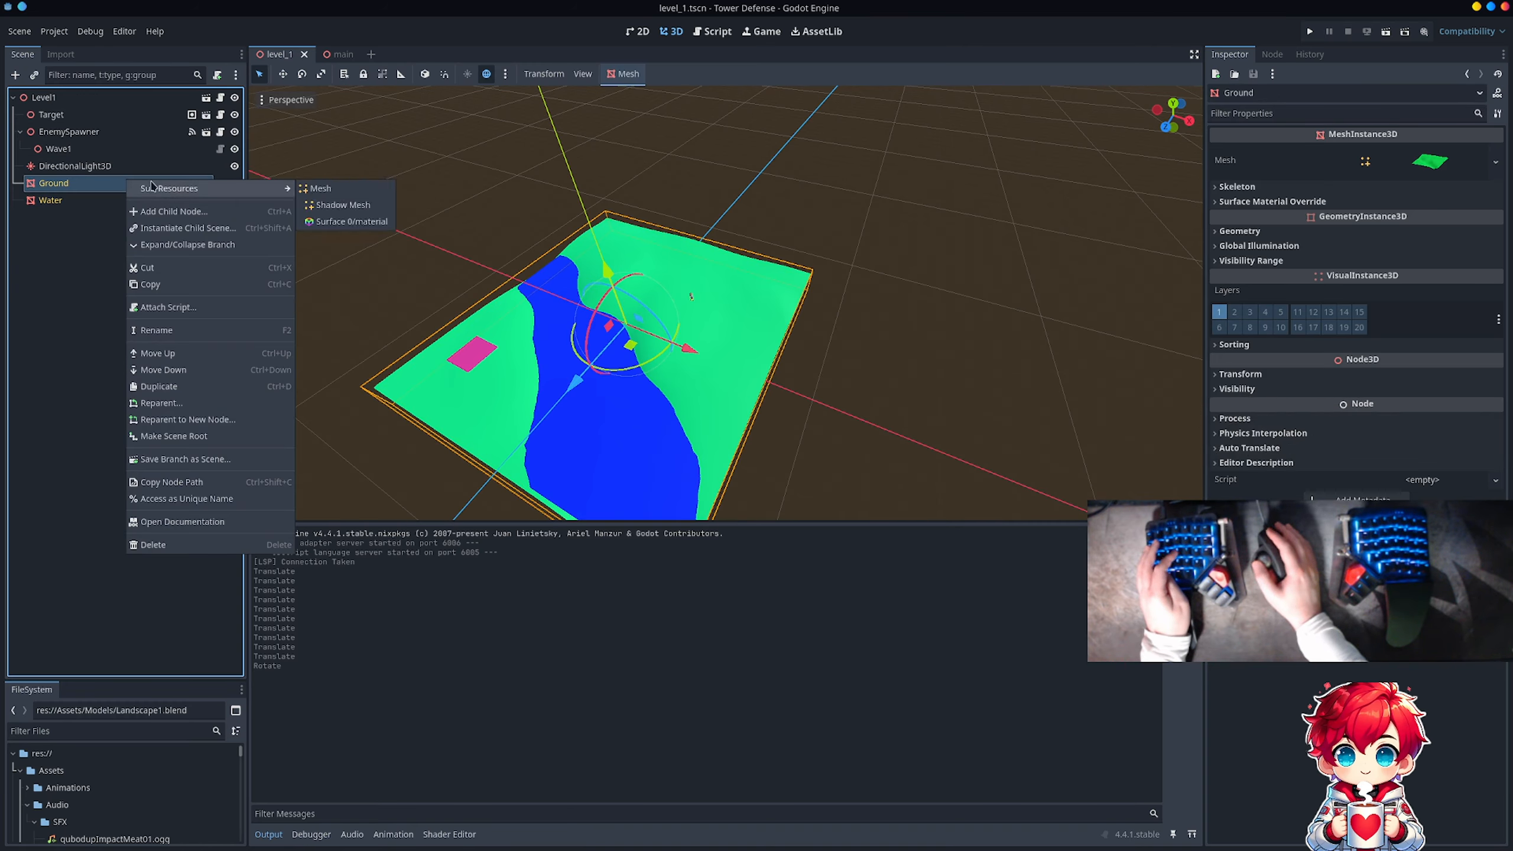
click(1278, 62)
click(1279, 61)
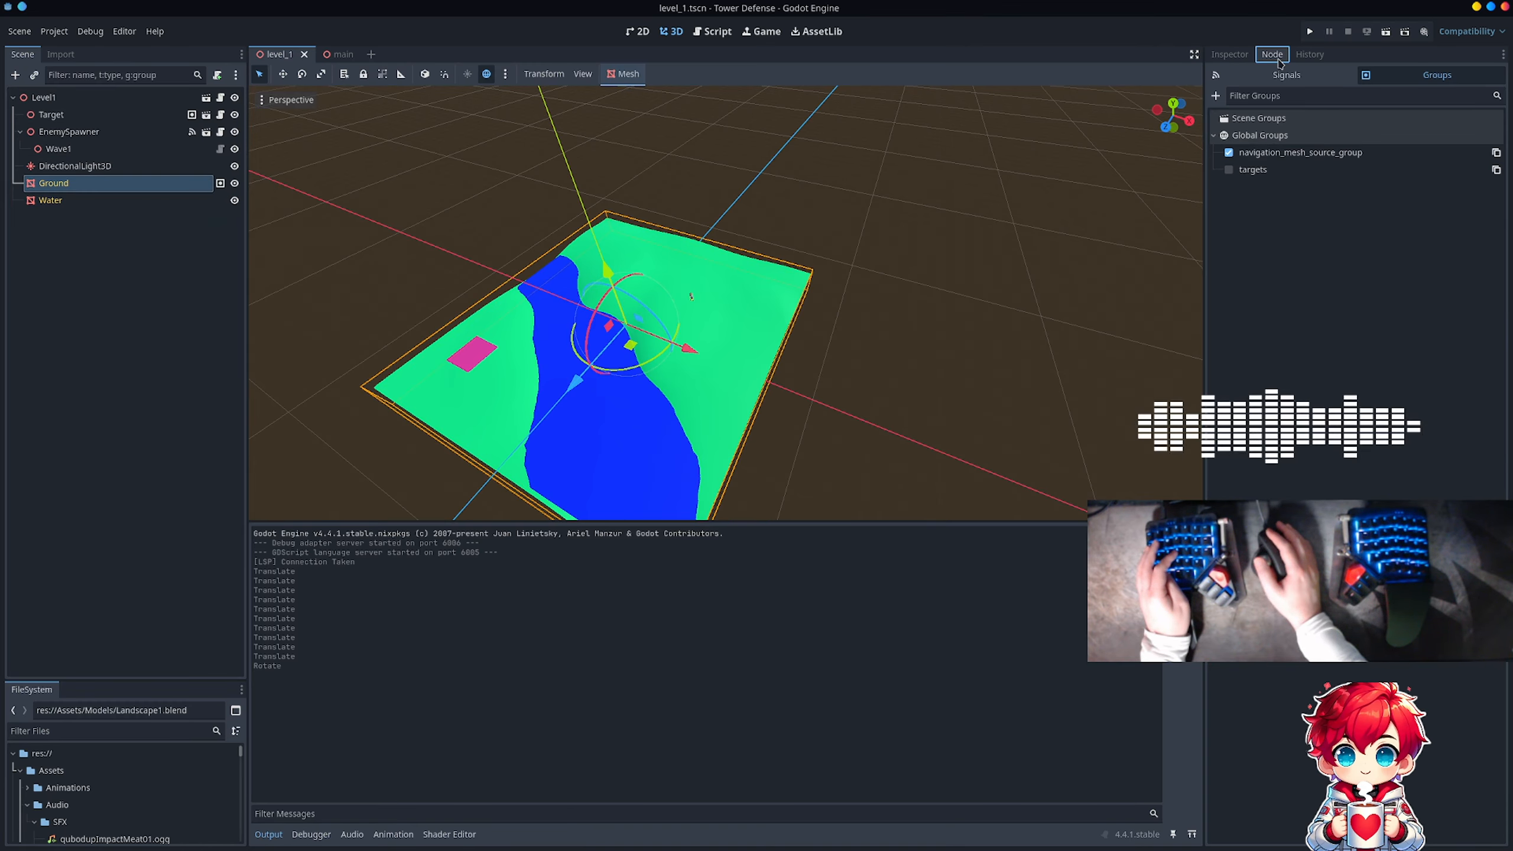
click(1229, 153)
Step: Create a collision shape for Ground with Sibling placement and the Trimesh shape type
right_click(183, 187)
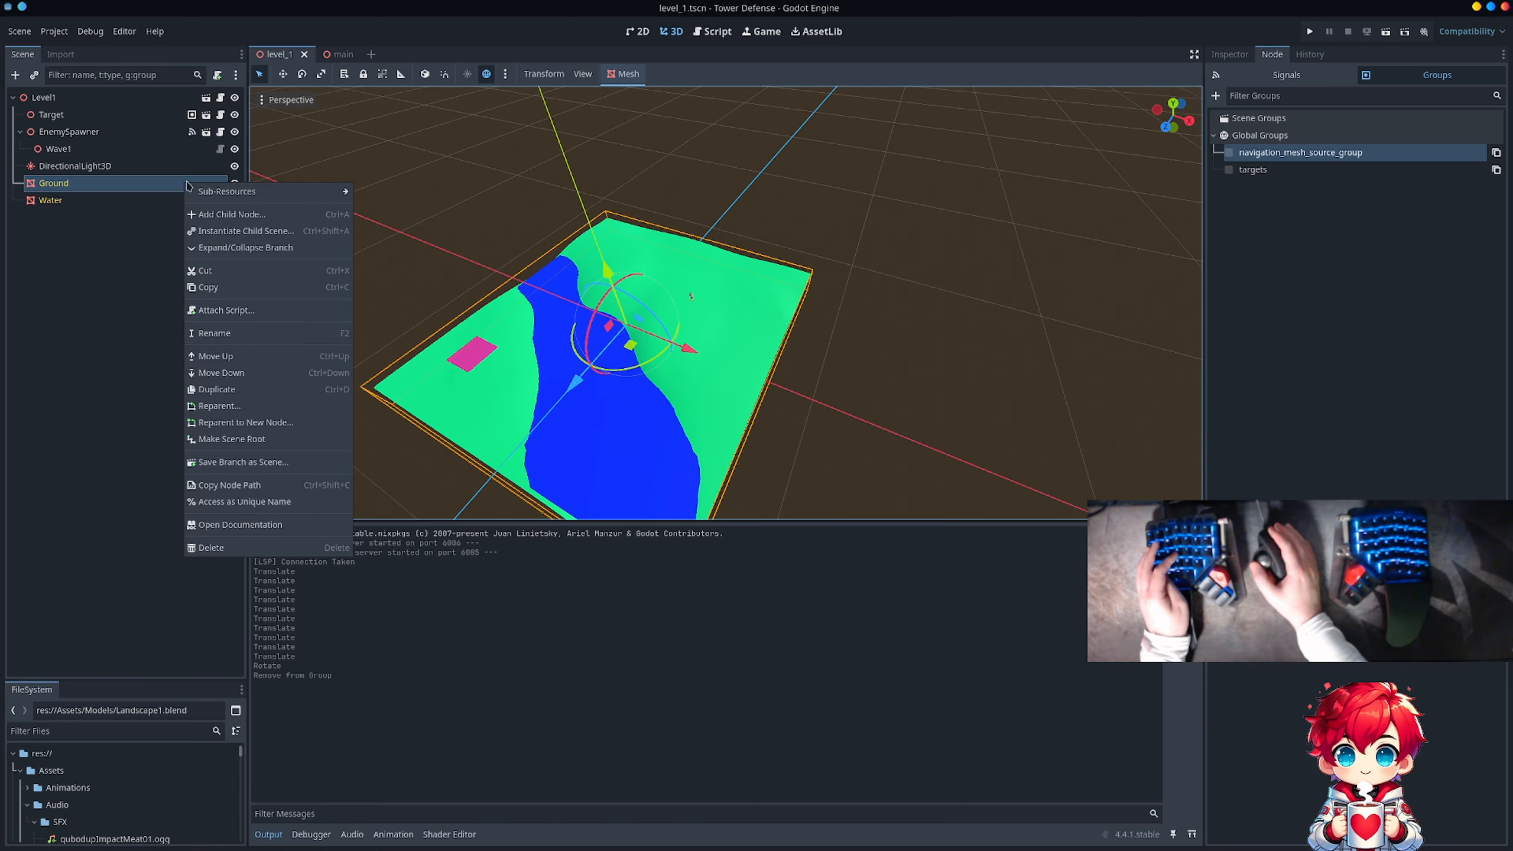
click(622, 76)
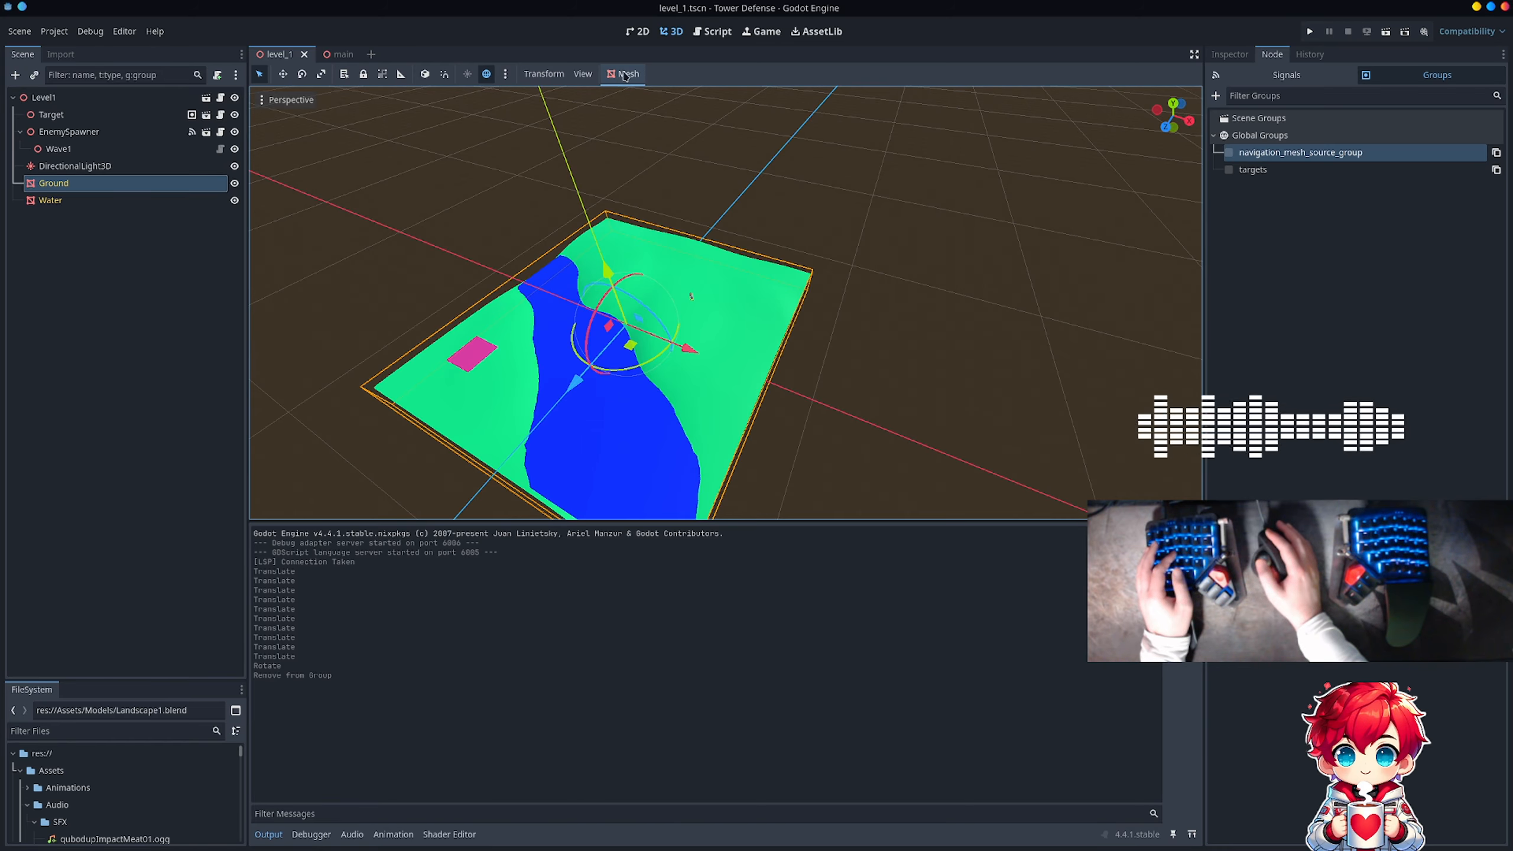
click(622, 77)
click(629, 94)
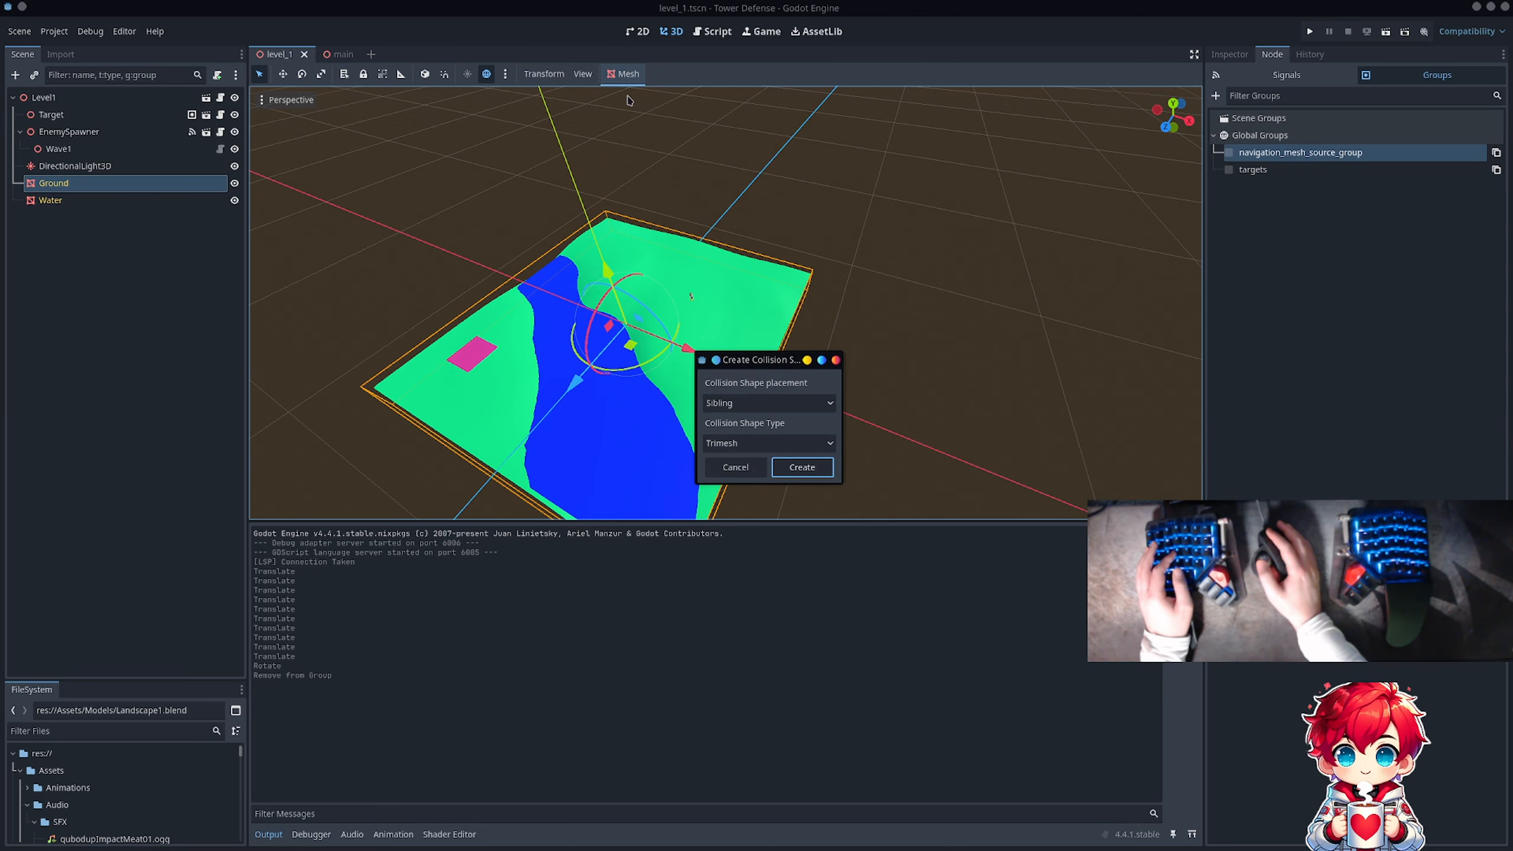
click(765, 441)
click(745, 467)
click(813, 465)
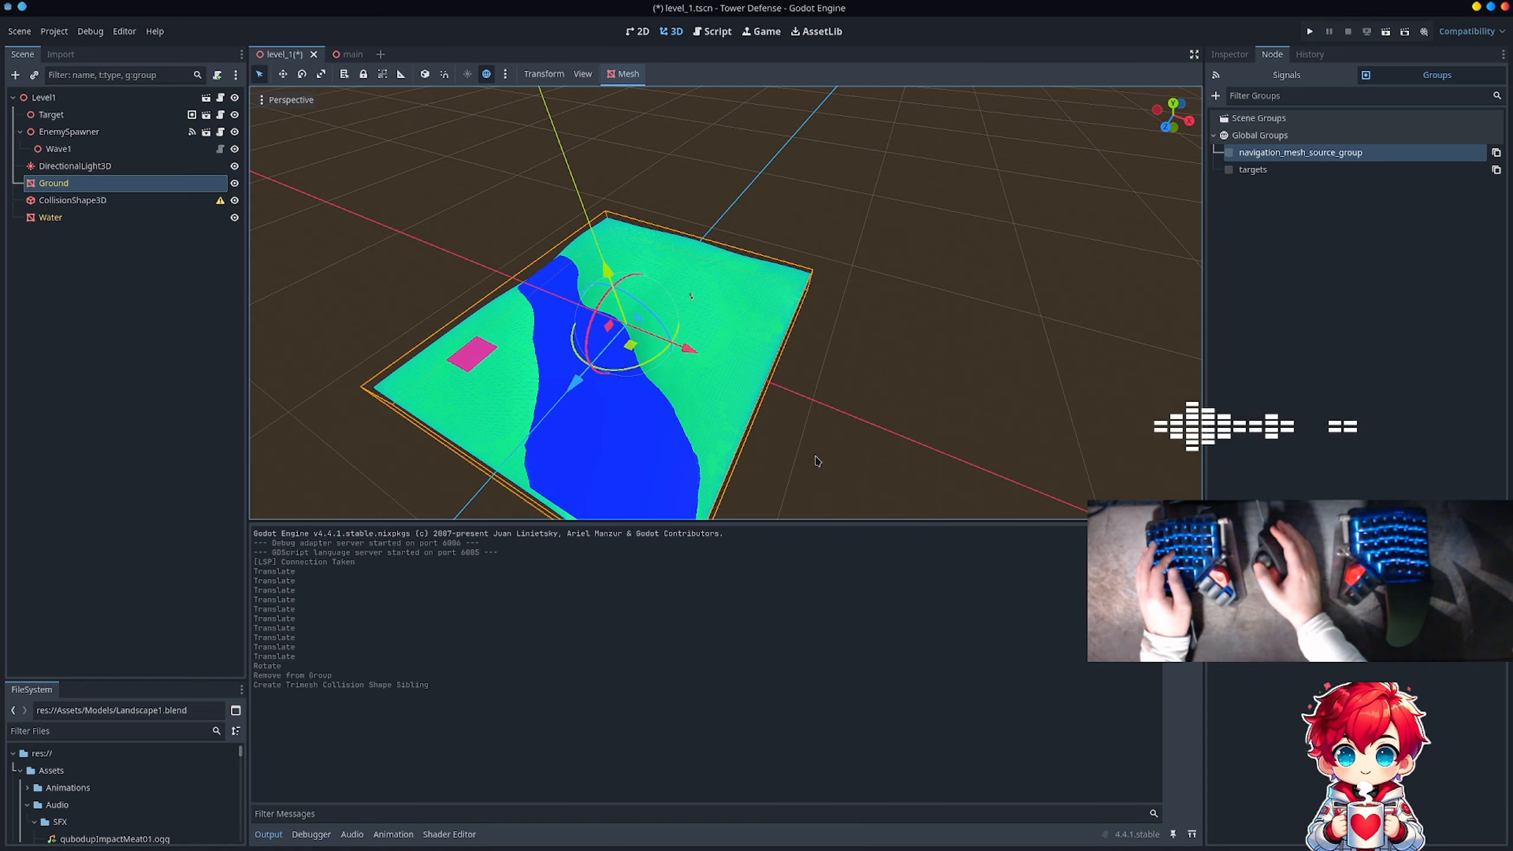
Step: Inspect the new CollisionShape3D's properties and configuration warning, and compare the node with Ground
click(116, 204)
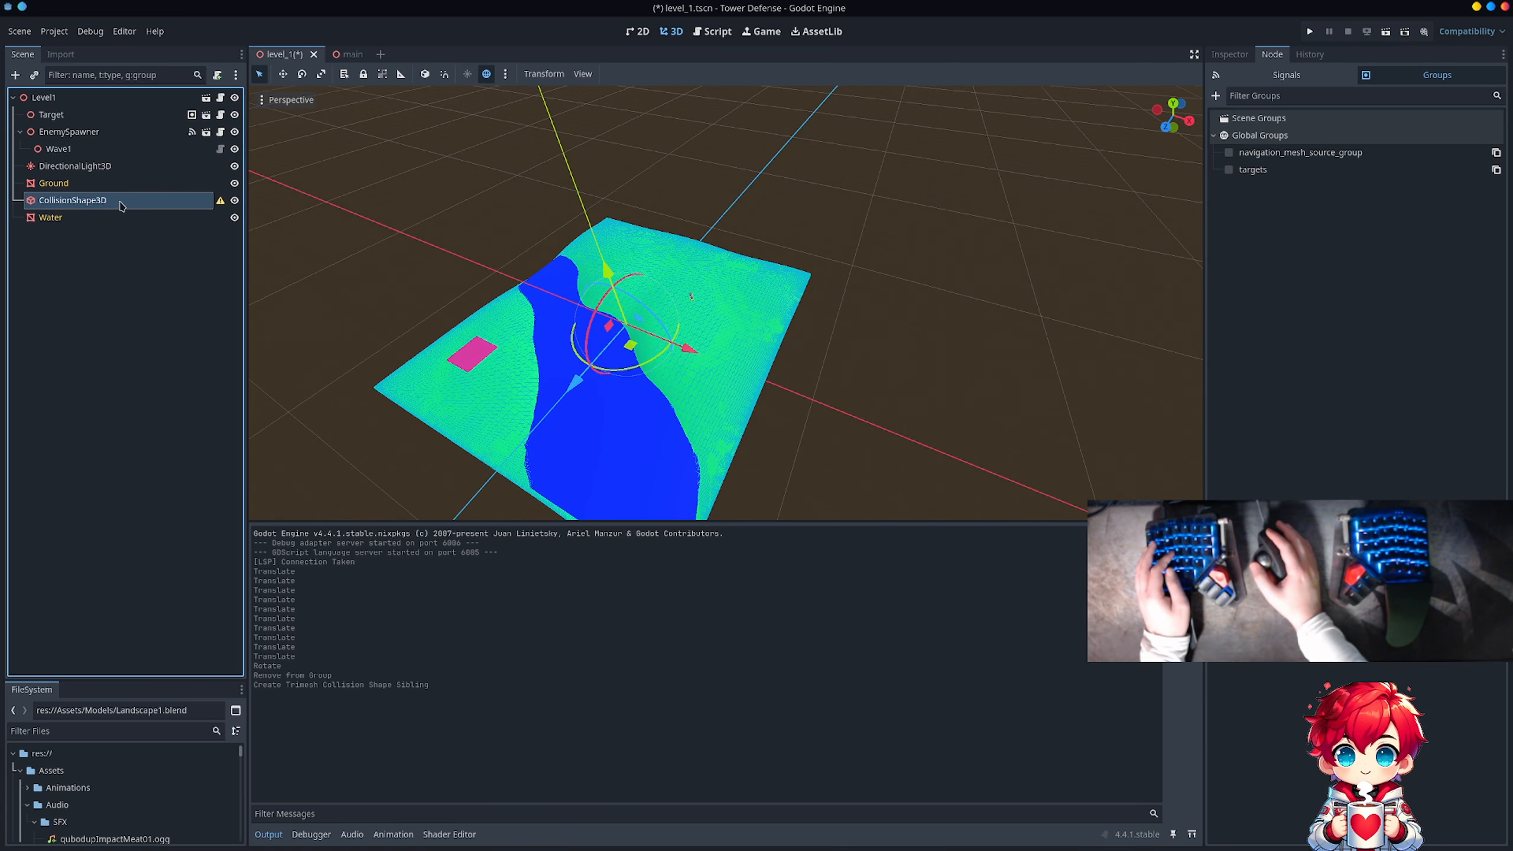
click(1232, 54)
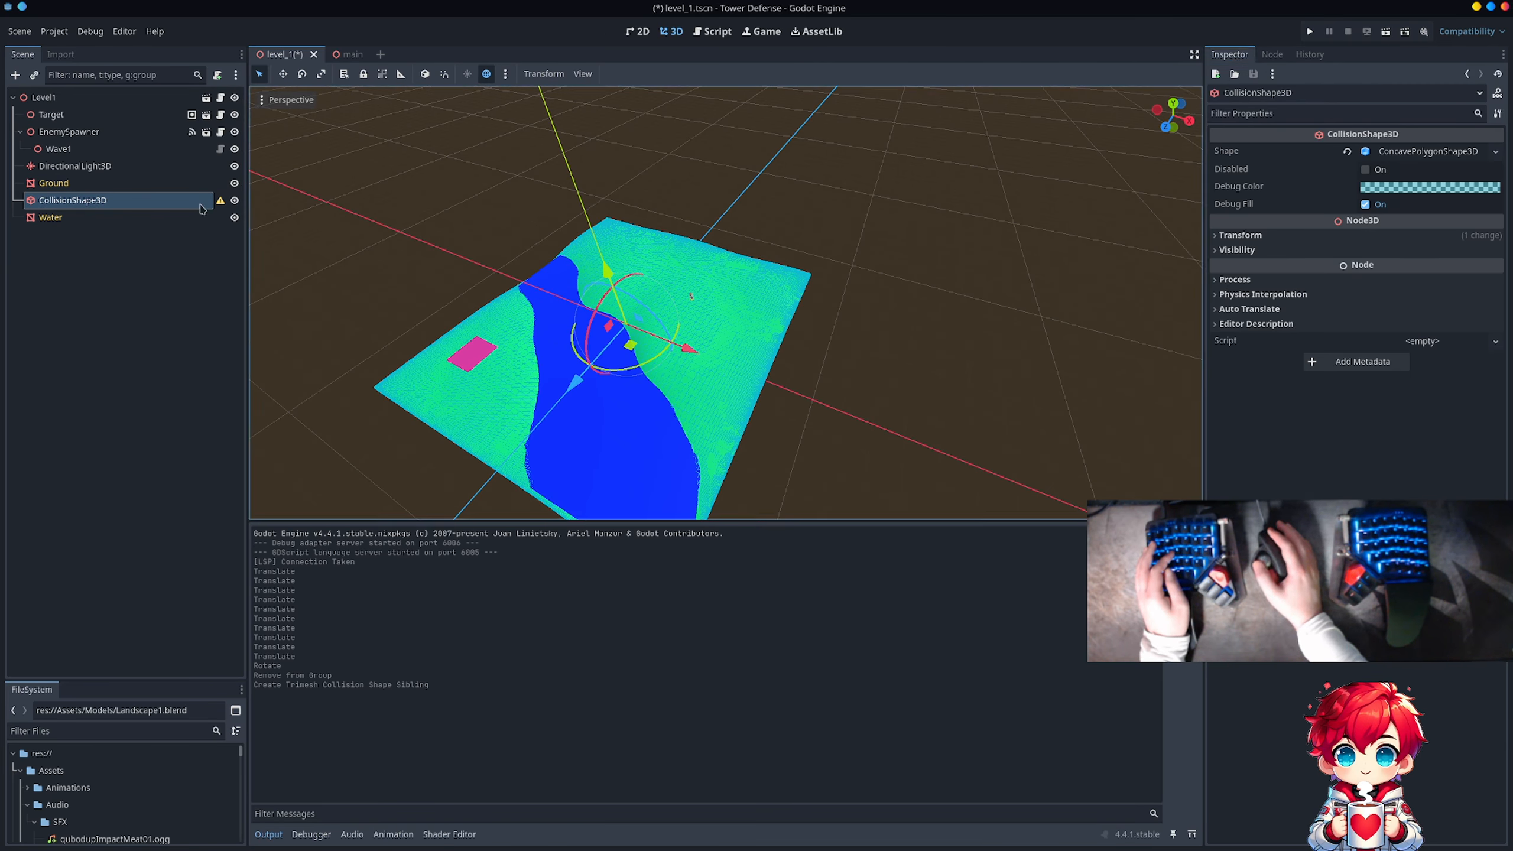
mouse_move(222, 206)
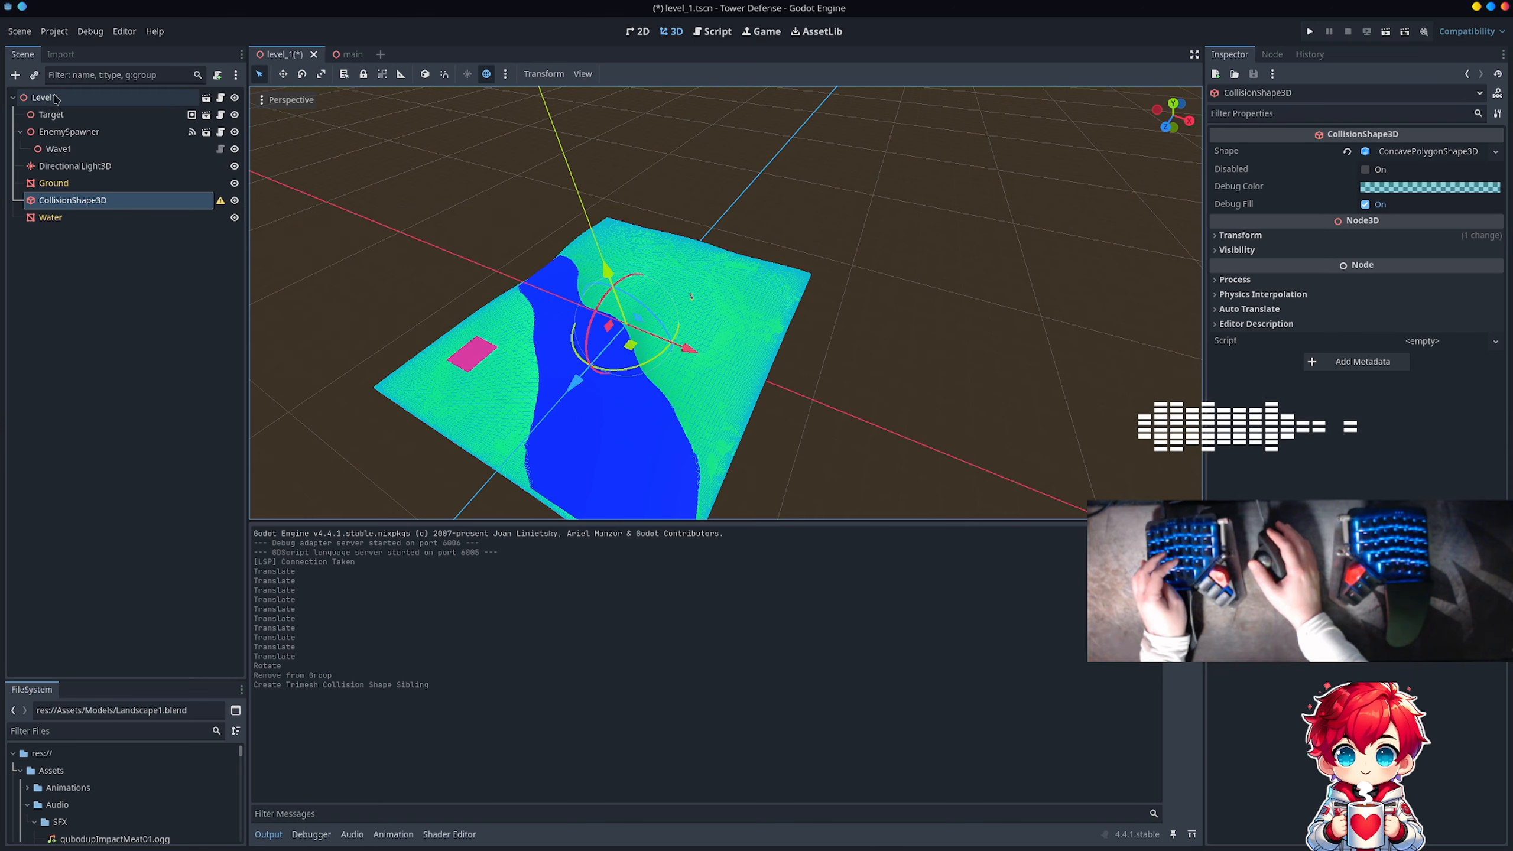
mouse_move(55, 99)
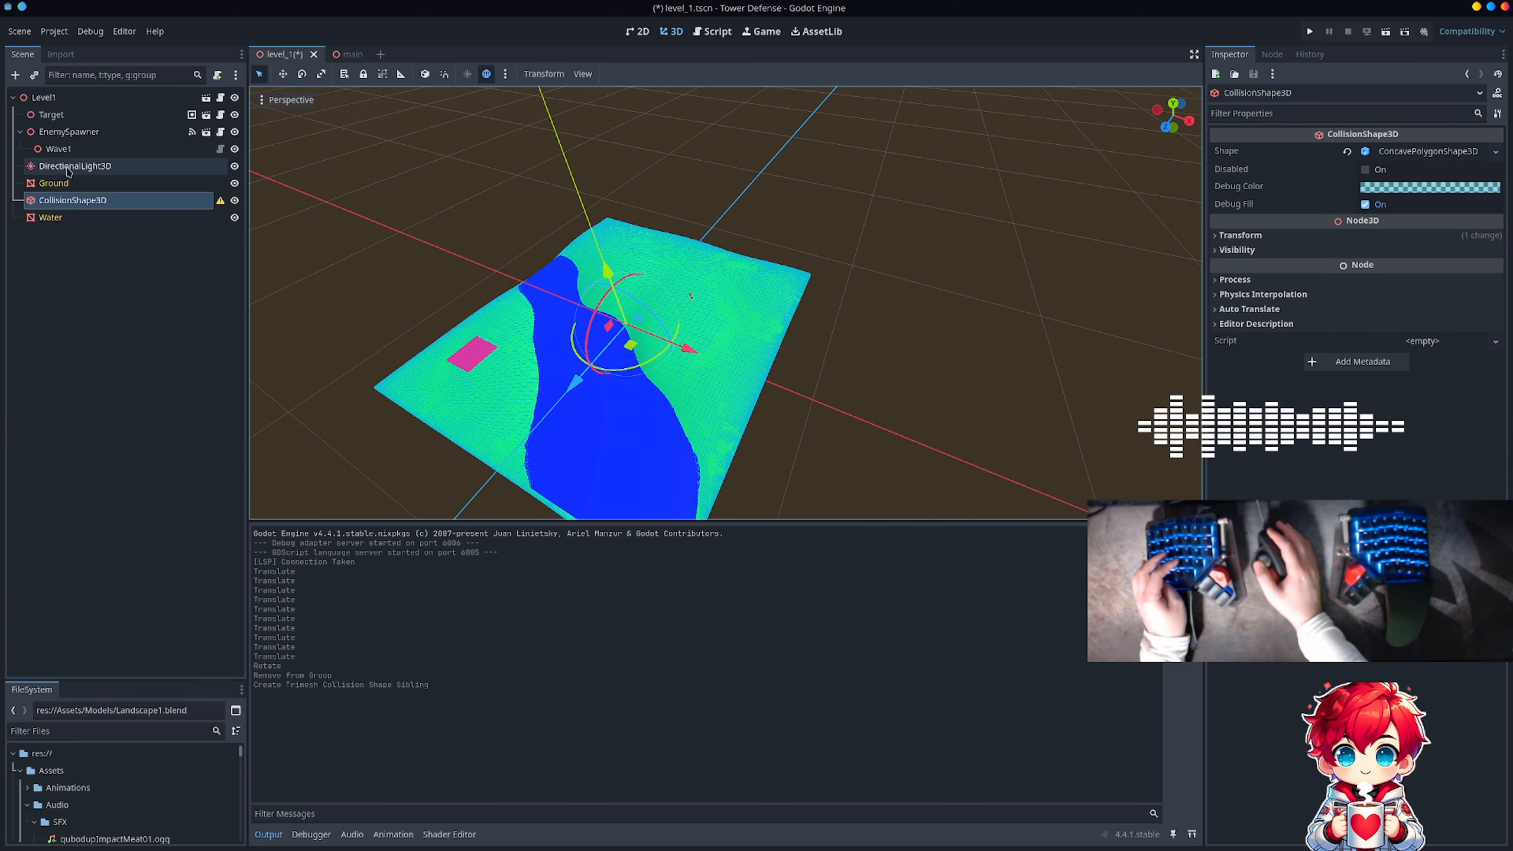
click(73, 186)
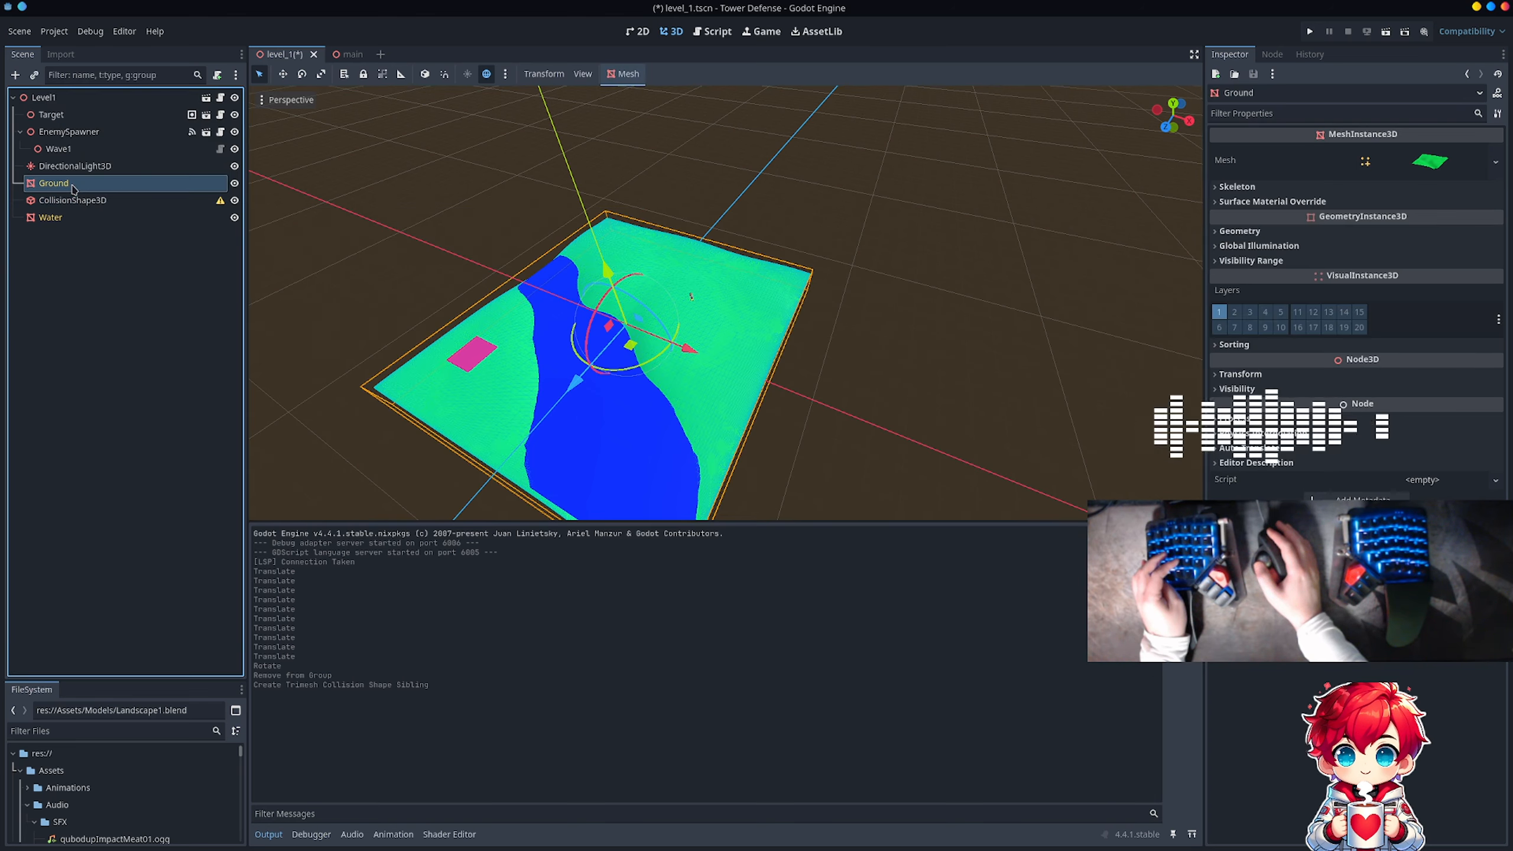
click(80, 200)
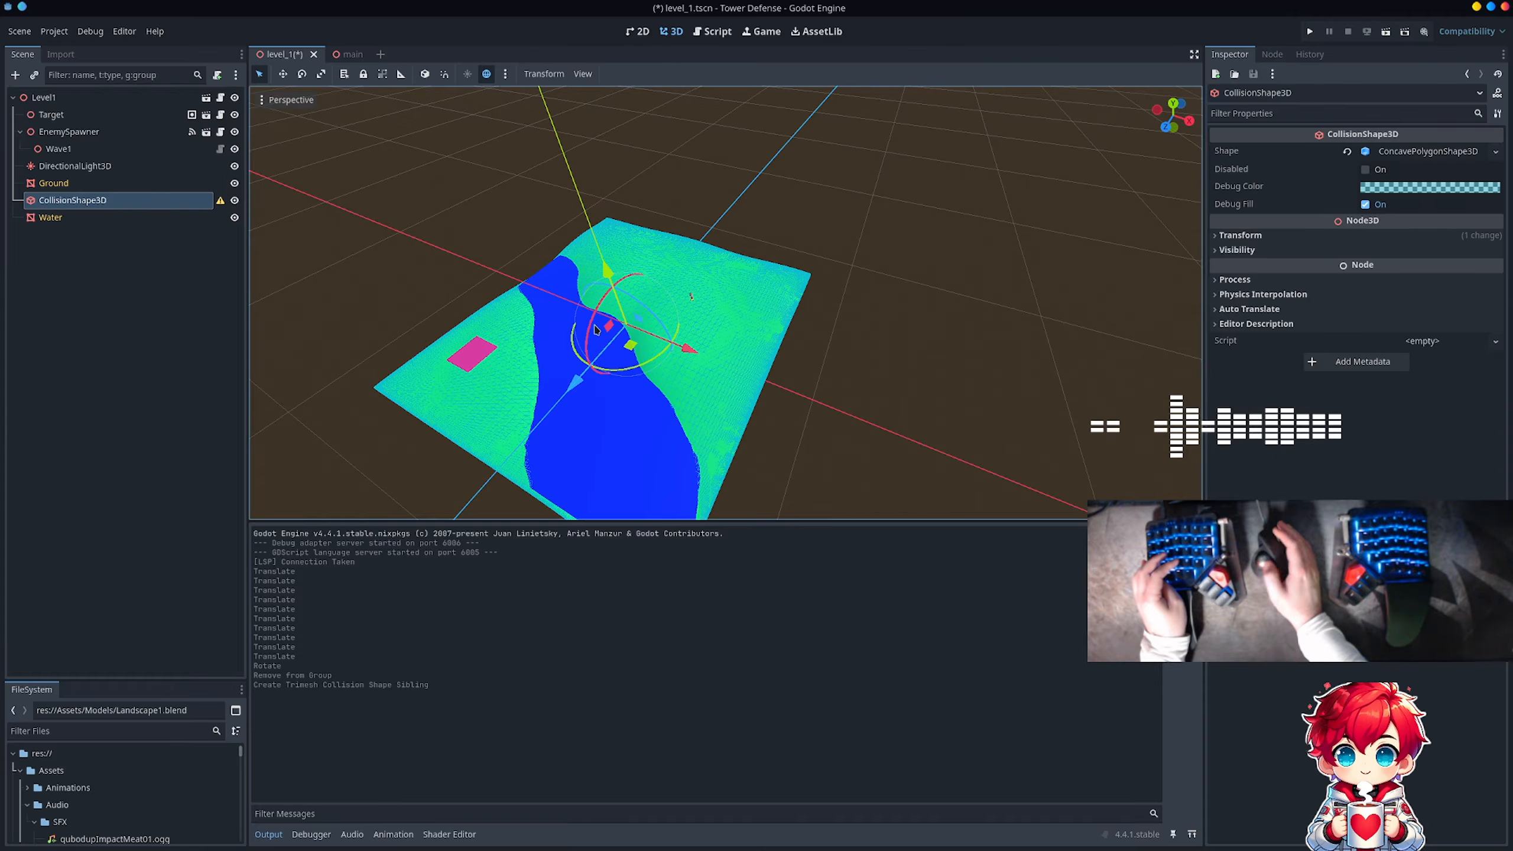
middle_drag(444, 253, 515, 169)
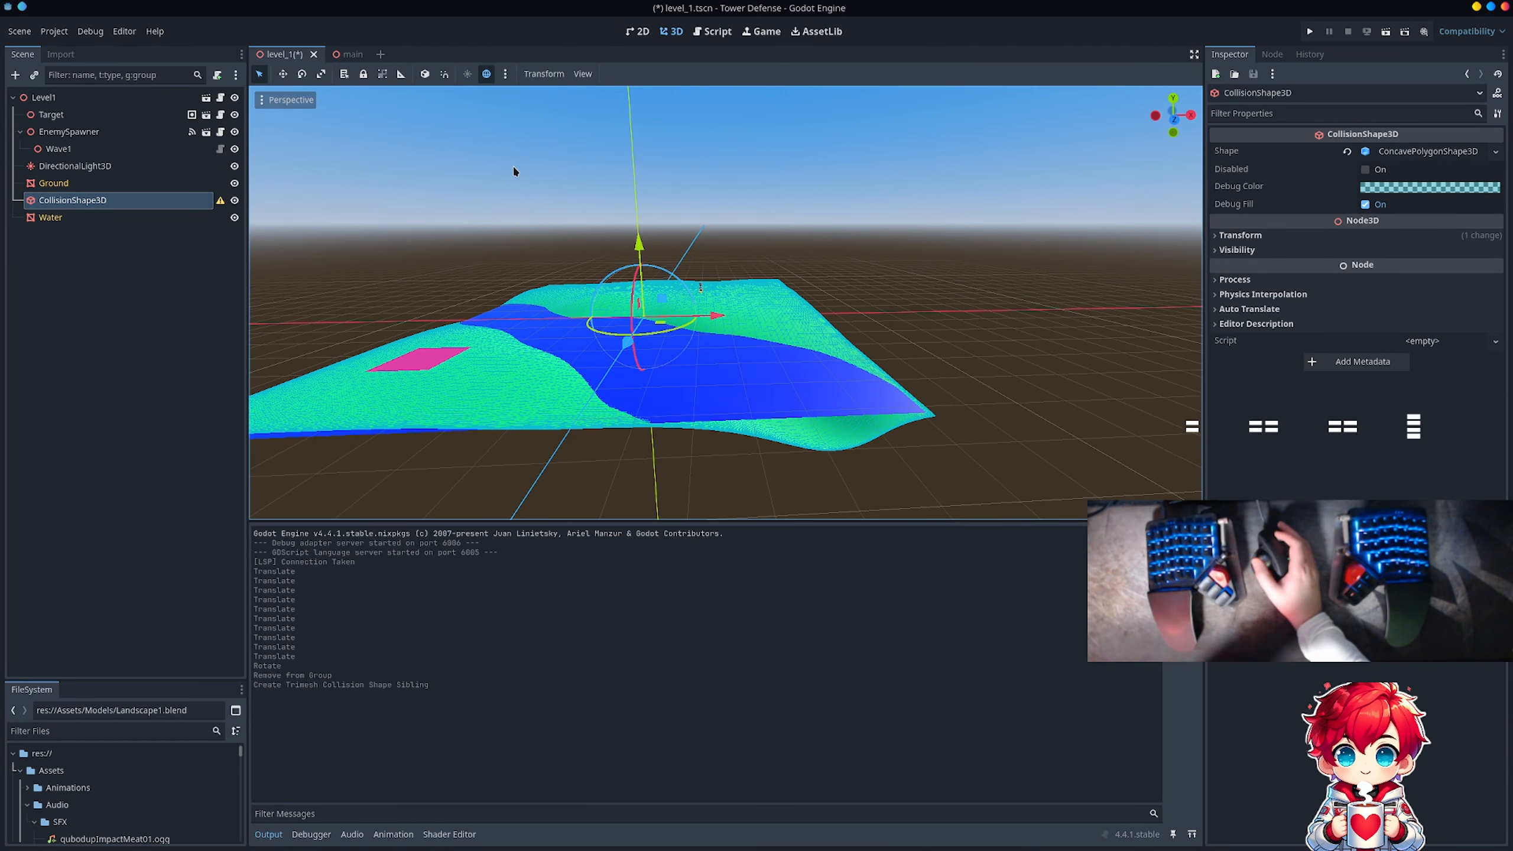
Step: Add a StaticBody3D child node to Level1 and reparent CollisionShape3D under it
right_click(174, 261)
click(88, 254)
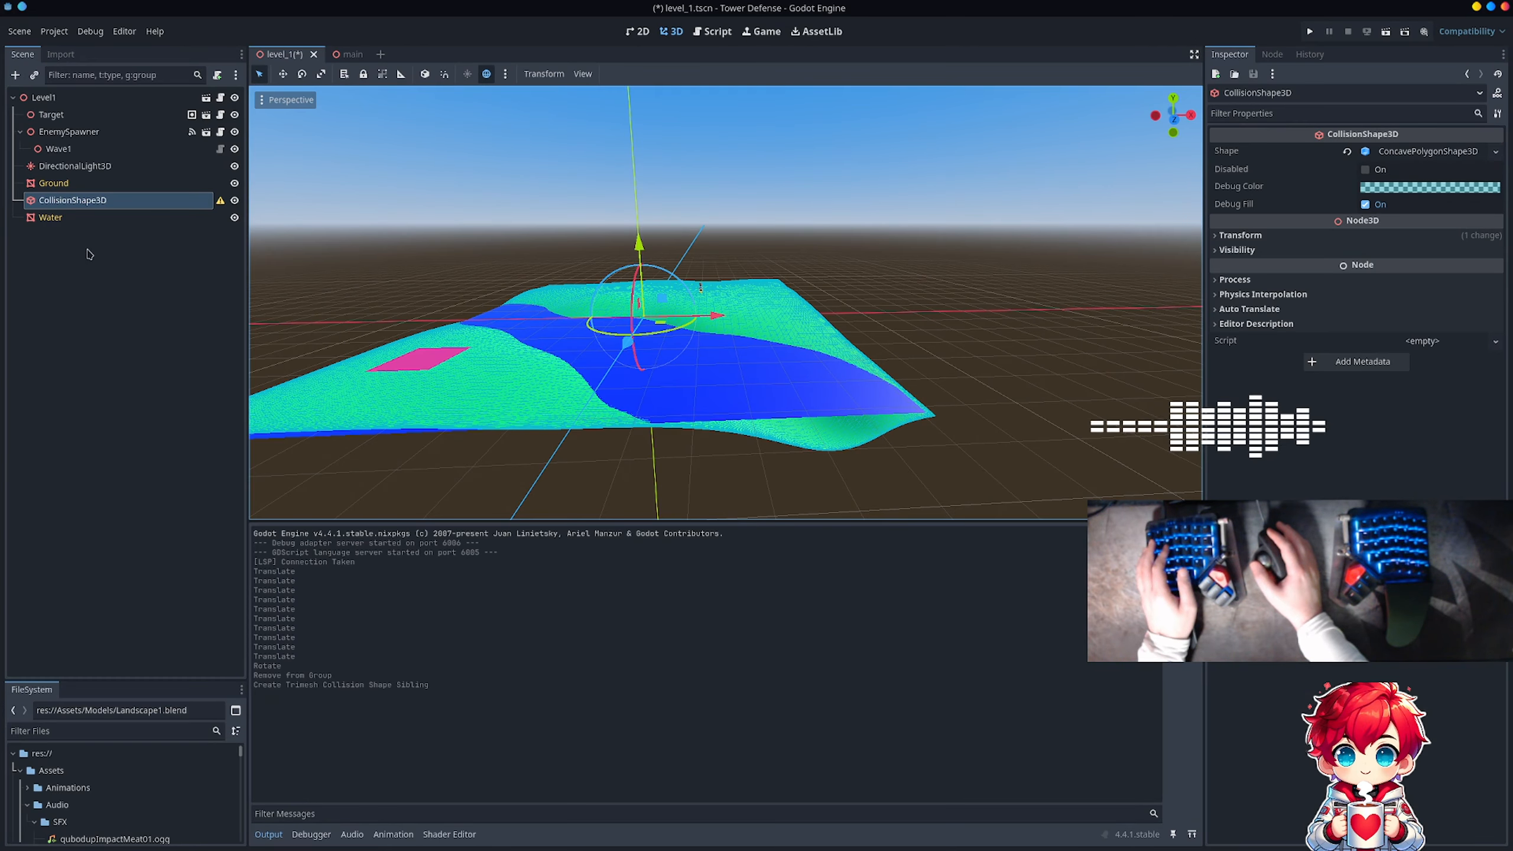
click(122, 96)
right_click(122, 96)
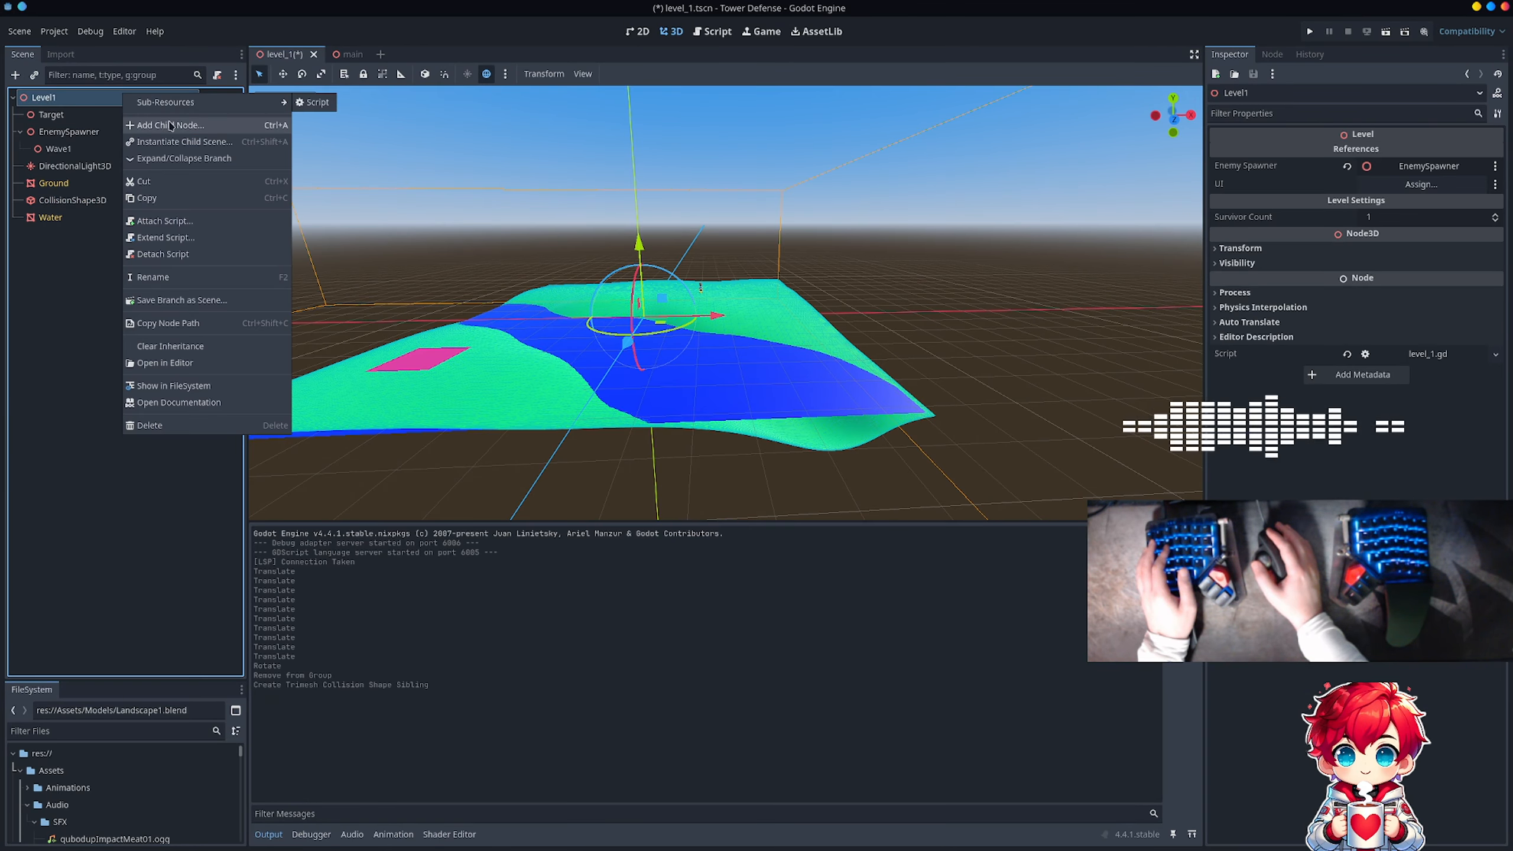
click(172, 113)
double_click(387, 399)
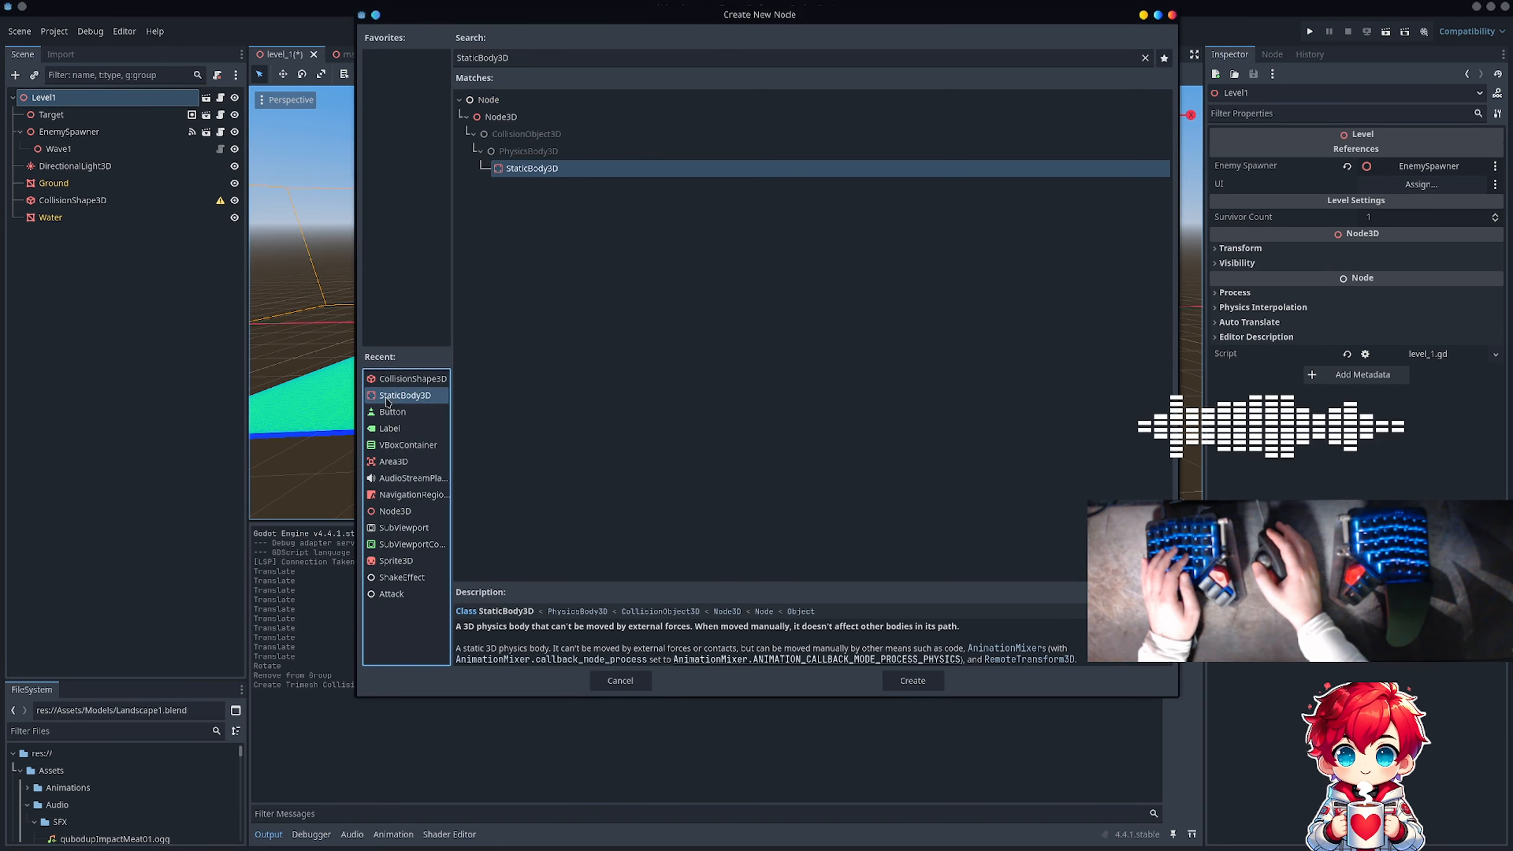
drag(129, 200, 92, 238)
Step: Add the StaticBody3D node to the global group navigation_mesh_source_group and save the scene
click(66, 217)
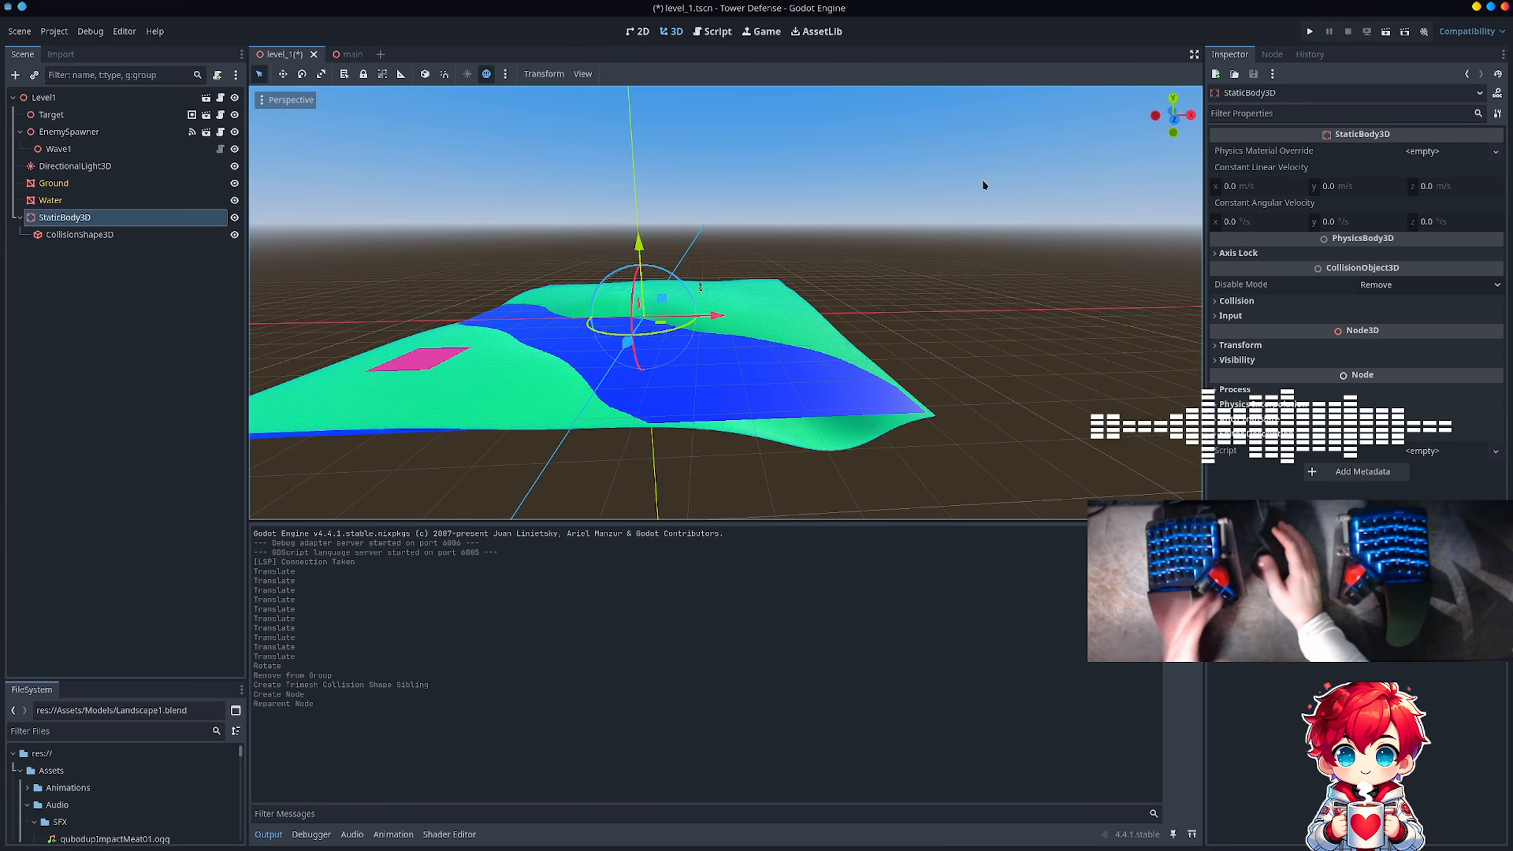
click(1272, 53)
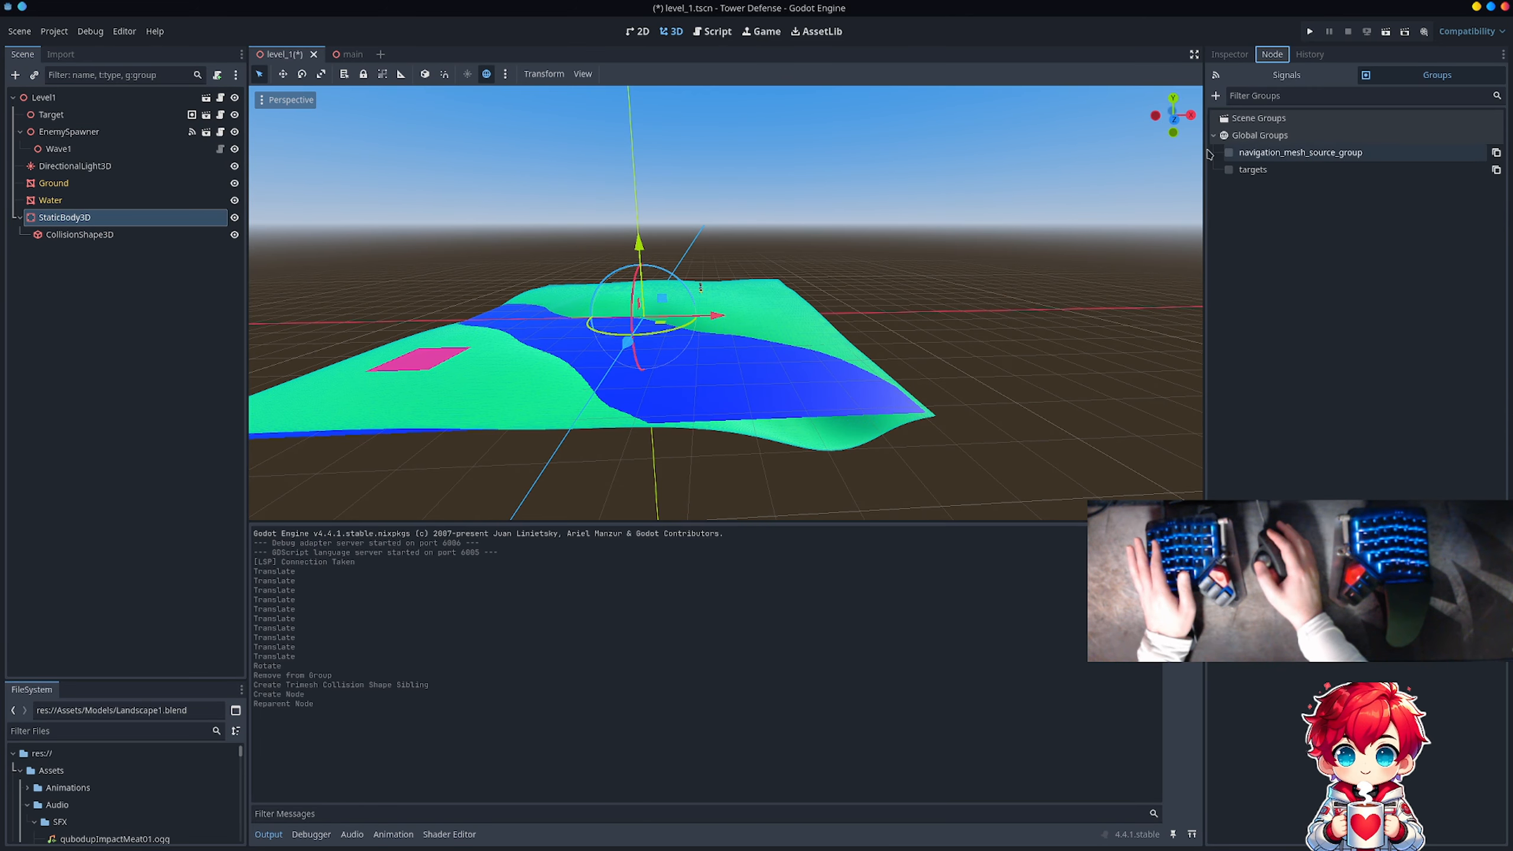
click(1228, 152)
click(1230, 54)
key(ctrl+s)
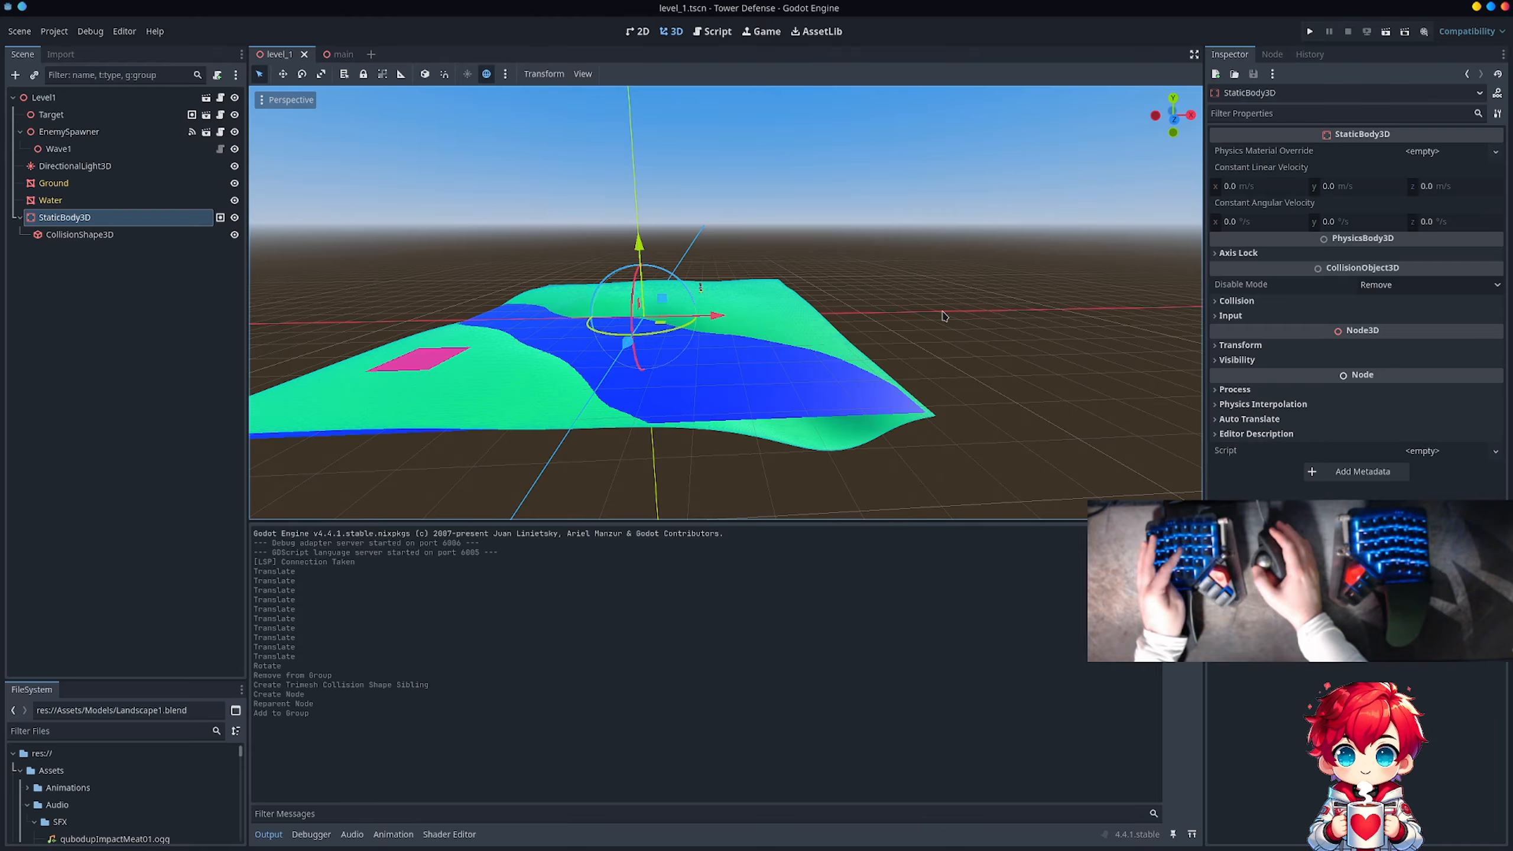
Step: Run the project, start a game, and examine the enemy's path across the terrain and water to the target before stopping the run
middle_drag(745, 251, 834, 268)
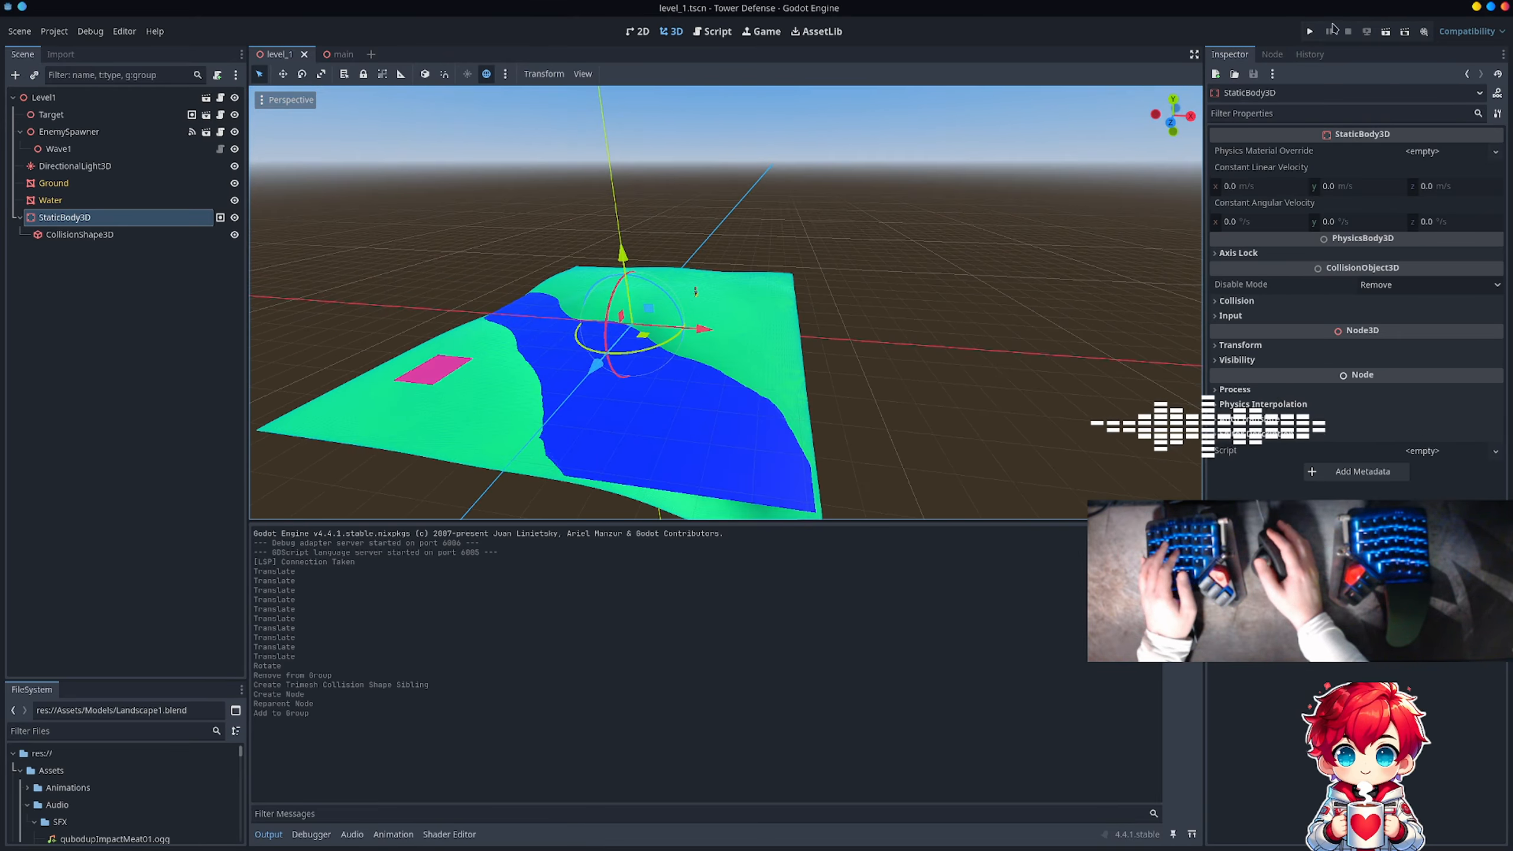
click(1310, 32)
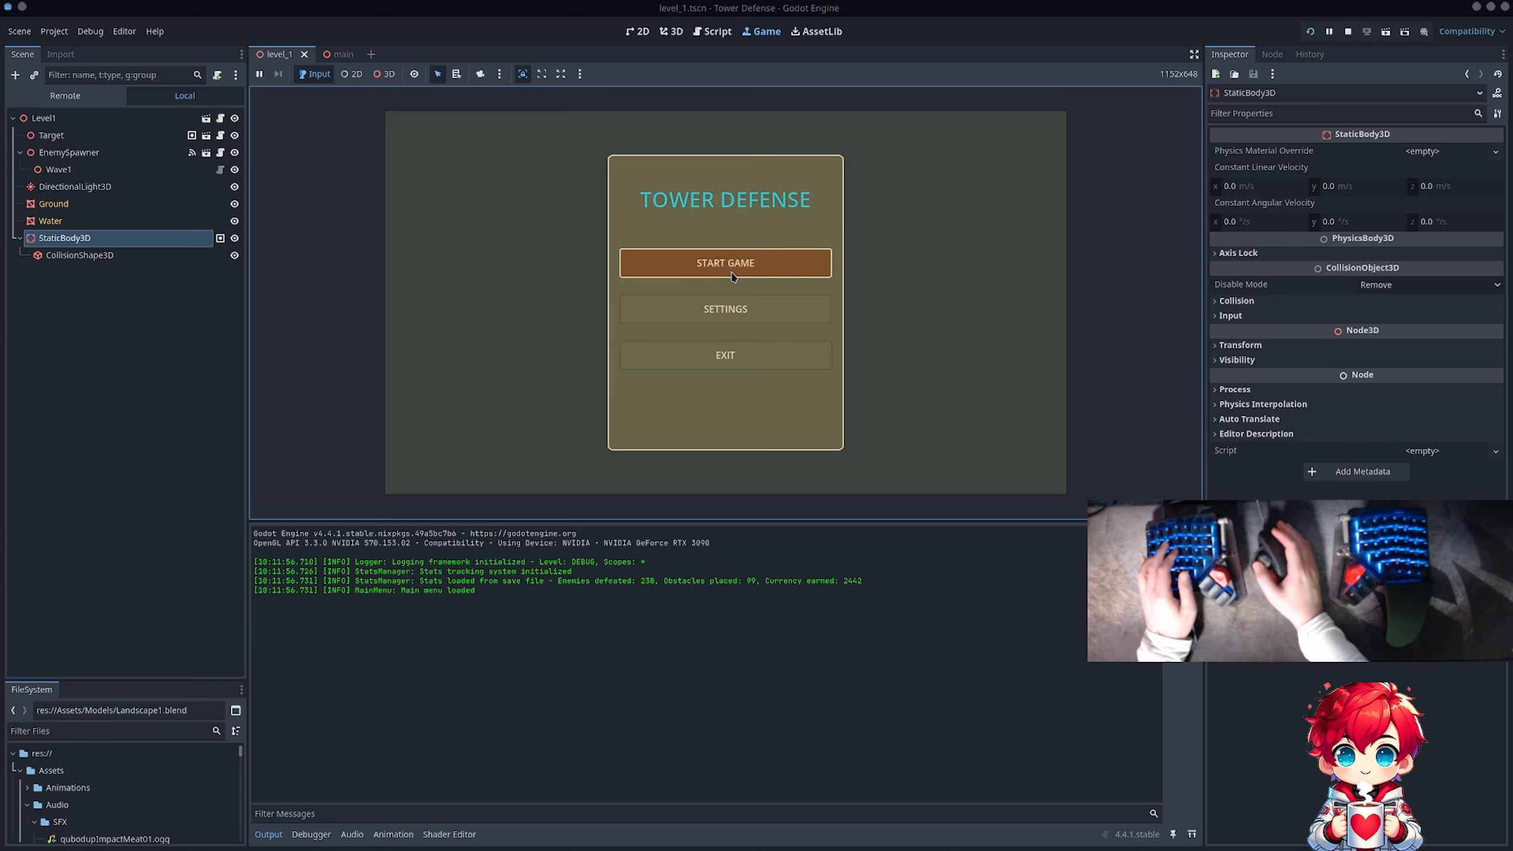
click(735, 274)
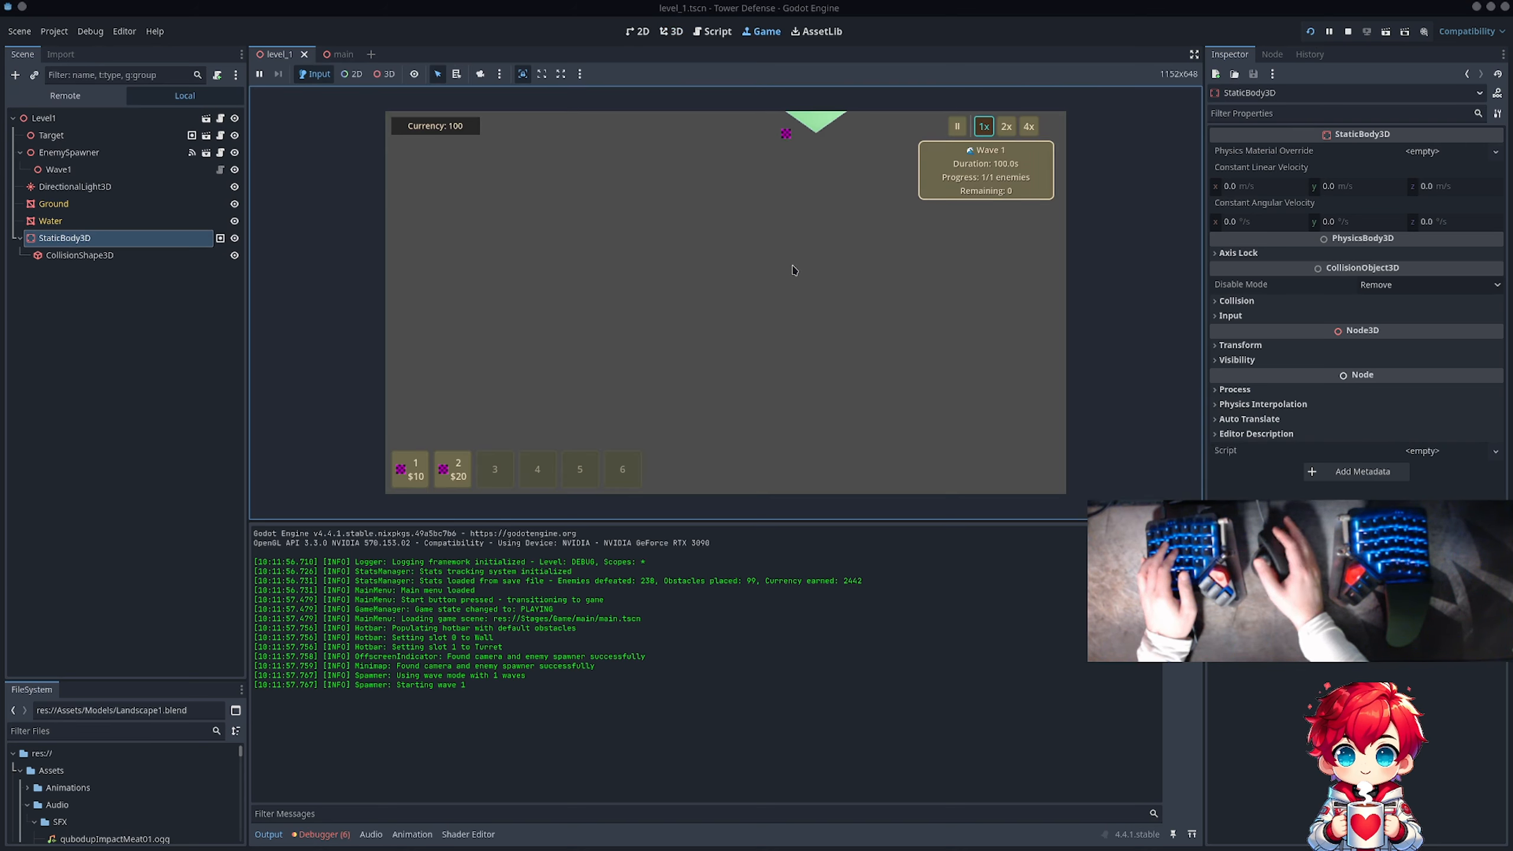
key(w)
key(d)
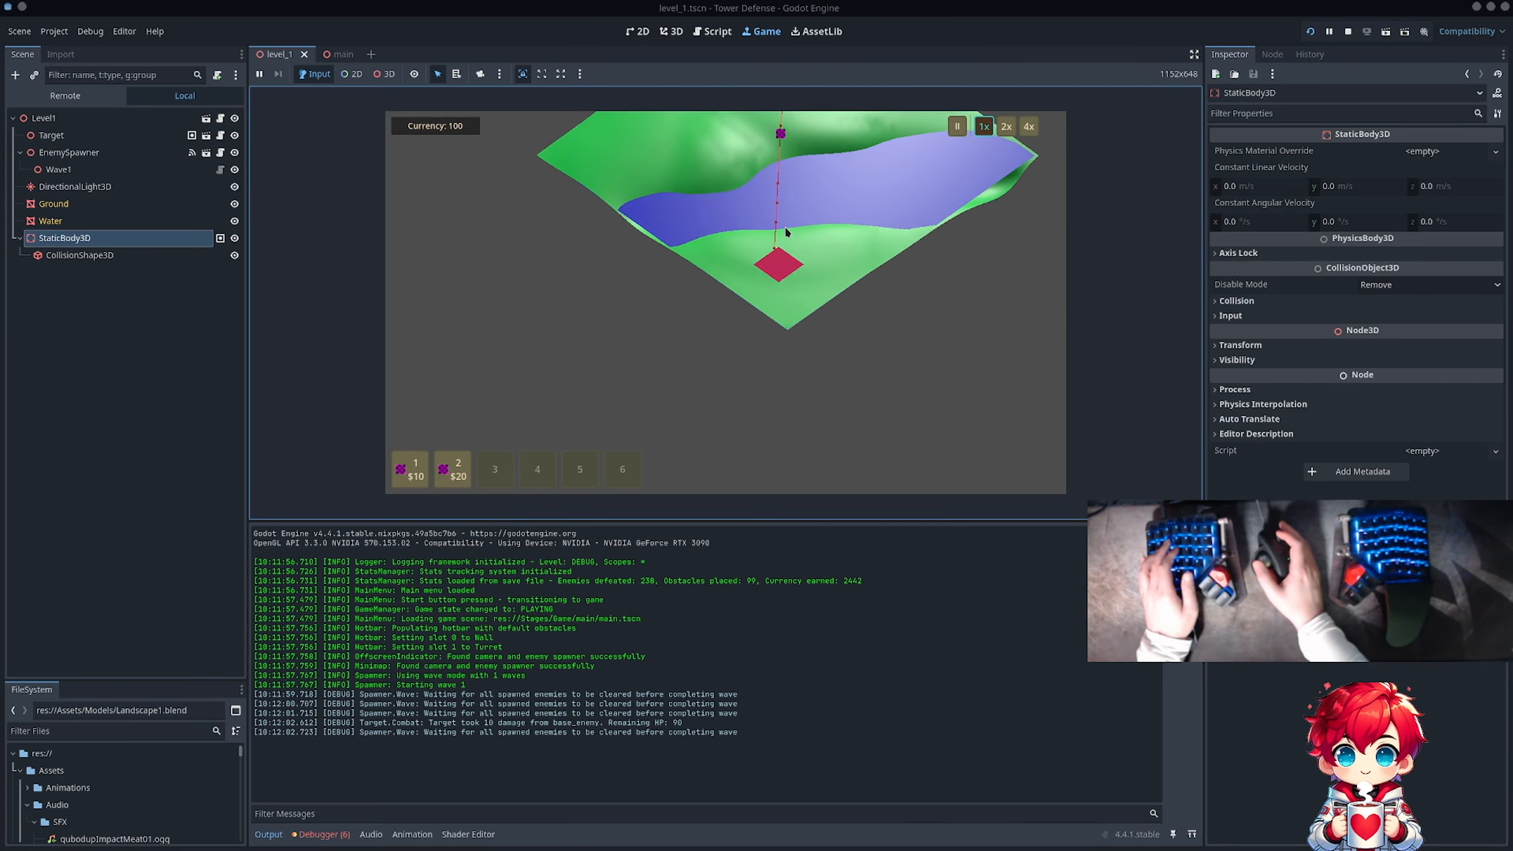
scroll(778, 221, up, 4)
key(d)
scroll(774, 218, up, 8)
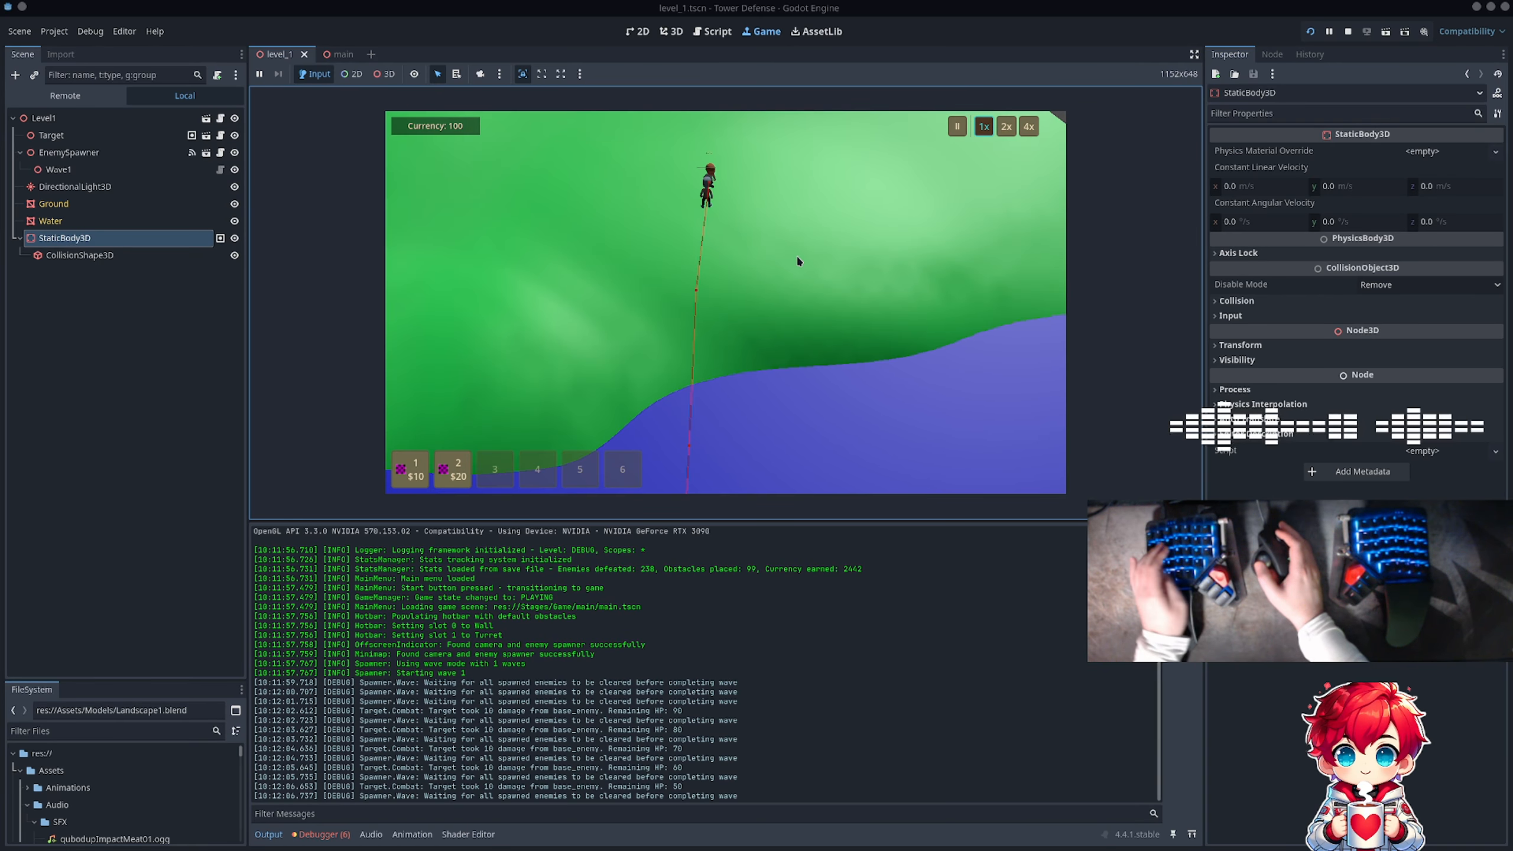
scroll(797, 254, down, 8)
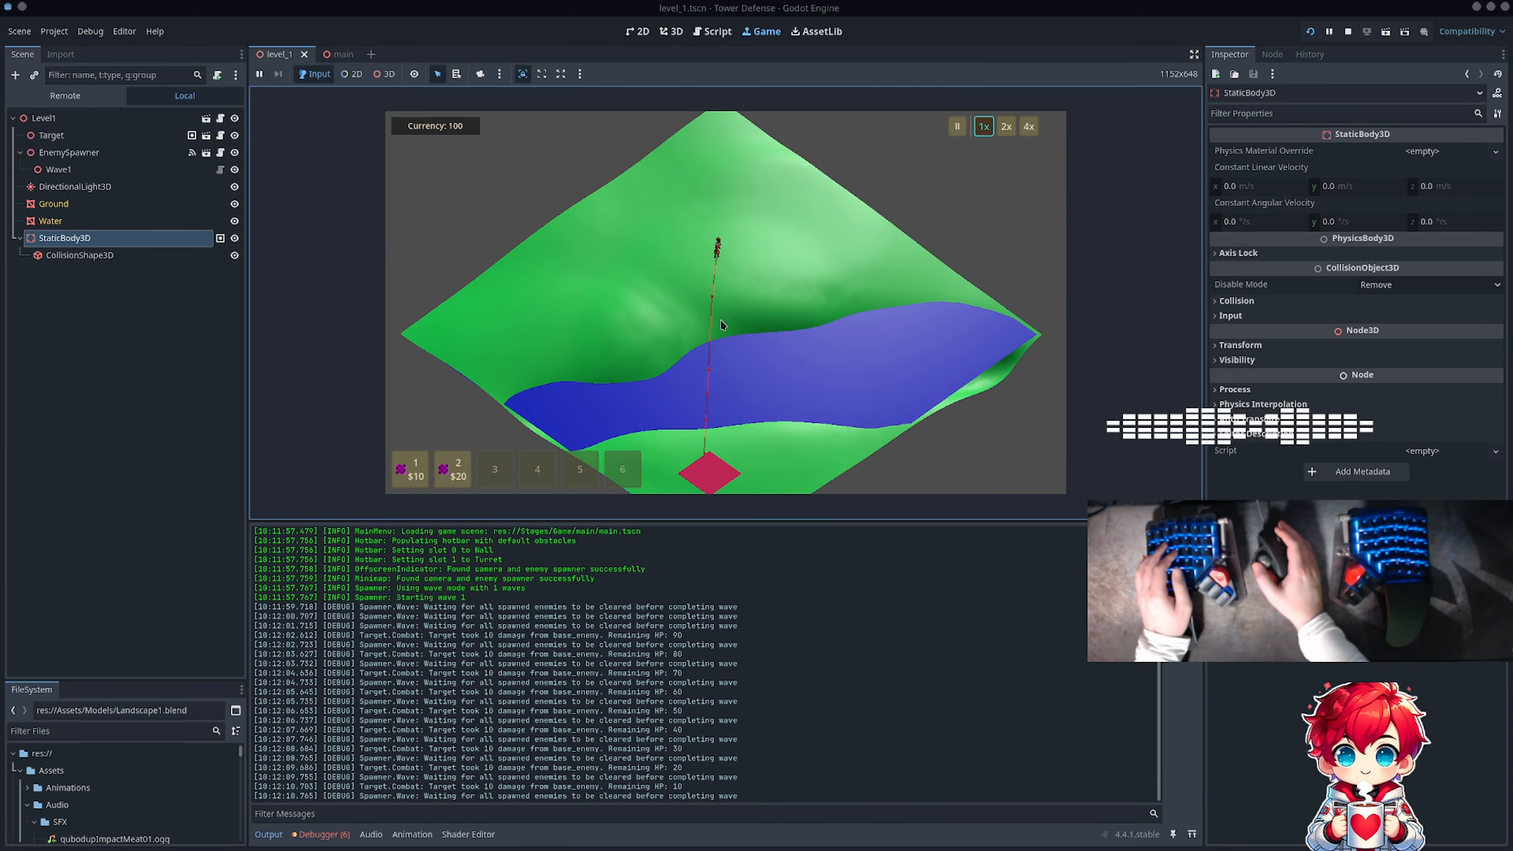
key(F8)
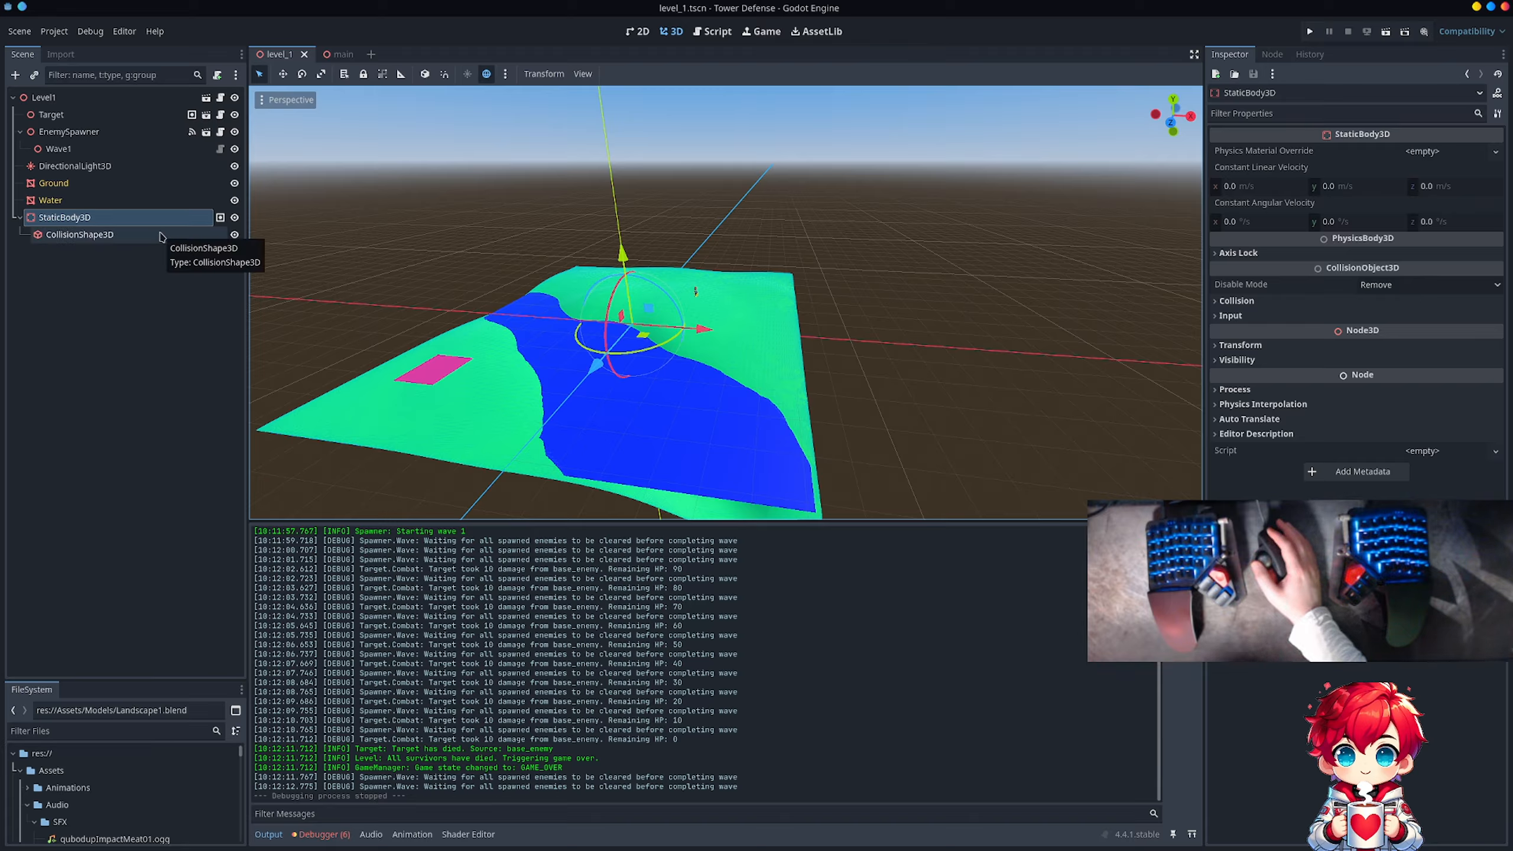
Step: Add a second StaticBody3D as a child of the Level1 root node
click(92, 204)
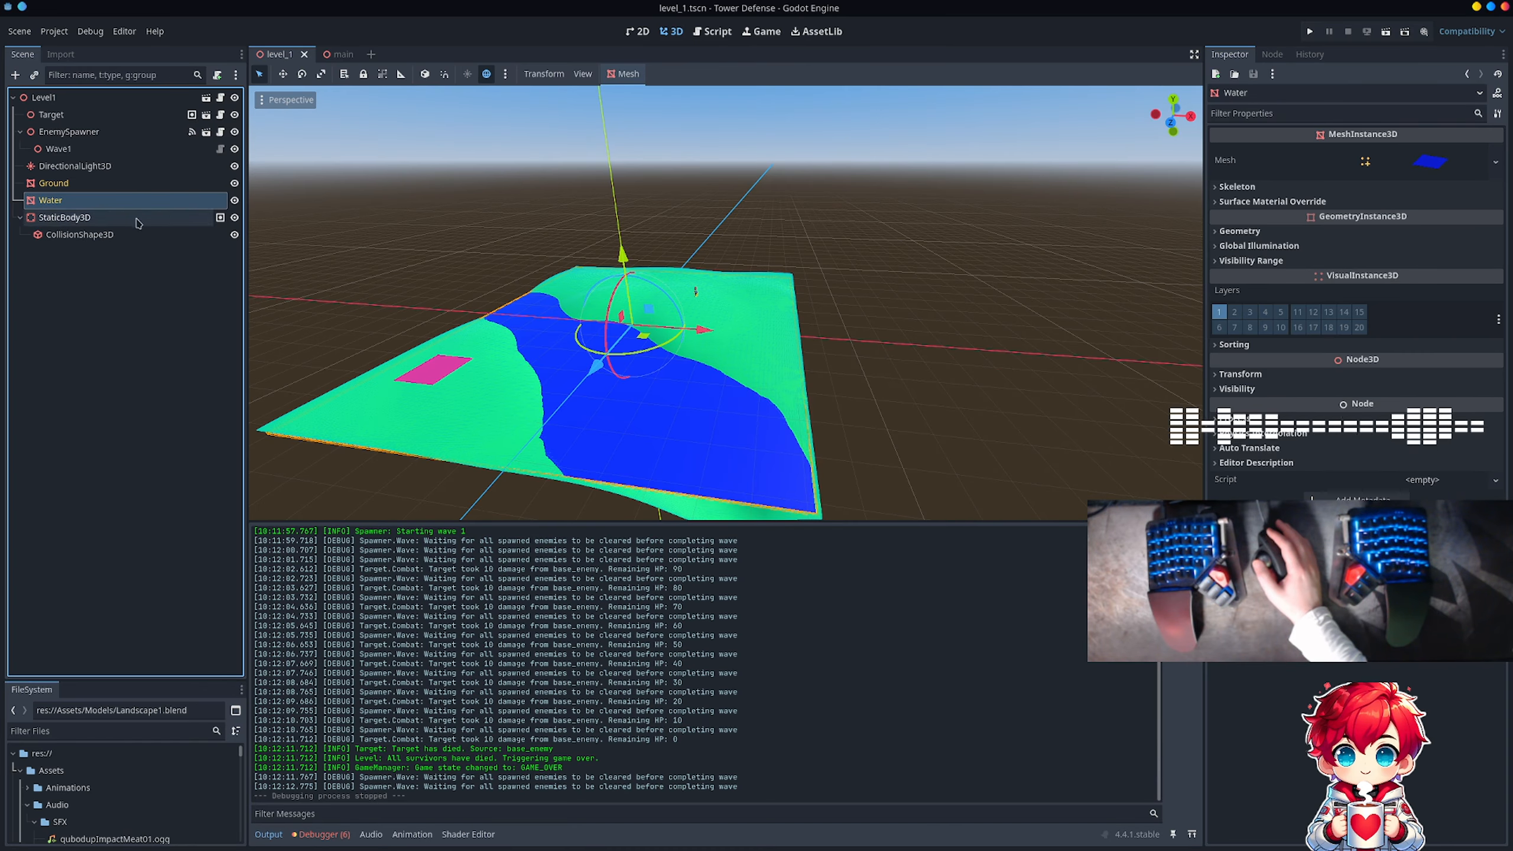
click(96, 218)
click(91, 236)
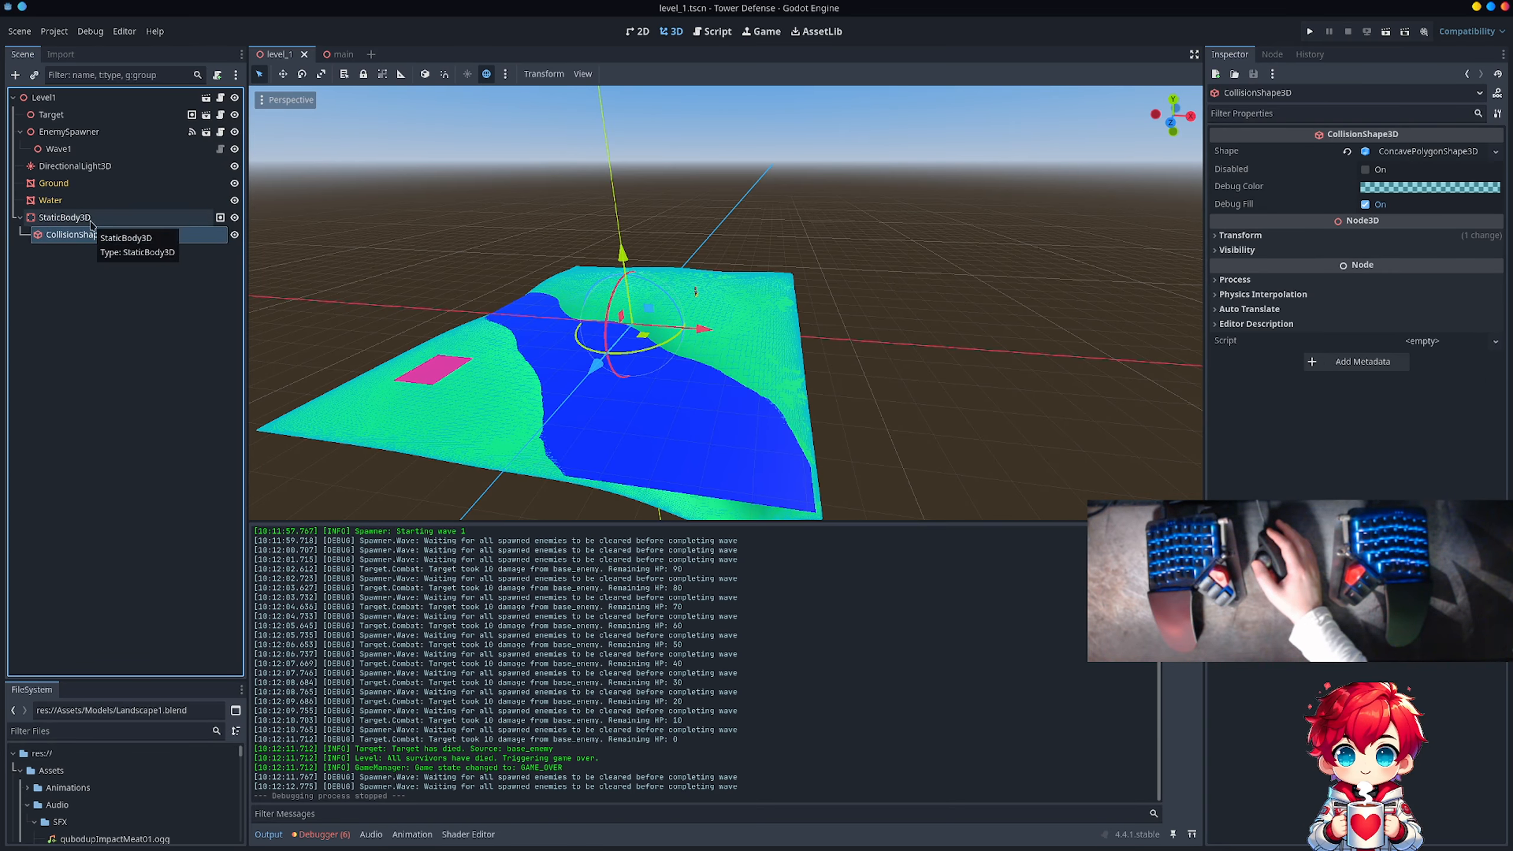
click(143, 269)
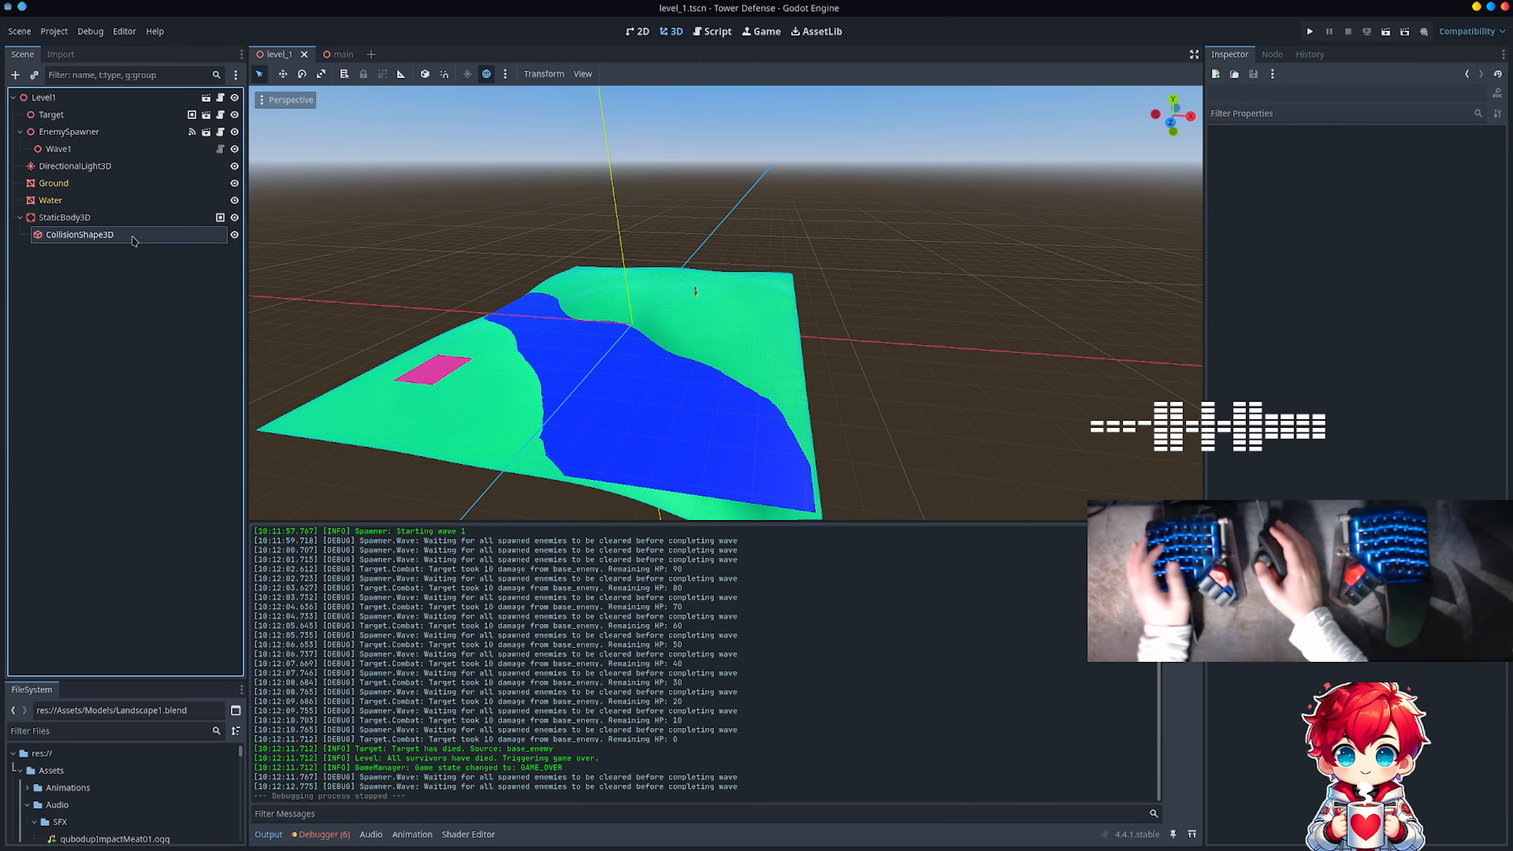
click(80, 98)
right_click(80, 99)
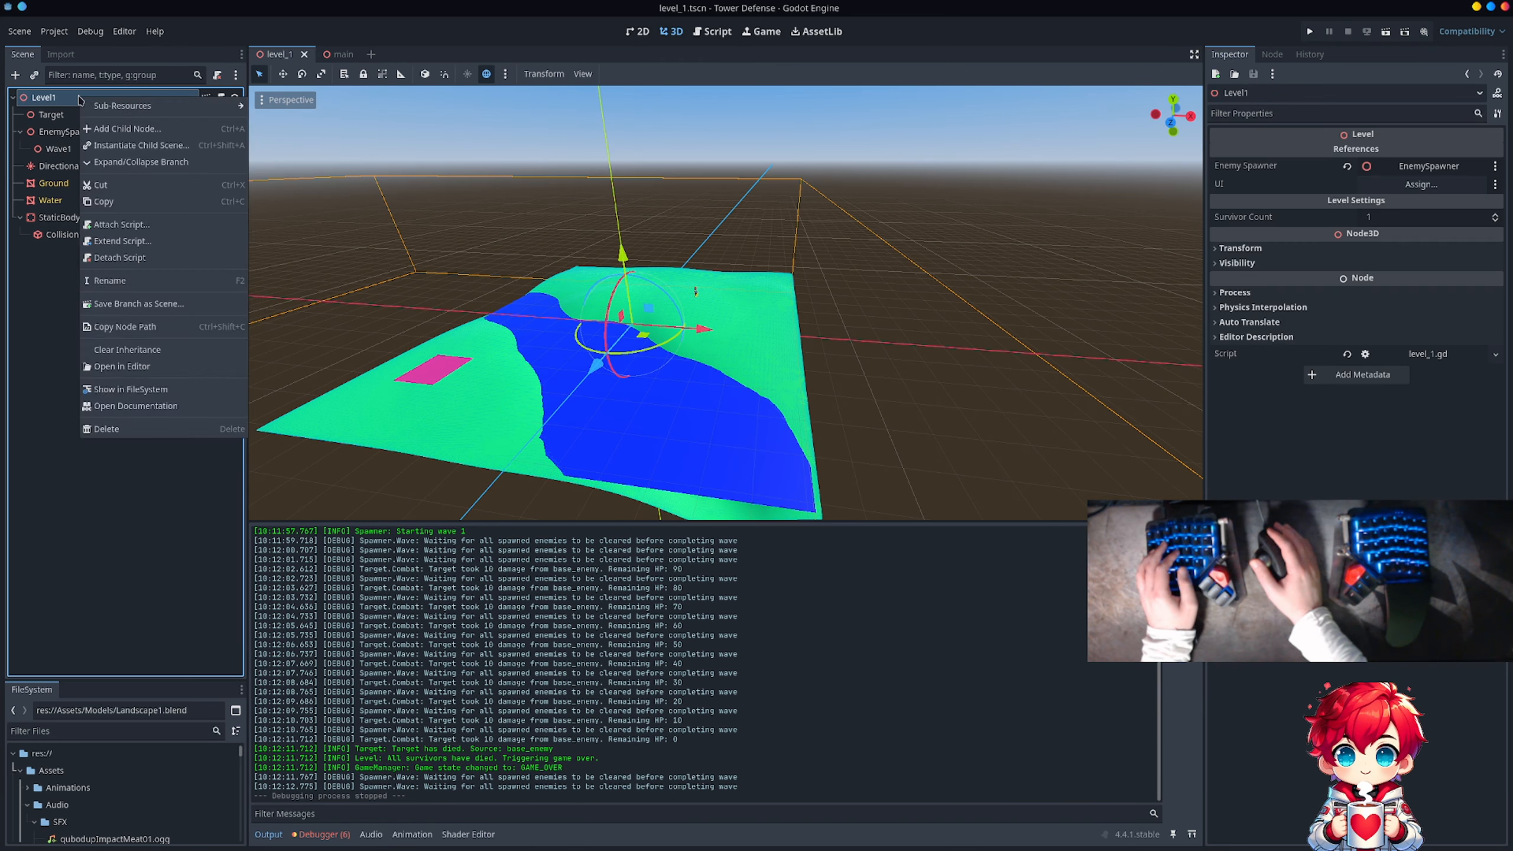
click(144, 129)
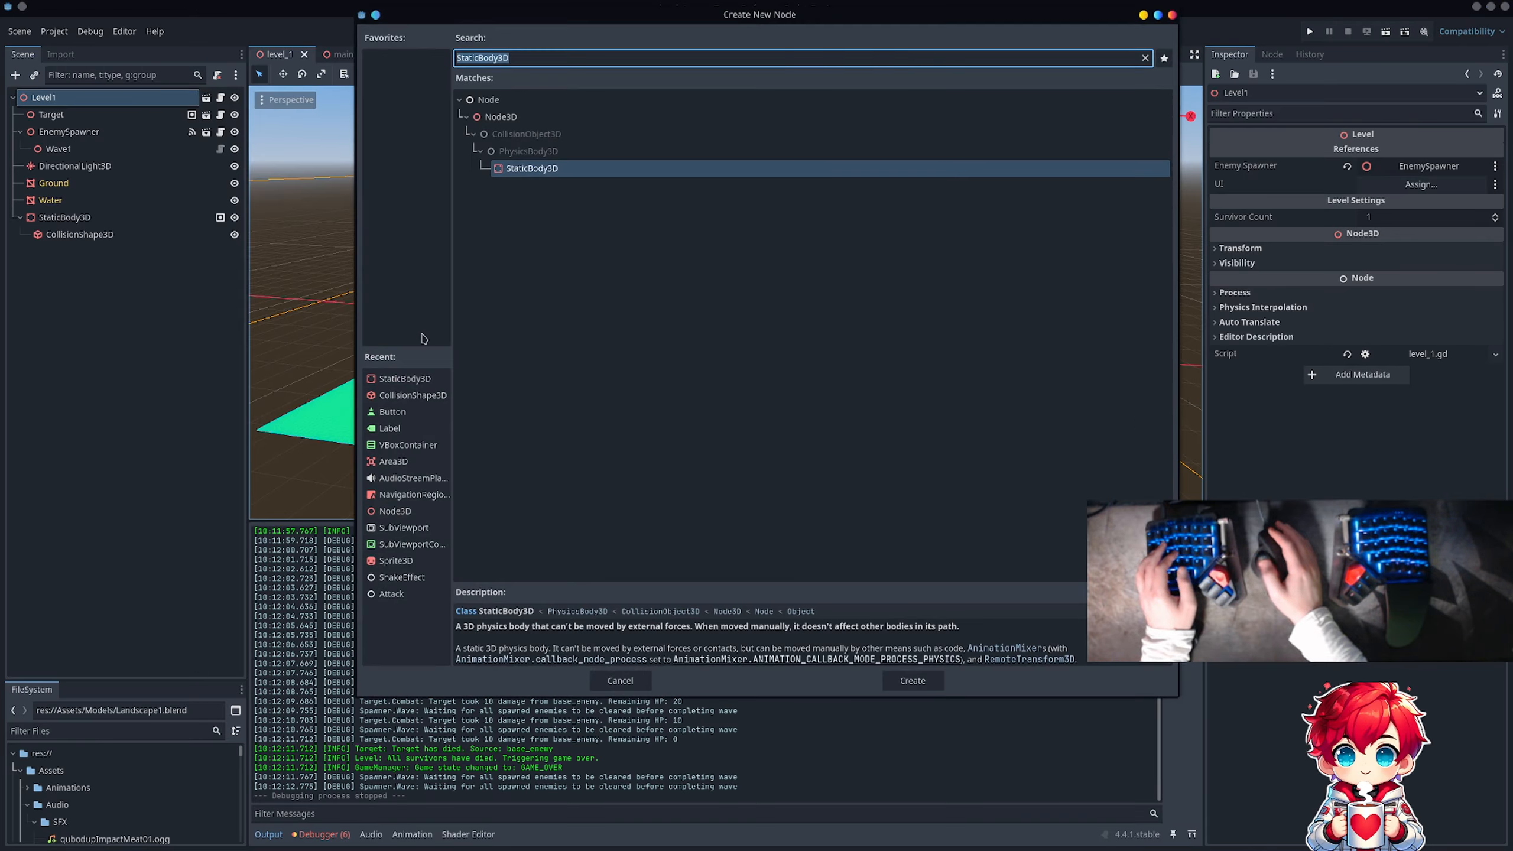
key(Return)
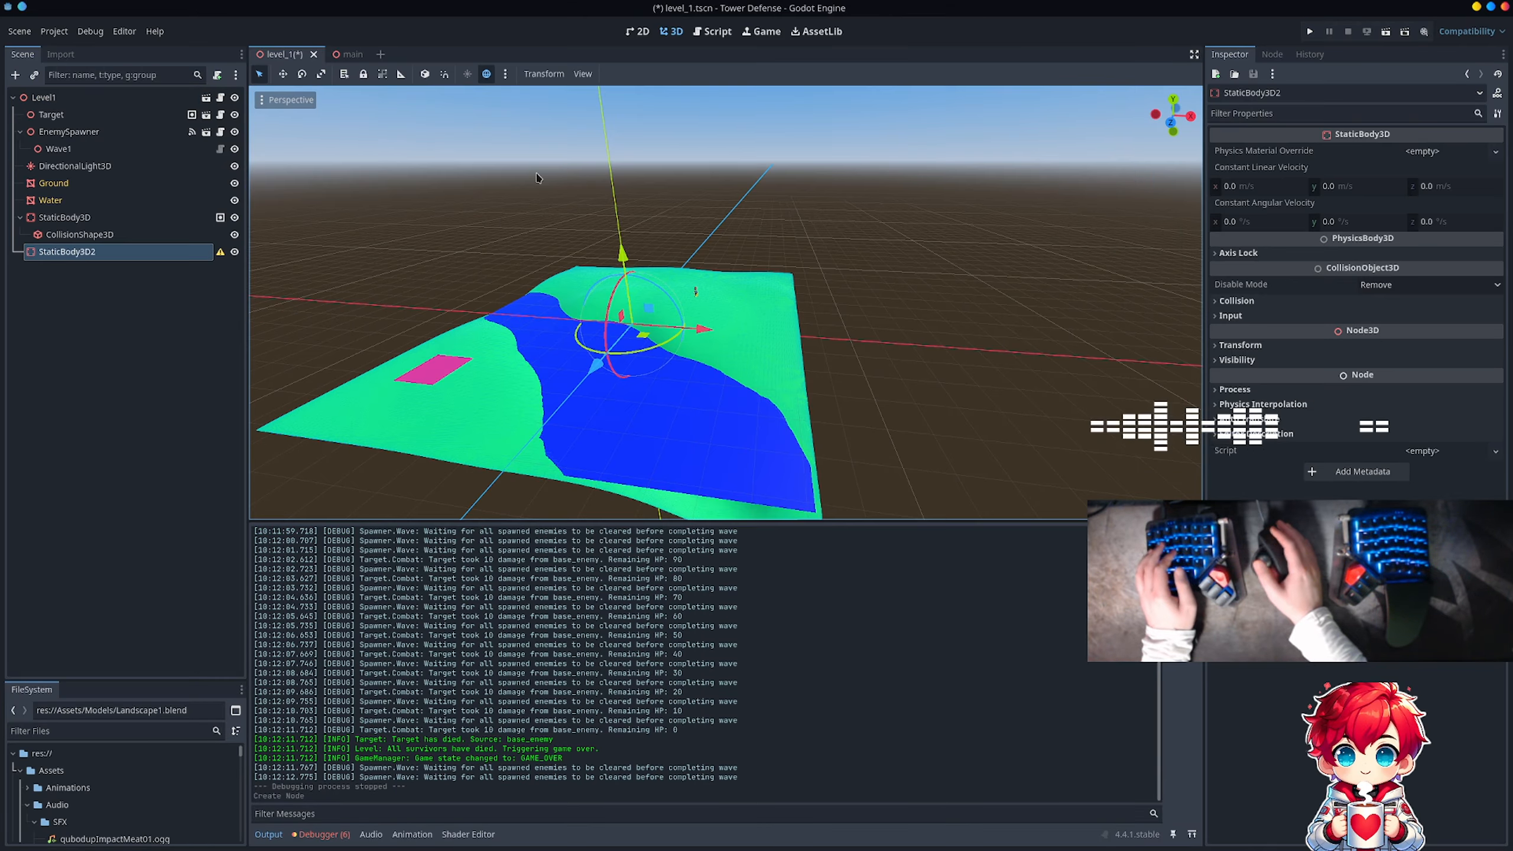
Step: Rename the StaticBody3D that holds the ground's collision shape to GroundBody
click(128, 216)
click(128, 217)
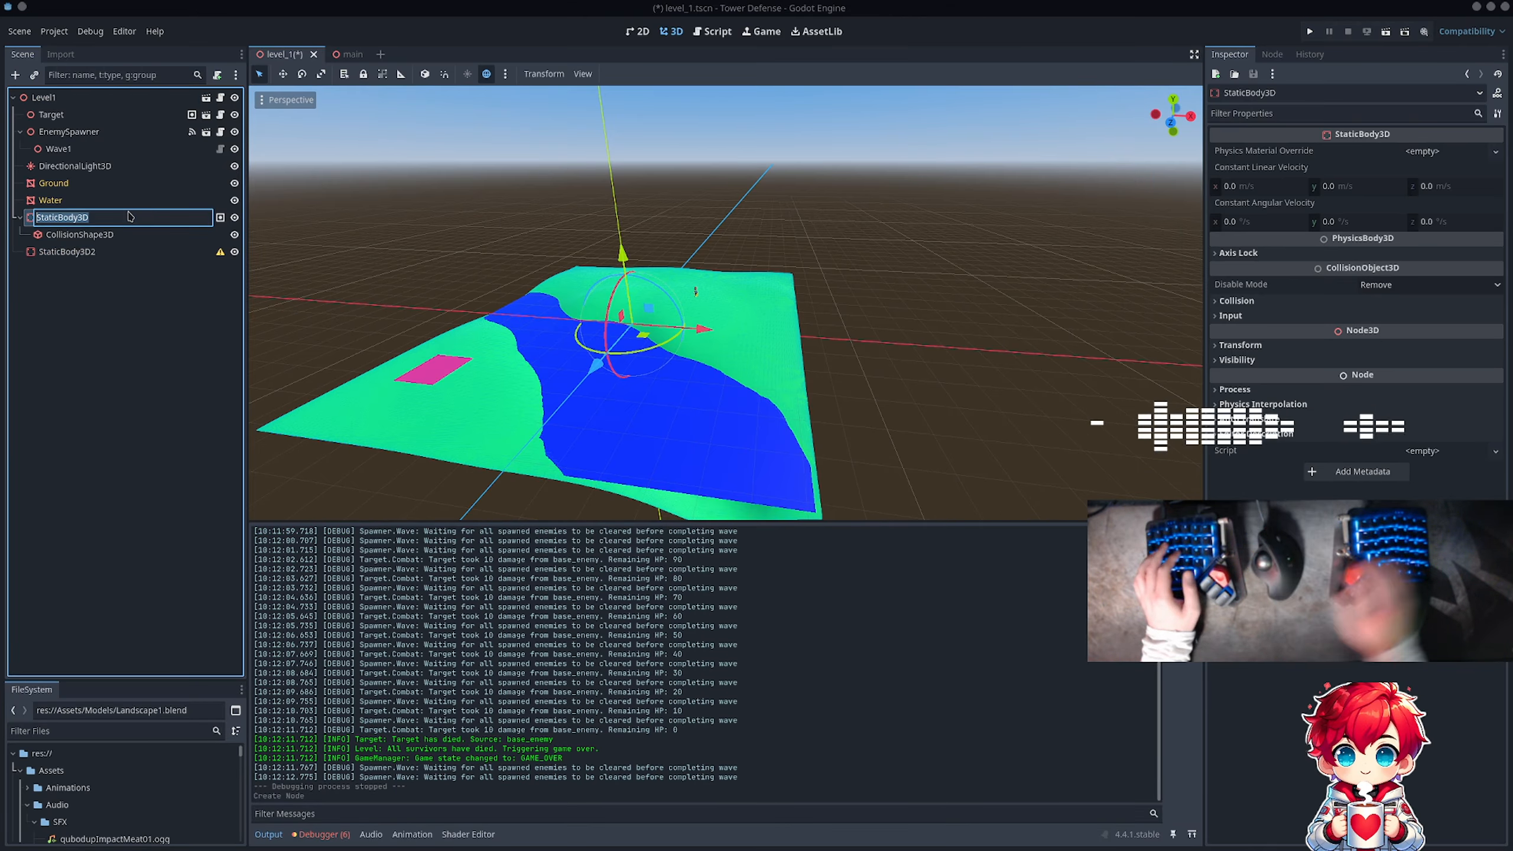
text(Ground)
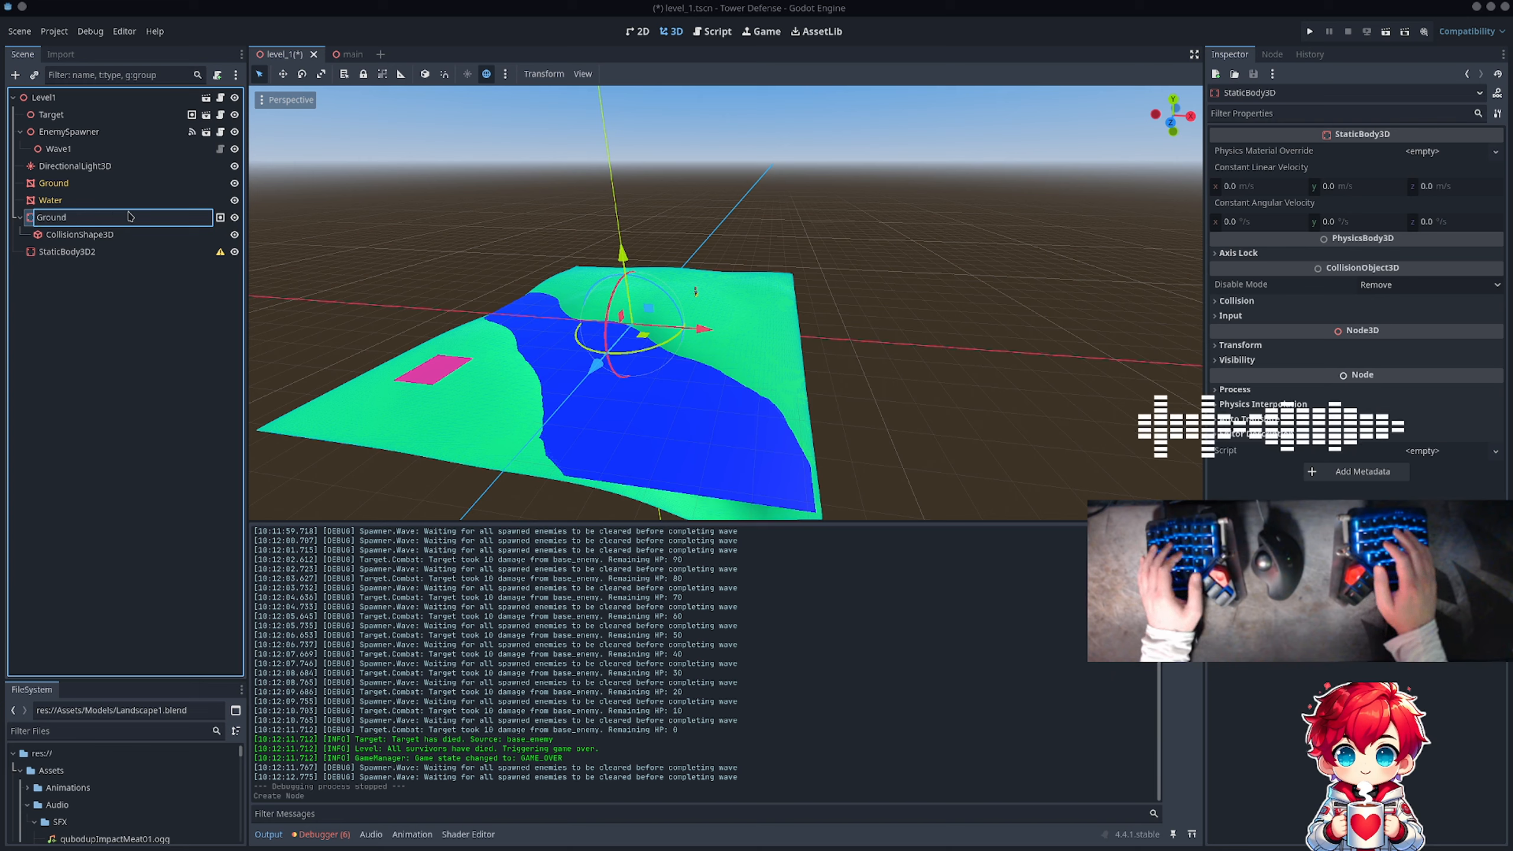
text(Body)
key(Return)
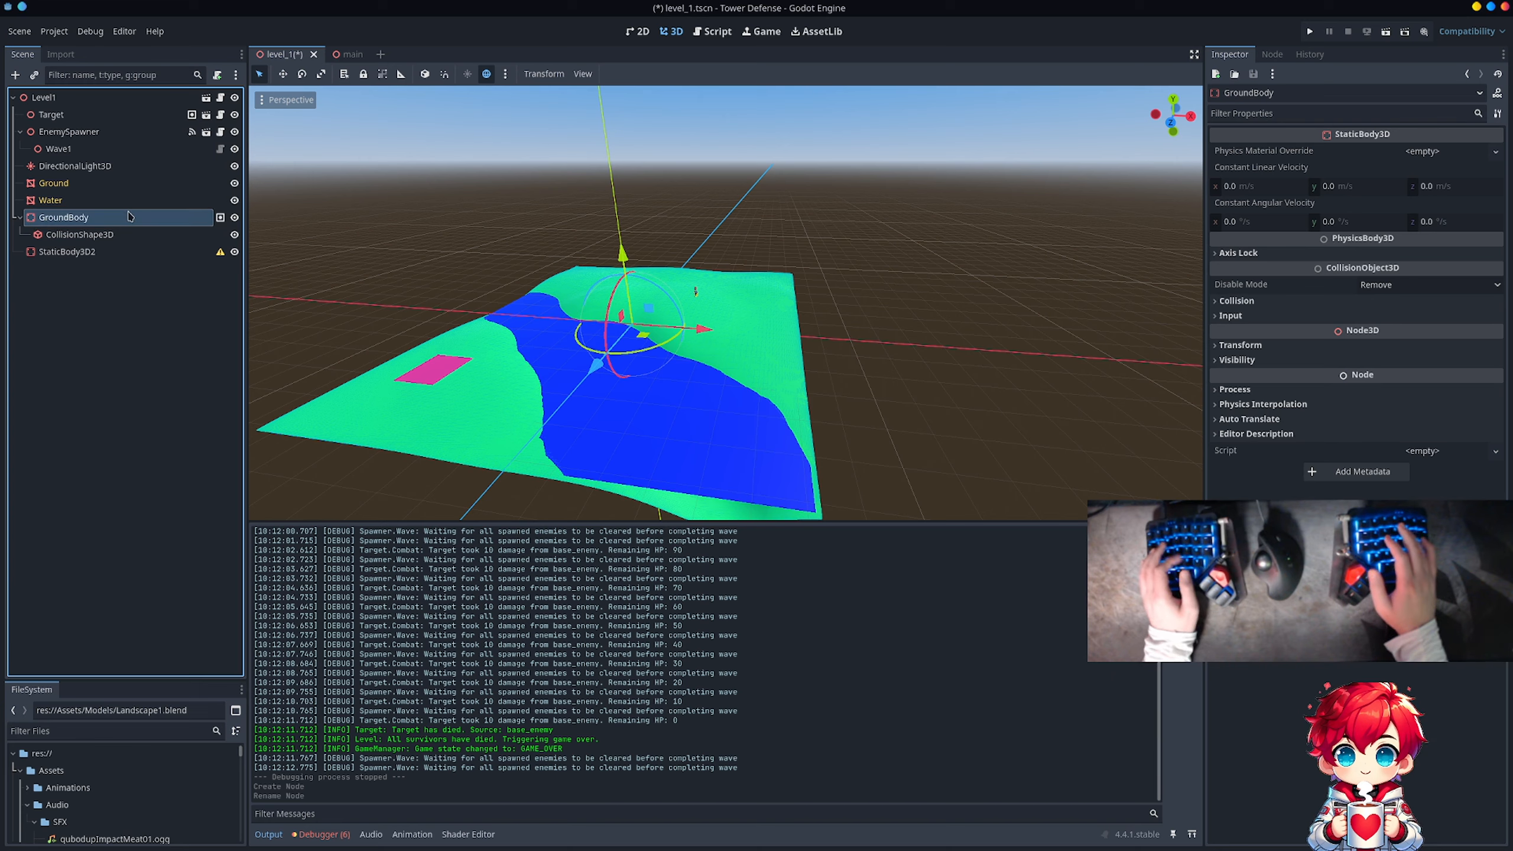
Step: Rename the new, empty StaticBody3D2 node to WaterBarrier
click(130, 252)
click(129, 252)
text(W)
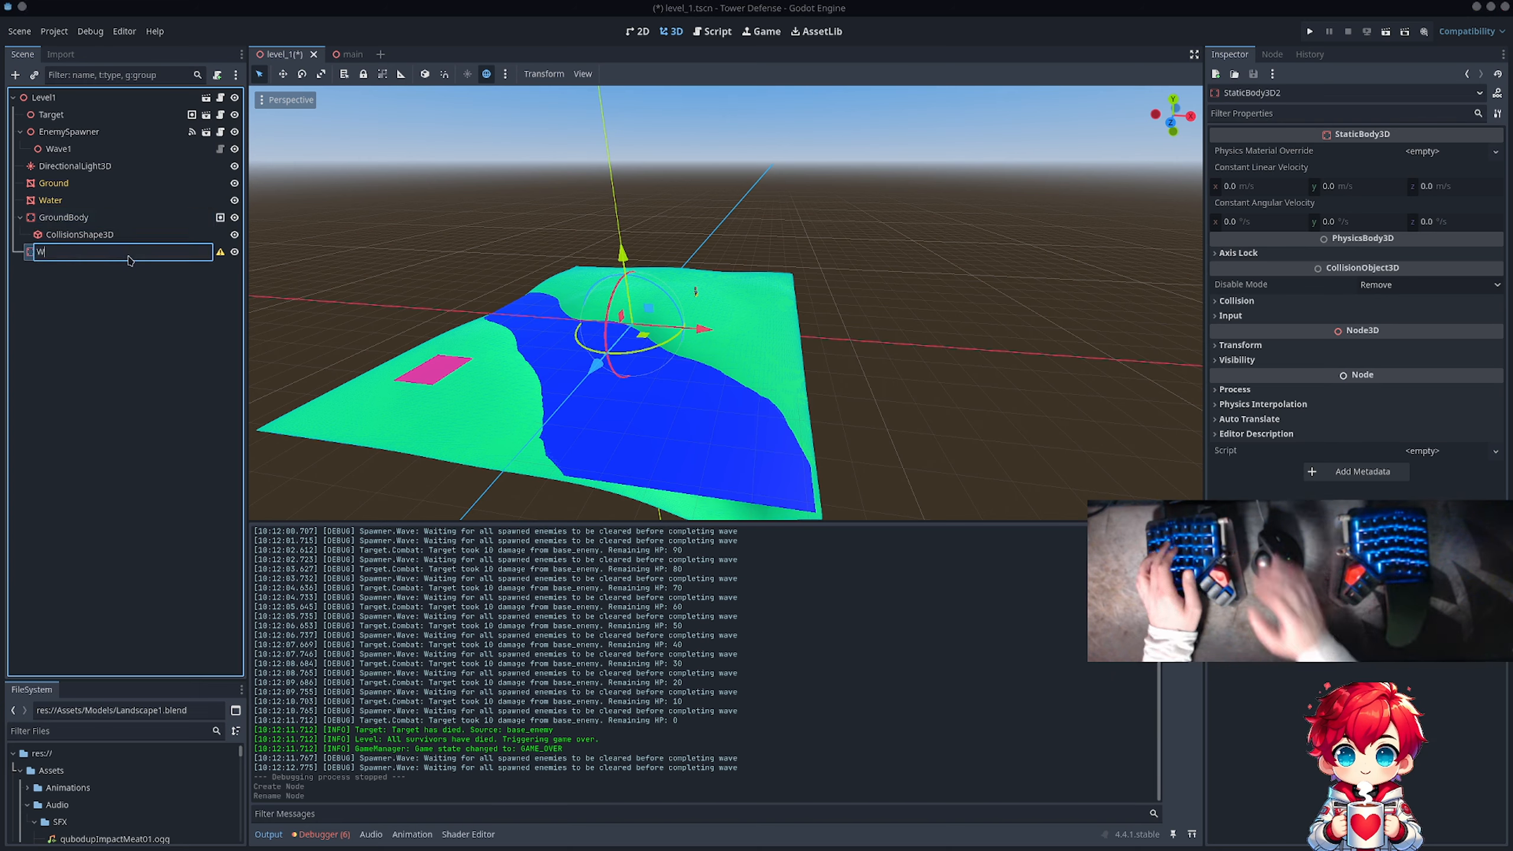
text(ater)
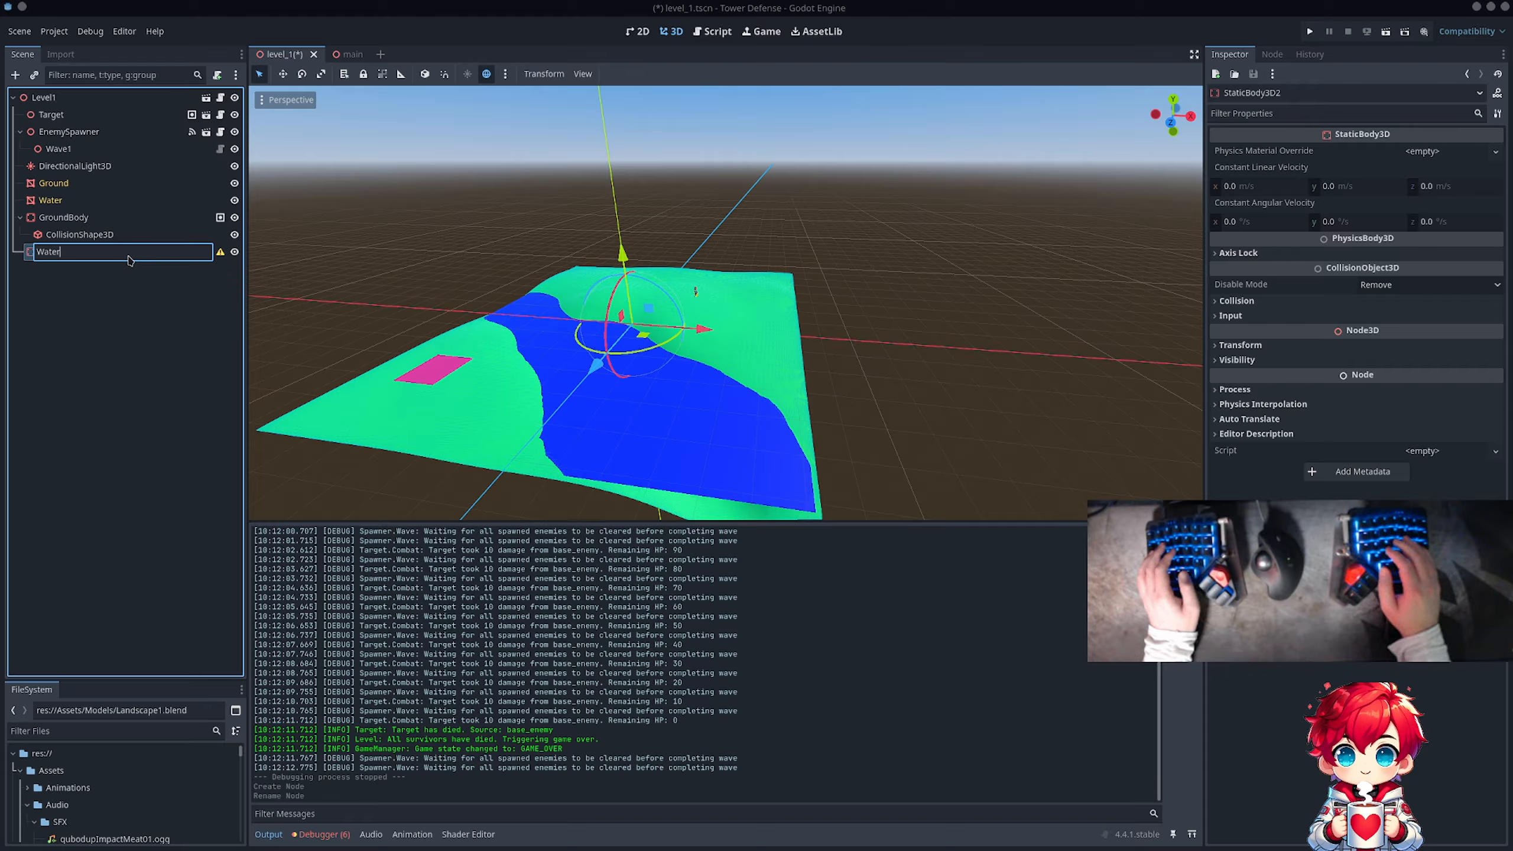
text(Barrier)
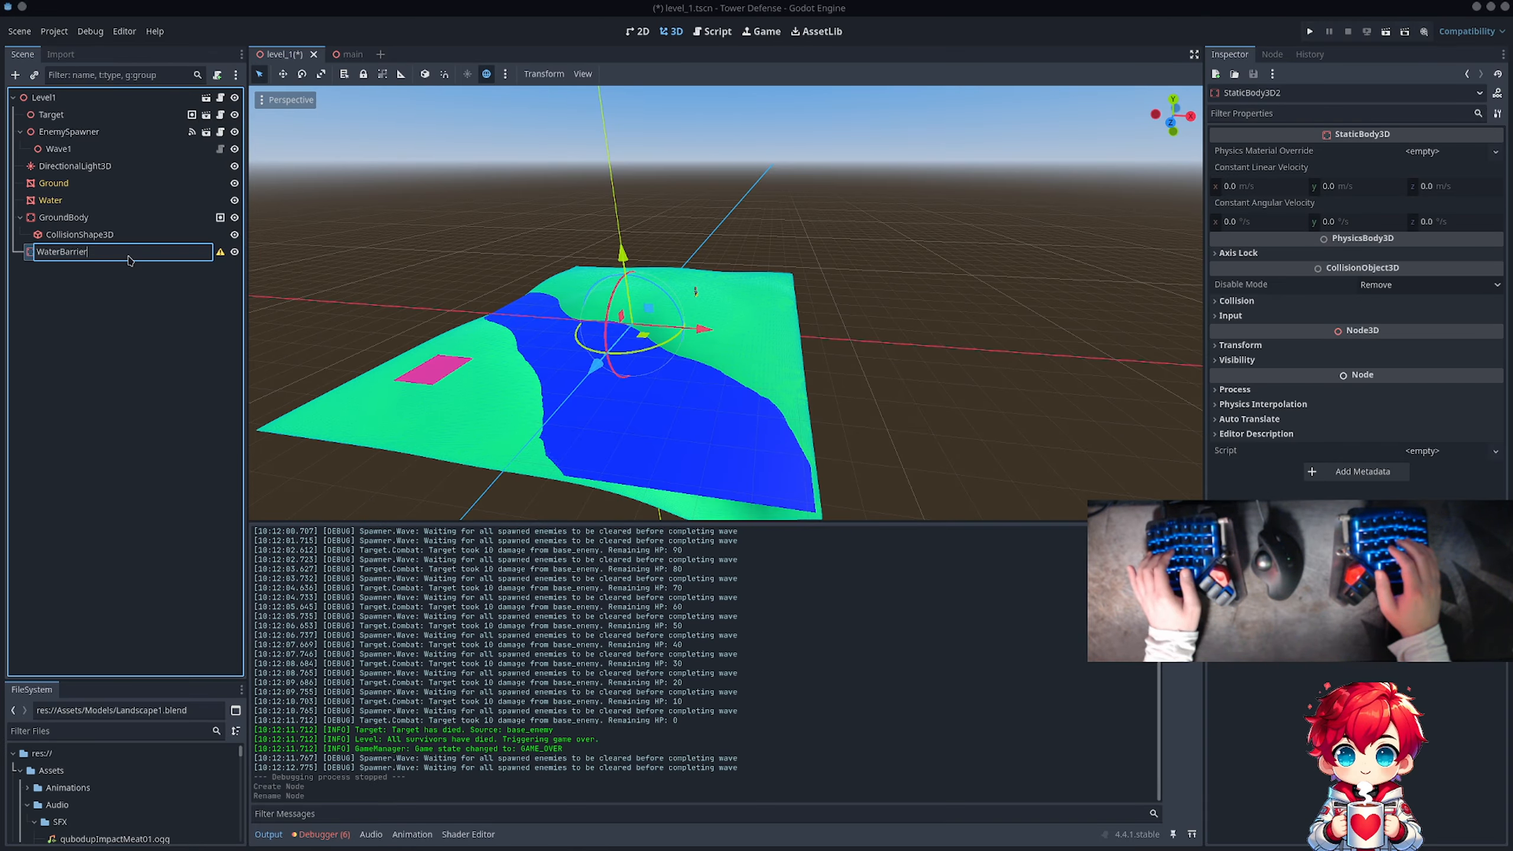
key(Return)
key(alt+Tab)
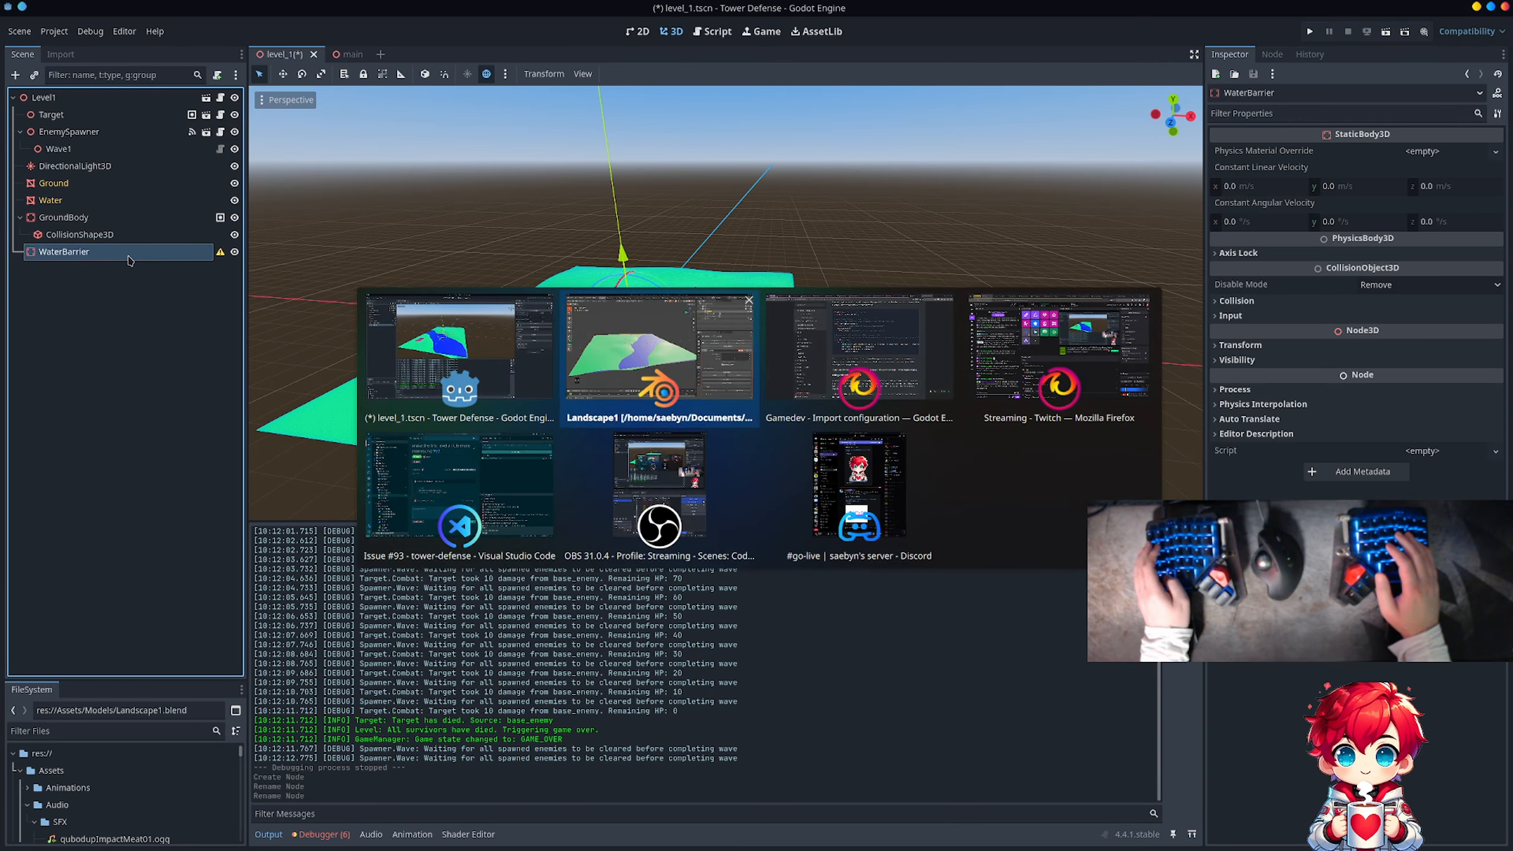
key(alt+Tab)
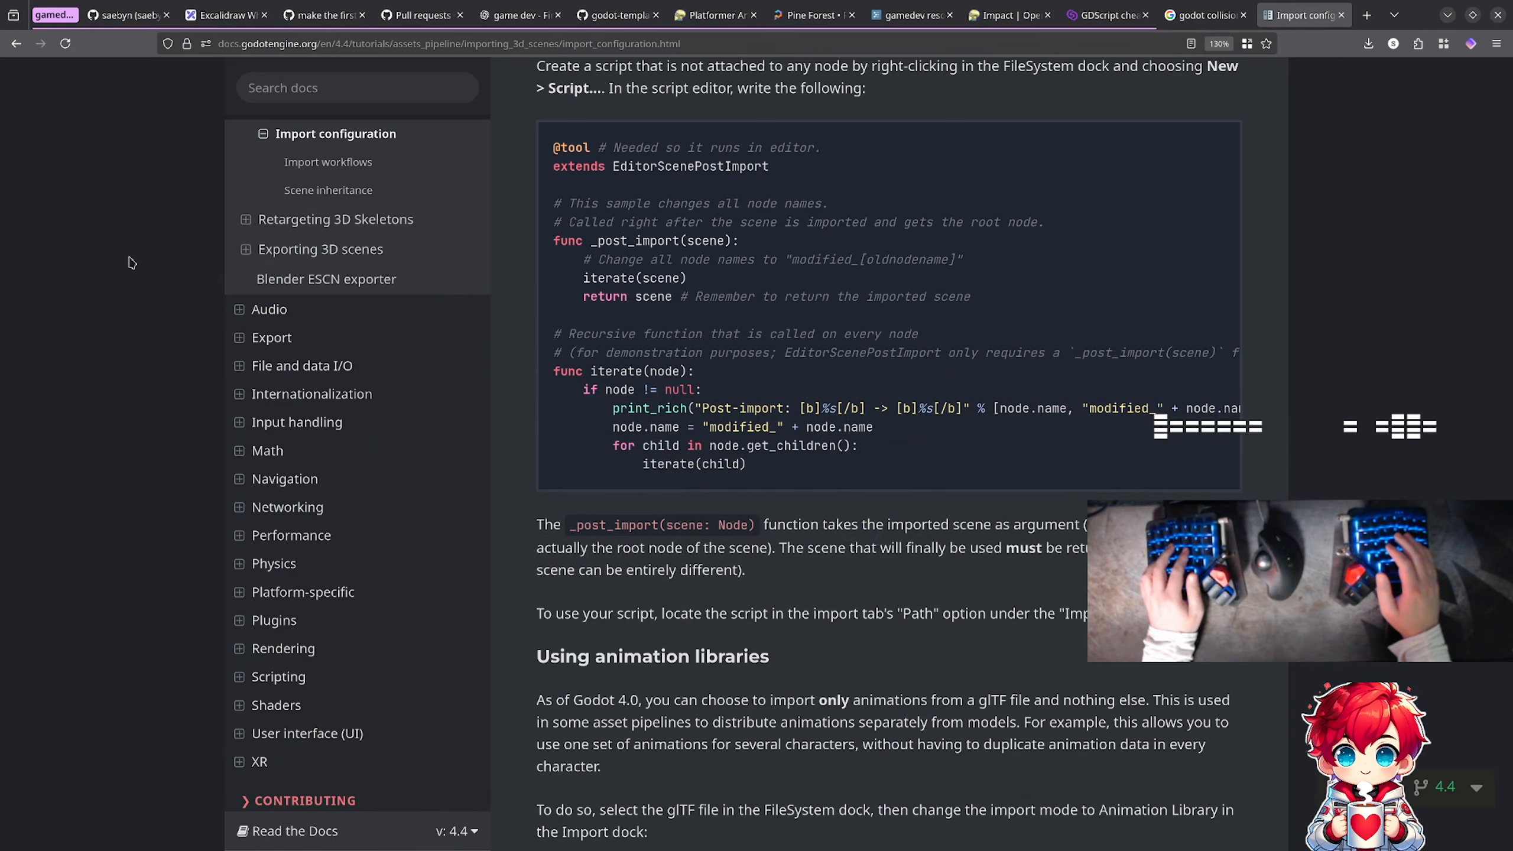
key(ctrl+t)
text(var)
key(BackSpace)
key(BackSpace)
key(BackSpace)
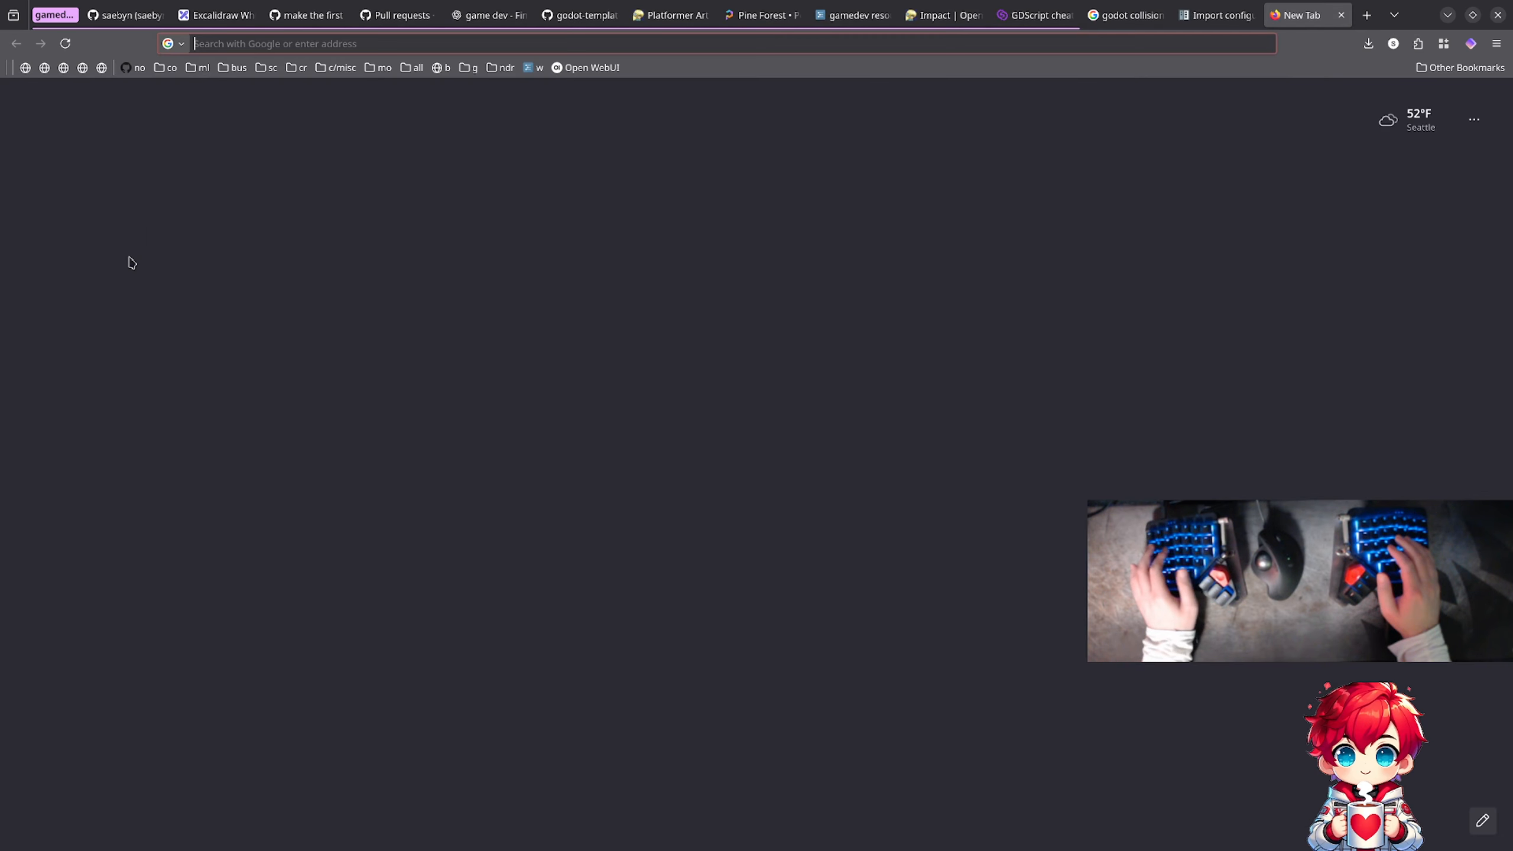
text(barrier)
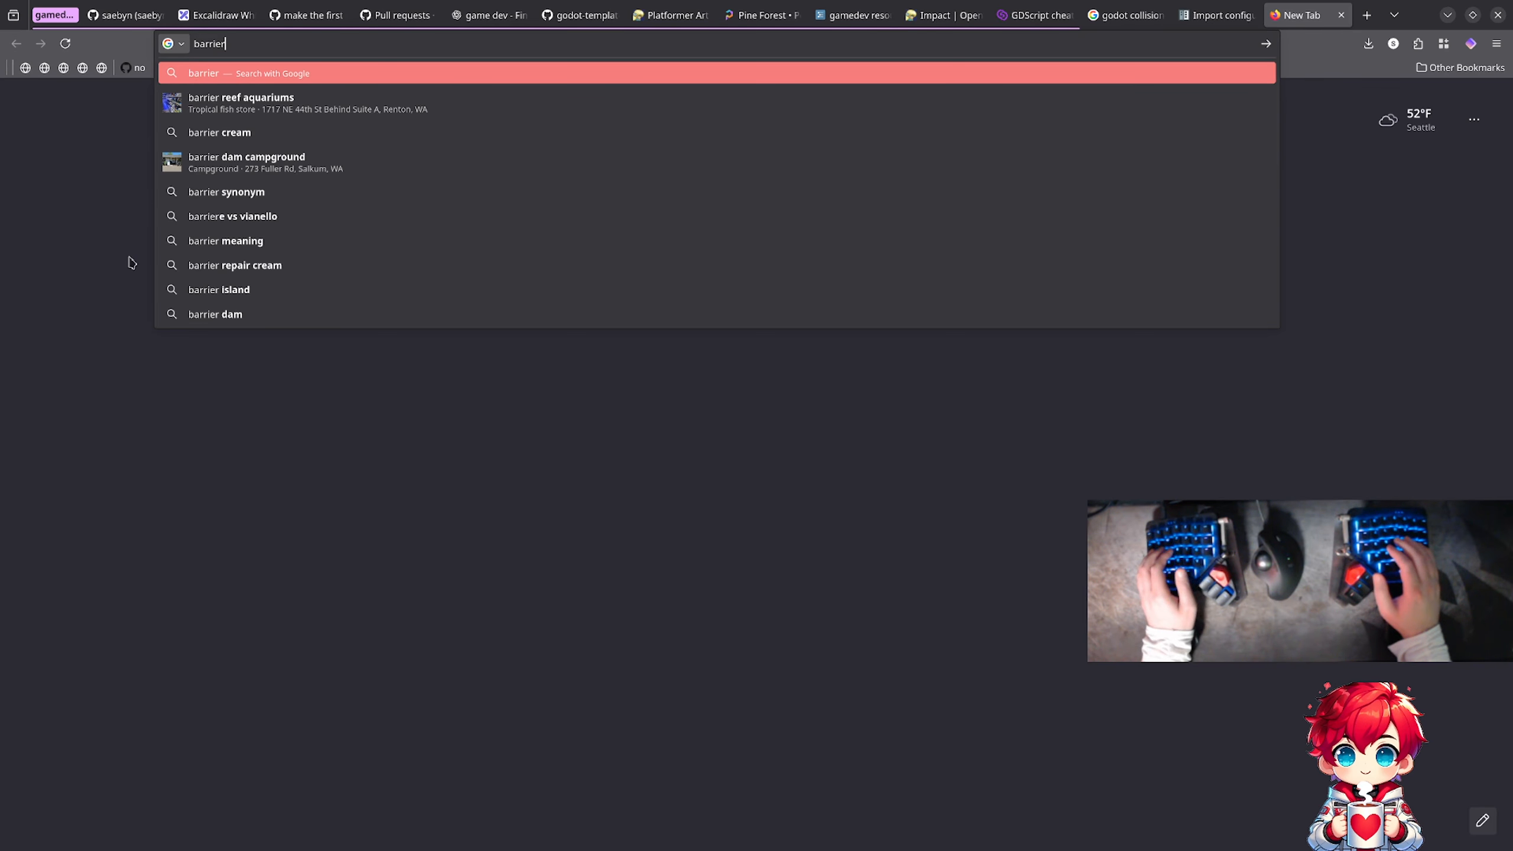
key(Escape)
key(Escape)
key(ctrl+w)
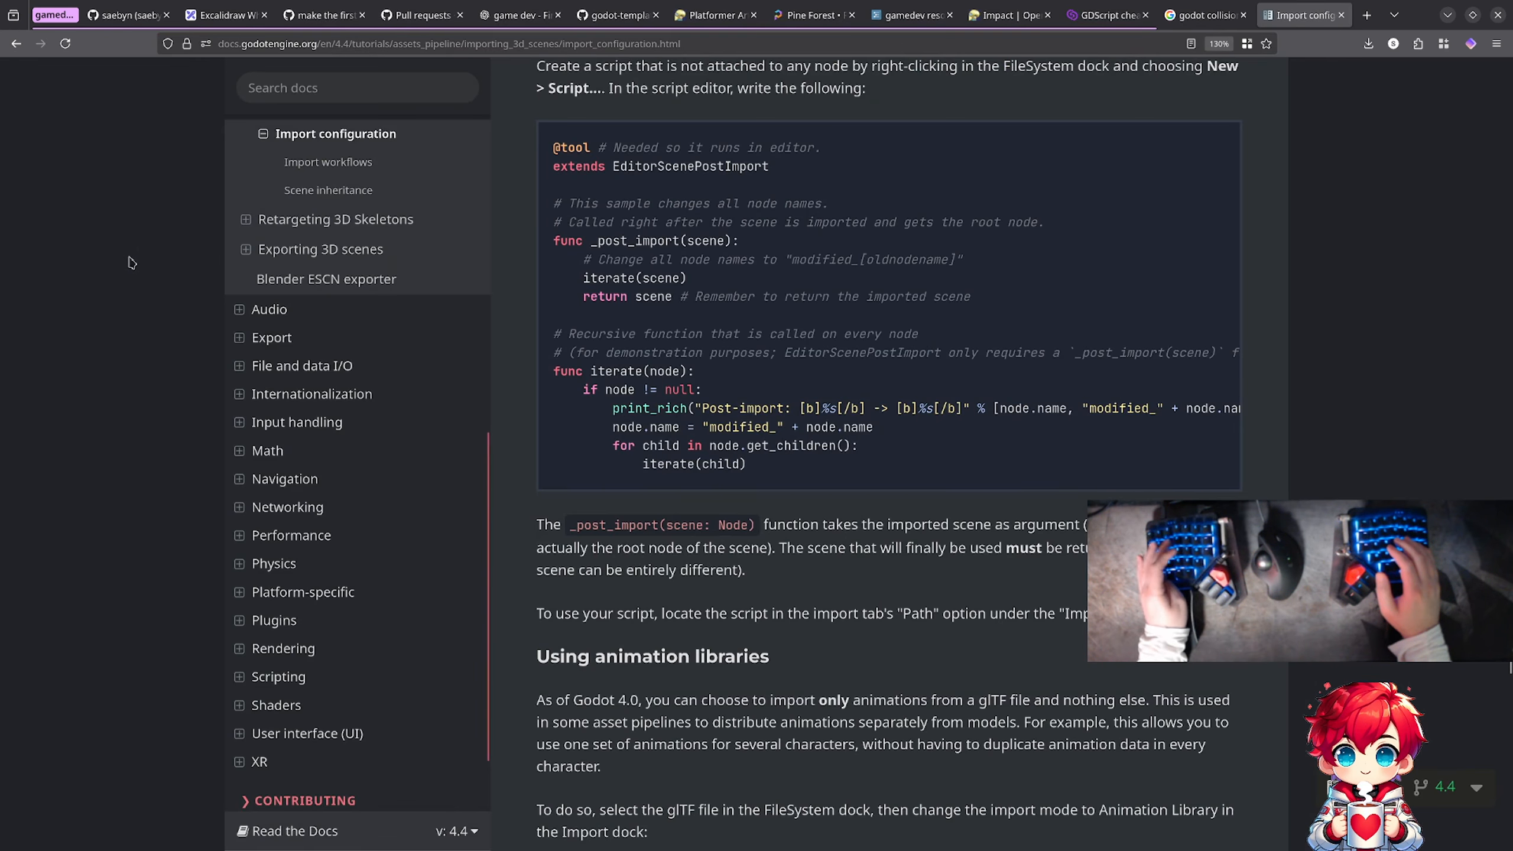
key(alt+Tab)
Step: Add a CollisionShape3D child node to WaterBarrier
right_click(129, 260)
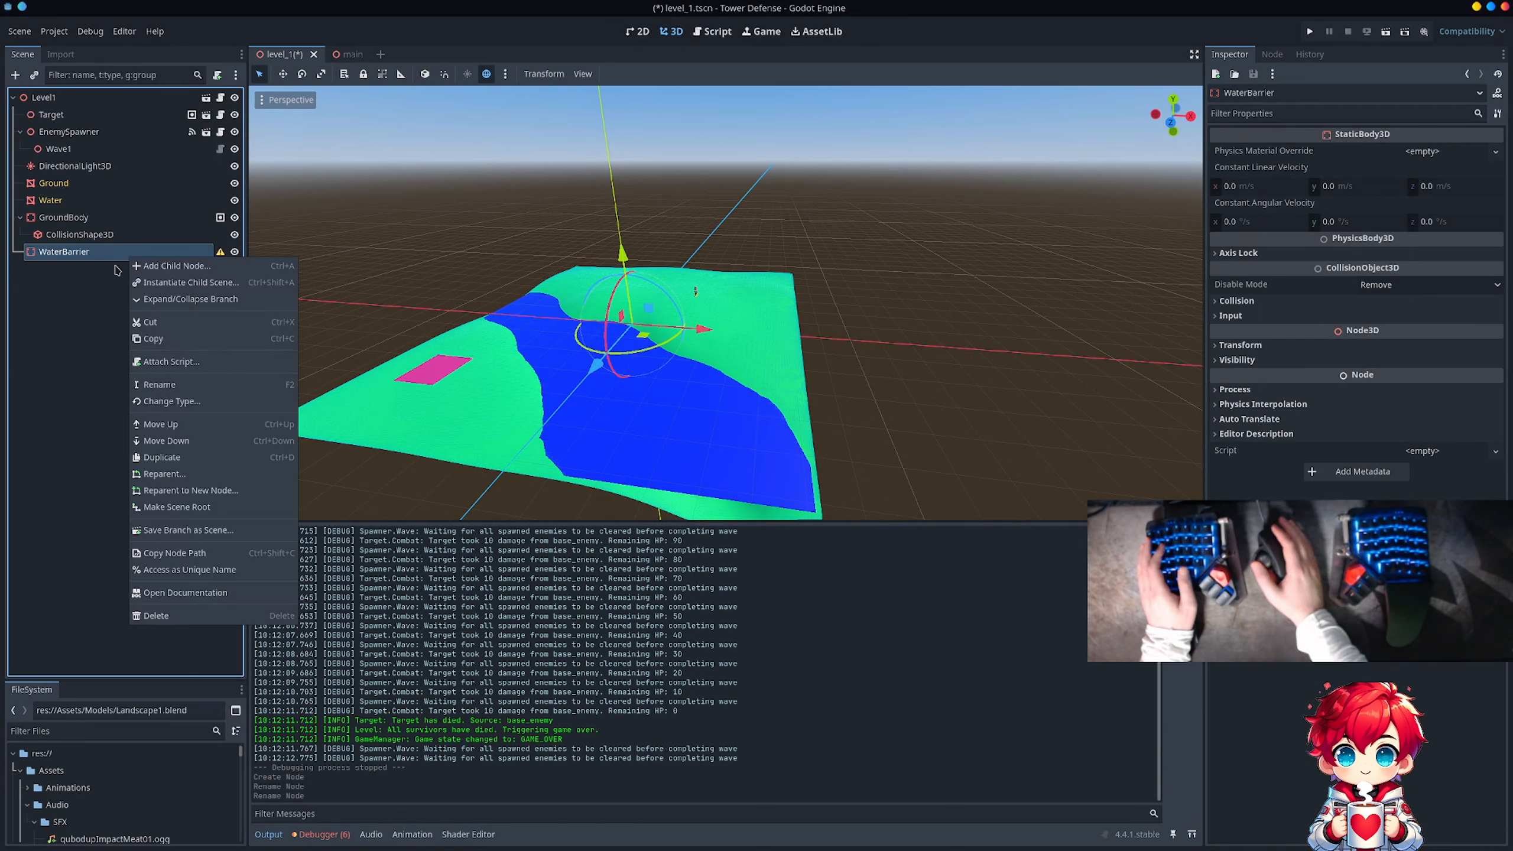
click(146, 266)
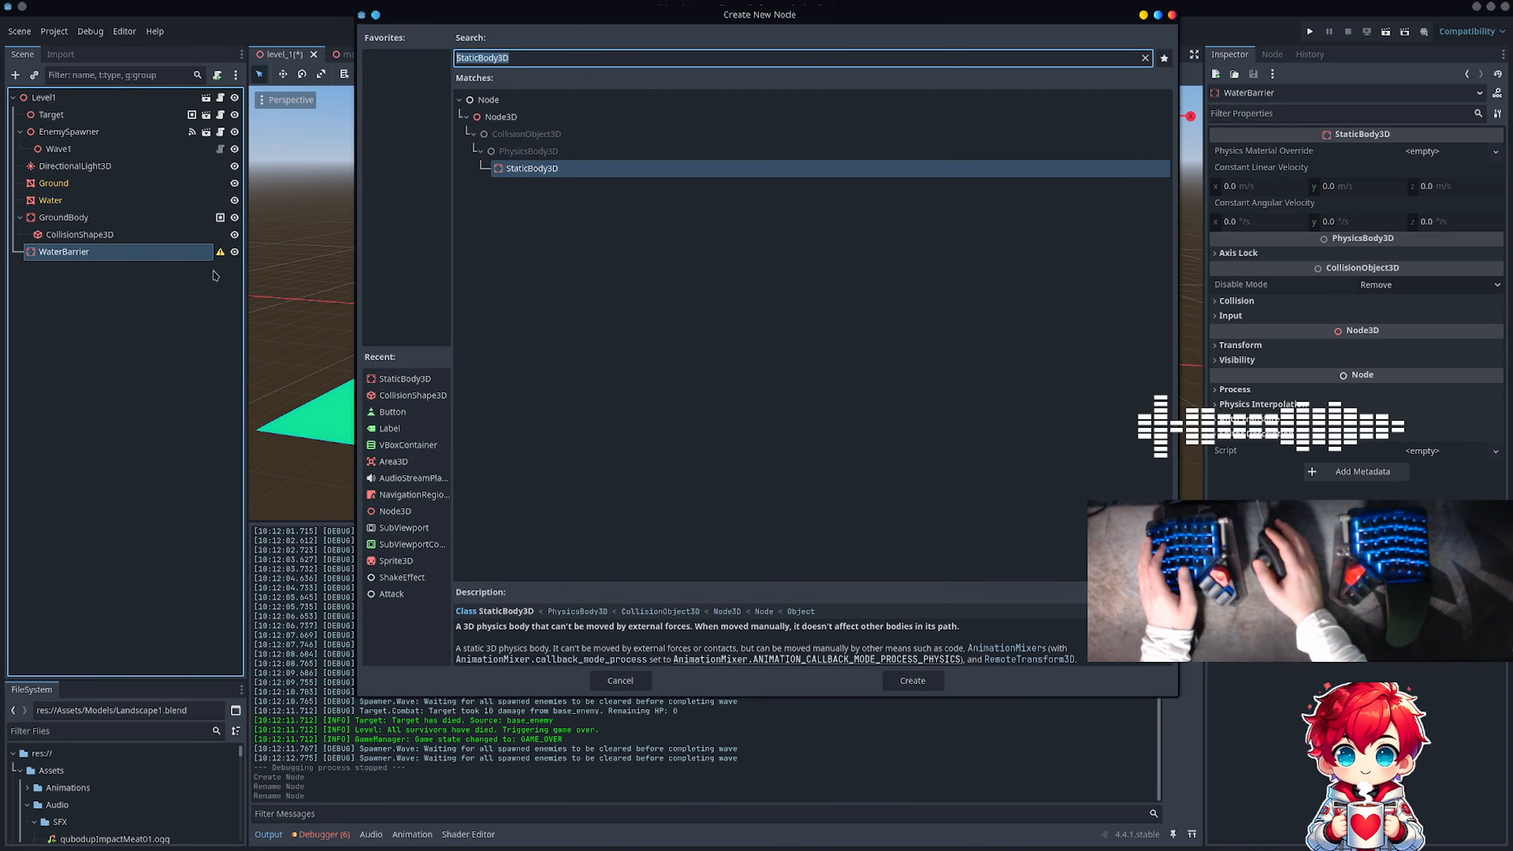
double_click(412, 395)
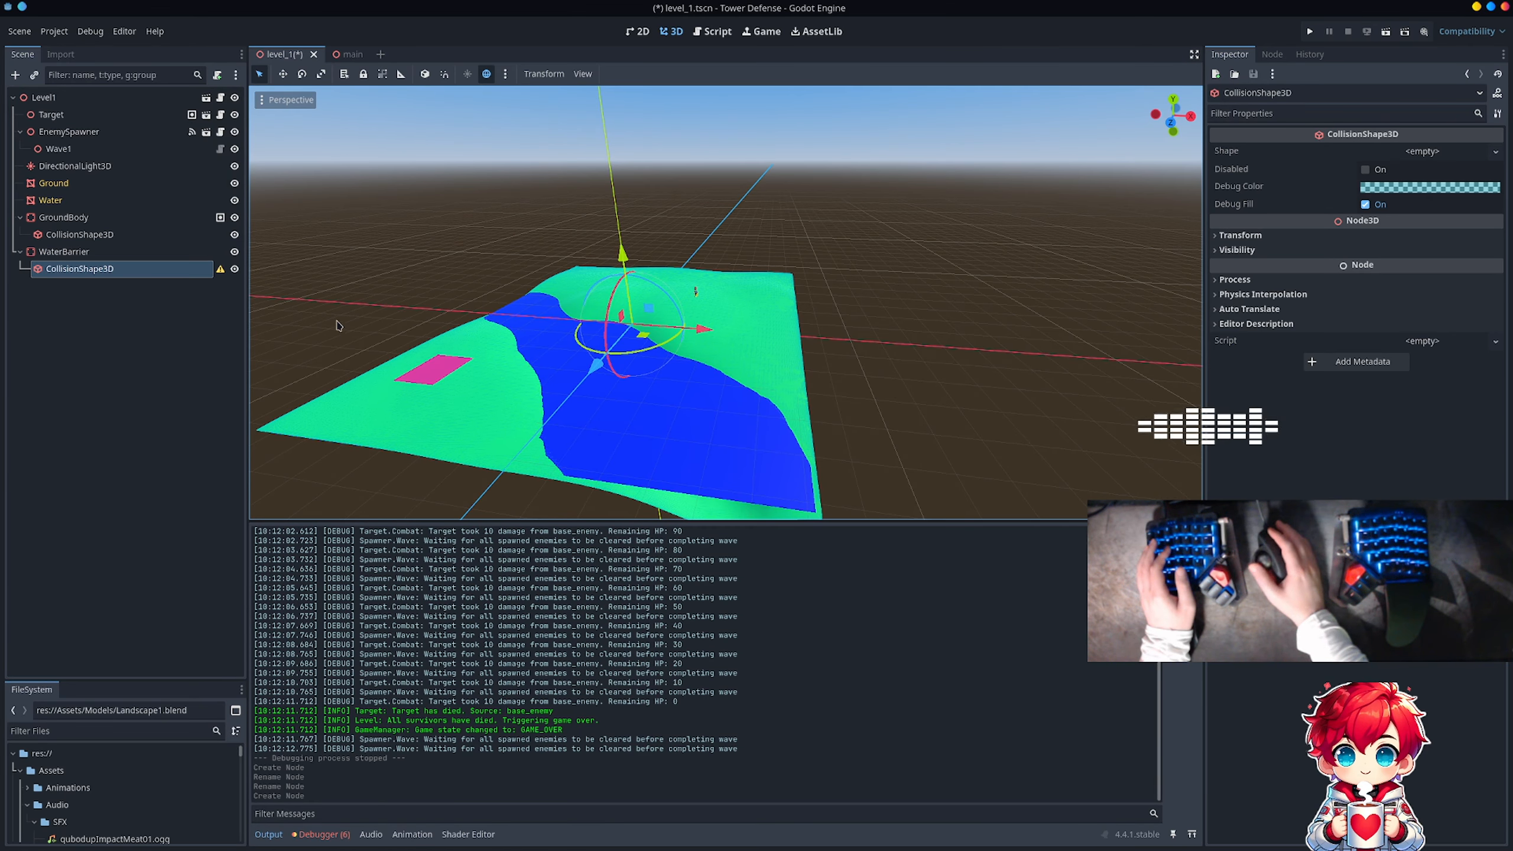
Step: Move WaterBarrier along the Z axis onto the river and rotate it about 28 degrees around the vertical axis
click(125, 252)
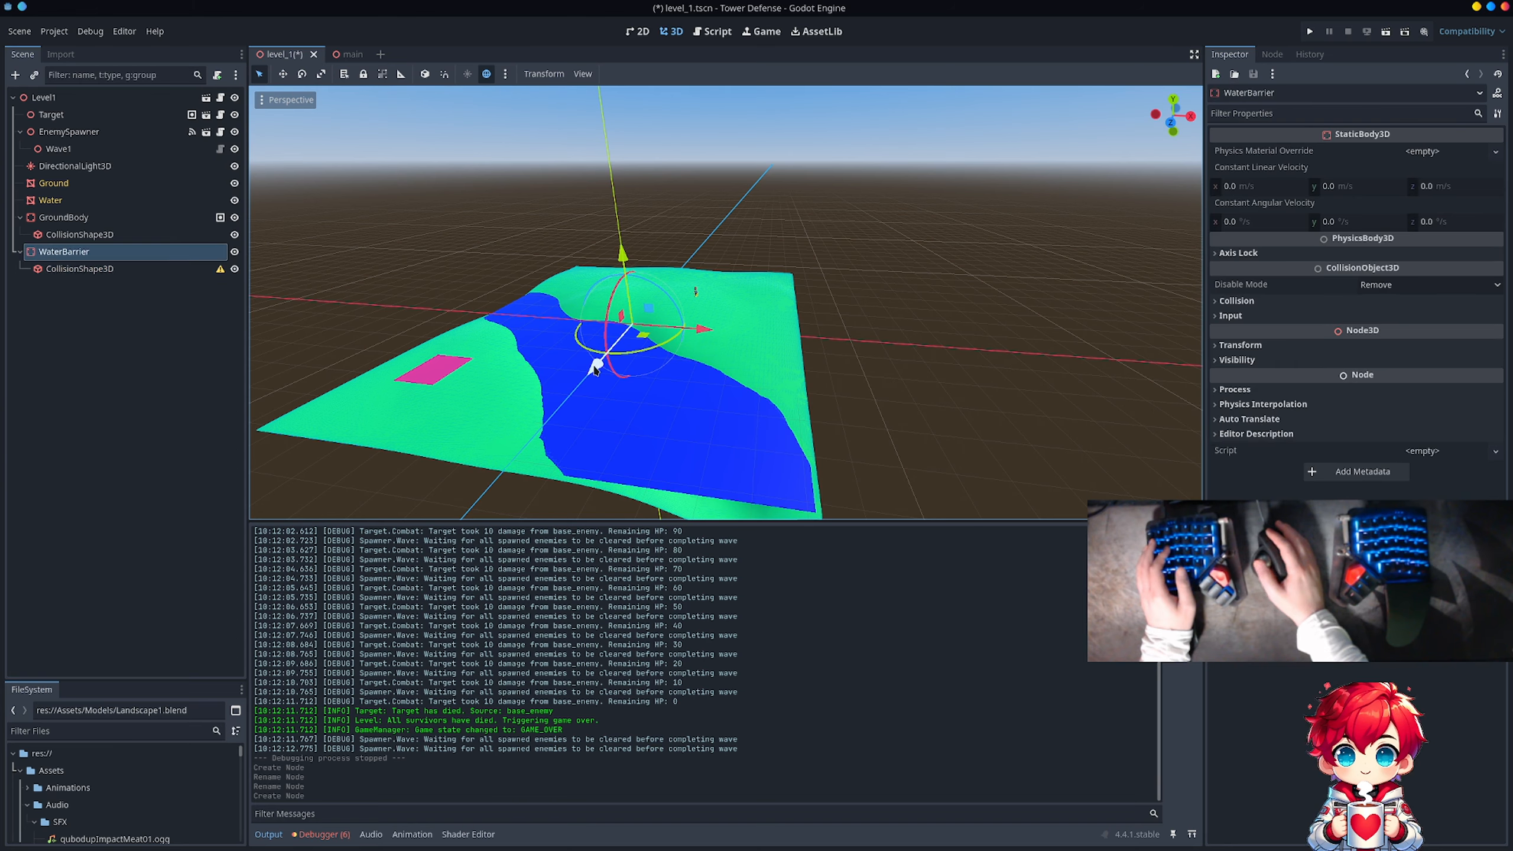
drag(596, 368, 606, 402)
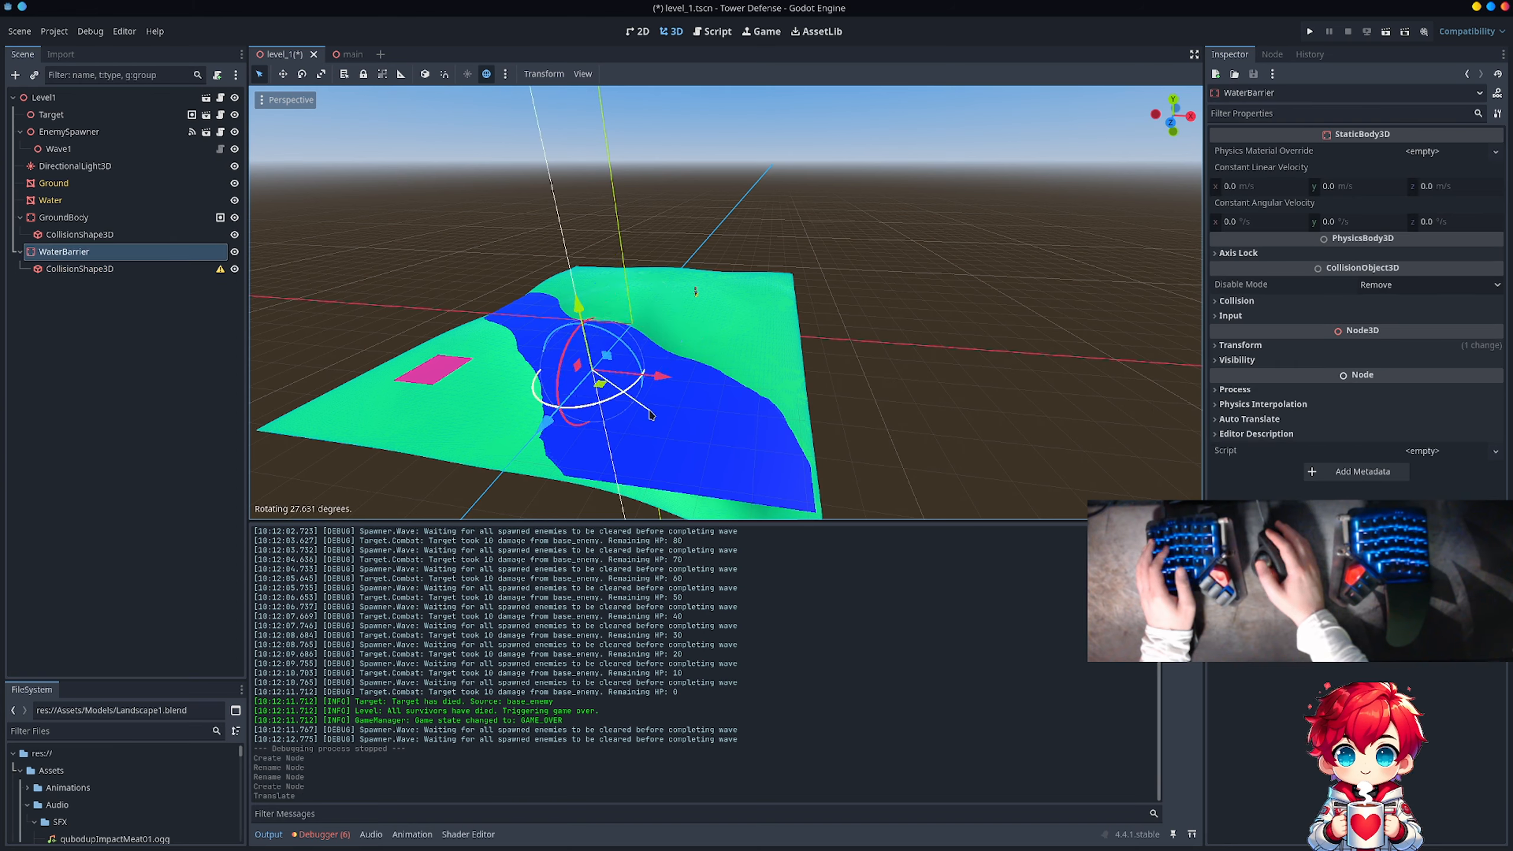
drag(570, 422, 569, 422)
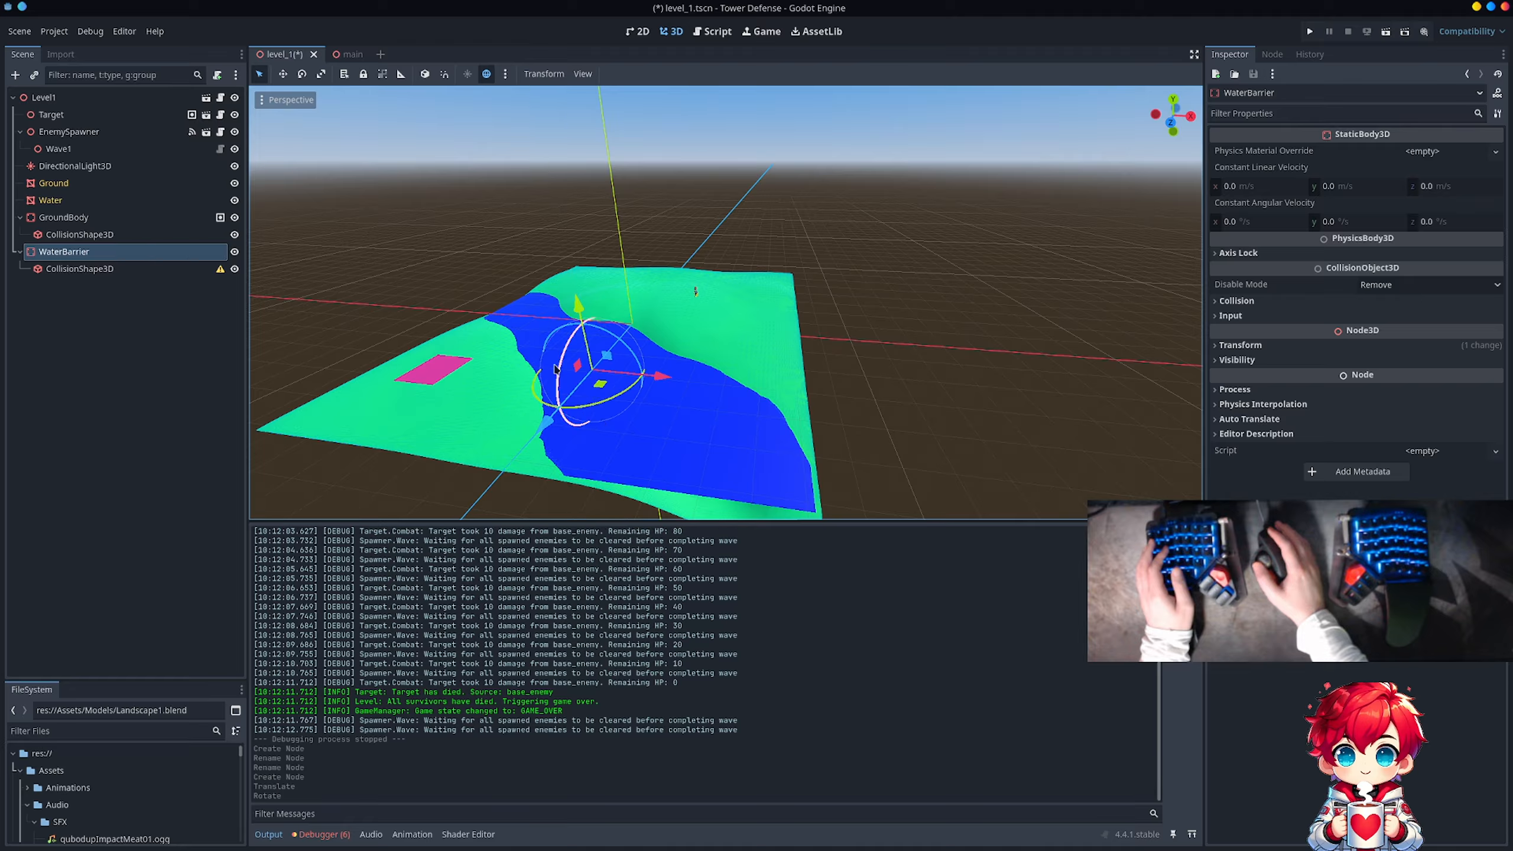
Step: Assign a new BoxShape3D as the shape of WaterBarrier's CollisionShape3D
click(119, 269)
click(1423, 151)
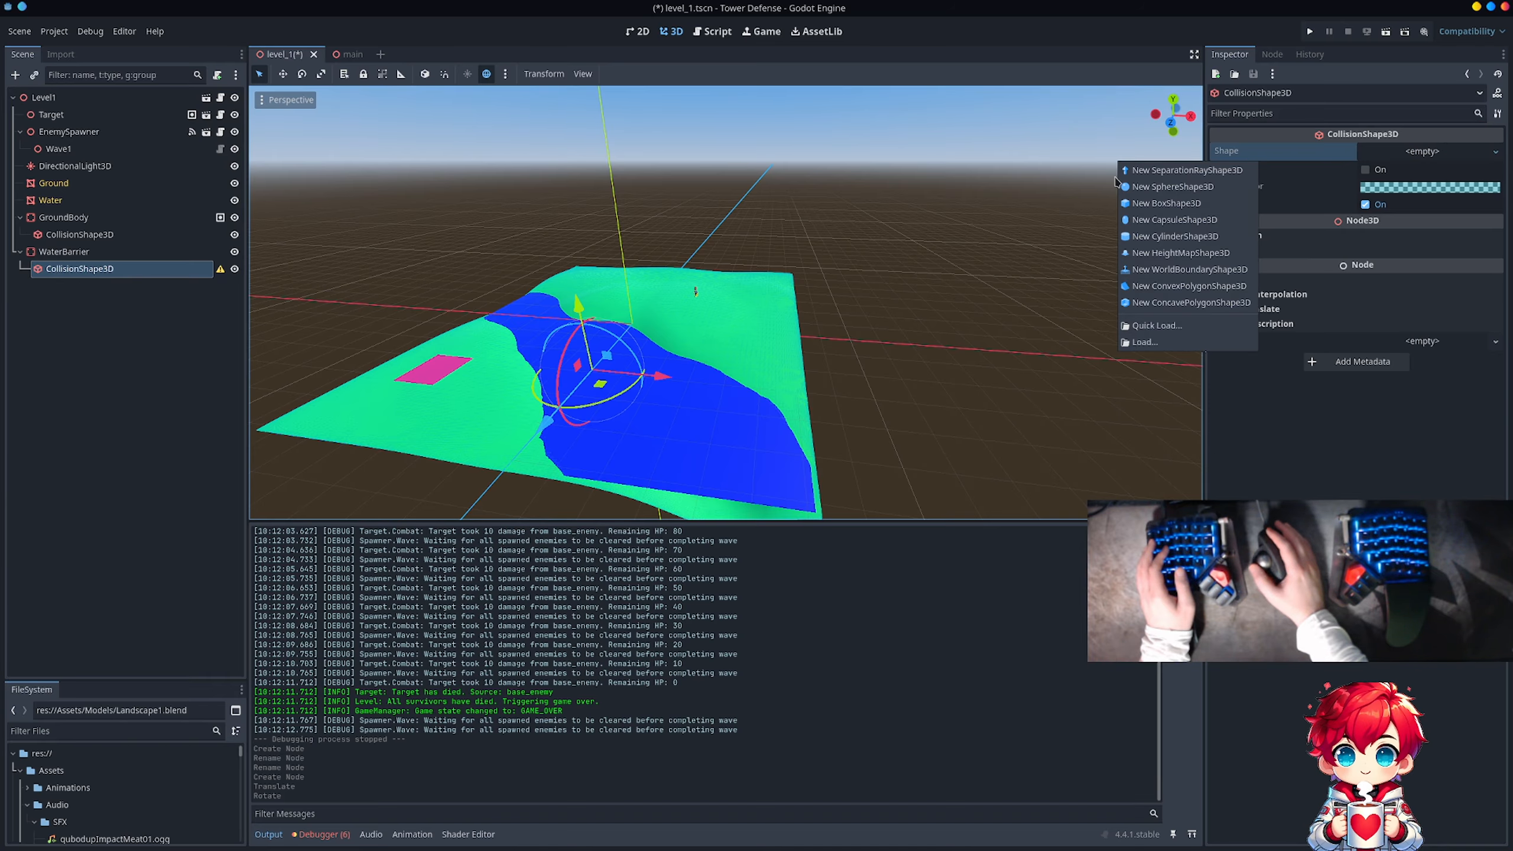
click(1167, 203)
scroll(519, 422, up, 5)
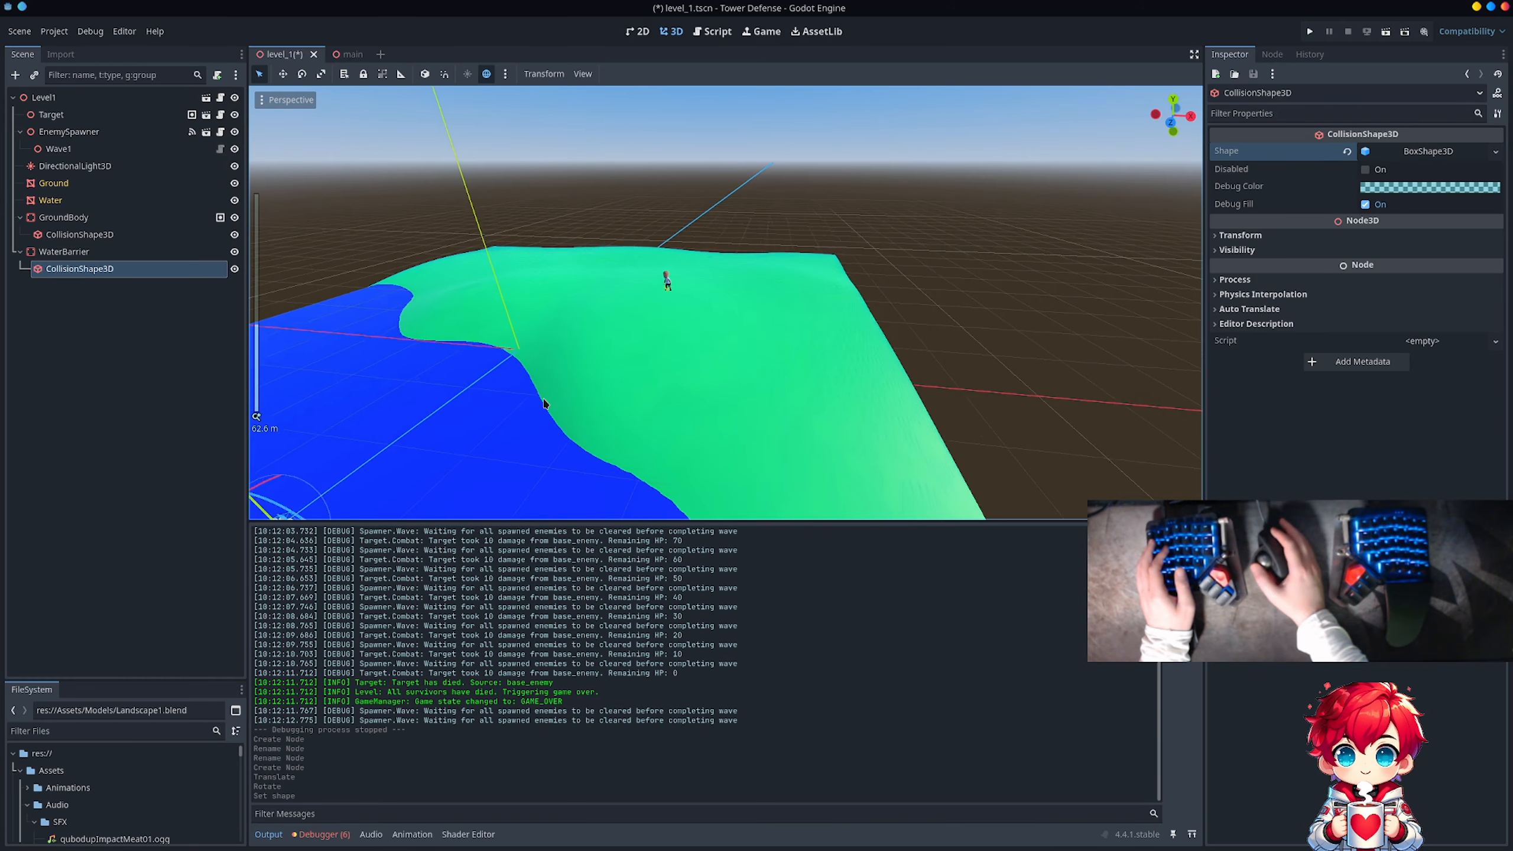
Step: Set the Y size of WaterBarrier's BoxShape3D to 6.775 m
shift+middle_drag(518, 422, 666, 333)
scroll(689, 320, up, 10)
scroll(689, 320, down, 6)
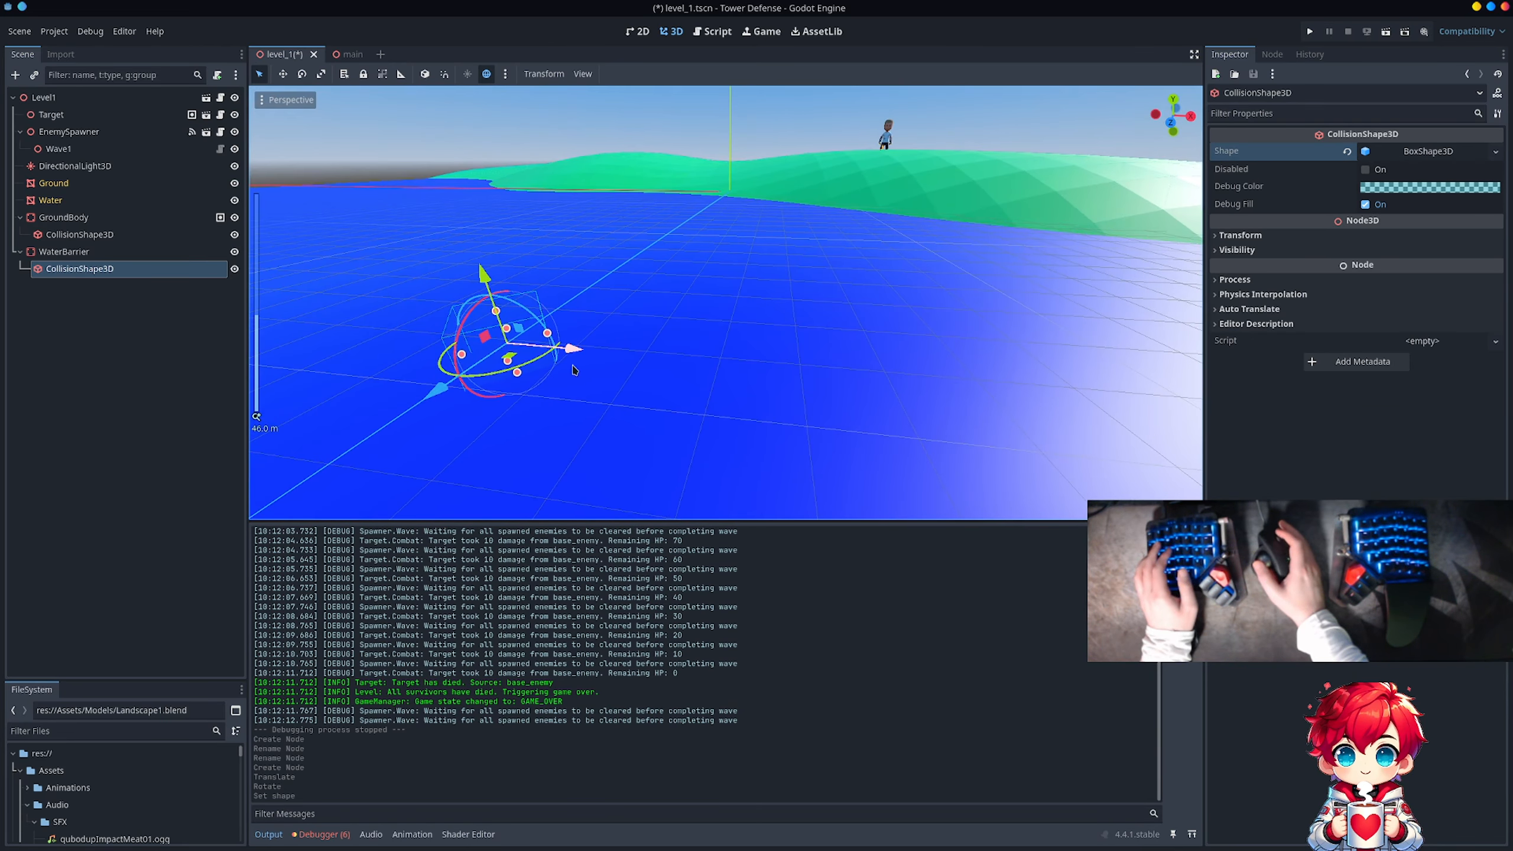
shift+middle_drag(574, 361, 605, 360)
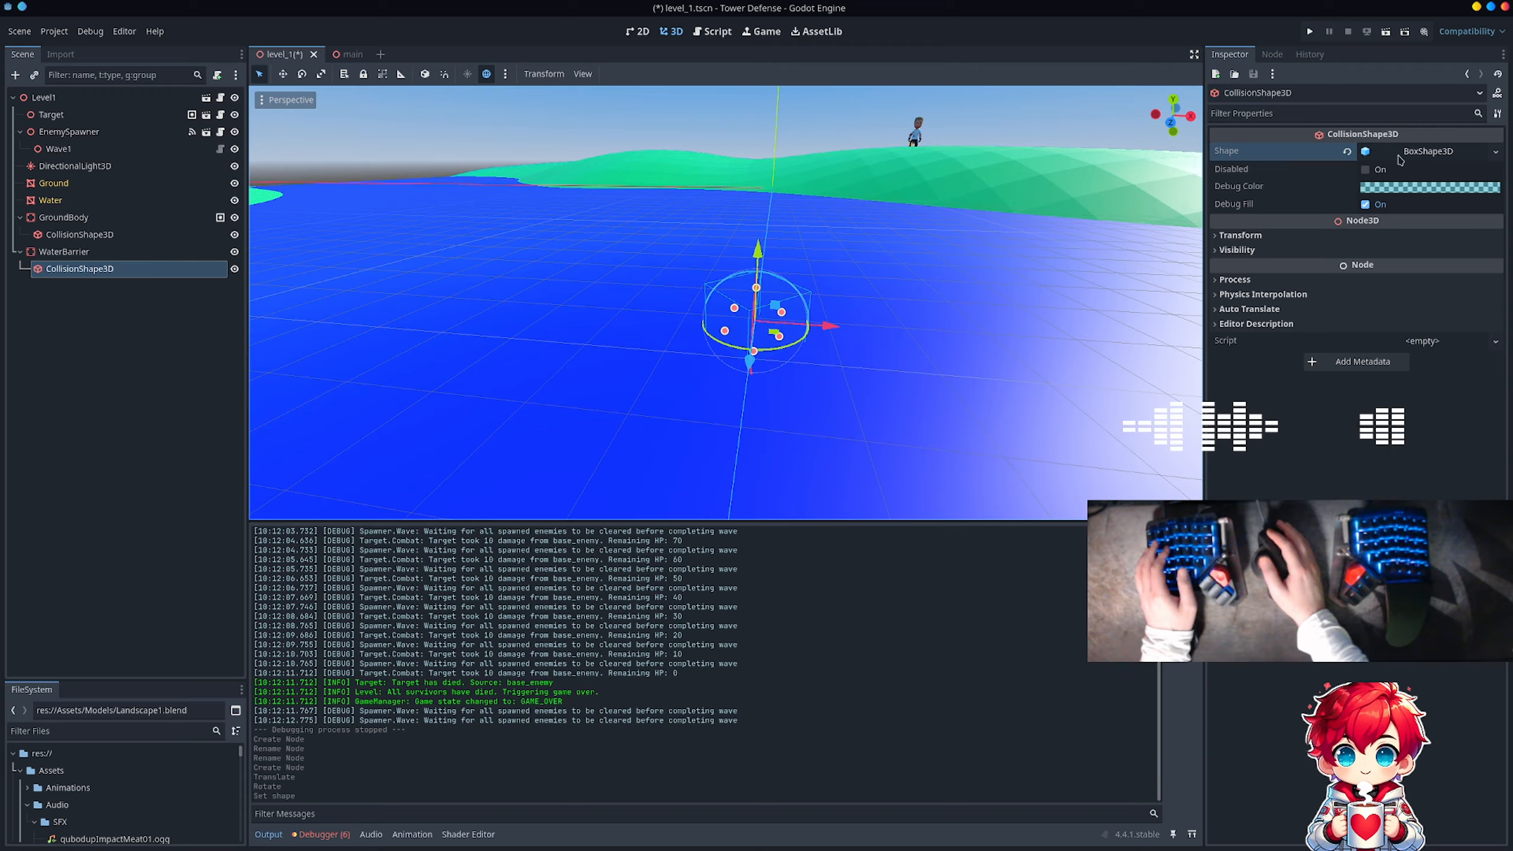
click(1428, 150)
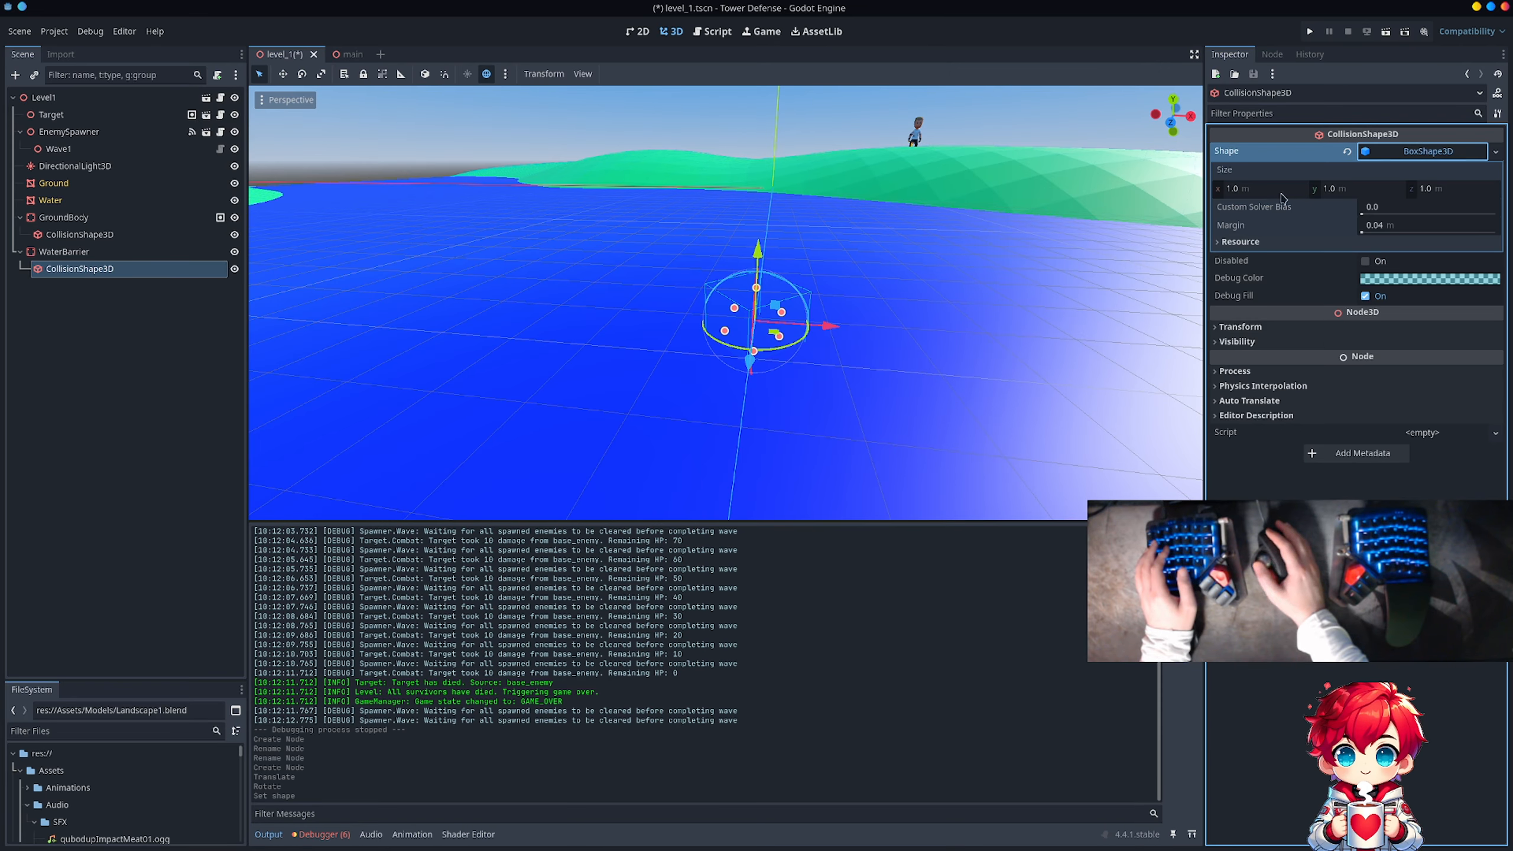
drag(1376, 190, 1474, 190)
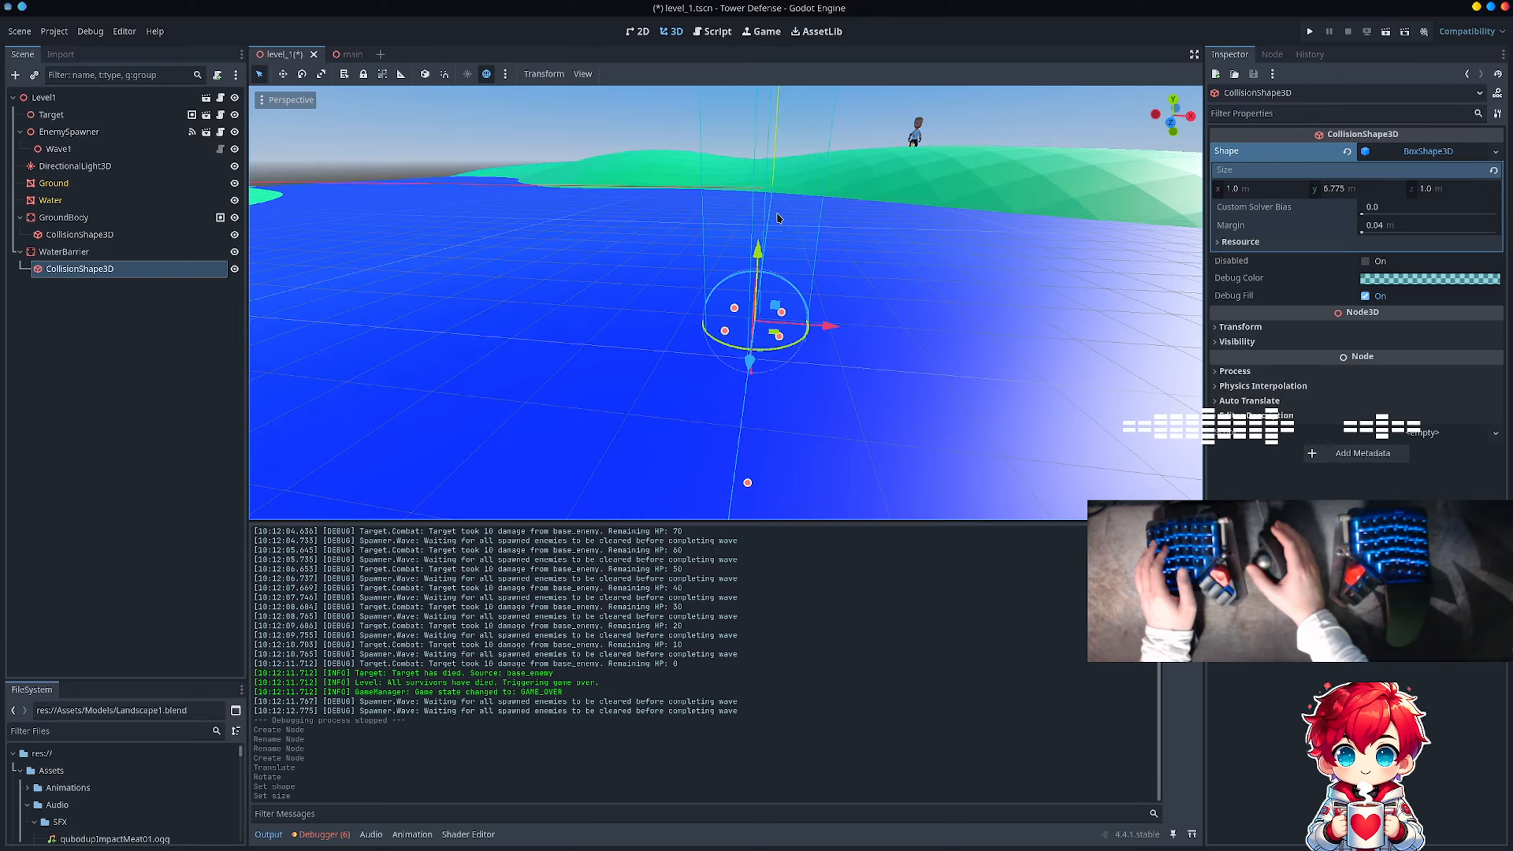
Step: Add the WaterBarrier body to the global group navigation_mesh_source_group
scroll(778, 218, down, 15)
middle_drag(641, 295, 683, 288)
click(63, 252)
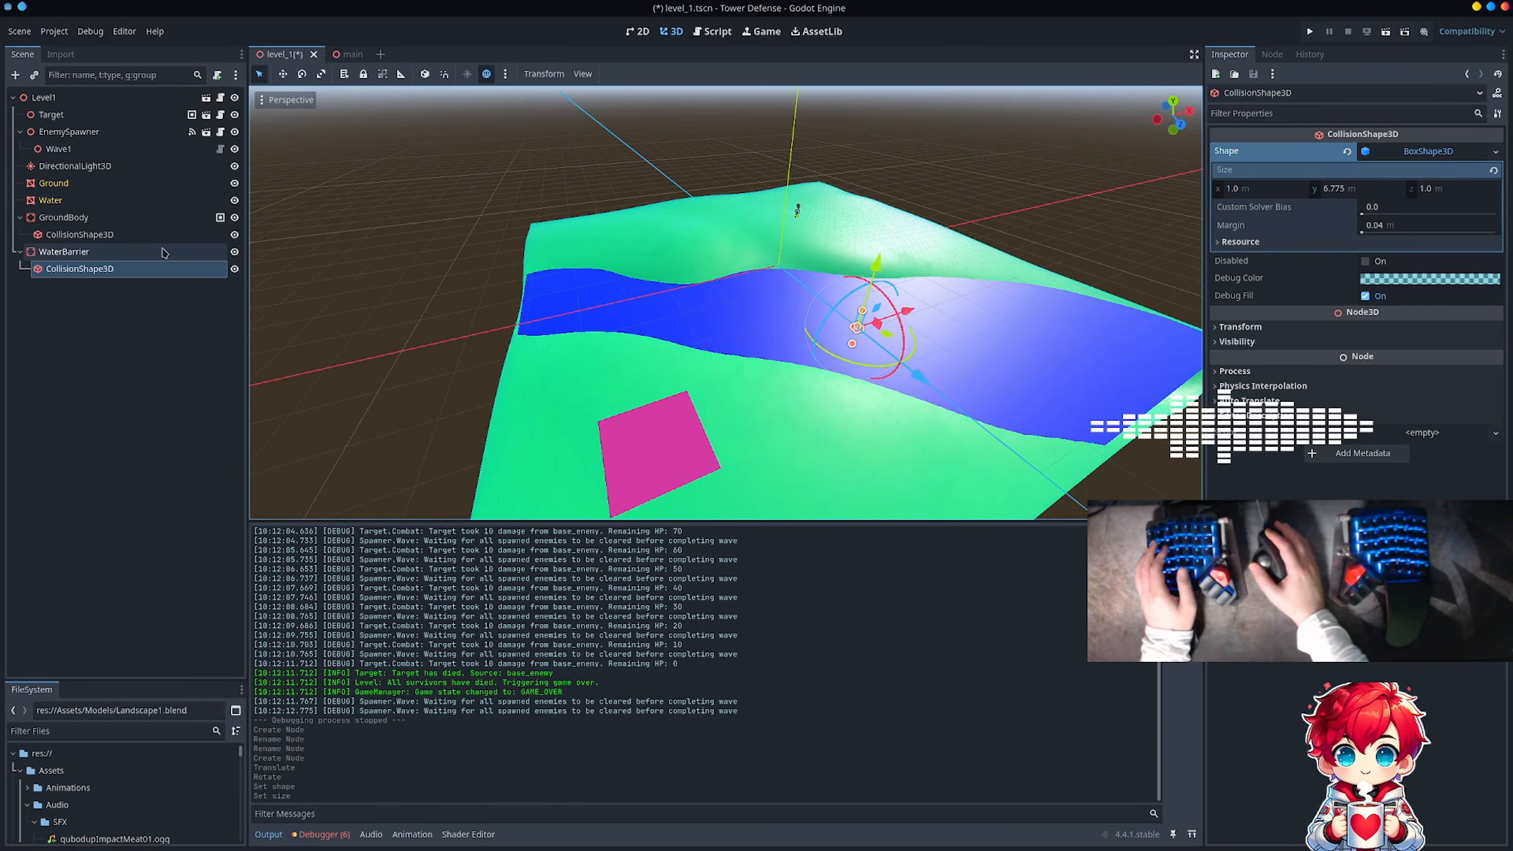
click(1272, 57)
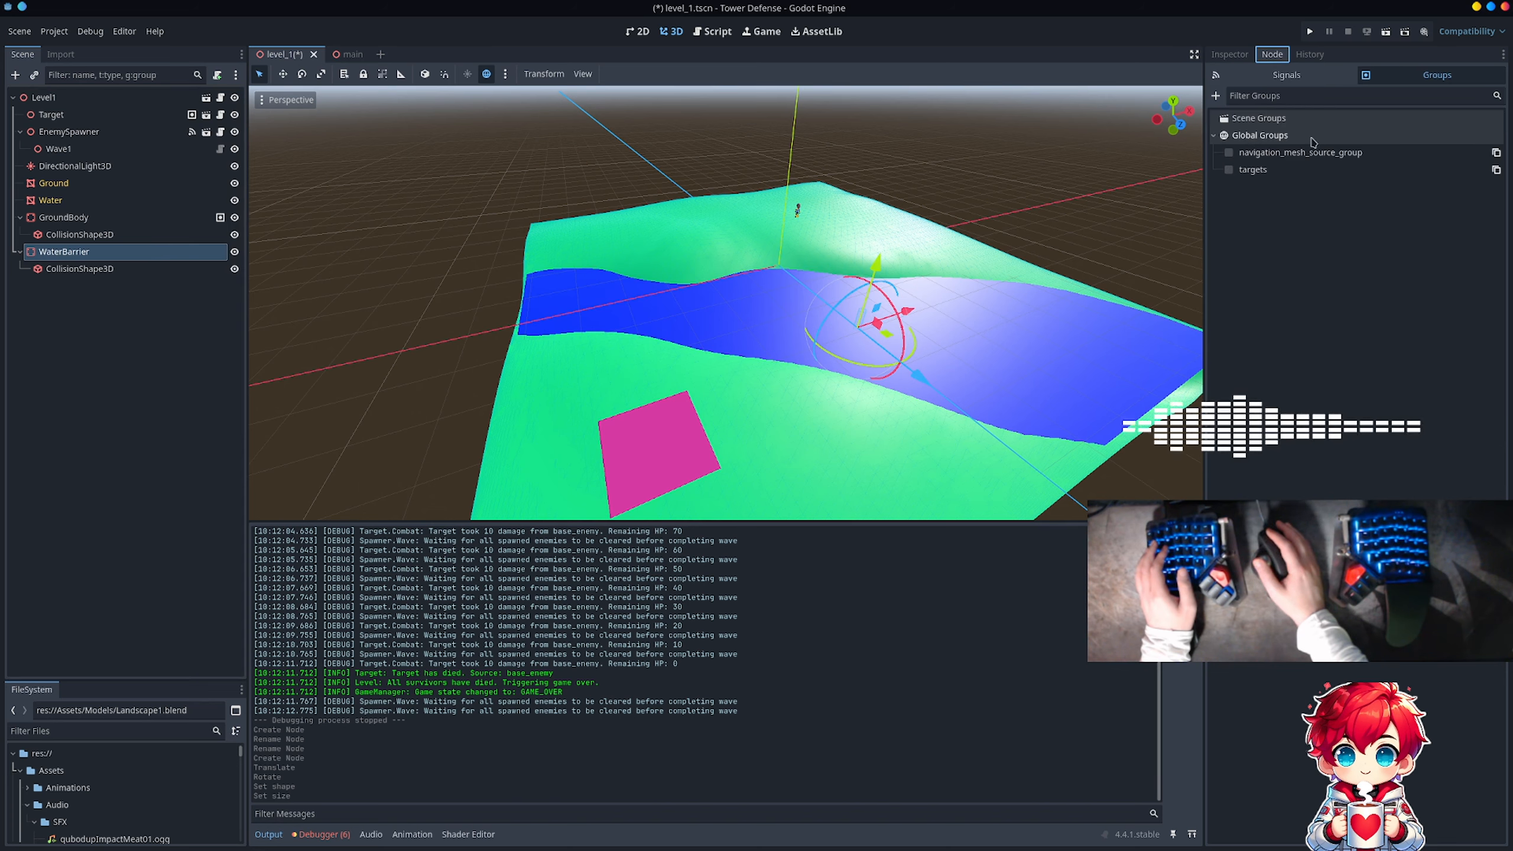
click(1229, 151)
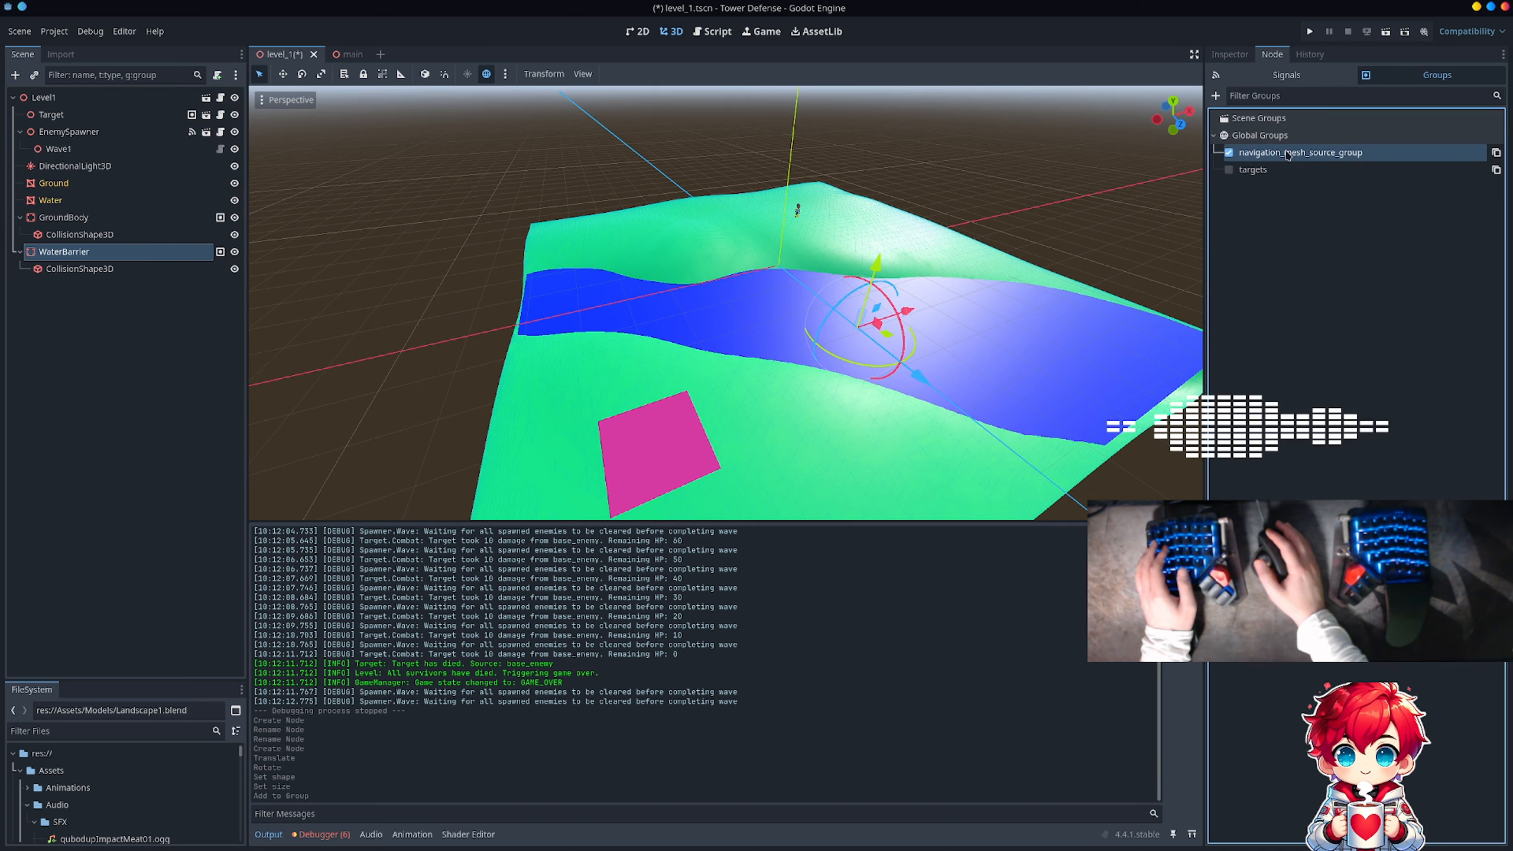
Step: Rotate WaterBarrier's CollisionShape3D slightly around its vertical axis to align it with the river
click(75, 269)
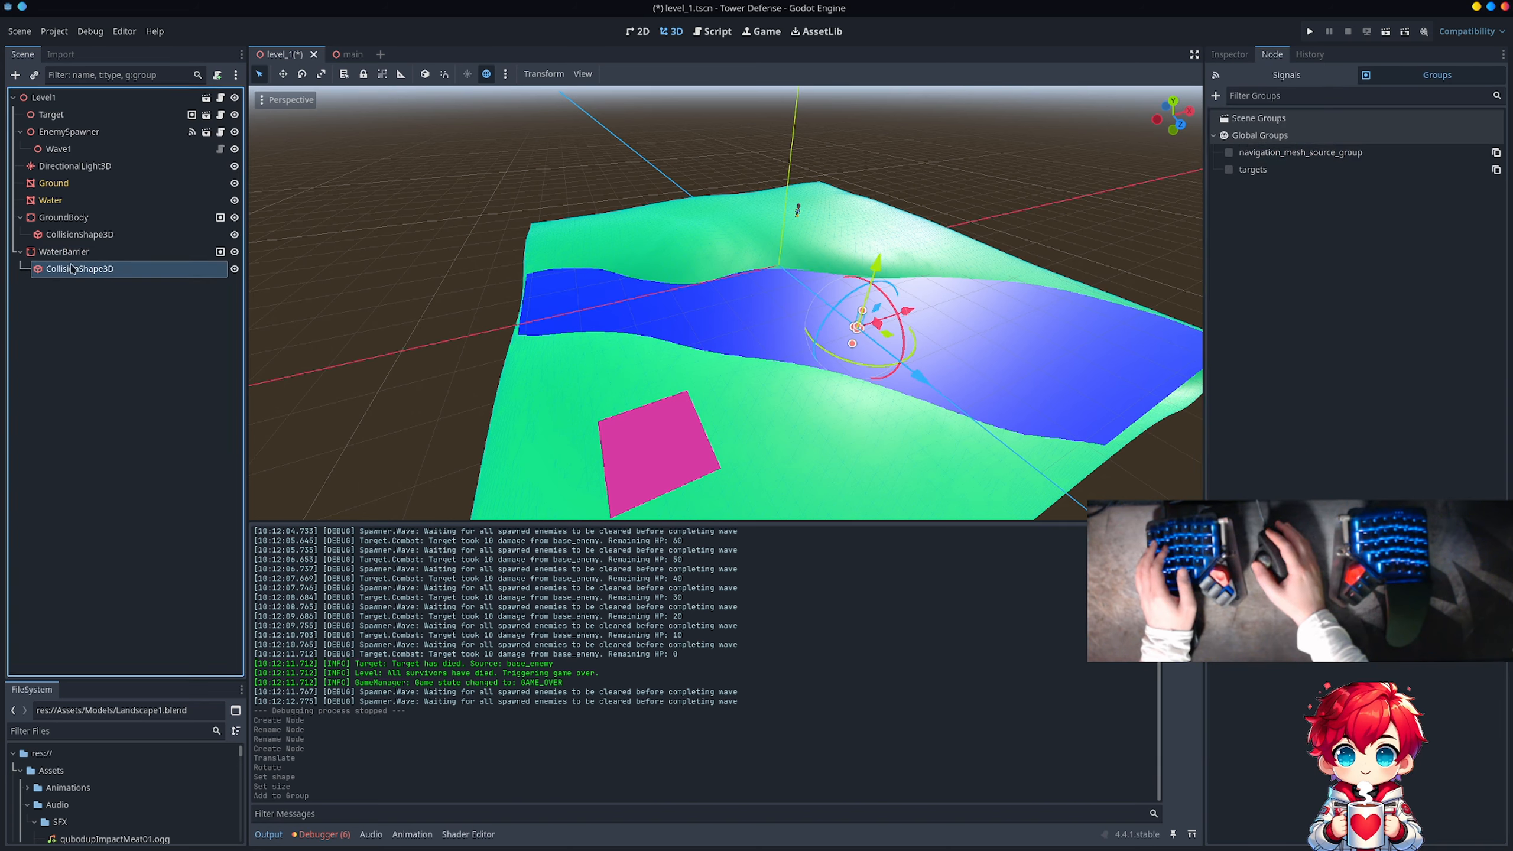
click(1230, 55)
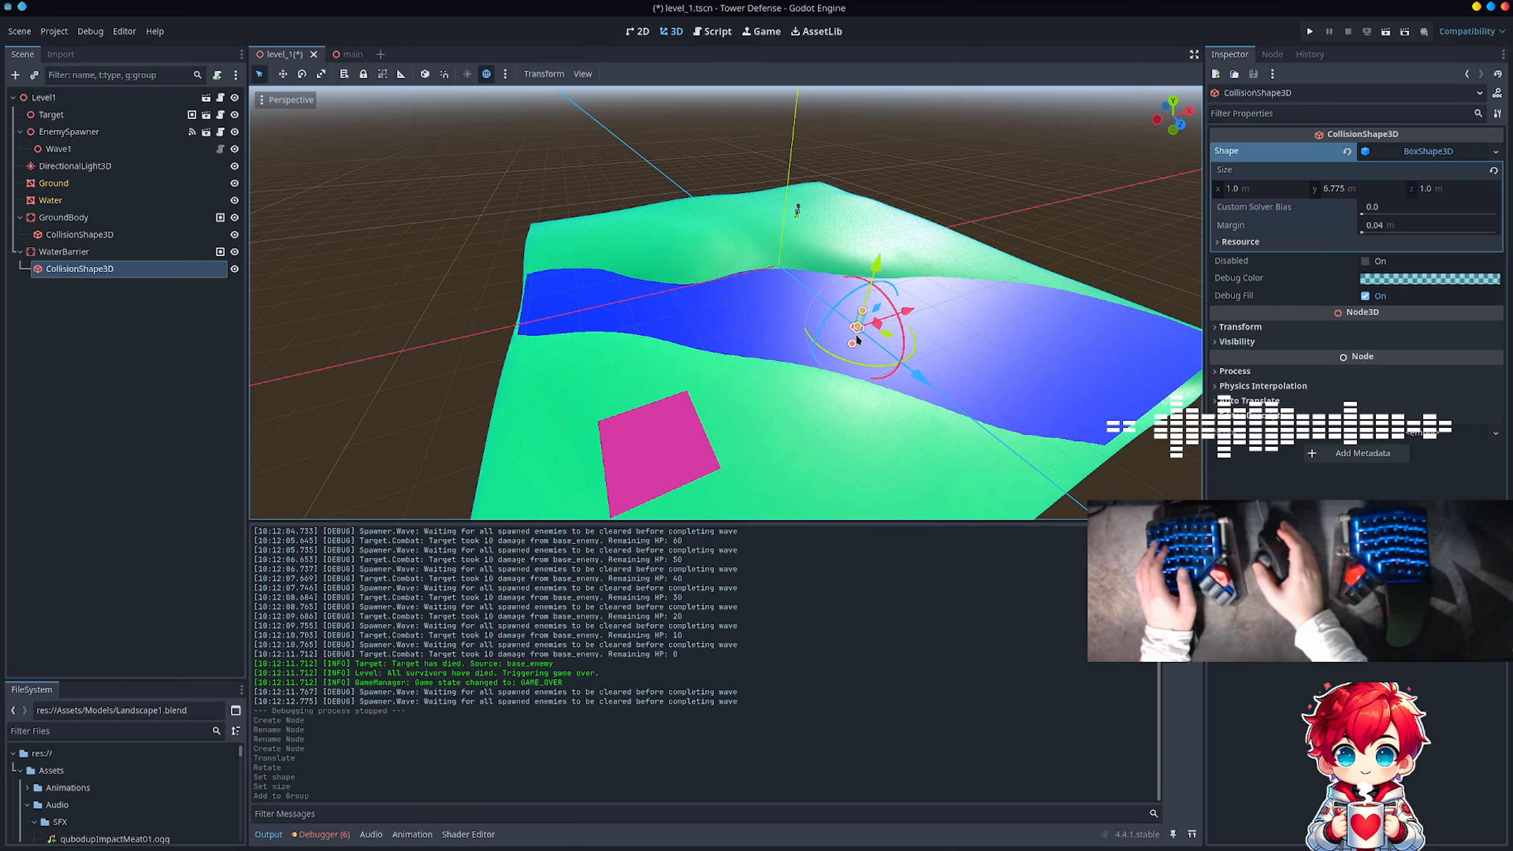
scroll(859, 336, up, 10)
scroll(858, 338, down, 4)
shift+middle_drag(911, 342, 731, 337)
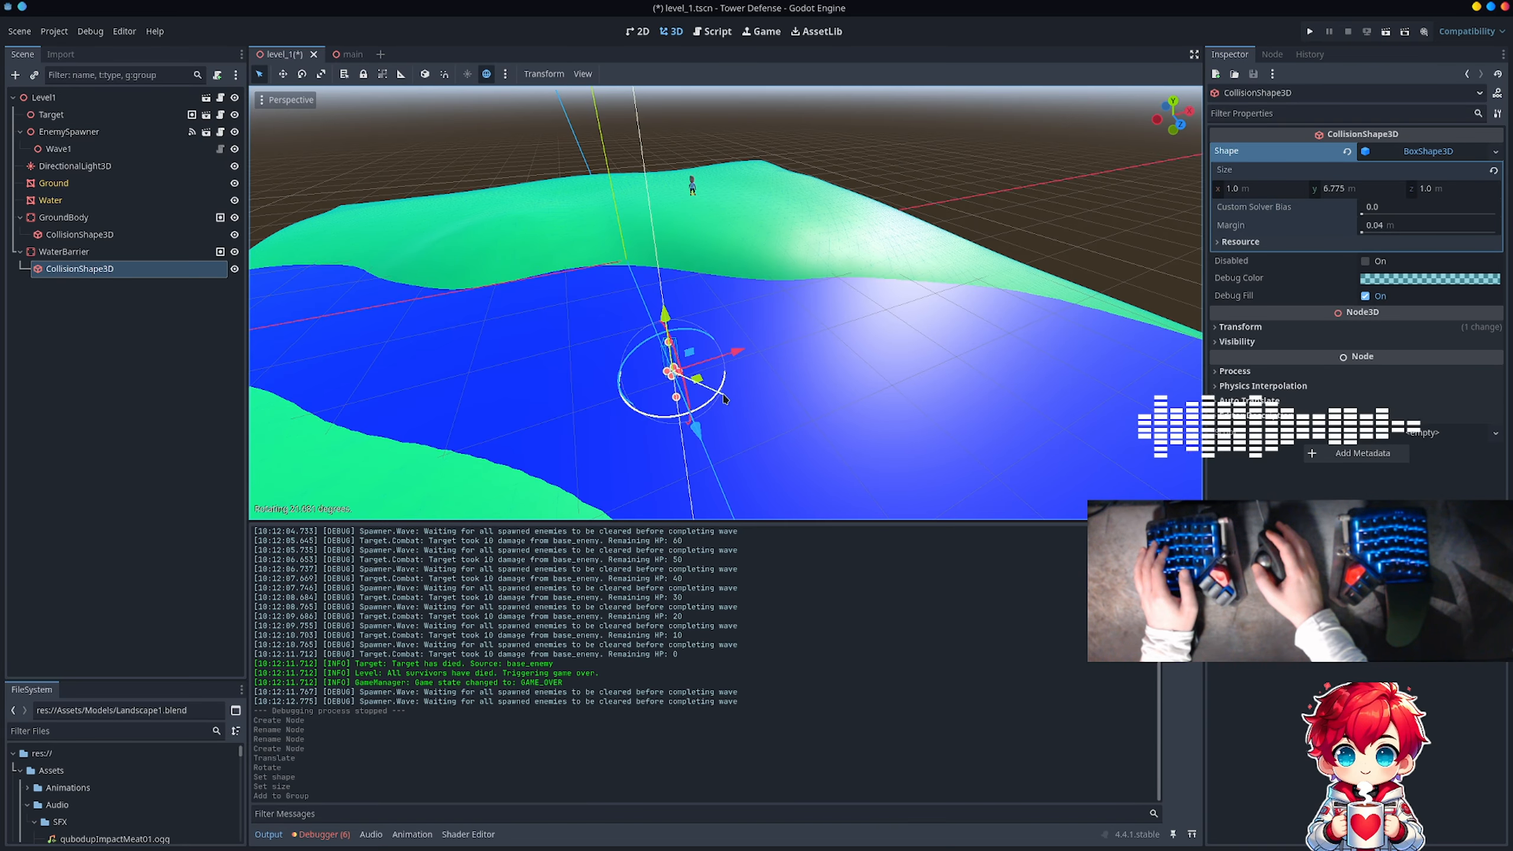
drag(713, 405, 709, 405)
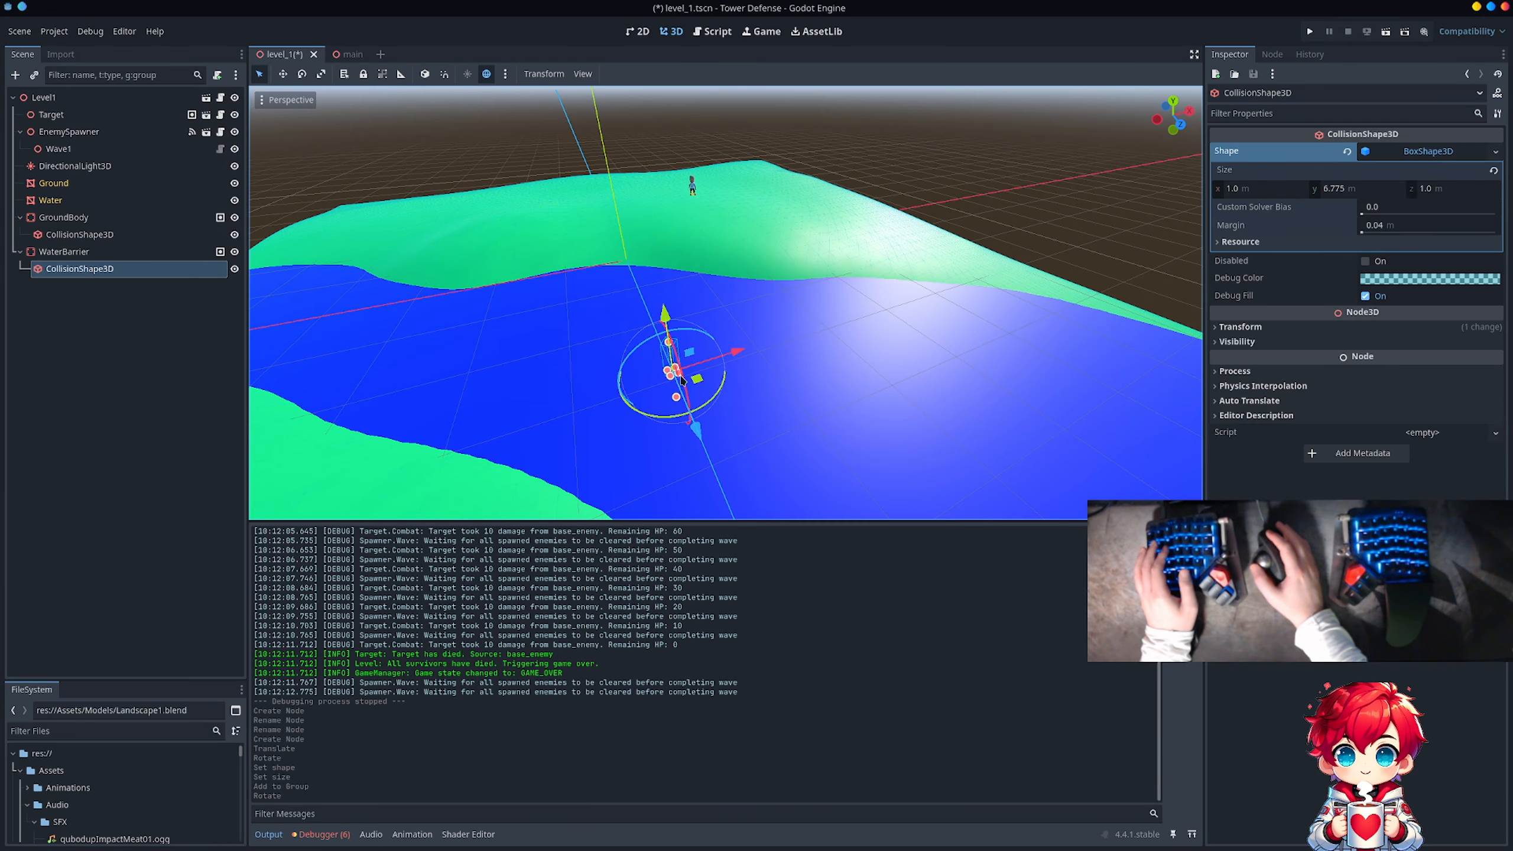
Step: Stretch WaterBarrier's box shape along X to about 113 m so it spans the whole river
drag(694, 384, 983, 436)
scroll(956, 412, down, 4)
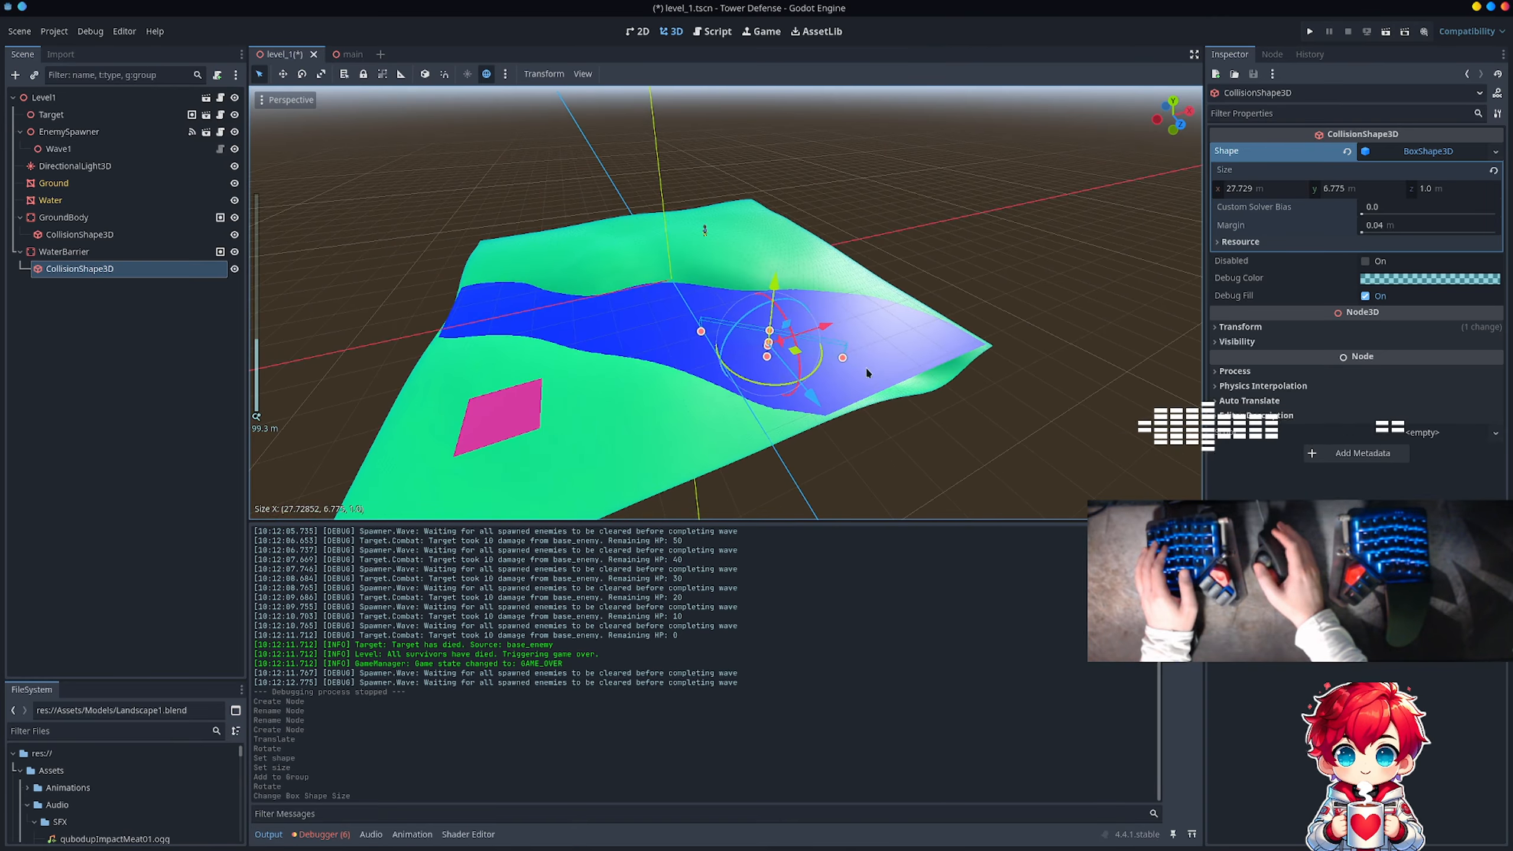
drag(845, 364, 953, 379)
drag(699, 335, 546, 329)
Step: Enlarge WaterBarrier's box shape in height to about 13.8 m and save the level_1 scene
middle_drag(545, 329, 594, 299)
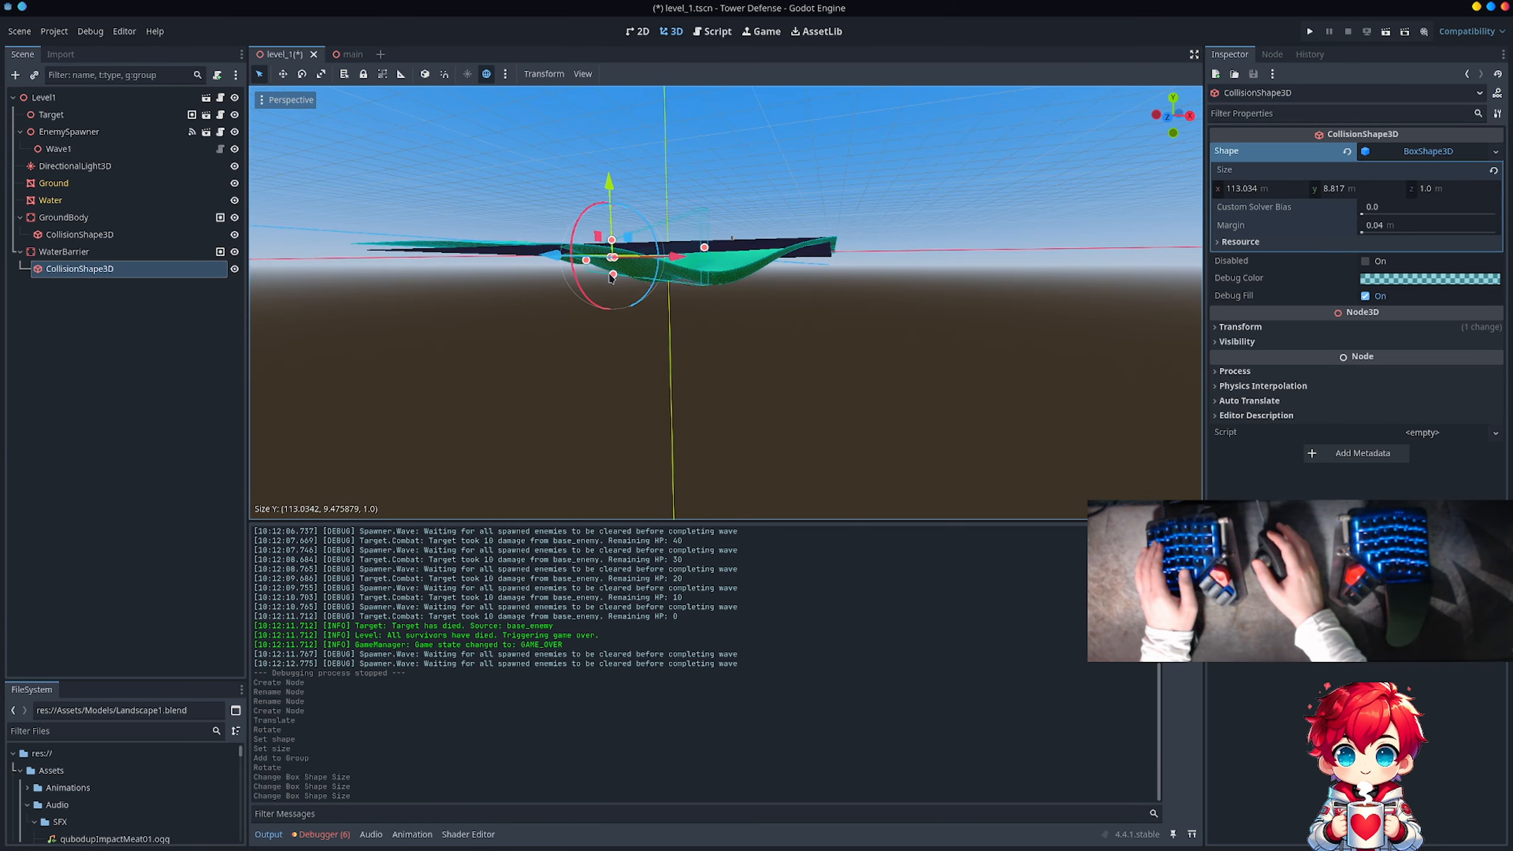
drag(612, 278, 612, 292)
mouse_move(540, 194)
middle_down()
mouse_move(539, 256)
mouse_move(597, 279)
mouse_move(661, 277)
middle_up()
key(ctrl+s)
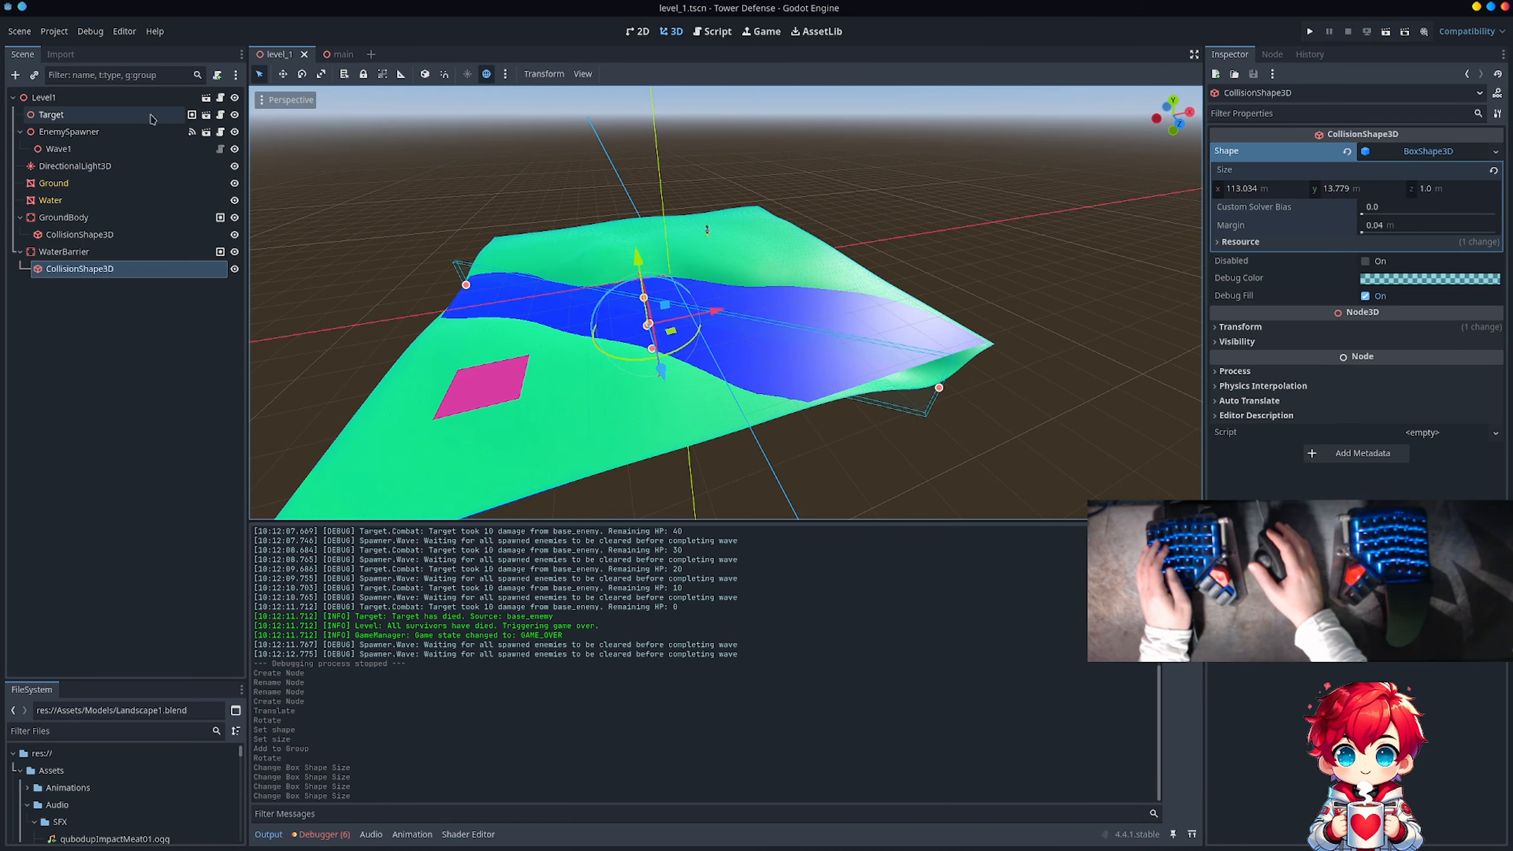
Step: Shift the WaterBarrier body a short distance along its Z axis on the river and save the scene
click(123, 98)
middle_drag(756, 241, 635, 304)
scroll(672, 284, down, 4)
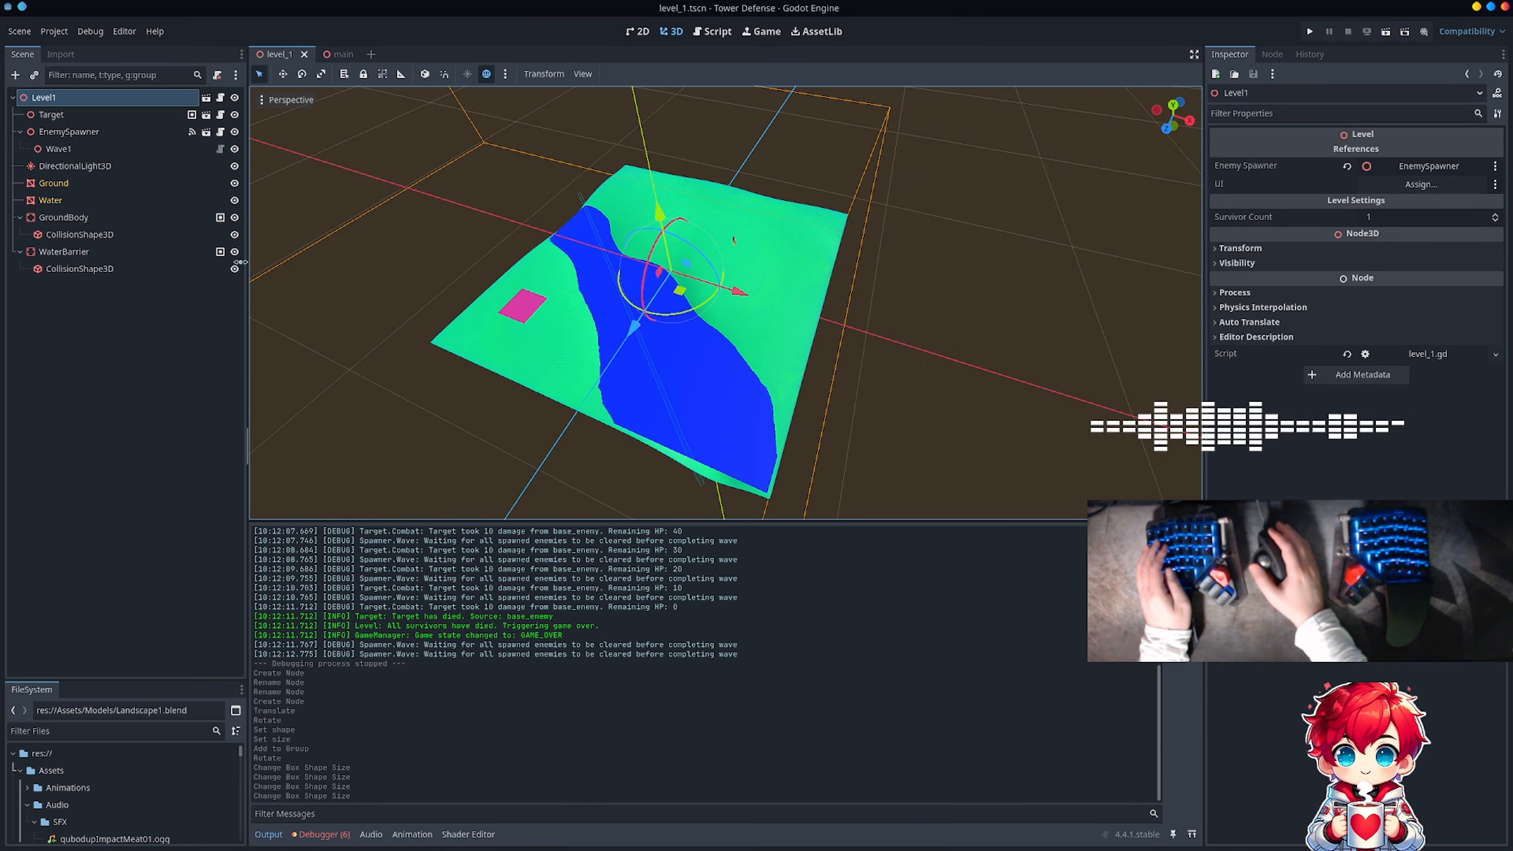
click(197, 253)
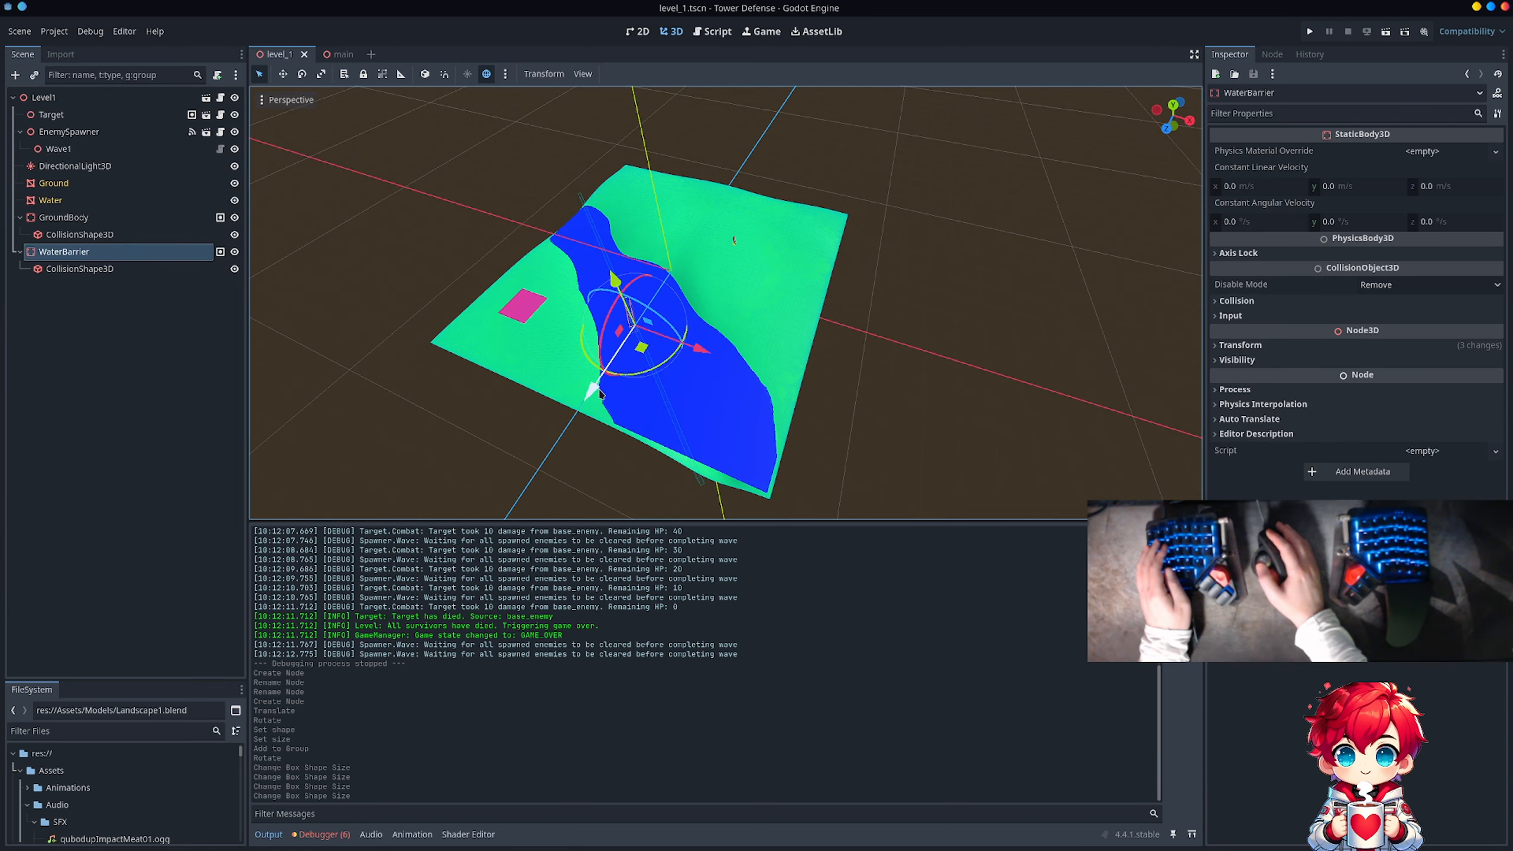
drag(595, 394, 570, 411)
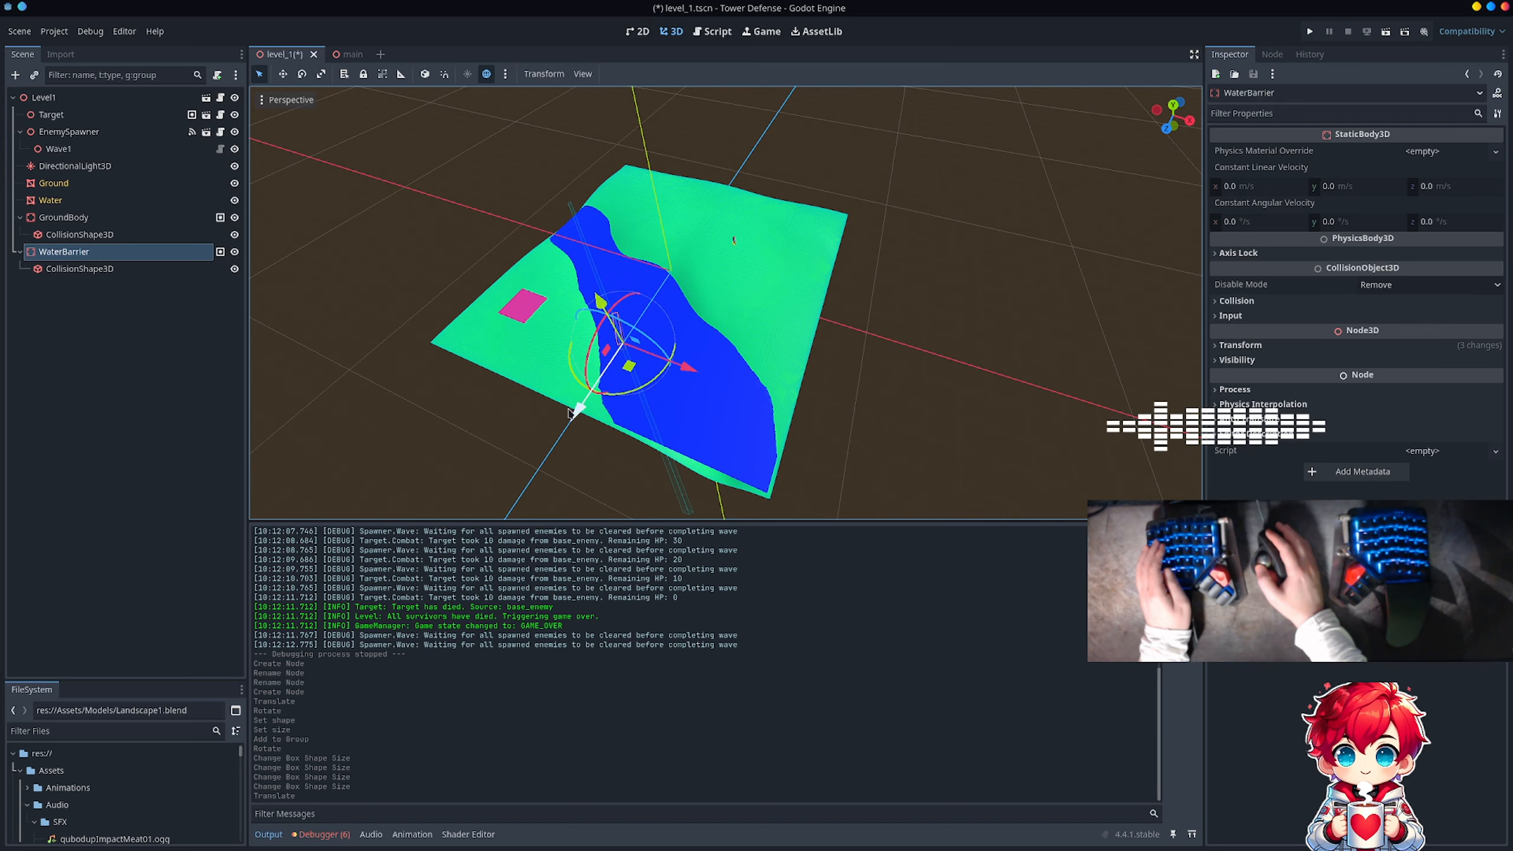
click(331, 376)
key(ctrl+s)
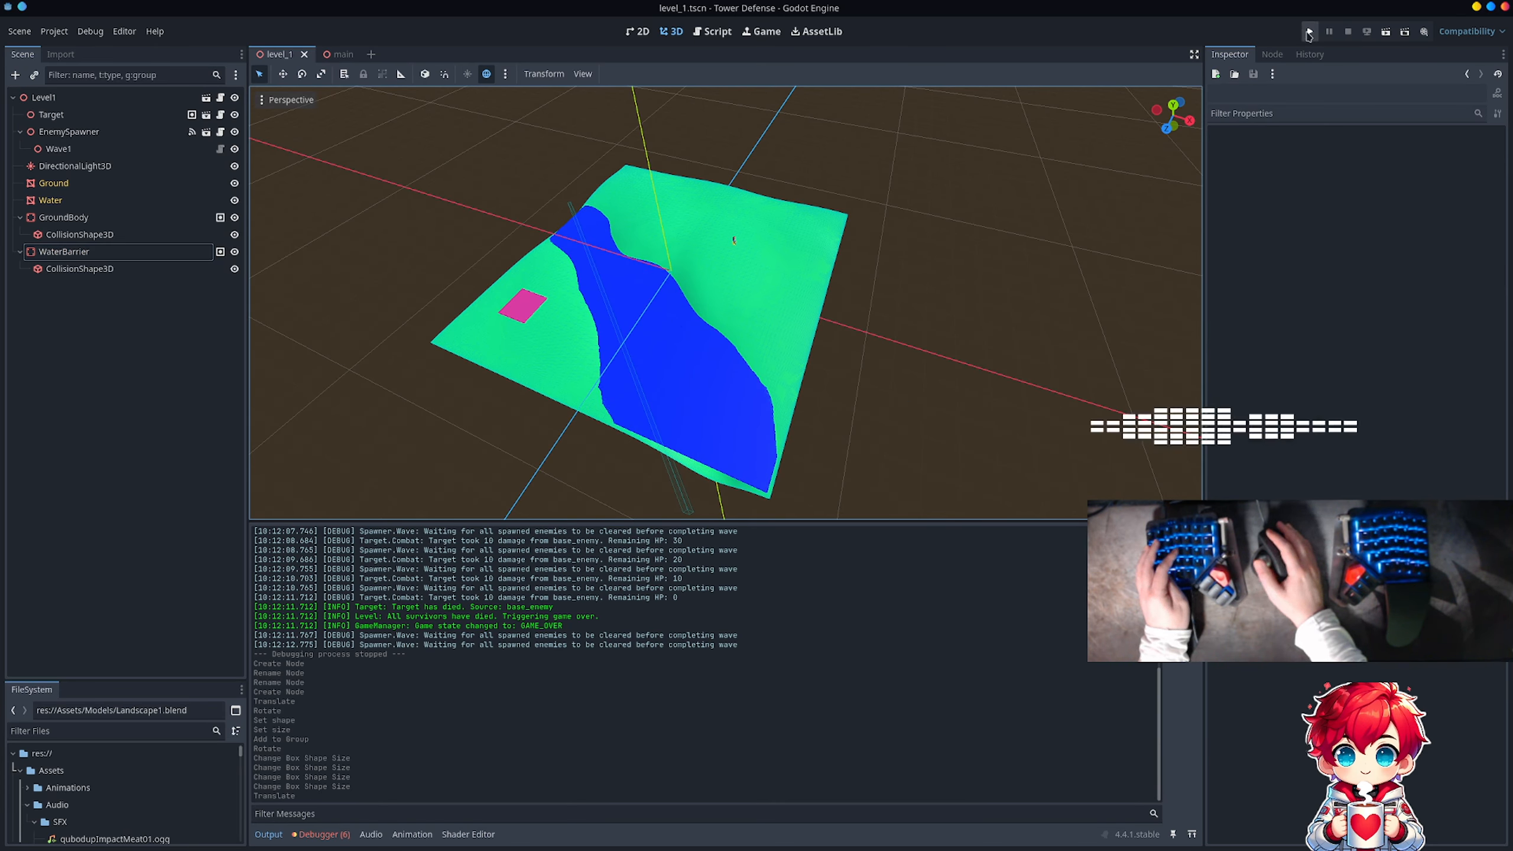
Step: Run the project, start the game, check the enemies' path across the river, and stop the run
click(1309, 32)
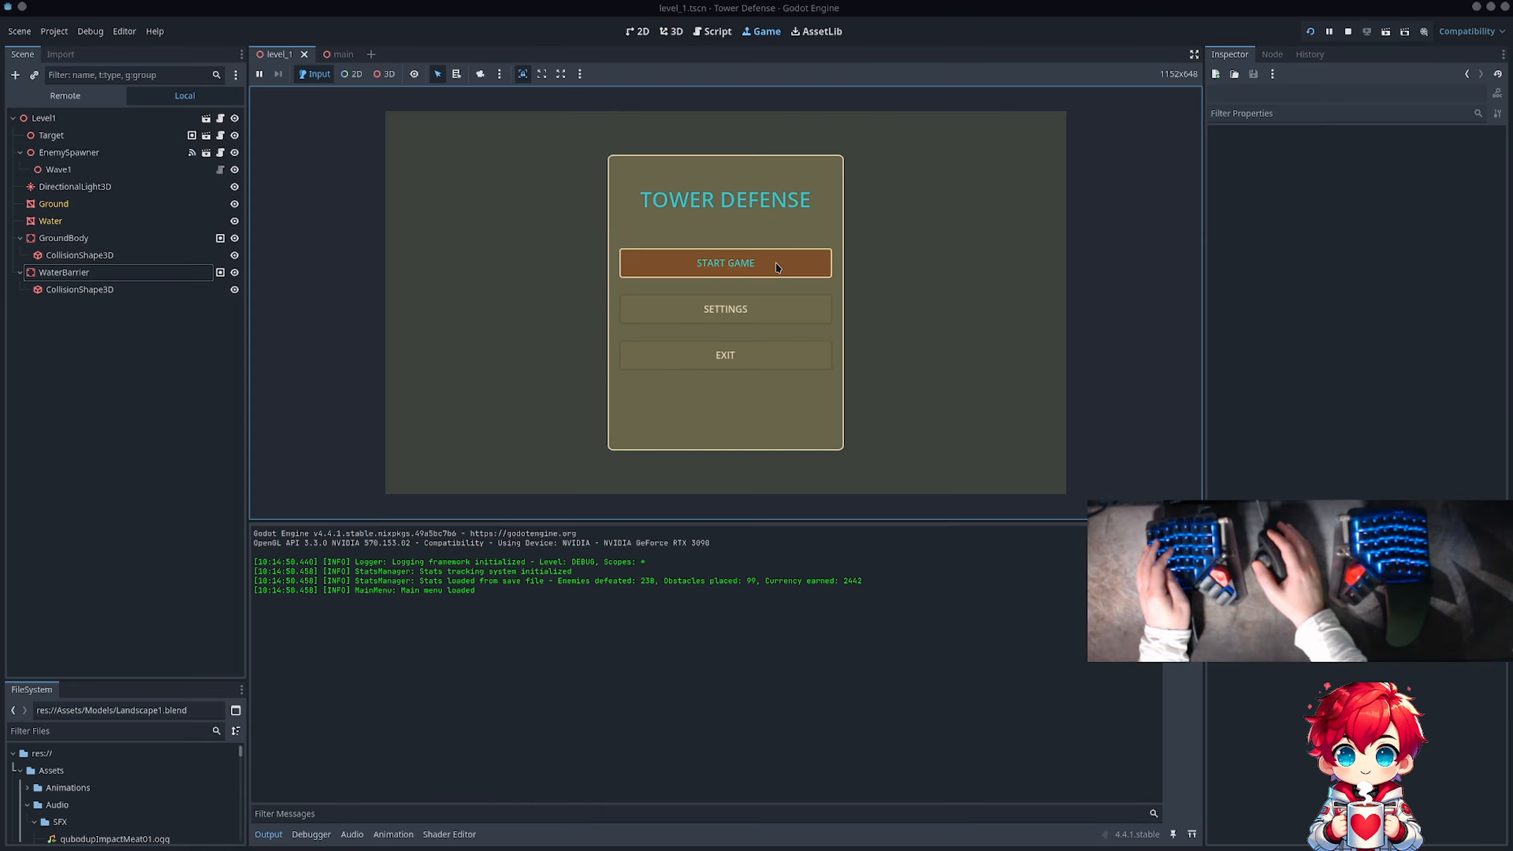
click(777, 267)
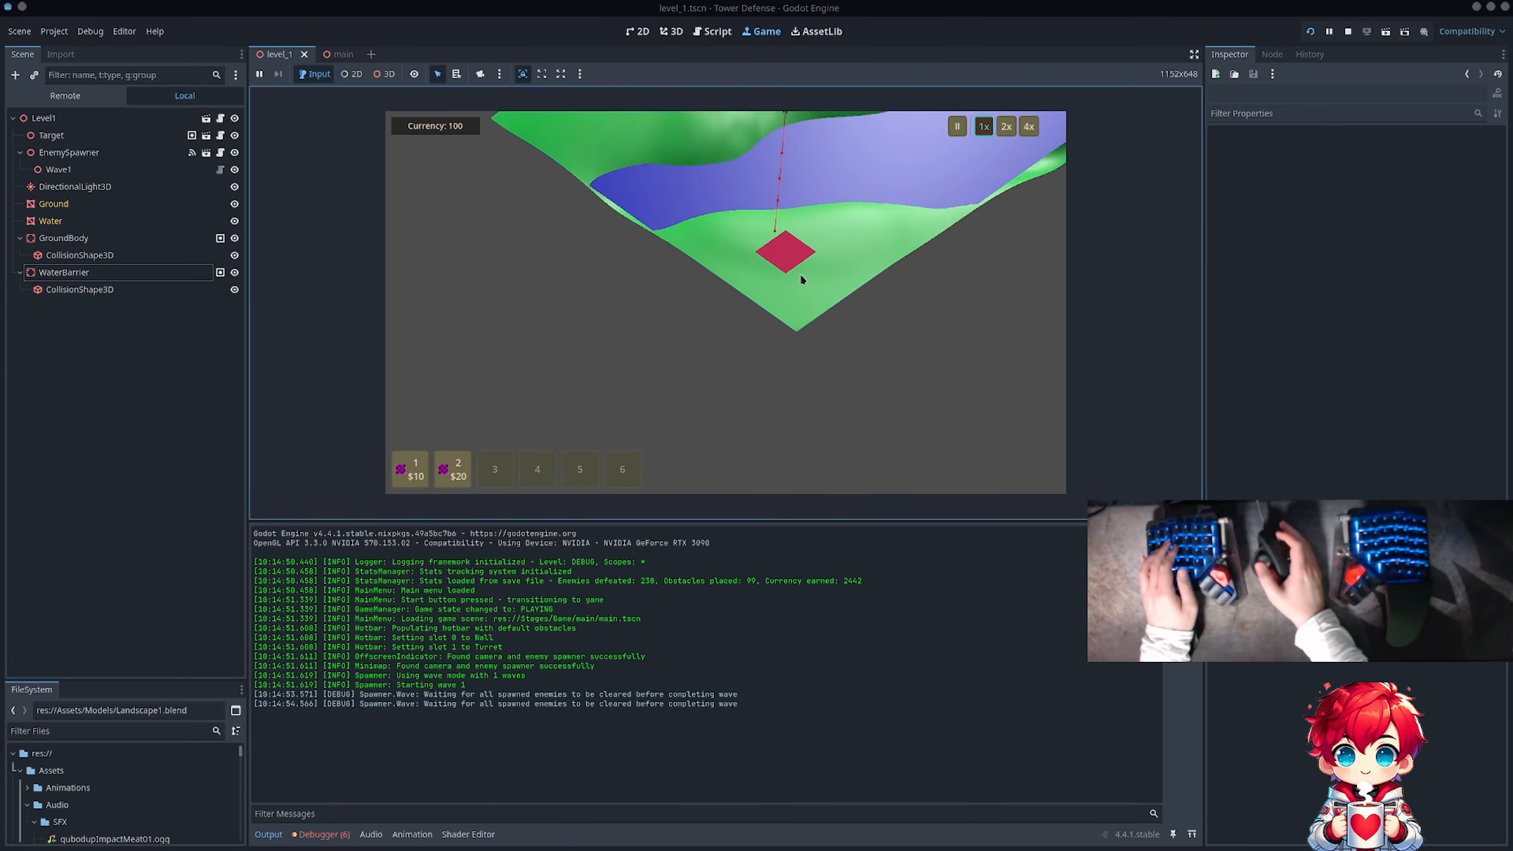
key(w)
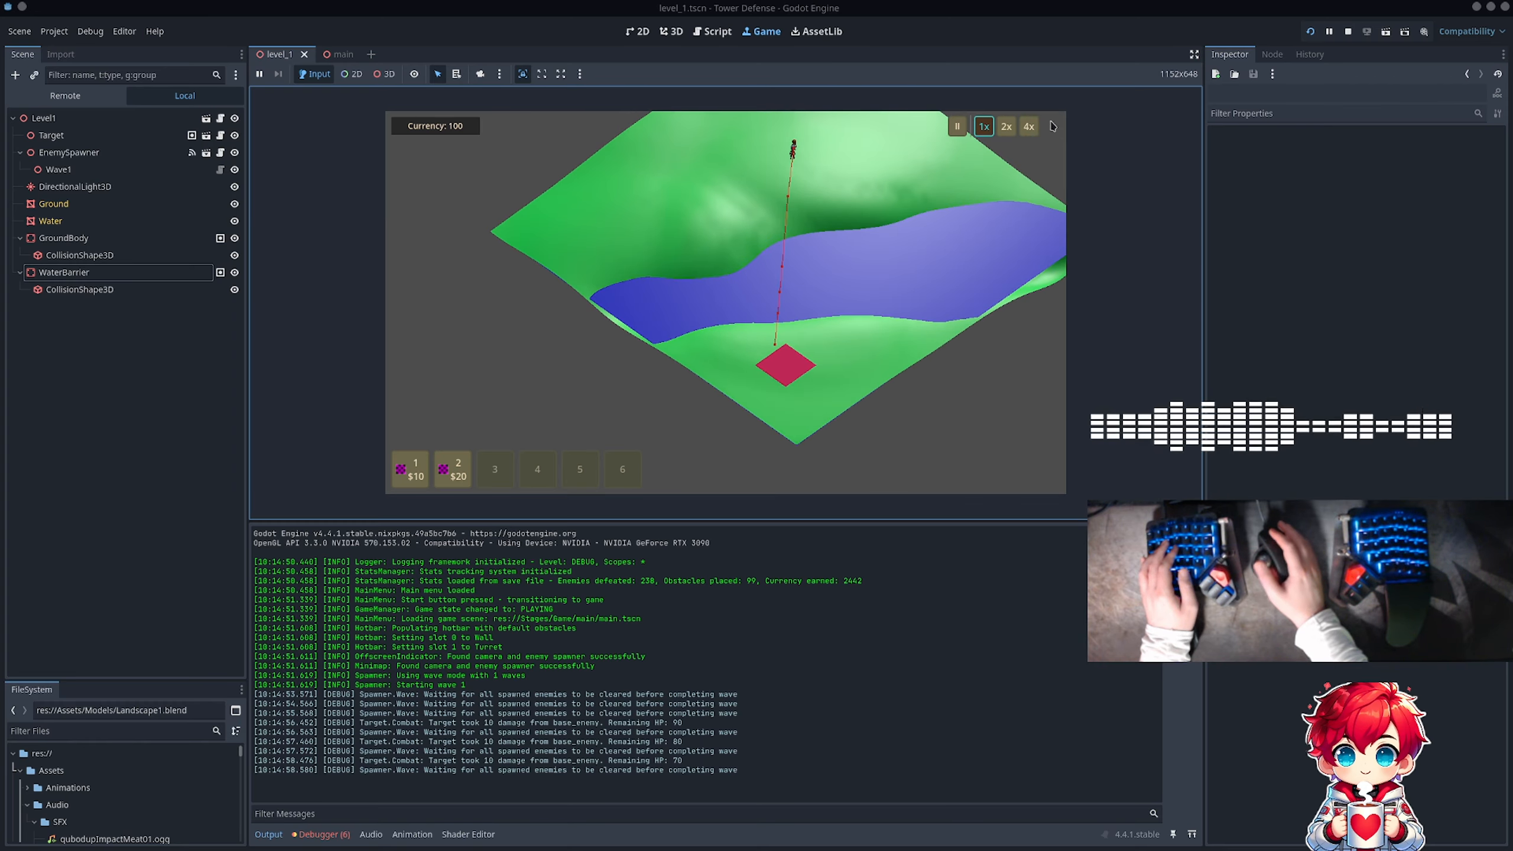
click(1349, 30)
scroll(557, 278, down, 5)
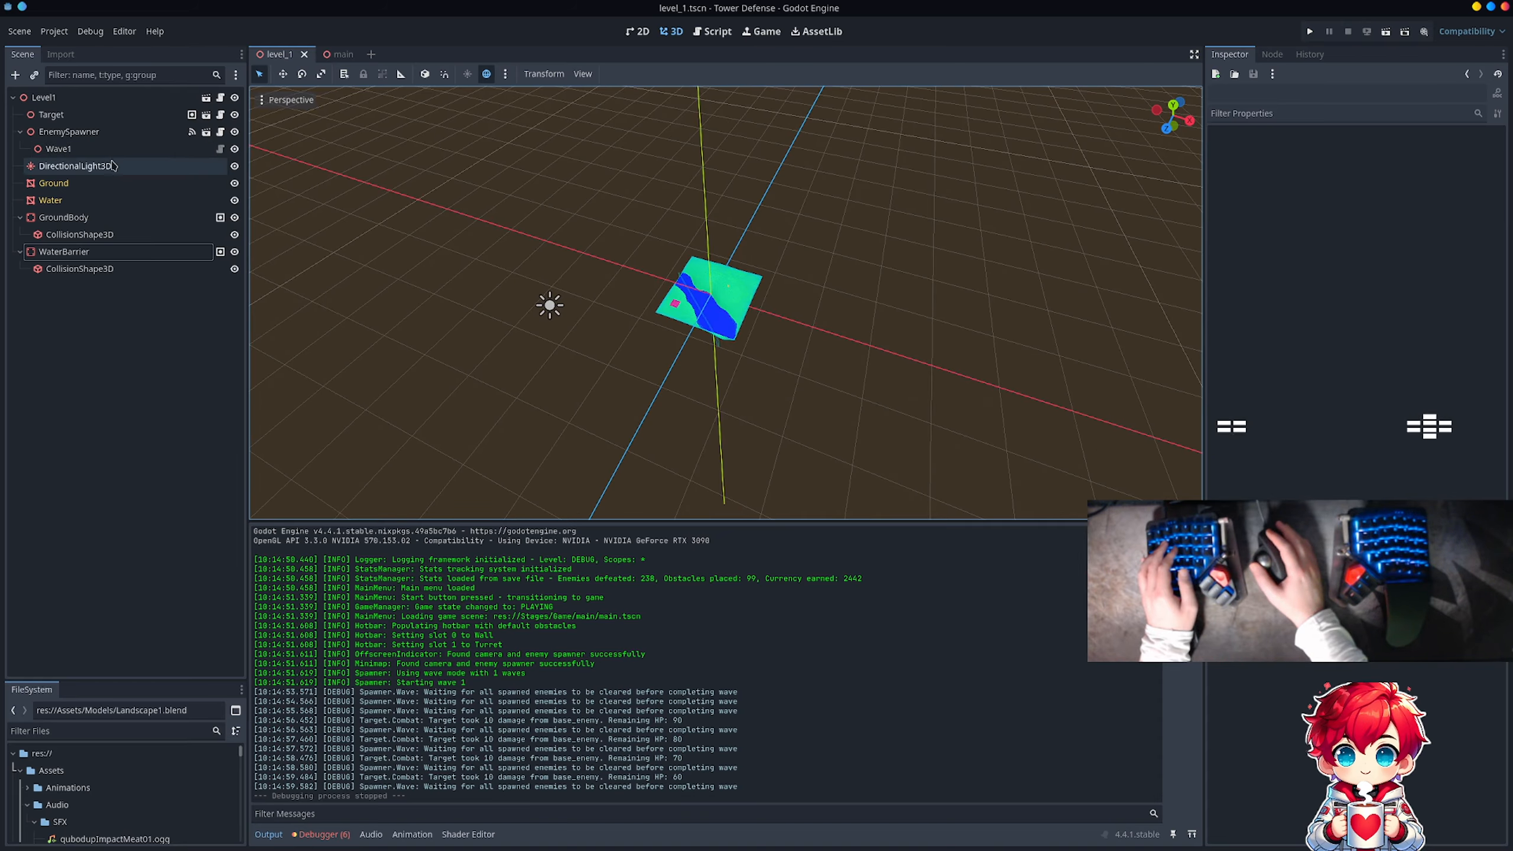
Step: Rebake the navigation mesh of NavigationRegion3D in the main scene
click(337, 55)
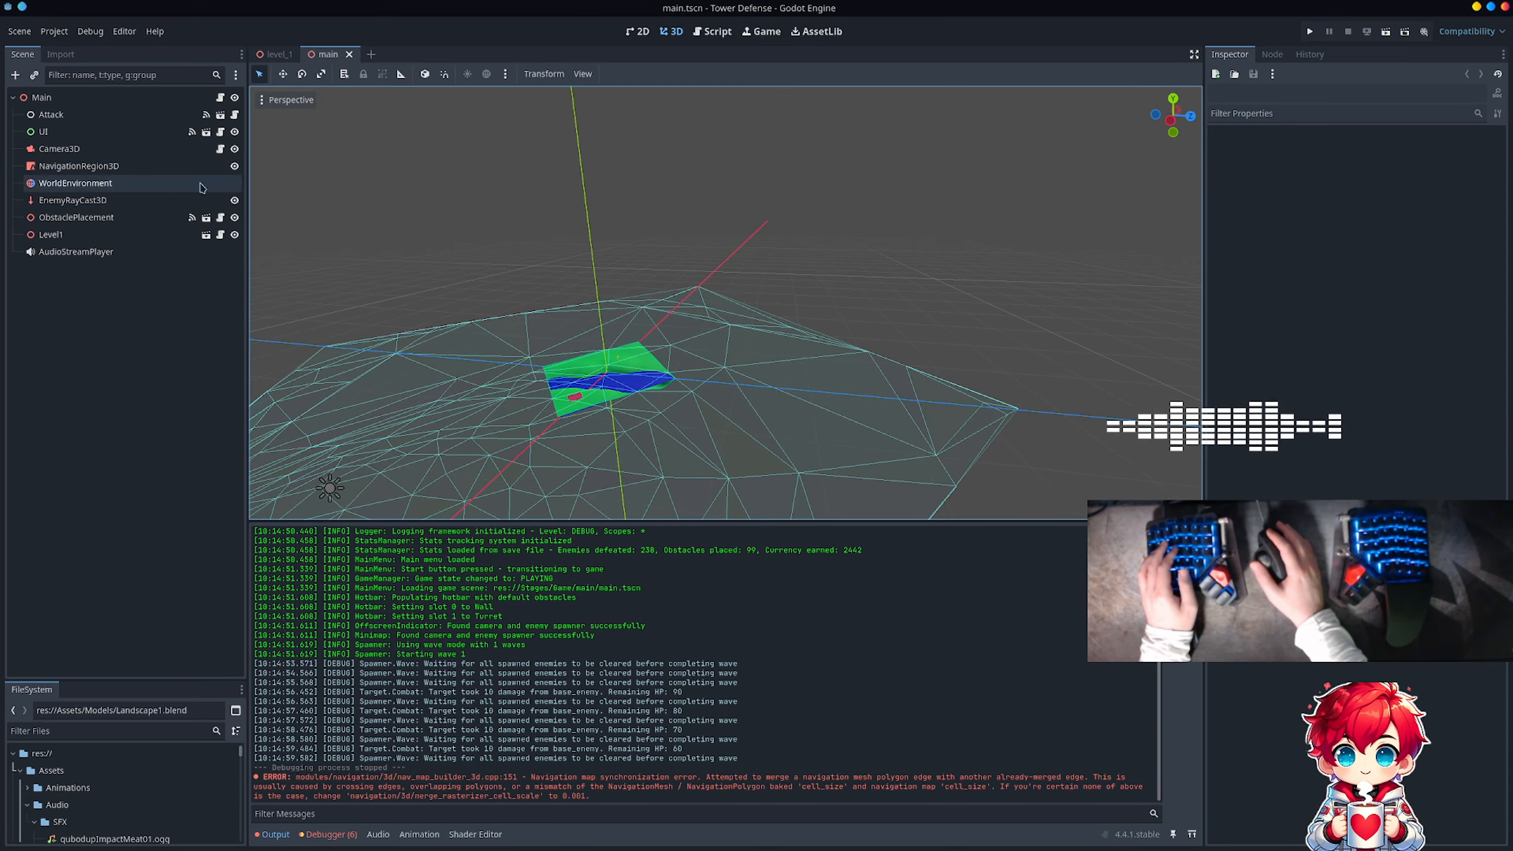
click(109, 171)
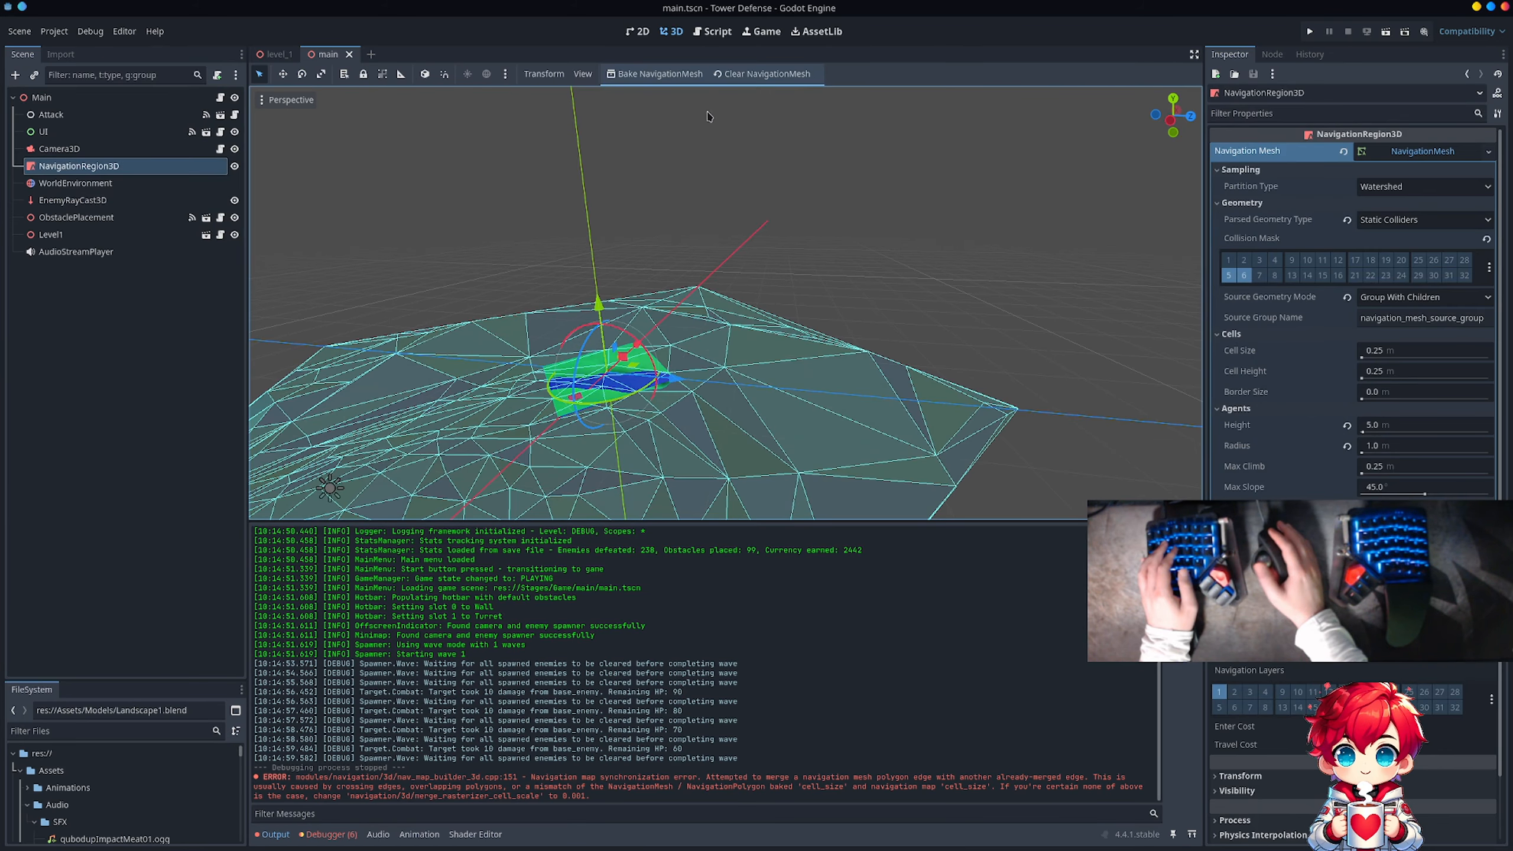
click(661, 74)
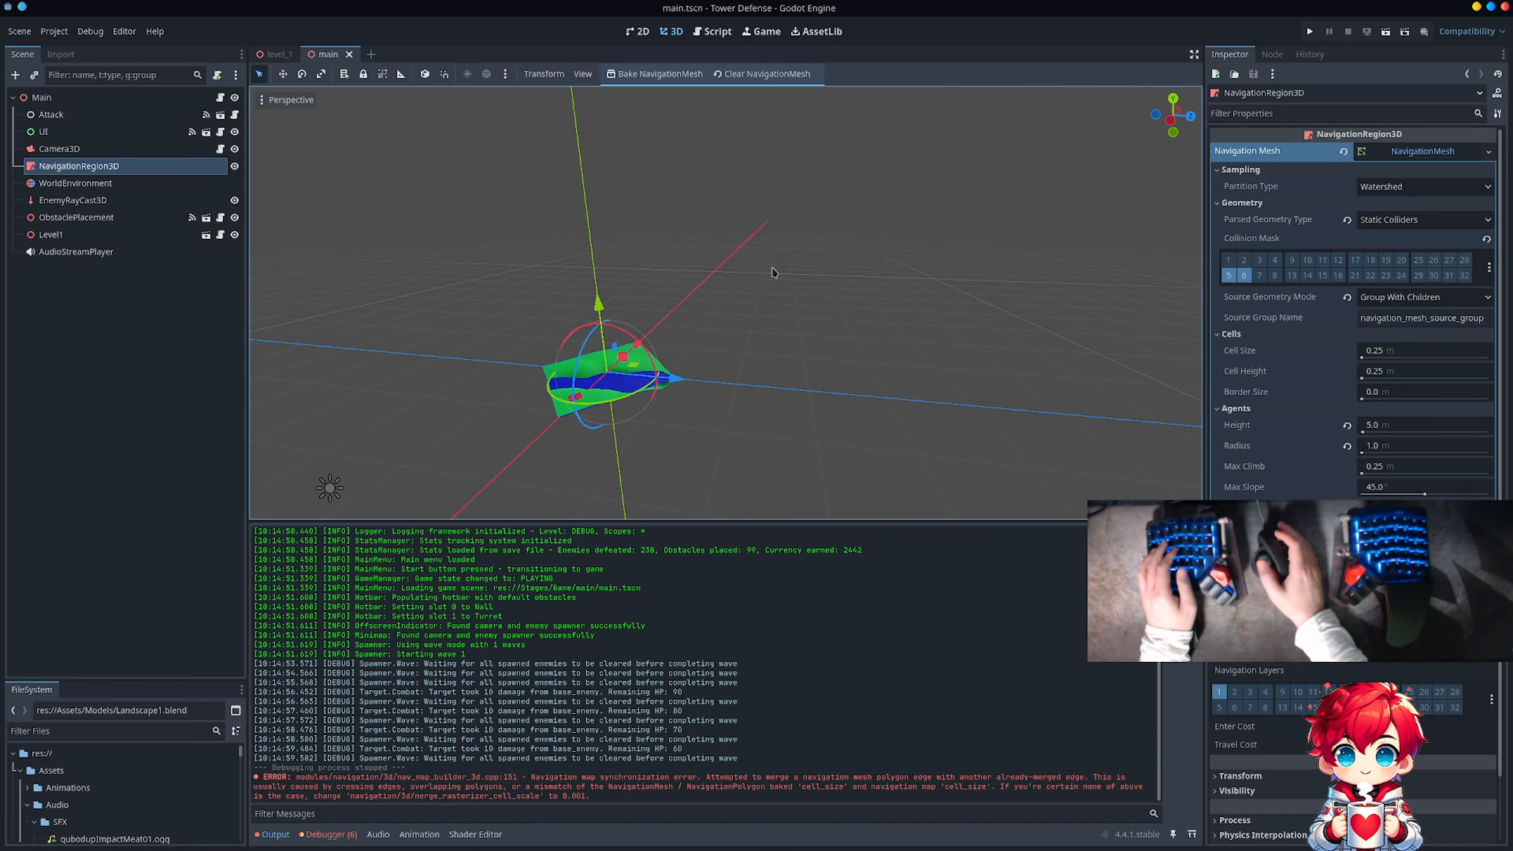
middle_drag(773, 271, 460, 303)
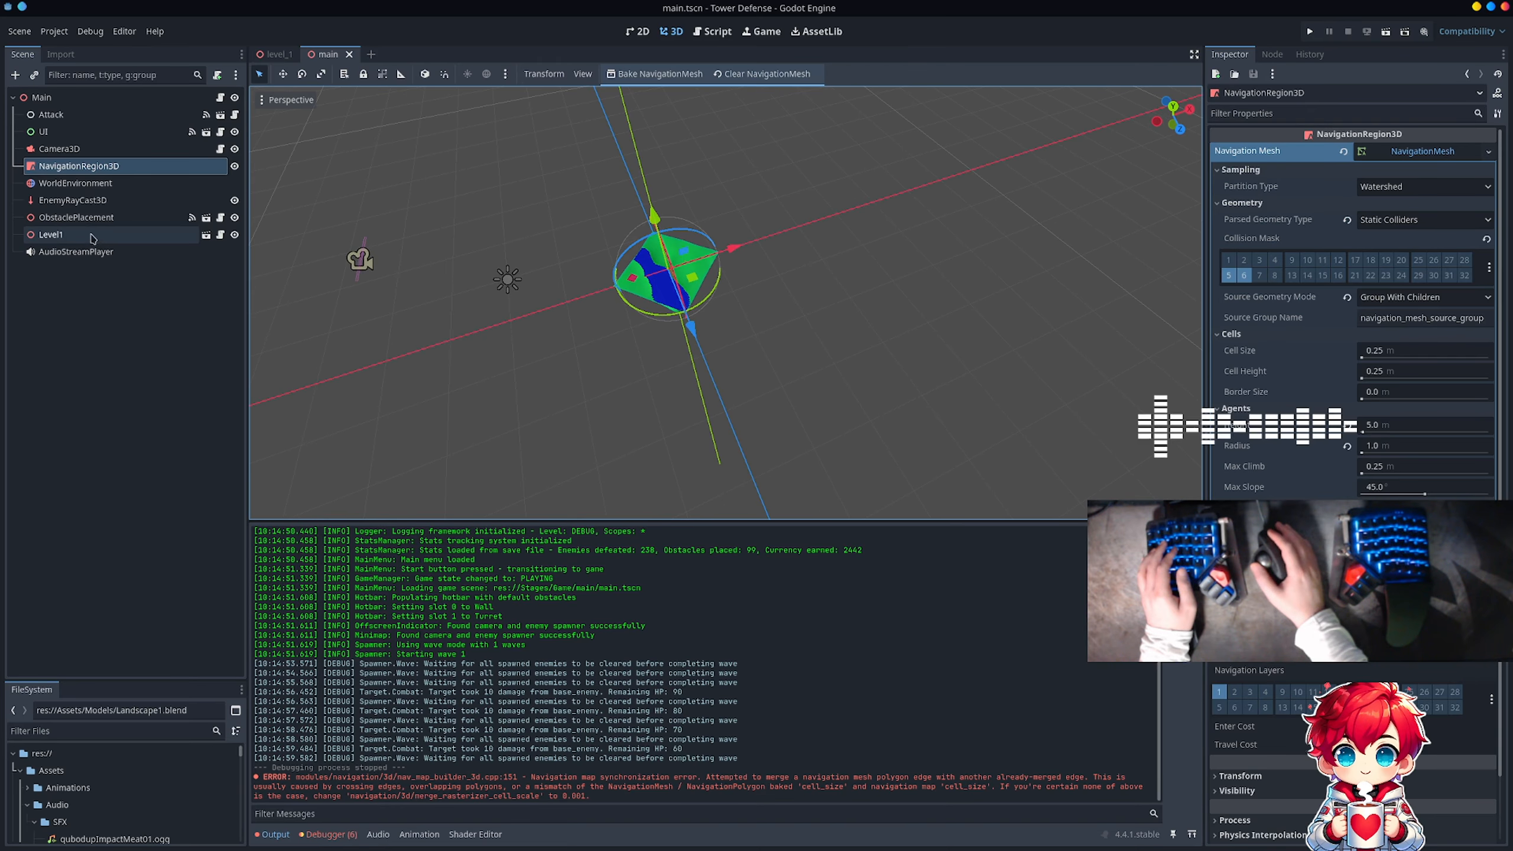
Step: Move Camera3D along its axes to about X -130.4 m and Z 1.3 m, aiming its preview at the landscape
click(65, 149)
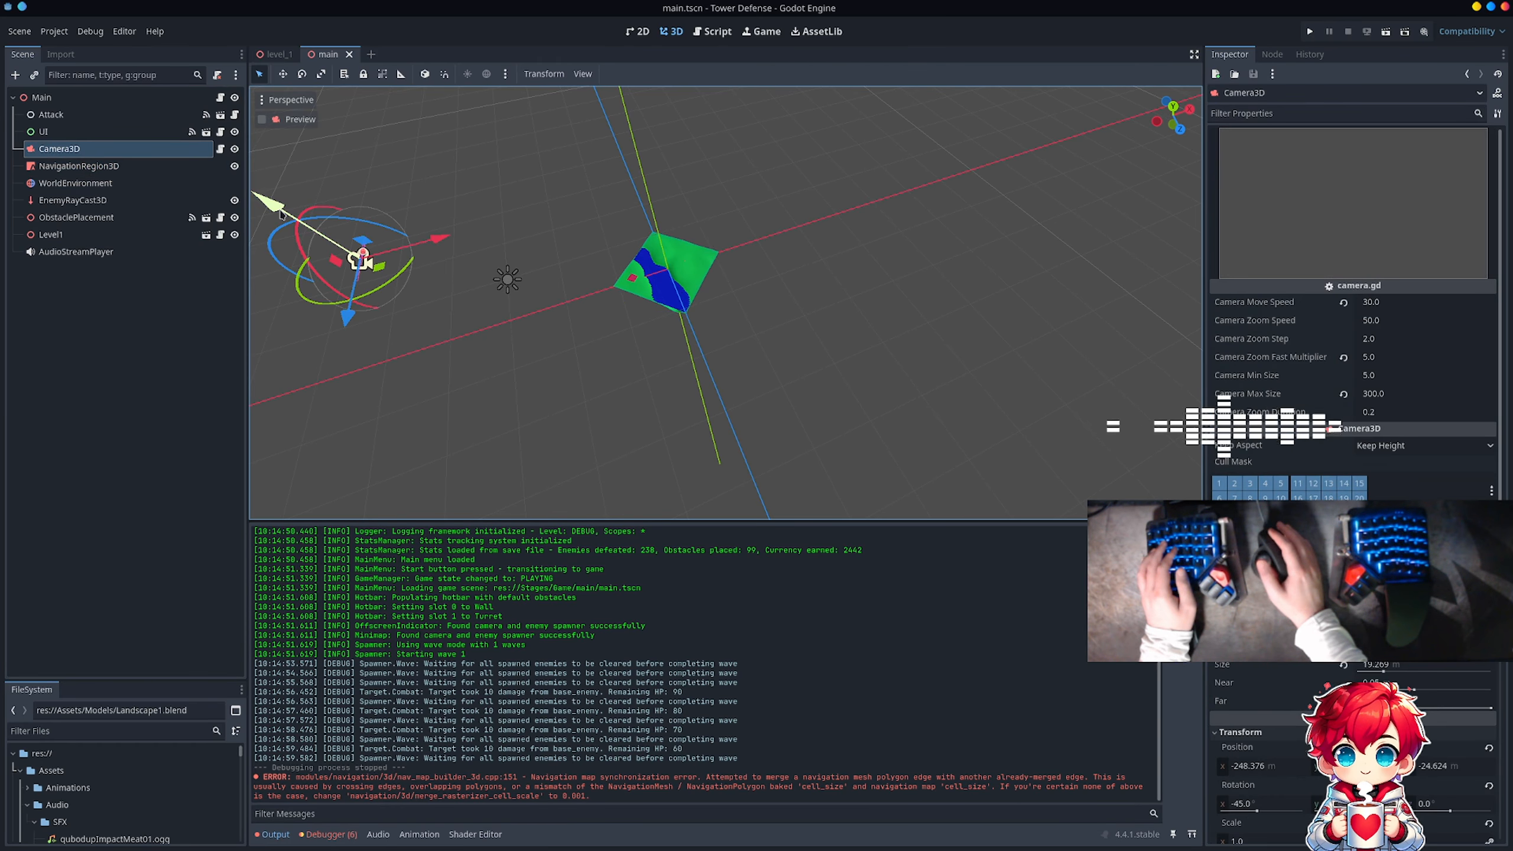
drag(439, 240, 613, 203)
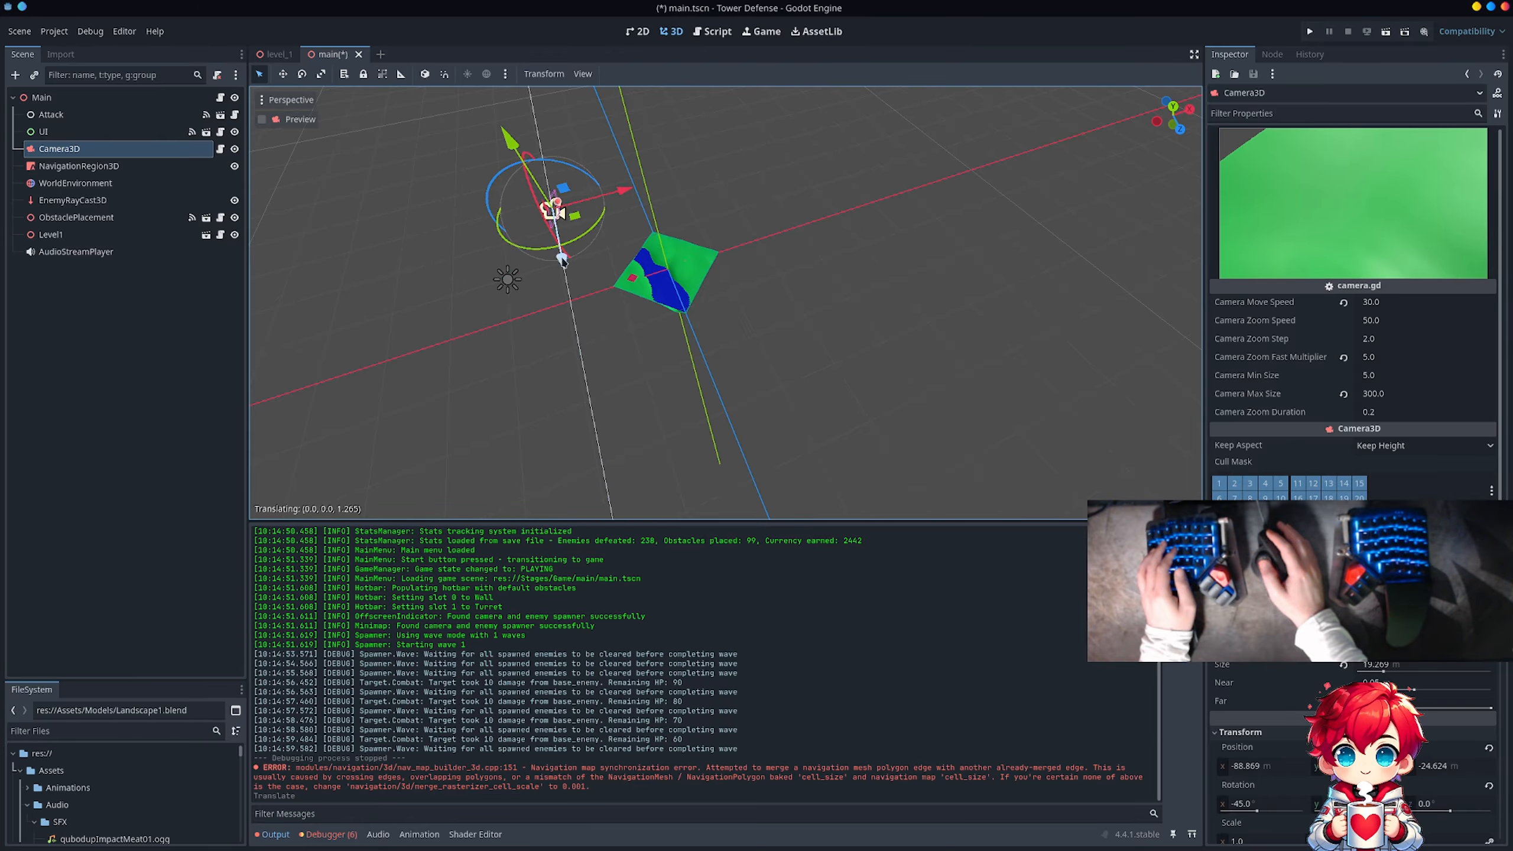
drag(561, 260, 570, 271)
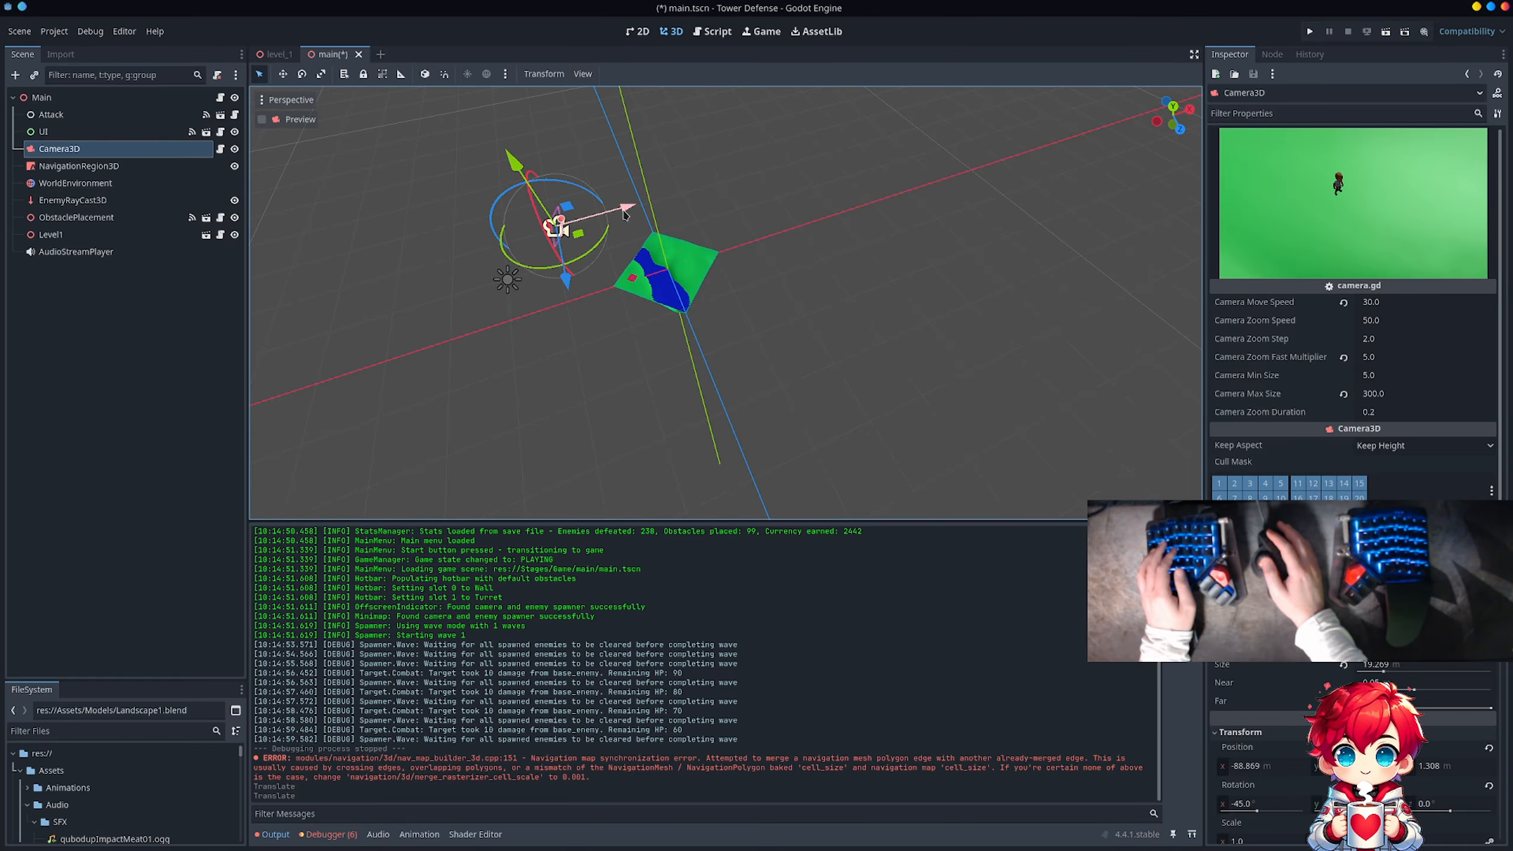
drag(624, 215, 582, 224)
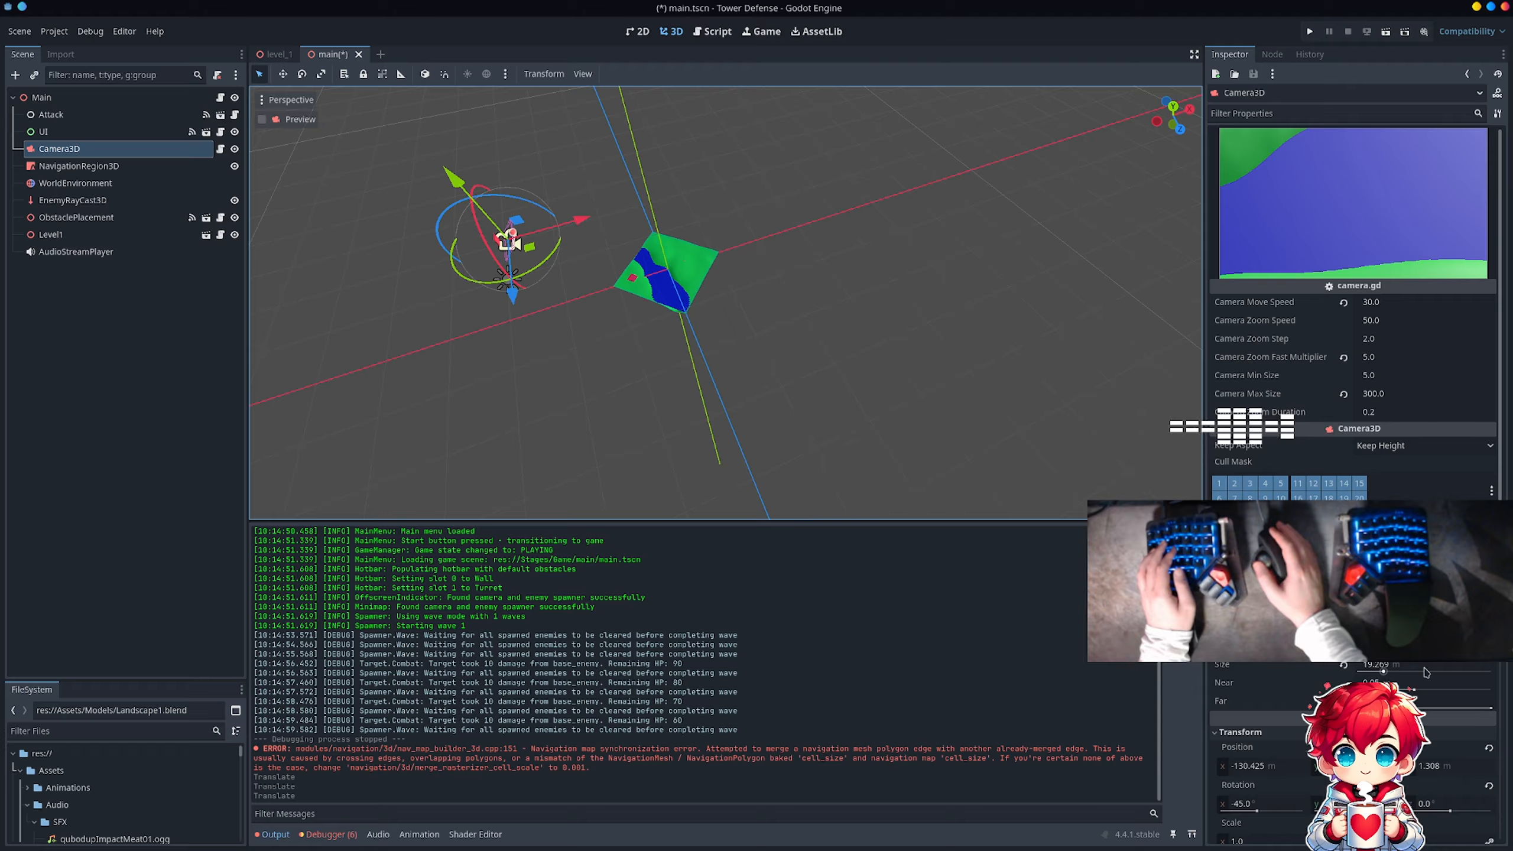
Step: Set Camera3D's size to about 65.5 m, shift it to about X -117.3 m, and save the main scene
drag(1409, 674, 1449, 675)
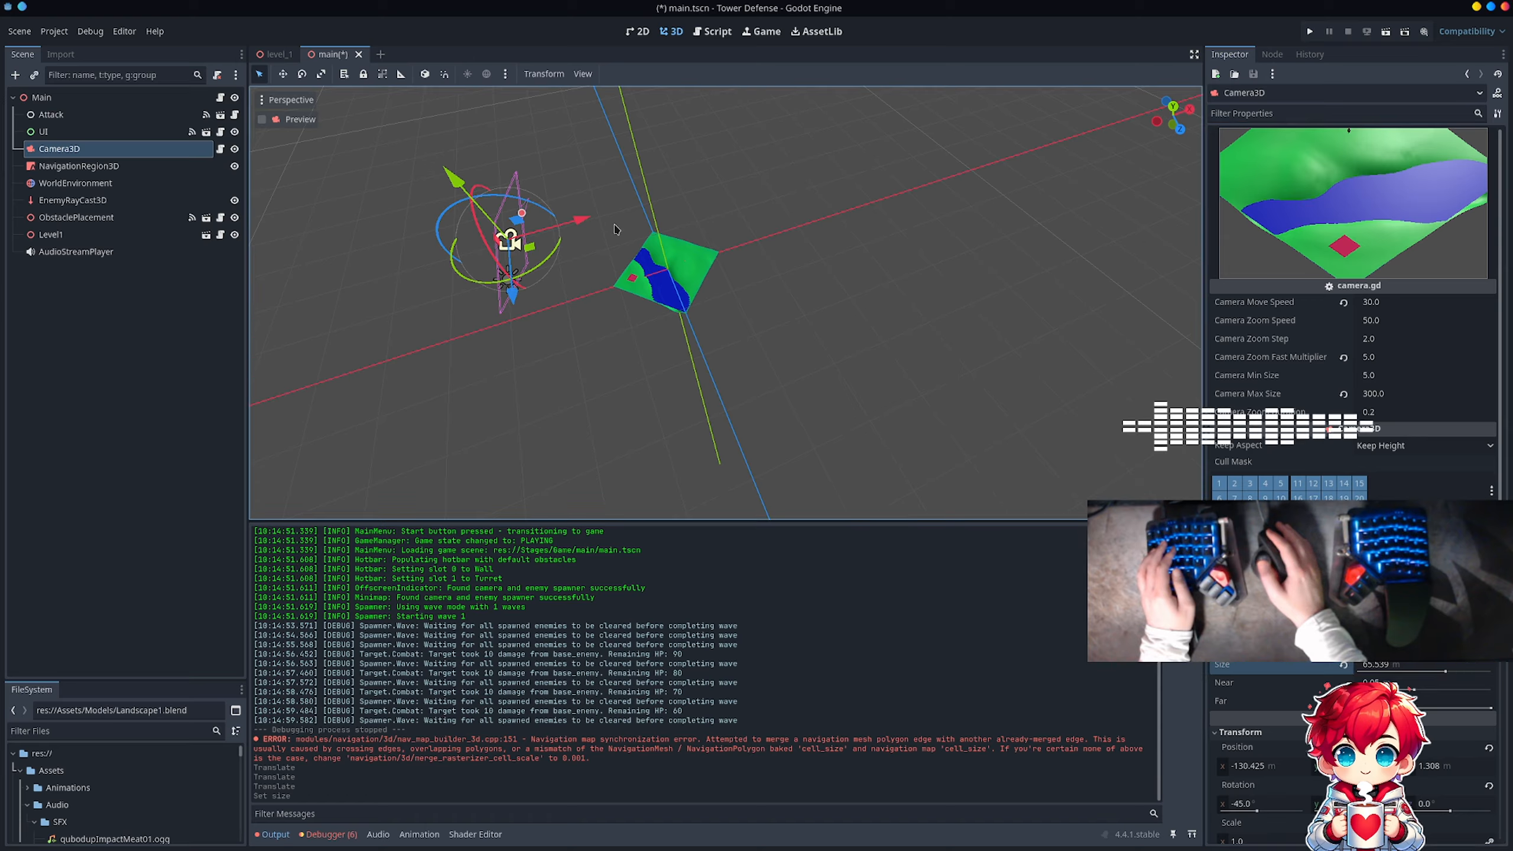
drag(582, 219, 599, 219)
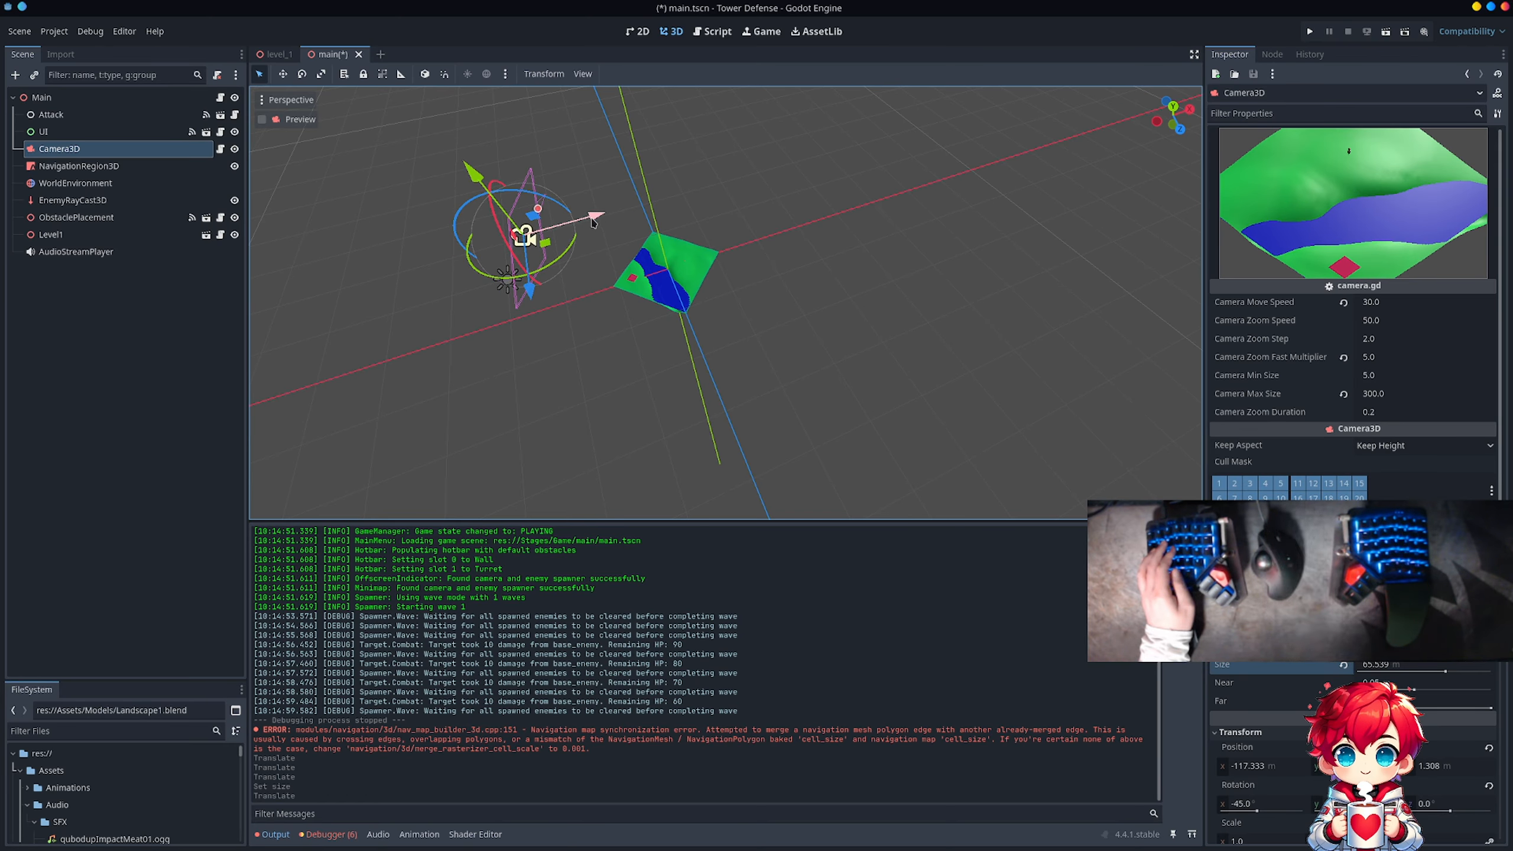
key(ctrl+s)
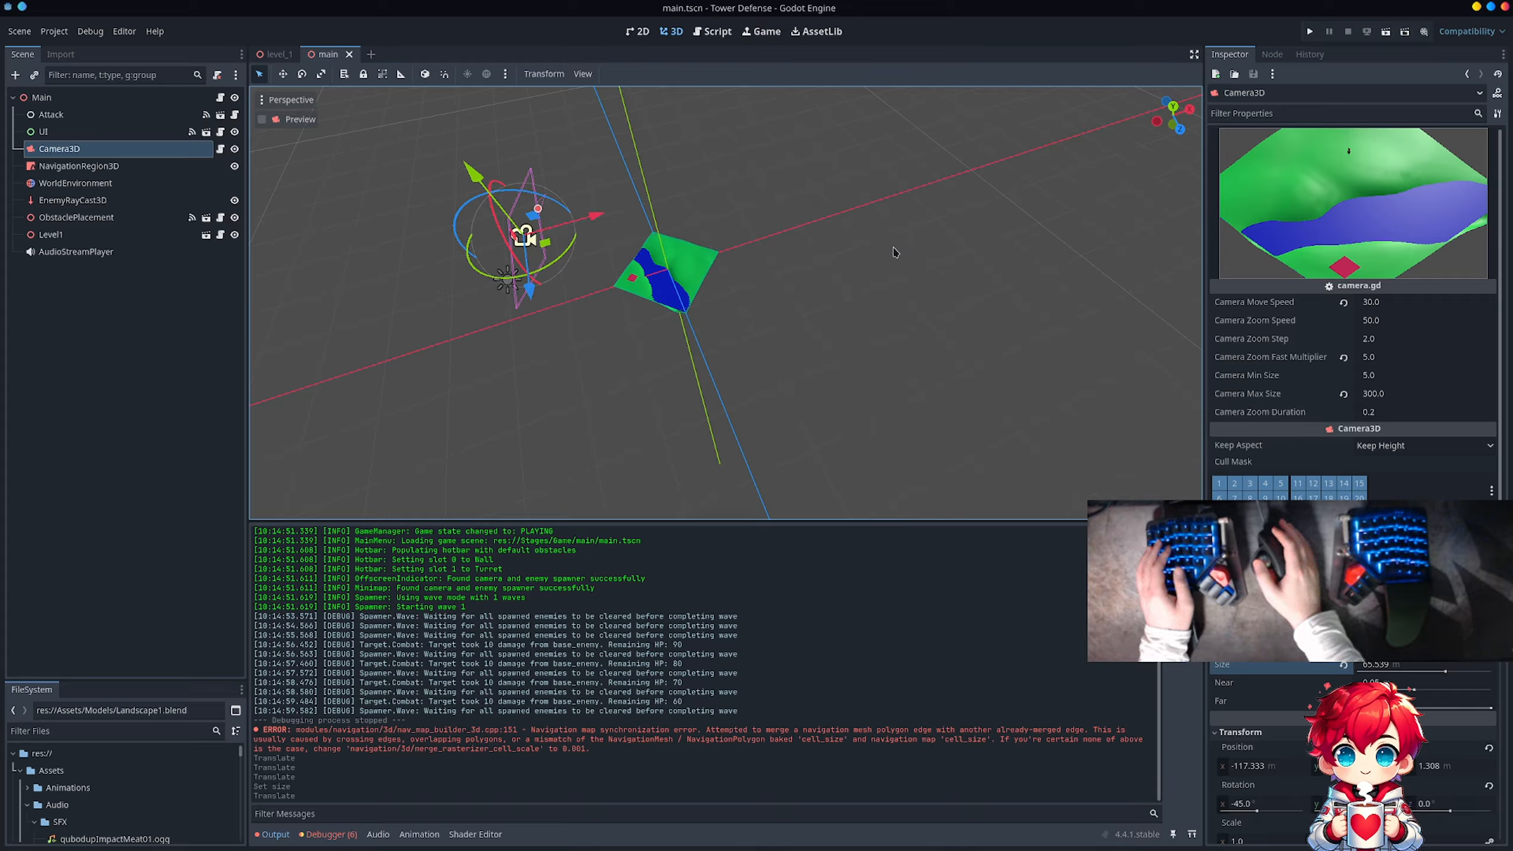
Step: Select NavigationRegion3D and examine its navigation mesh settings and coverage over the landscape
click(137, 168)
scroll(587, 271, up, 11)
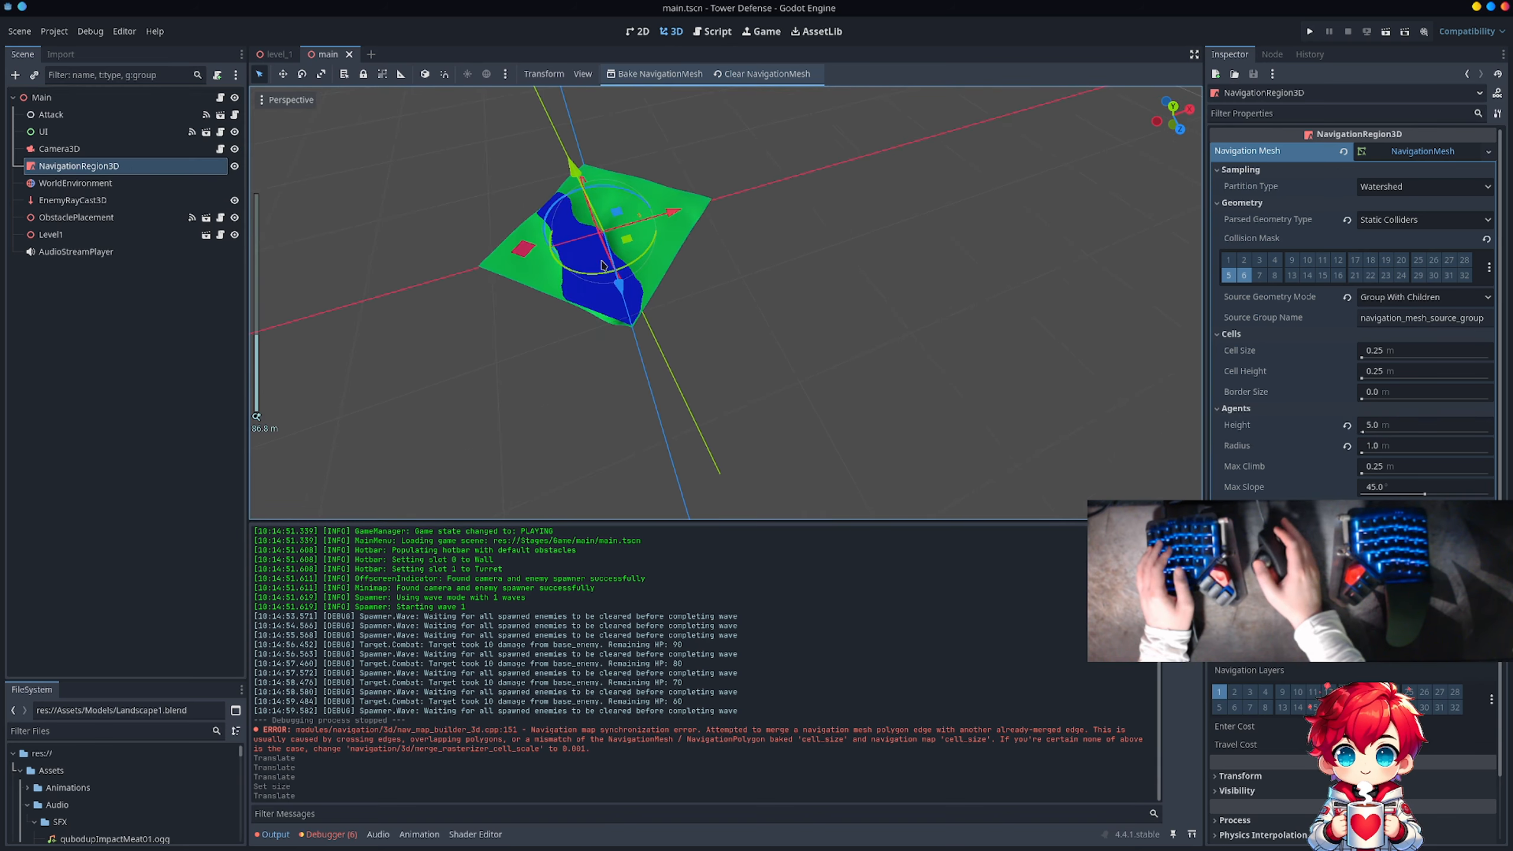
scroll(632, 274, down, 1)
middle_drag(633, 273, 846, 314)
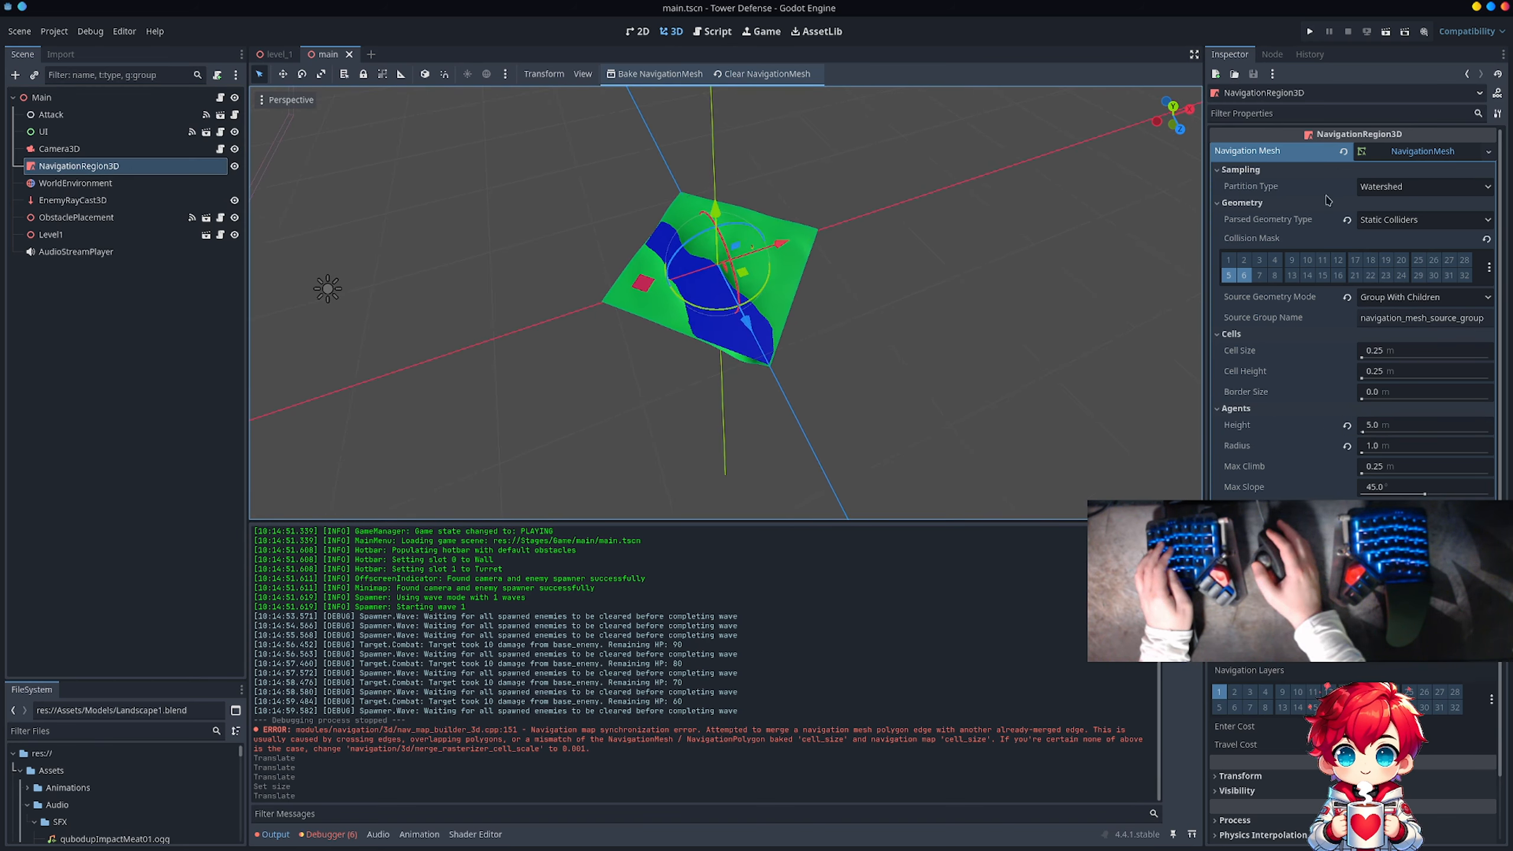
click(1415, 153)
click(1419, 153)
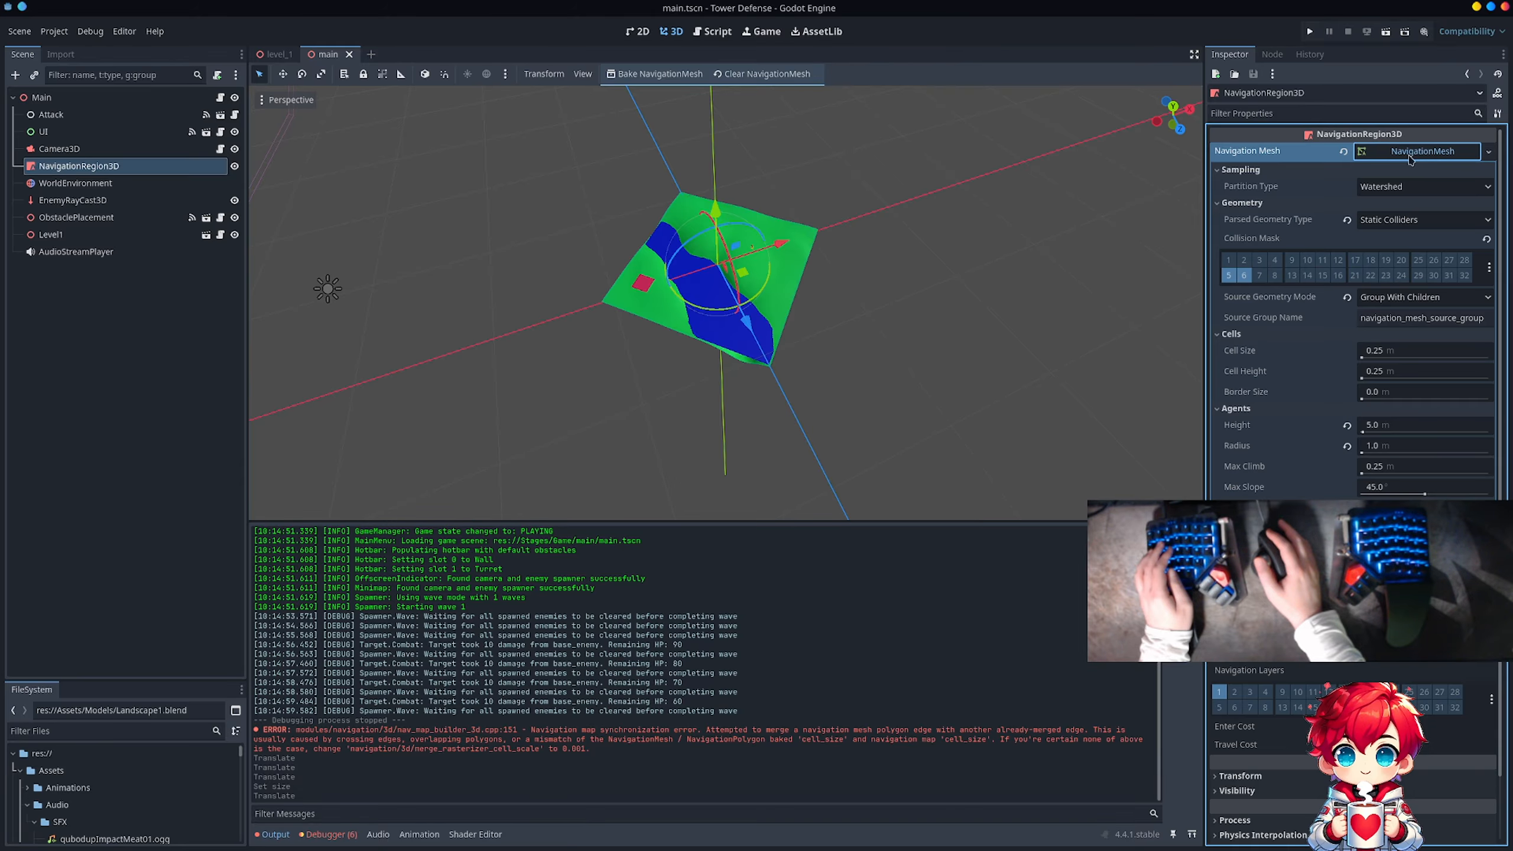
Step: Run the project, start the game, and try to place a Wall obstacle on the slope above the river
key(F5)
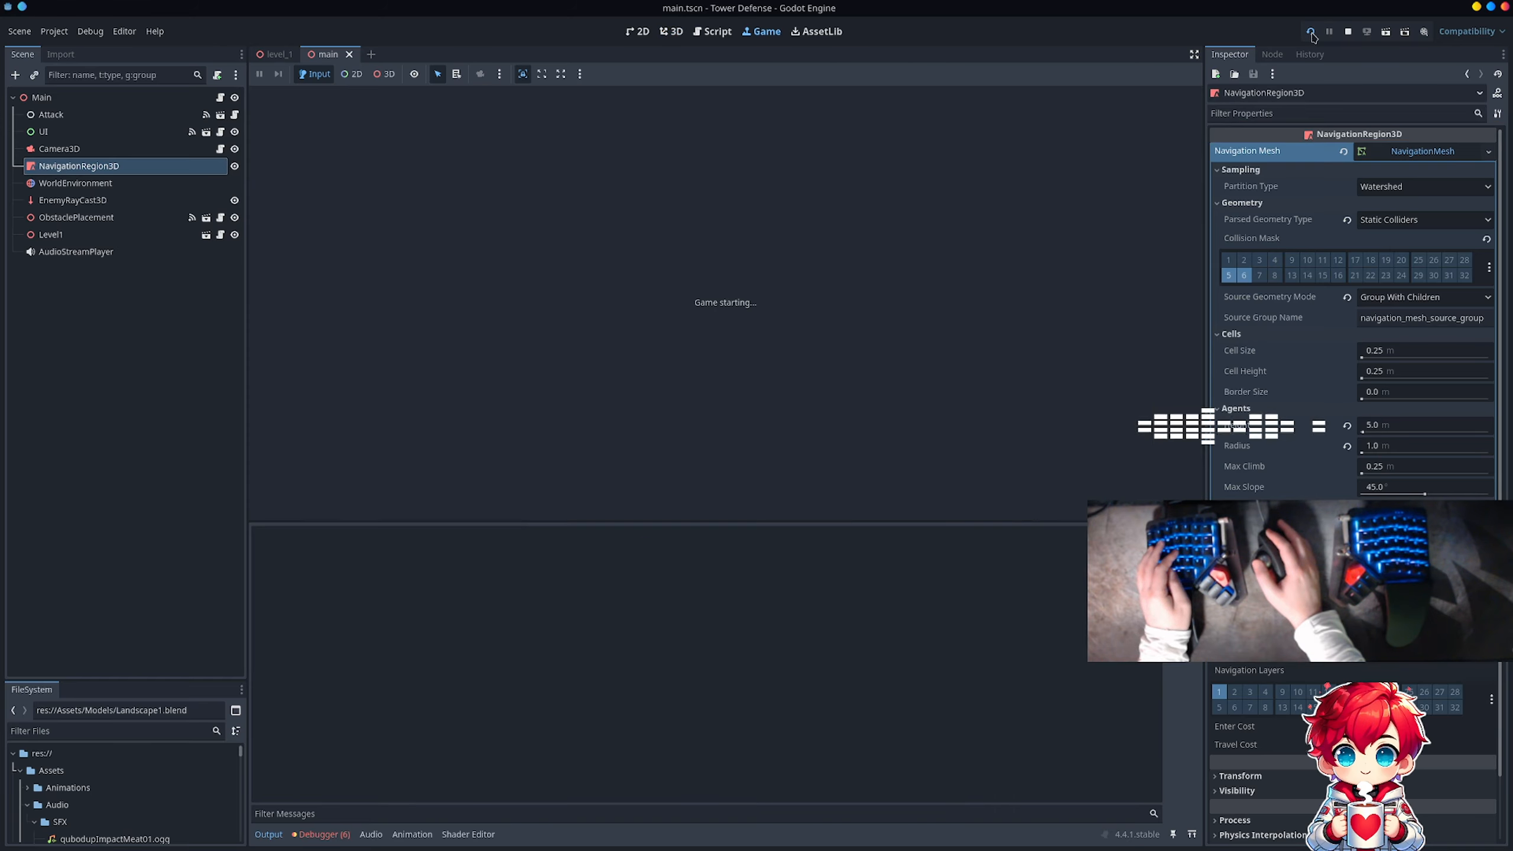
click(773, 276)
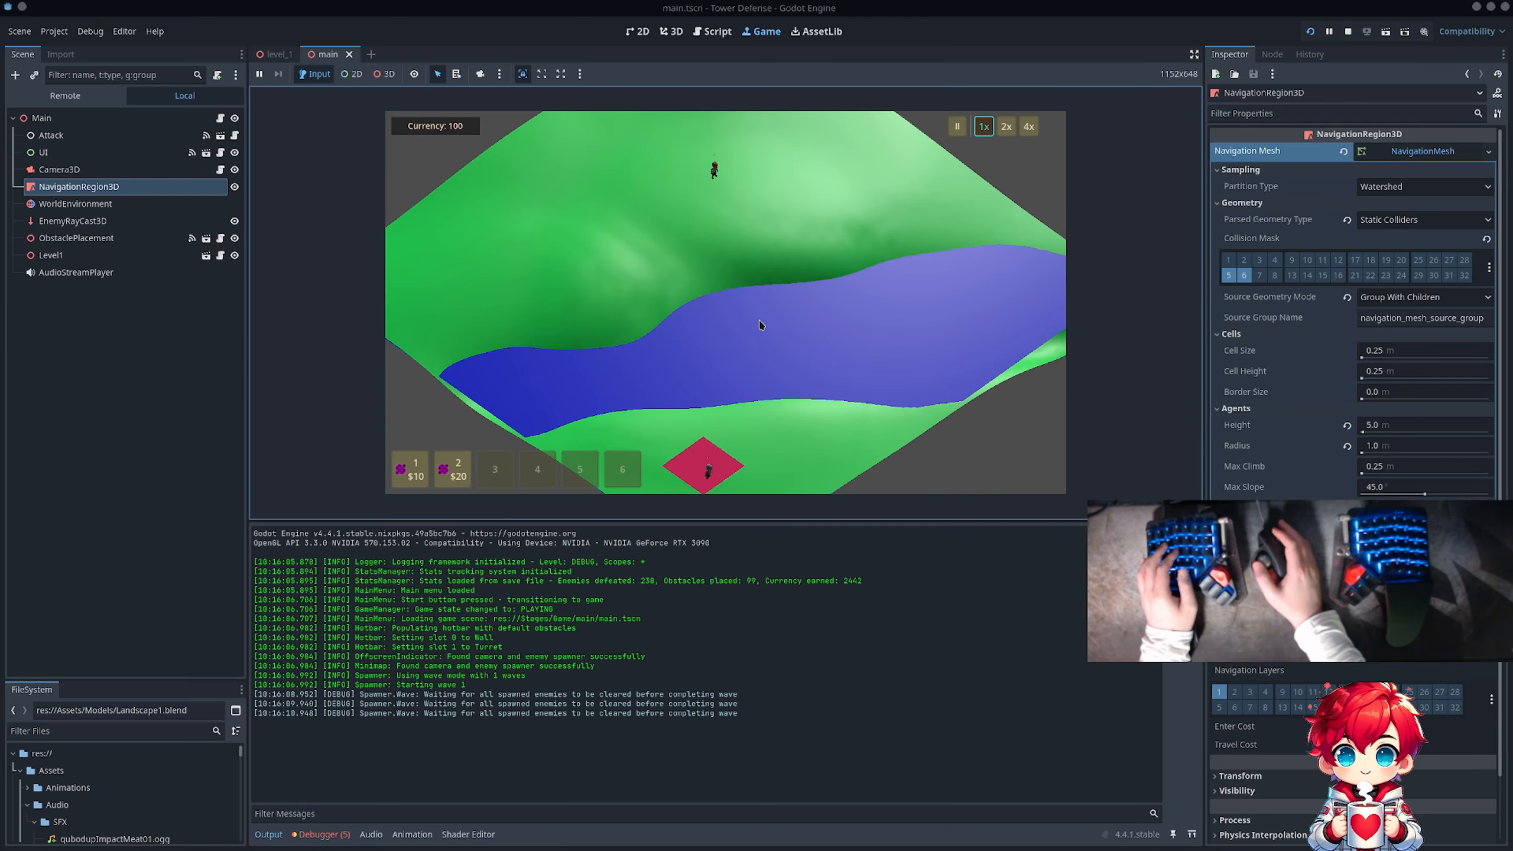
key(1)
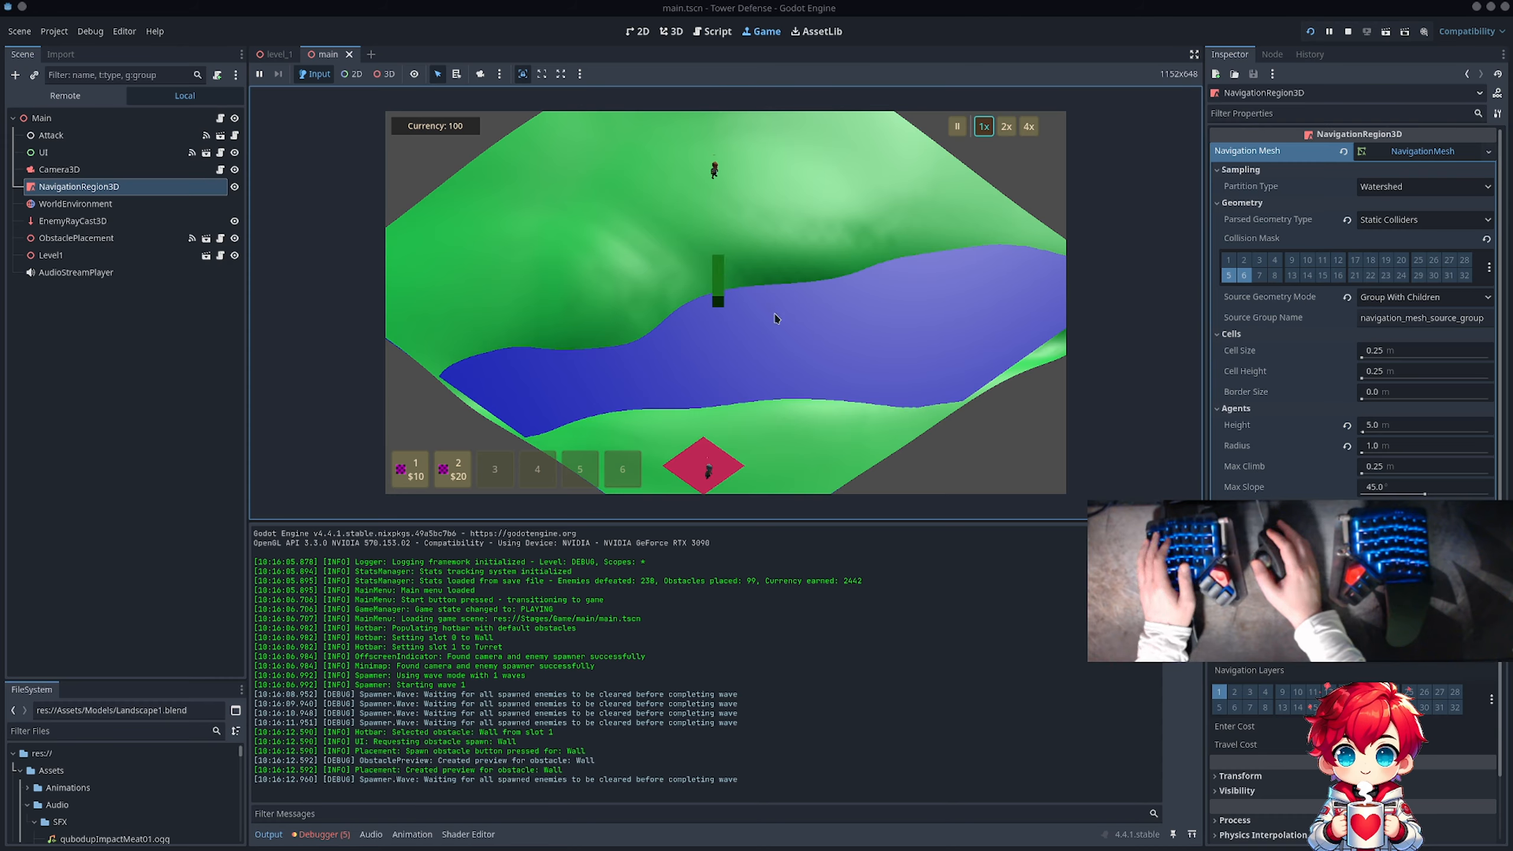
scroll(721, 282, down, 5)
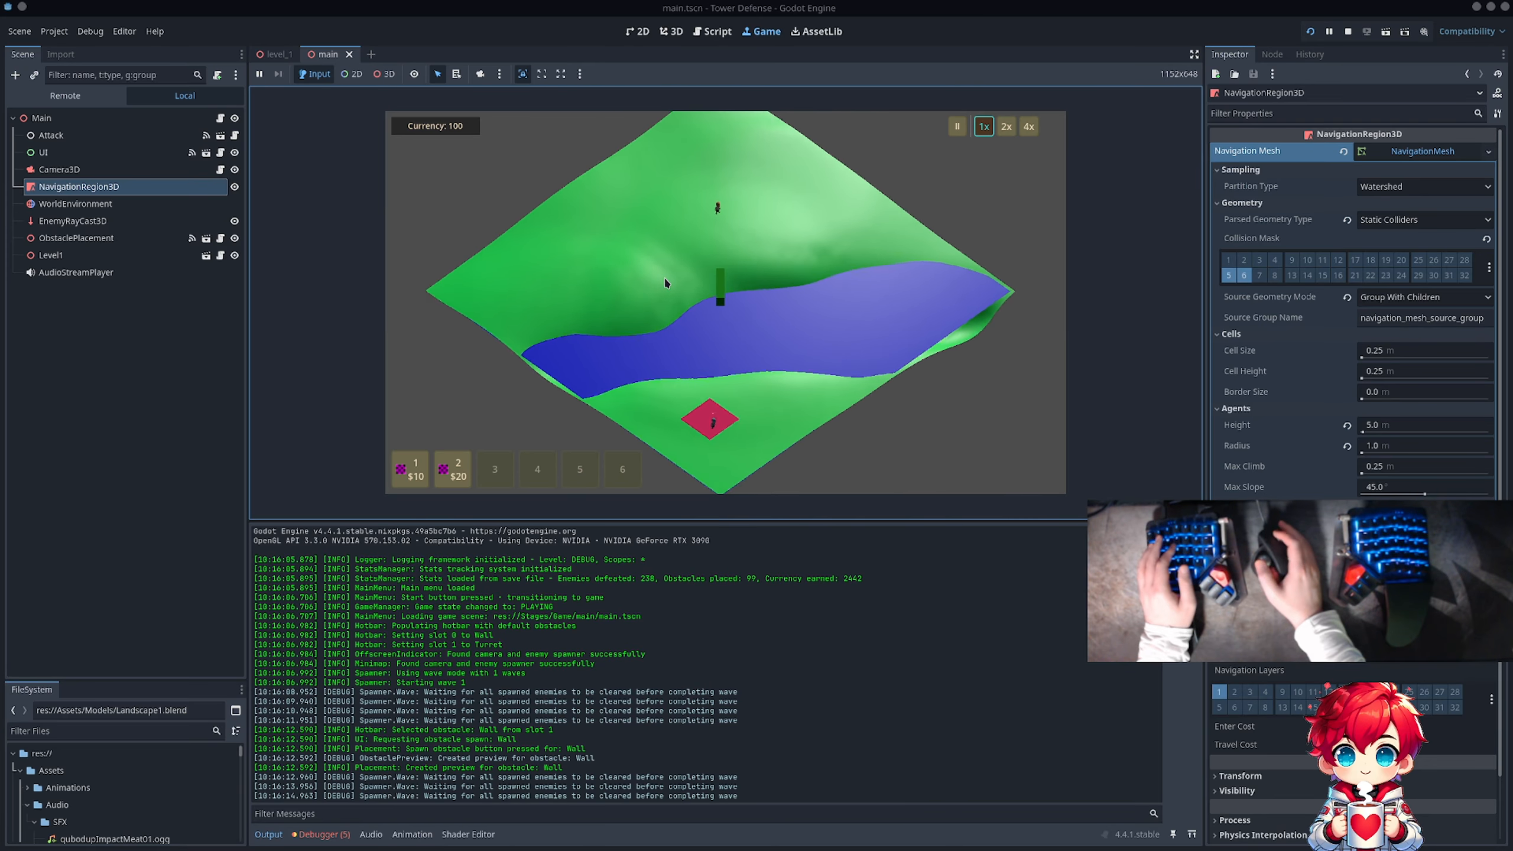
scroll(666, 243, up, 4)
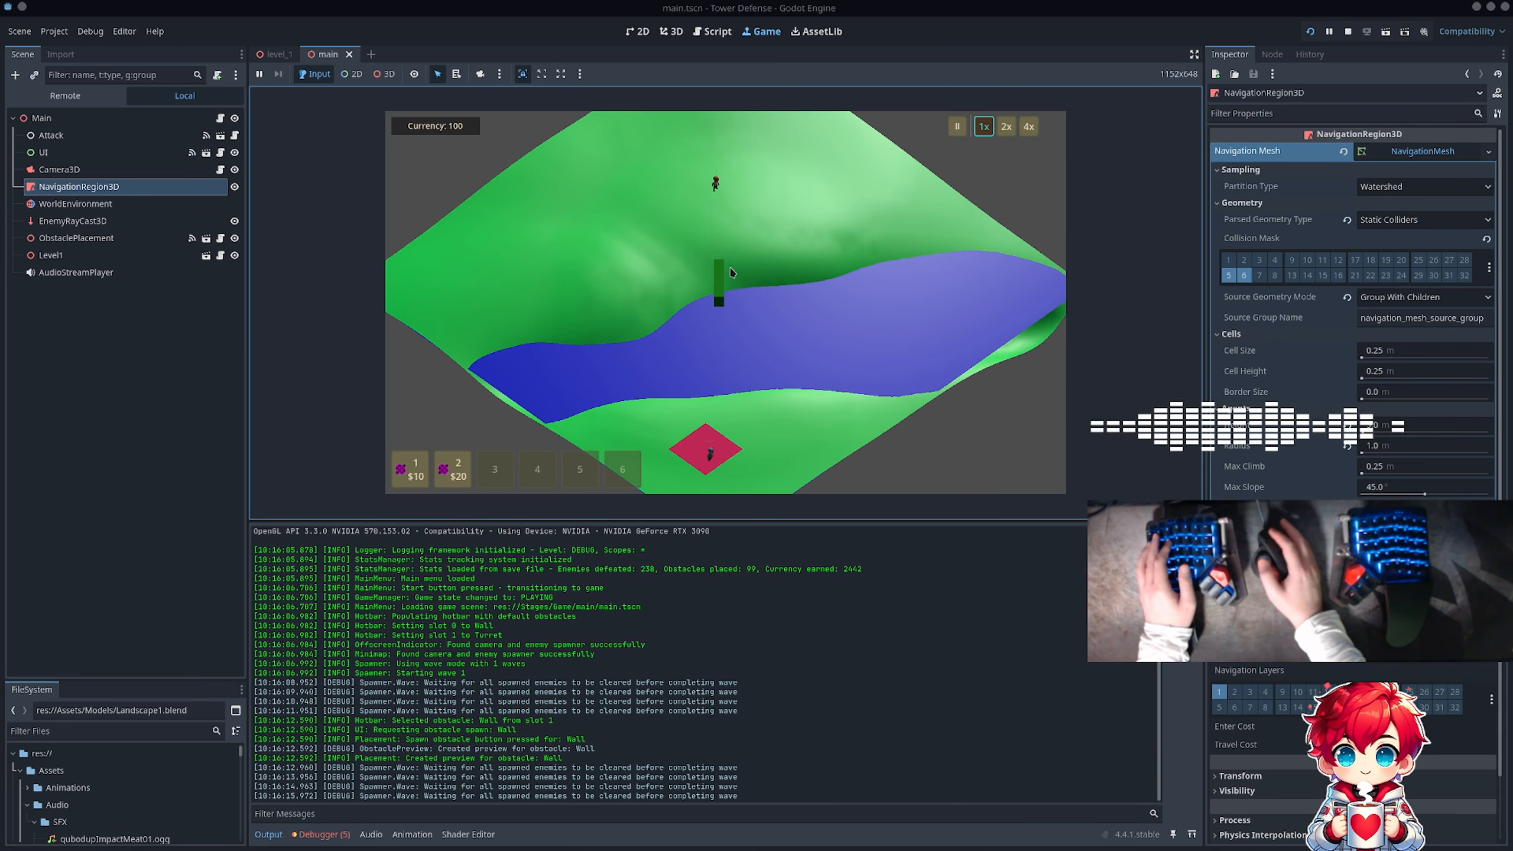
click(732, 273)
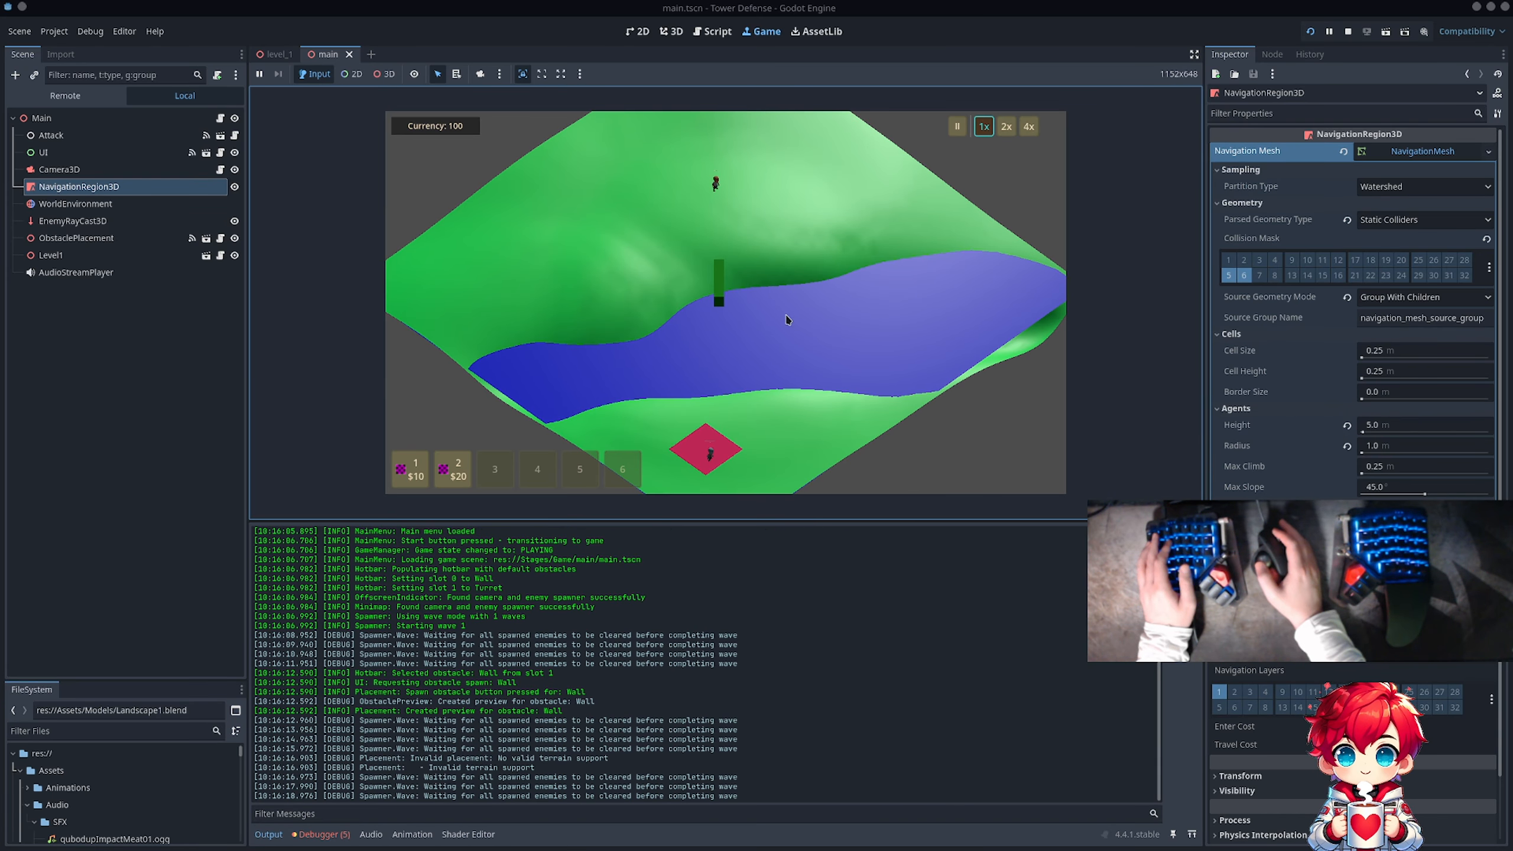
Step: Respawn the Wall preview and check it at different zoom levels, then pause and resume the game
key(1)
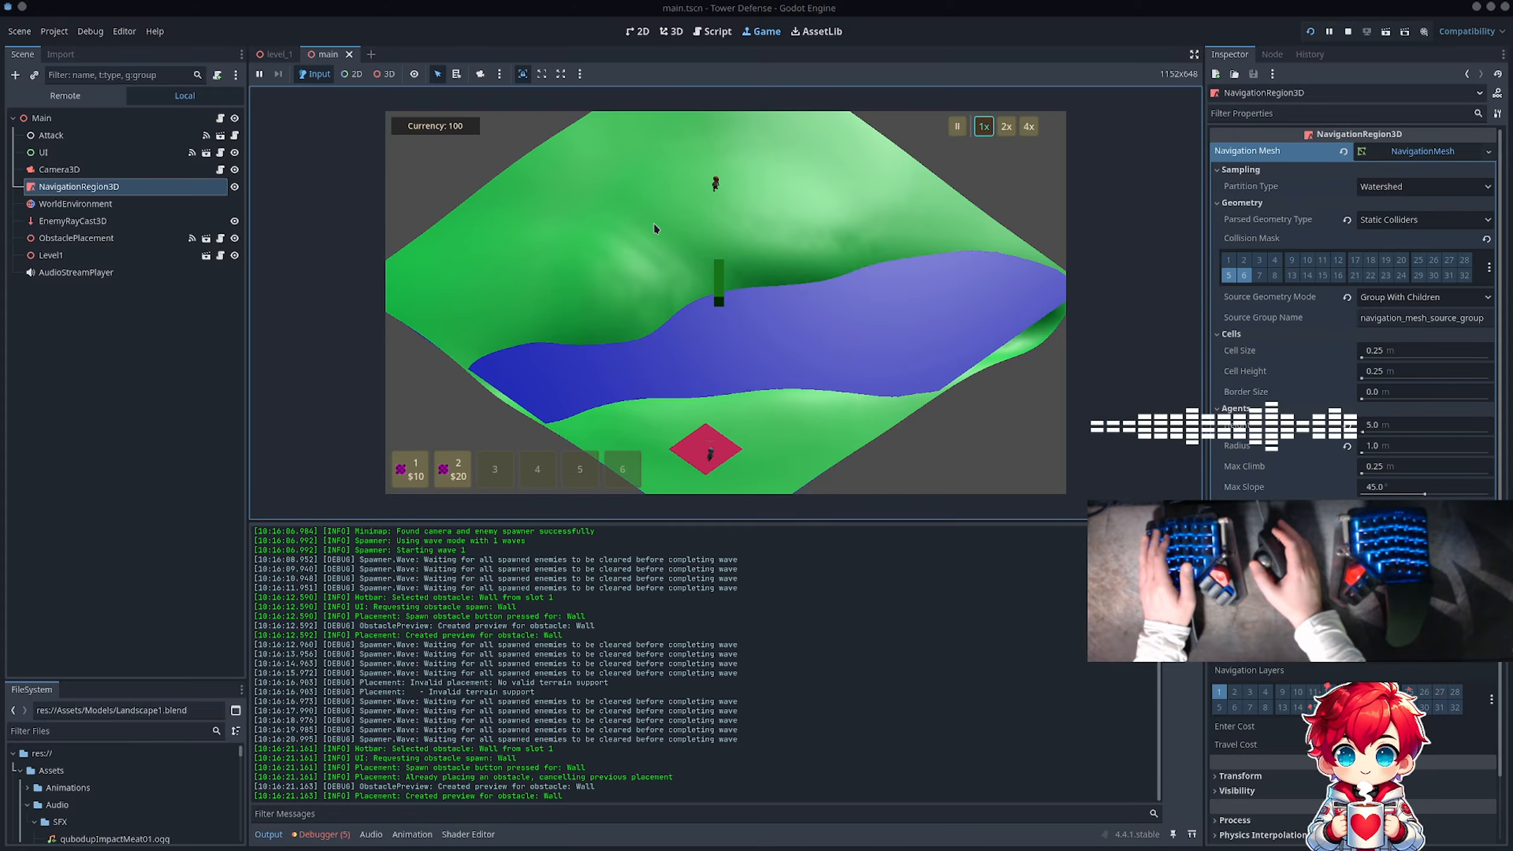
key(1)
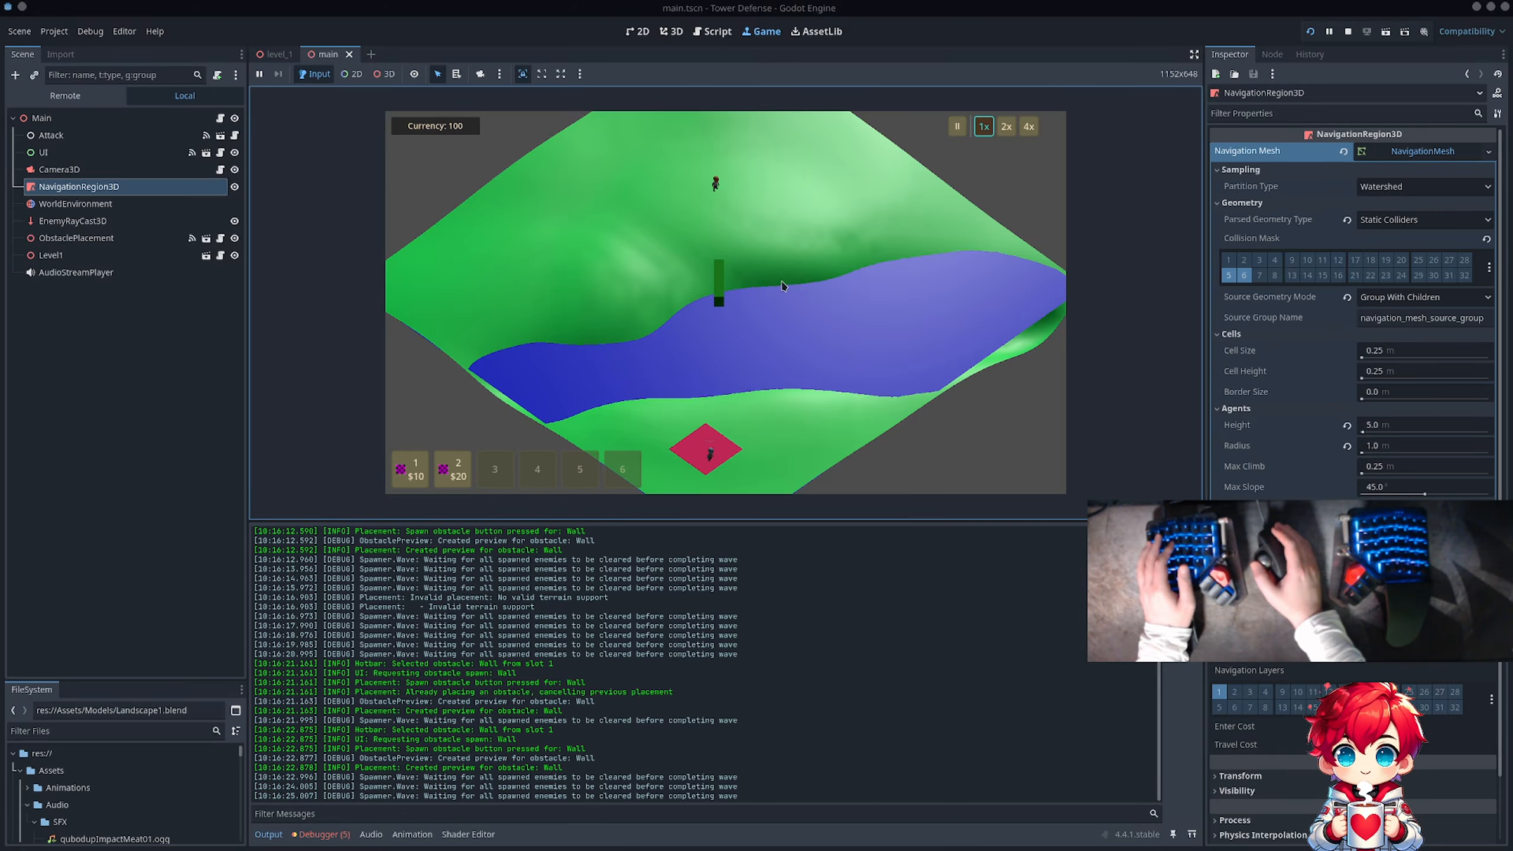
scroll(834, 338, up, 6)
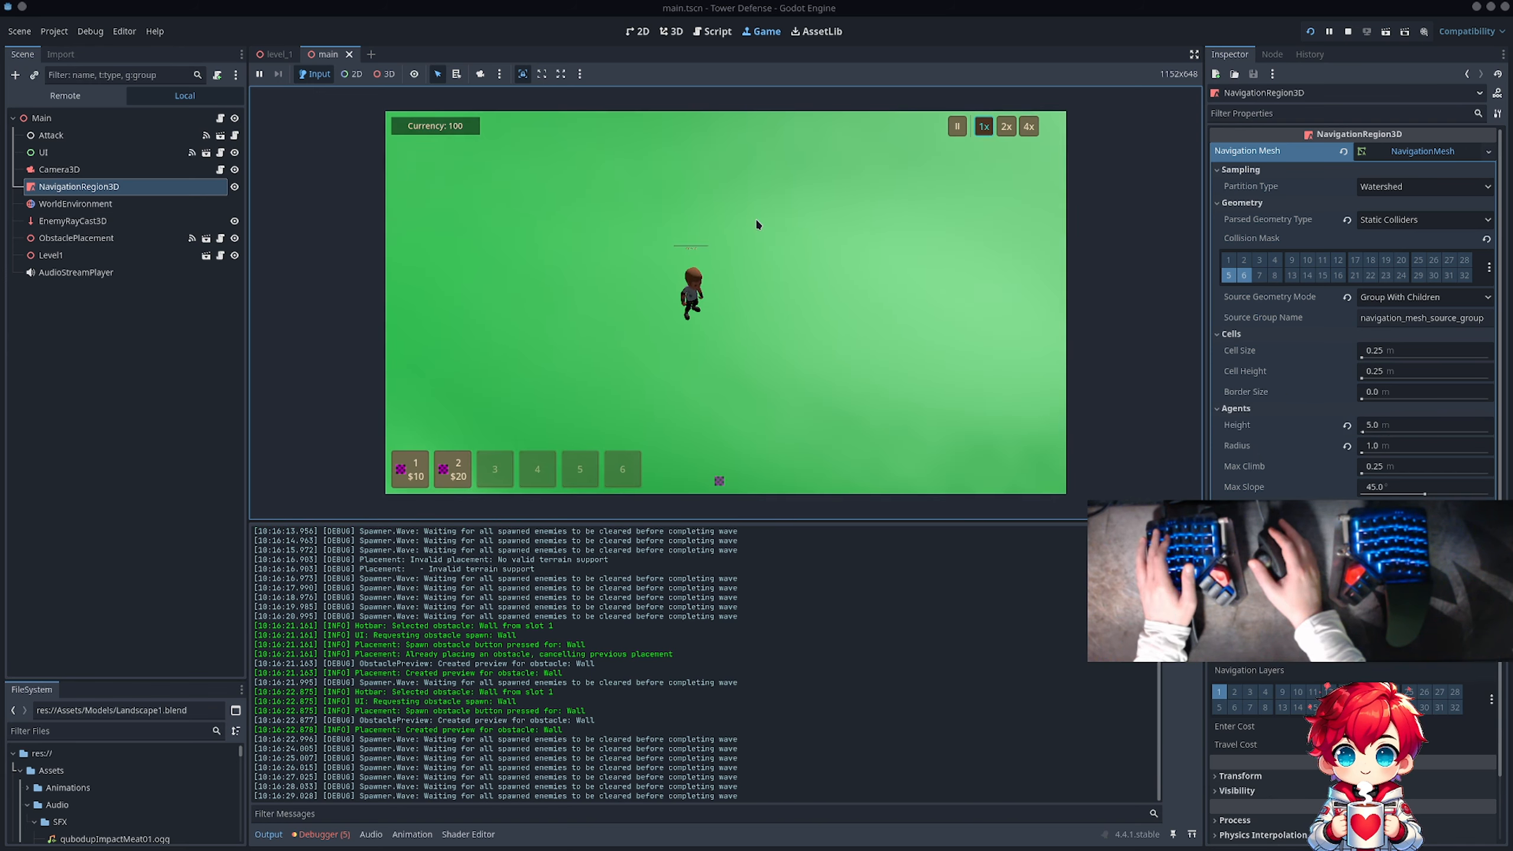
key(1)
scroll(758, 250, down, 6)
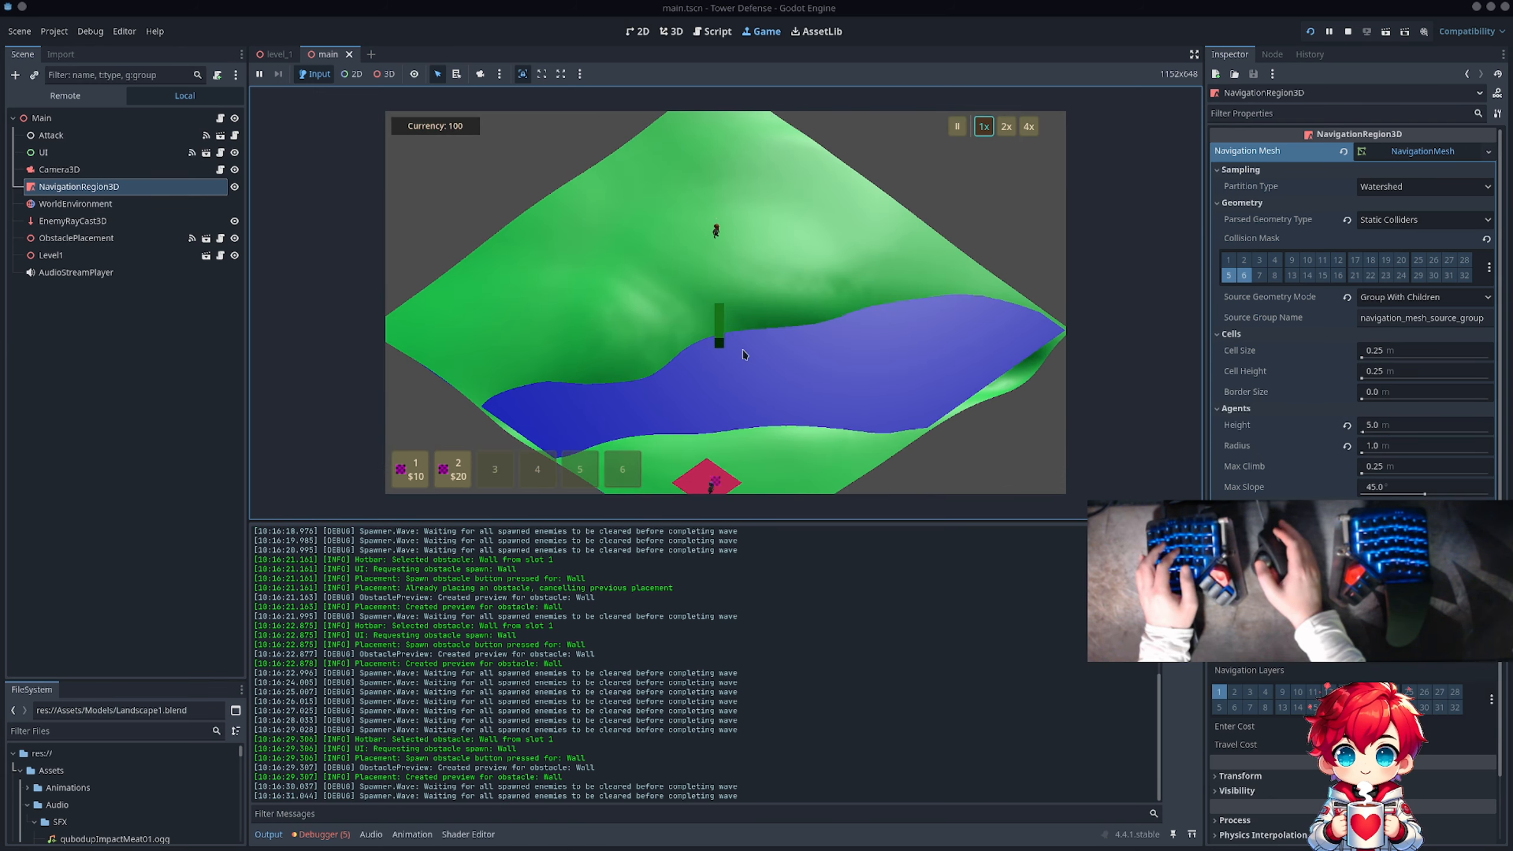
key(Escape)
click(717, 279)
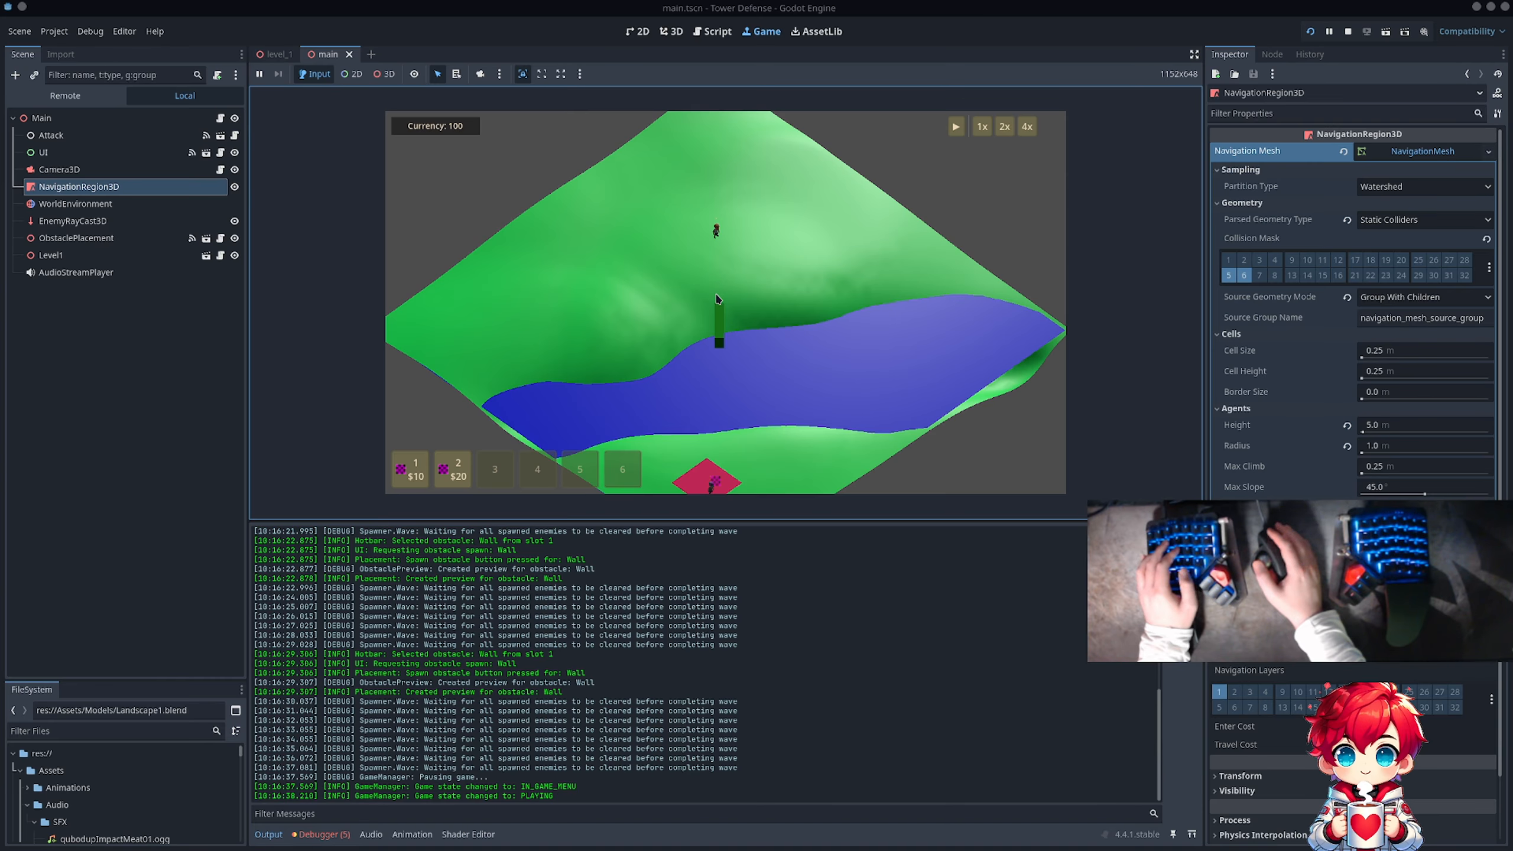
click(958, 127)
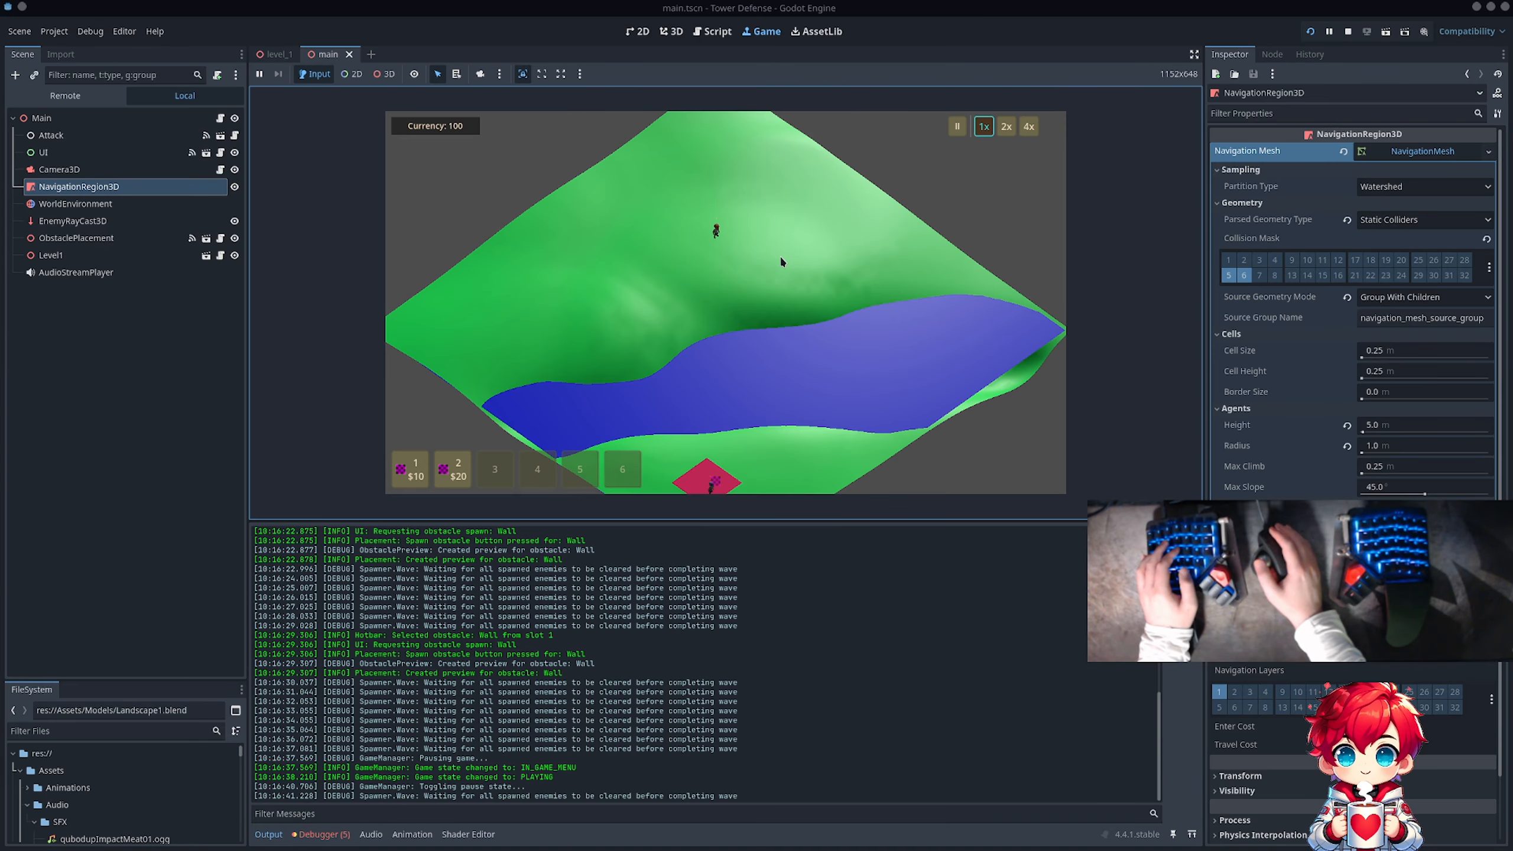
Step: Pause the game and review the debugger's error list, then return to the output log
key(Escape)
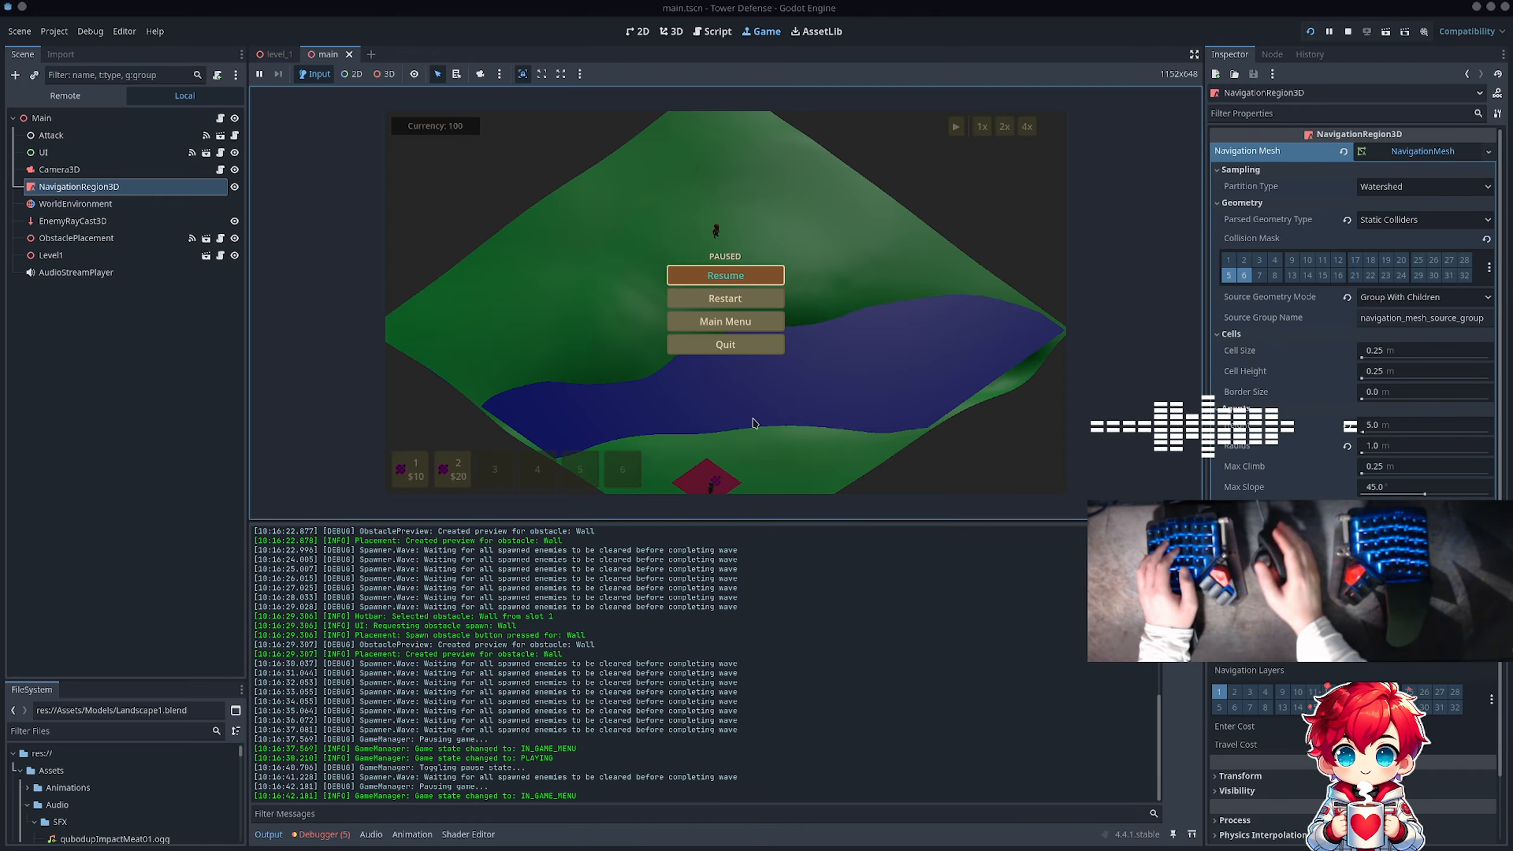
click(321, 834)
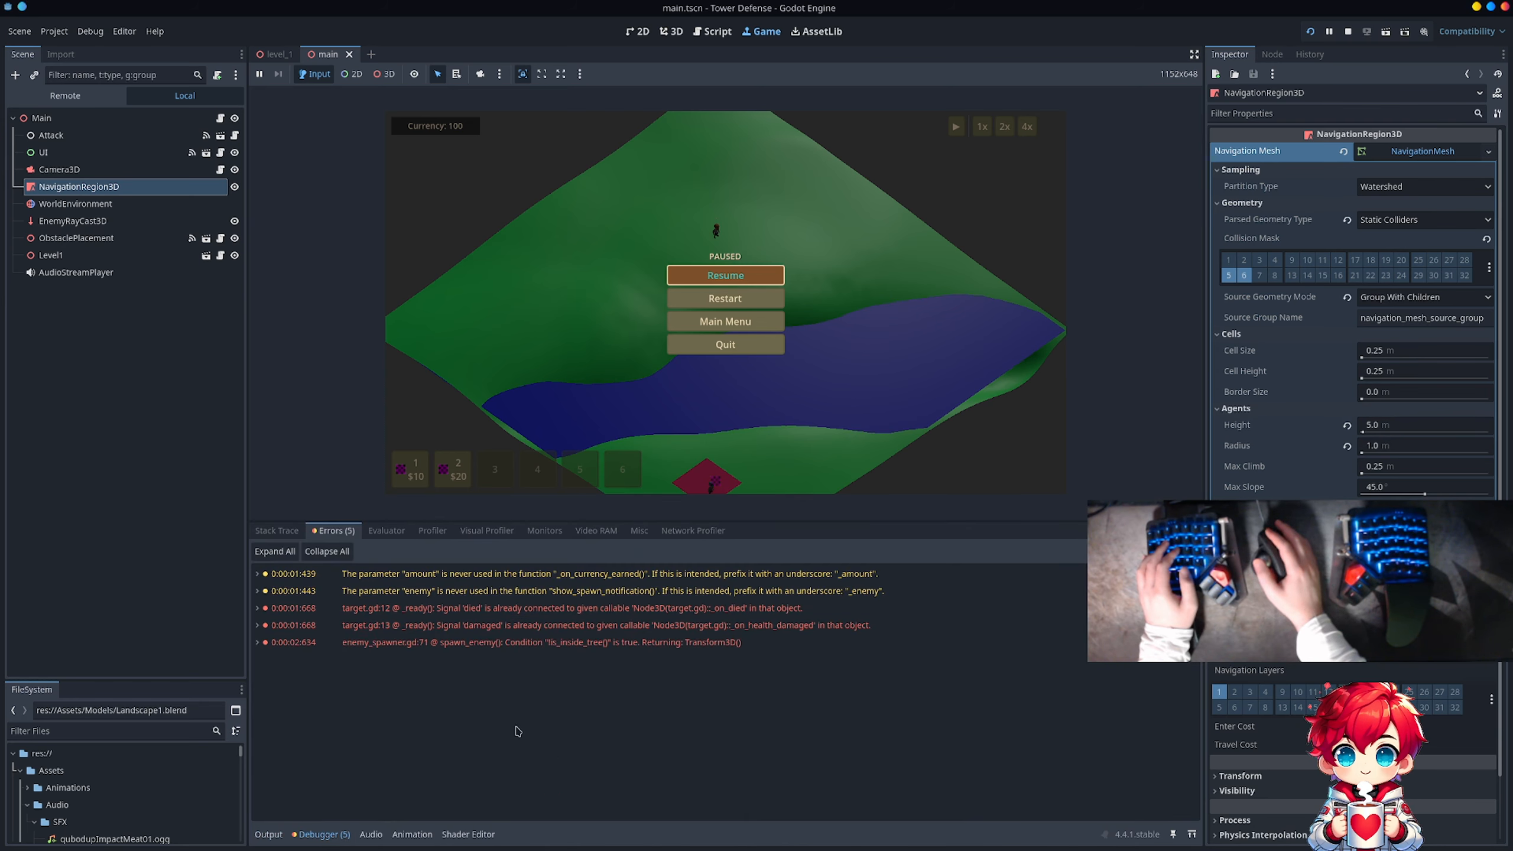
mouse_move(554, 618)
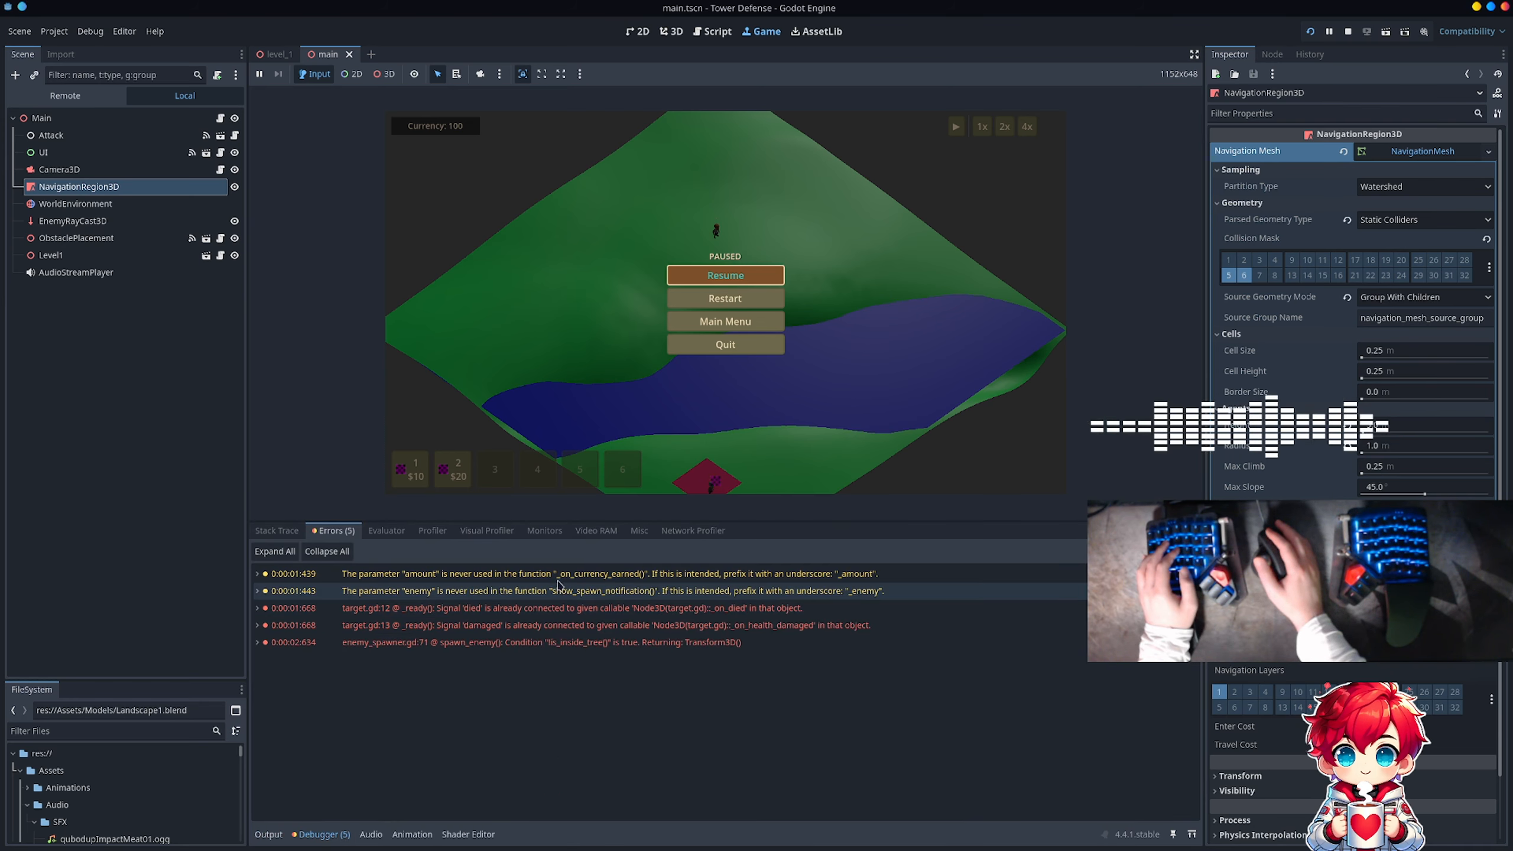
click(275, 837)
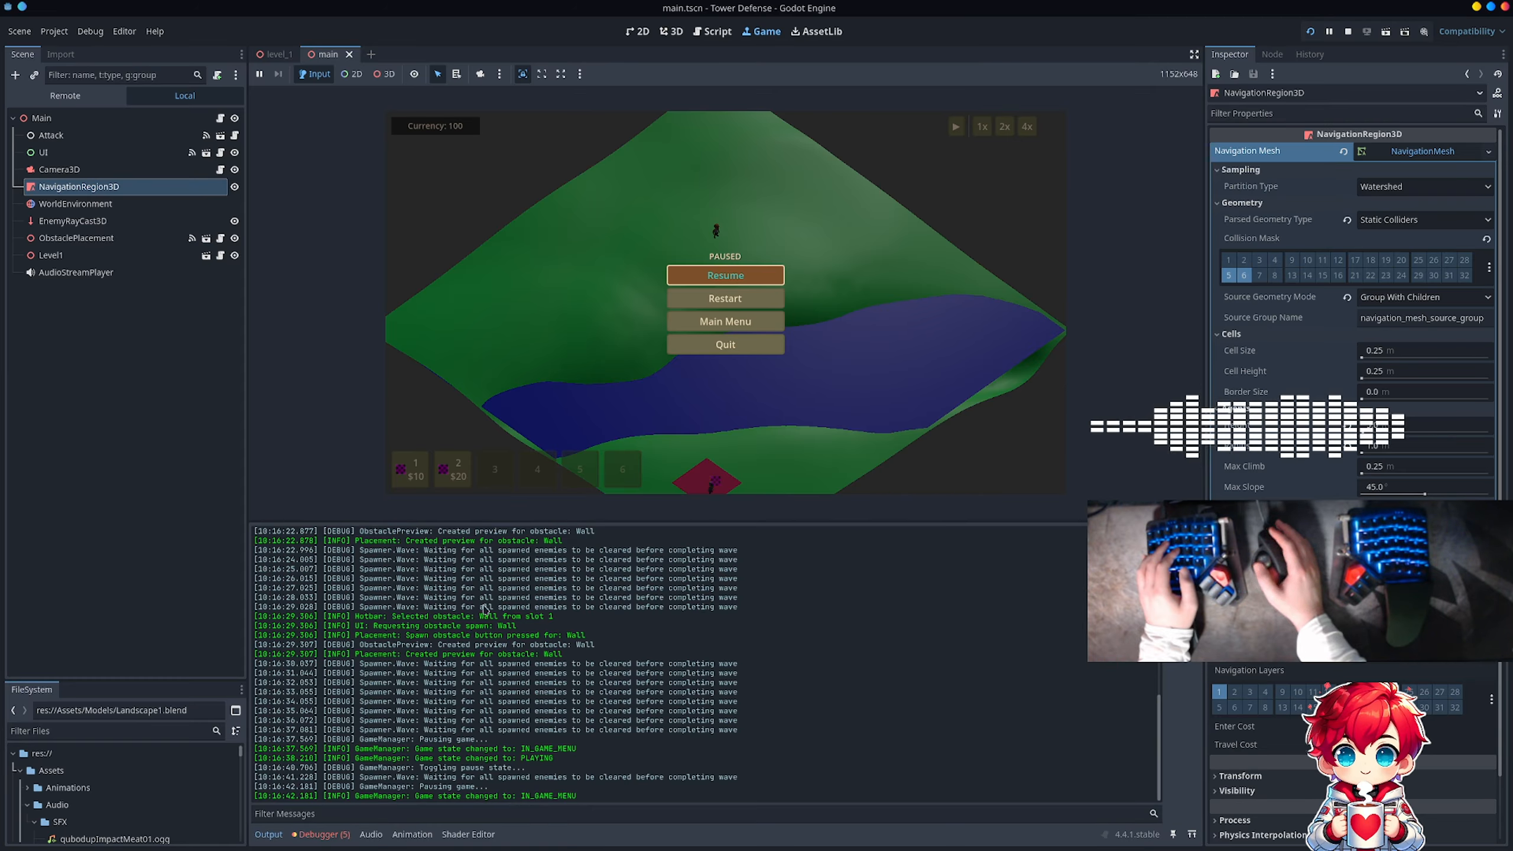
Step: Resume the game and try repeatedly to place a Wall on the green terrain above the river
key(Escape)
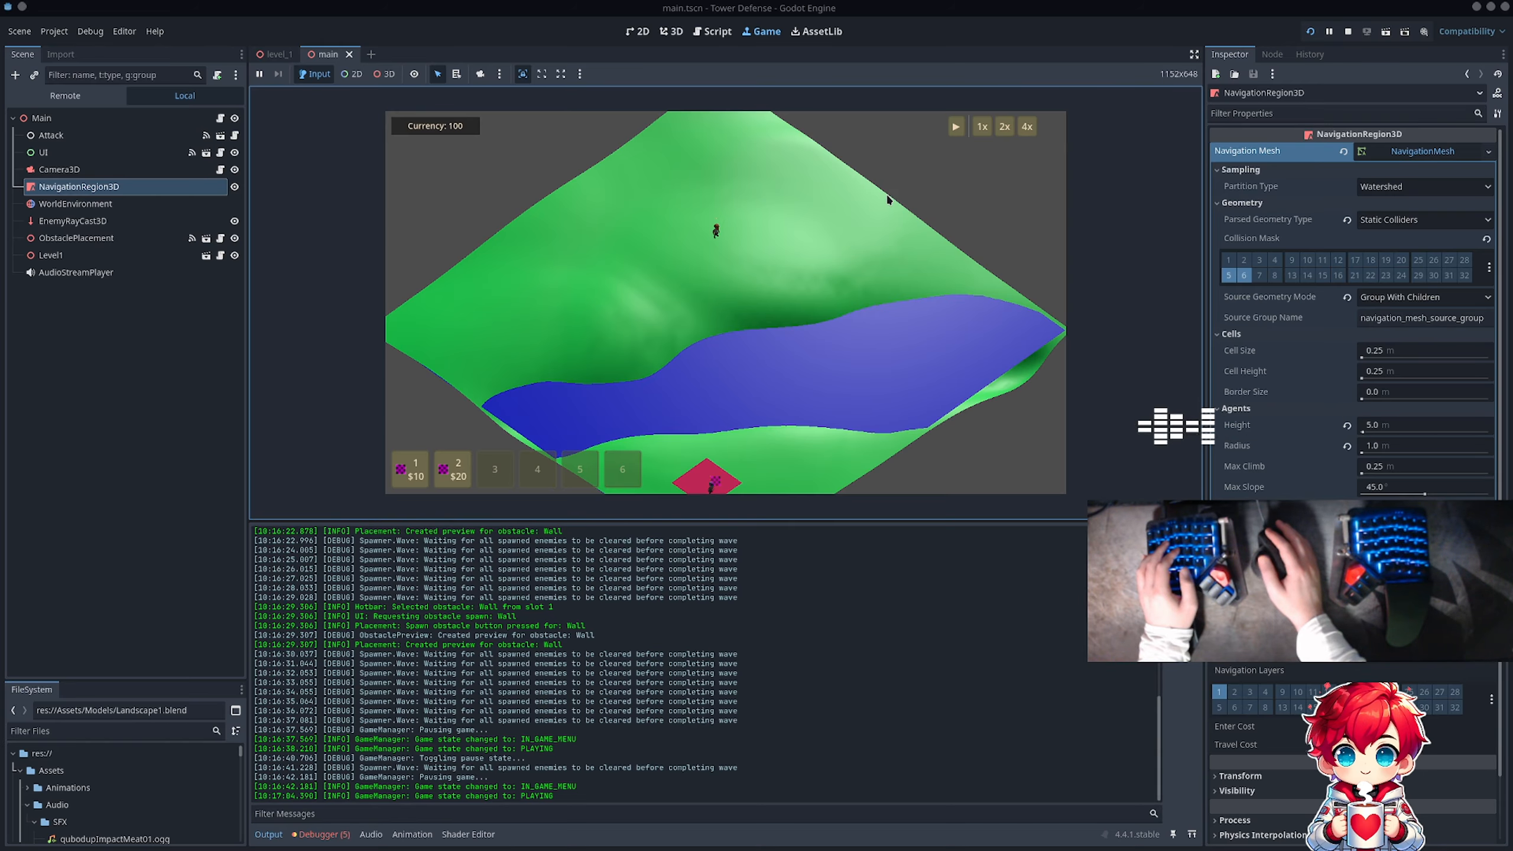
click(957, 126)
key(1)
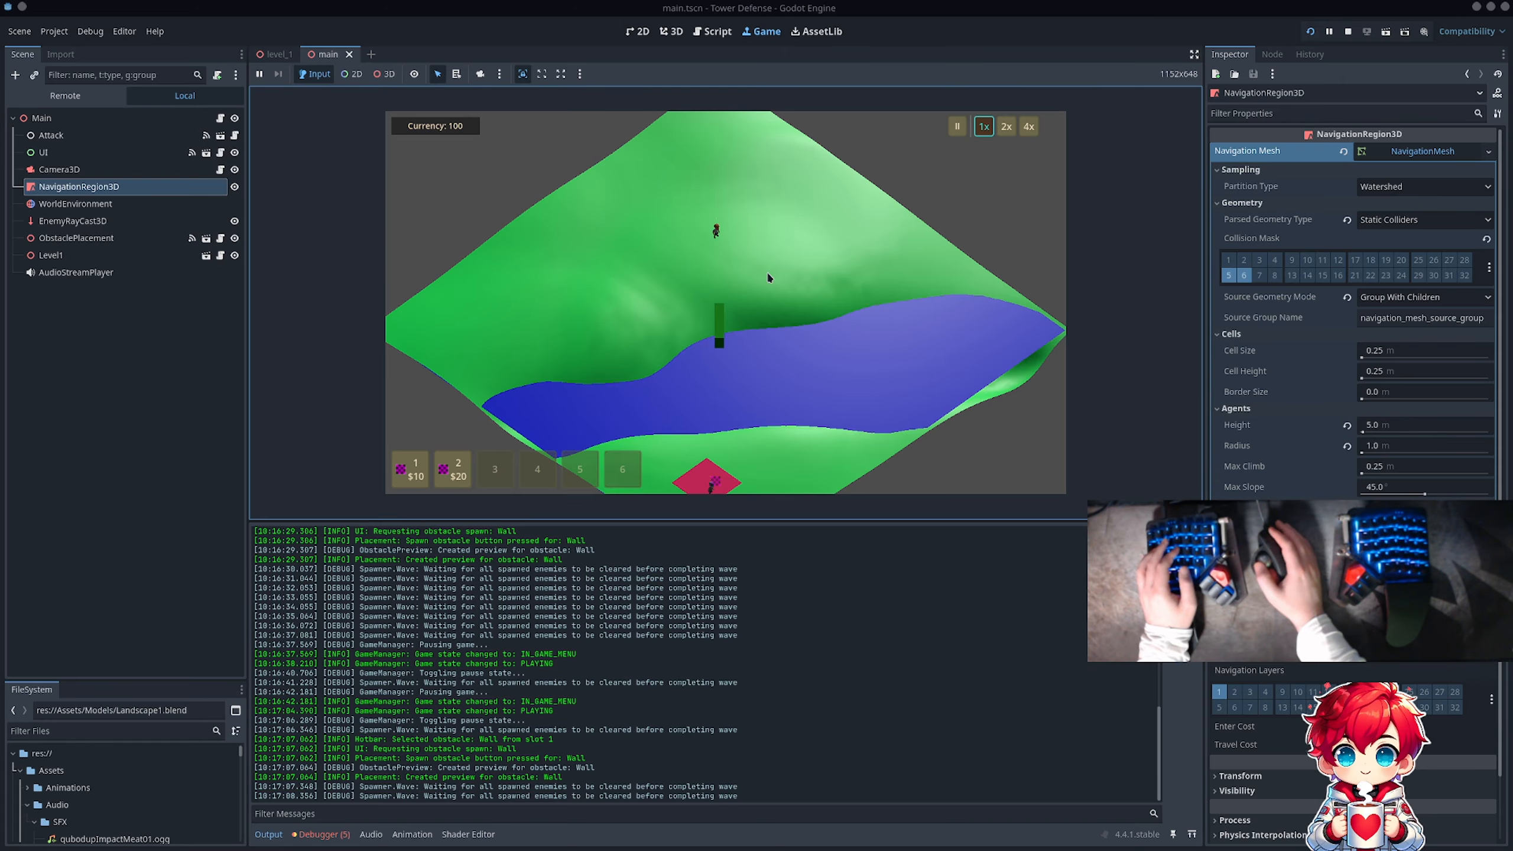
key(1)
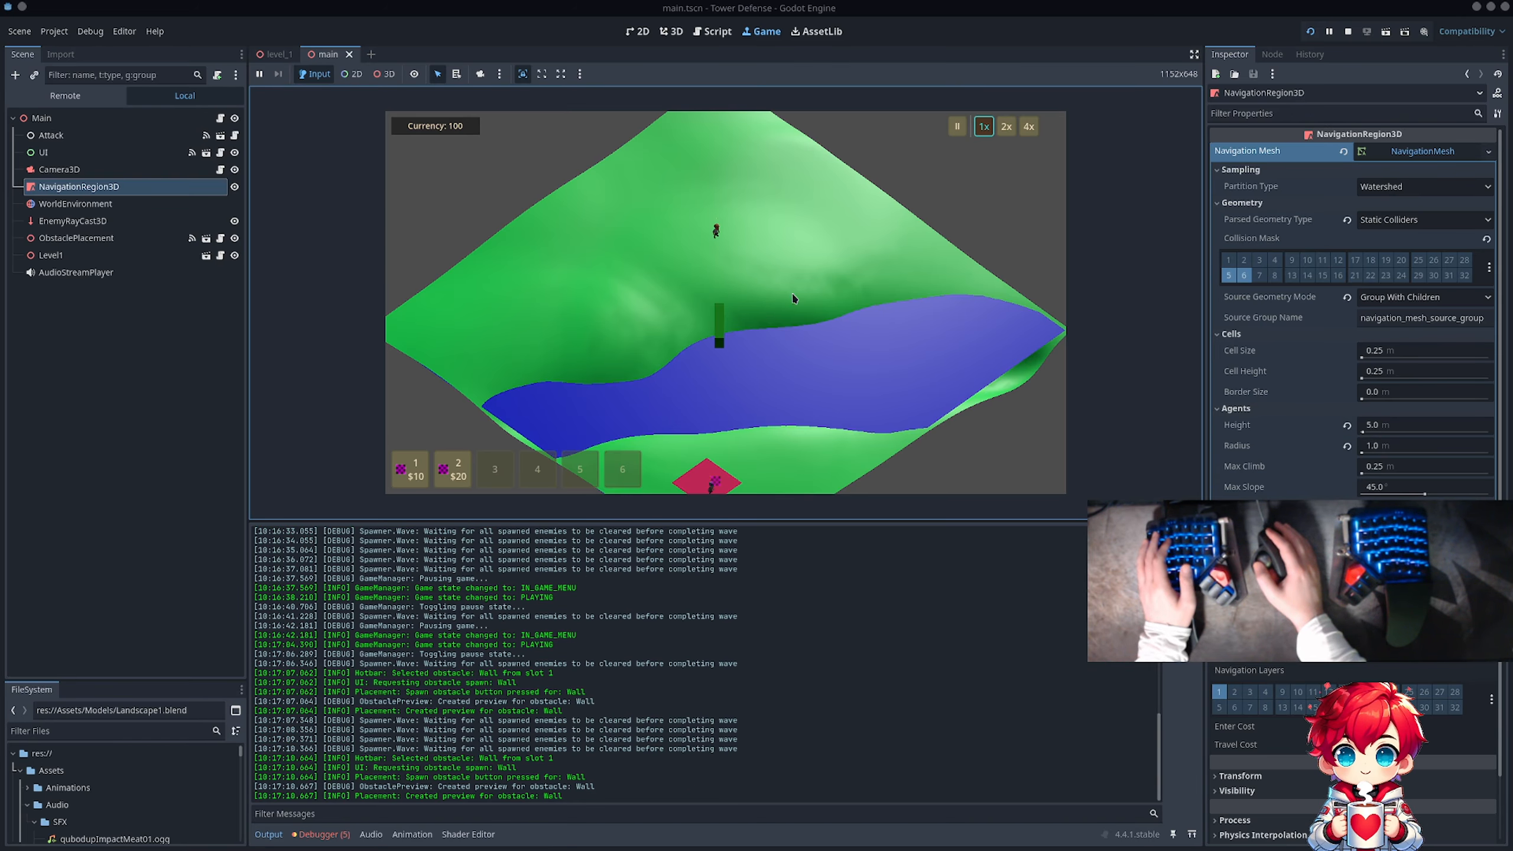
click(793, 294)
click(800, 286)
click(803, 282)
click(803, 281)
click(800, 282)
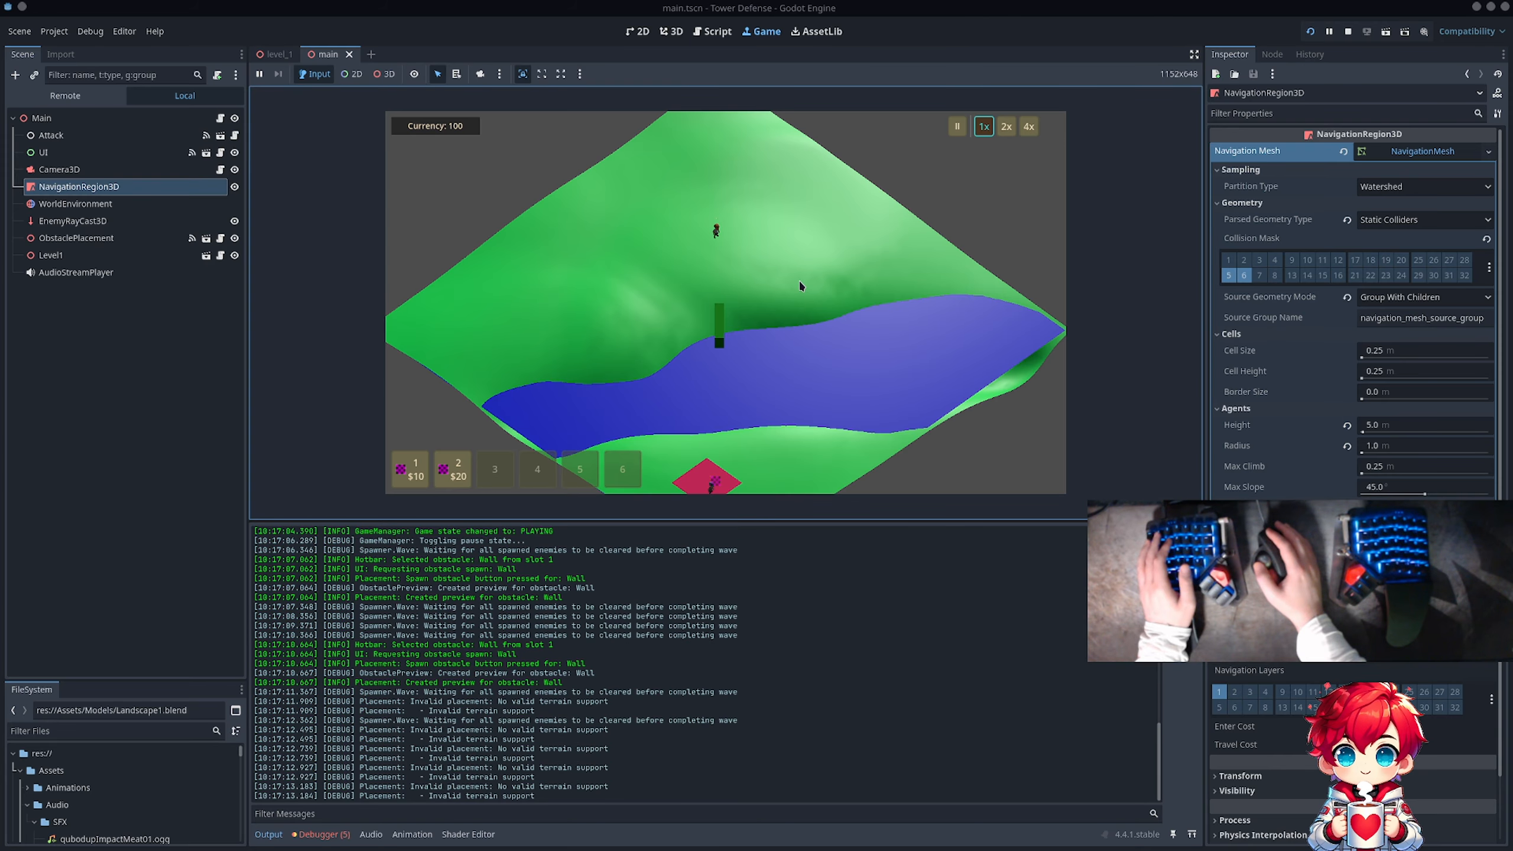
Step: Pause the game, switch to Visual Studio Code, and clear the workspace by closing Issue #93 and widening the editor area
key(Escape)
key(alt+Tab)
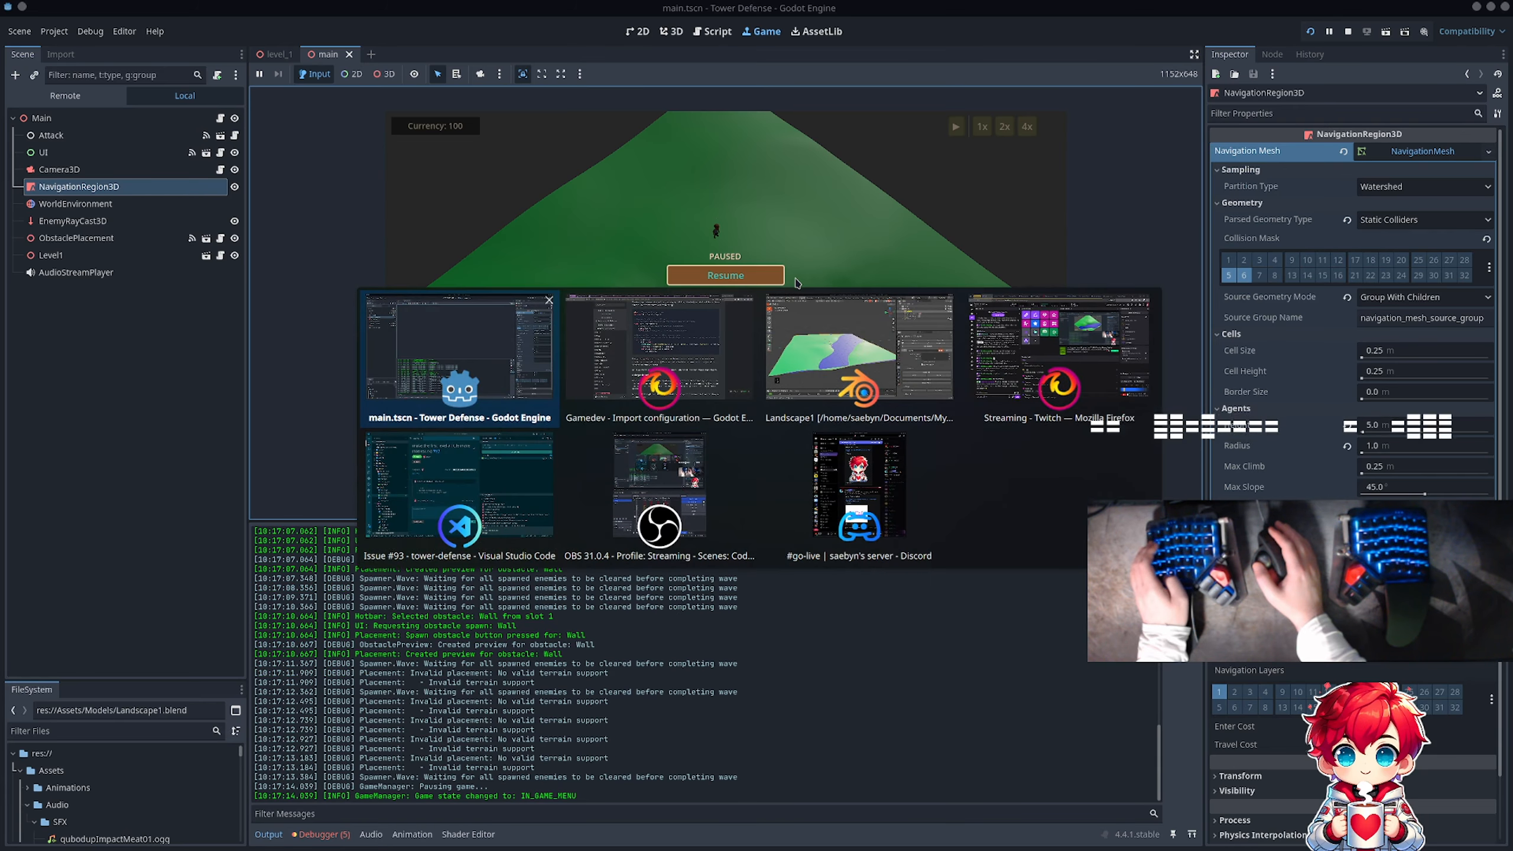
key(alt+Tab)
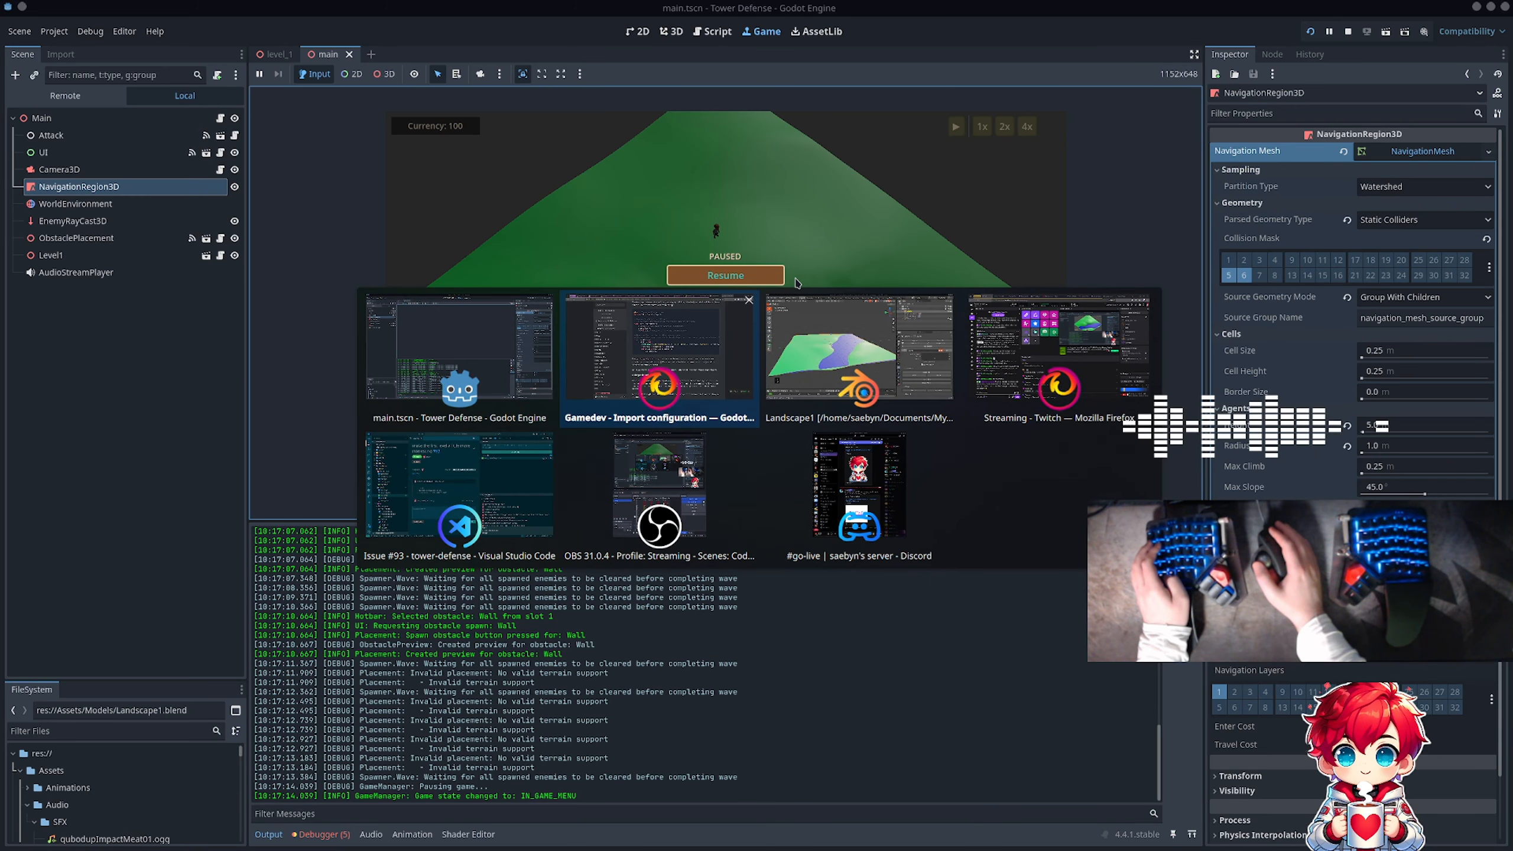
key(alt+Tab)
key(alt+Tab)
key(alt+Tab)
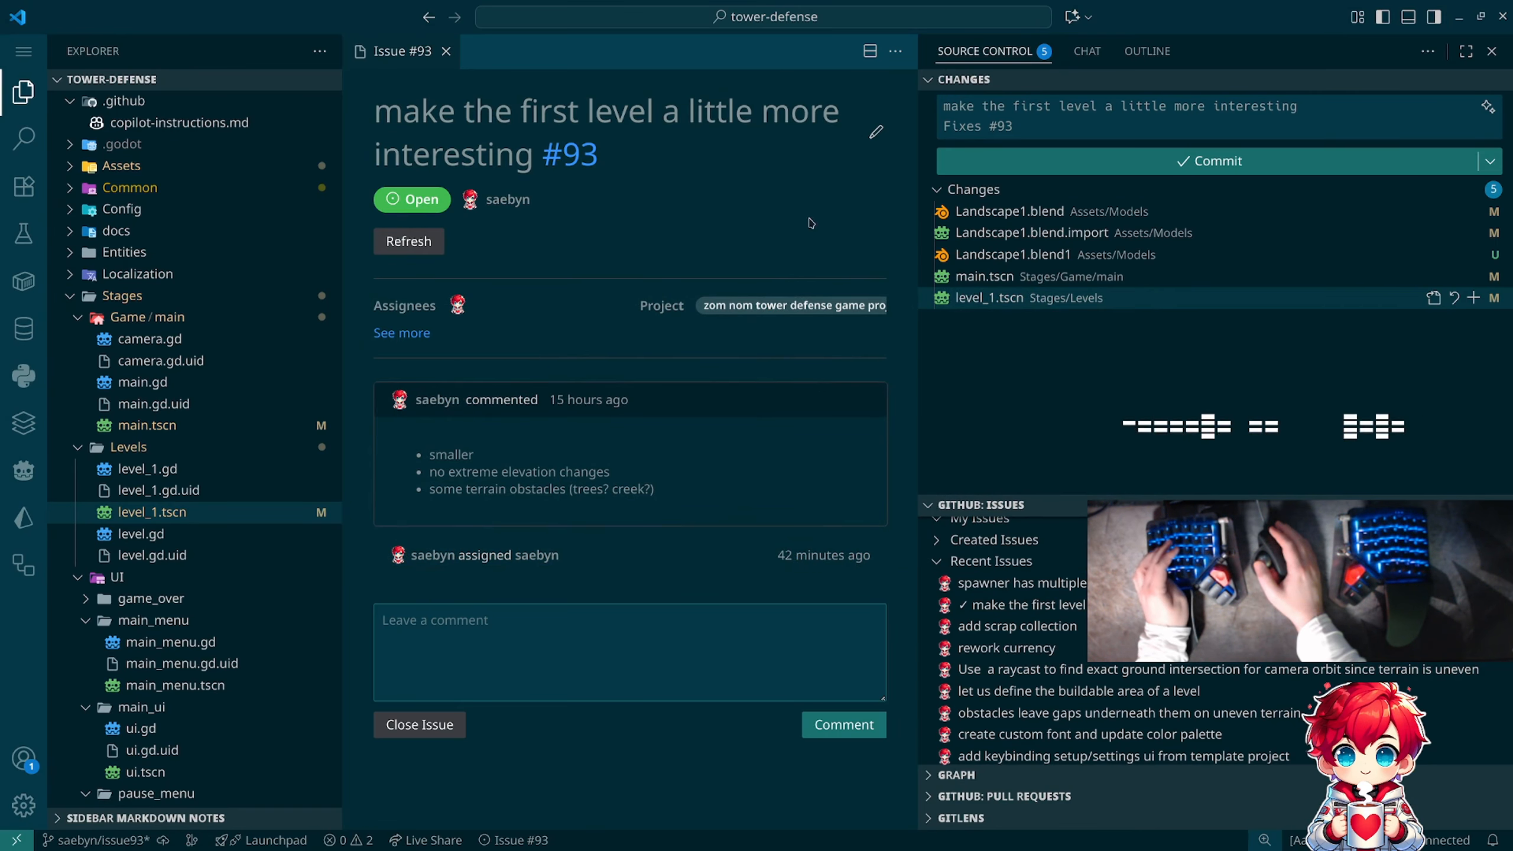
click(445, 51)
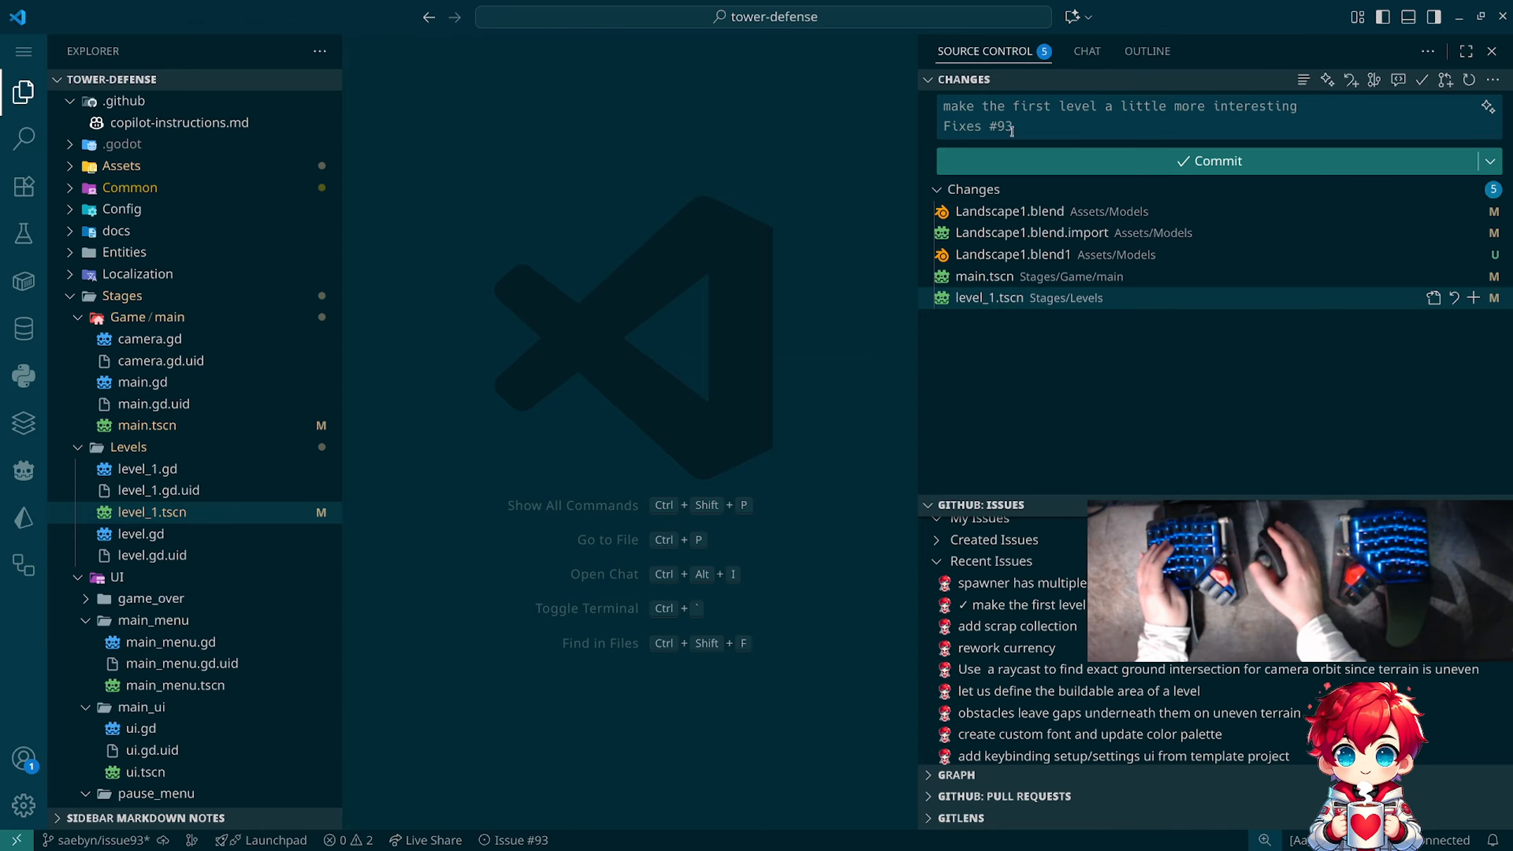
drag(915, 163, 1156, 191)
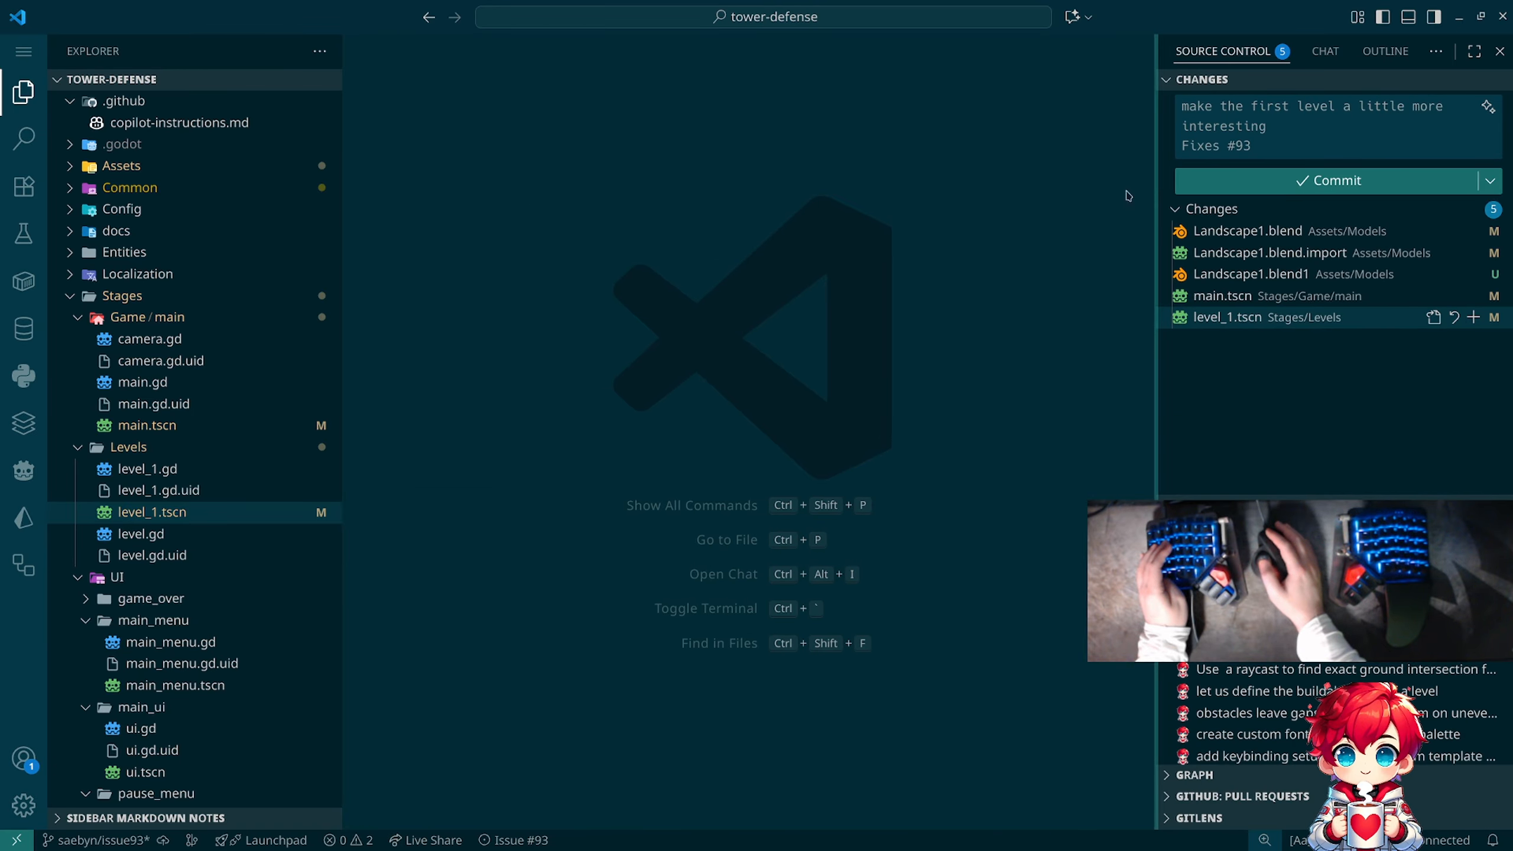
Step: Search the project for "Invalid terrain" and open the match in obstacle_placement.gd
key(ctrl+shift+f)
text(Inva)
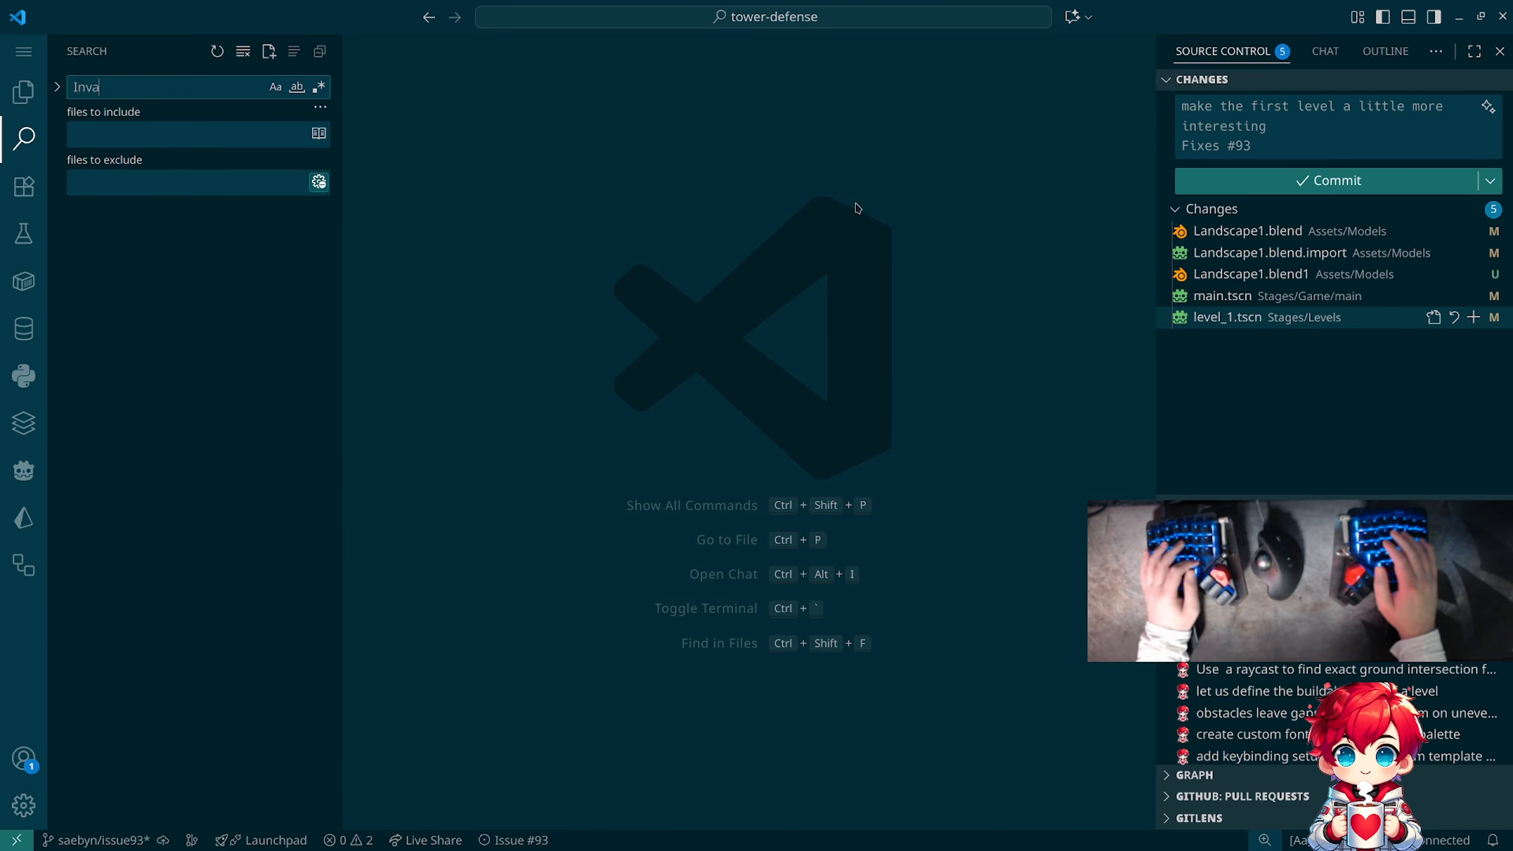
text(li)
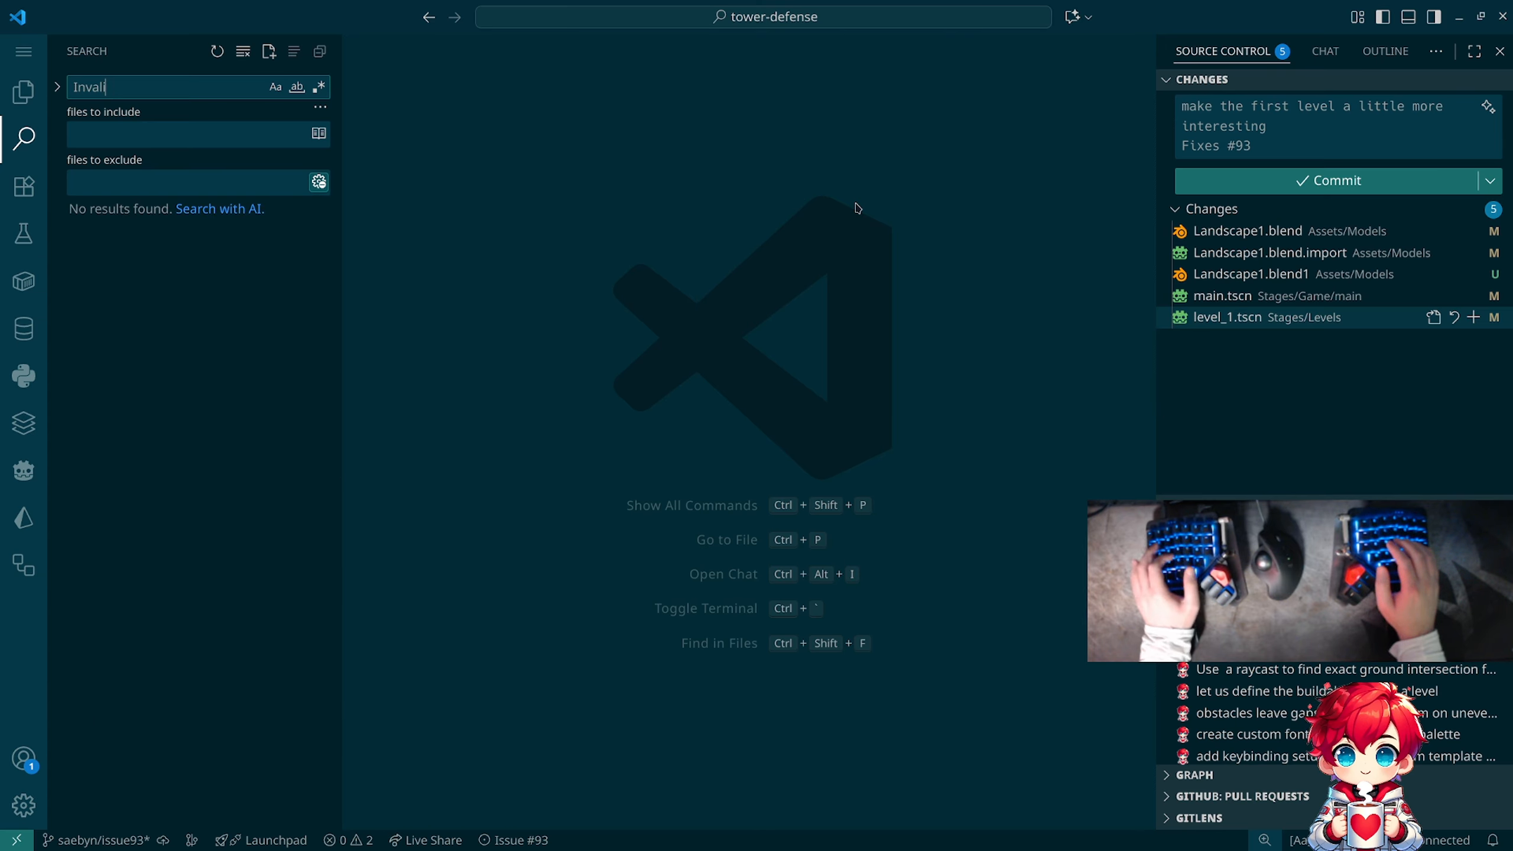
text(errain)
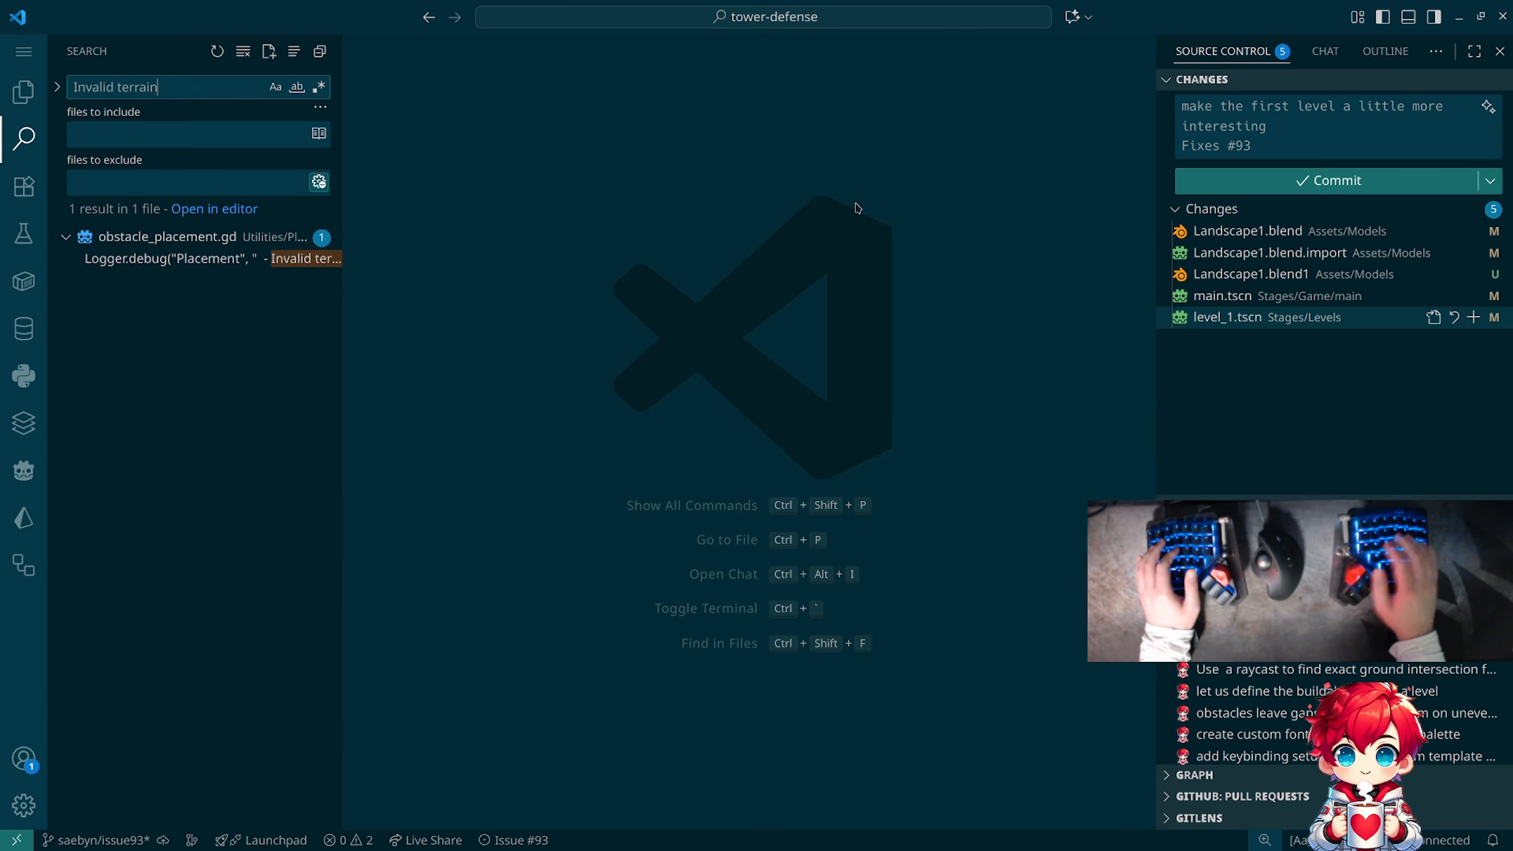
click(208, 259)
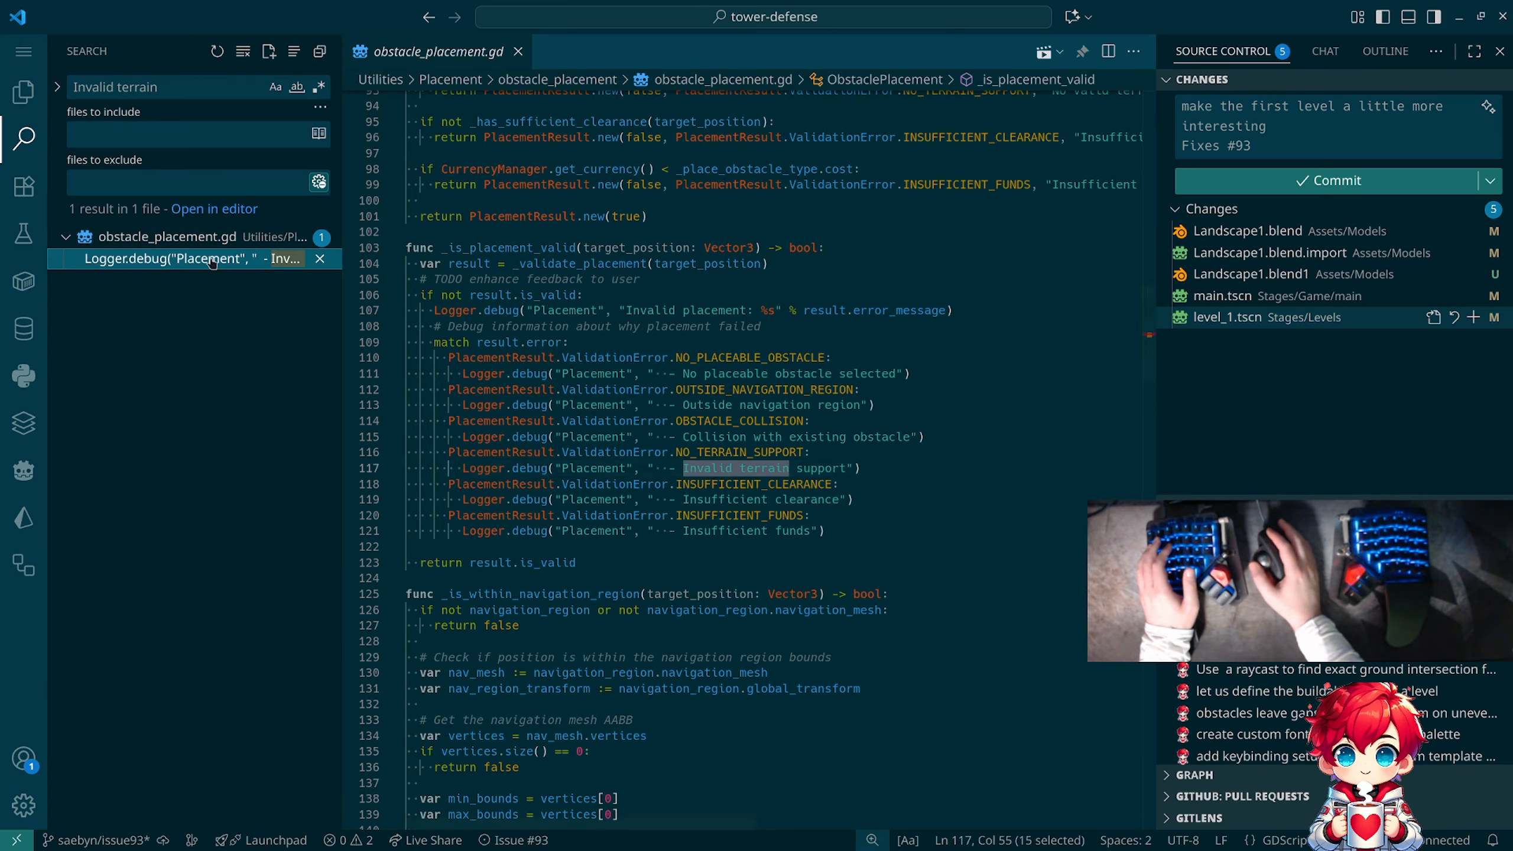
Step: Hide the search sidebar and find where _validate_placement returns NO_TERRAIN_SUPPORT in obstacle_placement.gd
click(45, 150)
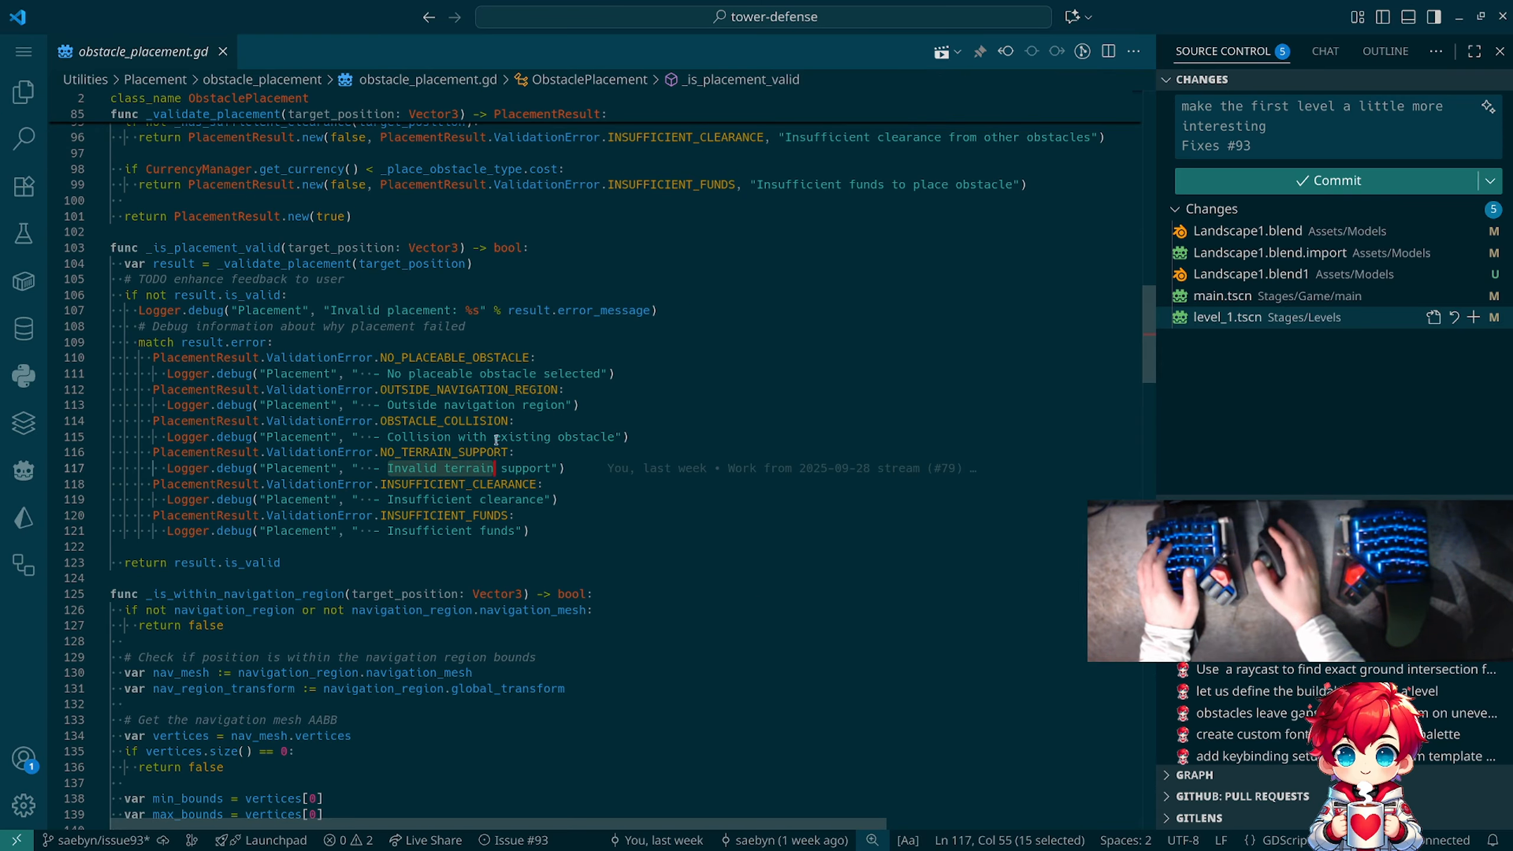
double_click(444, 451)
key(ctrl+f)
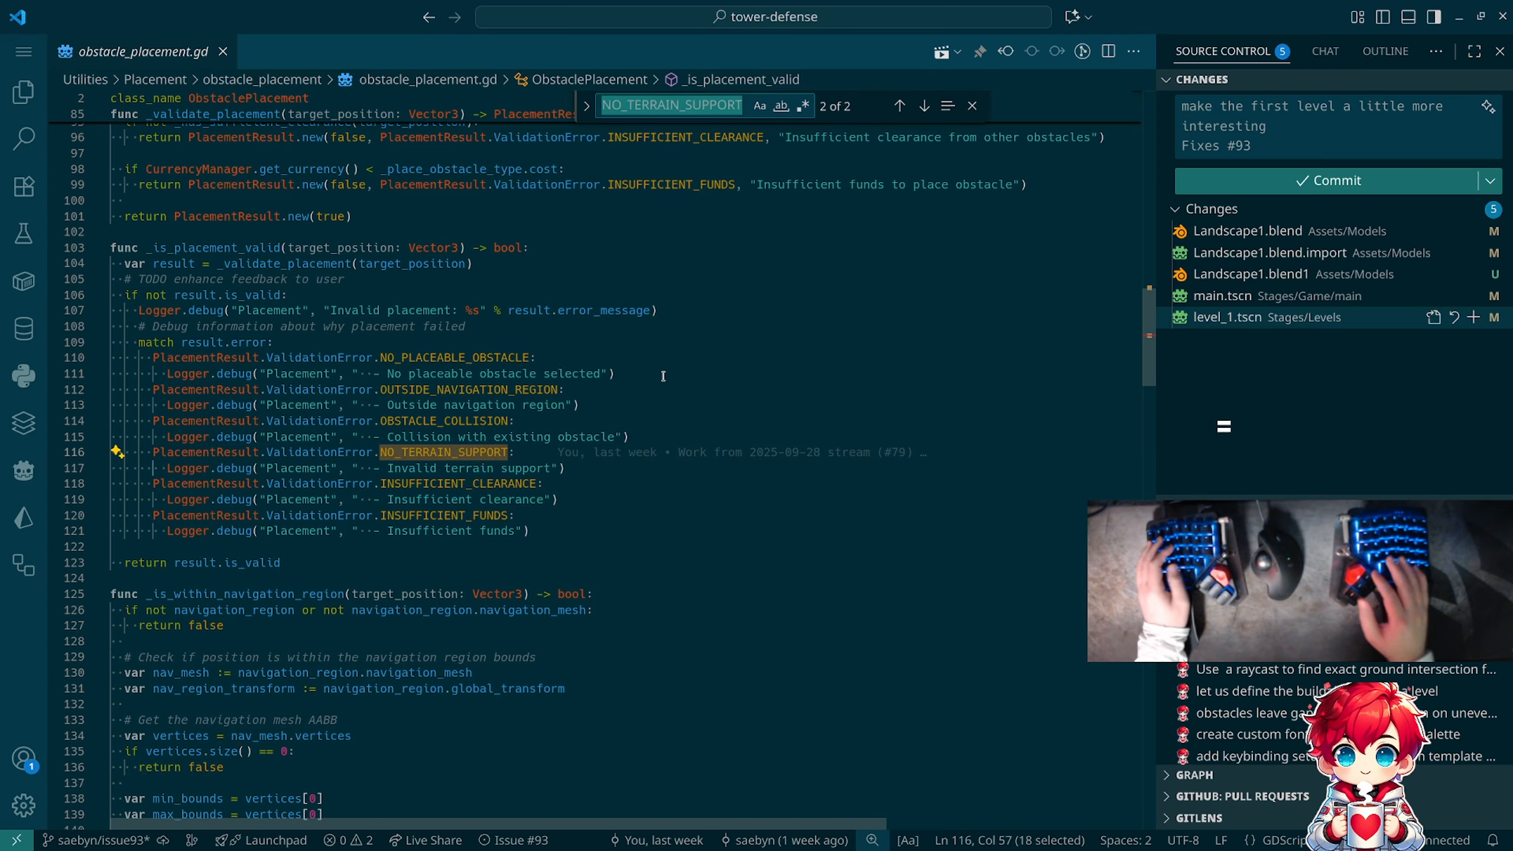
key(Return)
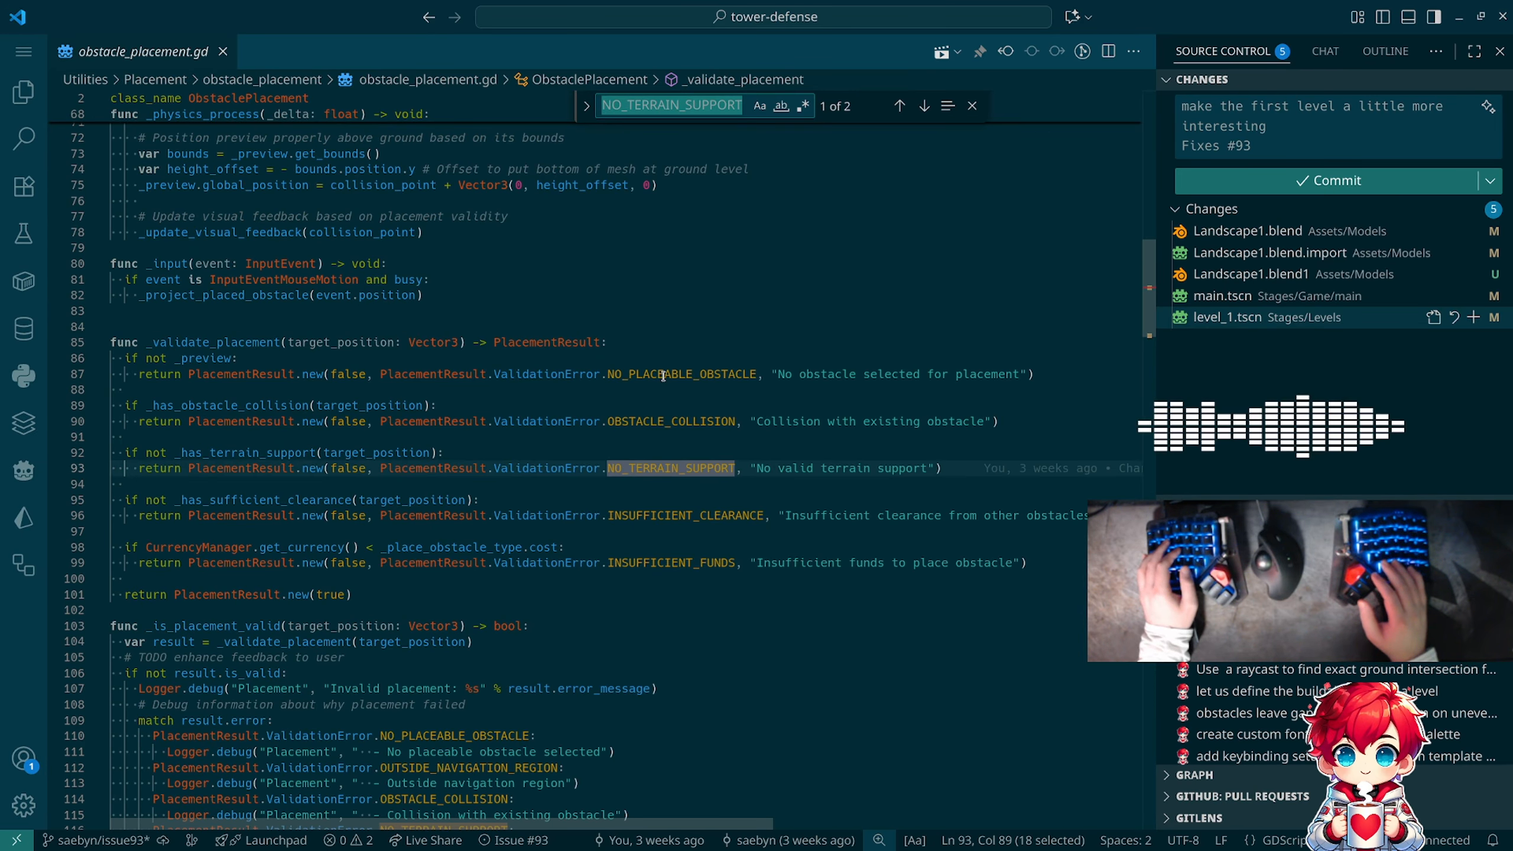
key(Escape)
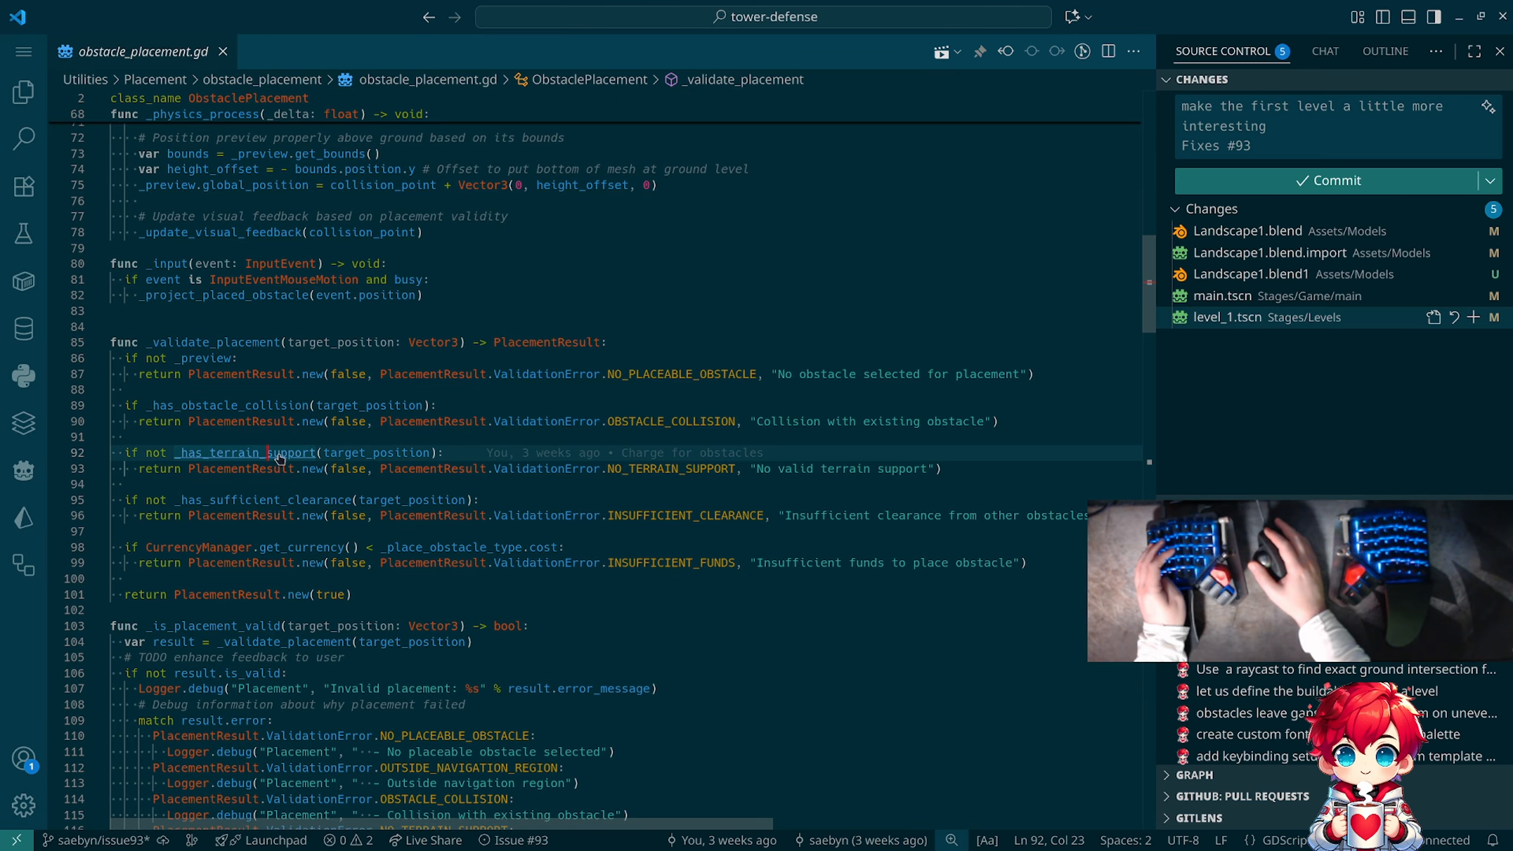
Step: Follow _has_terrain_support to its definition in obstacle_placement.gd and trace the raycast variable it uses to its declaration
ctrl+click(266, 454)
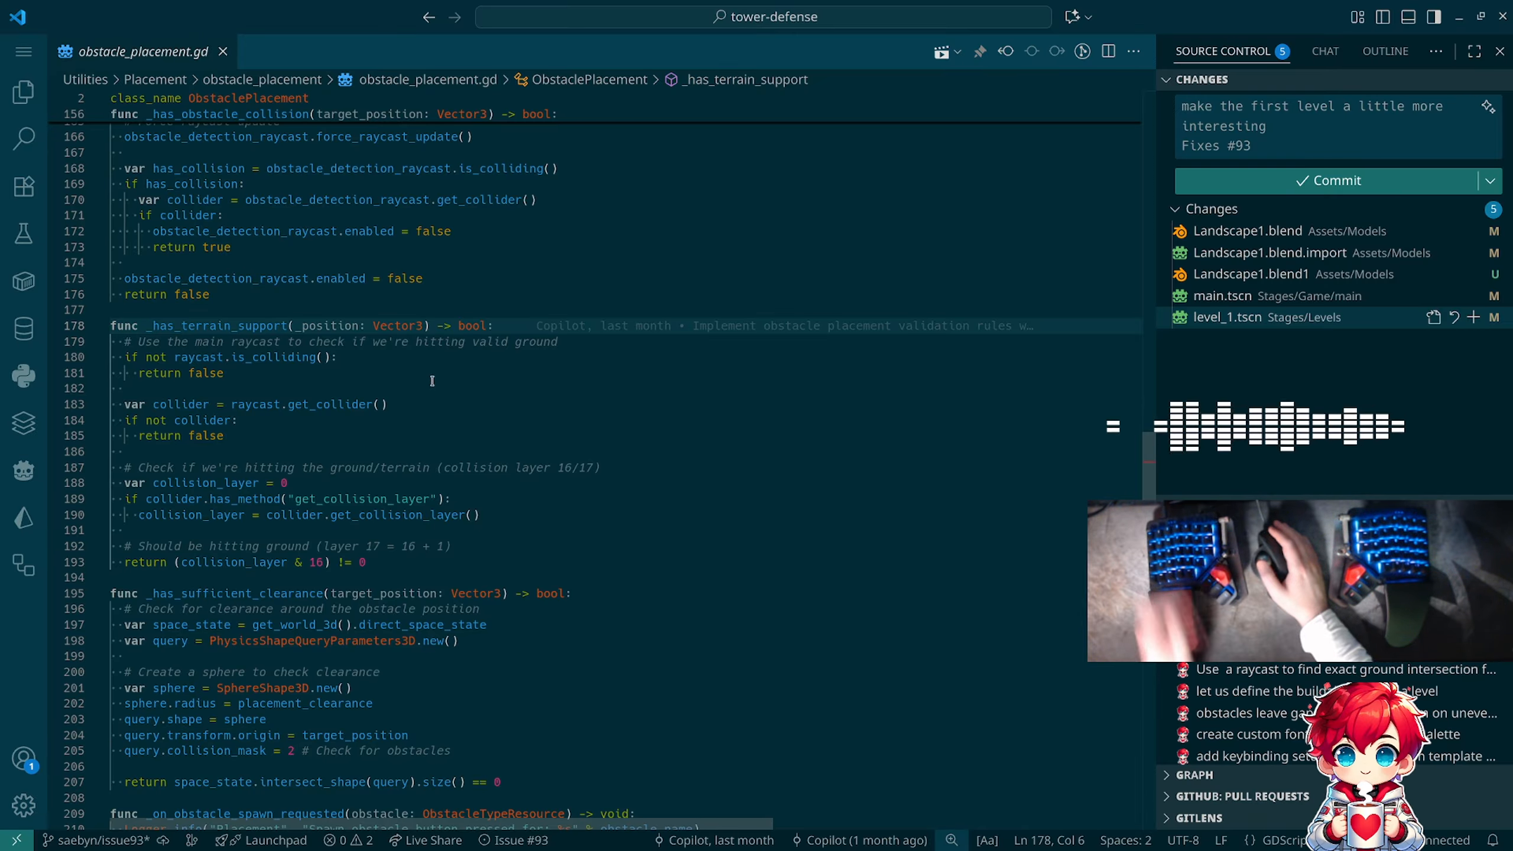
ctrl+click(190, 360)
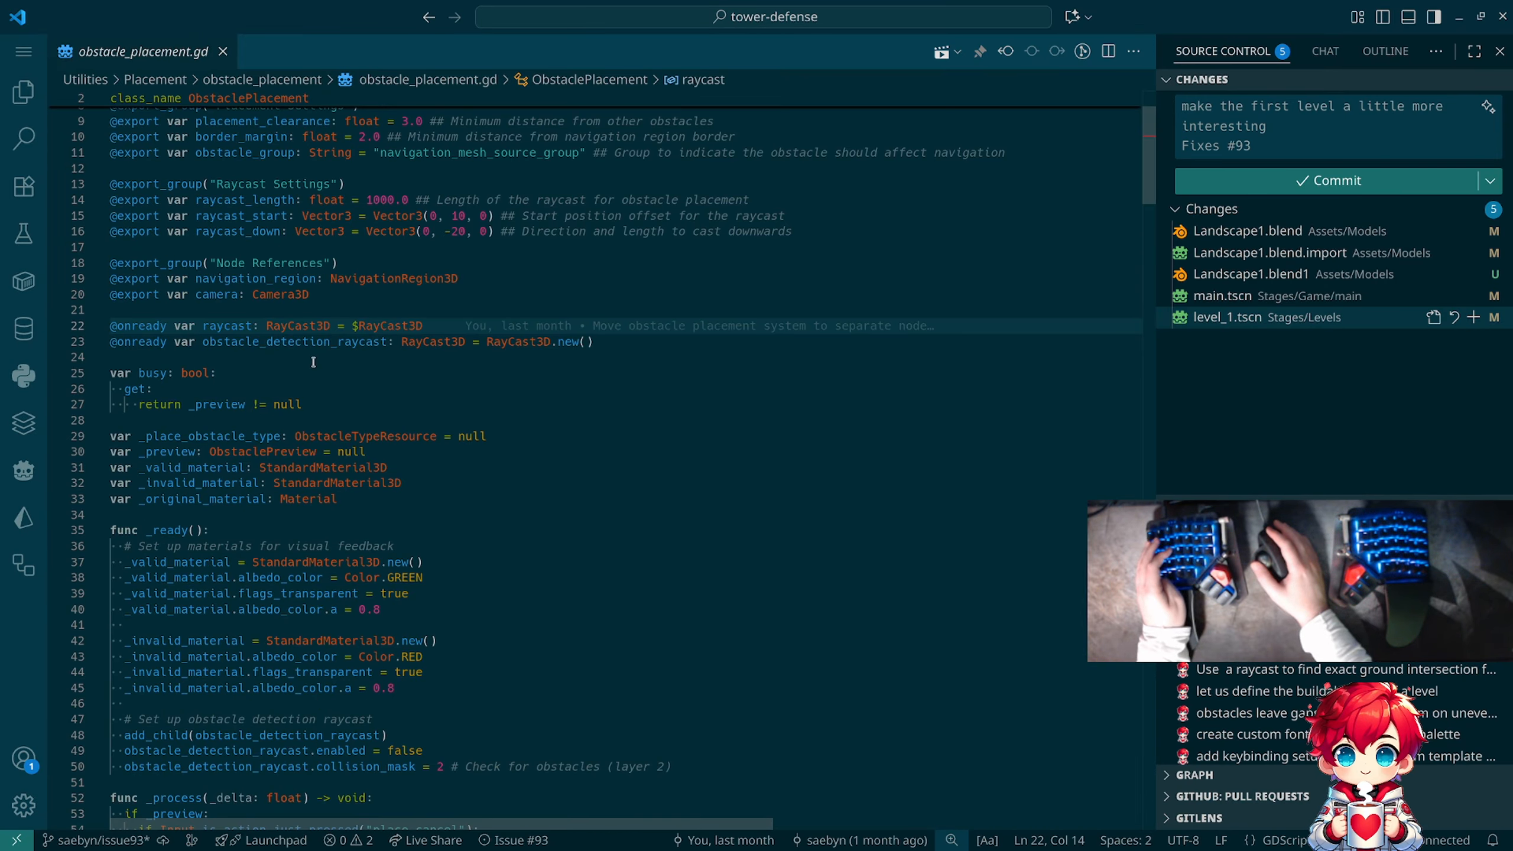
Step: Switch to Godot and inspect the ObstaclePlacement node's placement and raycast settings in the main scene, including its obstacle group
key(alt+Tab)
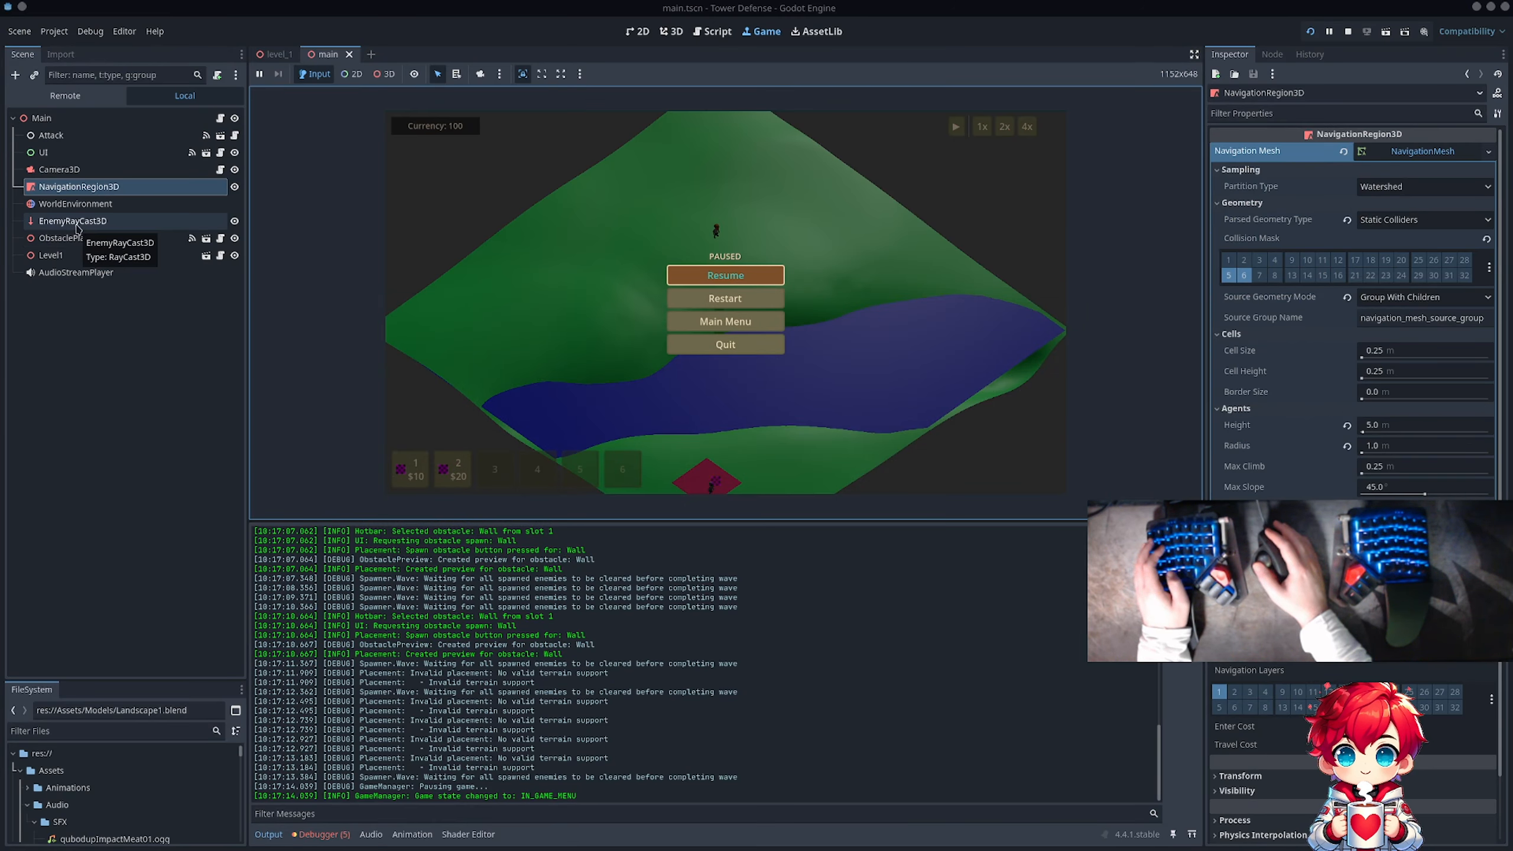
click(278, 55)
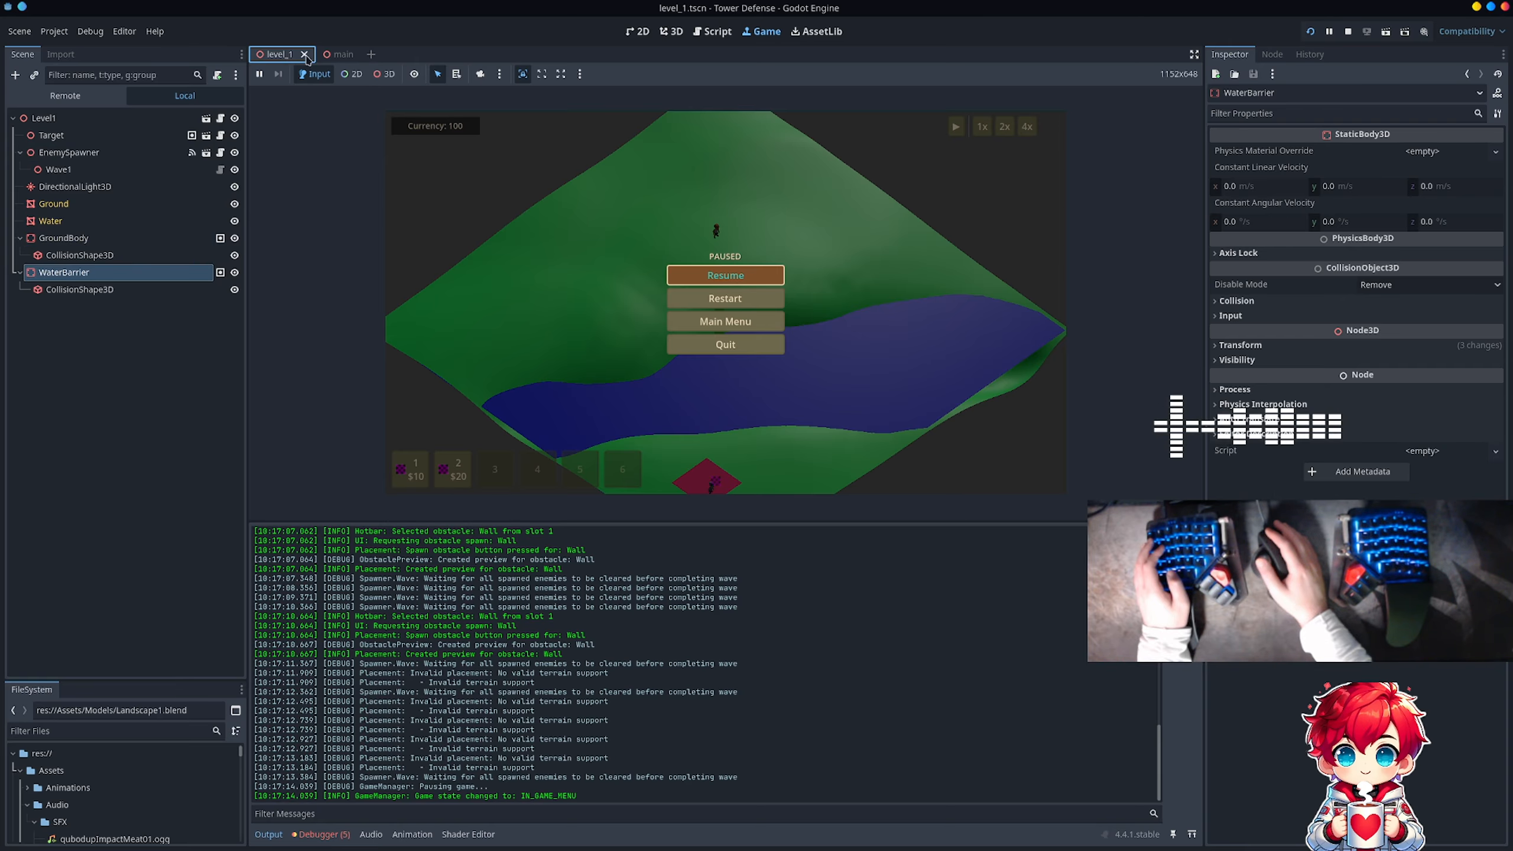
click(327, 54)
click(136, 237)
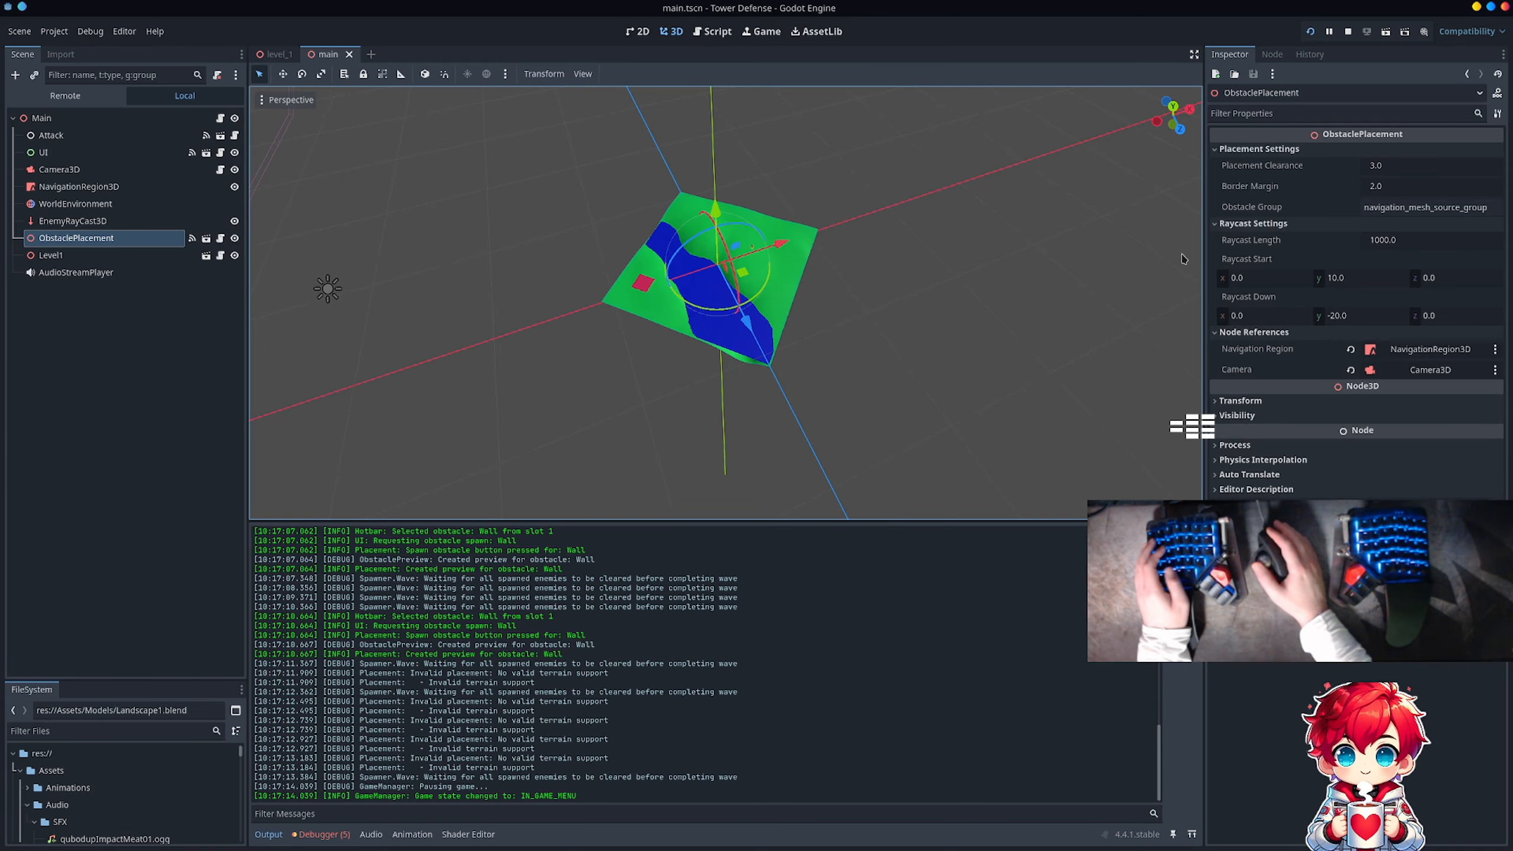
click(1418, 209)
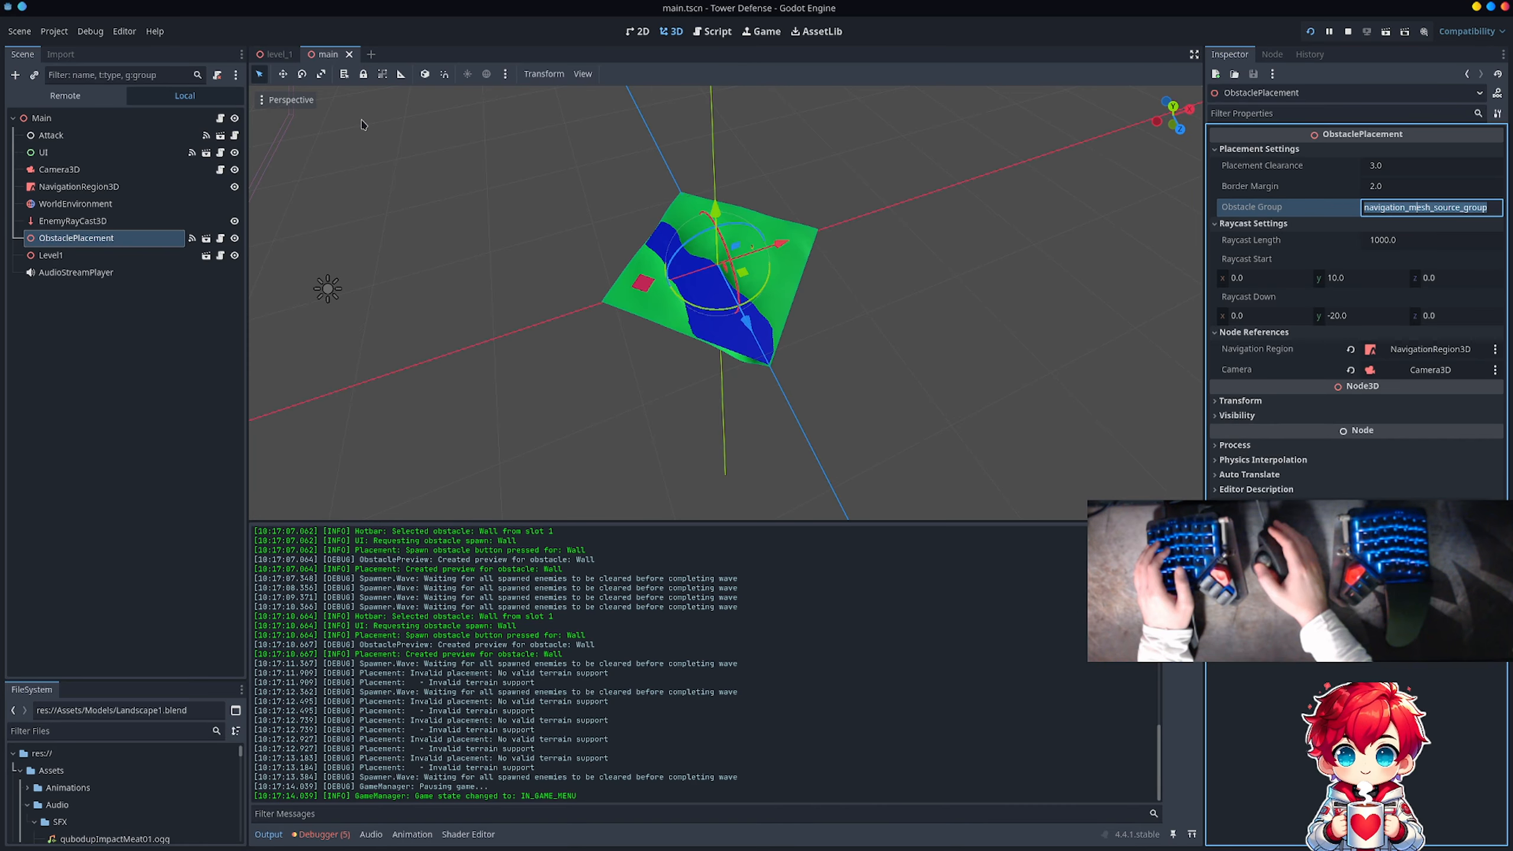
Step: In level_1, enable collision layer 5 (Ground) on GroundBody, turn off its collision mask 1, and save the scene
click(273, 53)
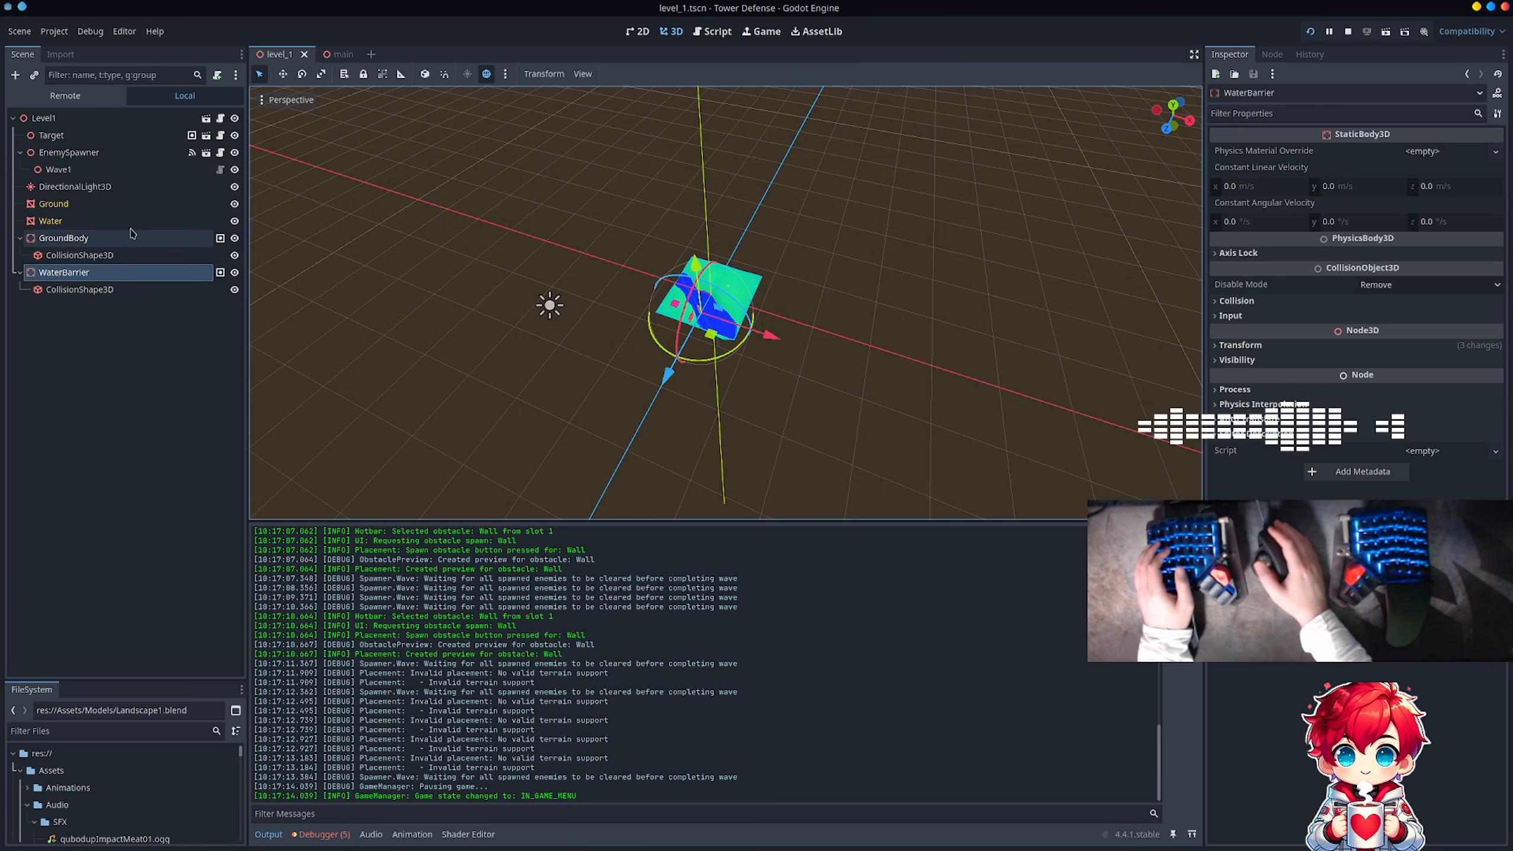
click(113, 238)
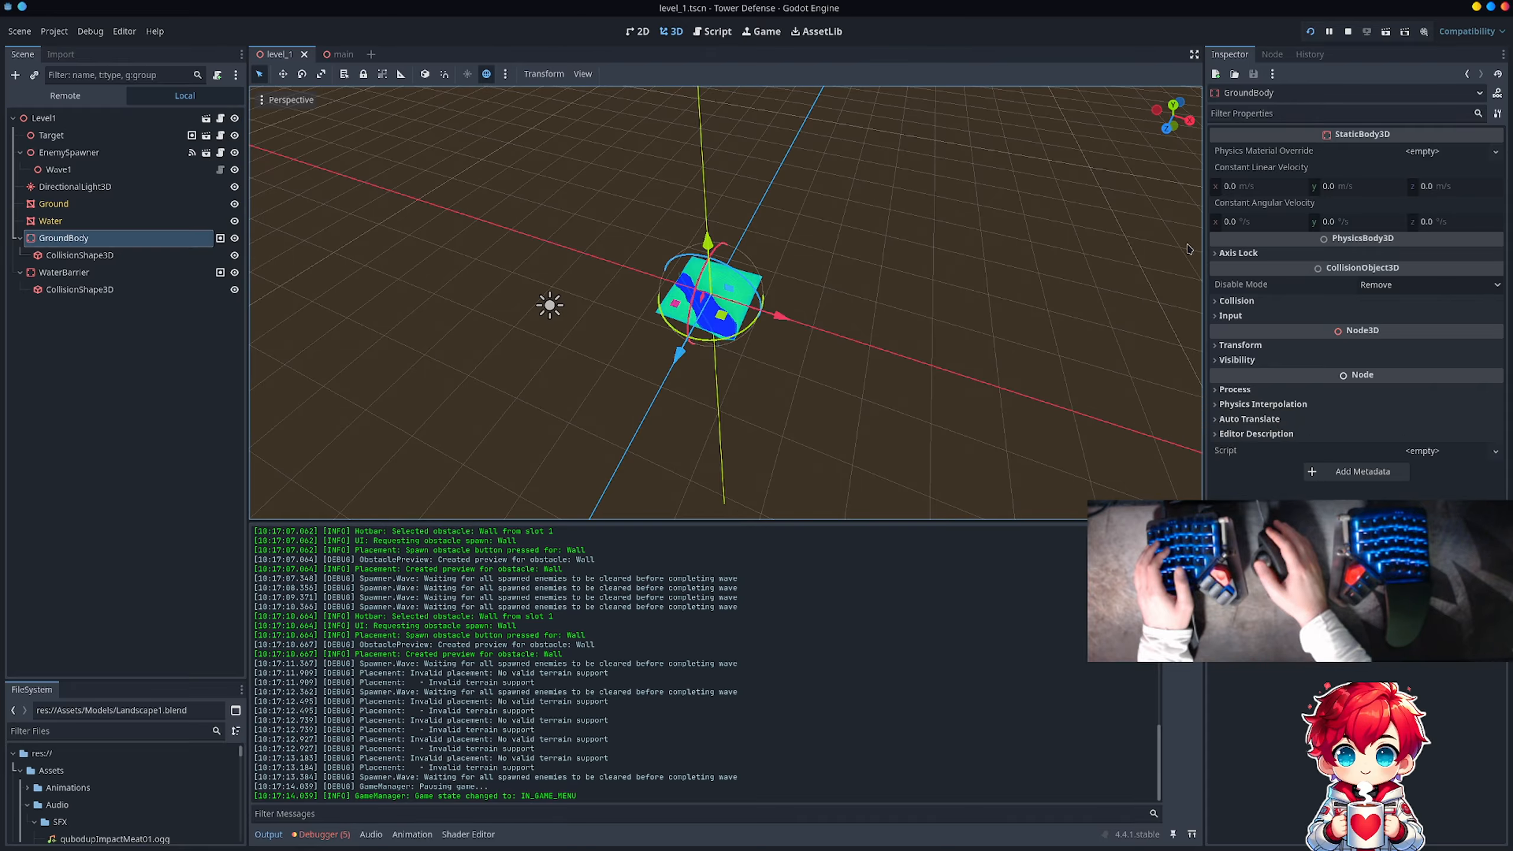
click(1257, 301)
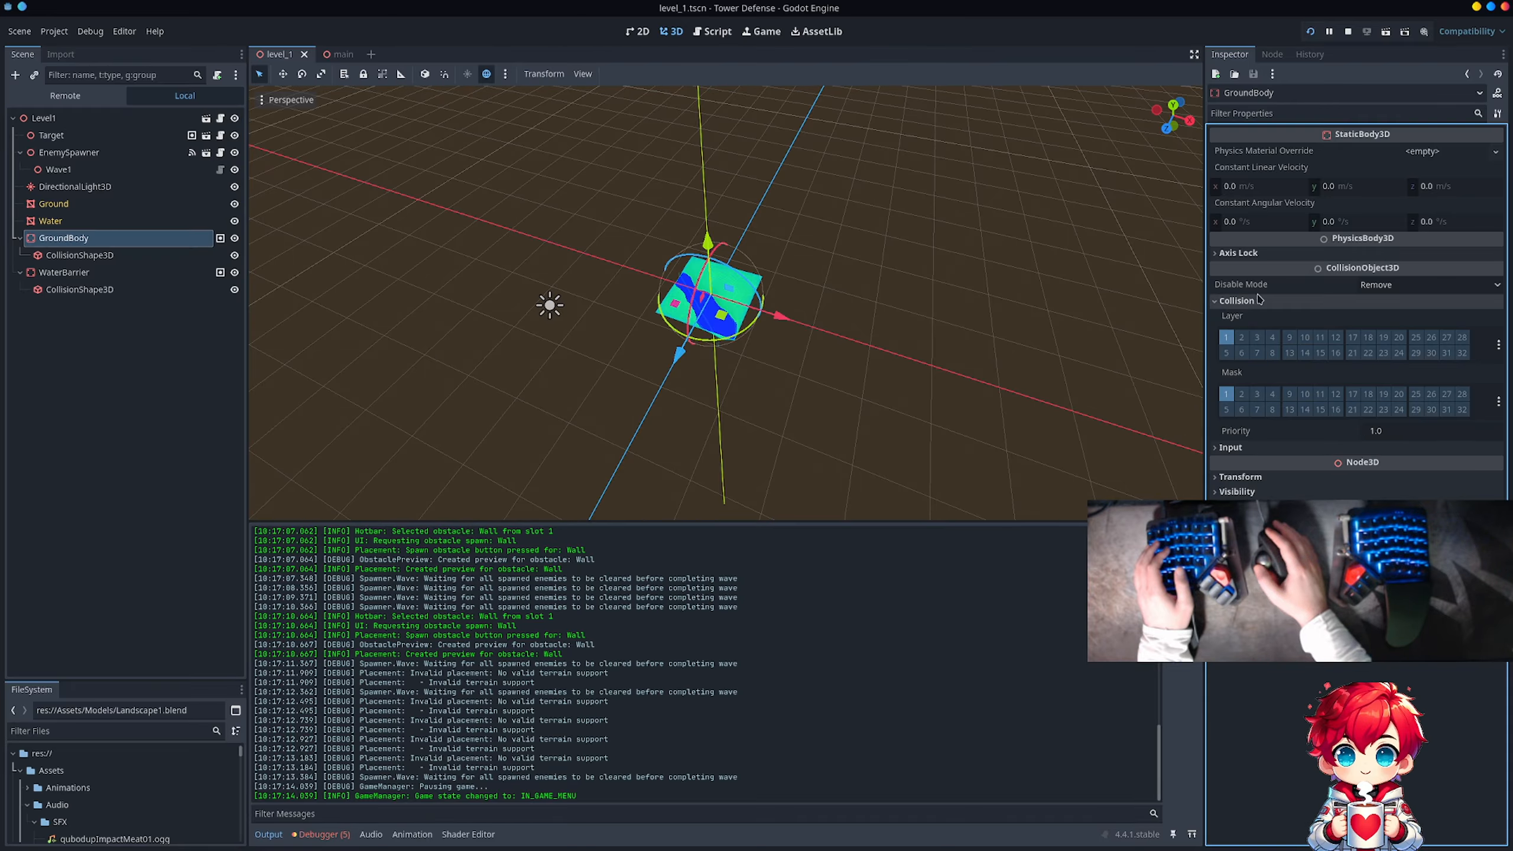
click(1226, 354)
click(1226, 395)
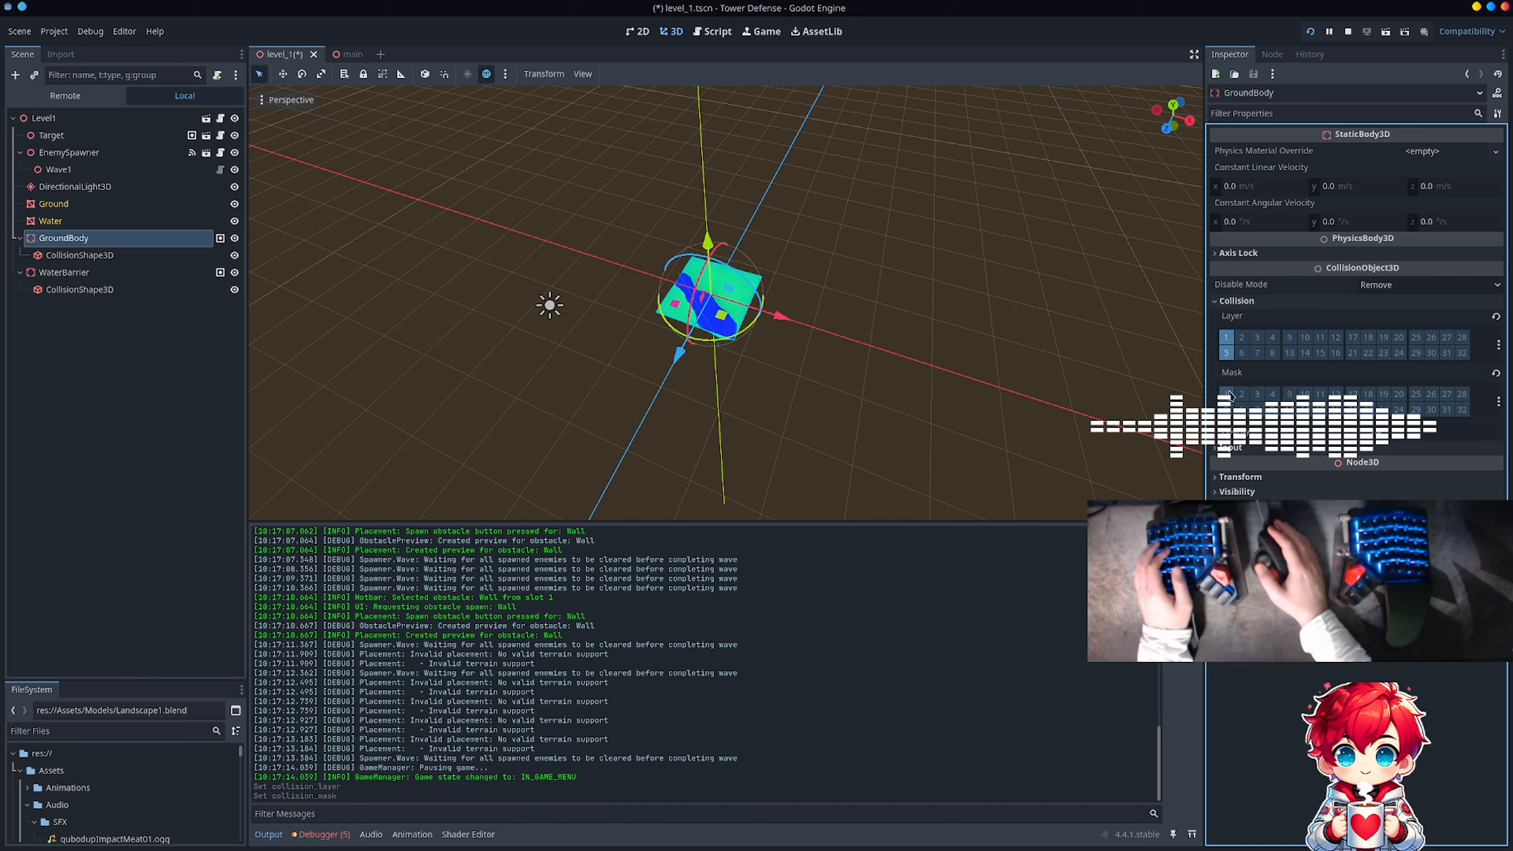
key(ctrl+s)
Step: Turn off collision layer 1 and collision mask 1 on the WaterBarrier body
click(66, 272)
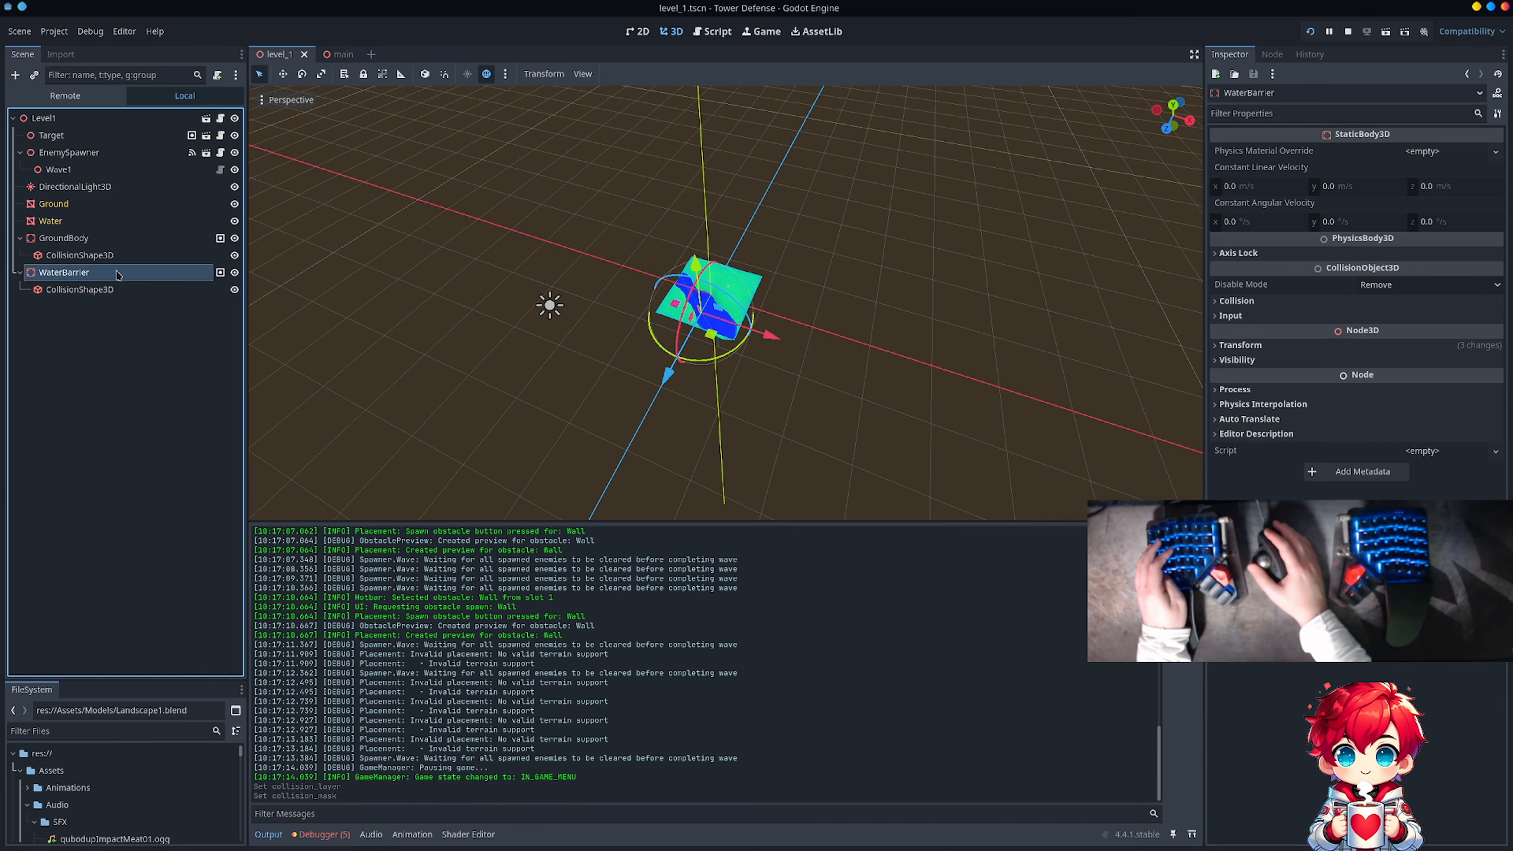
click(1258, 301)
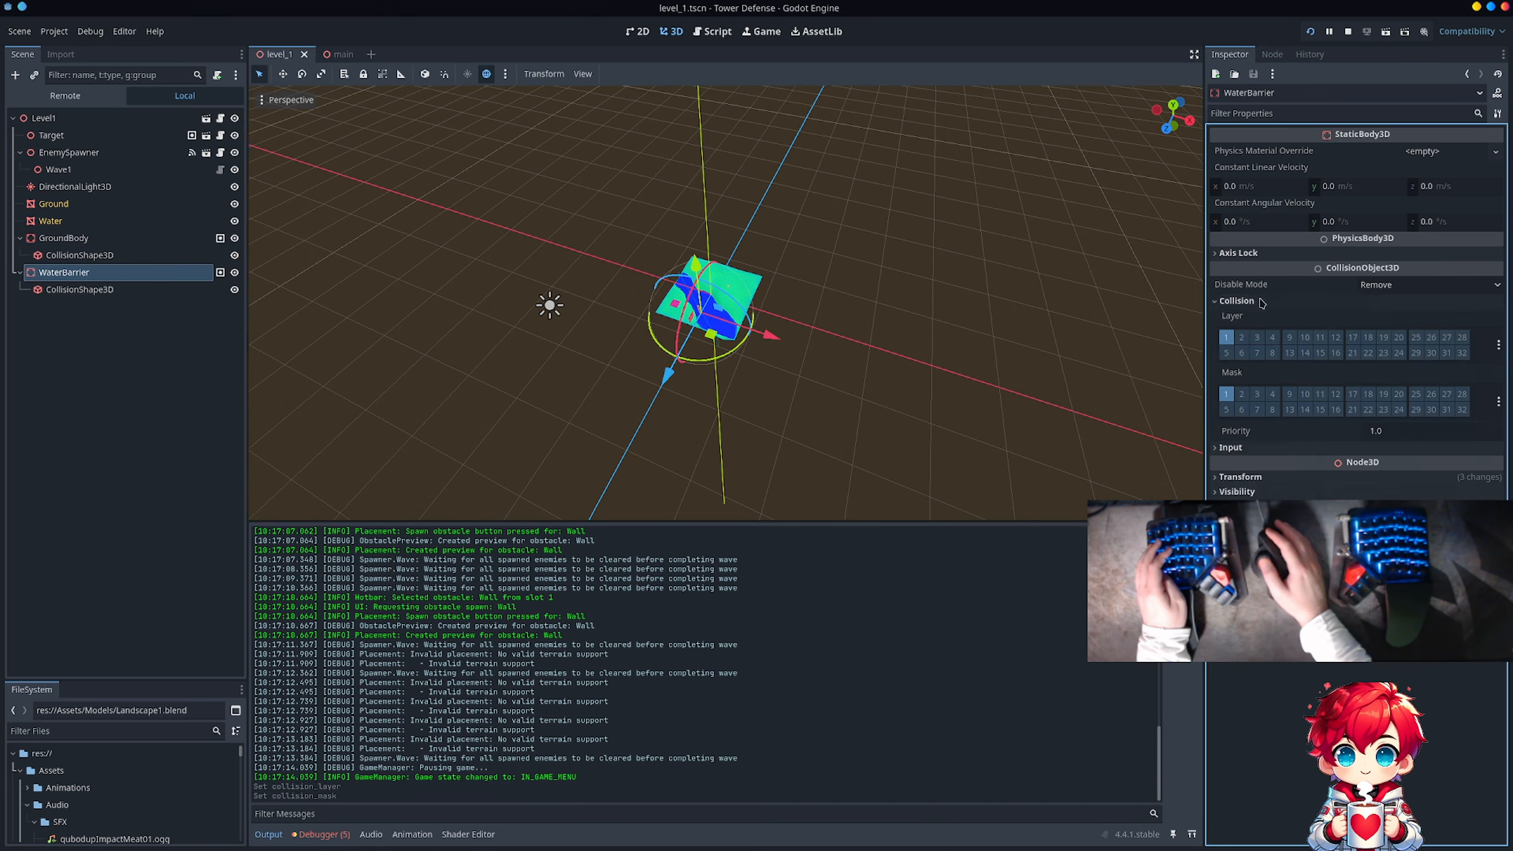
click(1226, 337)
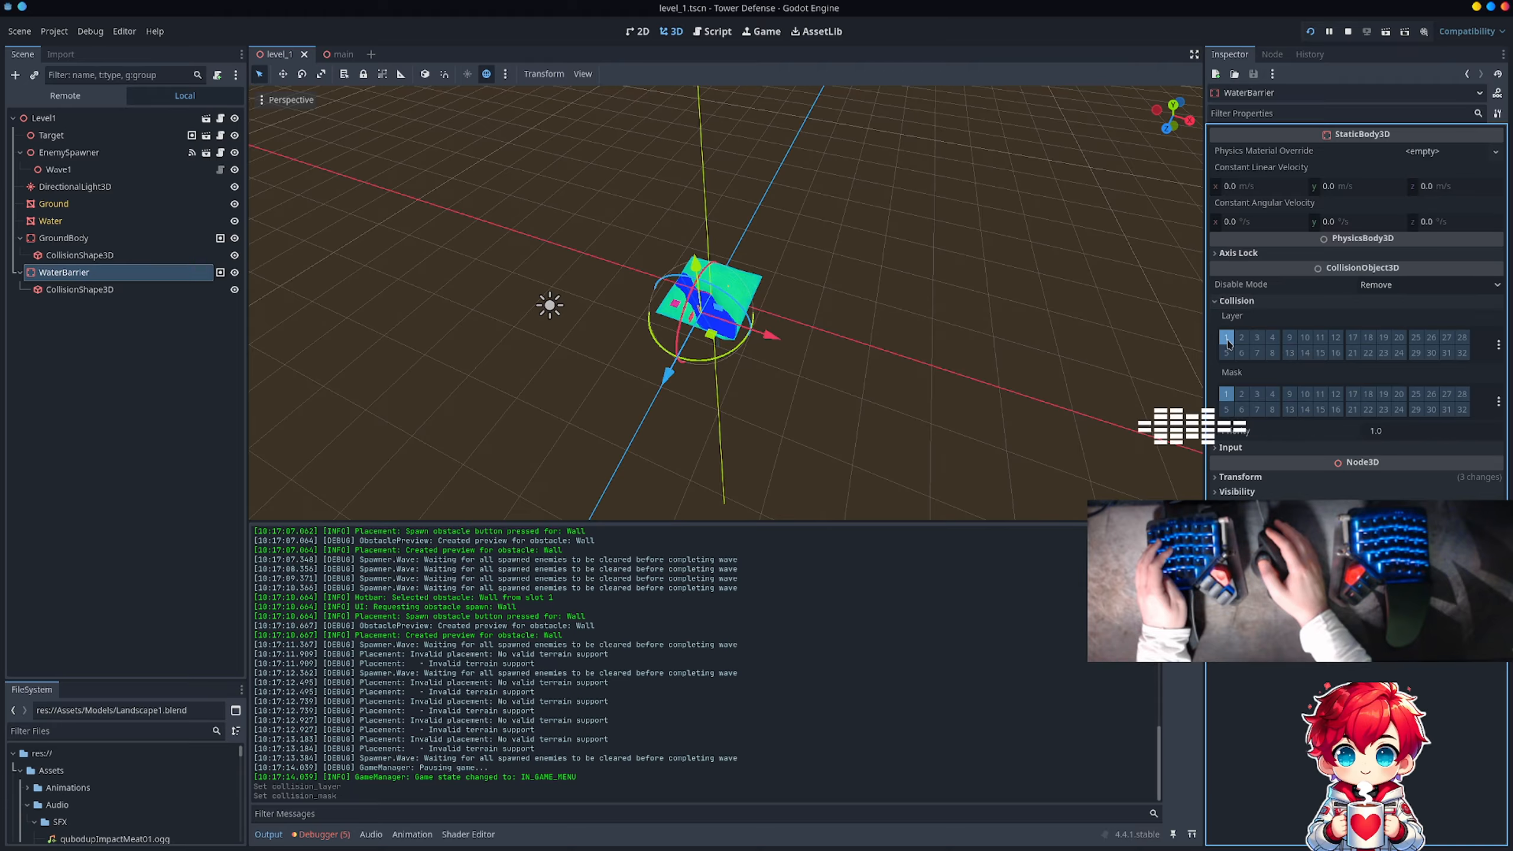
click(1226, 394)
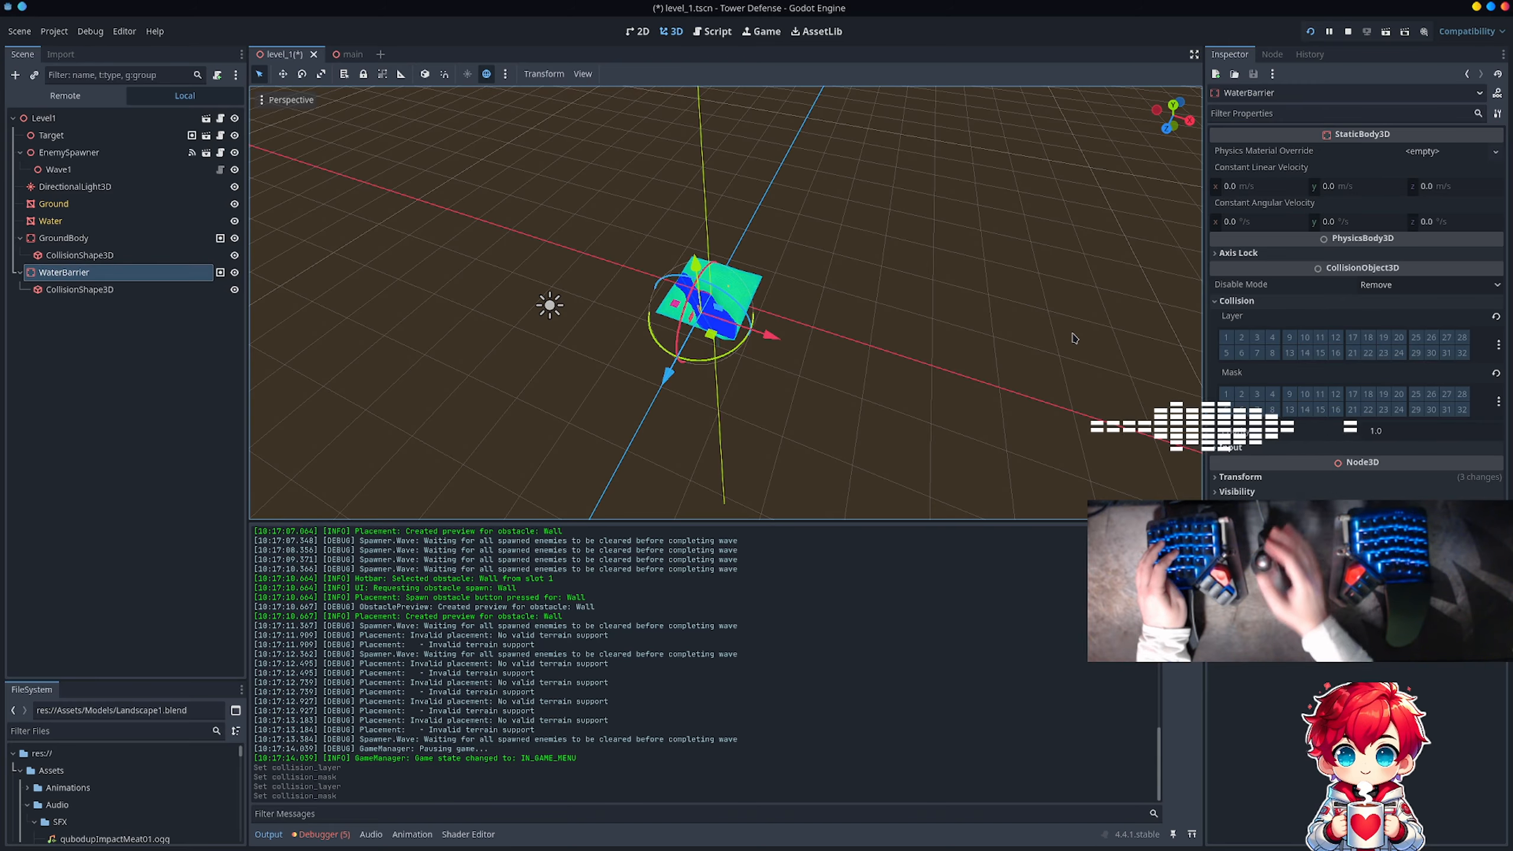
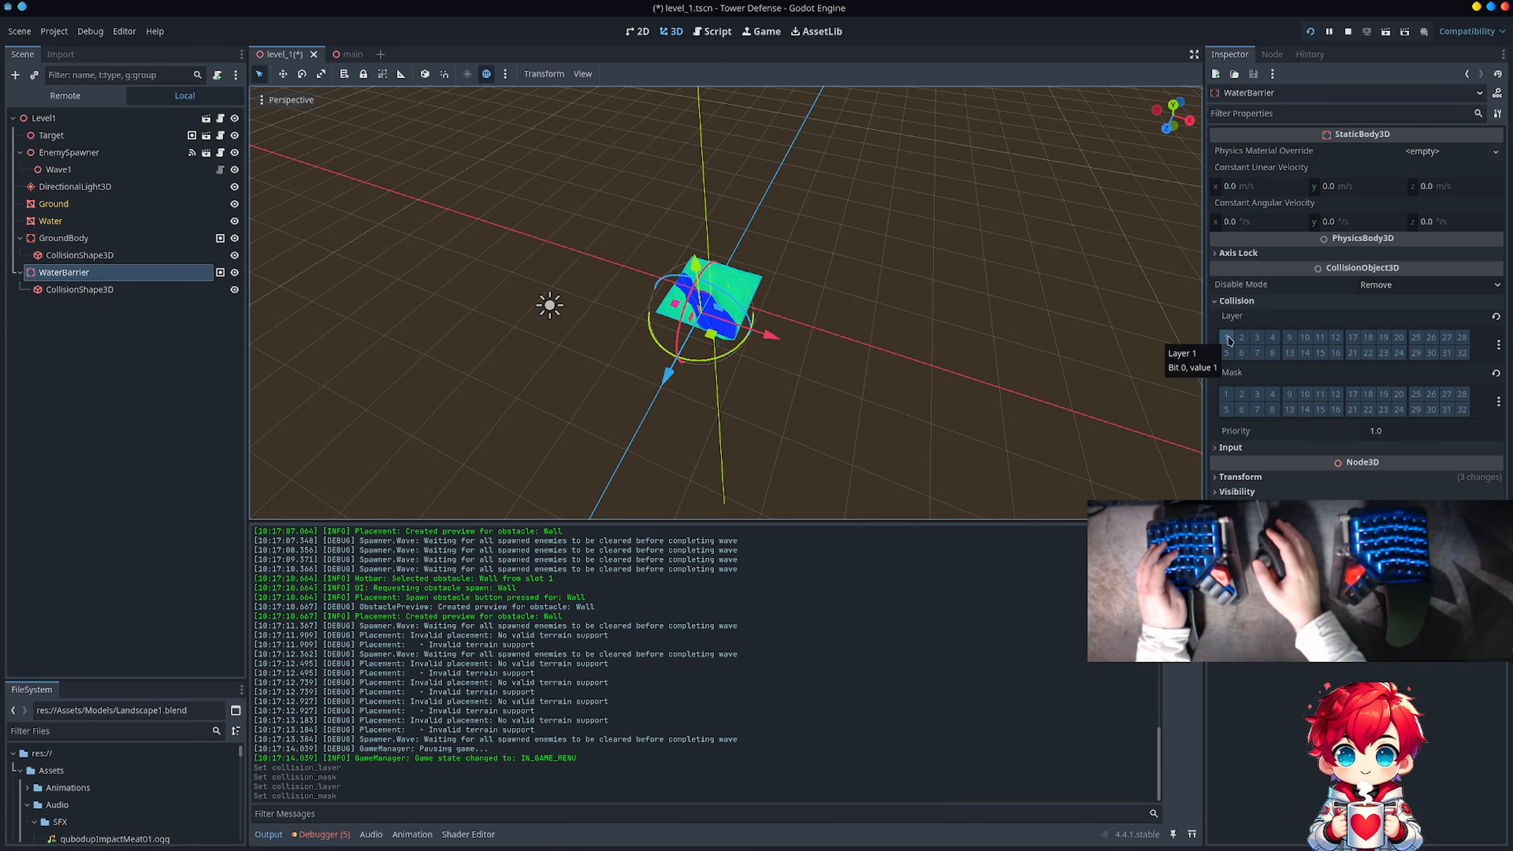
Step: Enable collision layer 1 on the WaterBarrier body, then relaunch the game with the saved scene
click(1228, 338)
key(ctrl+s)
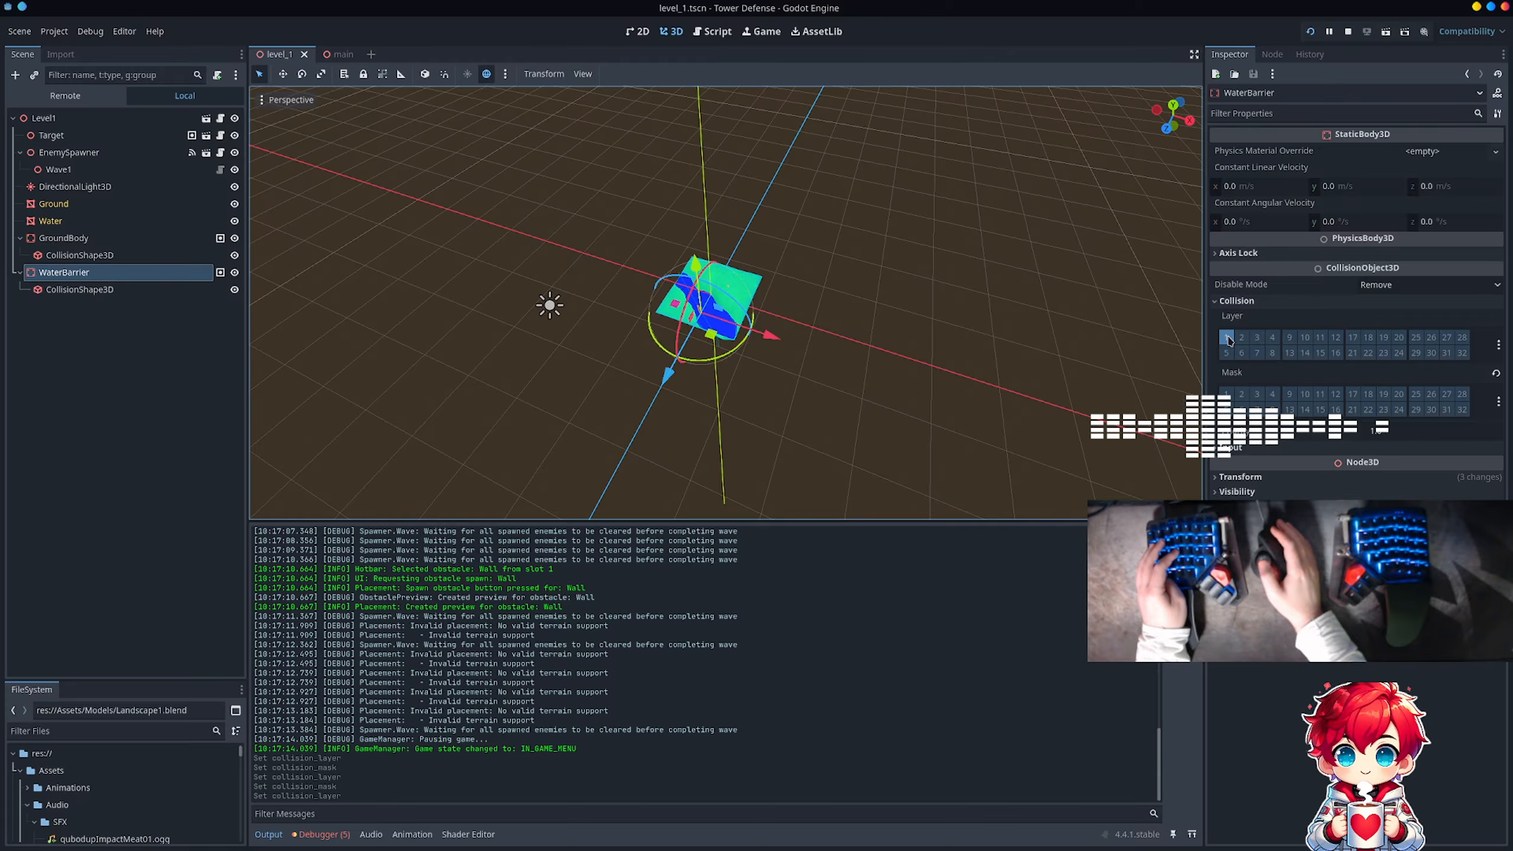
click(1311, 31)
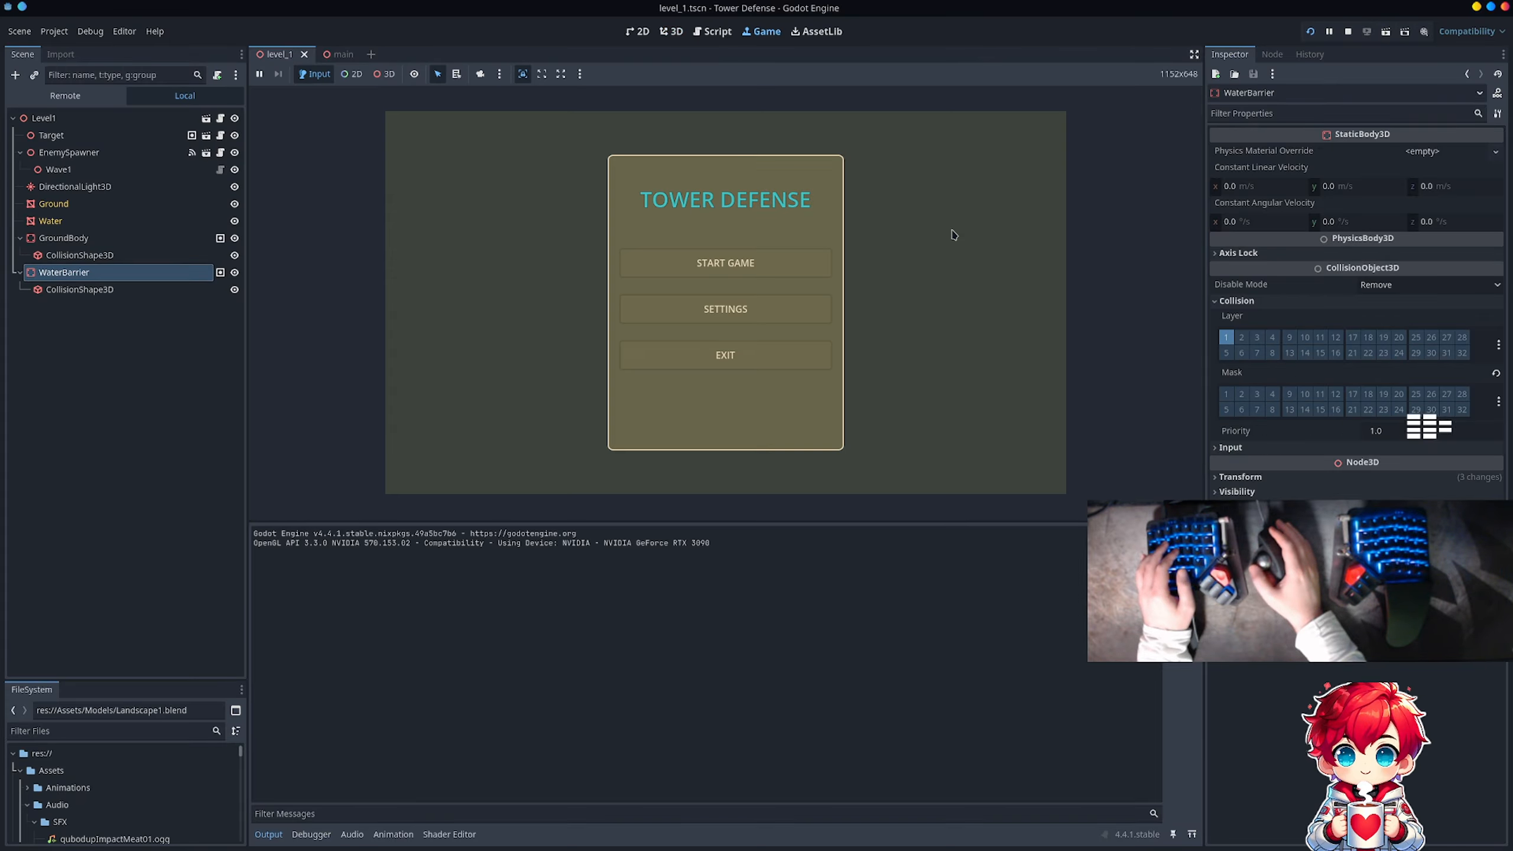
Step: Start a game, preview the Wall obstacle, and place a Turret on the ground beside the red target
click(725, 263)
key(1)
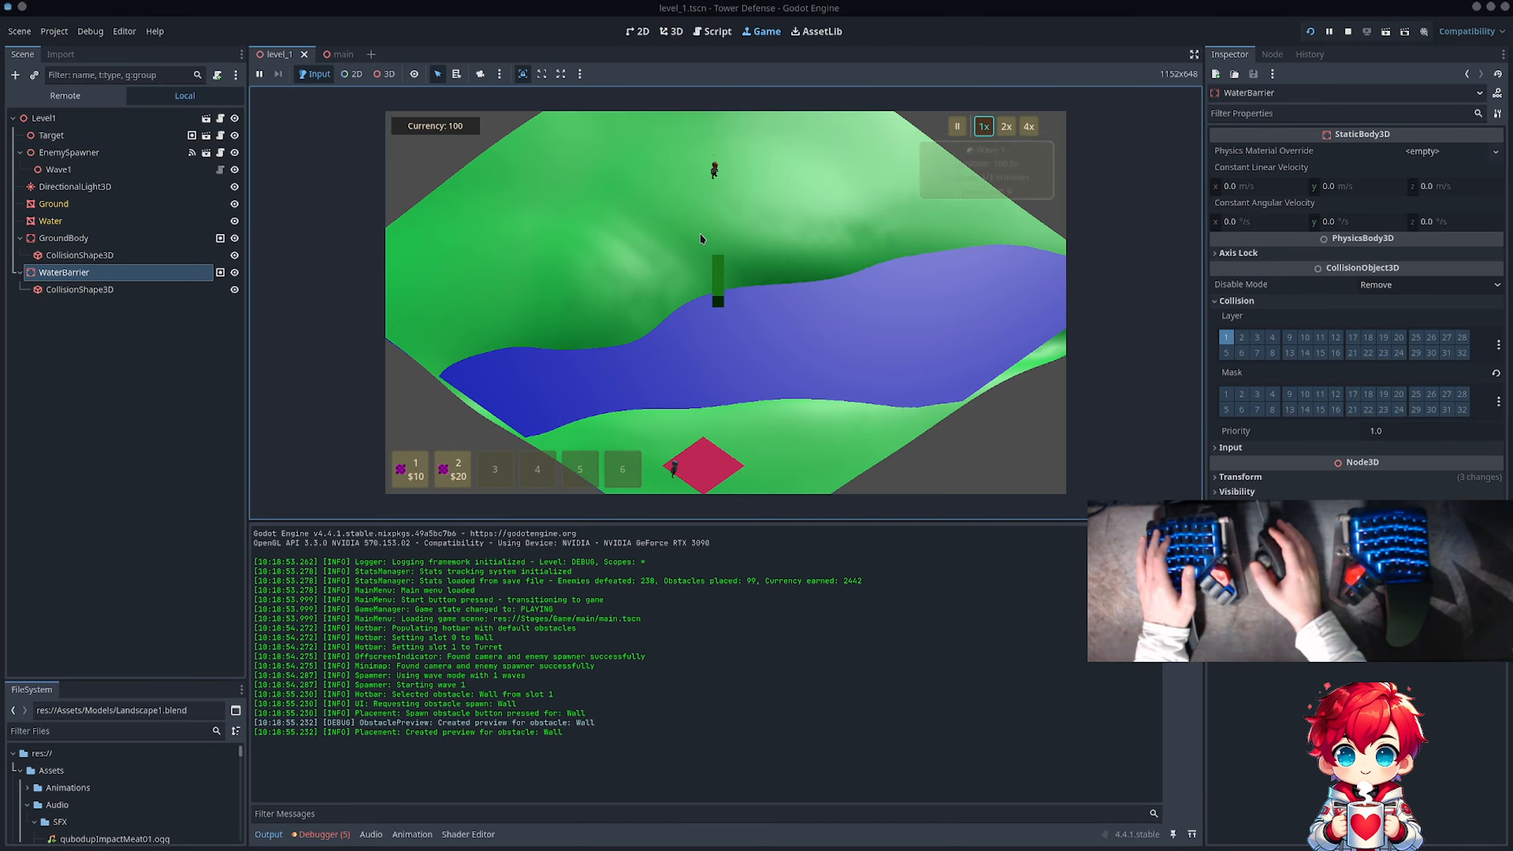
key(s)
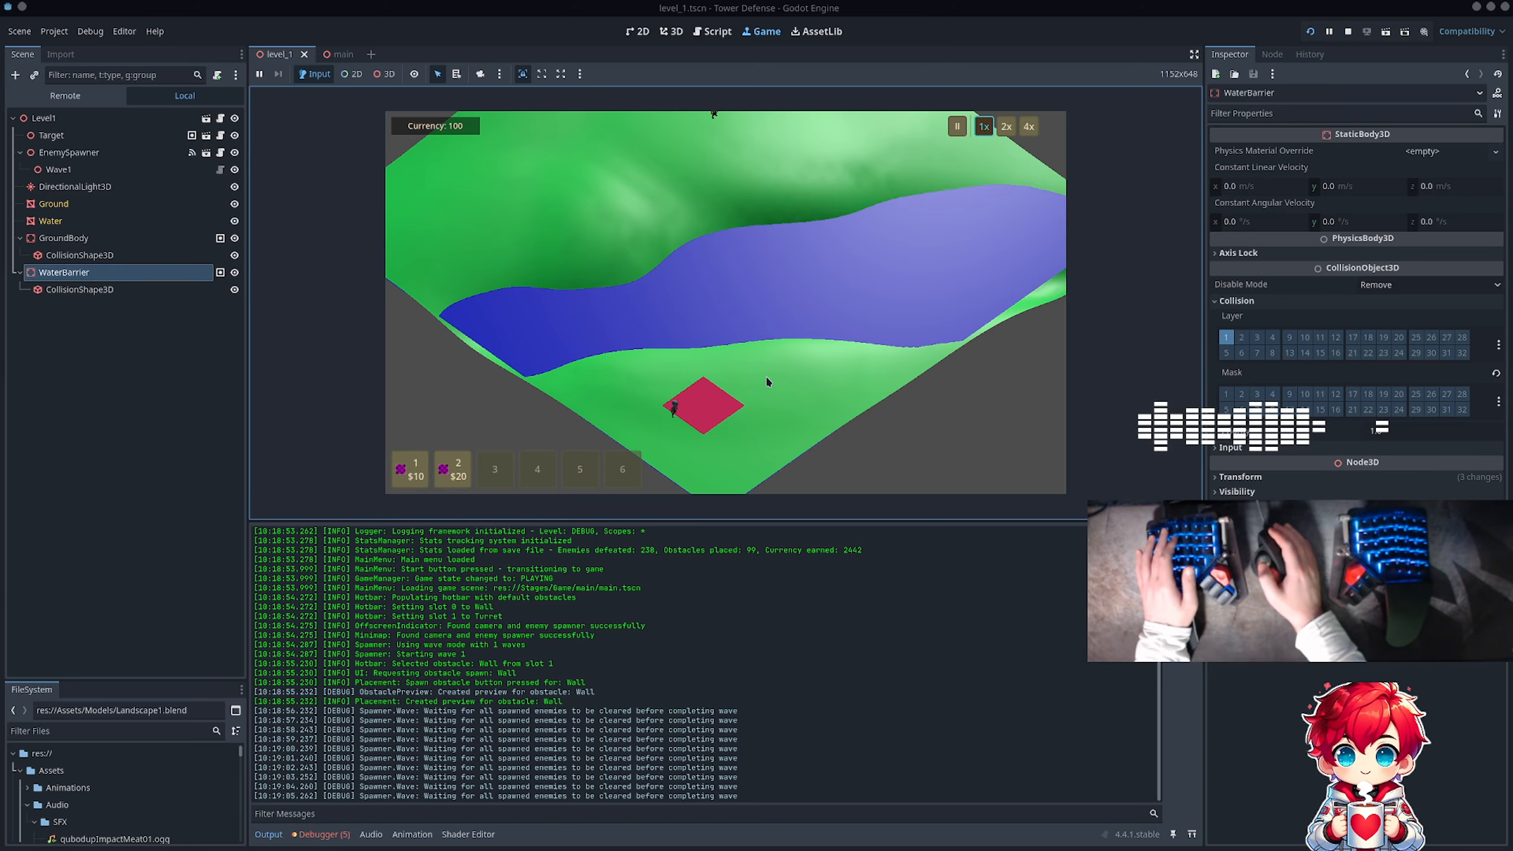
key(2)
click(769, 408)
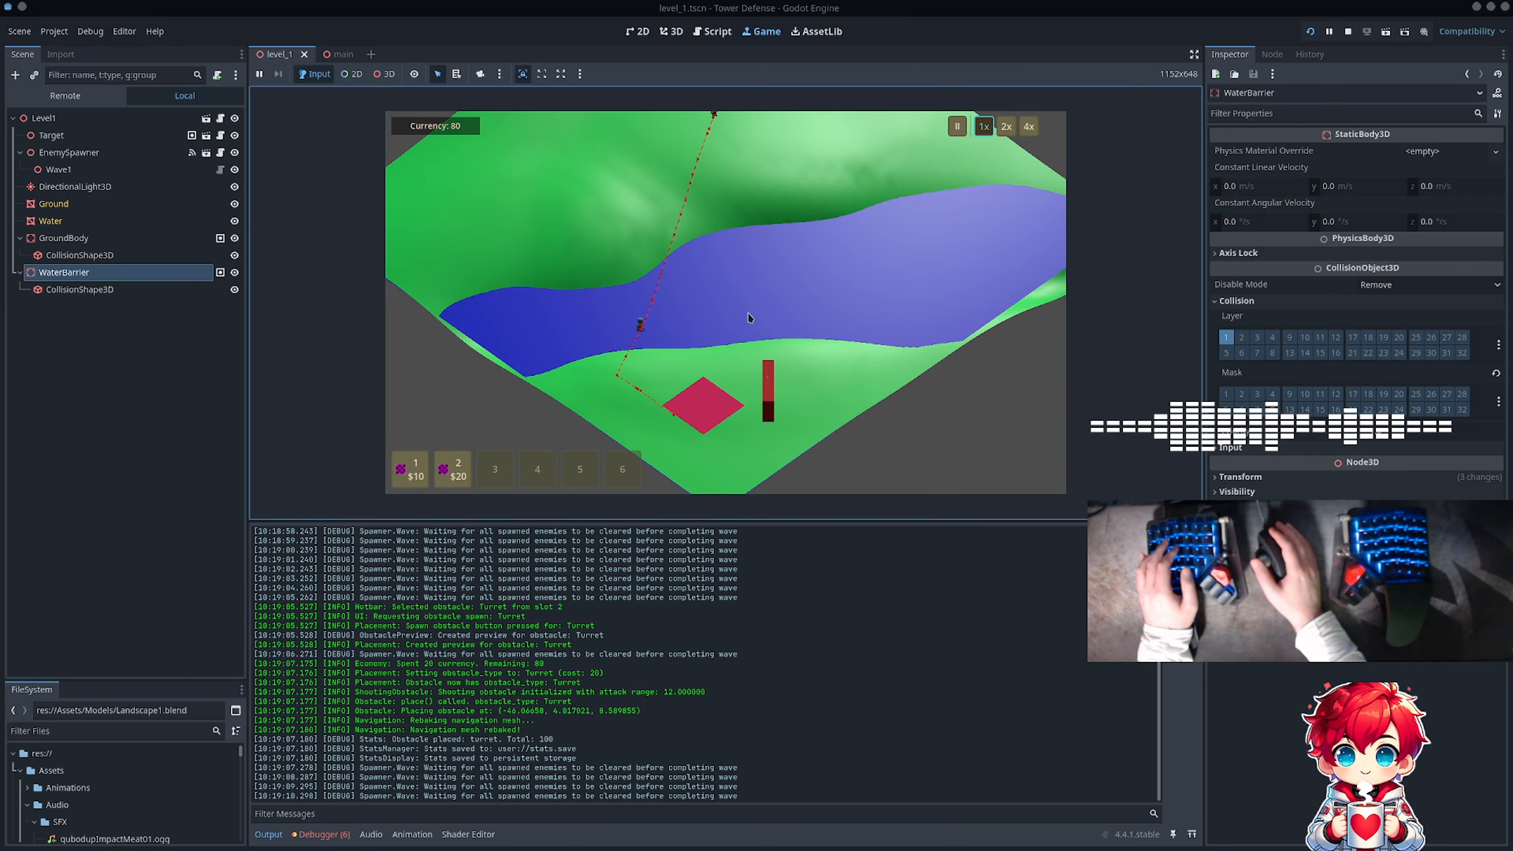
Step: Examine the enemy's position and path over the water in the running game, then stop the game
scroll(742, 334, up, 5)
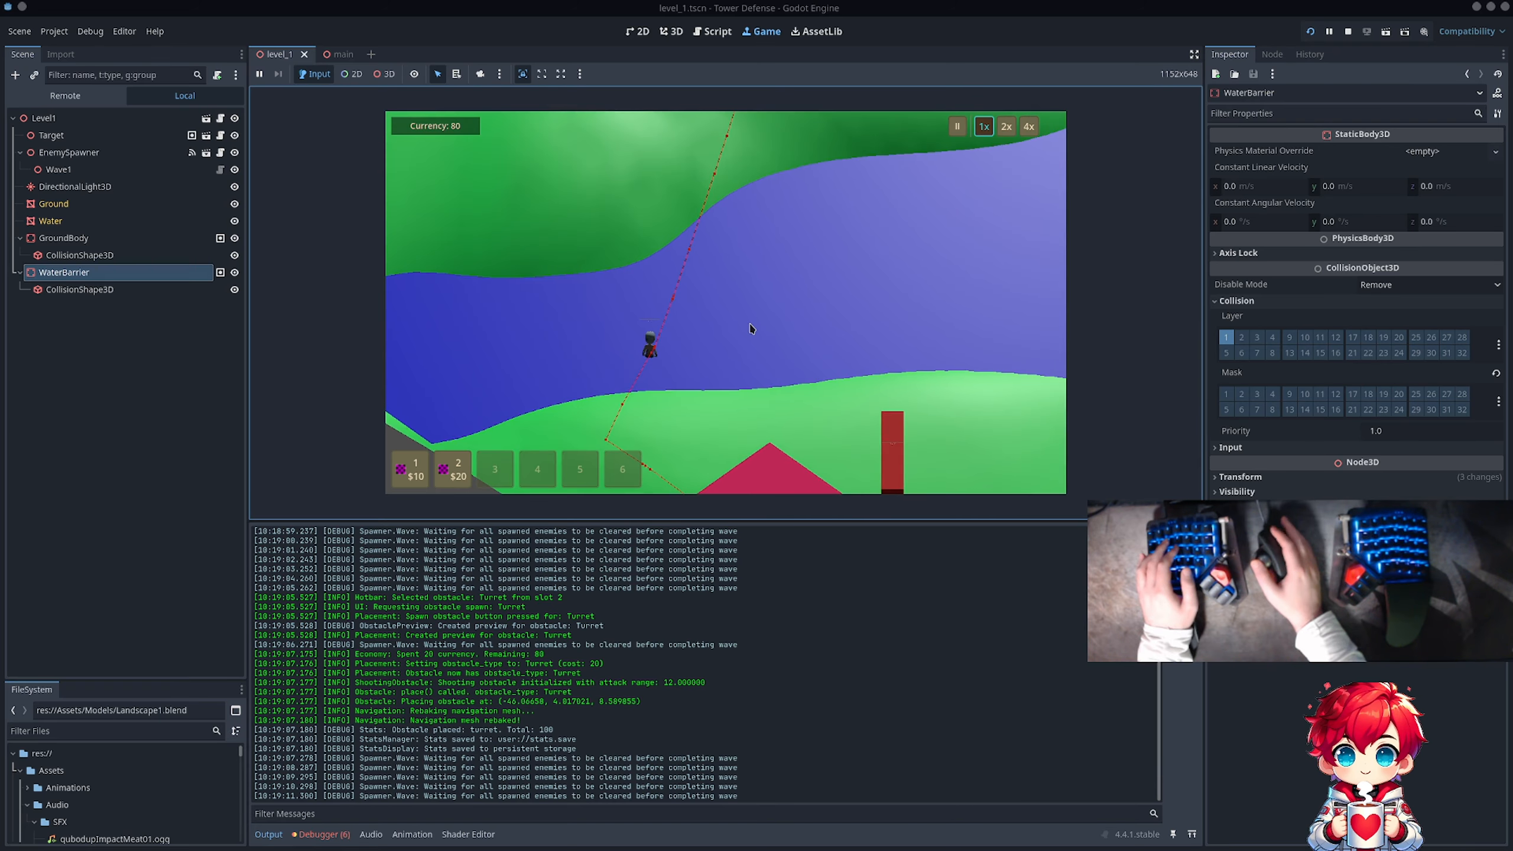
scroll(751, 328, up, 5)
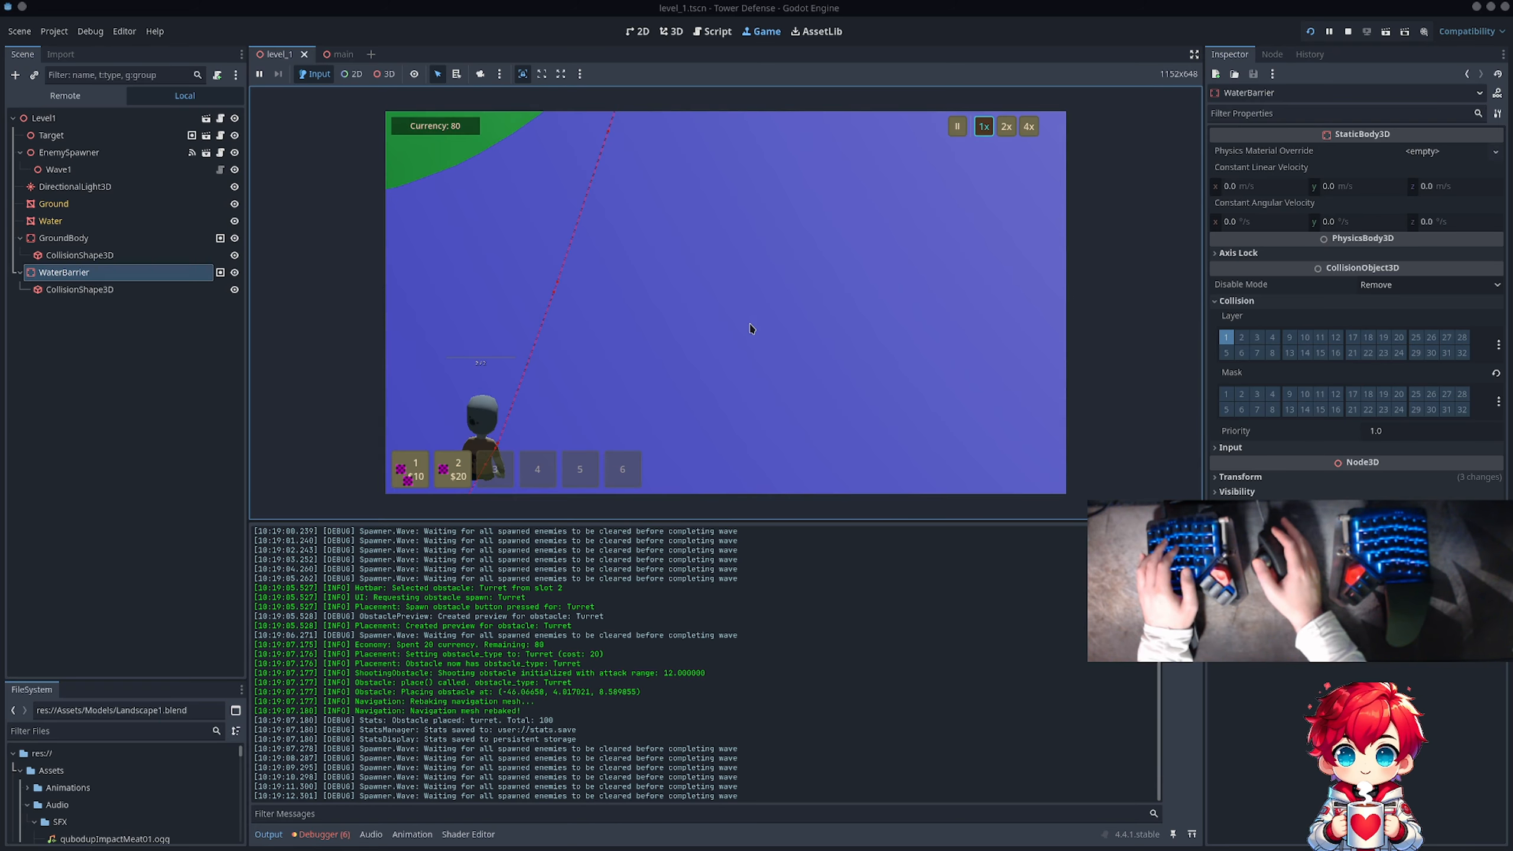
scroll(750, 328, down, 5)
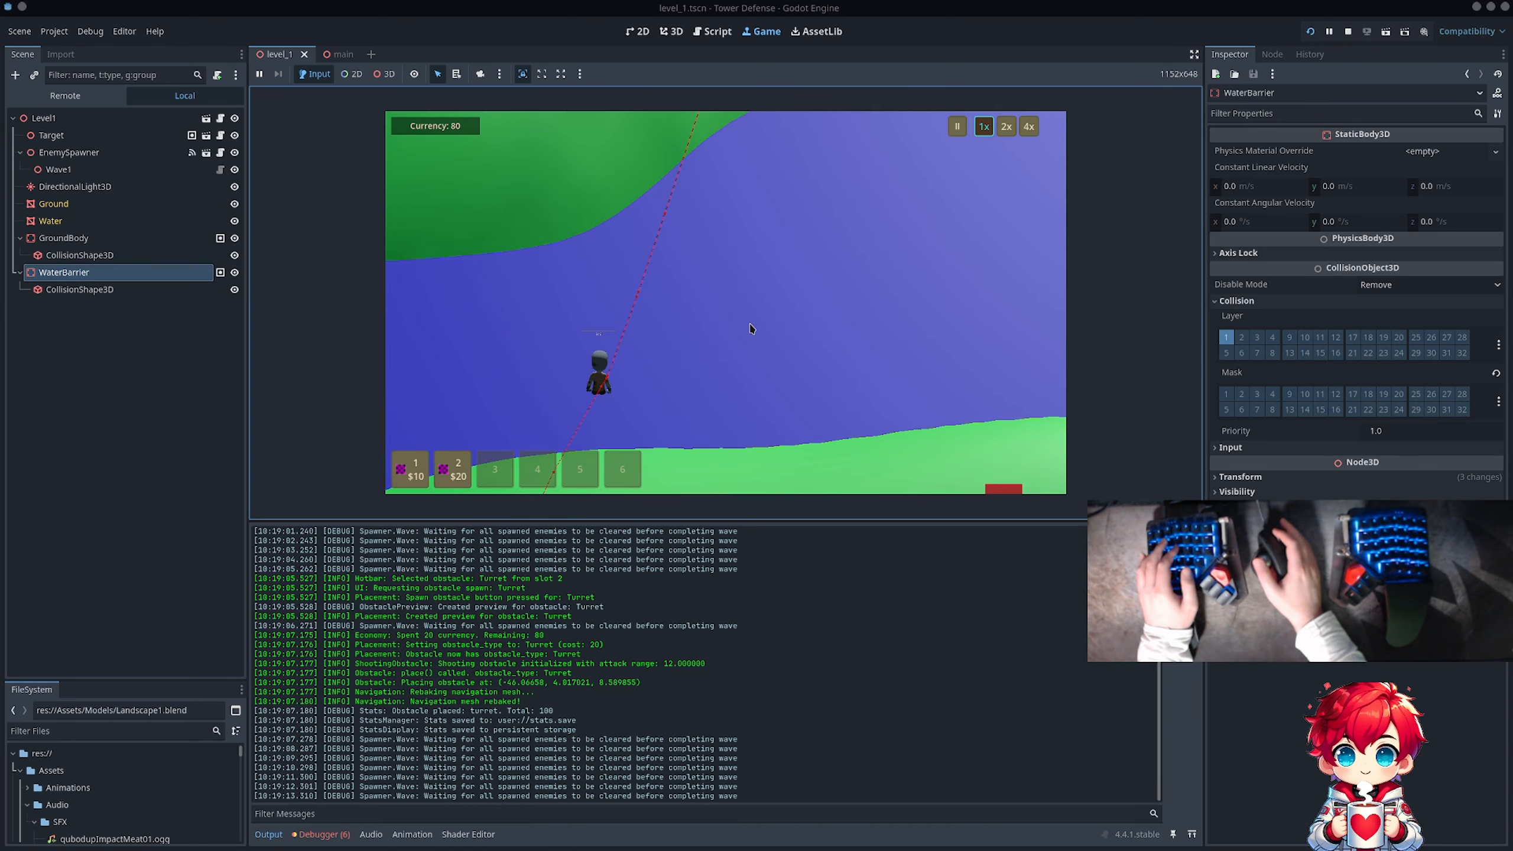
key(s)
key(a)
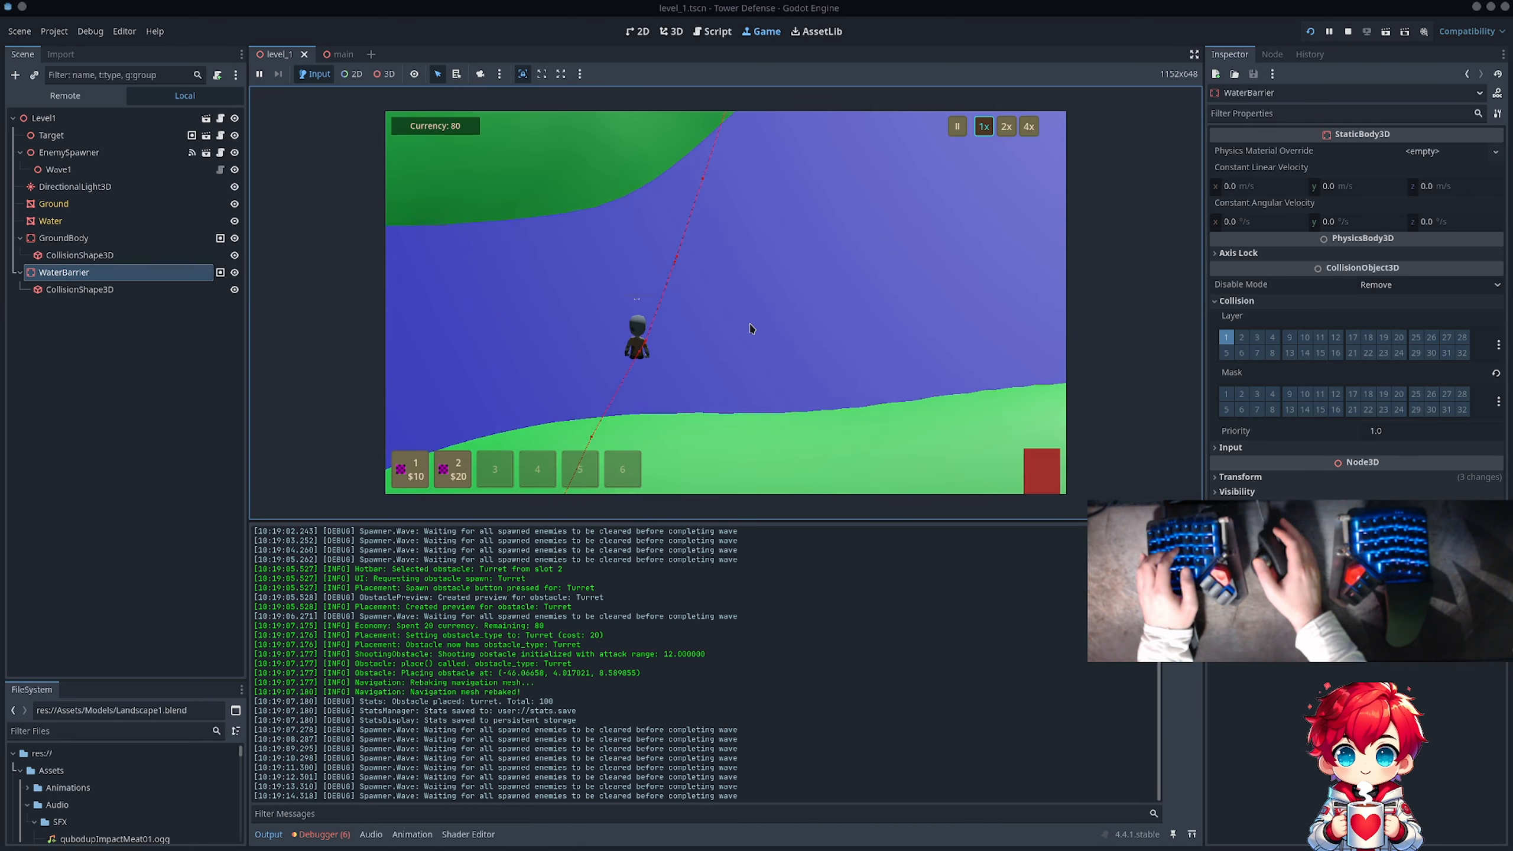
key(d)
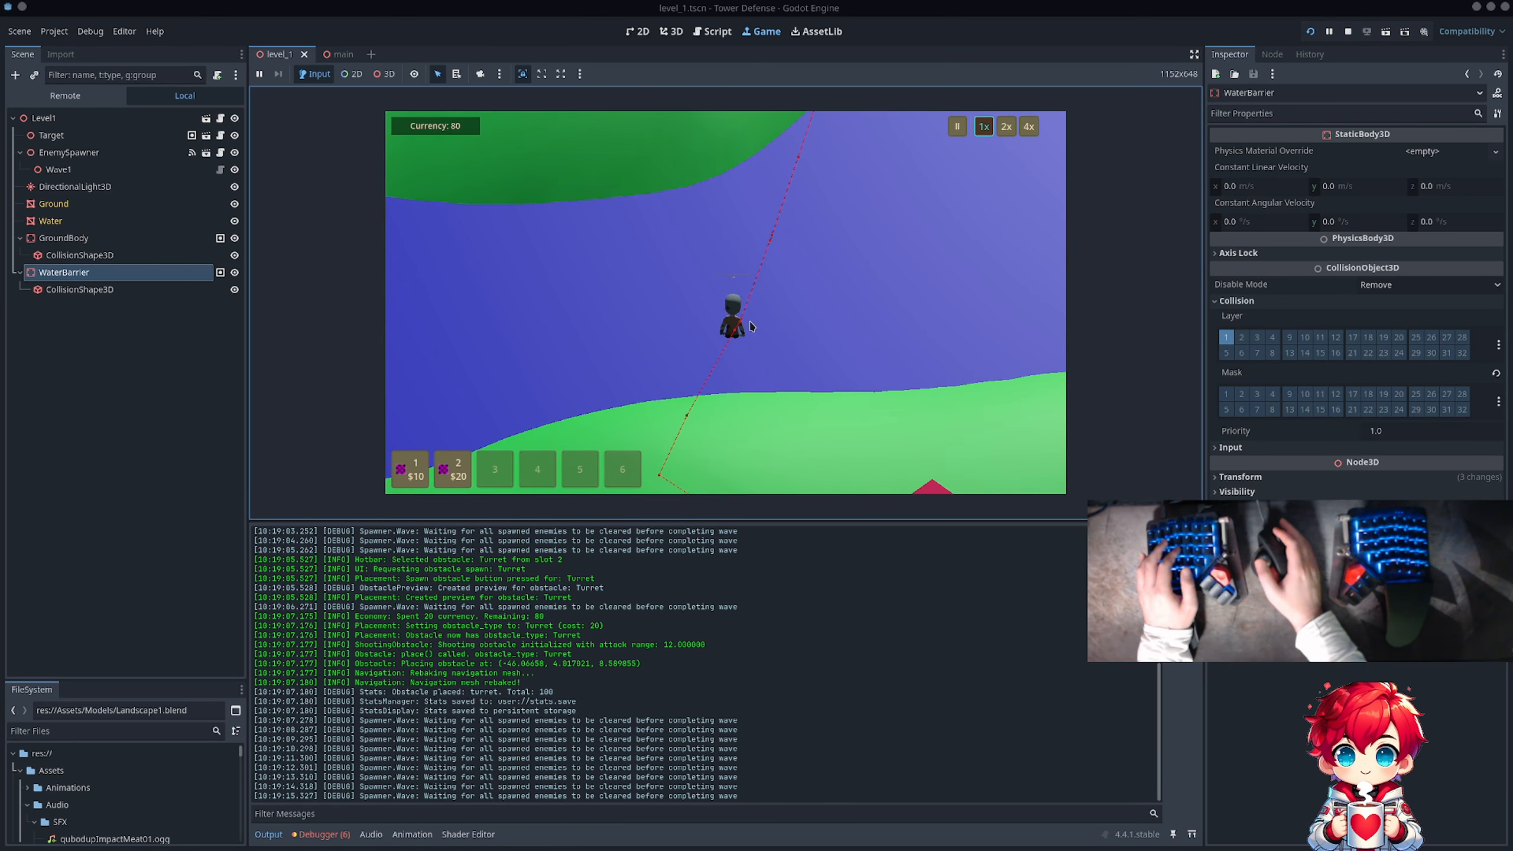
scroll(749, 323, down, 5)
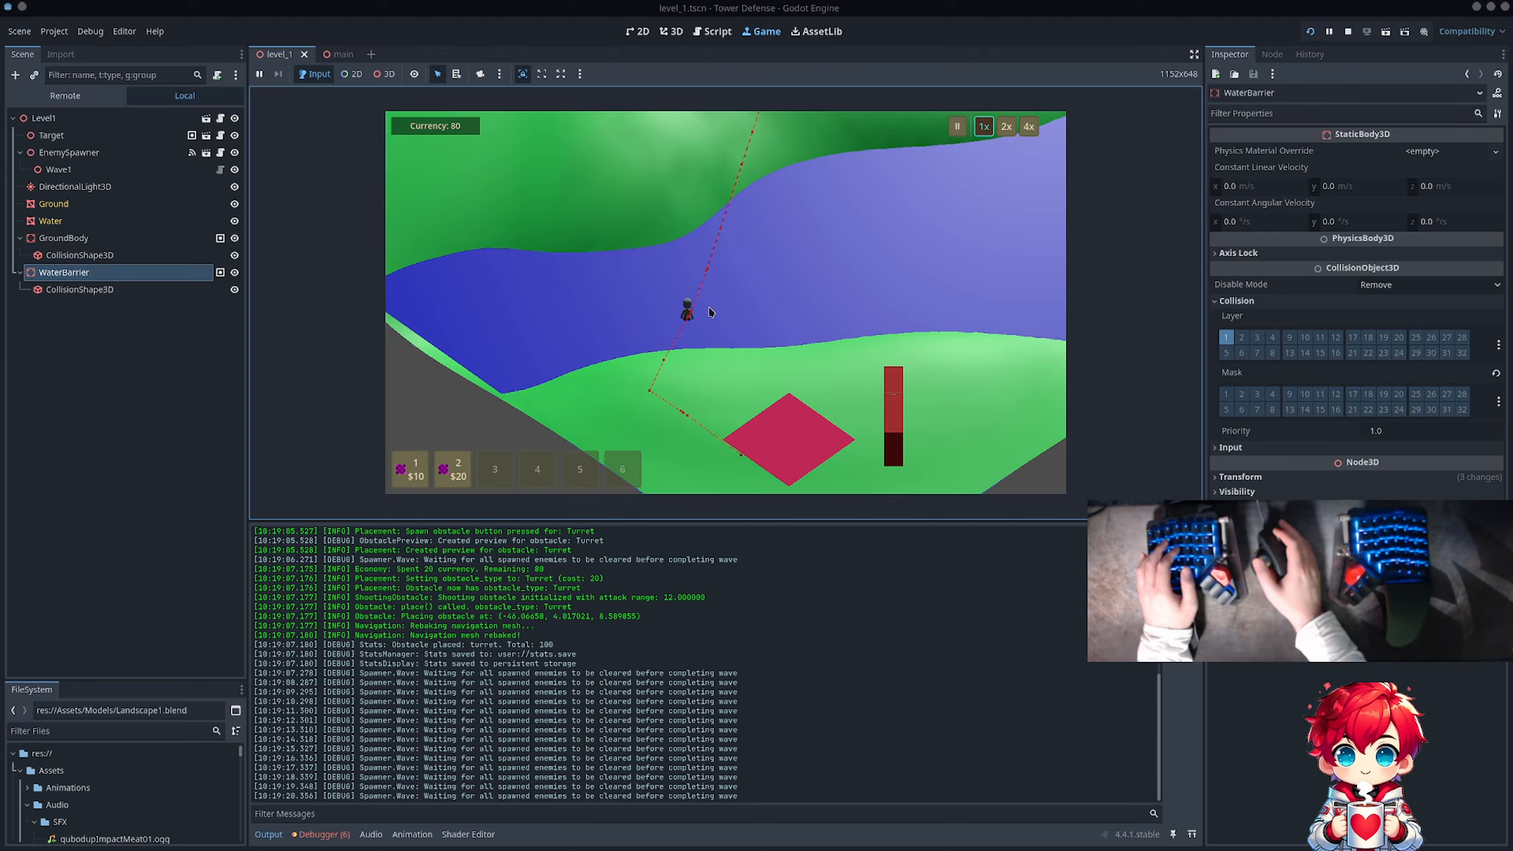
scroll(706, 307, up, 5)
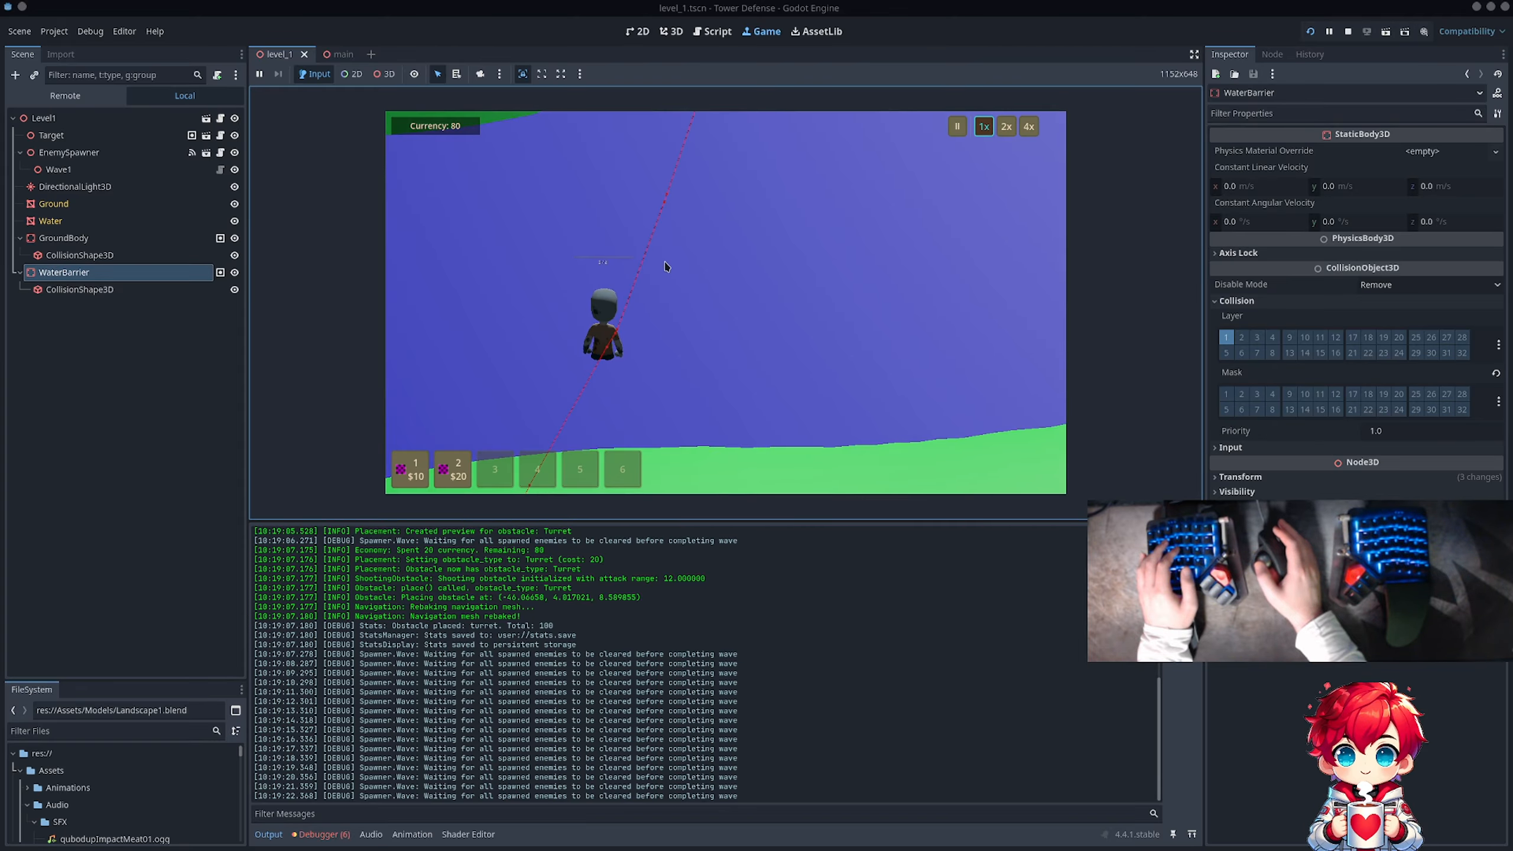
scroll(666, 266, down, 5)
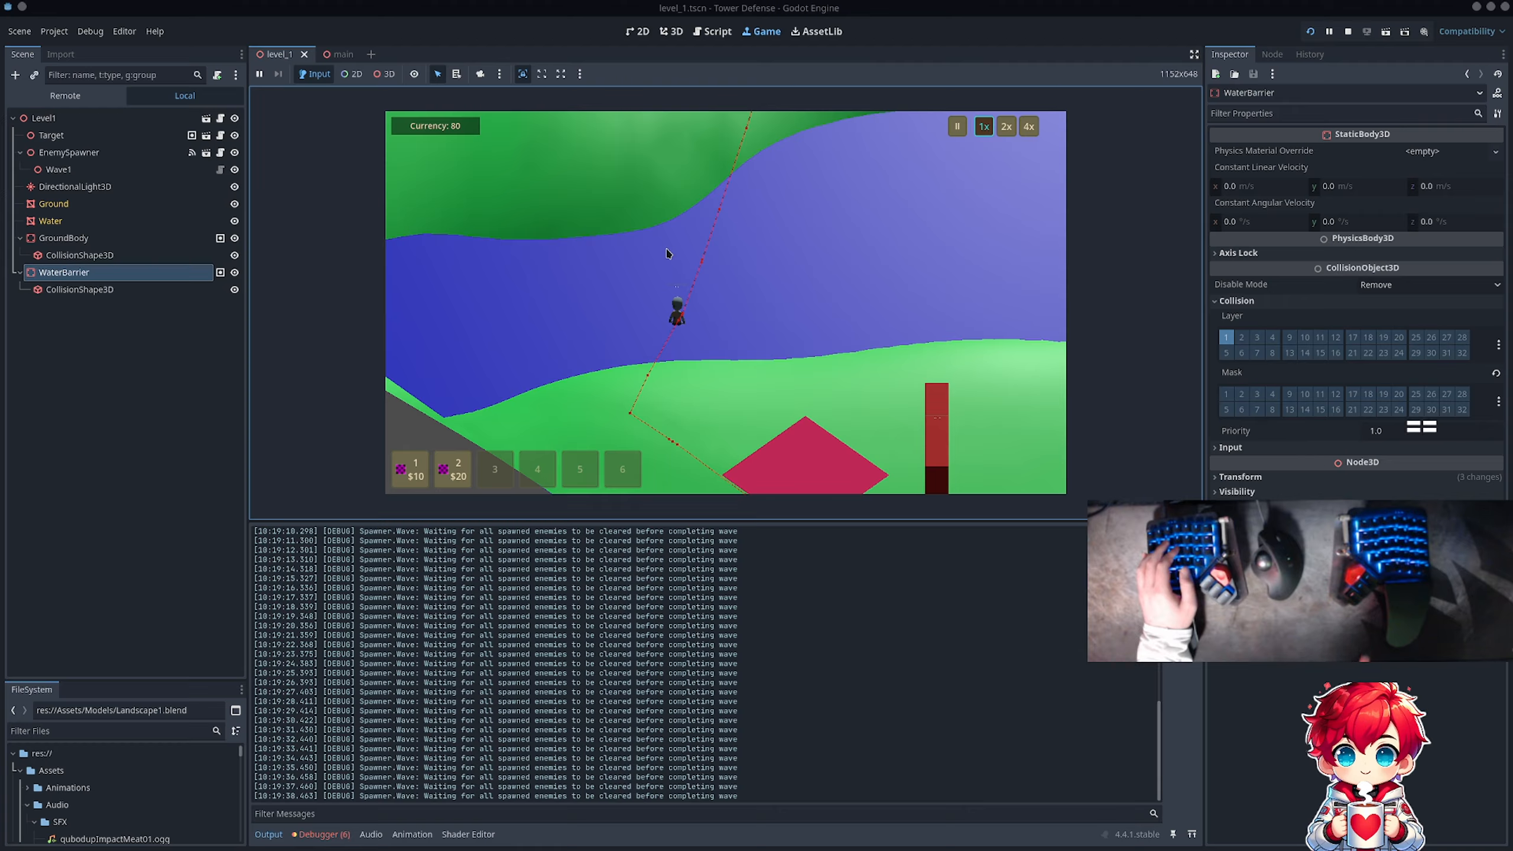
click(1350, 32)
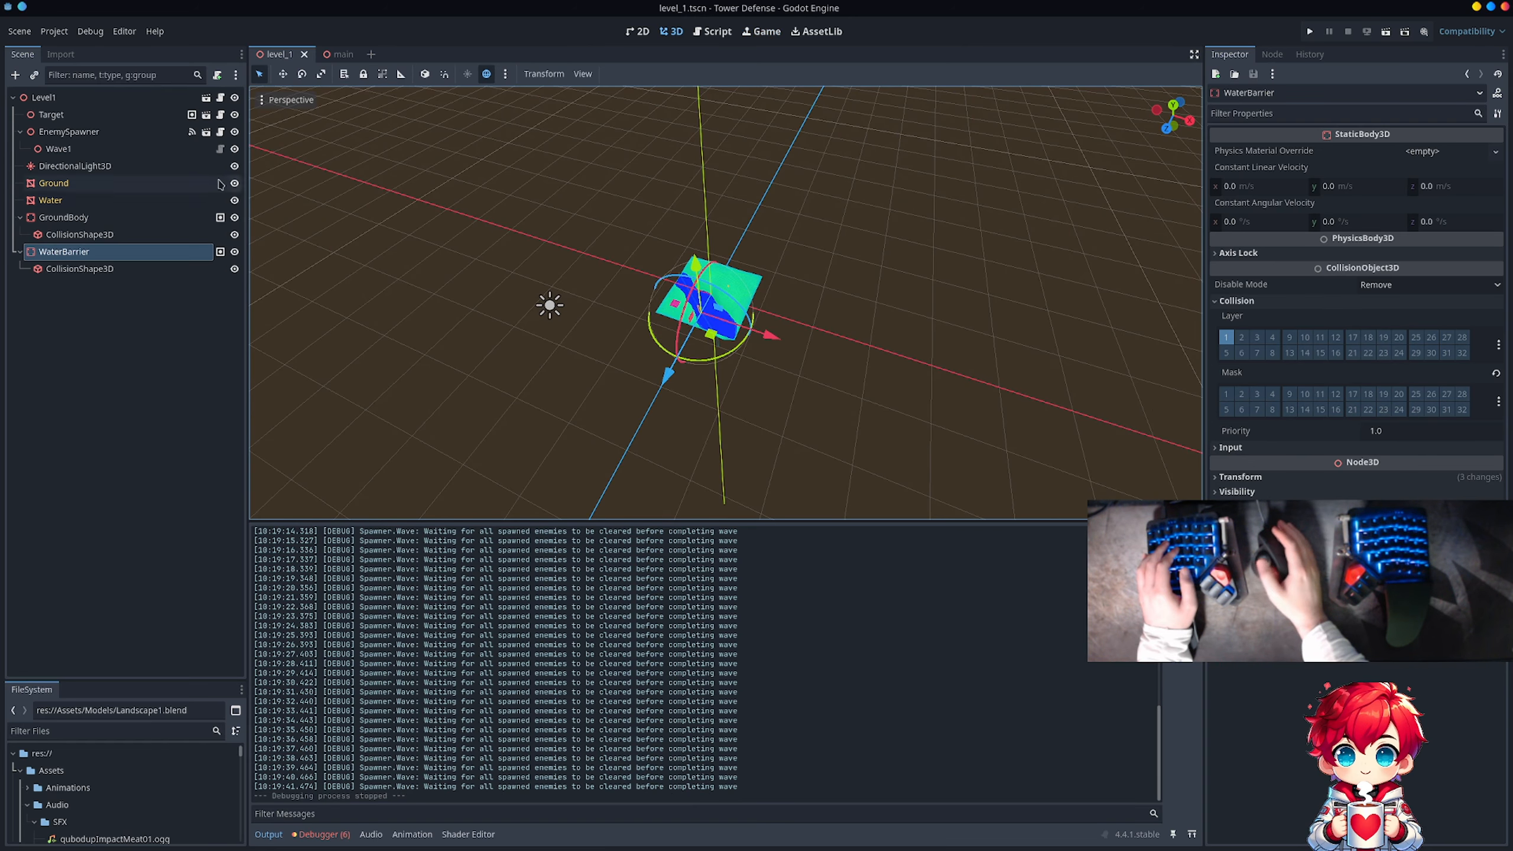
Step: Rebake the navigation mesh of the NavigationRegion3D in the main scene
click(326, 54)
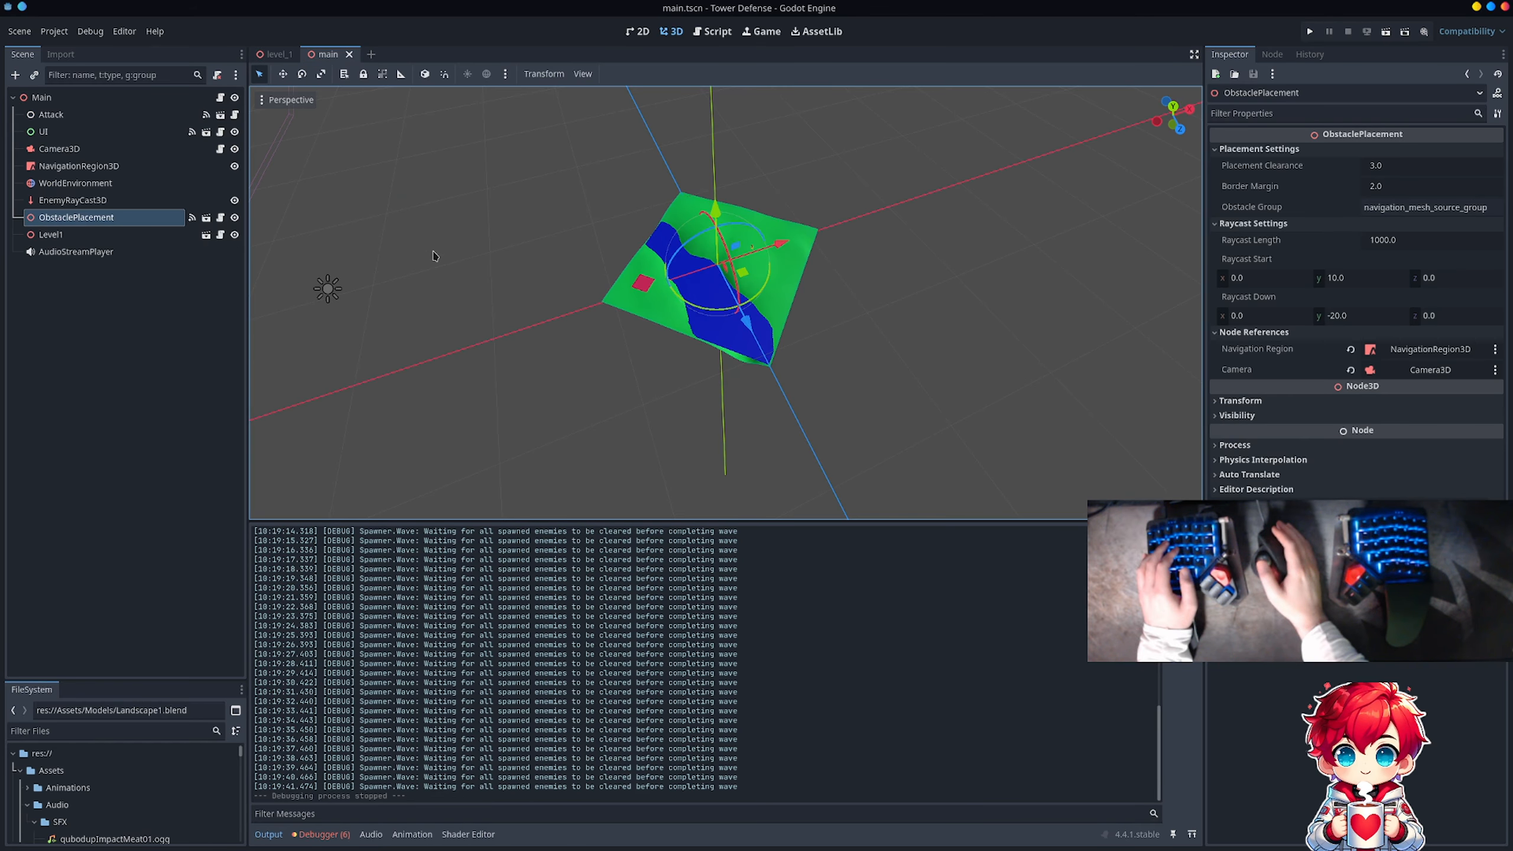
click(103, 167)
click(648, 74)
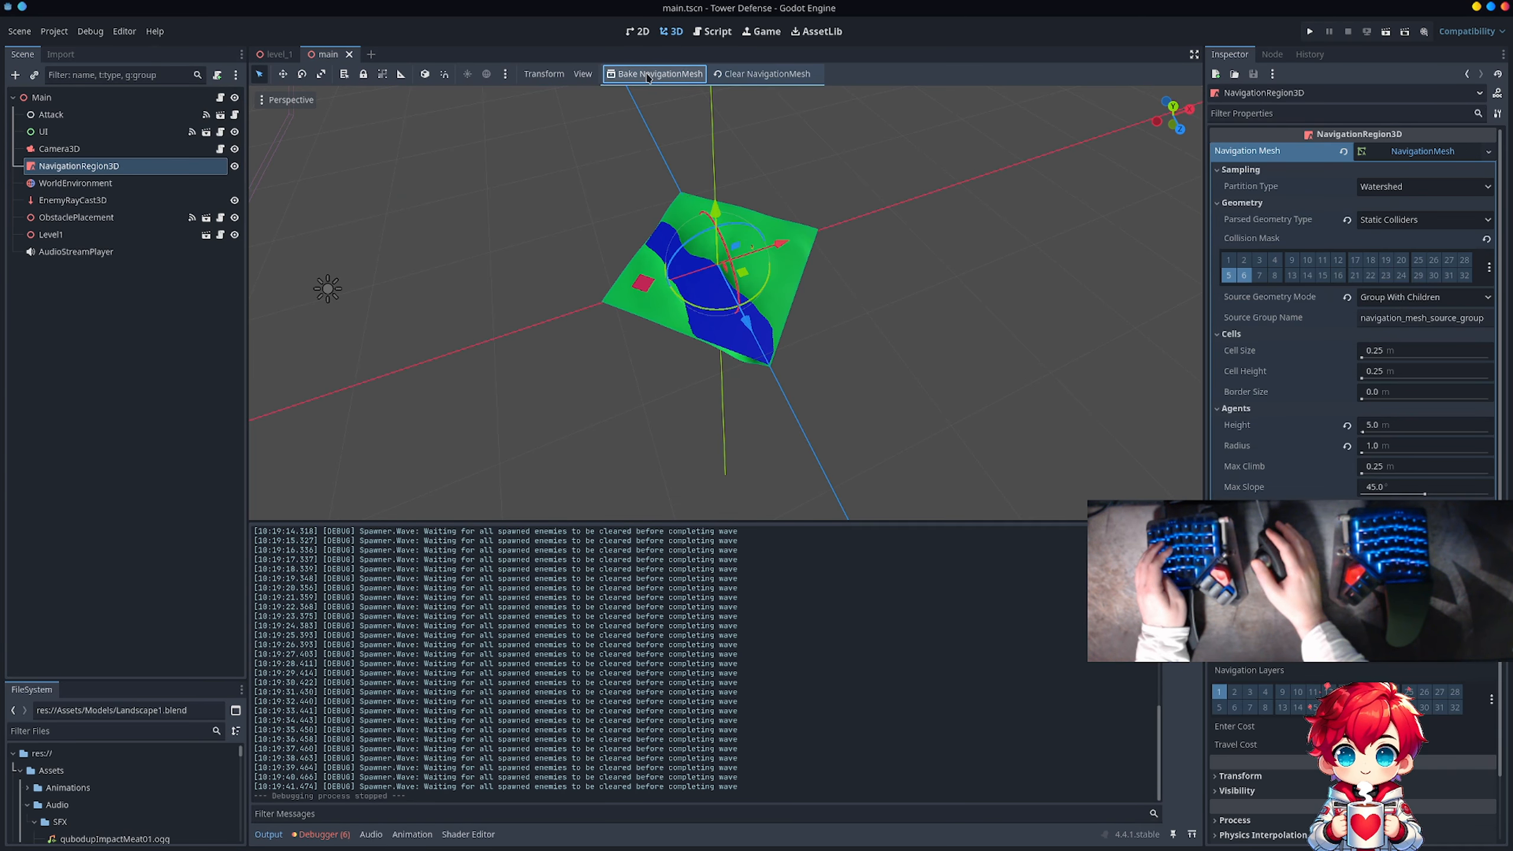
Step: Run the game with the rebaked navigation, check the enemies' route at the river, and stop it
click(1313, 33)
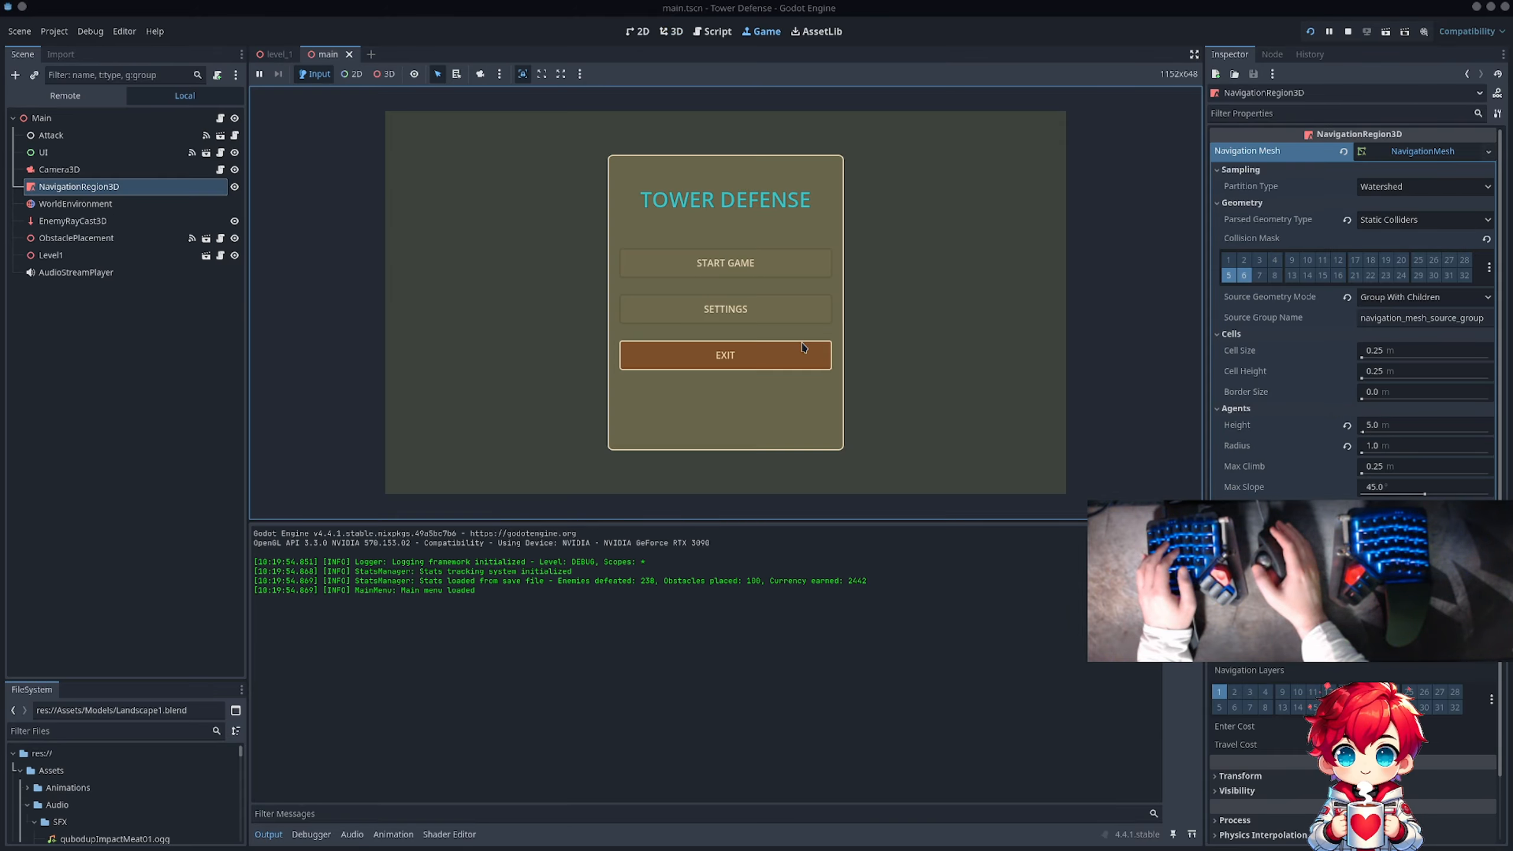
click(754, 269)
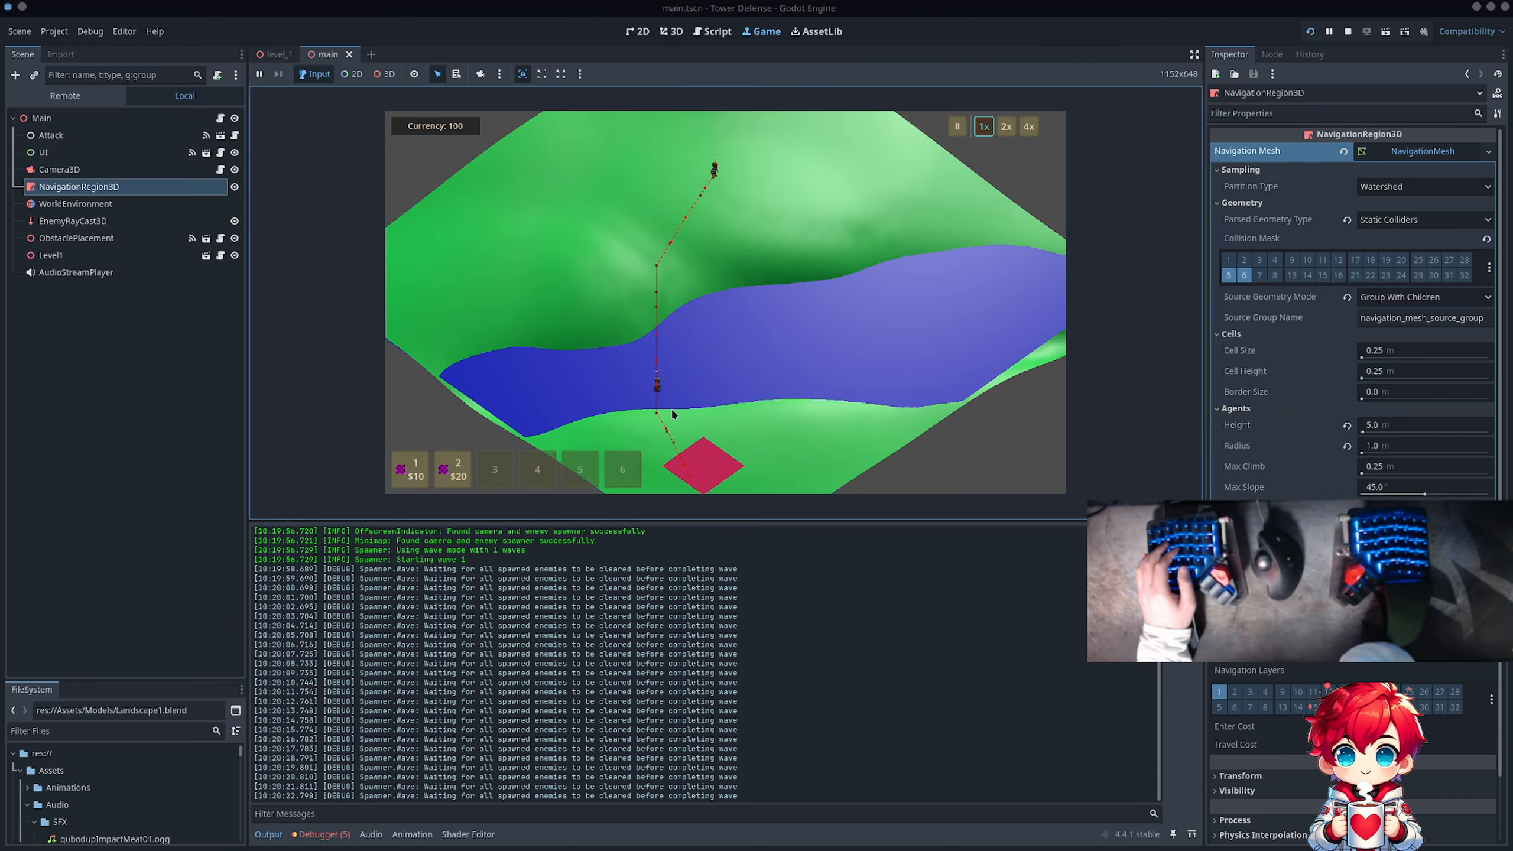
click(1348, 32)
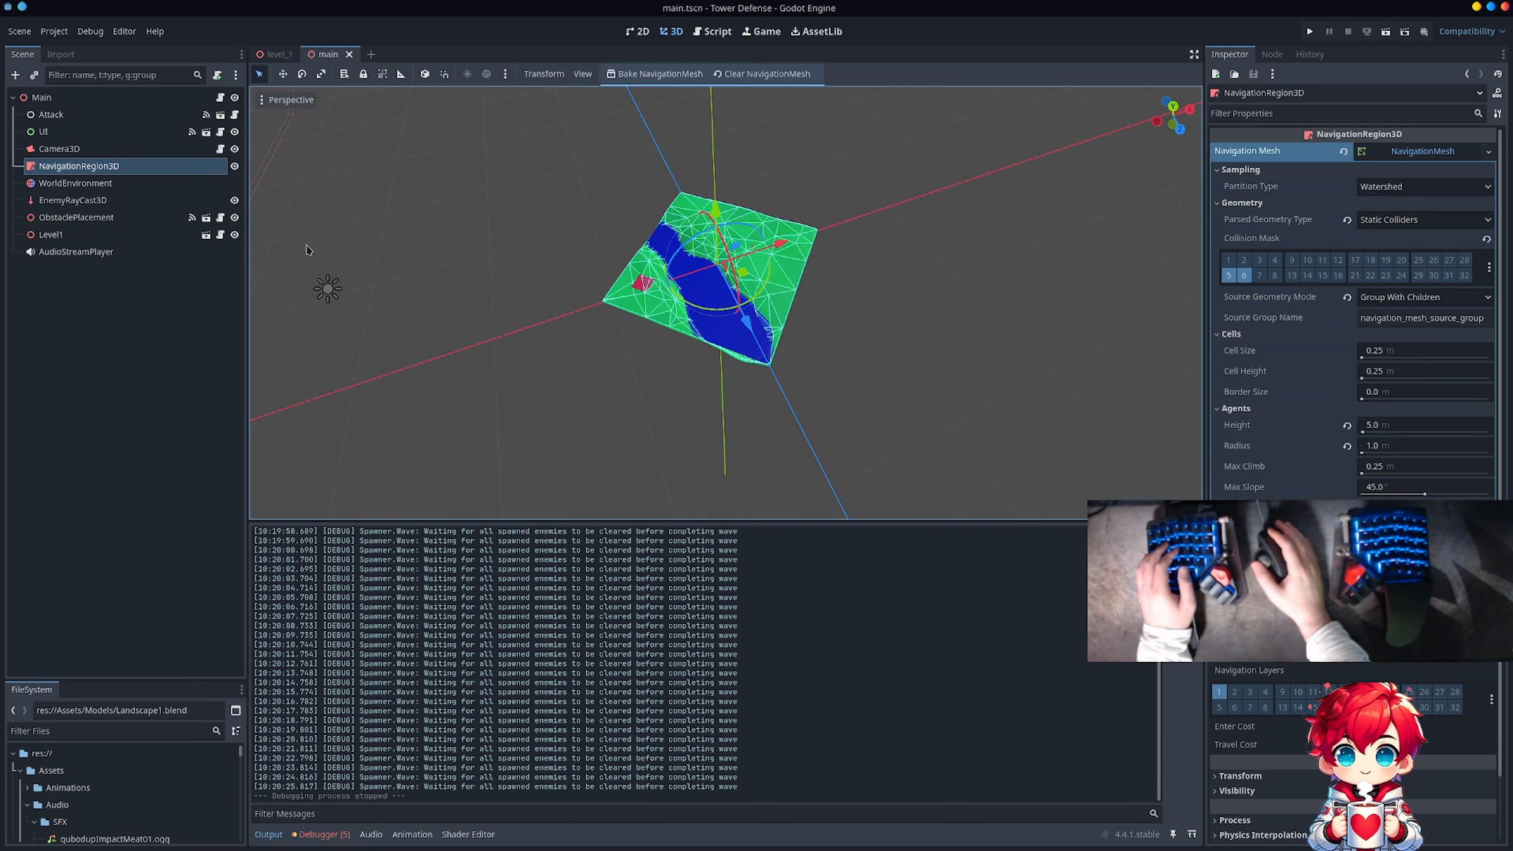
Step: In level_1, check WaterBarrier's group membership, enable its collision layer 5, and save the scene
click(276, 54)
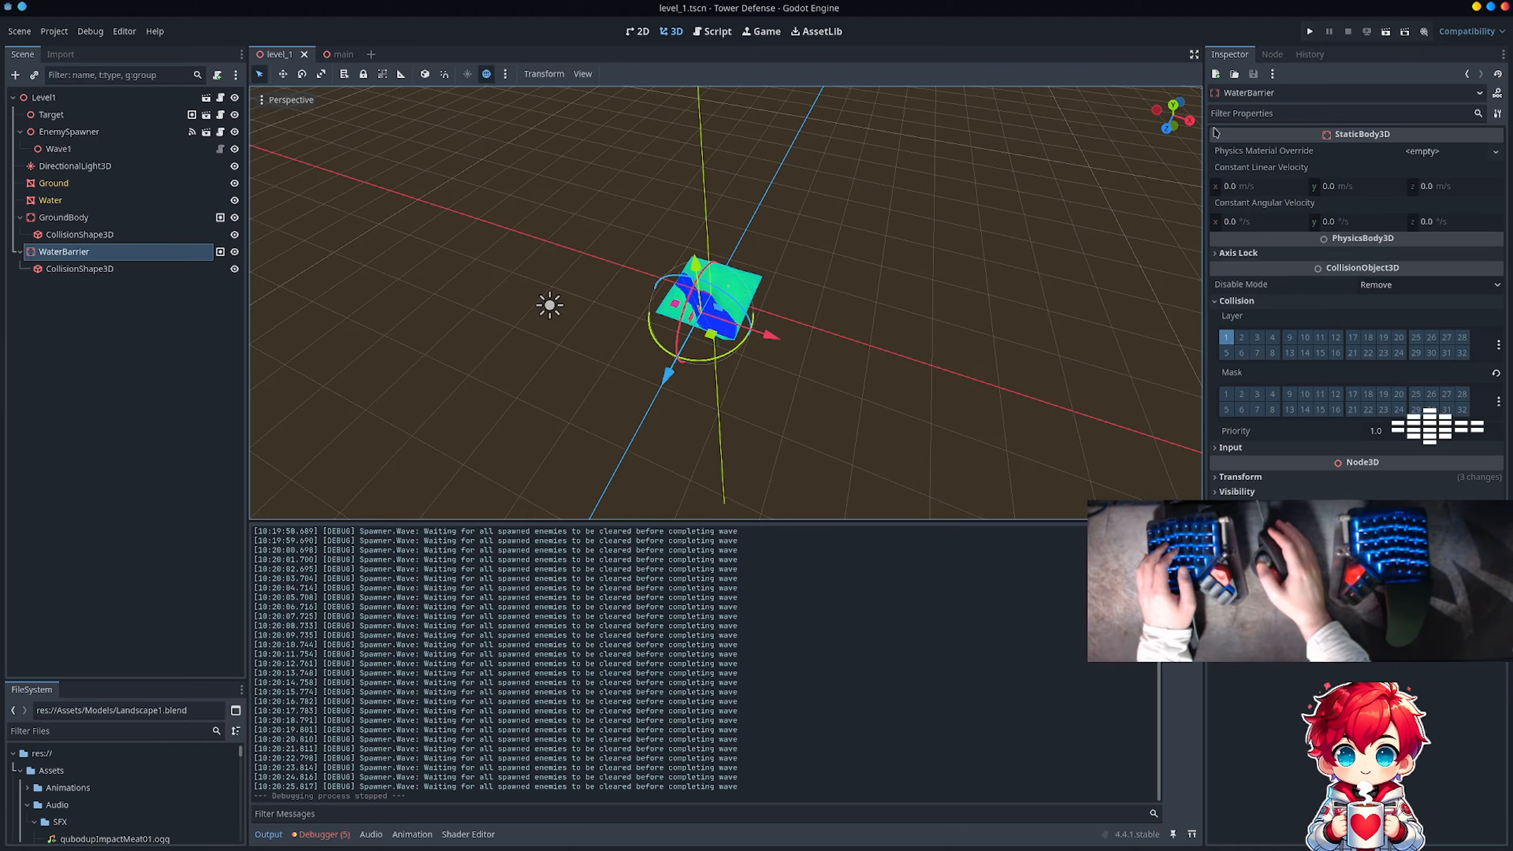
click(1281, 55)
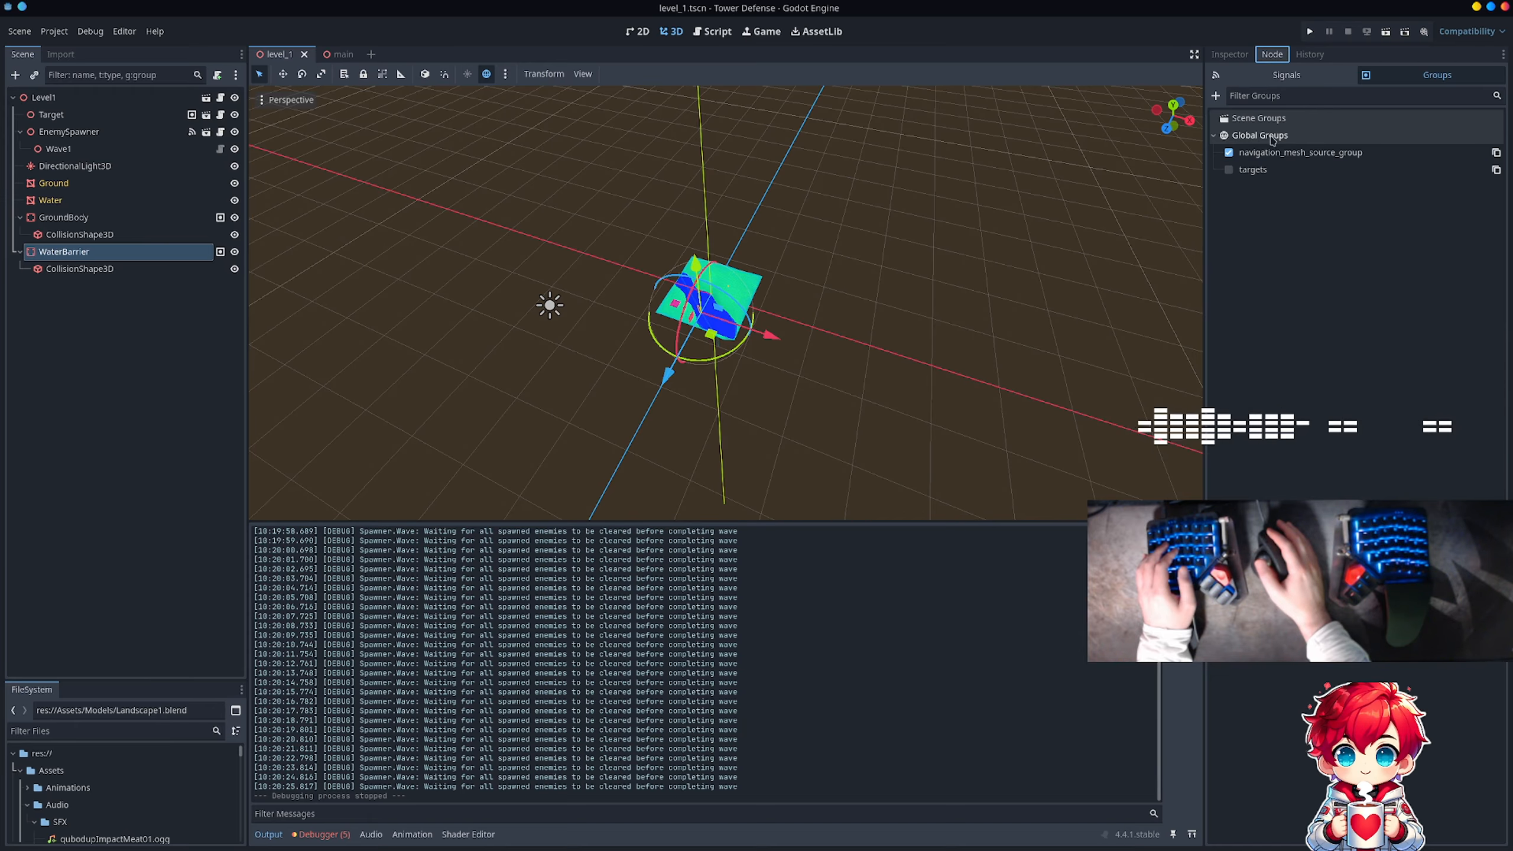
click(1233, 55)
click(1227, 353)
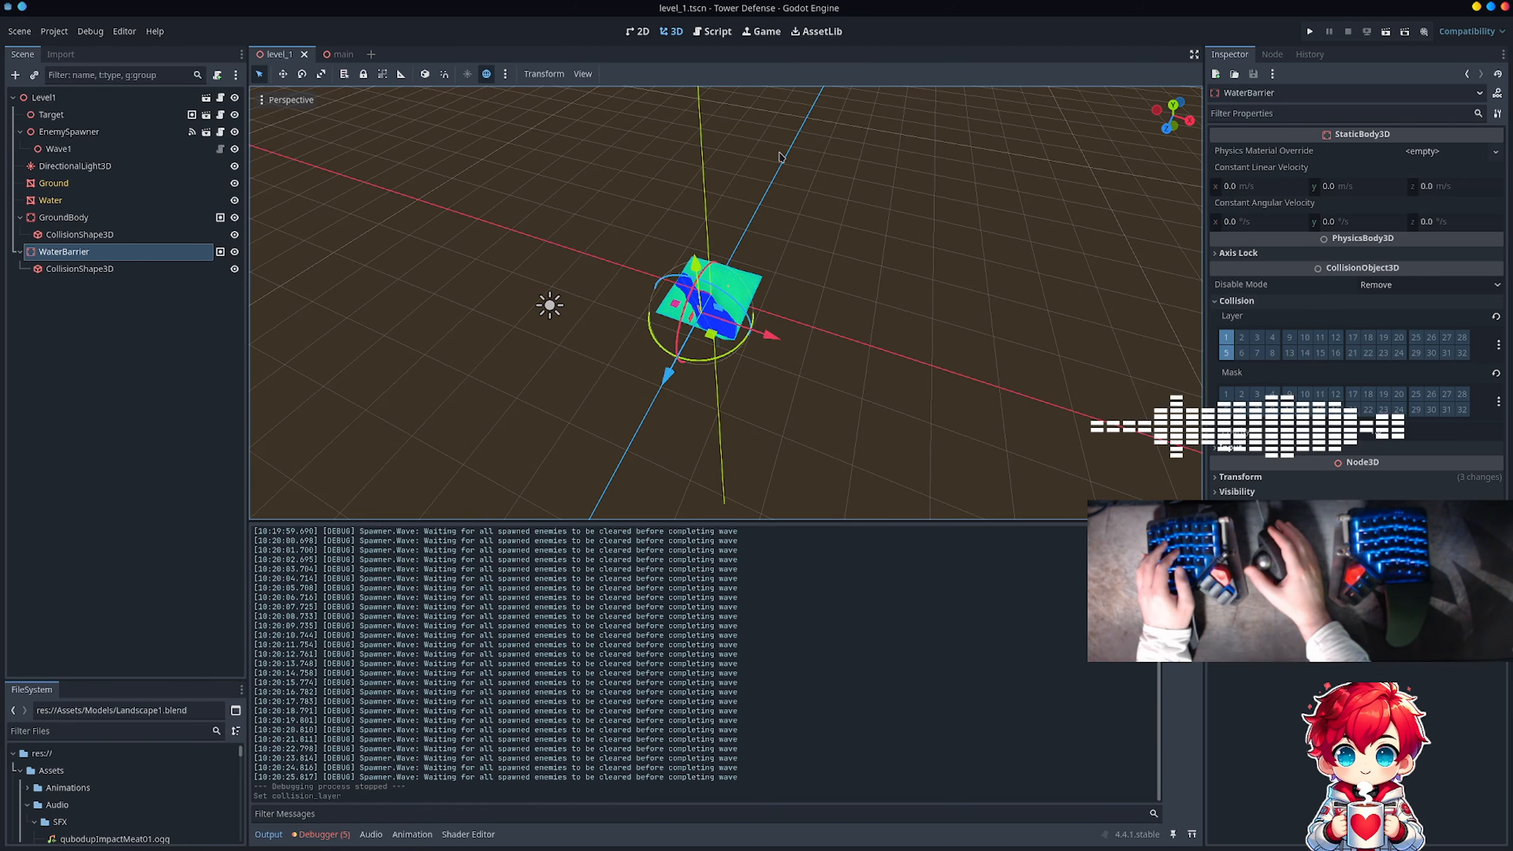
Step: Rebake the main scene's navigation mesh and inspect its coverage around the river
click(332, 54)
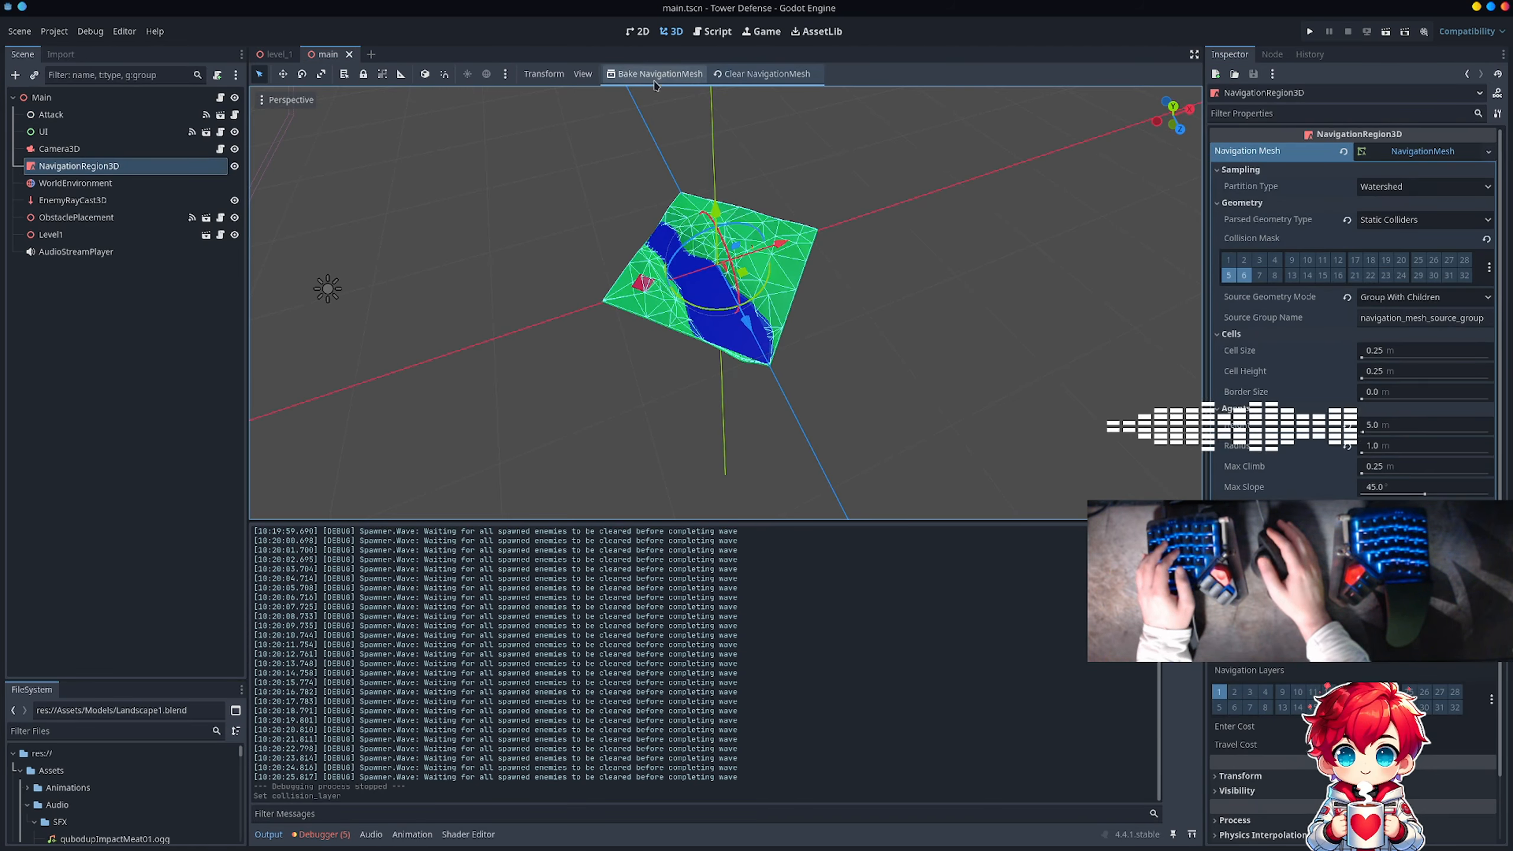
scroll(727, 300, up, 2)
scroll(727, 300, up, 5)
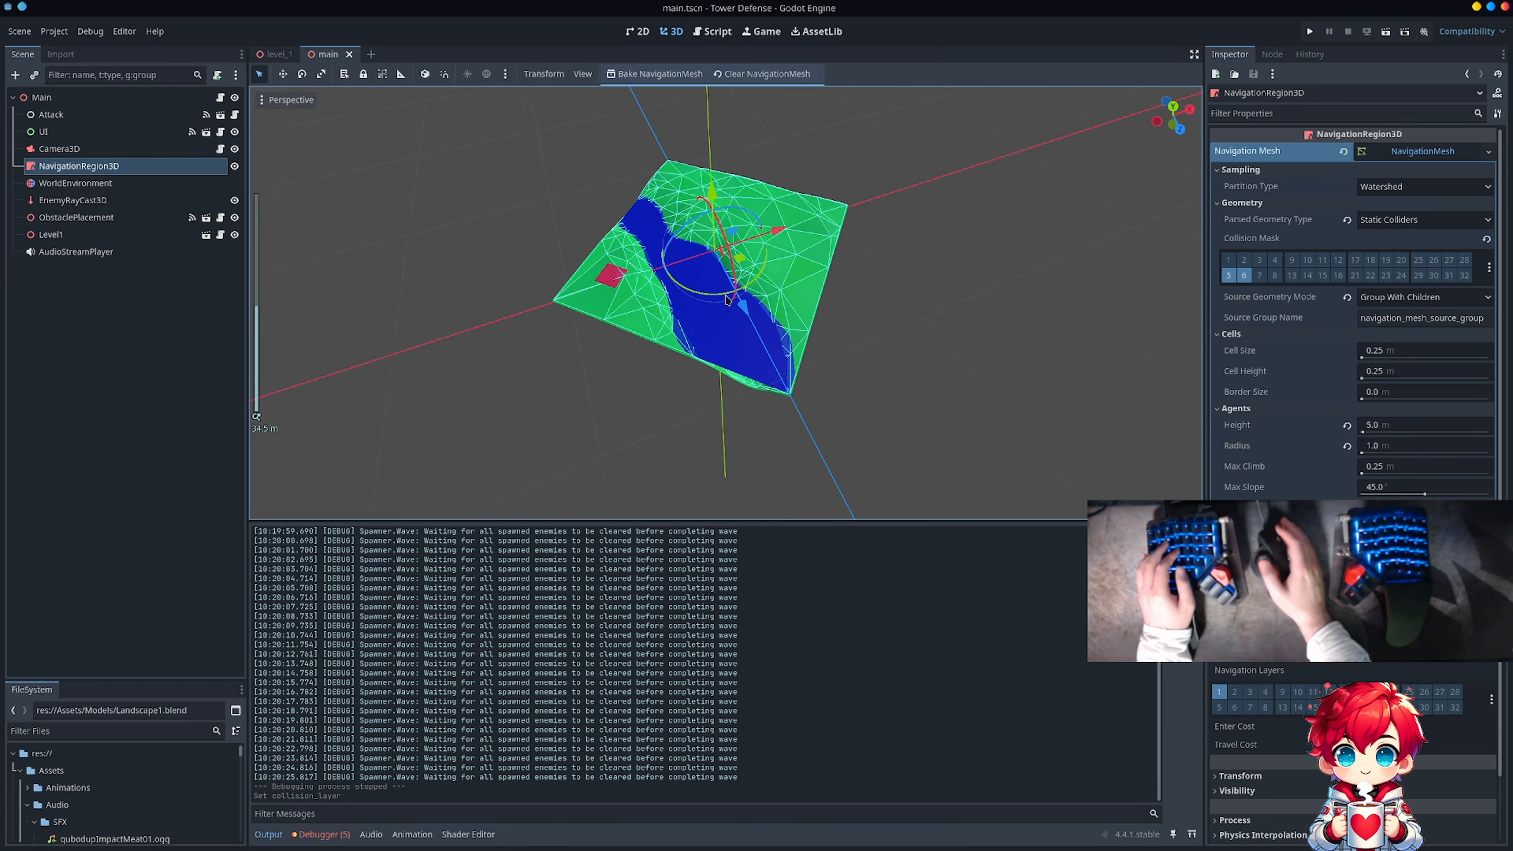
middle_drag(784, 386, 815, 359)
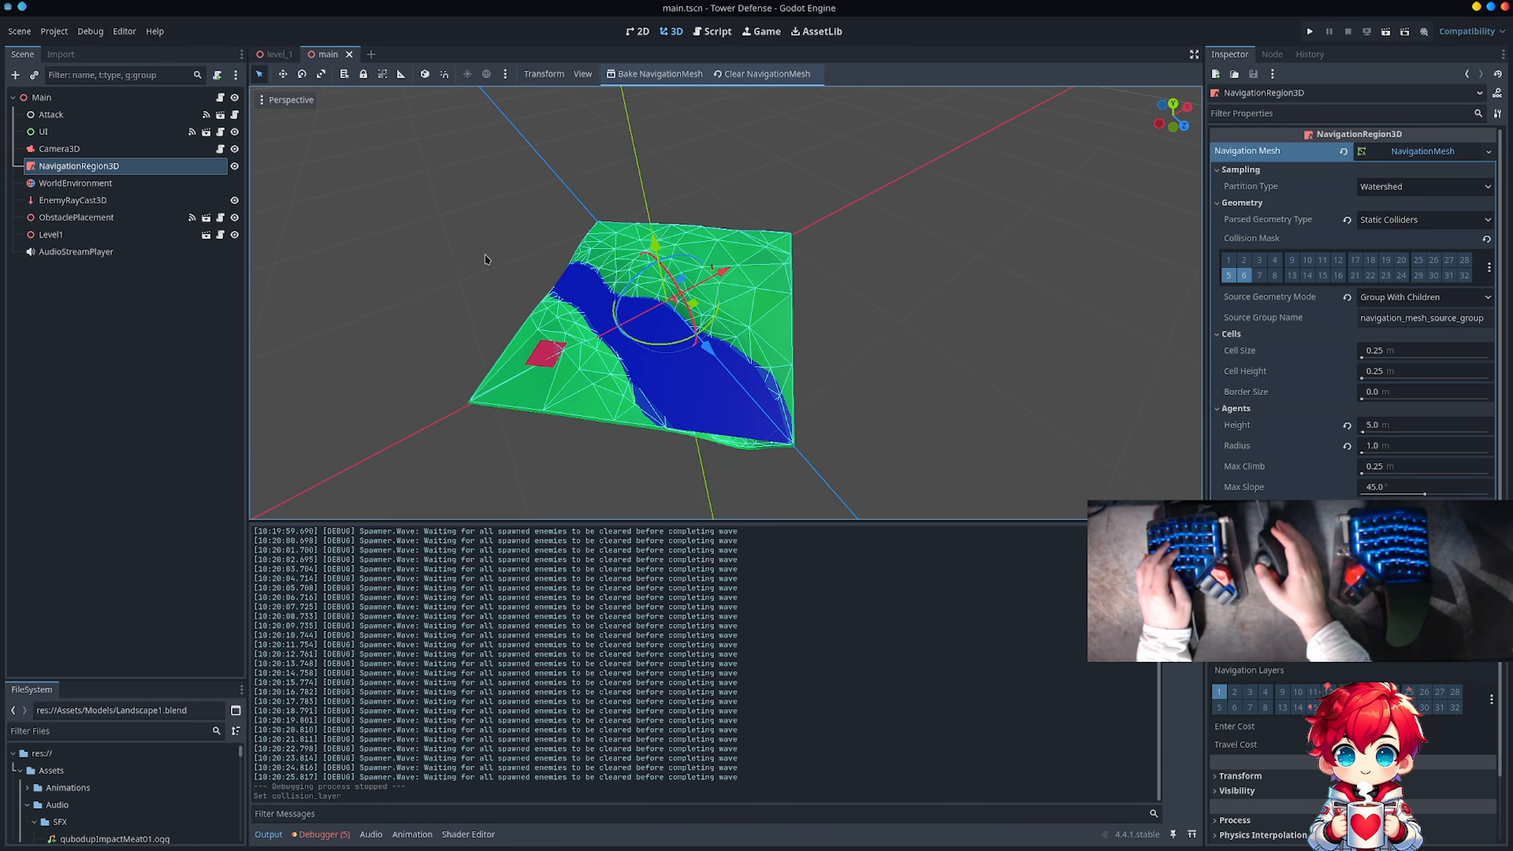
Step: Play the game again to check how enemies move around the water barrier, then stop it
click(1310, 32)
click(731, 267)
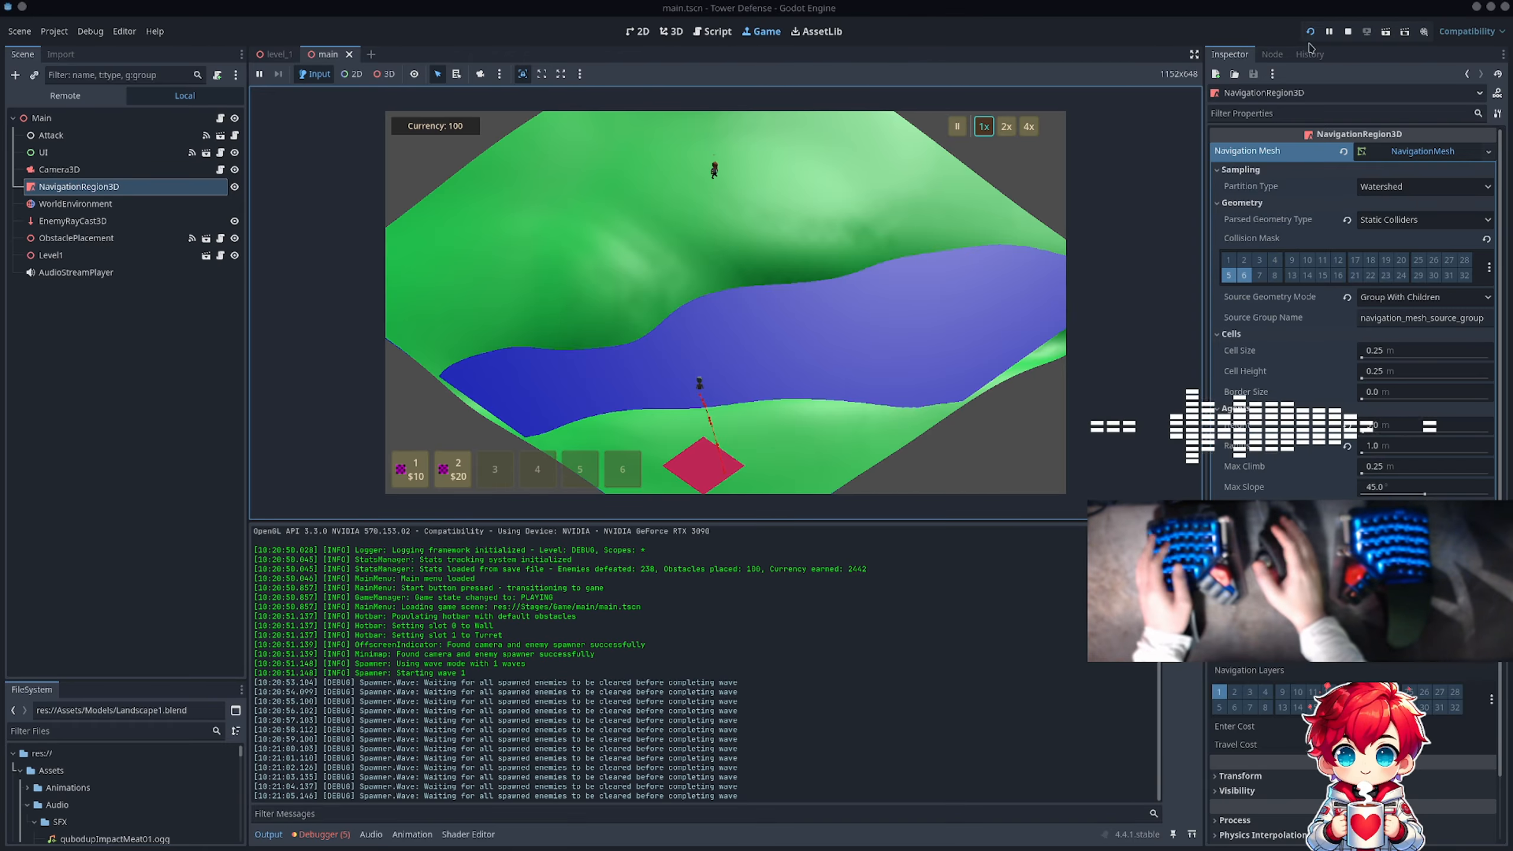
click(1348, 31)
Step: Switch to Firefox and open Poly Haven's Pine Forest collection page
key(alt+Tab)
key(alt+Tab)
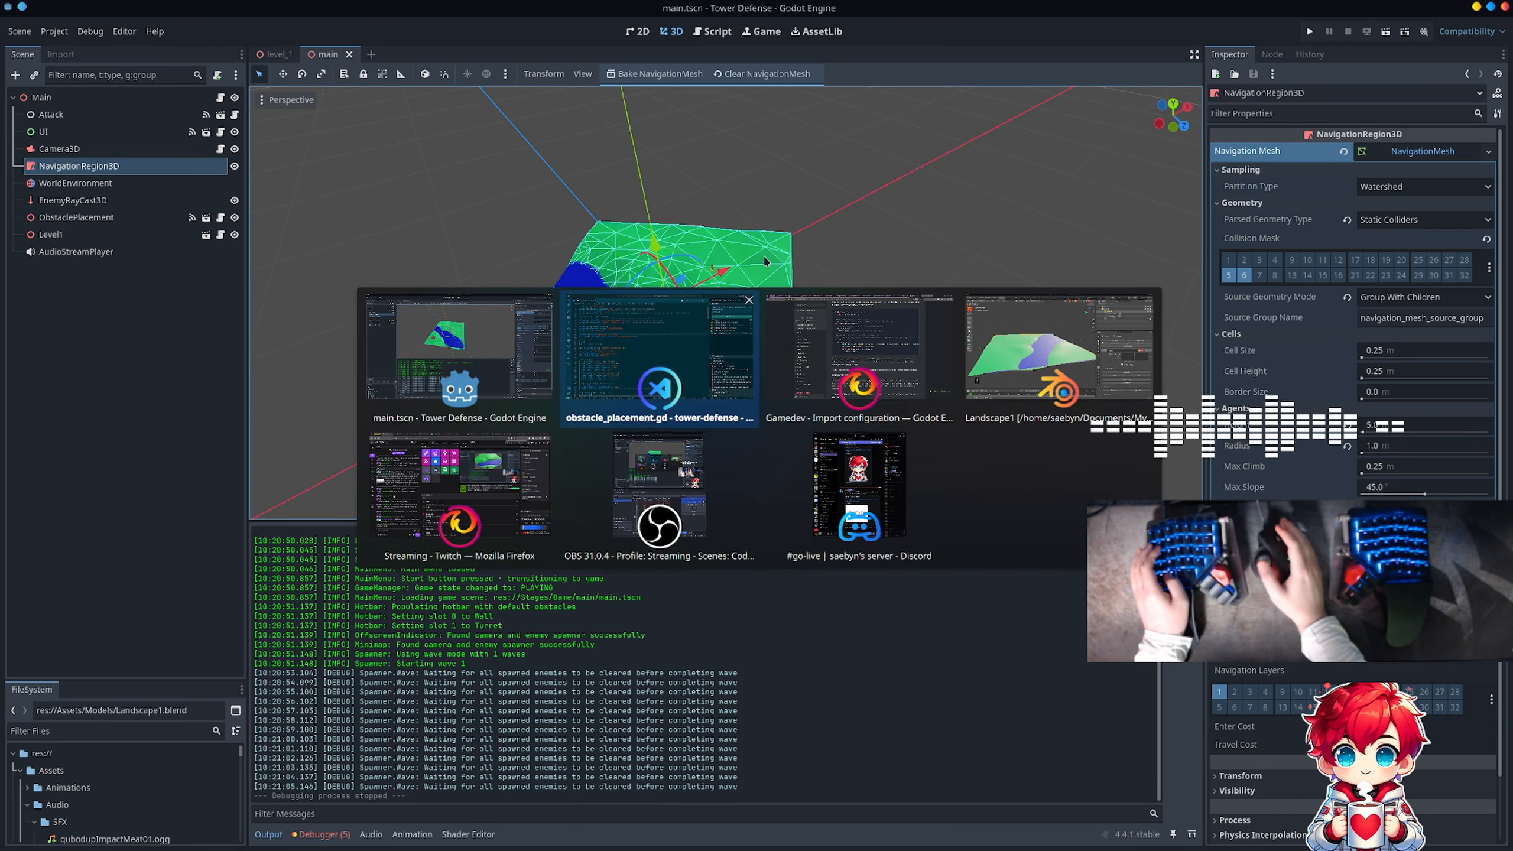
key(alt+Tab)
key(alt+Tab)
key(alt+Tab)
key(alt+Tab)
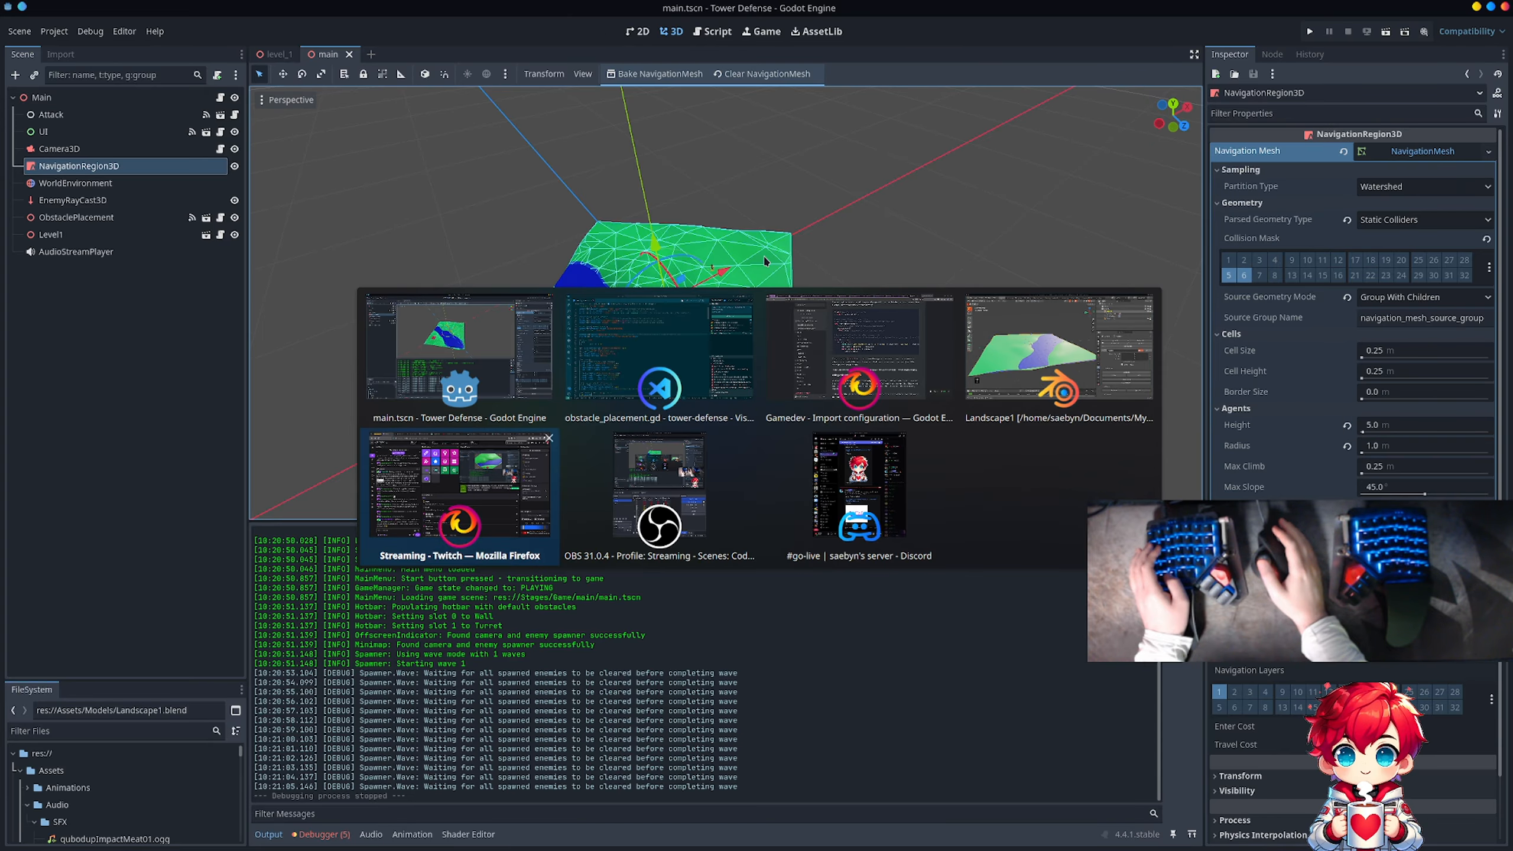
key(alt+Tab)
key(alt+Tab)
key(alt+Tab)
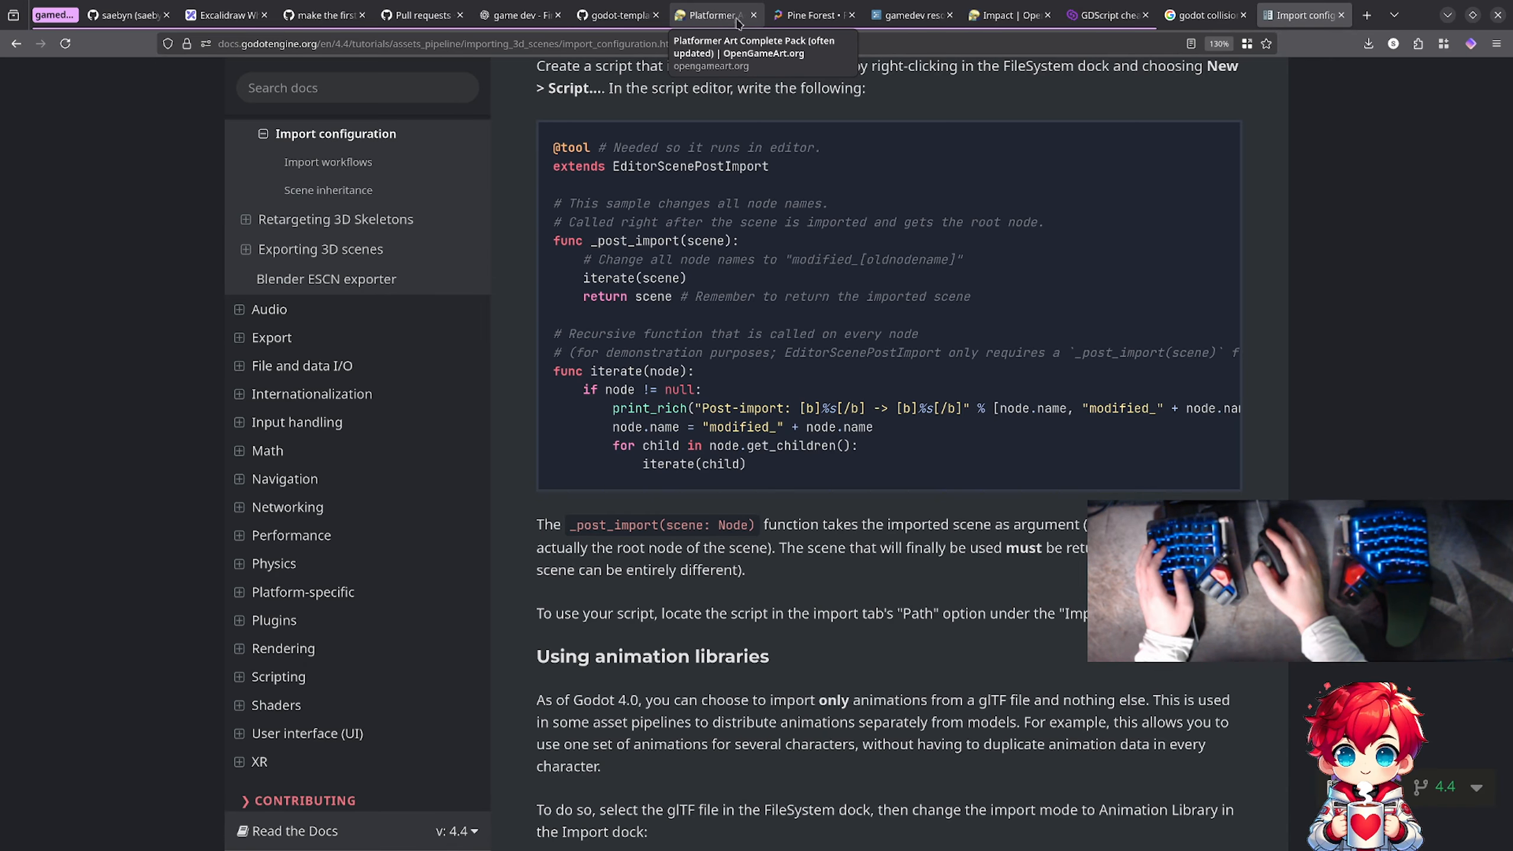
click(812, 15)
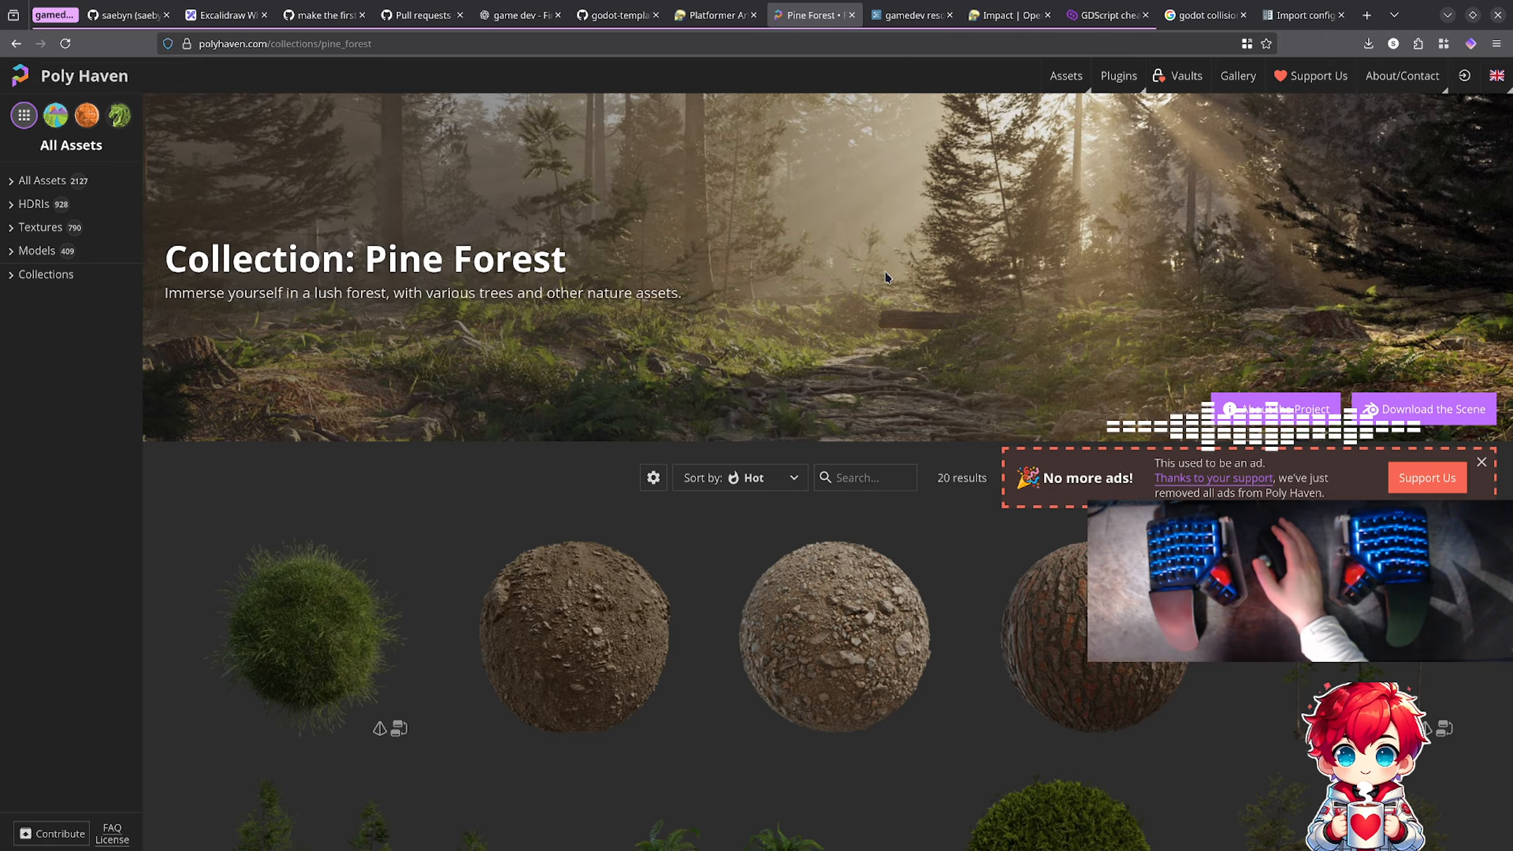
Step: Browse the Pine Forest assets and open Grass Medium 01 to examine its preview images
scroll(885, 274, down, 1)
scroll(886, 275, down, 7)
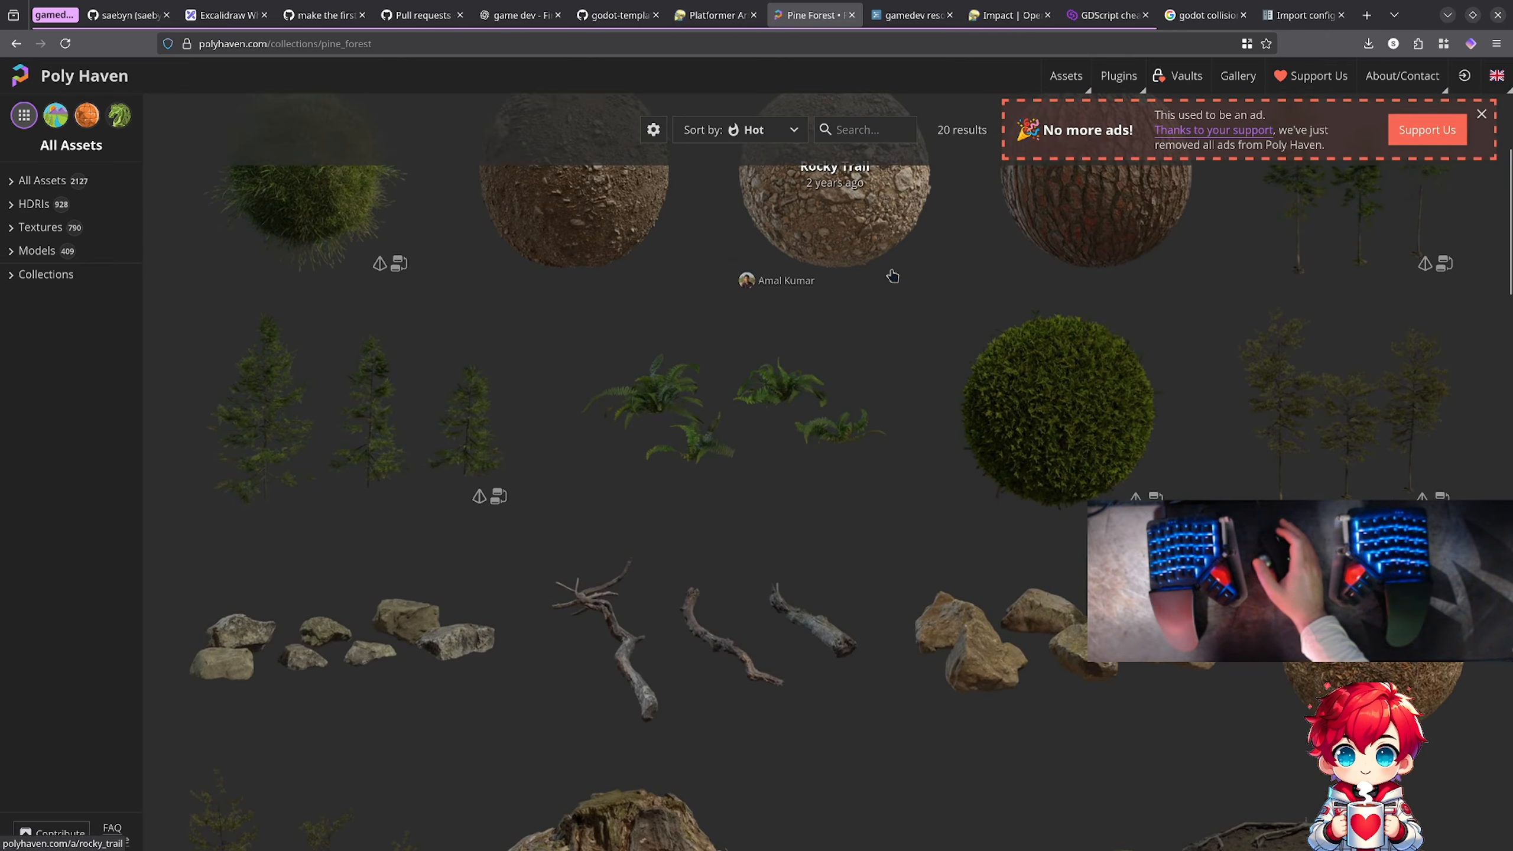
scroll(892, 276, up, 2)
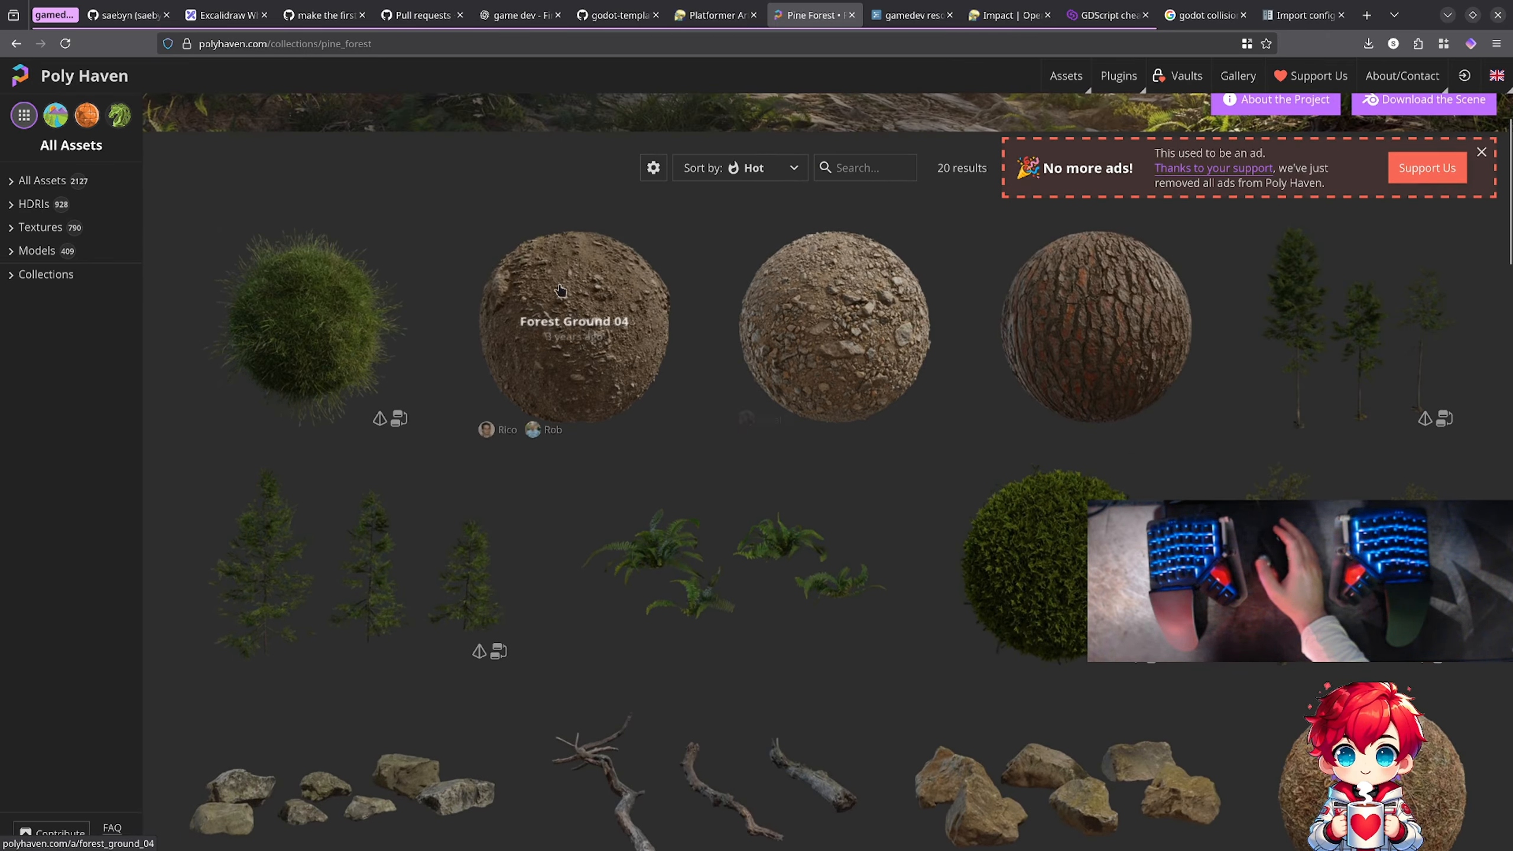
click(292, 334)
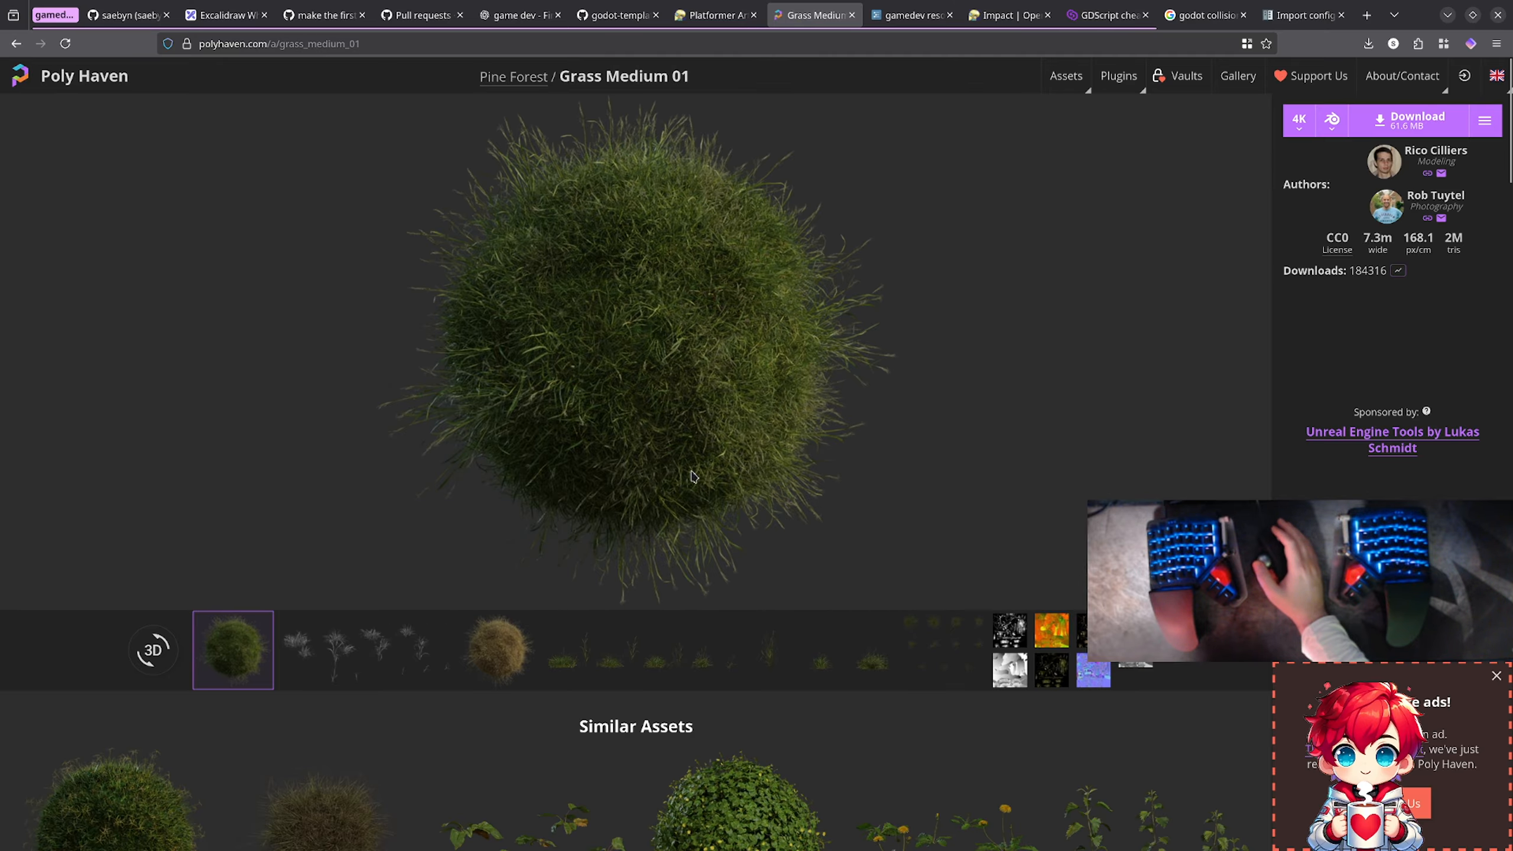
click(332, 655)
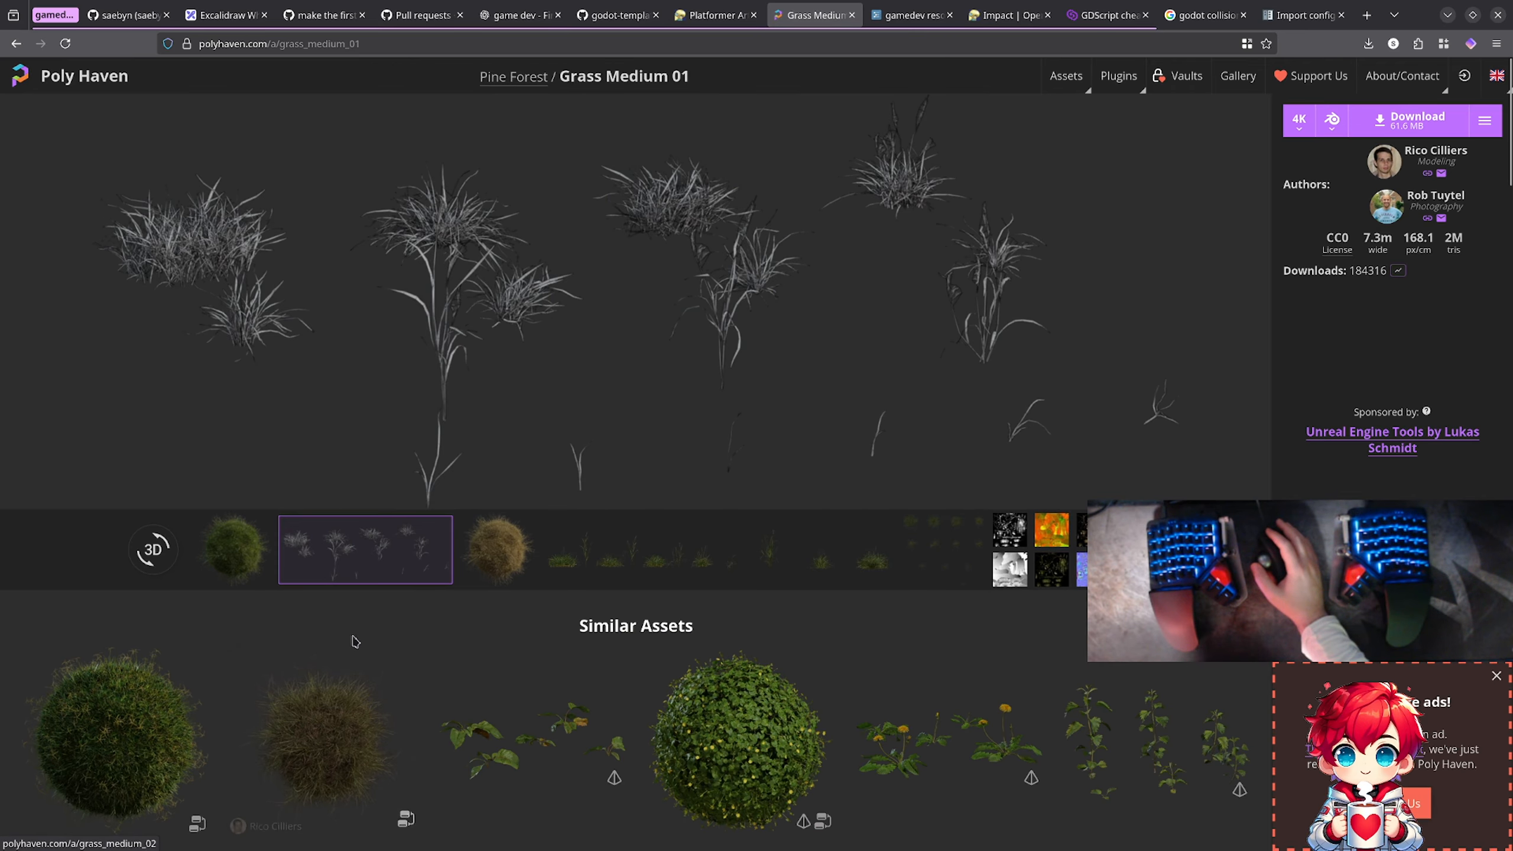
click(239, 561)
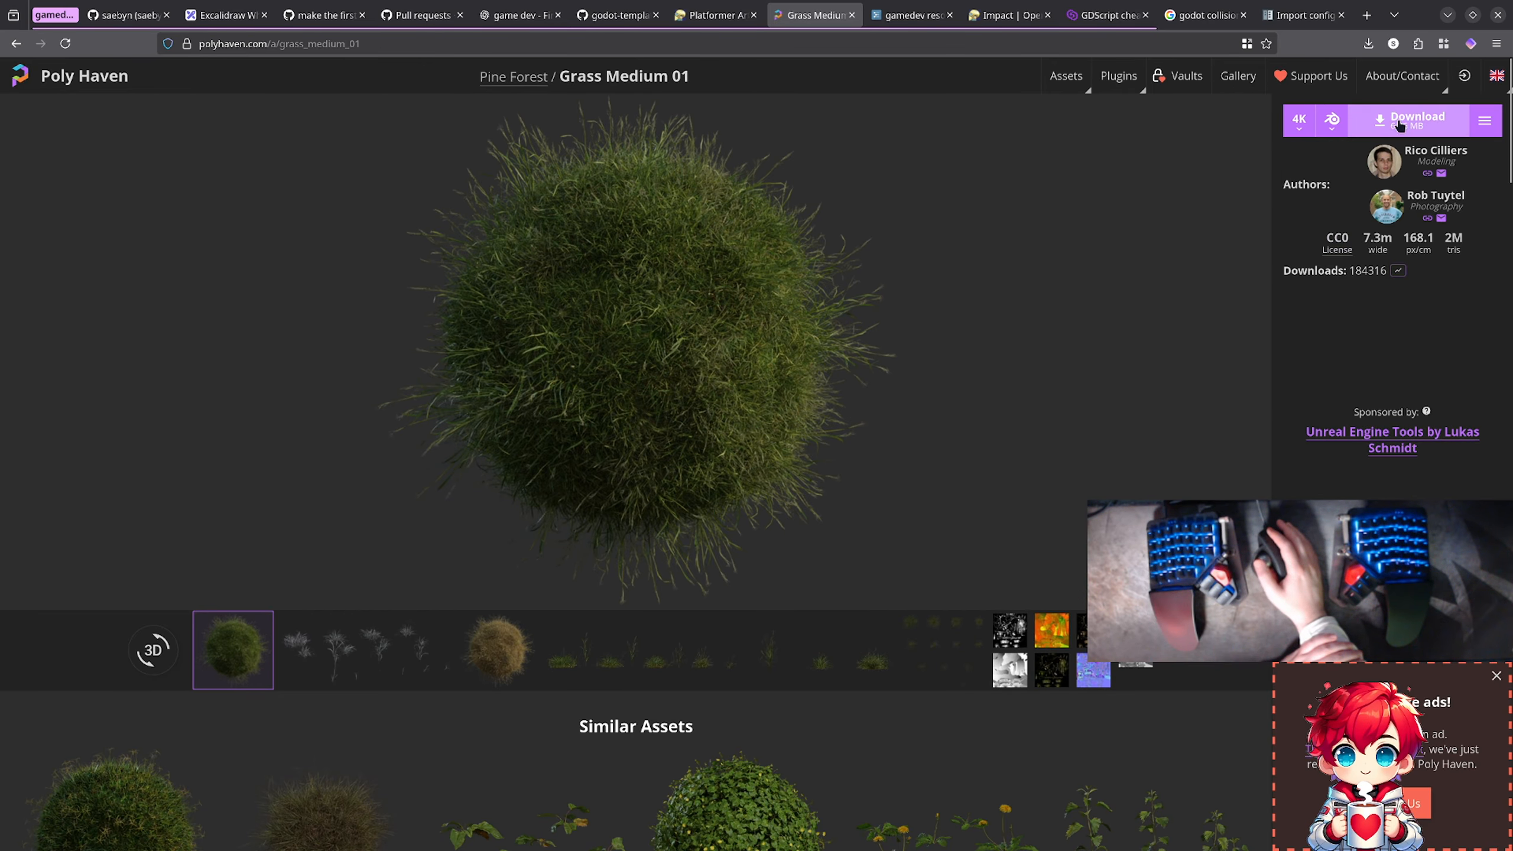
Step: Try glTF as the download format for Grass Medium 01, then return the format to Blend
click(1334, 121)
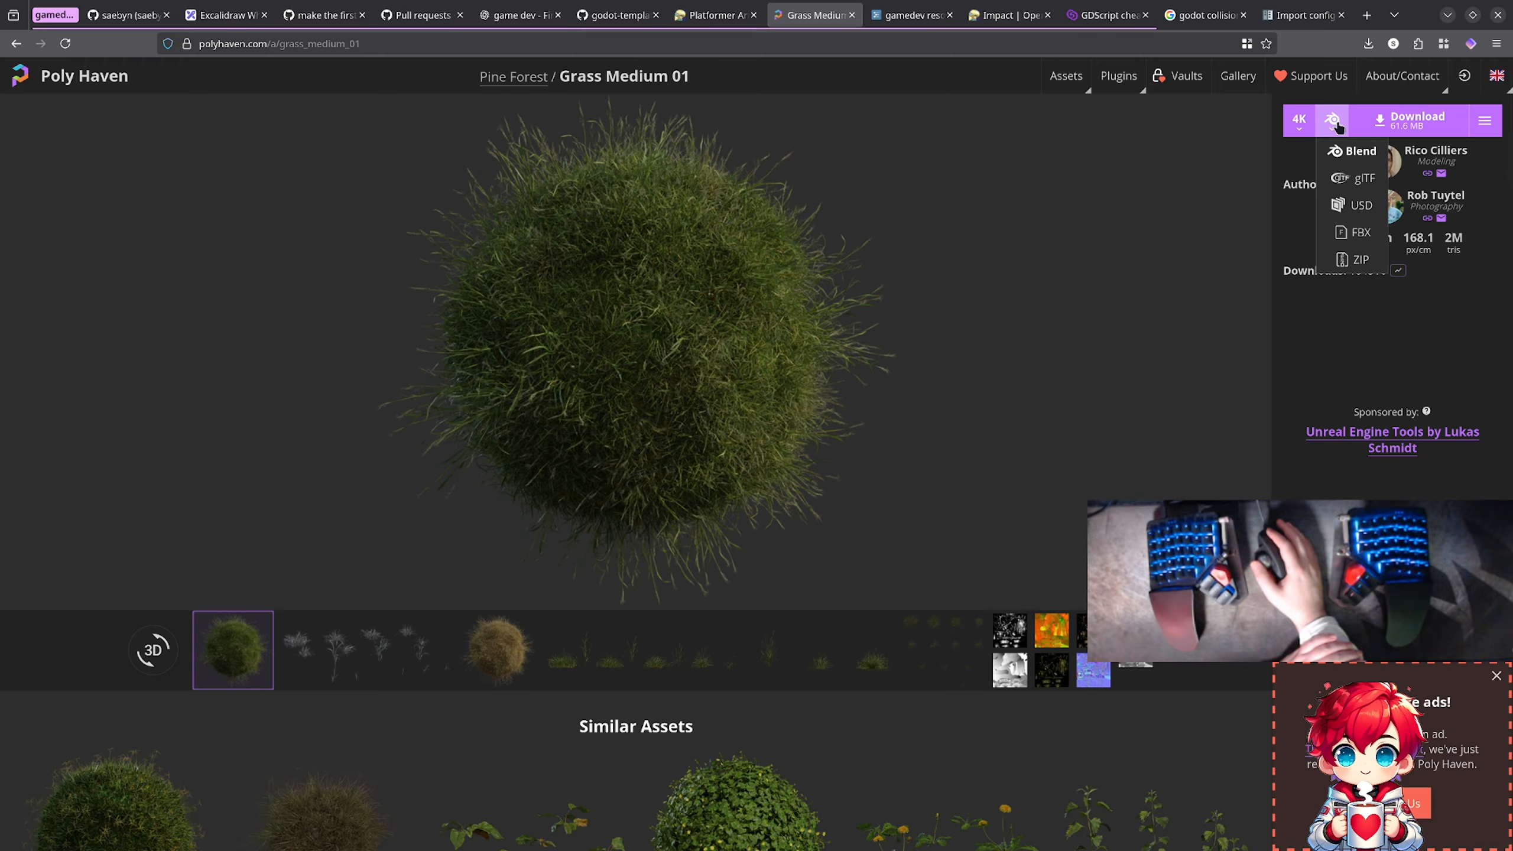
click(1340, 179)
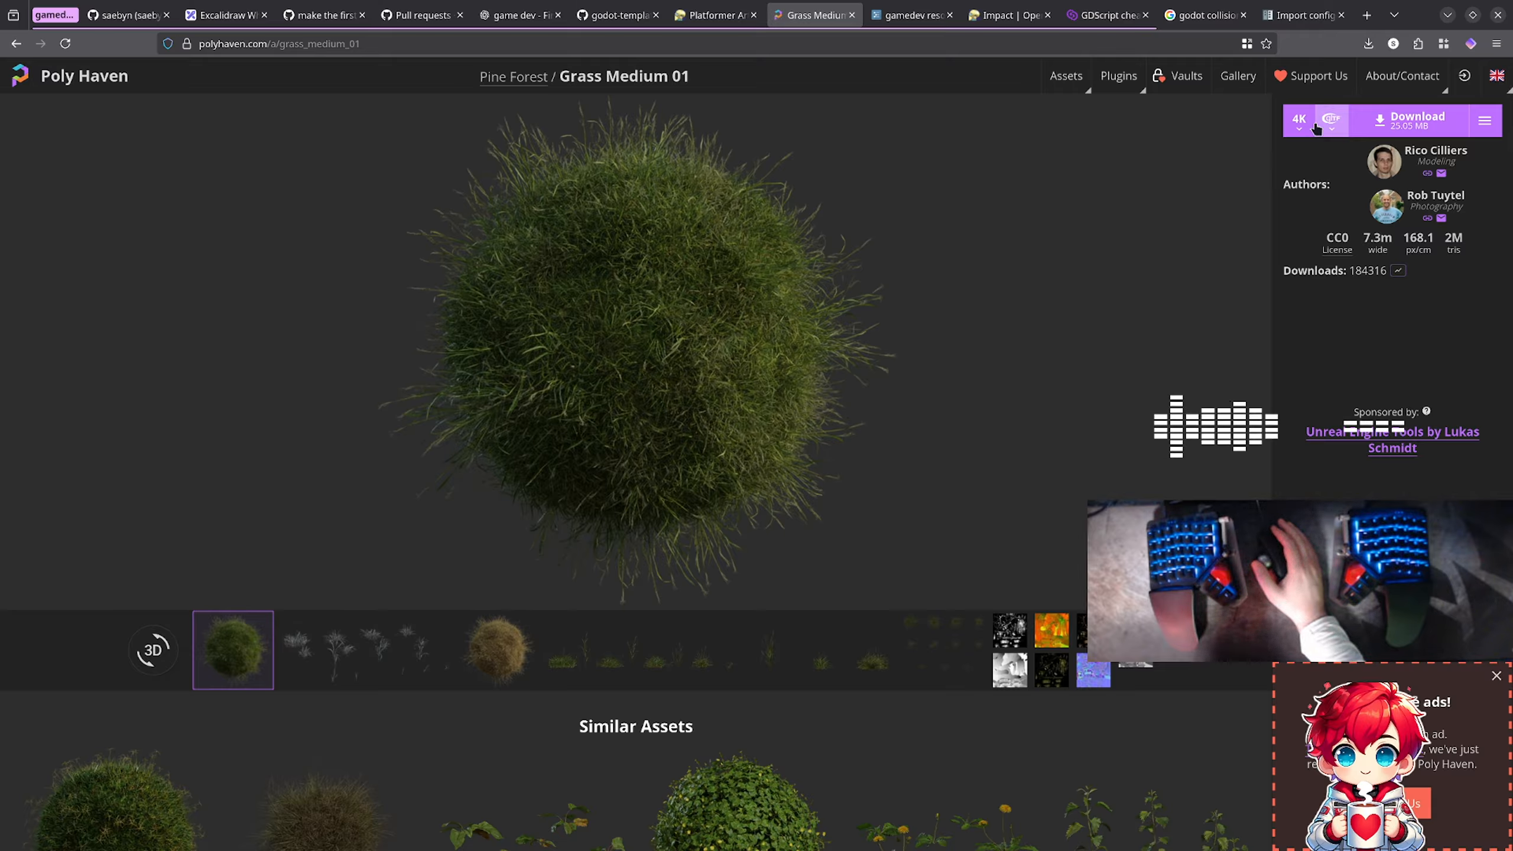
click(1321, 122)
click(1336, 150)
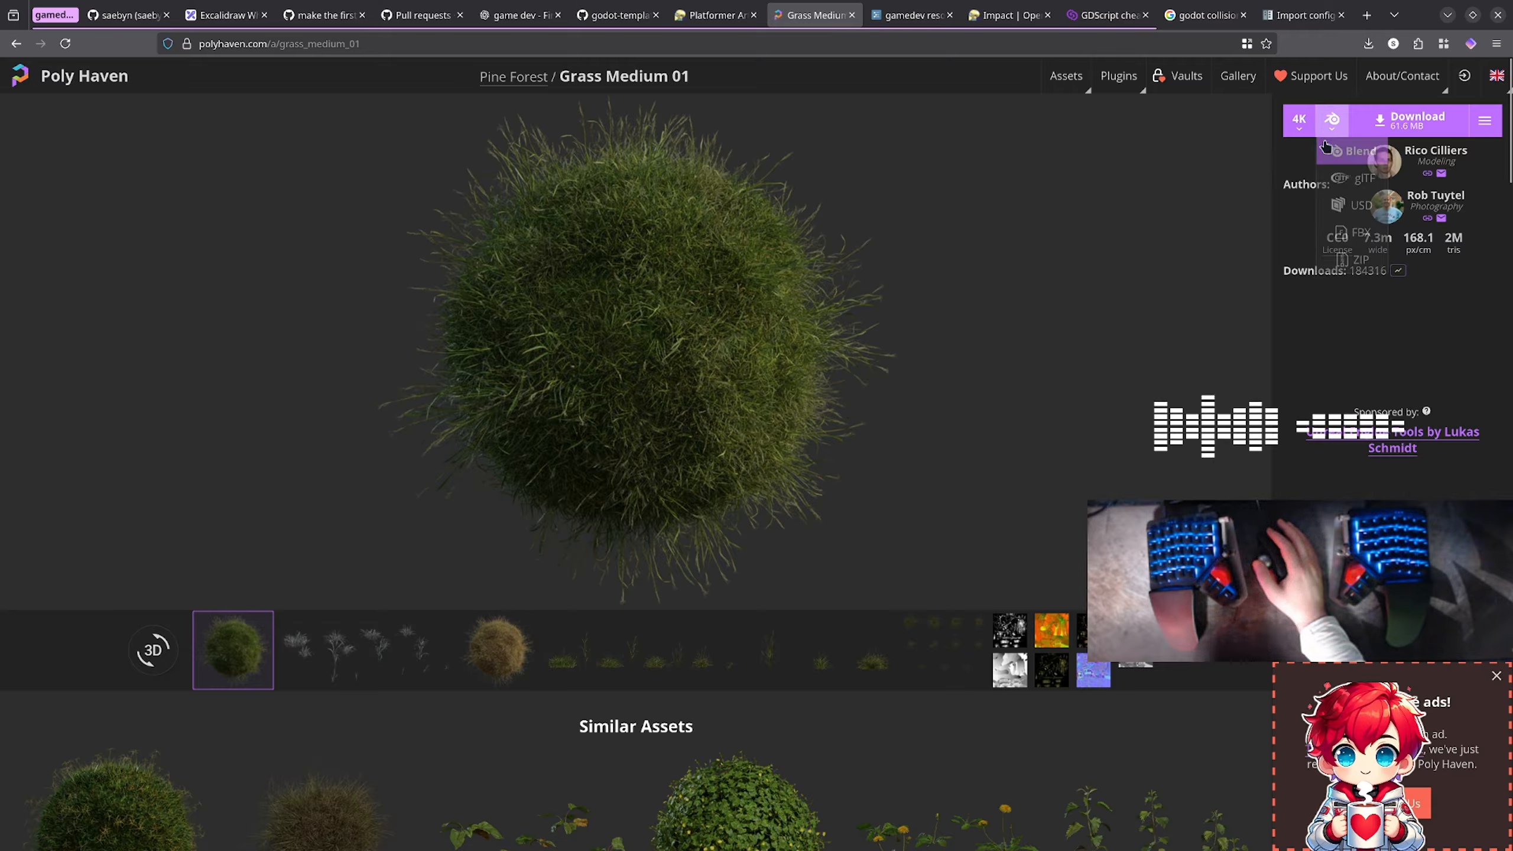
Step: Download Grass Medium 01 at 4K in Blend format as grass_medium_01_4k.blend.zip into the Downloads folder
click(1362, 124)
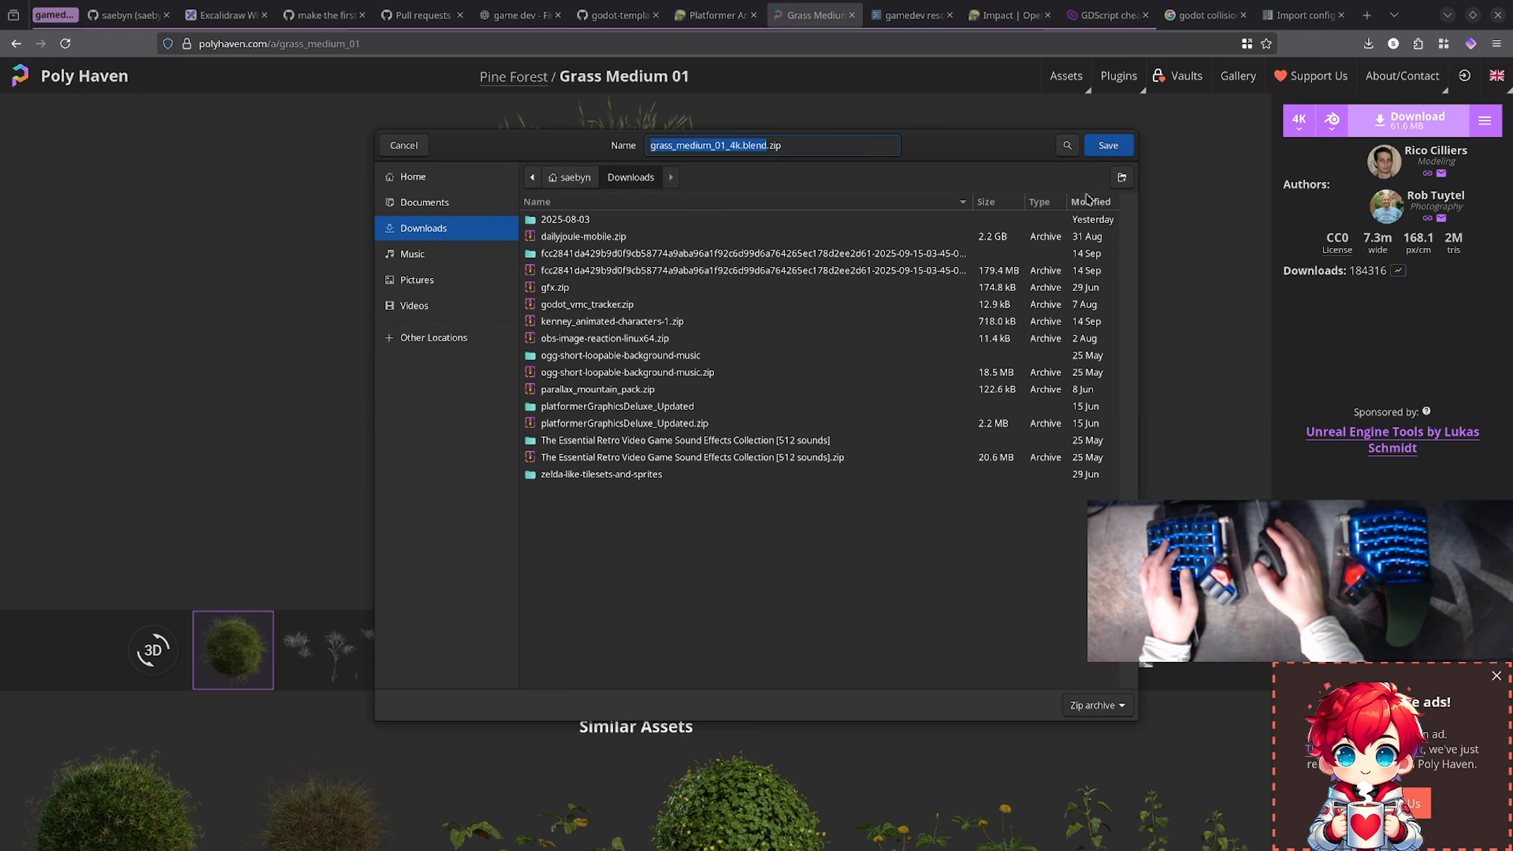
click(1108, 146)
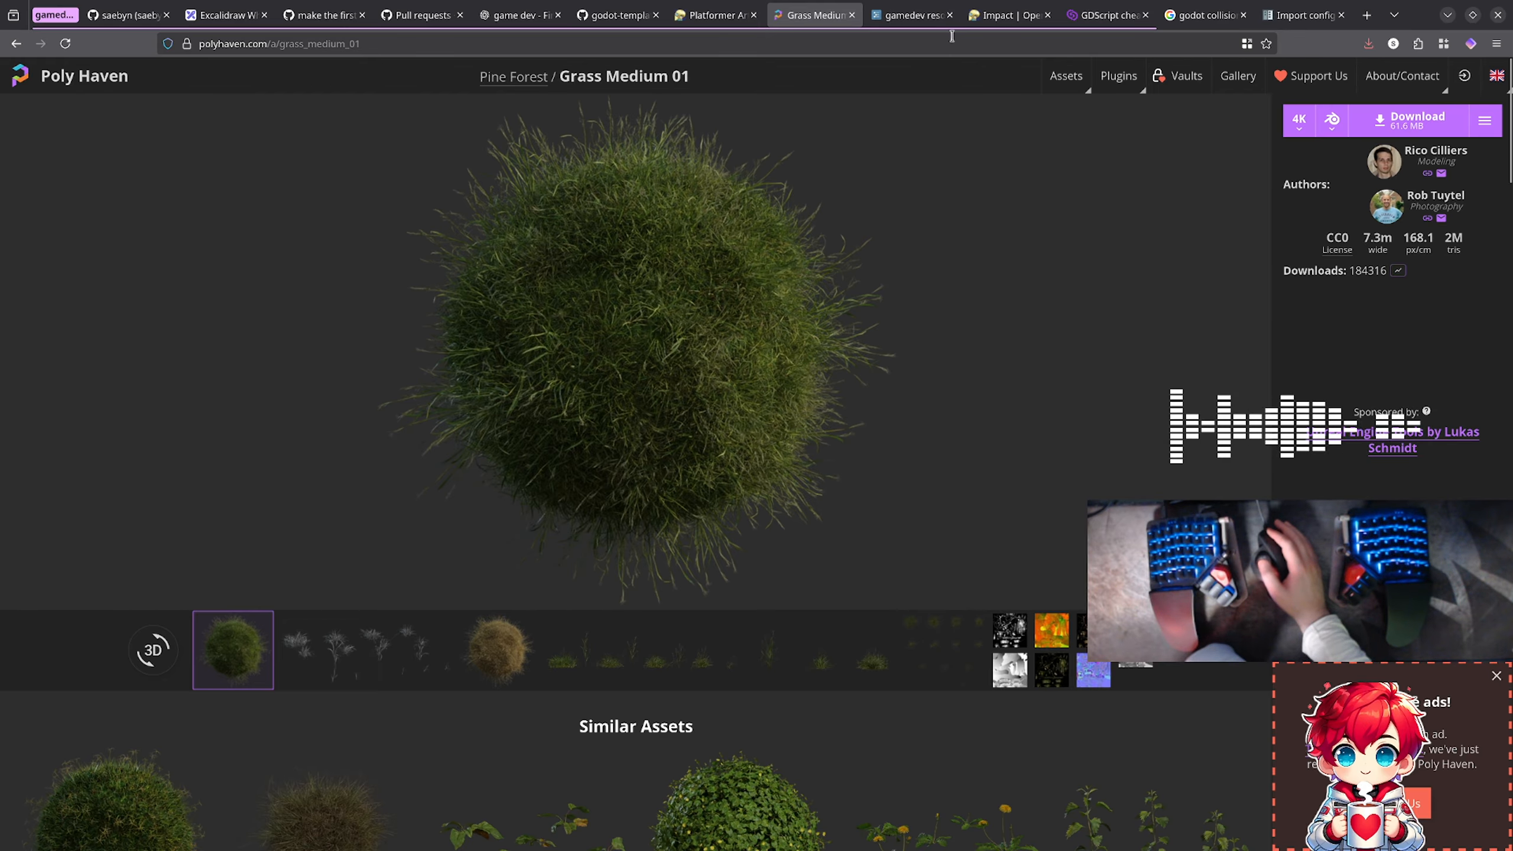
Step: Switch to the OpenGameArt Impact page, duplicate it and detach the copy into a separate window
click(985, 18)
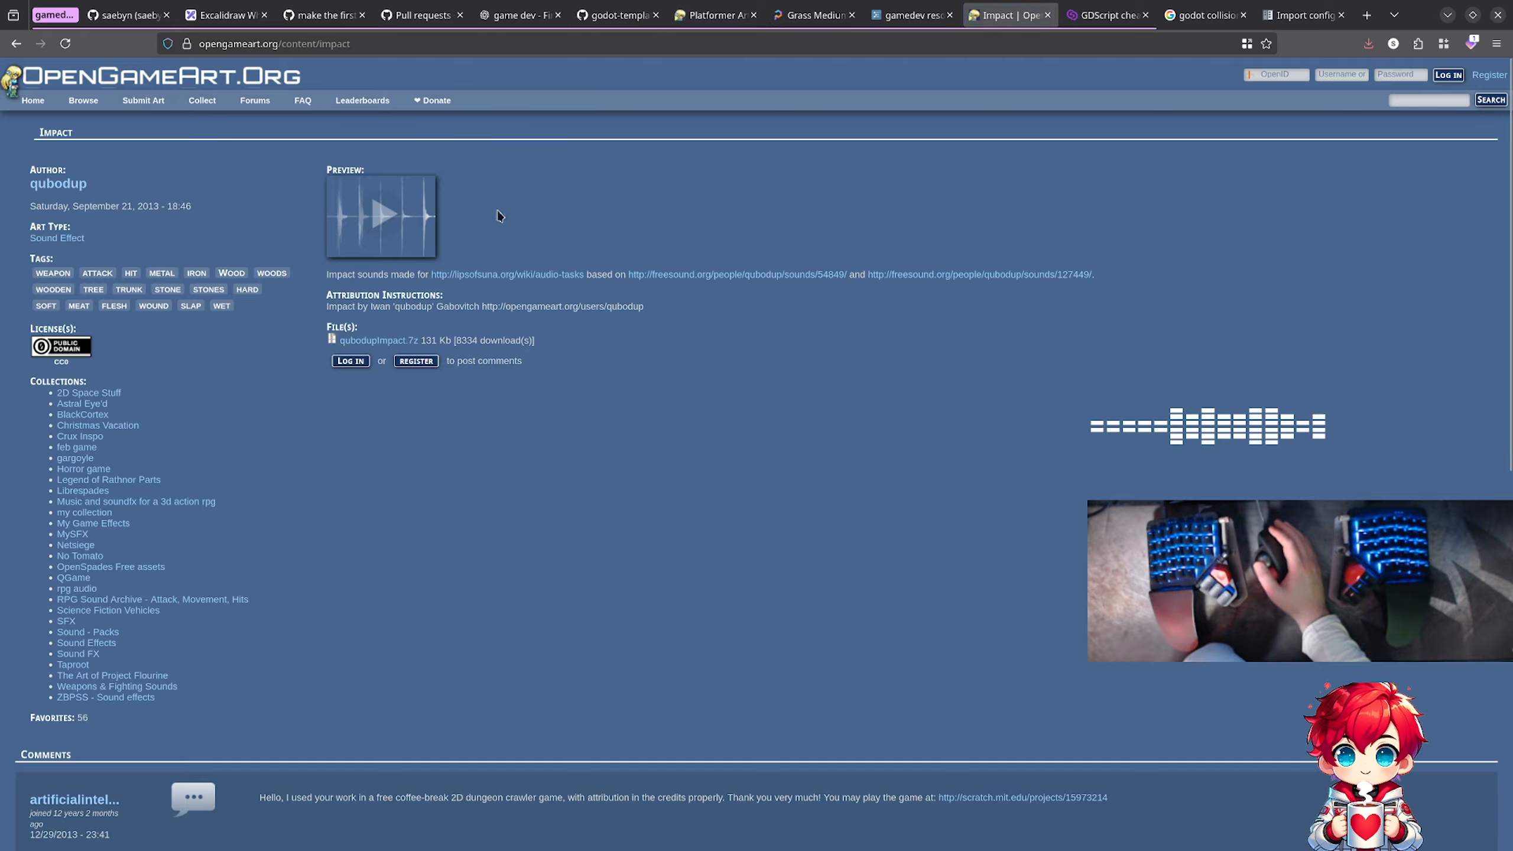
right_click(1026, 24)
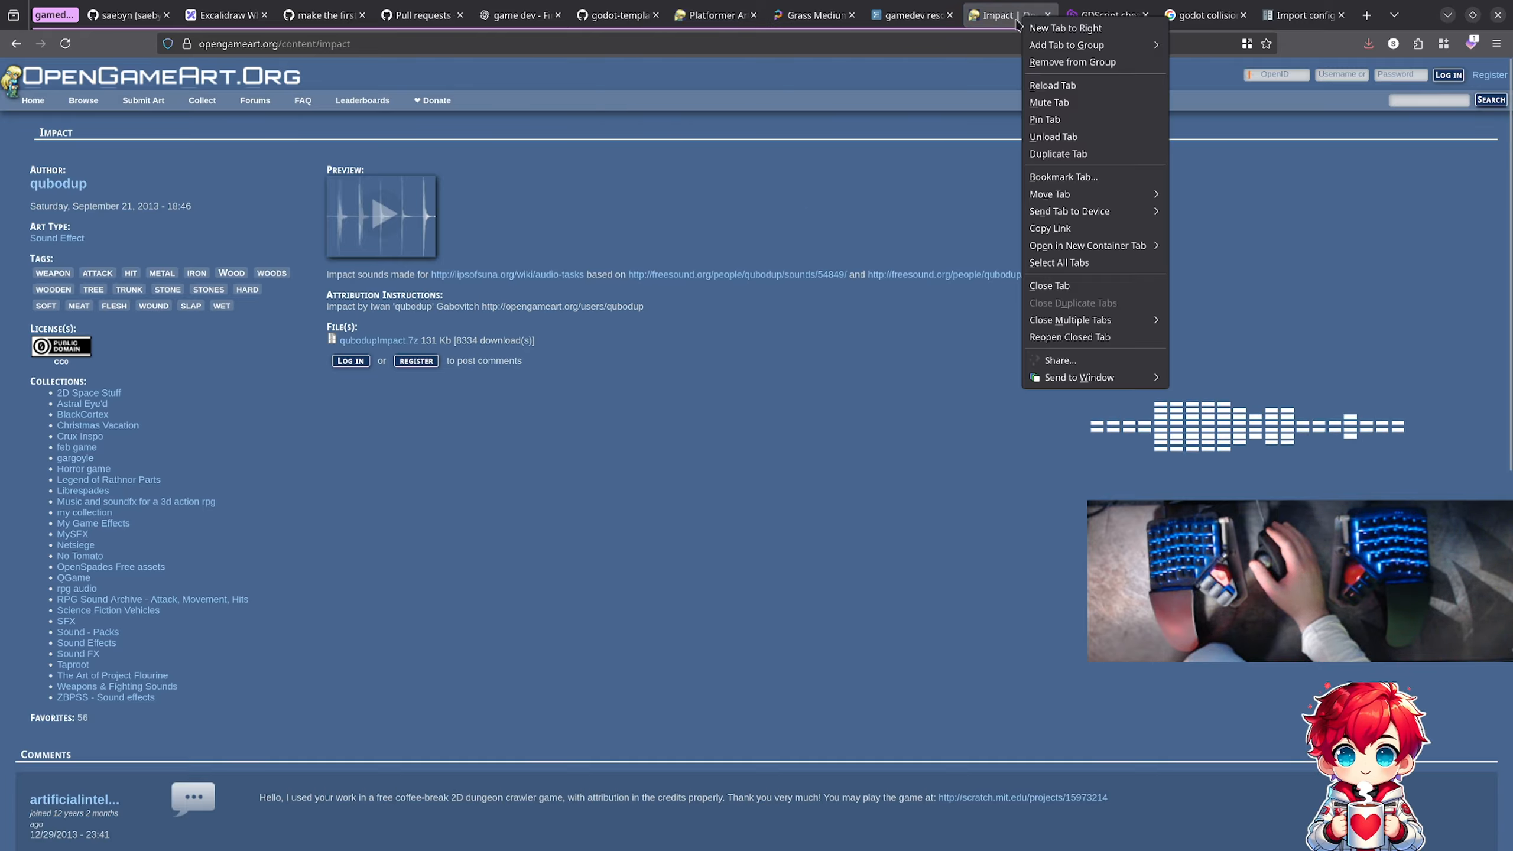
click(1070, 162)
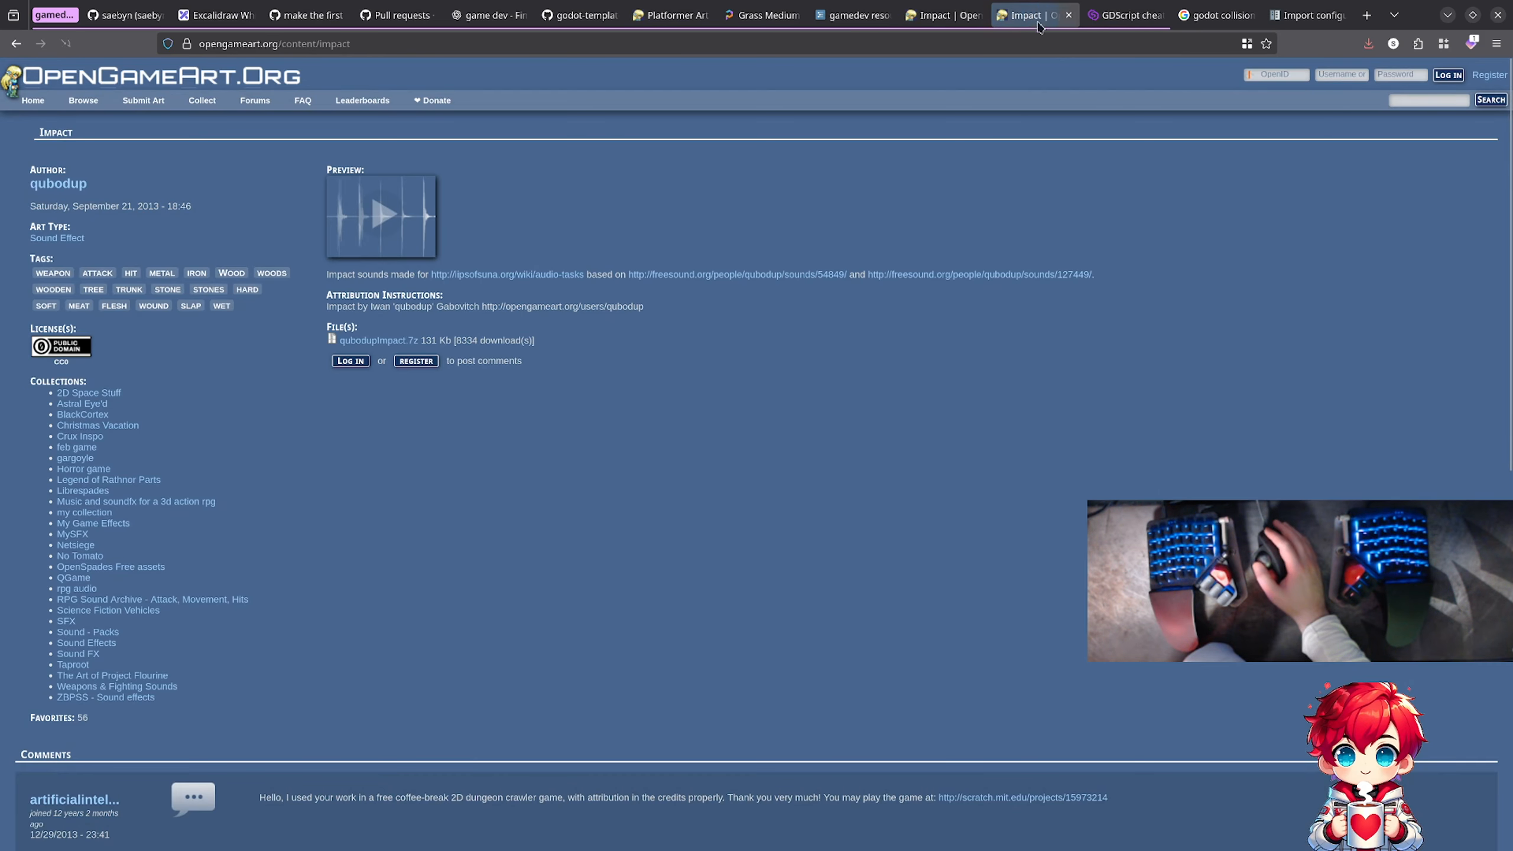
drag(1038, 19, 1035, 259)
drag(939, 16, 178, 0)
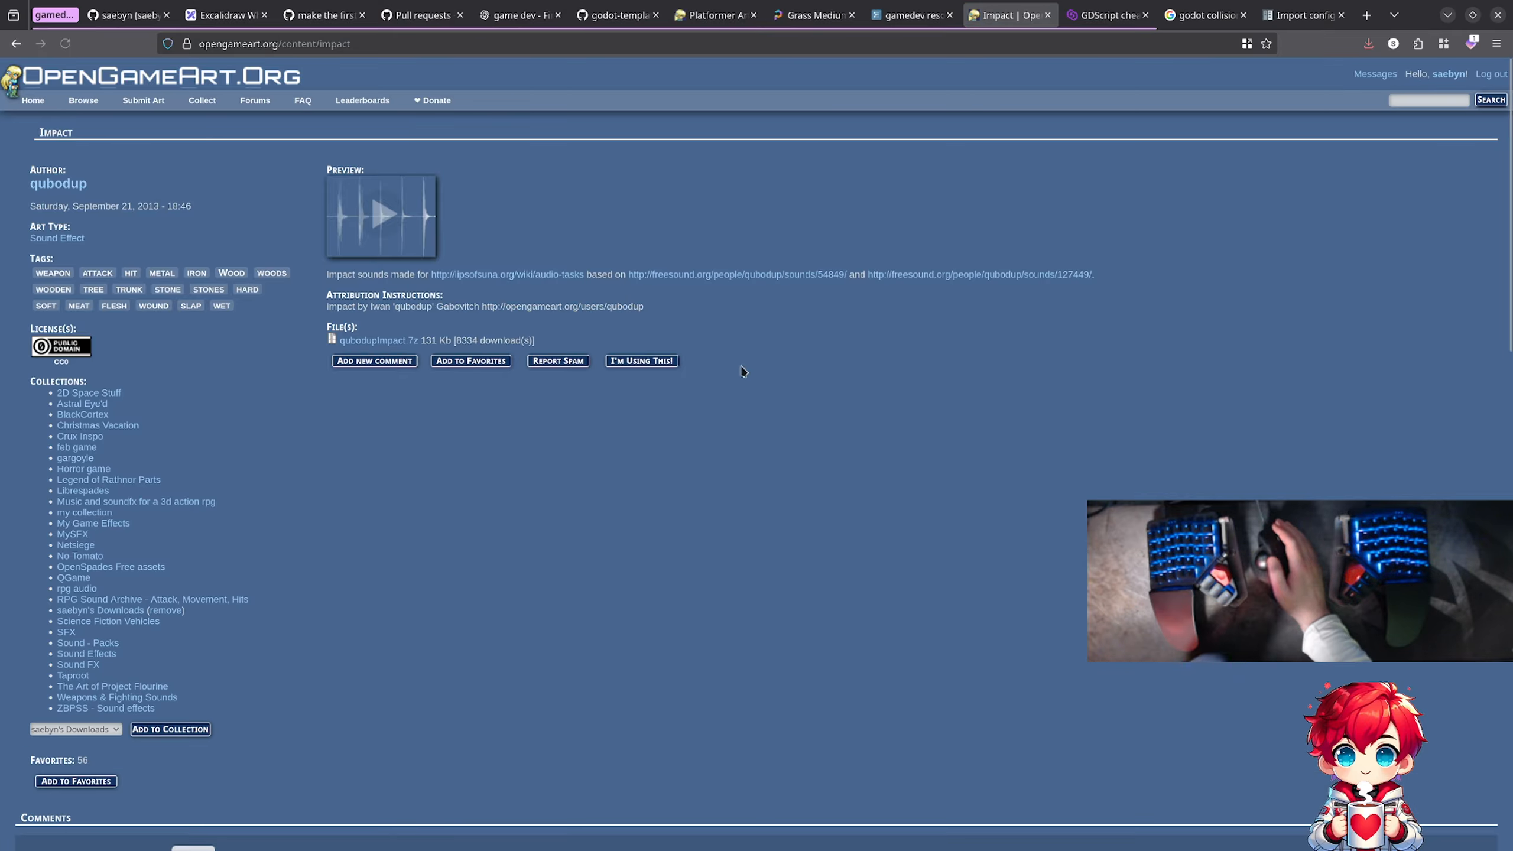
Step: Browse OpenGameArt's 3D art and search for "bridge" with the license filter set to CC0
mouse_move(84, 100)
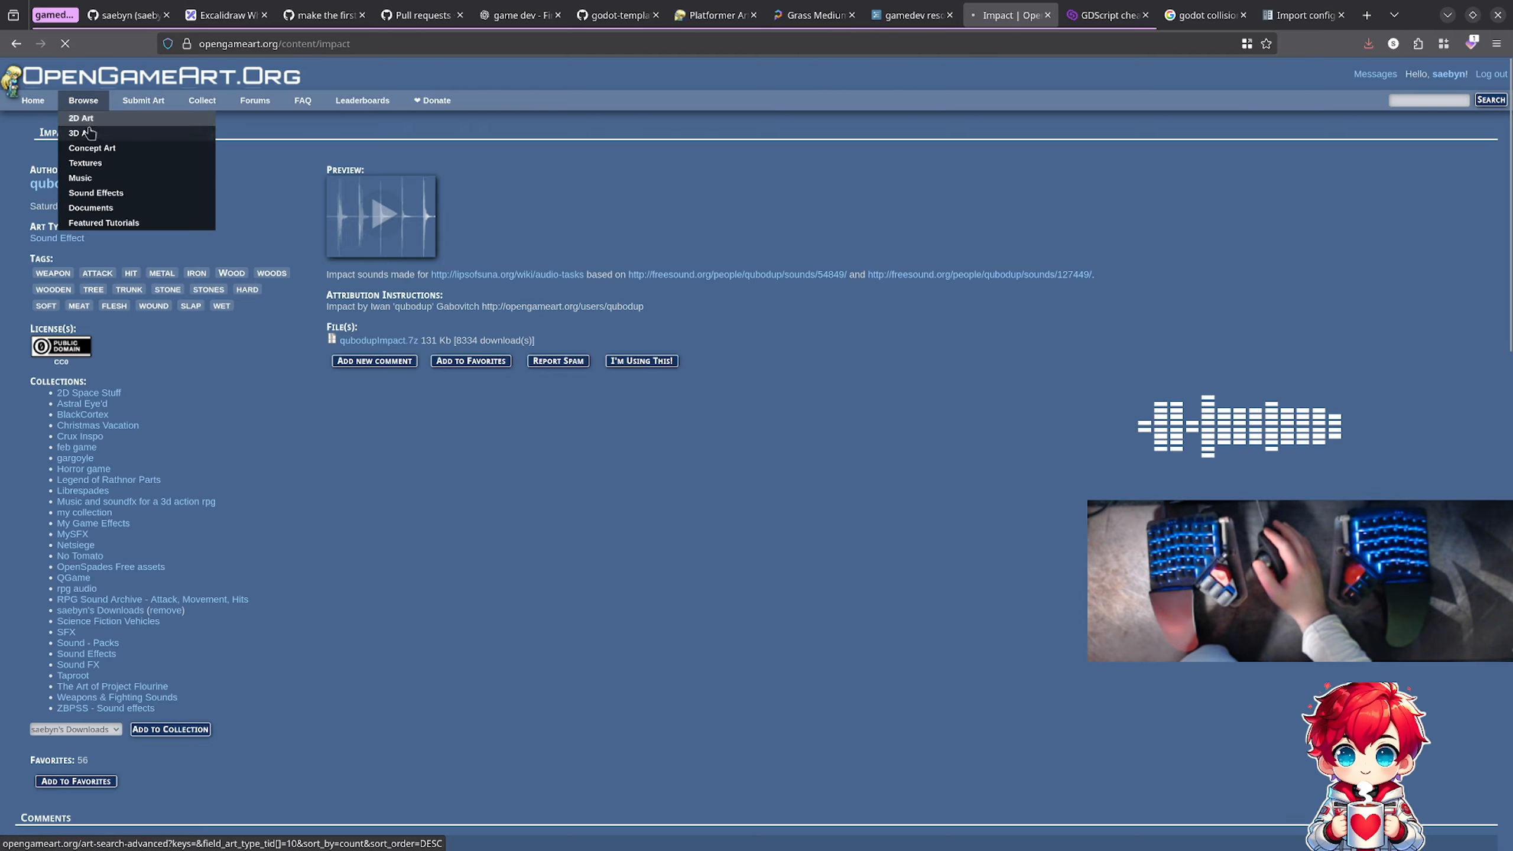
click(86, 134)
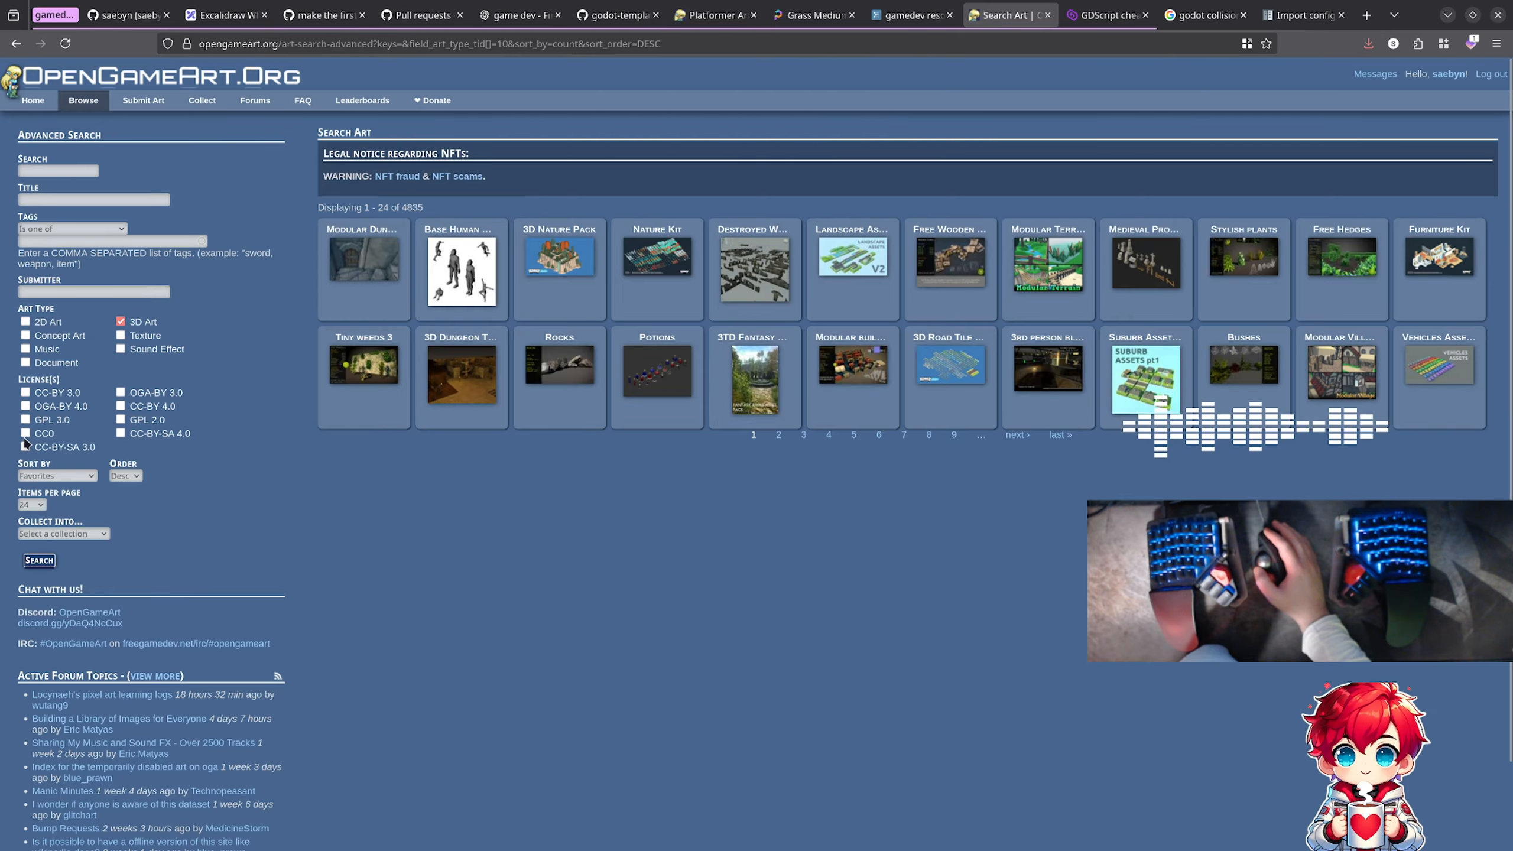
click(71, 170)
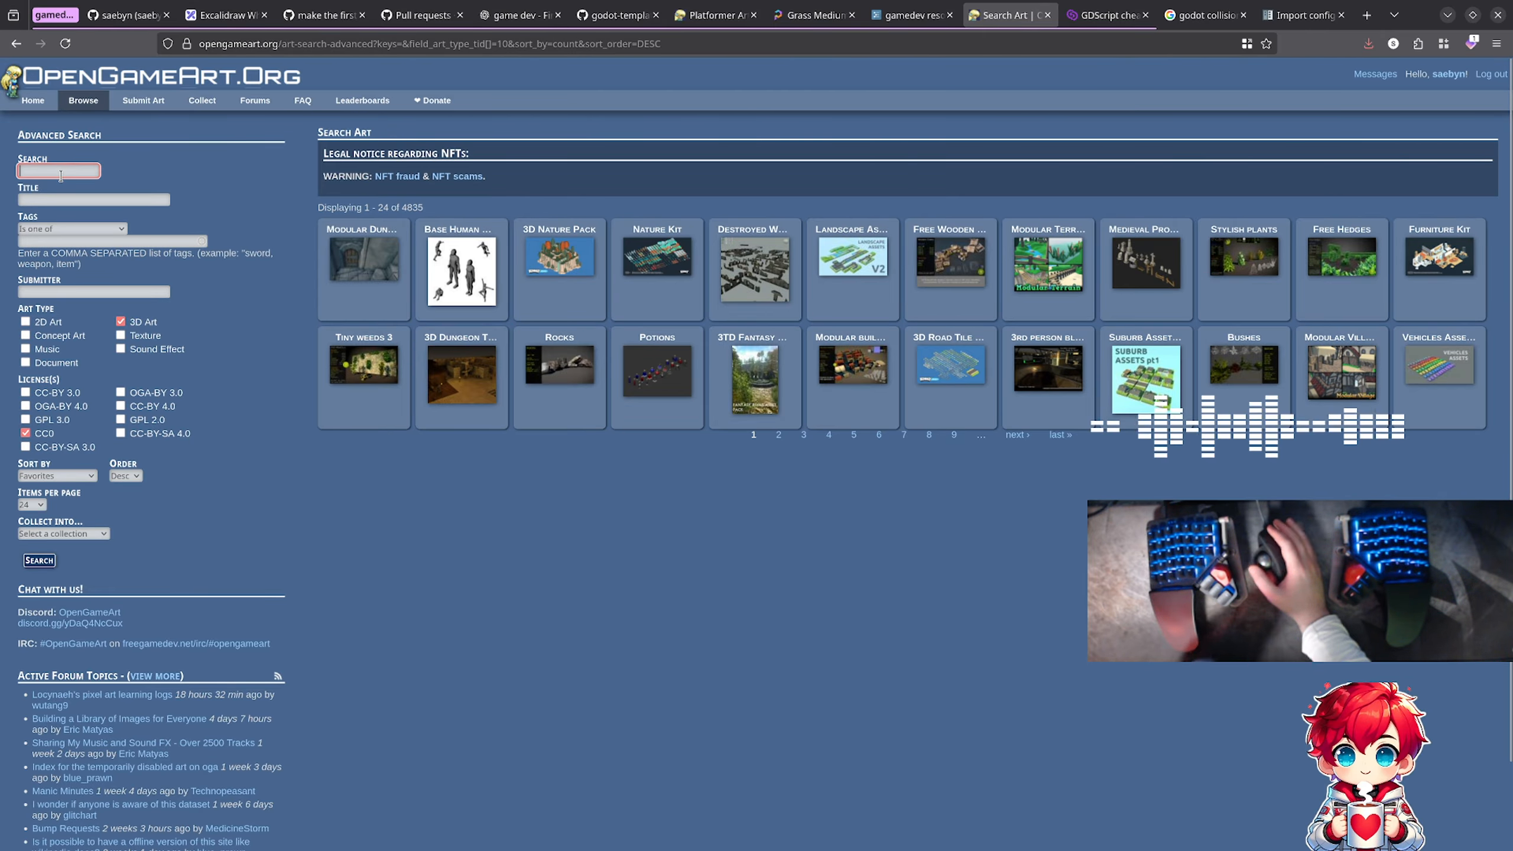
text(bridge)
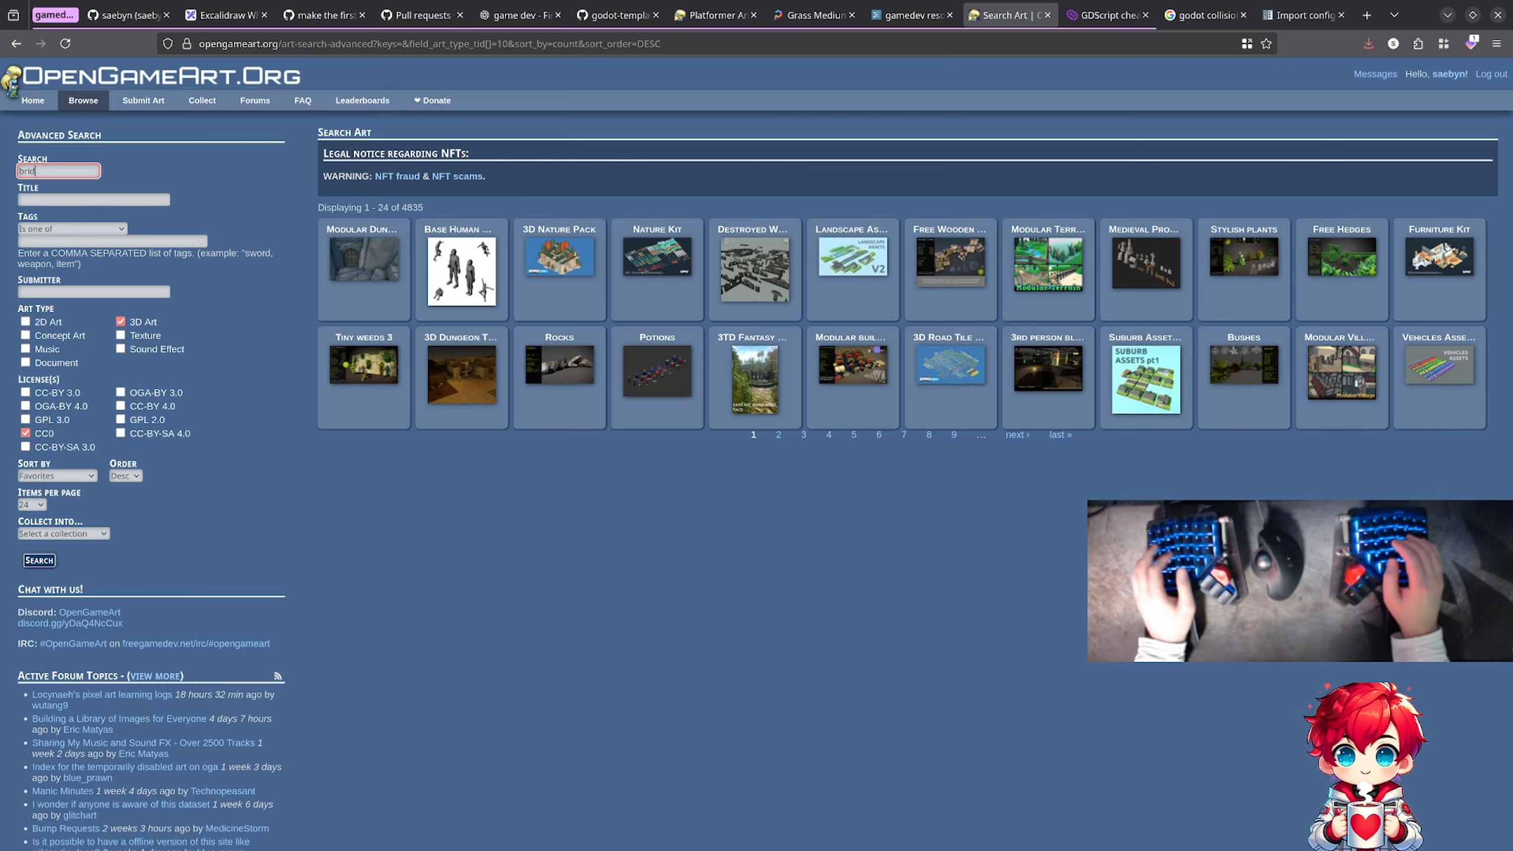
key(Return)
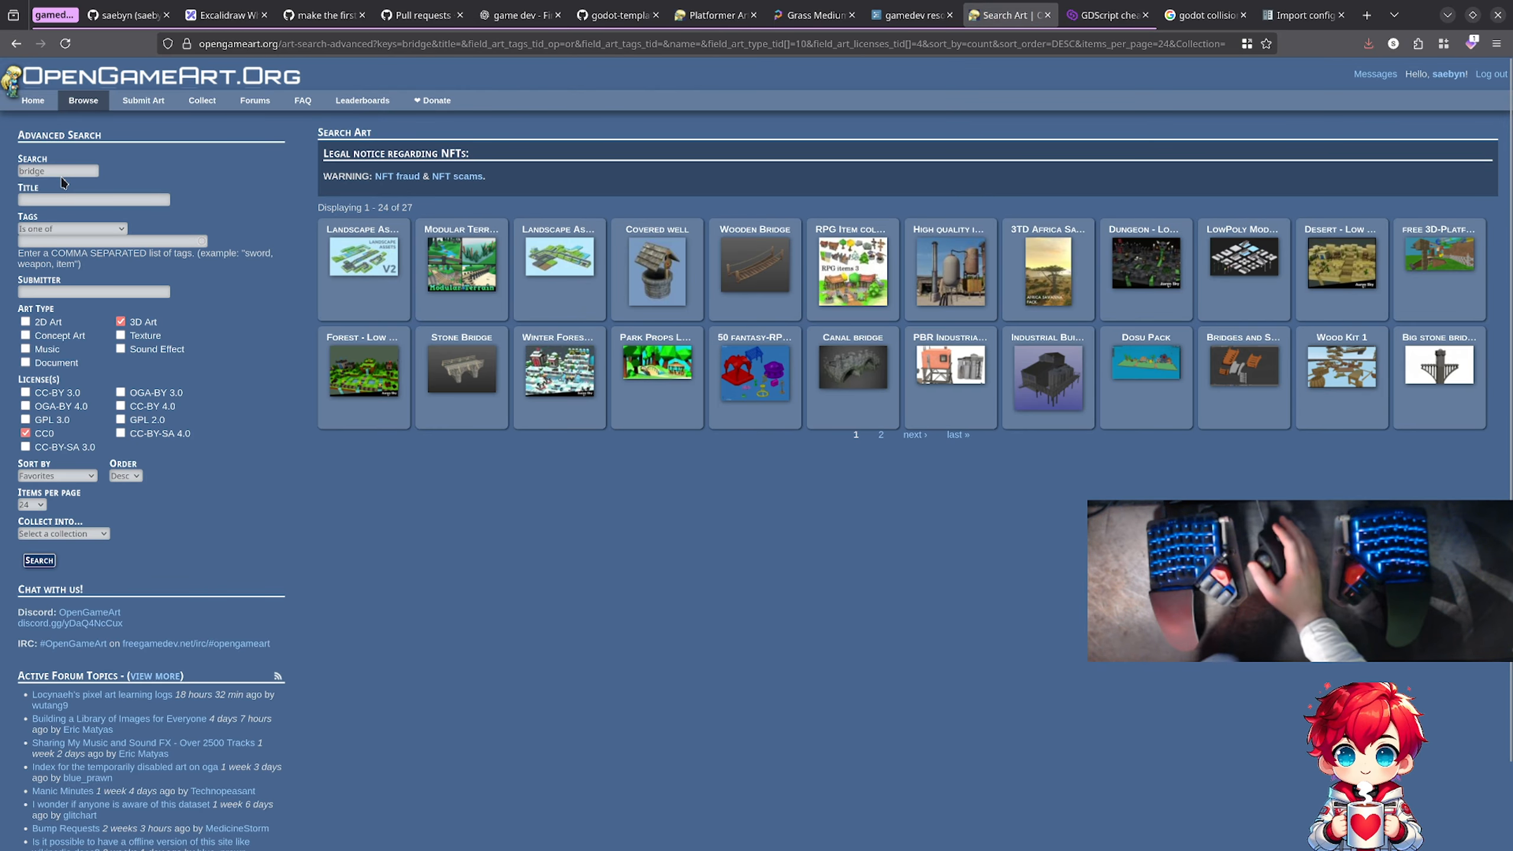
Step: Open the first Landscape Asset v2 result separately to examine its preview, then close its page
middle_click(365, 262)
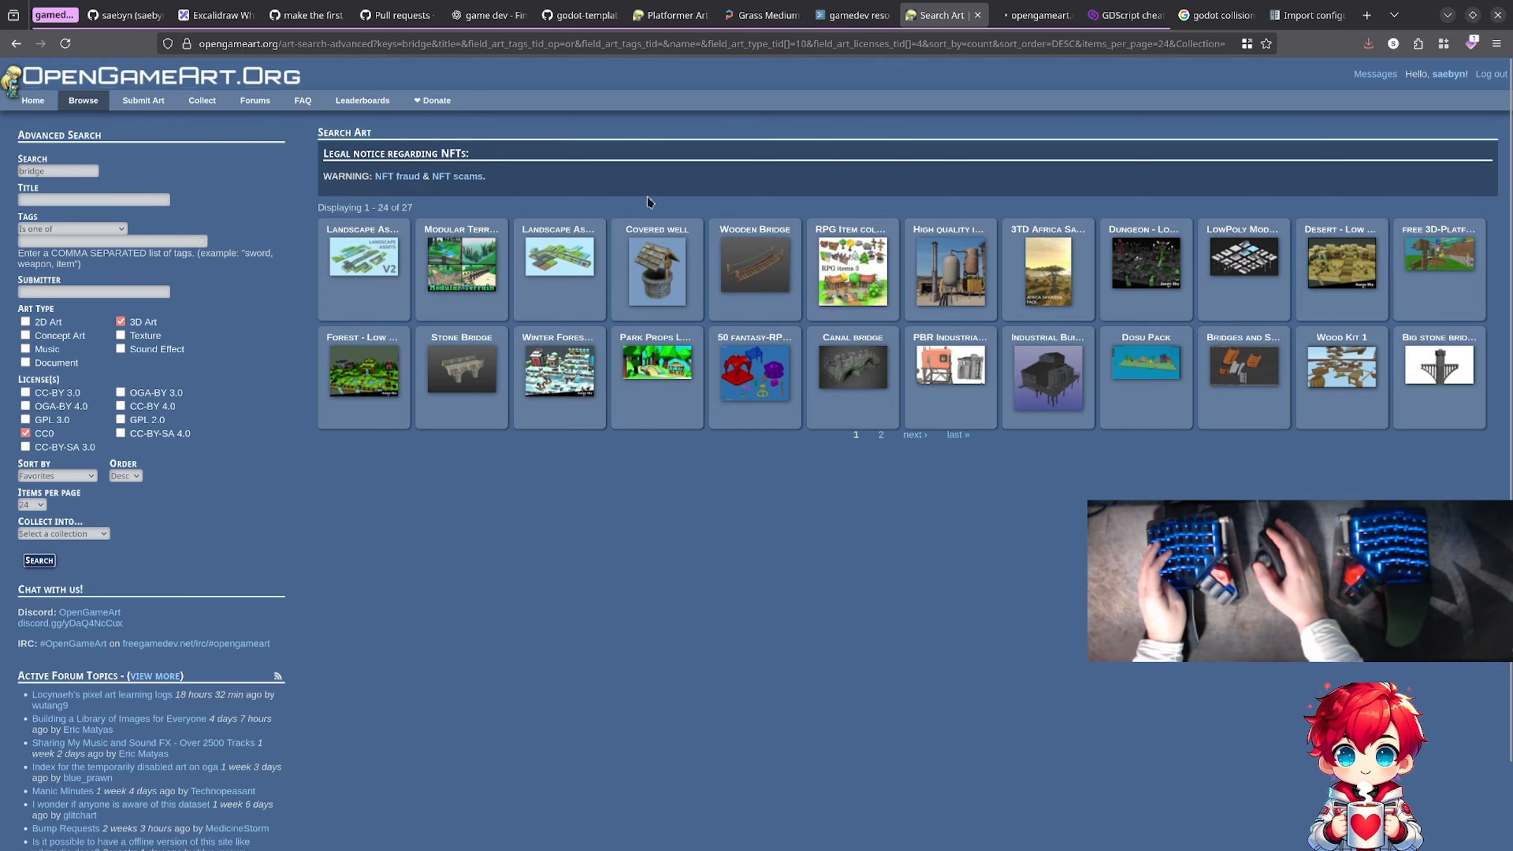
click(1019, 15)
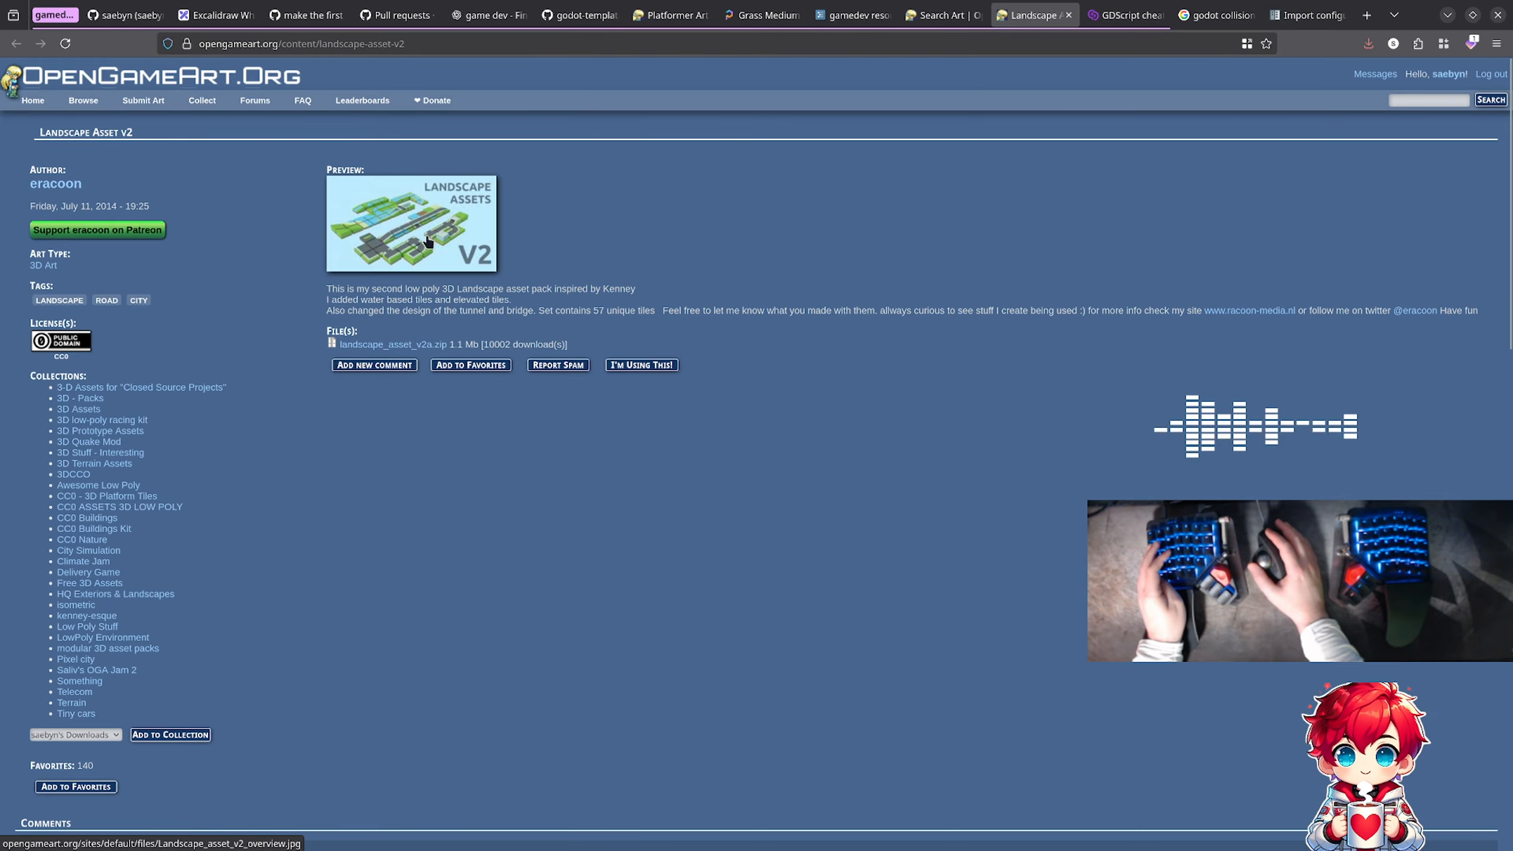
key(ctrl+w)
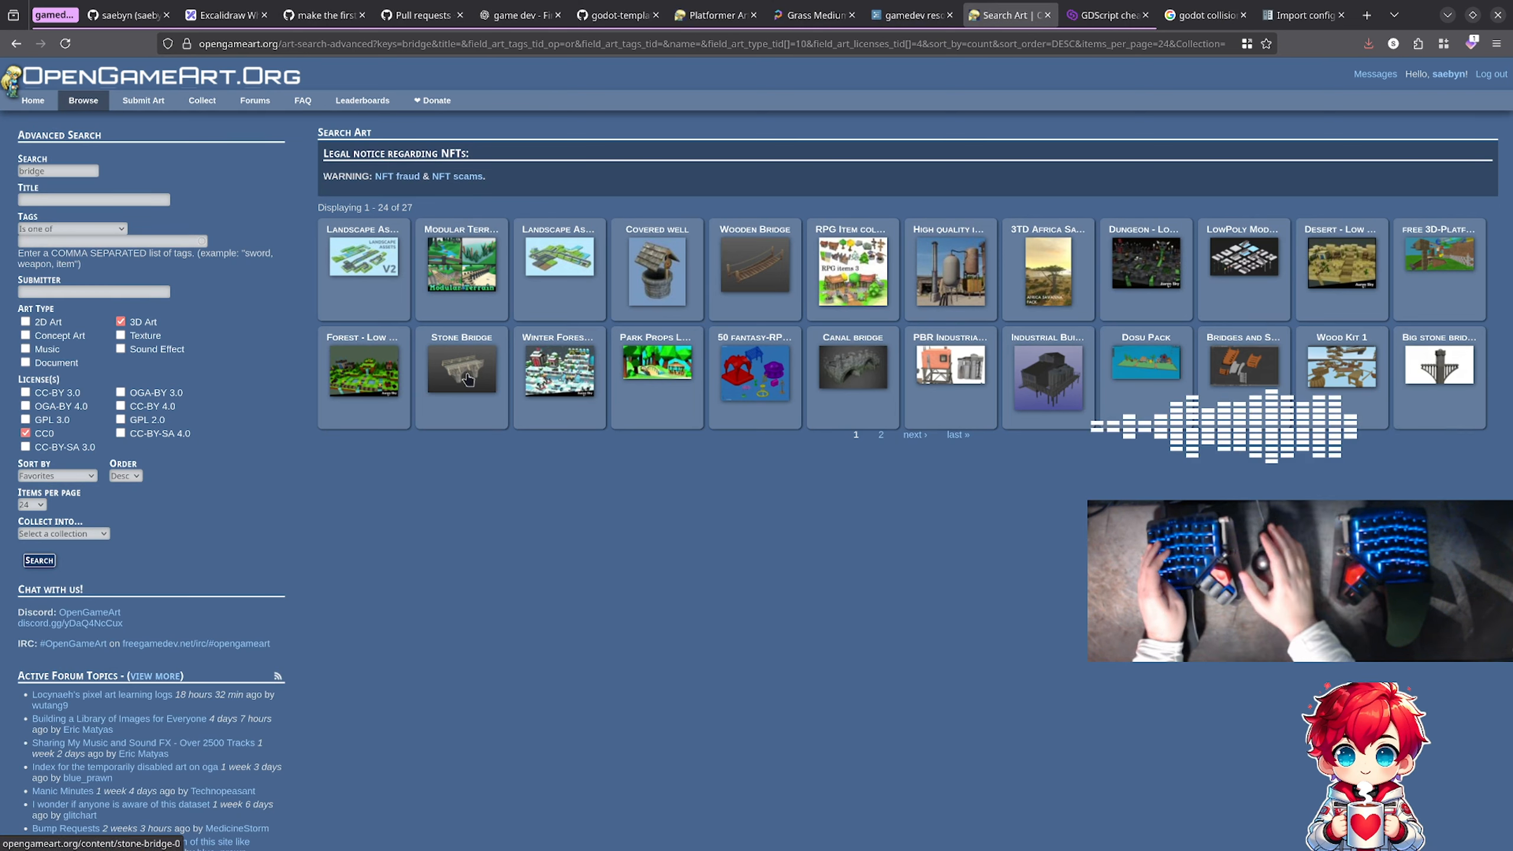
Step: Open the Canal bridge result and examine its enlarged preview image, then close the page
middle_click(853, 367)
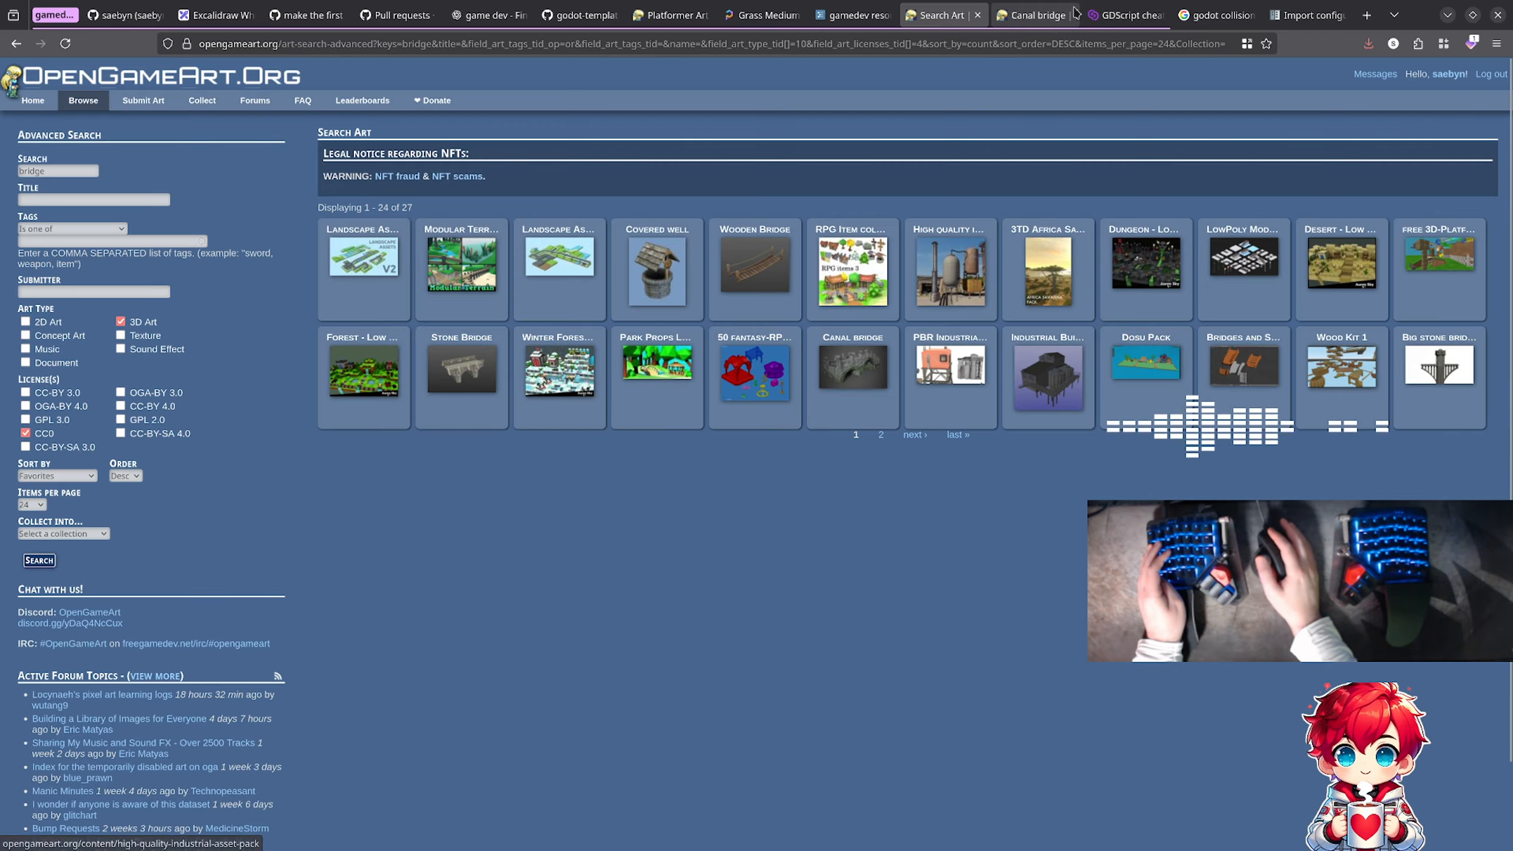
click(1025, 19)
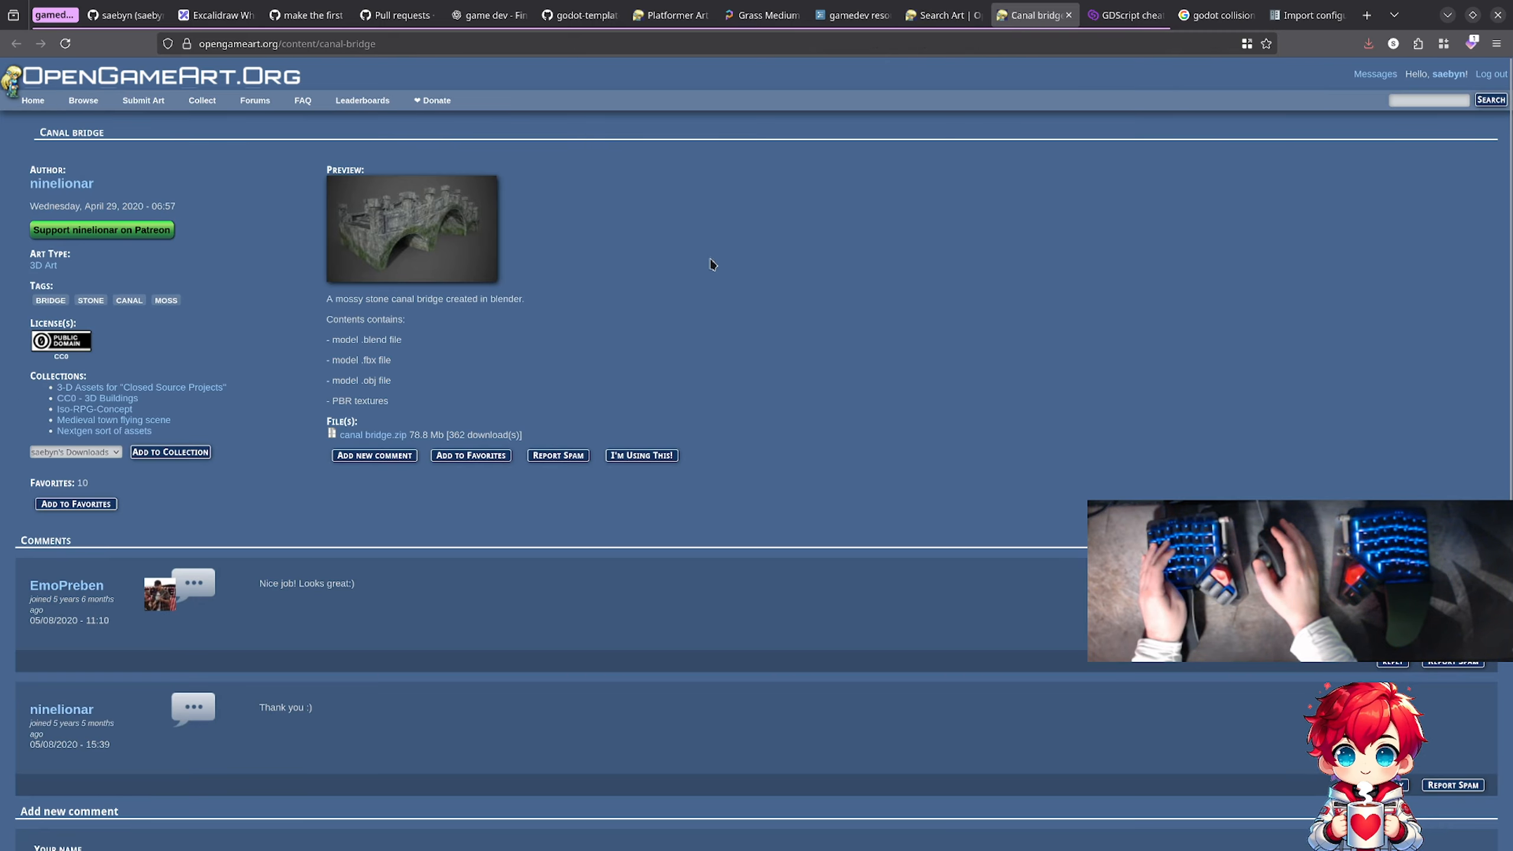
click(452, 239)
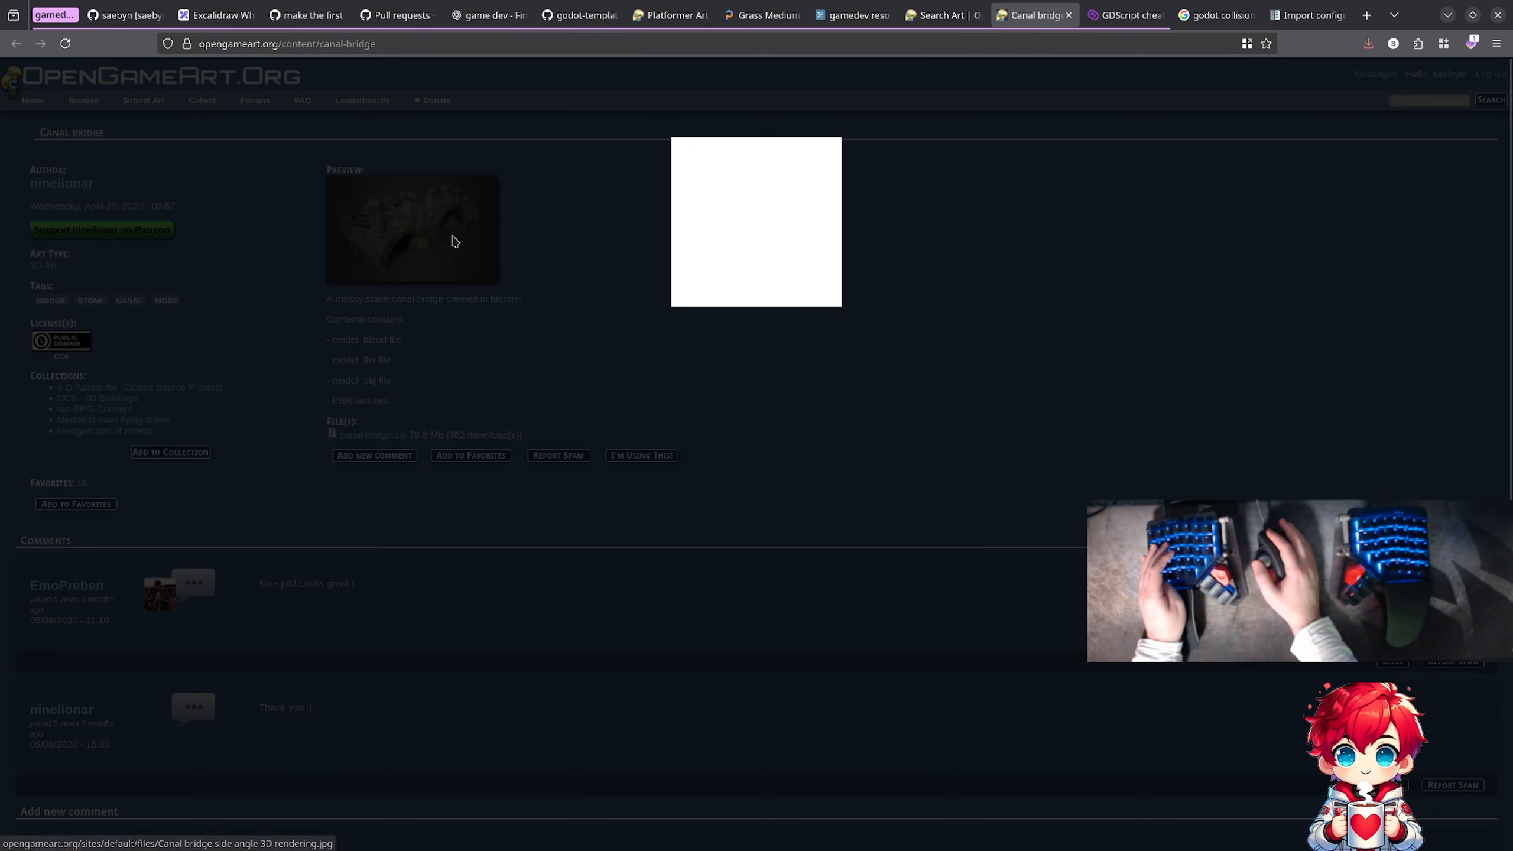
scroll(518, 316, down, 5)
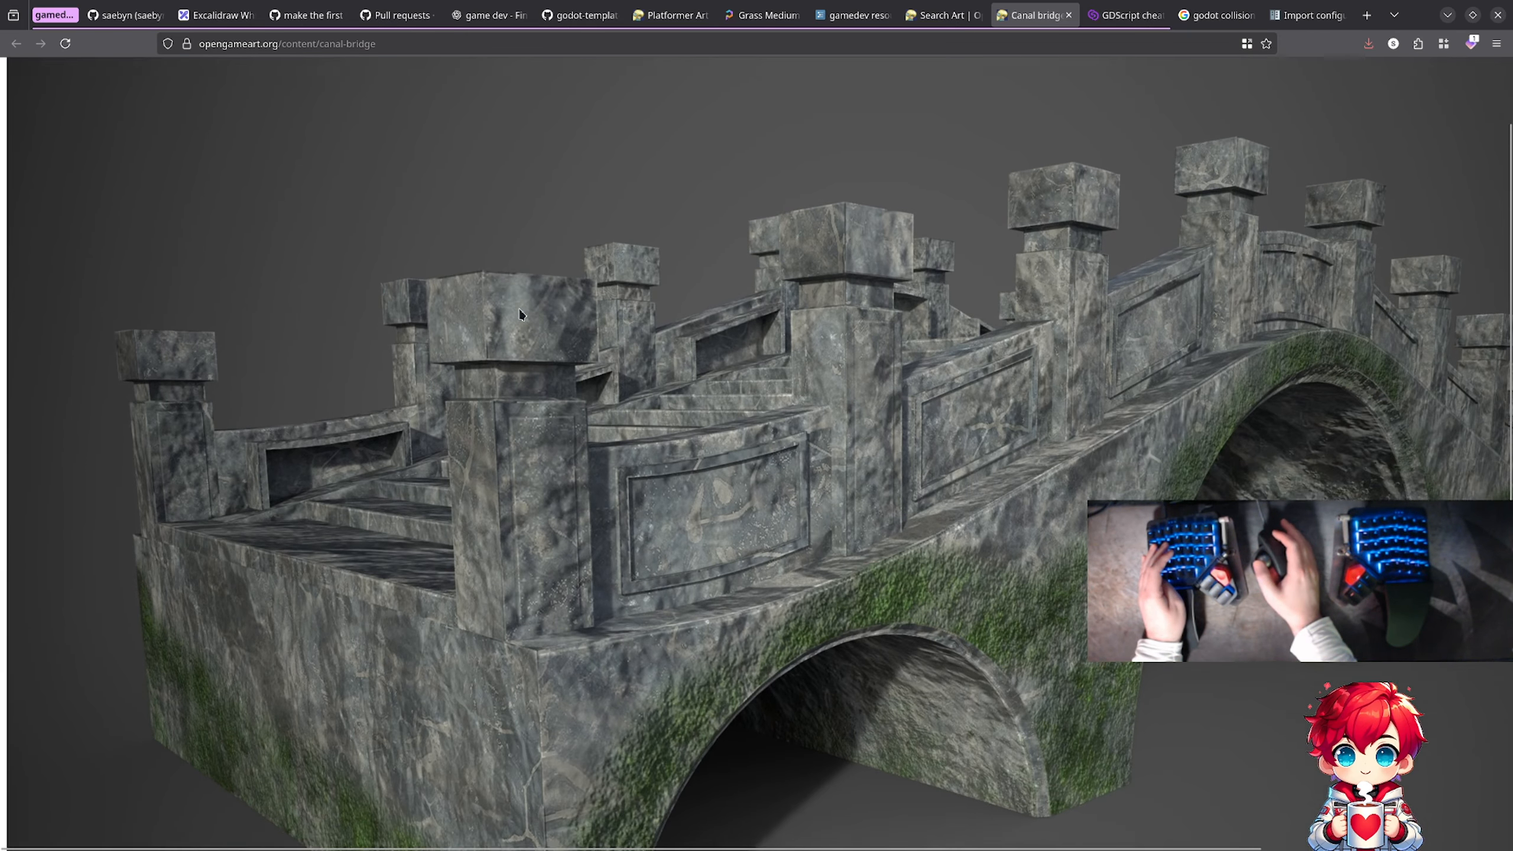
scroll(519, 314, up, 3)
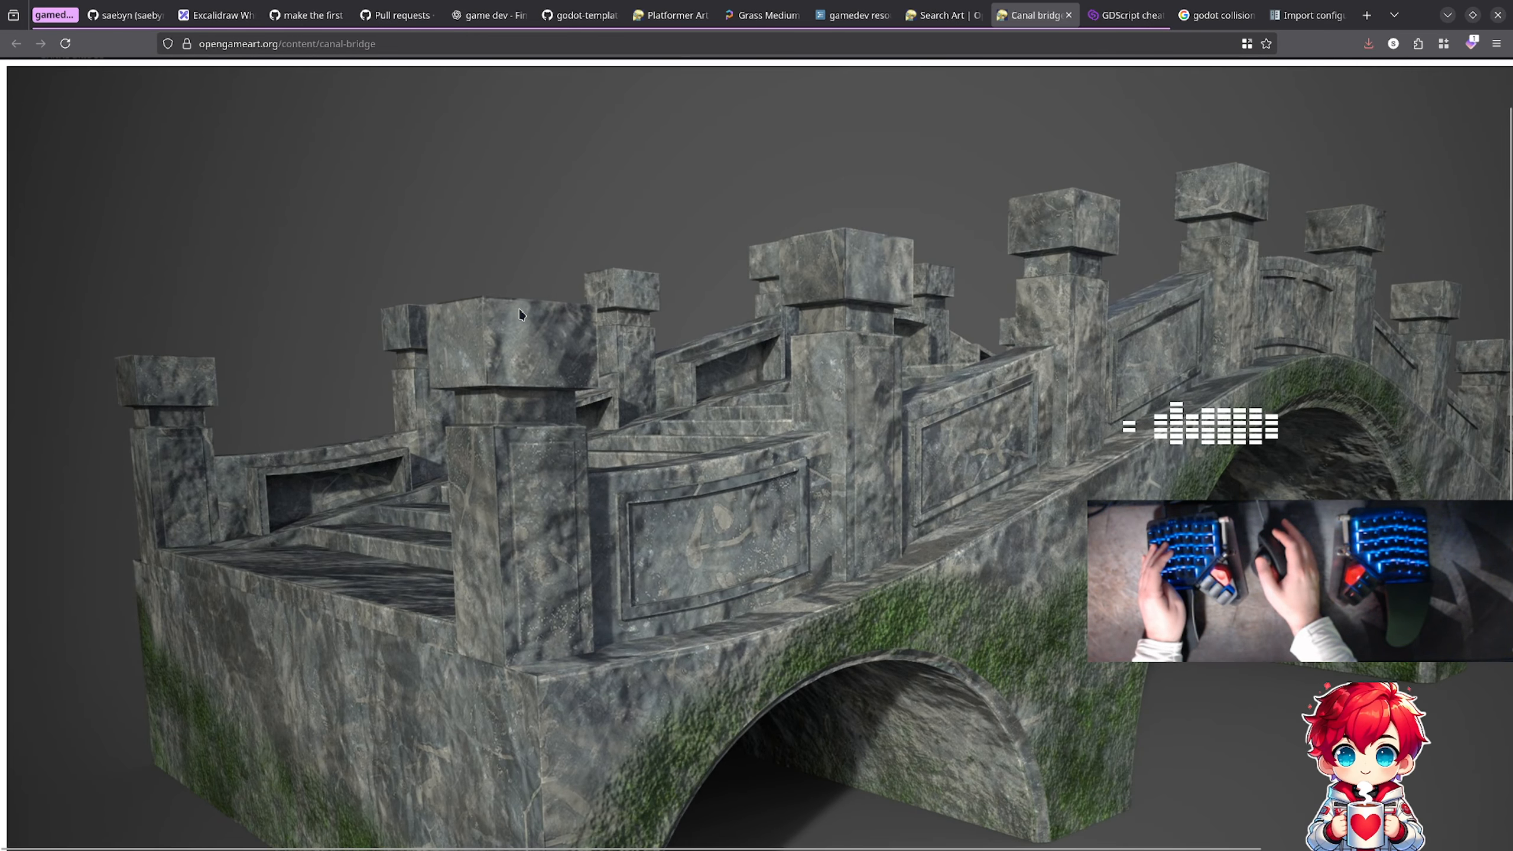
scroll(554, 298, down, 3)
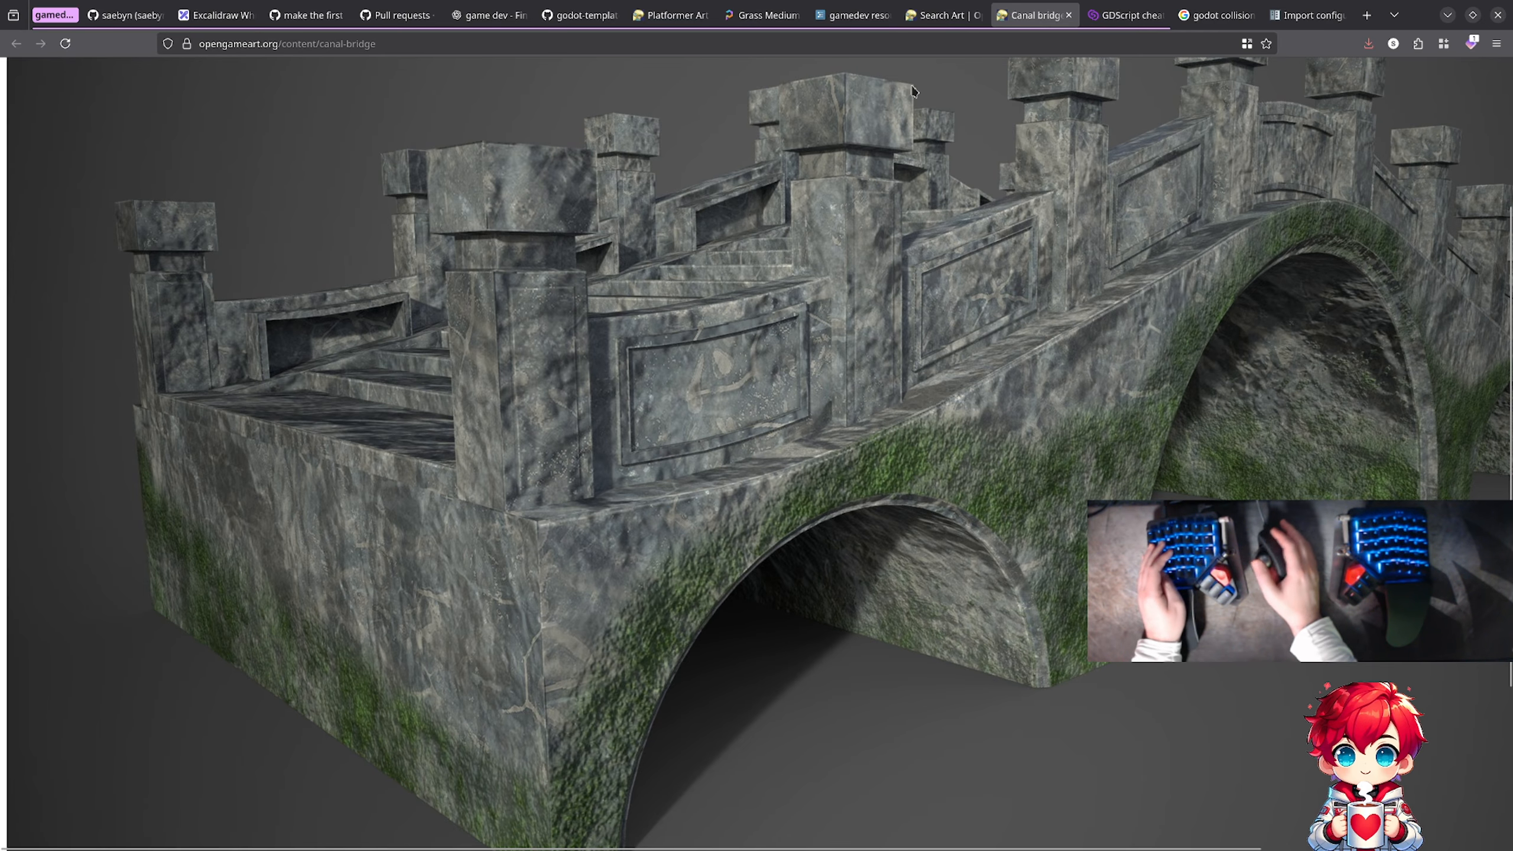
key(ctrl+w)
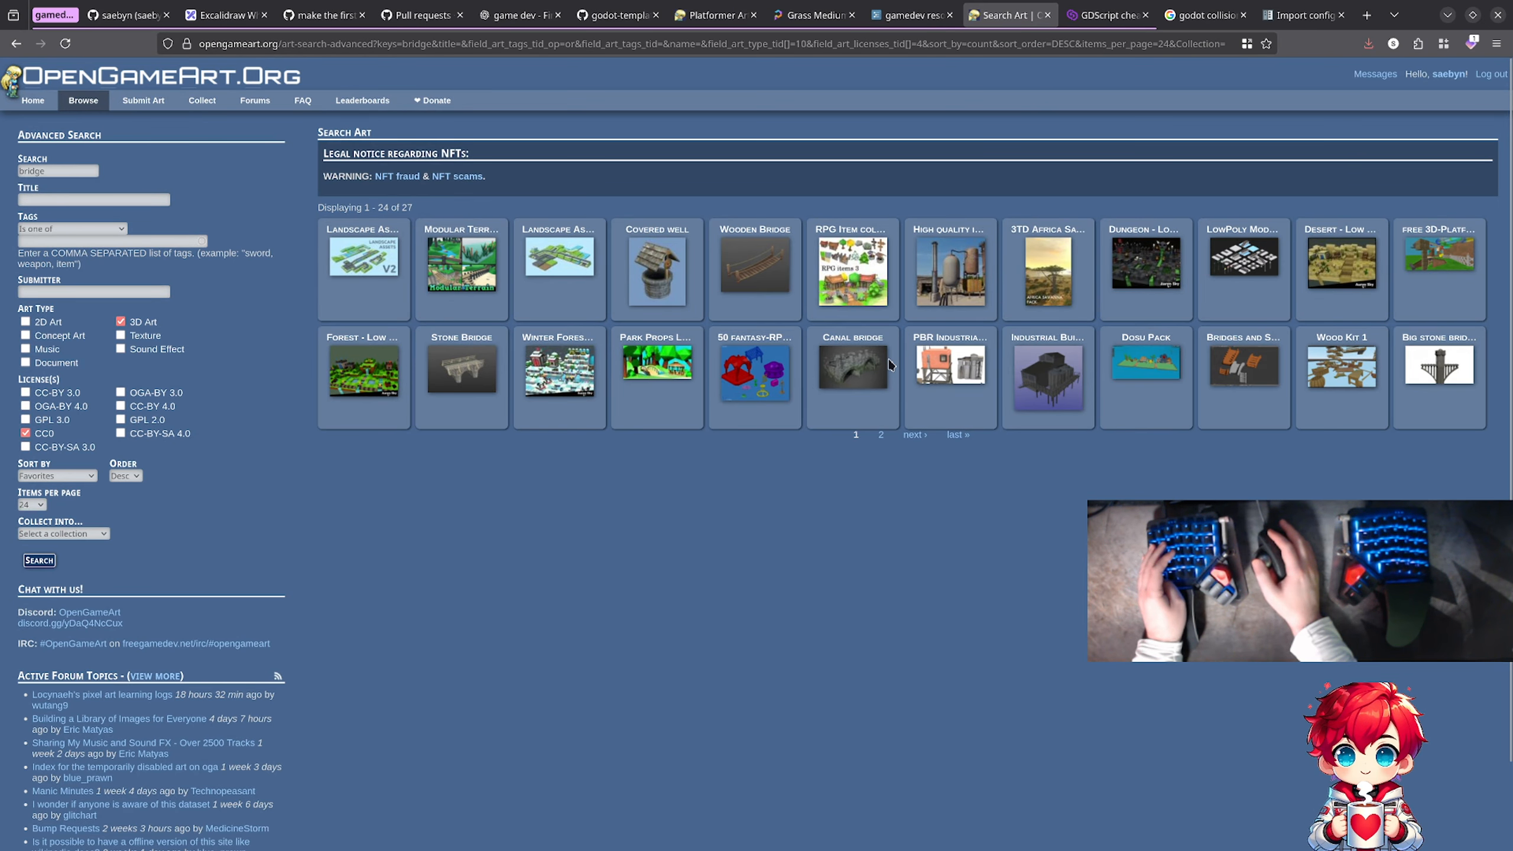
Step: Reopen the Canal bridge page, add the asset to the personal downloads collection and save canal bridge.zip to the Downloads folder
middle_click(859, 373)
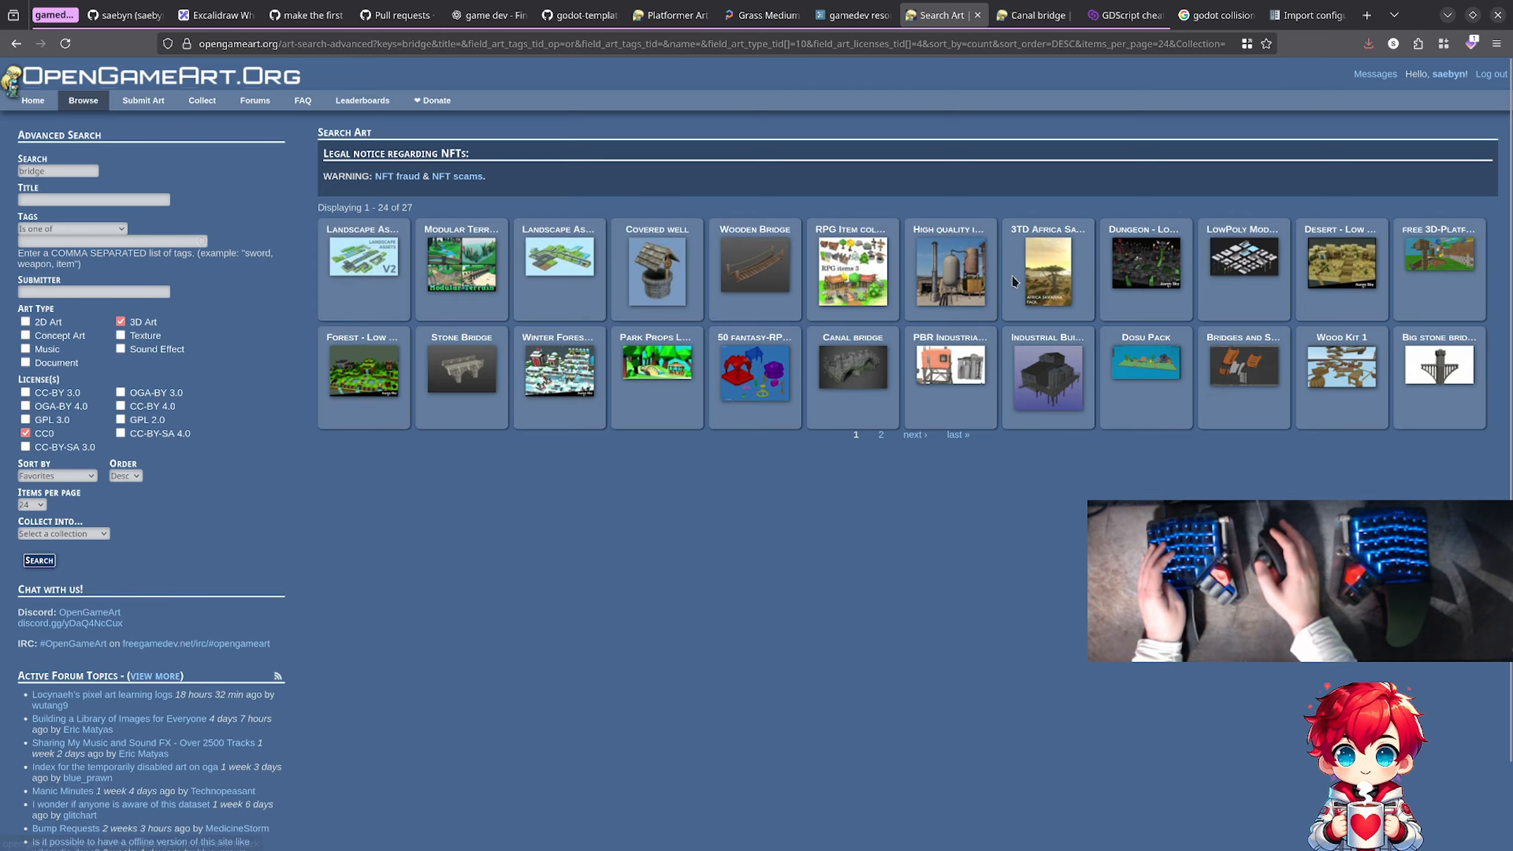
key(ctrl+Tab)
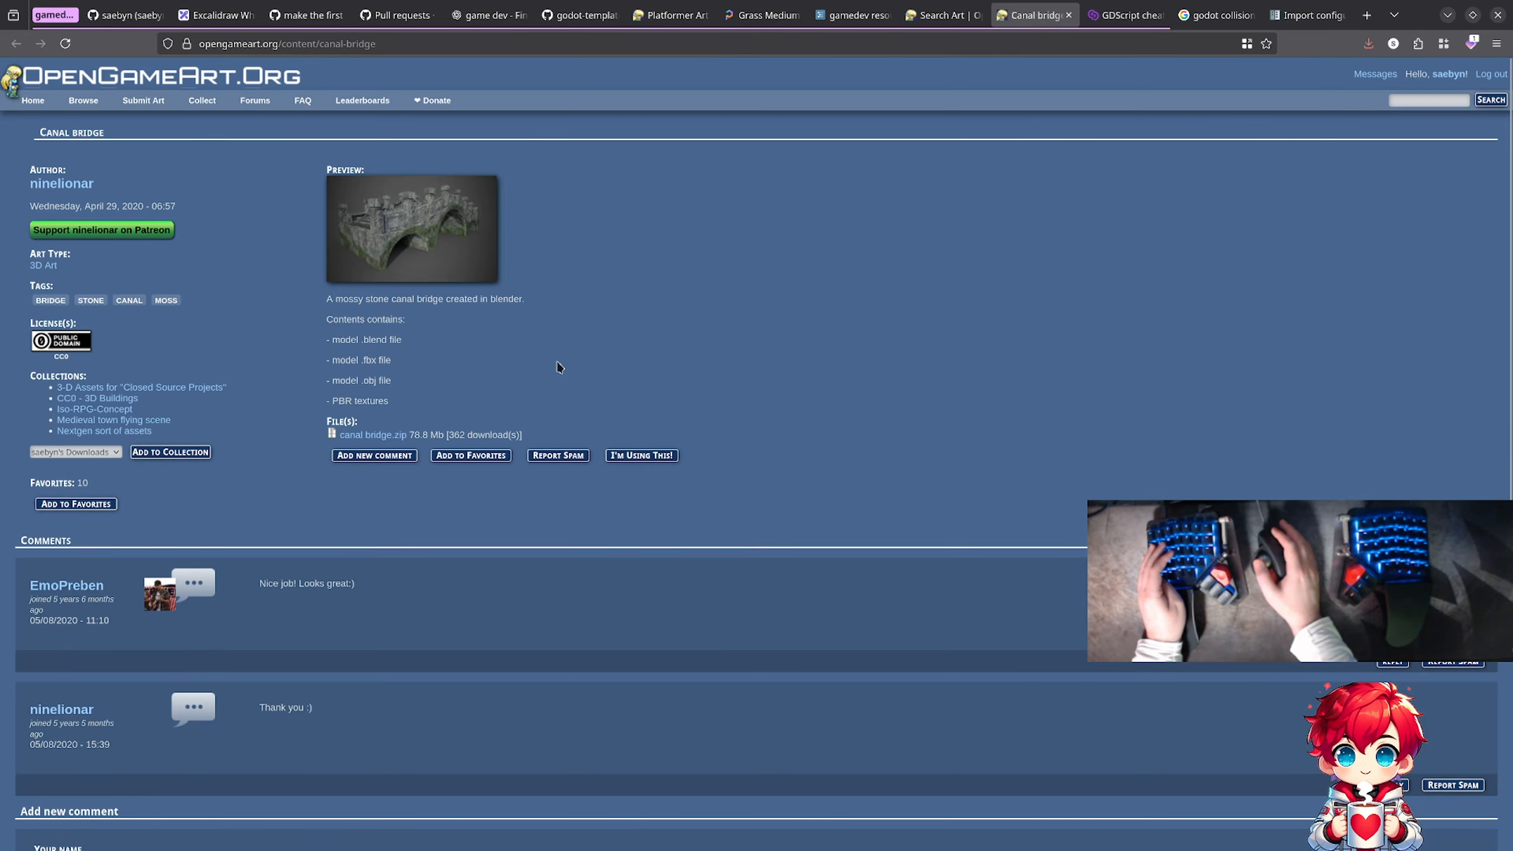
click(151, 454)
click(84, 433)
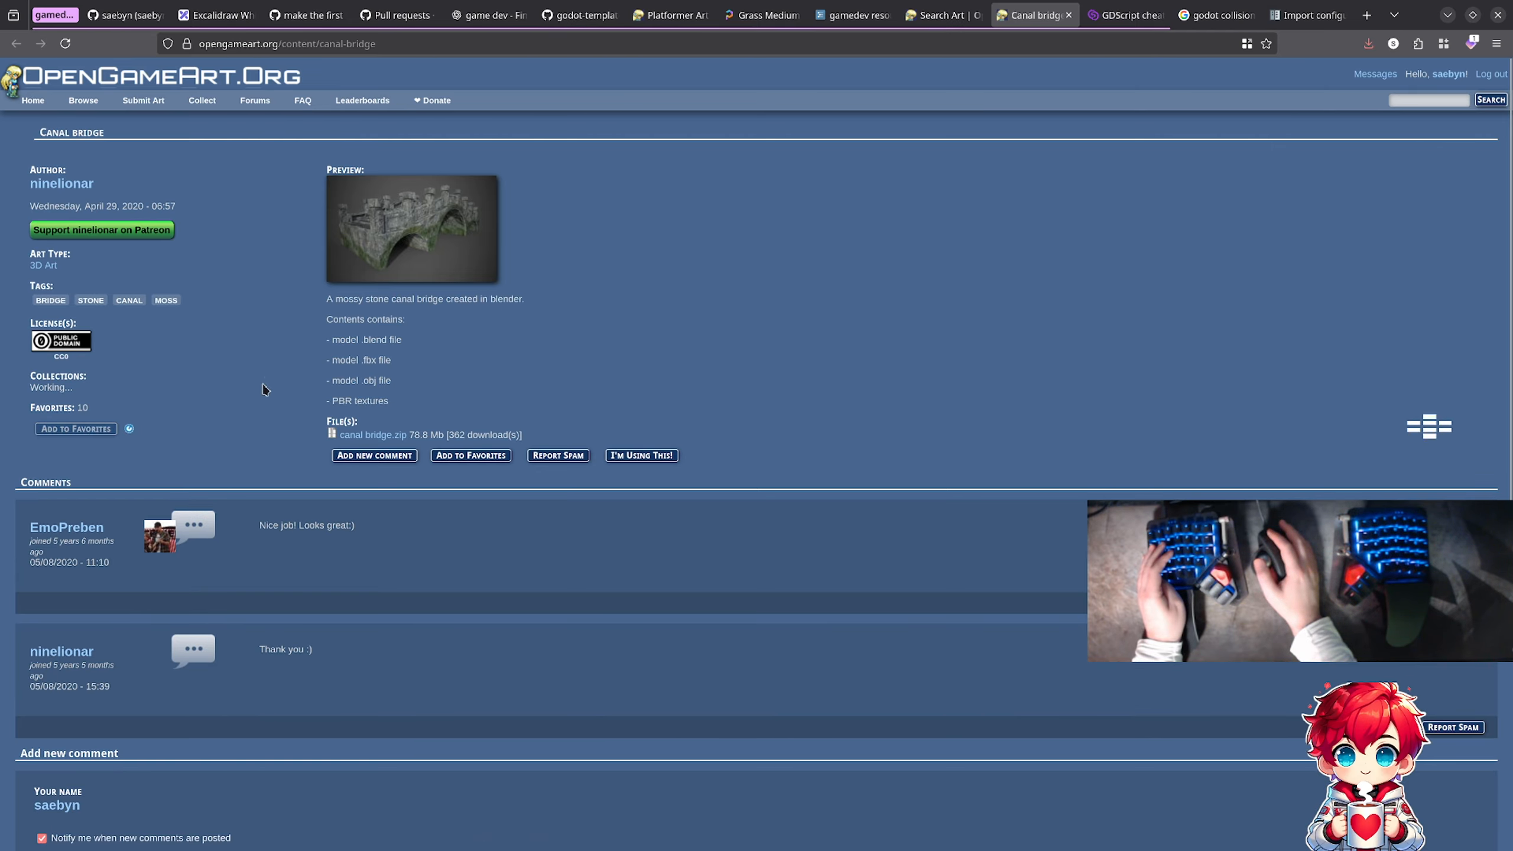
click(378, 436)
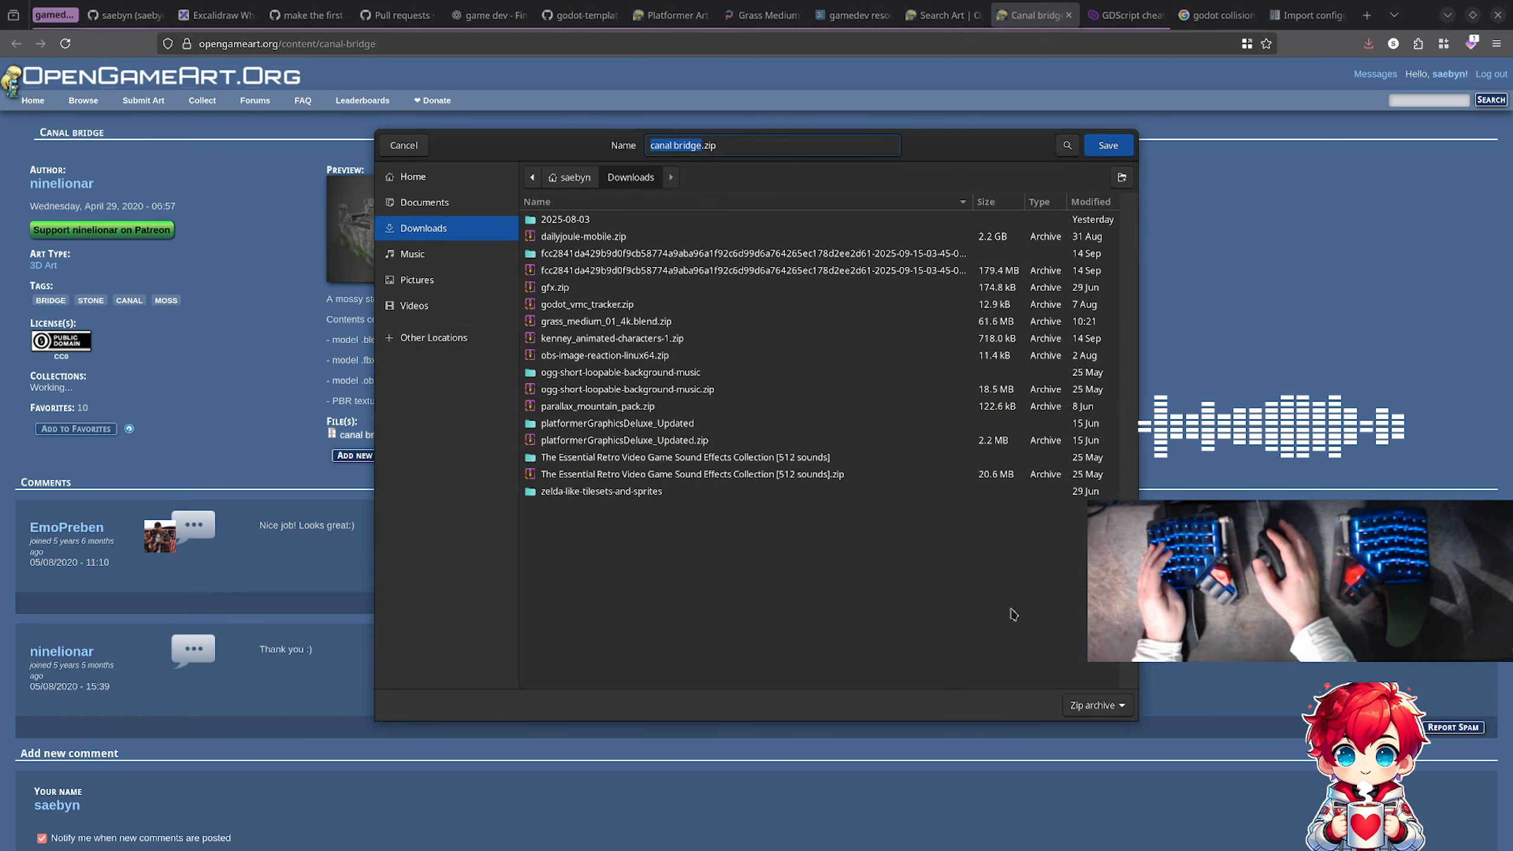
click(1108, 144)
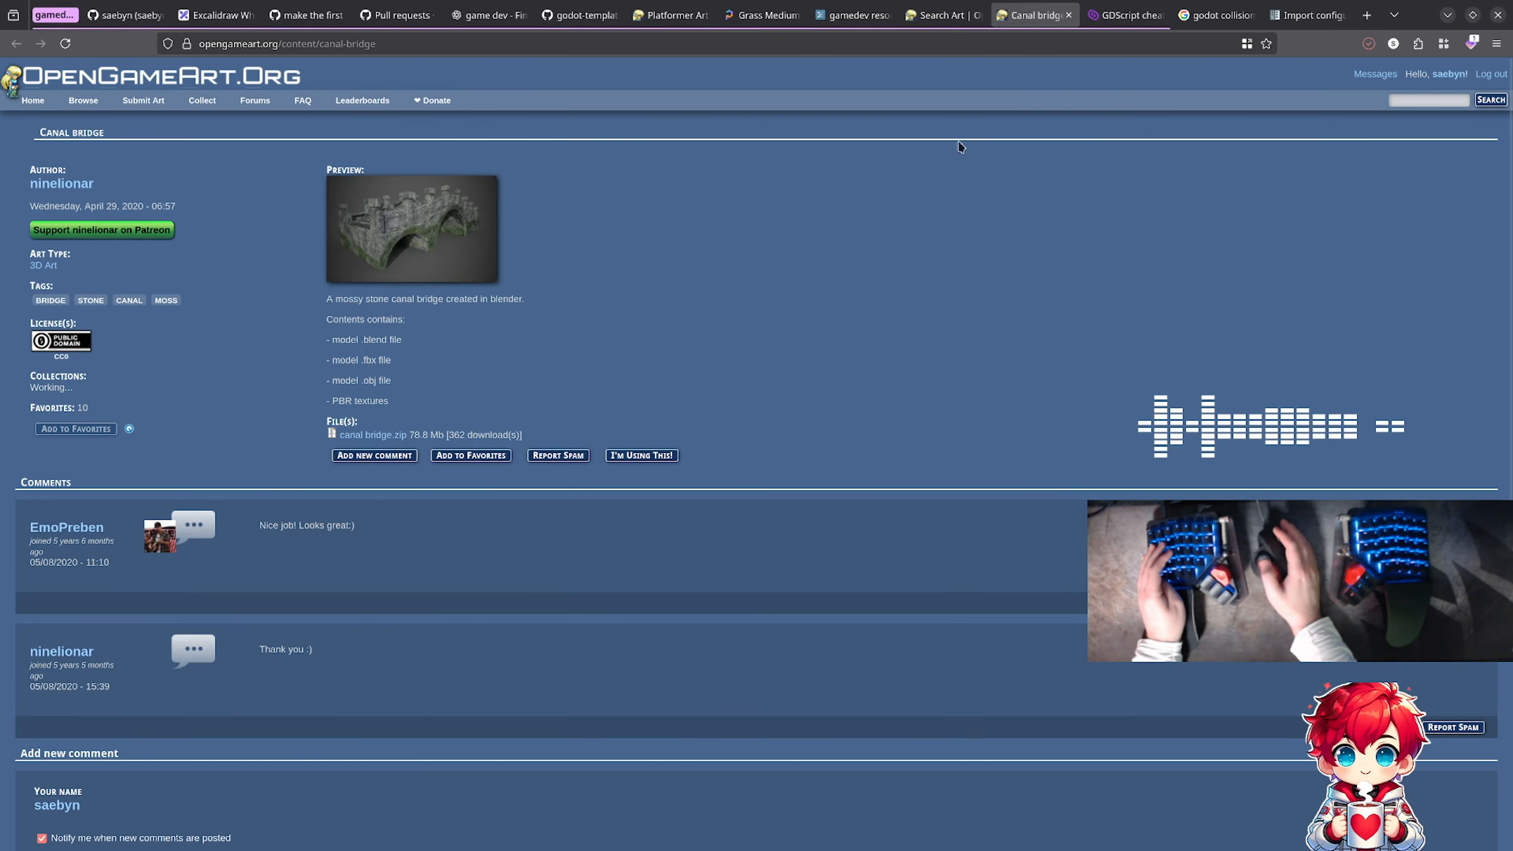
key(ctrl+w)
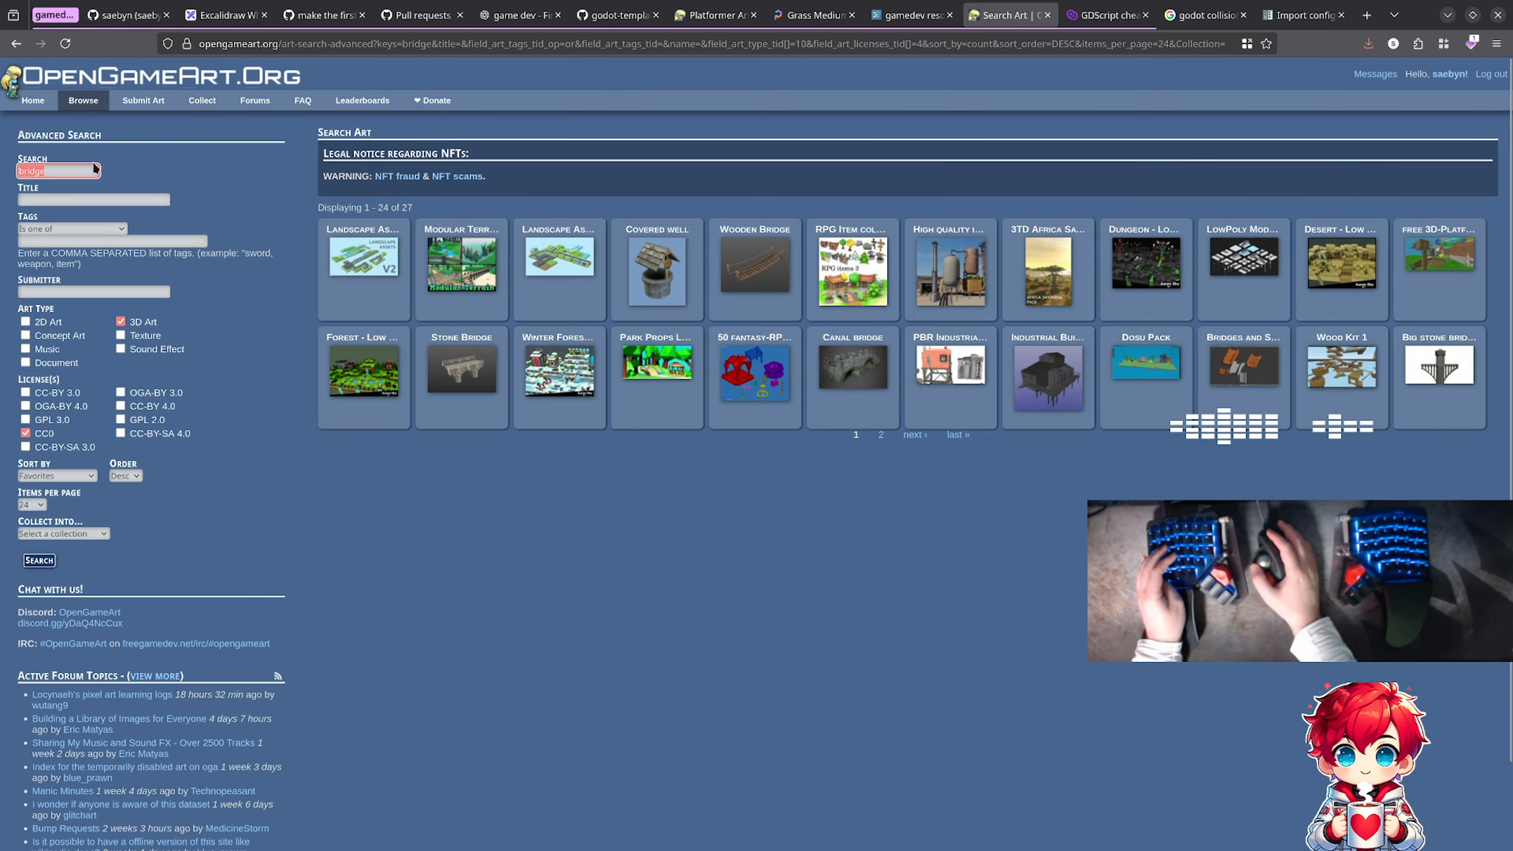
Step: Search OpenGameArt's CC0 3D art for "tree", then return to Poly Haven's Grass Medium 01 page
text(tree)
key(Return)
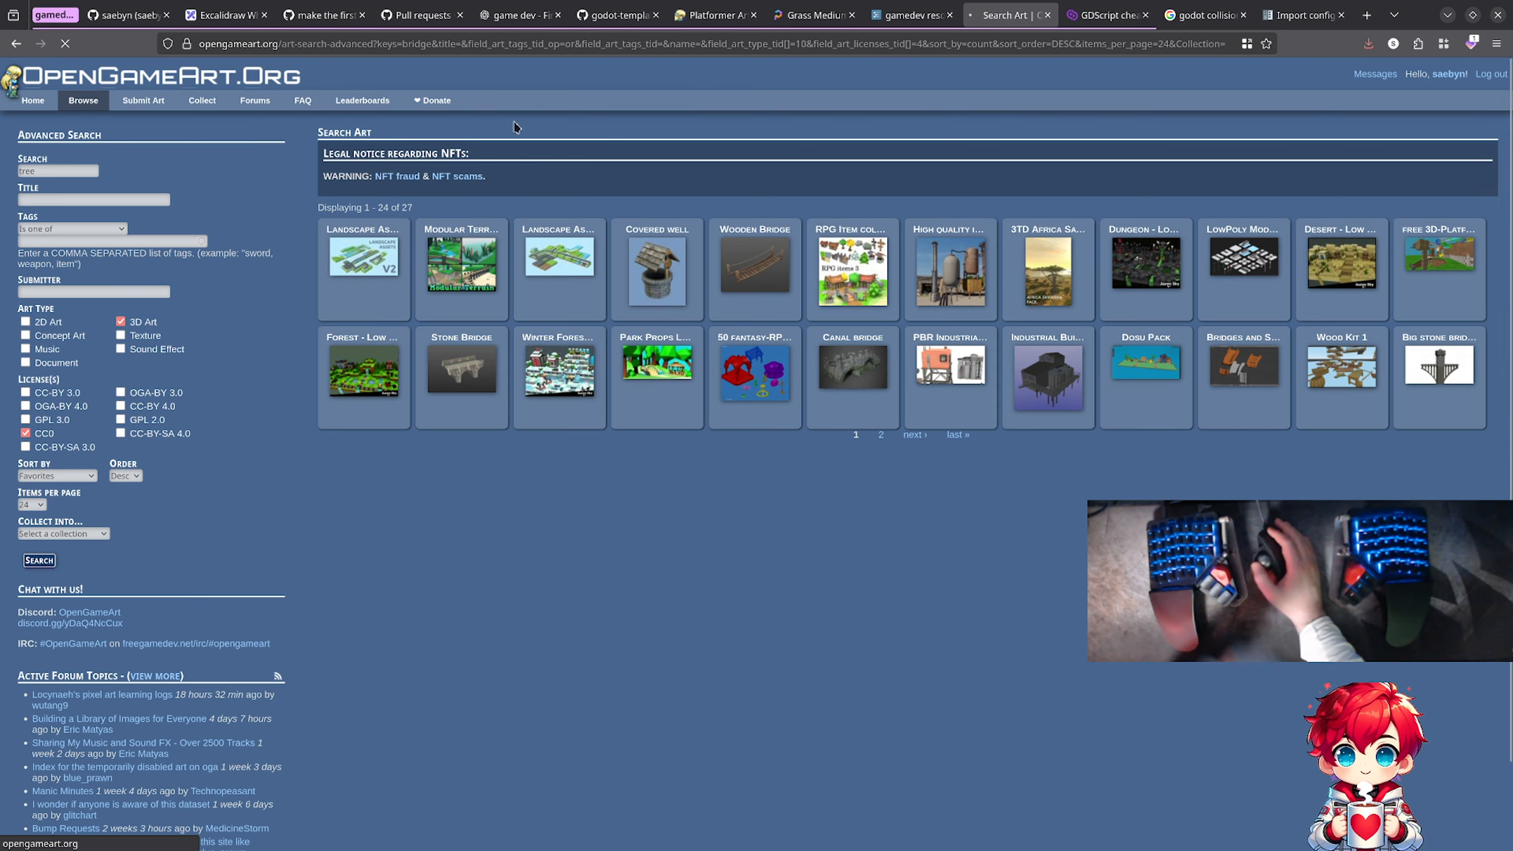
click(37, 563)
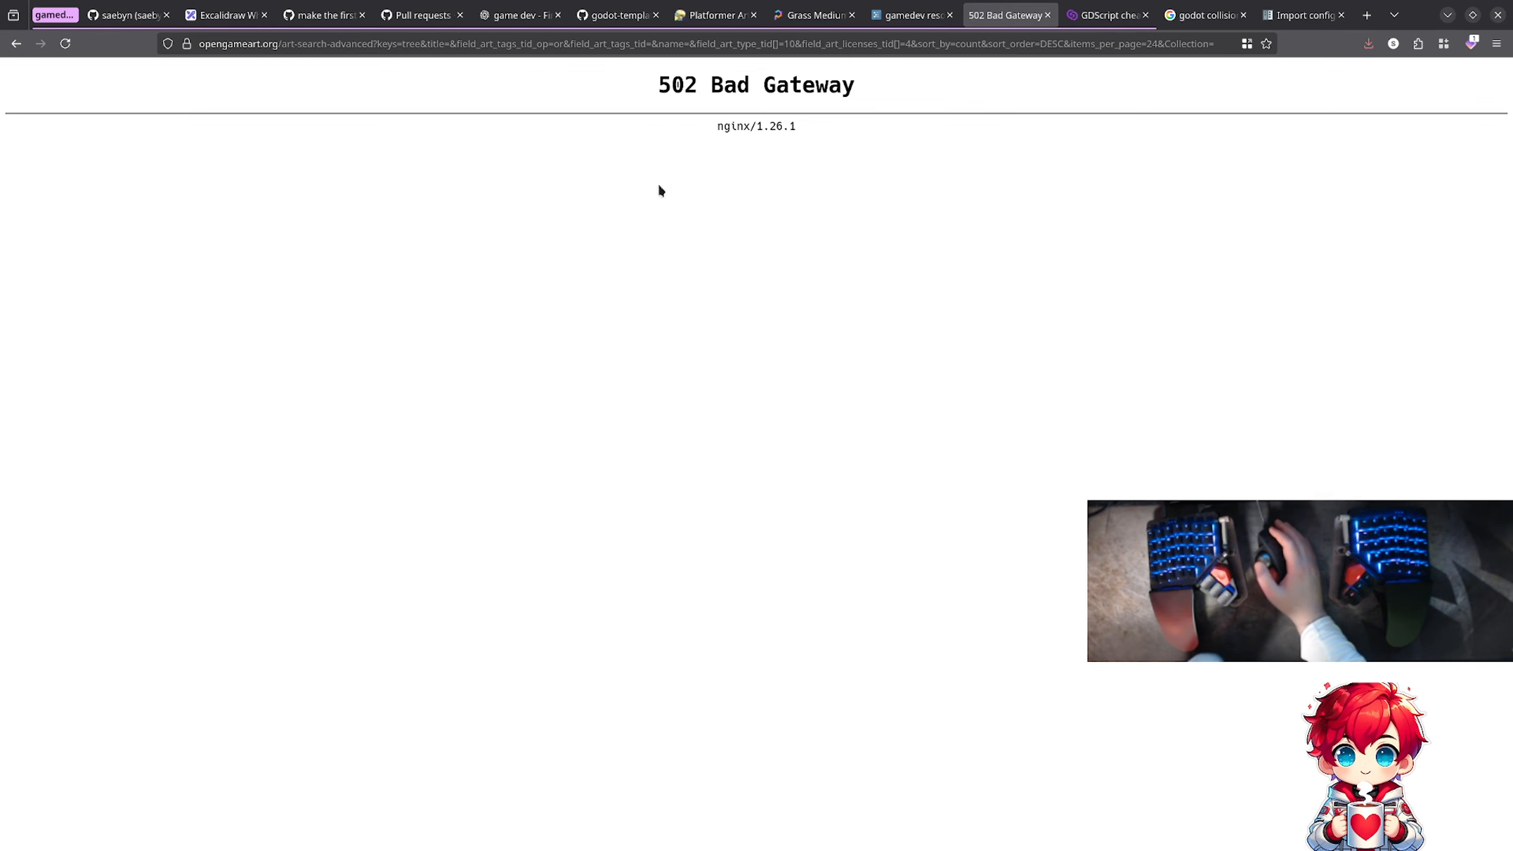
click(813, 15)
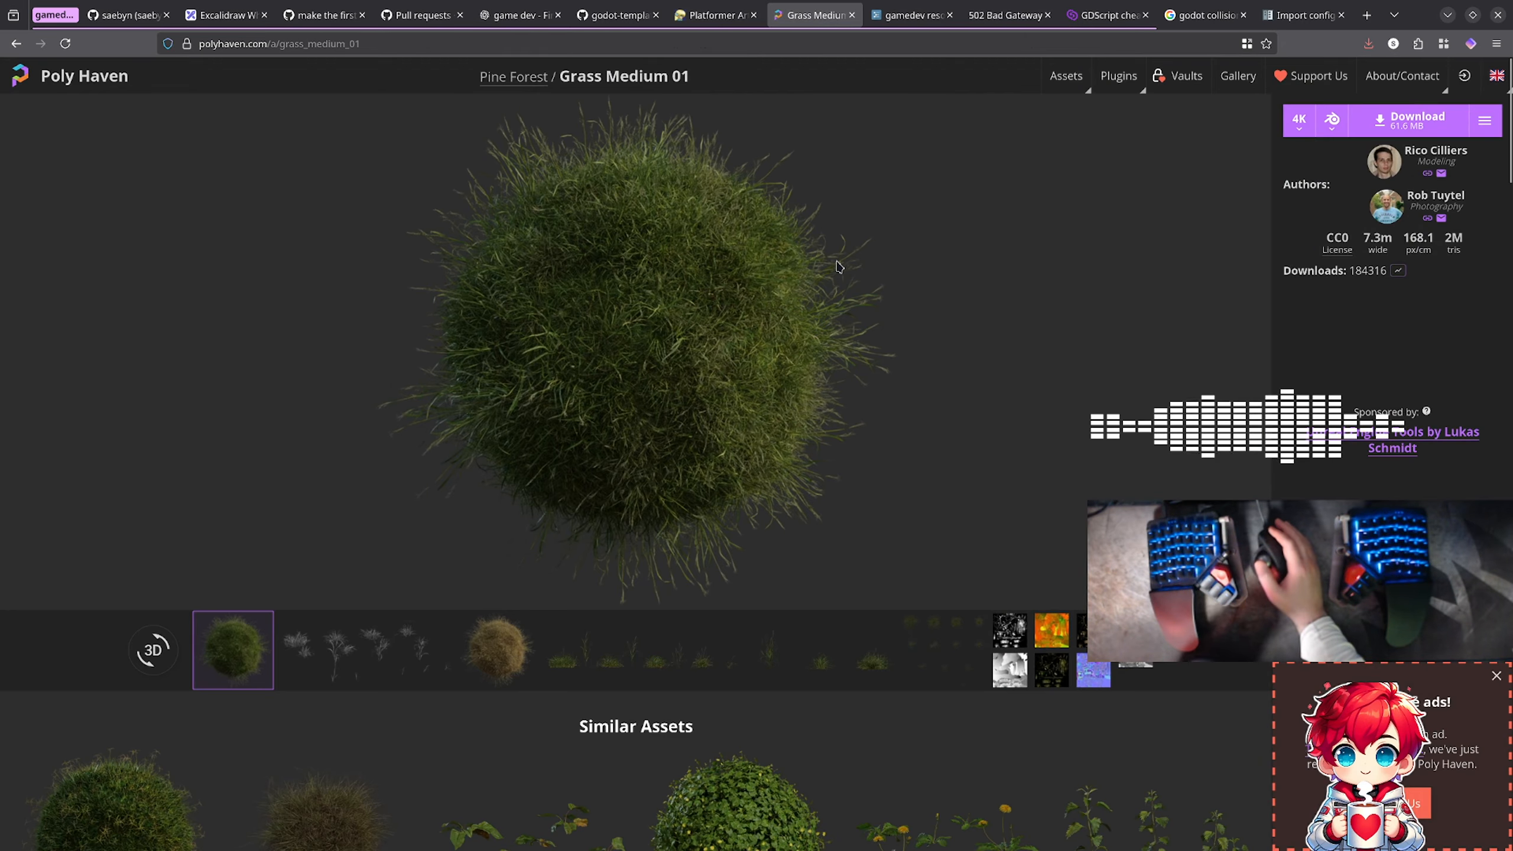